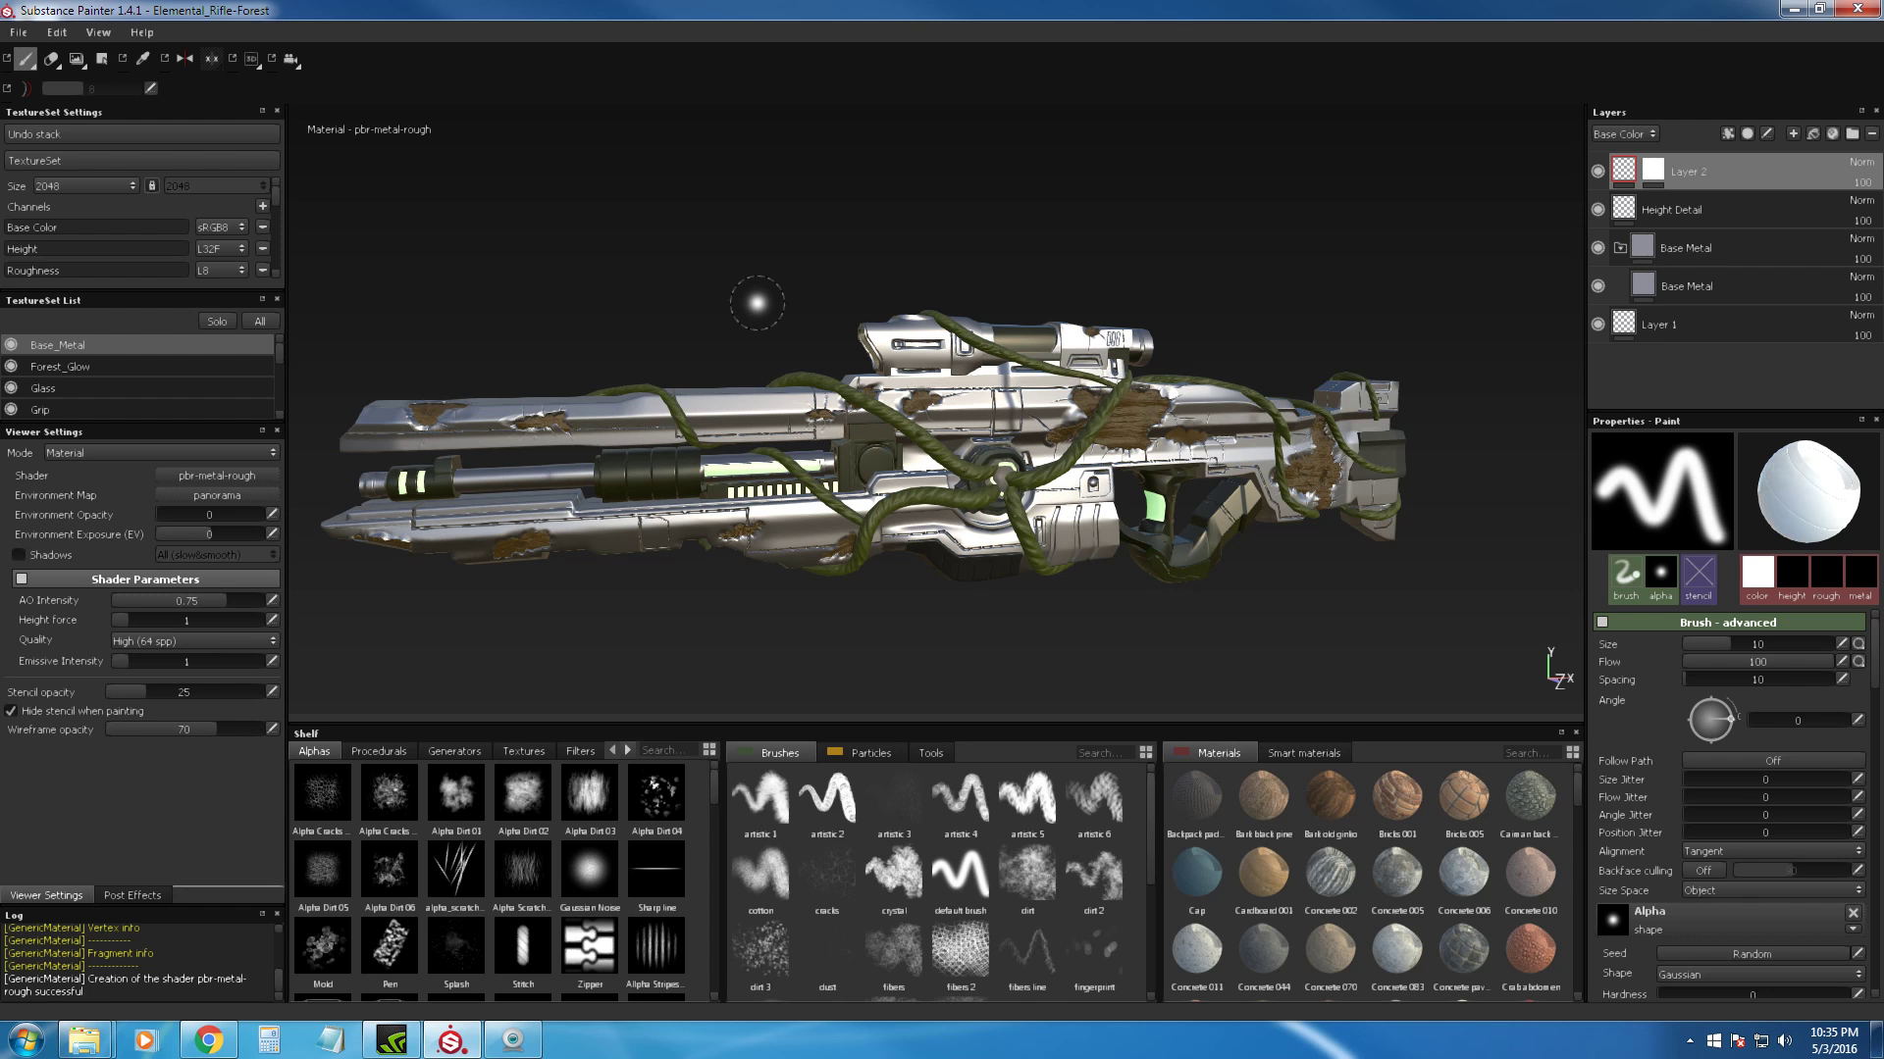
Step: Examine the fully textured rifle, including its vines, damaged metal and scope, from several angles and distances
{"action": "mouse_move", "coordinate": [766, 302]}
{"action": "left_mouse_down", "text": "alt"}
{"action": "mouse_move", "coordinate": [921, 245]}
{"action": "mouse_move", "coordinate": [863, 315]}
{"action": "mouse_move", "coordinate": [703, 324]}
{"action": "mouse_move", "coordinate": [681, 286]}
{"action": "mouse_move", "coordinate": [727, 286]}
{"action": "mouse_move", "coordinate": [680, 310]}
{"action": "mouse_move", "coordinate": [853, 261]}
{"action": "mouse_move", "coordinate": [687, 294]}
{"action": "mouse_move", "coordinate": [661, 320]}
{"action": "mouse_move", "coordinate": [766, 294]}
{"action": "mouse_move", "coordinate": [748, 353]}
{"action": "mouse_move", "coordinate": [768, 317]}
{"action": "left_mouse_up", "text": "alt"}
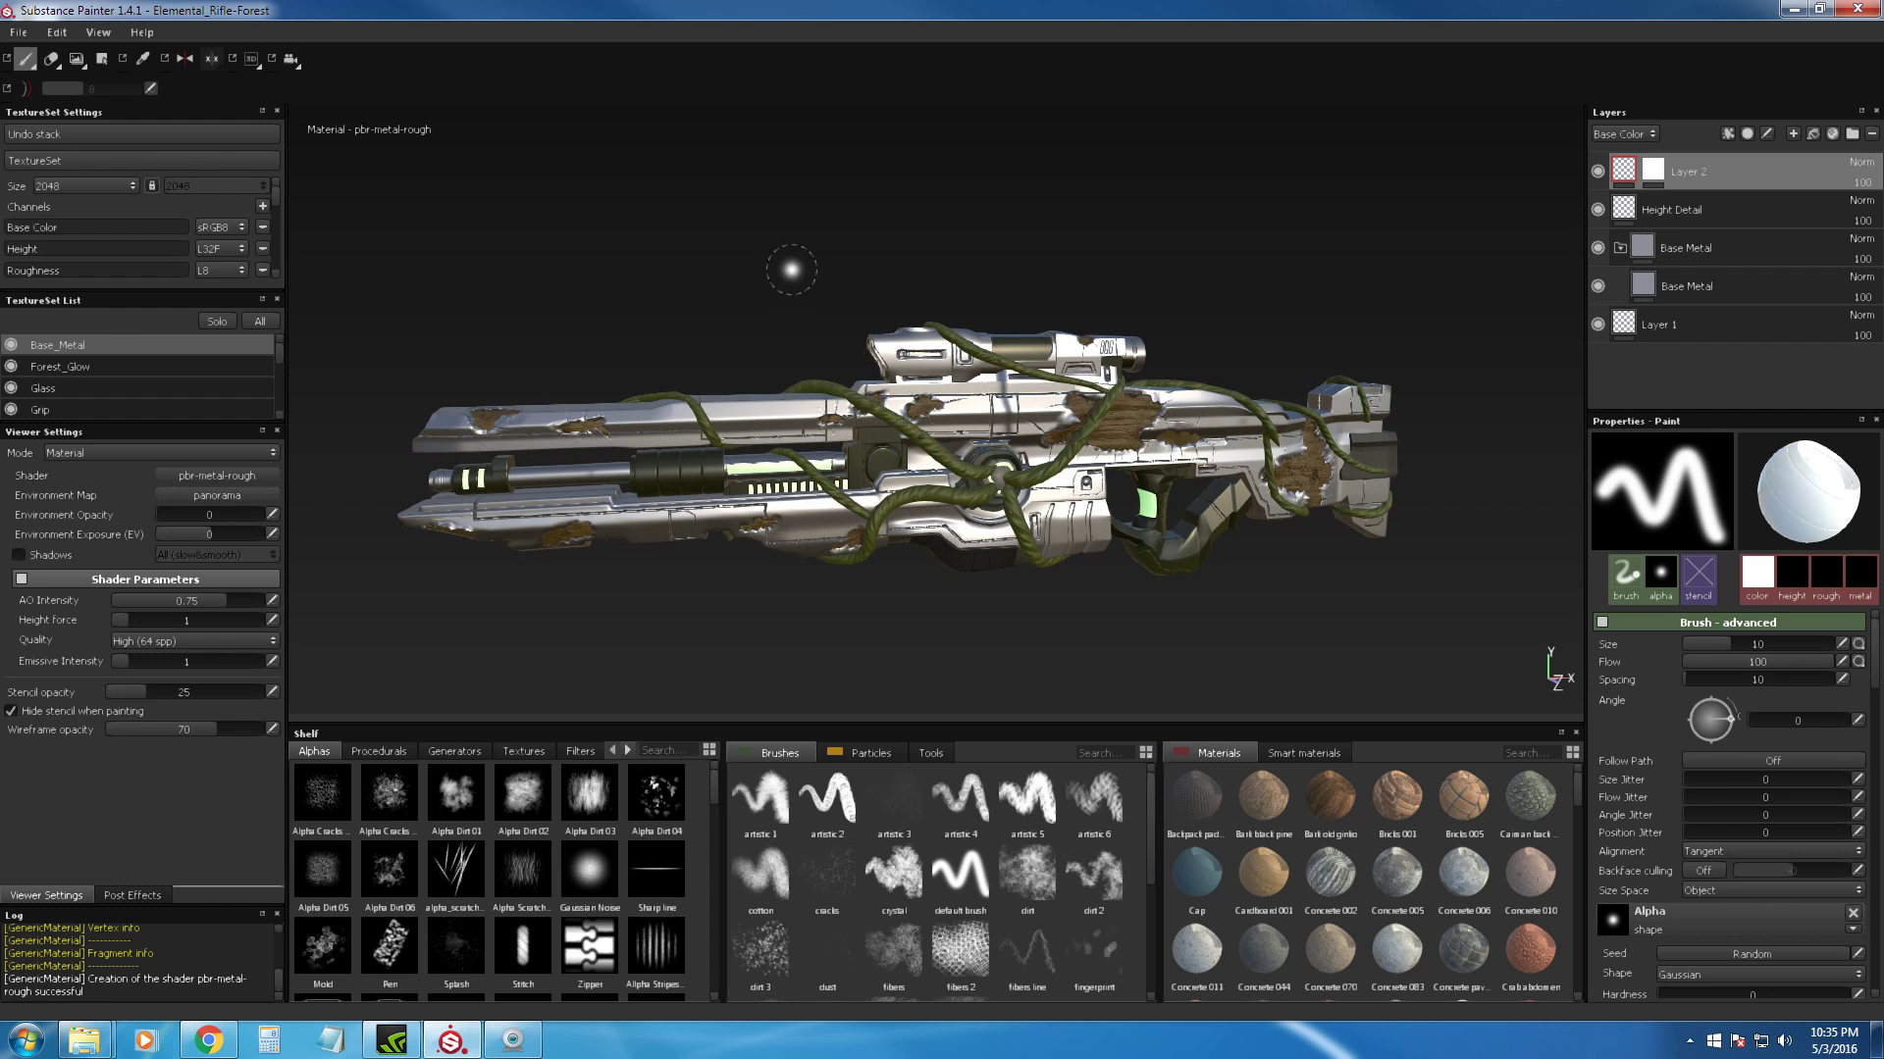
{"action": "left_click_drag", "start_coordinate": [703, 285], "coordinate": [694, 242], "text": "alt"}
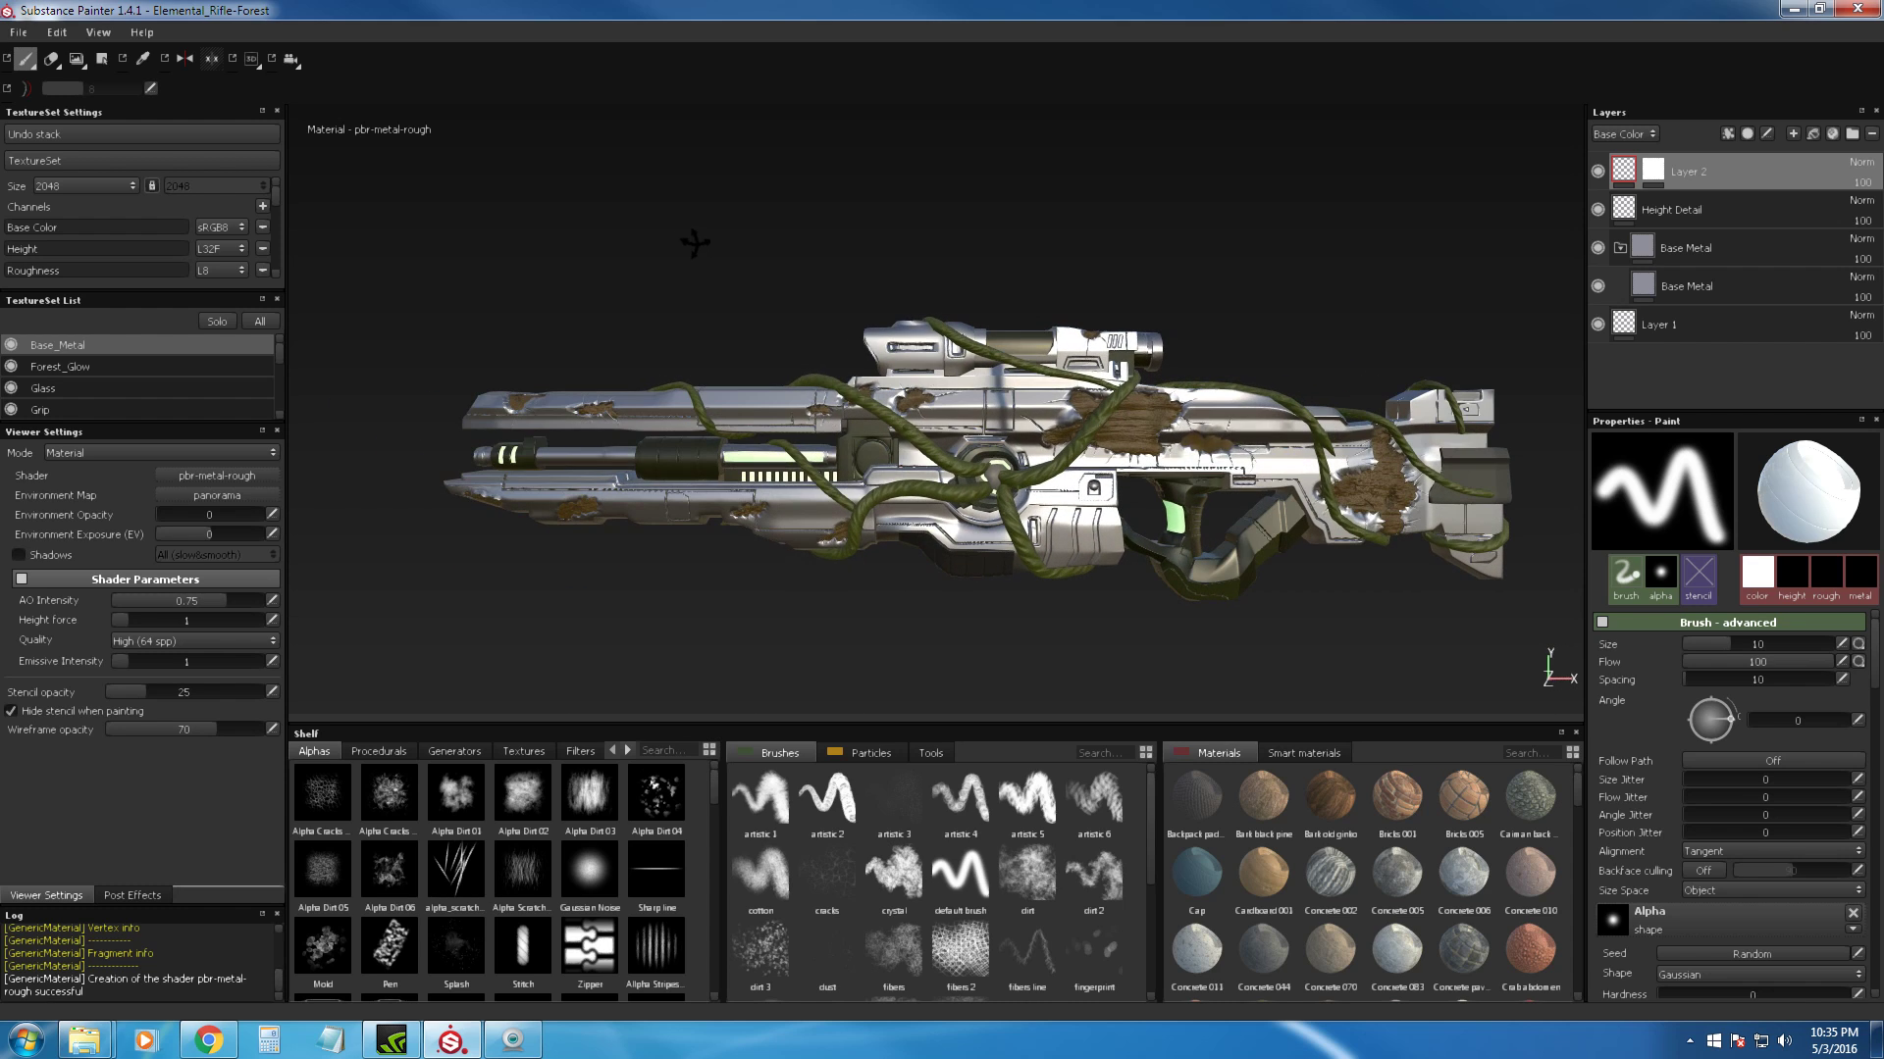
{"action": "right_click_drag", "start_coordinate": [769, 257], "coordinate": [813, 377], "text": "alt"}
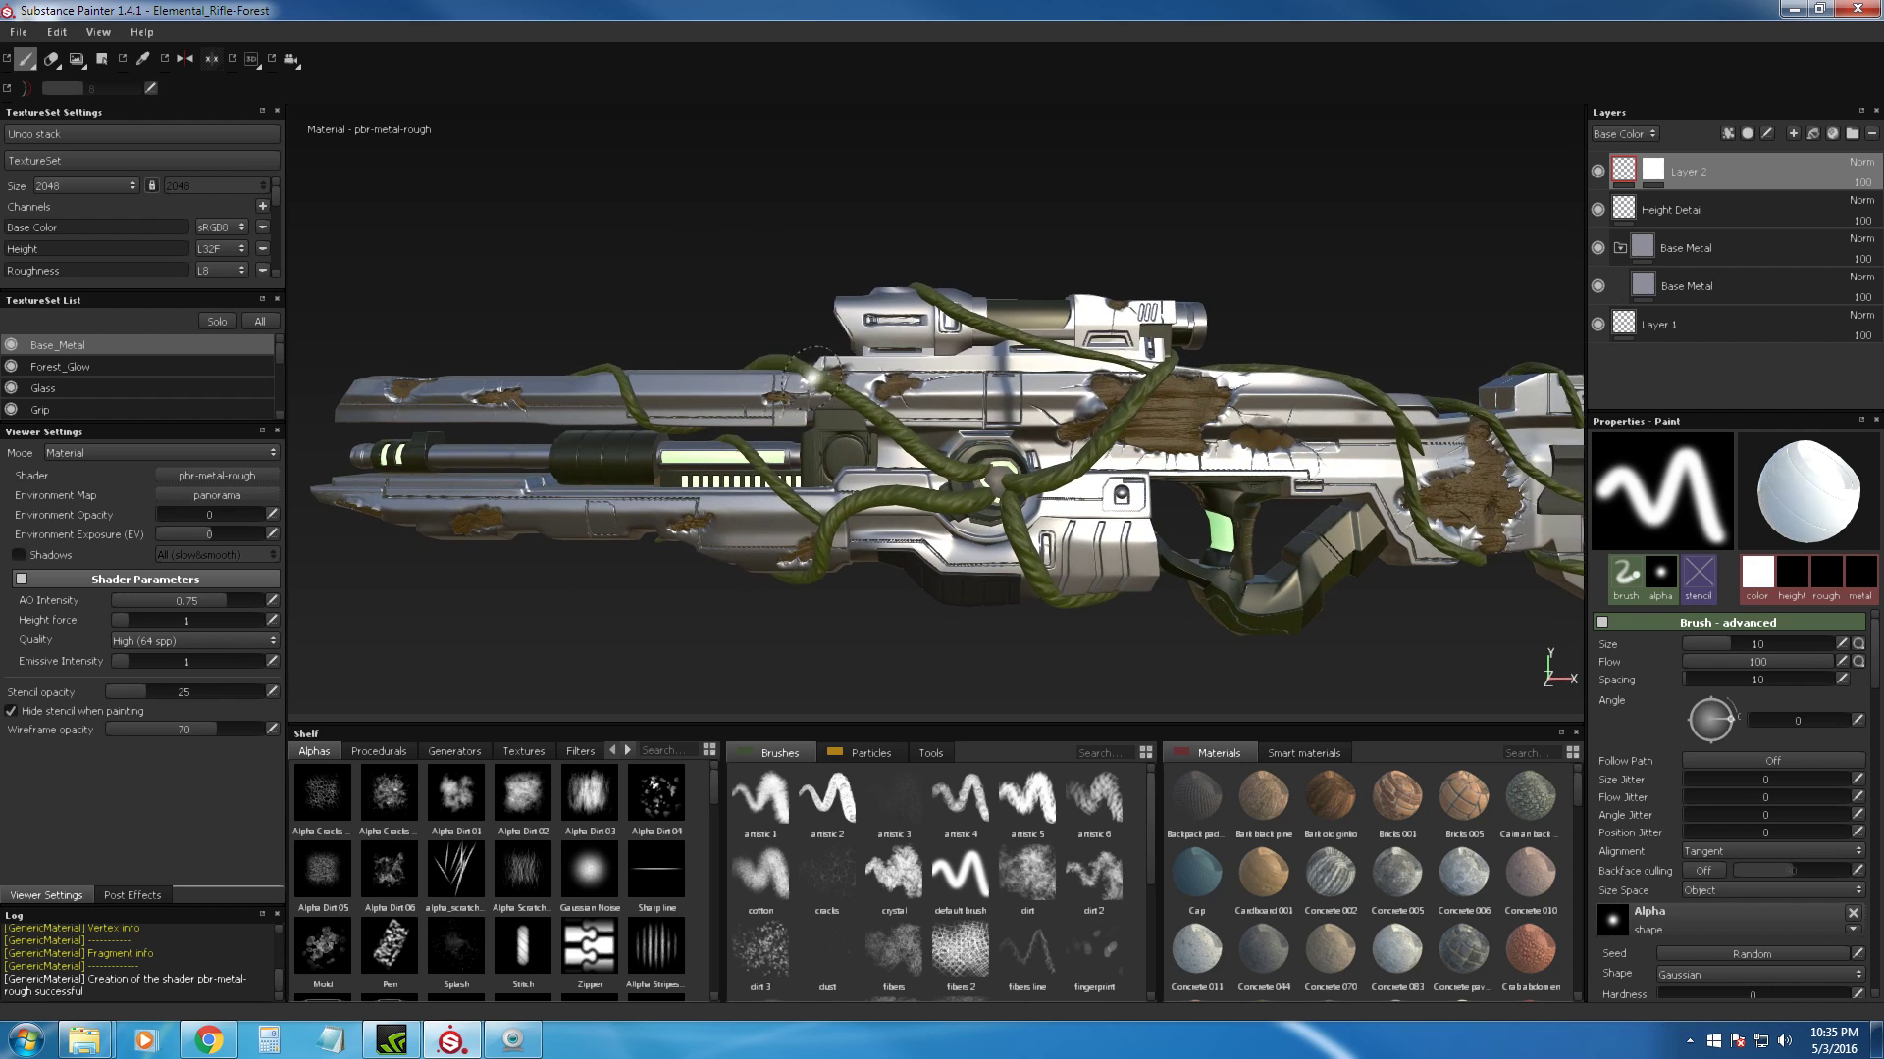
{"action": "left_click_drag", "start_coordinate": [813, 377], "coordinate": [729, 359], "text": "alt"}
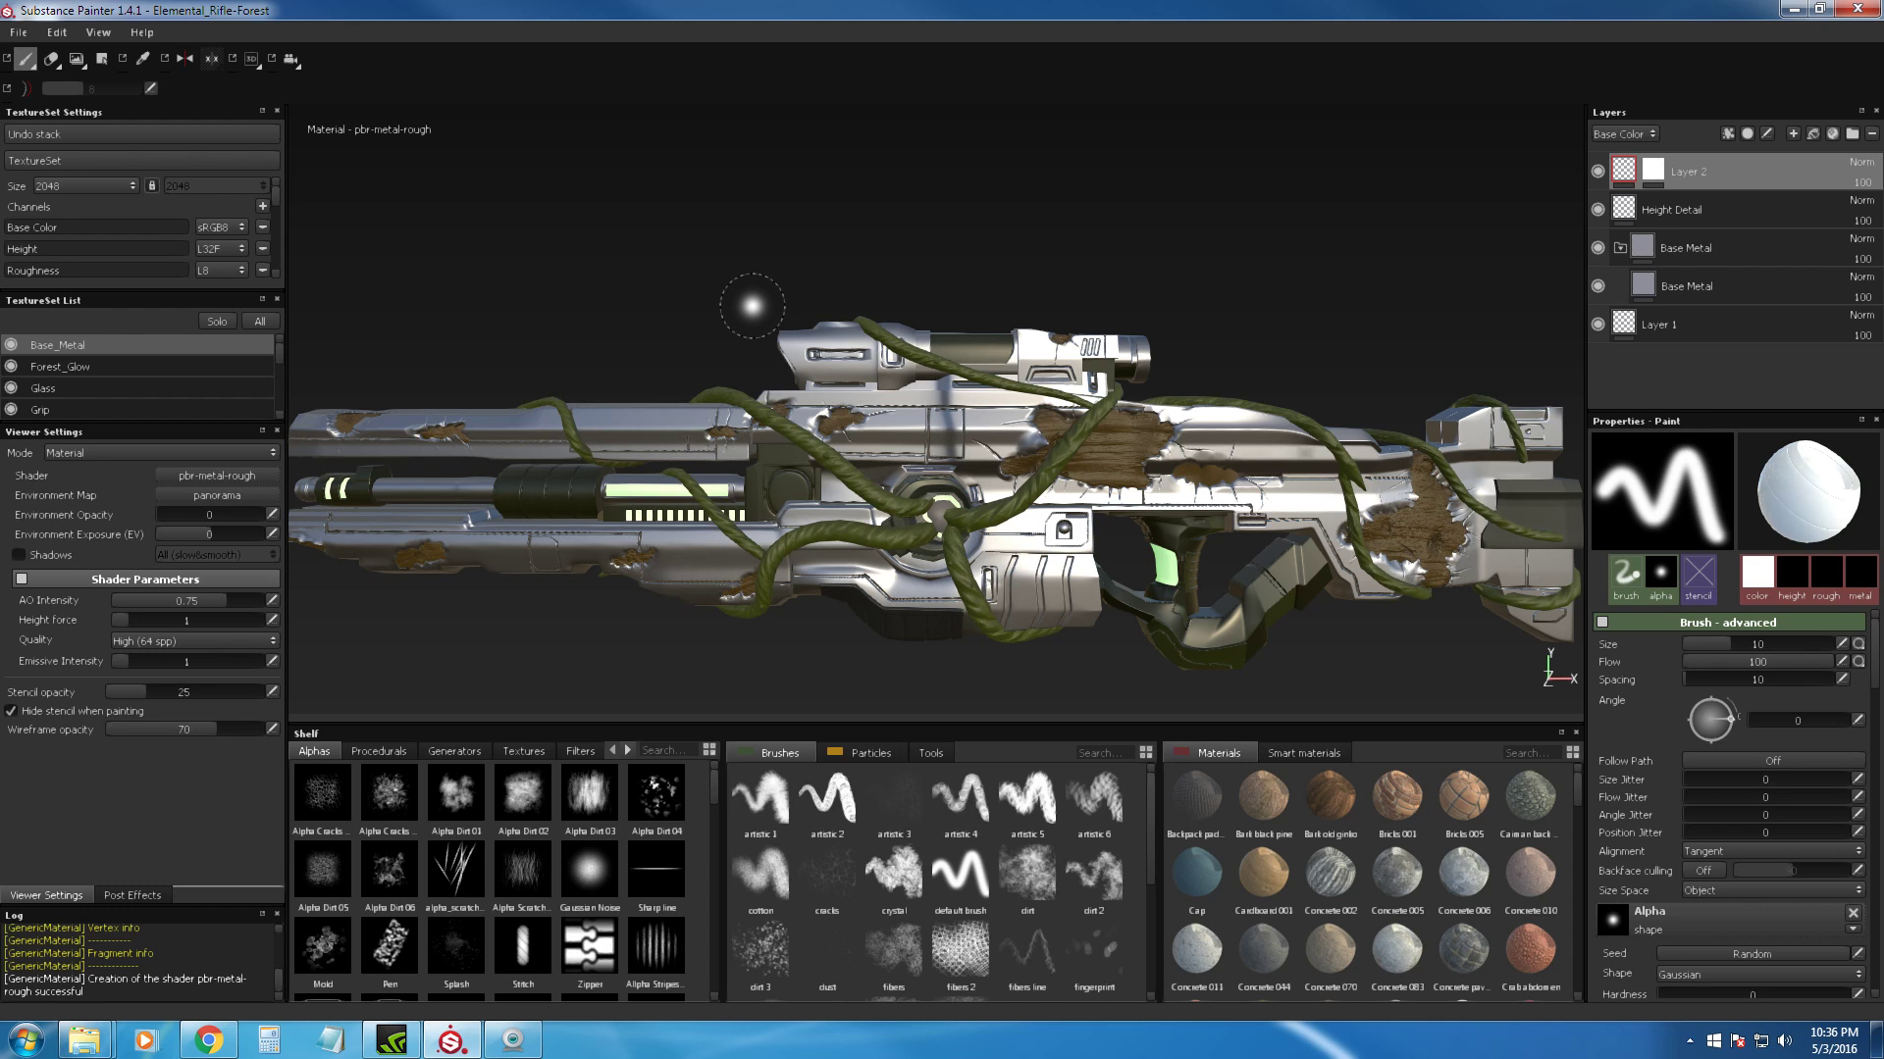
{"action": "left_click_drag", "start_coordinate": [740, 303], "coordinate": [856, 311], "text": "alt"}
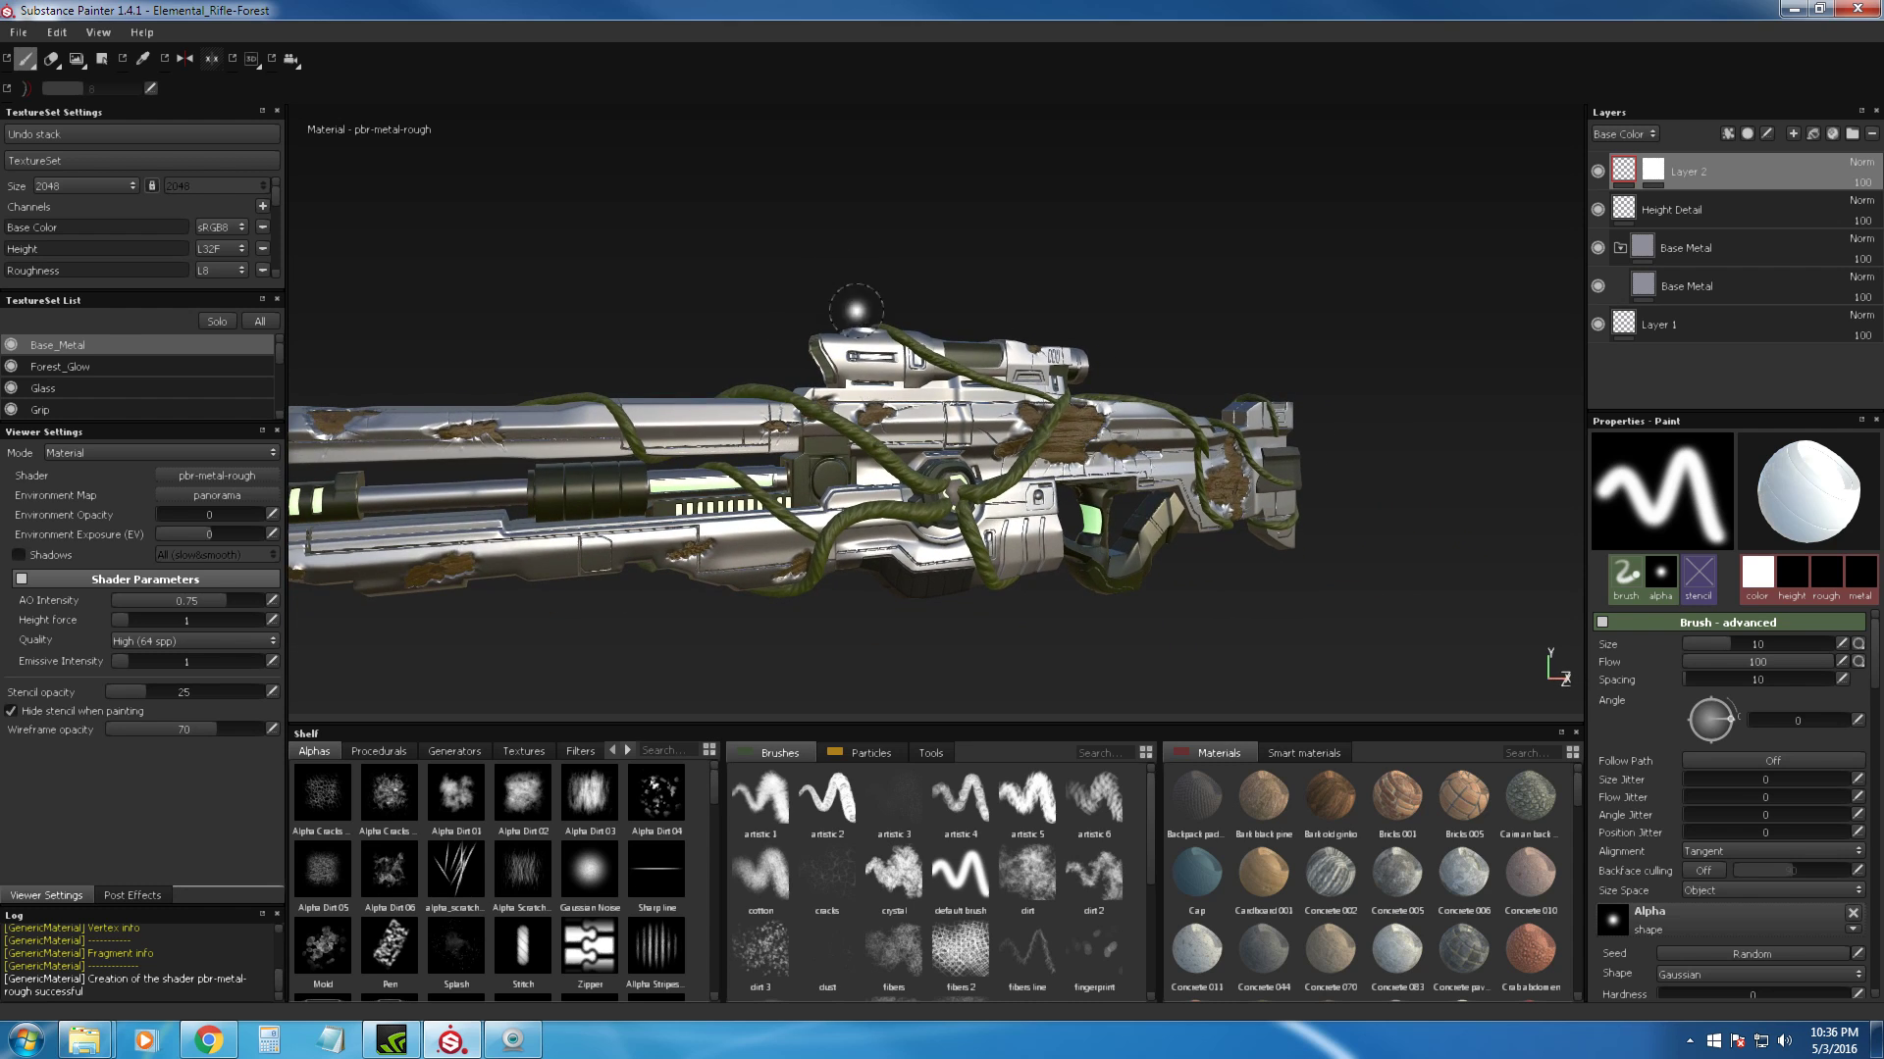
{"action": "middle_click_drag", "start_coordinate": [856, 311], "coordinate": [967, 293], "text": "alt"}
{"action": "left_click_drag", "start_coordinate": [1047, 336], "coordinate": [859, 325], "text": "alt"}
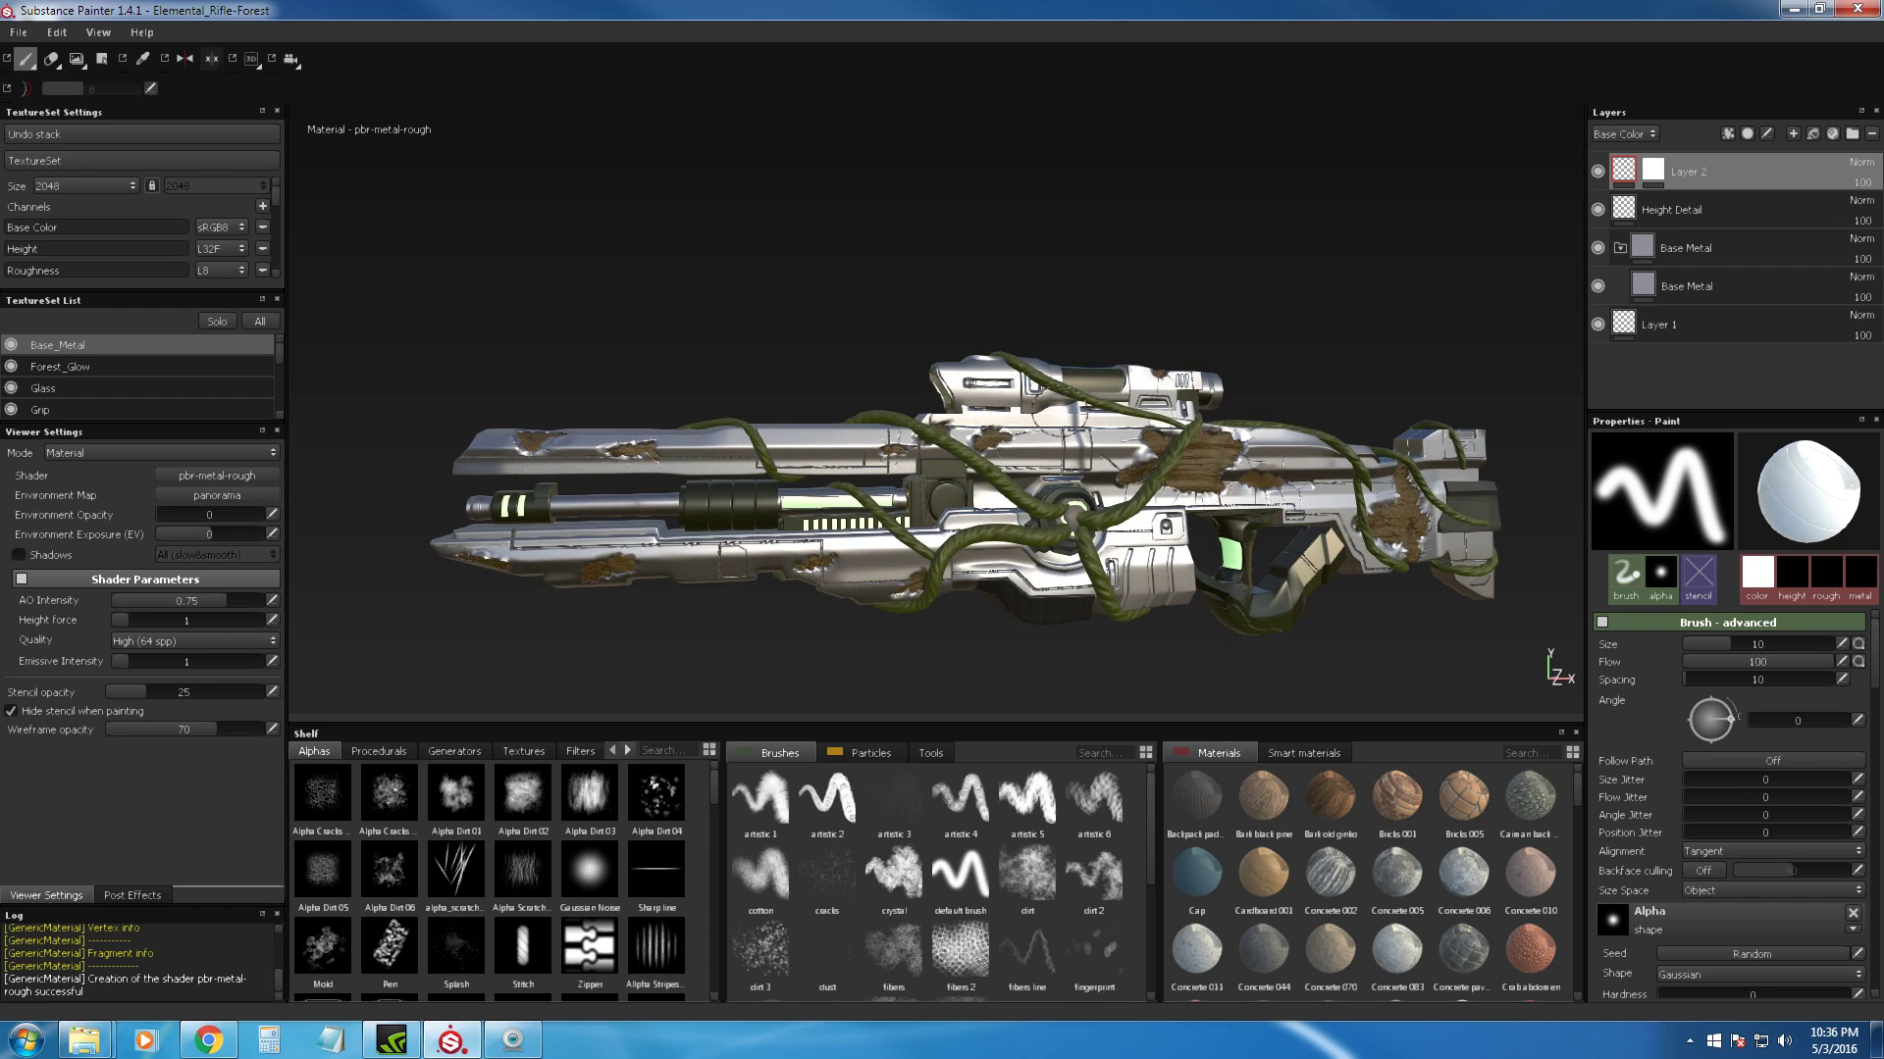
{"action": "left_click_drag", "start_coordinate": [926, 445], "coordinate": [871, 305], "text": "alt"}
{"action": "mouse_move", "coordinate": [1124, 325]}
{"action": "middle_mouse_down", "text": "alt"}
{"action": "mouse_move", "coordinate": [962, 318]}
{"action": "mouse_move", "coordinate": [987, 301]}
{"action": "middle_mouse_up", "text": "alt"}
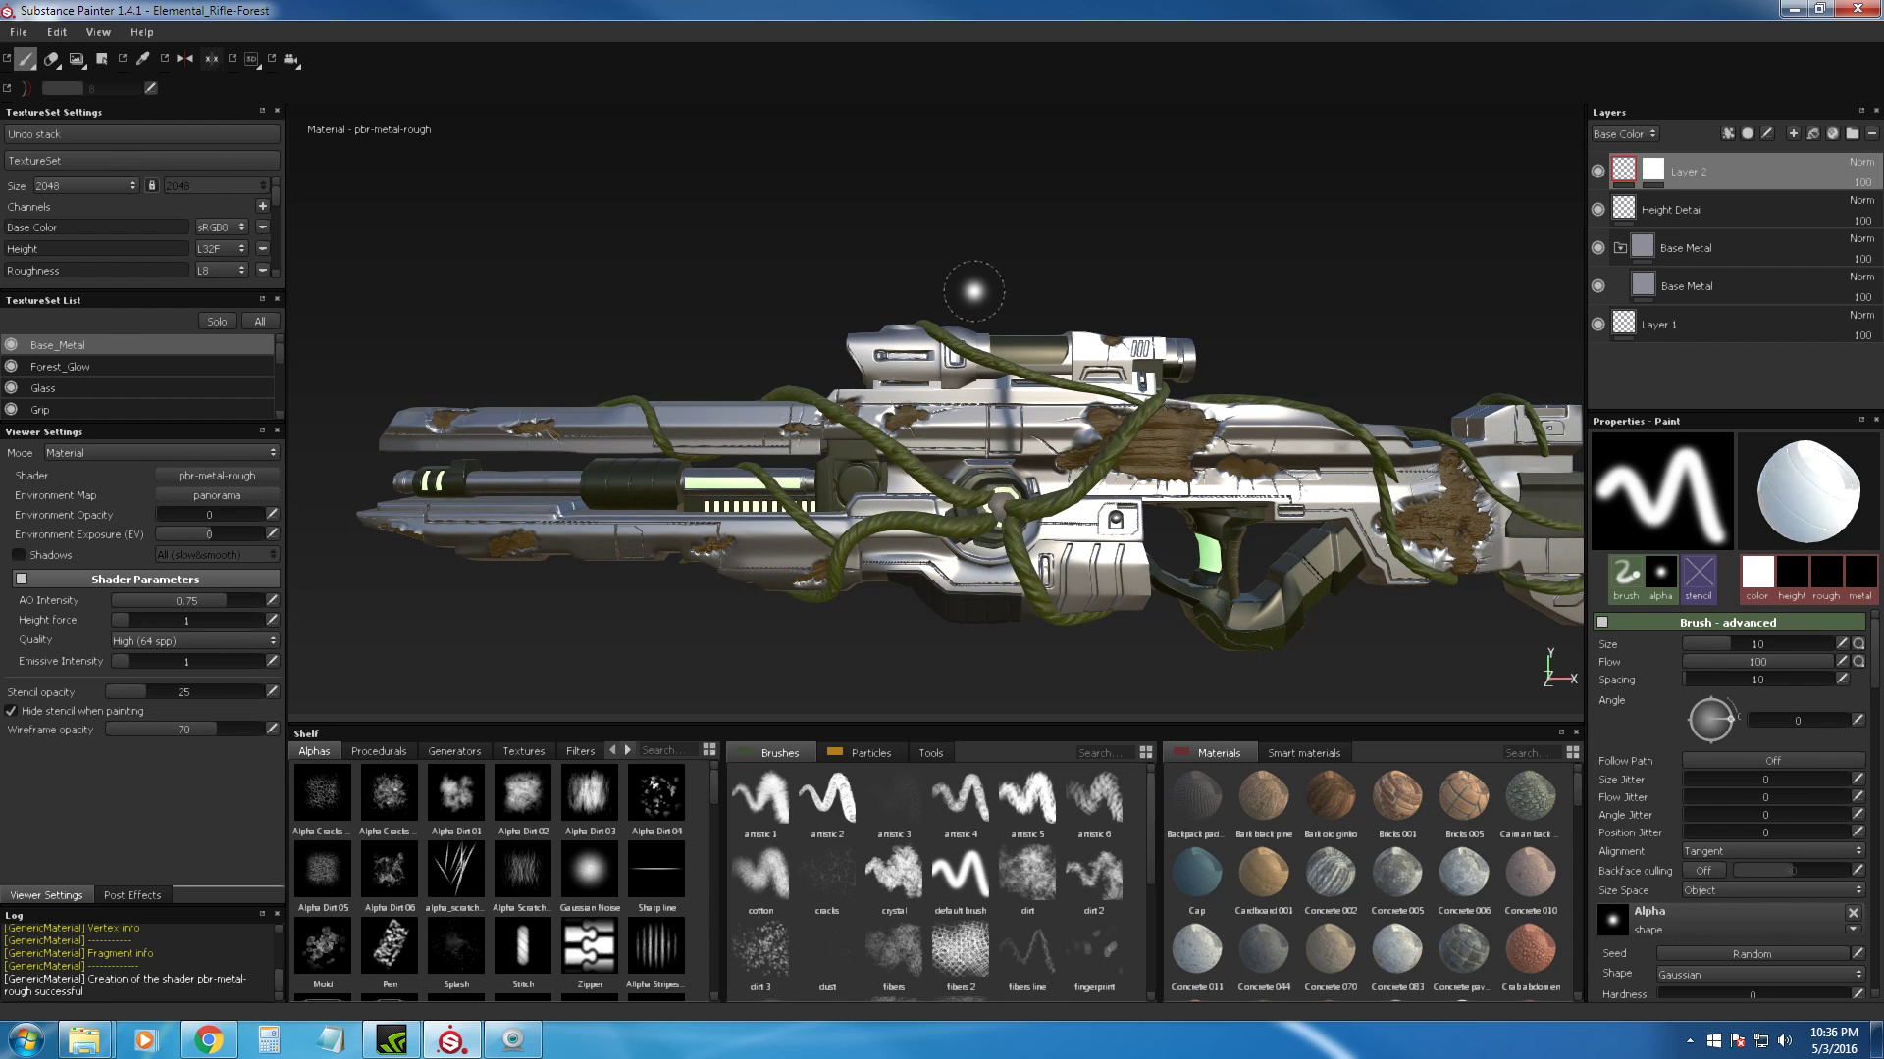
{"action": "left_click_drag", "start_coordinate": [974, 291], "coordinate": [918, 279], "text": "alt"}
{"action": "middle_click_drag", "start_coordinate": [919, 278], "coordinate": [843, 268], "text": "alt"}
{"action": "mouse_move", "coordinate": [854, 216]}
{"action": "left_mouse_down", "text": "alt"}
{"action": "mouse_move", "coordinate": [995, 240]}
{"action": "mouse_move", "coordinate": [973, 245]}
{"action": "left_mouse_up", "text": "alt"}
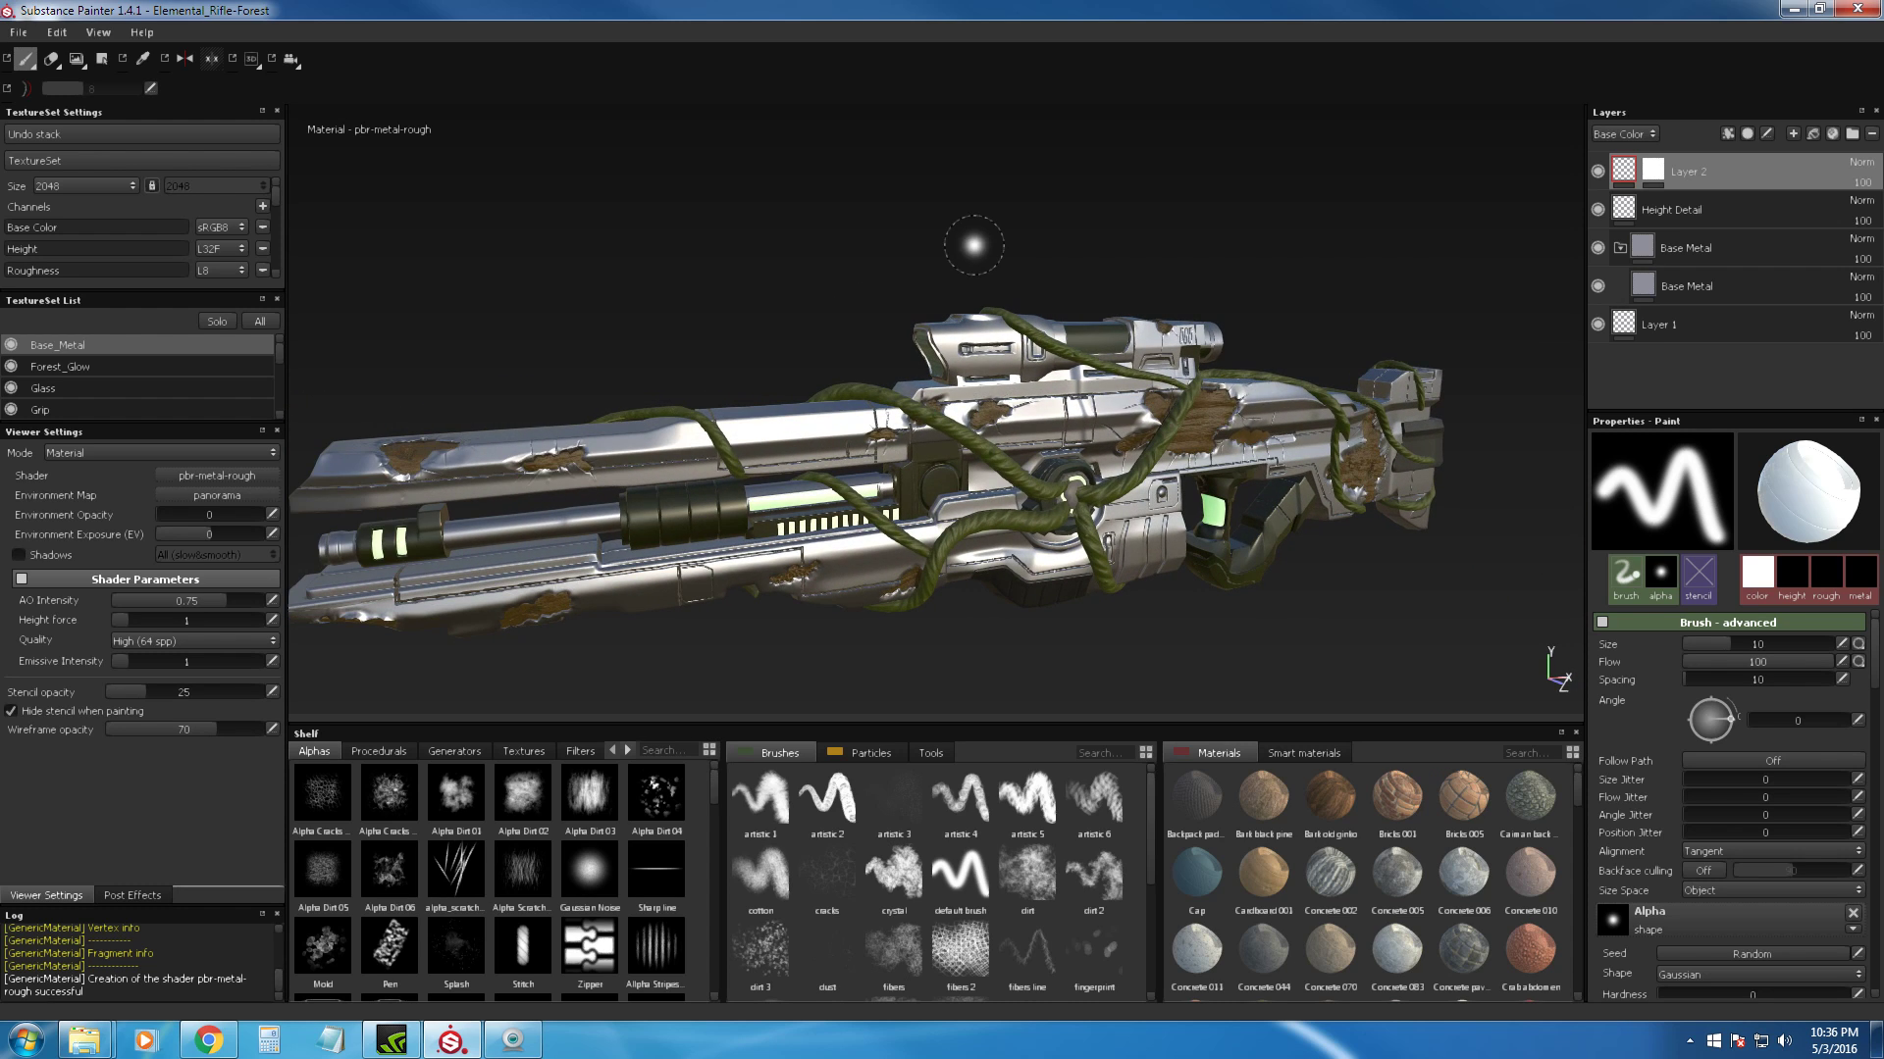
{"action": "mouse_move", "coordinate": [763, 325]}
{"action": "left_mouse_down", "text": "alt"}
{"action": "mouse_move", "coordinate": [676, 304]}
{"action": "mouse_move", "coordinate": [664, 333]}
{"action": "mouse_move", "coordinate": [681, 340]}
{"action": "left_mouse_up", "text": "alt"}
{"action": "mouse_move", "coordinate": [954, 323]}
{"action": "middle_mouse_down", "text": "alt"}
{"action": "mouse_move", "coordinate": [782, 346]}
{"action": "mouse_move", "coordinate": [941, 326]}
{"action": "mouse_move", "coordinate": [877, 298]}
{"action": "mouse_move", "coordinate": [775, 319]}
{"action": "mouse_move", "coordinate": [867, 302]}
{"action": "middle_mouse_up", "text": "alt"}
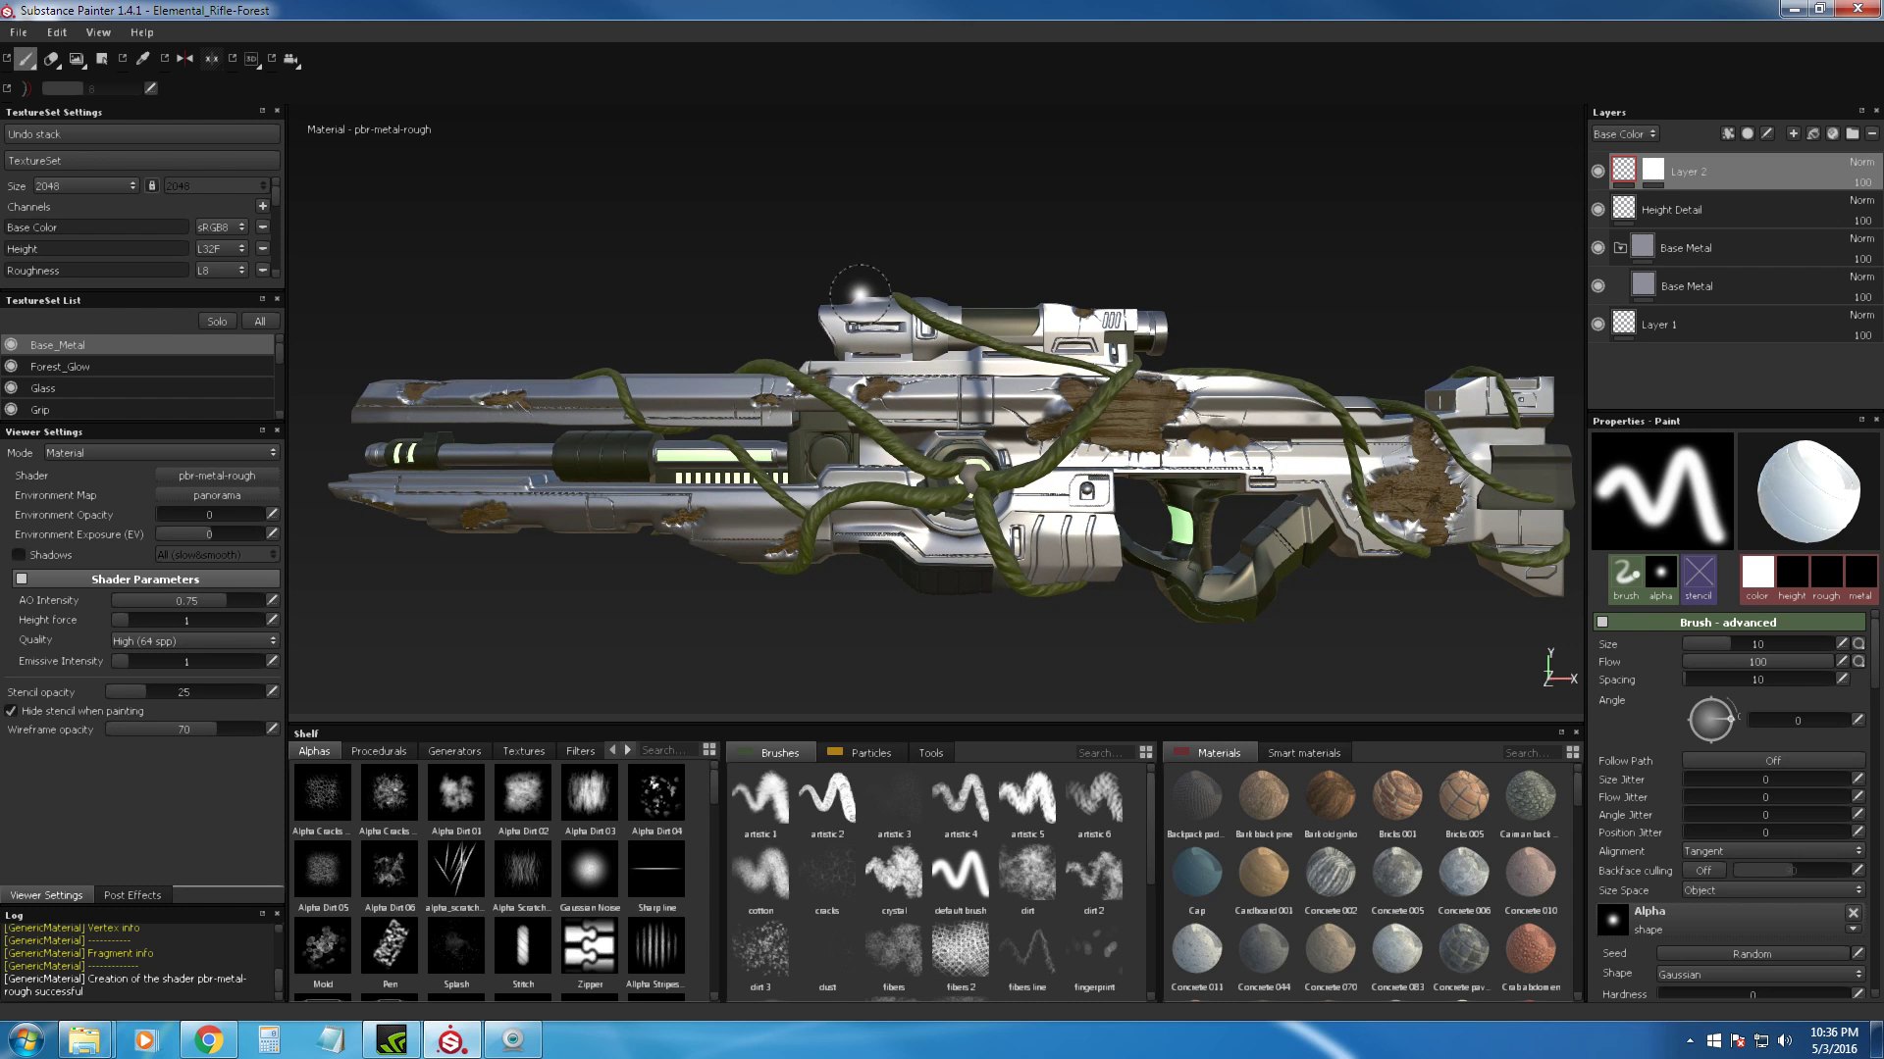
{"action": "mouse_move", "coordinate": [879, 307]}
{"action": "left_mouse_down", "text": "alt"}
{"action": "mouse_move", "coordinate": [1098, 265]}
{"action": "mouse_move", "coordinate": [1224, 284]}
{"action": "mouse_move", "coordinate": [924, 254]}
{"action": "mouse_move", "coordinate": [891, 284]}
{"action": "left_mouse_up", "text": "alt"}
{"action": "middle_click_drag", "start_coordinate": [890, 284], "coordinate": [918, 295], "text": "alt"}
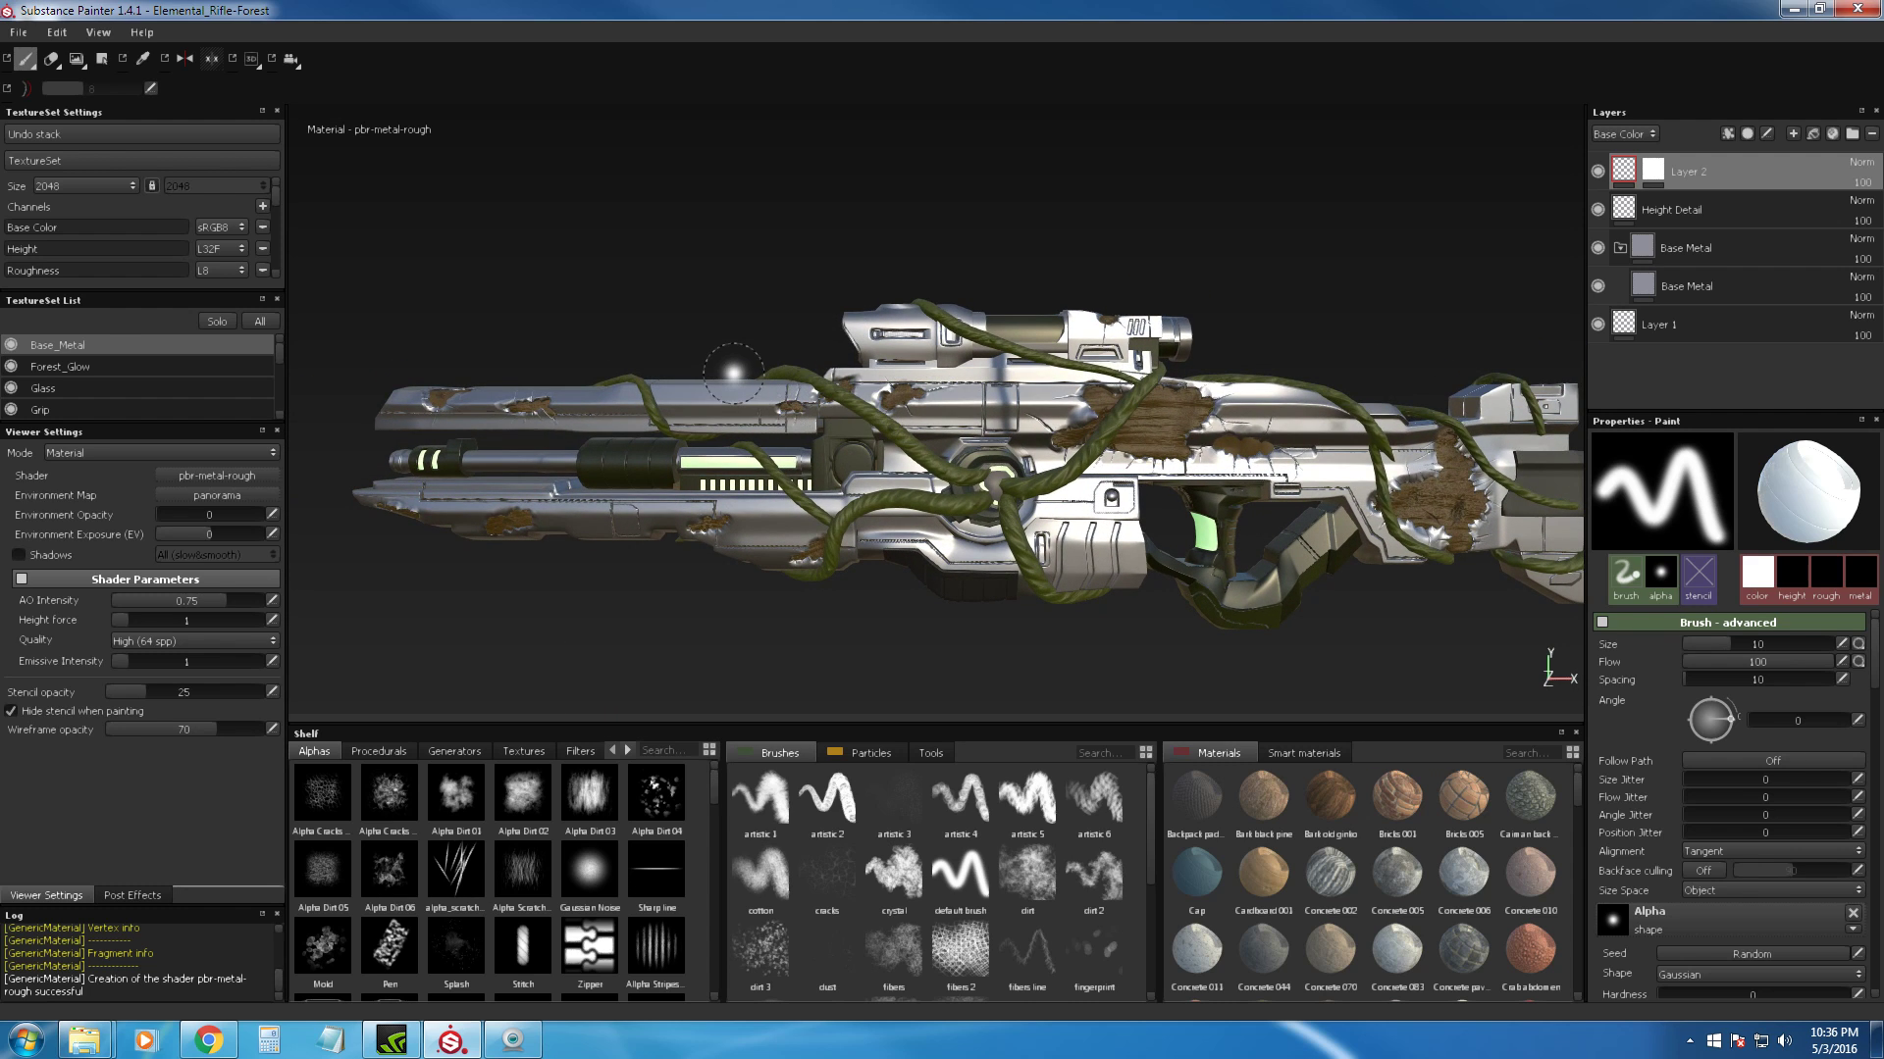
{"action": "middle_click_drag", "start_coordinate": [1034, 296], "coordinate": [958, 289], "text": "alt"}
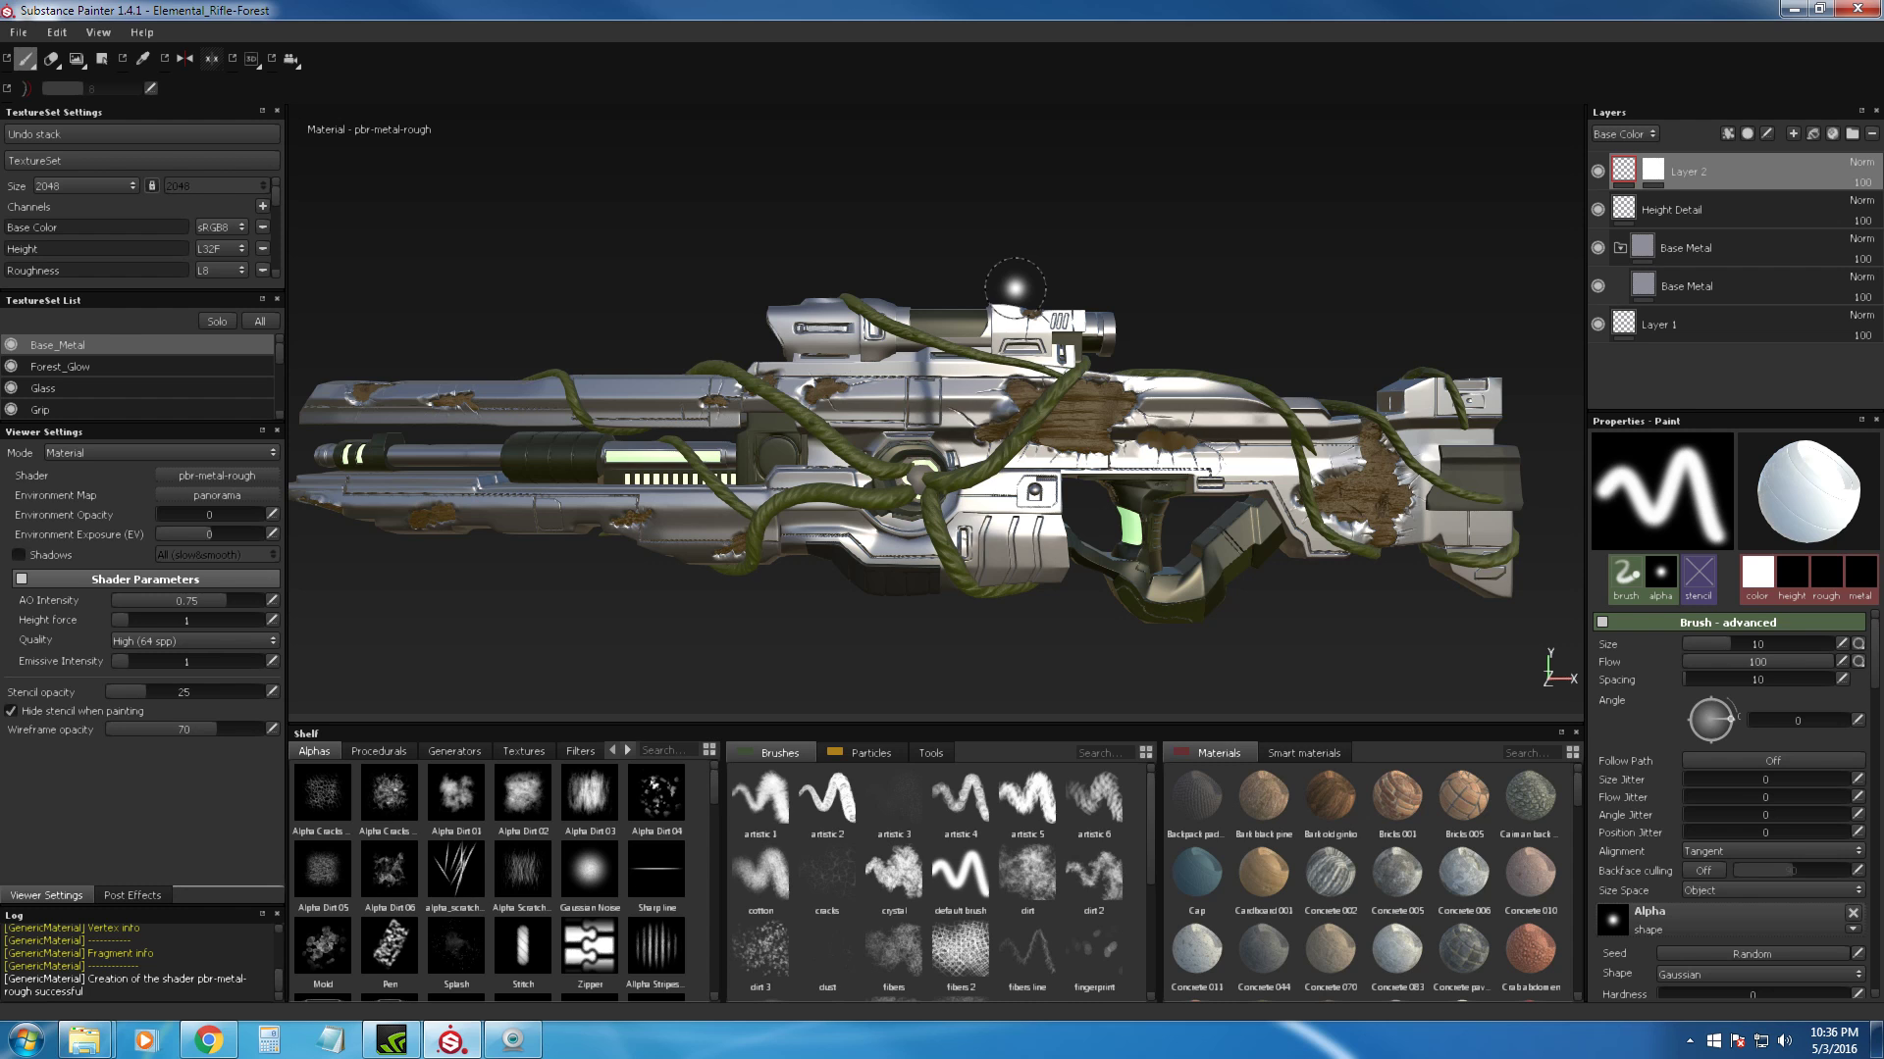
{"action": "left_click_drag", "start_coordinate": [822, 262], "coordinate": [1004, 307], "text": "alt"}
{"action": "right_click_drag", "start_coordinate": [1005, 307], "coordinate": [921, 253], "text": "alt"}
{"action": "middle_click_drag", "start_coordinate": [921, 253], "coordinate": [915, 318], "text": "alt"}
{"action": "right_click_drag", "start_coordinate": [935, 306], "coordinate": [930, 357], "text": "alt"}
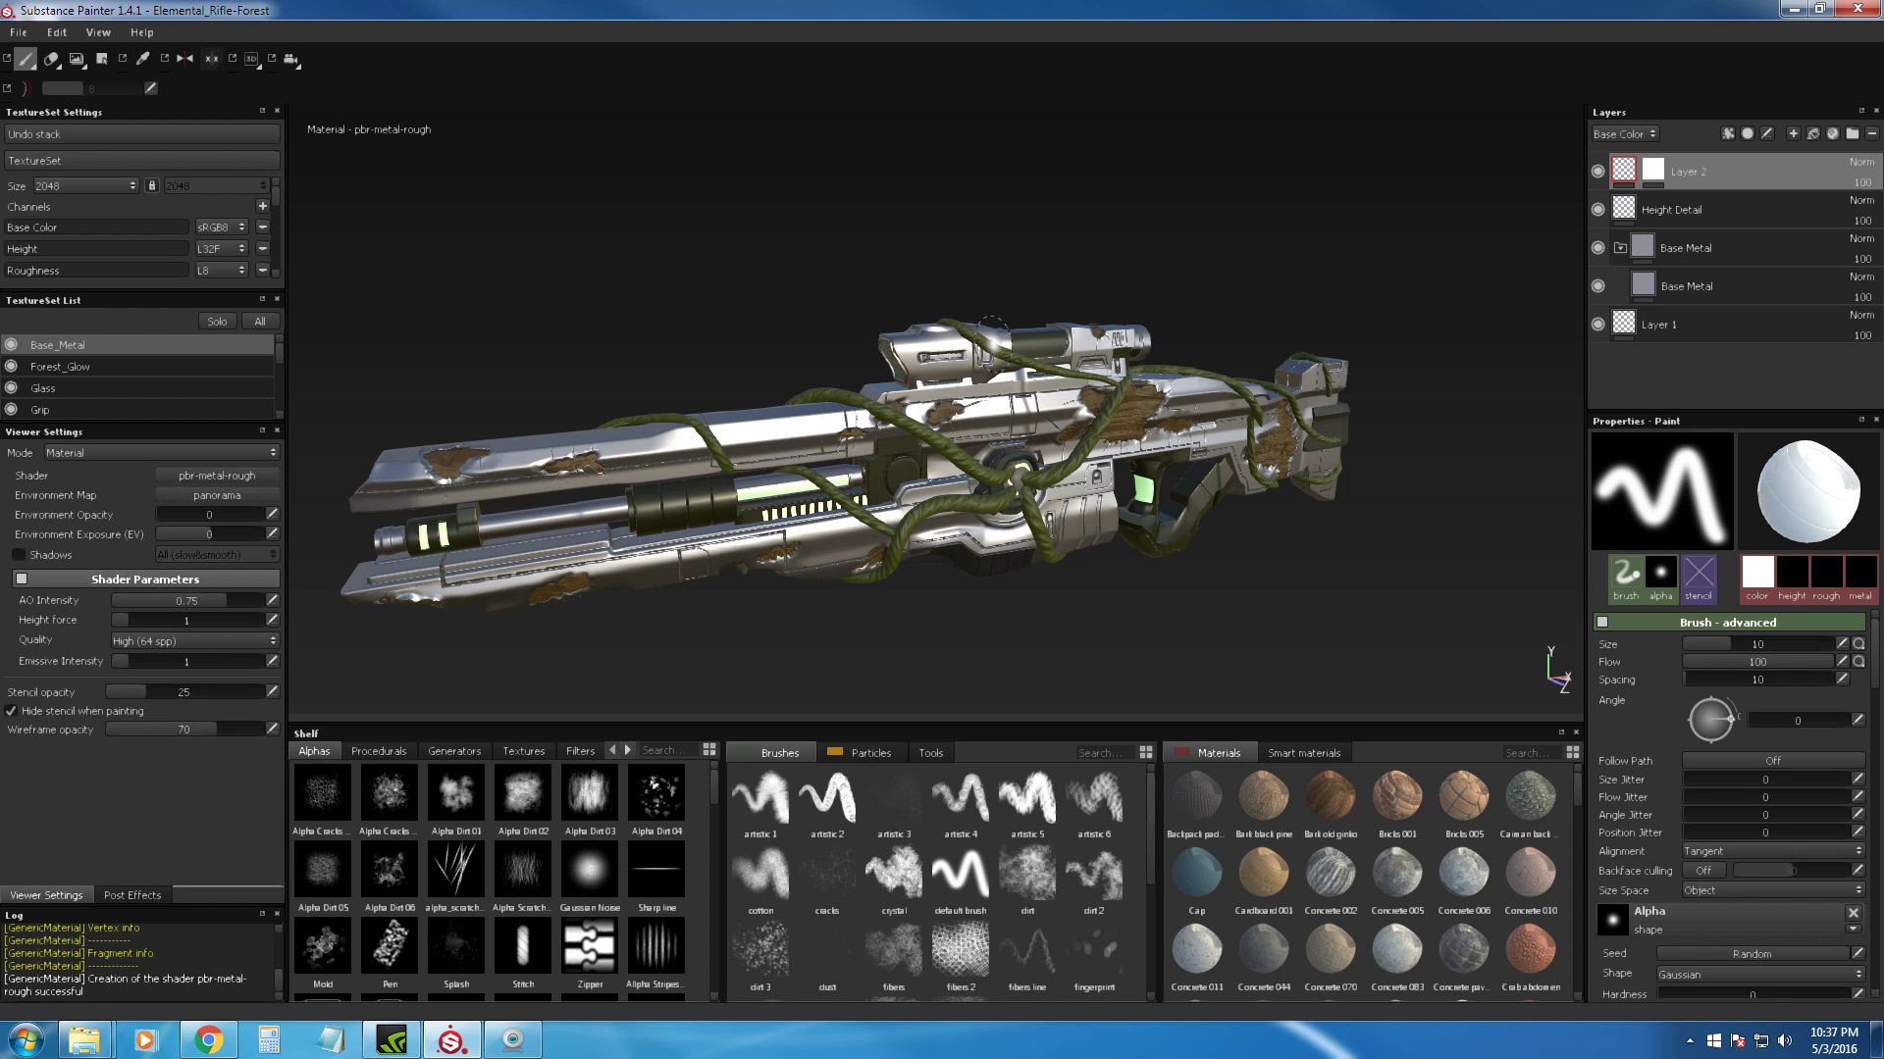
{"action": "mouse_move", "coordinate": [1128, 303]}
{"action": "left_mouse_down", "text": "alt"}
{"action": "mouse_move", "coordinate": [1052, 275]}
{"action": "mouse_move", "coordinate": [981, 295]}
{"action": "mouse_move", "coordinate": [1131, 278]}
{"action": "mouse_move", "coordinate": [1119, 314]}
{"action": "mouse_move", "coordinate": [1079, 284]}
{"action": "mouse_move", "coordinate": [1119, 261]}
{"action": "mouse_move", "coordinate": [1038, 286]}
{"action": "left_mouse_up", "text": "alt"}
{"action": "middle_click_drag", "start_coordinate": [970, 291], "coordinate": [1037, 300], "text": "alt"}
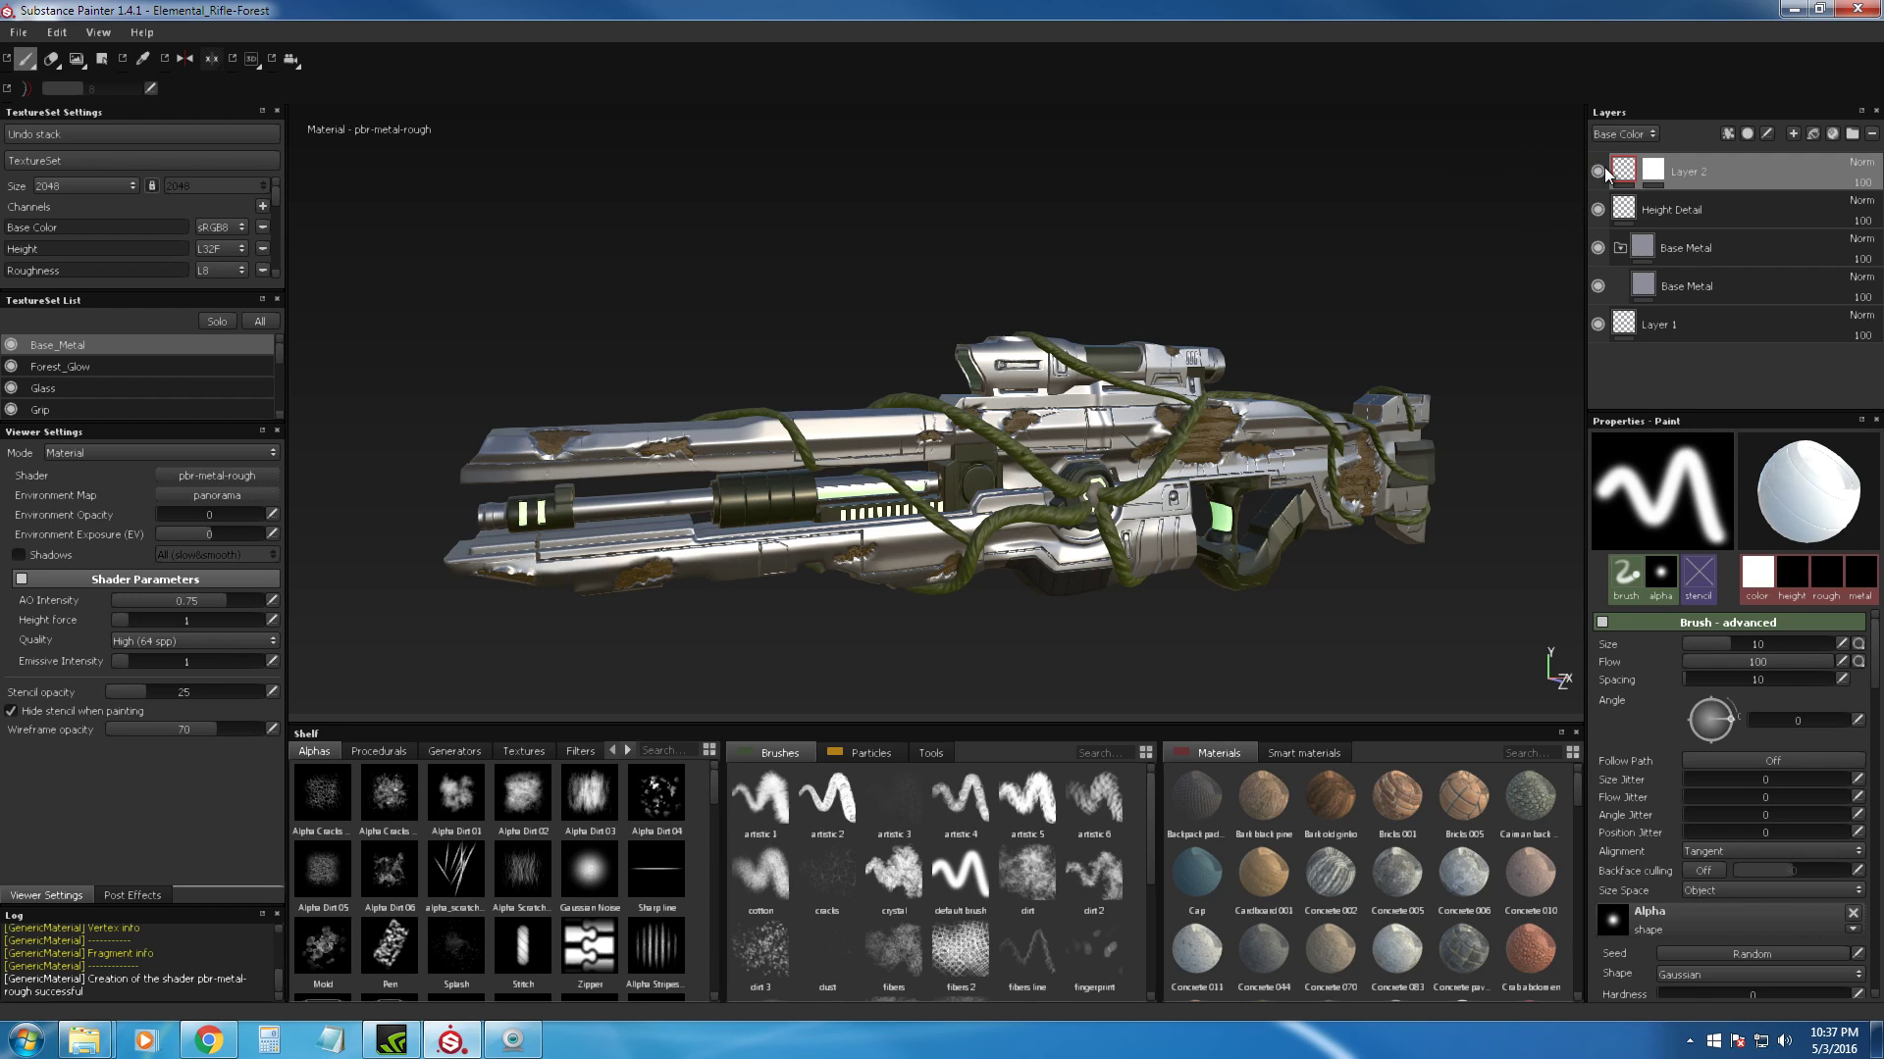
Step: Isolate the Base_Metal texture set so only its parts of the rifle are shown
{"action": "left_click", "coordinate": [212, 320]}
{"action": "left_click_drag", "start_coordinate": [834, 395], "coordinate": [750, 402], "text": "alt"}
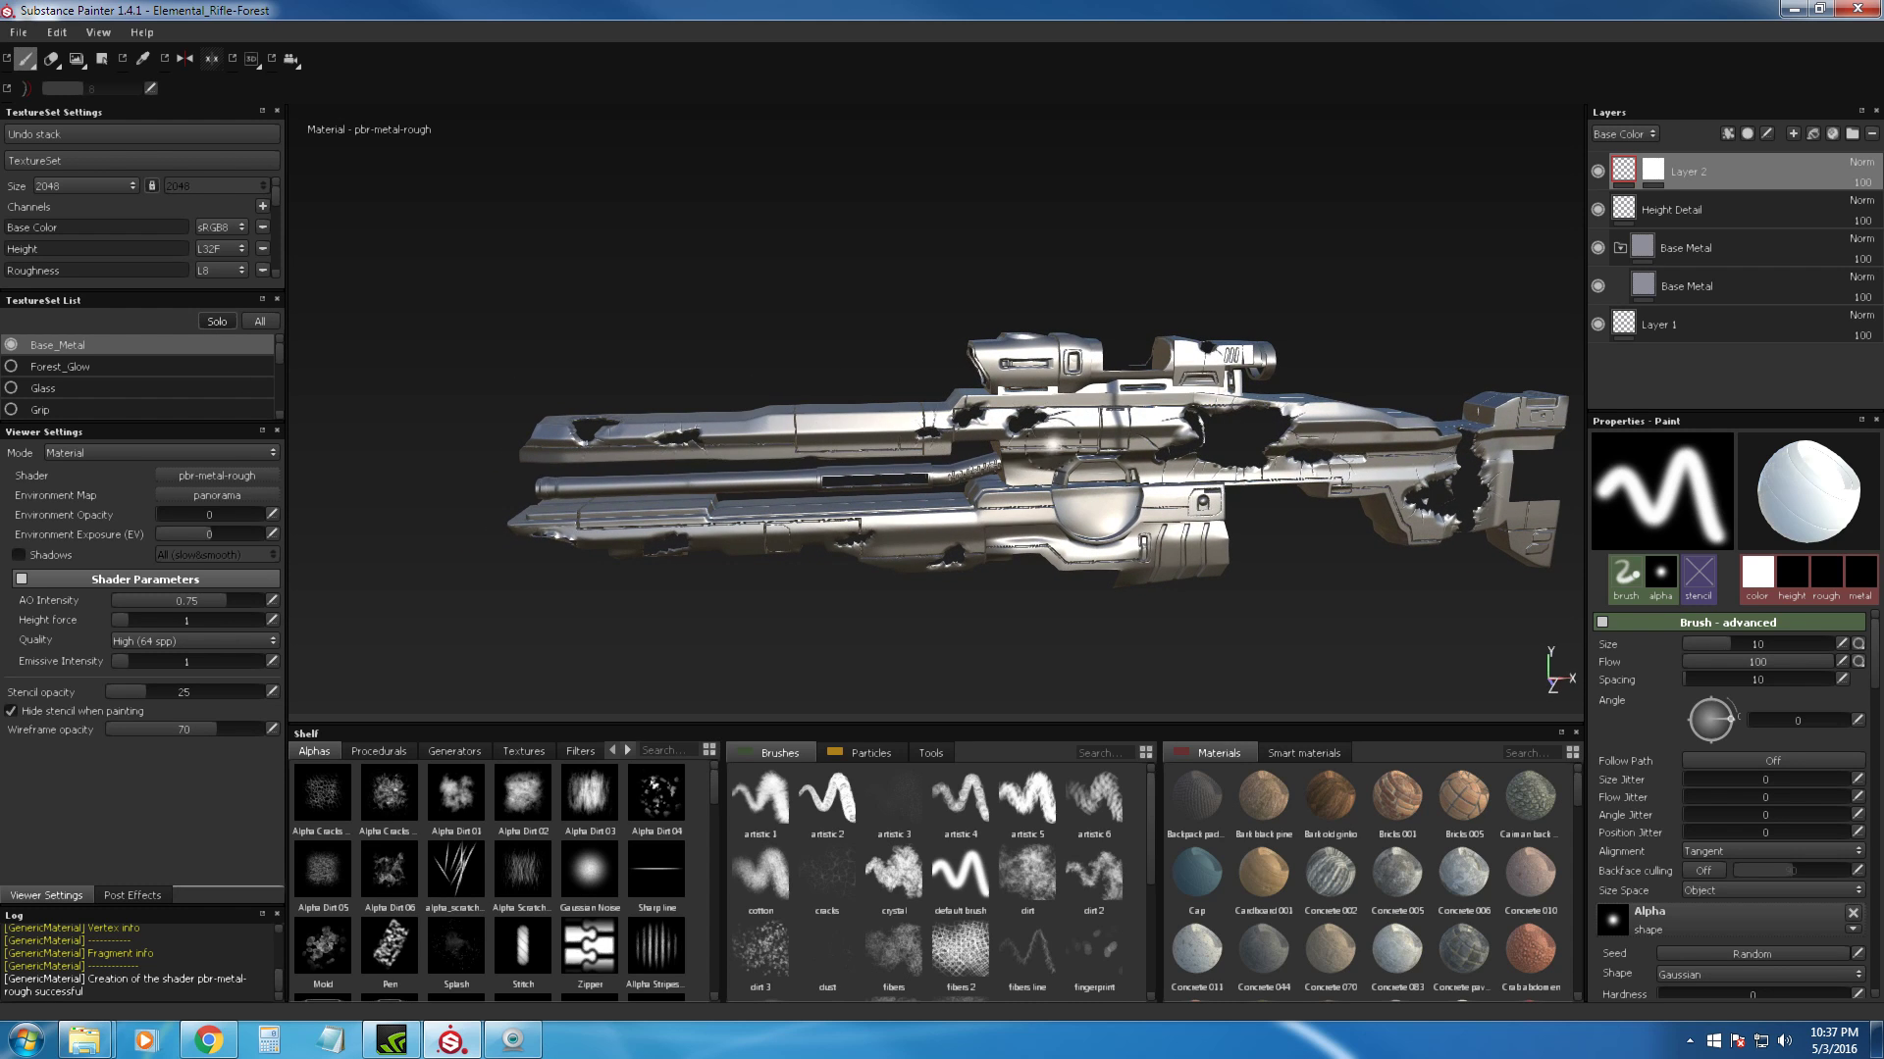
{"action": "mouse_move", "coordinate": [1099, 385]}
{"action": "left_mouse_down", "text": "alt"}
{"action": "mouse_move", "coordinate": [1023, 387]}
{"action": "mouse_move", "coordinate": [1055, 383]}
{"action": "left_mouse_up", "text": "alt"}
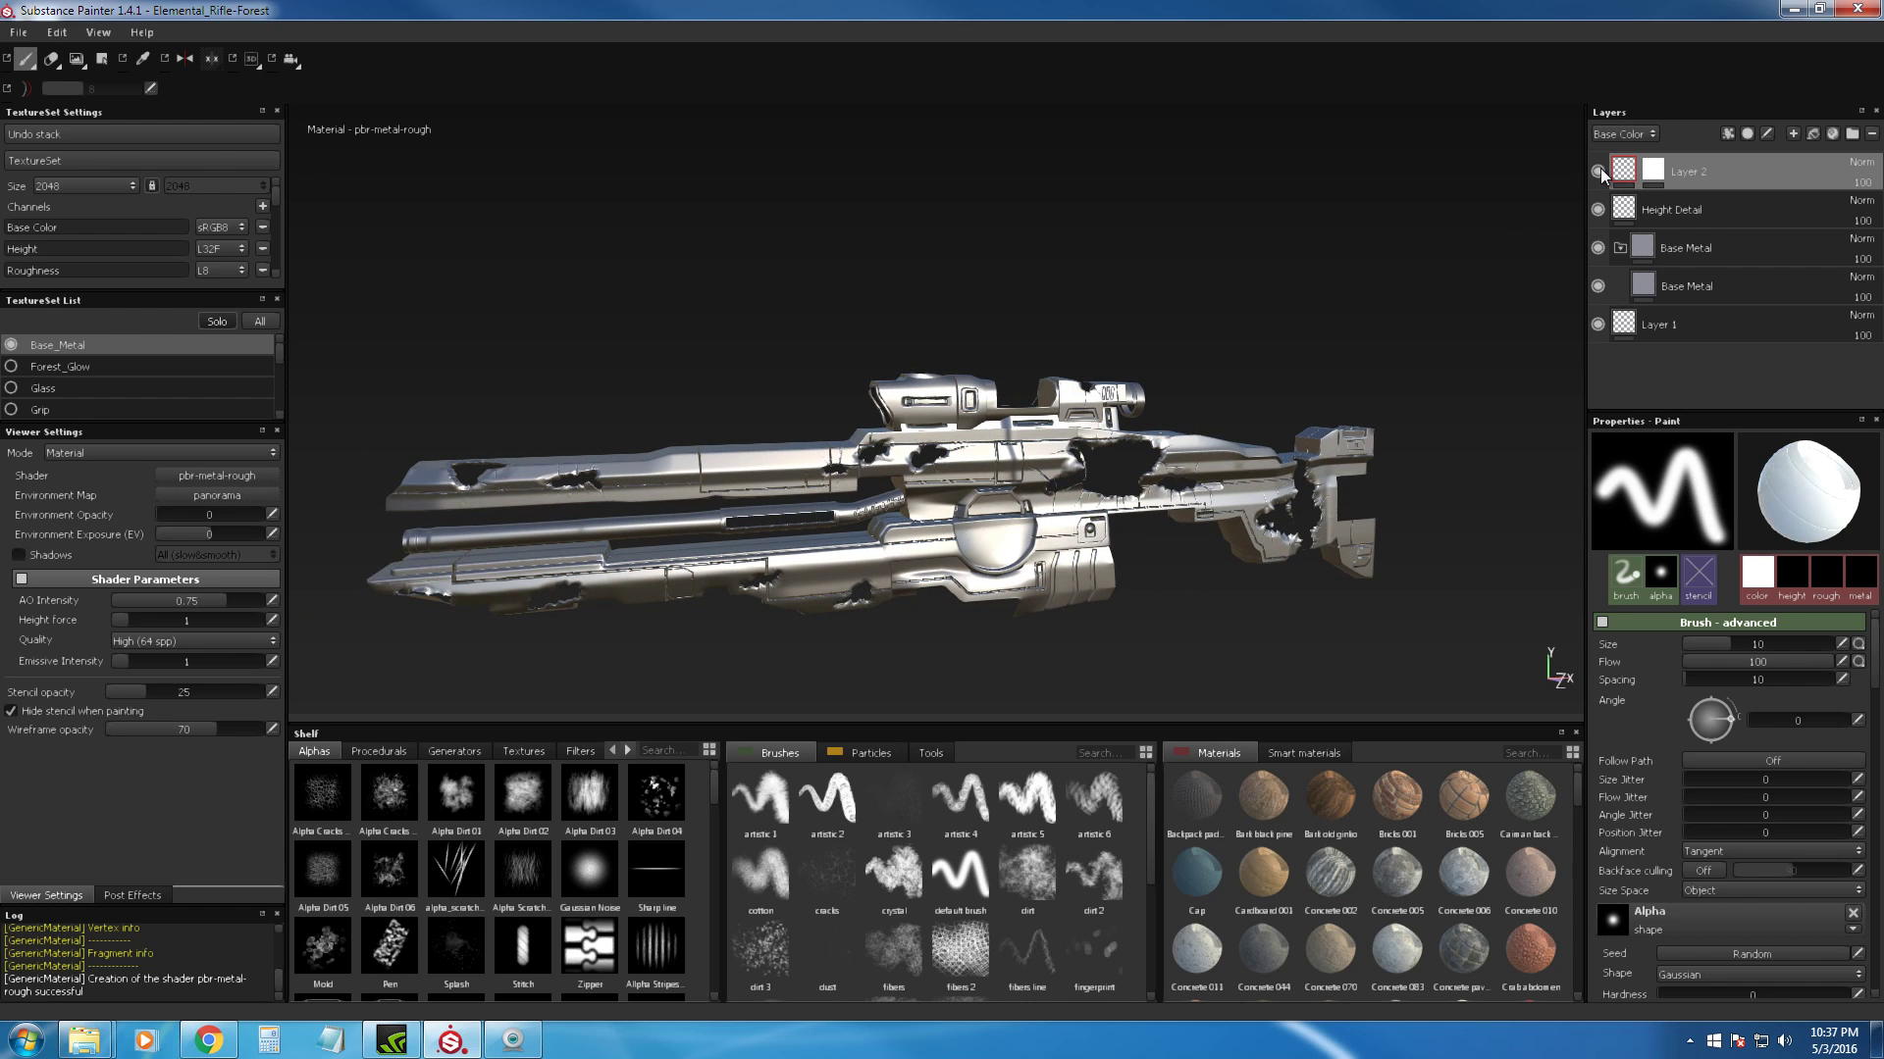
Step: Rename Layer 2 as "Height Detail 2"
{"action": "double_click", "coordinate": [1691, 172]}
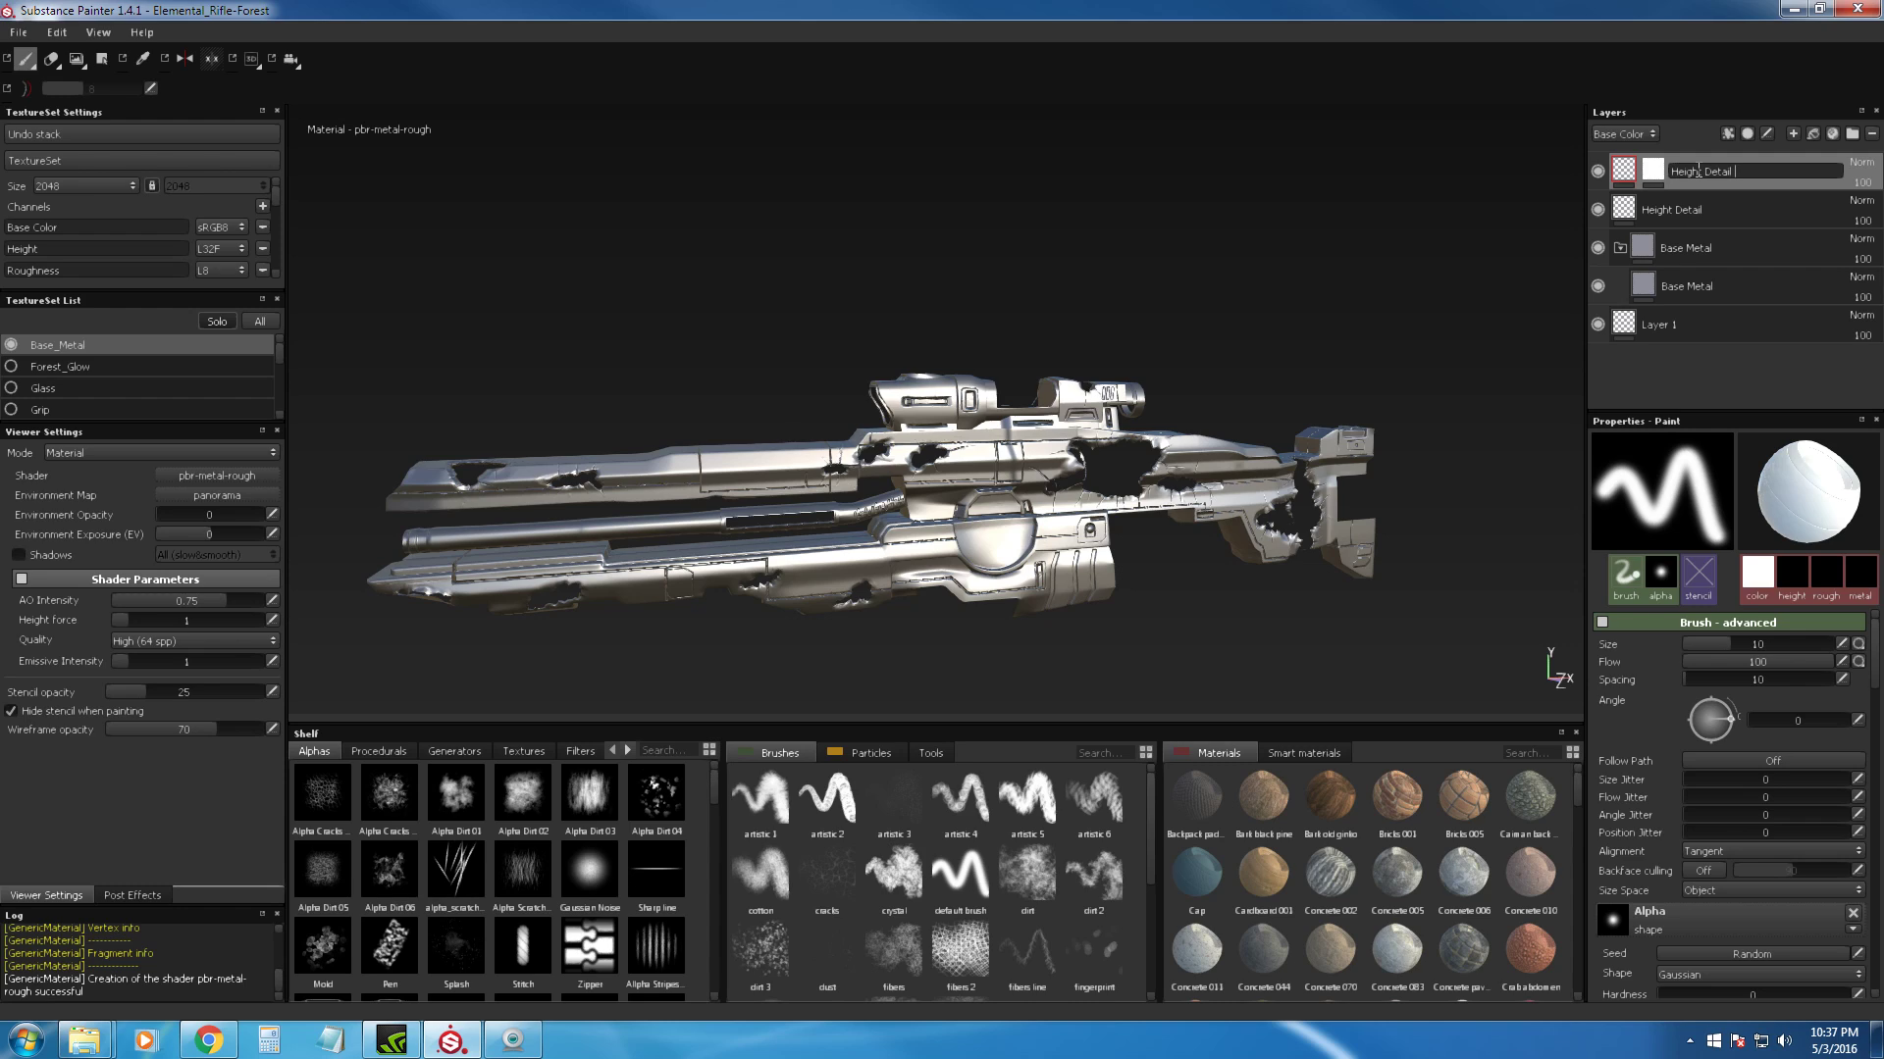
{"action": "left_click", "coordinate": [1710, 213]}
{"action": "left_click", "coordinate": [1740, 176]}
{"action": "left_click", "coordinate": [1715, 214]}
{"action": "left_click", "coordinate": [1715, 167]}
{"action": "left_click", "coordinate": [1691, 210]}
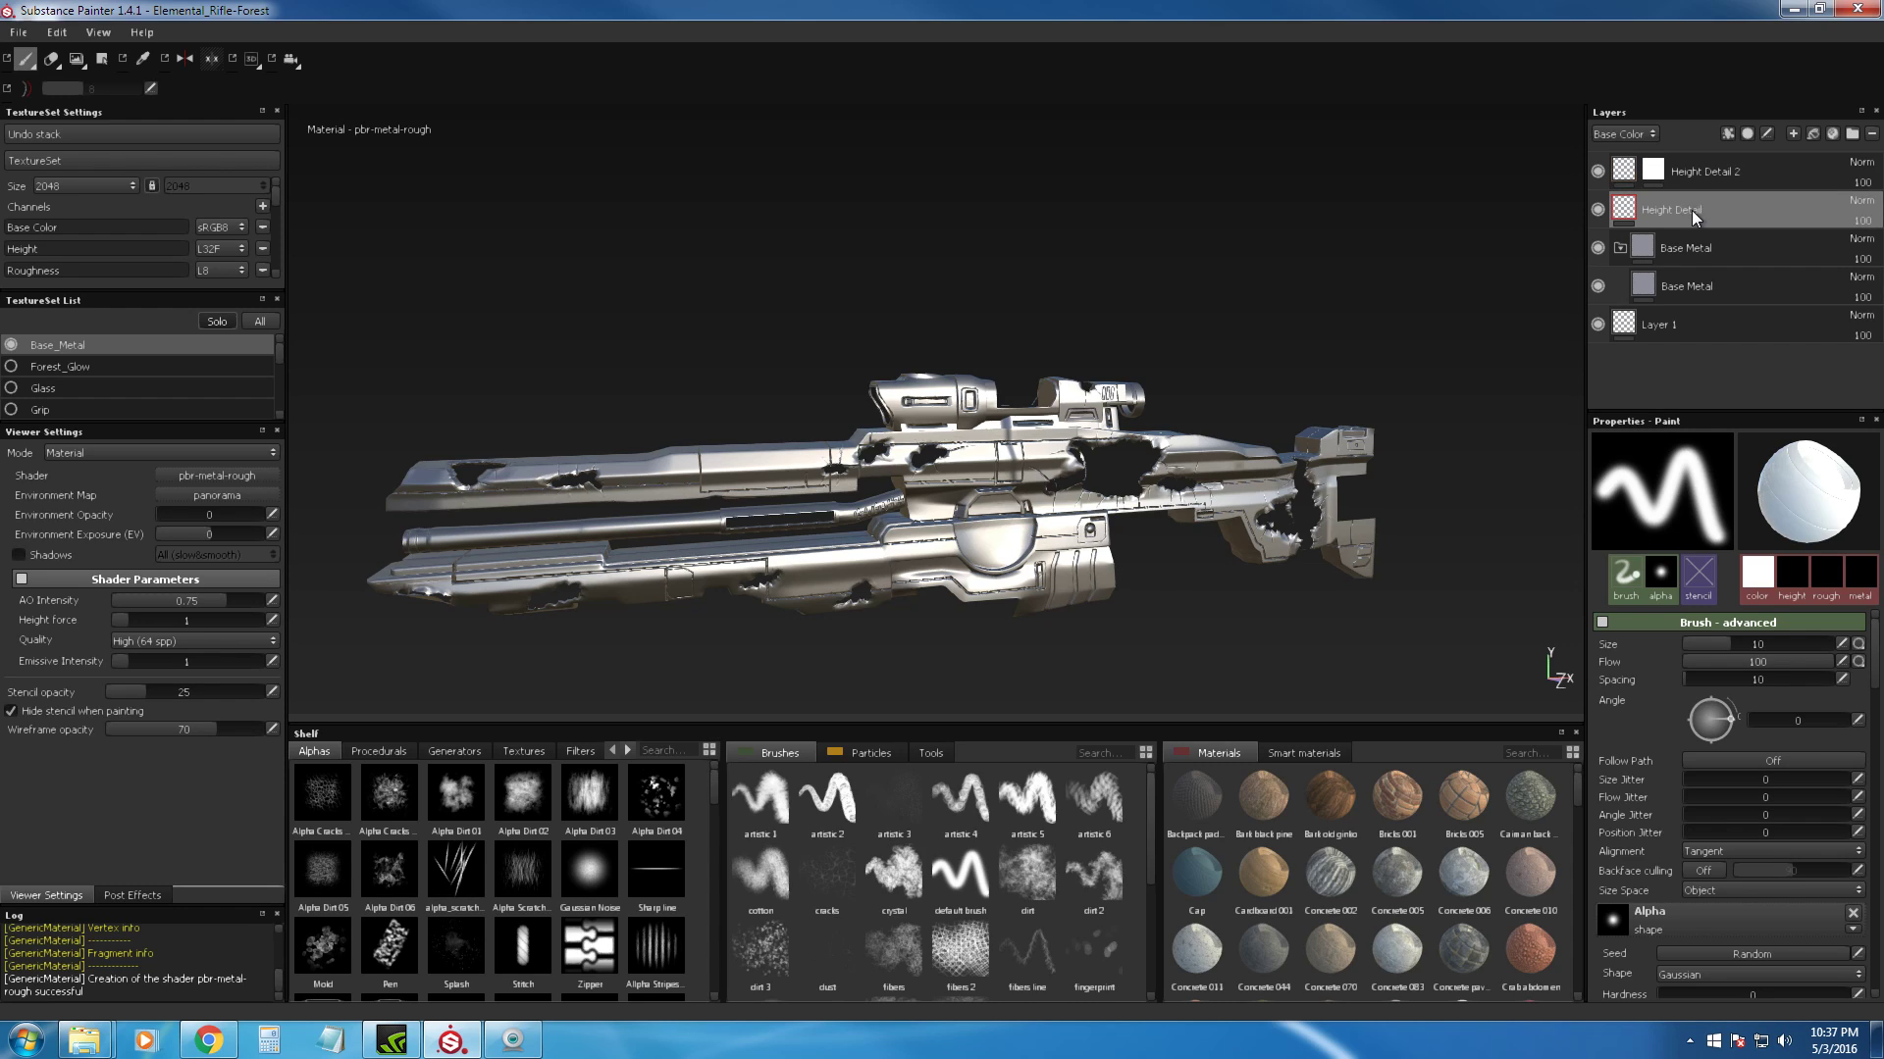
{"action": "left_click", "coordinate": [1734, 174]}
{"action": "left_click", "coordinate": [1707, 199]}
{"action": "left_click", "coordinate": [1724, 170]}
{"action": "right_click", "coordinate": [1729, 170]}
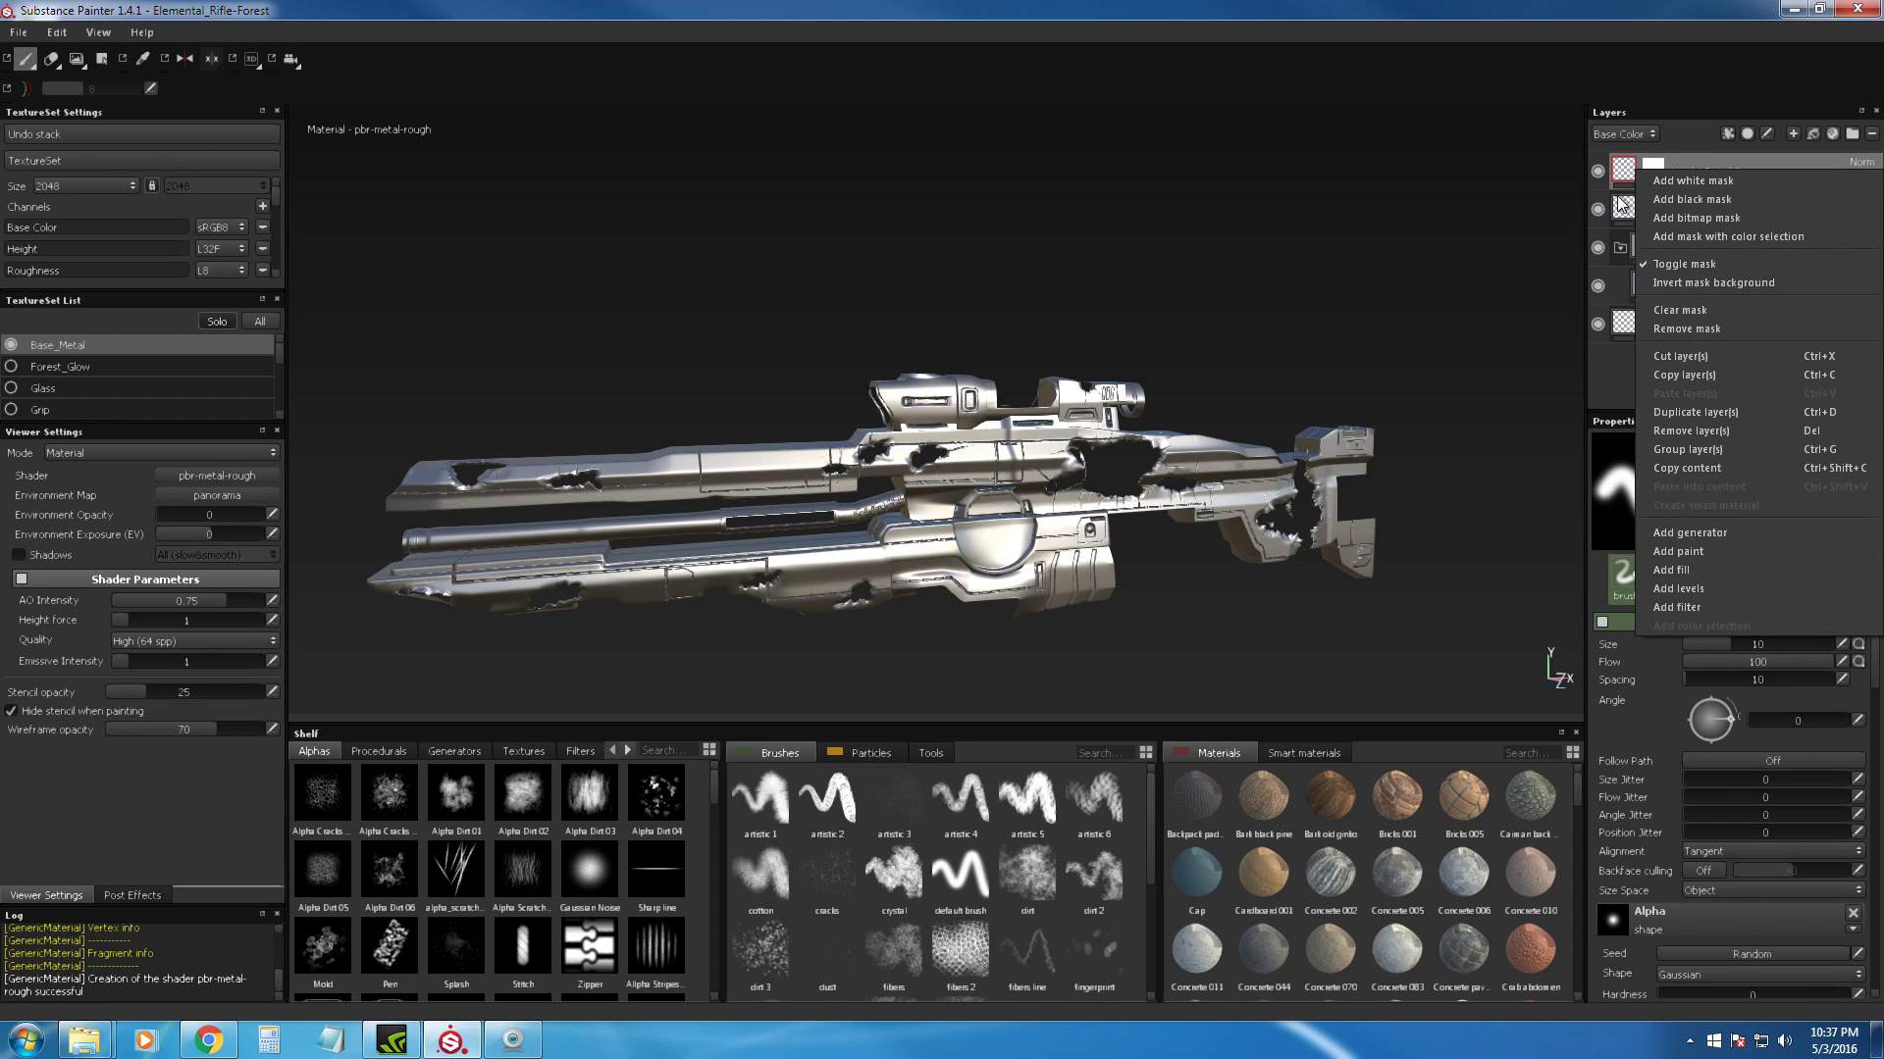
{"action": "left_click", "coordinate": [1698, 167]}
{"action": "right_click", "coordinate": [1720, 173]}
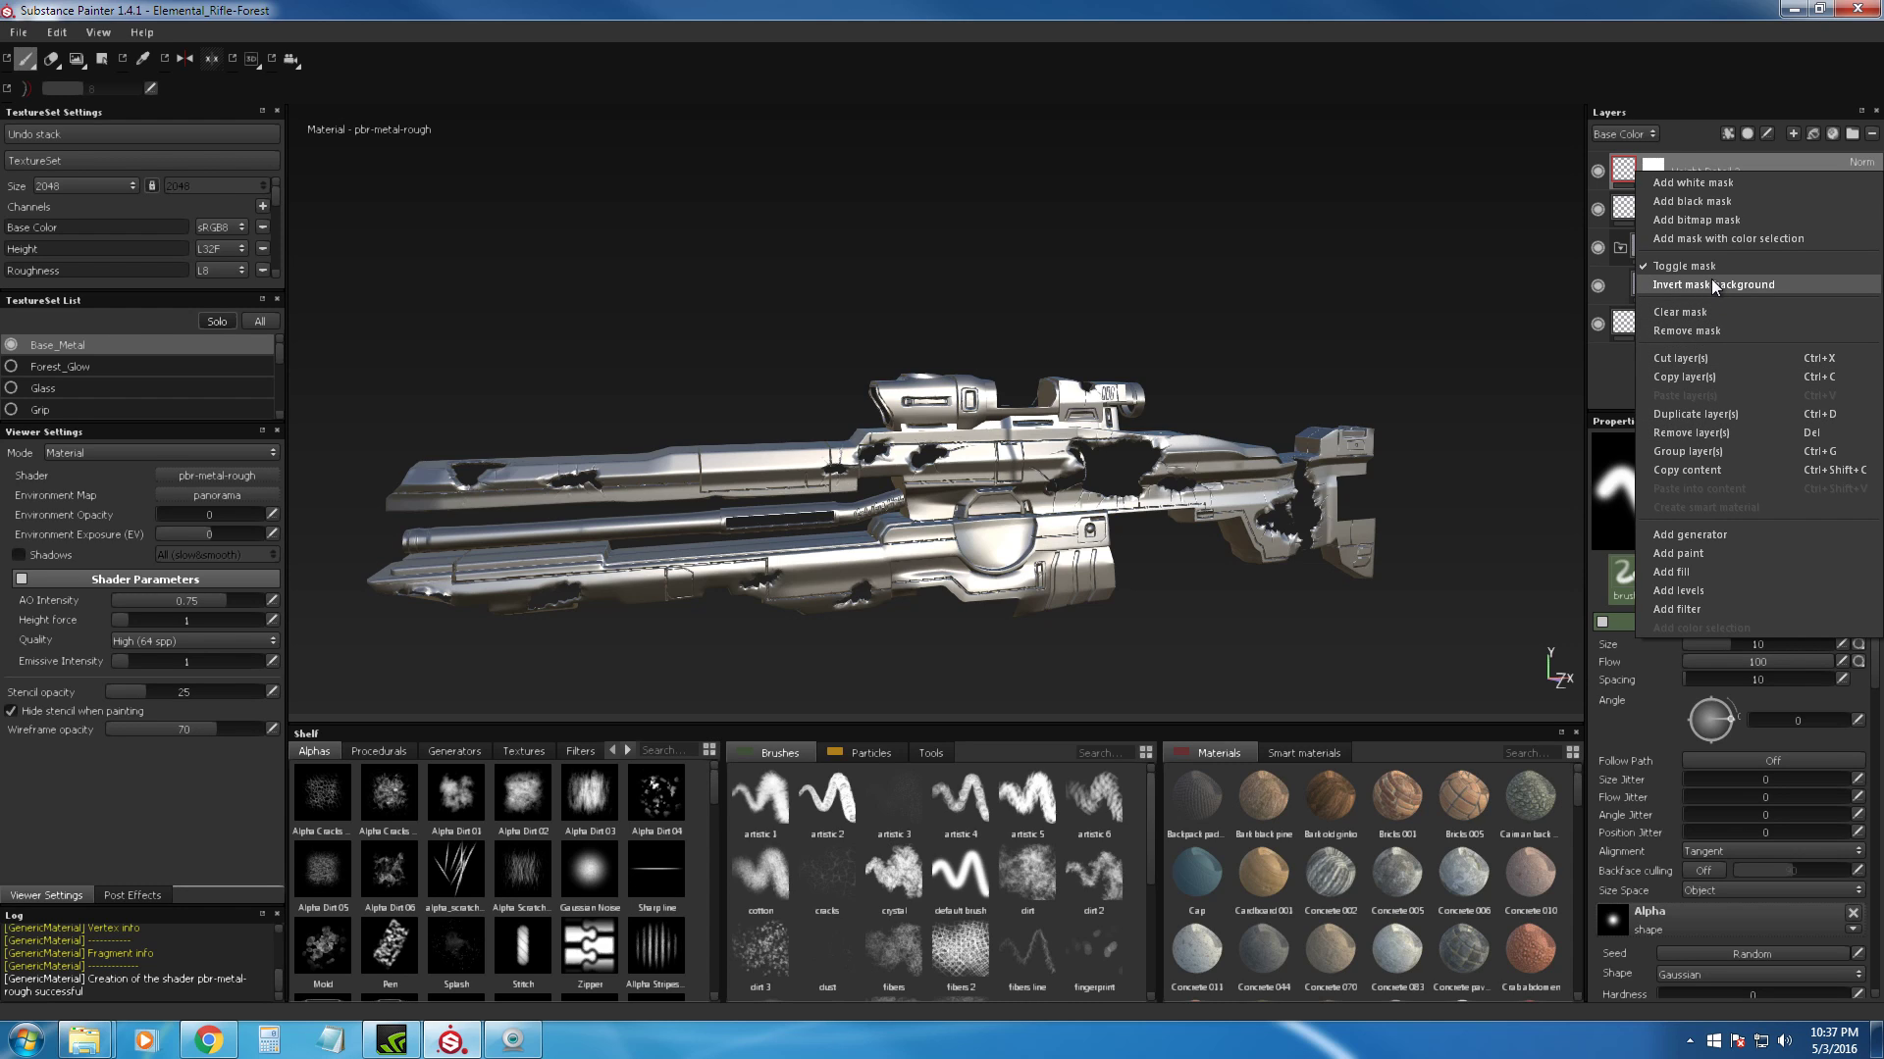
{"action": "left_click", "coordinate": [1625, 208]}
Step: Group the Height Detail 2 and Height Detail layers into a folder named "Height Detail"
{"action": "left_click", "coordinate": [1701, 169]}
{"action": "left_click", "coordinate": [1695, 200], "text": "shift"}
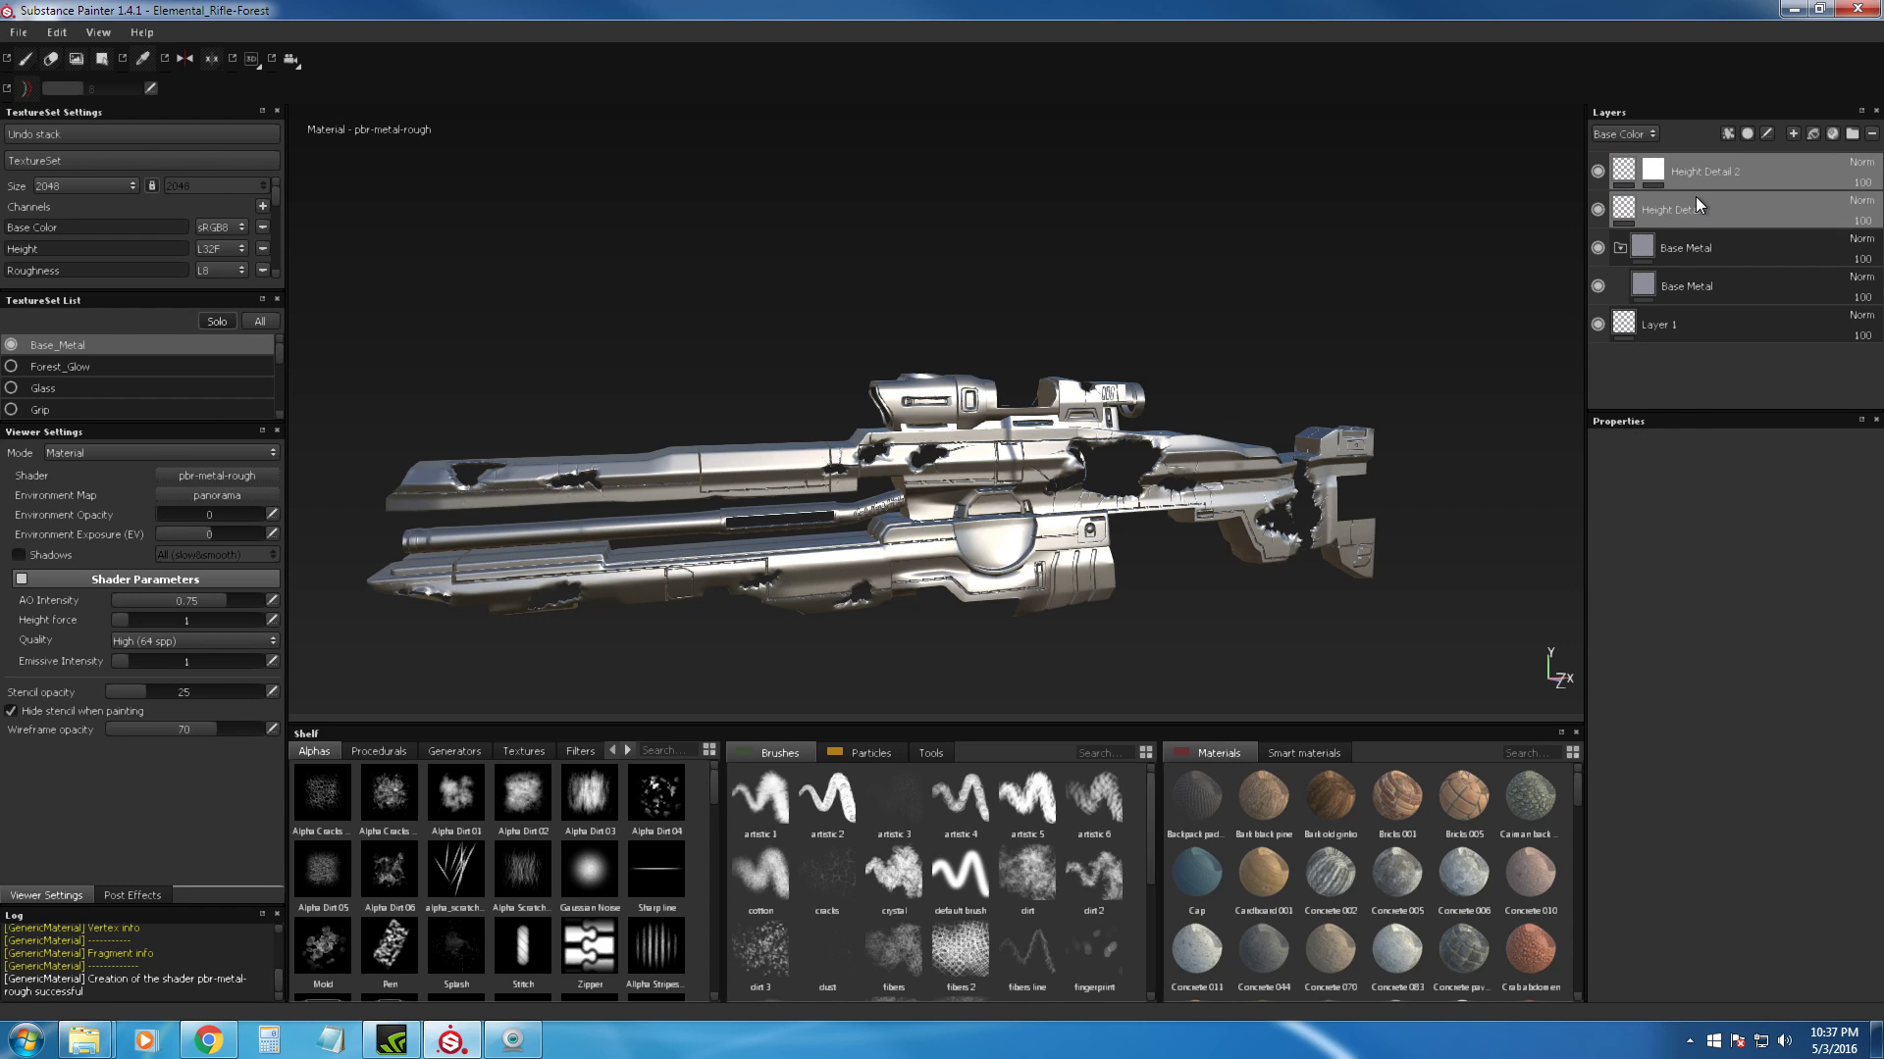
{"action": "right_click", "coordinate": [1695, 197]}
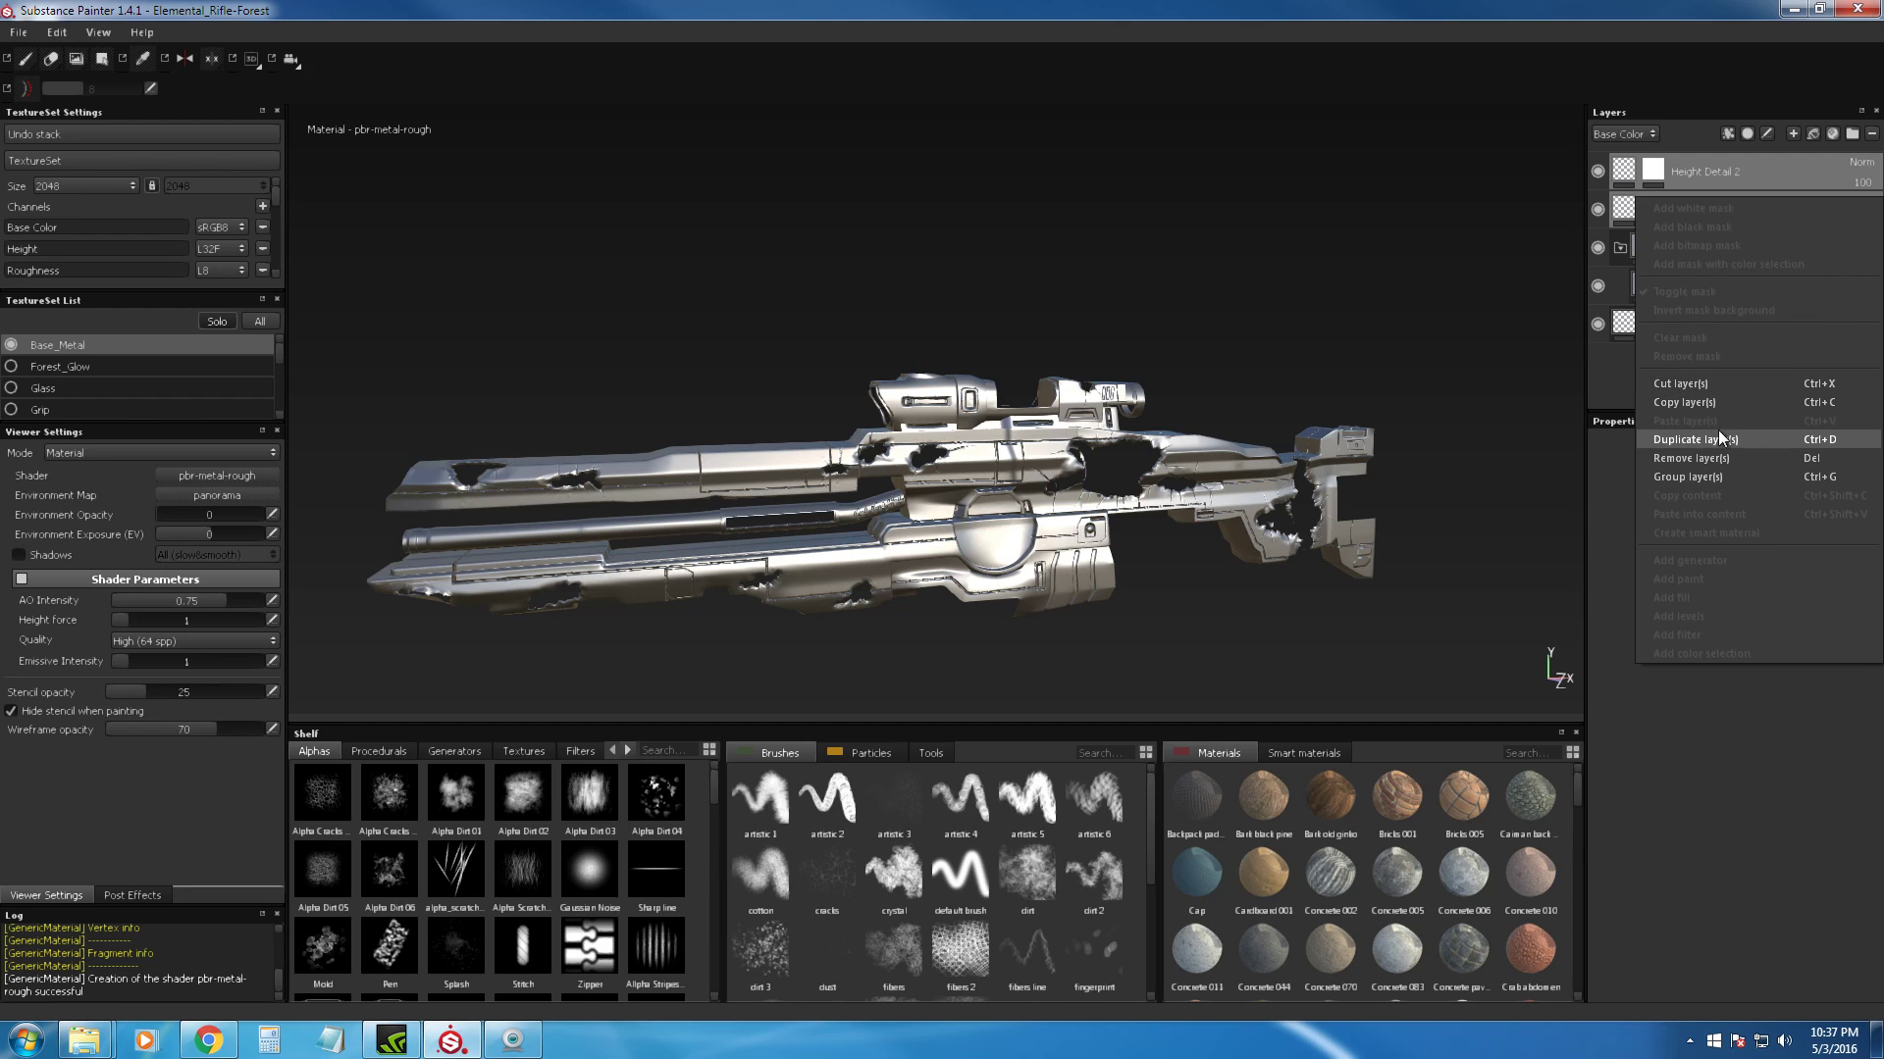
{"action": "left_click", "coordinate": [1710, 476]}
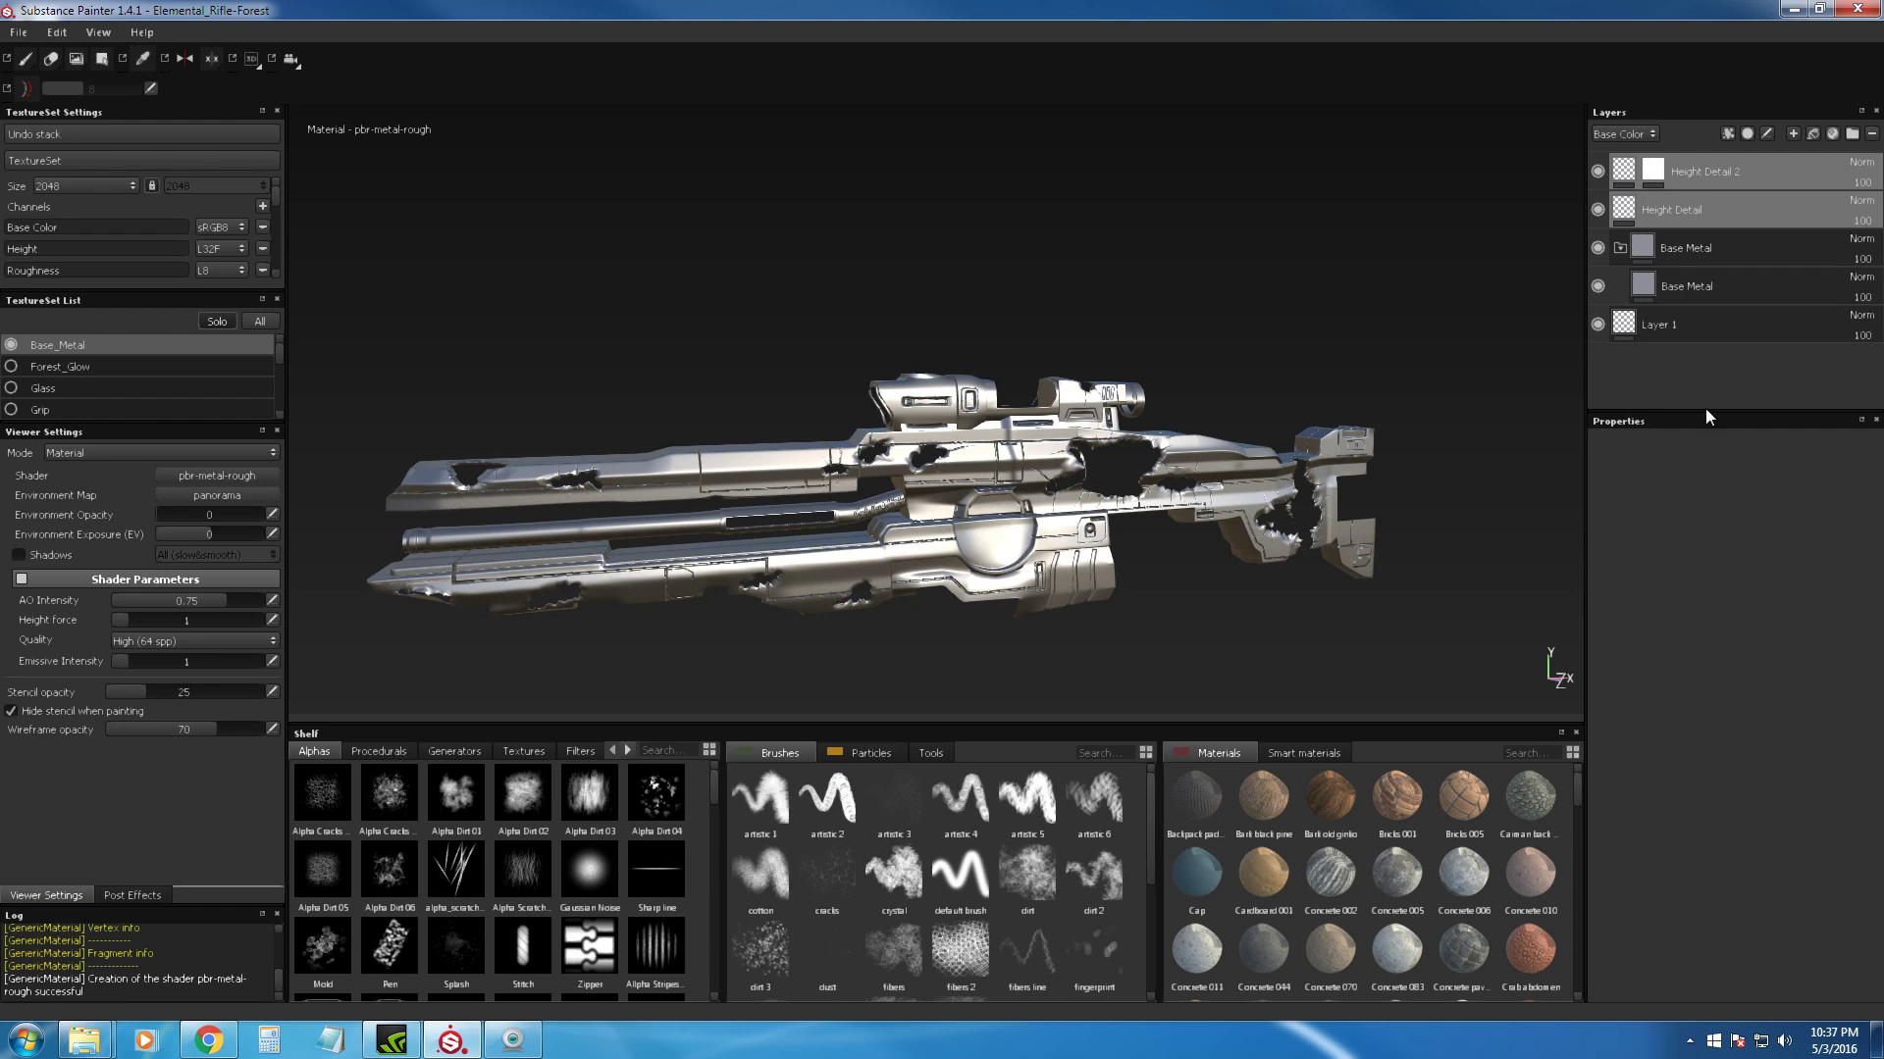
{"action": "double_click", "coordinate": [1685, 169]}
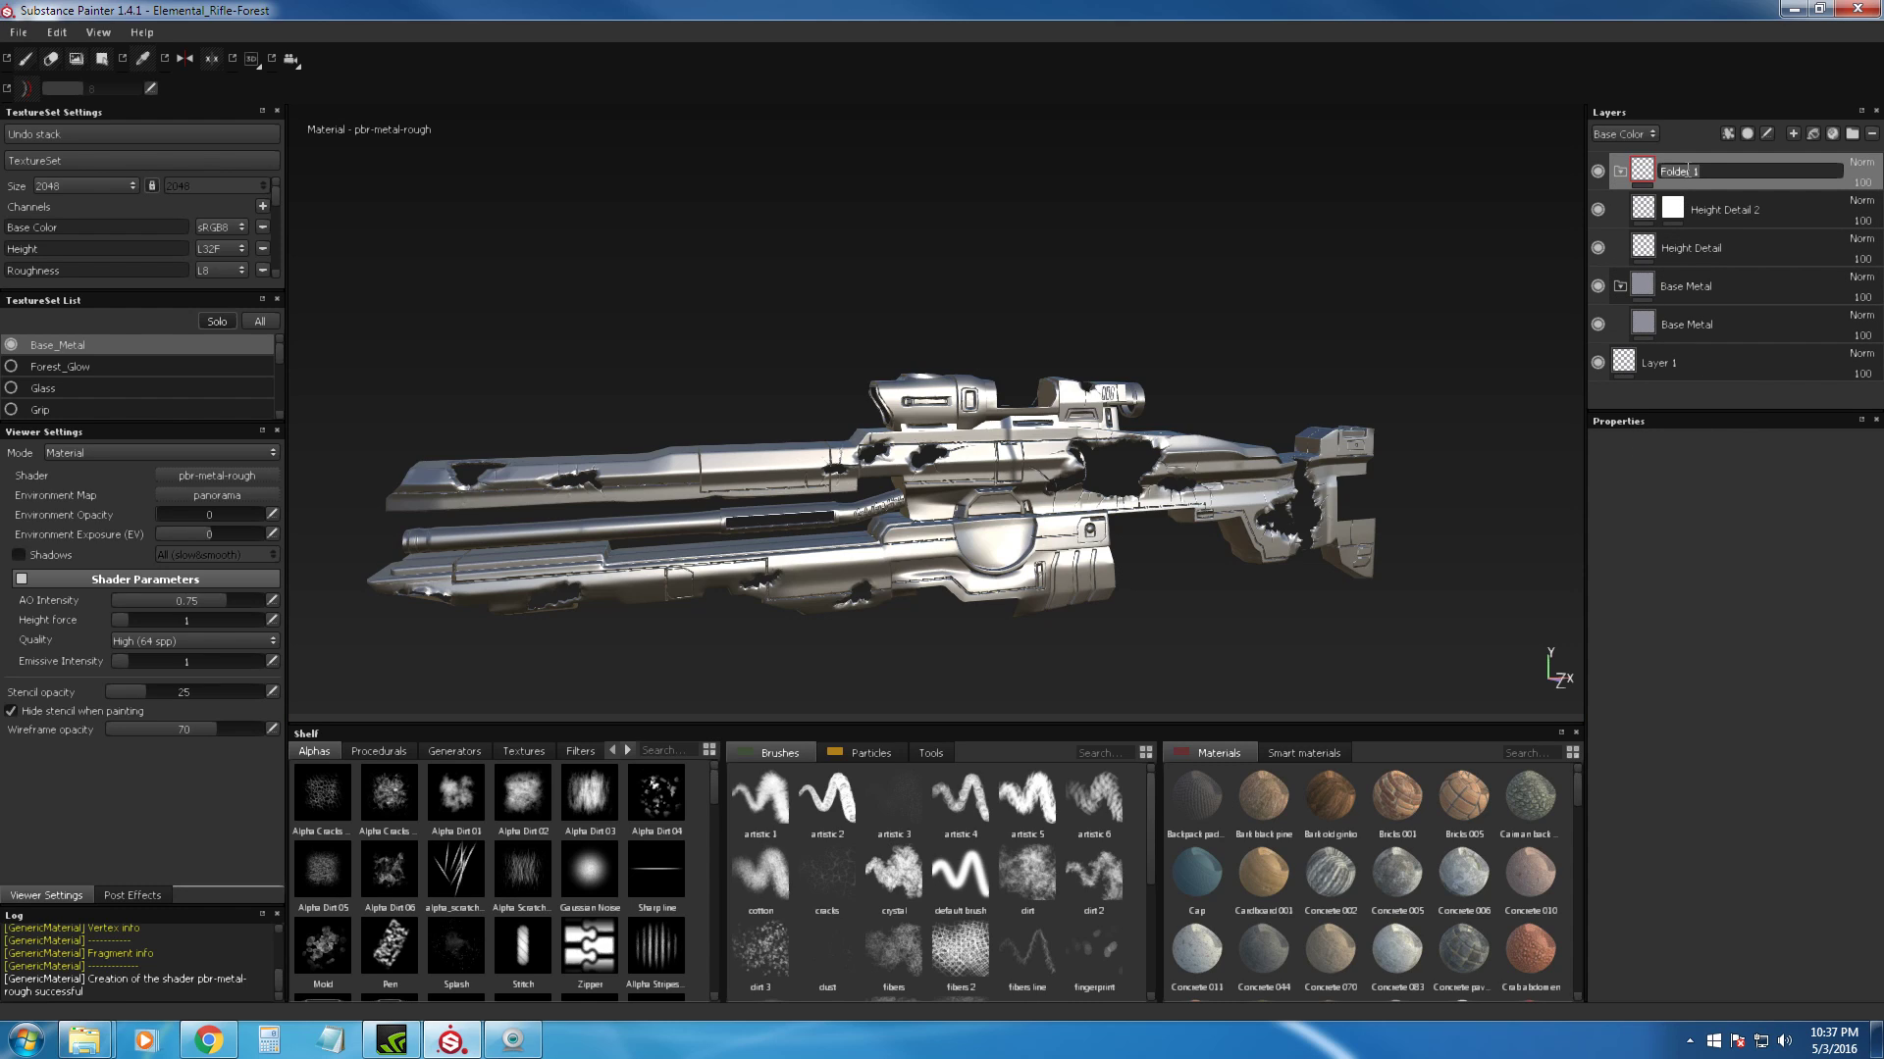
{"action": "type", "text": "Height Detail"}
{"action": "key", "text": "Return"}
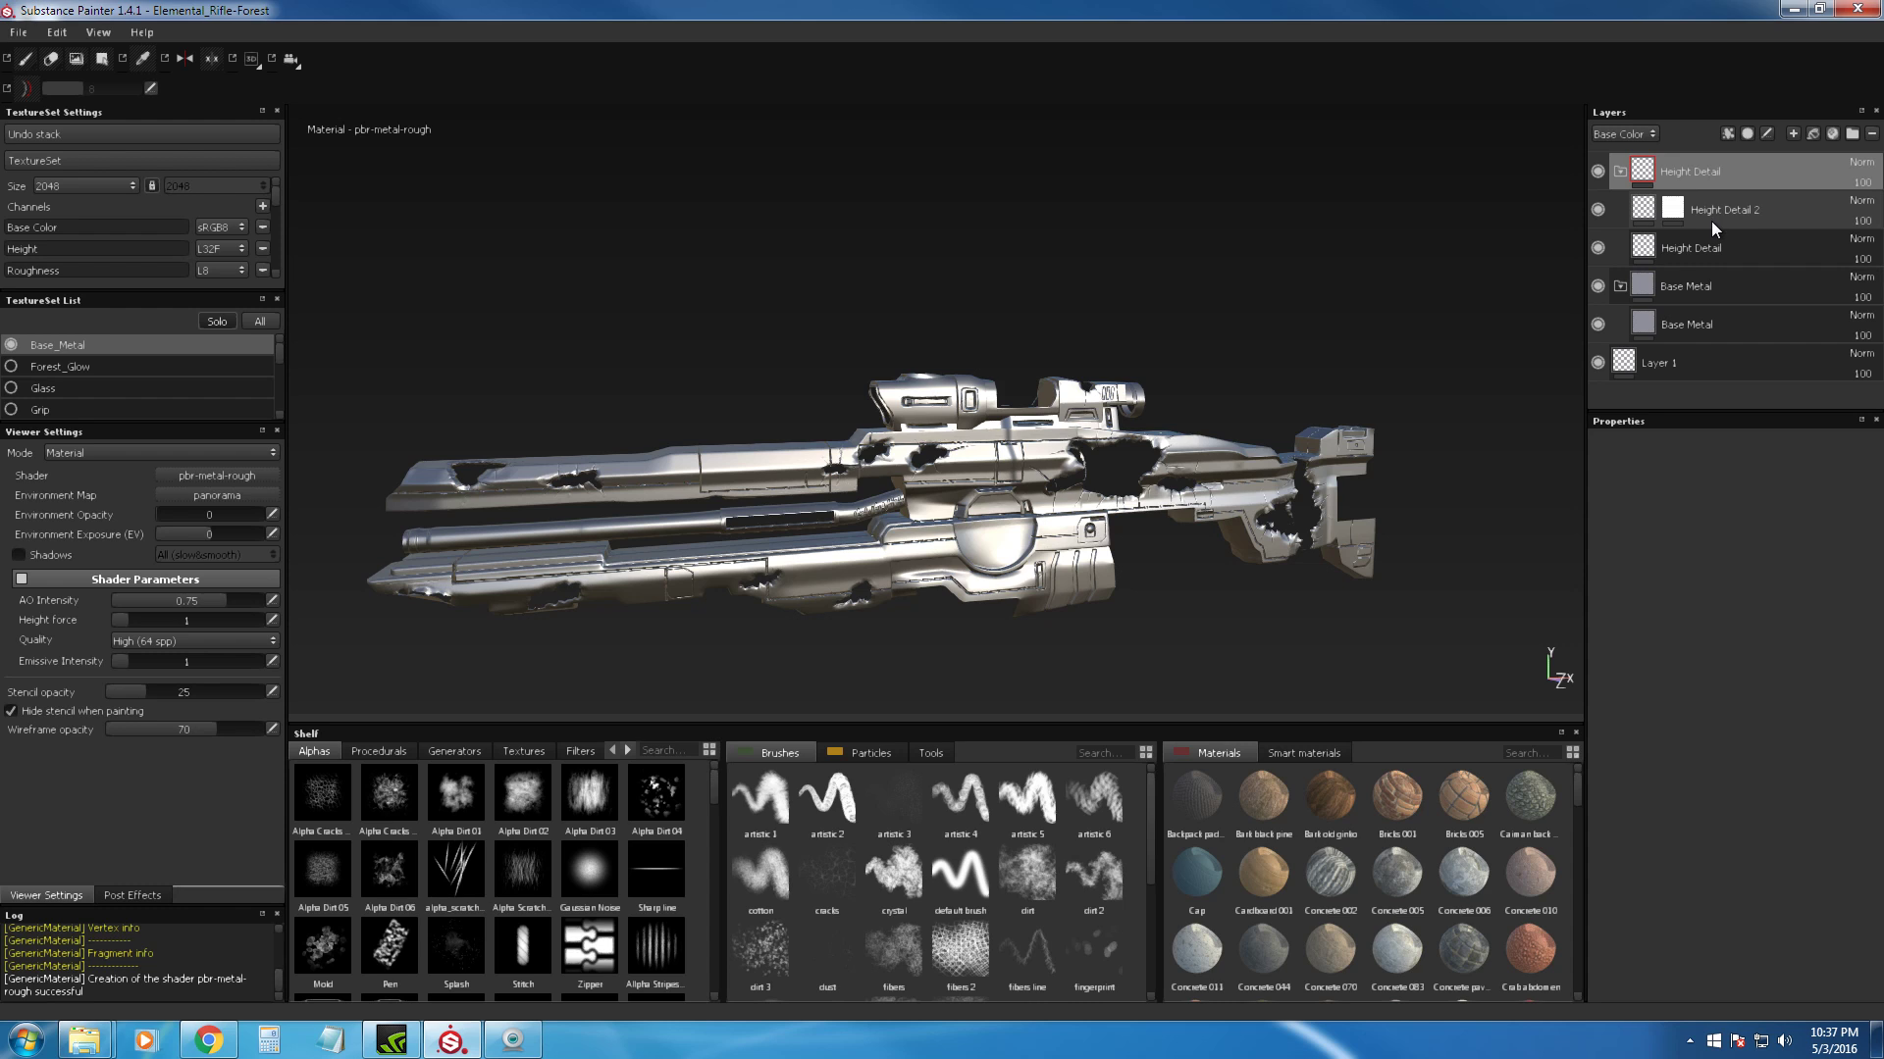
Step: Collapse the Height Detail folder and hide it to view the base metal without its height details
{"action": "left_click_drag", "start_coordinate": [1195, 321], "coordinate": [1382, 271], "text": "alt"}
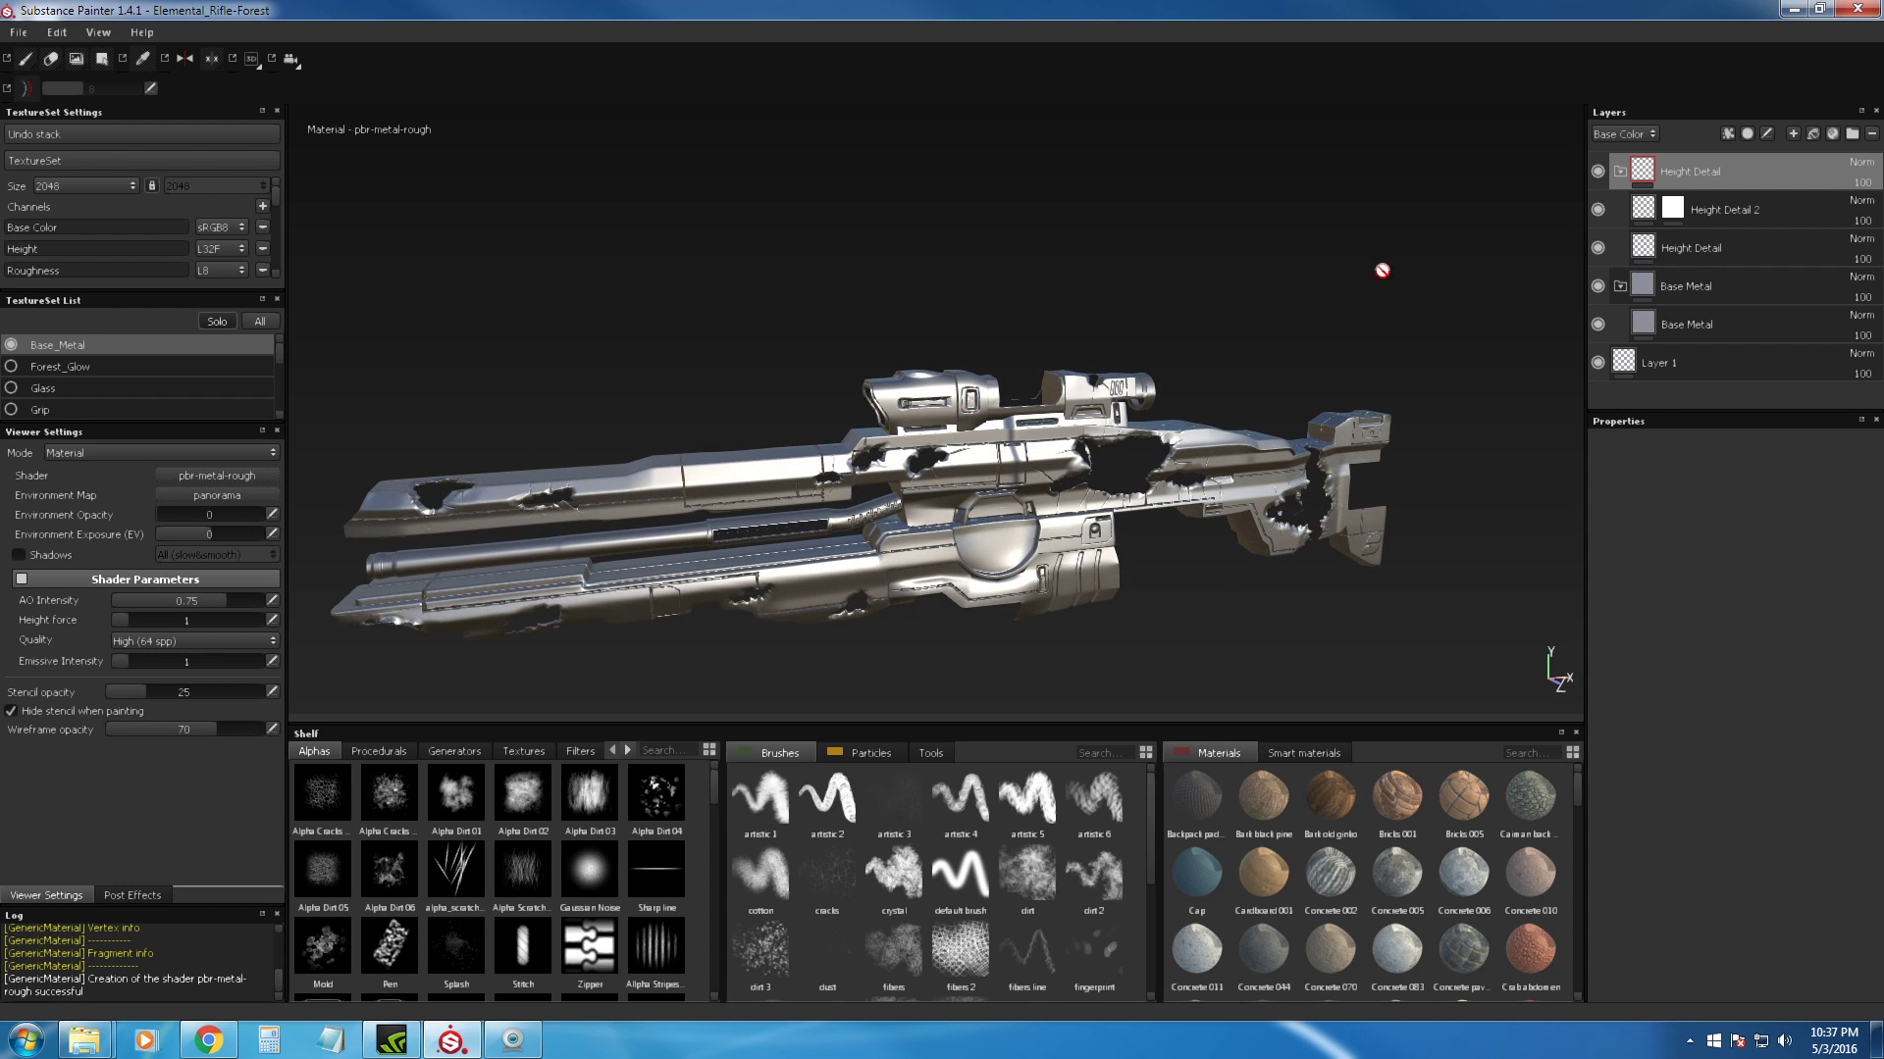
{"action": "left_click", "coordinate": [1618, 173]}
{"action": "left_click", "coordinate": [1597, 171]}
{"action": "left_click_drag", "start_coordinate": [1234, 241], "coordinate": [1157, 244], "text": "alt"}
{"action": "middle_click_drag", "start_coordinate": [1069, 383], "coordinate": [1128, 281], "text": "alt"}
{"action": "scroll", "coordinate": [1119, 279], "scroll_direction": "up", "scroll_amount": 2}
{"action": "left_click_drag", "start_coordinate": [1107, 278], "coordinate": [1052, 294], "text": "alt"}
Step: Enlarge the TextureSet List and TextureSet Settings areas to show more texture sets, all channels and the additional maps
{"action": "left_click_drag", "start_coordinate": [191, 423], "coordinate": [194, 558]}
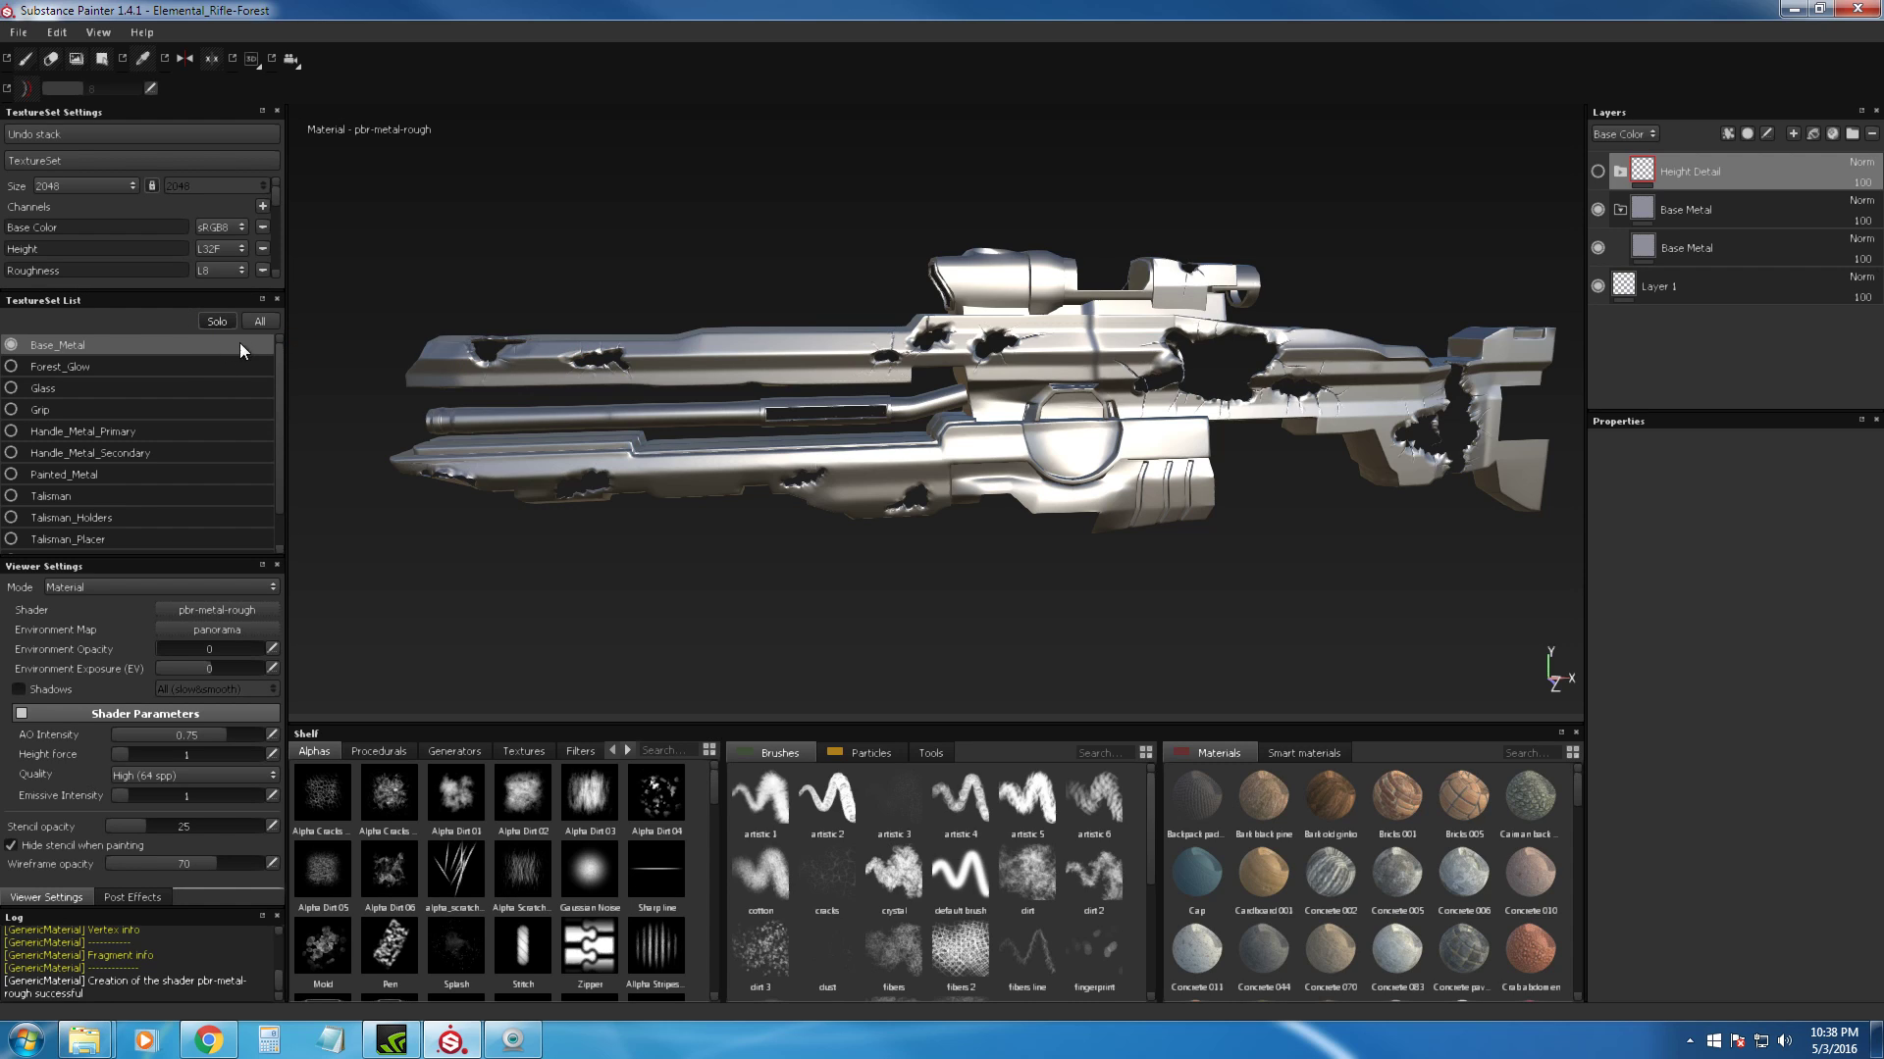
{"action": "left_click_drag", "start_coordinate": [121, 288], "coordinate": [108, 483]}
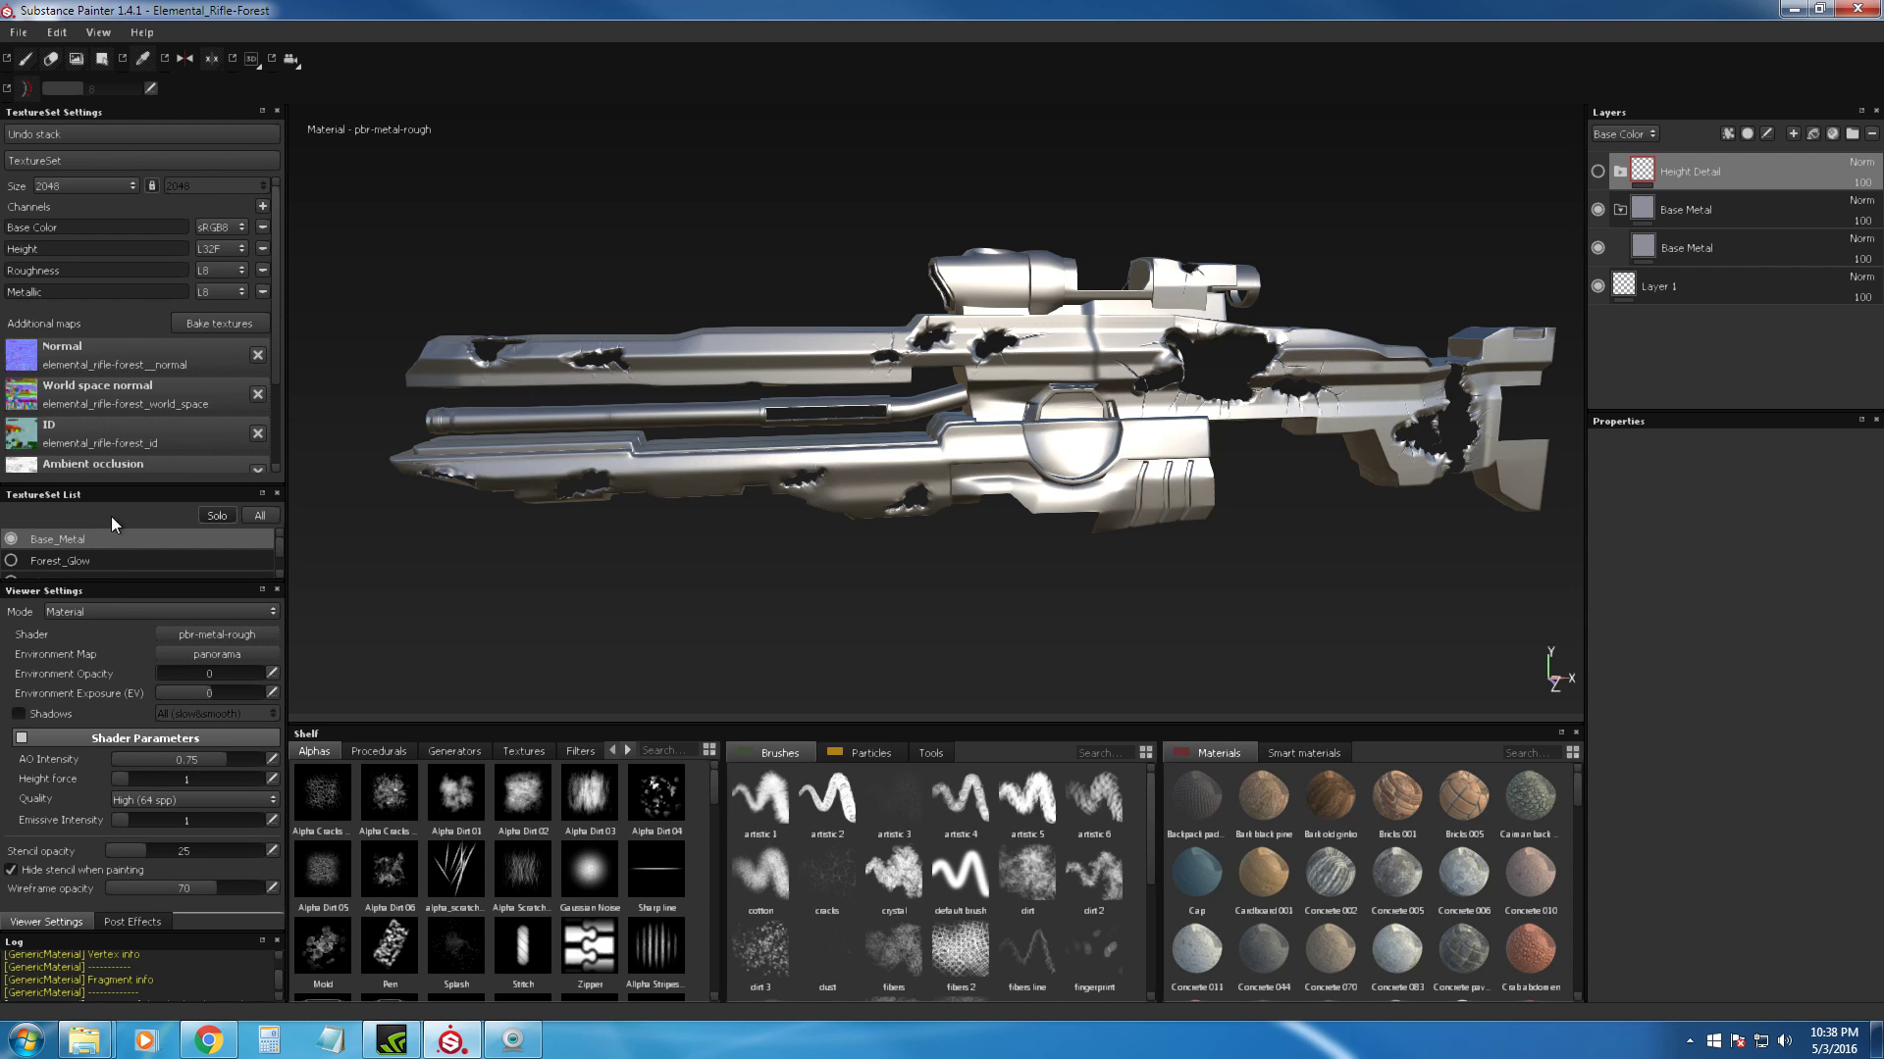
{"action": "left_click_drag", "start_coordinate": [121, 485], "coordinate": [141, 403]}
Step: Examine the isolated base metal parts without height details from several angles and distances
{"action": "left_click_drag", "start_coordinate": [562, 283], "coordinate": [691, 275], "text": "alt"}
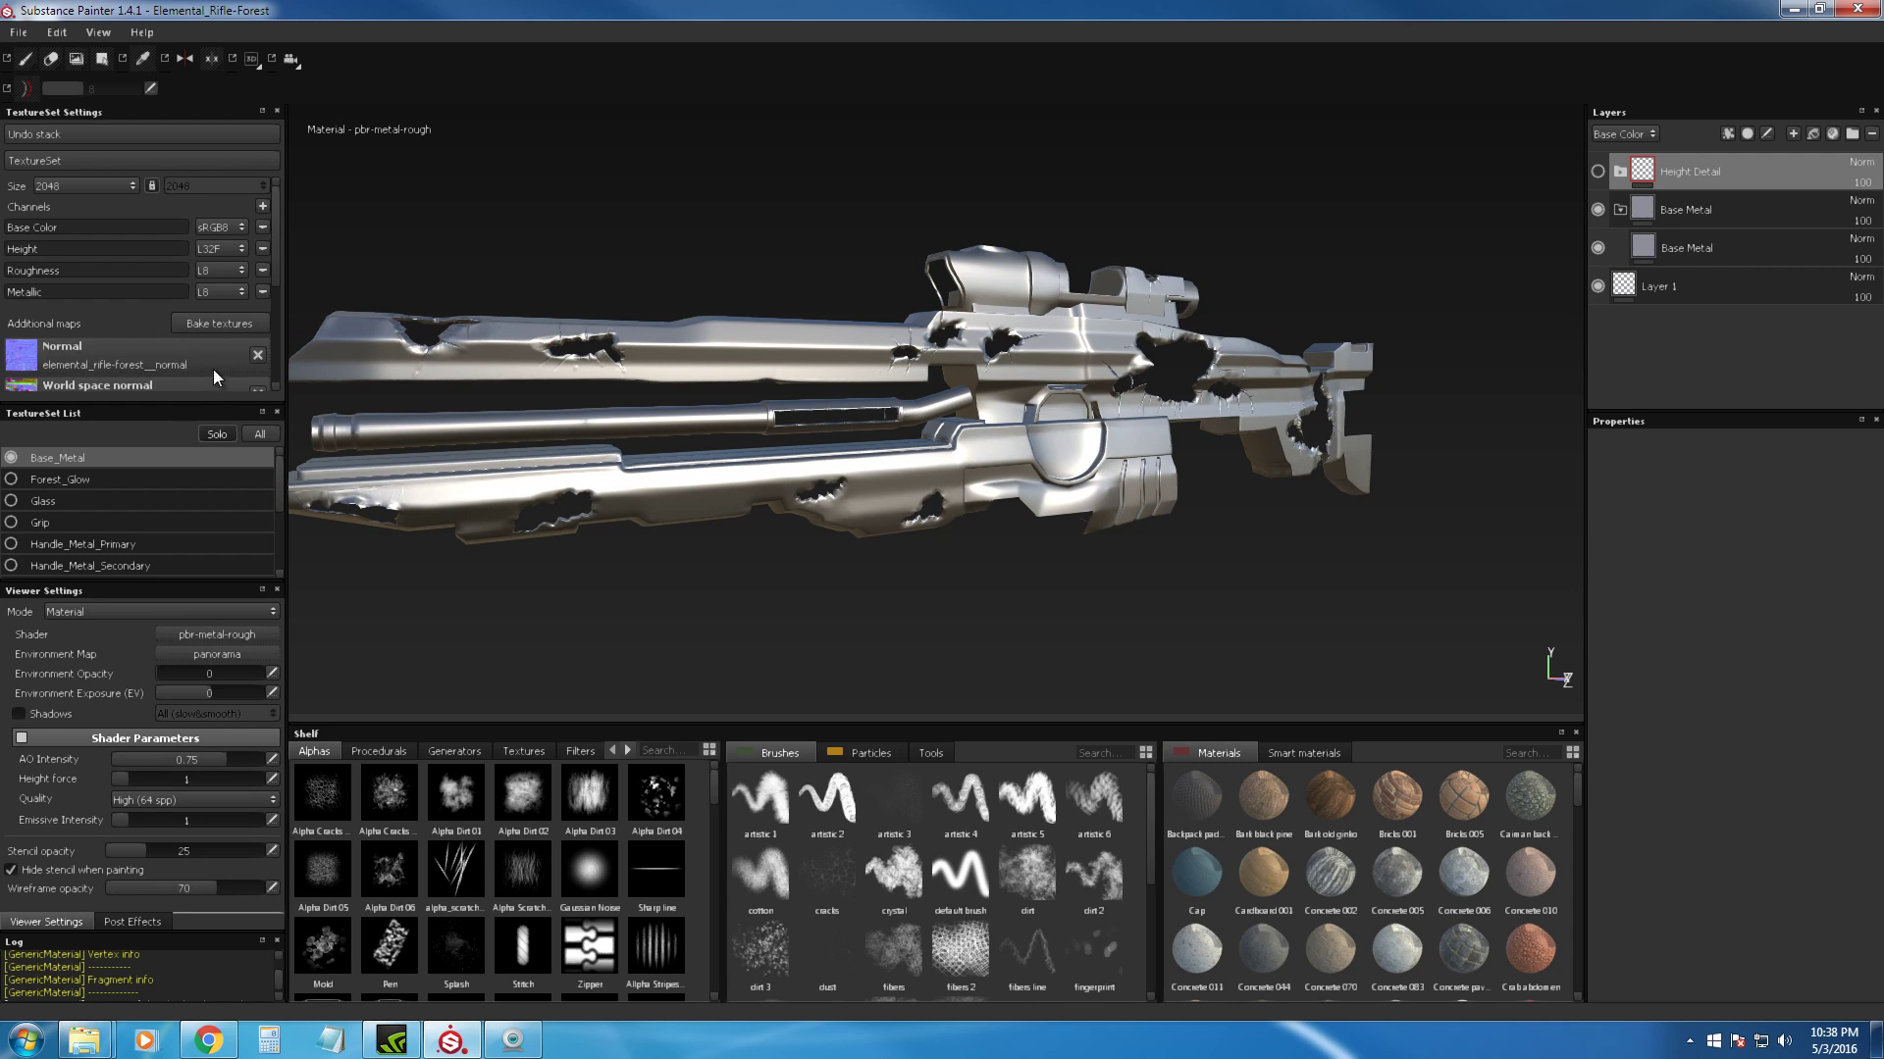
{"action": "mouse_move", "coordinate": [278, 275]}
{"action": "left_mouse_down"}
{"action": "mouse_move", "coordinate": [273, 376]}
{"action": "mouse_move", "coordinate": [284, 269]}
{"action": "left_mouse_up"}
{"action": "right_click_drag", "start_coordinate": [521, 244], "coordinate": [648, 259], "text": "alt"}
{"action": "left_click_drag", "start_coordinate": [647, 259], "coordinate": [698, 216], "text": "alt"}
{"action": "middle_click_drag", "start_coordinate": [698, 216], "coordinate": [752, 357], "text": "alt"}
{"action": "right_click_drag", "start_coordinate": [769, 362], "coordinate": [712, 263], "text": "alt"}
{"action": "left_click_drag", "start_coordinate": [712, 267], "coordinate": [733, 341], "text": "alt"}
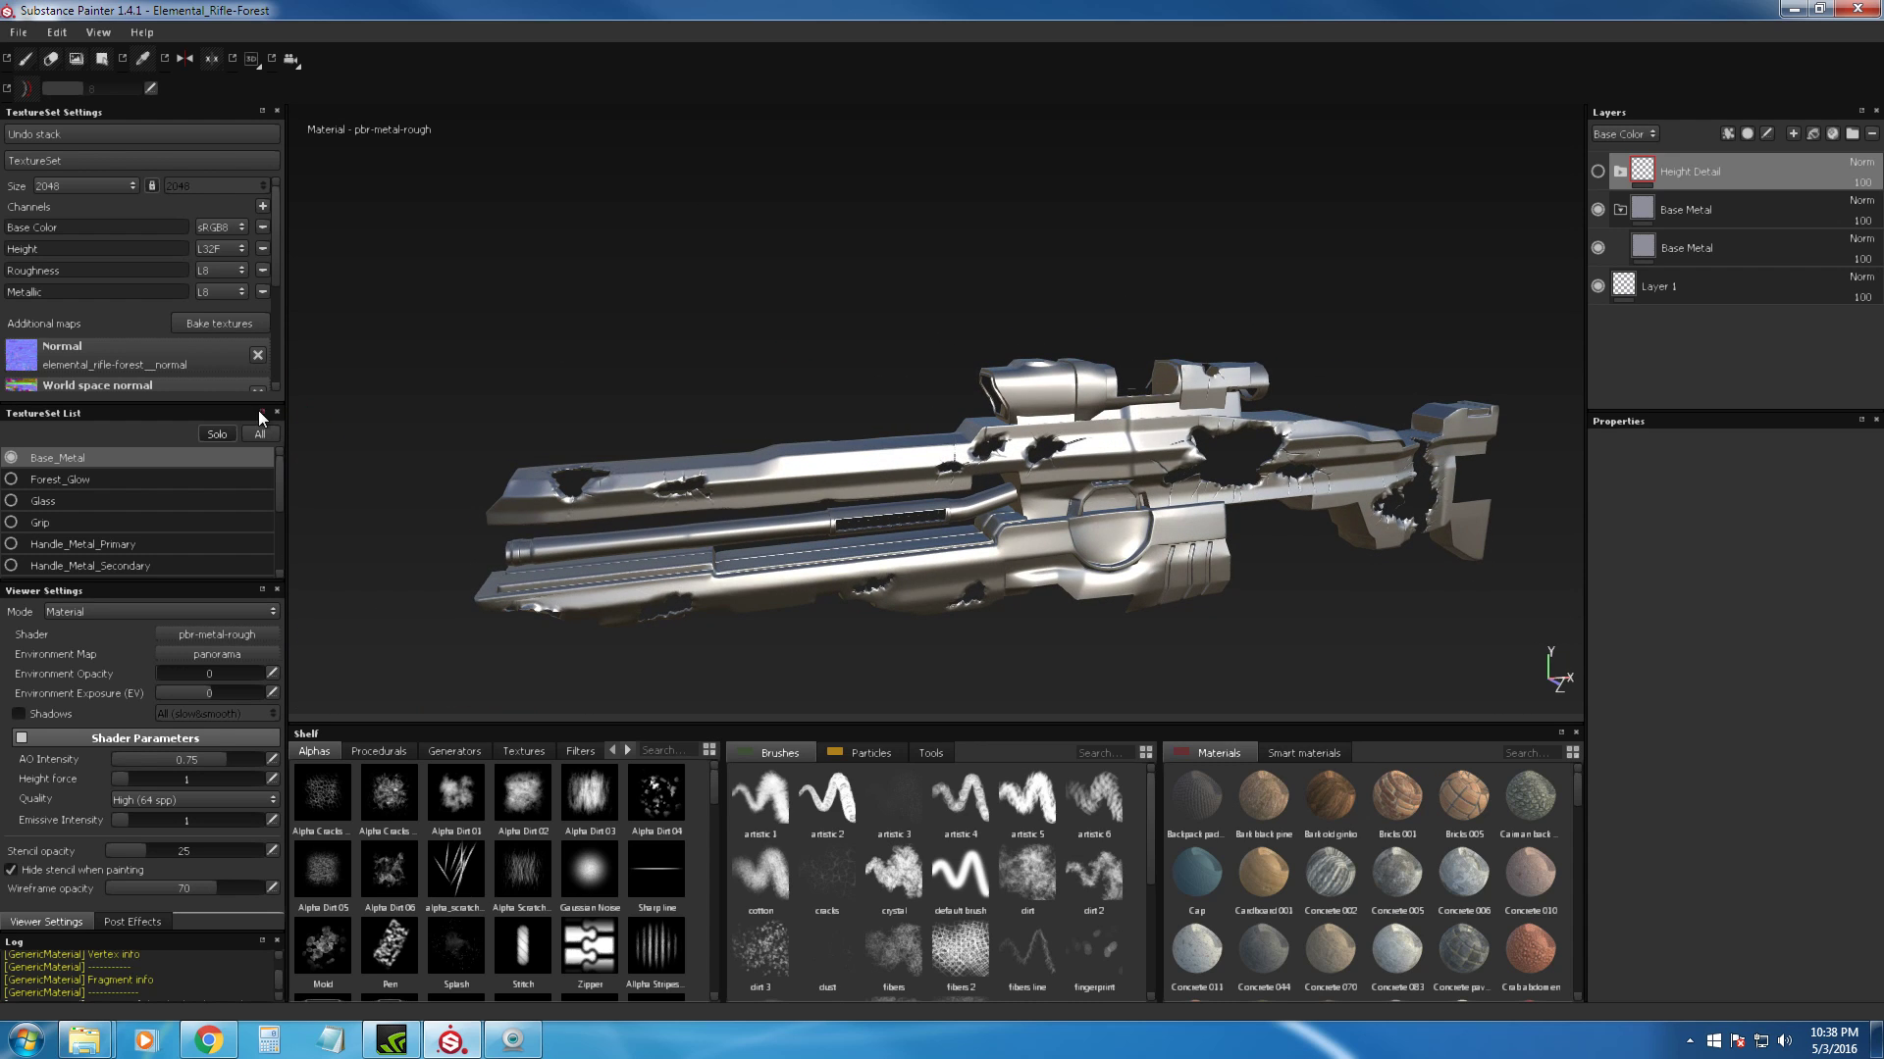
{"action": "left_click_drag", "start_coordinate": [550, 387], "coordinate": [639, 390], "text": "alt"}
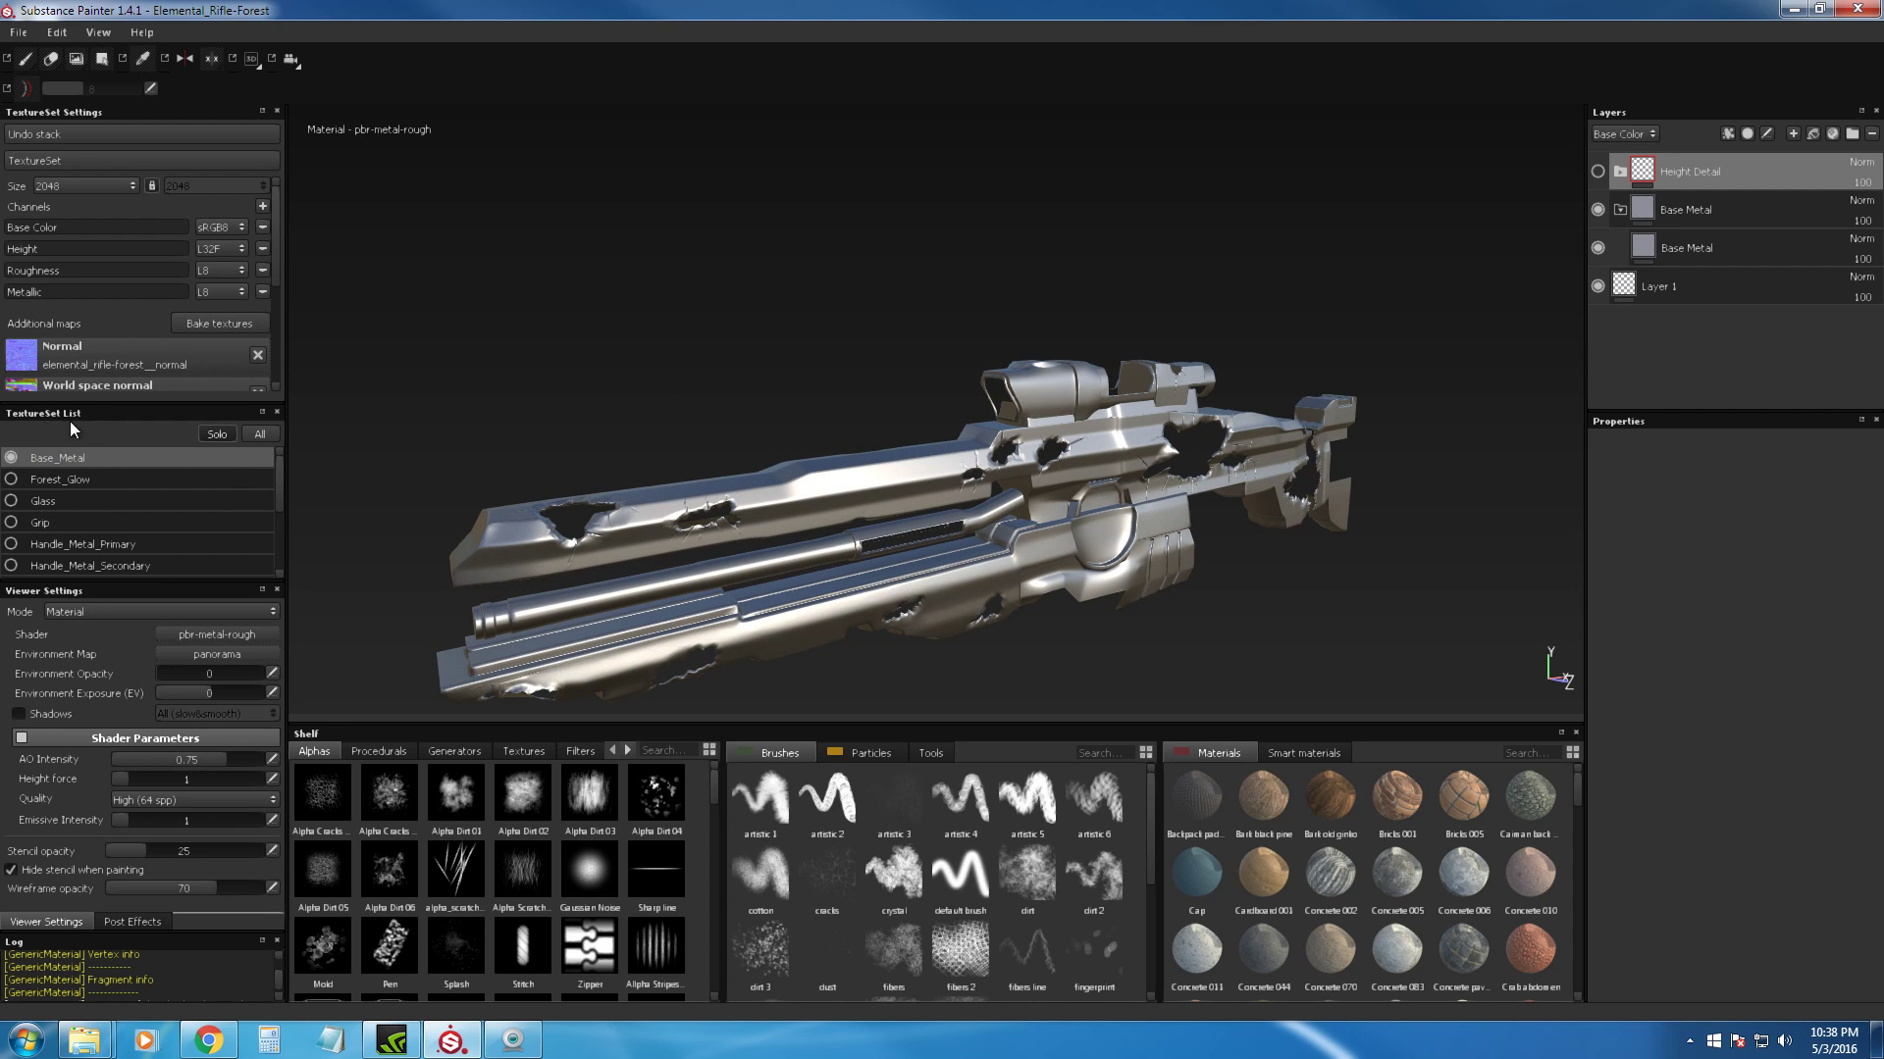
{"action": "left_click_drag", "start_coordinate": [614, 545], "coordinate": [601, 425], "text": "alt"}
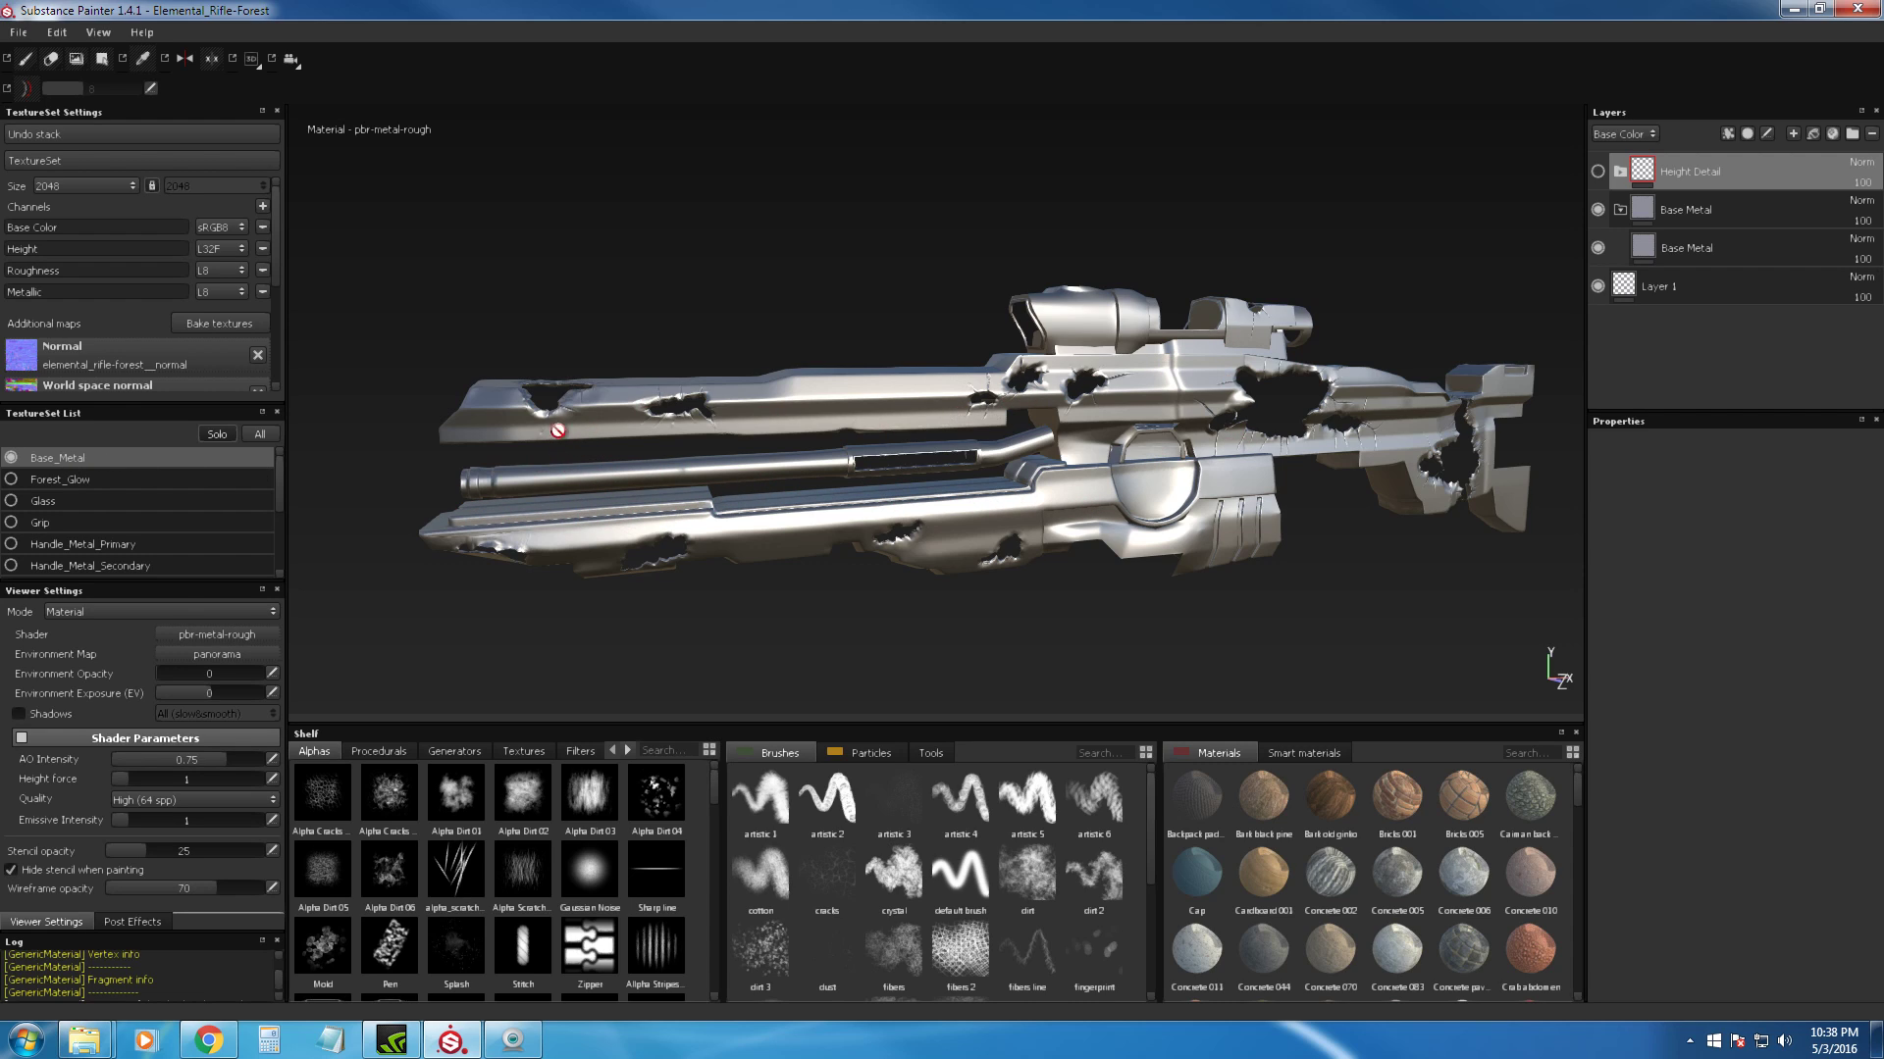
Step: Show the Painted_Metal texture set alongside Base_Metal for comparison and hide it again
{"action": "left_click_drag", "start_coordinate": [278, 485], "coordinate": [275, 509]}
{"action": "left_click", "coordinate": [40, 529]}
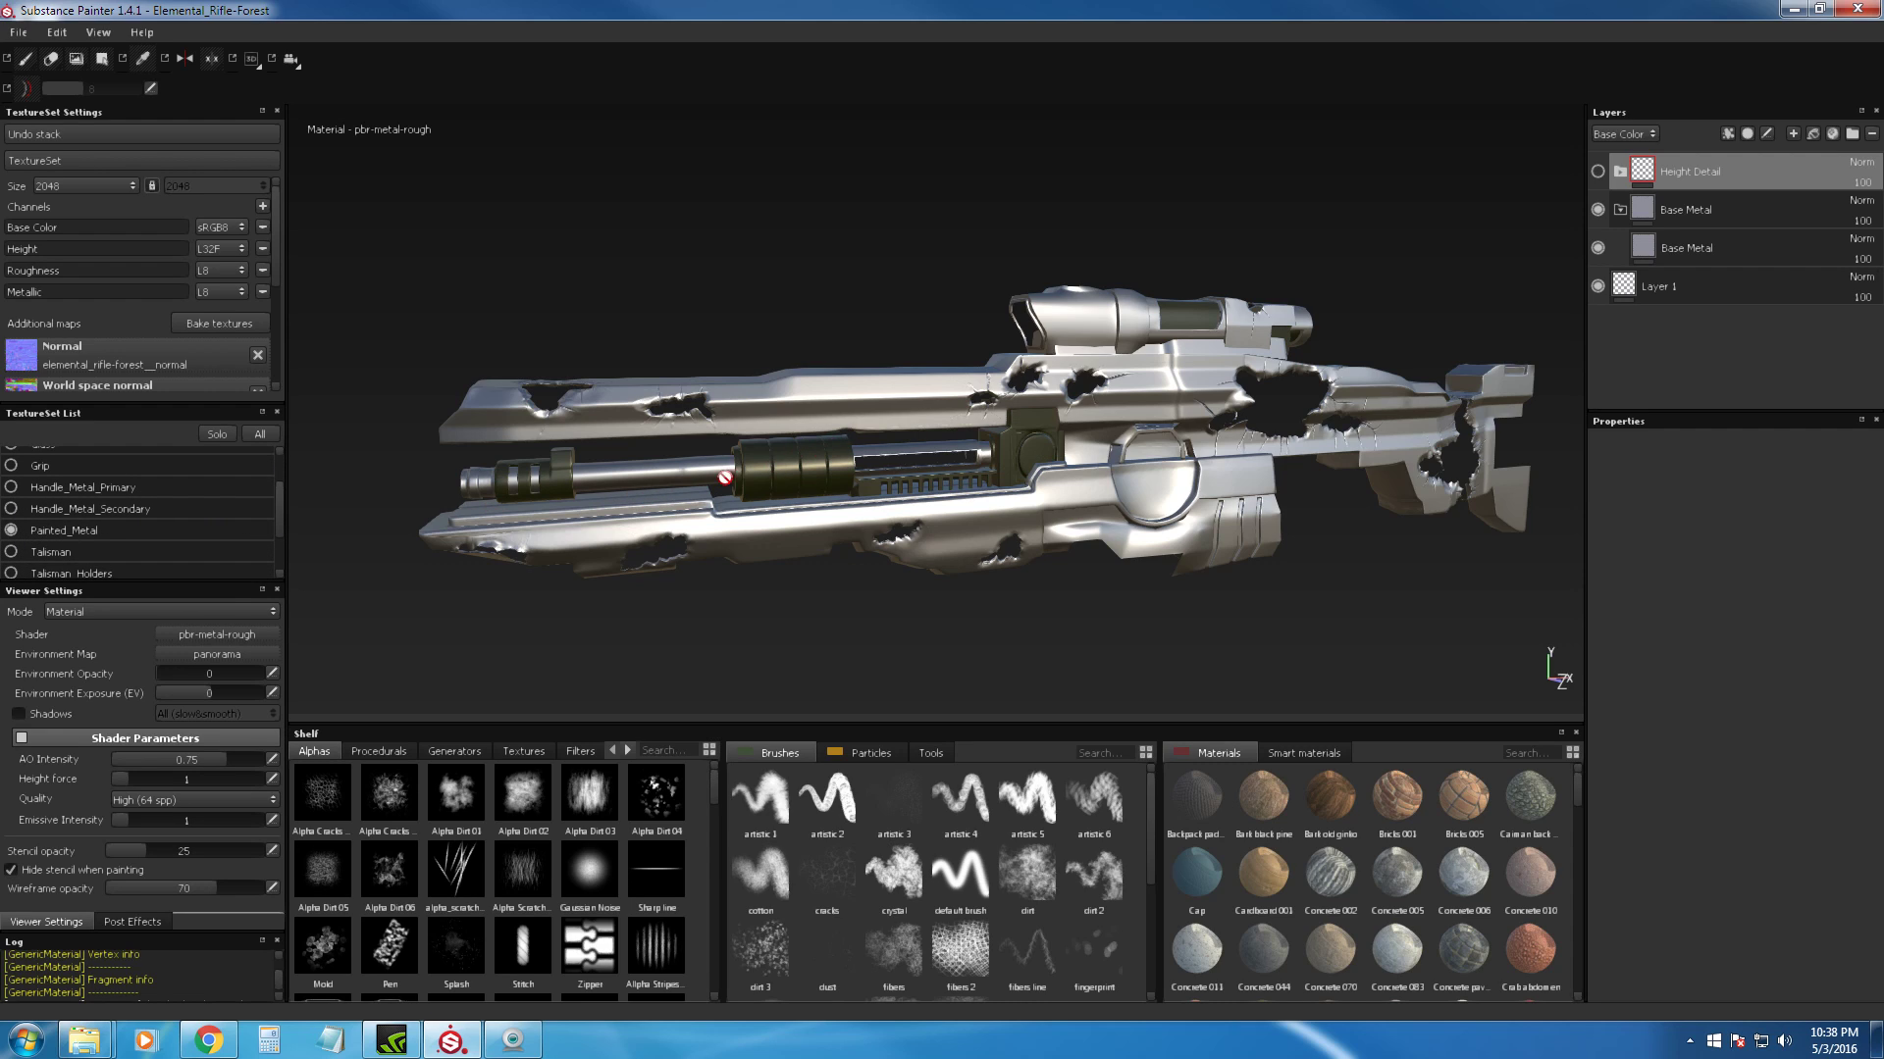
{"action": "left_click", "coordinate": [12, 530]}
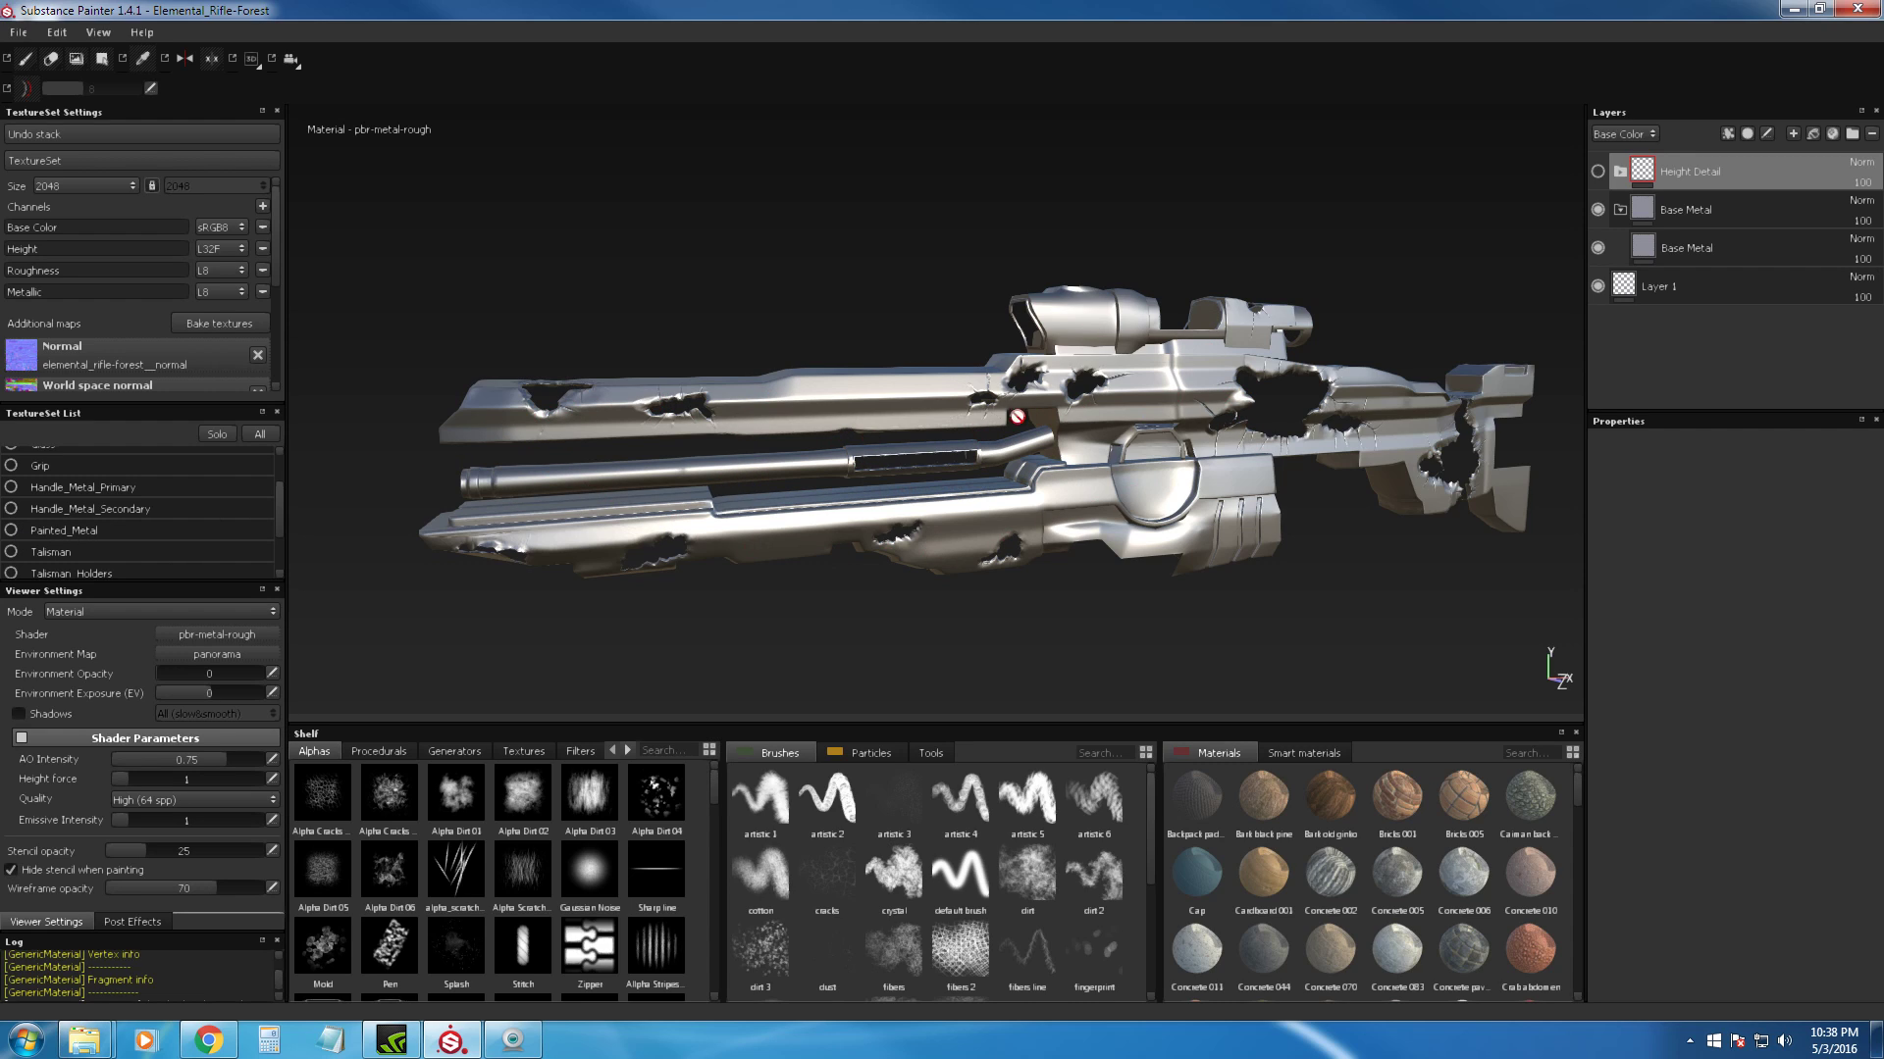
{"action": "scroll", "coordinate": [265, 515], "scroll_direction": "up", "scroll_amount": 3}
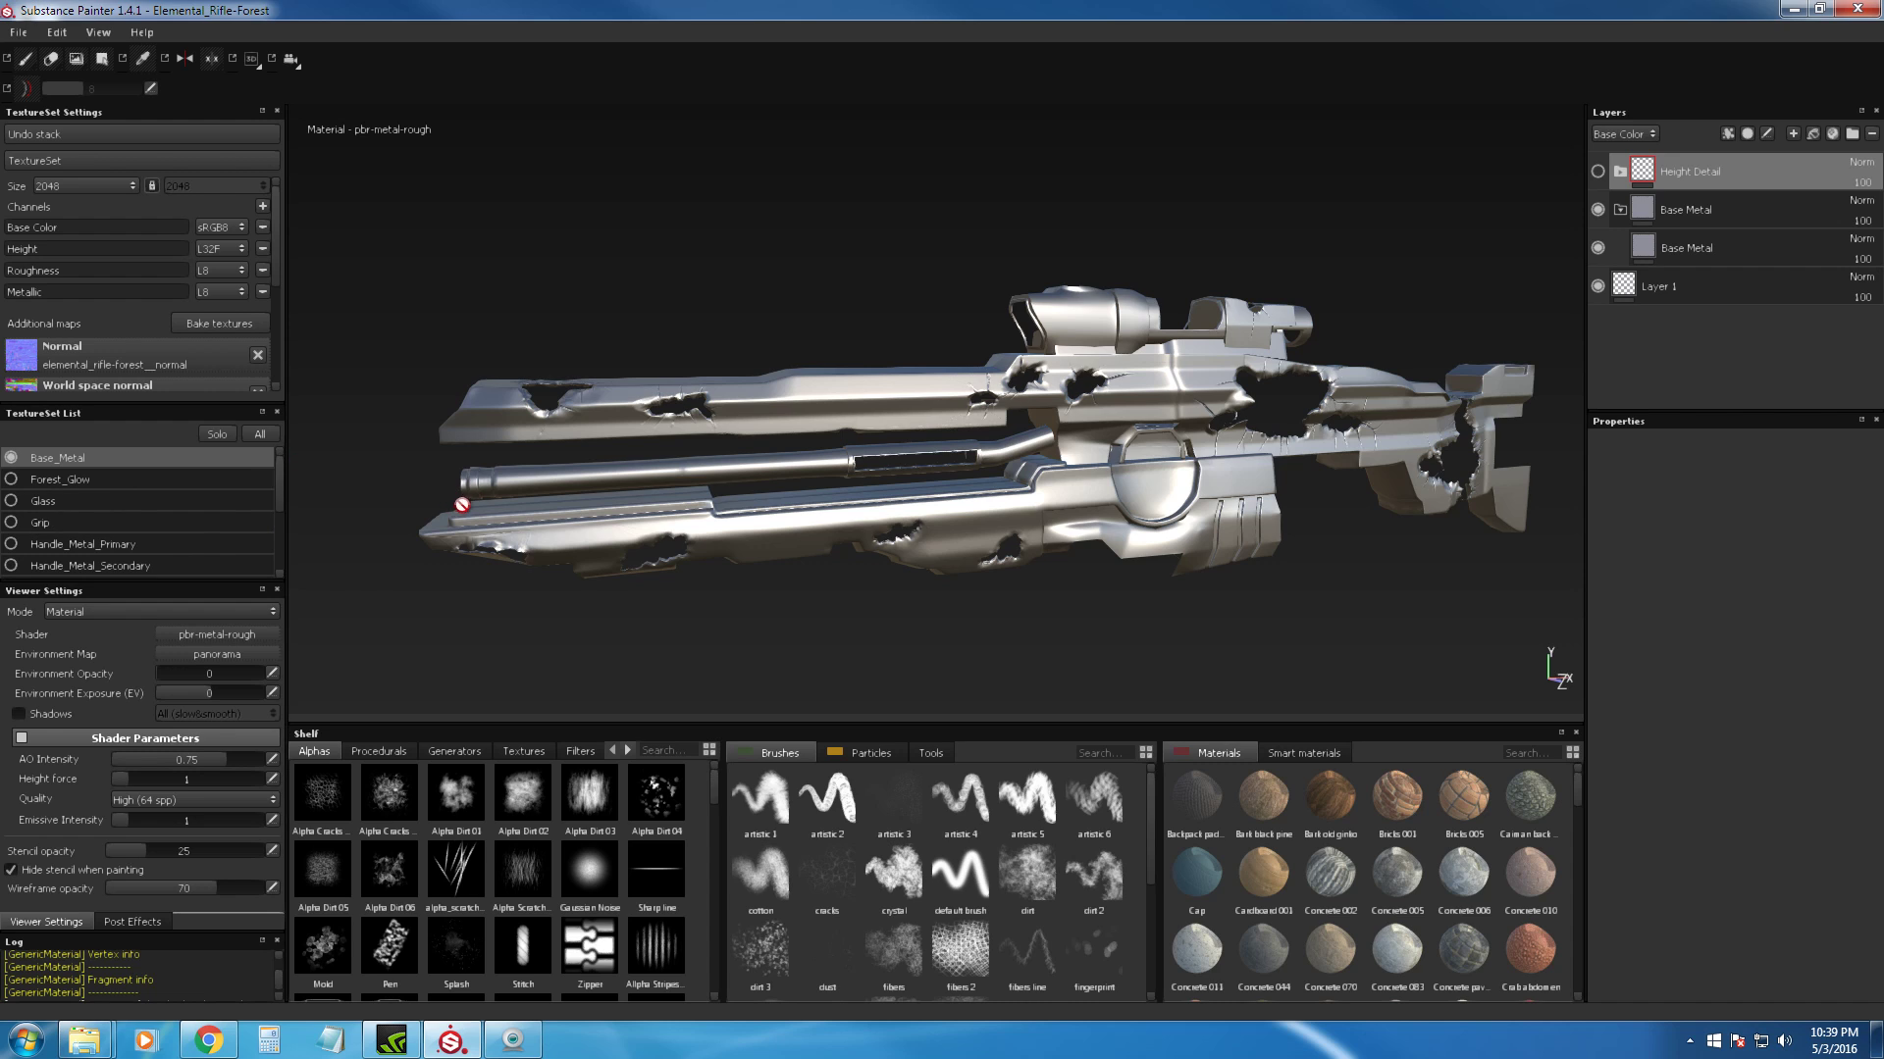
{"action": "left_click_drag", "start_coordinate": [456, 416], "coordinate": [600, 412], "text": "alt"}
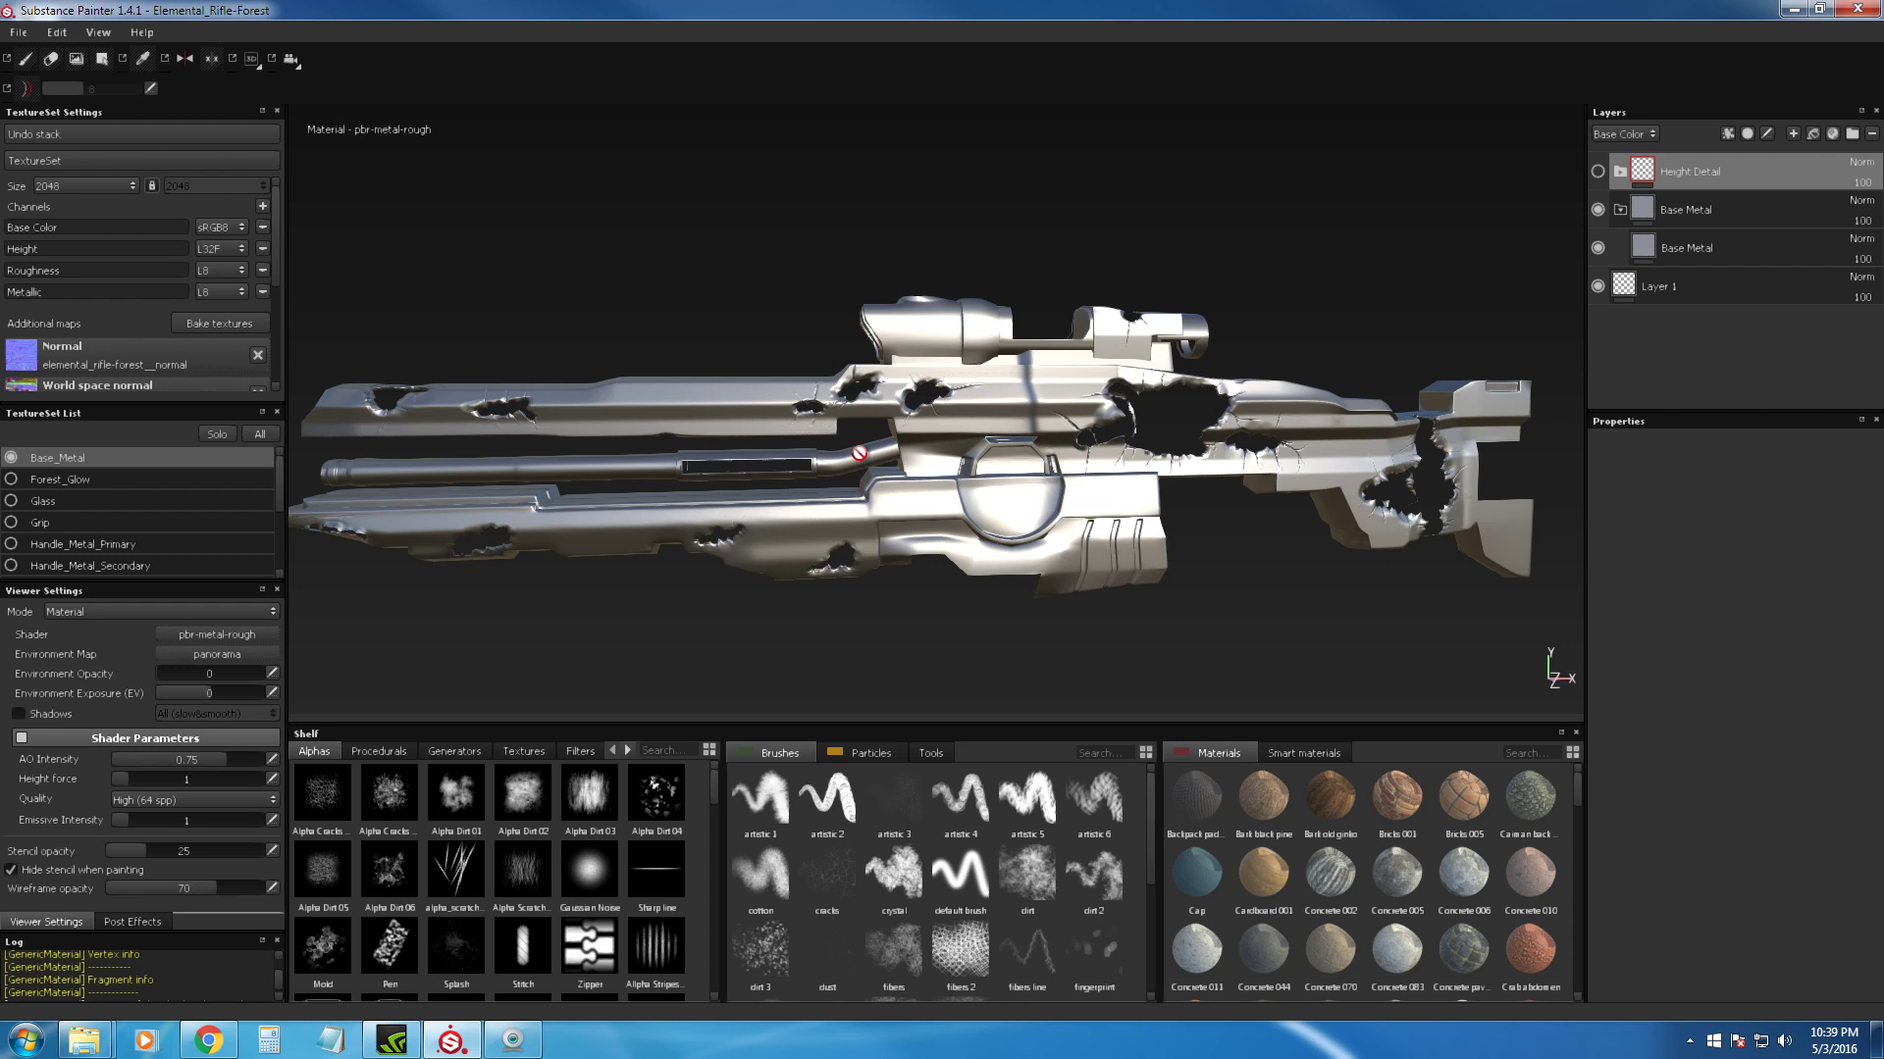
Step: Toggle the Height Detail folder off and on repeatedly to compare the isolated base metal, leaving the folder visible
{"action": "left_click_drag", "start_coordinate": [1113, 446], "coordinate": [503, 426], "text": "alt"}
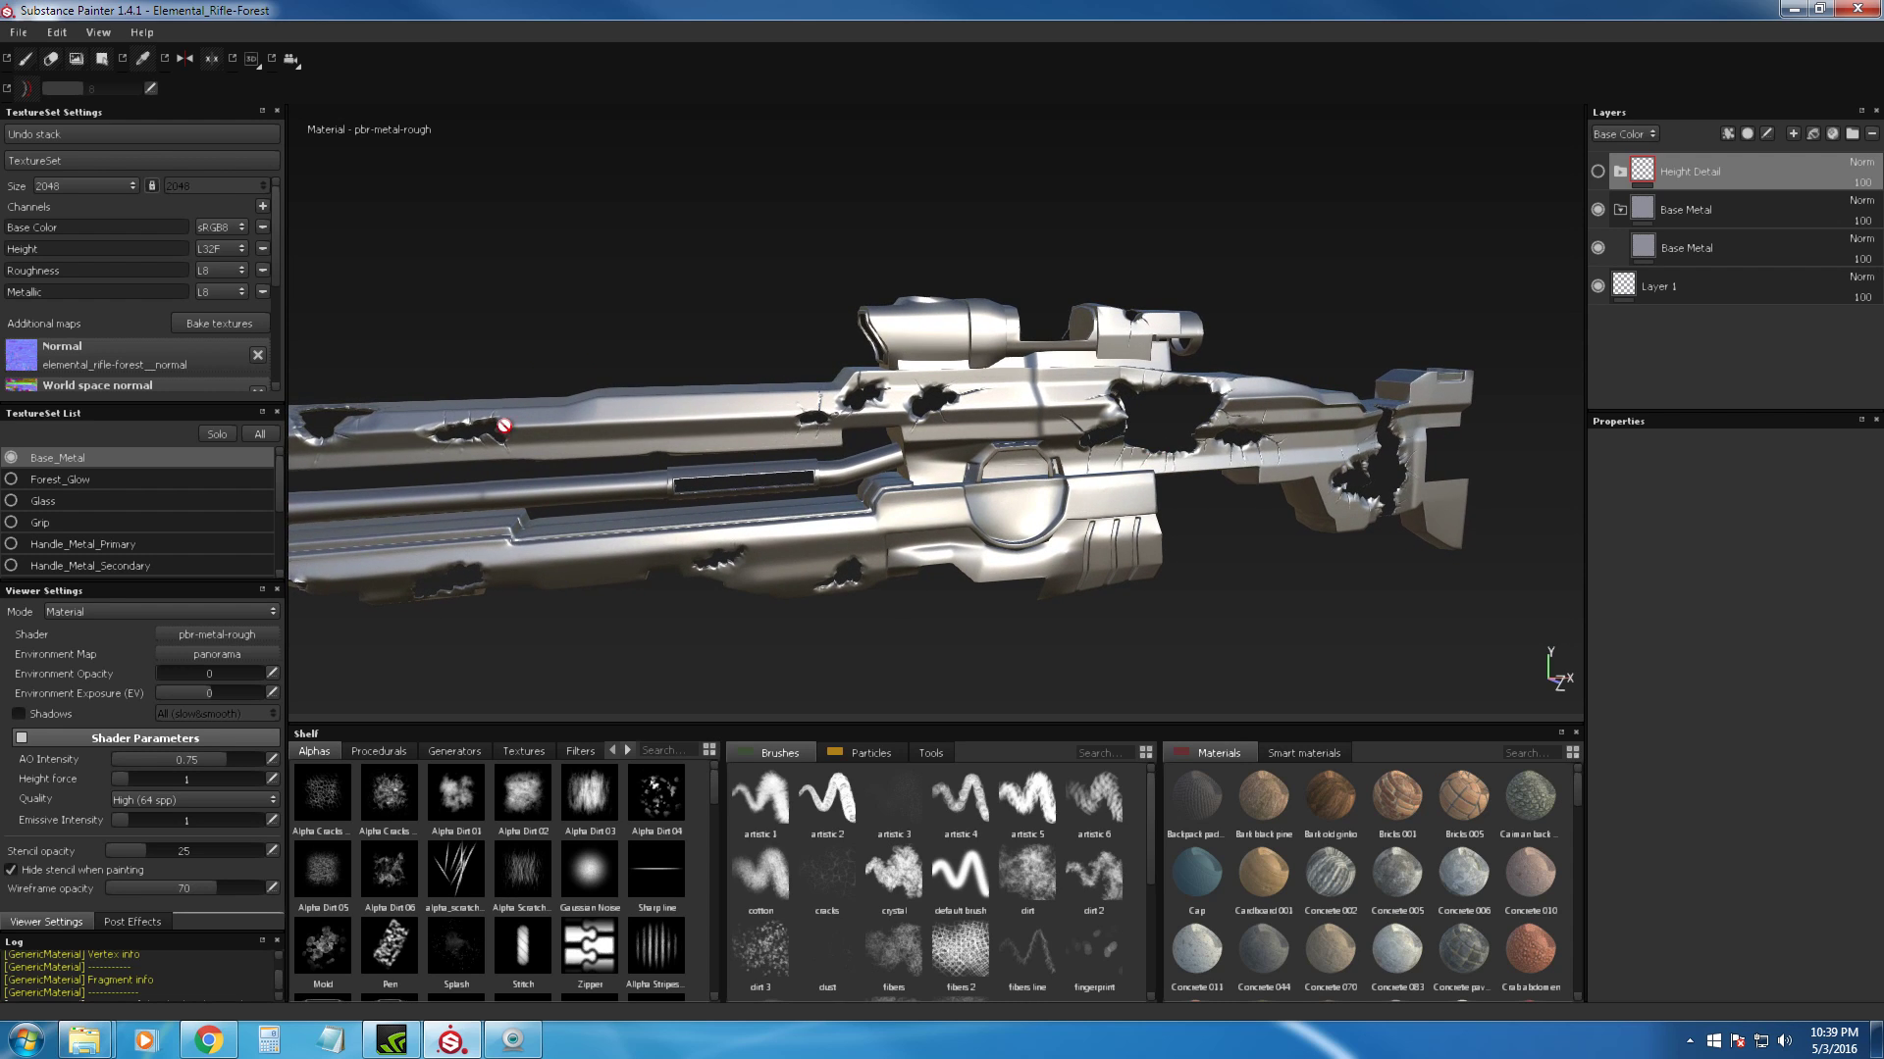
{"action": "left_click", "coordinate": [228, 437]}
{"action": "left_click", "coordinate": [225, 428]}
{"action": "left_click", "coordinate": [1601, 173]}
{"action": "left_click", "coordinate": [1601, 173]}
{"action": "left_click", "coordinate": [1601, 173]}
{"action": "left_click", "coordinate": [1601, 173]}
{"action": "left_click", "coordinate": [1601, 173]}
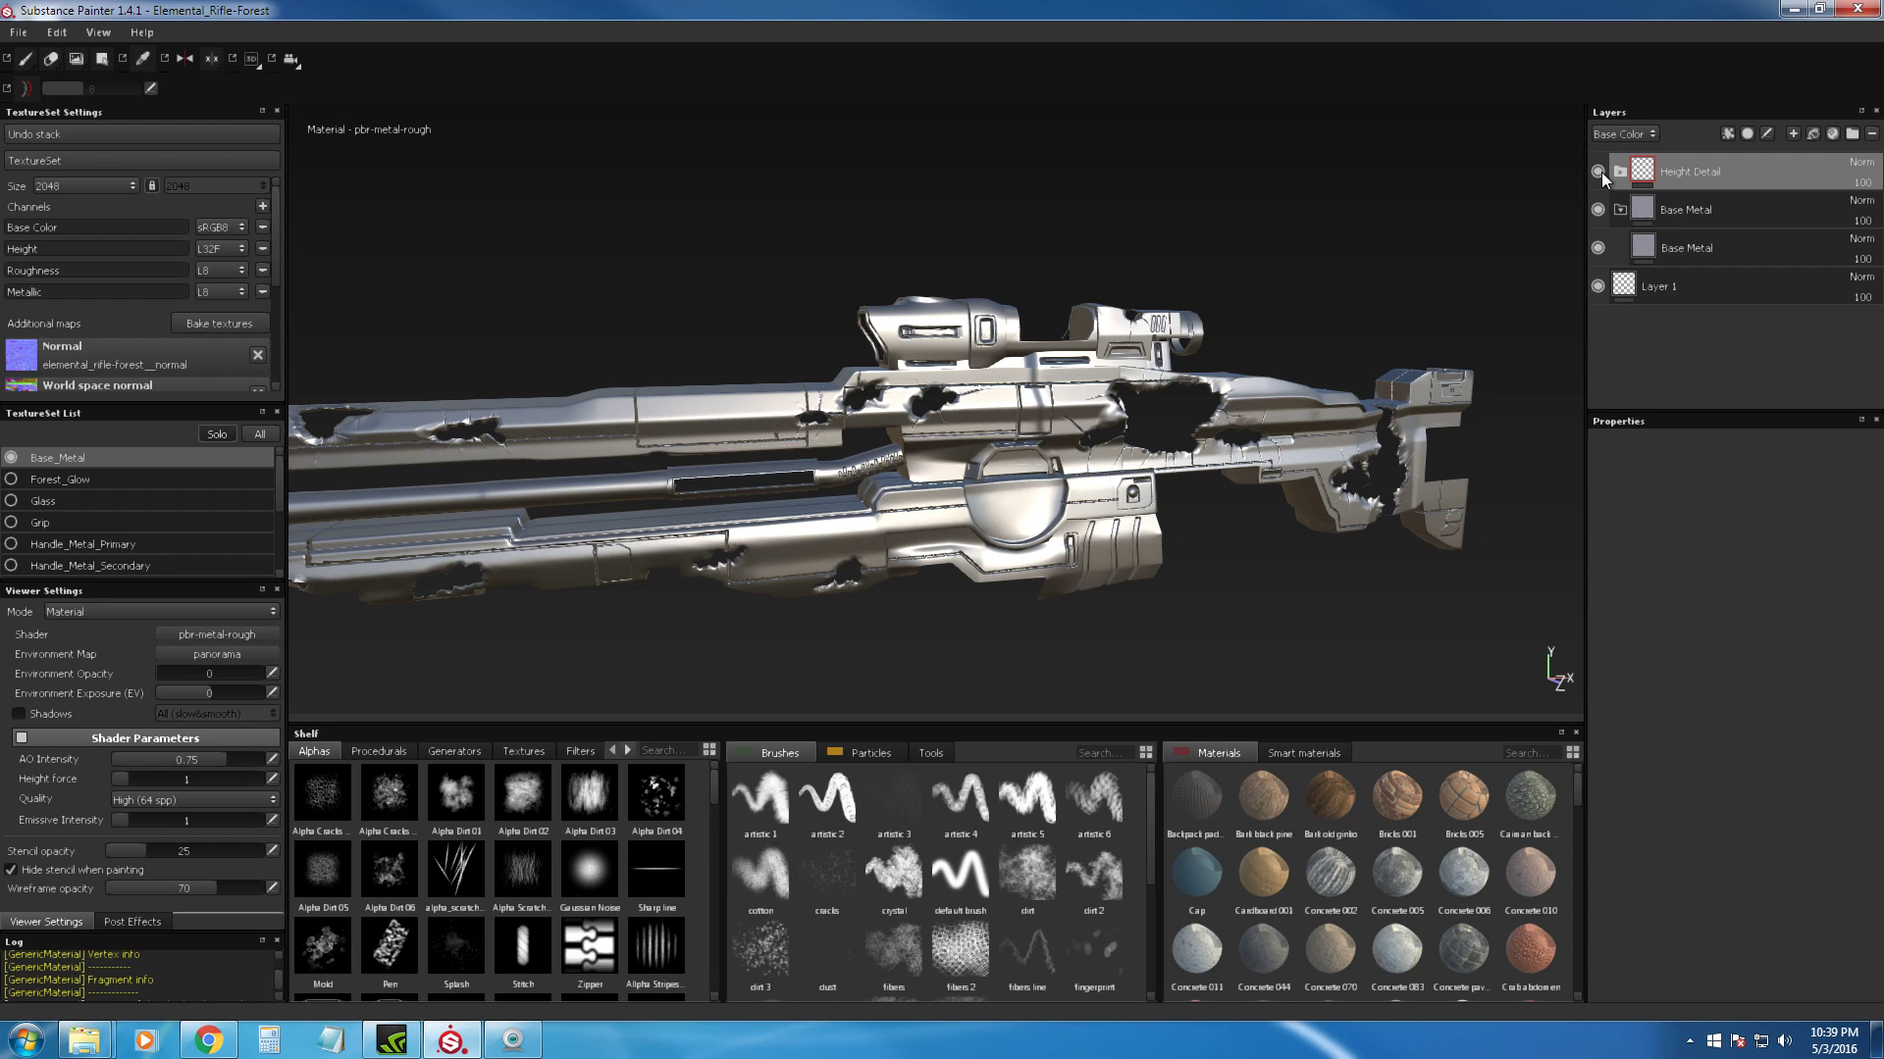
{"action": "left_click", "coordinate": [1601, 173]}
{"action": "left_click", "coordinate": [1601, 172]}
Step: Browse the alphas shelf to the sci-fi alphas and review the alpha creator's Facebook page in the browser
{"action": "left_click_drag", "start_coordinate": [715, 785], "coordinate": [714, 892]}
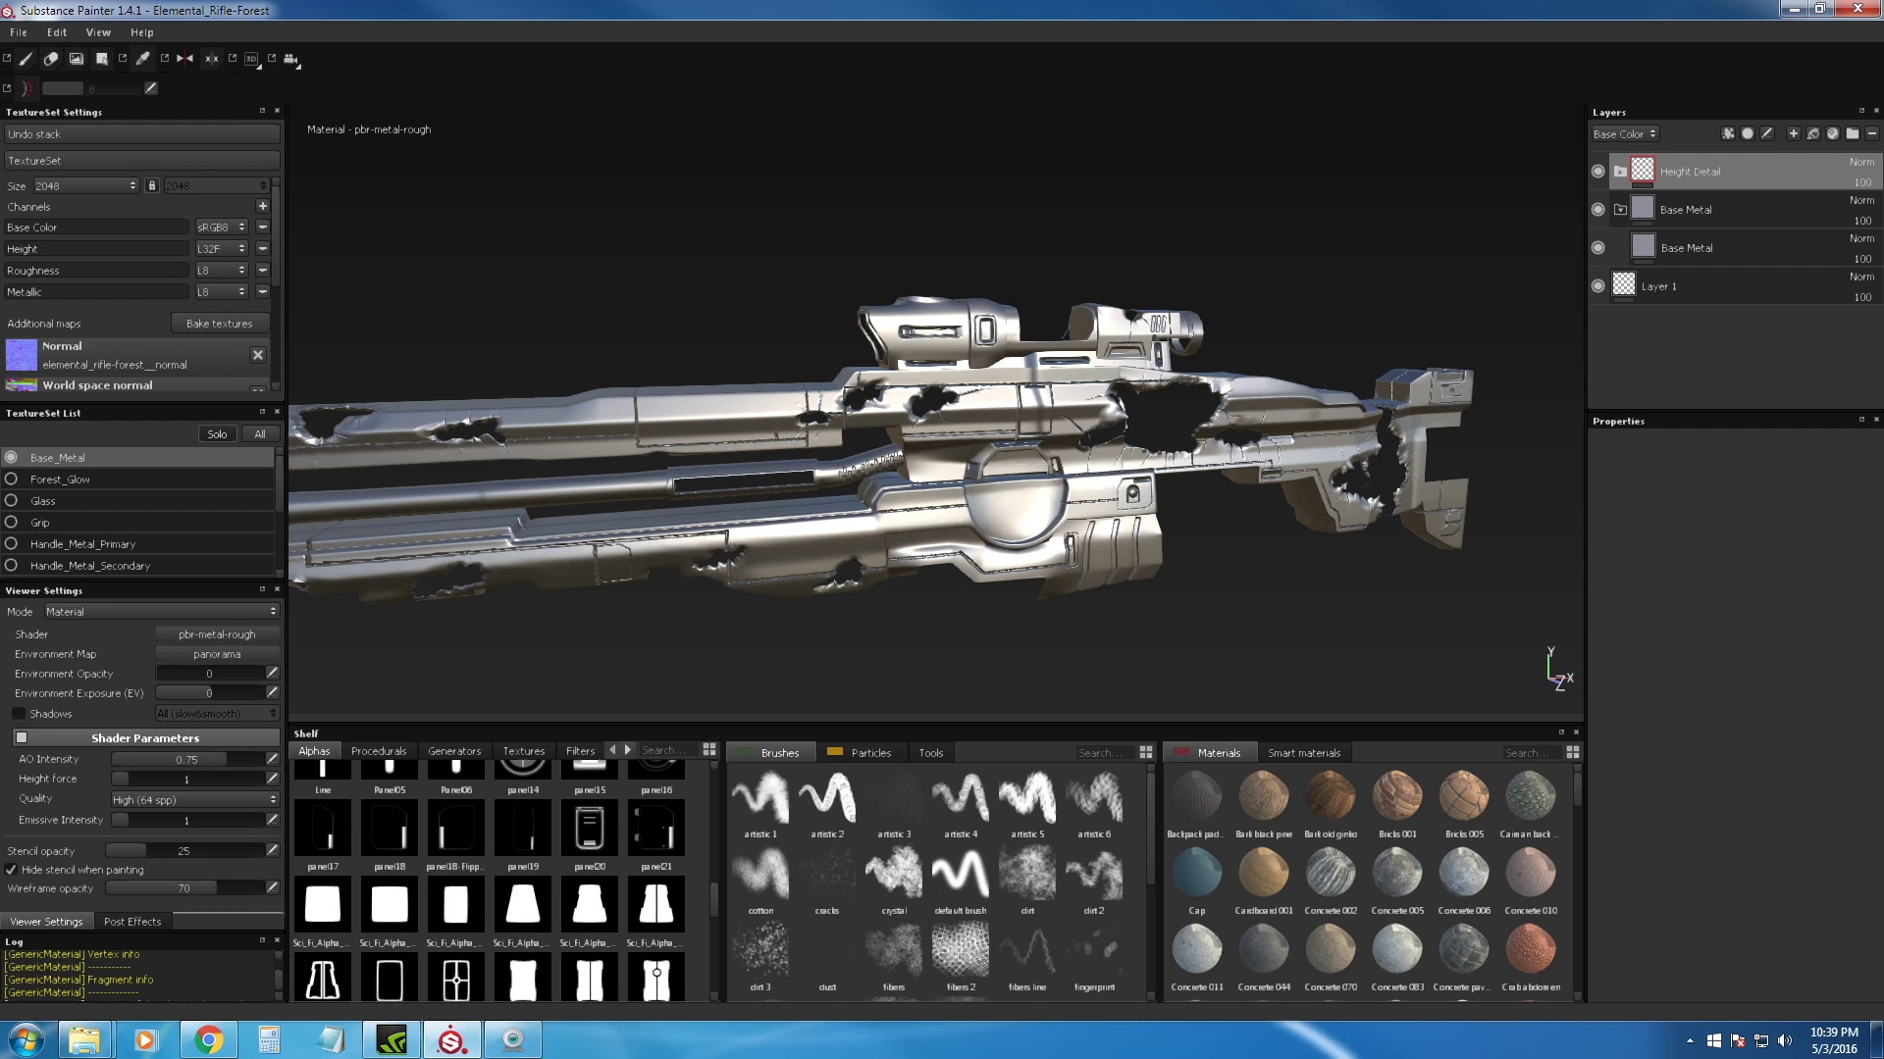
{"action": "mouse_move", "coordinate": [0, 398]}
{"action": "left_mouse_down"}
{"action": "mouse_move", "coordinate": [296, 397]}
{"action": "mouse_move", "coordinate": [689, 2]}
{"action": "left_mouse_up"}
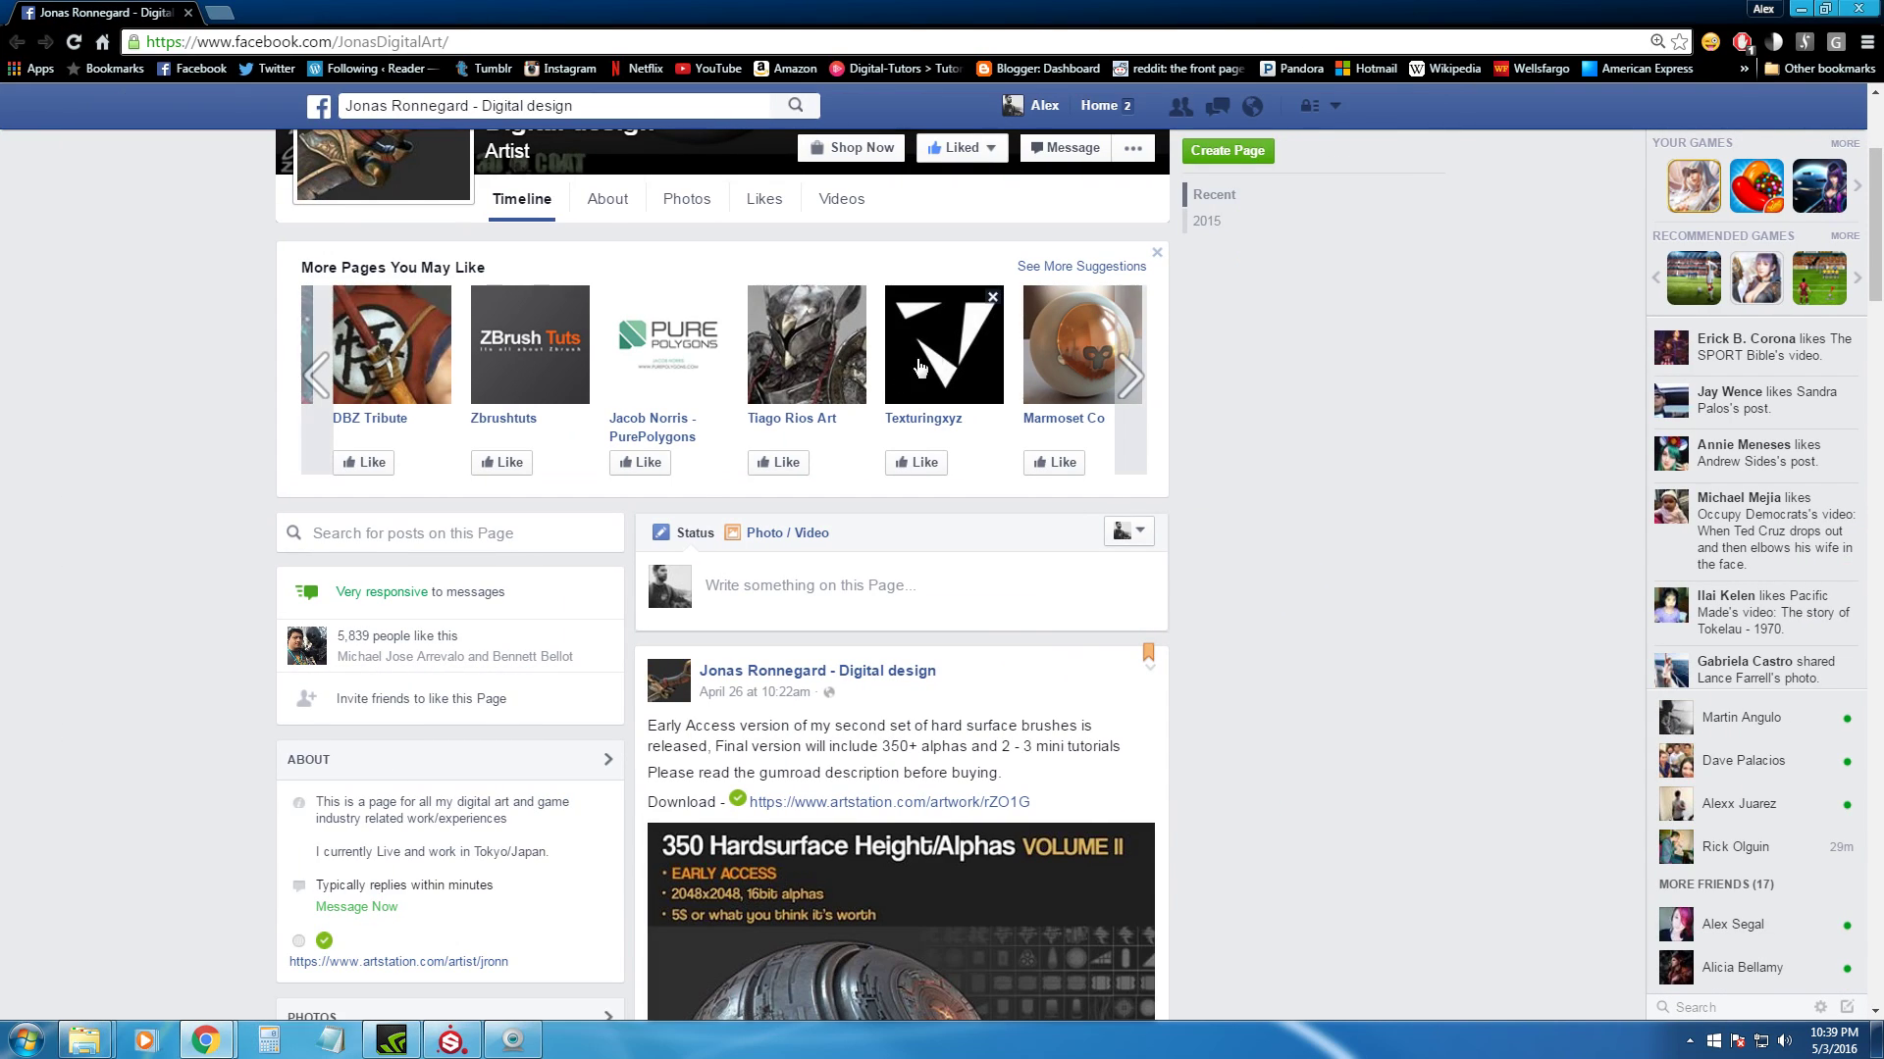
{"action": "scroll", "coordinate": [752, 204], "scroll_direction": "up", "scroll_amount": 3}
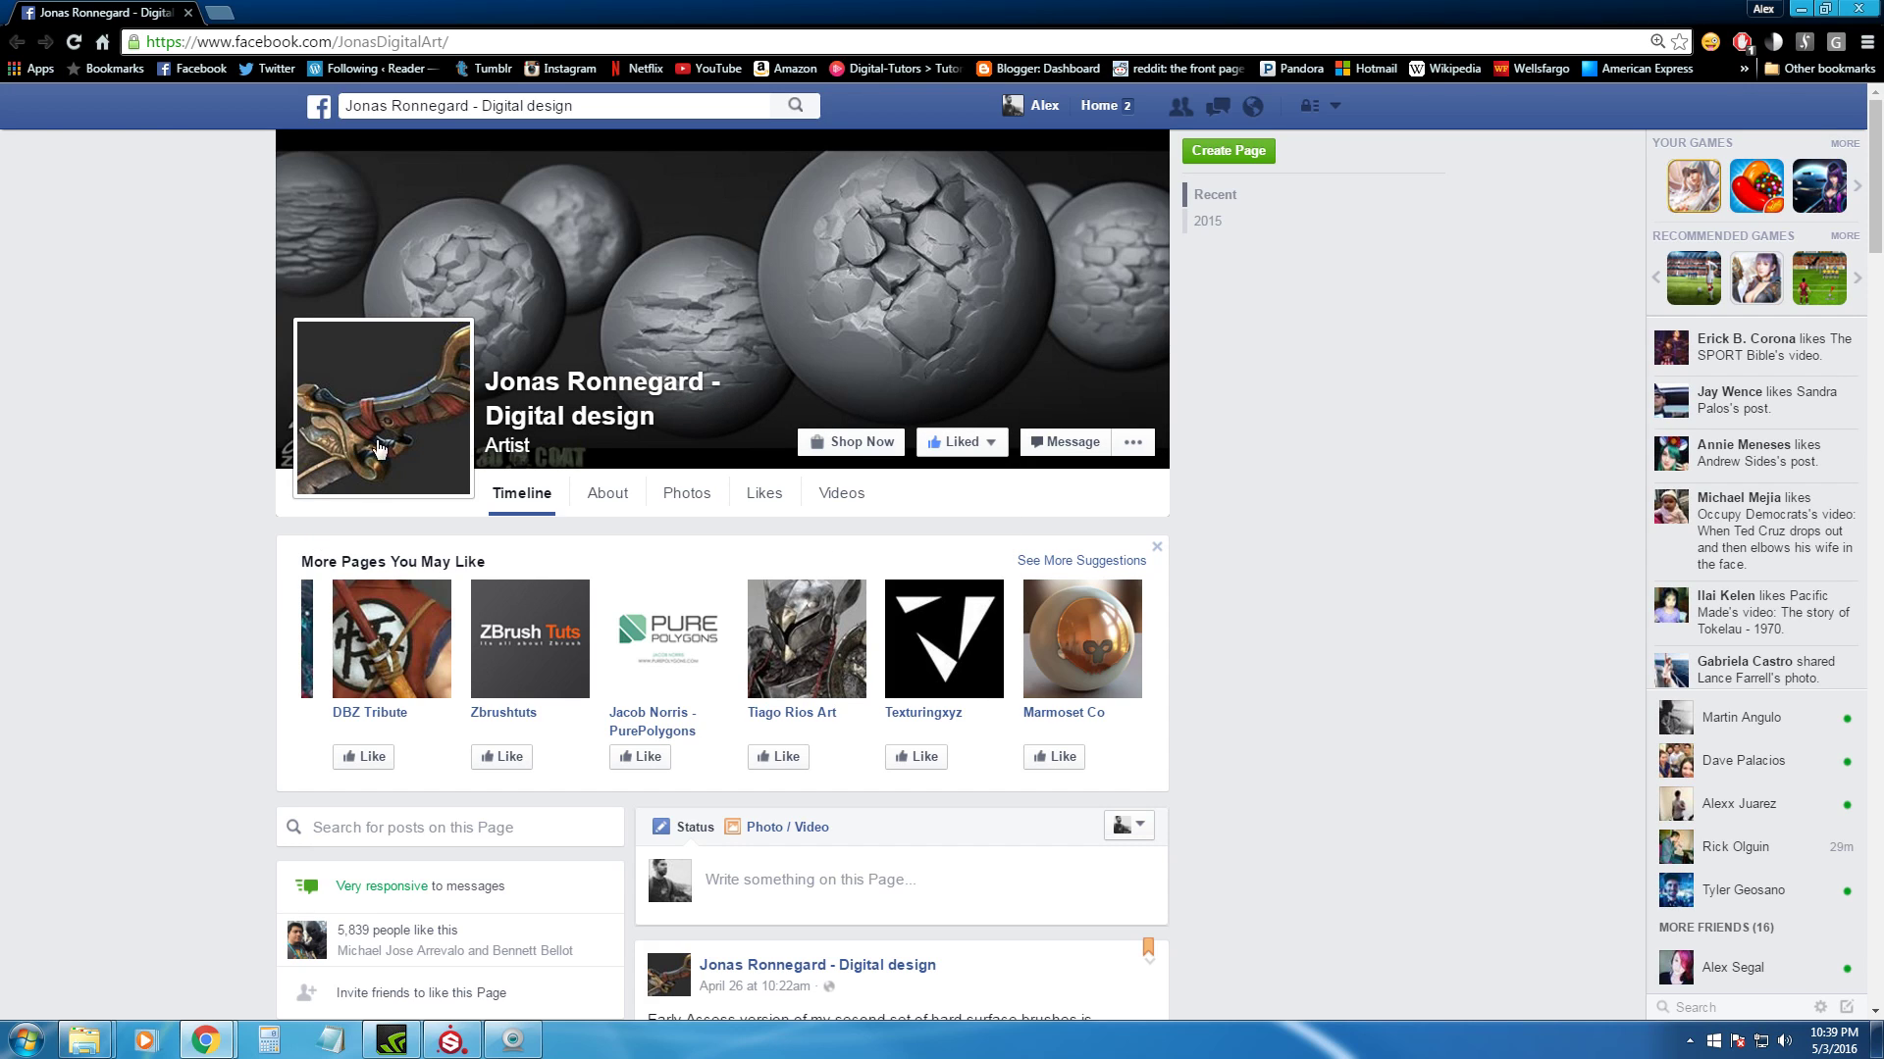
{"action": "scroll", "coordinate": [775, 738], "scroll_direction": "down", "scroll_amount": 4}
{"action": "scroll", "coordinate": [883, 838], "scroll_direction": "down", "scroll_amount": 3}
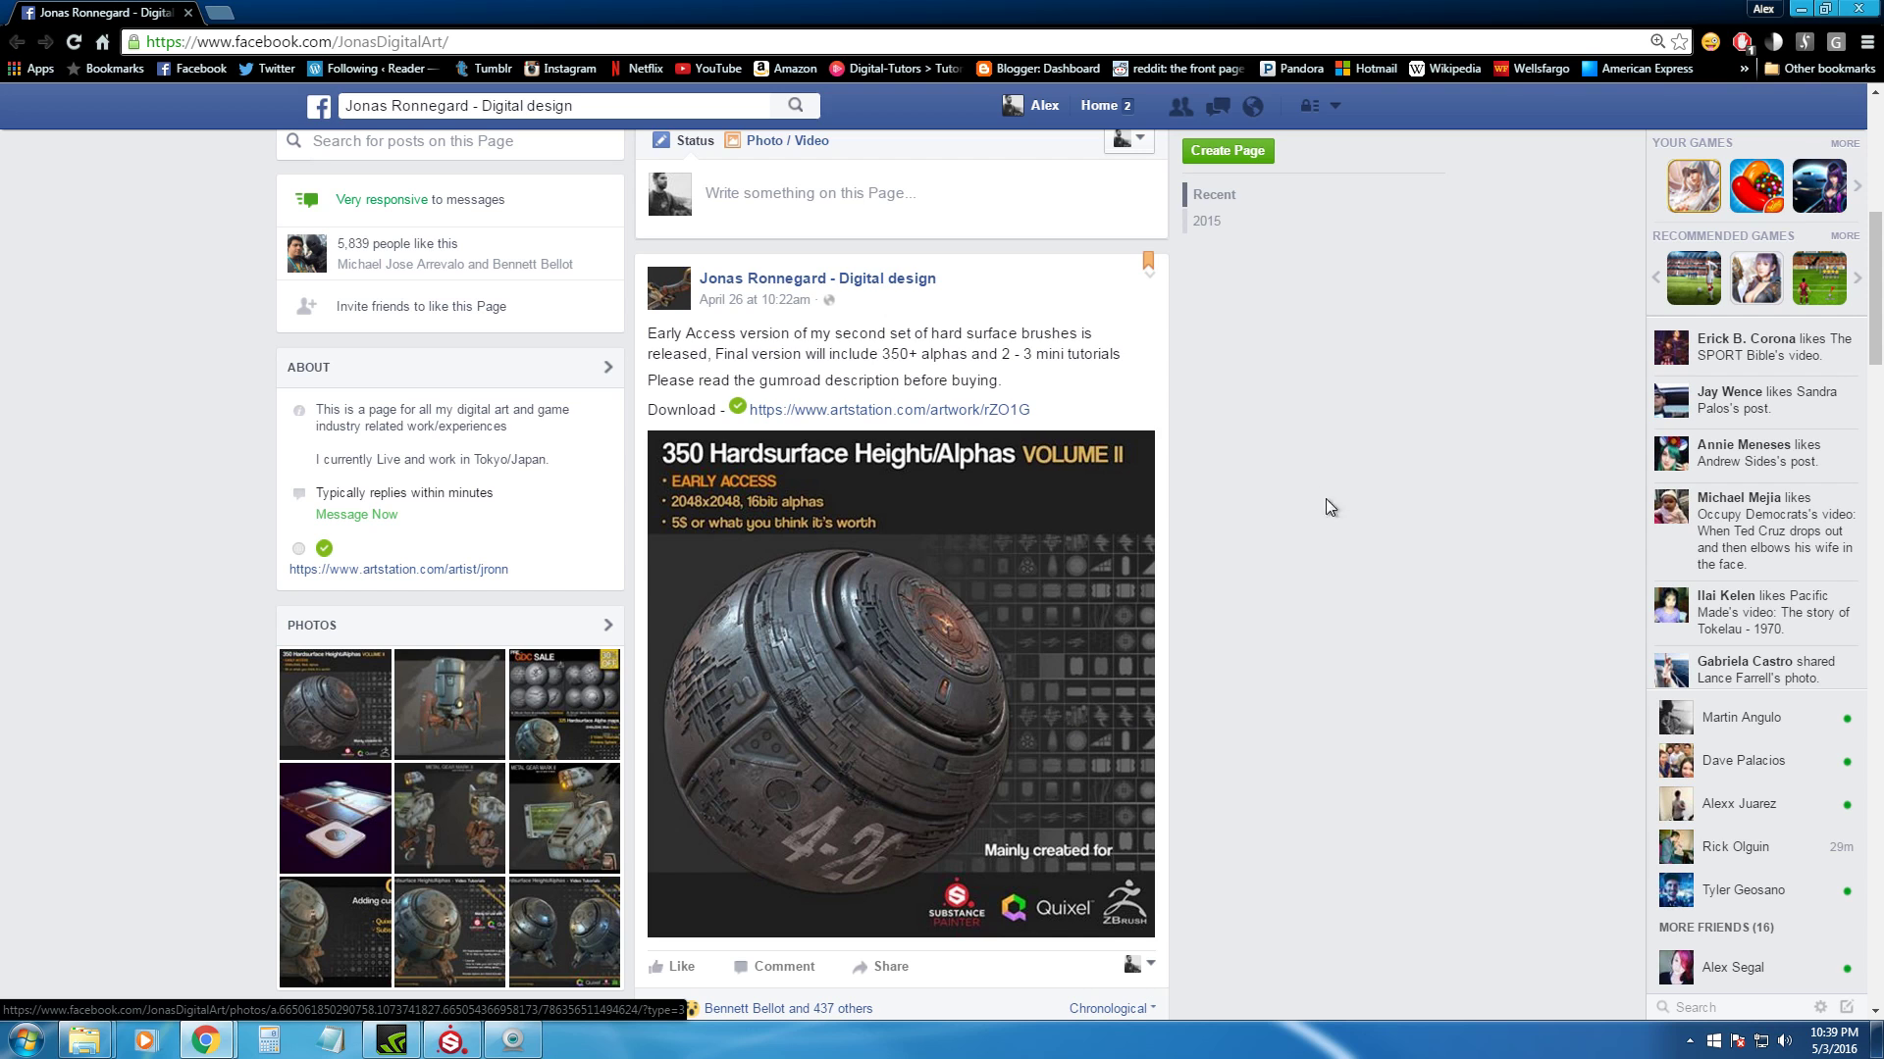
{"action": "scroll", "coordinate": [1359, 574], "scroll_direction": "up", "scroll_amount": 7}
Step: Review the Gumroad page for SP/Quixel 350 Hardsurface Height/Alpha Vol 2 and its recommended products
{"action": "mouse_move", "coordinate": [1449, 13]}
{"action": "left_mouse_down"}
{"action": "mouse_move", "coordinate": [1450, 35]}
{"action": "mouse_move", "coordinate": [215, 438]}
{"action": "mouse_move", "coordinate": [0, 393]}
{"action": "mouse_move", "coordinate": [476, 439]}
{"action": "mouse_move", "coordinate": [497, 5]}
{"action": "left_mouse_up"}
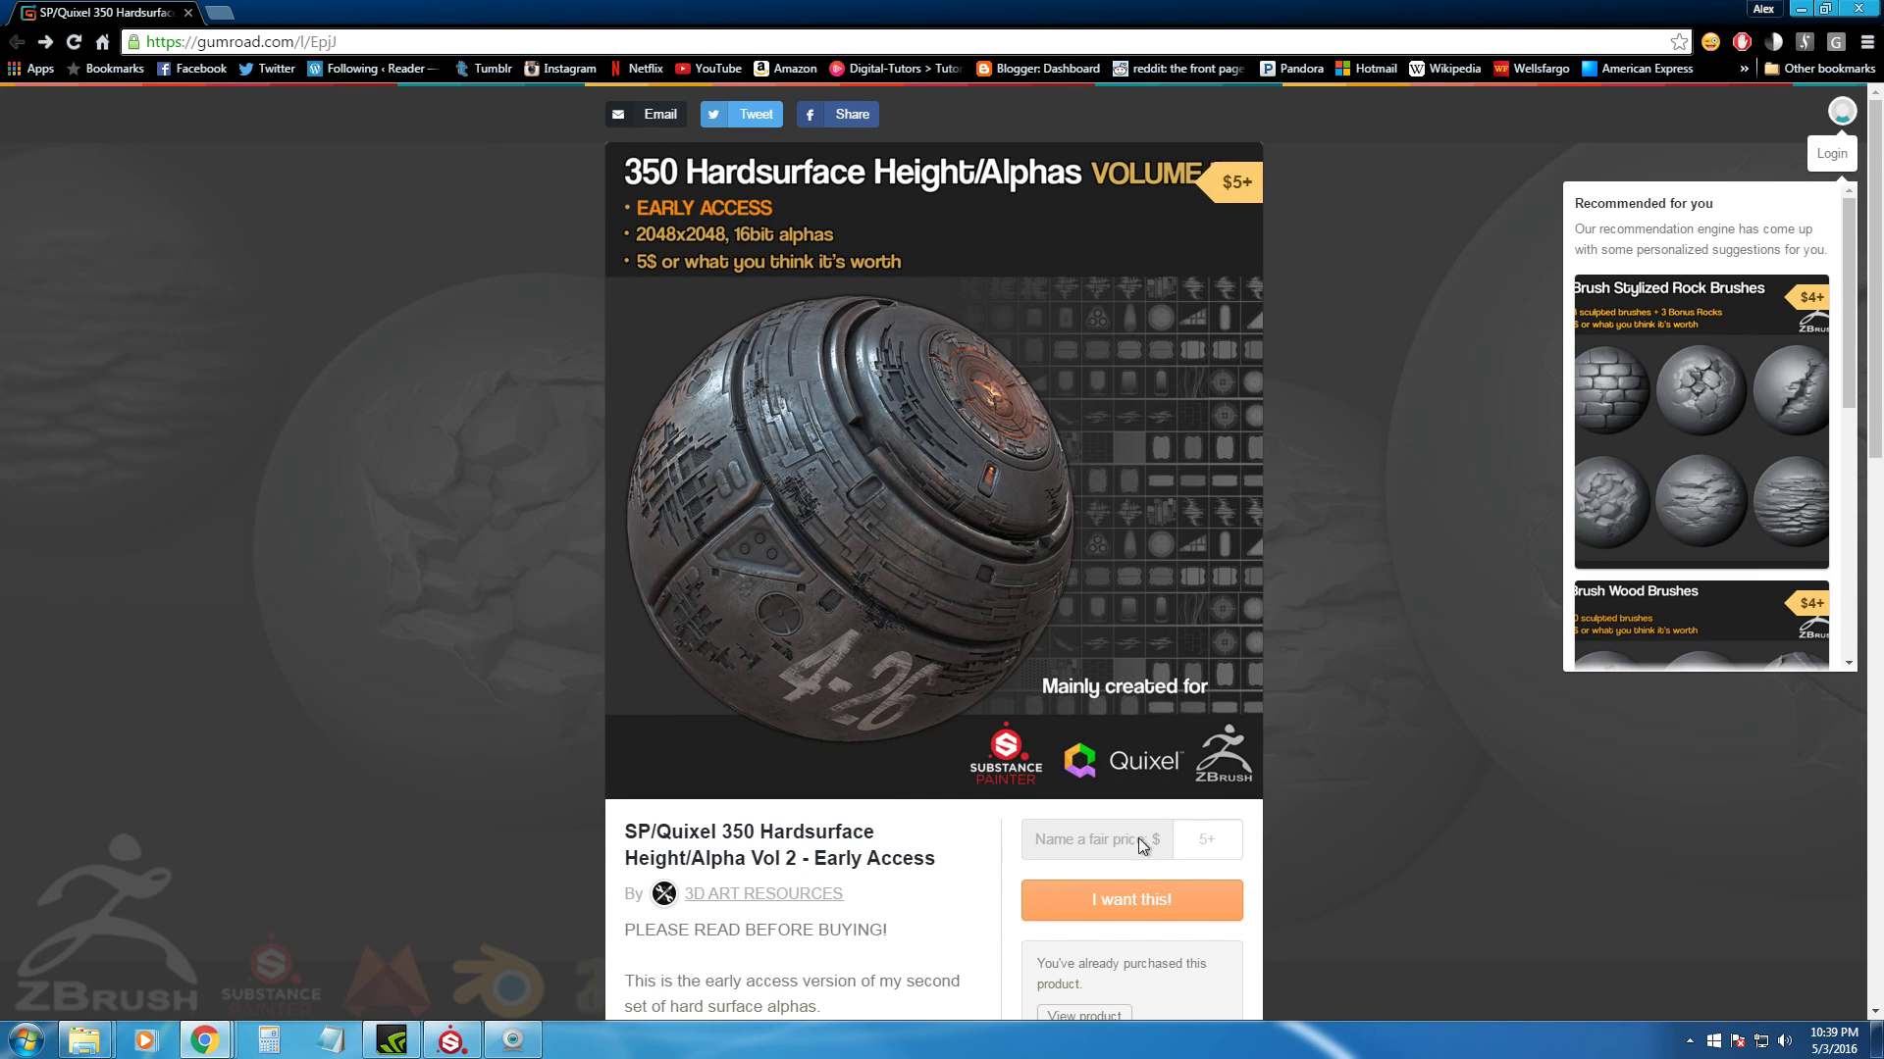
{"action": "scroll", "coordinate": [1167, 844], "scroll_direction": "down", "scroll_amount": 1}
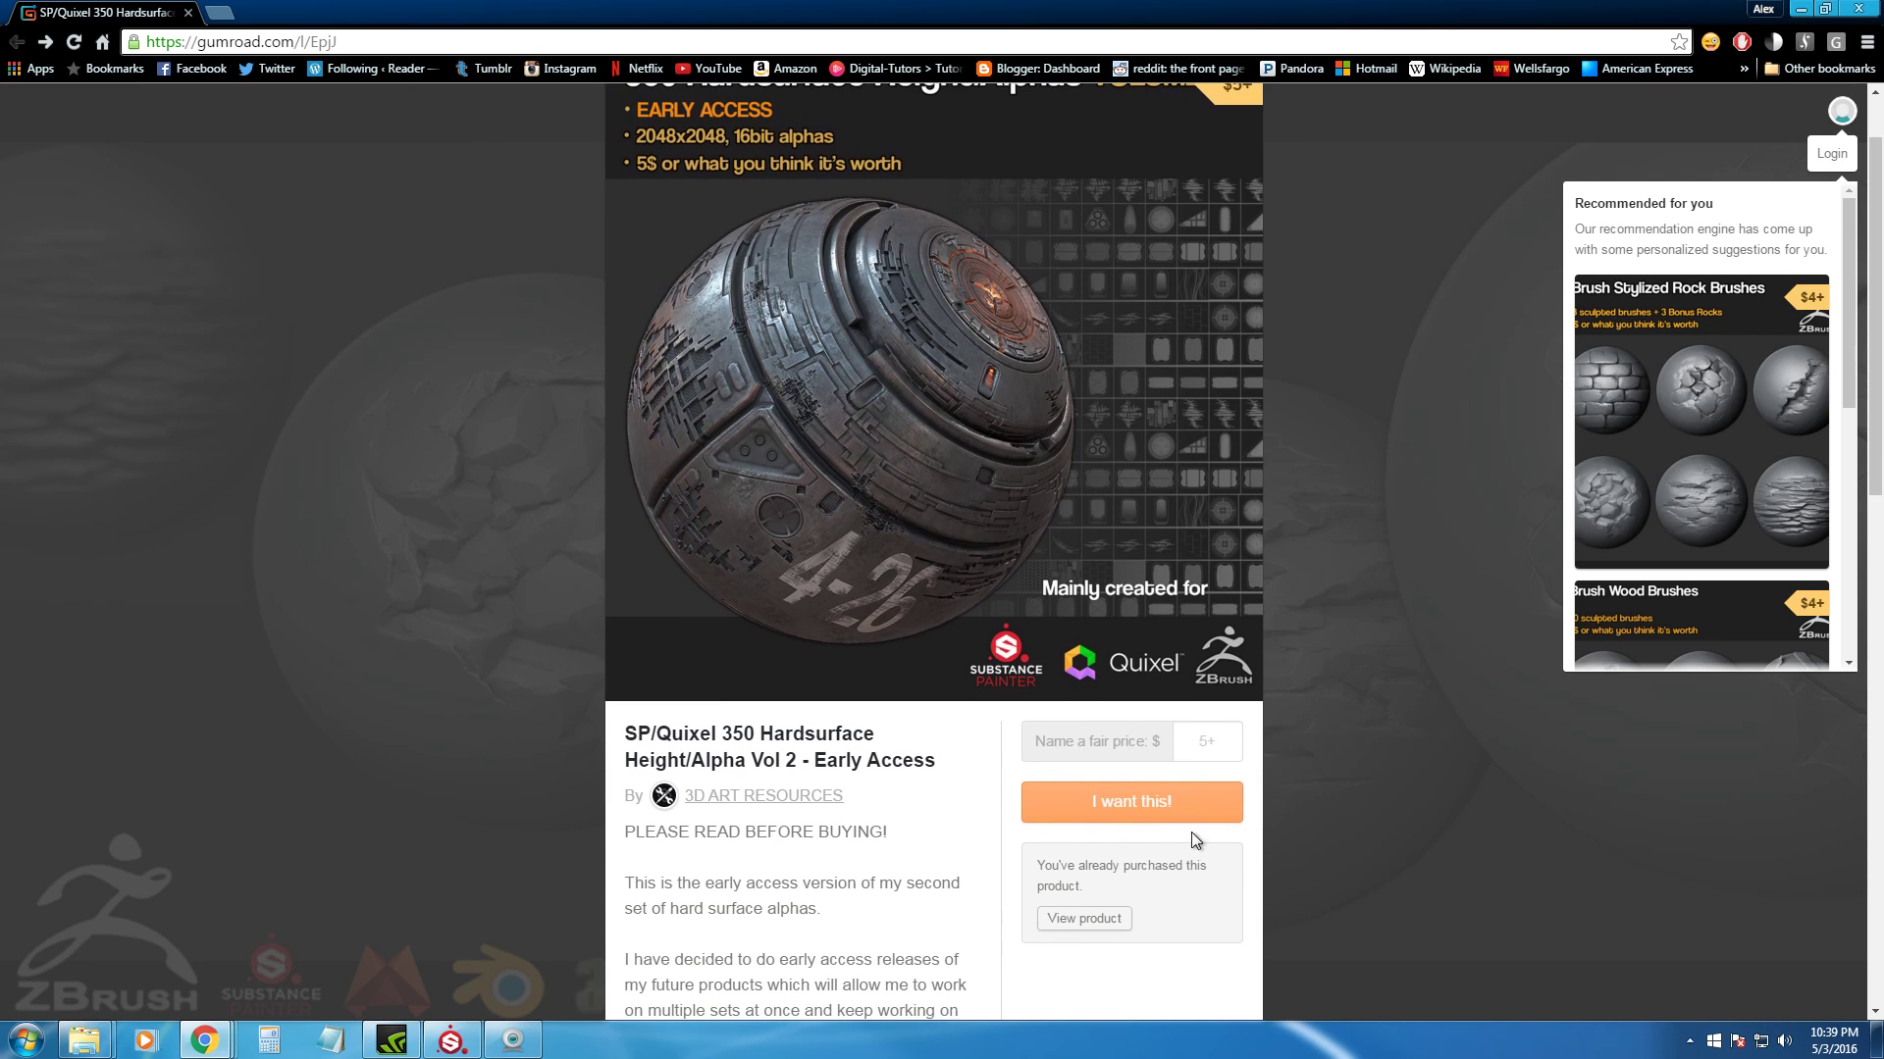
{"action": "scroll", "coordinate": [1020, 839], "scroll_direction": "down", "scroll_amount": 1}
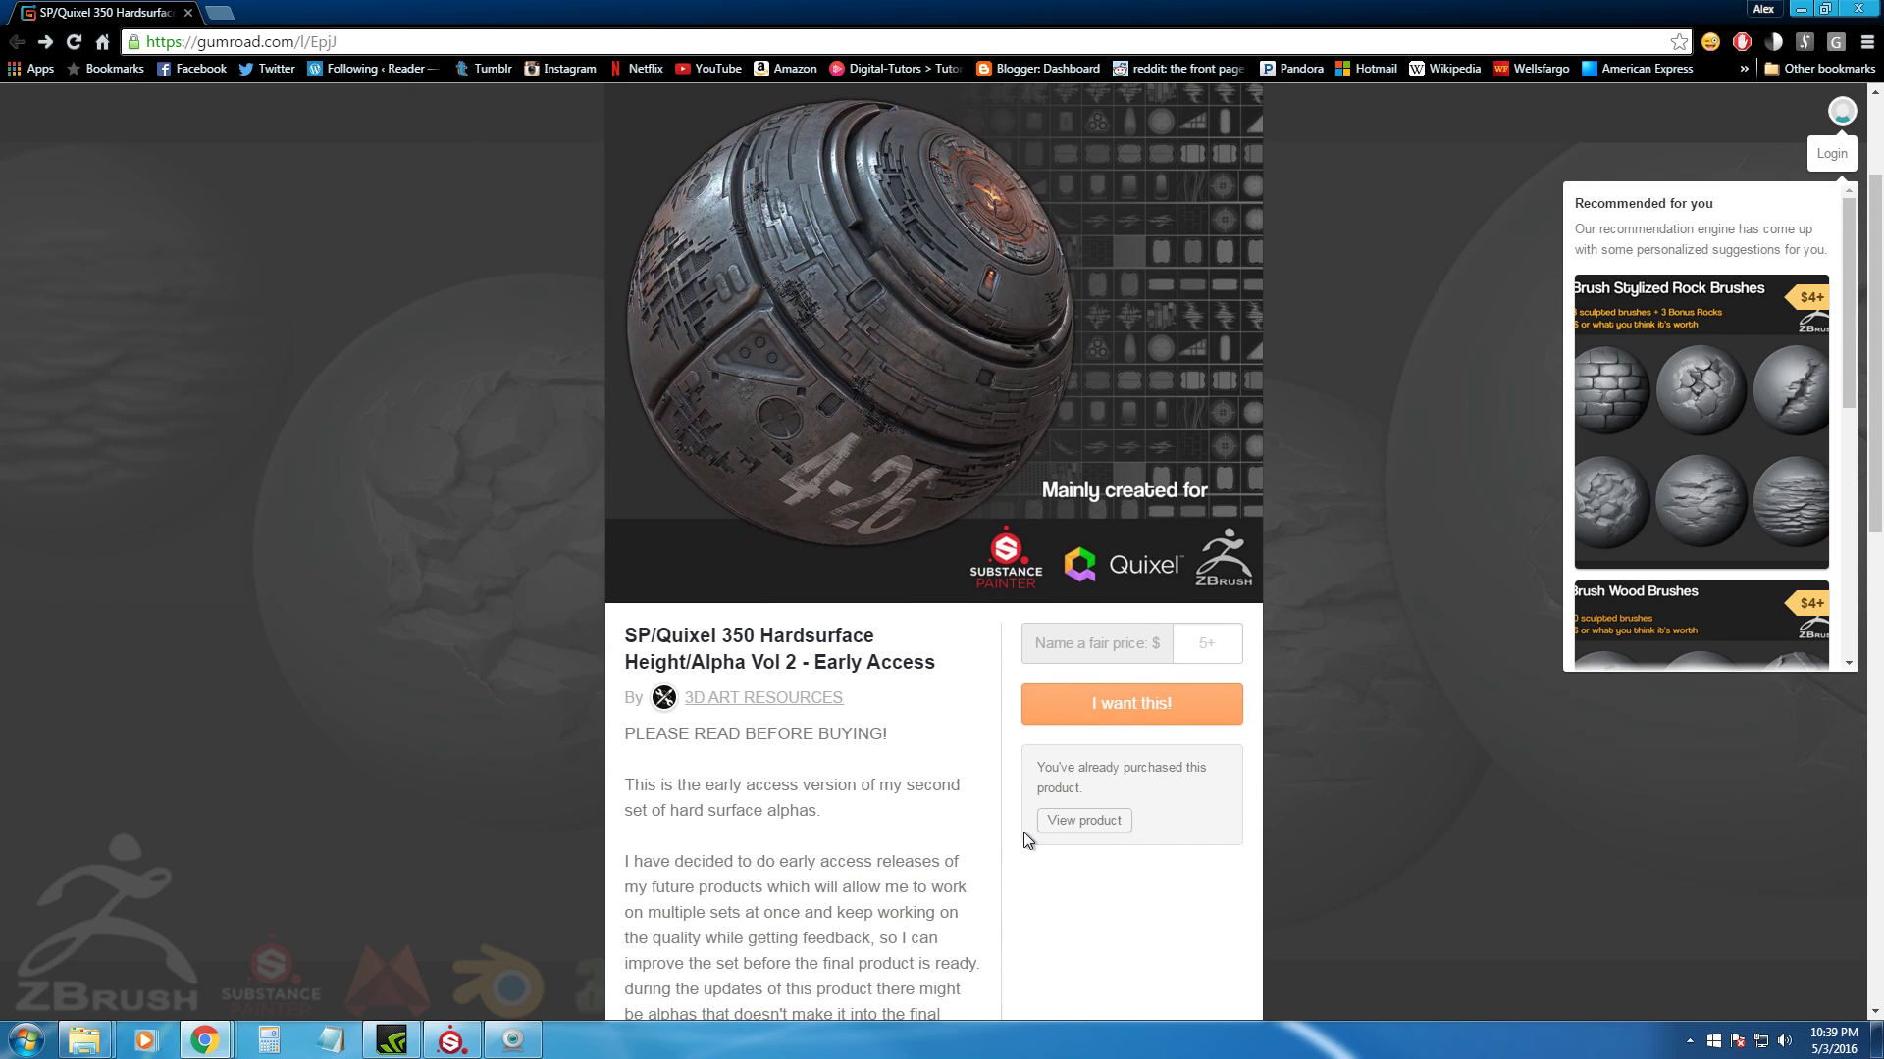
{"action": "scroll", "coordinate": [1232, 758], "scroll_direction": "up", "scroll_amount": 2}
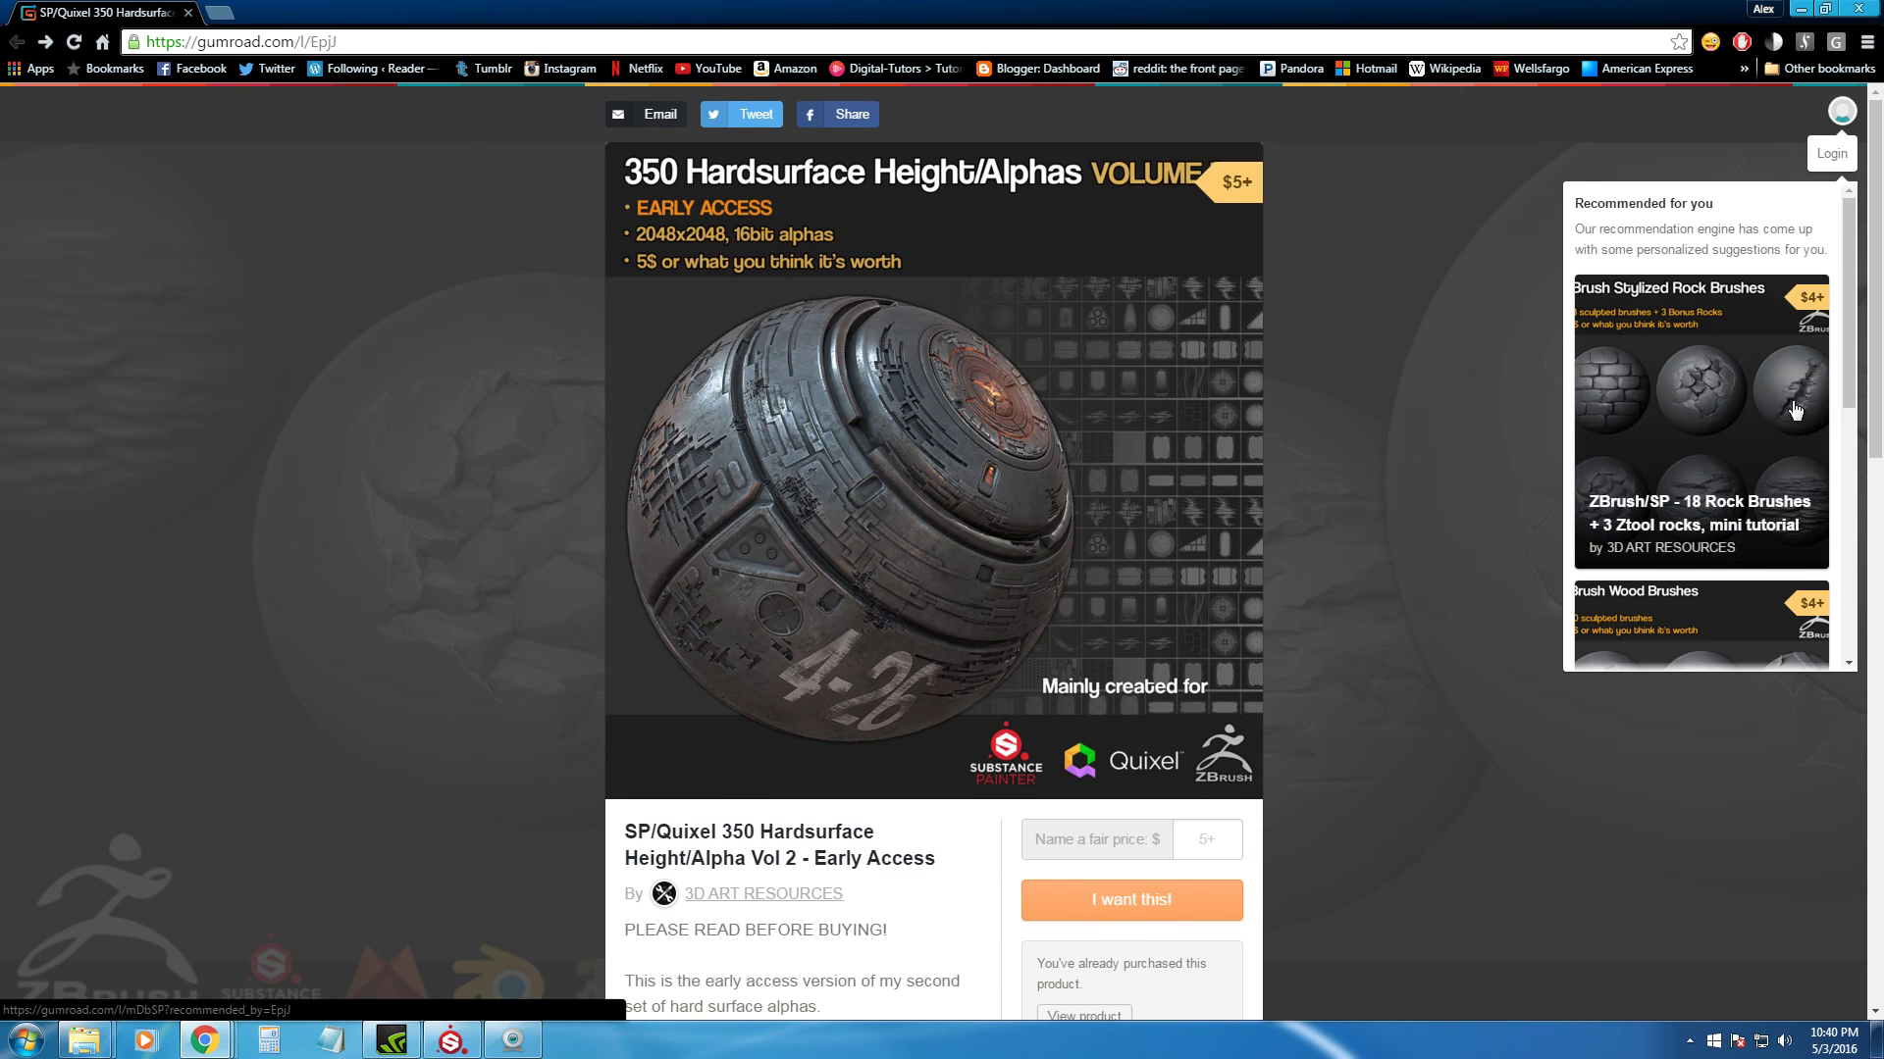
{"action": "left_click_drag", "start_coordinate": [1847, 337], "coordinate": [1843, 563]}
{"action": "scroll", "coordinate": [1790, 336], "scroll_direction": "up", "scroll_amount": 6}
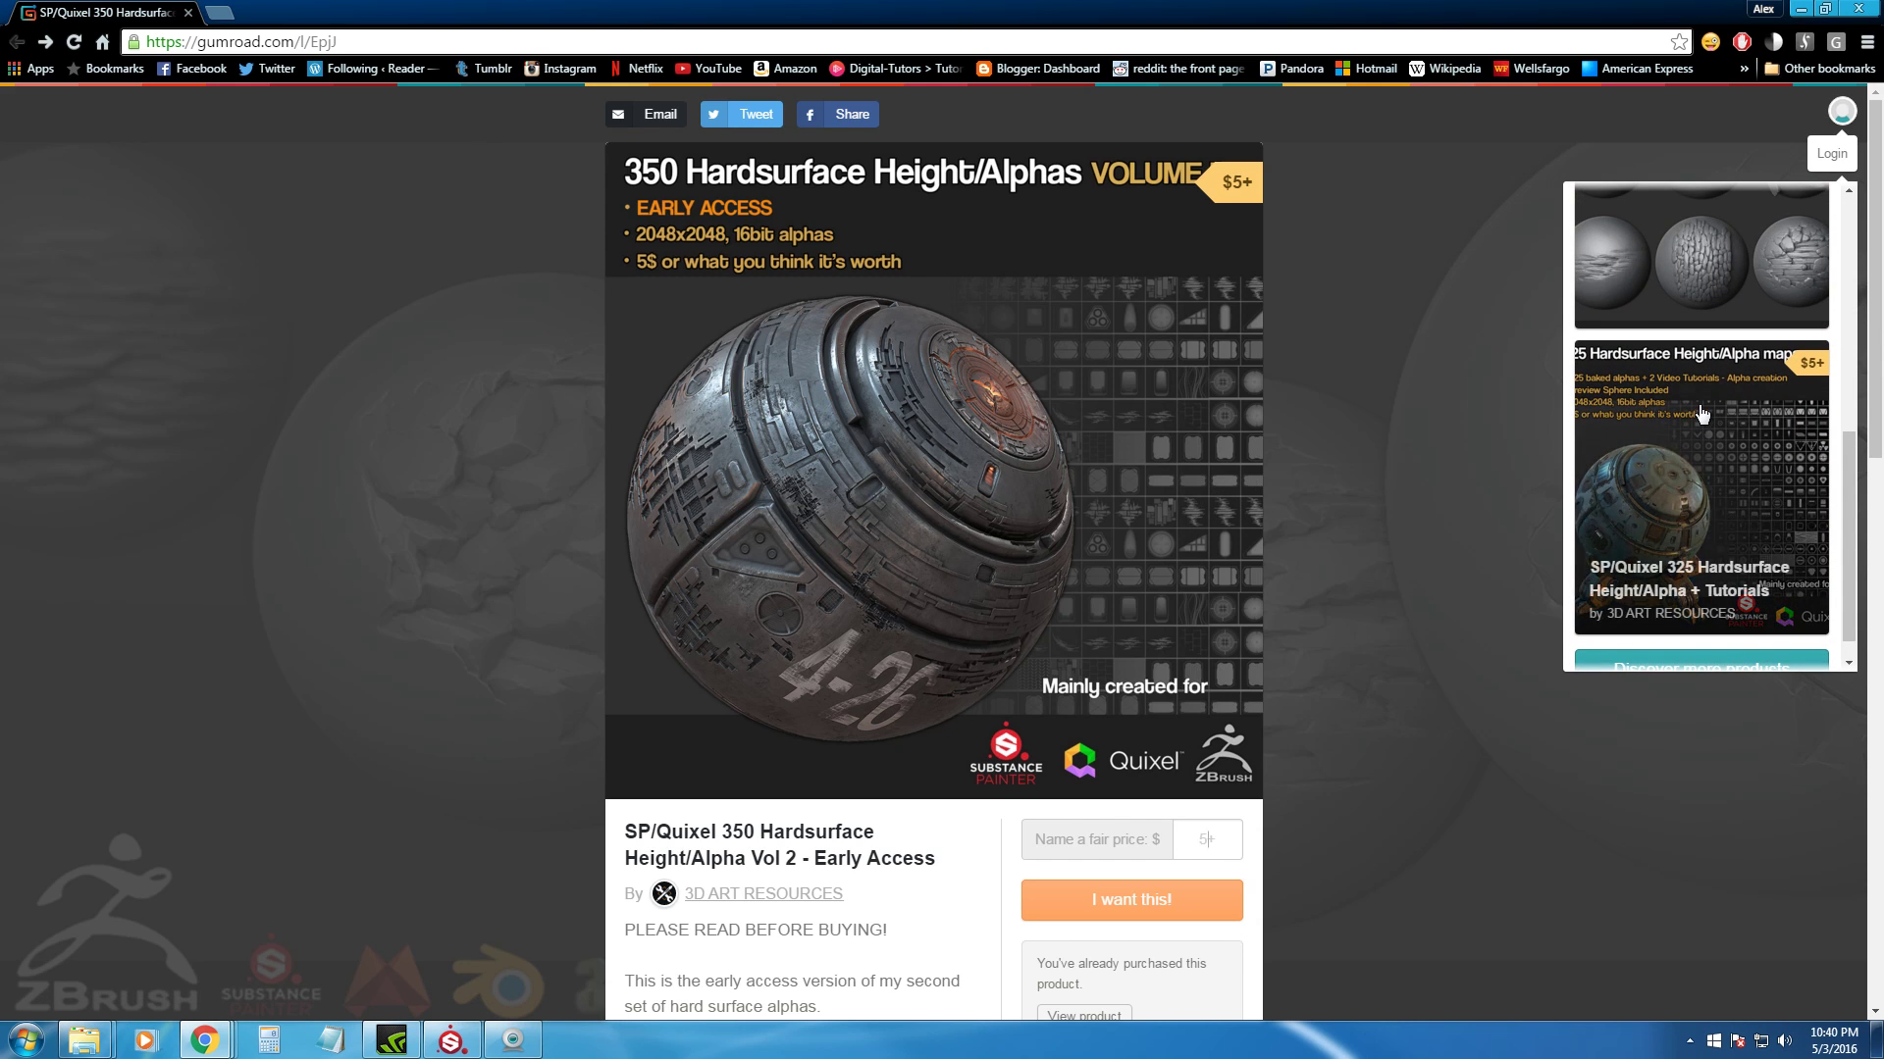
{"action": "scroll", "coordinate": [1791, 335], "scroll_direction": "down", "scroll_amount": 5}
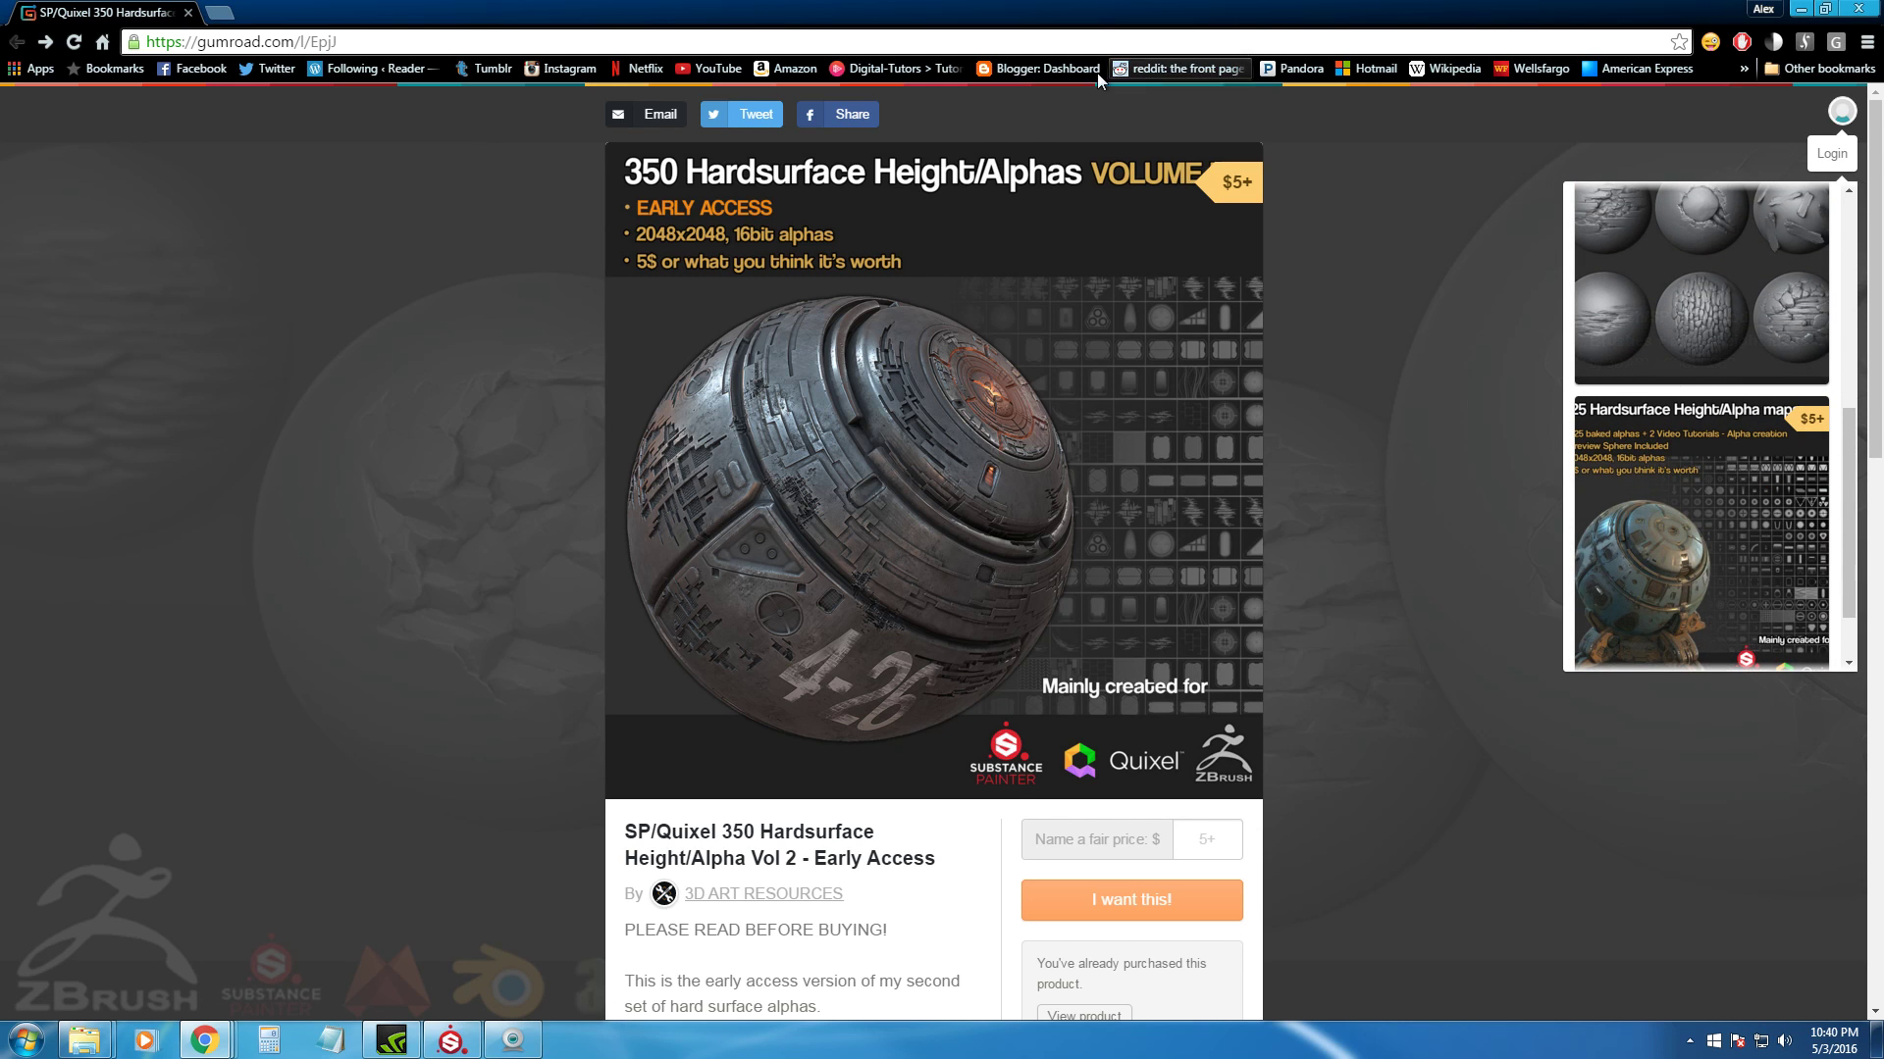
Step: Switch back to Substance Painter and examine the isolated Base_Metal parts with their height details from several angles
{"action": "mouse_move", "coordinate": [152, 6]}
{"action": "left_mouse_down"}
{"action": "mouse_move", "coordinate": [0, 319]}
{"action": "mouse_move", "coordinate": [0, 294]}
{"action": "left_mouse_up"}
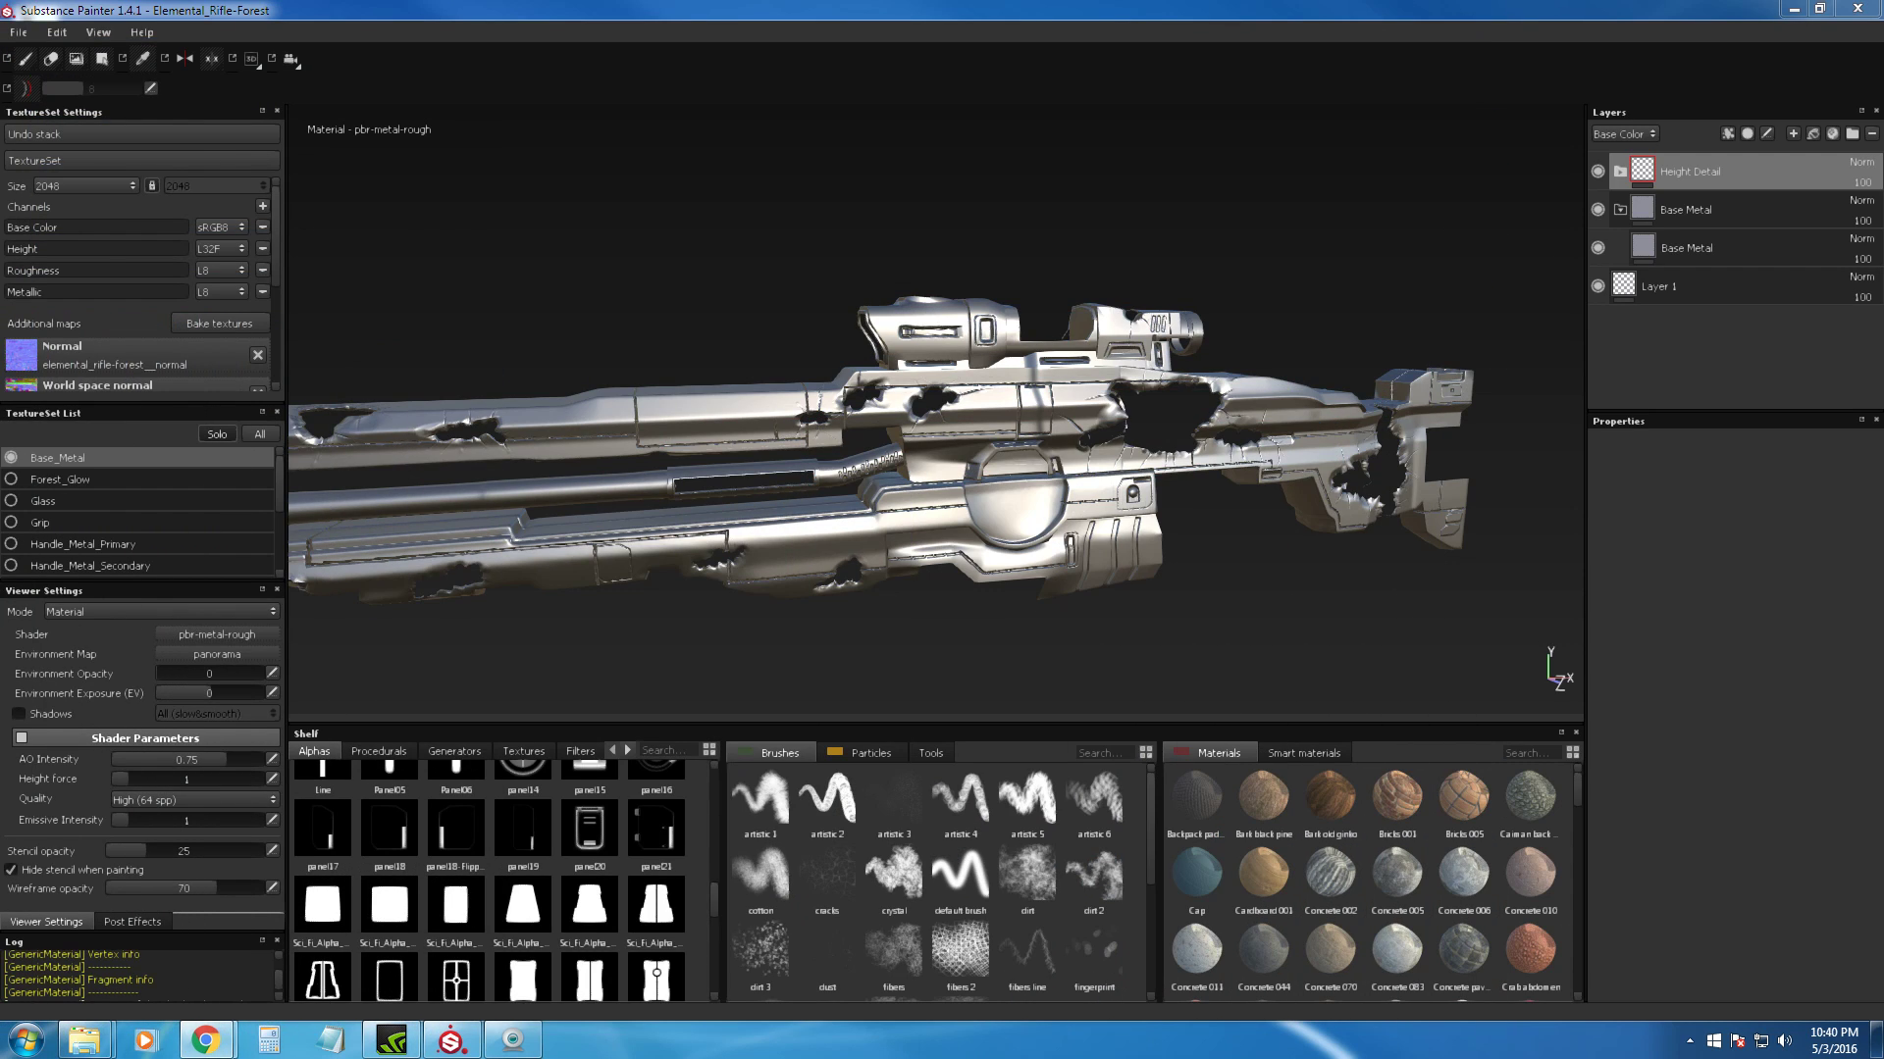
{"action": "left_click_drag", "start_coordinate": [645, 254], "coordinate": [778, 268], "text": "alt"}
{"action": "middle_click_drag", "start_coordinate": [864, 256], "coordinate": [761, 285], "text": "alt"}
{"action": "mouse_move", "coordinate": [761, 286]}
{"action": "left_mouse_down", "text": "alt"}
{"action": "mouse_move", "coordinate": [793, 258]}
{"action": "mouse_move", "coordinate": [771, 269]}
{"action": "left_mouse_up", "text": "alt"}
{"action": "left_click_drag", "start_coordinate": [892, 332], "coordinate": [1017, 382], "text": "alt"}
{"action": "right_click_drag", "start_coordinate": [833, 390], "coordinate": [731, 285], "text": "alt"}
{"action": "left_click_drag", "start_coordinate": [902, 380], "coordinate": [811, 346], "text": "alt"}
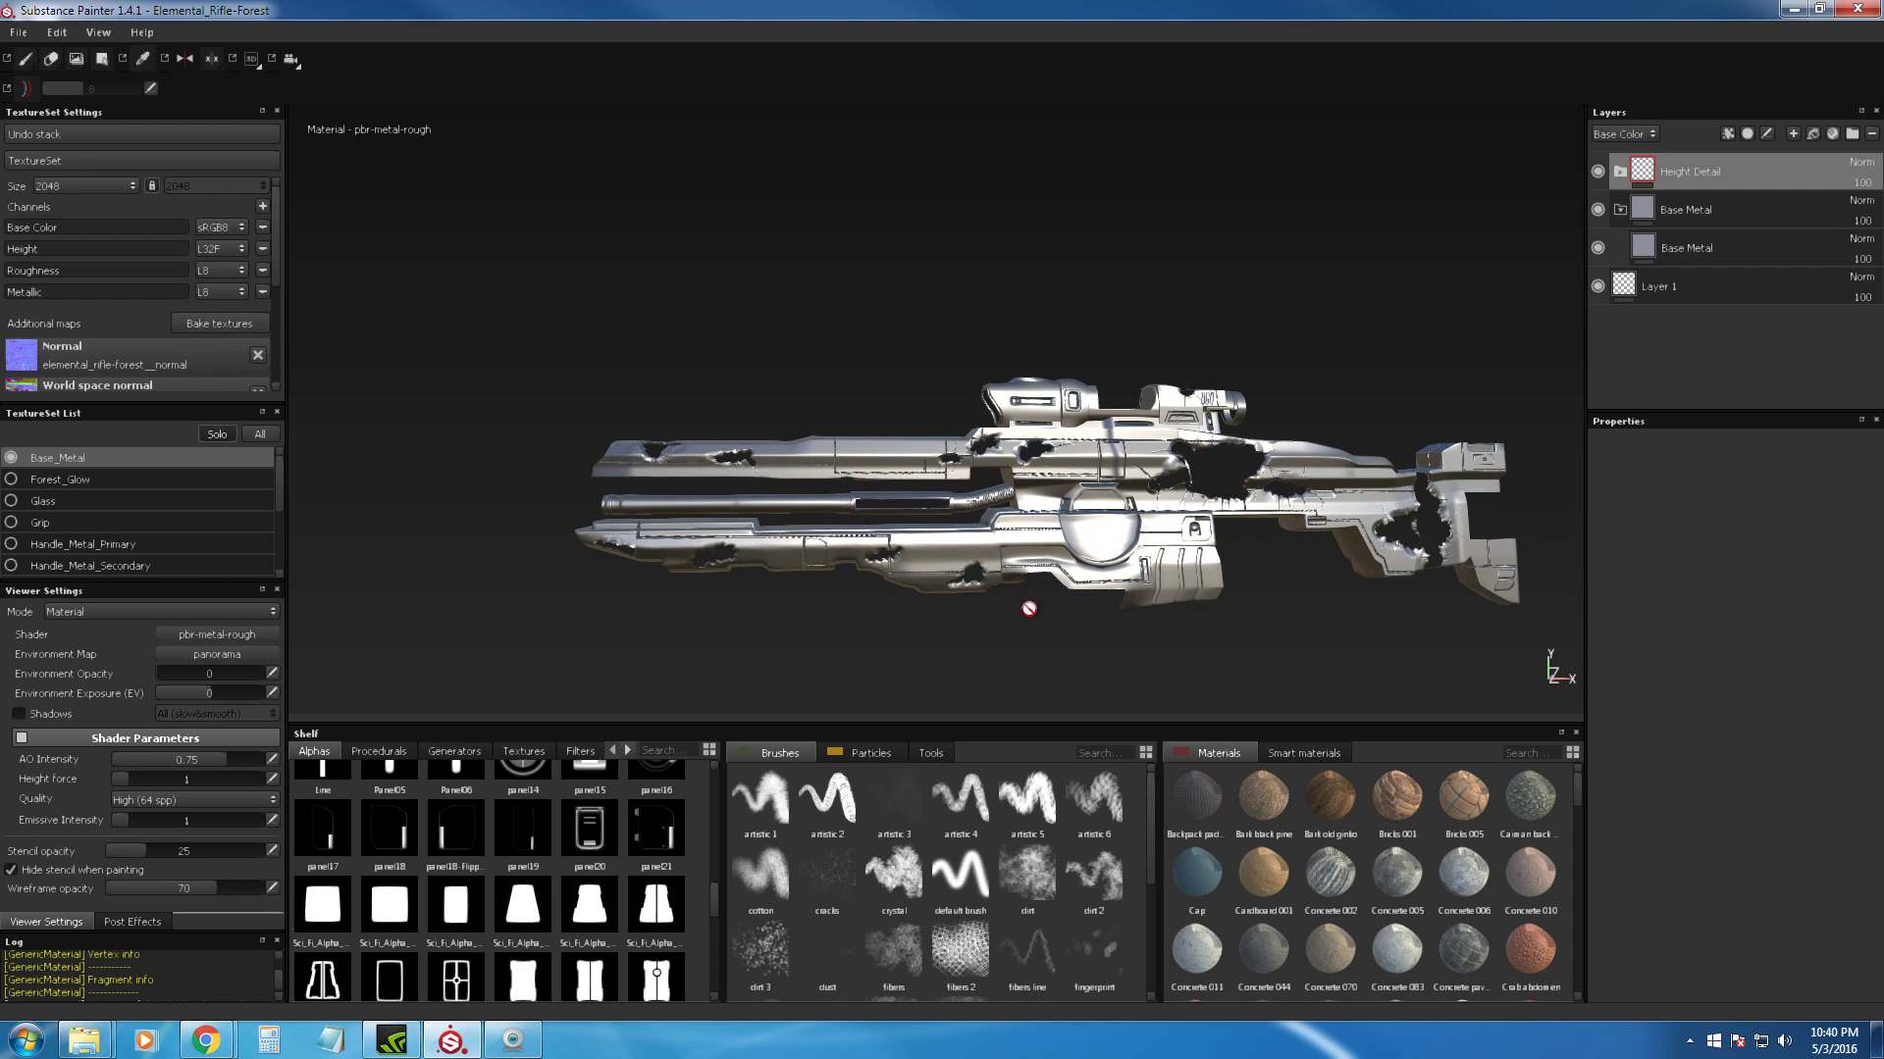
{"action": "left_click_drag", "start_coordinate": [1449, 514], "coordinate": [1433, 405], "text": "alt"}
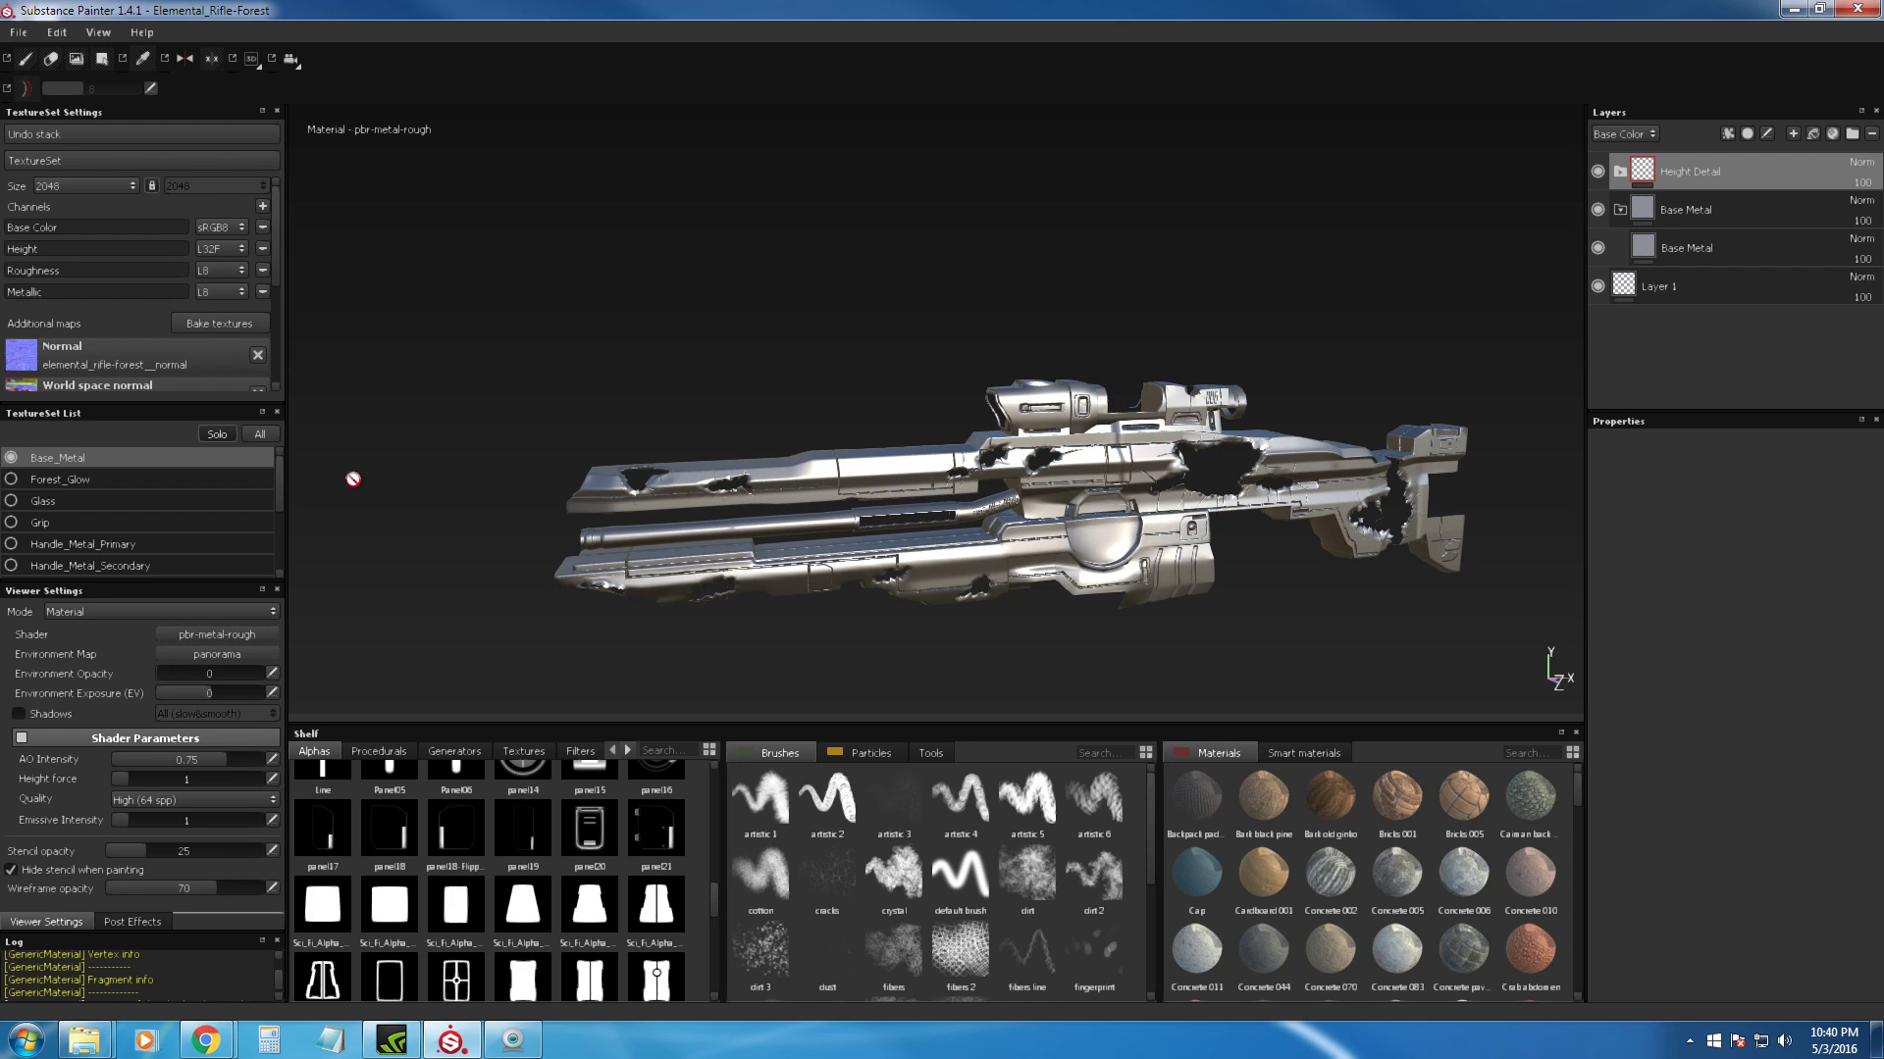
Step: Show all texture sets of the rifle again and view the complete weapon up close
{"action": "left_click", "coordinate": [260, 435]}
{"action": "left_click_drag", "start_coordinate": [942, 412], "coordinate": [911, 378], "text": "alt"}
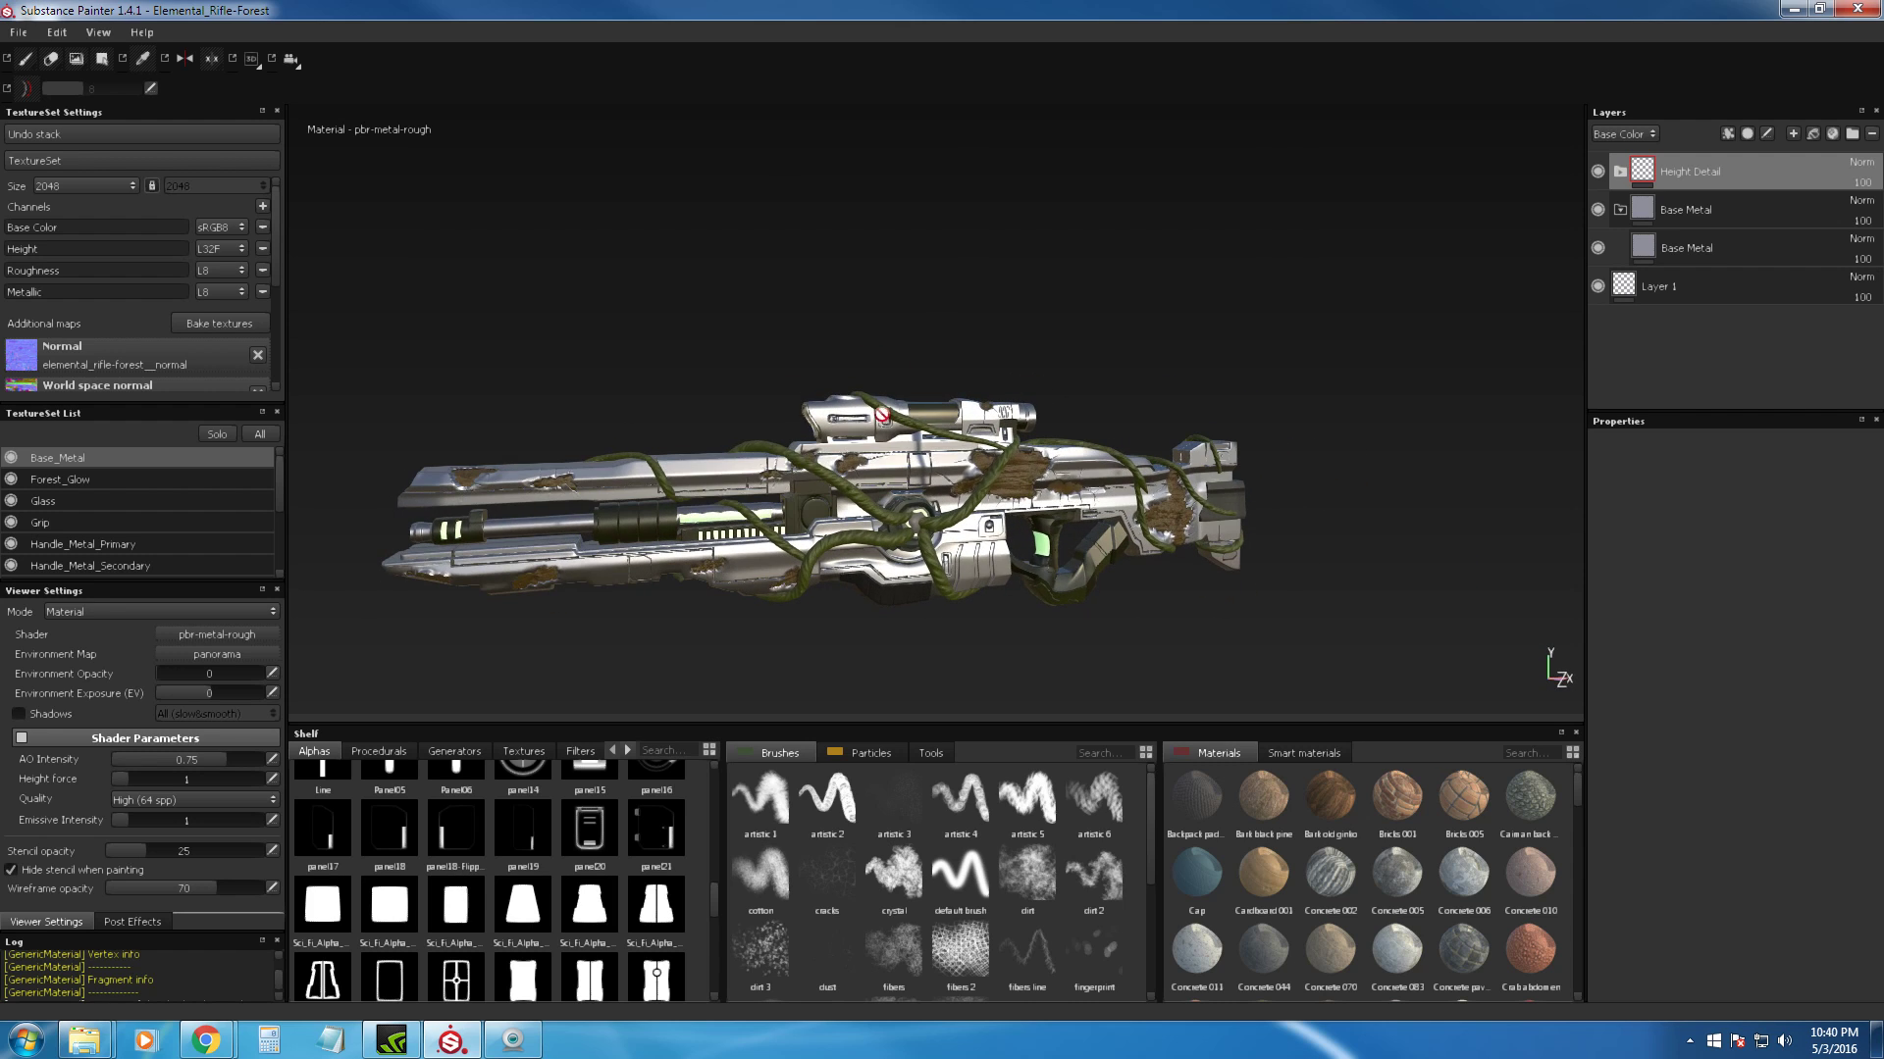
{"action": "scroll", "coordinate": [1048, 448], "scroll_direction": "up", "scroll_amount": 3}
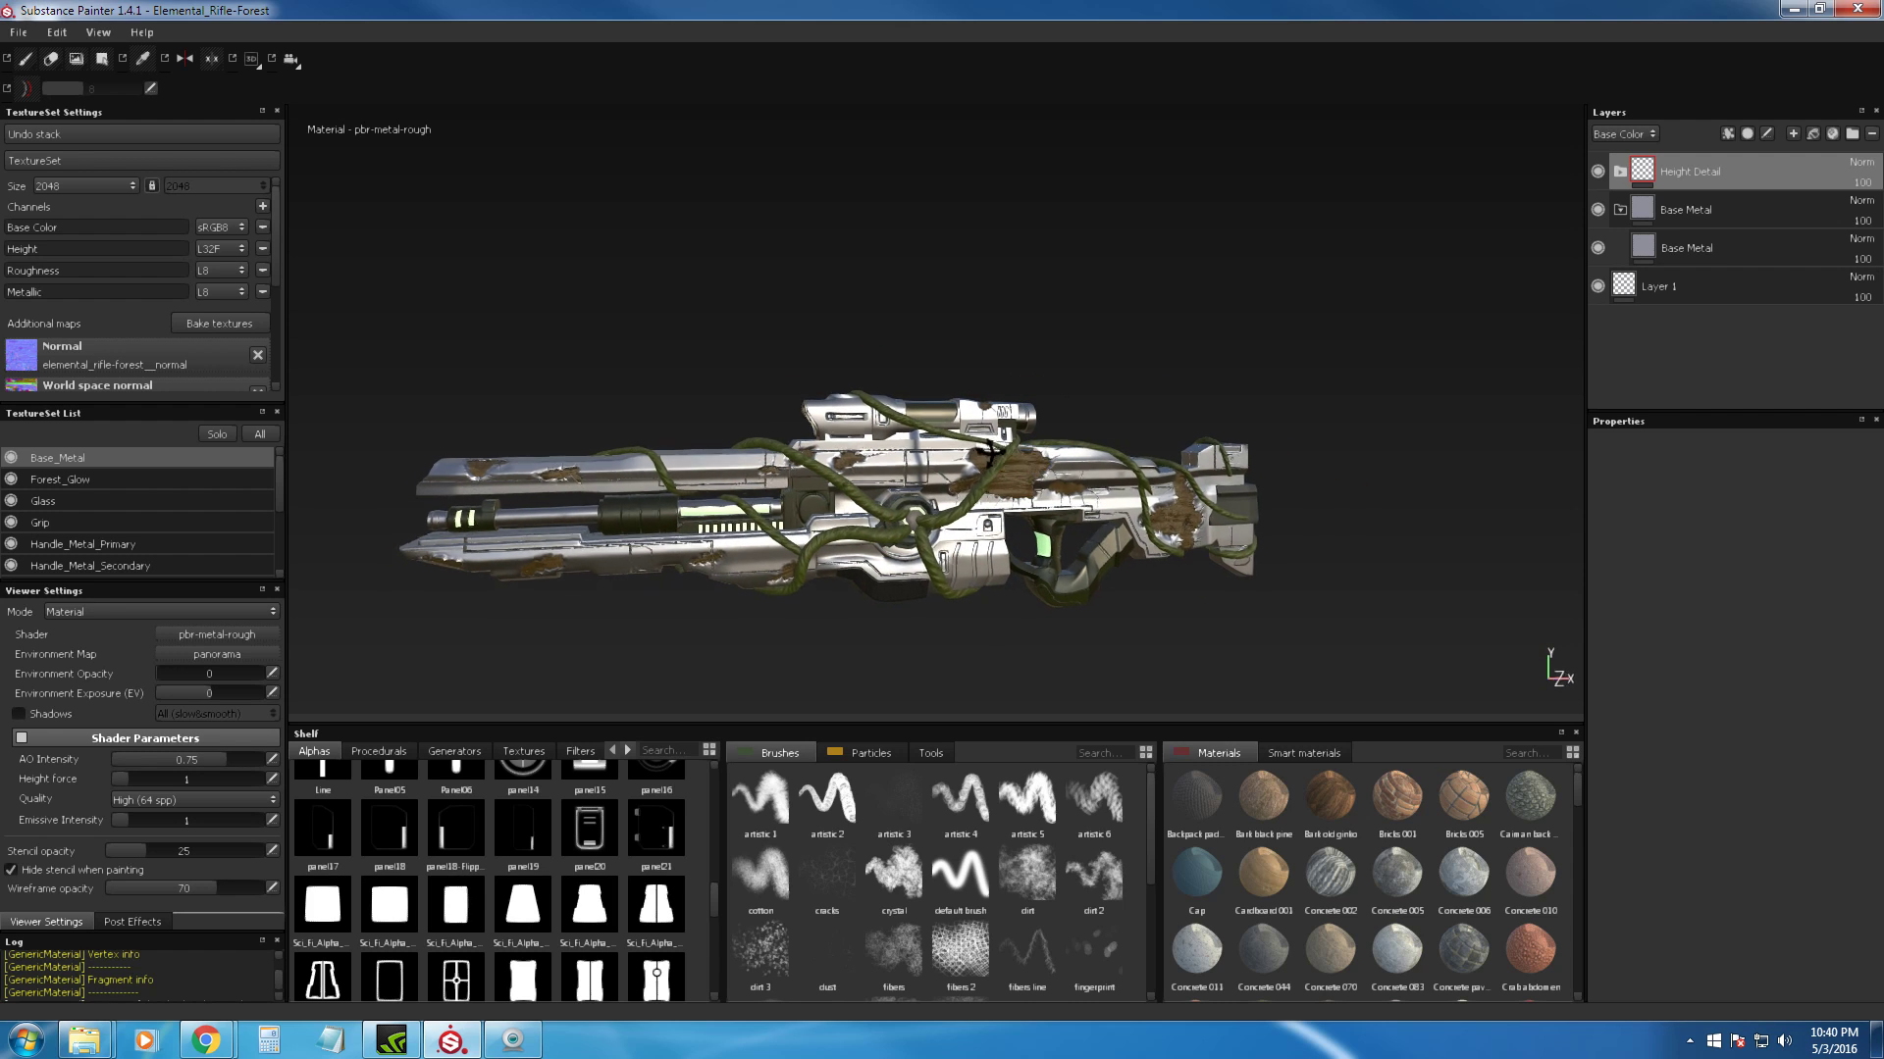
{"action": "scroll", "coordinate": [1021, 465], "scroll_direction": "up", "scroll_amount": 2}
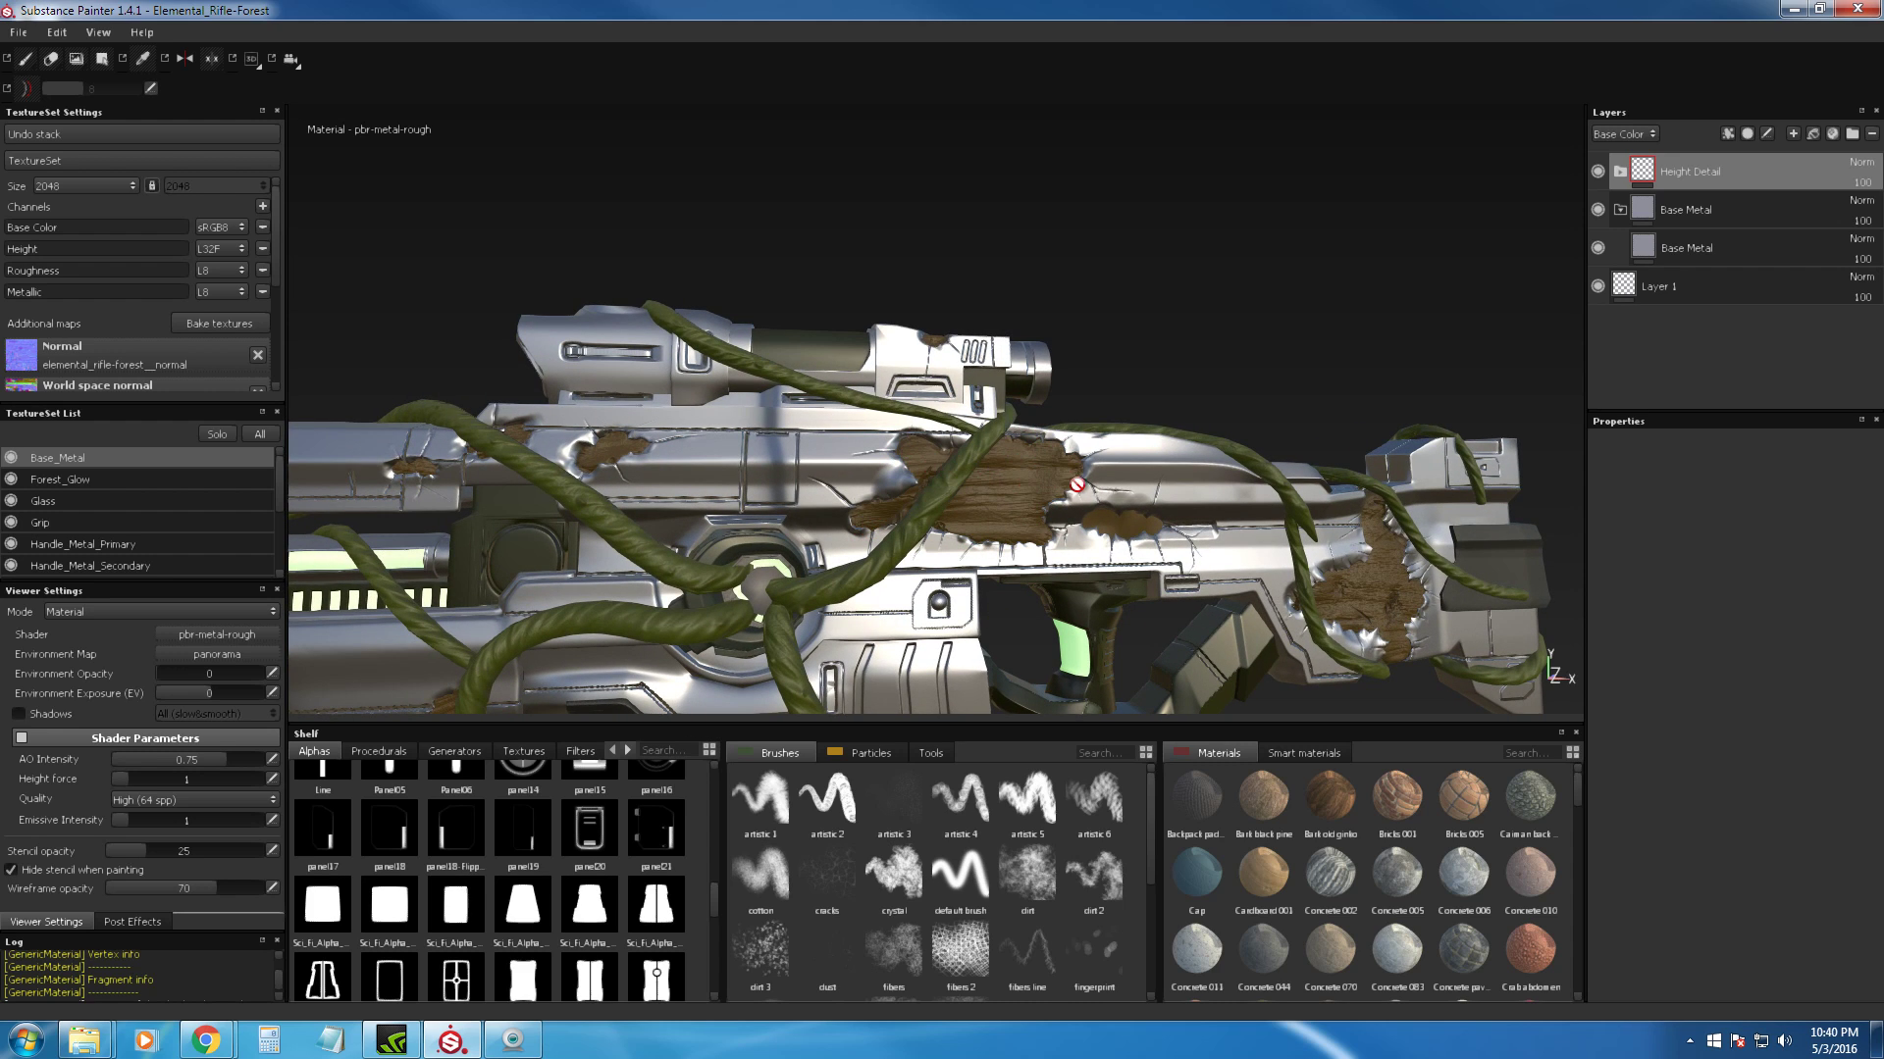
Step: Examine the torn metal holes, exposed wood and surrounding cracks near the scope and stock from several angles
{"action": "middle_click_drag", "start_coordinate": [1076, 485], "coordinate": [1084, 415]}
{"action": "mouse_move", "coordinate": [1006, 432]}
{"action": "left_mouse_down", "text": "alt"}
{"action": "mouse_move", "coordinate": [1023, 480]}
{"action": "mouse_move", "coordinate": [992, 465]}
{"action": "left_mouse_up", "text": "alt"}
{"action": "right_click_drag", "start_coordinate": [993, 465], "coordinate": [977, 607], "text": "alt"}
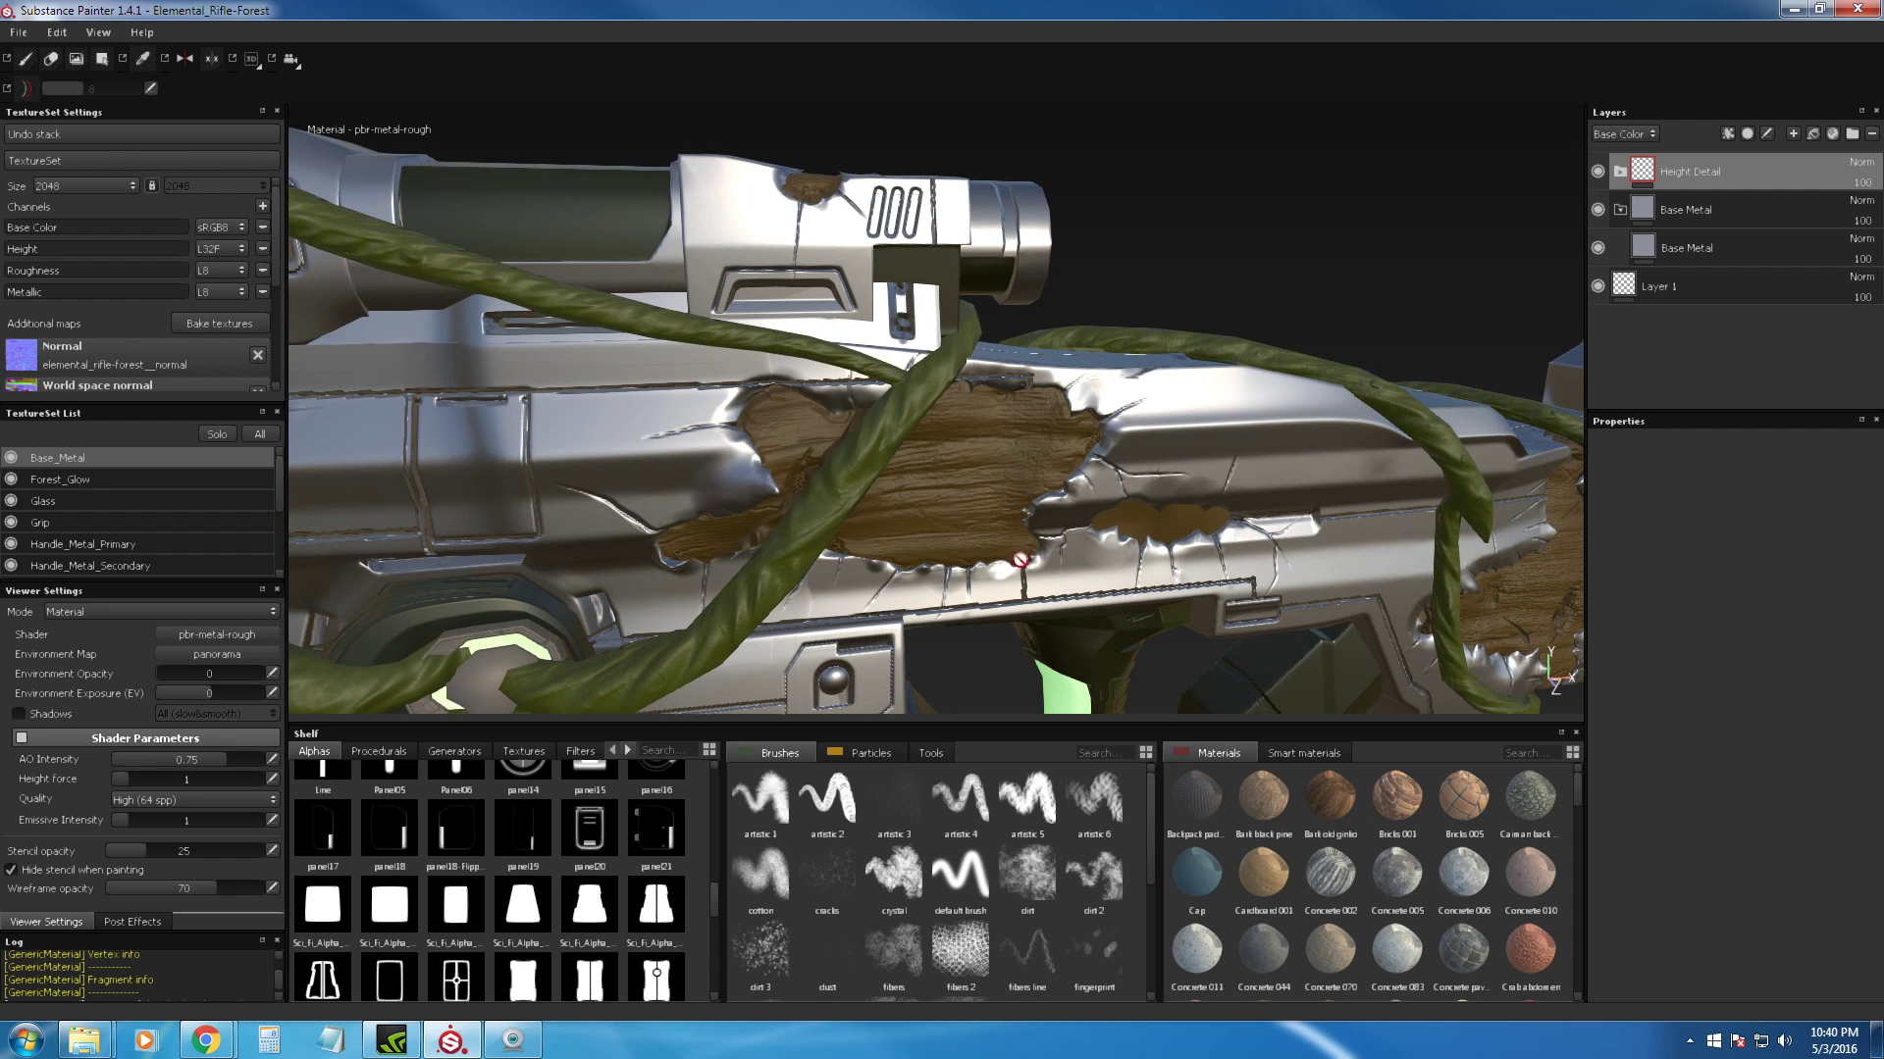
{"action": "right_click_drag", "start_coordinate": [998, 500], "coordinate": [984, 429], "text": "alt"}
{"action": "mouse_move", "coordinate": [984, 429]}
{"action": "left_mouse_down", "text": "alt"}
{"action": "mouse_move", "coordinate": [750, 455]}
{"action": "mouse_move", "coordinate": [989, 469]}
{"action": "mouse_move", "coordinate": [965, 438]}
{"action": "left_mouse_up", "text": "alt"}
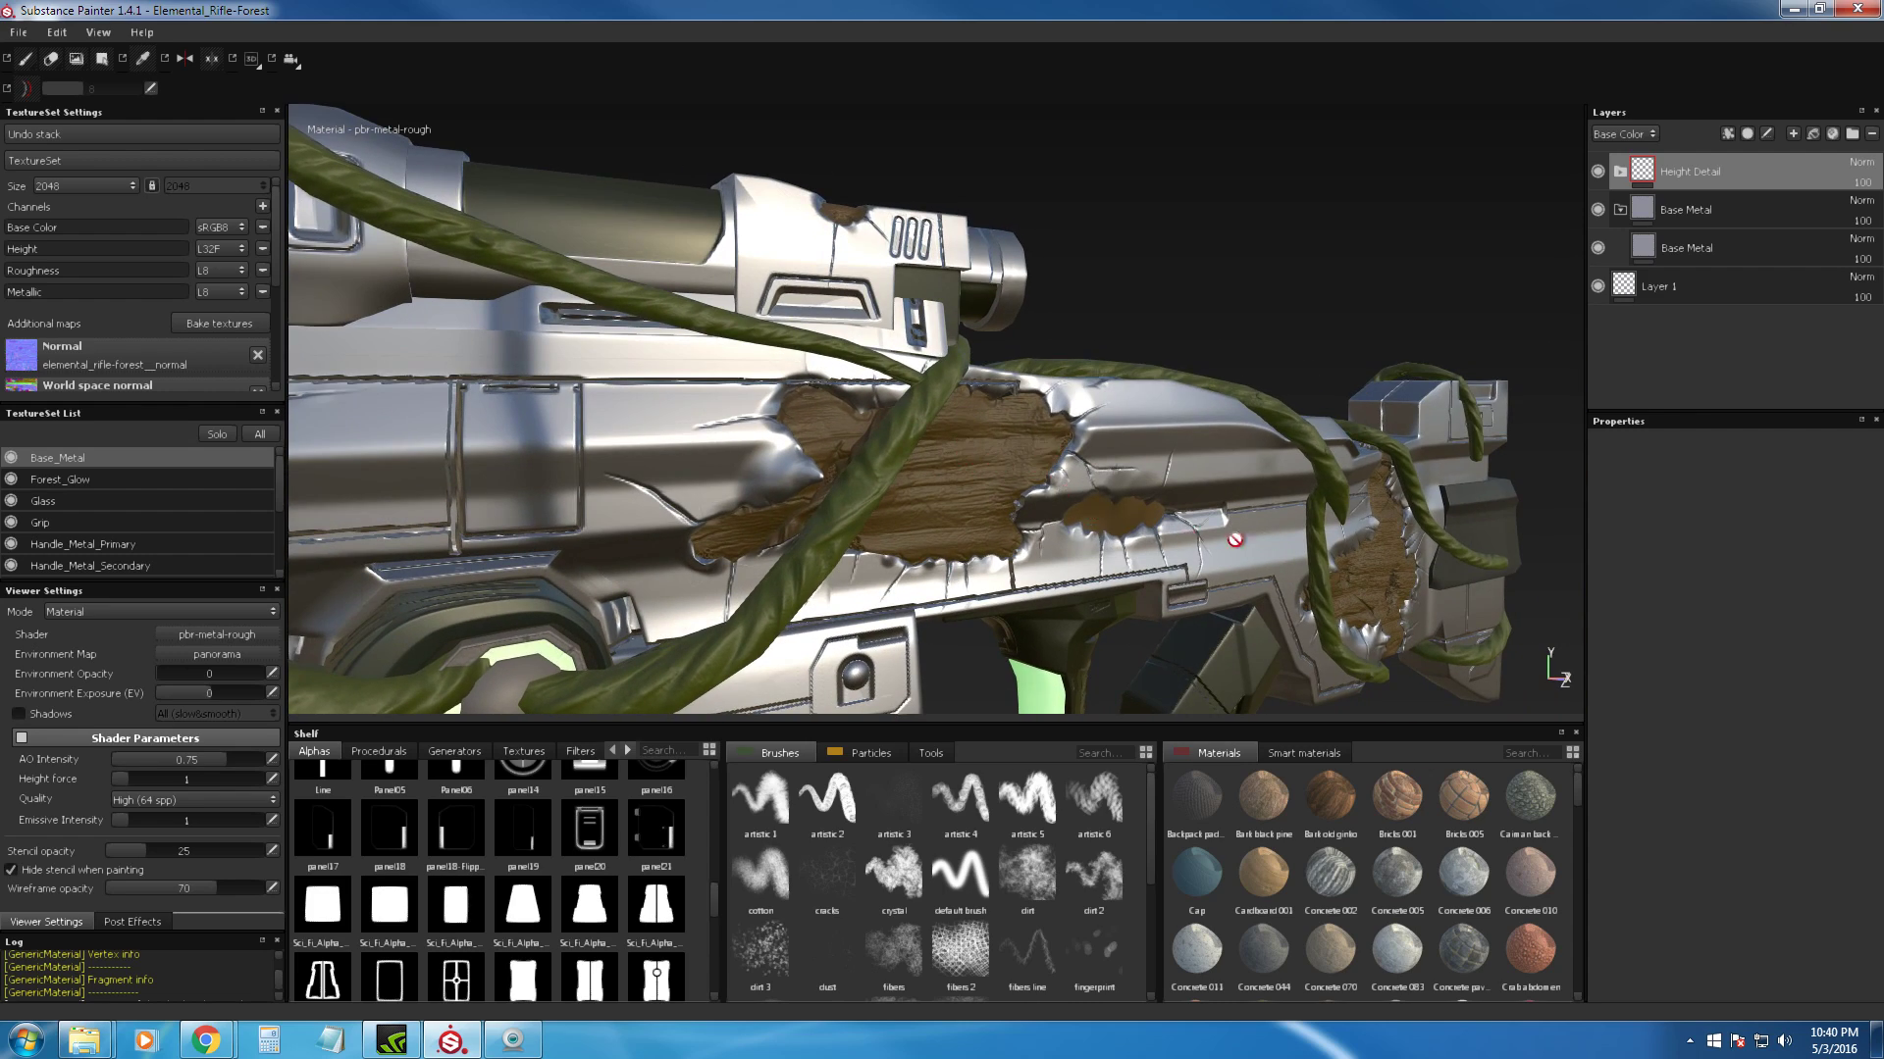
{"action": "left_click_drag", "start_coordinate": [1252, 541], "coordinate": [1126, 471], "text": "alt"}
{"action": "right_click_drag", "start_coordinate": [1126, 471], "coordinate": [1149, 660], "text": "alt"}
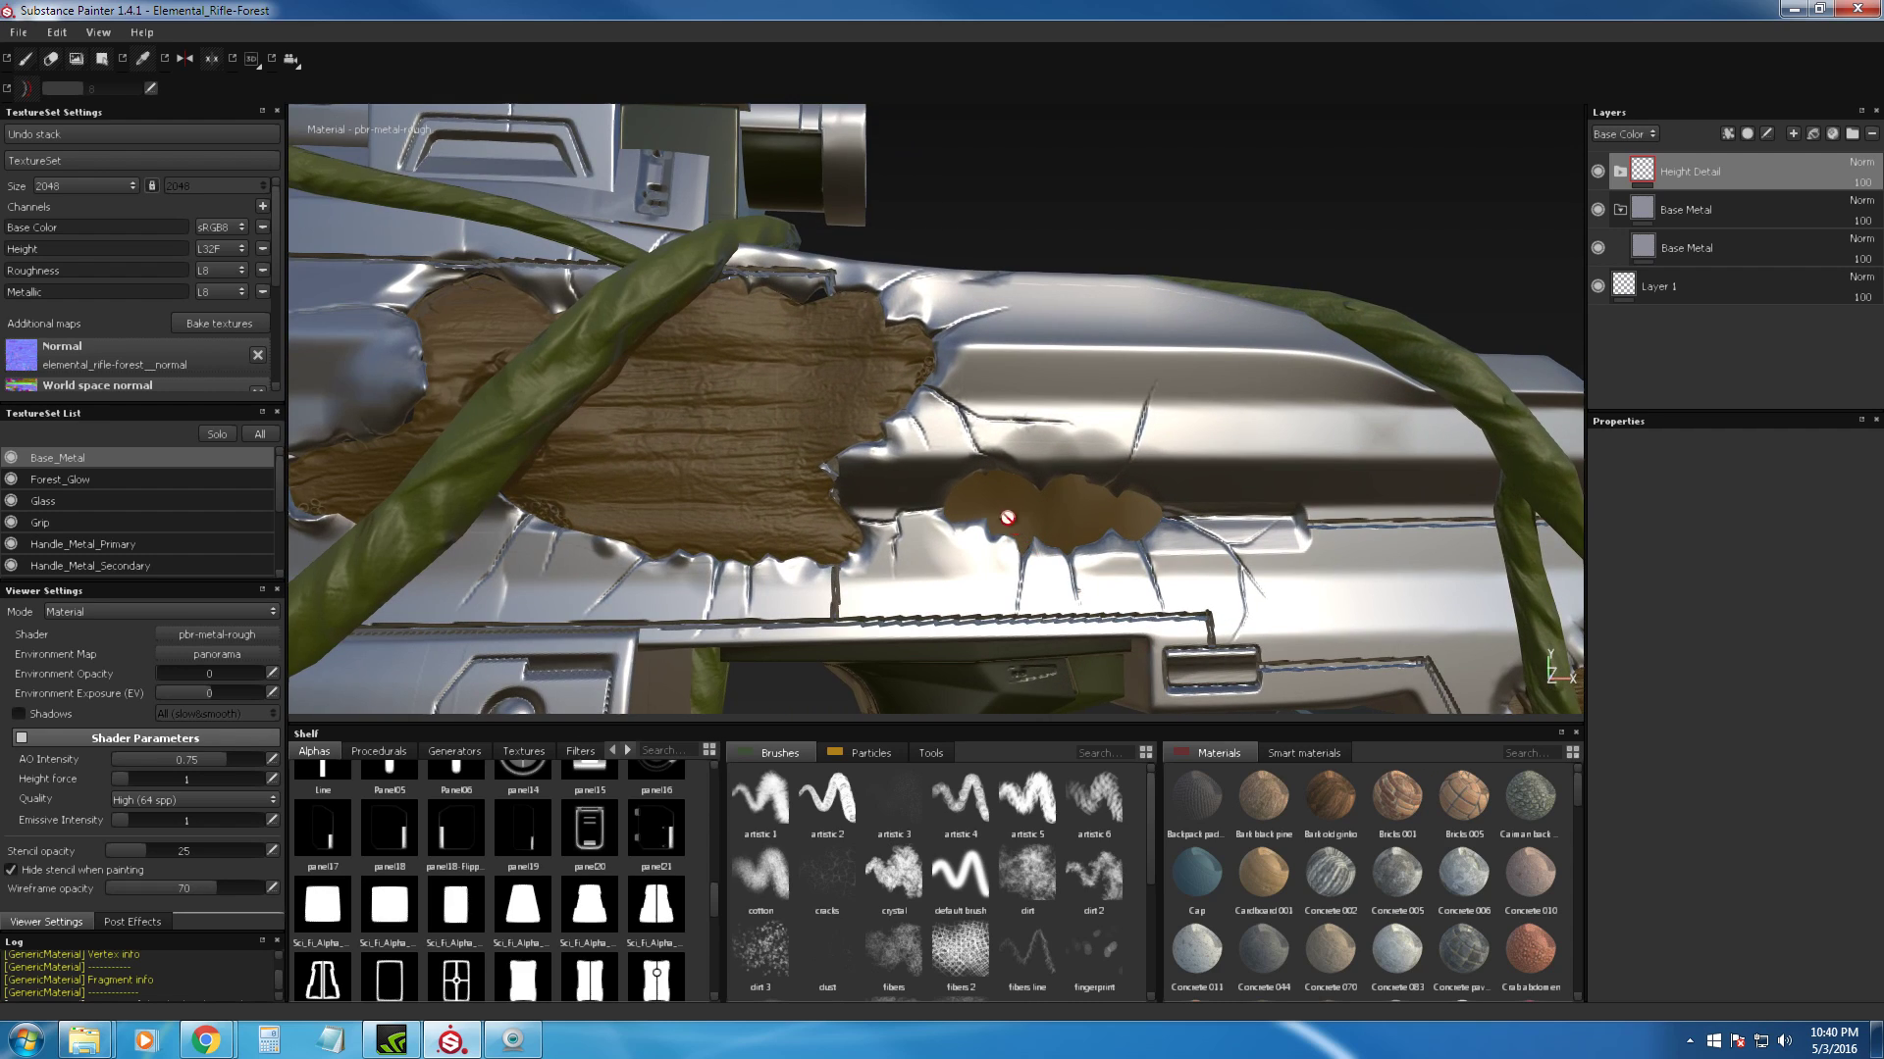
{"action": "mouse_move", "coordinate": [975, 477]}
{"action": "left_mouse_down", "text": "alt"}
{"action": "mouse_move", "coordinate": [909, 581]}
{"action": "mouse_move", "coordinate": [988, 475]}
{"action": "left_mouse_up", "text": "alt"}
{"action": "right_click_drag", "start_coordinate": [988, 475], "coordinate": [1039, 569], "text": "alt"}
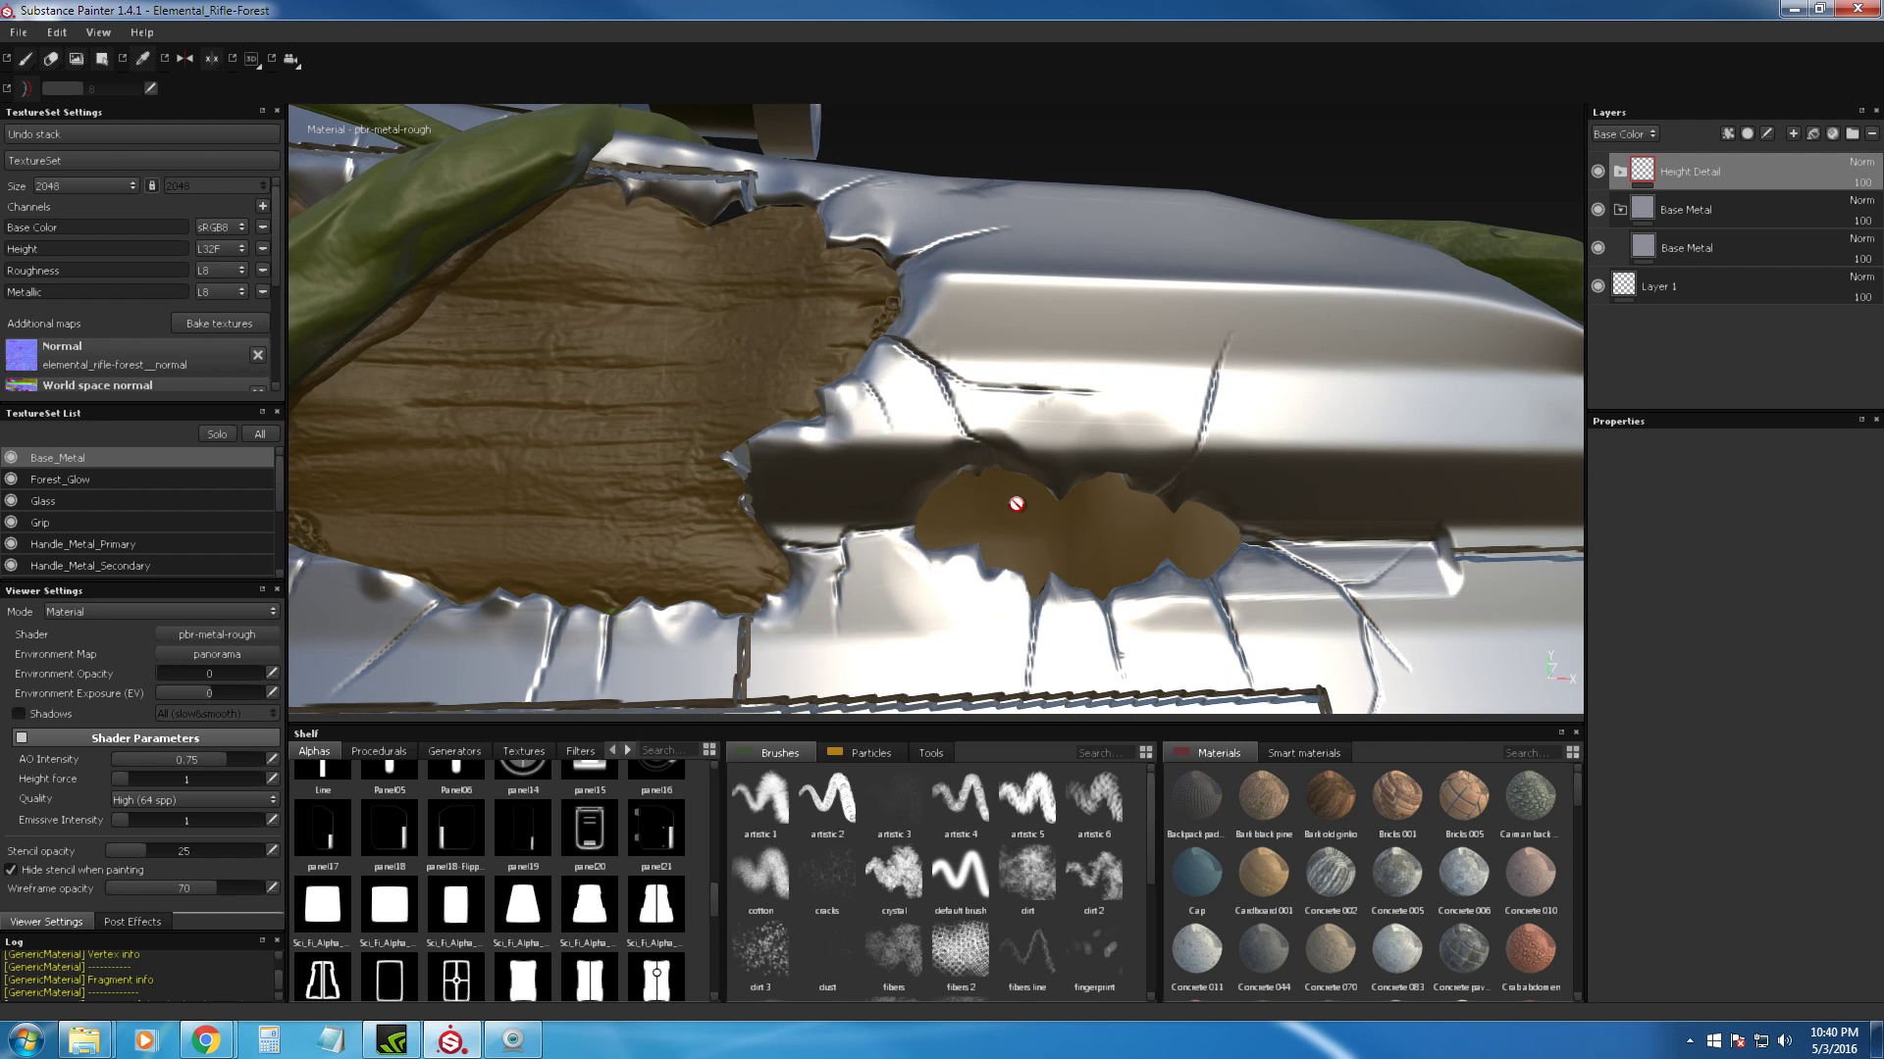
{"action": "left_click_drag", "start_coordinate": [1017, 505], "coordinate": [972, 511], "text": "alt"}
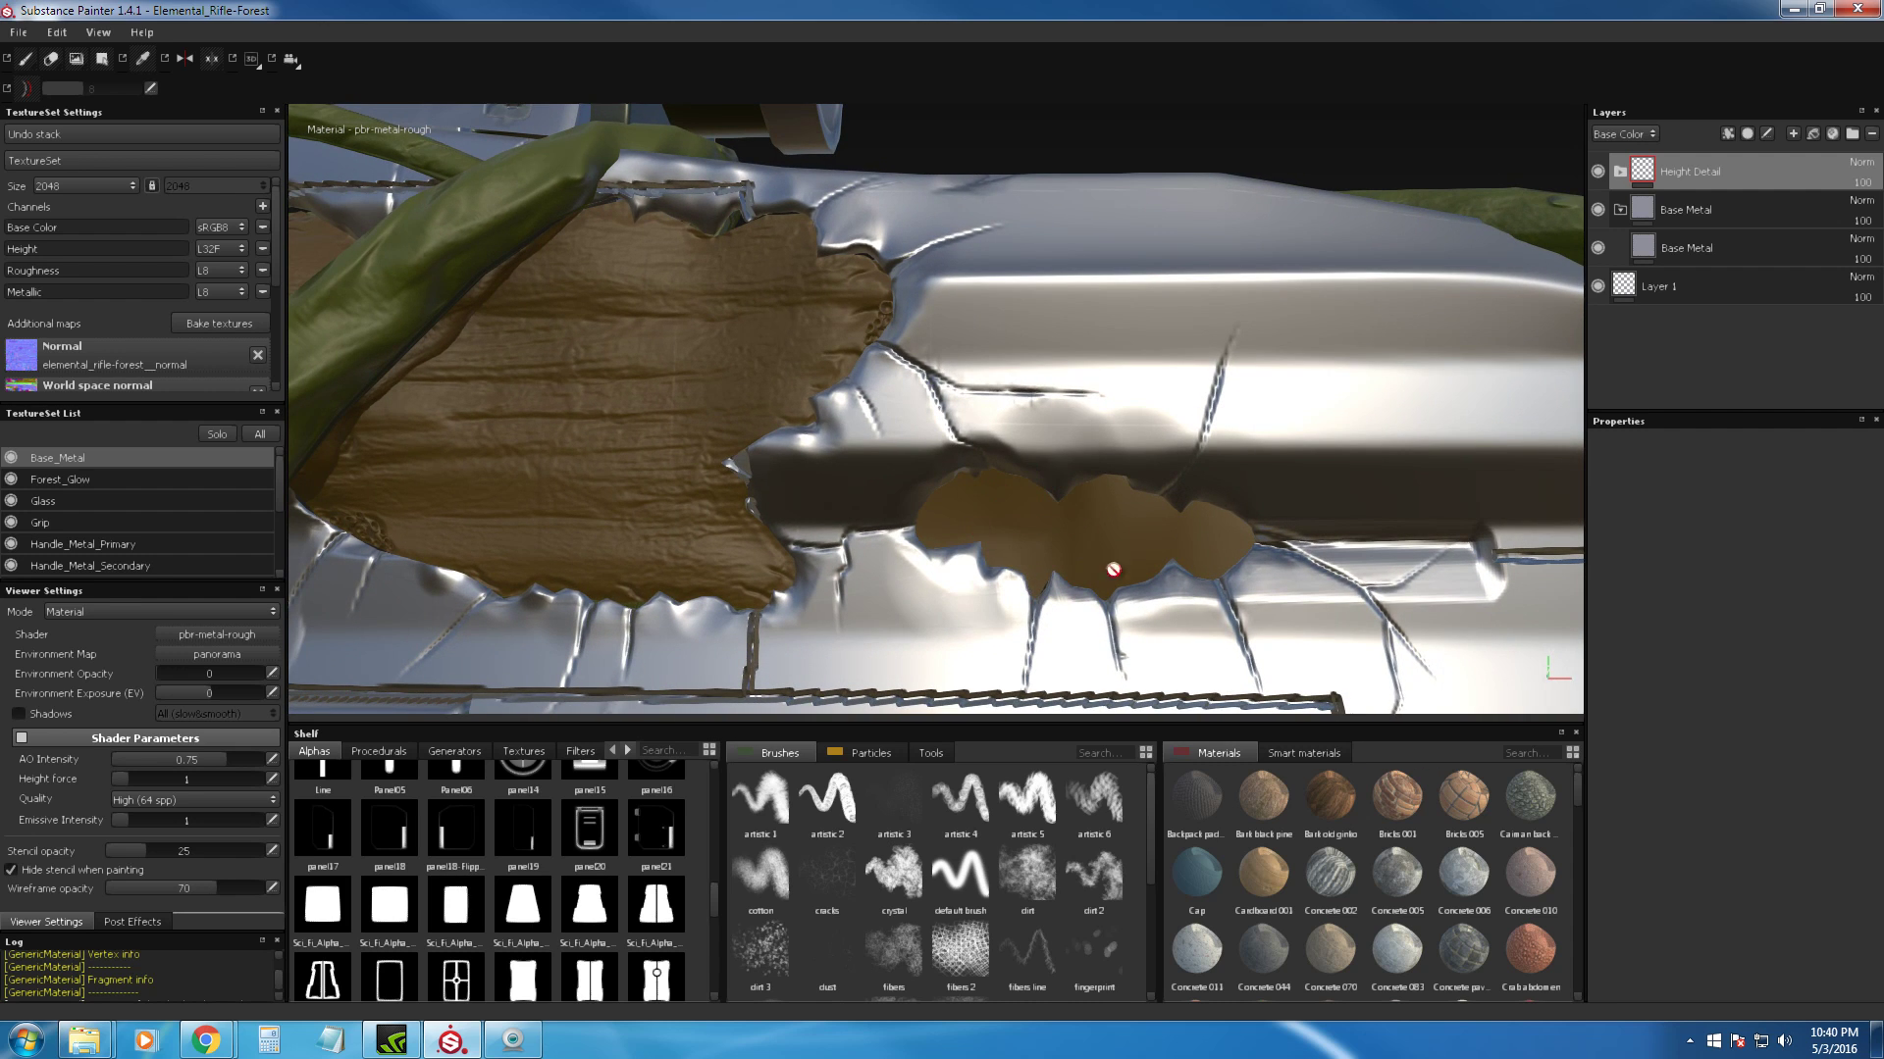
{"action": "left_click_drag", "start_coordinate": [1037, 529], "coordinate": [1109, 544], "text": "alt"}
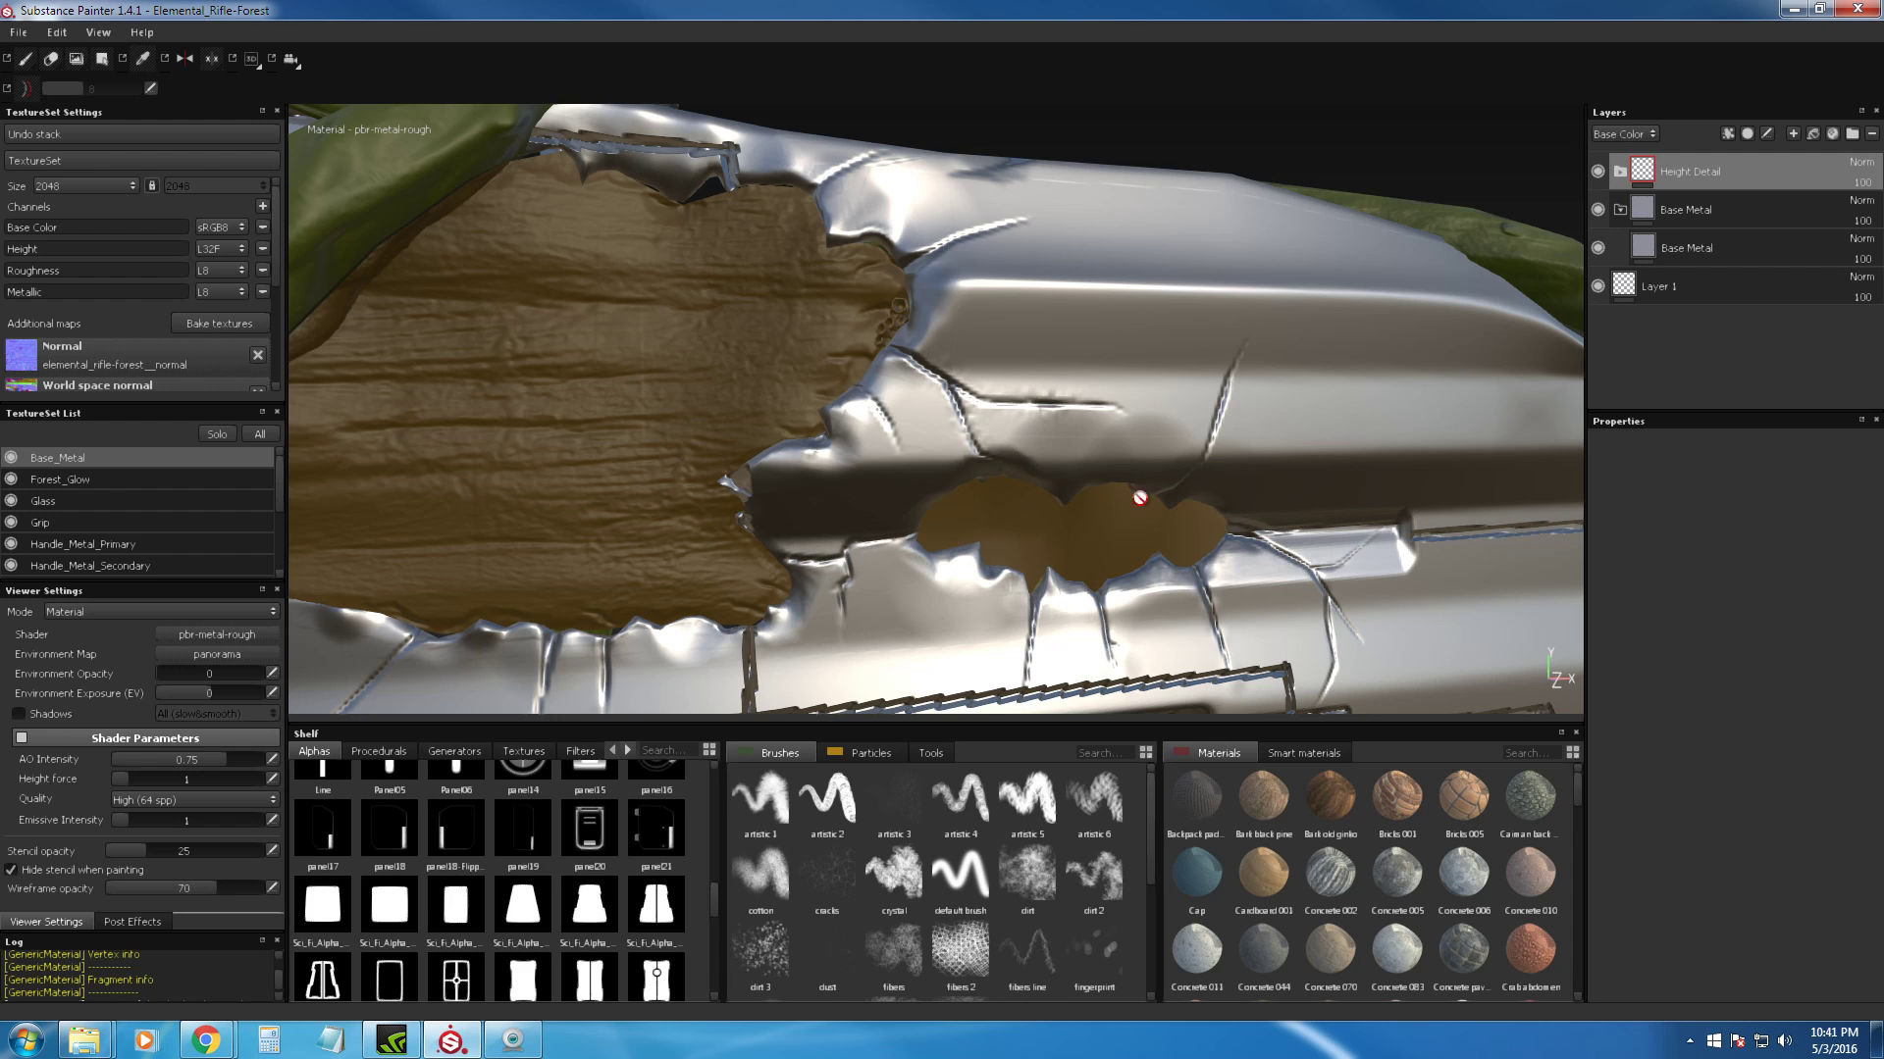
{"action": "right_click_drag", "start_coordinate": [1098, 567], "coordinate": [988, 337], "text": "alt"}
{"action": "left_click_drag", "start_coordinate": [988, 337], "coordinate": [947, 383], "text": "alt"}
{"action": "right_click_drag", "start_coordinate": [1157, 491], "coordinate": [1080, 450], "text": "alt"}
{"action": "left_click_drag", "start_coordinate": [1080, 450], "coordinate": [1480, 201], "text": "alt"}
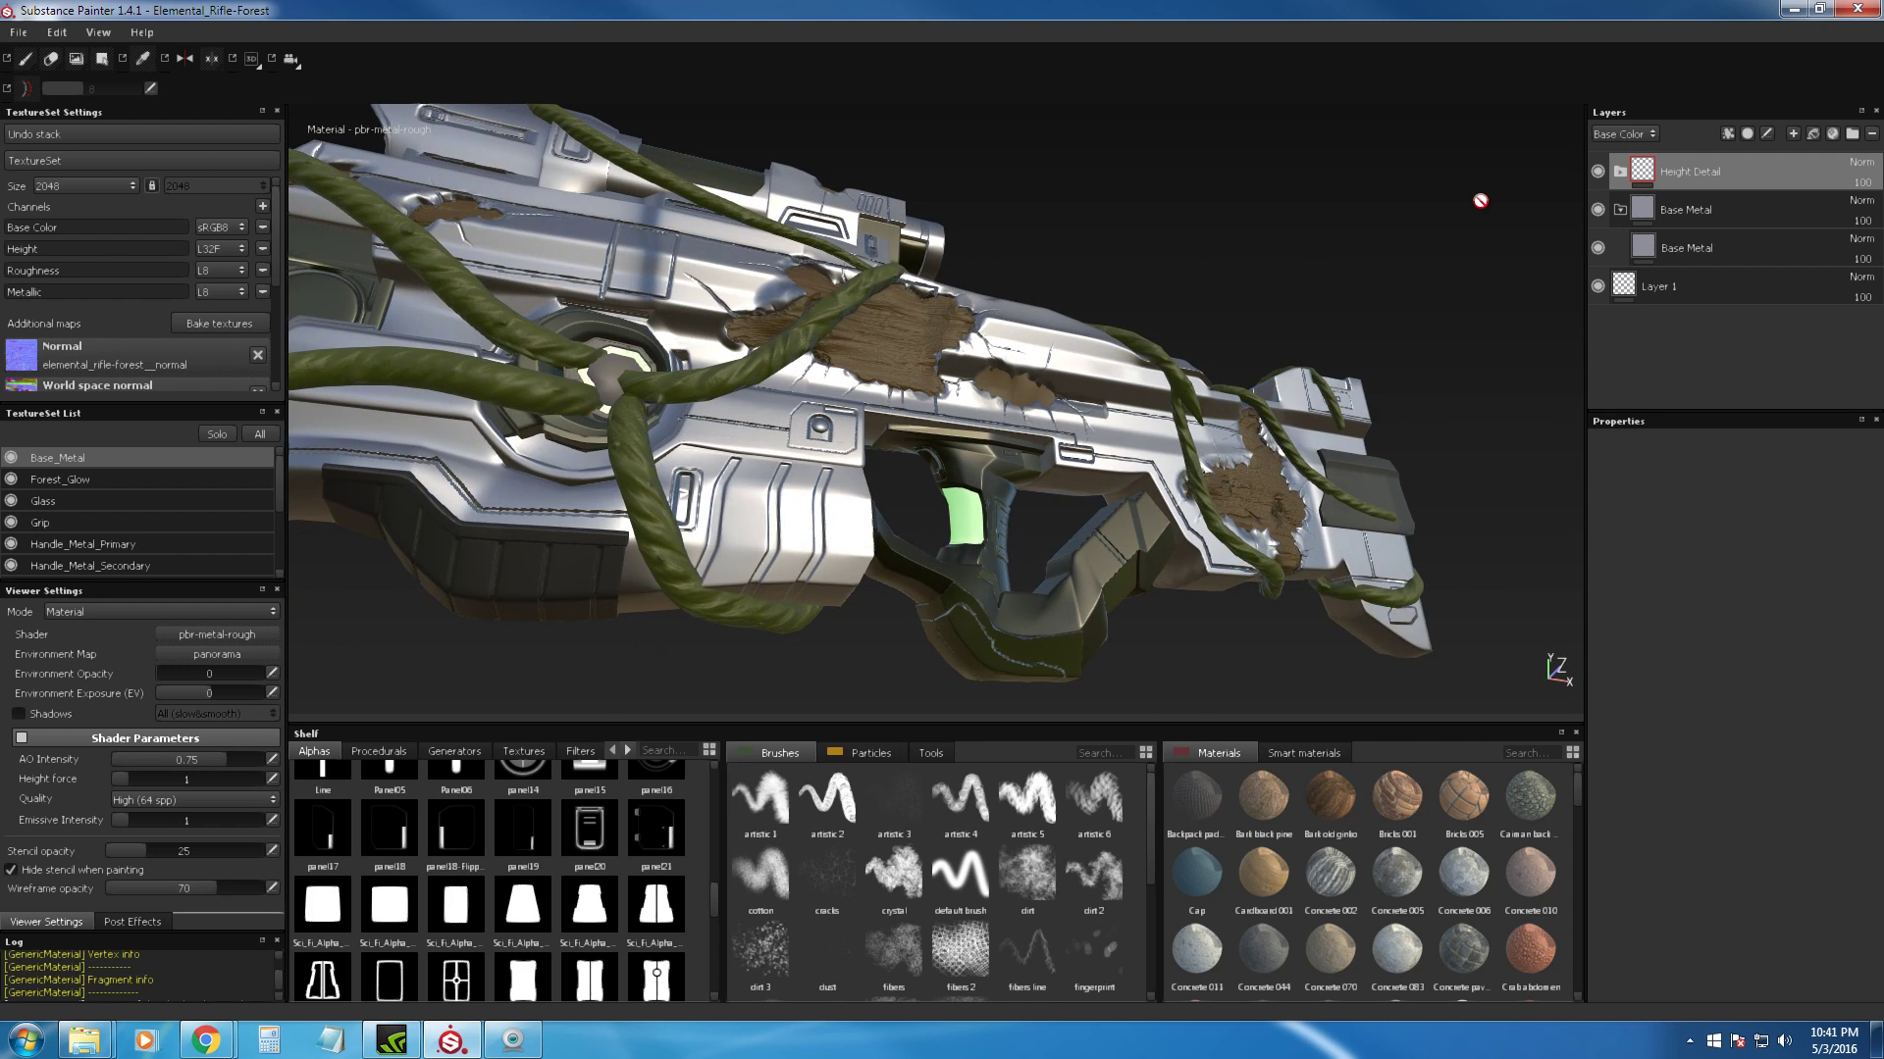
Step: Compare the complete rifle with and without the Height Detail folder, and collapse the Base Metal folder
{"action": "left_click", "coordinate": [1597, 171]}
{"action": "left_click", "coordinate": [1597, 171]}
{"action": "mouse_move", "coordinate": [1240, 200]}
{"action": "left_mouse_down", "text": "alt"}
{"action": "mouse_move", "coordinate": [1164, 286]}
{"action": "mouse_move", "coordinate": [1102, 261]}
{"action": "mouse_move", "coordinate": [1097, 304]}
{"action": "mouse_move", "coordinate": [1044, 275]}
{"action": "mouse_move", "coordinate": [1097, 321]}
{"action": "mouse_move", "coordinate": [1183, 273]}
{"action": "mouse_move", "coordinate": [827, 513]}
{"action": "left_mouse_up", "text": "alt"}
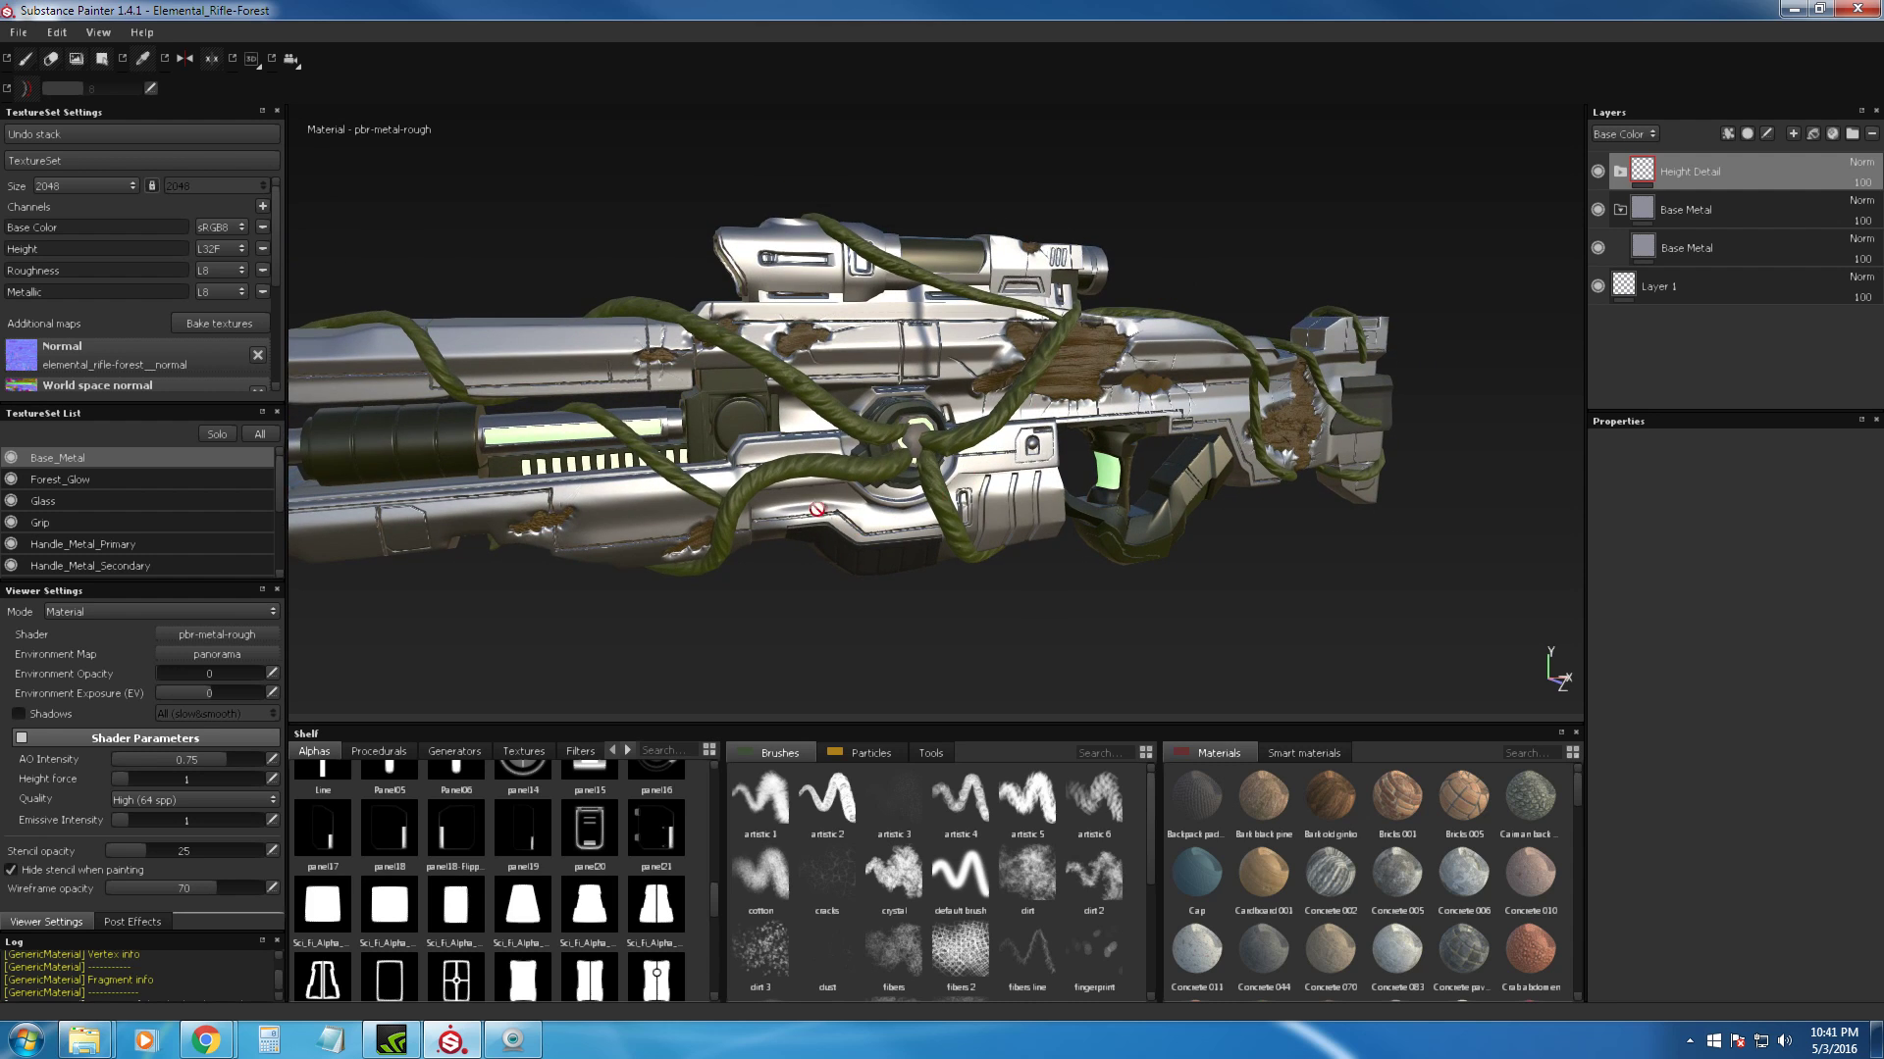
{"action": "left_click_drag", "start_coordinate": [577, 501], "coordinate": [694, 410], "text": "alt"}
{"action": "scroll", "coordinate": [687, 422], "scroll_direction": "down", "scroll_amount": 3}
{"action": "right_click_drag", "start_coordinate": [912, 447], "coordinate": [889, 403], "text": "shift"}
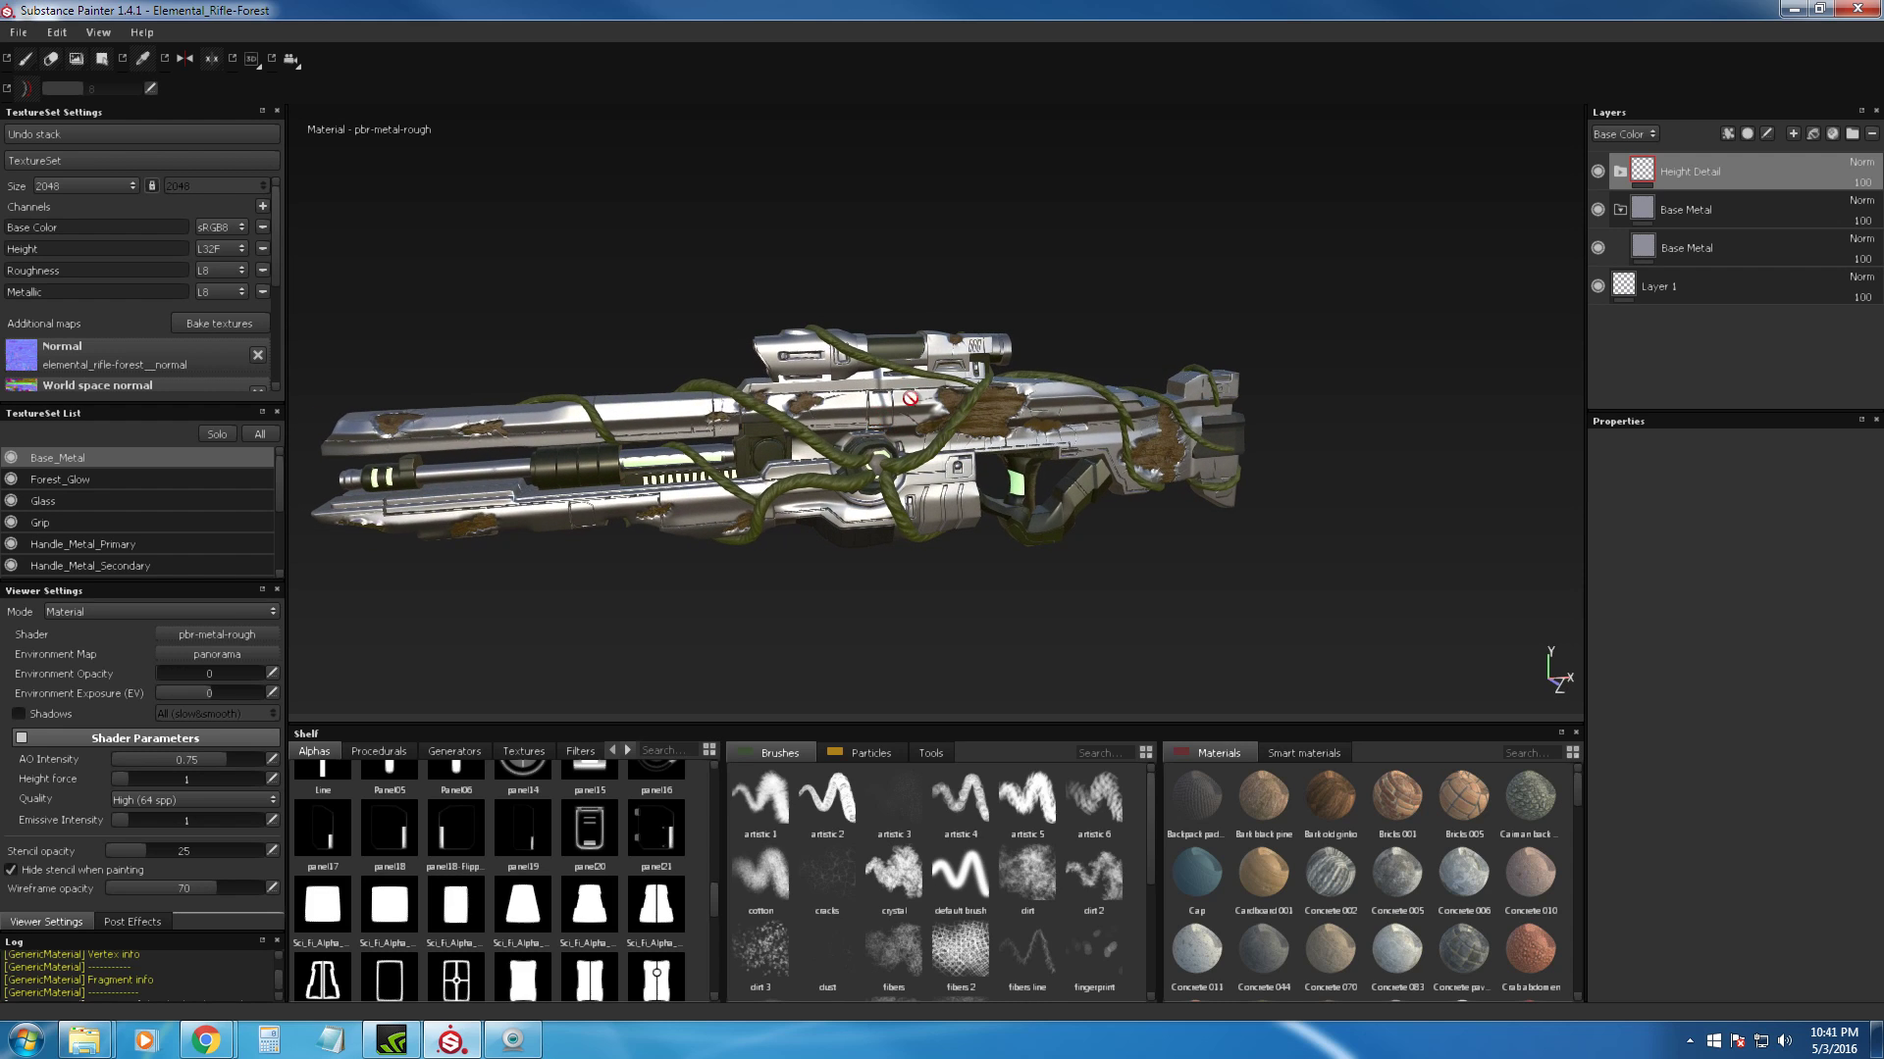
{"action": "left_click", "coordinate": [1620, 209]}
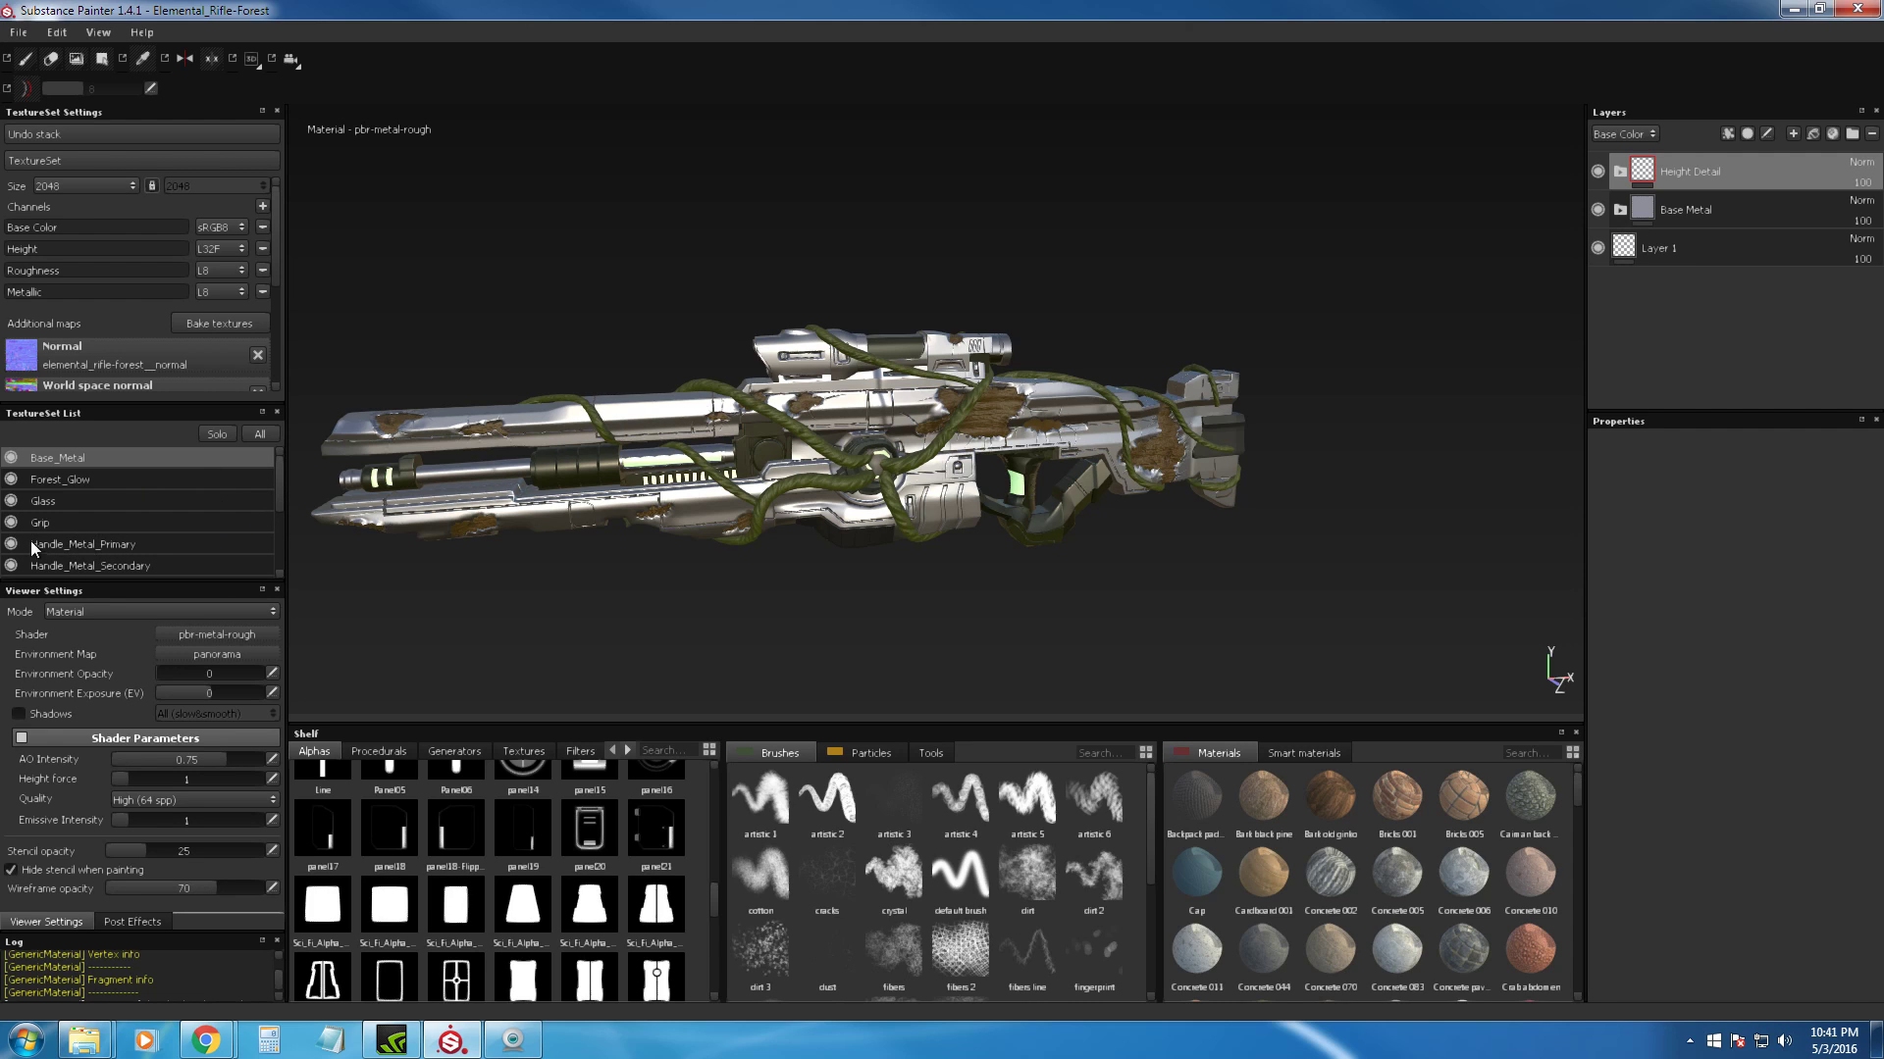
Step: Isolate the Handle_Metal_Primary texture set and examine the handle parts and their layers
{"action": "left_click", "coordinate": [120, 543]}
{"action": "left_click", "coordinate": [226, 433]}
{"action": "scroll", "coordinate": [1064, 549], "scroll_direction": "up", "scroll_amount": 5}
{"action": "middle_click_drag", "start_coordinate": [1152, 686], "coordinate": [1051, 614], "text": "alt"}
{"action": "mouse_move", "coordinate": [1050, 615]}
{"action": "left_mouse_down", "text": "alt"}
{"action": "mouse_move", "coordinate": [1157, 530]}
{"action": "mouse_move", "coordinate": [1246, 385]}
{"action": "mouse_move", "coordinate": [879, 526]}
{"action": "mouse_move", "coordinate": [1093, 467]}
{"action": "mouse_move", "coordinate": [1125, 503]}
{"action": "mouse_move", "coordinate": [1127, 445]}
{"action": "mouse_move", "coordinate": [1192, 490]}
{"action": "left_mouse_up", "text": "alt"}
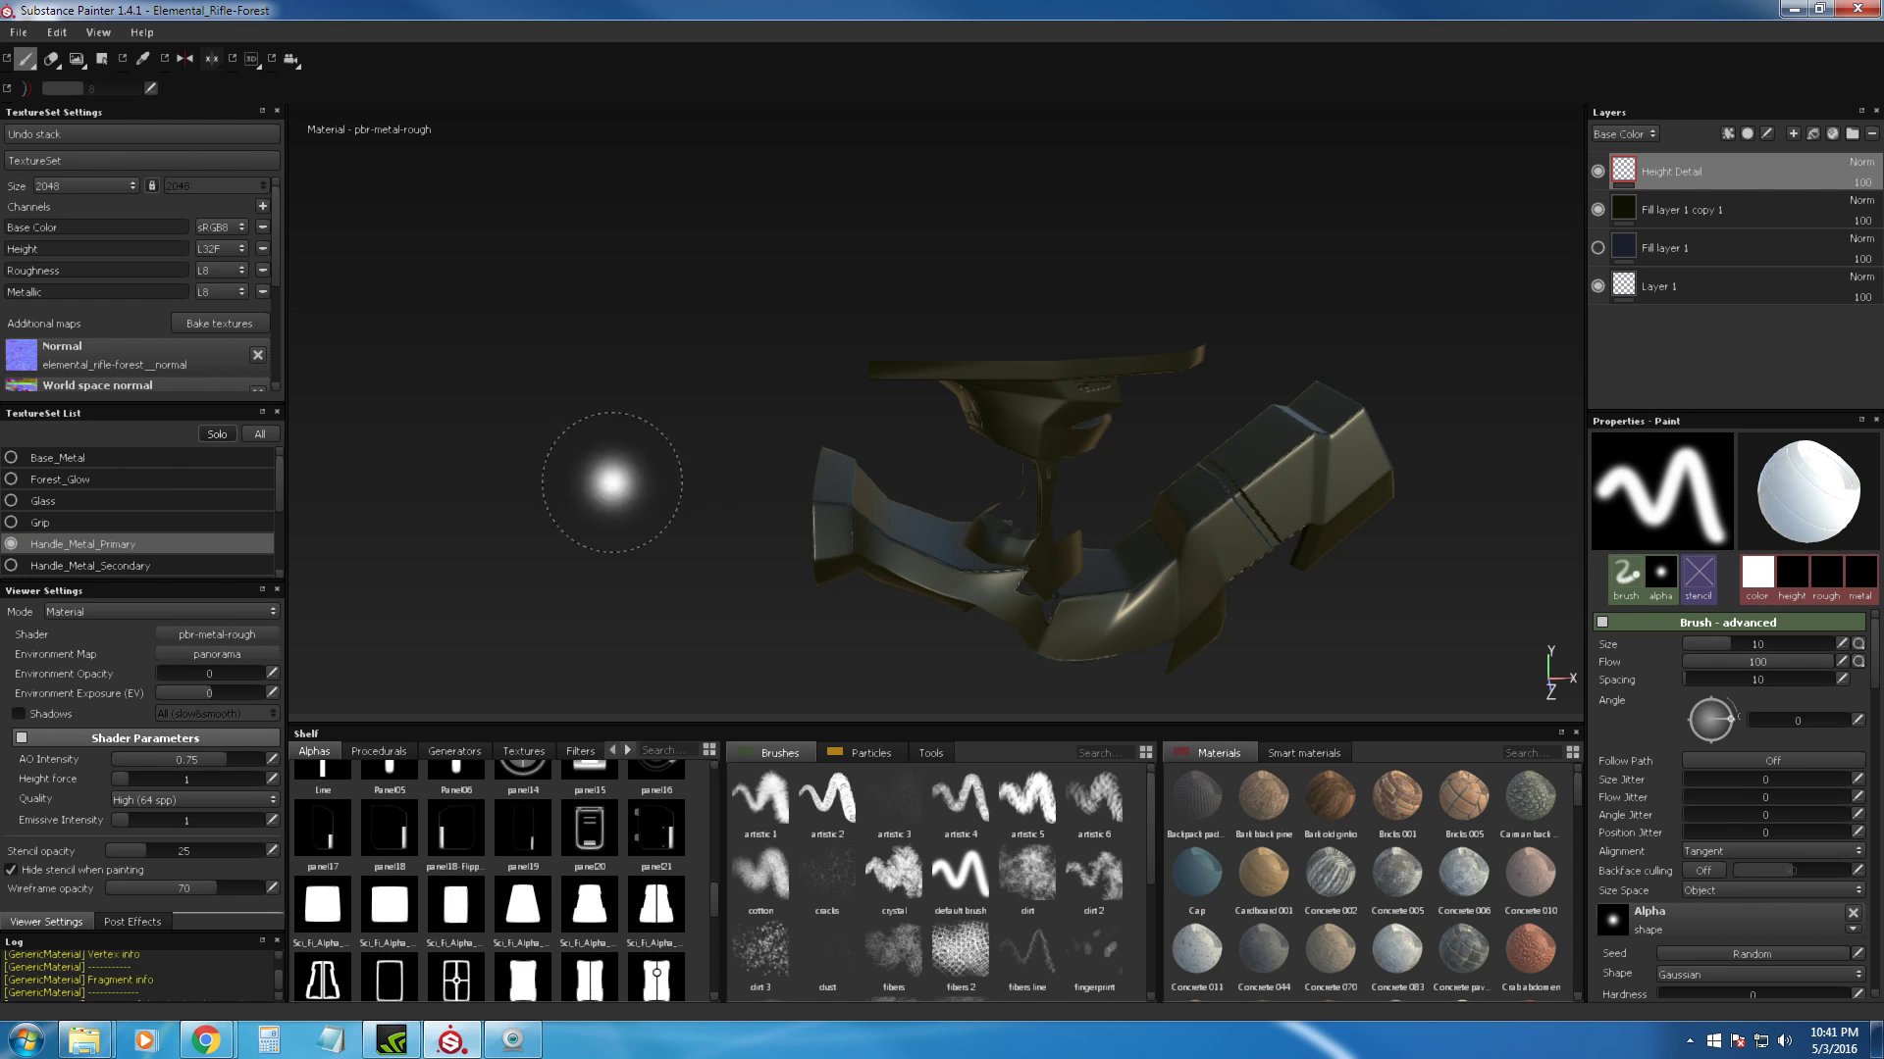
Step: Bring back all texture sets and examine the handle in the context of the whole rifle
{"action": "left_click", "coordinate": [259, 435]}
{"action": "left_click_drag", "start_coordinate": [1005, 479], "coordinate": [1130, 410], "text": "alt"}
{"action": "right_click_drag", "start_coordinate": [1130, 410], "coordinate": [941, 378], "text": "alt"}
{"action": "mouse_move", "coordinate": [942, 378]}
{"action": "left_mouse_down", "text": "alt"}
{"action": "mouse_move", "coordinate": [986, 486]}
{"action": "mouse_move", "coordinate": [1128, 481]}
{"action": "mouse_move", "coordinate": [1030, 378]}
{"action": "mouse_move", "coordinate": [1006, 380]}
{"action": "left_mouse_up", "text": "alt"}
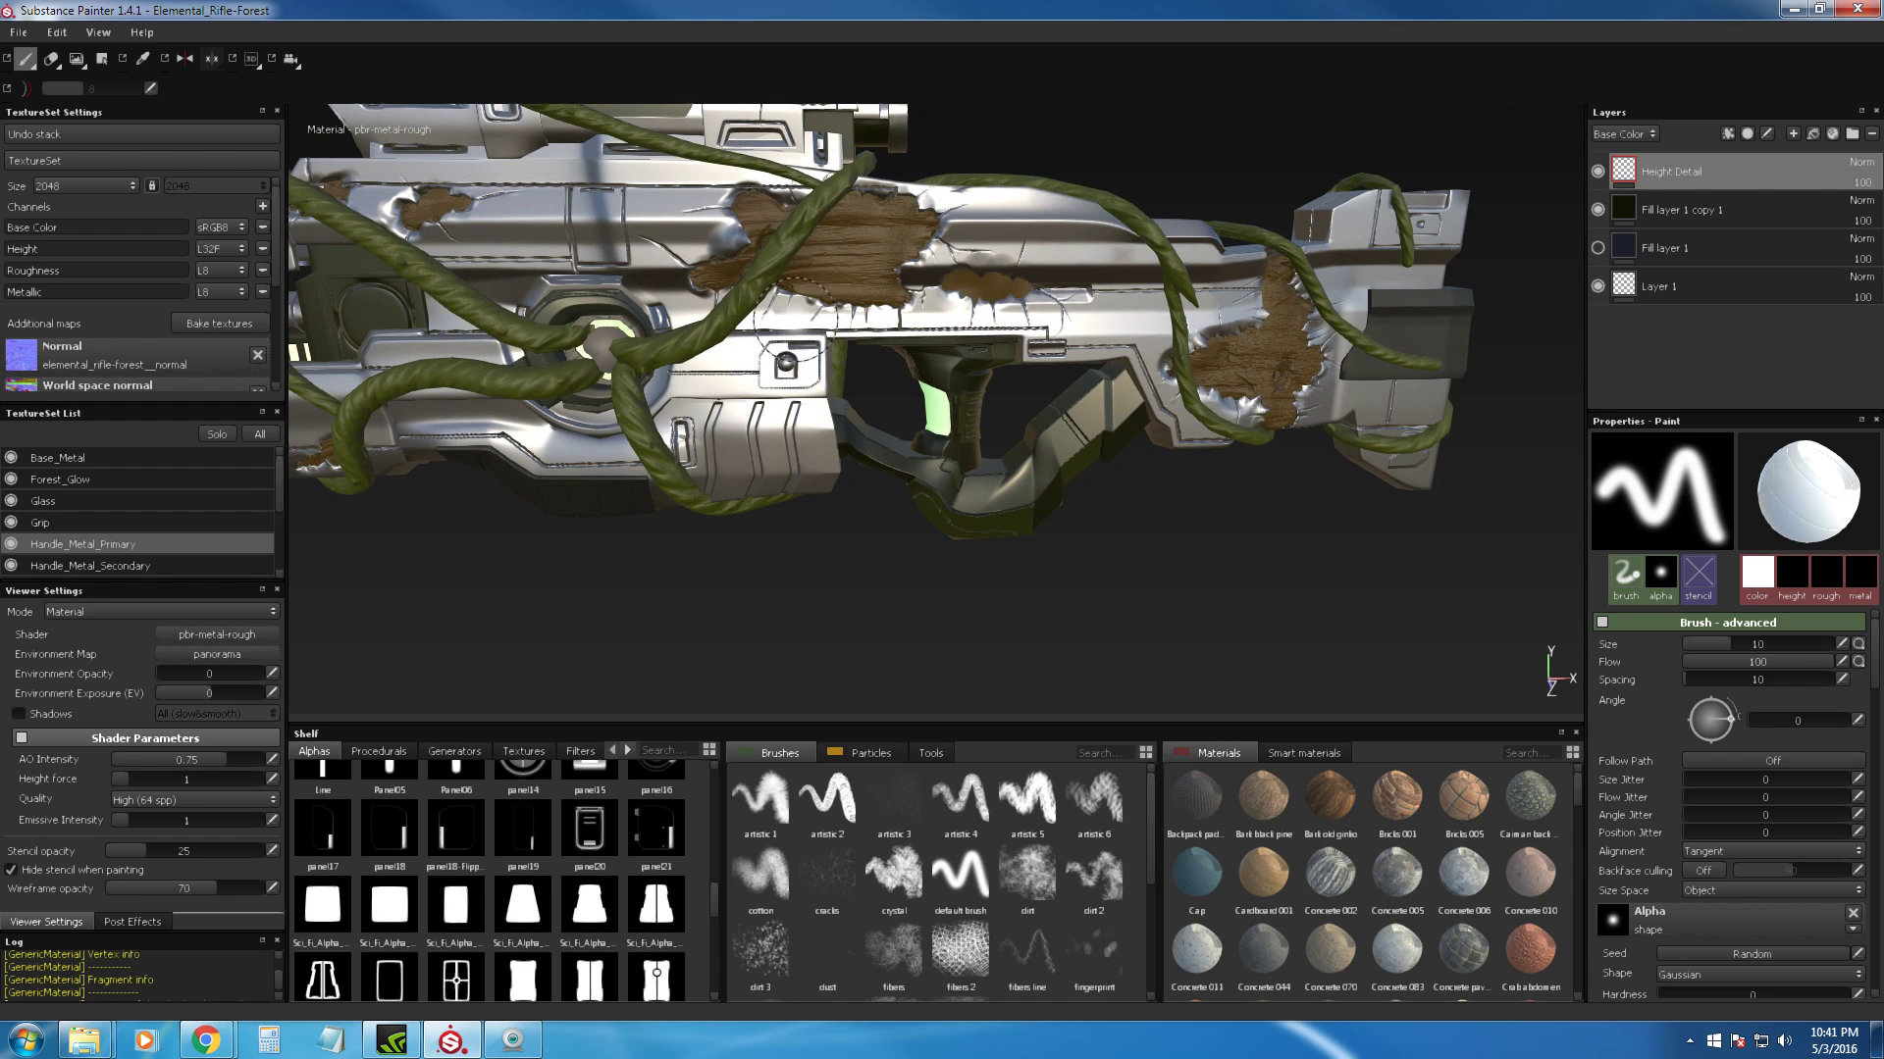
{"action": "right_click_drag", "start_coordinate": [792, 368], "coordinate": [721, 245], "text": "alt"}
{"action": "middle_click_drag", "start_coordinate": [721, 245], "coordinate": [912, 314], "text": "alt"}
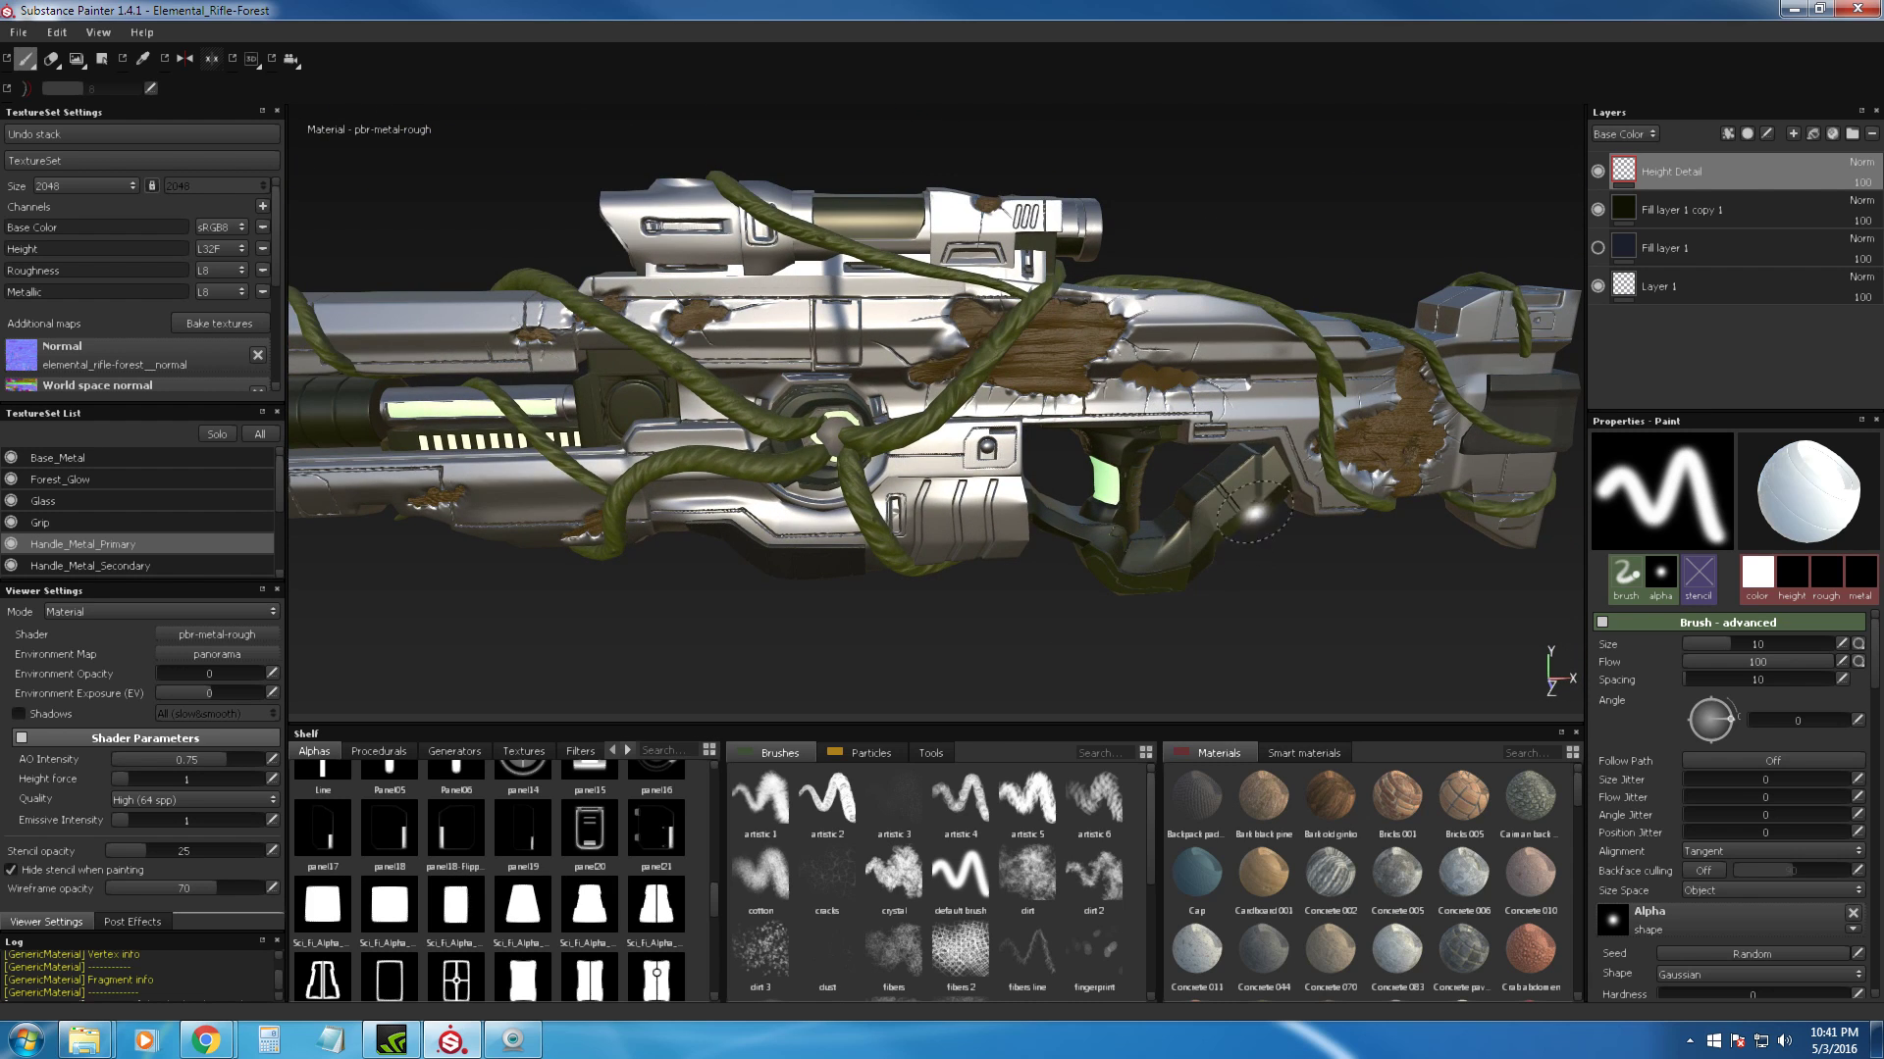
{"action": "right_click_drag", "start_coordinate": [1097, 480], "coordinate": [1012, 371], "text": "alt"}
{"action": "left_click_drag", "start_coordinate": [1020, 370], "coordinate": [1060, 380], "text": "alt"}
{"action": "middle_click_drag", "start_coordinate": [1060, 379], "coordinate": [1083, 290], "text": "alt"}
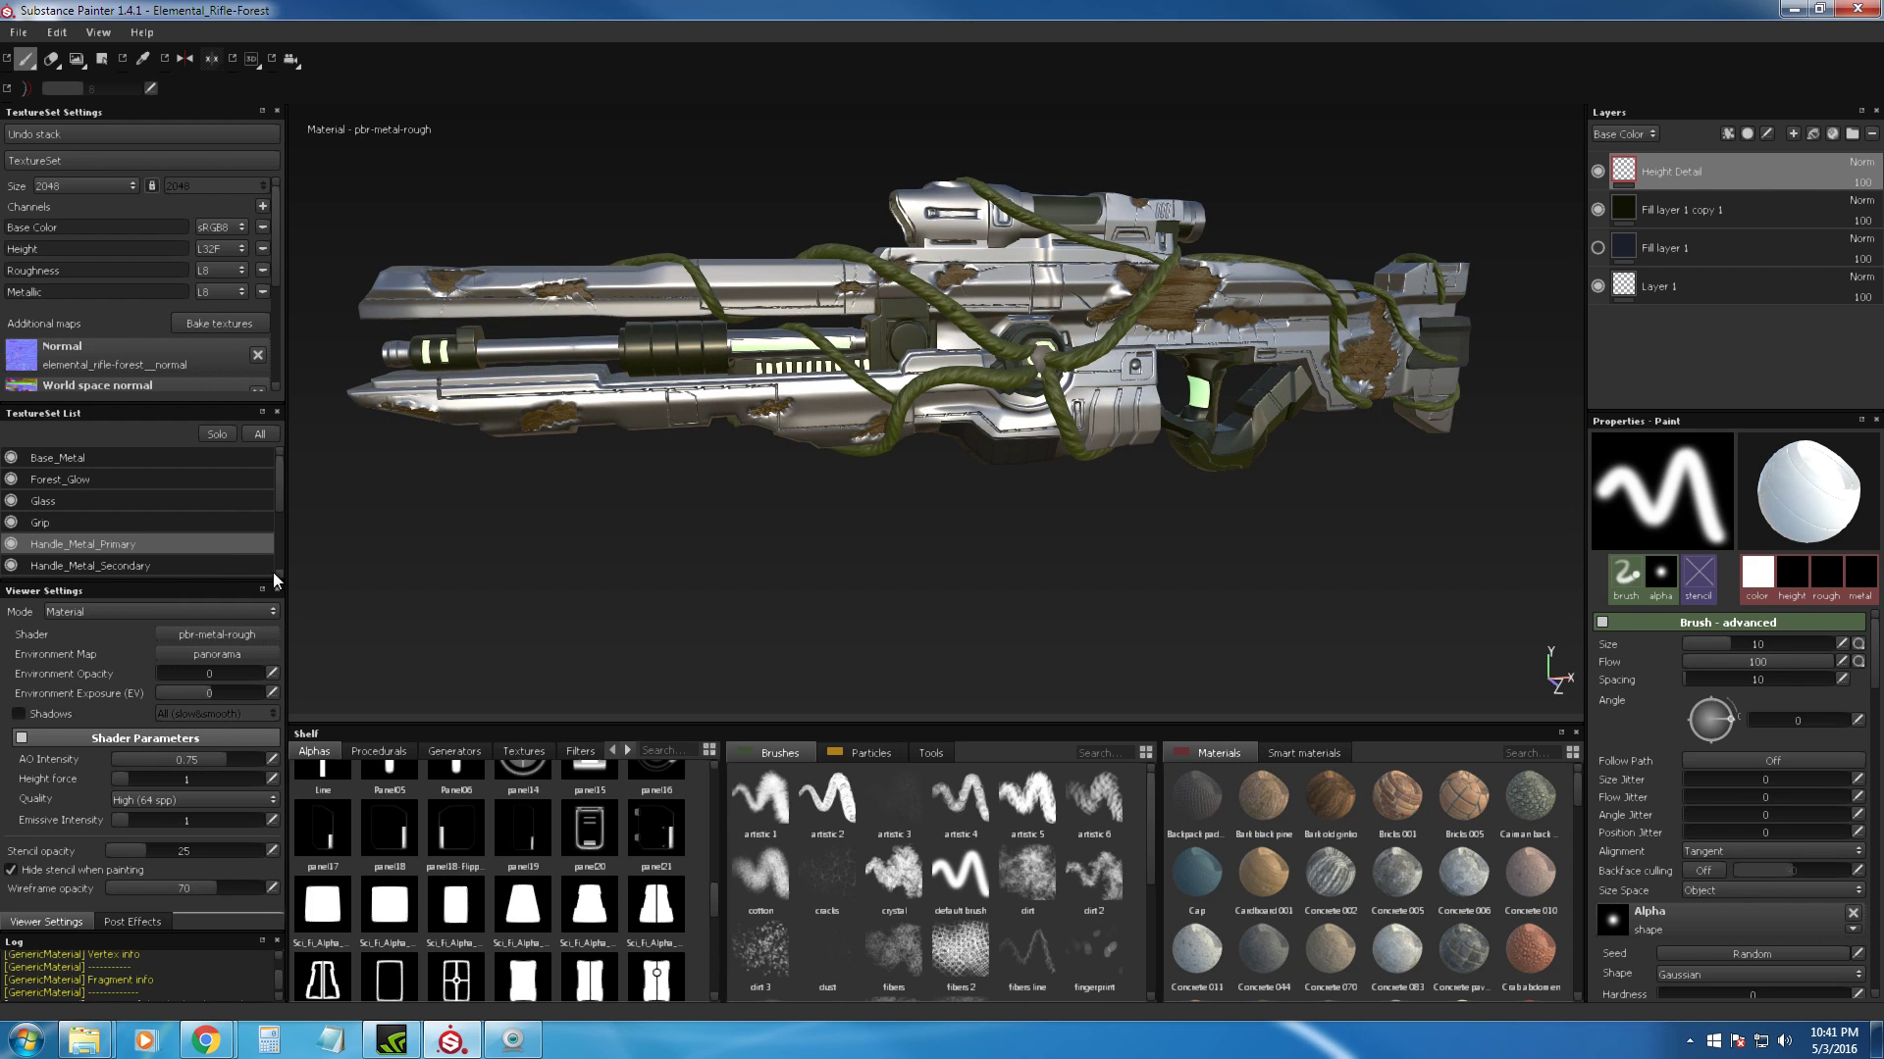
Step: Select the Painted_Metal texture set, isolate it and inspect its parts from an angled view
{"action": "scroll", "coordinate": [277, 576], "scroll_direction": "down", "scroll_amount": 1}
{"action": "left_click", "coordinate": [97, 545]}
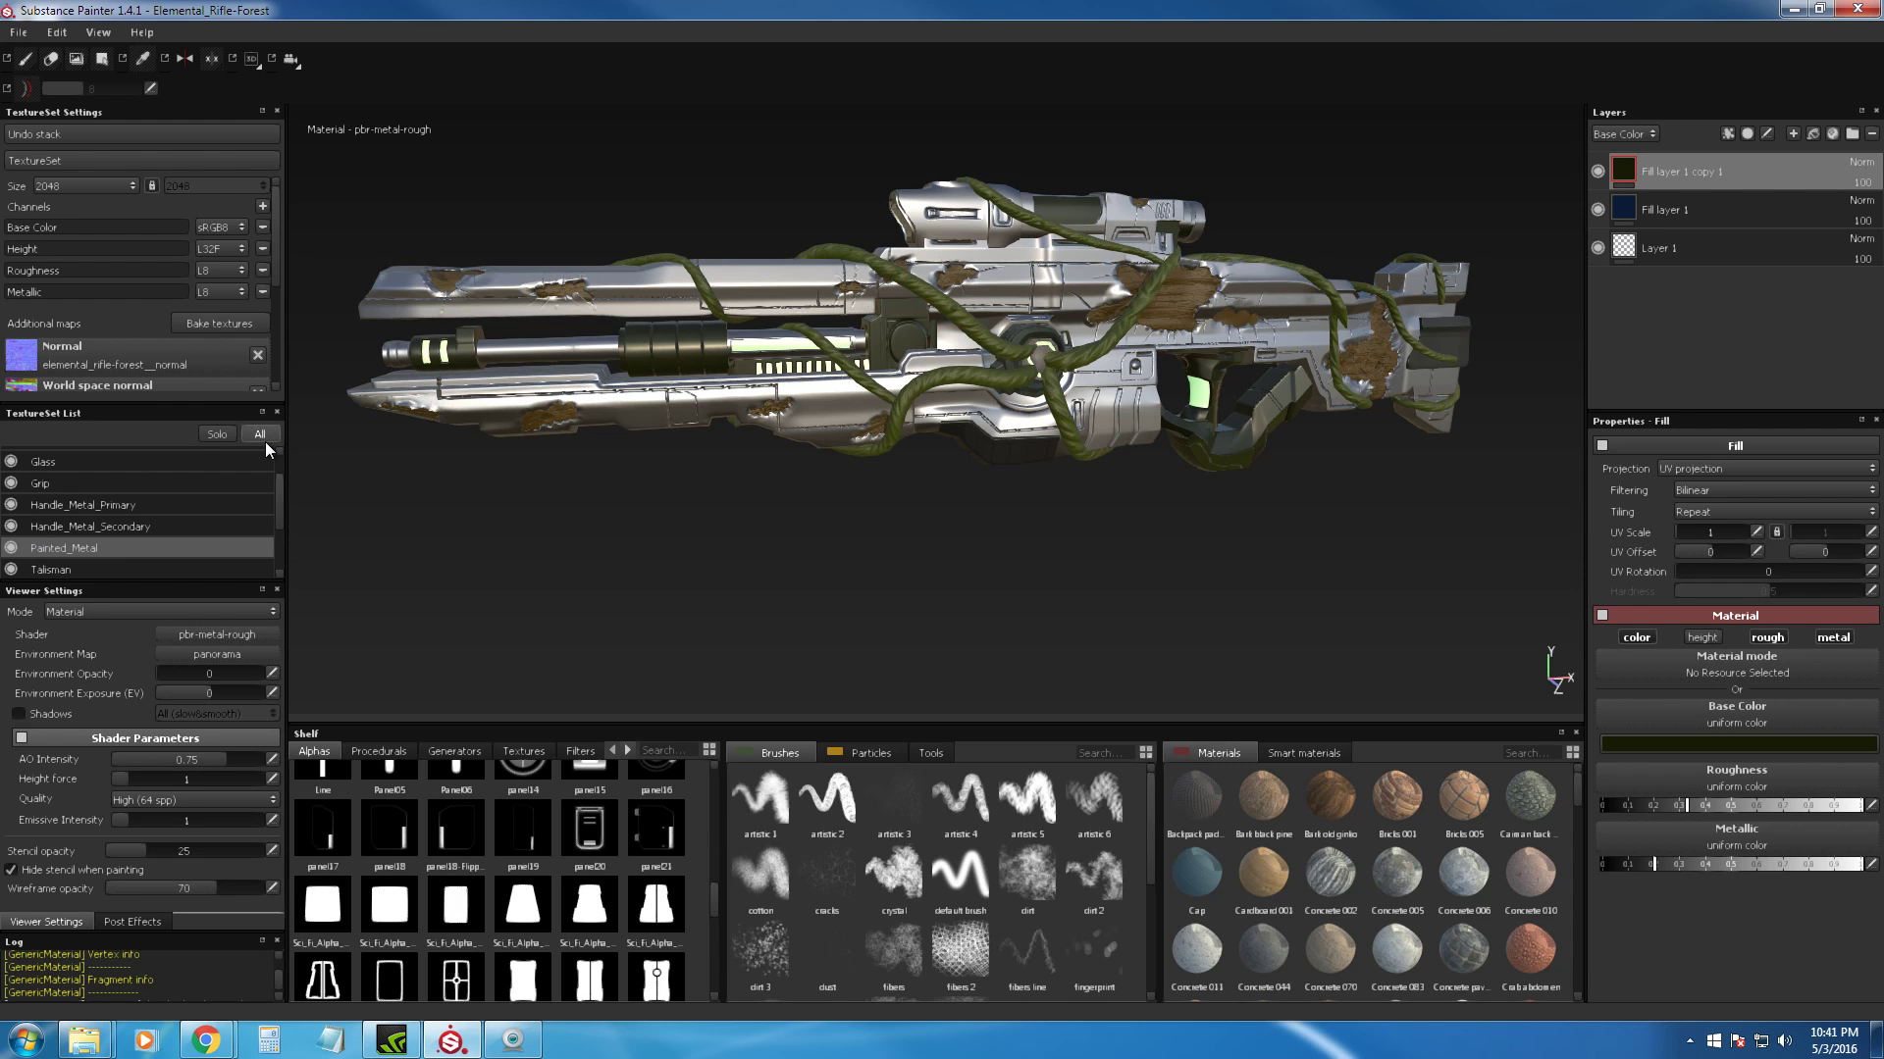
{"action": "left_click", "coordinate": [217, 433]}
{"action": "left_click_drag", "start_coordinate": [769, 481], "coordinate": [854, 408], "text": "alt"}
{"action": "middle_click_drag", "start_coordinate": [853, 408], "coordinate": [1038, 457], "text": "alt"}
{"action": "right_click_drag", "start_coordinate": [1038, 457], "coordinate": [1005, 241], "text": "alt"}
{"action": "left_click_drag", "start_coordinate": [1005, 241], "coordinate": [1072, 245], "text": "alt"}
{"action": "right_click_drag", "start_coordinate": [1050, 324], "coordinate": [1020, 385], "text": "alt"}
{"action": "mouse_move", "coordinate": [1020, 385]}
{"action": "left_mouse_down", "text": "alt"}
{"action": "mouse_move", "coordinate": [1102, 437]}
{"action": "mouse_move", "coordinate": [1305, 413]}
{"action": "mouse_move", "coordinate": [1340, 384]}
{"action": "left_mouse_up", "text": "alt"}
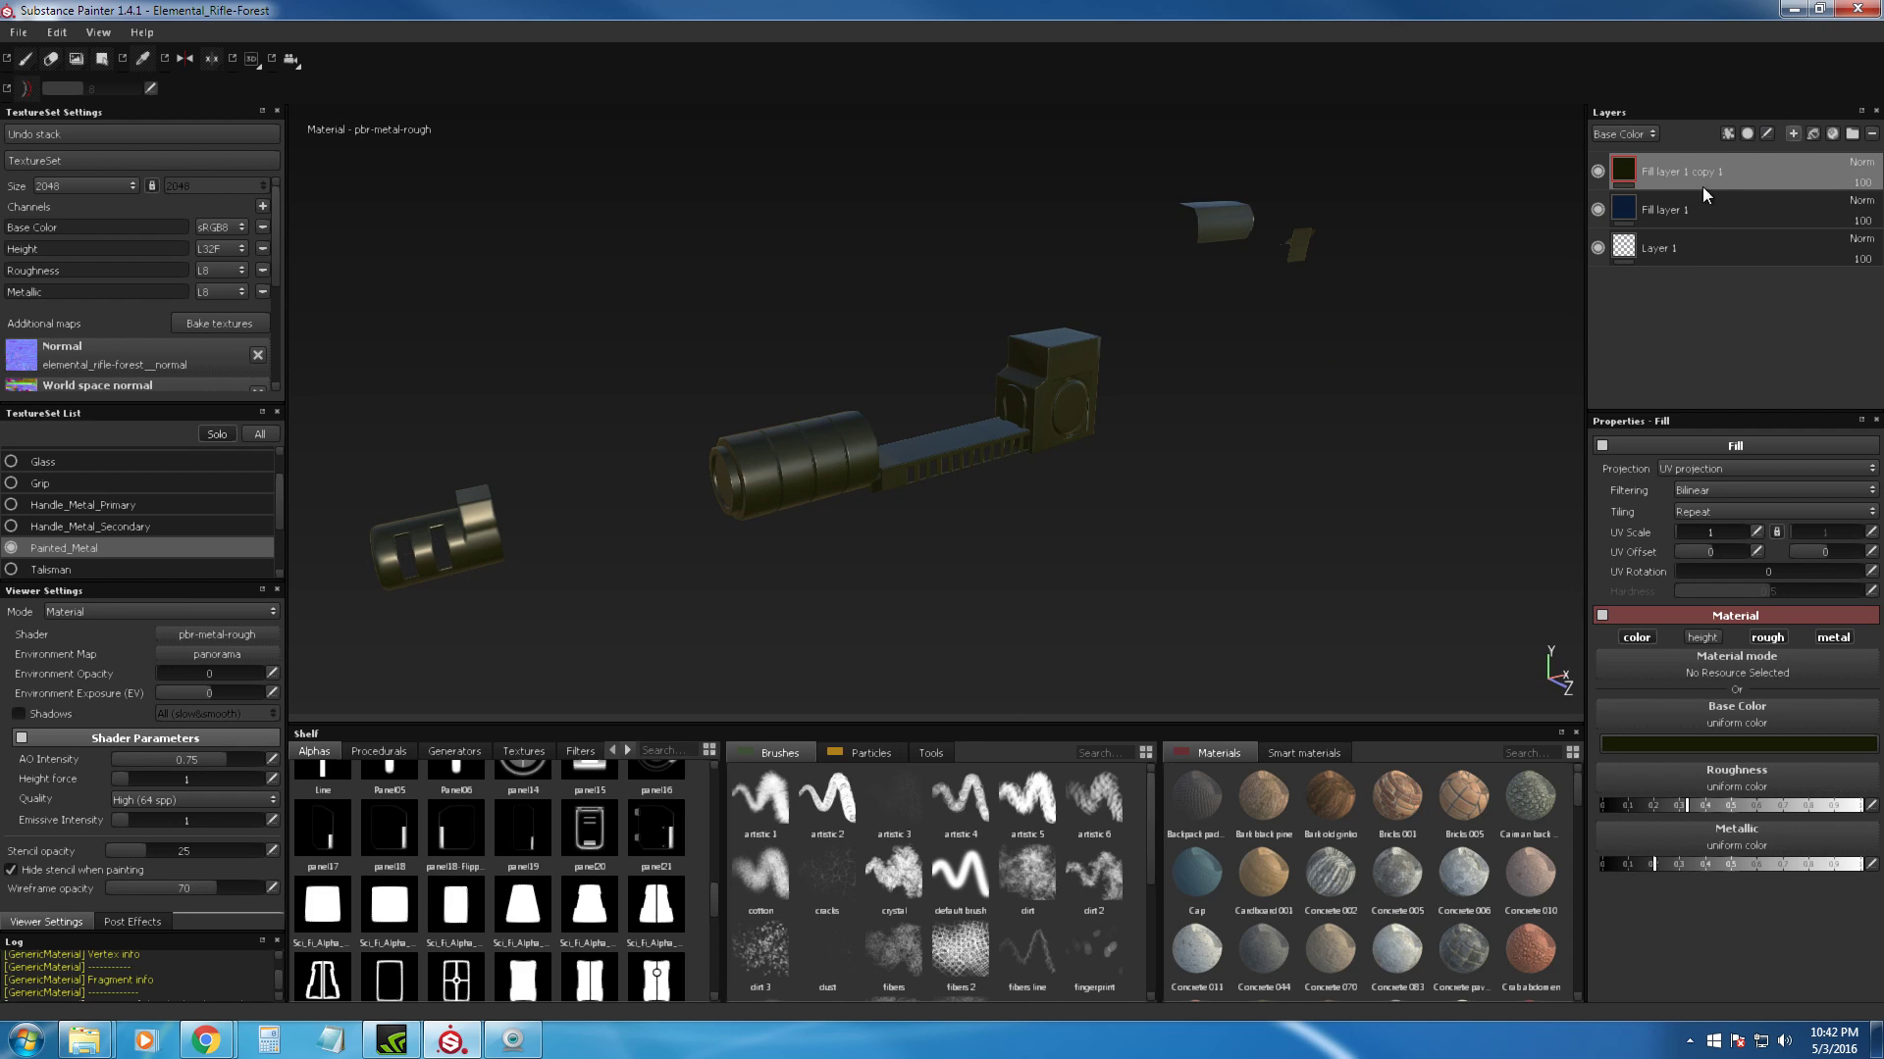
Step: Add a new paint layer at the top of the Painted_Metal layer stack and name it Height Detail
{"action": "left_click", "coordinate": [1792, 134]}
{"action": "double_click", "coordinate": [1661, 174]}
{"action": "type", "text": "Height Det"}
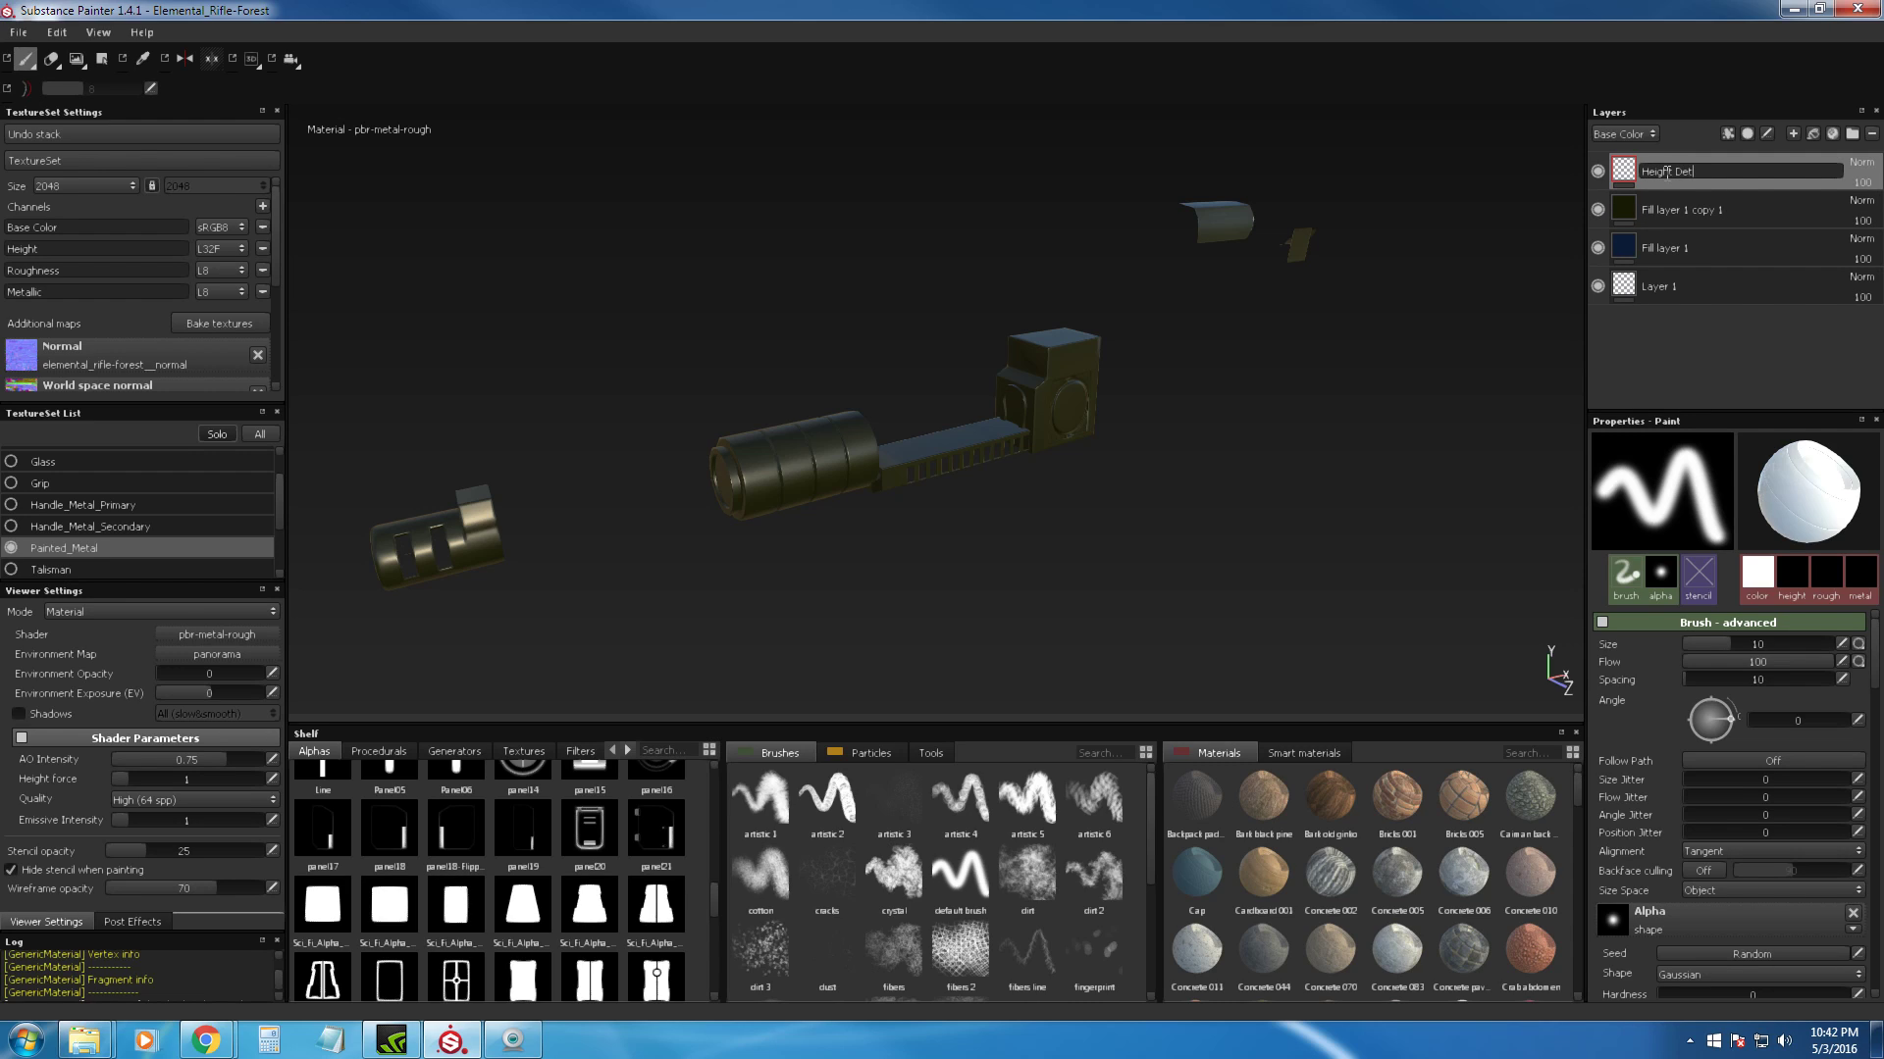
{"action": "key", "text": "Return"}
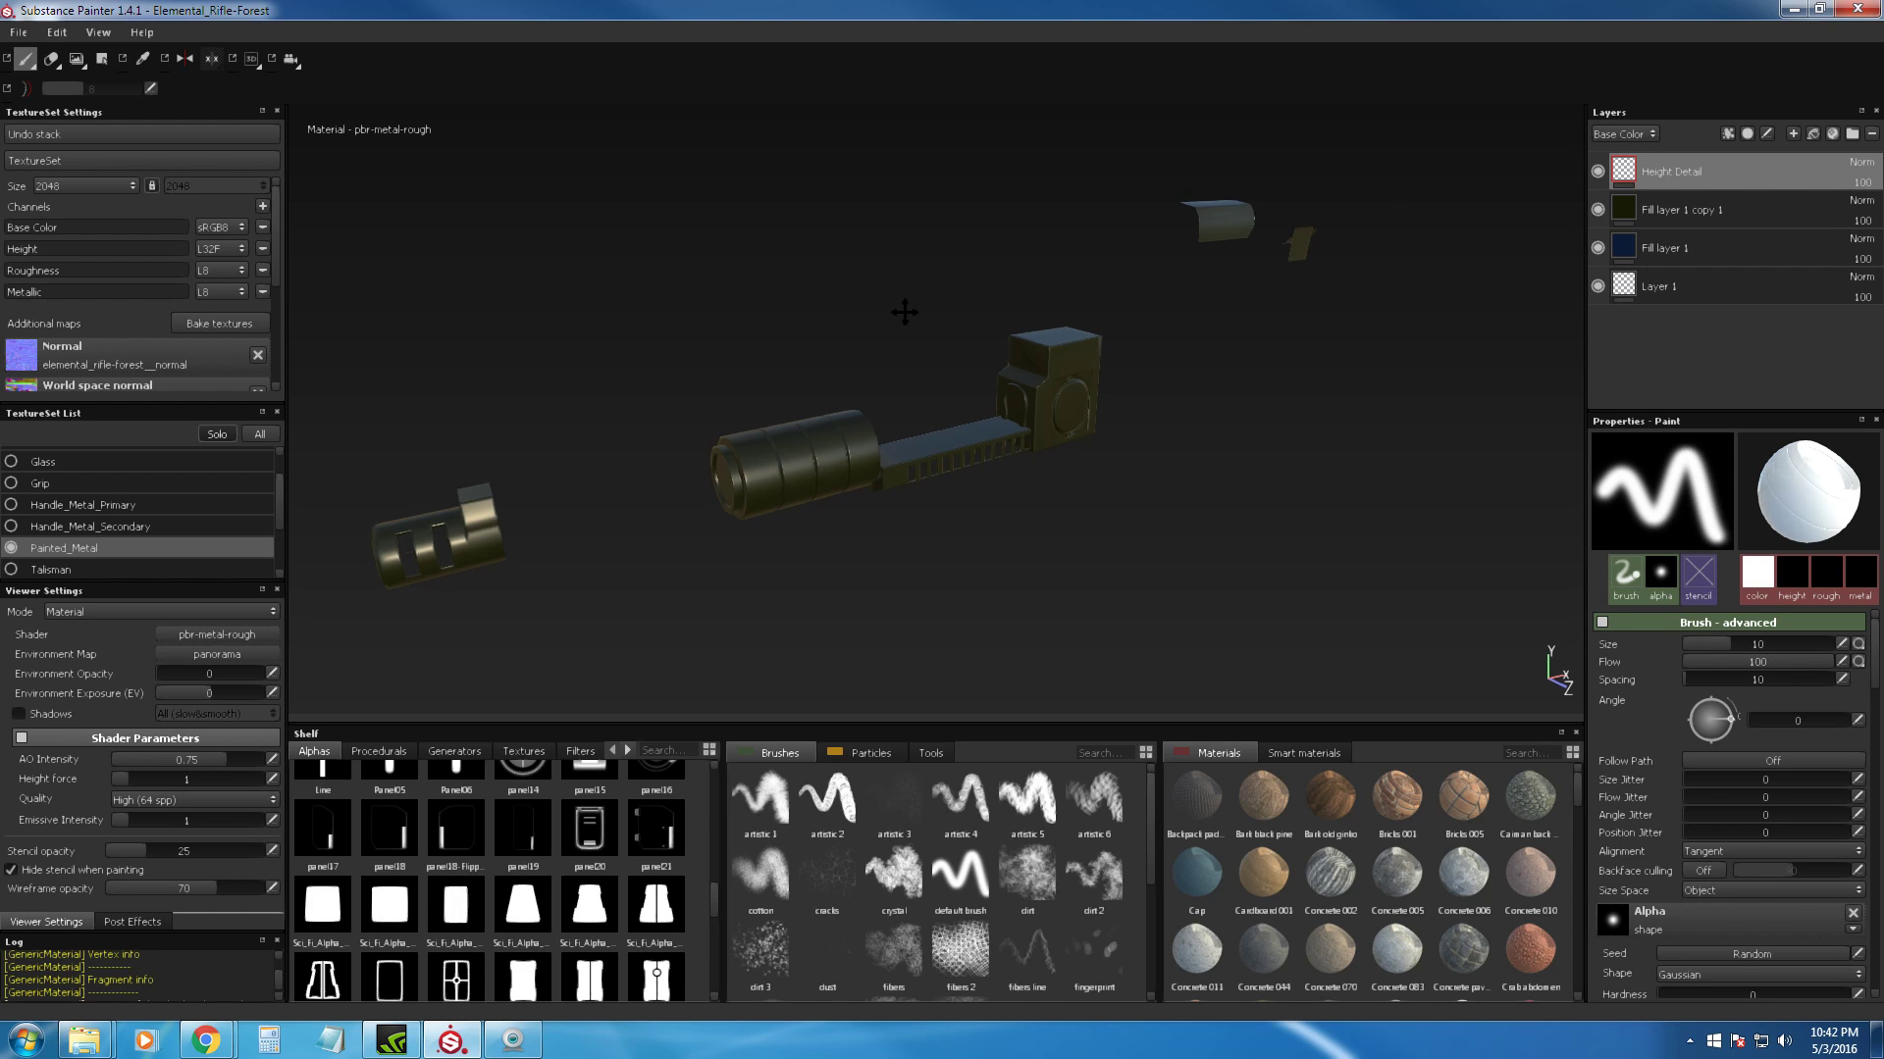
{"action": "middle_click_drag", "start_coordinate": [897, 316], "coordinate": [1123, 238], "text": "alt"}
{"action": "right_click_drag", "start_coordinate": [1123, 239], "coordinate": [933, 274], "text": "alt"}
{"action": "left_click_drag", "start_coordinate": [921, 308], "coordinate": [843, 307], "text": "alt"}
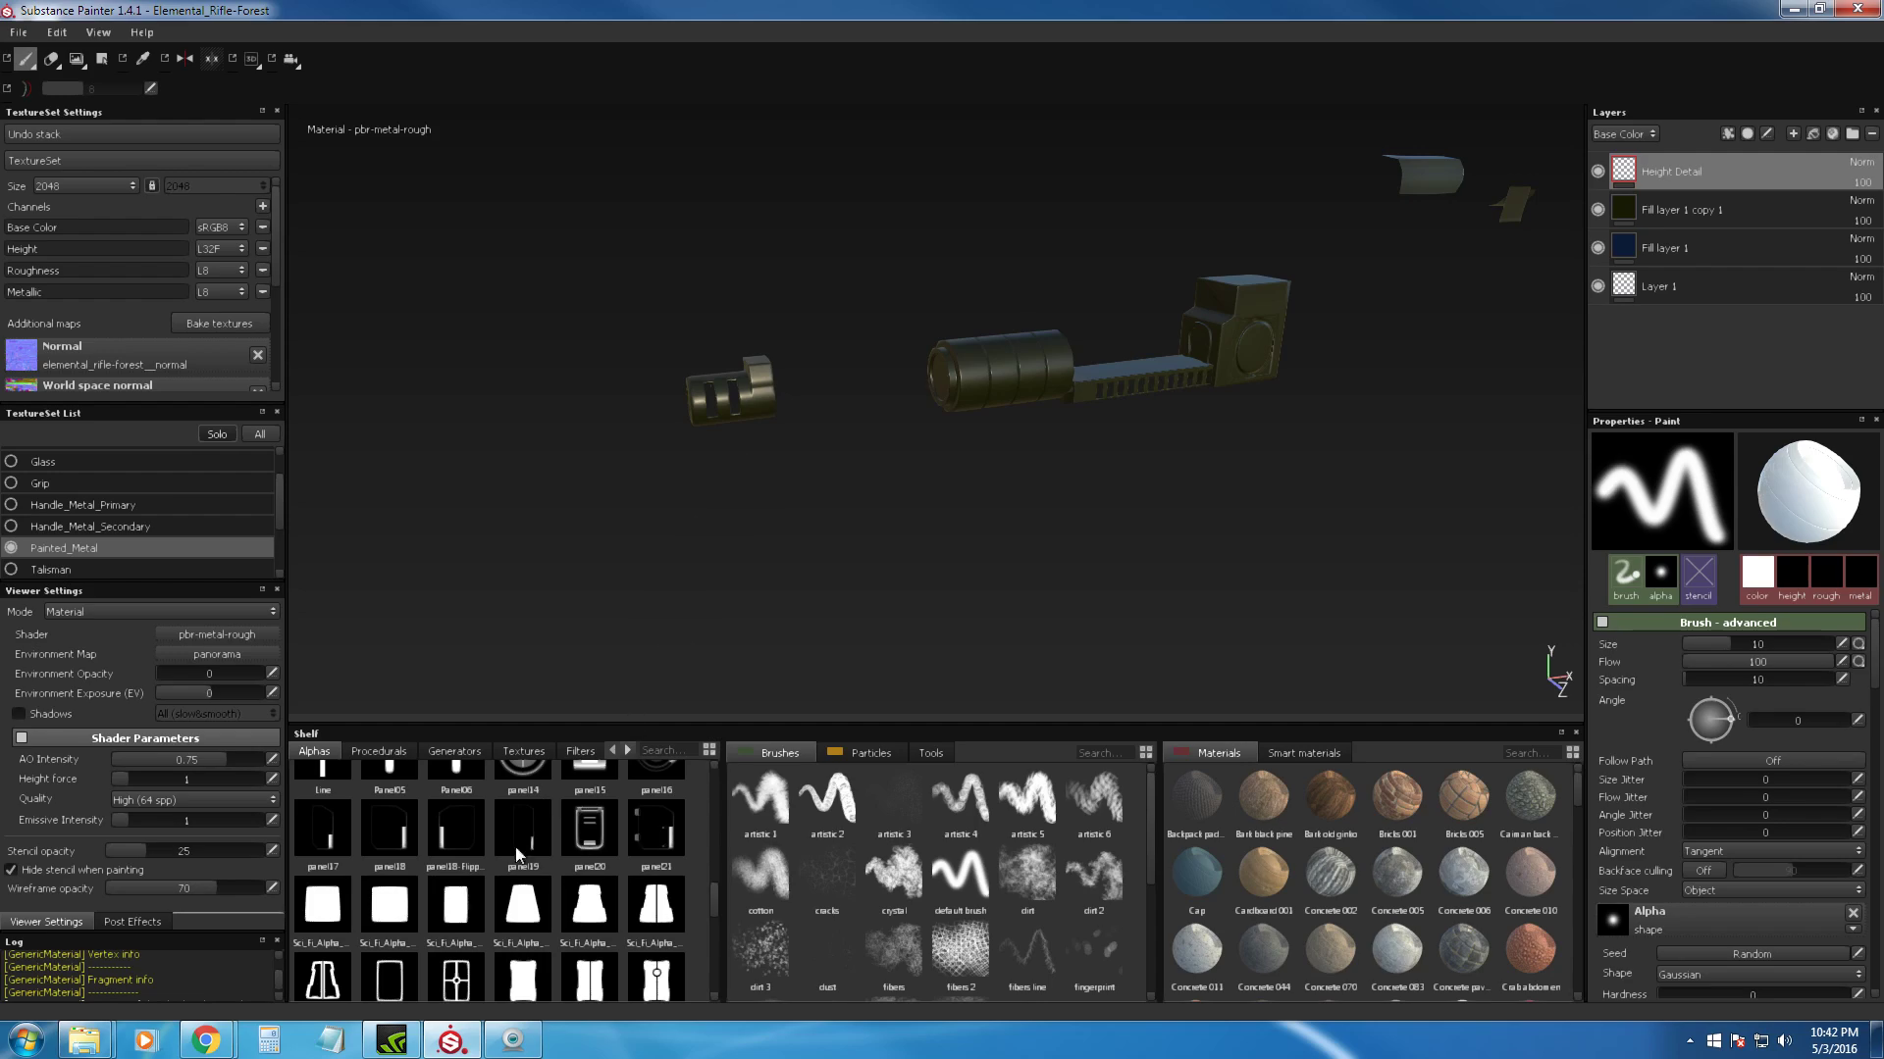
Step: Switch to the Desktop folder window, bring up the reference image Gun_Texture_Design.jpg in Windows Photo Viewer and maximize it
{"action": "left_click", "coordinate": [76, 1050]}
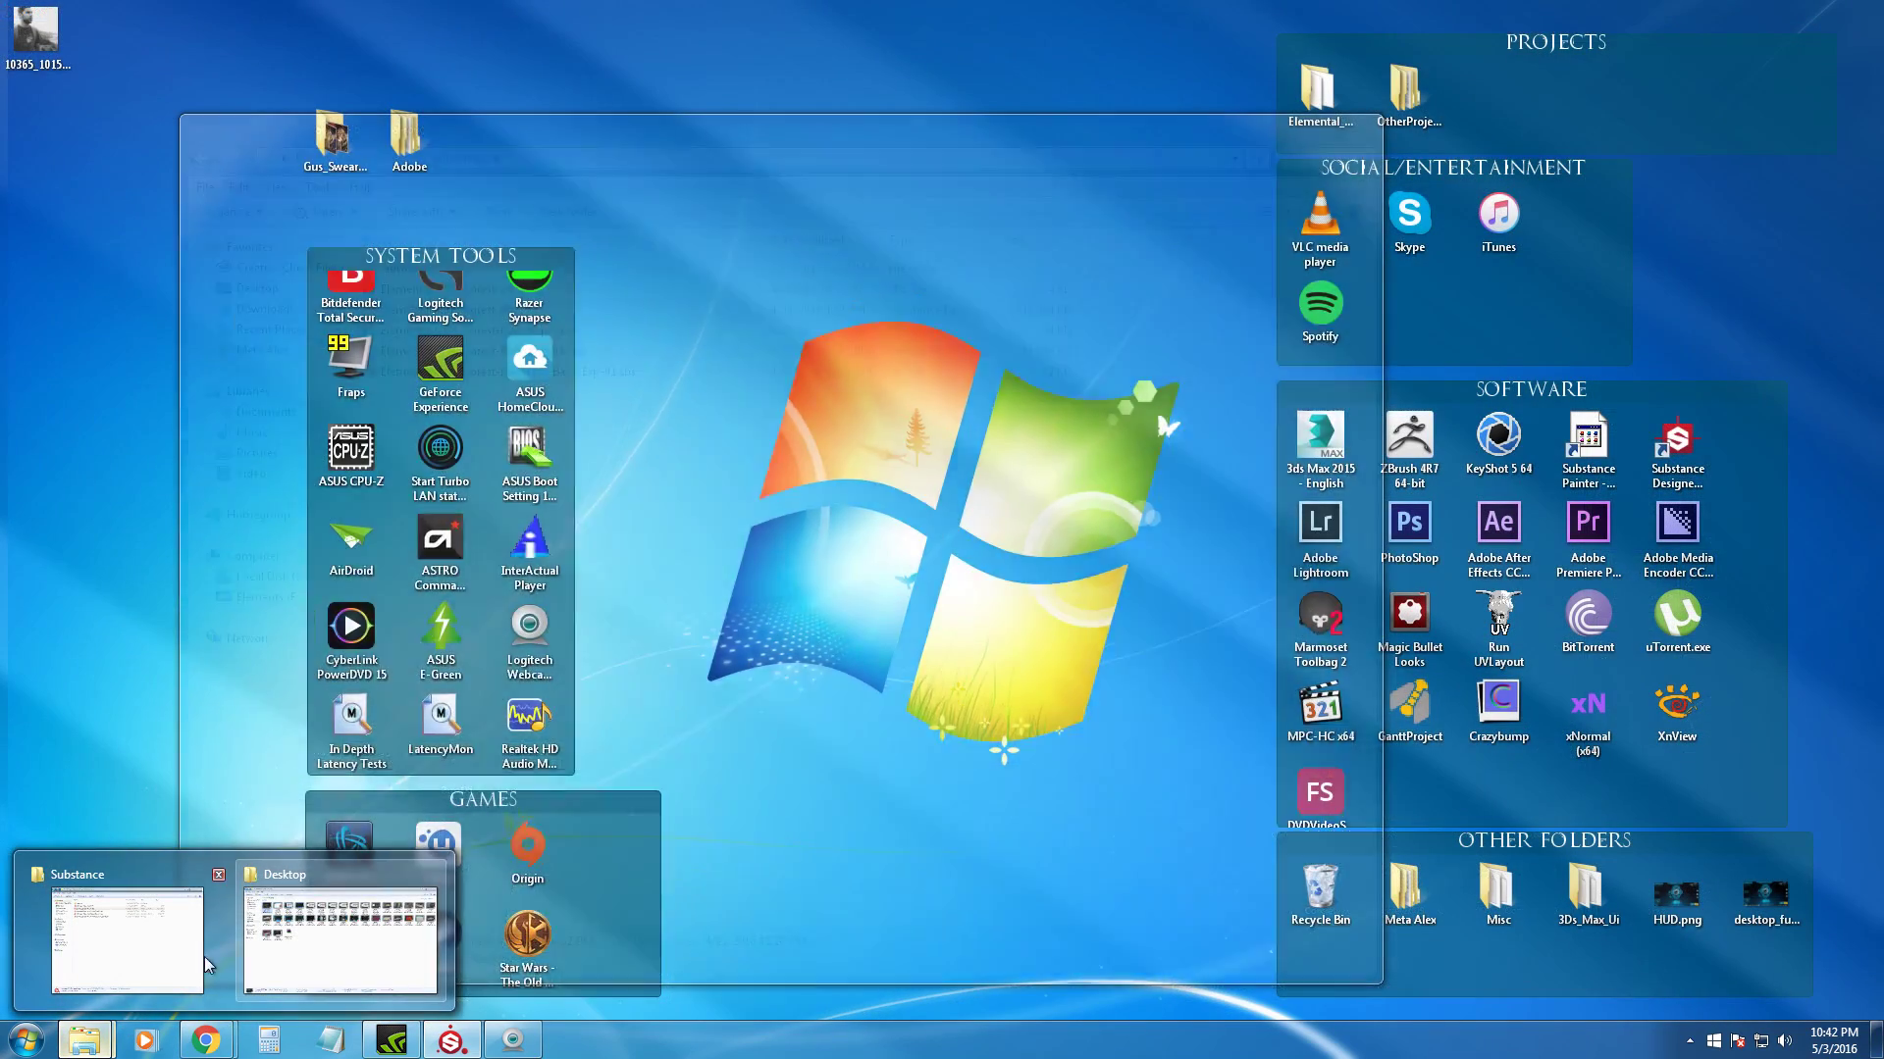
{"action": "left_click", "coordinate": [315, 966]}
{"action": "mouse_move", "coordinate": [588, 135]}
{"action": "left_mouse_down"}
{"action": "mouse_move", "coordinate": [0, 258]}
{"action": "mouse_move", "coordinate": [0, 186]}
{"action": "left_mouse_up"}
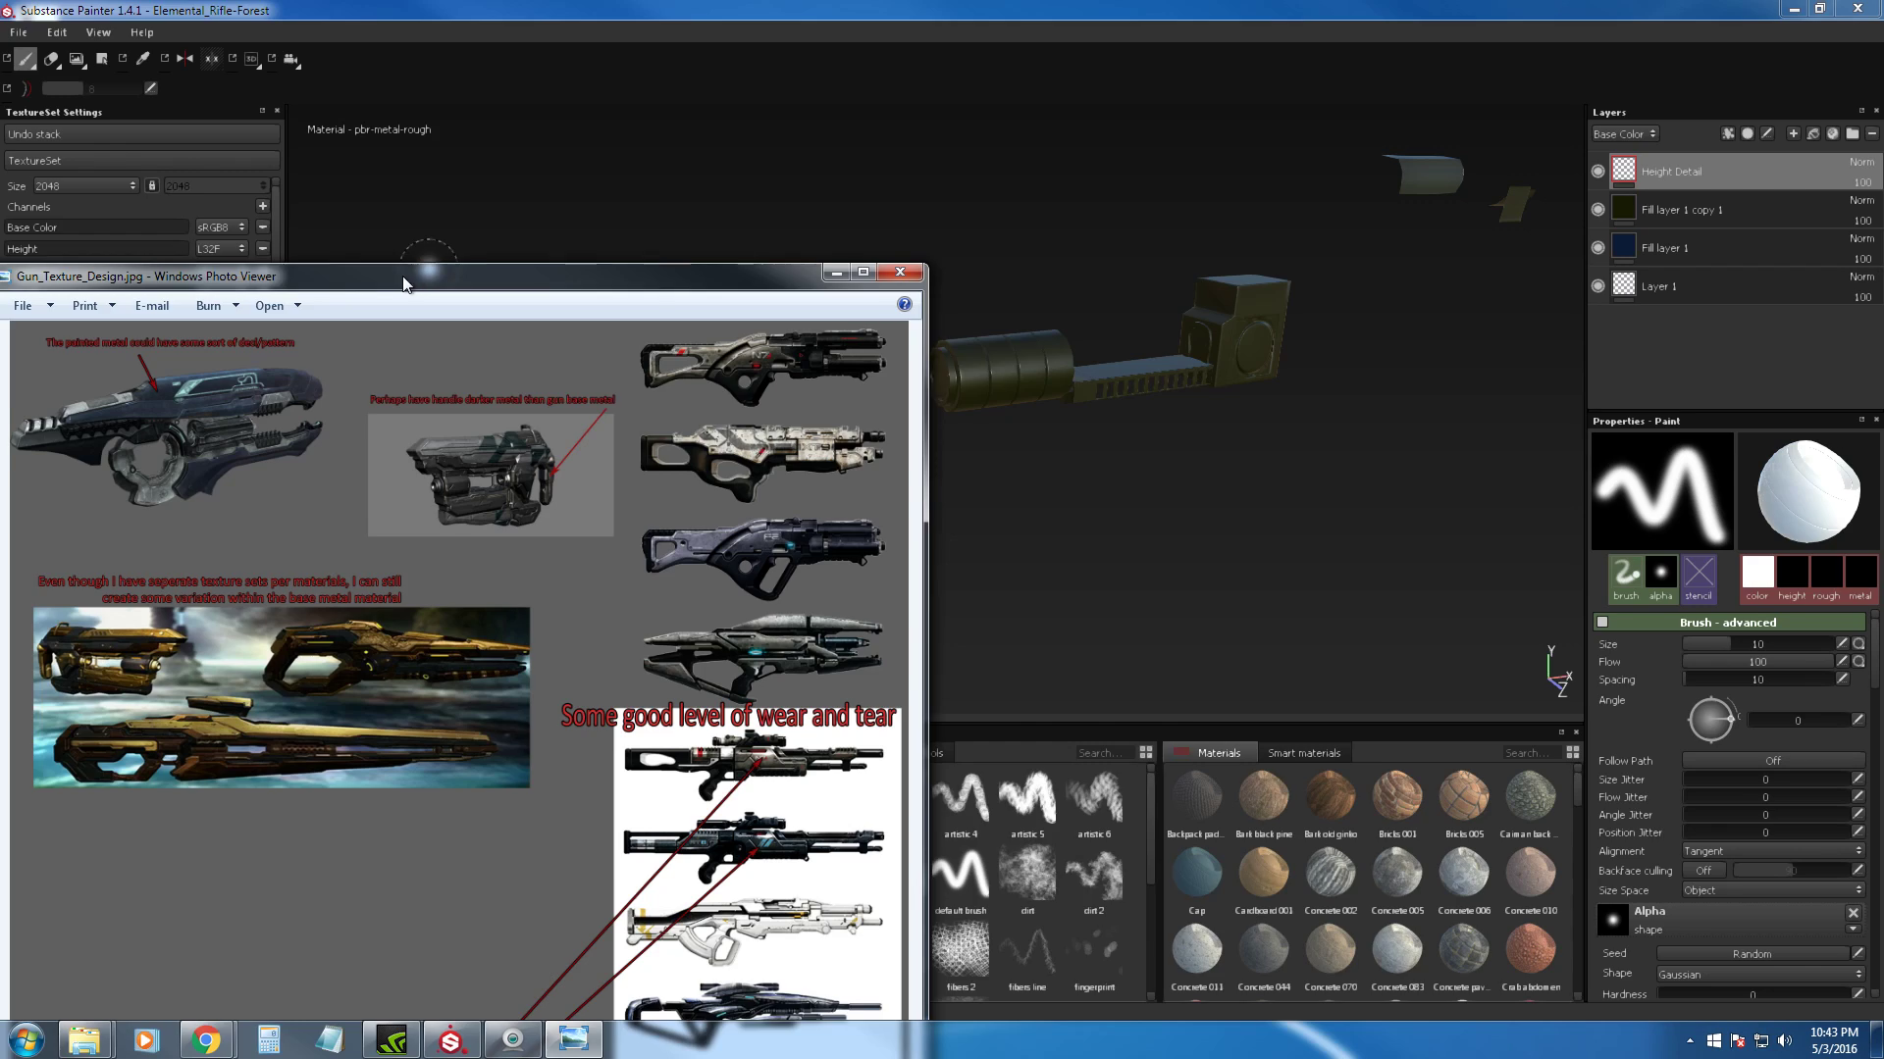
{"action": "left_click_drag", "start_coordinate": [403, 283], "coordinate": [931, 242]}
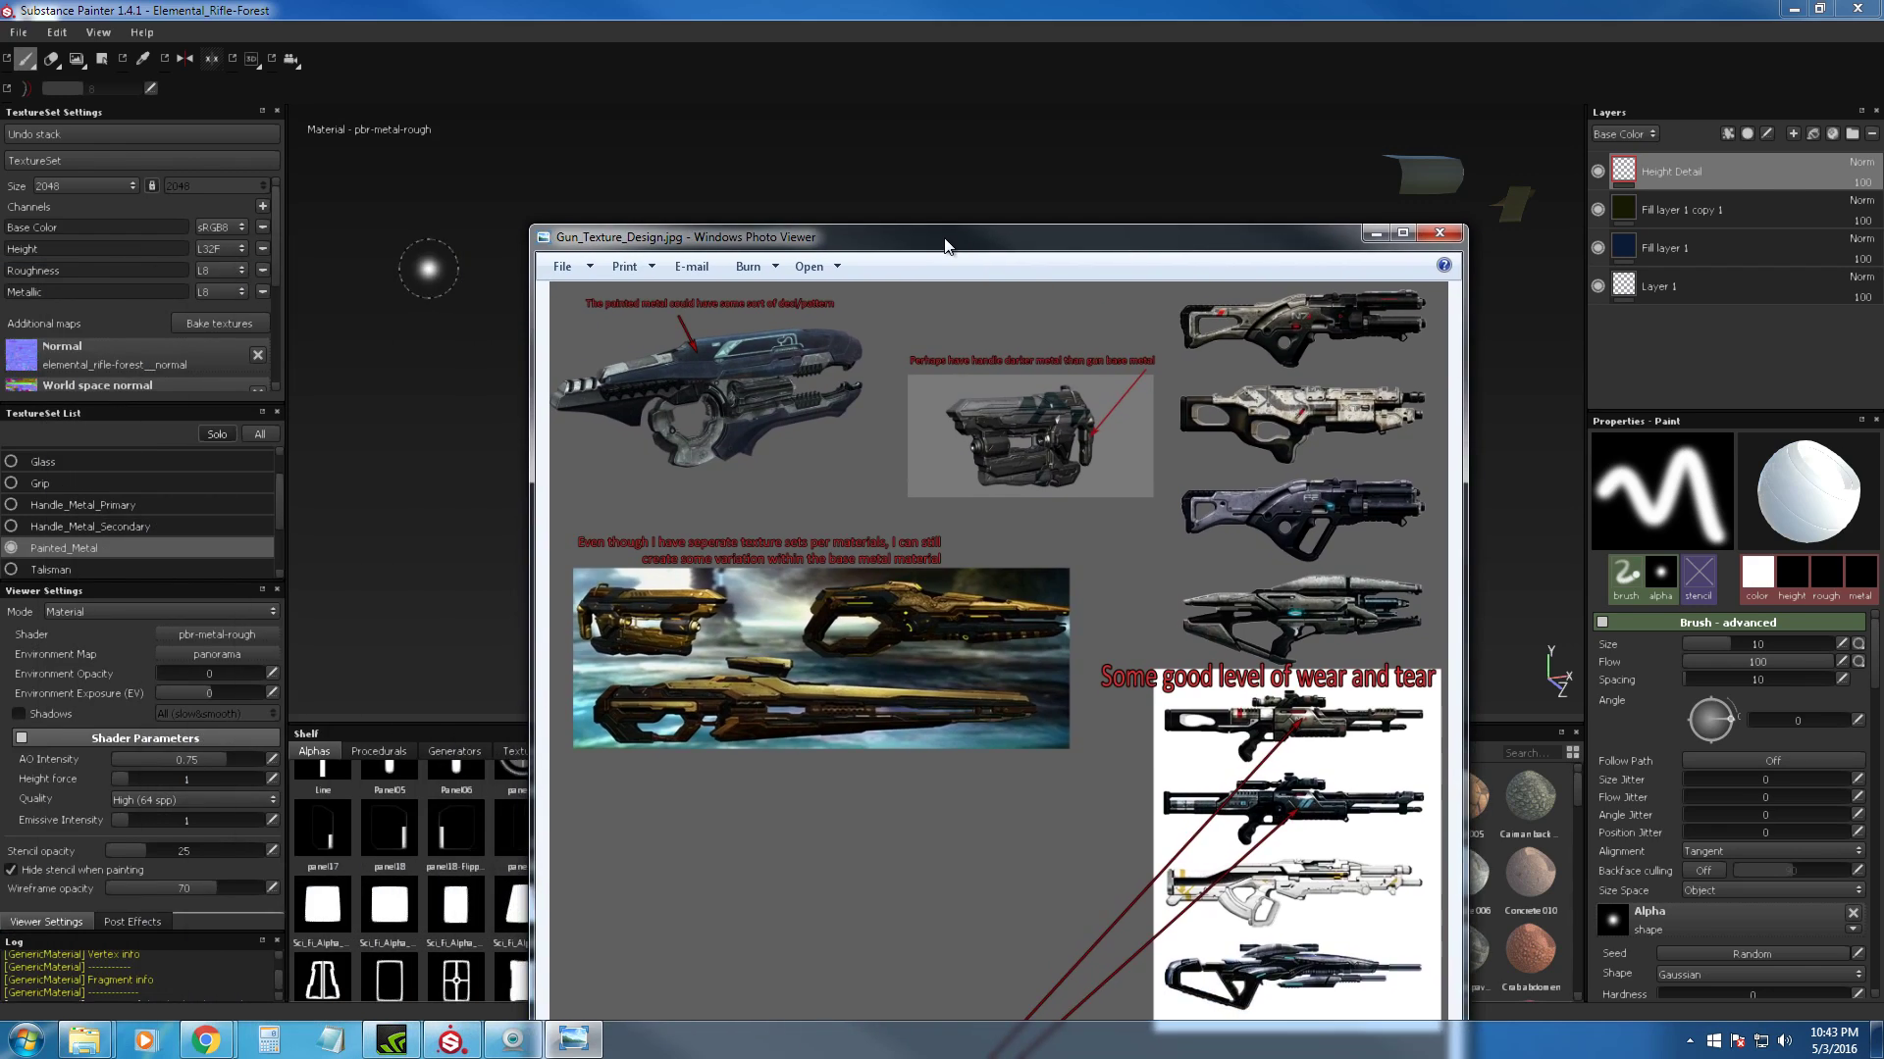
{"action": "double_click", "coordinate": [985, 243]}
{"action": "scroll", "coordinate": [1284, 492], "scroll_direction": "up", "scroll_amount": 2}
{"action": "scroll", "coordinate": [1266, 466], "scroll_direction": "down", "scroll_amount": 2}
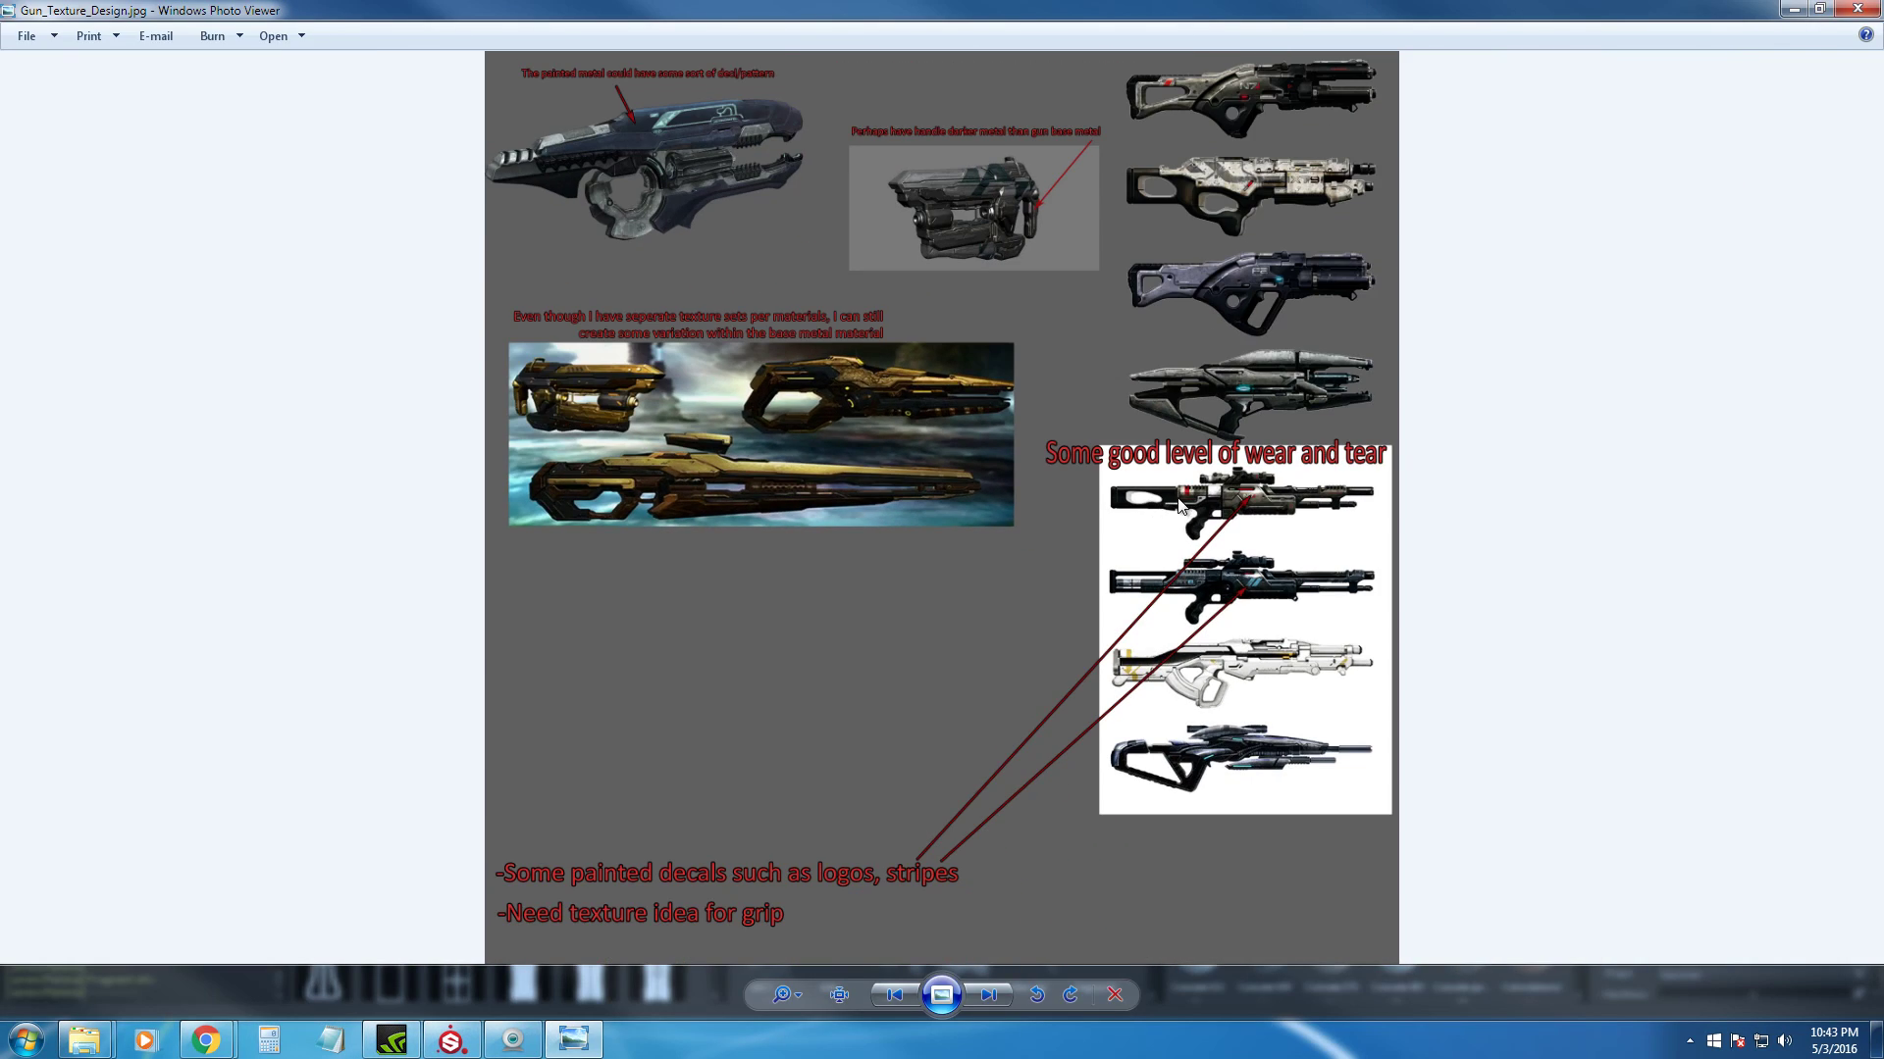
Step: Examine the gun references and the notes on decals, handle metal, wear and grip across the texture design sheet
{"action": "scroll", "coordinate": [1261, 459], "scroll_direction": "up", "scroll_amount": 4}
{"action": "left_click_drag", "start_coordinate": [1042, 479], "coordinate": [1032, 921]}
{"action": "left_click_drag", "start_coordinate": [829, 406], "coordinate": [916, 434]}
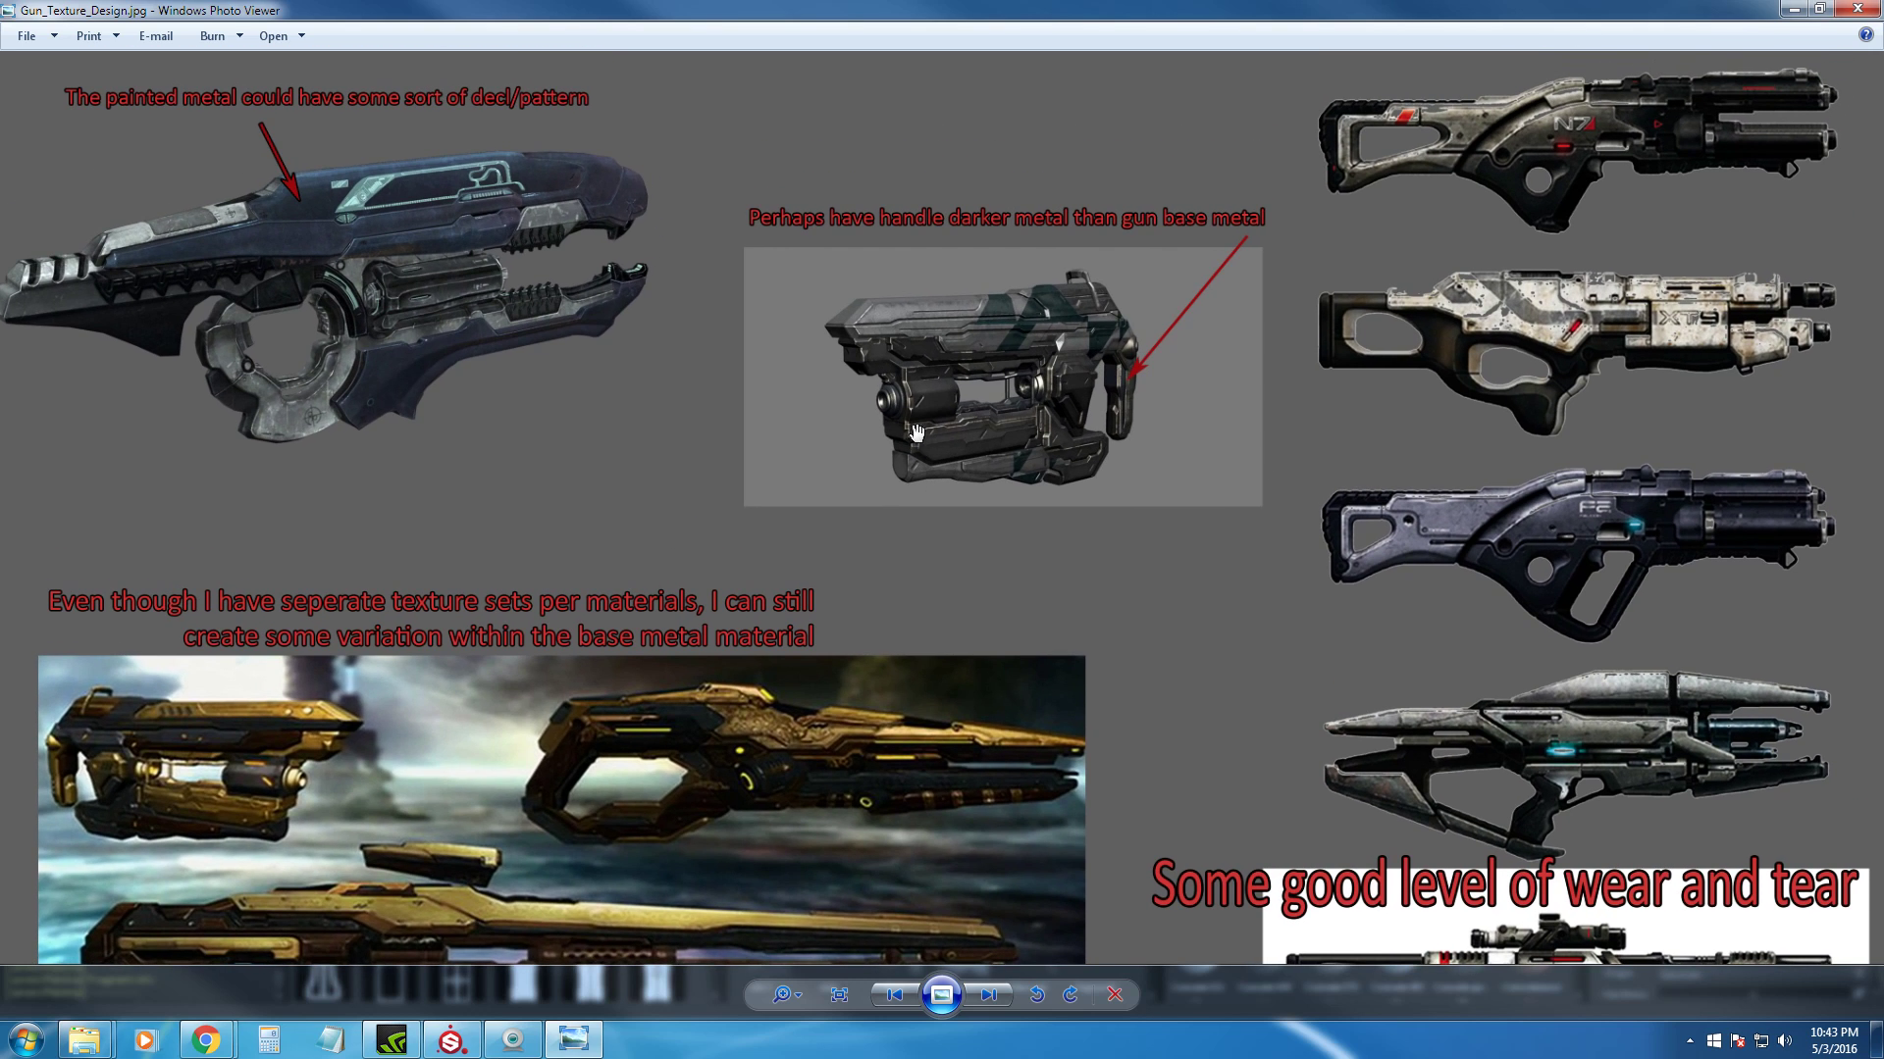
{"action": "left_click_drag", "start_coordinate": [1263, 440], "coordinate": [1236, 308]}
{"action": "left_click_drag", "start_coordinate": [1266, 628], "coordinate": [1254, 312]}
{"action": "left_click_drag", "start_coordinate": [1320, 648], "coordinate": [1325, 241]}
{"action": "left_click_drag", "start_coordinate": [1382, 545], "coordinate": [1390, 417]}
{"action": "left_click_drag", "start_coordinate": [1523, 230], "coordinate": [1515, 549]}
{"action": "left_click_drag", "start_coordinate": [1532, 152], "coordinate": [1526, 600]}
{"action": "left_click_drag", "start_coordinate": [1522, 399], "coordinate": [1535, 610]}
{"action": "left_click_drag", "start_coordinate": [1020, 645], "coordinate": [1038, 342]}
{"action": "left_click_drag", "start_coordinate": [1052, 876], "coordinate": [1089, 358]}
{"action": "left_click_drag", "start_coordinate": [1089, 669], "coordinate": [1148, 509]}
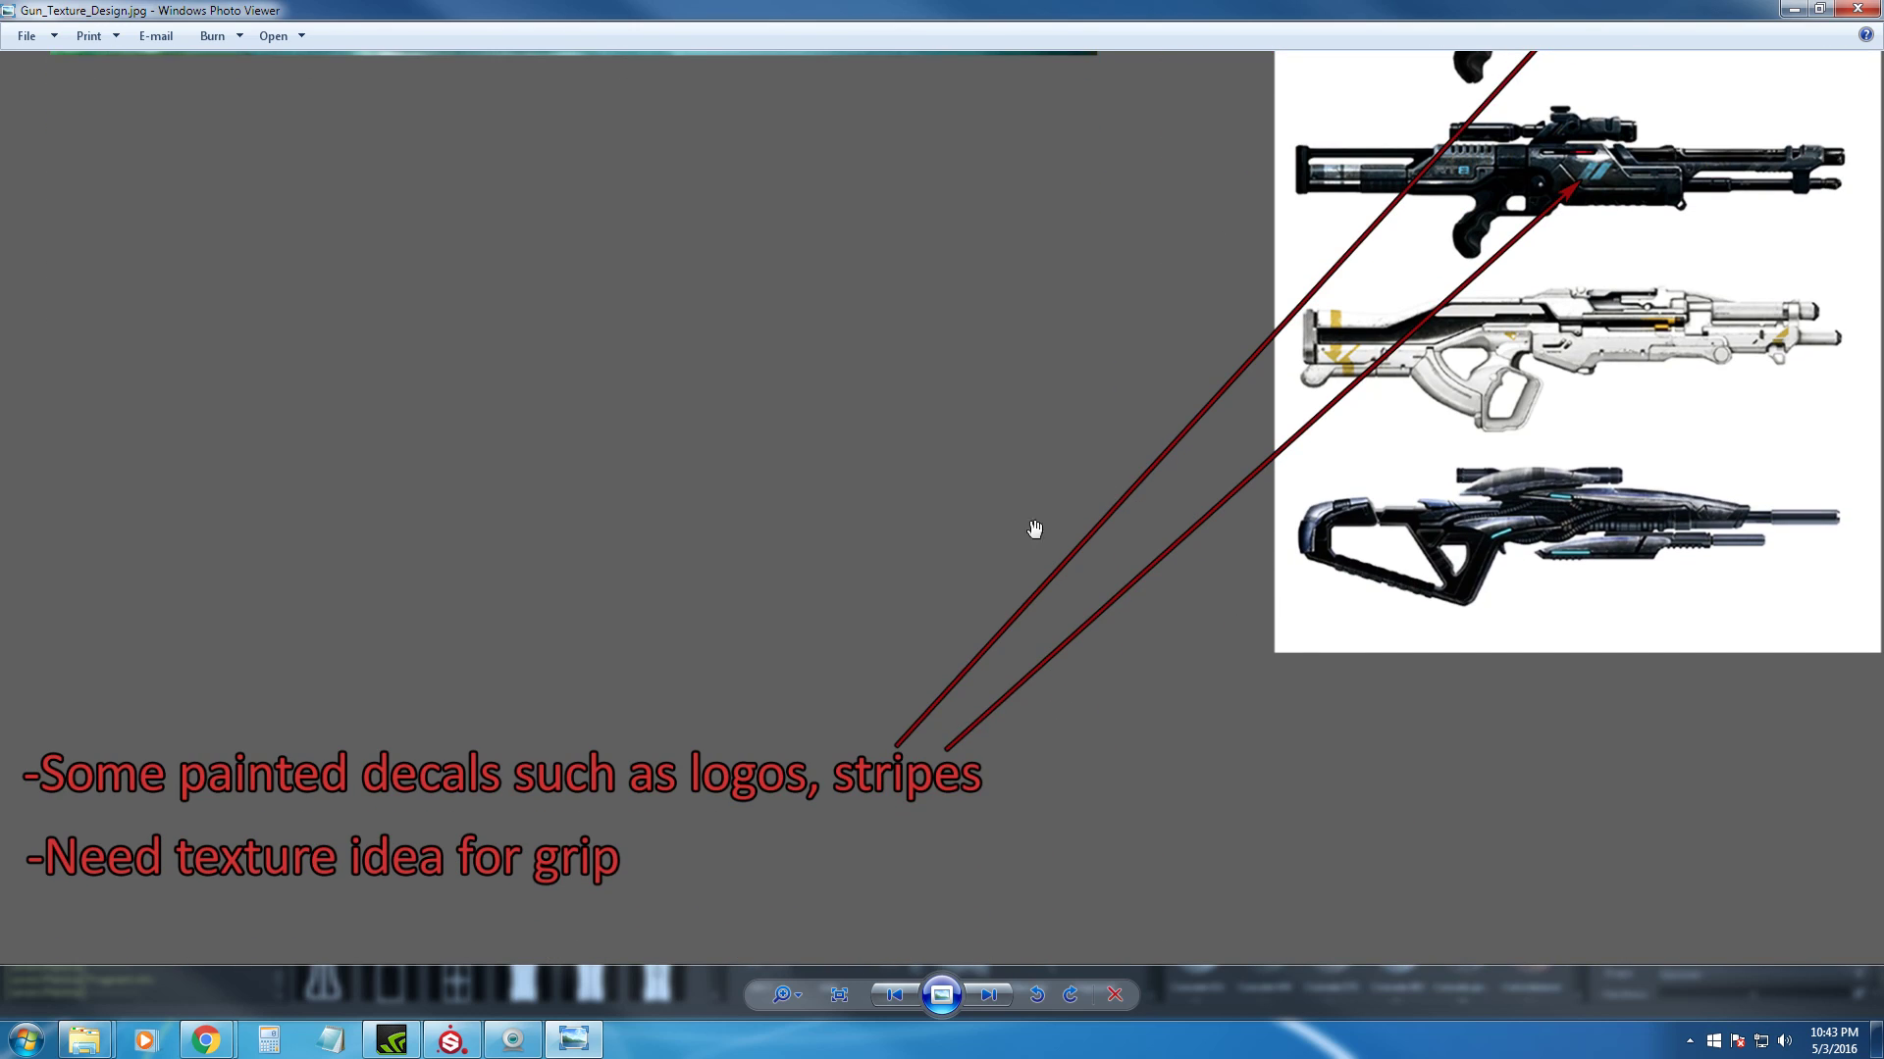
{"action": "left_click_drag", "start_coordinate": [809, 495], "coordinate": [738, 761]}
{"action": "left_click_drag", "start_coordinate": [1339, 199], "coordinate": [1373, 758]}
{"action": "left_click_drag", "start_coordinate": [1397, 607], "coordinate": [1412, 768]}
{"action": "scroll", "coordinate": [1401, 364], "scroll_direction": "down", "scroll_amount": 4}
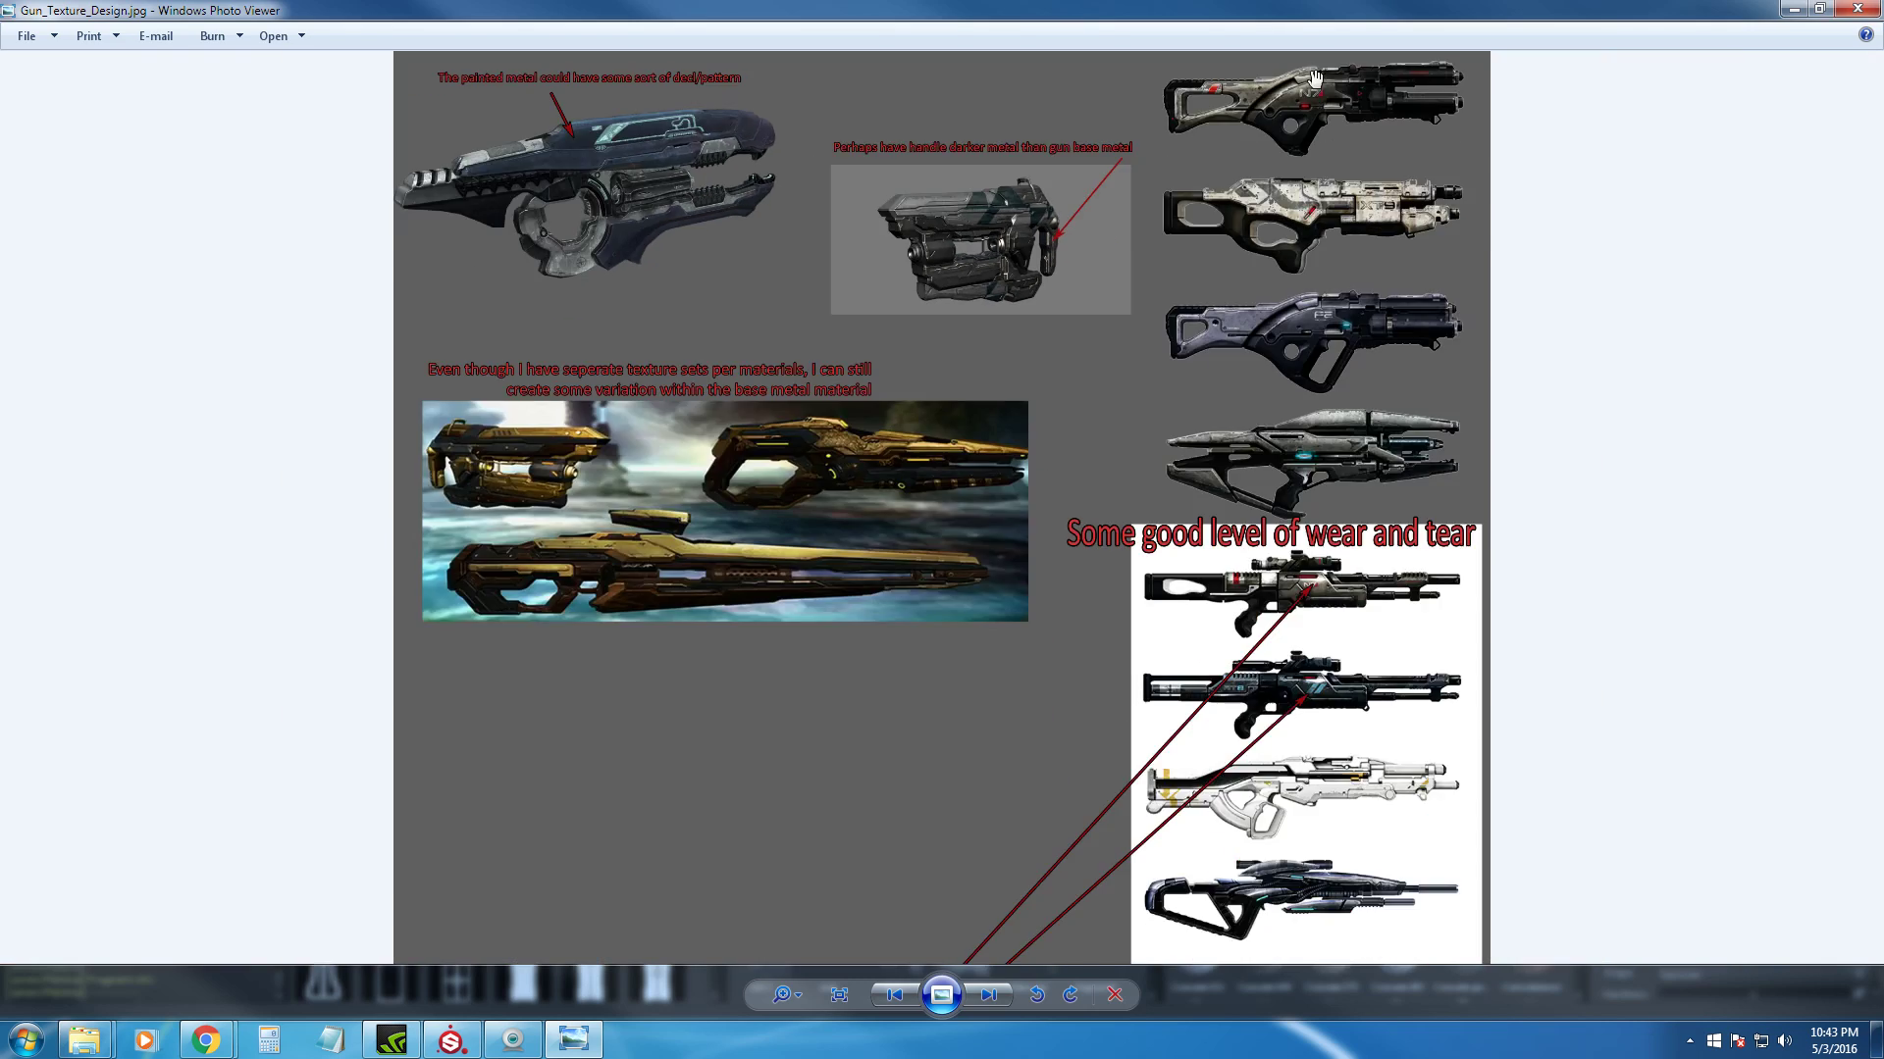
Step: Switch to the SciFi_Weapon.jpg reference sheet, examine the curved organic weapon's panel lines up close, and return to Substance Painter
{"action": "key", "text": "alt+Tab"}
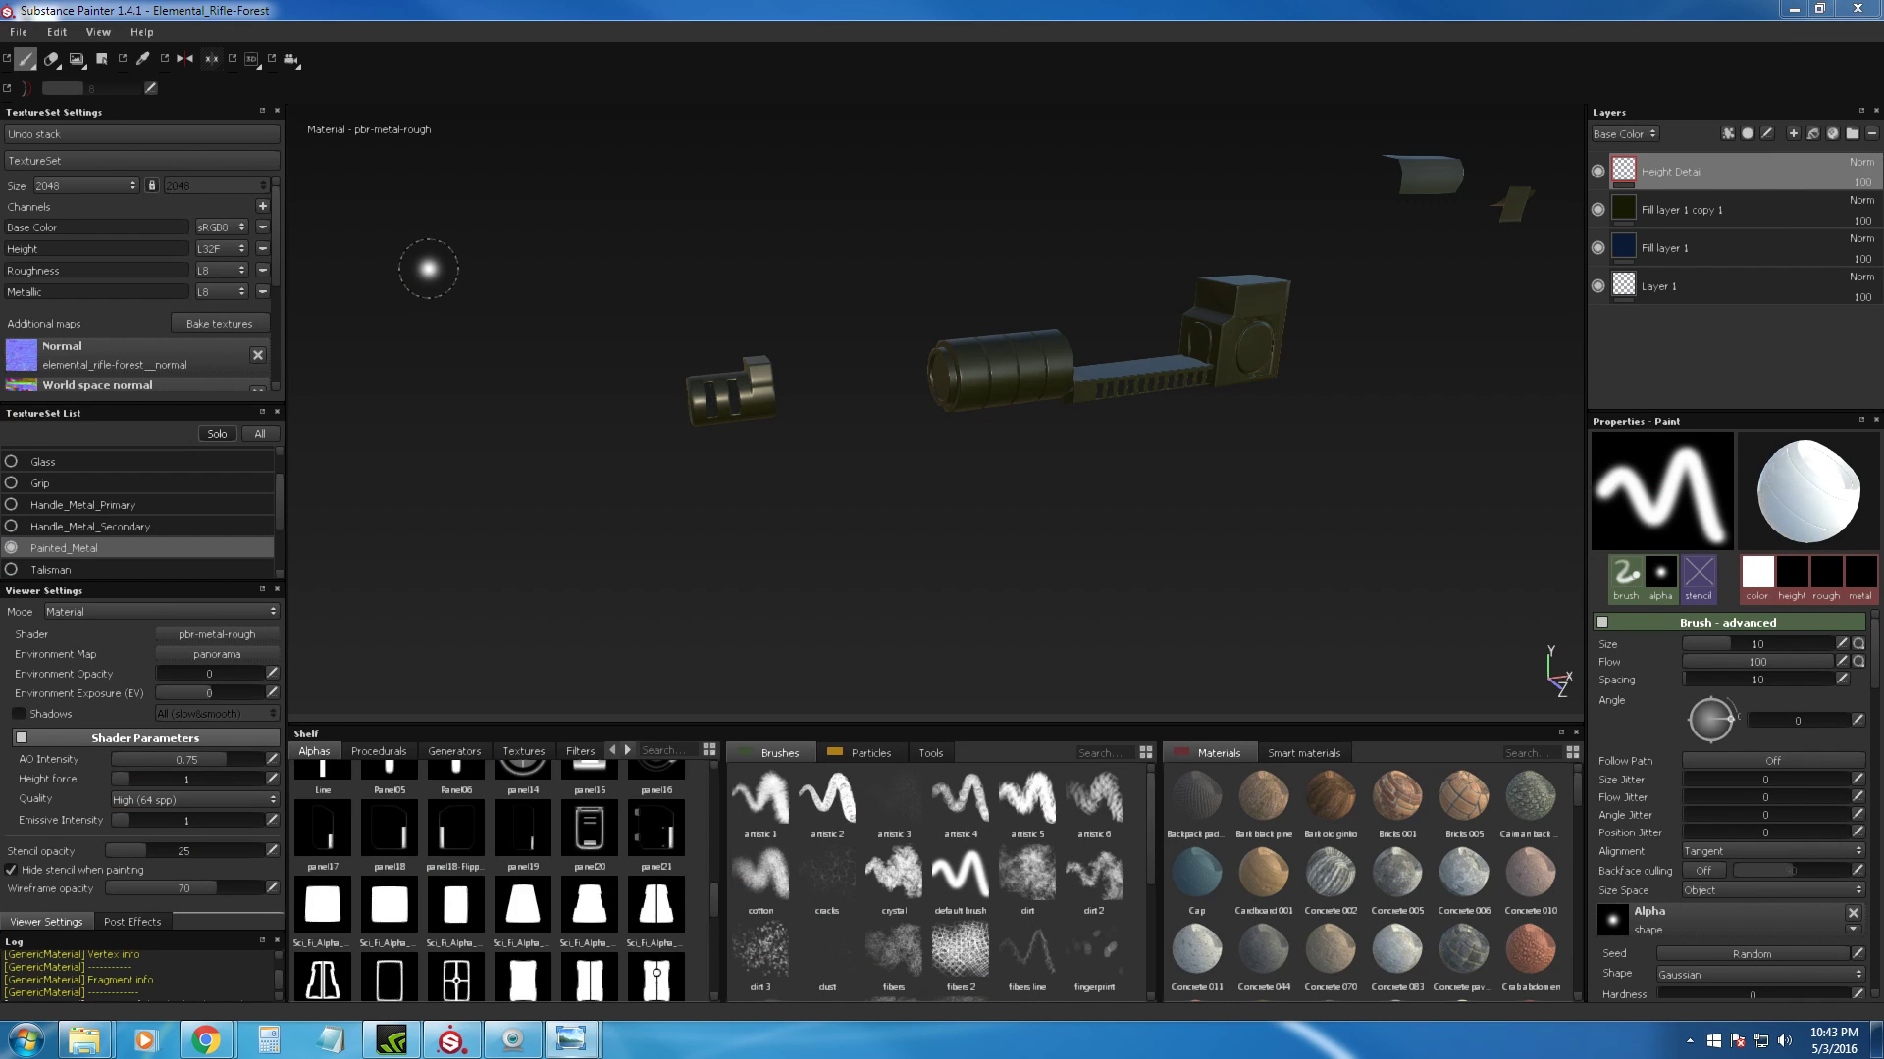
{"action": "key", "text": "alt+Tab"}
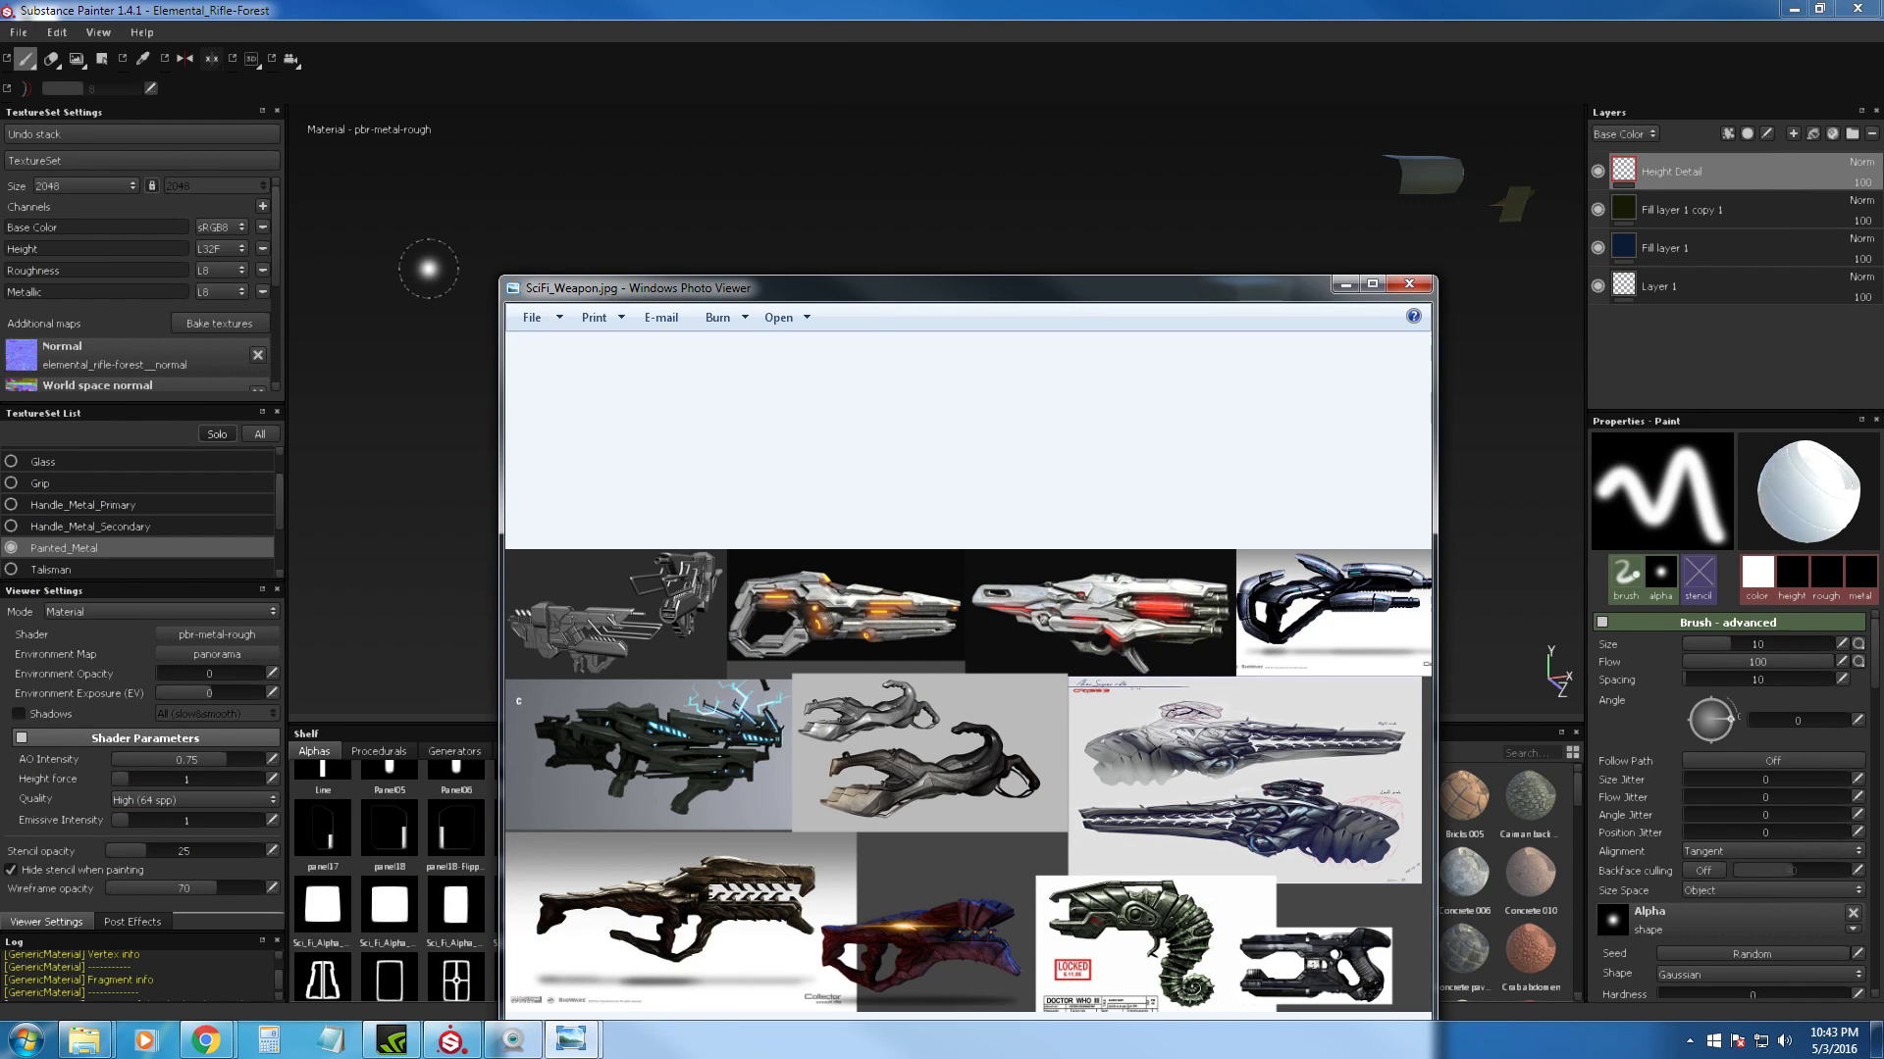
{"action": "double_click", "coordinate": [1051, 287]}
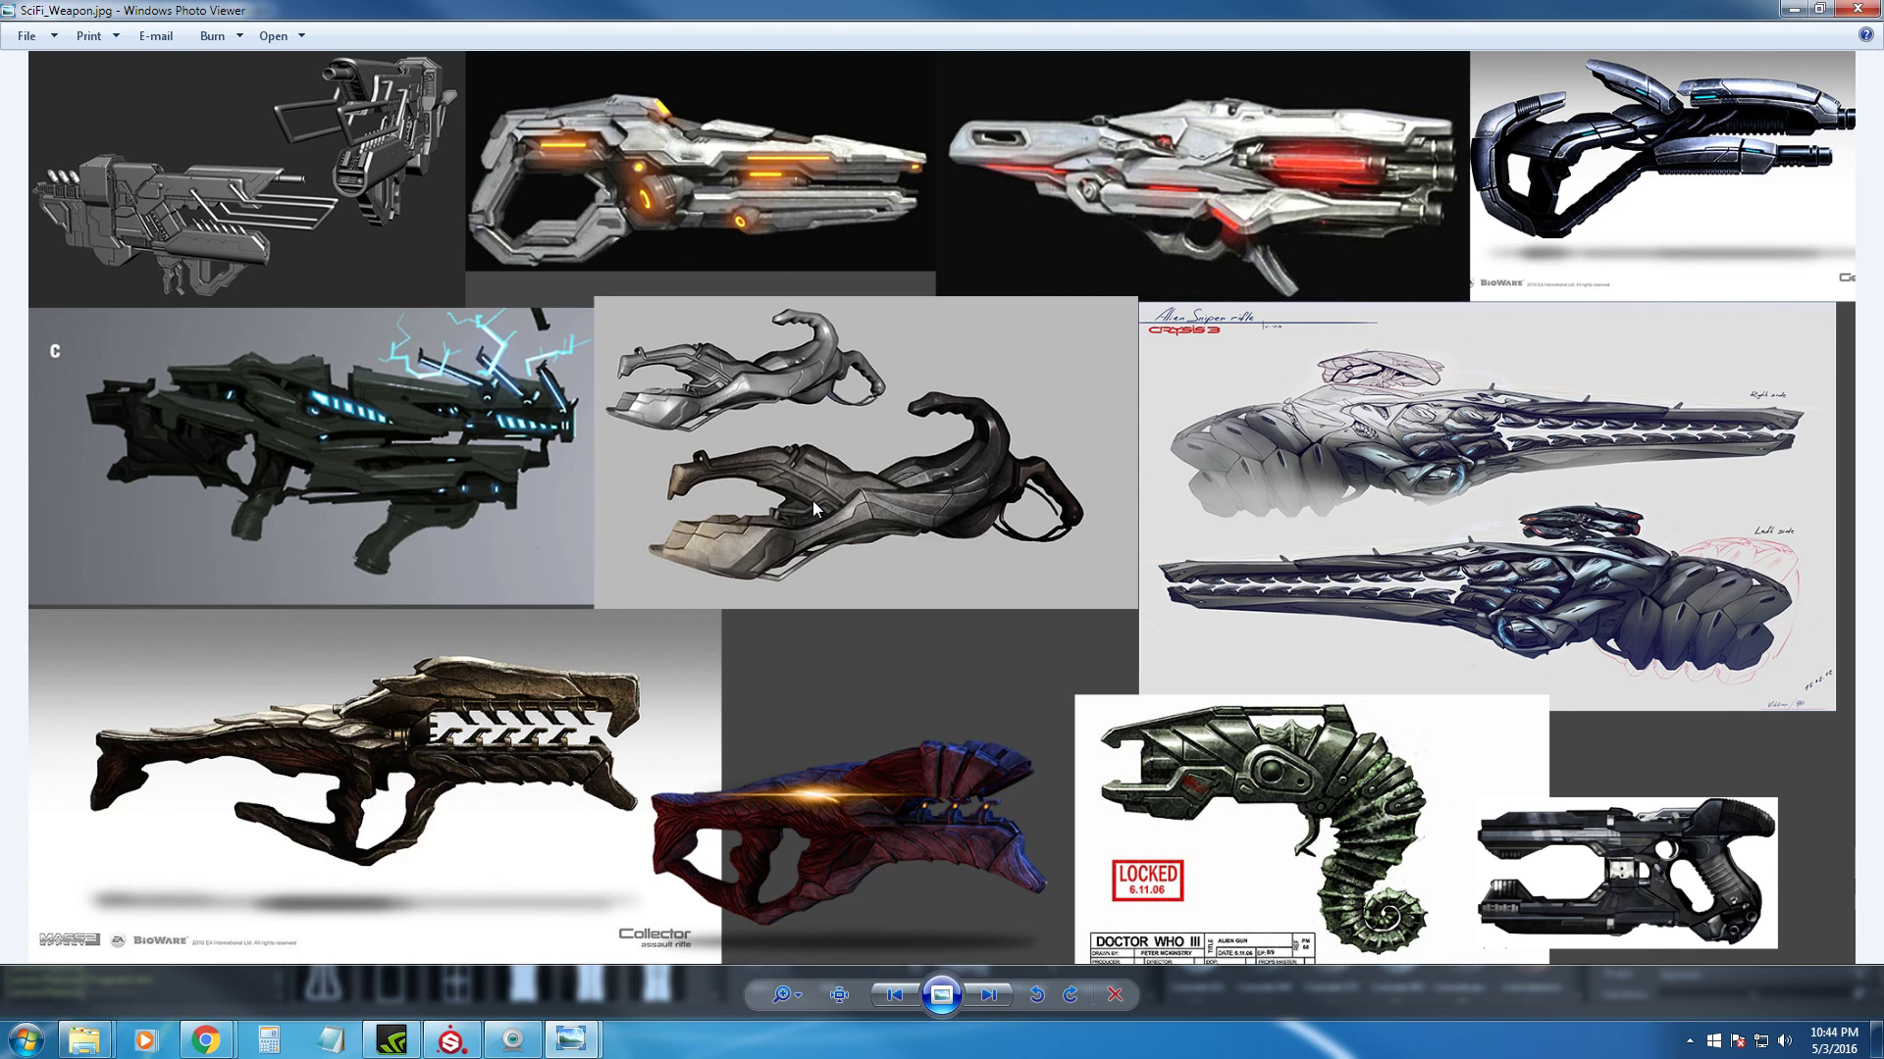
{"action": "scroll", "coordinate": [812, 500], "scroll_direction": "up", "scroll_amount": 3}
{"action": "left_click_drag", "start_coordinate": [869, 515], "coordinate": [971, 725]}
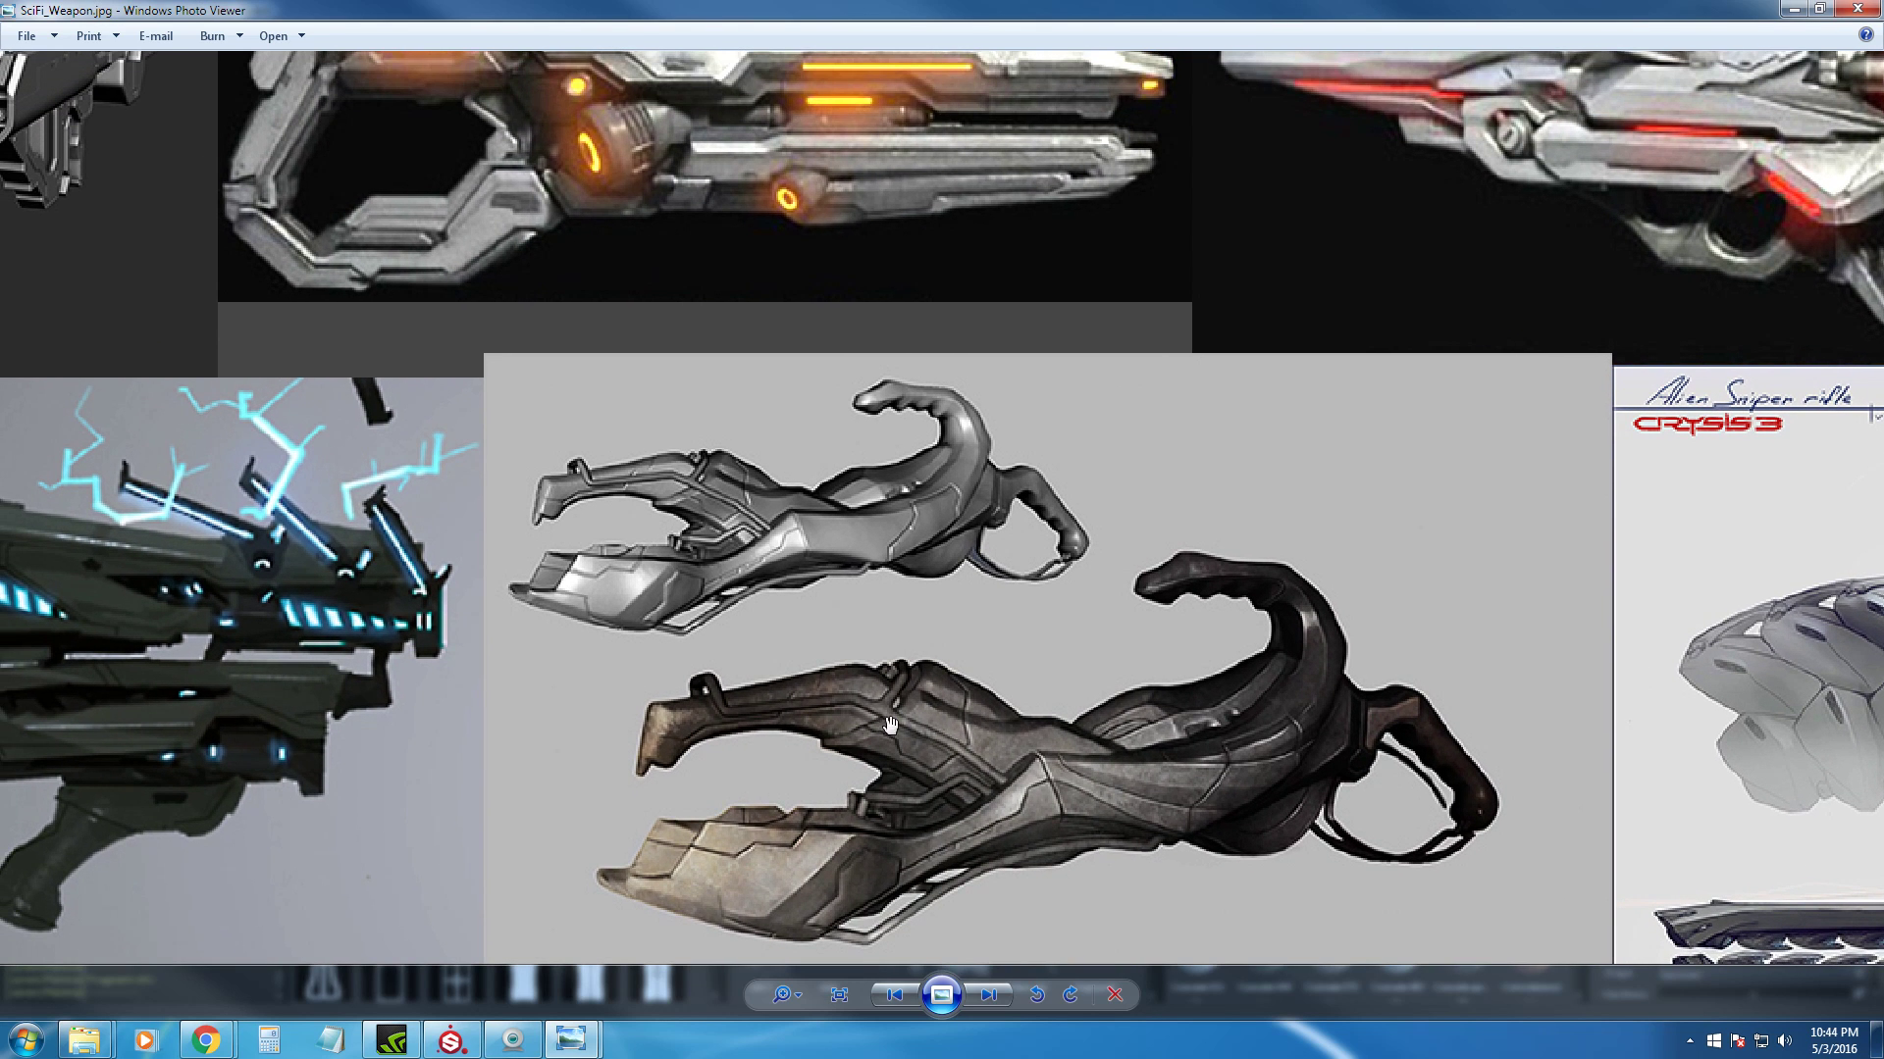
{"action": "left_click_drag", "start_coordinate": [1252, 784], "coordinate": [1030, 602]}
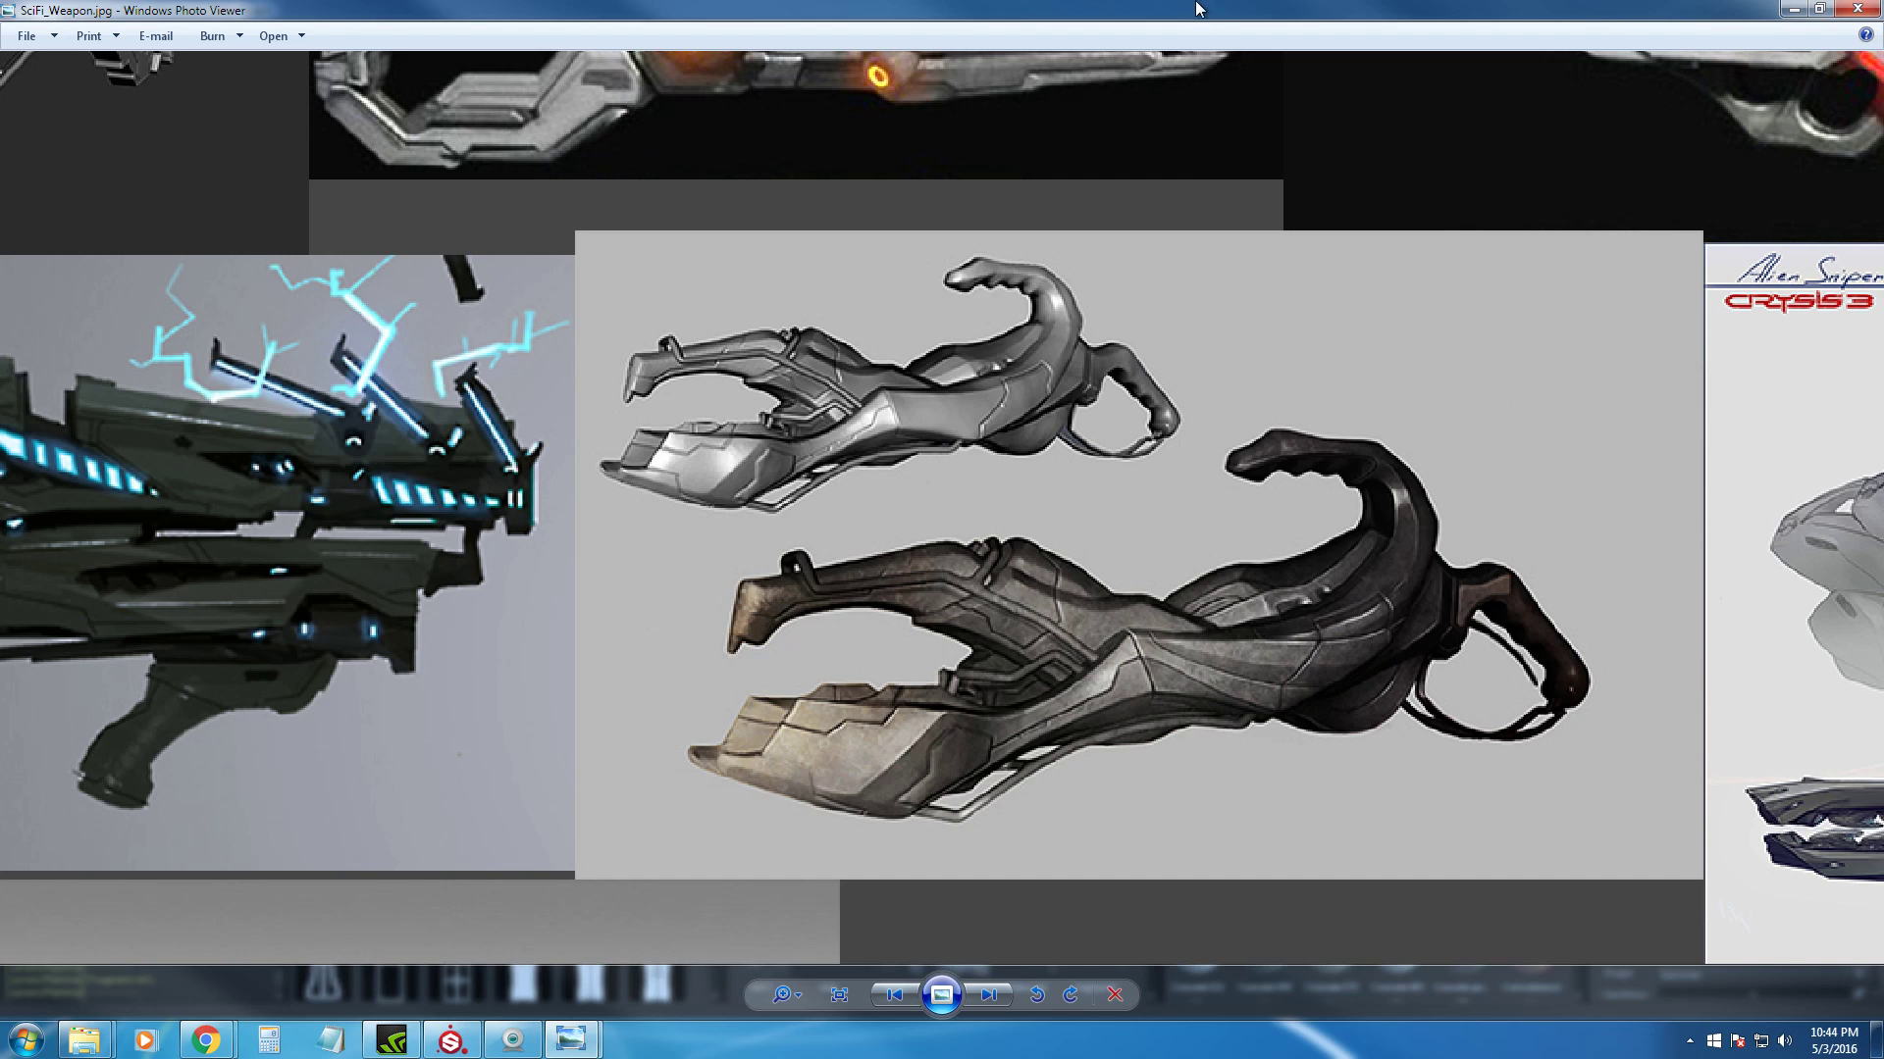
{"action": "left_click_drag", "start_coordinate": [1197, 8], "coordinate": [1883, 12]}
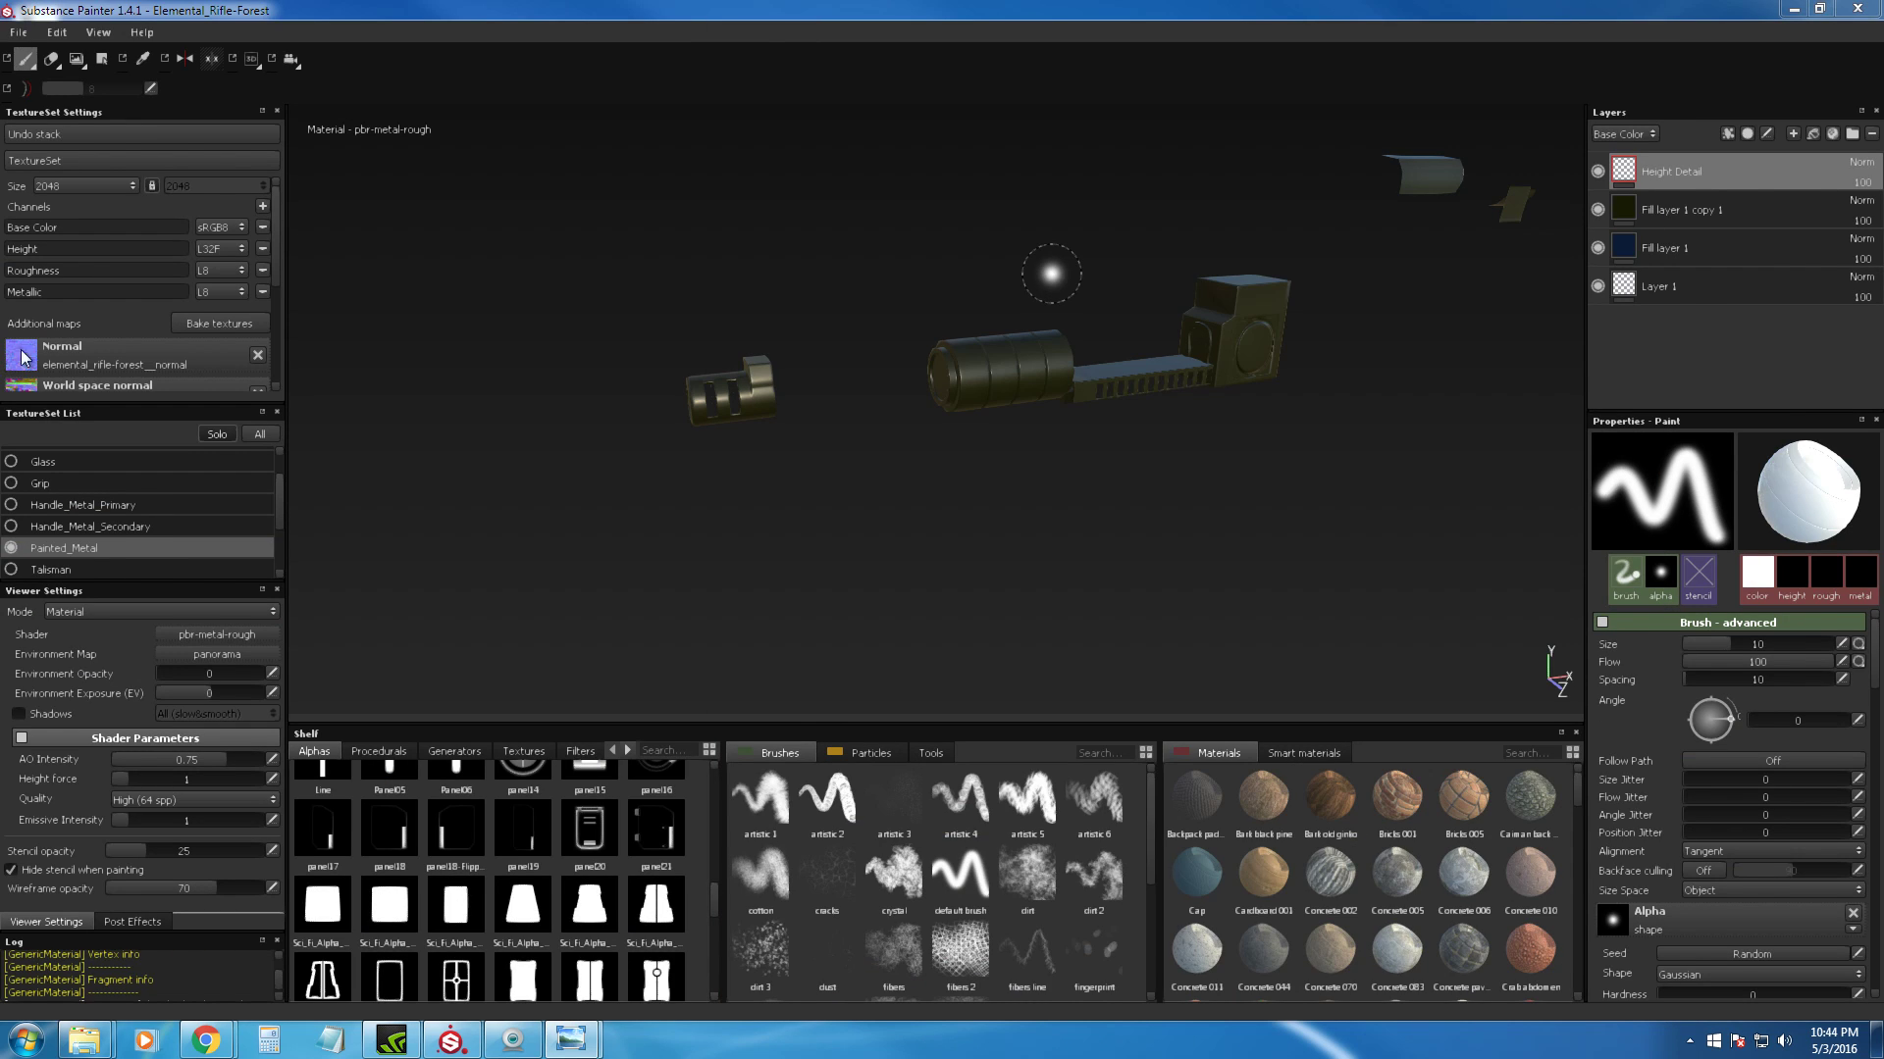
Step: Select the Base_Metal texture set to review the rifle body's damage and panel details, and return to Painted_Metal
{"action": "left_click_drag", "start_coordinate": [281, 499], "coordinate": [286, 458]}
{"action": "left_click", "coordinate": [59, 457]}
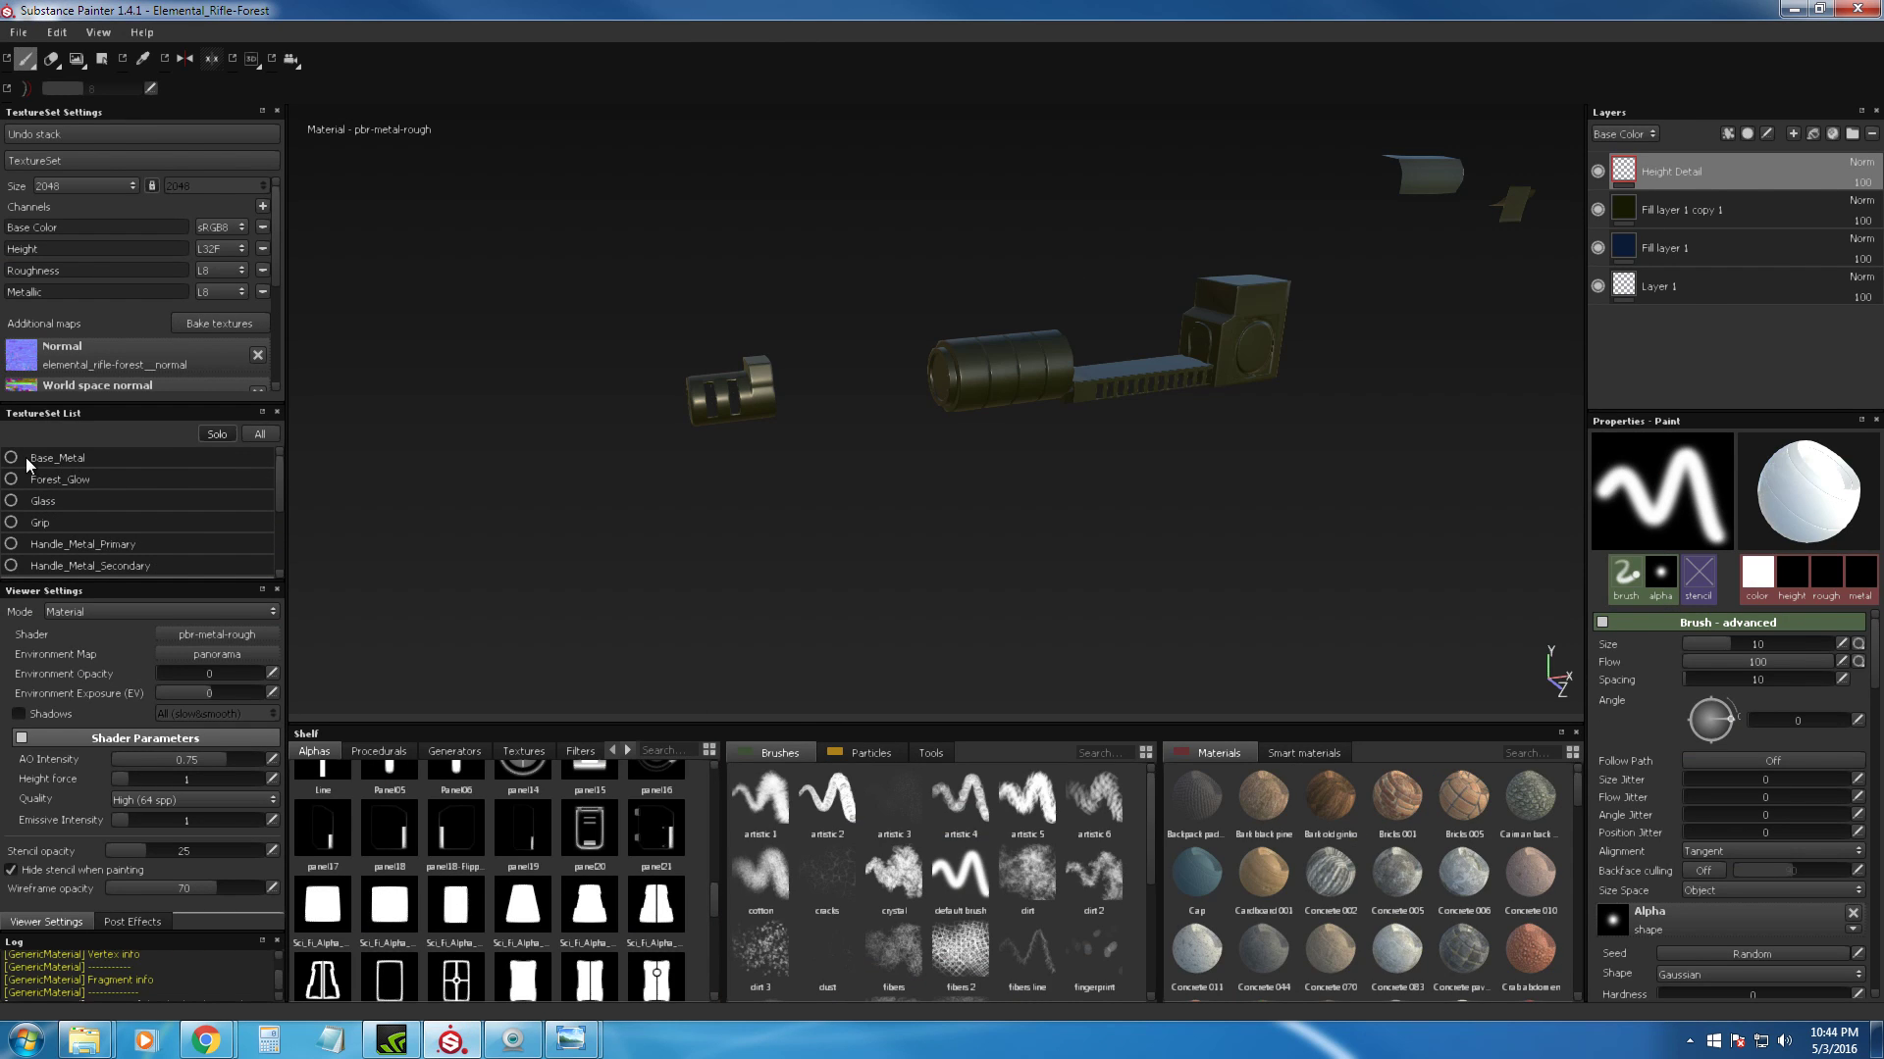
{"action": "left_click_drag", "start_coordinate": [1261, 461], "coordinate": [1036, 438], "text": "alt"}
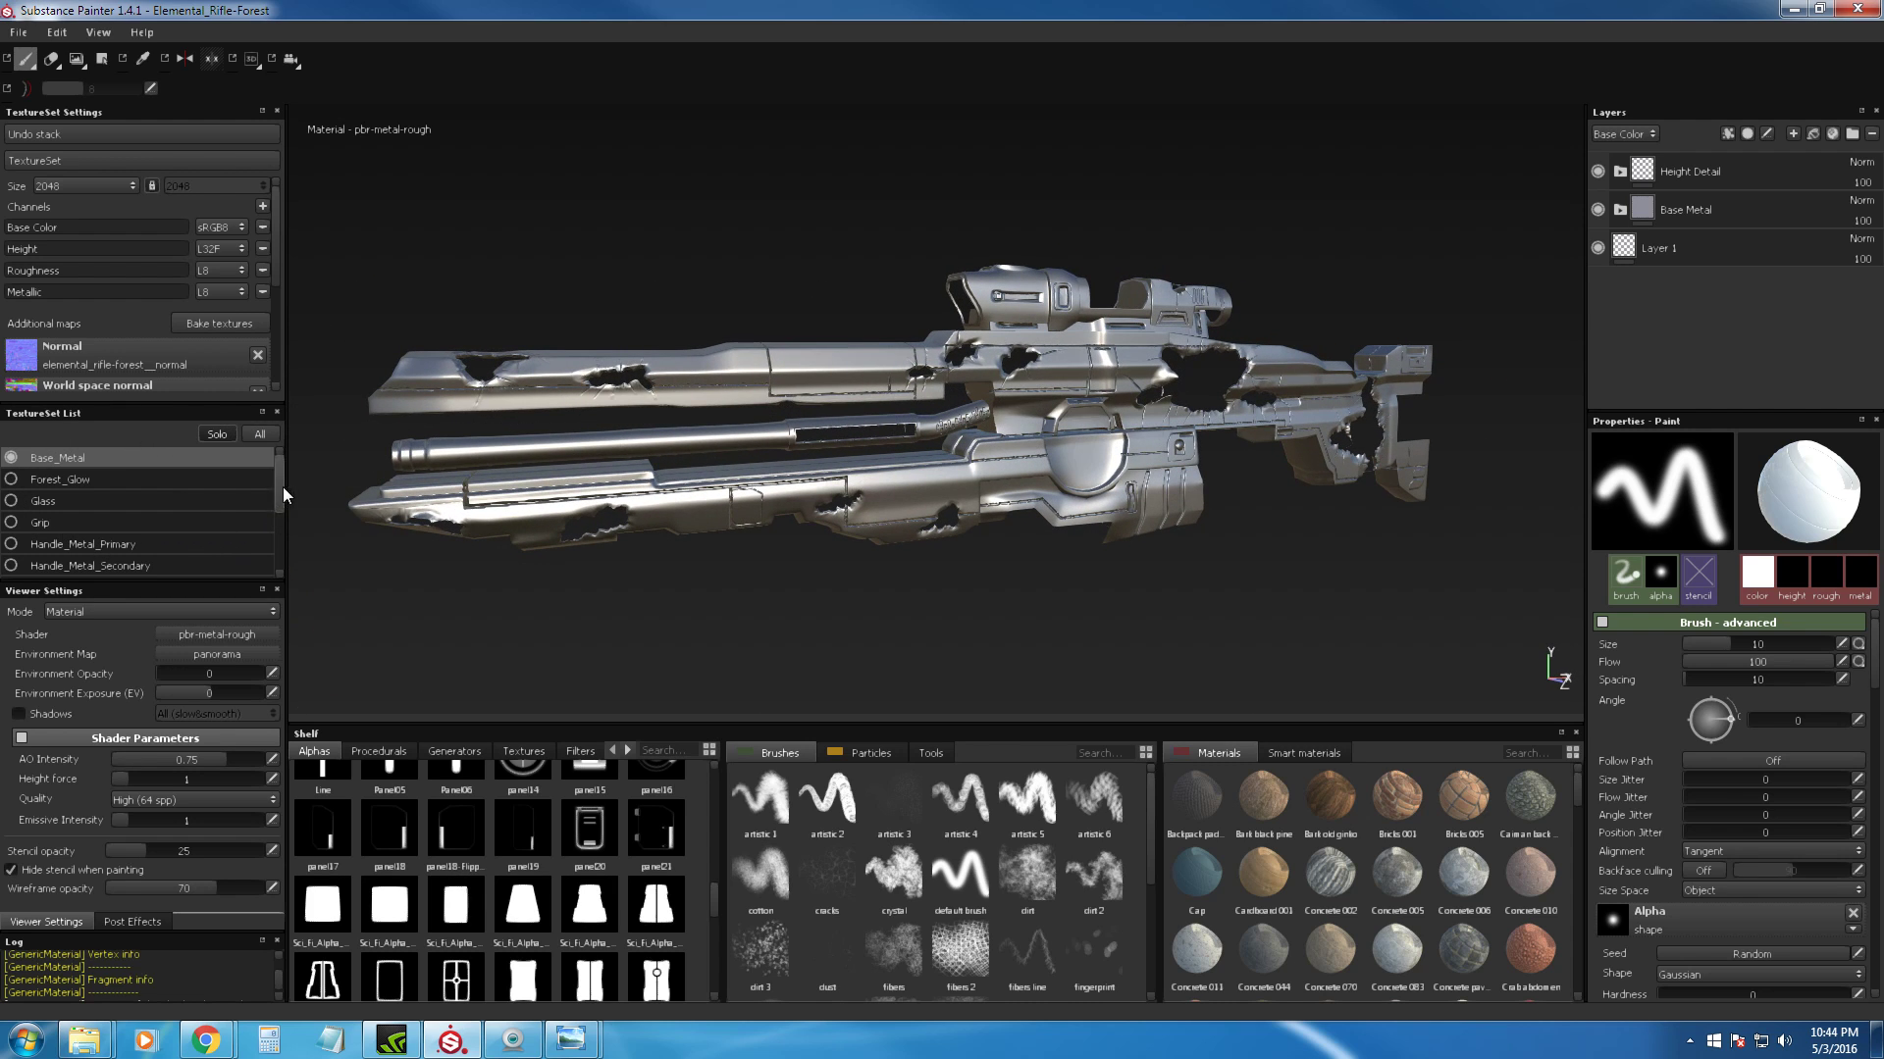
{"action": "left_click_drag", "start_coordinate": [280, 485], "coordinate": [283, 517]}
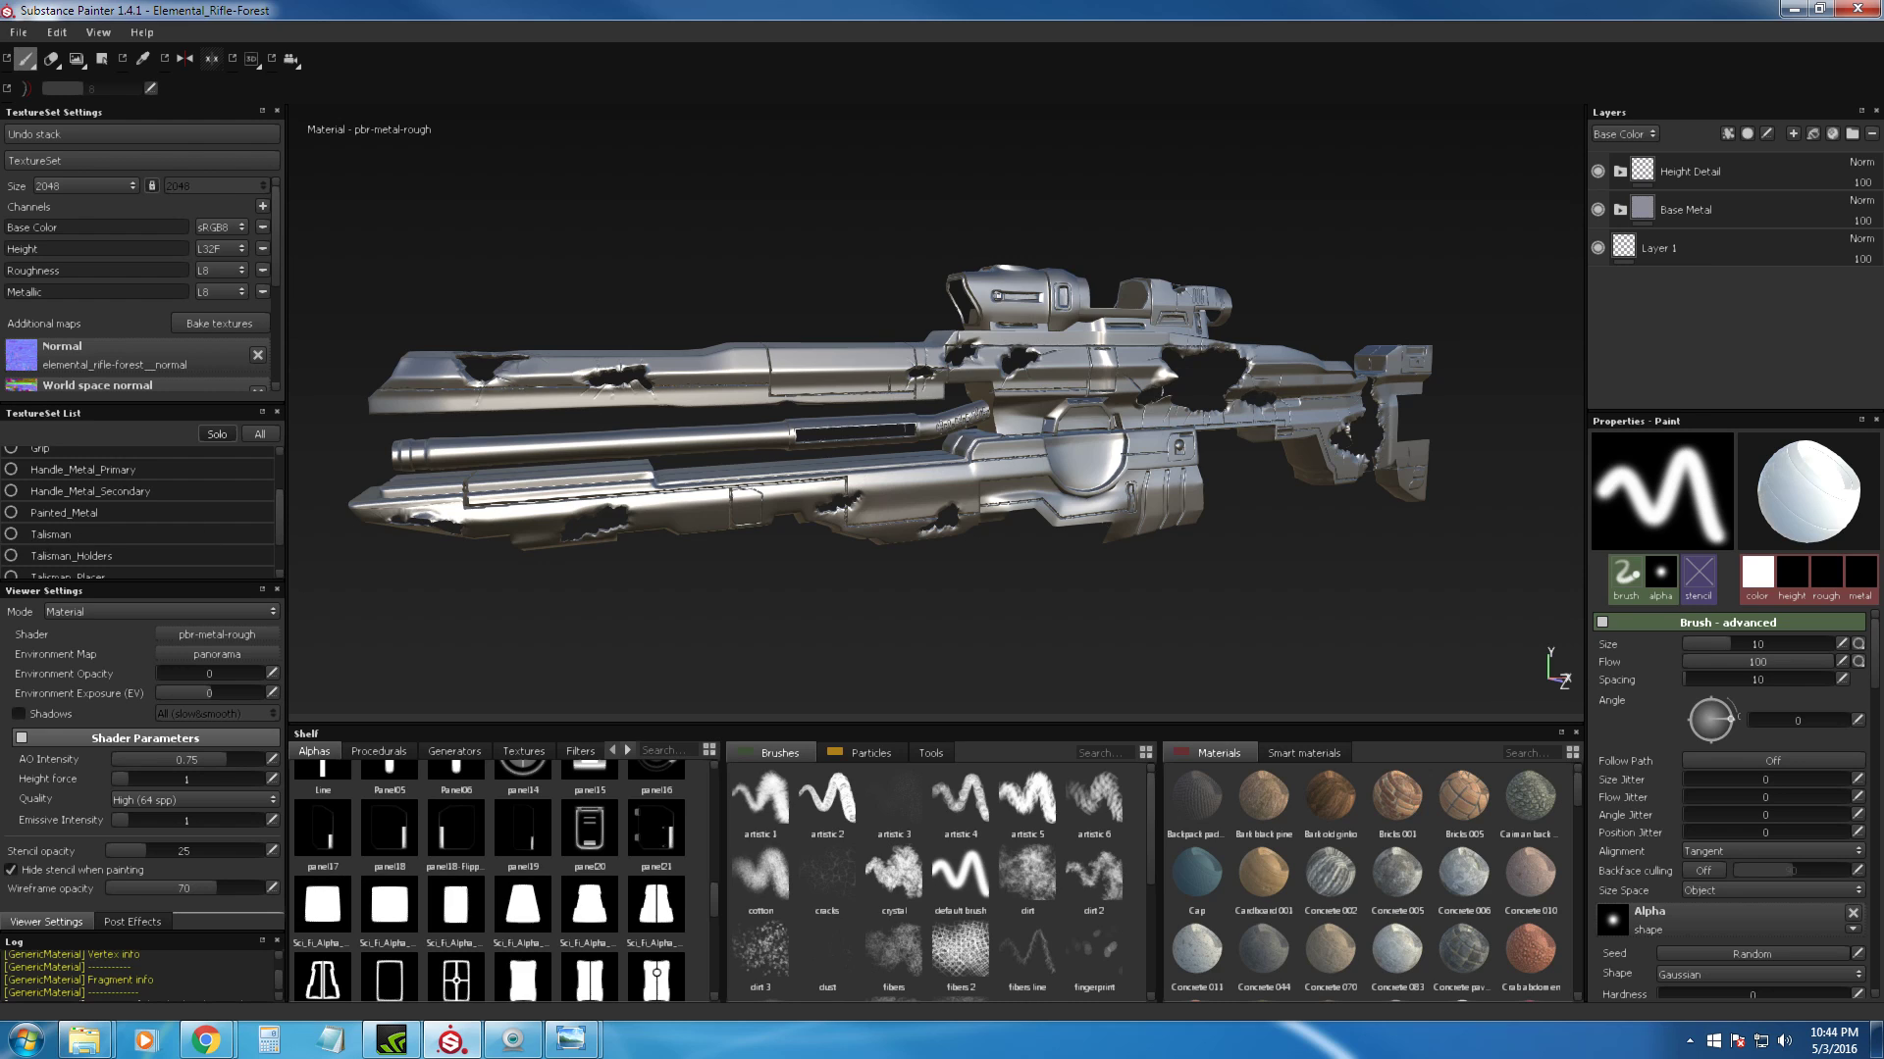
{"action": "left_click", "coordinate": [32, 517]}
Step: Browse the alphas, assign Window01 as the brush alpha and enlarge the brush to about 12.14 over the block's round detail
{"action": "left_click_drag", "start_coordinate": [856, 480], "coordinate": [869, 457], "text": "alt"}
{"action": "mouse_move", "coordinate": [883, 467]}
{"action": "right_mouse_down", "text": "alt"}
{"action": "mouse_move", "coordinate": [933, 526]}
{"action": "mouse_move", "coordinate": [953, 593]}
{"action": "mouse_move", "coordinate": [887, 434]}
{"action": "right_mouse_up", "text": "alt"}
{"action": "left_click_drag", "start_coordinate": [712, 901], "coordinate": [721, 987]}
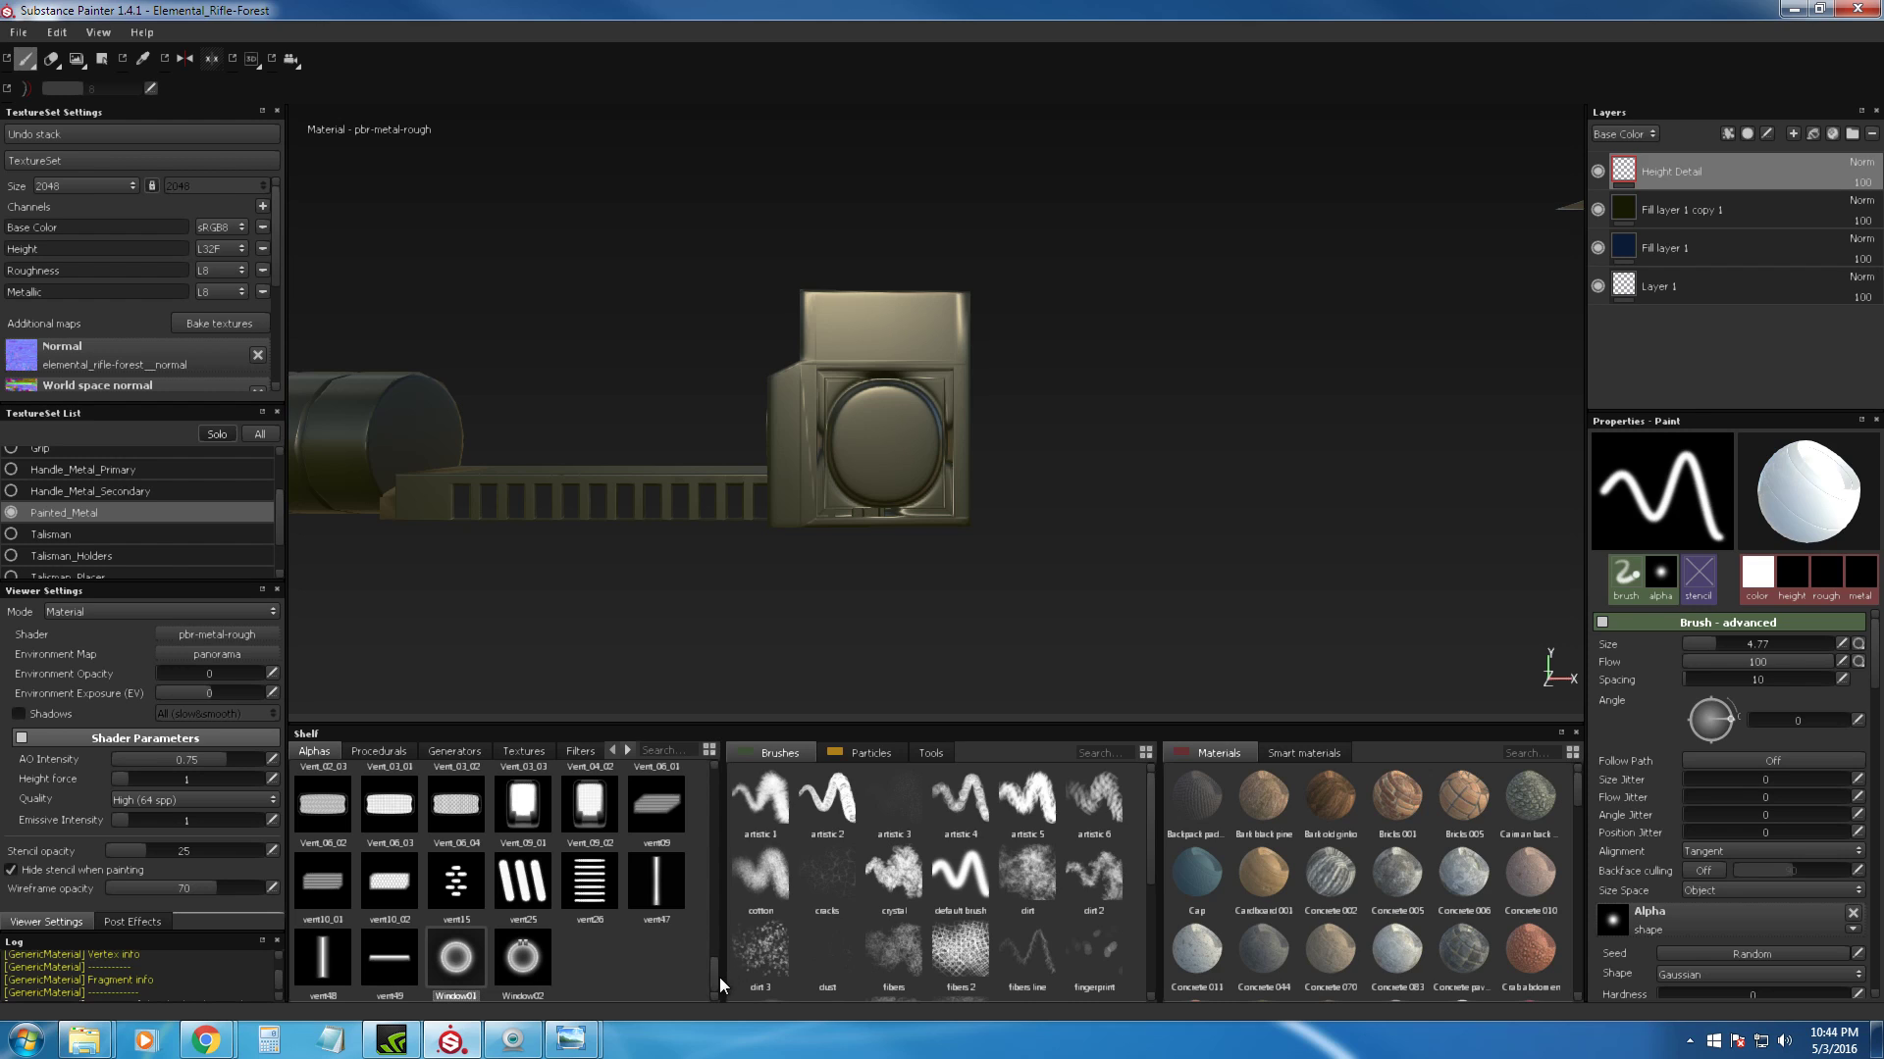
{"action": "left_click_drag", "start_coordinate": [714, 973], "coordinate": [733, 845]}
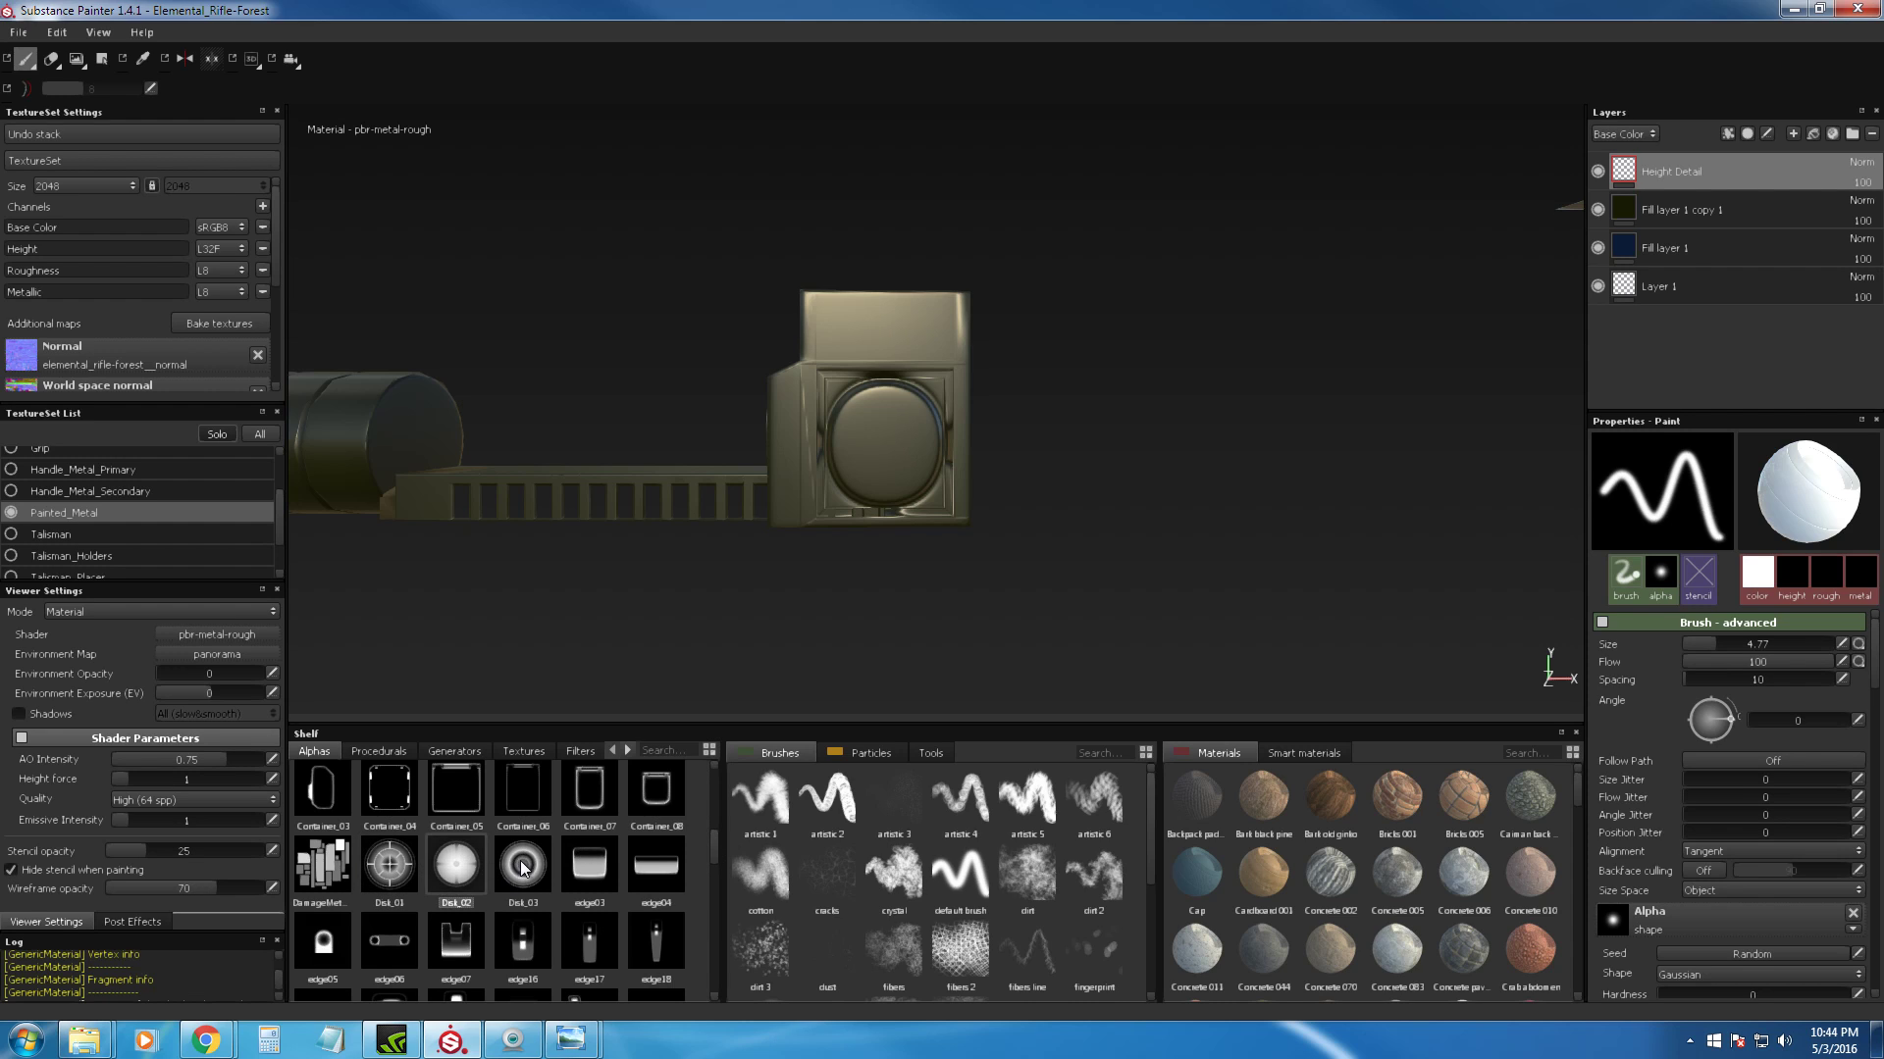
{"action": "left_click_drag", "start_coordinate": [712, 845], "coordinate": [704, 977]}
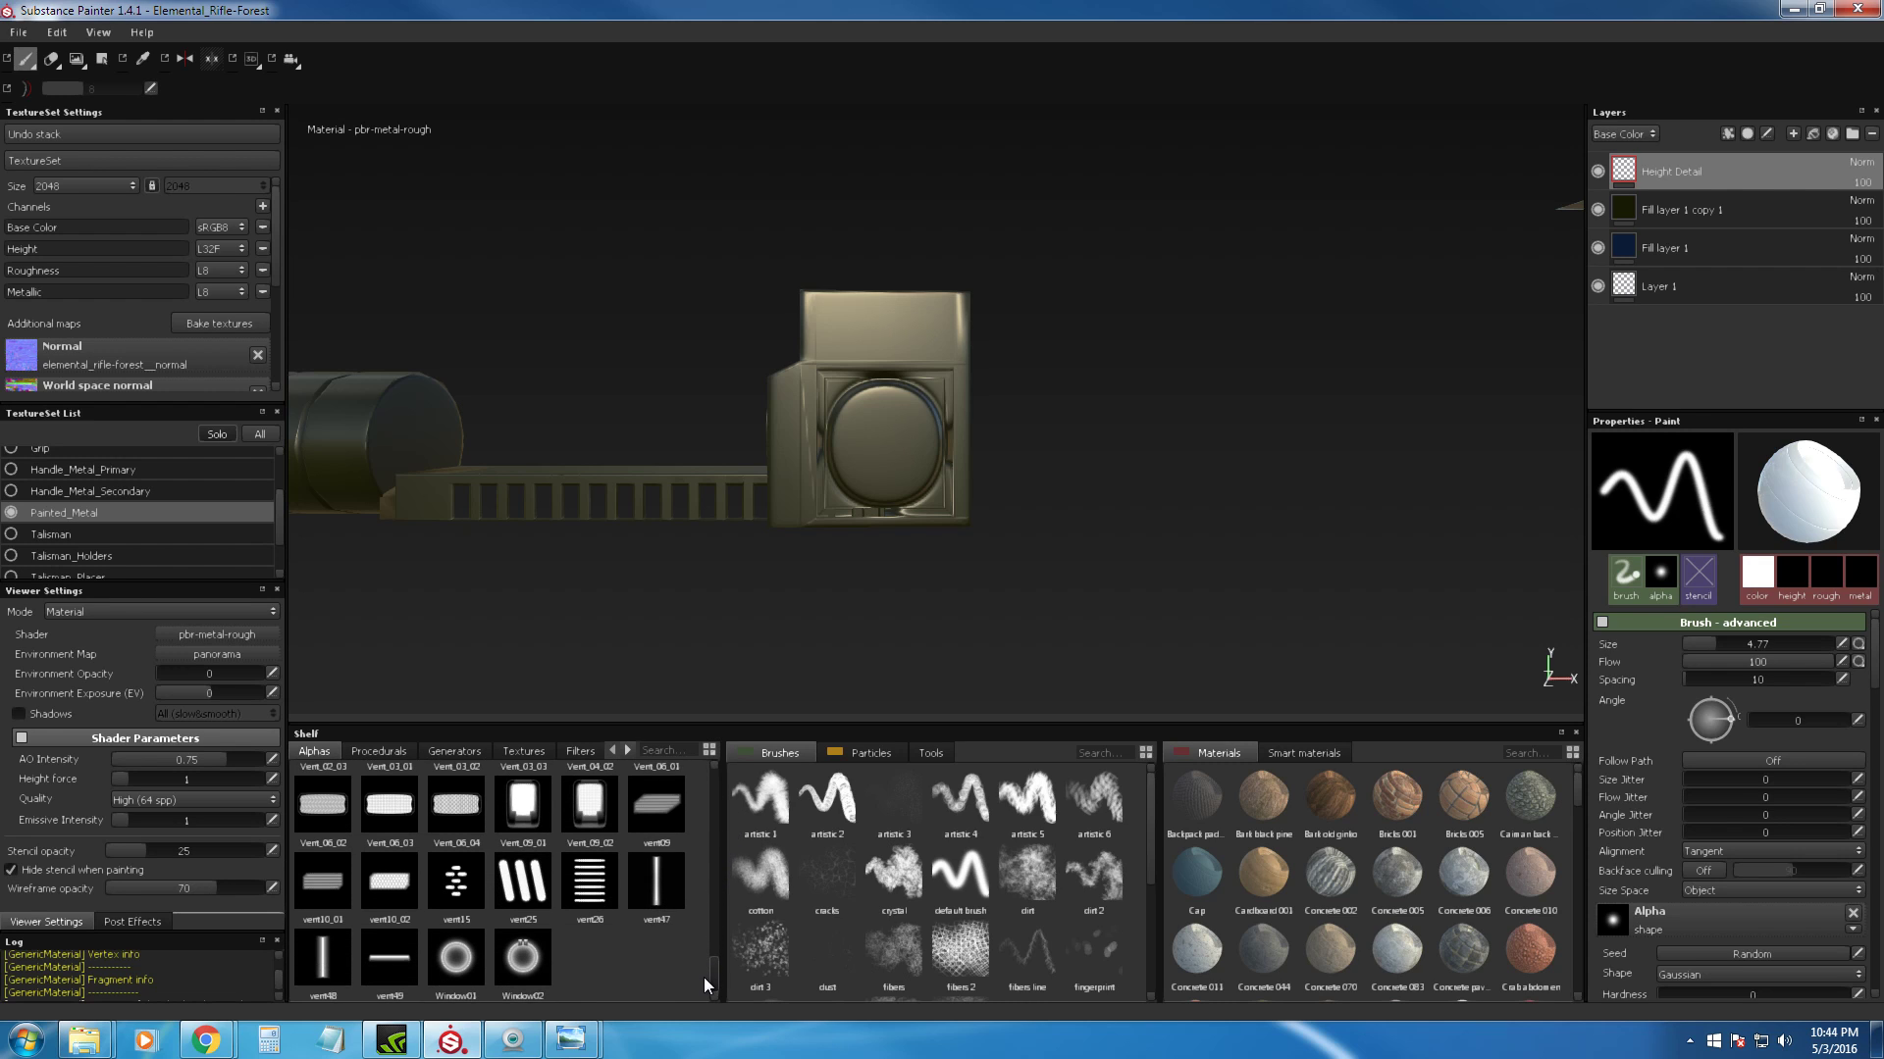
{"action": "left_click", "coordinate": [459, 957]}
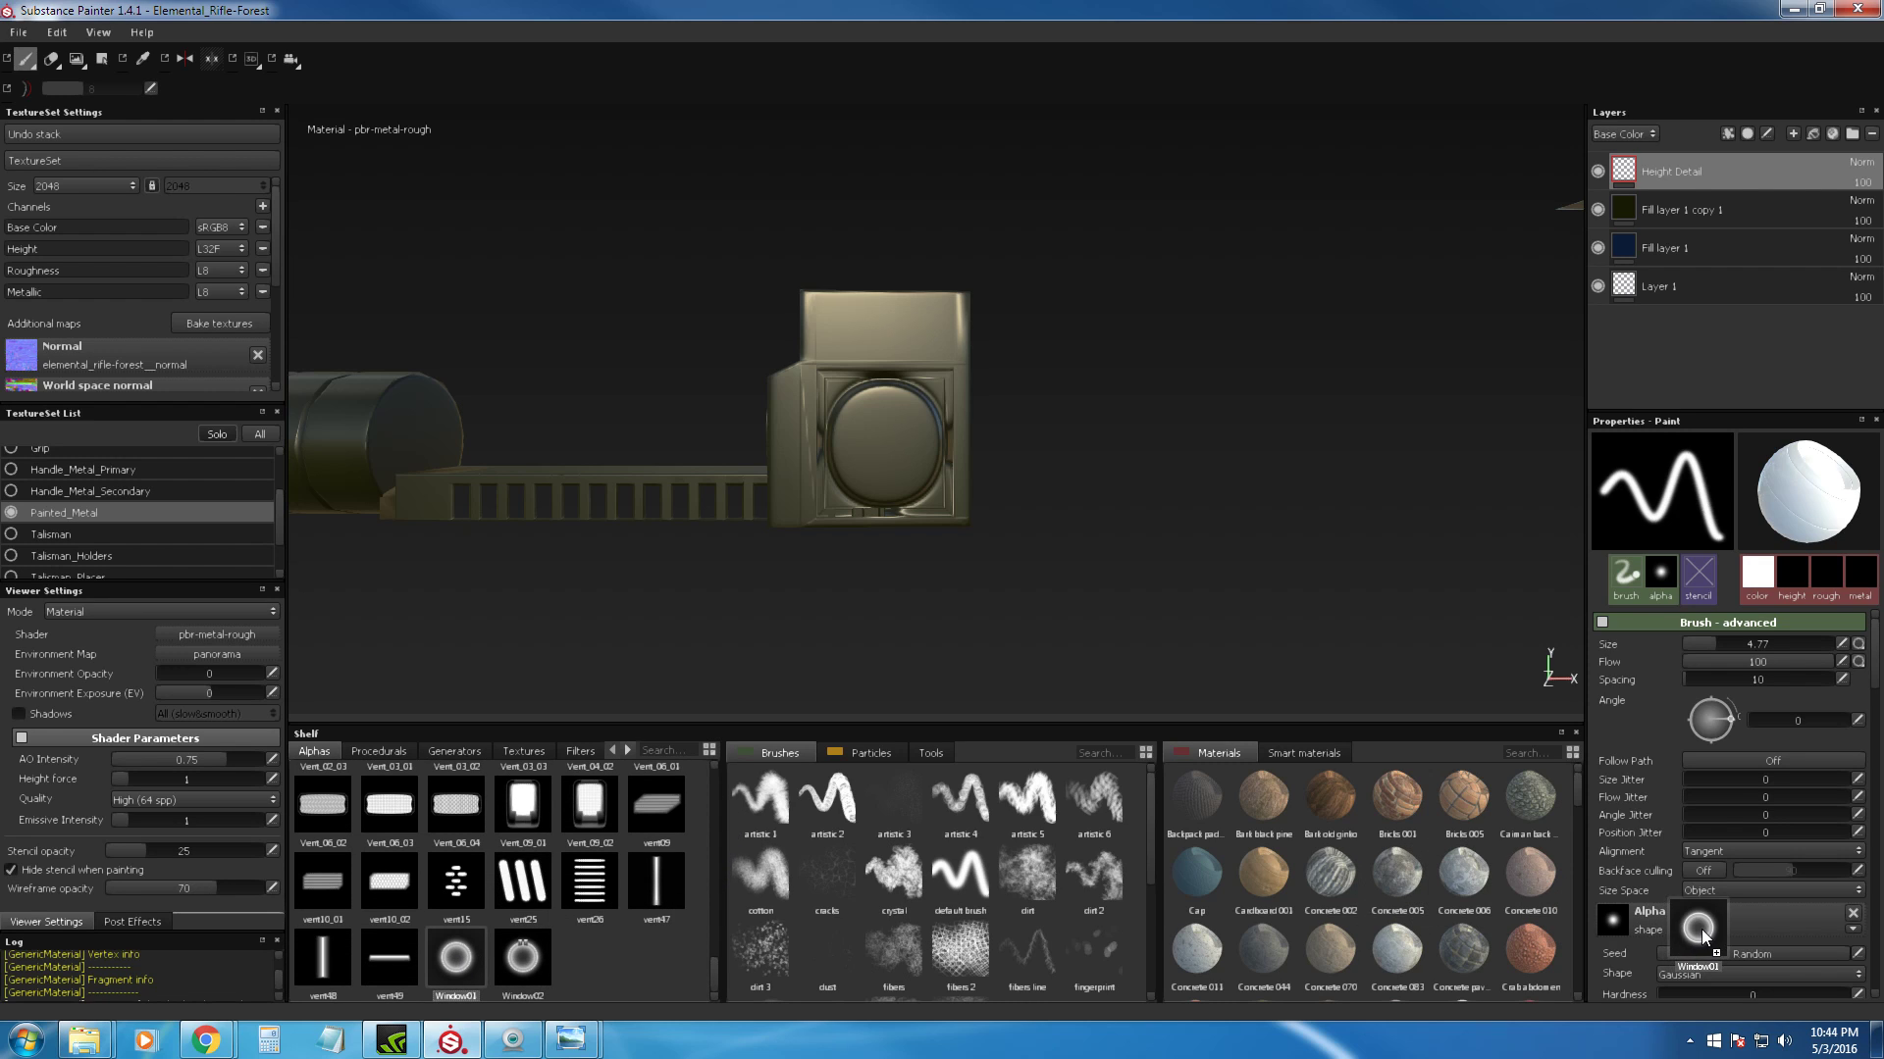
{"action": "right_click_drag", "start_coordinate": [870, 445], "coordinate": [959, 446], "text": "ctrl"}
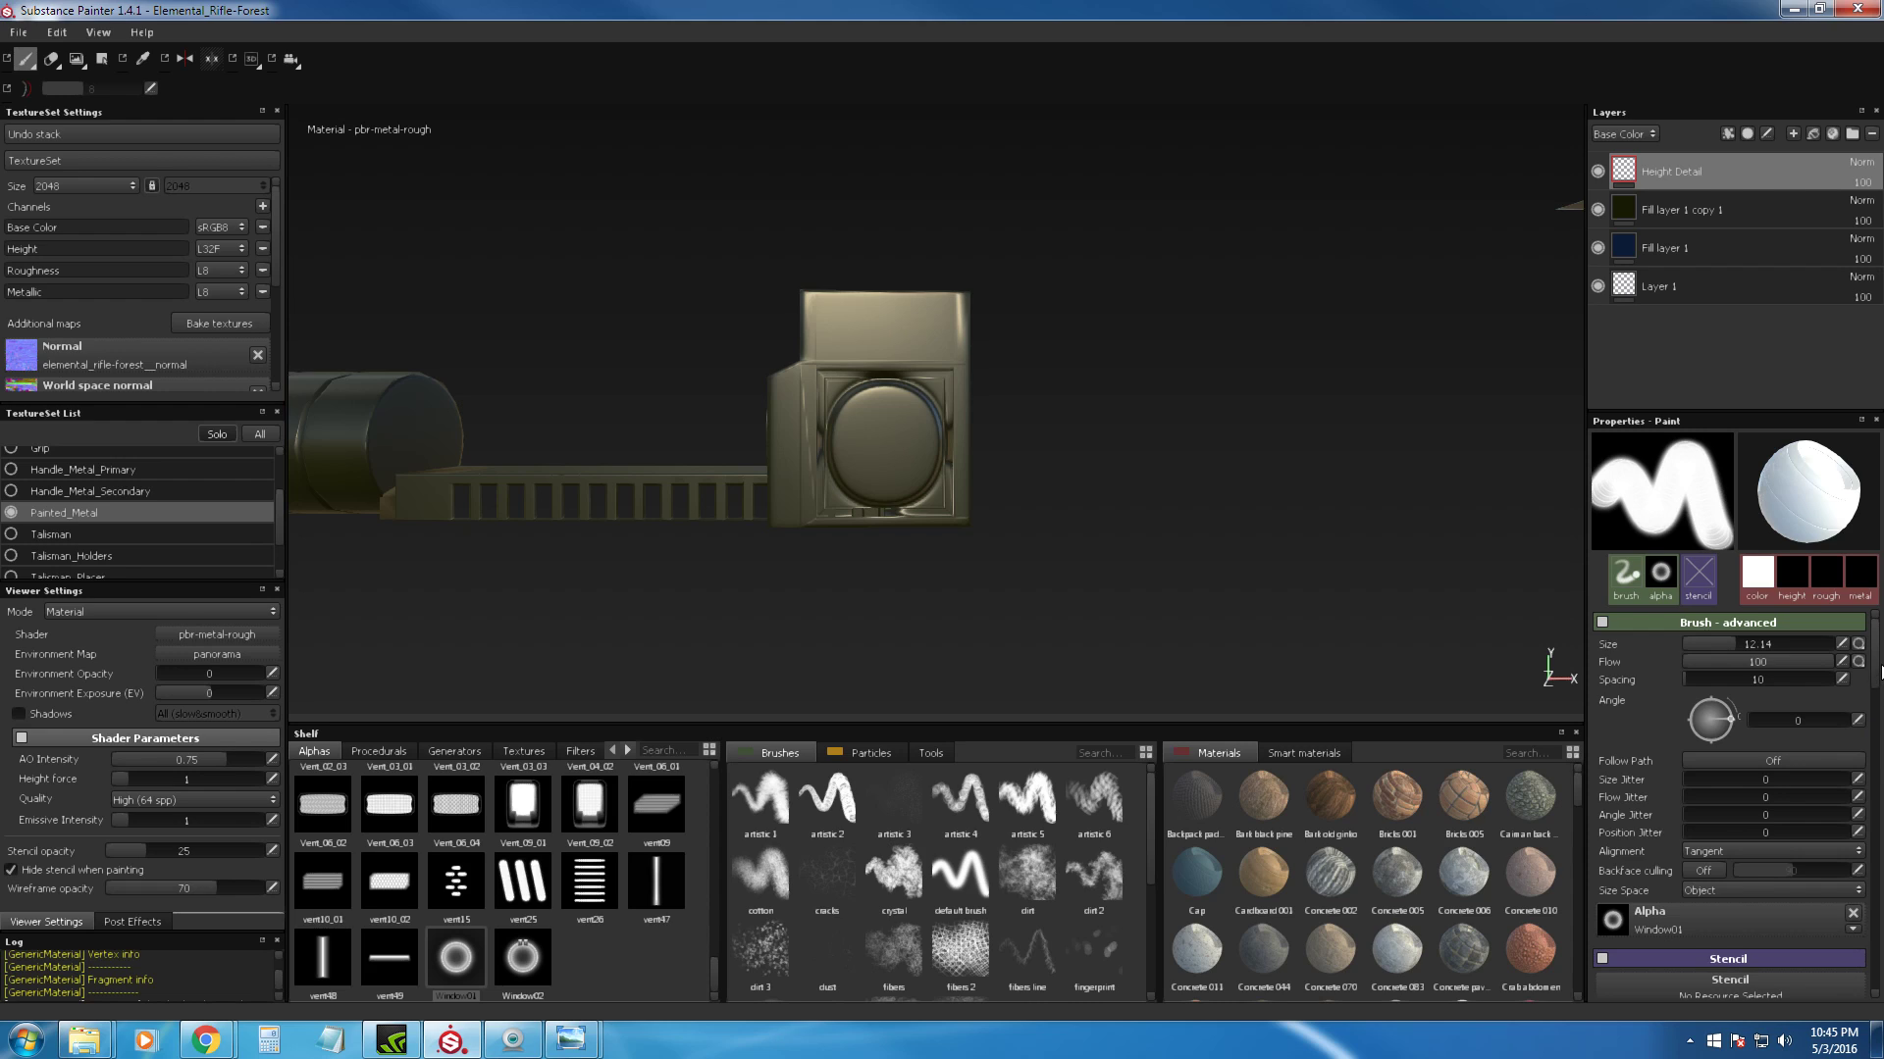
Step: Limit the brush material to the height channel, set a strongly negative height value and lower the flow to 86
{"action": "scroll", "coordinate": [1679, 738], "scroll_direction": "down", "scroll_amount": 5}
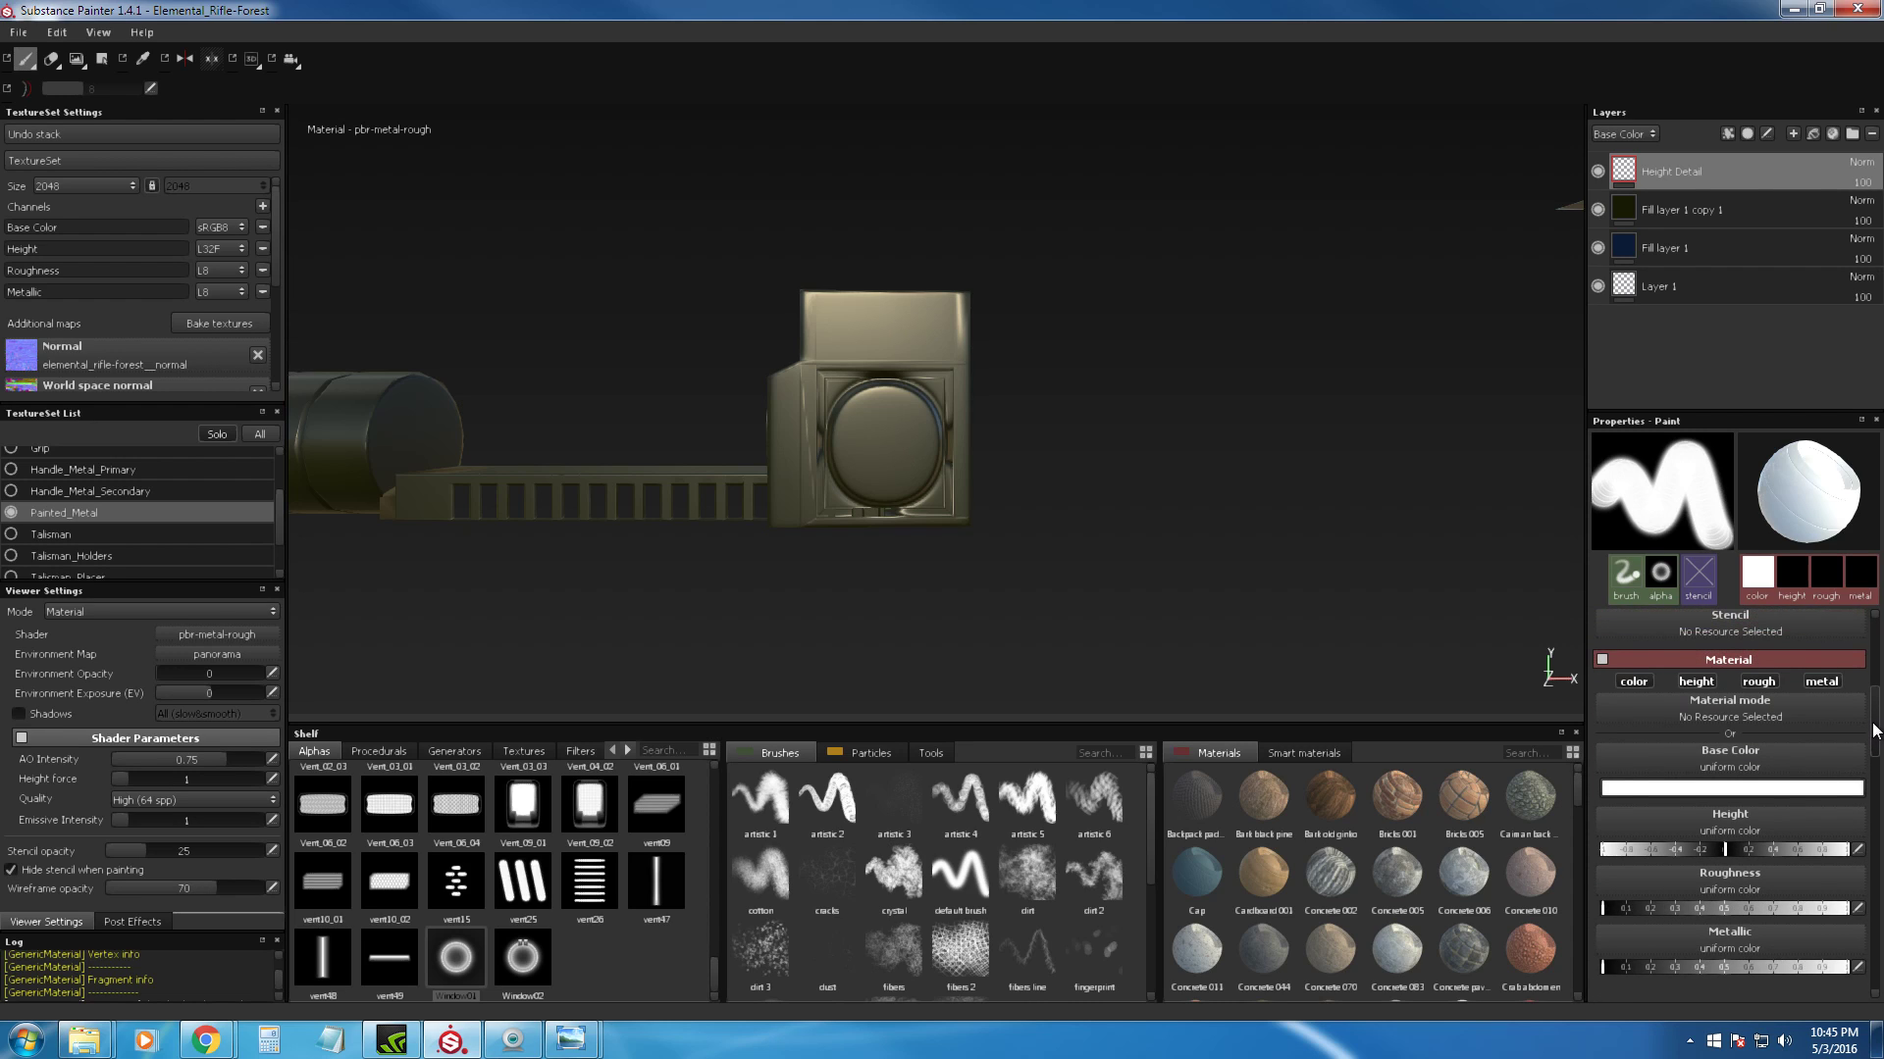
{"action": "left_click", "coordinate": [1645, 728]}
{"action": "left_click", "coordinate": [1770, 728]}
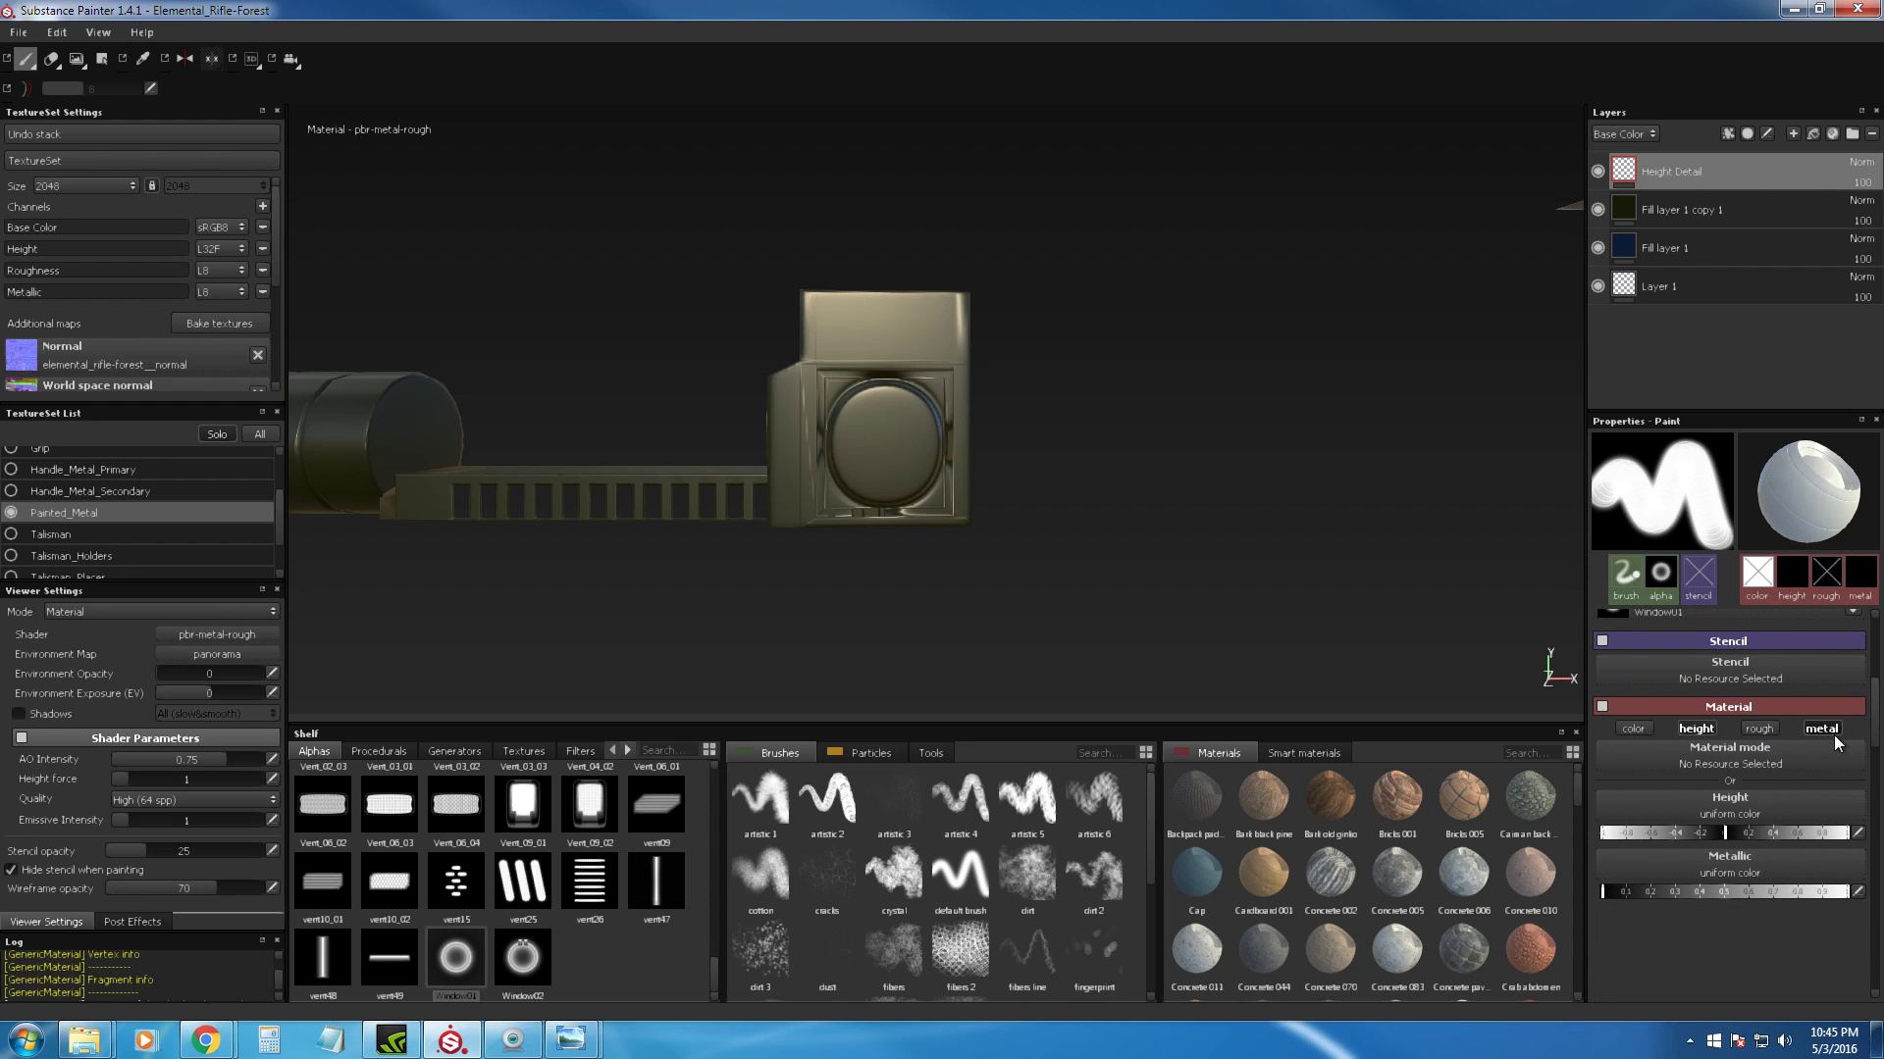
{"action": "left_click", "coordinate": [1827, 729]}
{"action": "left_click", "coordinate": [1610, 834]}
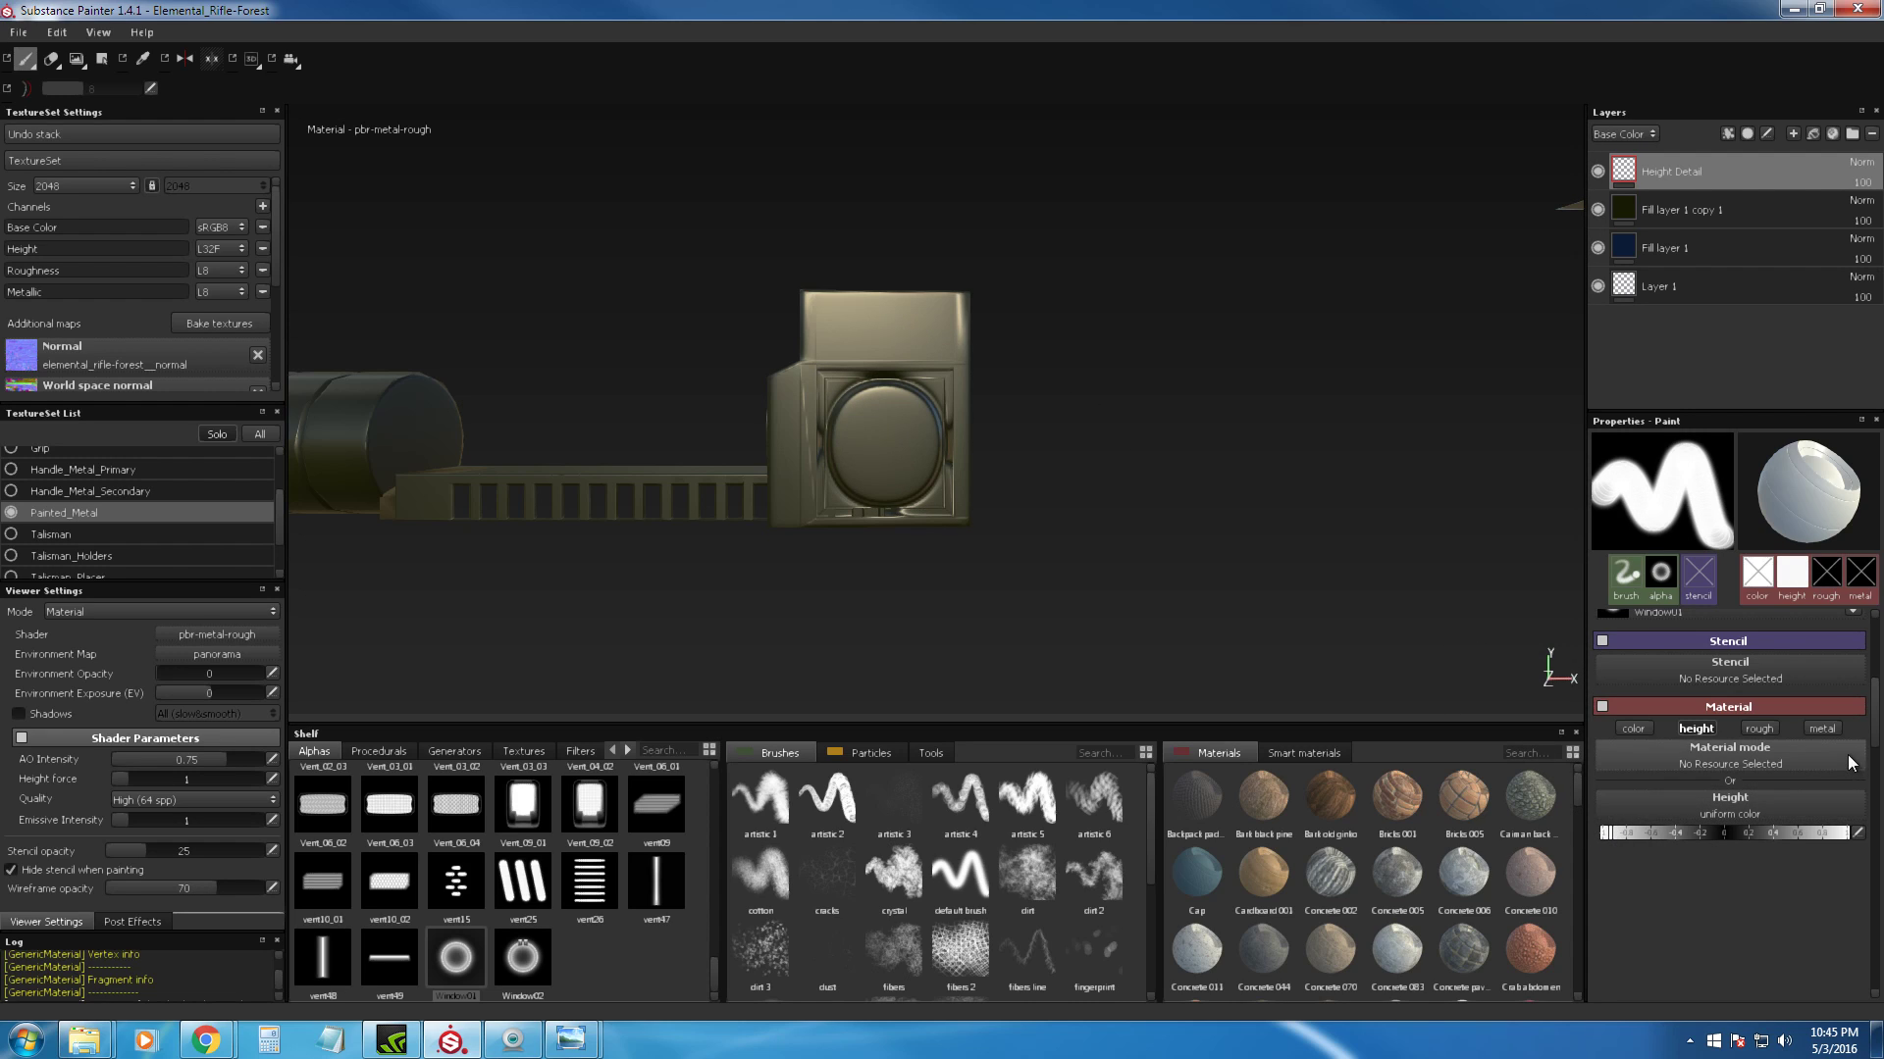
{"action": "scroll", "coordinate": [1727, 706], "scroll_direction": "up", "scroll_amount": 3}
{"action": "left_click", "coordinate": [1811, 661]}
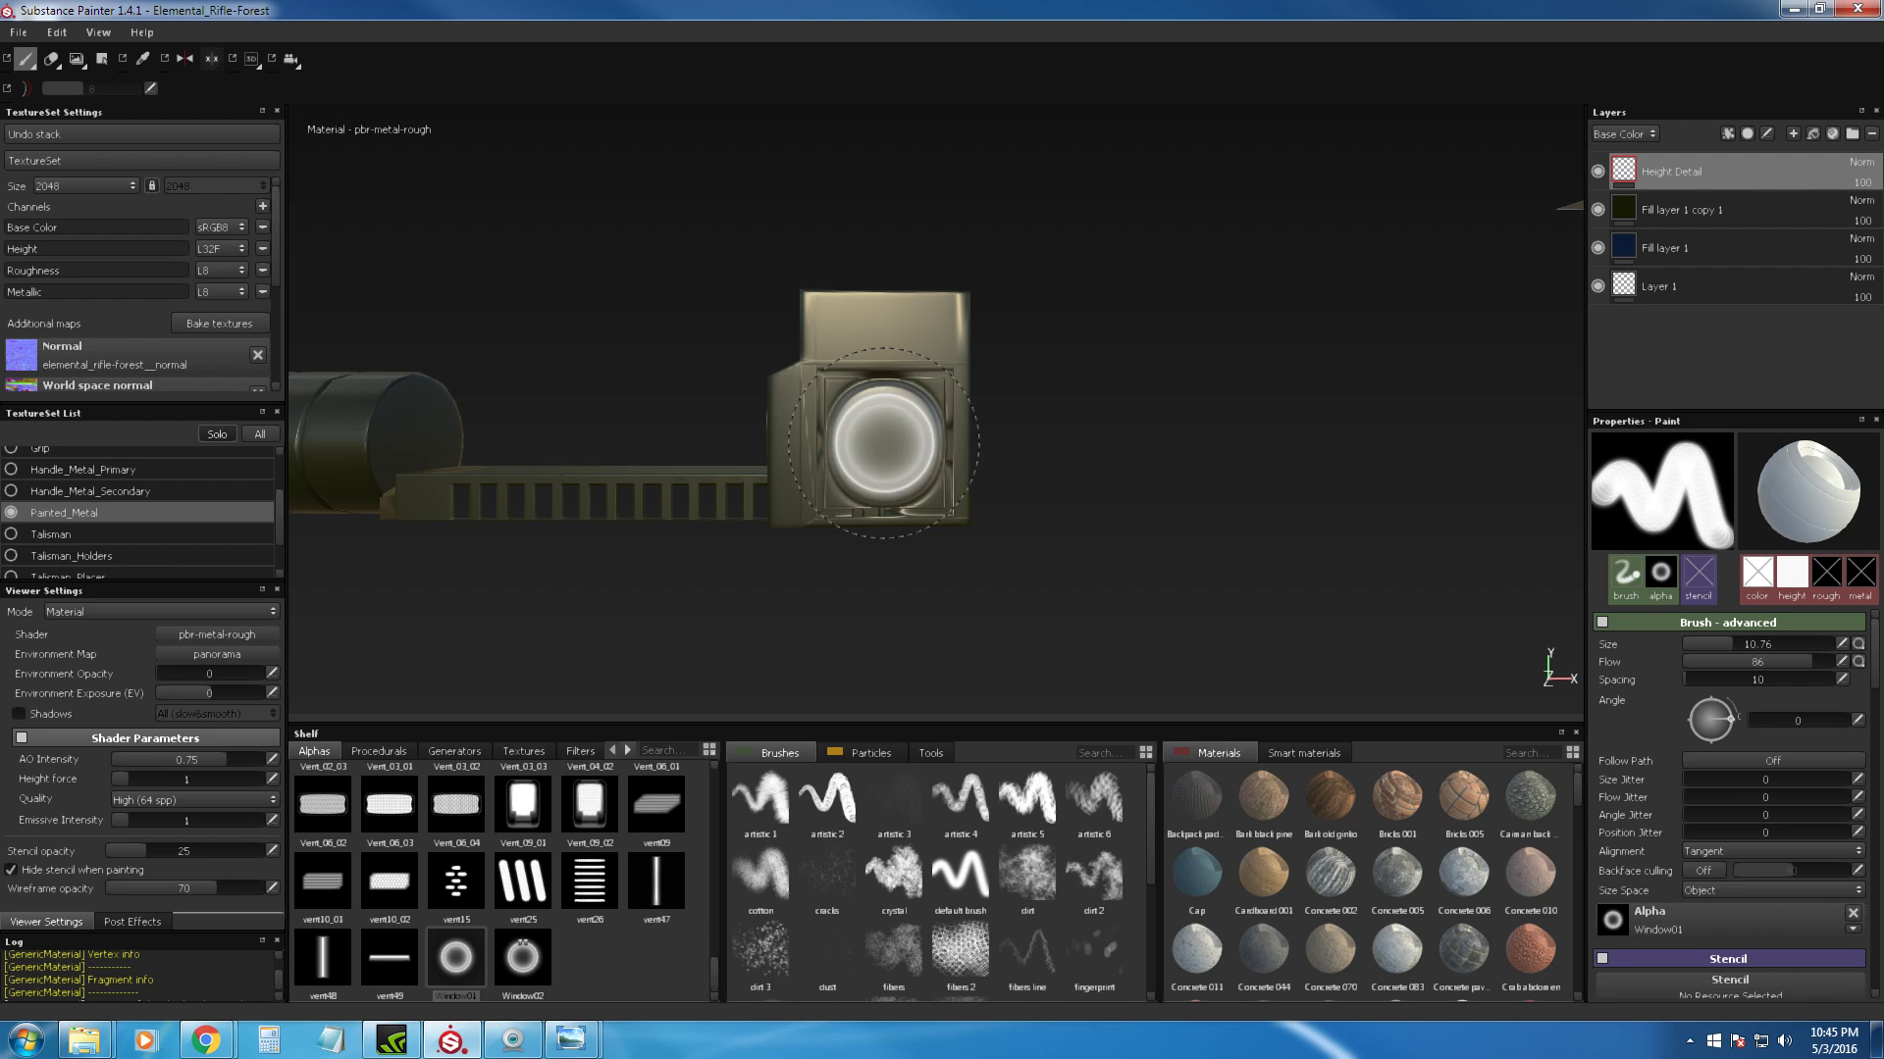
Step: Try stamping the Window01 alpha on the block's round detail at brush sizes of about 10.76 and 7.73, undoing each stamp
{"action": "right_click_drag", "start_coordinate": [1104, 799], "coordinate": [1110, 646], "text": "alt"}
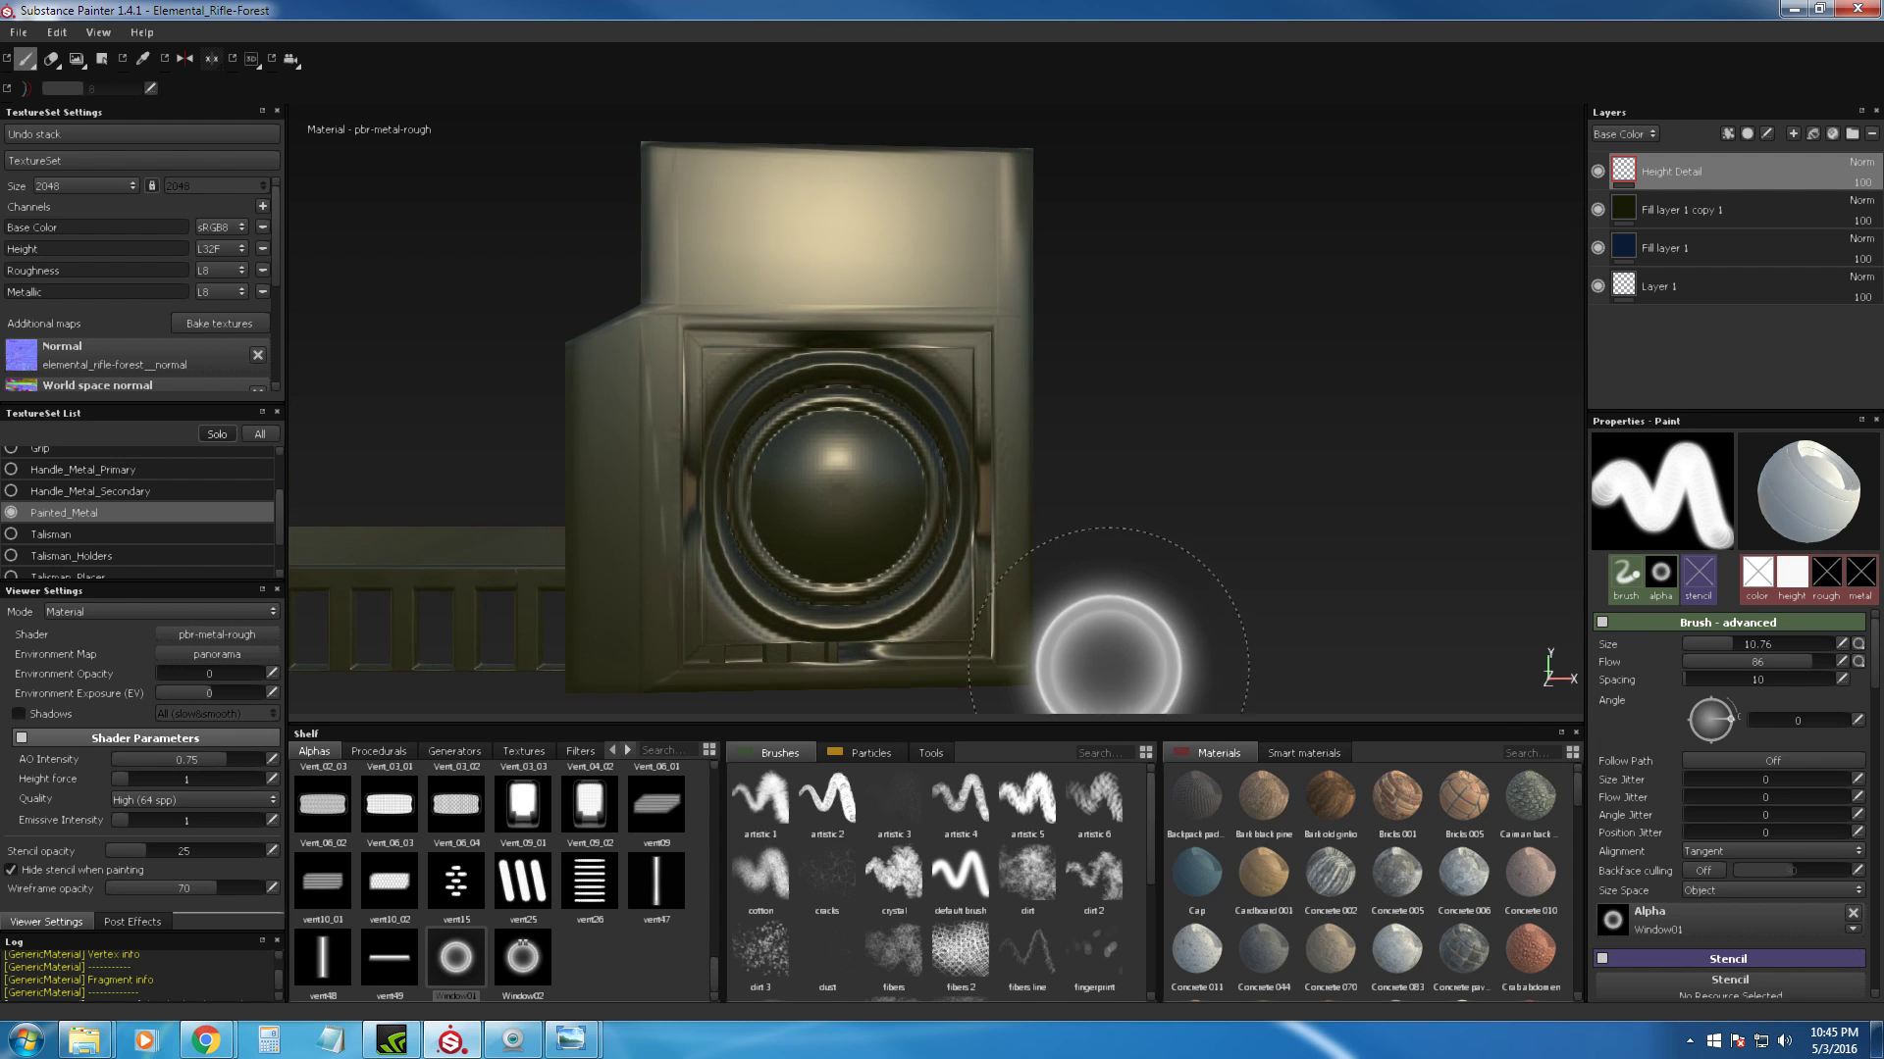
{"action": "key", "text": "ctrl+z"}
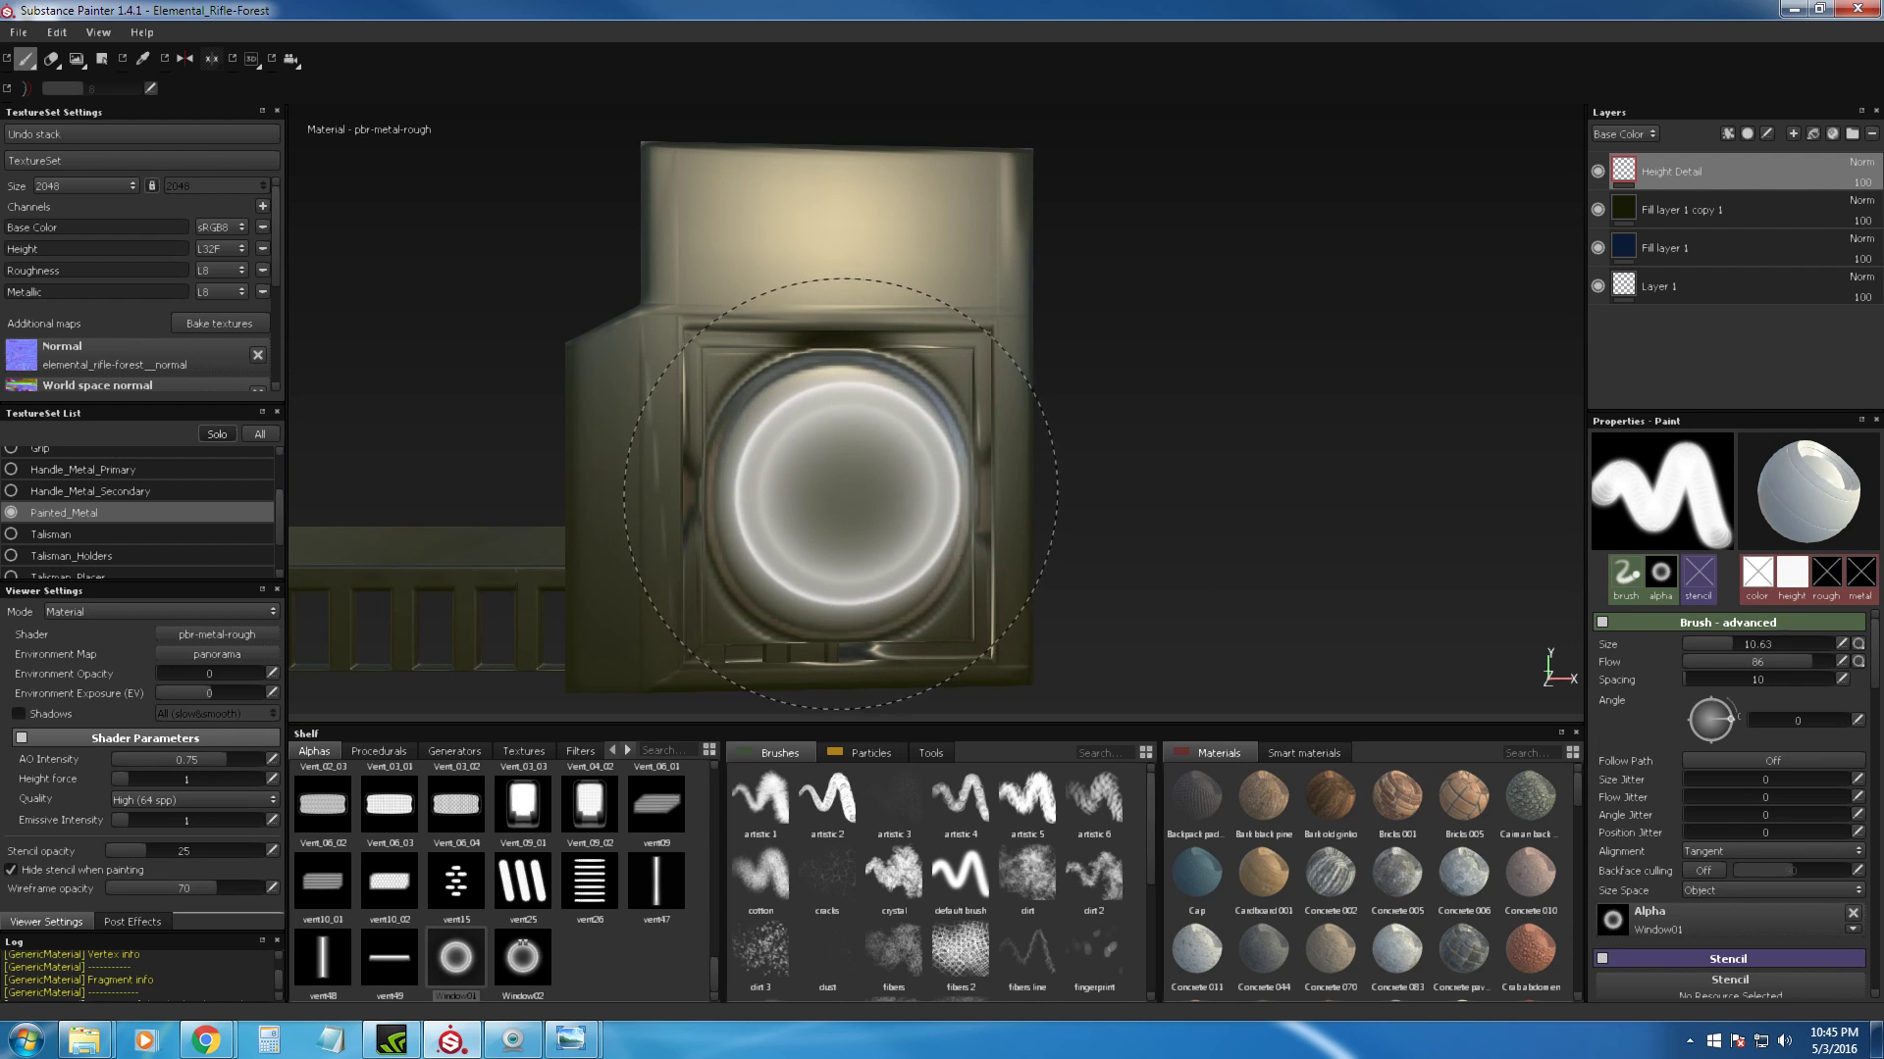
{"action": "right_click_drag", "start_coordinate": [848, 493], "coordinate": [822, 494], "text": "ctrl"}
{"action": "left_click", "coordinate": [839, 495]}
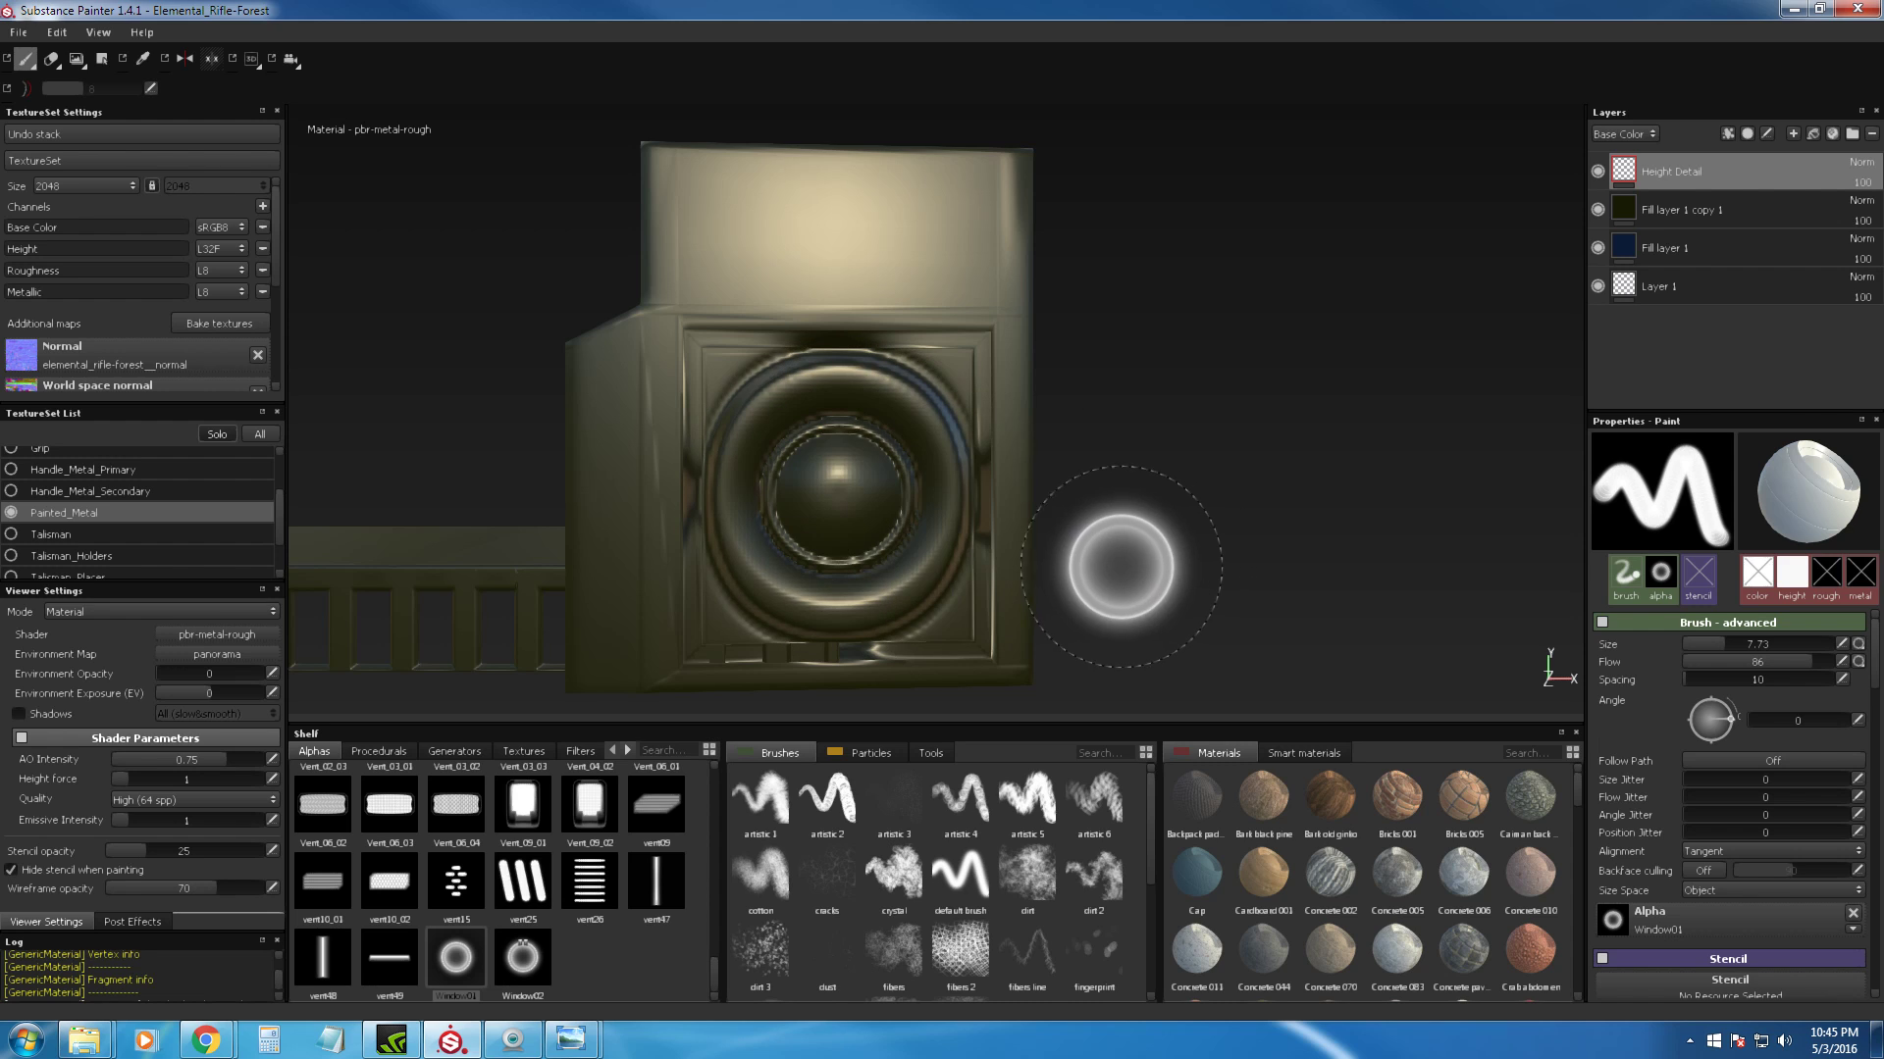
{"action": "key", "text": "ctrl+z"}
{"action": "right_click_drag", "start_coordinate": [1112, 473], "coordinate": [1110, 511], "text": "alt"}
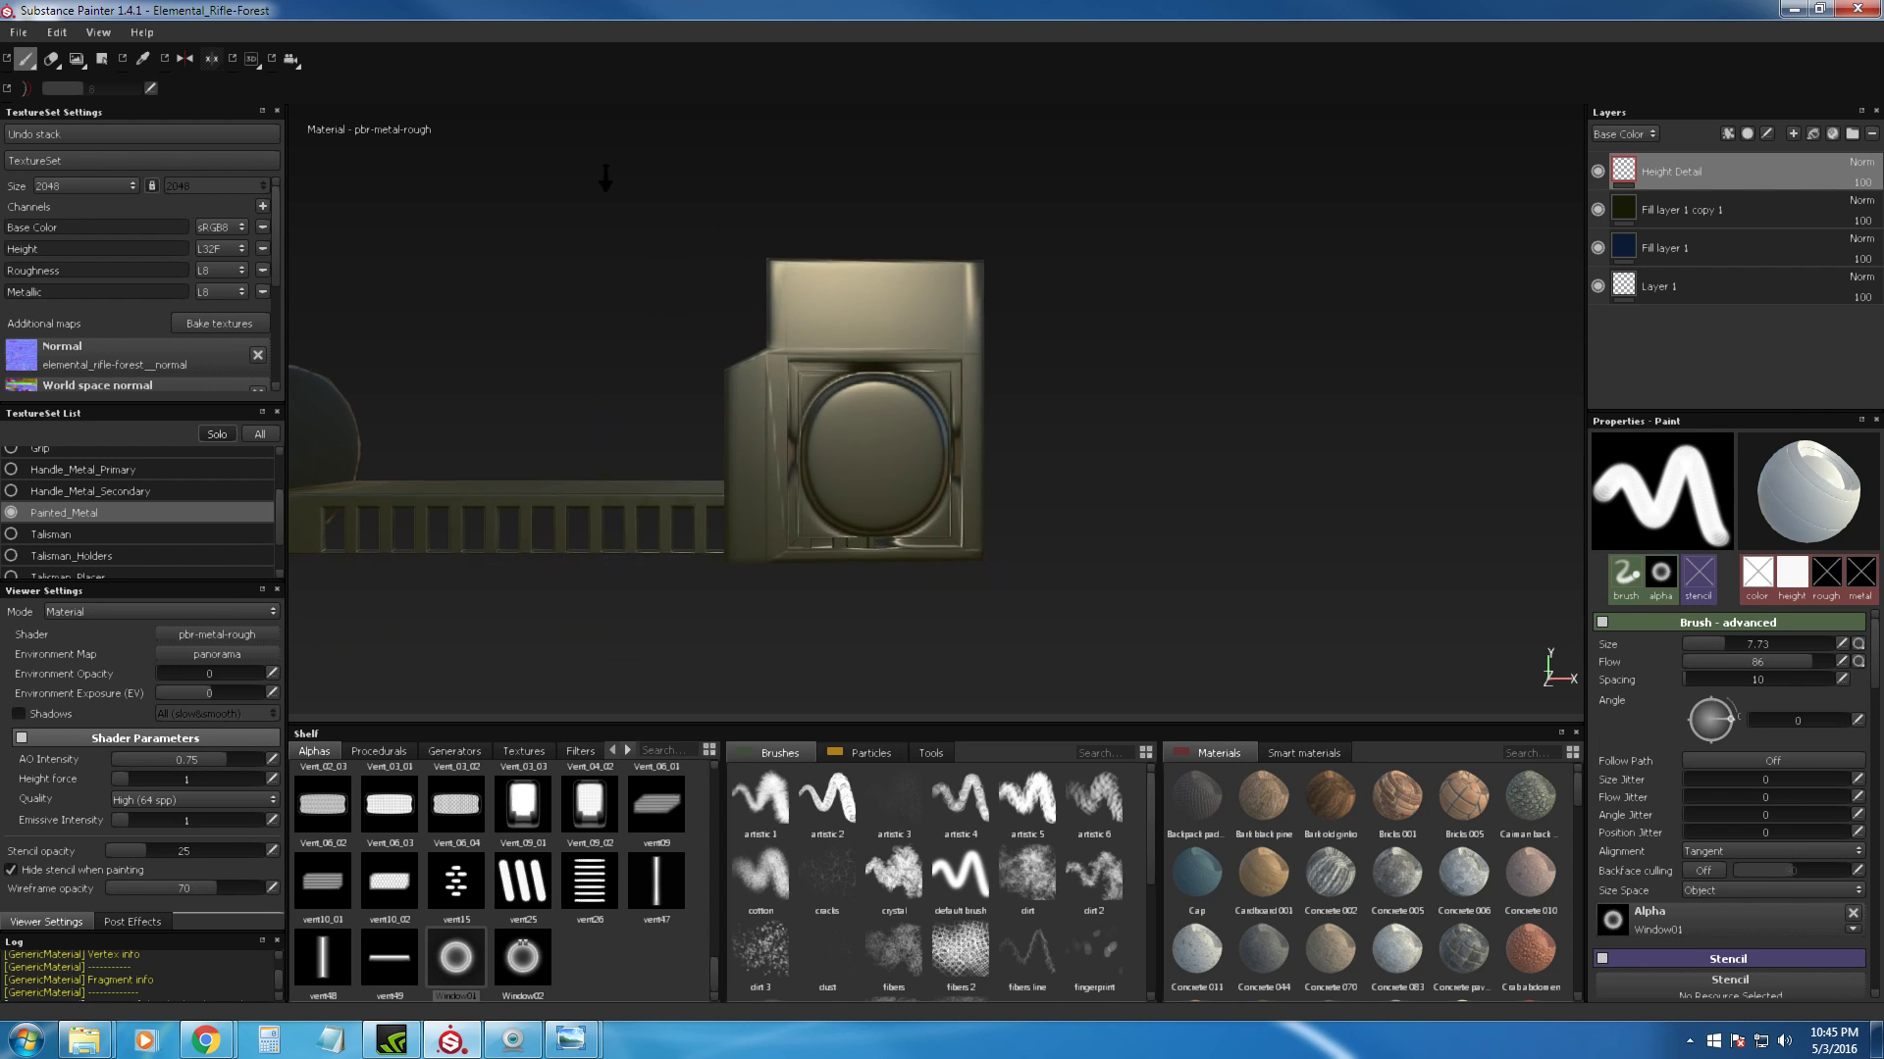
Step: Turn on symmetry painting and set the mirror axis to Z for the Painted_Metal parts
{"action": "left_click_drag", "start_coordinate": [798, 274], "coordinate": [892, 273], "text": "alt"}
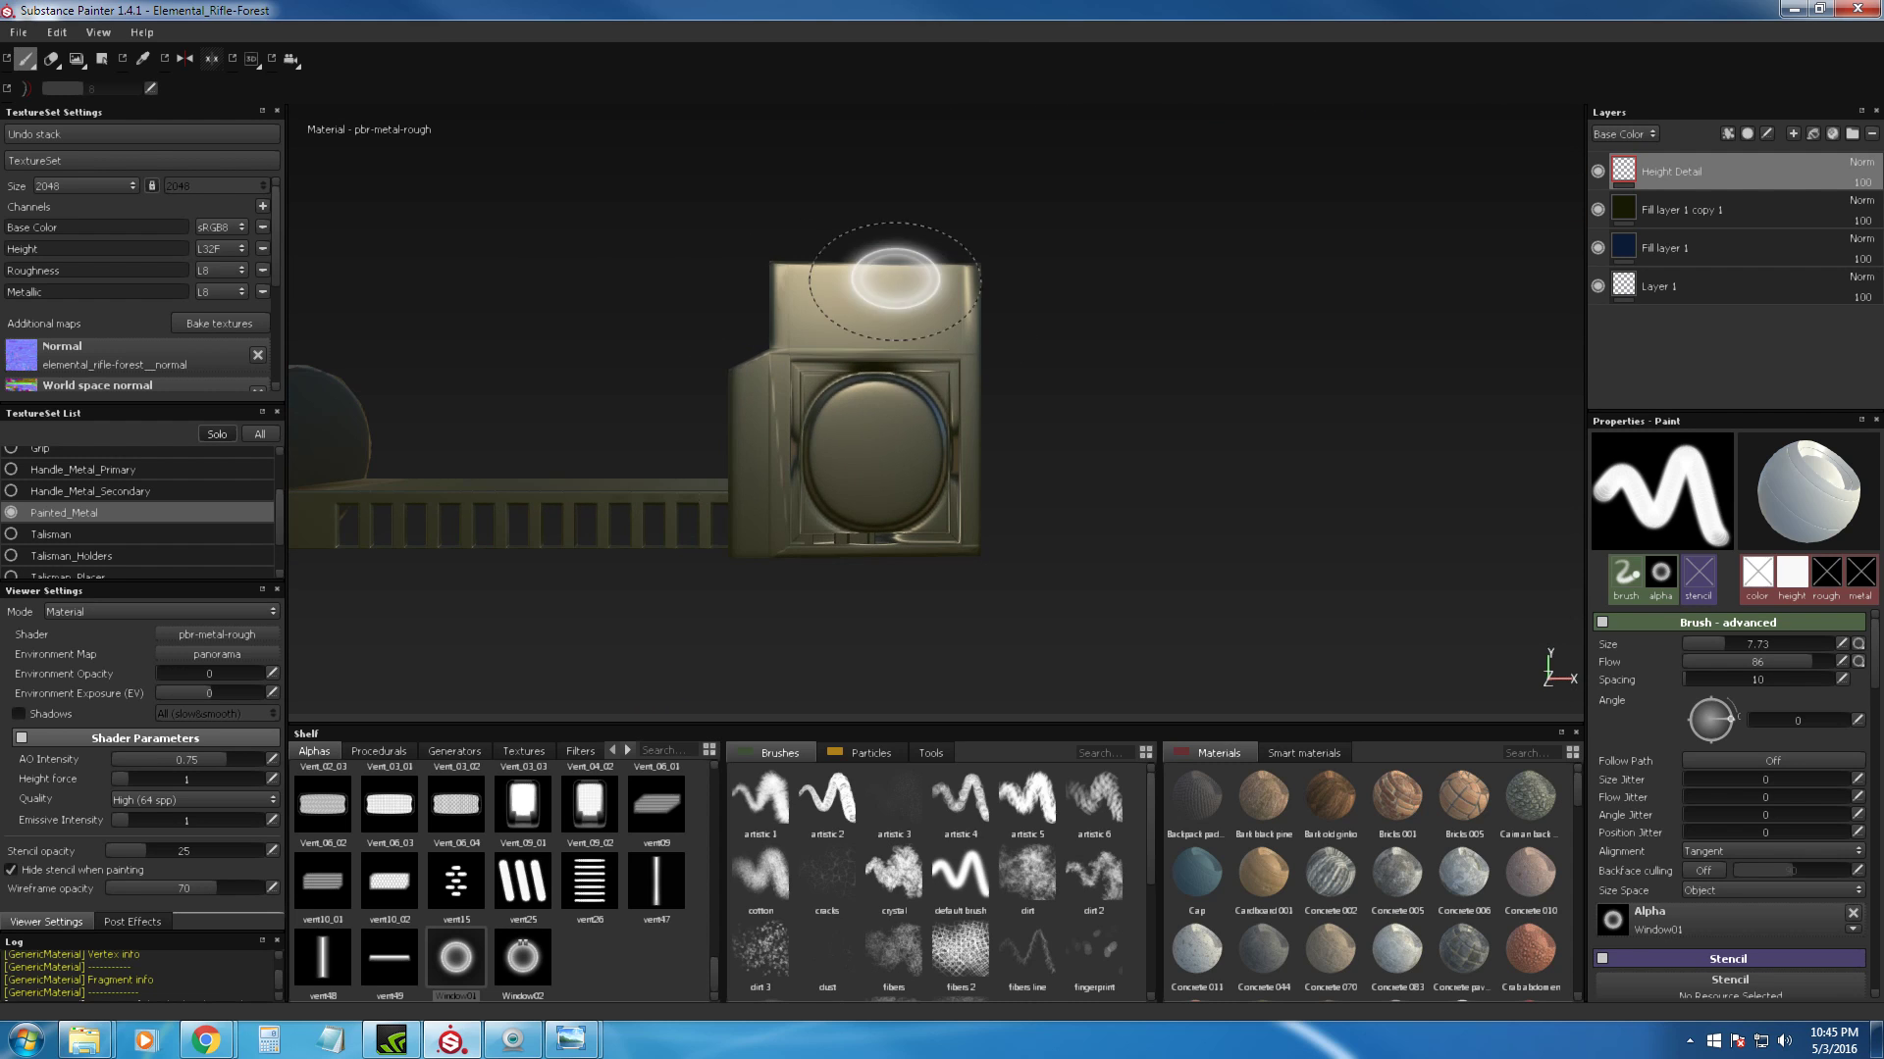
{"action": "left_click", "coordinate": [187, 57]}
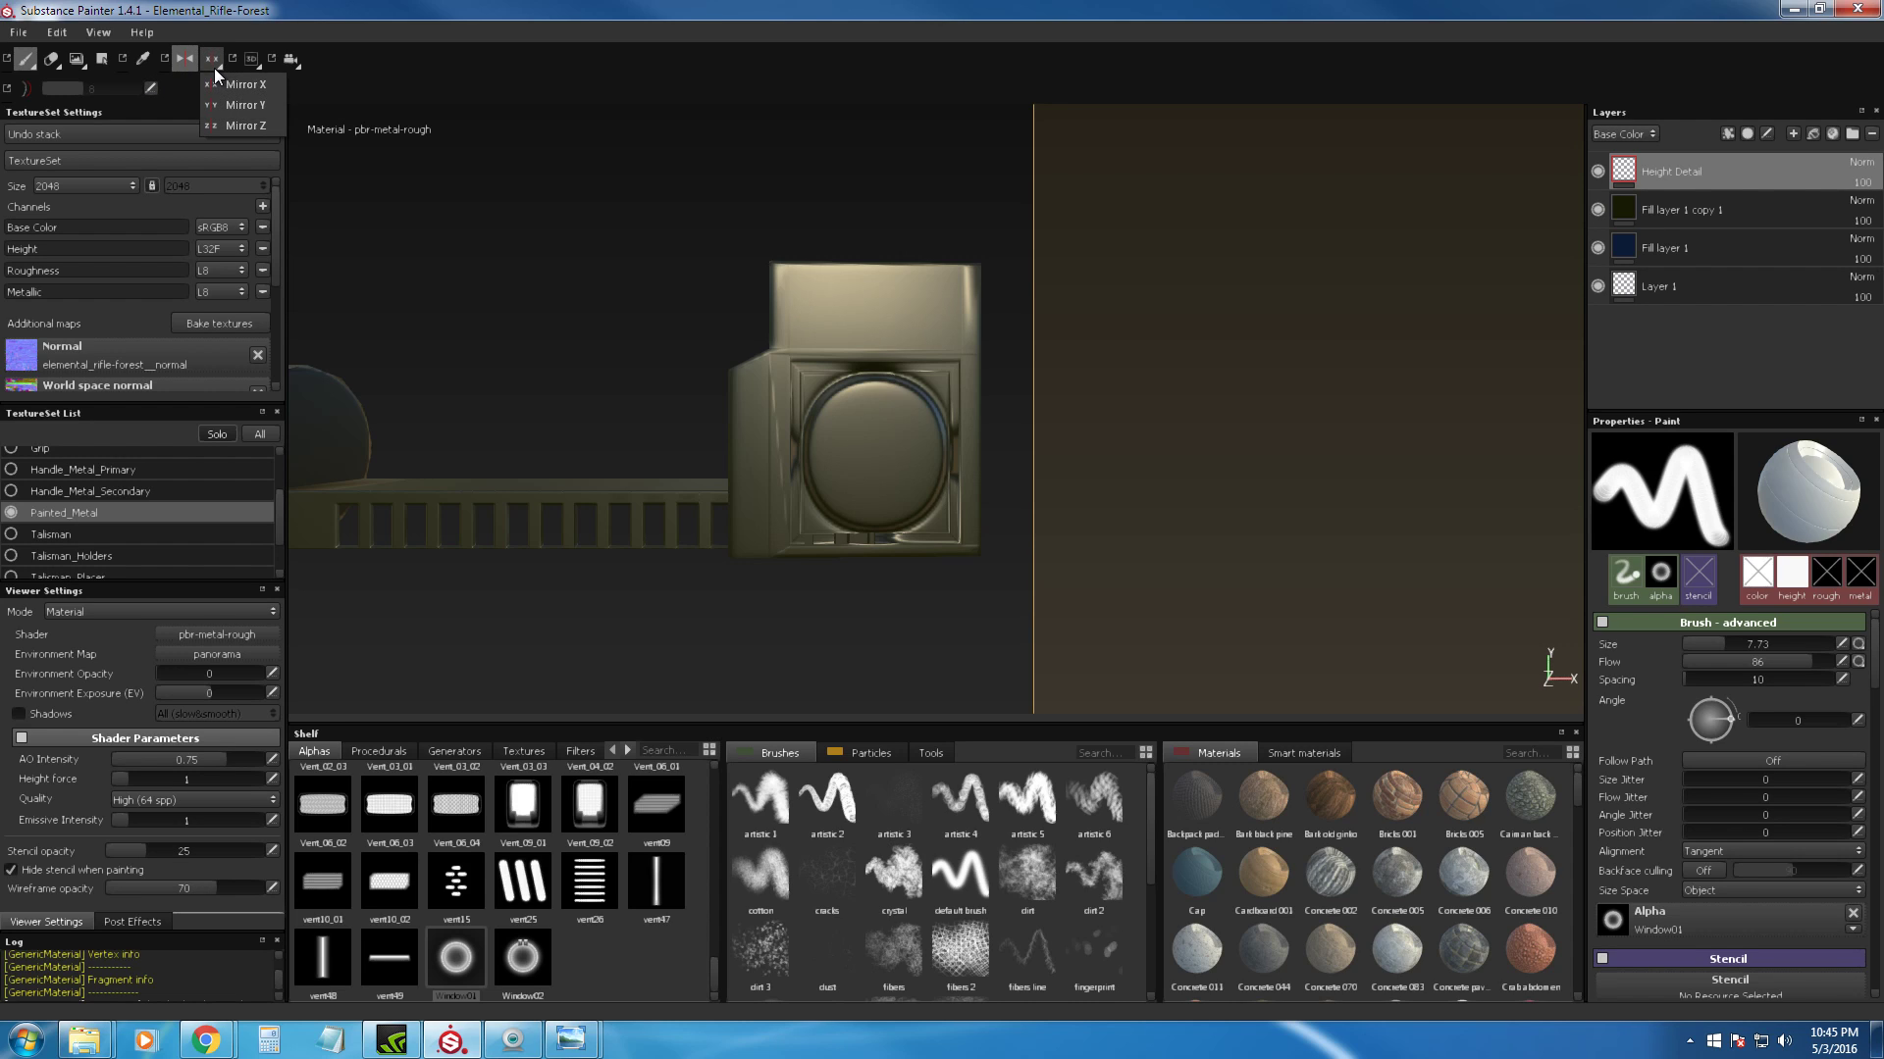
{"action": "left_click", "coordinate": [245, 125]}
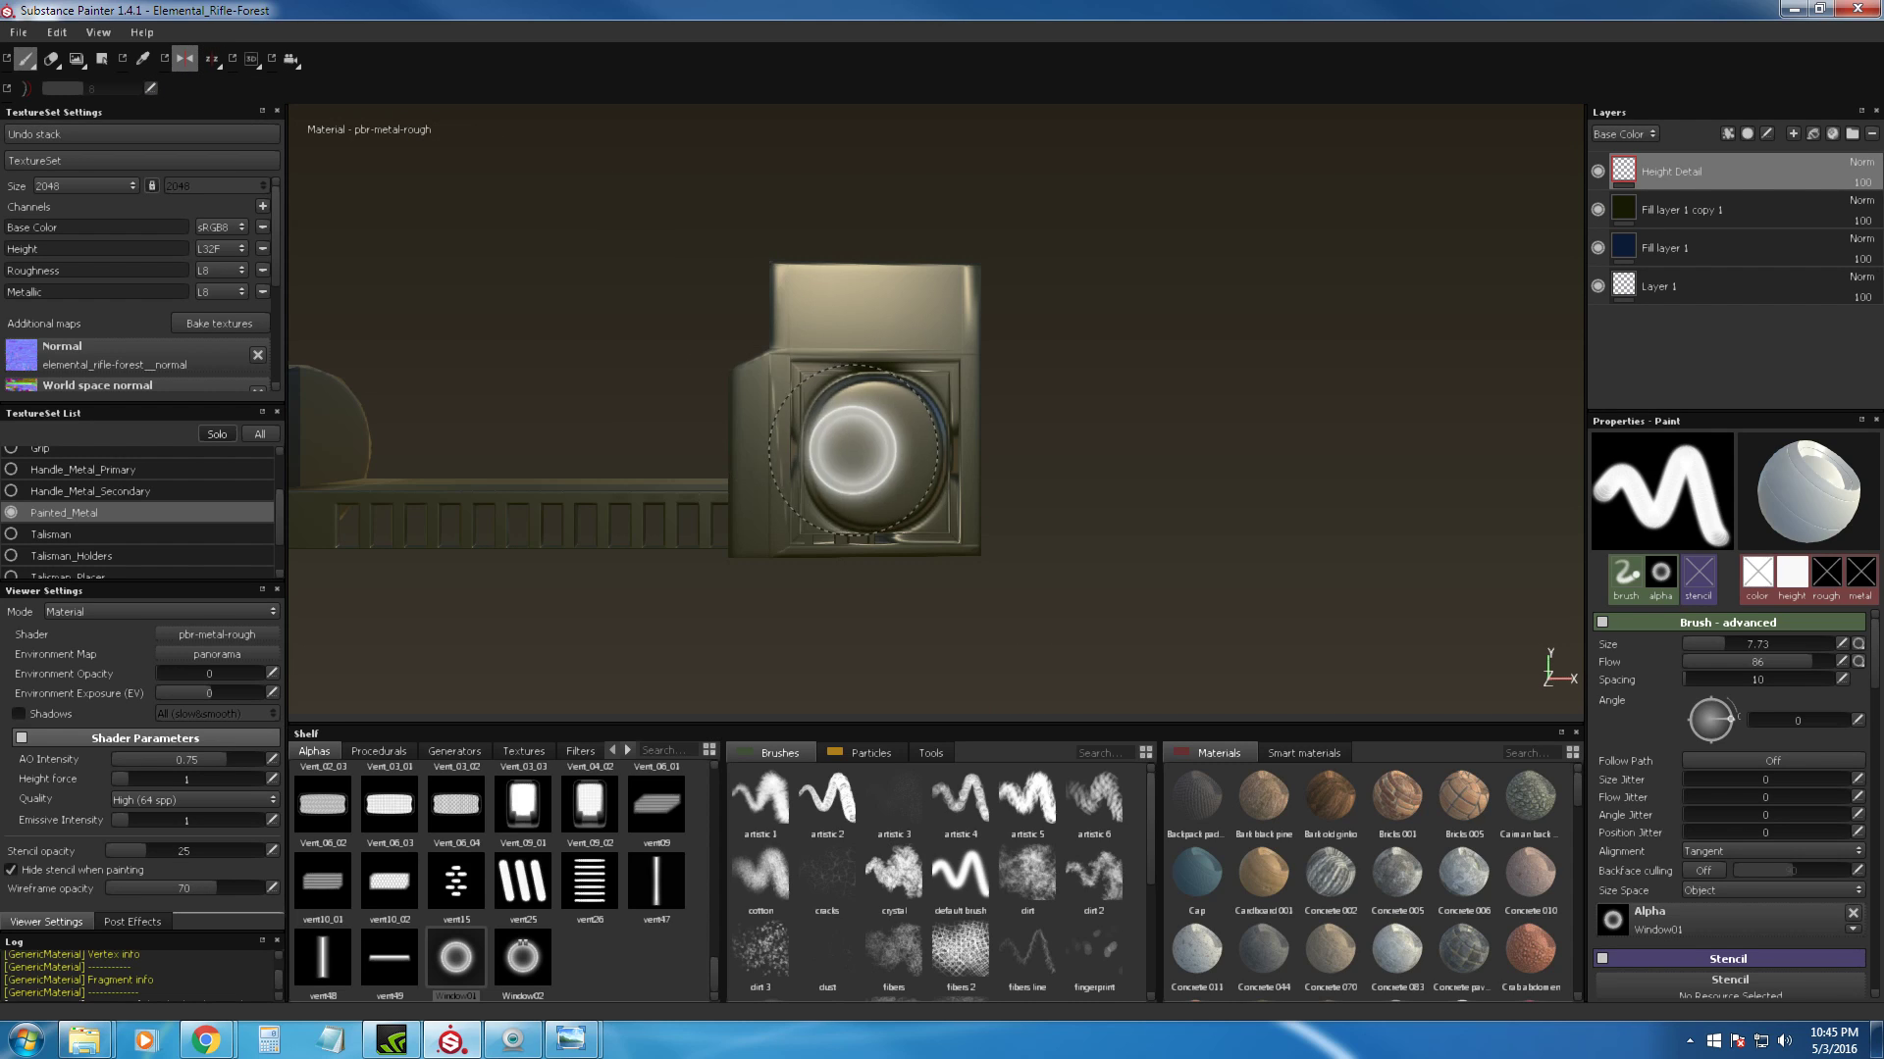
Step: Stamp the Window01 alpha mirrored at the centre of the block's round detail and turn symmetry off
{"action": "left_click_drag", "start_coordinate": [1048, 445], "coordinate": [504, 402], "text": "alt"}
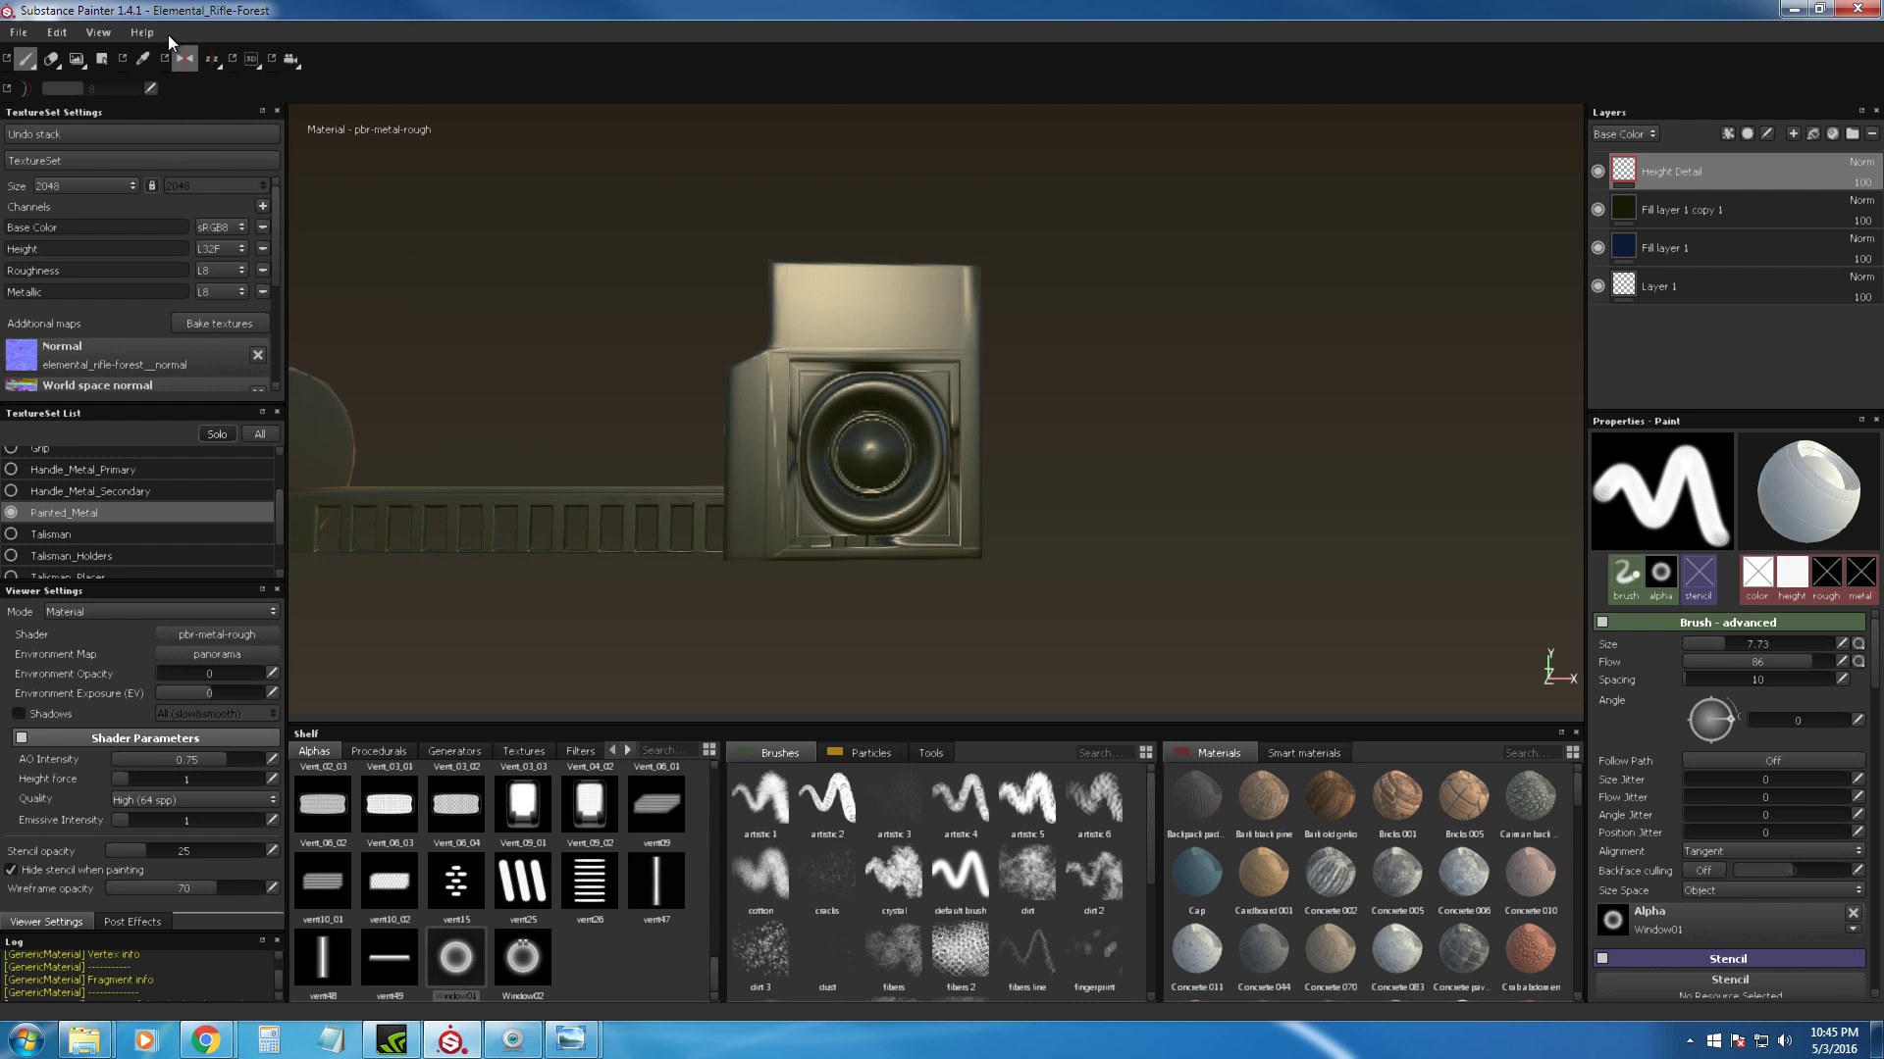
{"action": "left_click", "coordinate": [184, 59]}
{"action": "scroll", "coordinate": [935, 454], "scroll_direction": "down", "scroll_amount": 5}
{"action": "left_click_drag", "start_coordinate": [920, 241], "coordinate": [907, 299], "text": "alt"}
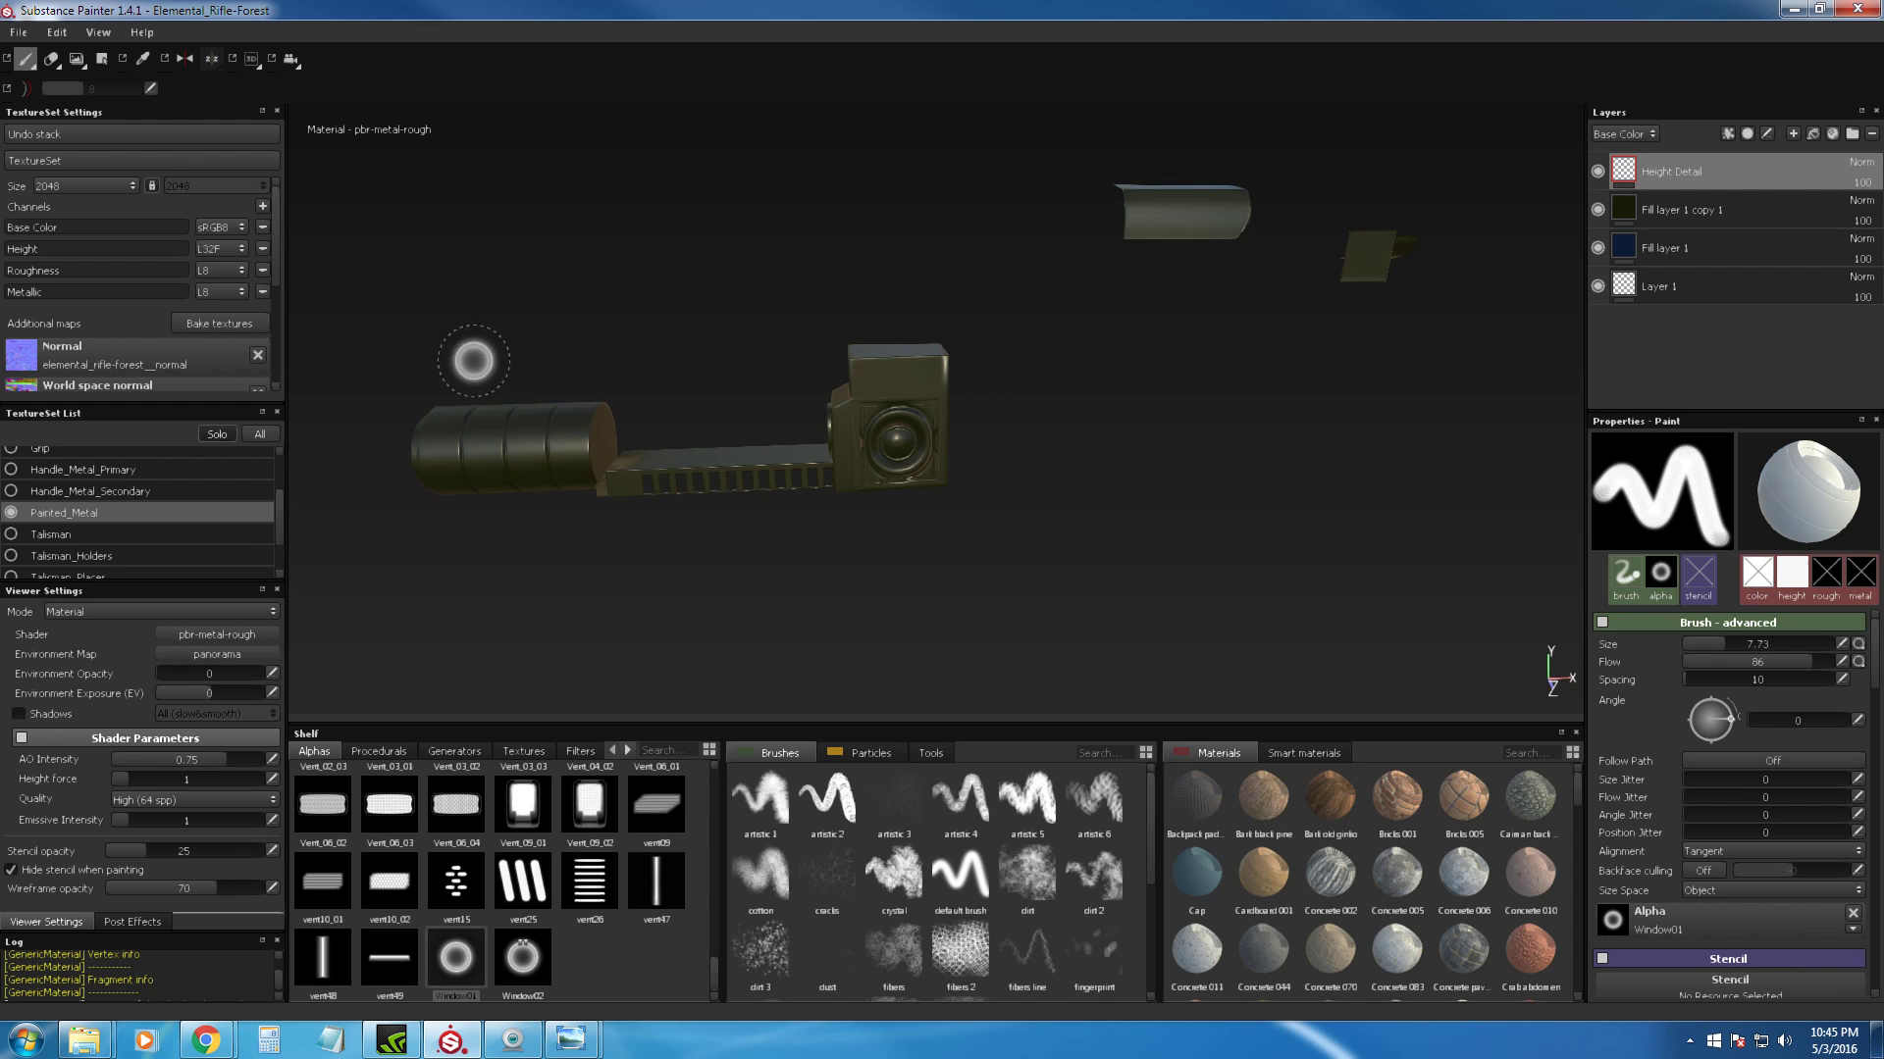
Step: Show all texture sets to examine where the painted parts sit on the rifle, and isolate Painted_Metal again
{"action": "left_click", "coordinate": [214, 430]}
{"action": "scroll", "coordinate": [972, 422], "scroll_direction": "down", "scroll_amount": 3}
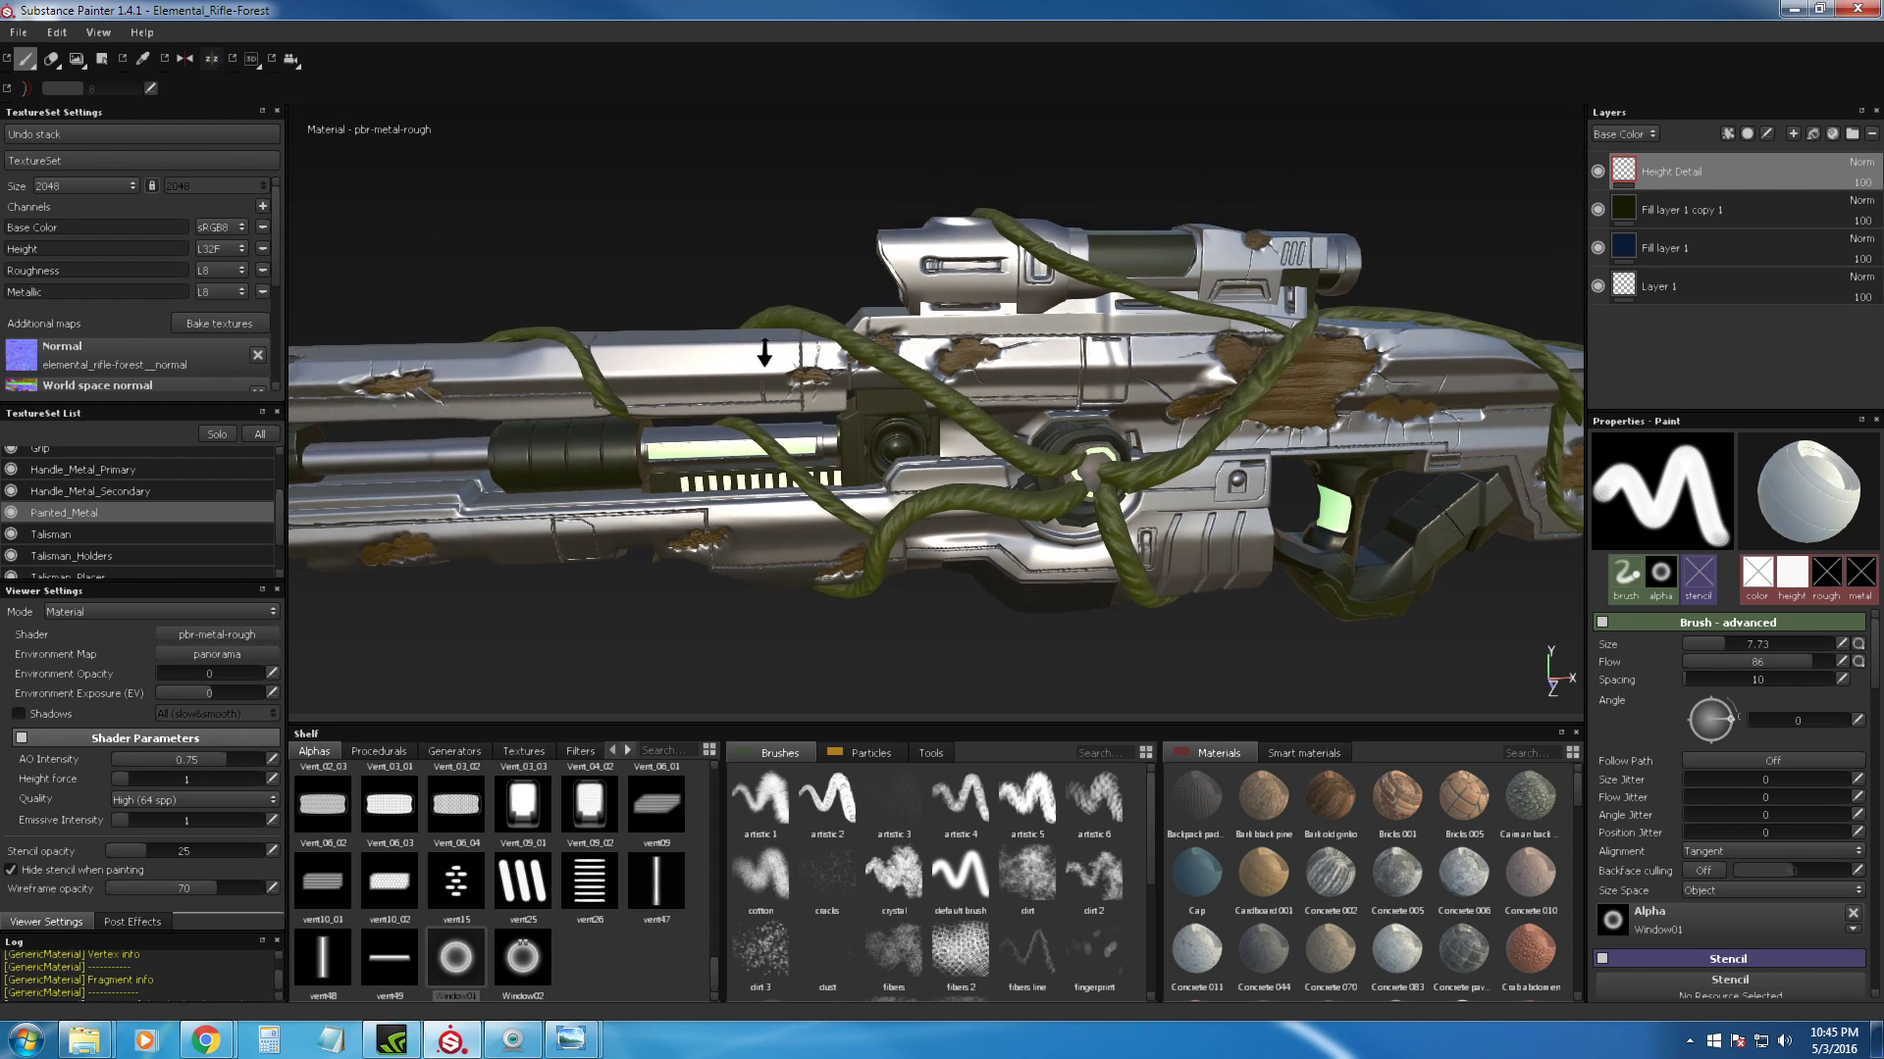
{"action": "left_click_drag", "start_coordinate": [1154, 411], "coordinate": [774, 340], "text": "alt"}
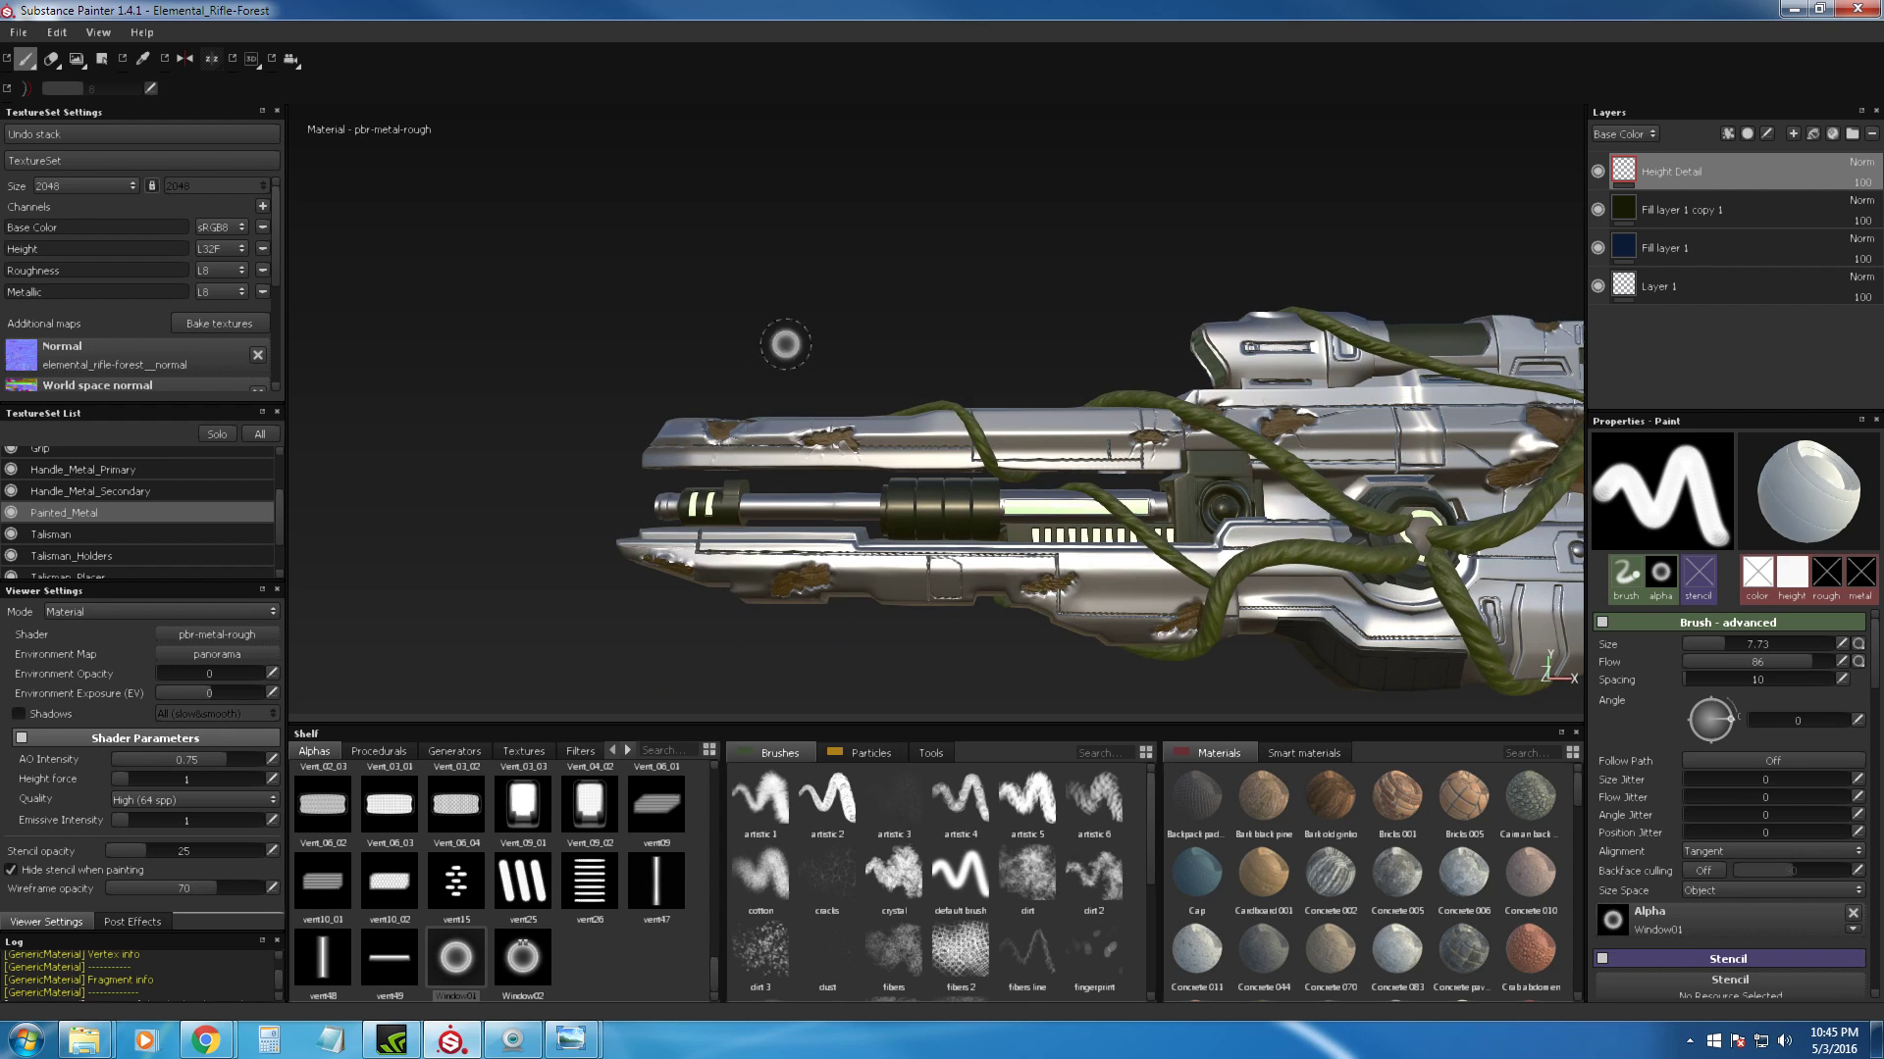
{"action": "left_click", "coordinate": [218, 434]}
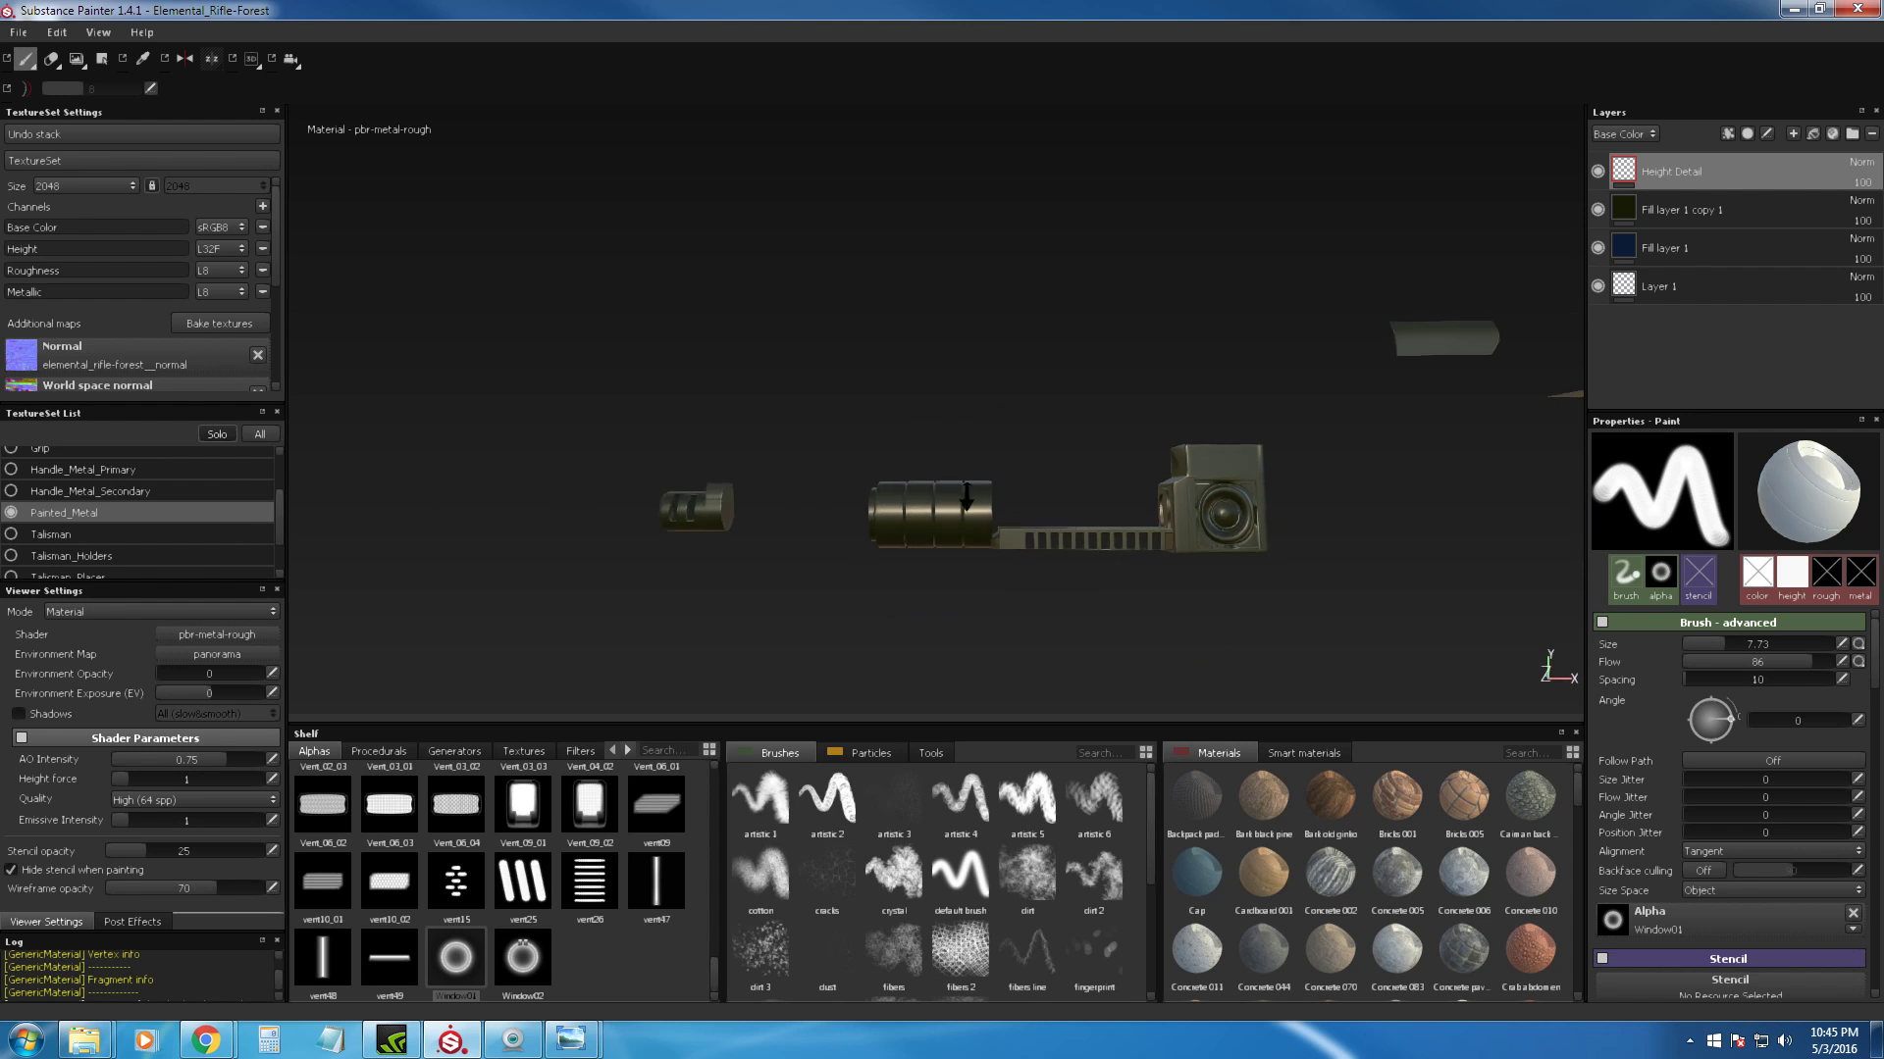
Step: Assign the vent47 alpha to the brush, enlarge it to about 12.67 over the scope's cylinder and set its alignment to Camera
{"action": "left_click_drag", "start_coordinate": [1276, 453], "coordinate": [1016, 428], "text": "alt"}
{"action": "mouse_move", "coordinate": [1255, 439]}
{"action": "middle_mouse_down", "text": "alt"}
{"action": "mouse_move", "coordinate": [1088, 414]}
{"action": "mouse_move", "coordinate": [1017, 294]}
{"action": "mouse_move", "coordinate": [1039, 374]}
{"action": "mouse_move", "coordinate": [950, 432]}
{"action": "mouse_move", "coordinate": [971, 370]}
{"action": "mouse_move", "coordinate": [1118, 332]}
{"action": "middle_mouse_up", "text": "alt"}
{"action": "middle_click_drag", "start_coordinate": [1275, 333], "coordinate": [731, 400], "text": "alt"}
{"action": "right_click_drag", "start_coordinate": [731, 401], "coordinate": [677, 422], "text": "alt"}
{"action": "left_click_drag", "start_coordinate": [878, 304], "coordinate": [828, 525], "text": "alt"}
{"action": "right_click_drag", "start_coordinate": [962, 387], "coordinate": [951, 467], "text": "alt"}
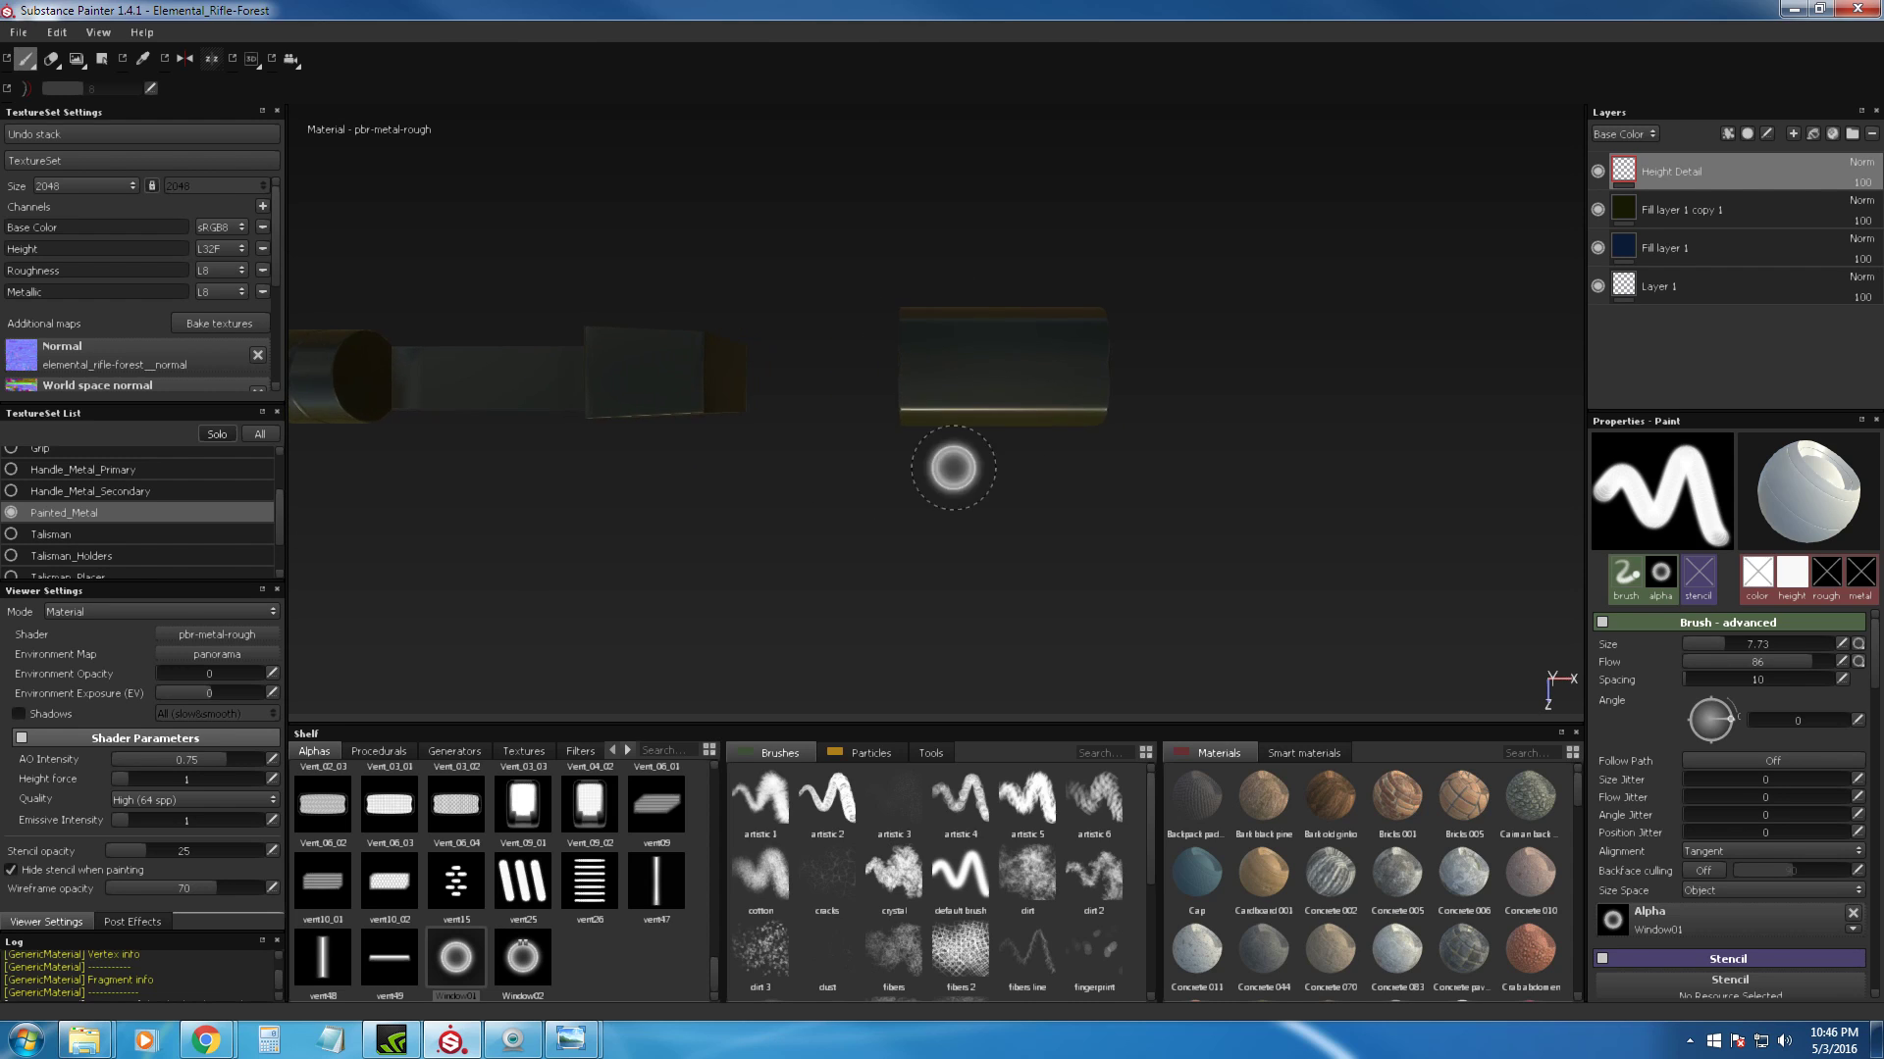
{"action": "middle_click_drag", "start_coordinate": [950, 467], "coordinate": [904, 531], "text": "alt"}
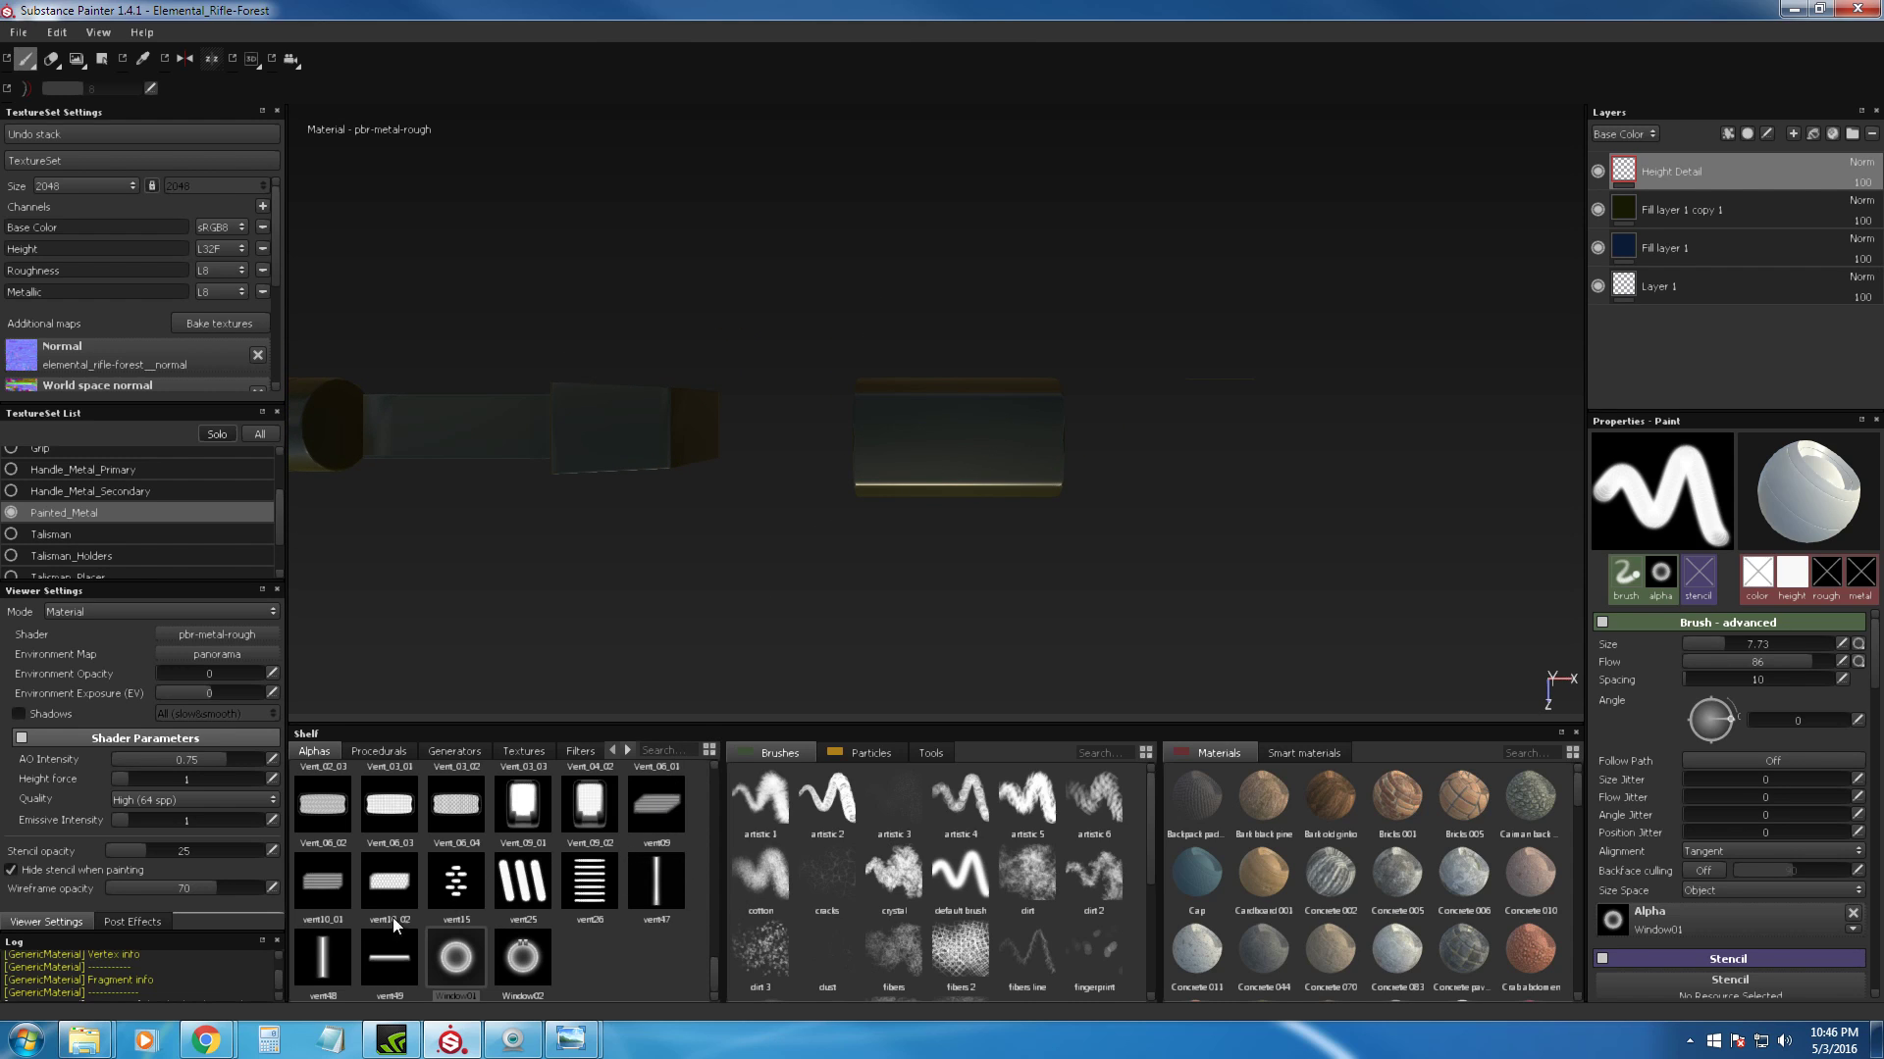
{"action": "left_click_drag", "start_coordinate": [860, 868], "coordinate": [1688, 906]}
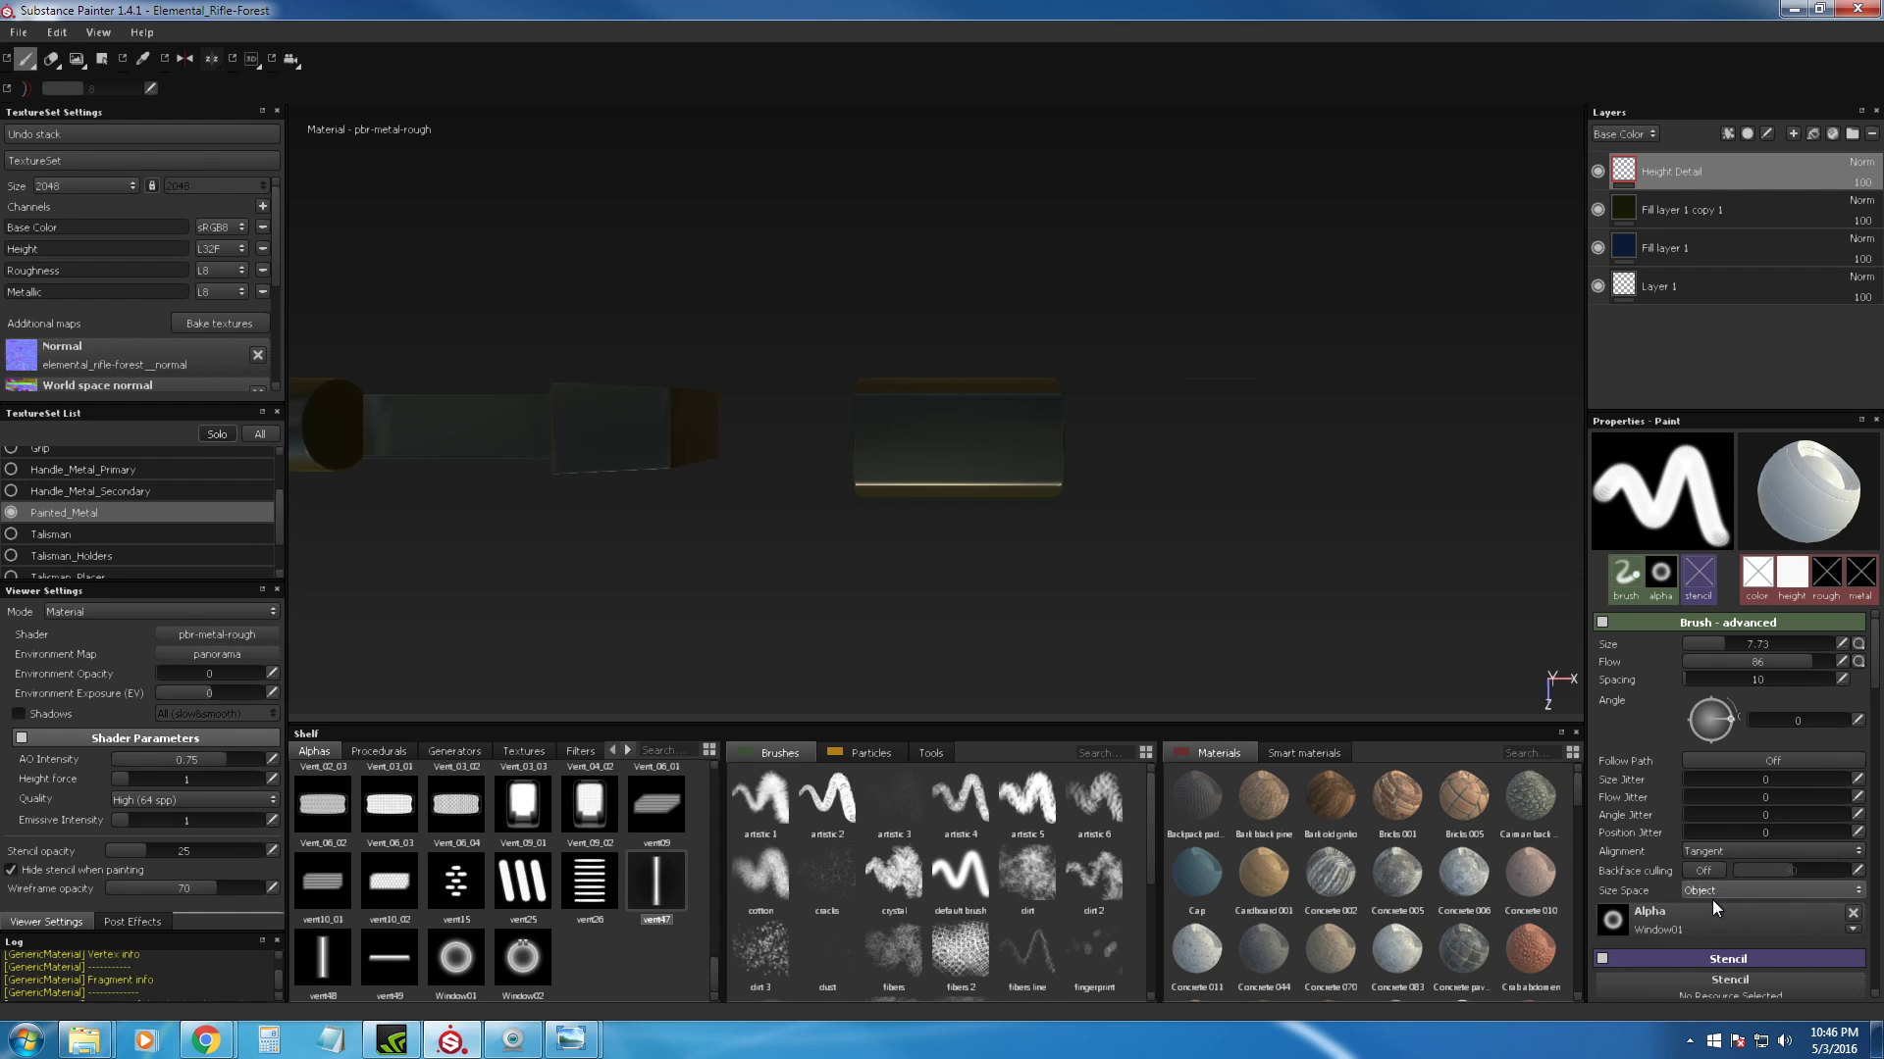
{"action": "left_click_drag", "start_coordinate": [1539, 918], "coordinate": [1719, 921]}
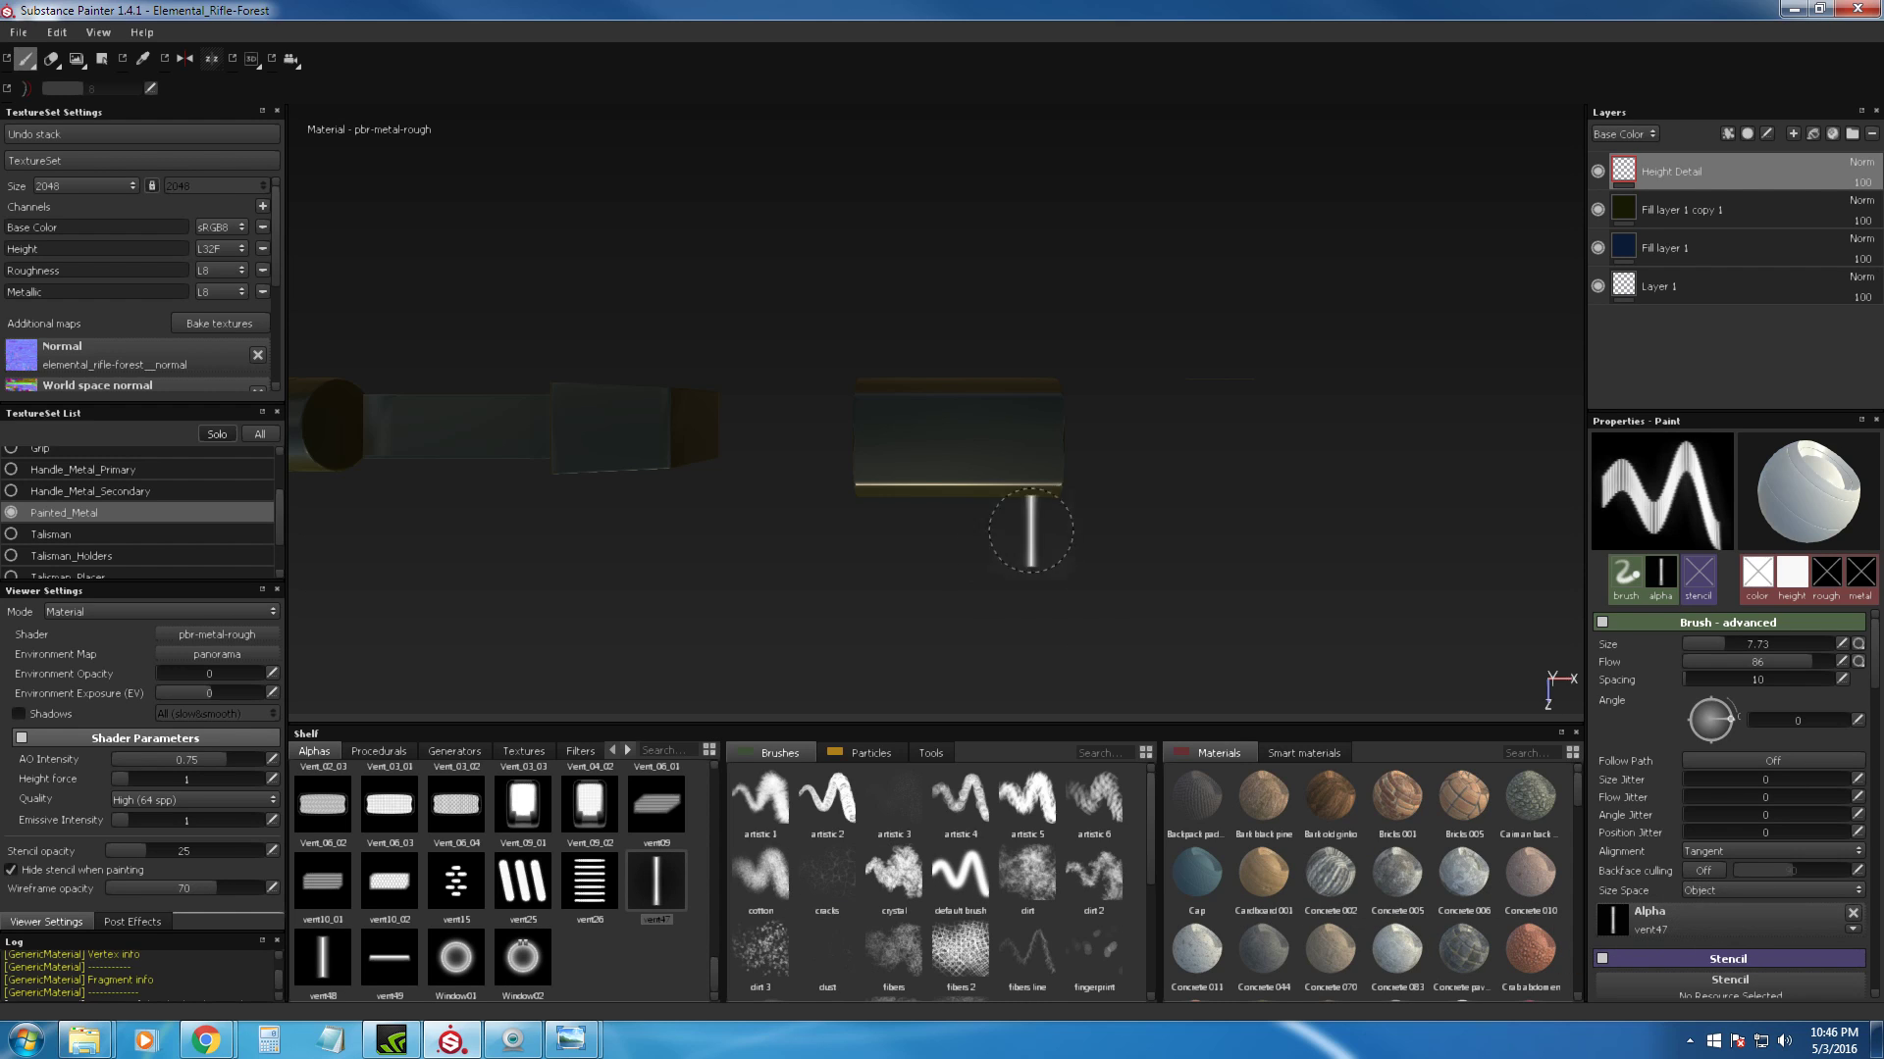
{"action": "right_click_drag", "start_coordinate": [938, 432], "coordinate": [987, 432], "text": "ctrl"}
{"action": "left_click", "coordinate": [1711, 853]}
{"action": "left_click", "coordinate": [1711, 874]}
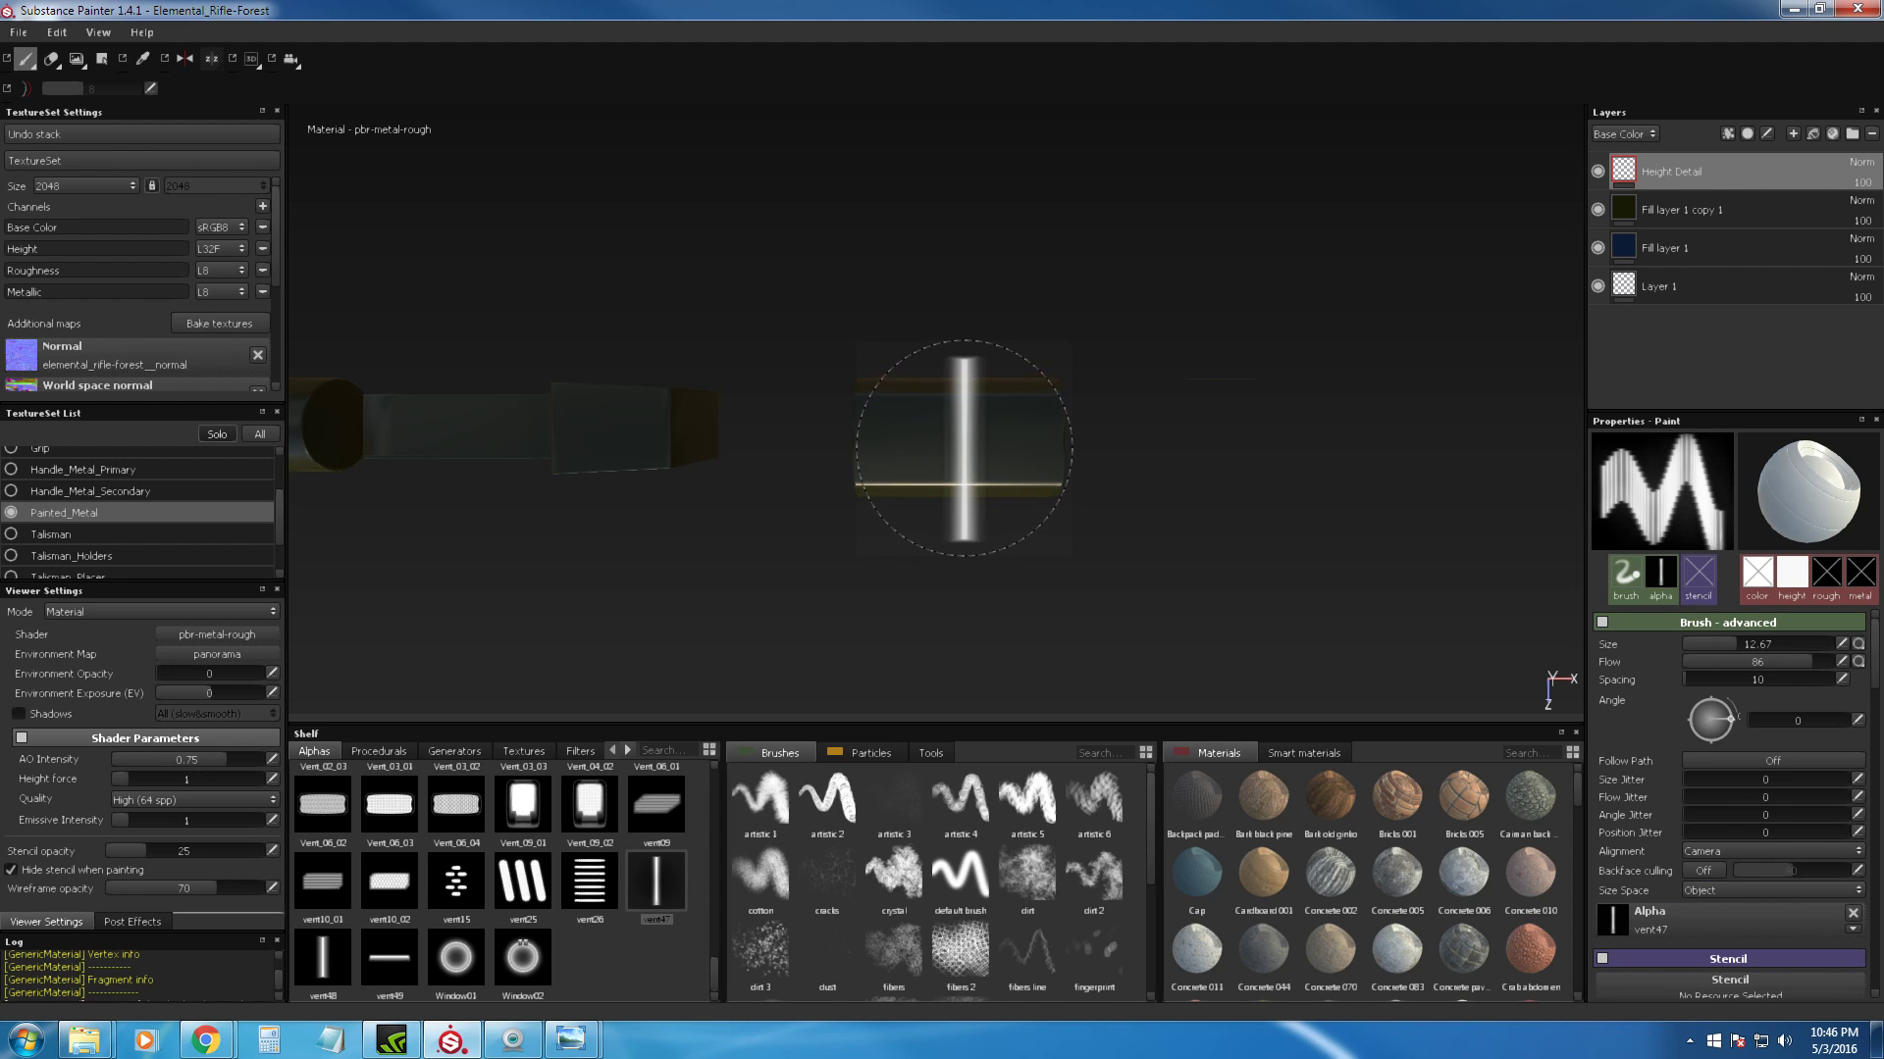
Step: Try stamping the vent47 alpha as a groove around the scope's cylinder at brush sizes of about 12.67 and 12.83, undoing the stamps
{"action": "mouse_move", "coordinate": [1085, 631]}
{"action": "left_mouse_down", "text": "alt"}
{"action": "mouse_move", "coordinate": [1081, 353]}
{"action": "mouse_move", "coordinate": [1089, 456]}
{"action": "left_mouse_up", "text": "alt"}
{"action": "key", "text": "ctrl+z"}
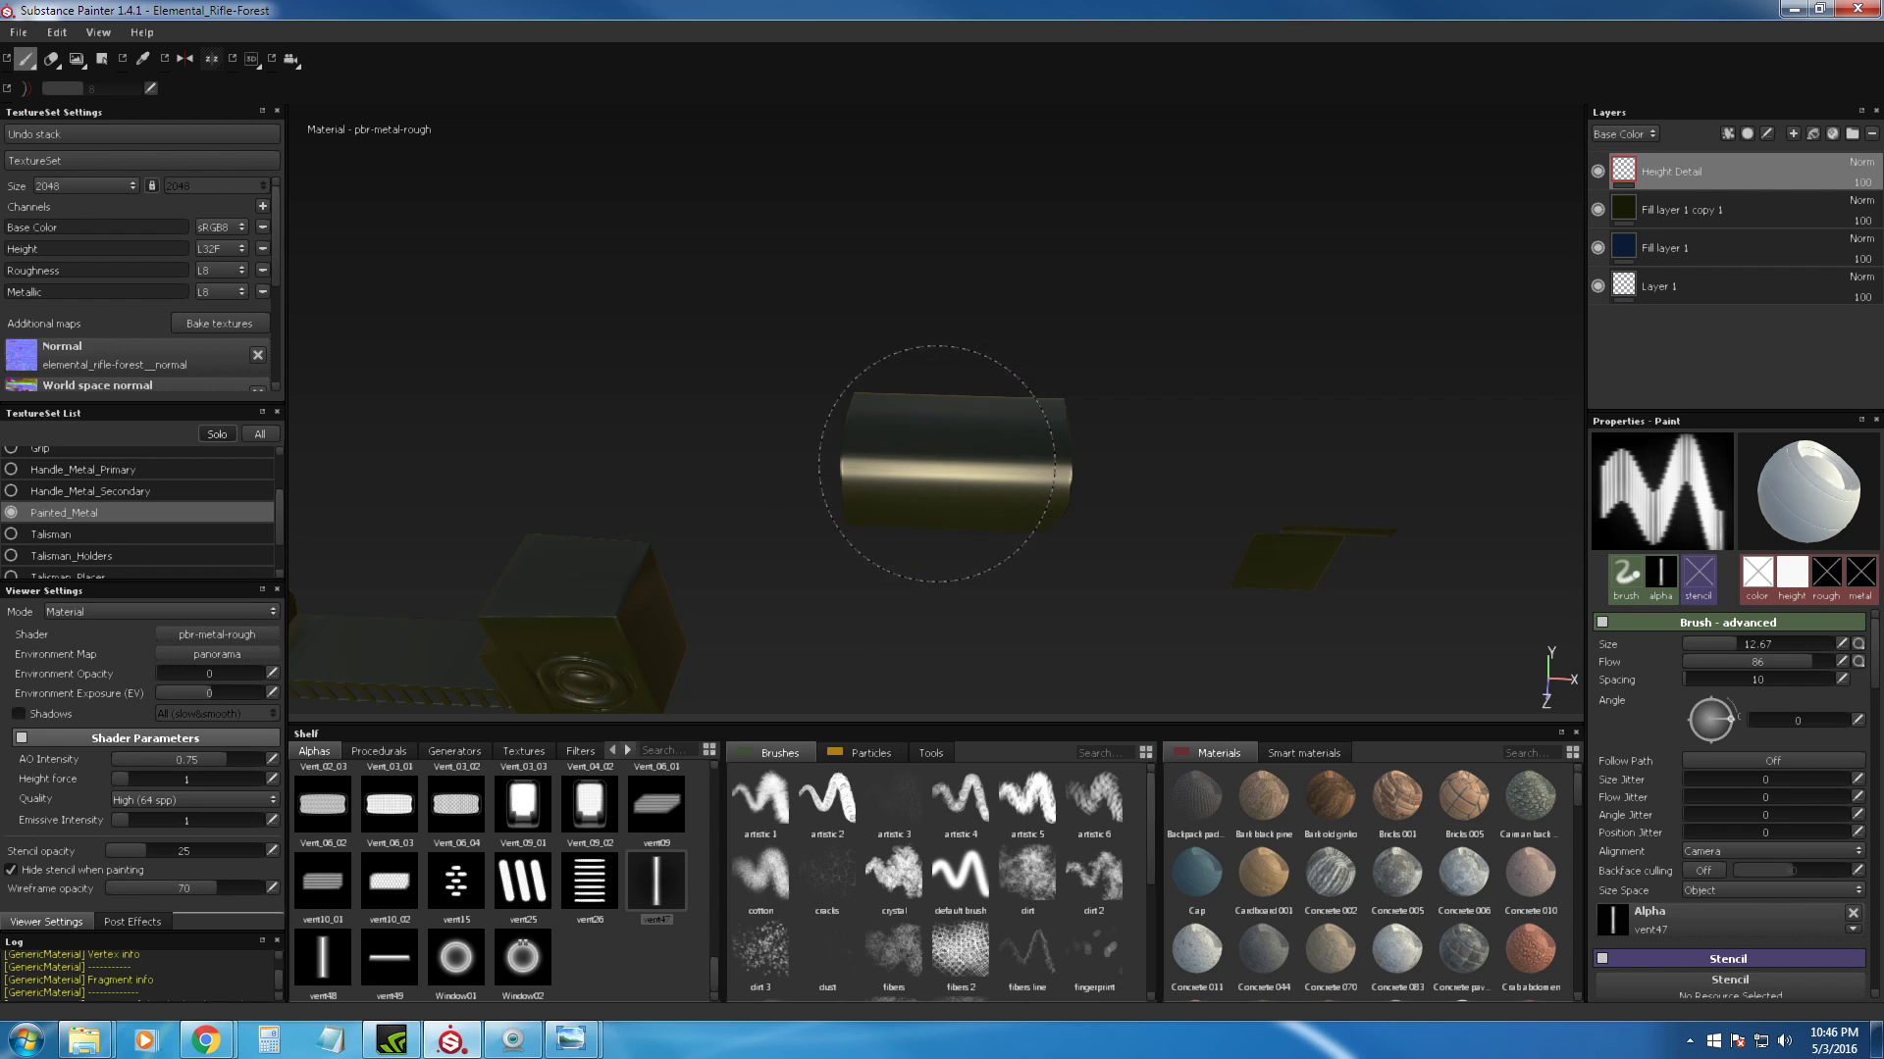
{"action": "left_click", "coordinate": [951, 452]}
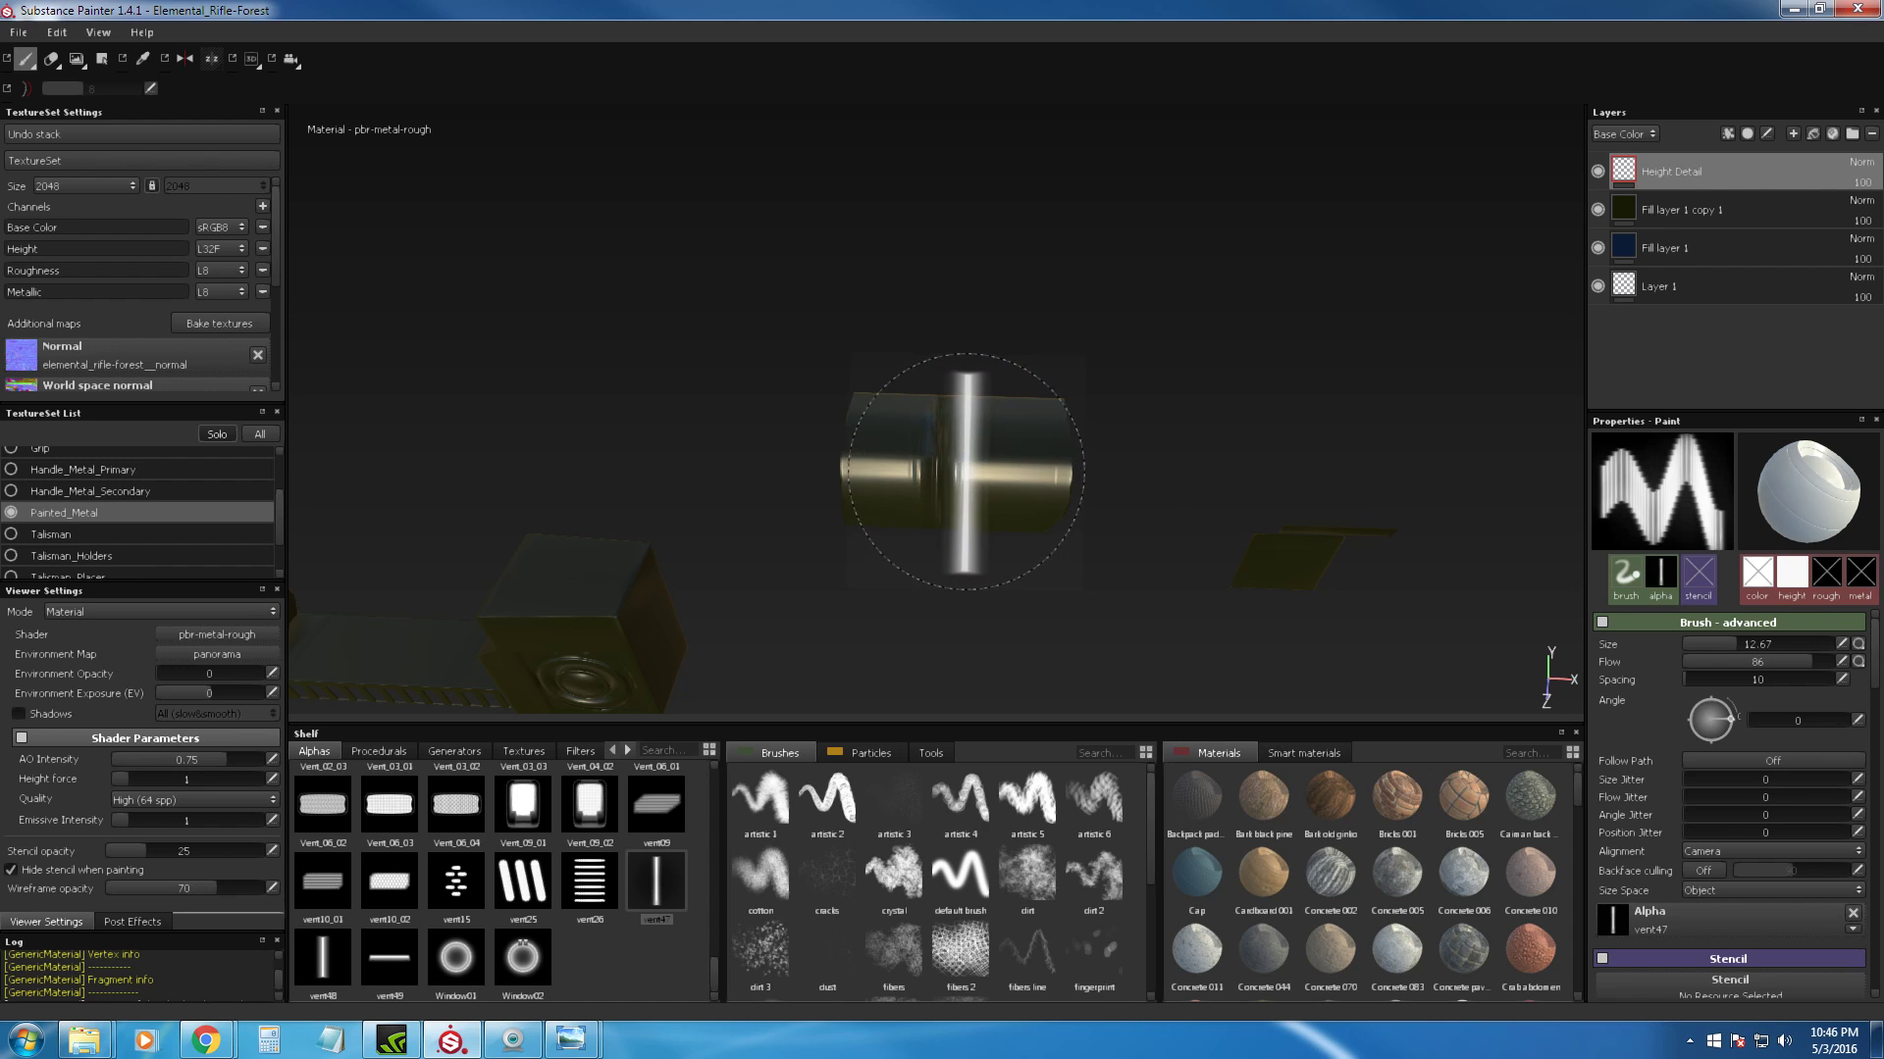
{"action": "right_click_drag", "start_coordinate": [1098, 518], "coordinate": [1030, 518], "text": "ctrl"}
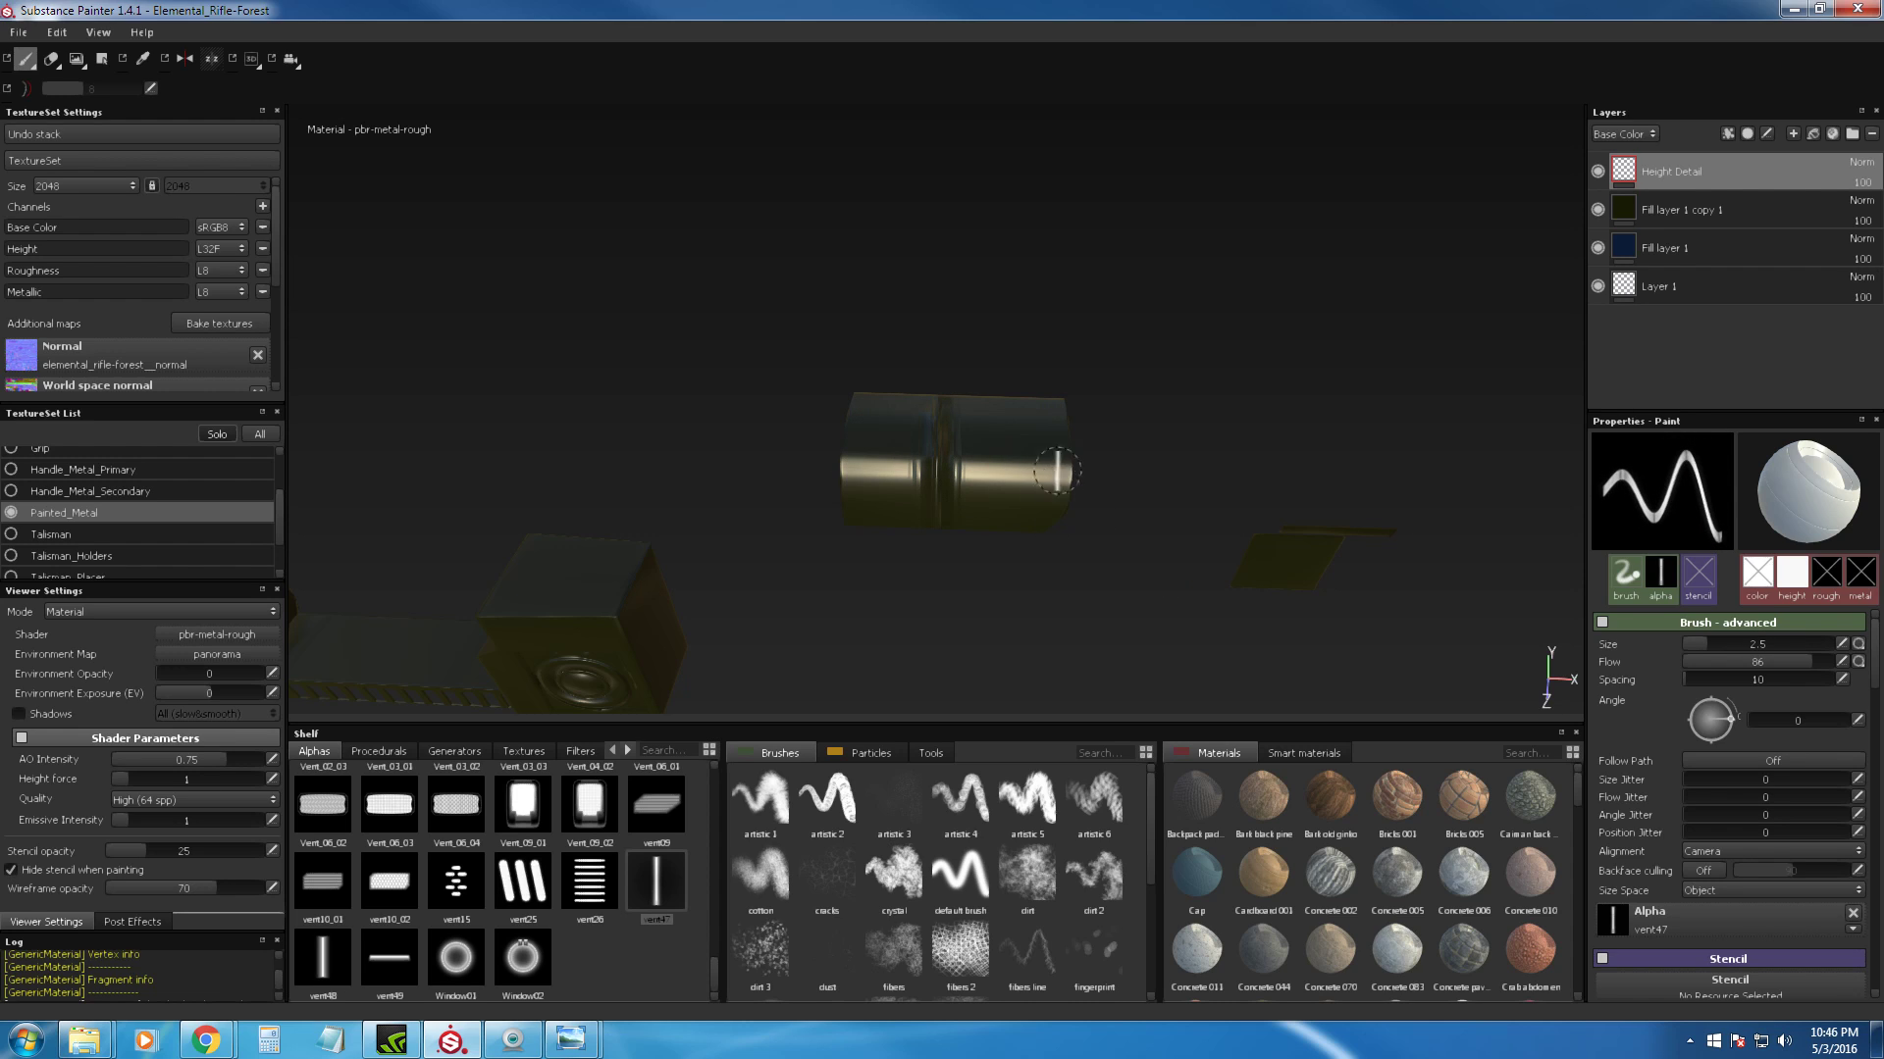
{"action": "right_click_drag", "start_coordinate": [951, 452], "coordinate": [1040, 452], "text": "ctrl"}
{"action": "left_click_drag", "start_coordinate": [1031, 560], "coordinate": [1025, 627], "text": "alt"}
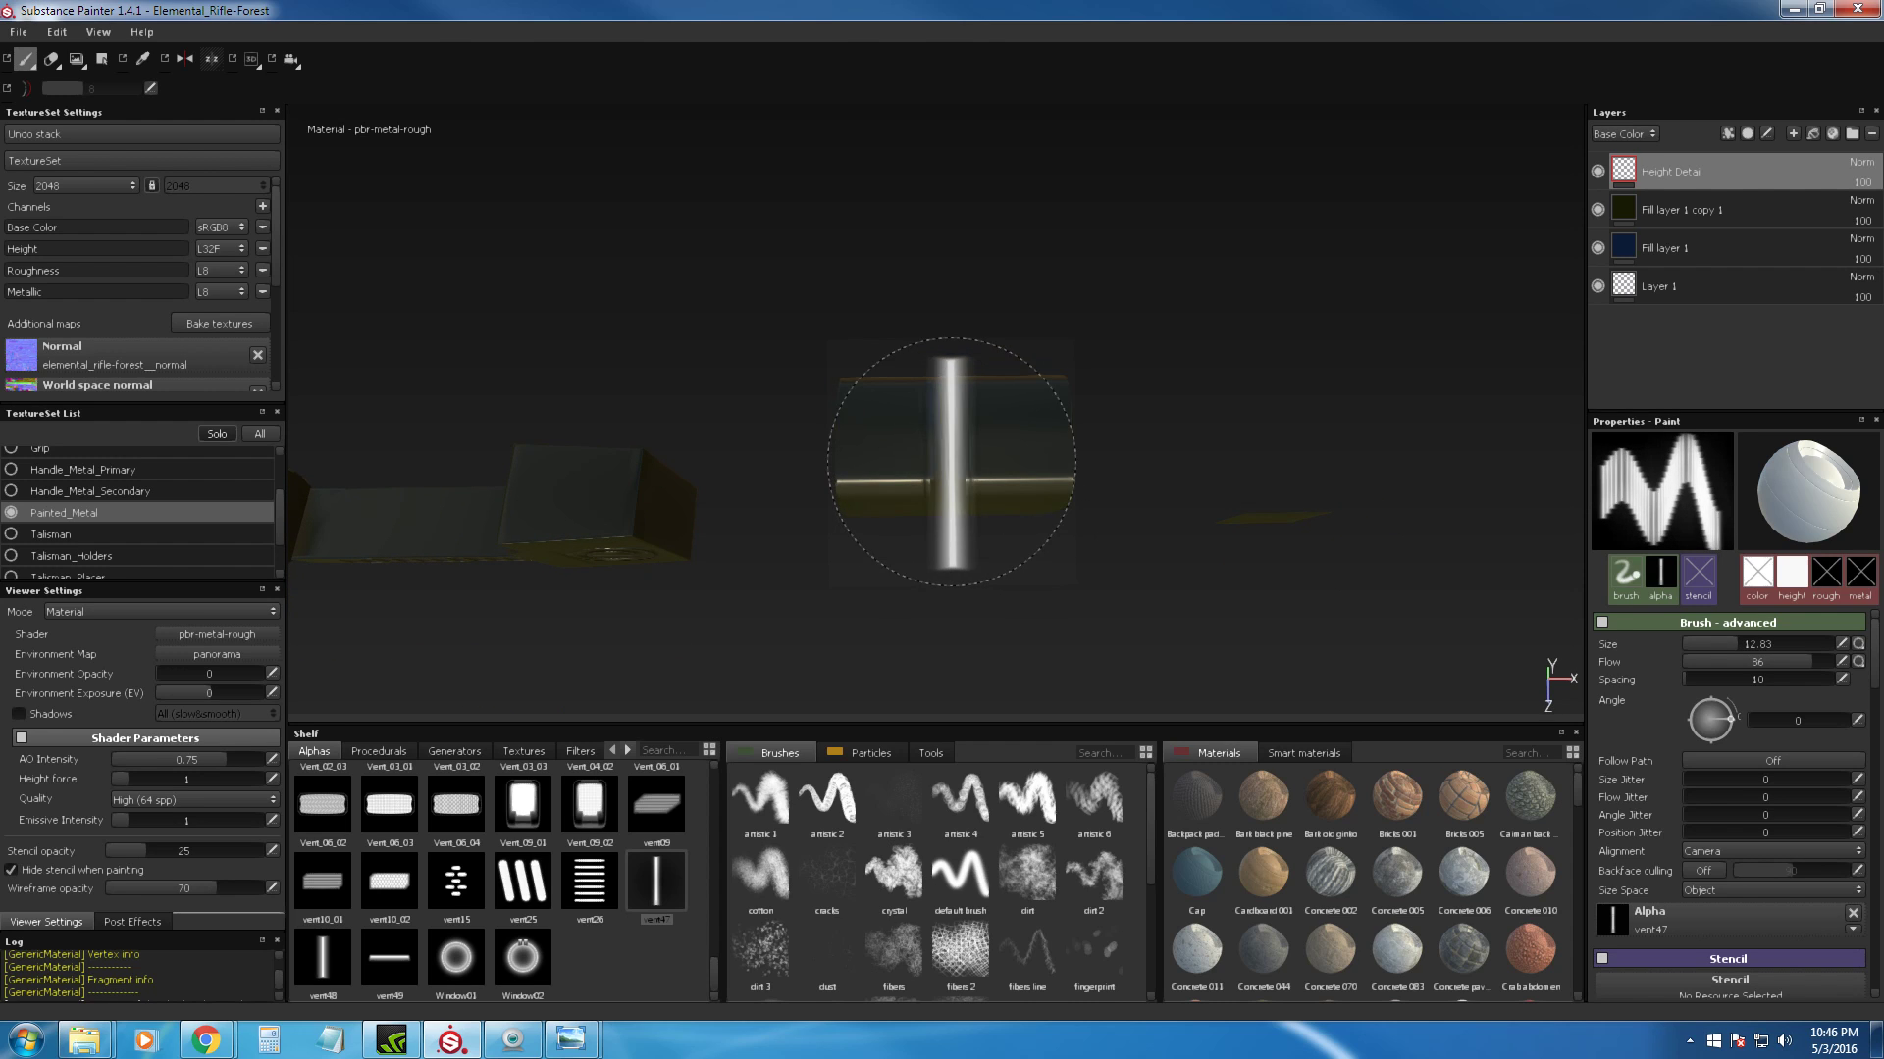
{"action": "right_click_drag", "start_coordinate": [955, 457], "coordinate": [901, 458], "text": "ctrl"}
{"action": "mouse_move", "coordinate": [991, 518]}
{"action": "left_mouse_down", "text": "alt"}
{"action": "mouse_move", "coordinate": [1014, 656]}
{"action": "mouse_move", "coordinate": [1043, 585]}
{"action": "mouse_move", "coordinate": [1067, 307]}
{"action": "mouse_move", "coordinate": [912, 593]}
{"action": "left_mouse_up", "text": "alt"}
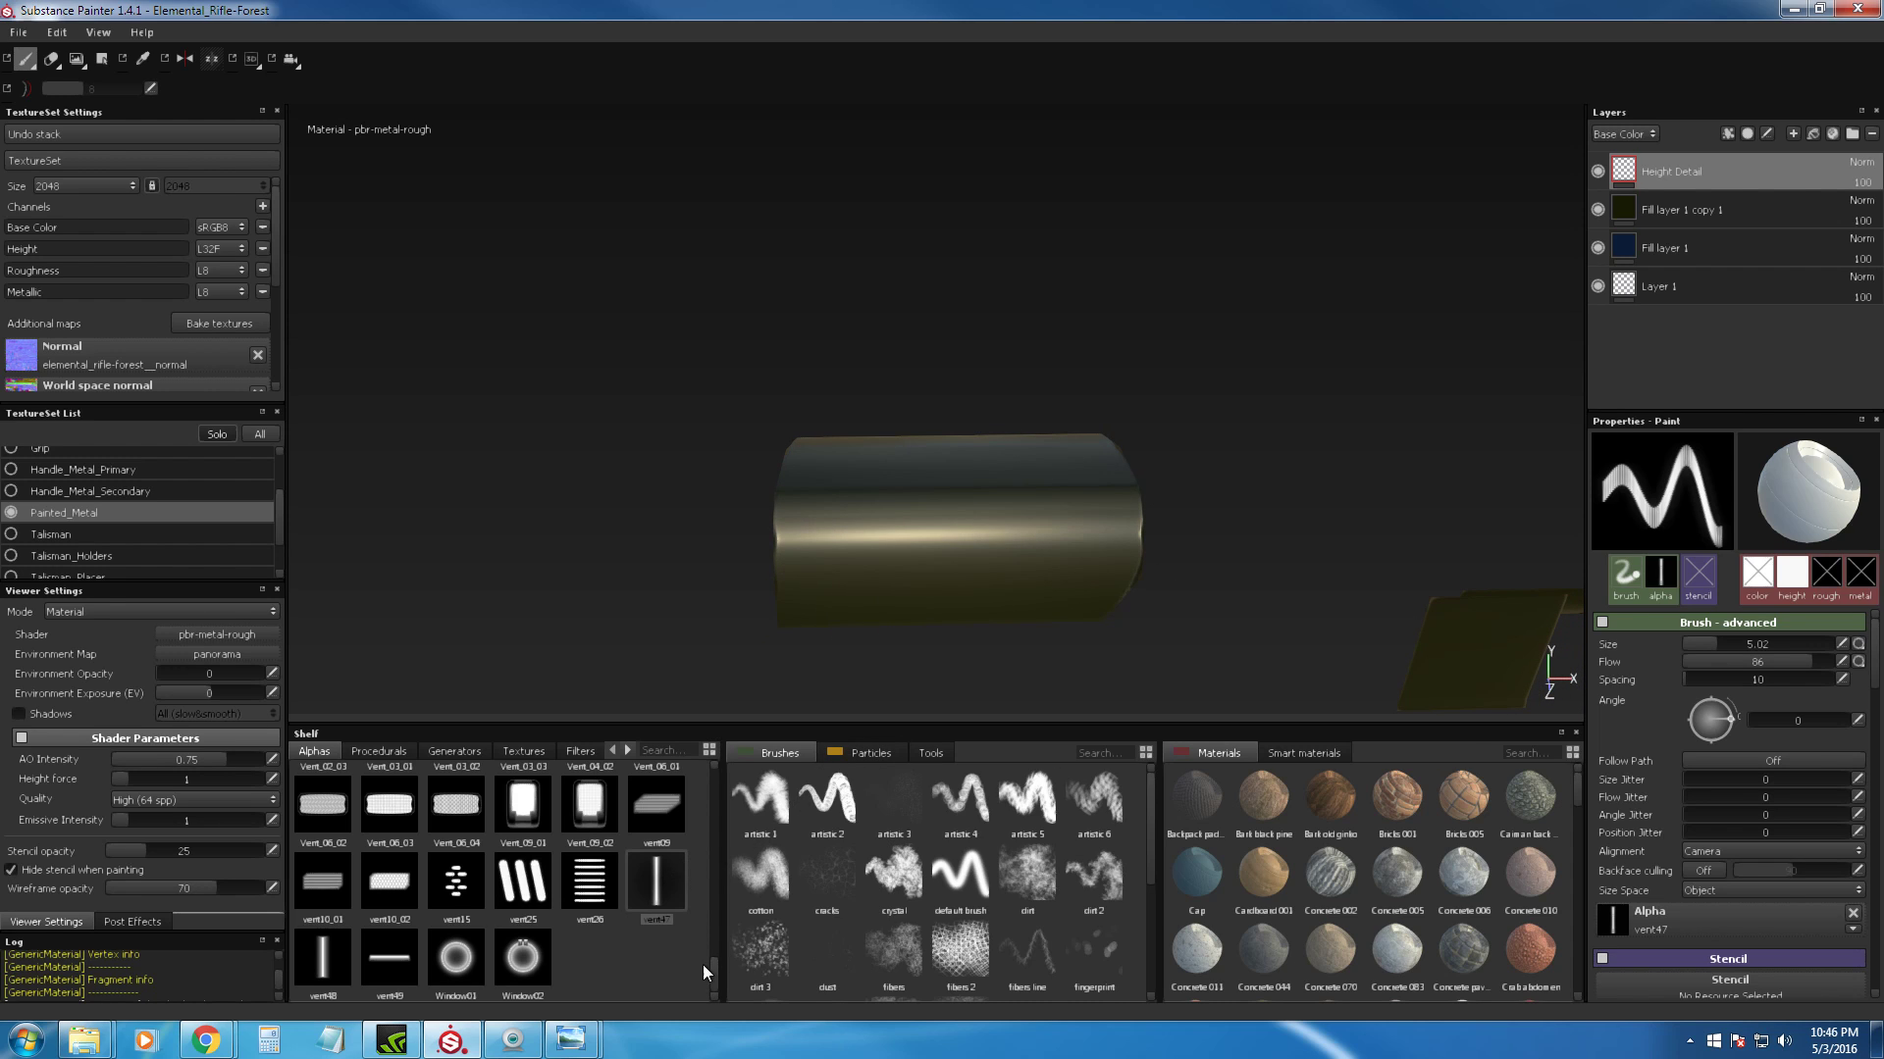
Step: Assign the Line alpha to the brush, set the size to about 12.14 and try stamping it across the scope's cylinder
{"action": "left_click_drag", "start_coordinate": [712, 963], "coordinate": [720, 861]}
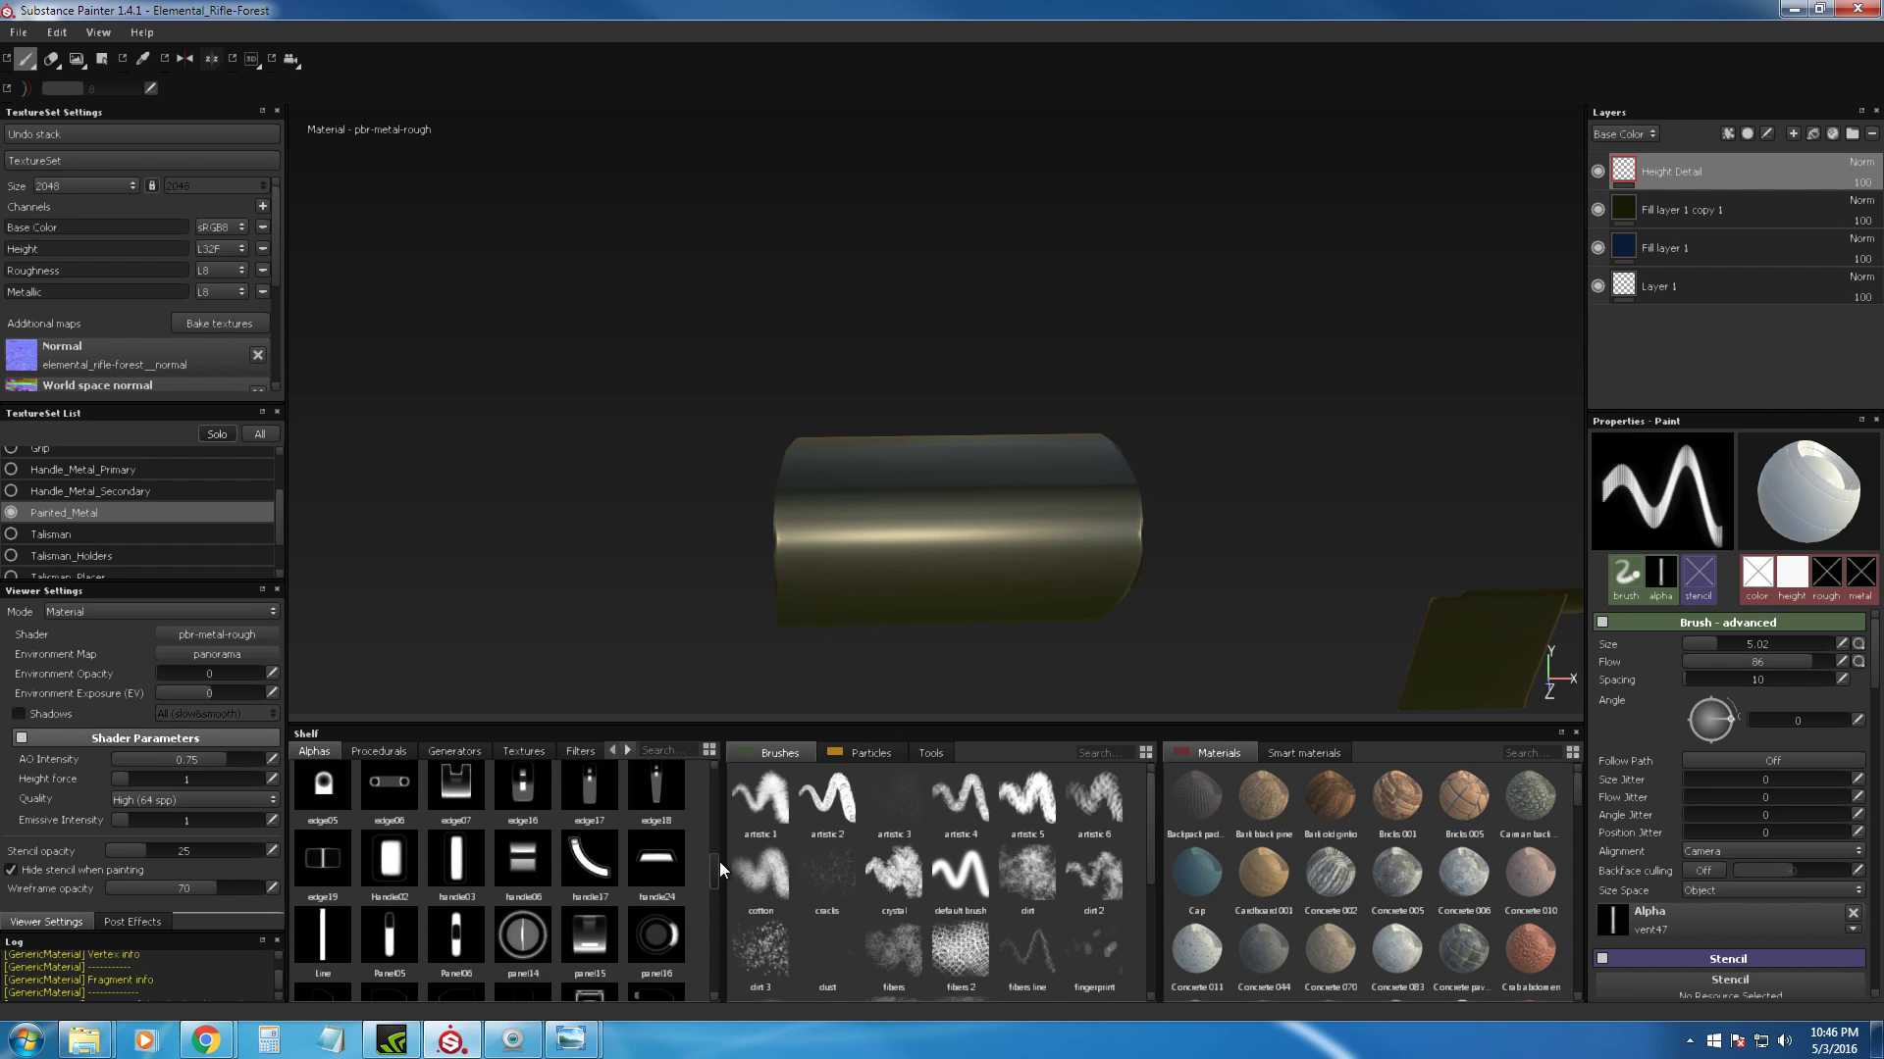
{"action": "left_click_drag", "start_coordinate": [1381, 912], "coordinate": [1735, 934]}
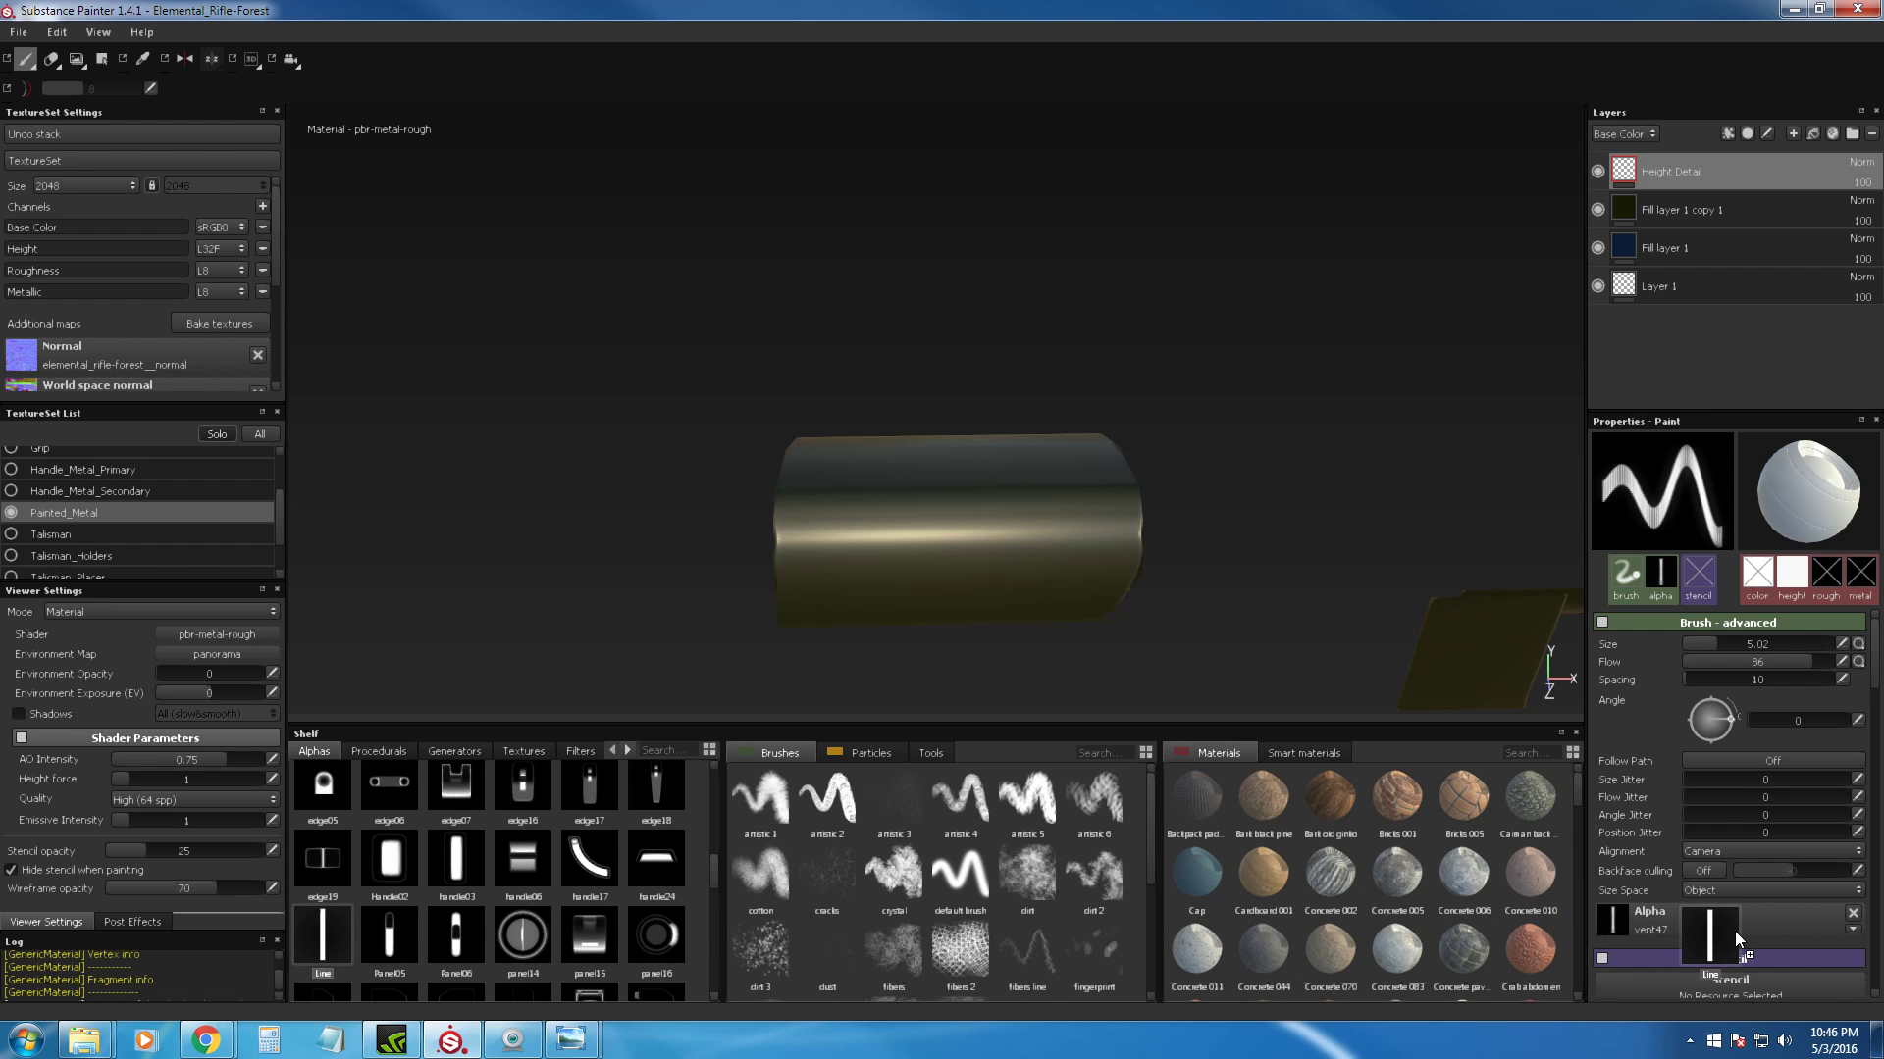
{"action": "left_click_drag", "start_coordinate": [1003, 277], "coordinate": [981, 471], "text": "alt"}
{"action": "left_click_drag", "start_coordinate": [987, 402], "coordinate": [1018, 361], "text": "alt"}
{"action": "right_click_drag", "start_coordinate": [966, 403], "coordinate": [1010, 405], "text": "ctrl"}
{"action": "left_click", "coordinate": [981, 422]}
Step: Show all texture sets, set the brush angle to 90 and size to about 16.36, and stamp the Line alpha lengthwise along the scope's green cylinder
{"action": "mouse_move", "coordinate": [1120, 591]}
{"action": "left_mouse_down", "text": "alt"}
{"action": "mouse_move", "coordinate": [1053, 467]}
{"action": "mouse_move", "coordinate": [1084, 369]}
{"action": "left_mouse_up", "text": "alt"}
{"action": "scroll", "coordinate": [1133, 395], "scroll_direction": "down", "scroll_amount": 5}
{"action": "left_click", "coordinate": [259, 434]}
{"action": "mouse_move", "coordinate": [975, 421]}
{"action": "left_mouse_down", "text": "alt"}
{"action": "mouse_move", "coordinate": [925, 277]}
{"action": "mouse_move", "coordinate": [907, 279]}
{"action": "mouse_move", "coordinate": [1018, 351]}
{"action": "mouse_move", "coordinate": [1010, 417]}
{"action": "mouse_move", "coordinate": [1128, 575]}
{"action": "mouse_move", "coordinate": [1150, 561]}
{"action": "left_mouse_up", "text": "alt"}
{"action": "left_click_drag", "start_coordinate": [1155, 488], "coordinate": [1144, 468], "text": "alt+shift"}
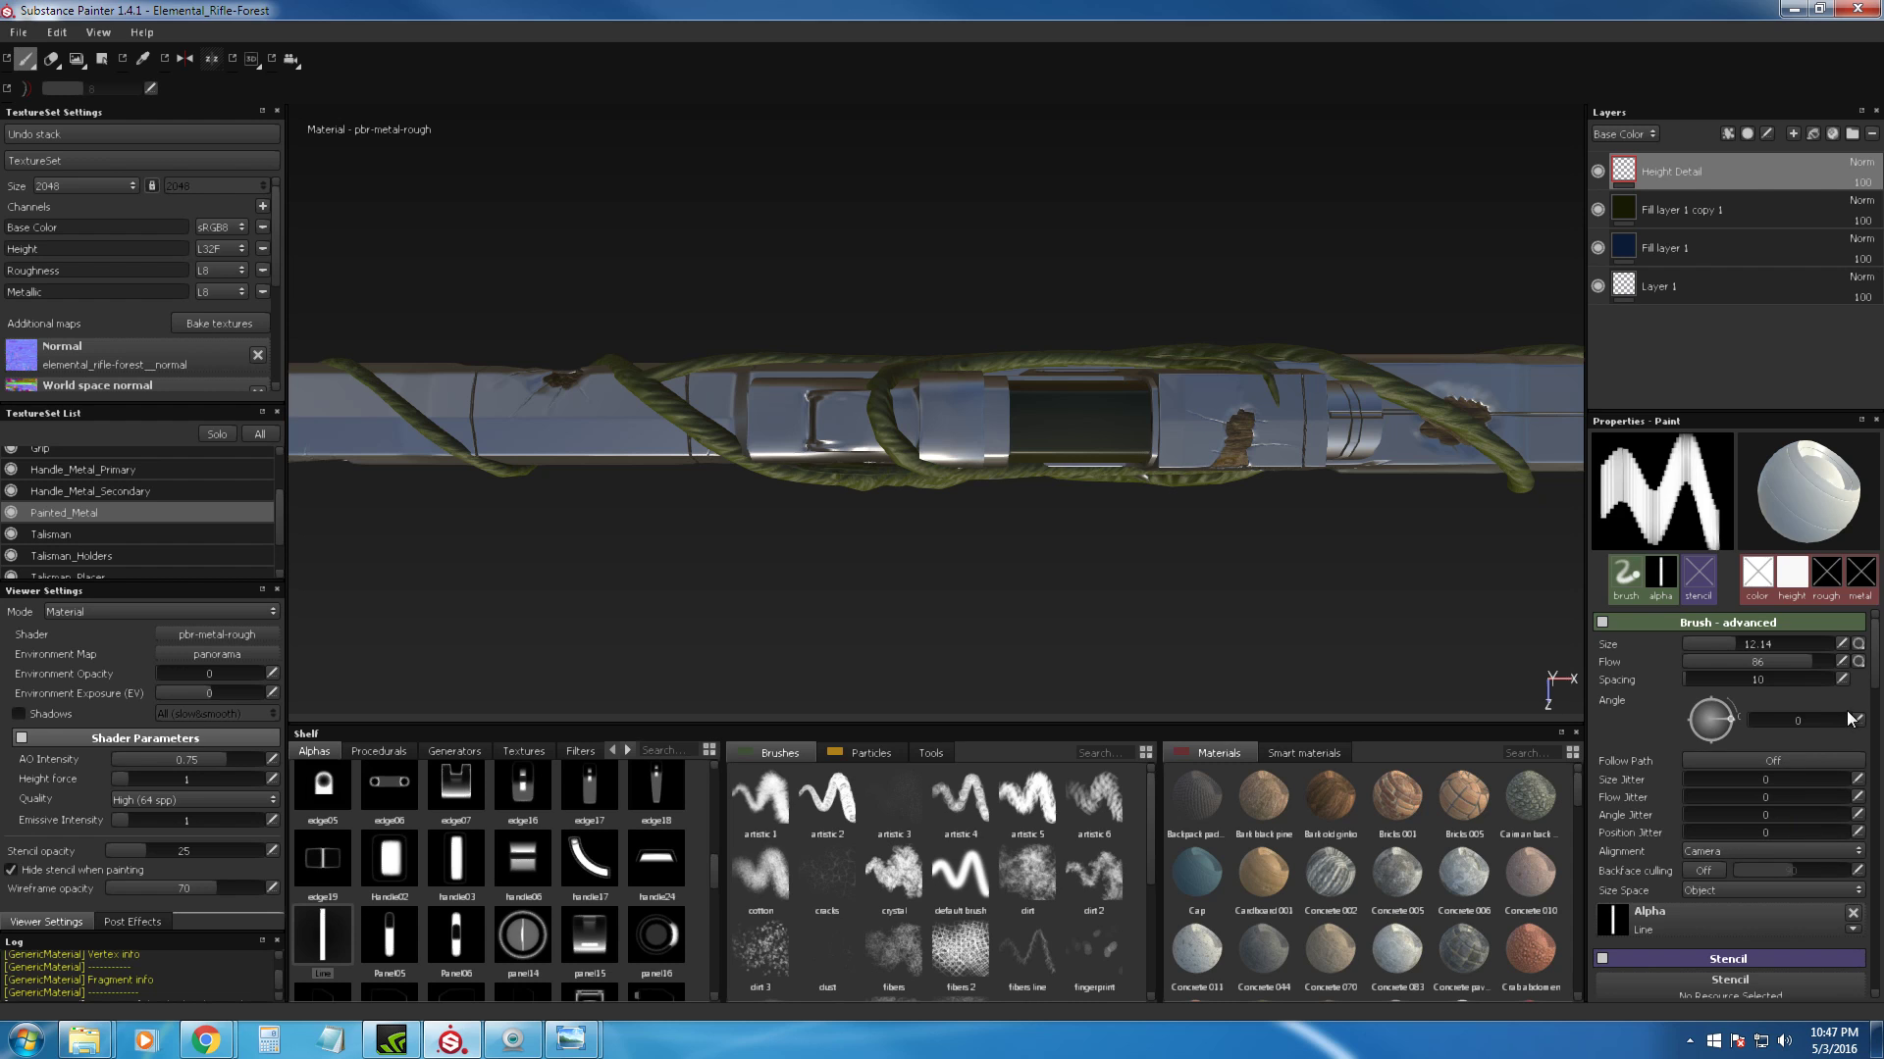
{"action": "type", "text": "90"}
{"action": "key", "text": "Return"}
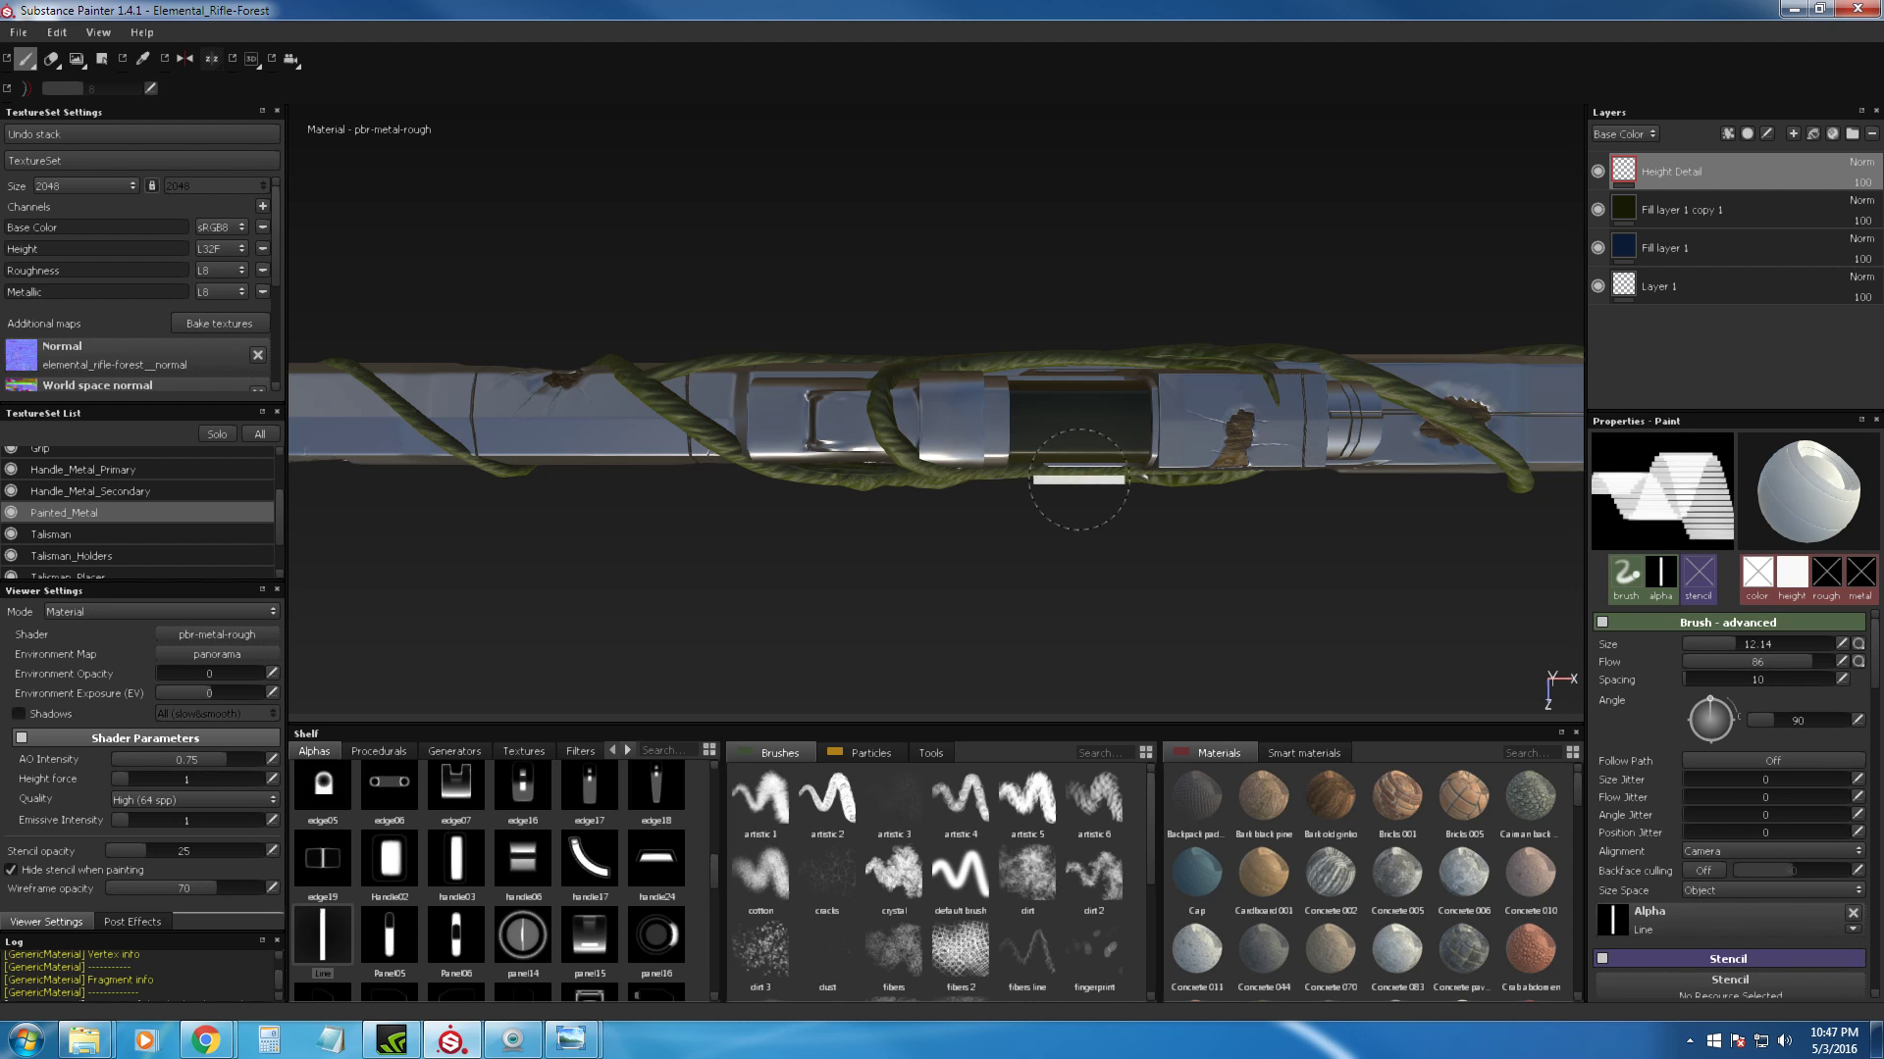
{"action": "mouse_move", "coordinate": [1077, 419]}
{"action": "left_mouse_down", "text": "alt"}
{"action": "mouse_move", "coordinate": [1015, 376]}
{"action": "mouse_move", "coordinate": [1314, 407]}
{"action": "mouse_move", "coordinate": [1286, 425]}
{"action": "left_mouse_up", "text": "alt"}
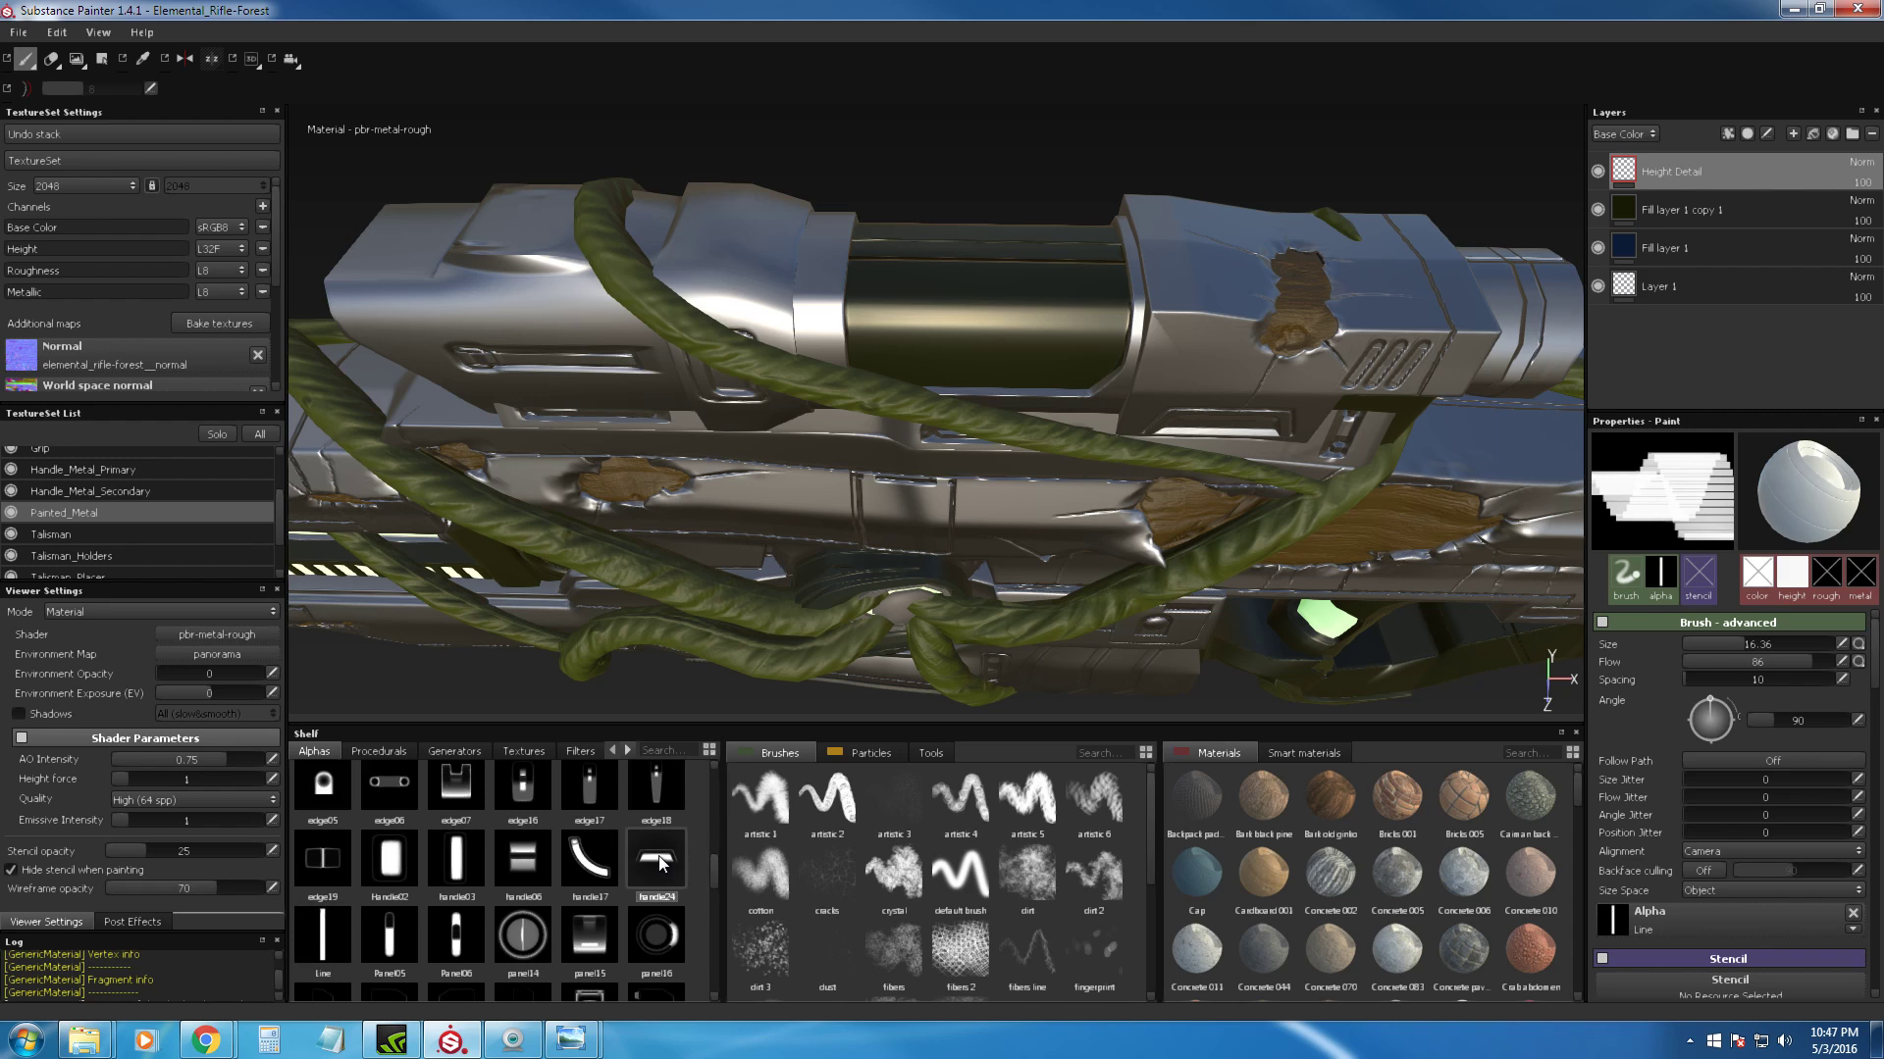
Step: Assign the edge16 alpha to the brush and isolate the Painted_Metal texture set around the scope's cylinder
{"action": "left_click", "coordinate": [522, 775]}
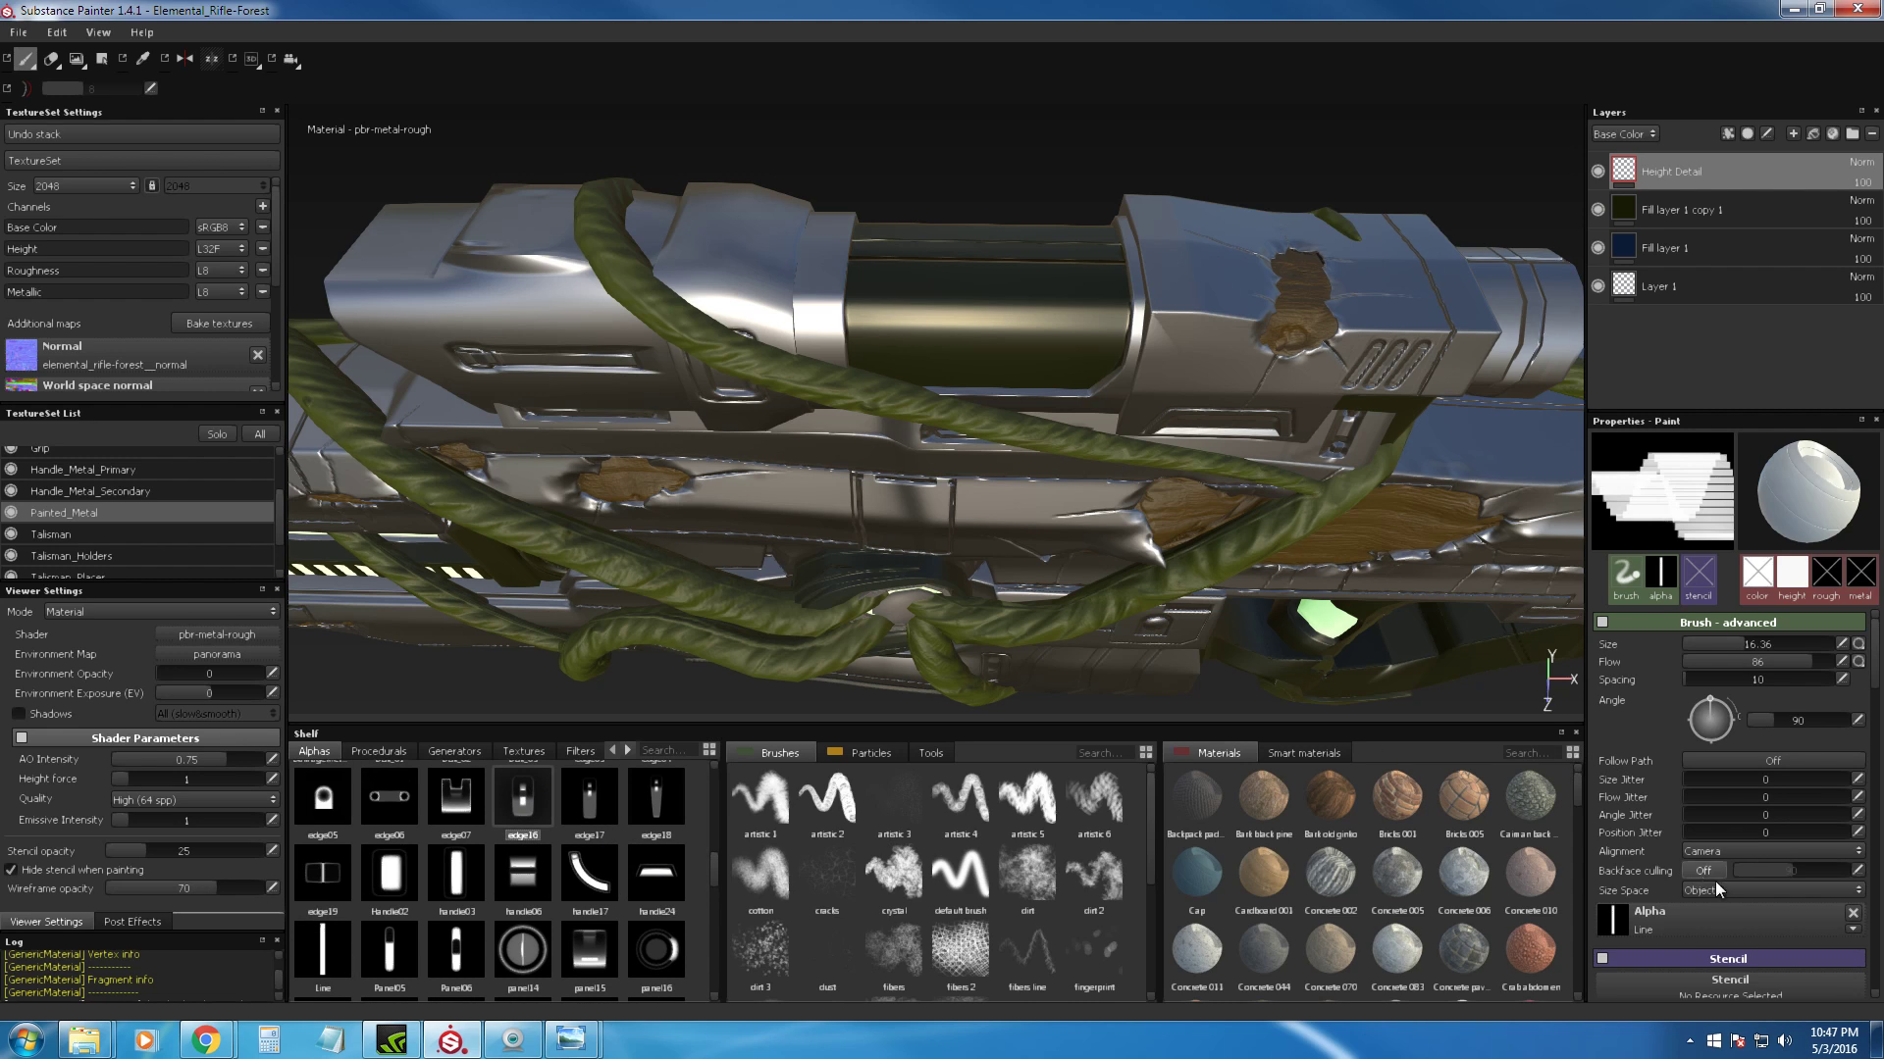
{"action": "left_click_drag", "start_coordinate": [550, 815], "coordinate": [1674, 938]}
{"action": "mouse_move", "coordinate": [1165, 610]}
{"action": "left_mouse_down", "text": "alt"}
{"action": "mouse_move", "coordinate": [1091, 434]}
{"action": "mouse_move", "coordinate": [1108, 394]}
{"action": "left_mouse_up", "text": "alt"}
{"action": "middle_click_drag", "start_coordinate": [1012, 291], "coordinate": [985, 523], "text": "alt"}
{"action": "left_click", "coordinate": [216, 434]}
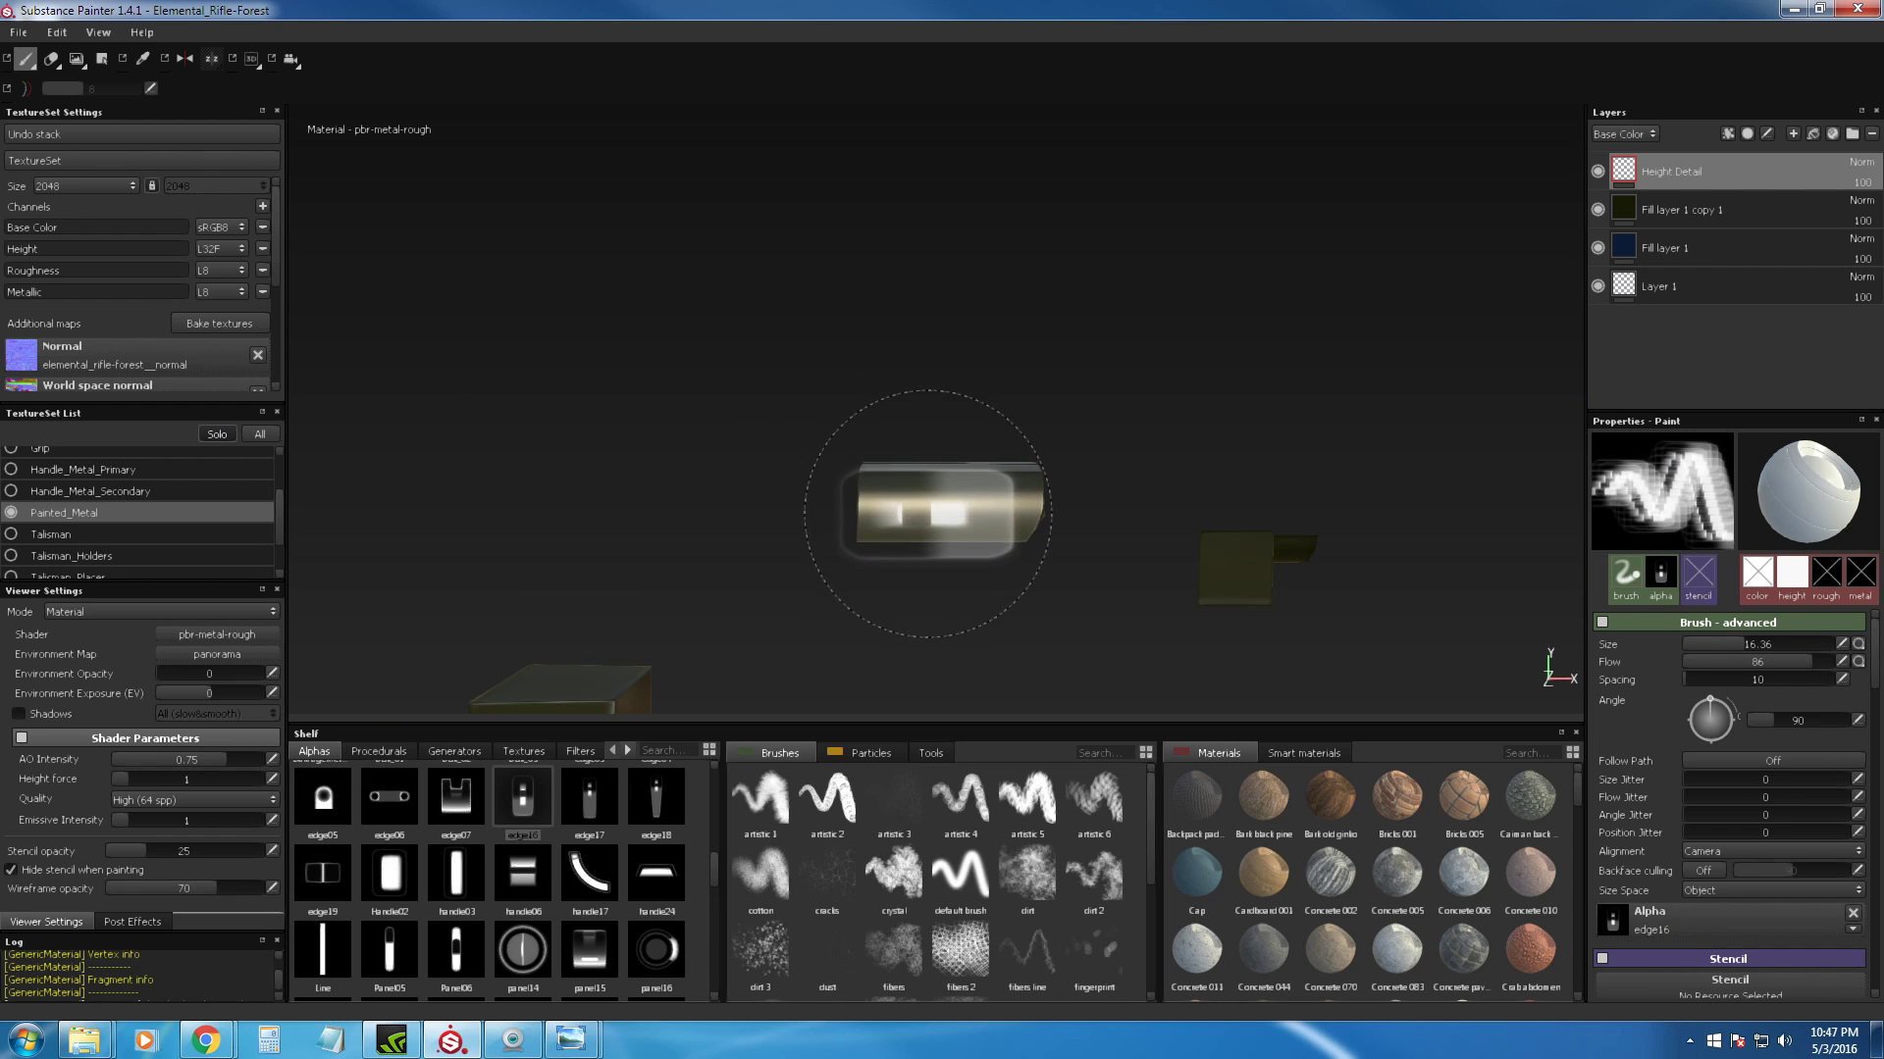
{"action": "scroll", "coordinate": [966, 480], "scroll_direction": "up", "scroll_amount": 3}
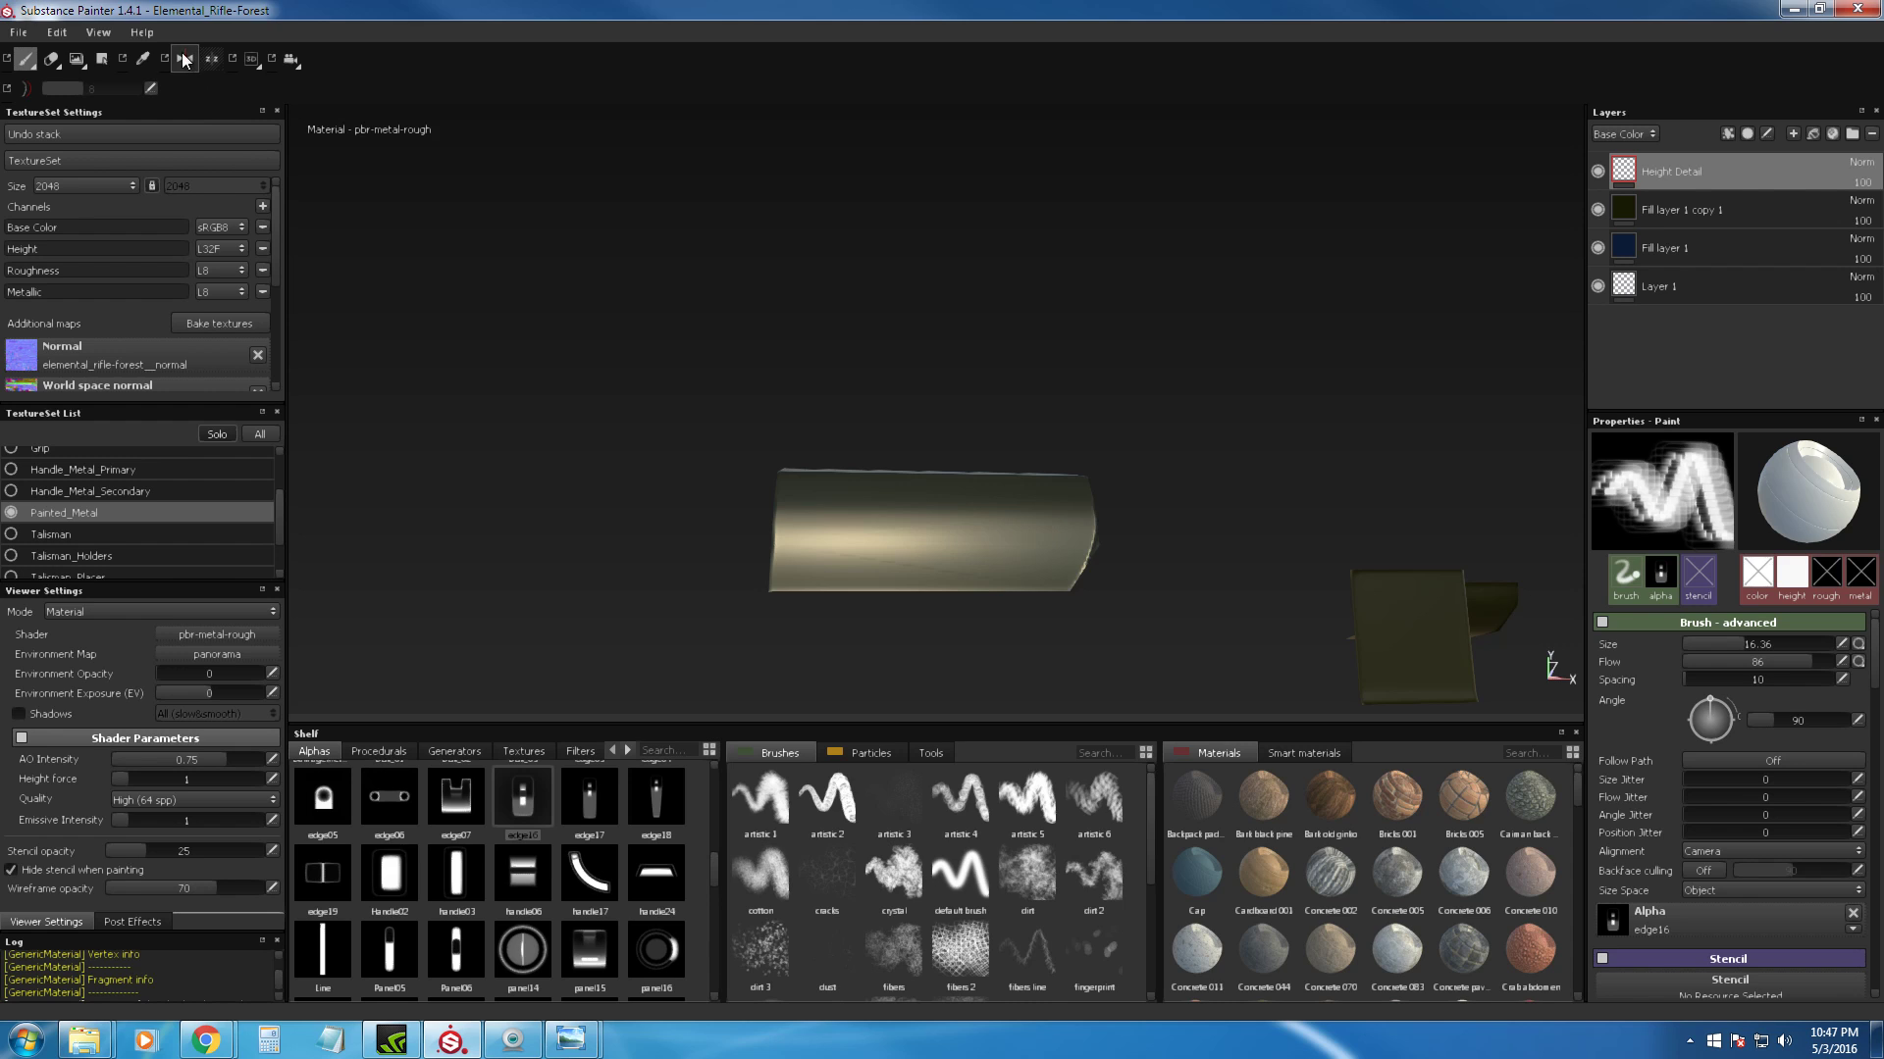
Step: Stamp the edge16 alpha with symmetry on the side of the scope's cylinder at a brush size of about 8.89, and turn symmetry off
{"action": "left_click", "coordinate": [185, 59]}
{"action": "right_click_drag", "start_coordinate": [942, 544], "coordinate": [879, 544], "text": "ctrl"}
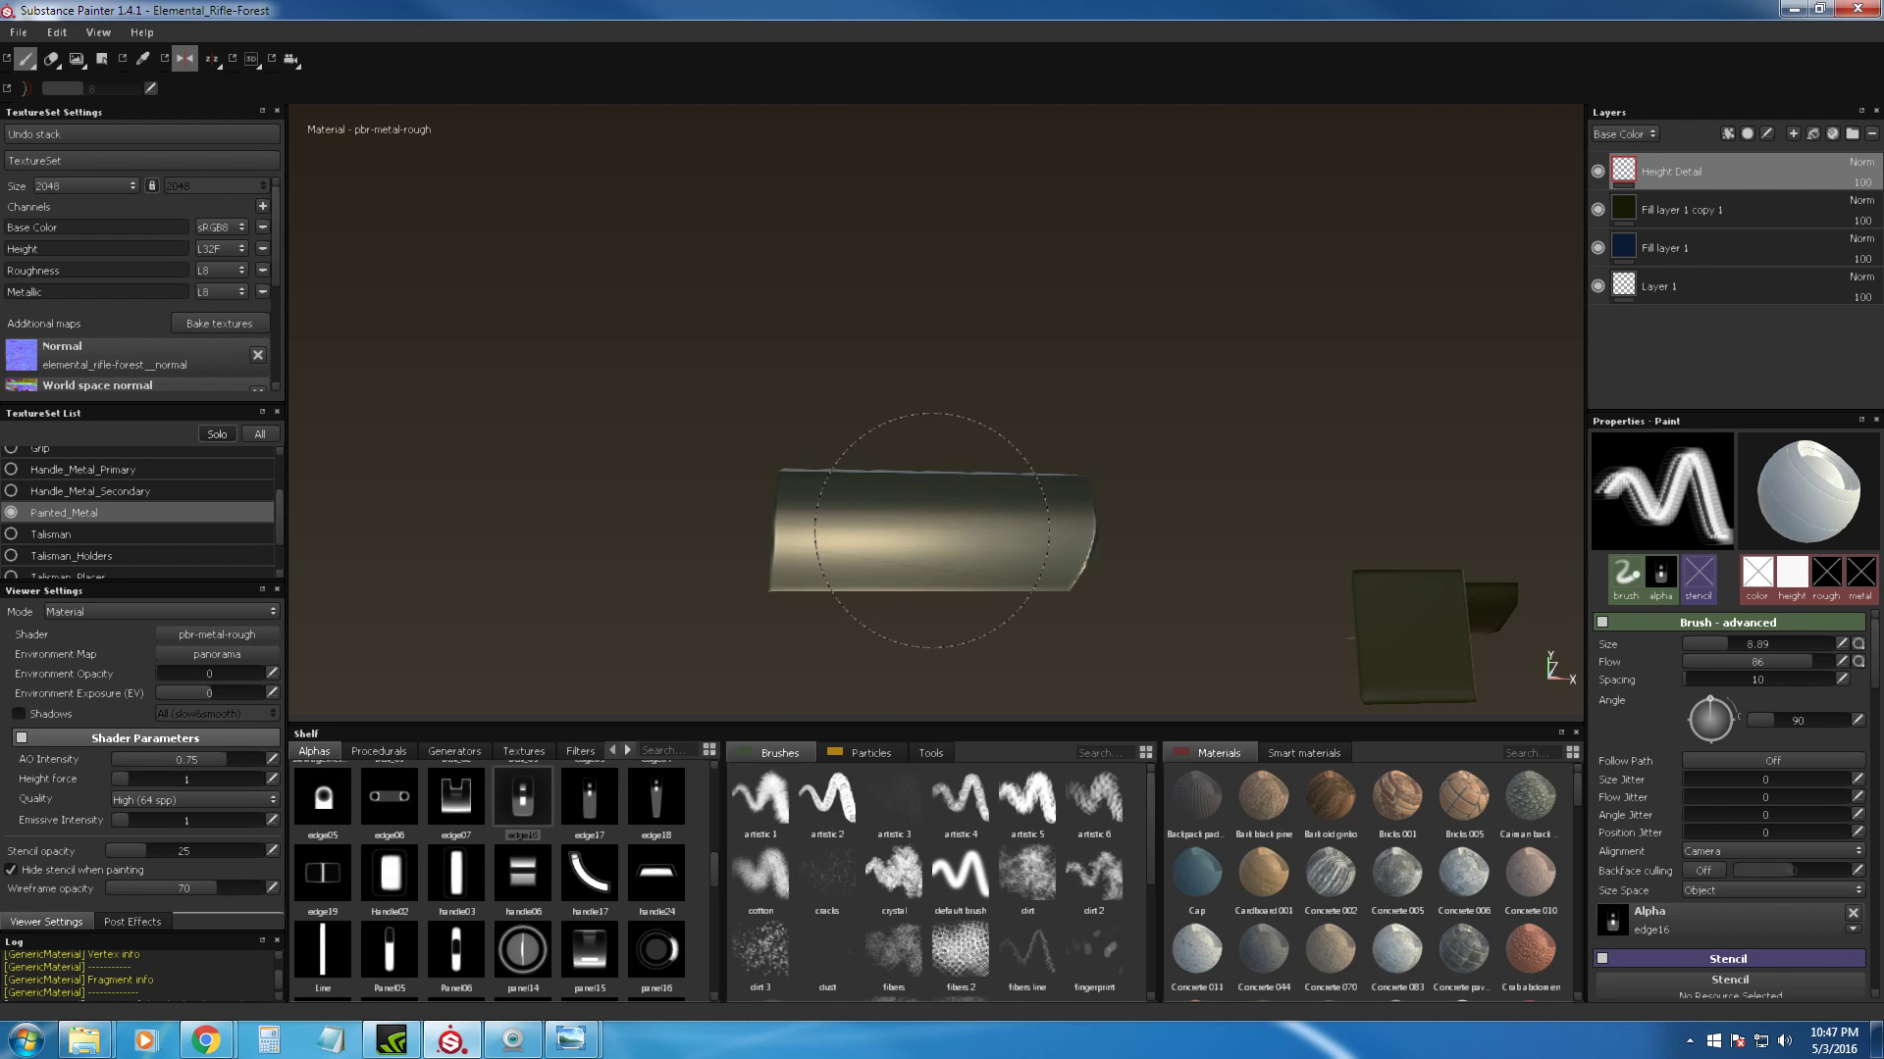
{"action": "mouse_move", "coordinate": [1217, 527]}
{"action": "left_mouse_down", "text": "alt"}
{"action": "mouse_move", "coordinate": [1194, 530]}
{"action": "mouse_move", "coordinate": [1009, 370]}
{"action": "mouse_move", "coordinate": [1157, 378]}
{"action": "mouse_move", "coordinate": [1060, 412]}
{"action": "mouse_move", "coordinate": [1526, 416]}
{"action": "mouse_move", "coordinate": [723, 475]}
{"action": "mouse_move", "coordinate": [674, 624]}
{"action": "mouse_move", "coordinate": [670, 485]}
{"action": "left_mouse_up", "text": "alt"}
{"action": "left_click", "coordinate": [183, 62]}
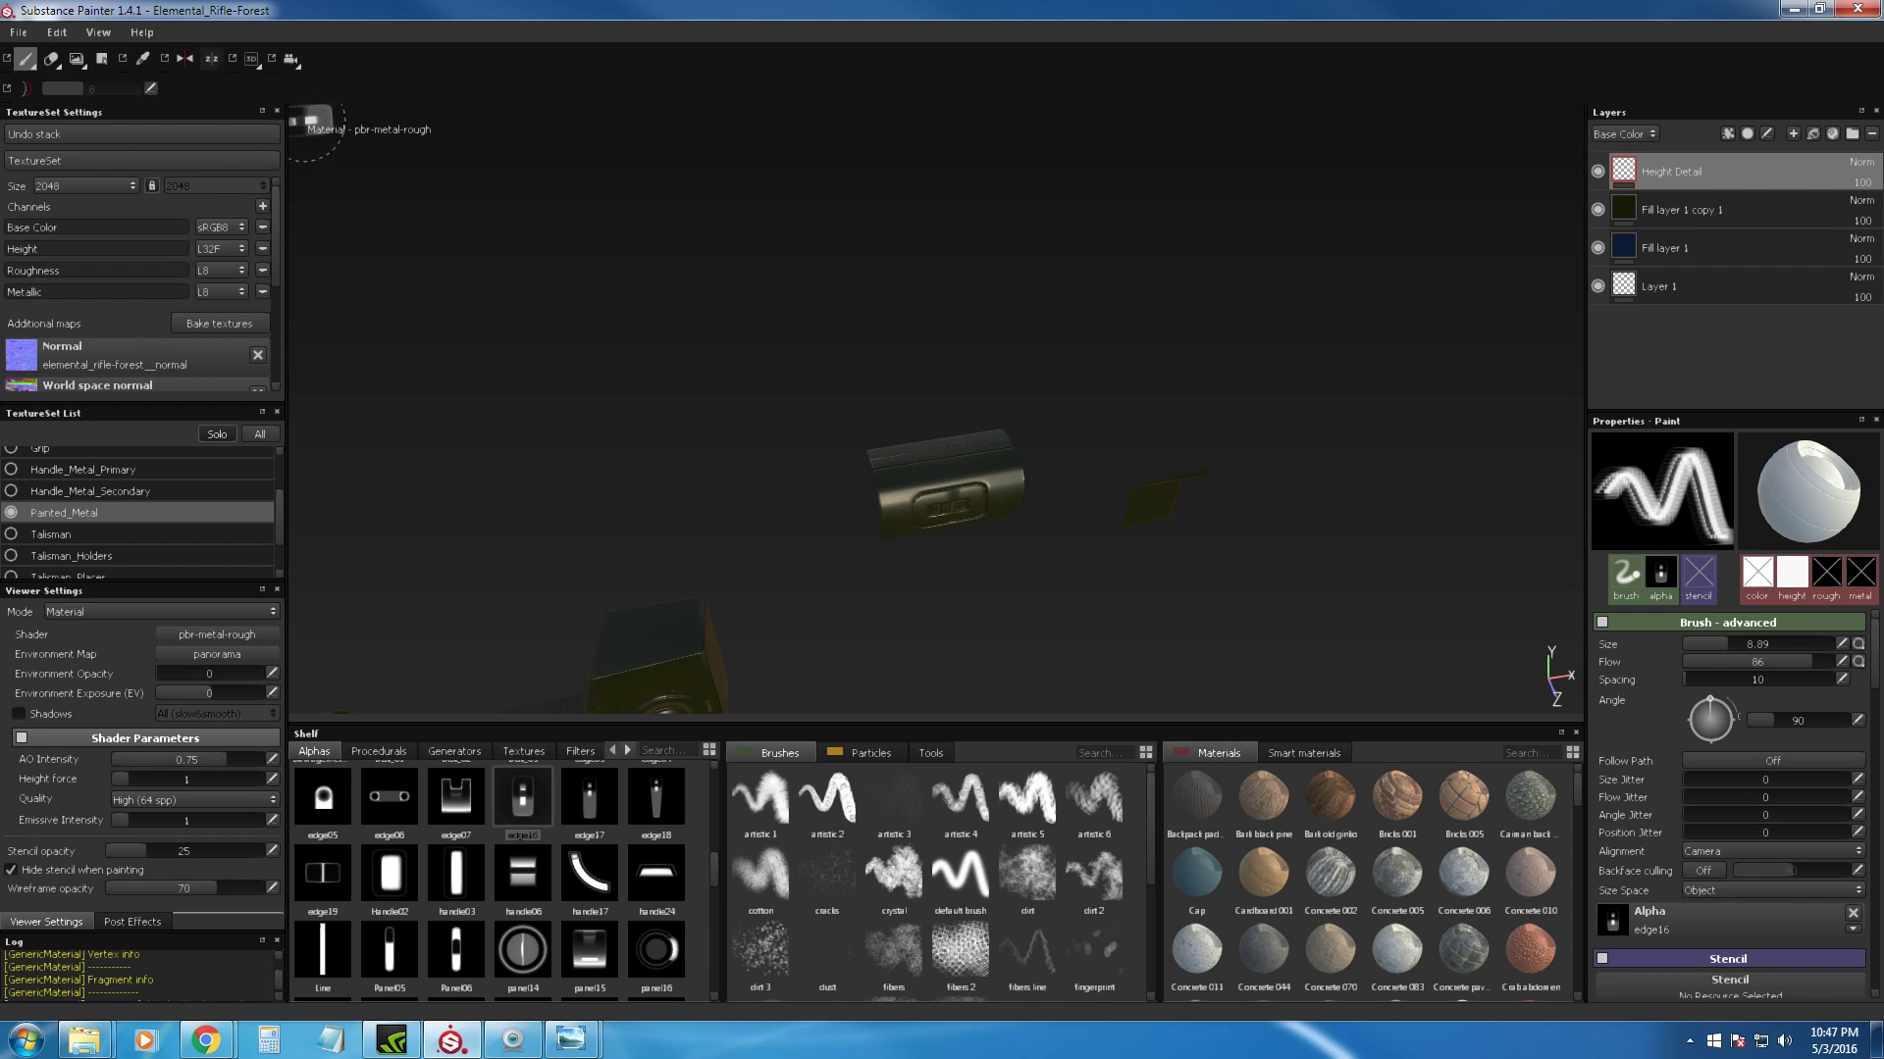
Step: Show all texture sets to examine the stamped detail on the scope and rifle, and inspect the isolated Painted_Metal parts
{"action": "left_click", "coordinate": [218, 435]}
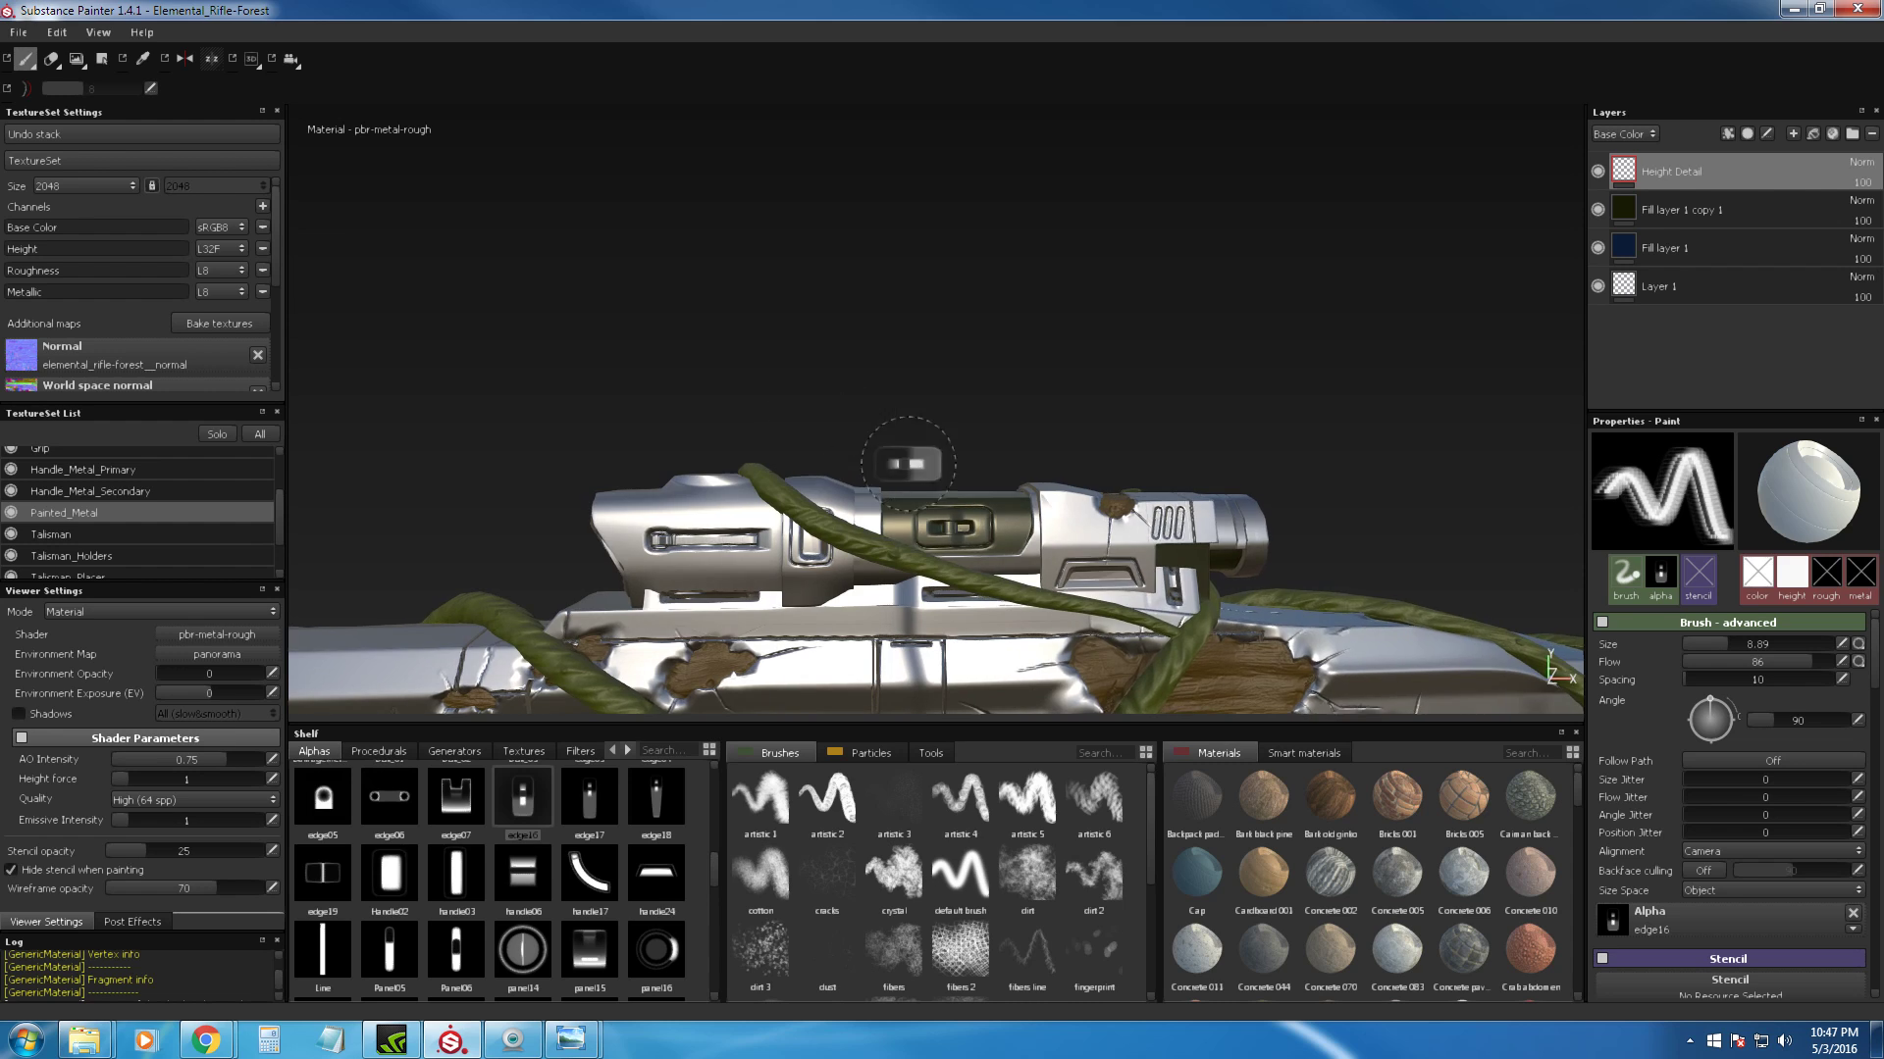
{"action": "mouse_move", "coordinate": [897, 375]}
{"action": "left_mouse_down", "text": "alt"}
{"action": "mouse_move", "coordinate": [1050, 408]}
{"action": "mouse_move", "coordinate": [895, 357]}
{"action": "mouse_move", "coordinate": [752, 512]}
{"action": "mouse_move", "coordinate": [908, 456]}
{"action": "mouse_move", "coordinate": [1030, 472]}
{"action": "mouse_move", "coordinate": [966, 535]}
{"action": "mouse_move", "coordinate": [913, 544]}
{"action": "mouse_move", "coordinate": [1118, 362]}
{"action": "mouse_move", "coordinate": [1275, 697]}
{"action": "mouse_move", "coordinate": [959, 252]}
{"action": "mouse_move", "coordinate": [1028, 426]}
{"action": "mouse_move", "coordinate": [1181, 568]}
{"action": "mouse_move", "coordinate": [980, 189]}
{"action": "mouse_move", "coordinate": [1249, 409]}
{"action": "mouse_move", "coordinate": [734, 369]}
{"action": "mouse_move", "coordinate": [1291, 438]}
{"action": "mouse_move", "coordinate": [1501, 425]}
{"action": "mouse_move", "coordinate": [1393, 491]}
{"action": "mouse_move", "coordinate": [1282, 517]}
{"action": "mouse_move", "coordinate": [1005, 463]}
{"action": "mouse_move", "coordinate": [870, 290]}
{"action": "mouse_move", "coordinate": [1125, 384]}
{"action": "mouse_move", "coordinate": [966, 440]}
{"action": "left_mouse_up", "text": "alt"}
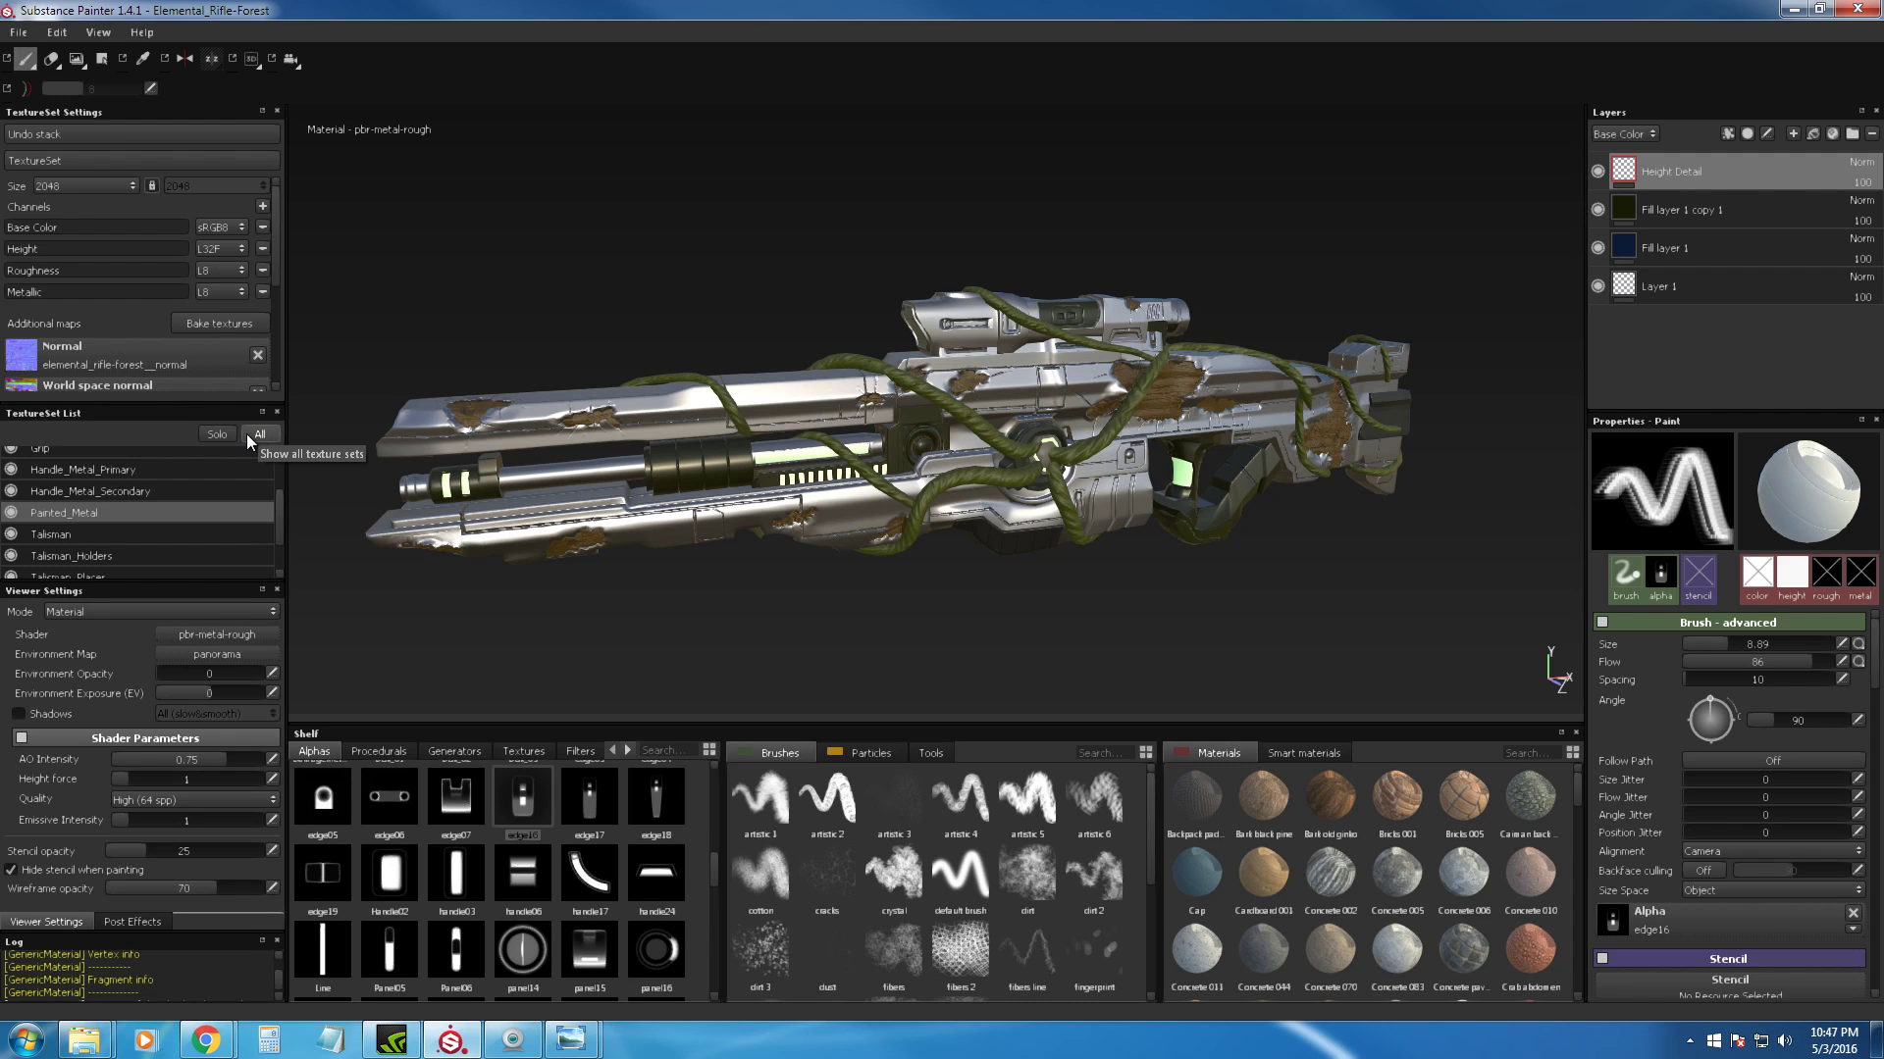
{"action": "left_click", "coordinate": [218, 438]}
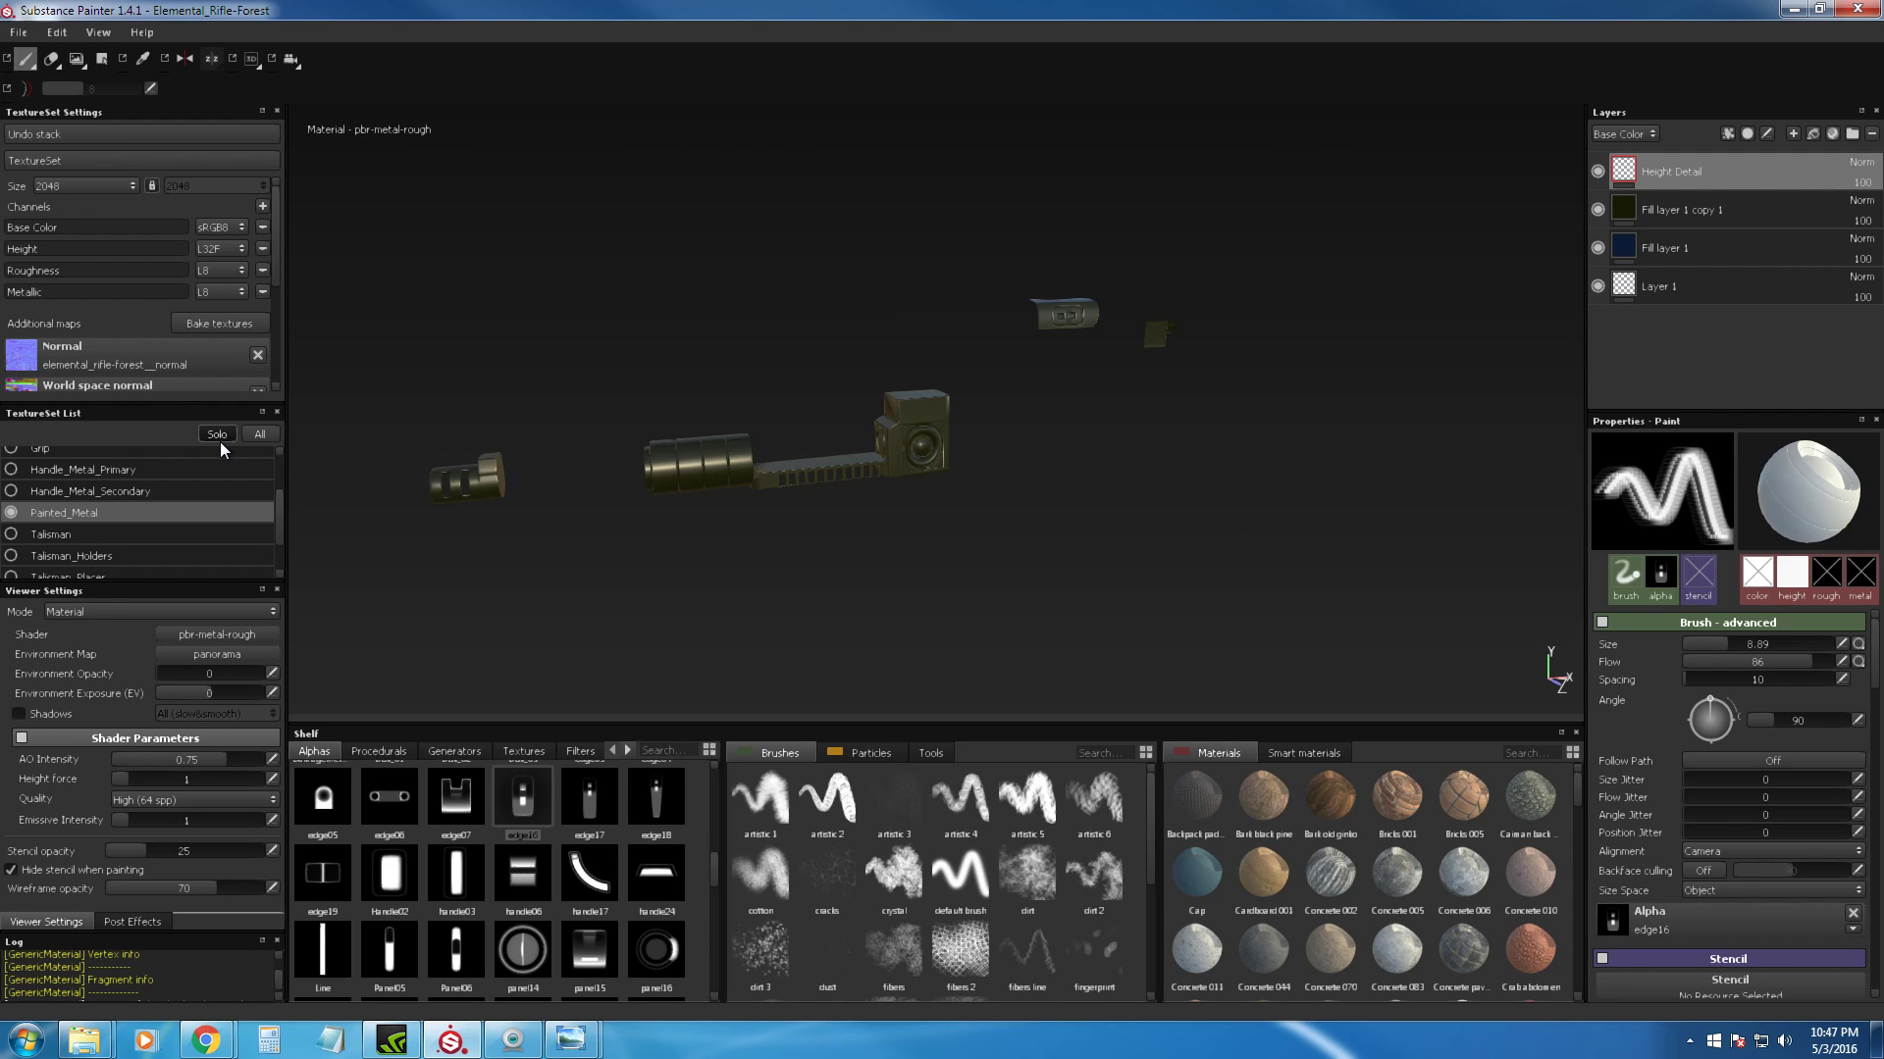
{"action": "left_click_drag", "start_coordinate": [813, 477], "coordinate": [1362, 401], "text": "alt"}
{"action": "scroll", "coordinate": [1289, 417], "scroll_direction": "up", "scroll_amount": 3}
{"action": "mouse_move", "coordinate": [1251, 345]}
{"action": "middle_mouse_down", "text": "alt"}
{"action": "mouse_move", "coordinate": [1051, 484]}
{"action": "mouse_move", "coordinate": [1071, 467]}
{"action": "middle_mouse_up", "text": "alt"}
{"action": "scroll", "coordinate": [1051, 501], "scroll_direction": "up", "scroll_amount": 3}
{"action": "scroll", "coordinate": [1051, 503], "scroll_direction": "up", "scroll_amount": 2}
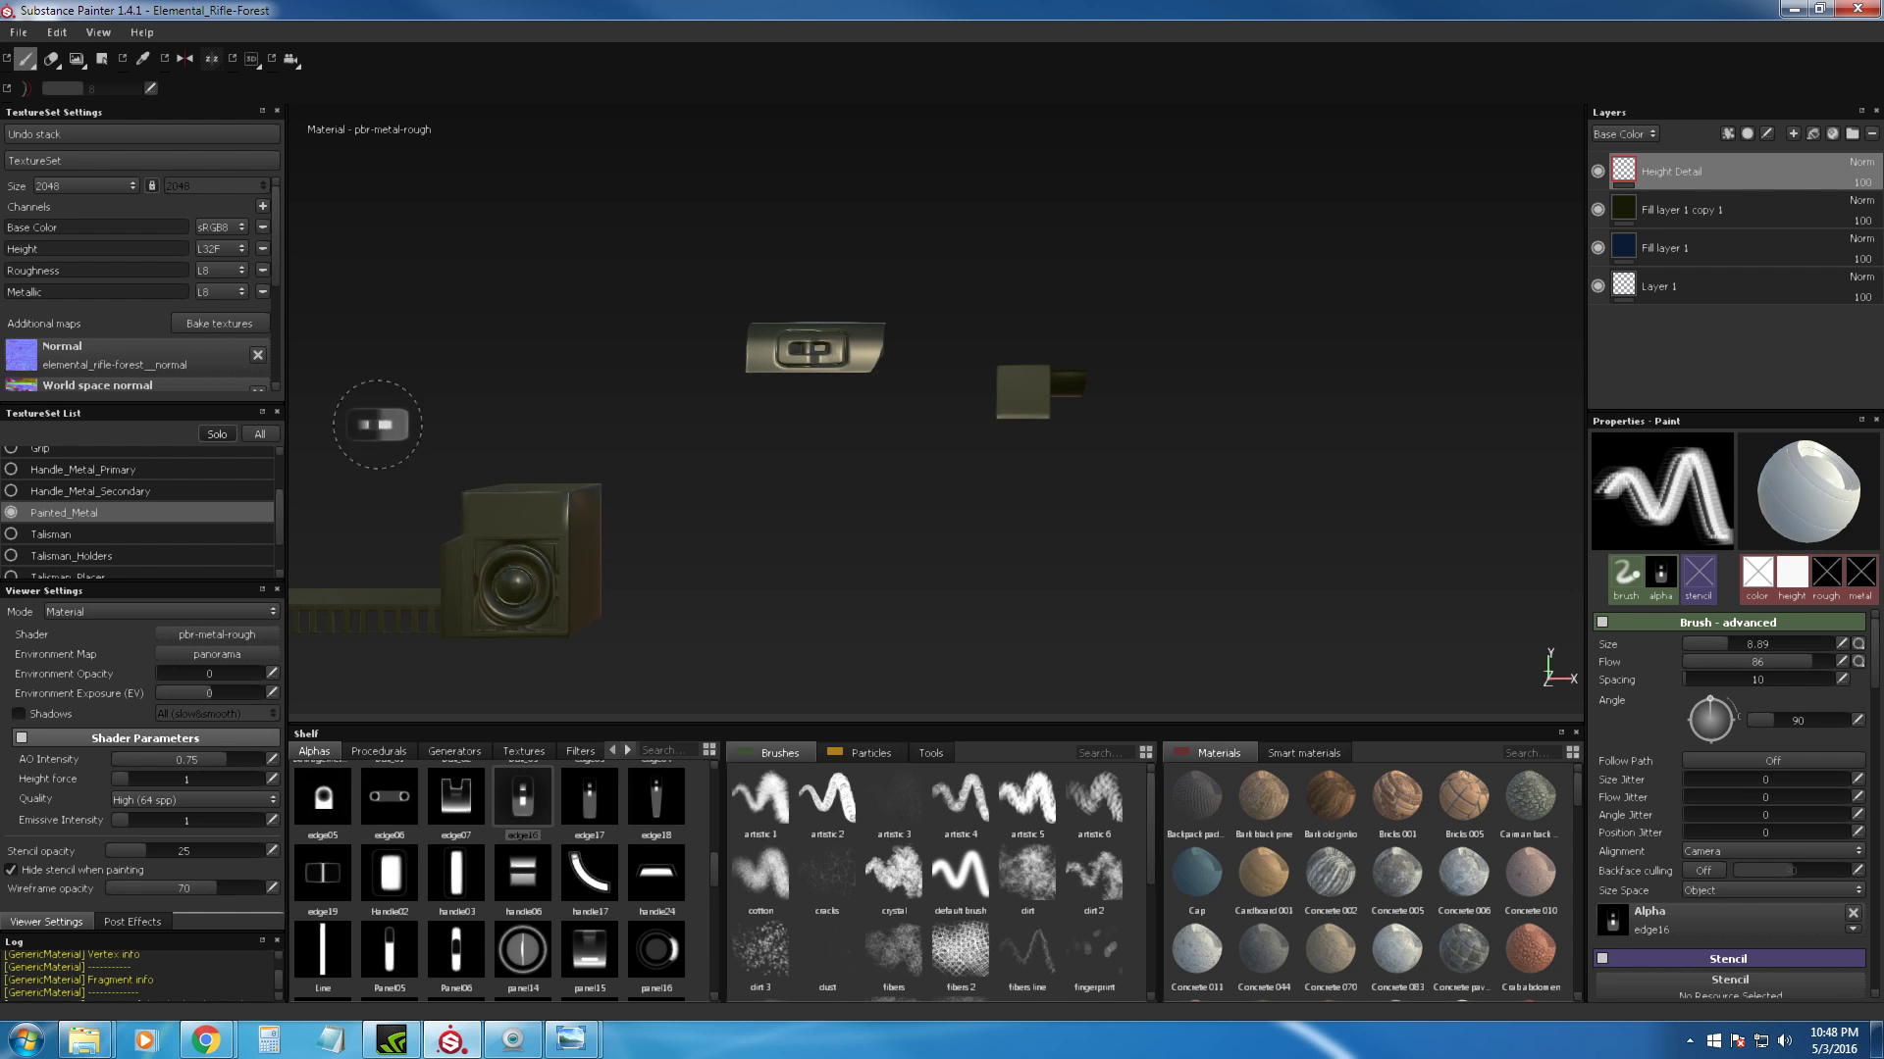
Step: Show all texture sets around the rear of the scope and assign the vent26 alpha to the brush
{"action": "left_click", "coordinate": [230, 433]}
{"action": "middle_click_drag", "start_coordinate": [1111, 355], "coordinate": [1004, 435], "text": "alt"}
{"action": "scroll", "coordinate": [1005, 432], "scroll_direction": "up", "scroll_amount": 5}
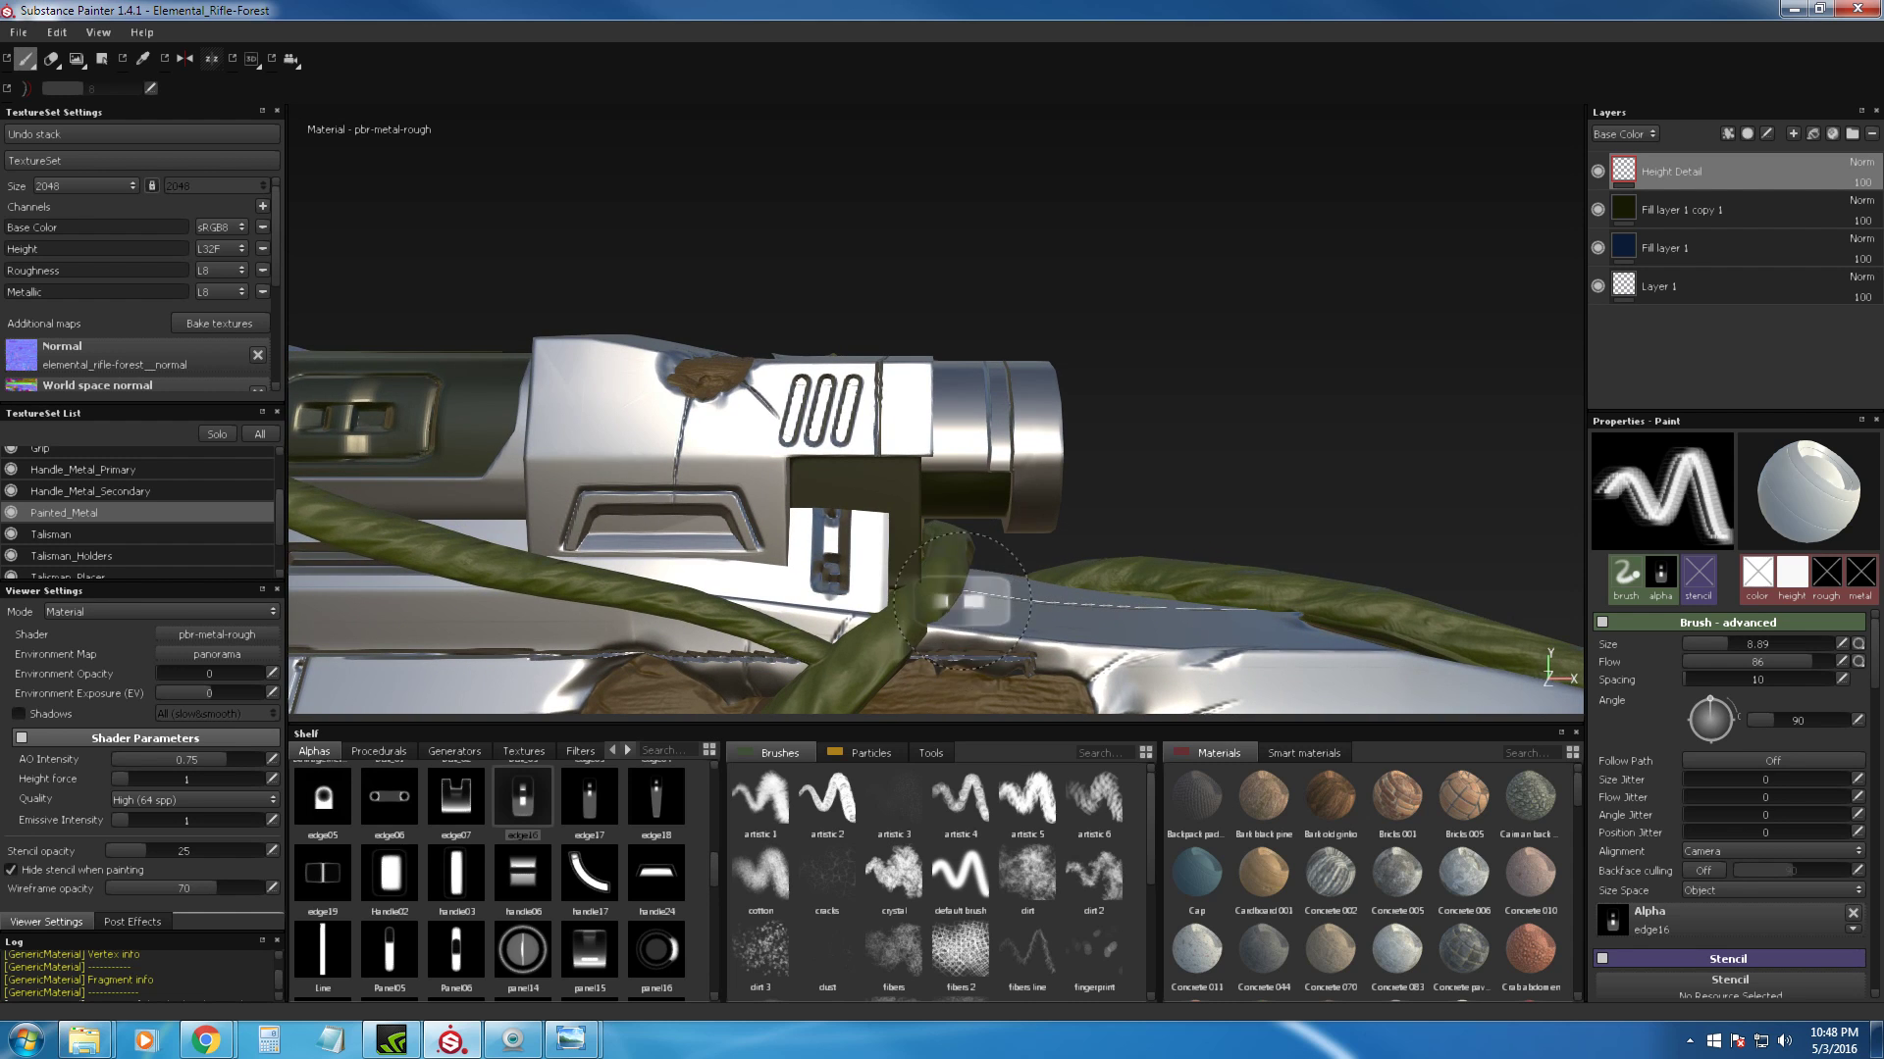
{"action": "mouse_move", "coordinate": [963, 600]}
{"action": "left_mouse_down", "text": "alt"}
{"action": "mouse_move", "coordinate": [840, 565]}
{"action": "mouse_move", "coordinate": [1240, 551]}
{"action": "mouse_move", "coordinate": [991, 513]}
{"action": "left_mouse_up", "text": "alt"}
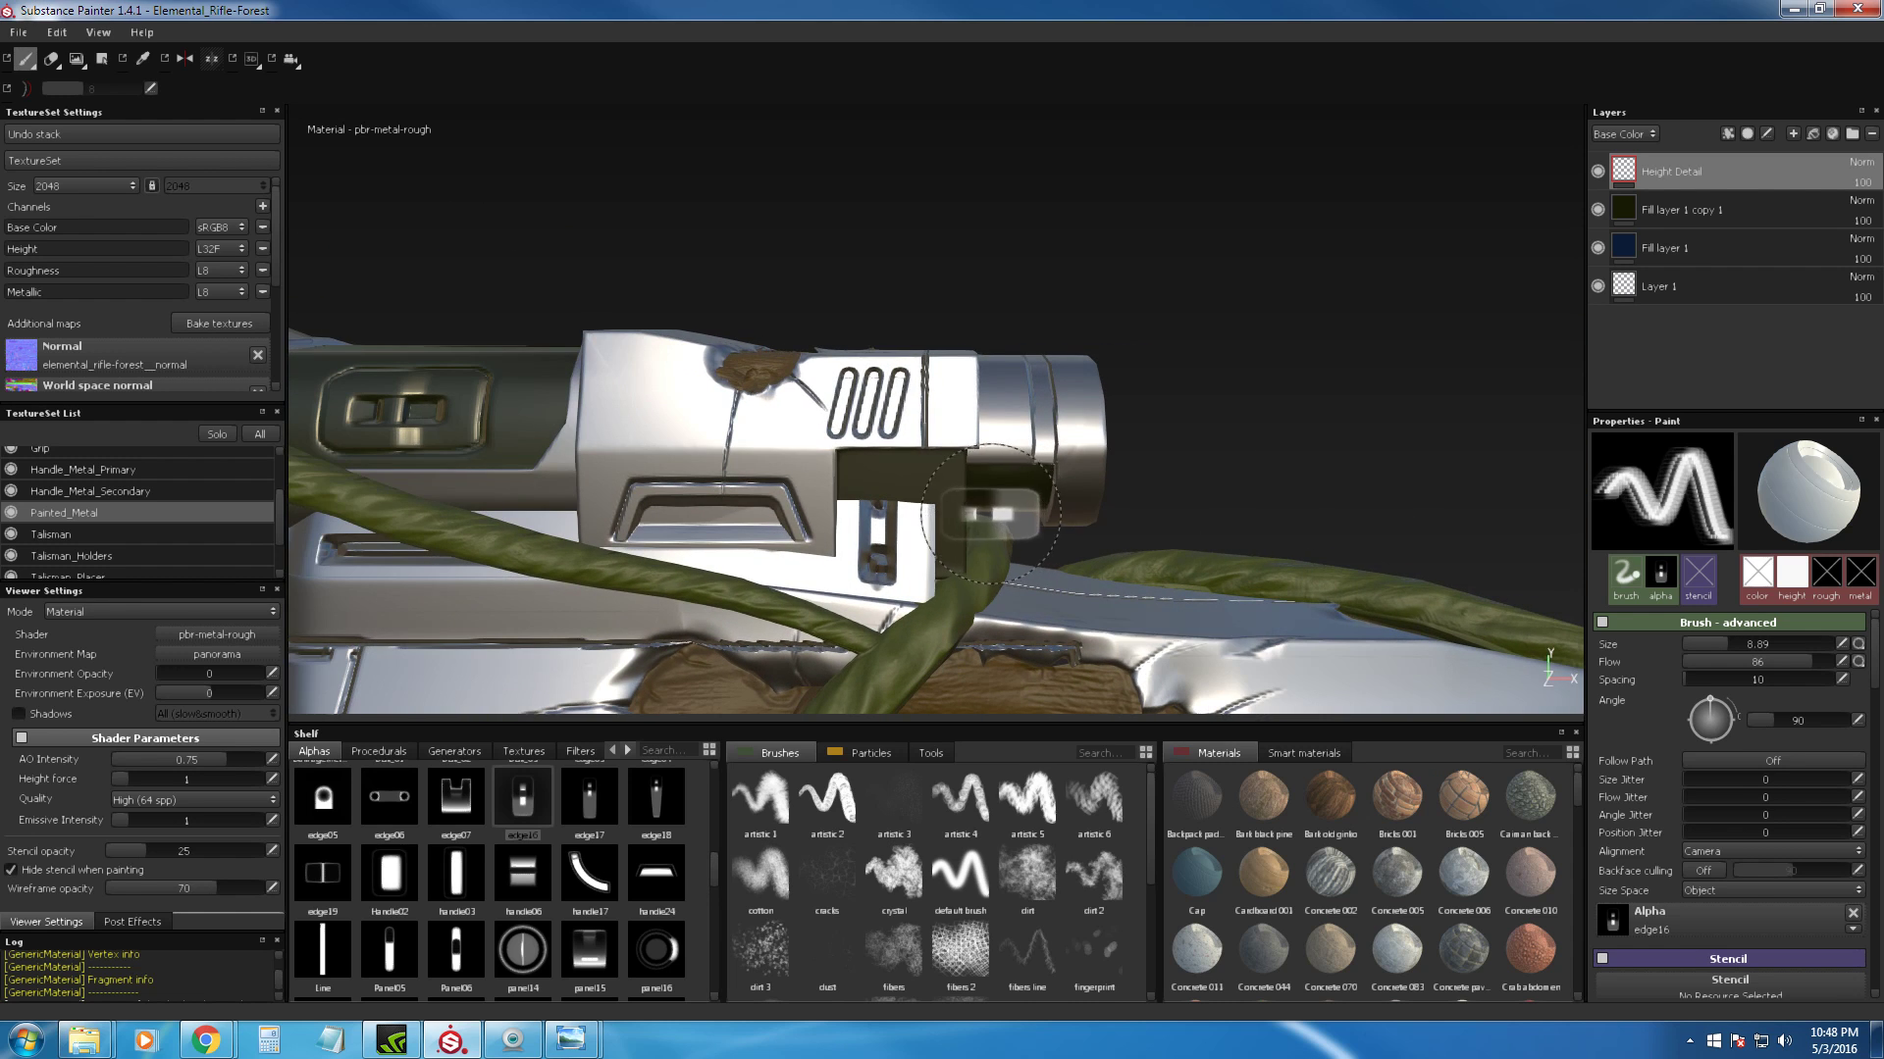
{"action": "middle_click_drag", "start_coordinate": [991, 513], "coordinate": [1074, 482], "text": "alt"}
{"action": "right_click_drag", "start_coordinate": [1075, 482], "coordinate": [851, 660], "text": "alt"}
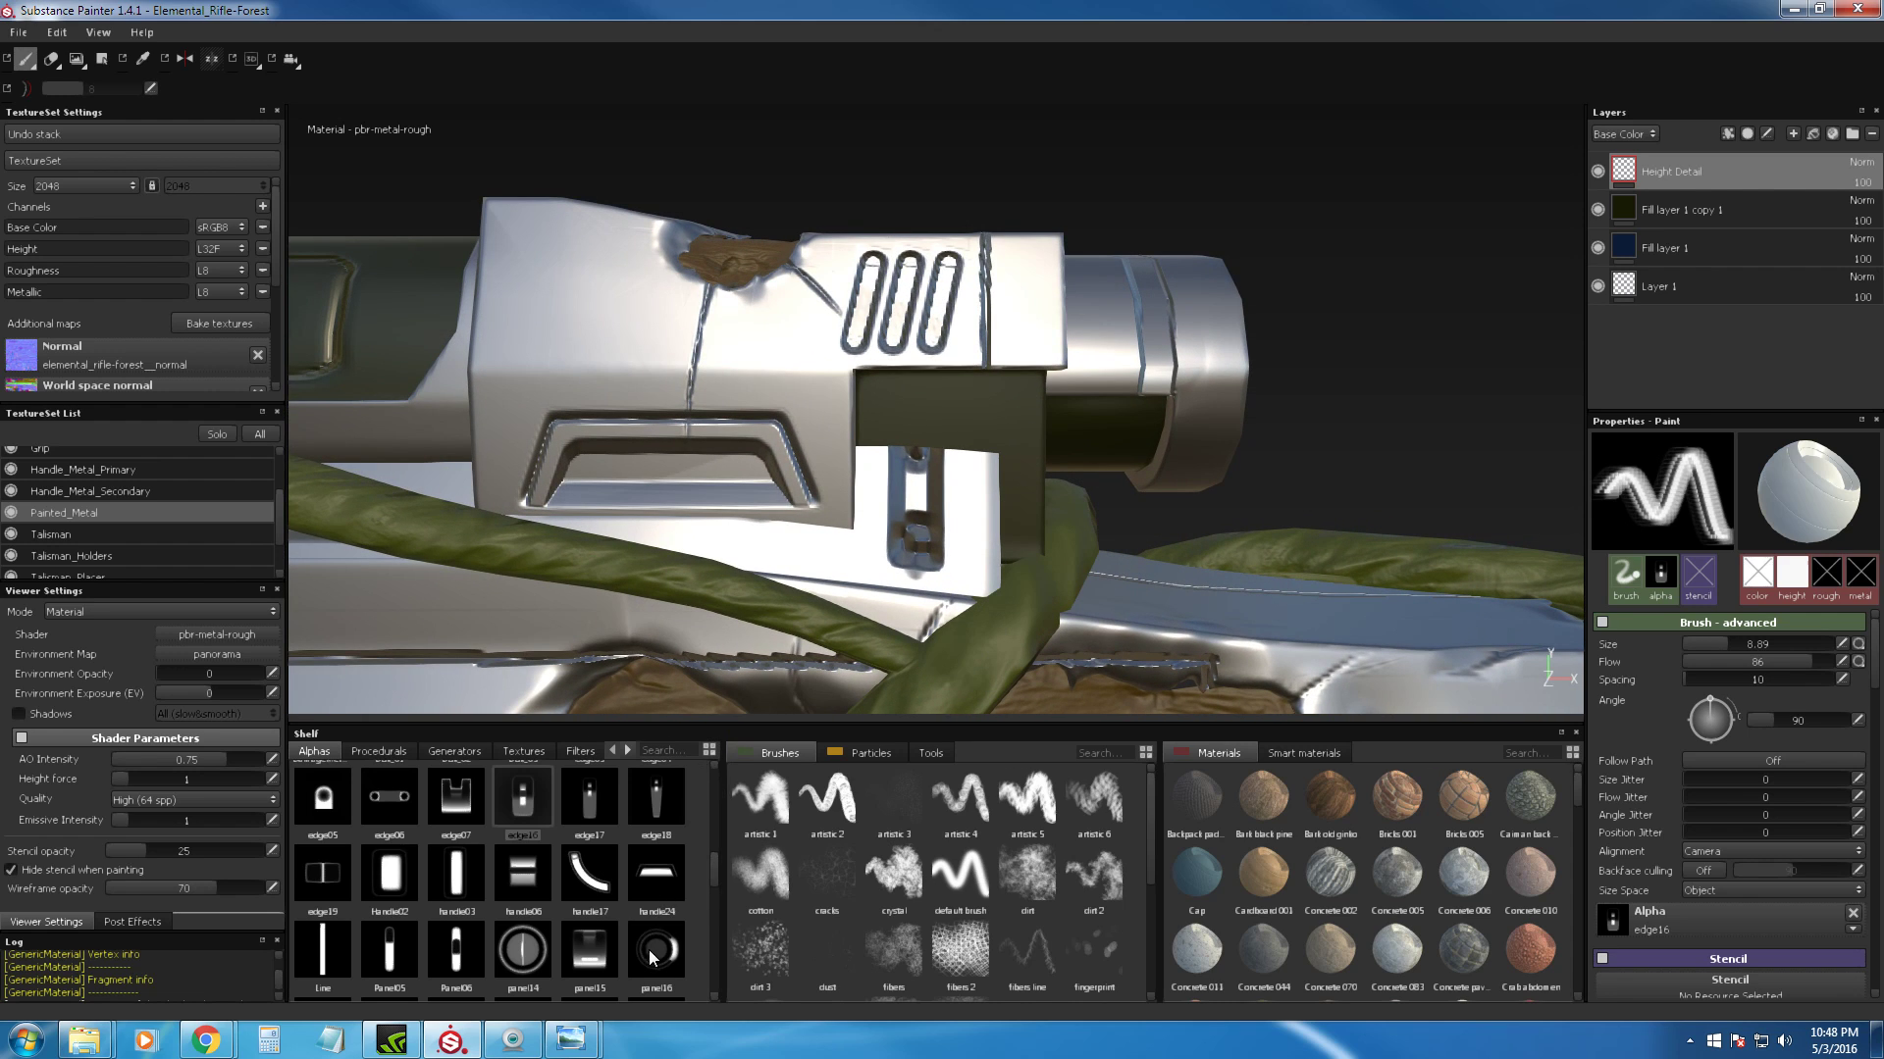
{"action": "scroll", "coordinate": [714, 887], "scroll_direction": "down", "scroll_amount": 3}
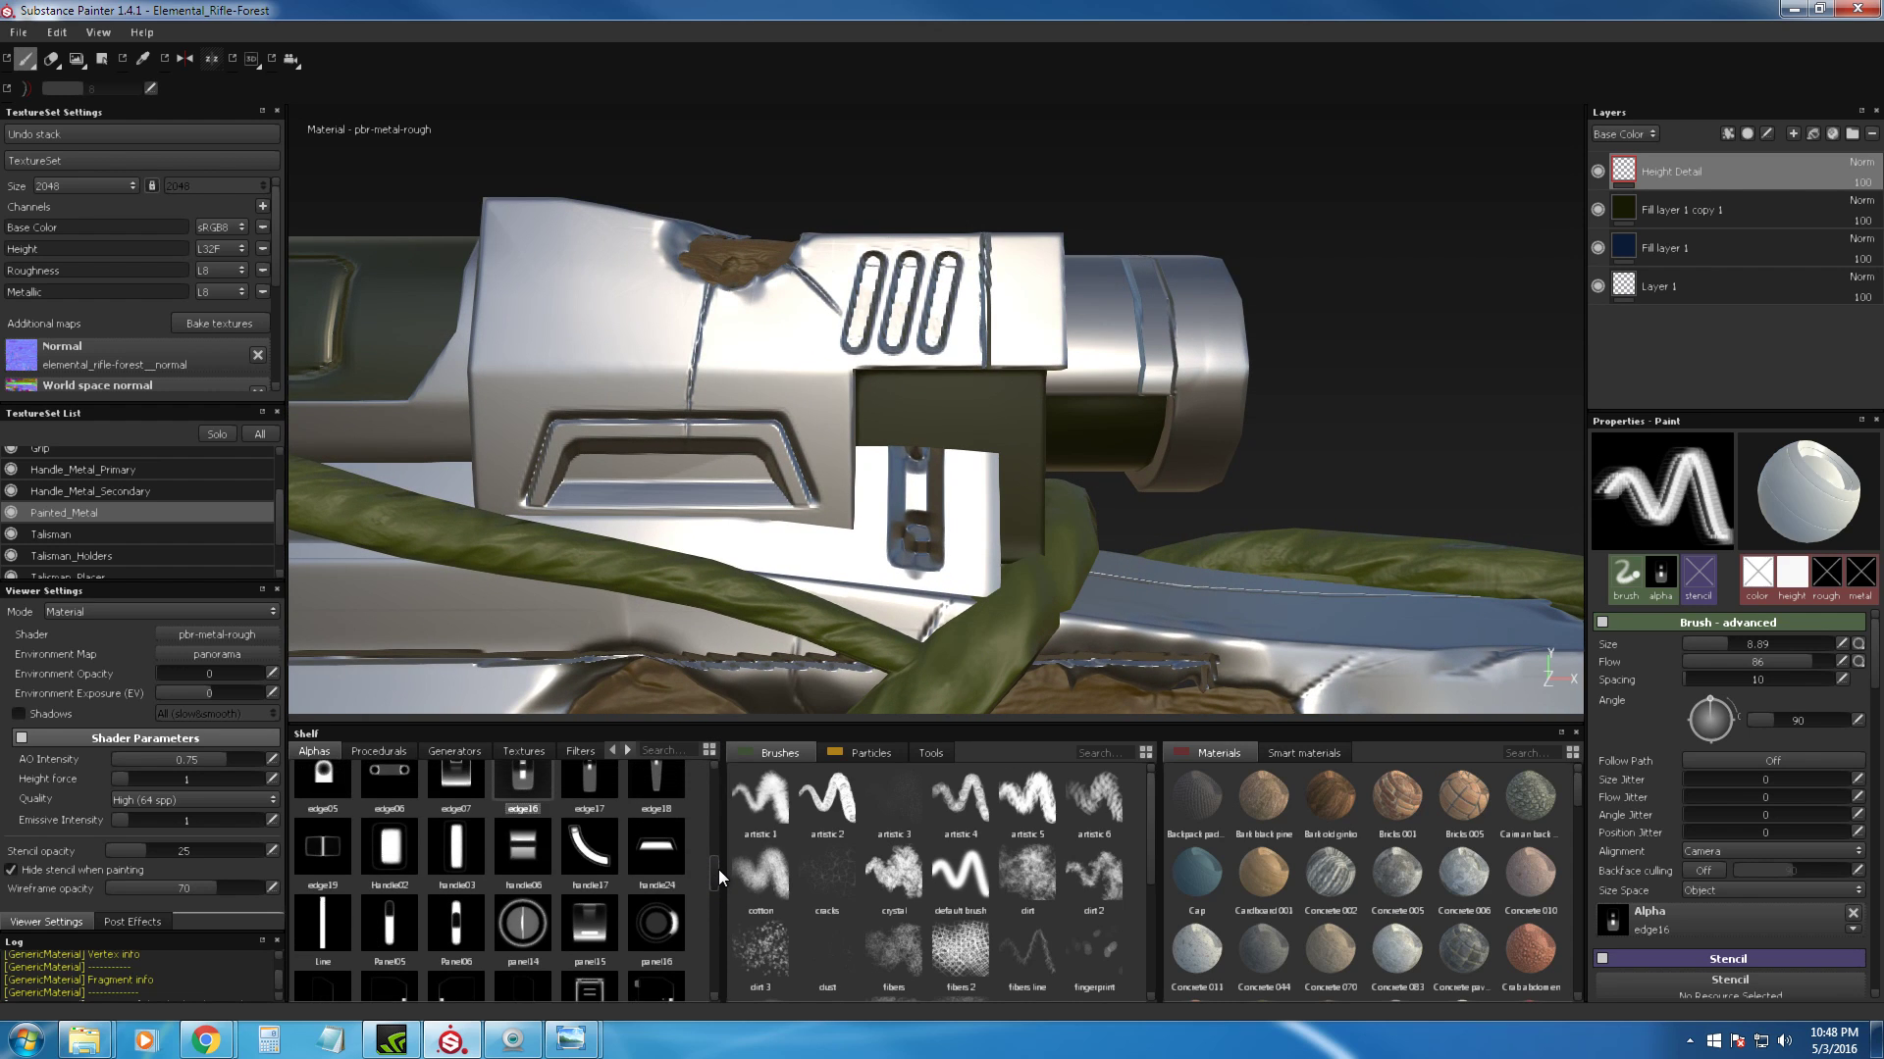
{"action": "left_click_drag", "start_coordinate": [716, 895], "coordinate": [712, 971]}
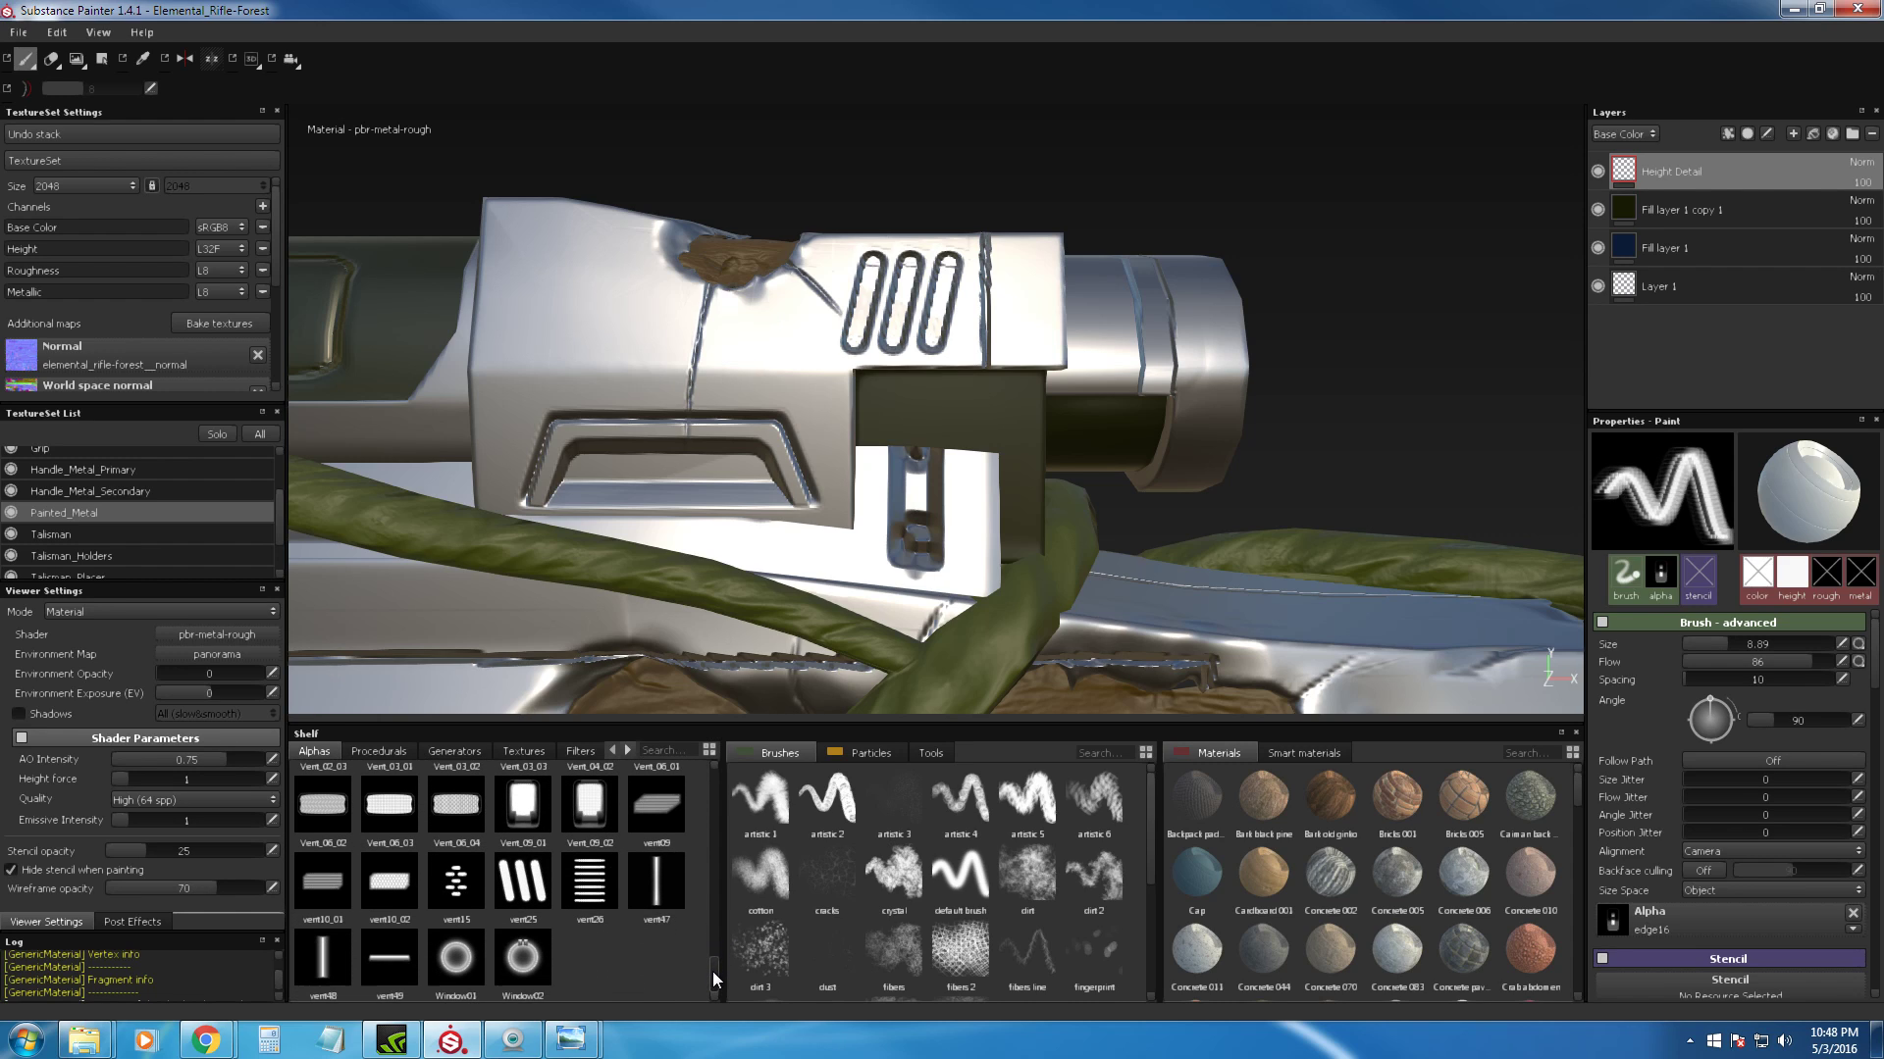
{"action": "left_click_drag", "start_coordinate": [599, 903], "coordinate": [1688, 945]}
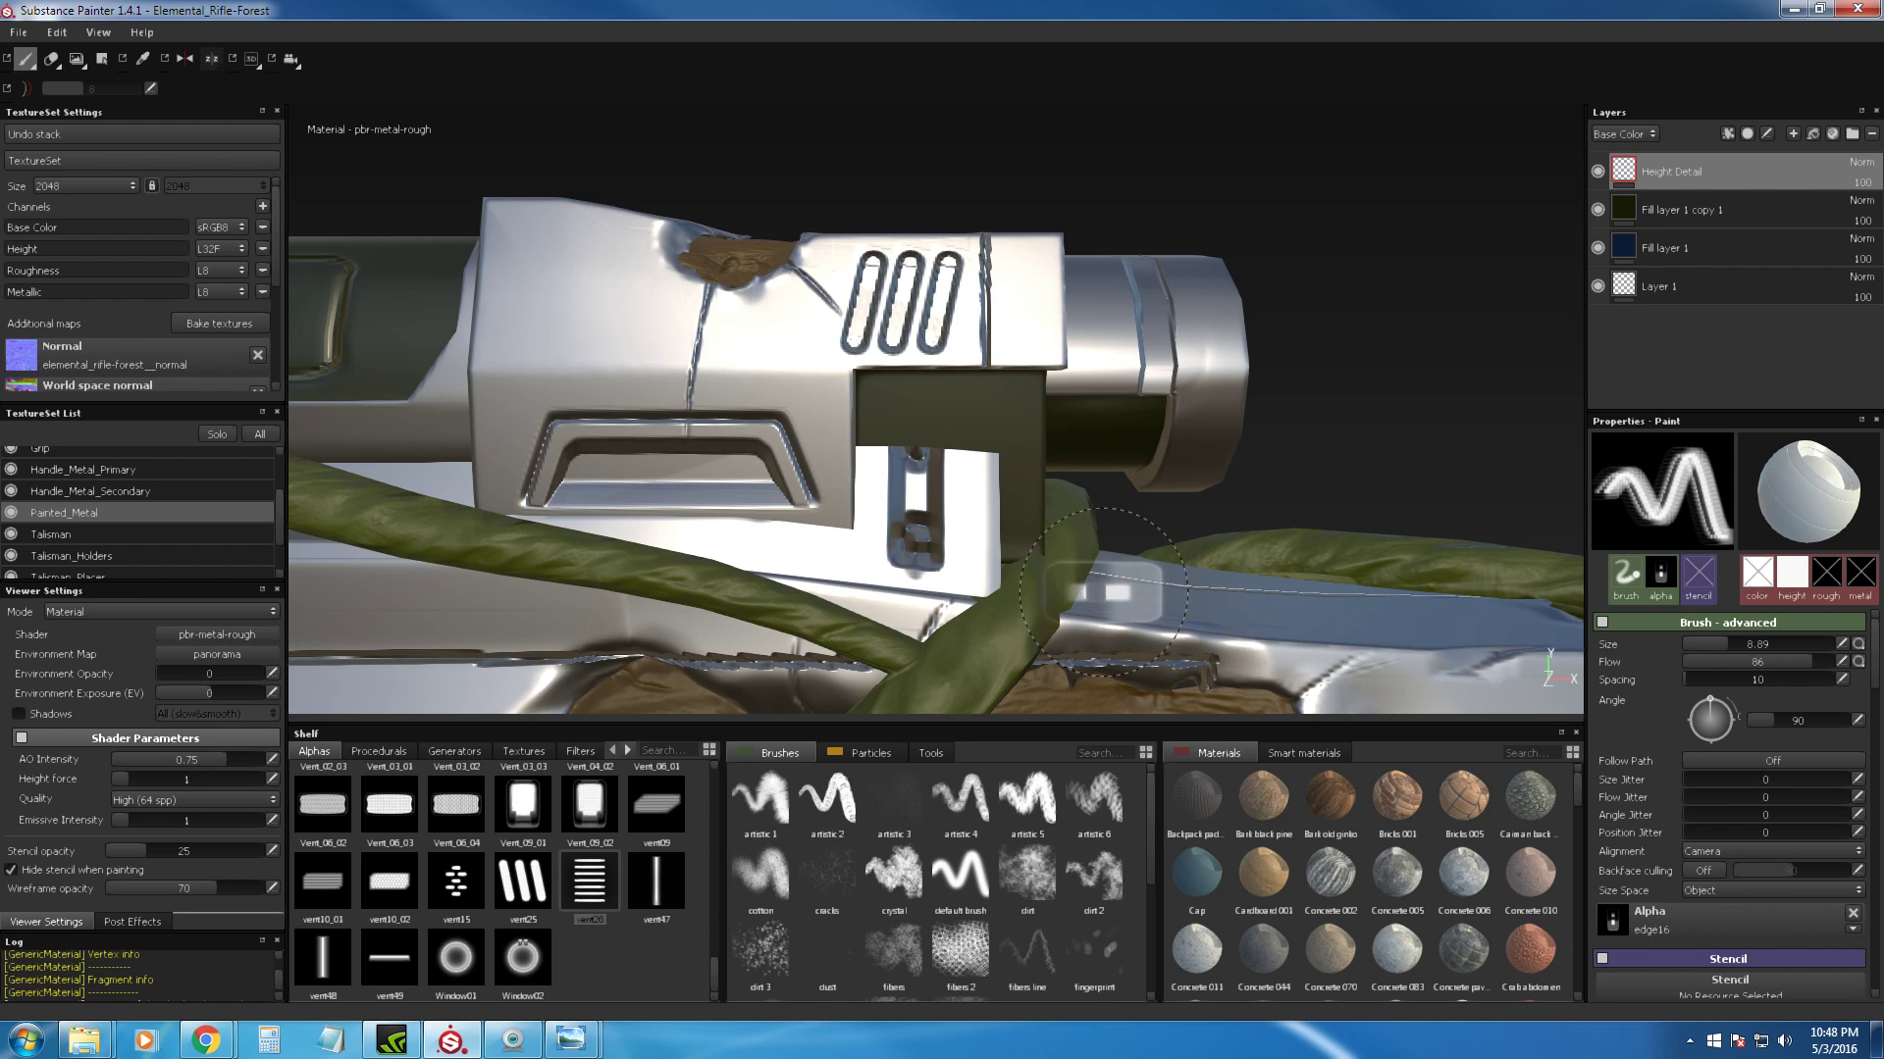
{"action": "left_click_drag", "start_coordinate": [638, 885], "coordinate": [1736, 939]}
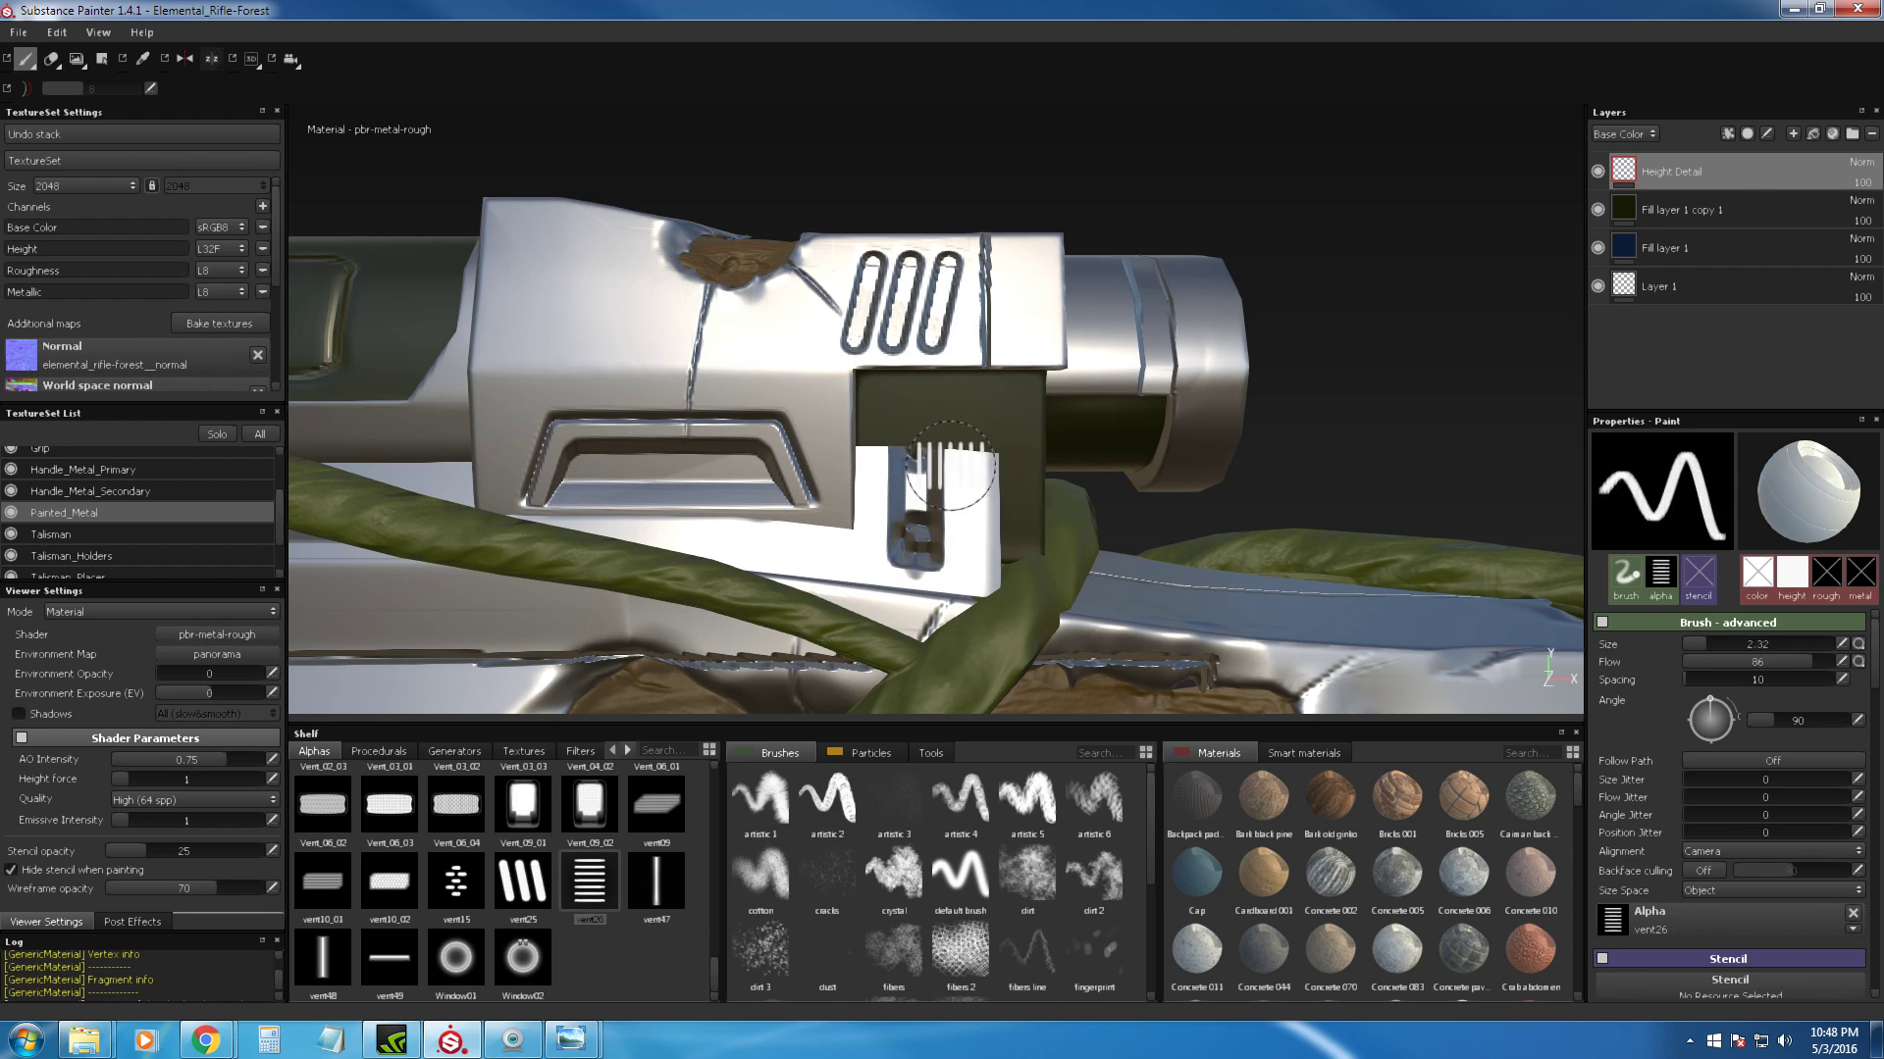
Step: Set the brush size to about 2.85 over the green block under the scope and return the viewer to Material mode
{"action": "right_click", "coordinate": [946, 426]}
{"action": "left_click", "coordinate": [950, 437]}
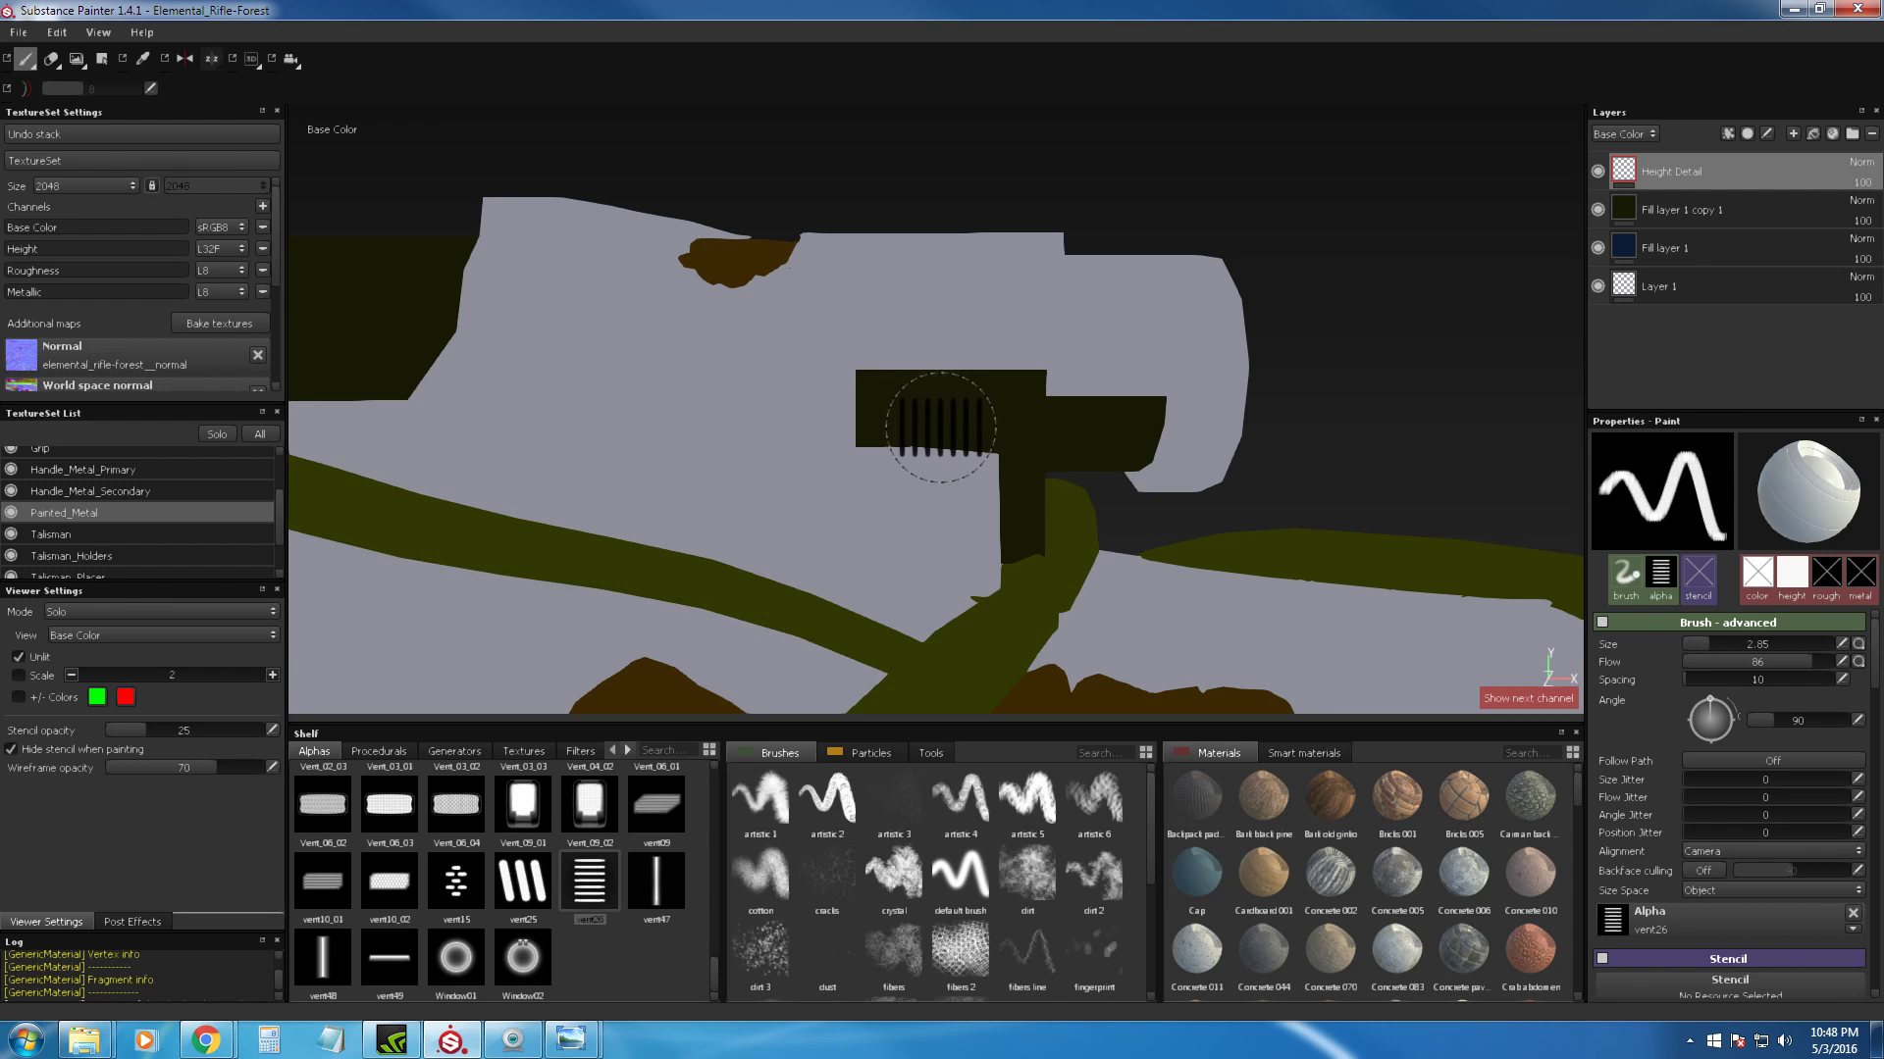
{"action": "left_click", "coordinate": [124, 618]}
{"action": "left_click", "coordinate": [90, 651]}
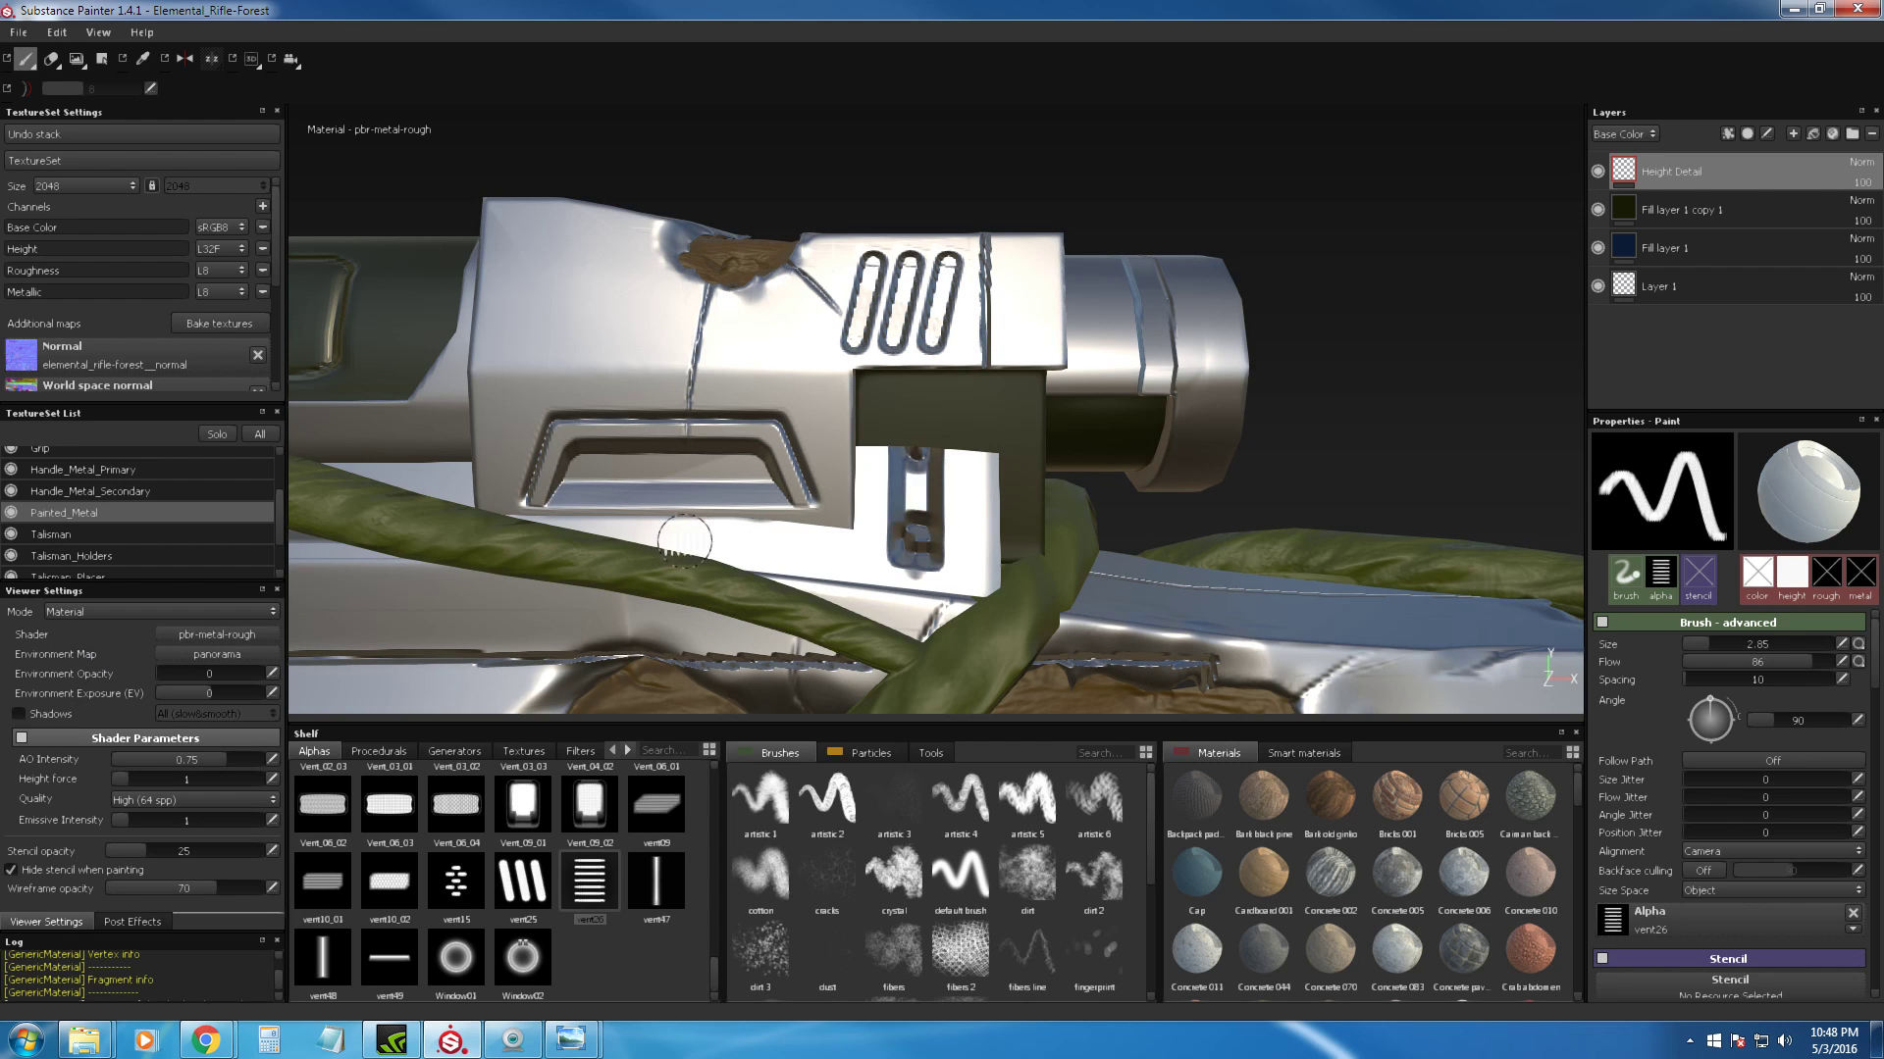
{"action": "right_click", "coordinate": [934, 450]}
{"action": "right_click_drag", "start_coordinate": [891, 404], "coordinate": [950, 441], "text": "alt"}
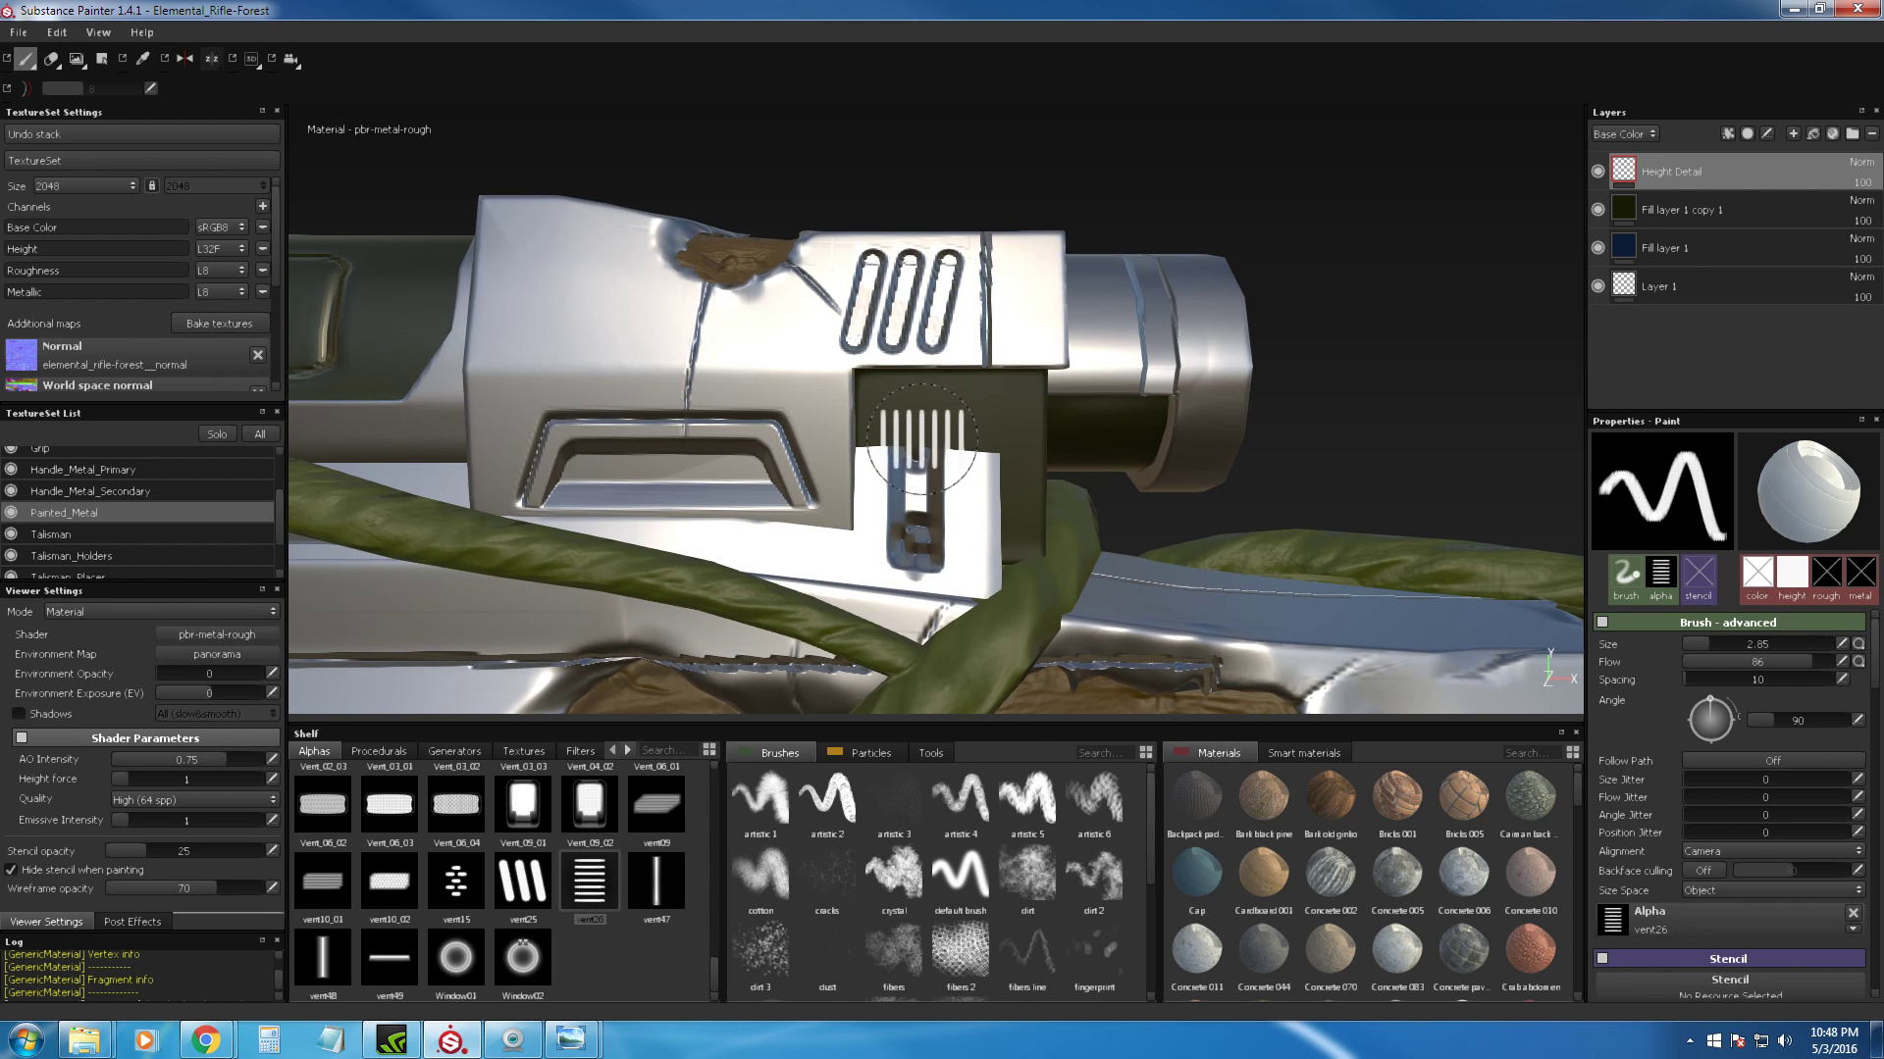
Step: Try stamping the vent26 alpha on the green block without symmetry at a brush size of about 4.61, and undo the stamp
{"action": "left_click", "coordinate": [944, 443]}
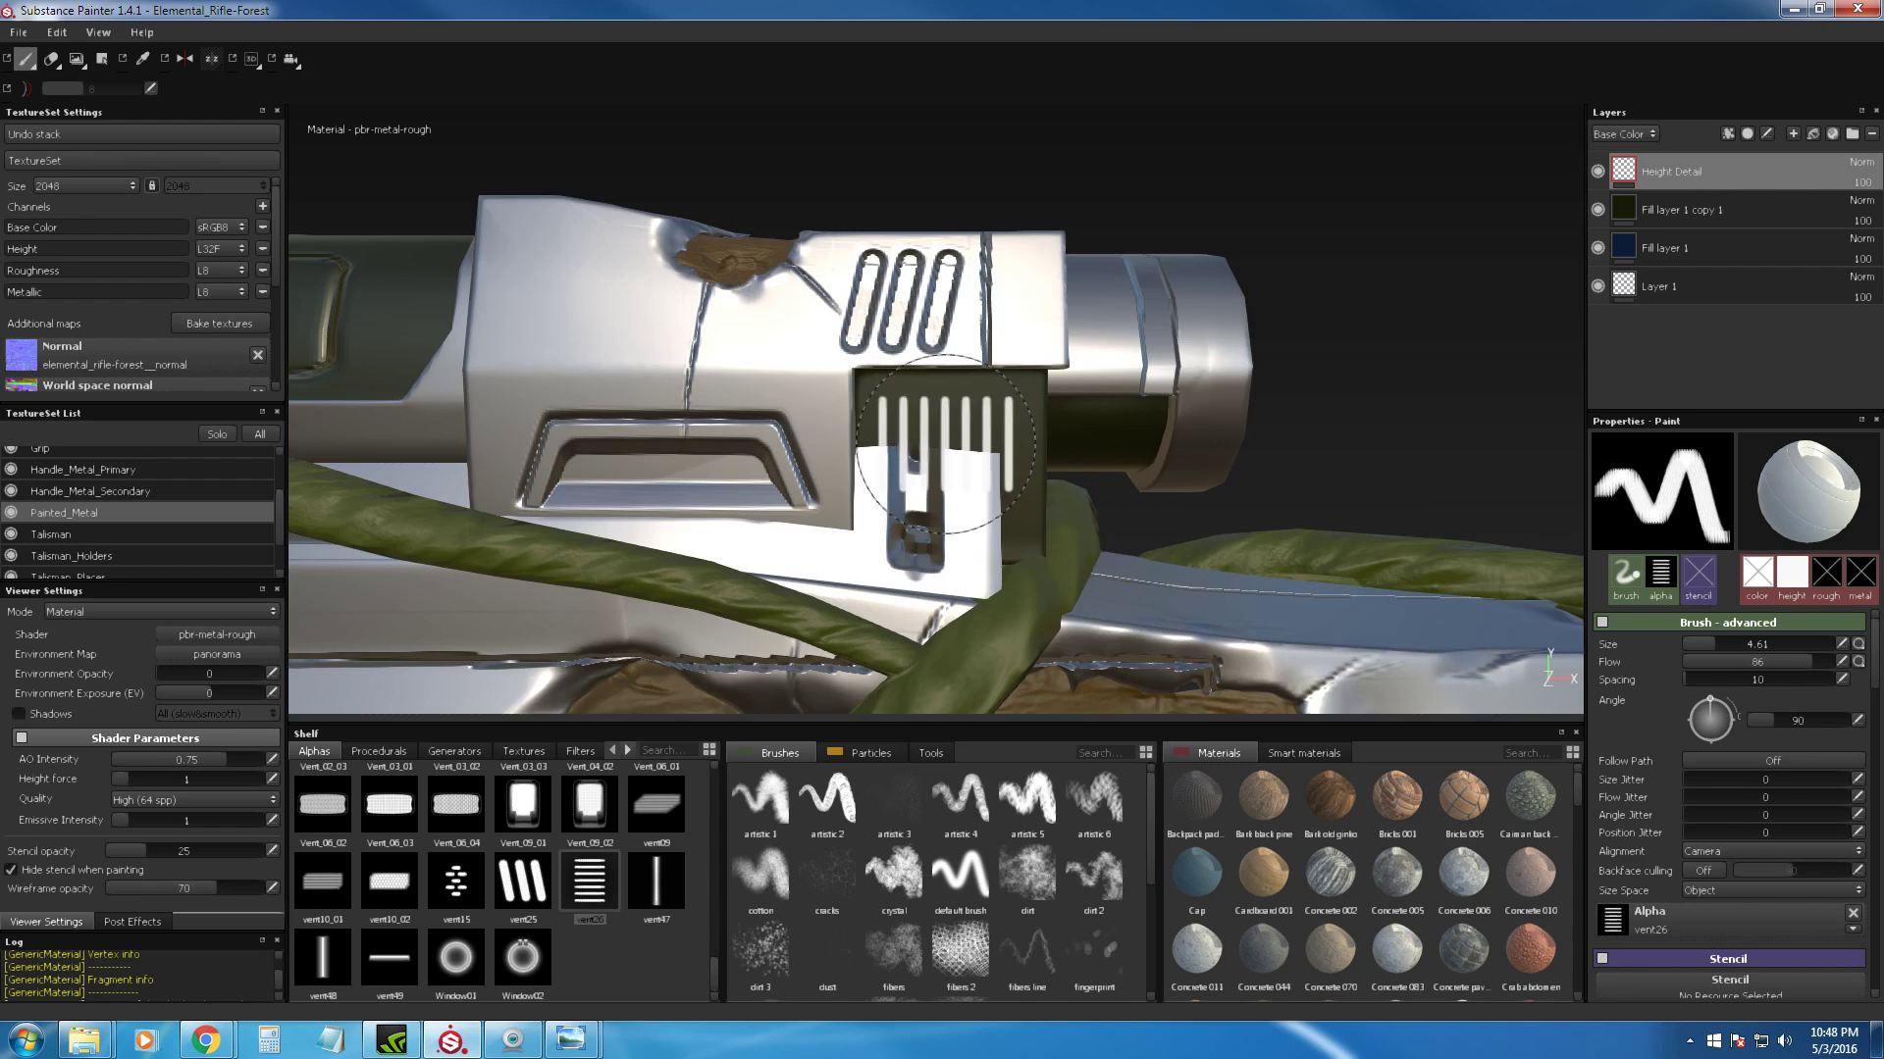
{"action": "right_click_drag", "start_coordinate": [1414, 522], "coordinate": [1152, 348], "text": "alt"}
{"action": "middle_click_drag", "start_coordinate": [1373, 422], "coordinate": [1122, 265], "text": "alt"}
{"action": "left_click_drag", "start_coordinate": [1386, 390], "coordinate": [1575, 343], "text": "alt"}
{"action": "key", "text": "ctrl+z"}
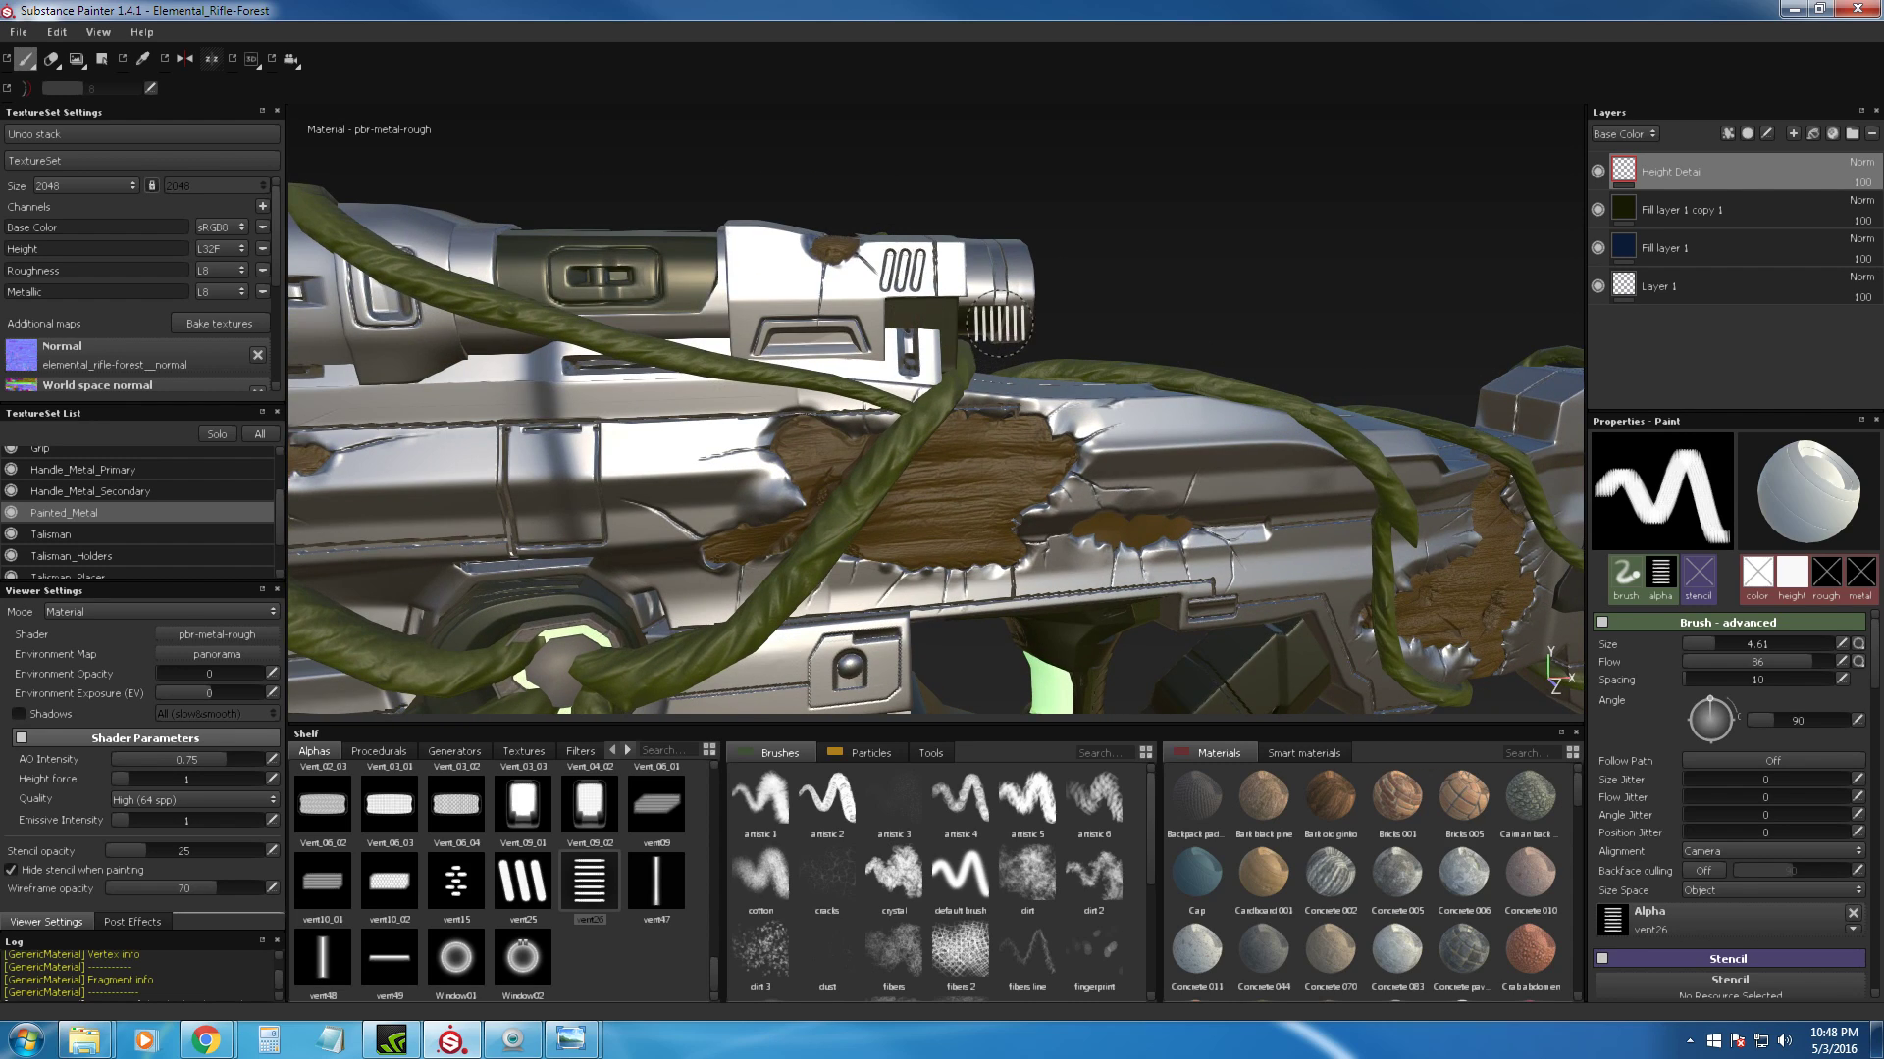
Step: Turn symmetry on and apply the vent26 stamp to the side of the green block under the scope at brush size 4.61
{"action": "left_click_drag", "start_coordinate": [992, 328], "coordinate": [940, 320], "text": "alt"}
{"action": "right_click_drag", "start_coordinate": [940, 320], "coordinate": [974, 390], "text": "alt"}
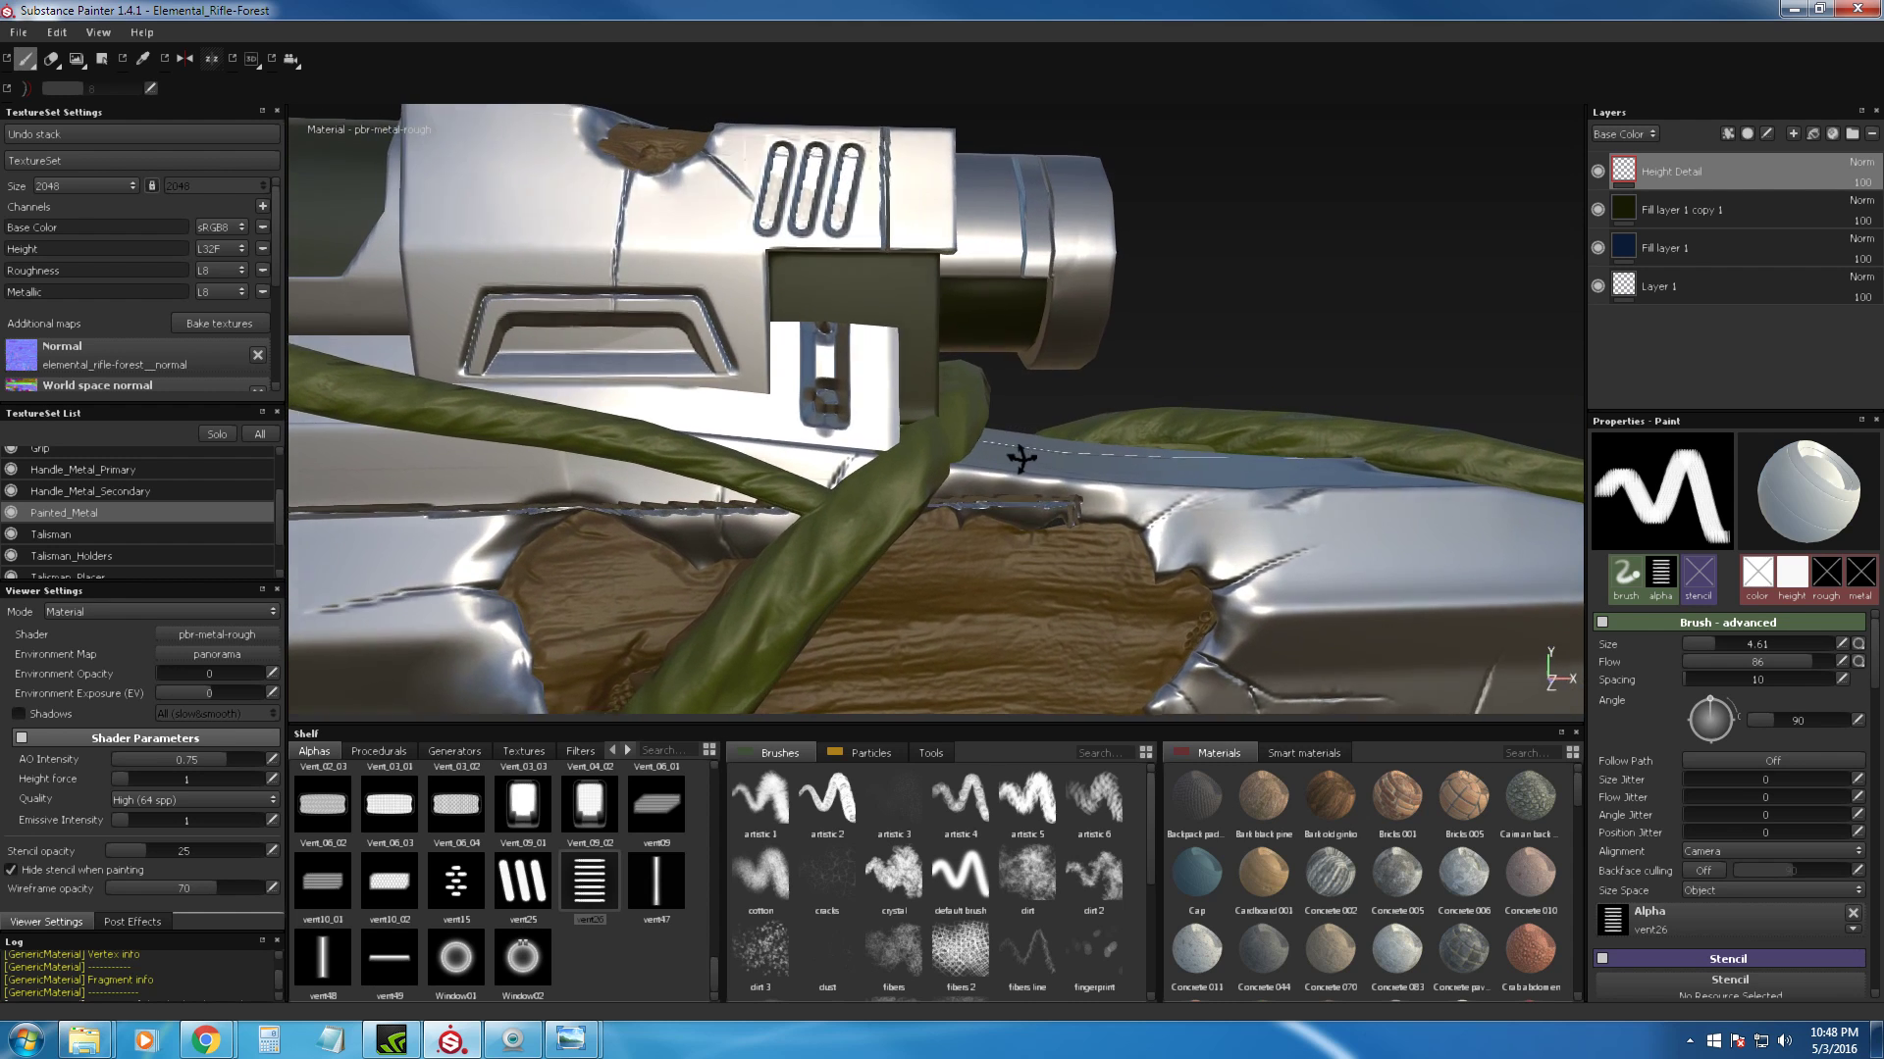
{"action": "scroll", "coordinate": [962, 412], "scroll_direction": "up", "scroll_amount": 2}
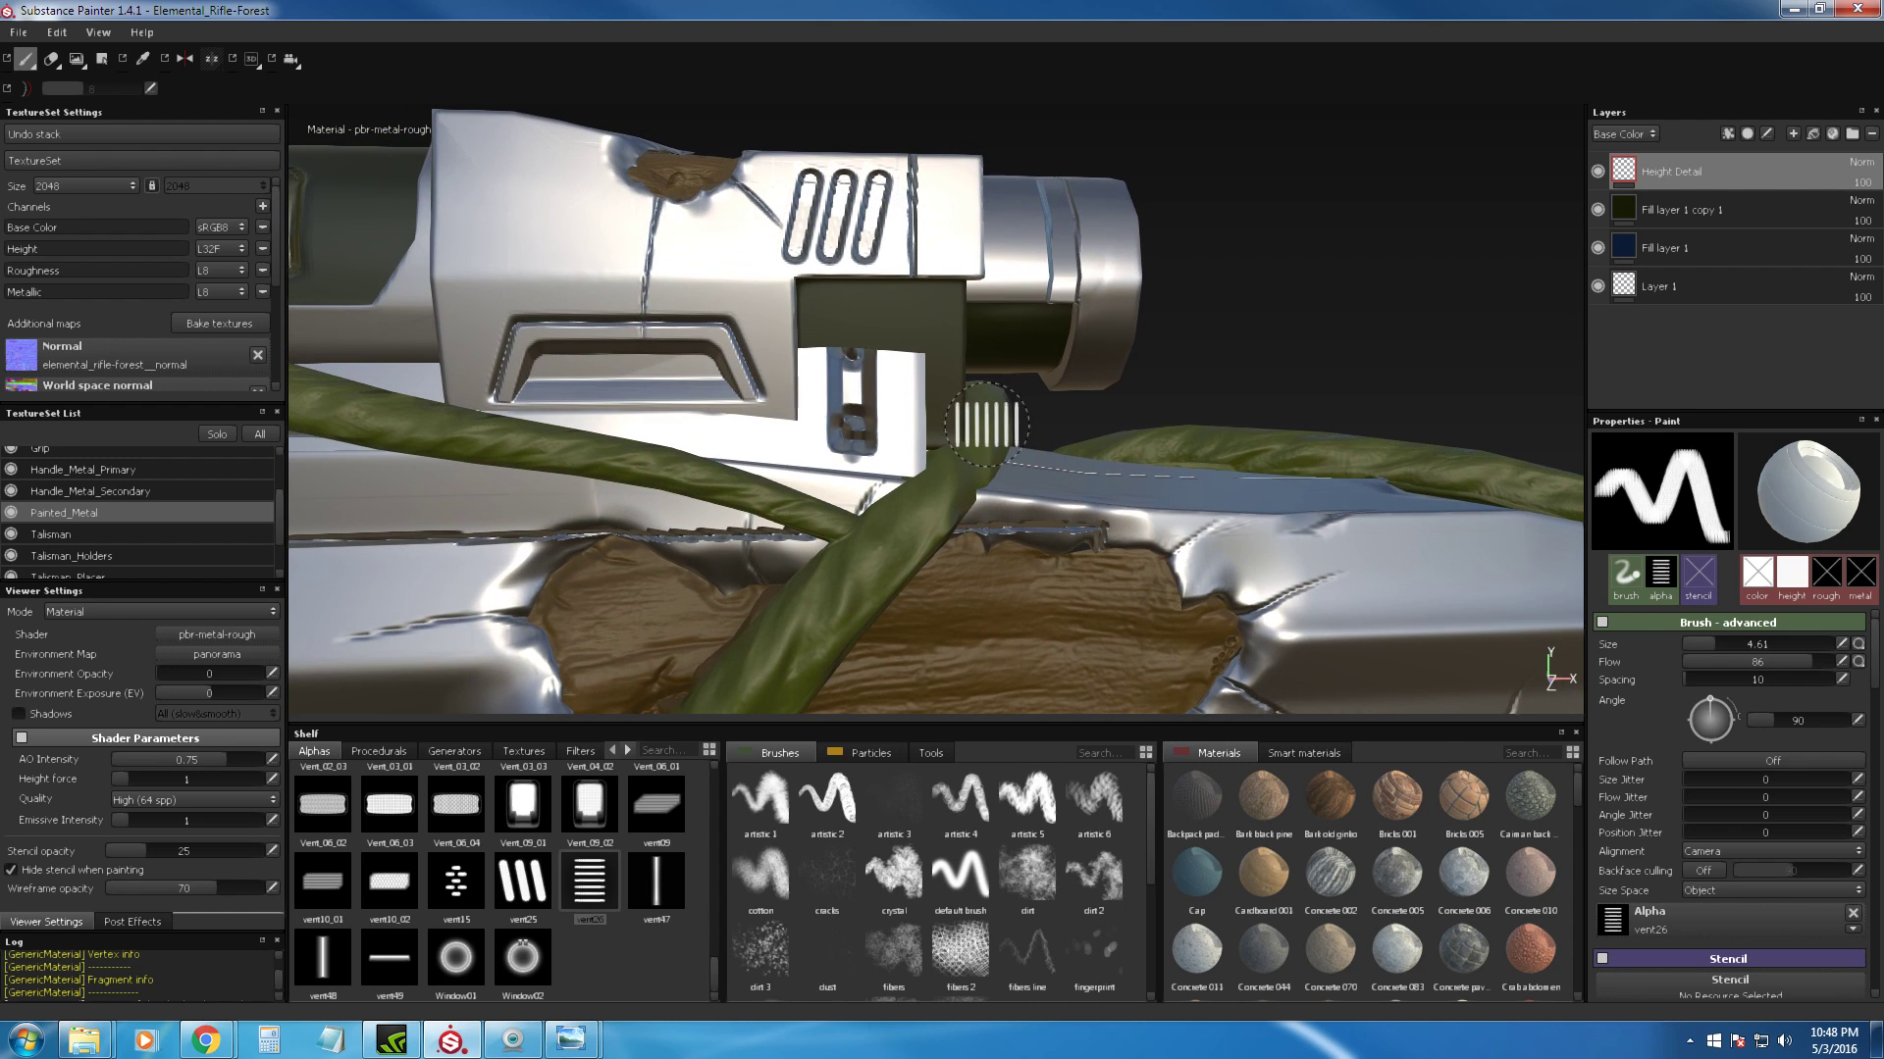
{"action": "left_click", "coordinate": [184, 59]}
{"action": "key", "text": "ctrl+y"}
{"action": "right_click_drag", "start_coordinate": [1061, 466], "coordinate": [1240, 397], "text": "alt"}
{"action": "mouse_move", "coordinate": [1240, 397]}
{"action": "left_mouse_down", "text": "alt"}
{"action": "mouse_move", "coordinate": [1144, 337]}
{"action": "mouse_move", "coordinate": [1080, 337]}
{"action": "mouse_move", "coordinate": [943, 189]}
{"action": "mouse_move", "coordinate": [948, 368]}
{"action": "mouse_move", "coordinate": [1021, 345]}
{"action": "mouse_move", "coordinate": [1114, 362]}
{"action": "mouse_move", "coordinate": [1160, 429]}
{"action": "mouse_move", "coordinate": [1157, 323]}
{"action": "mouse_move", "coordinate": [1138, 397]}
{"action": "left_mouse_up", "text": "alt"}
{"action": "middle_click_drag", "start_coordinate": [1139, 449], "coordinate": [986, 431], "text": "alt"}
{"action": "mouse_move", "coordinate": [986, 432]}
{"action": "right_mouse_down", "text": "alt"}
{"action": "mouse_move", "coordinate": [1001, 631]}
{"action": "mouse_move", "coordinate": [989, 610]}
{"action": "right_mouse_up", "text": "alt"}
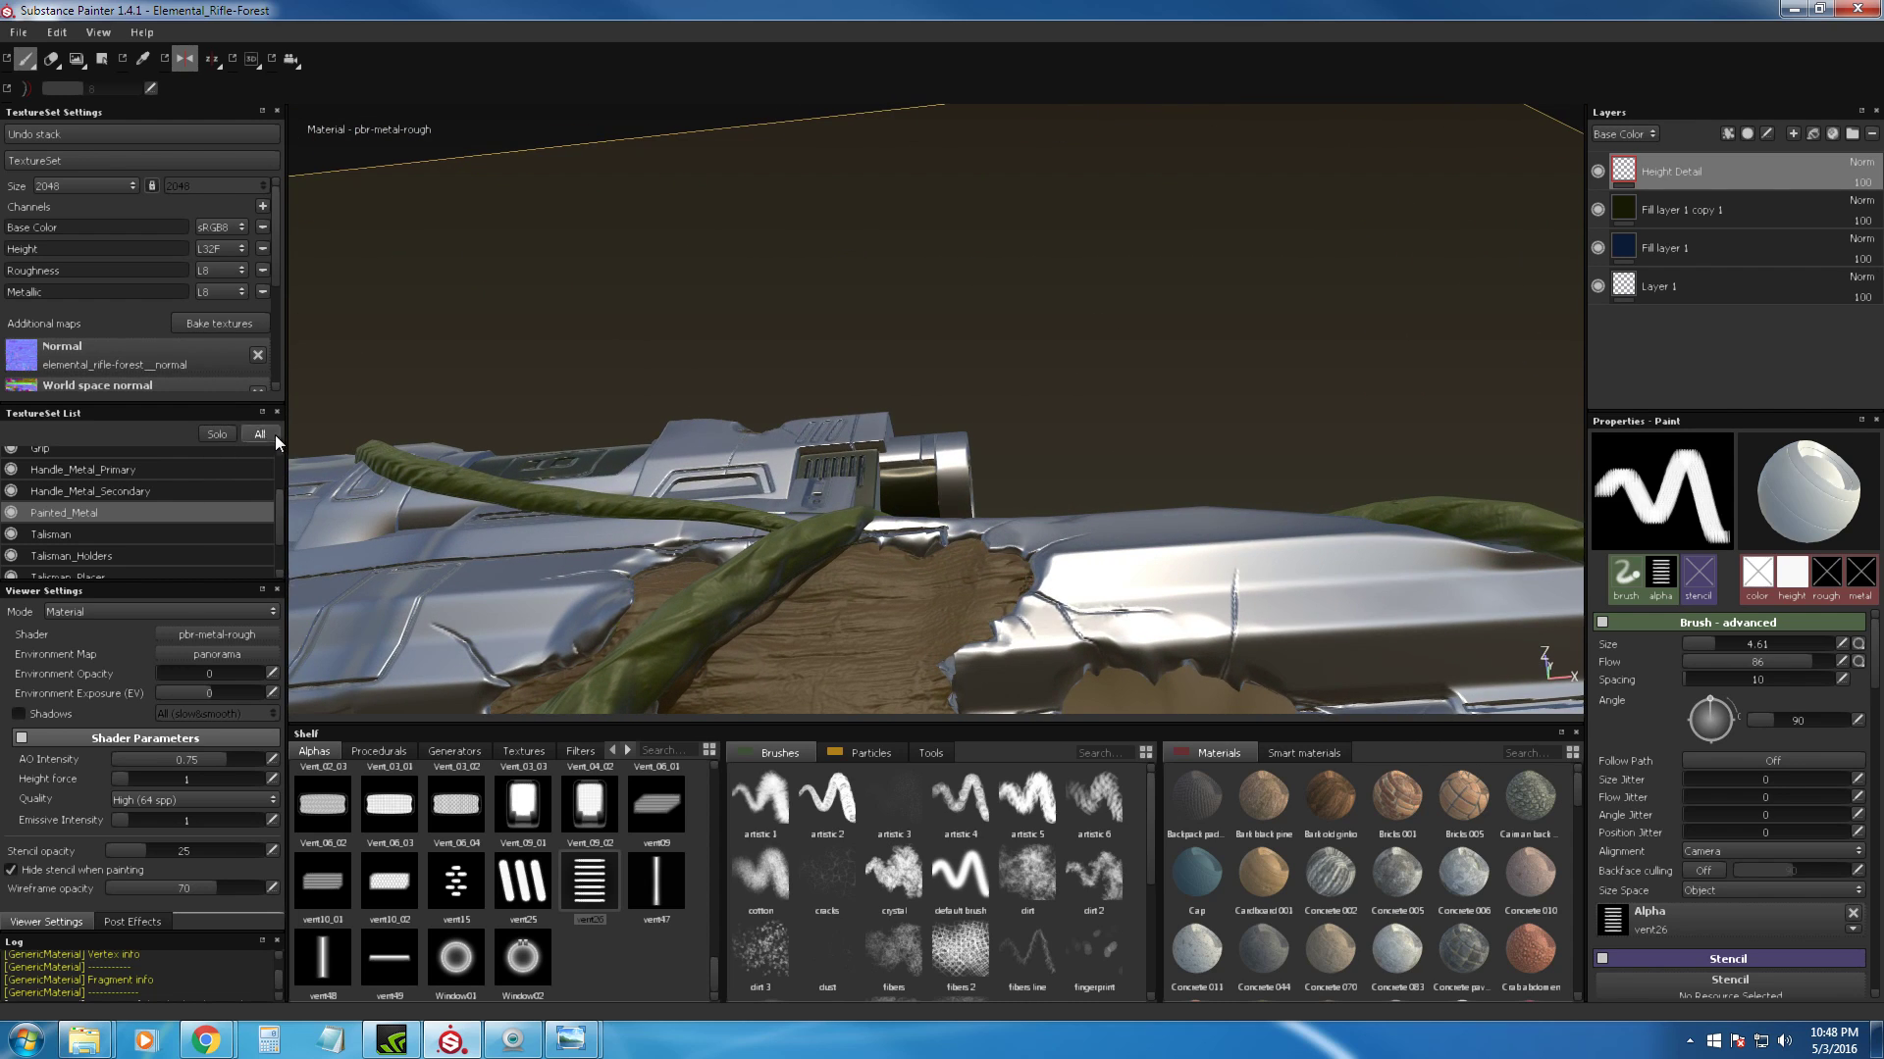
Step: Isolate the Painted_Metal texture set around the underside of the vented block and turn symmetry off
{"action": "left_click", "coordinate": [226, 432]}
{"action": "mouse_move", "coordinate": [893, 464]}
{"action": "left_mouse_down", "text": "alt"}
{"action": "mouse_move", "coordinate": [551, 445]}
{"action": "mouse_move", "coordinate": [896, 433]}
{"action": "mouse_move", "coordinate": [900, 416]}
{"action": "left_mouse_up", "text": "alt"}
{"action": "left_click_drag", "start_coordinate": [1061, 465], "coordinate": [996, 397], "text": "alt"}
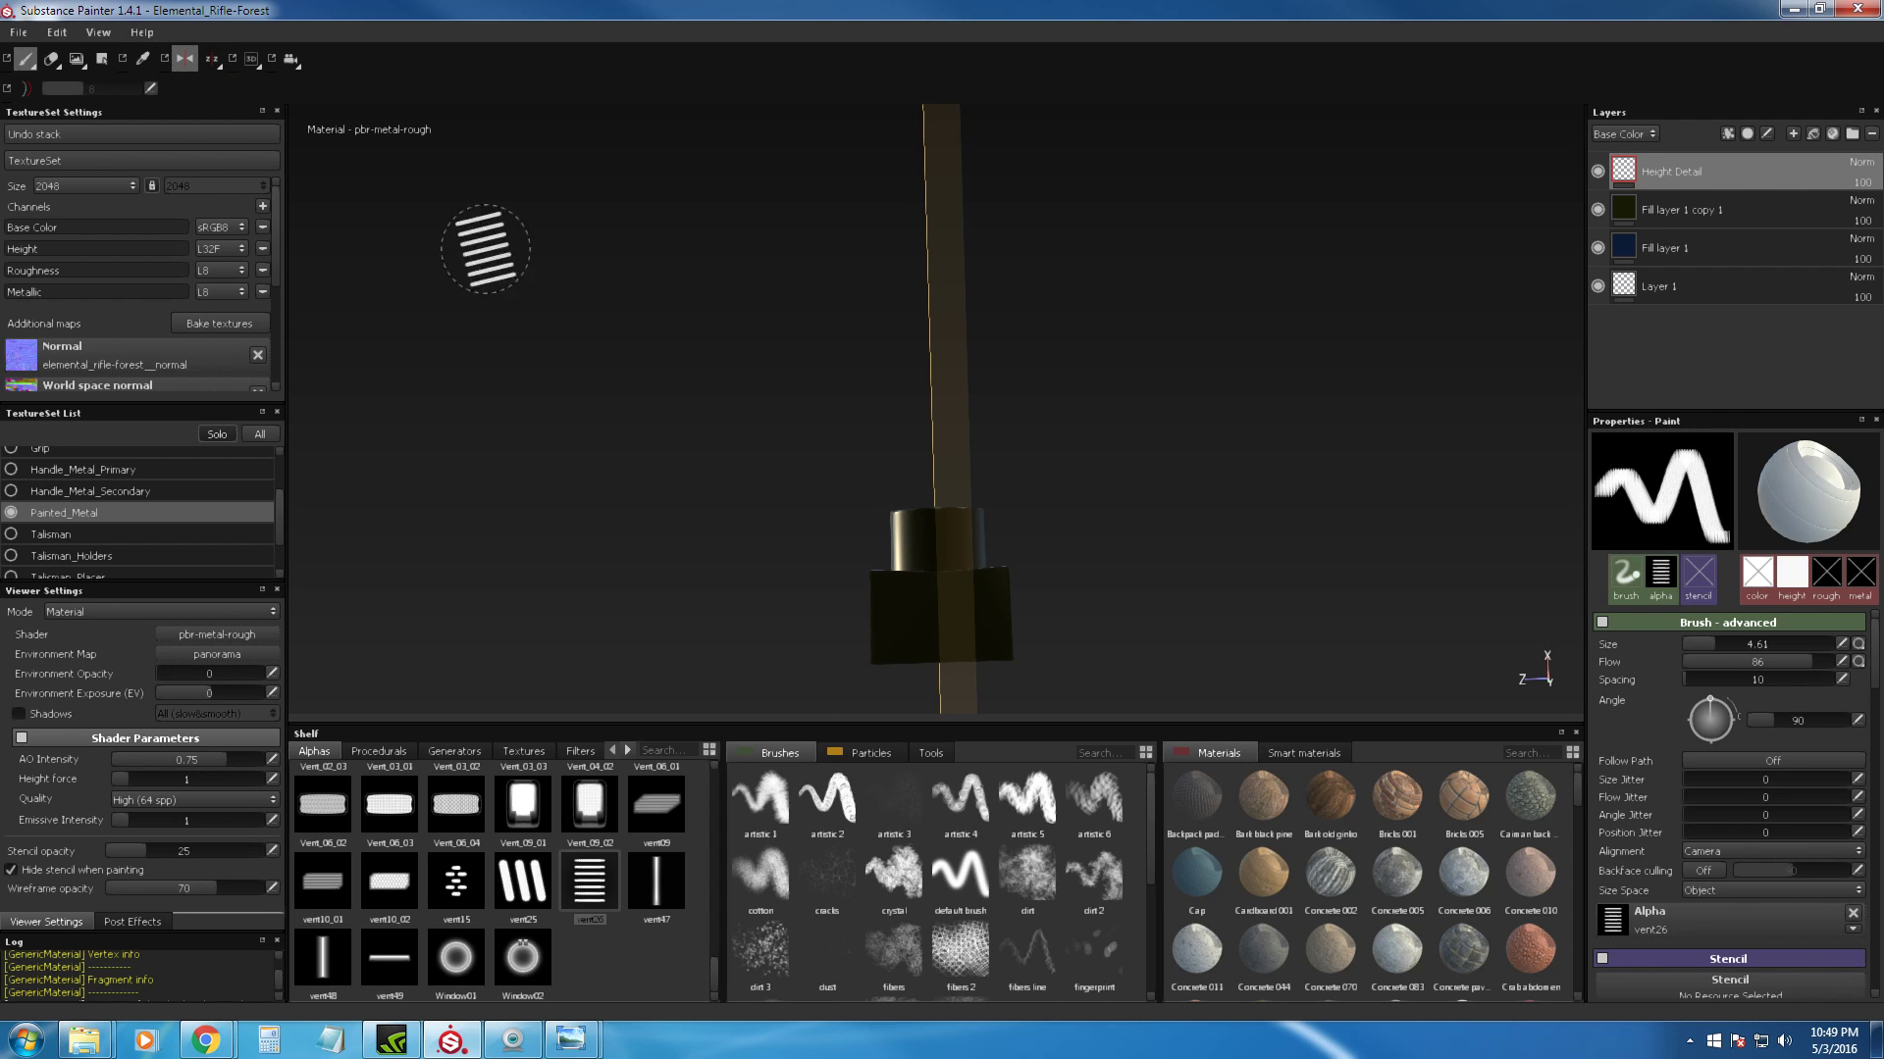
{"action": "left_click", "coordinate": [185, 59]}
{"action": "middle_click_drag", "start_coordinate": [875, 389], "coordinate": [875, 372], "text": "alt"}
{"action": "right_click_drag", "start_coordinate": [875, 371], "coordinate": [912, 457], "text": "alt"}
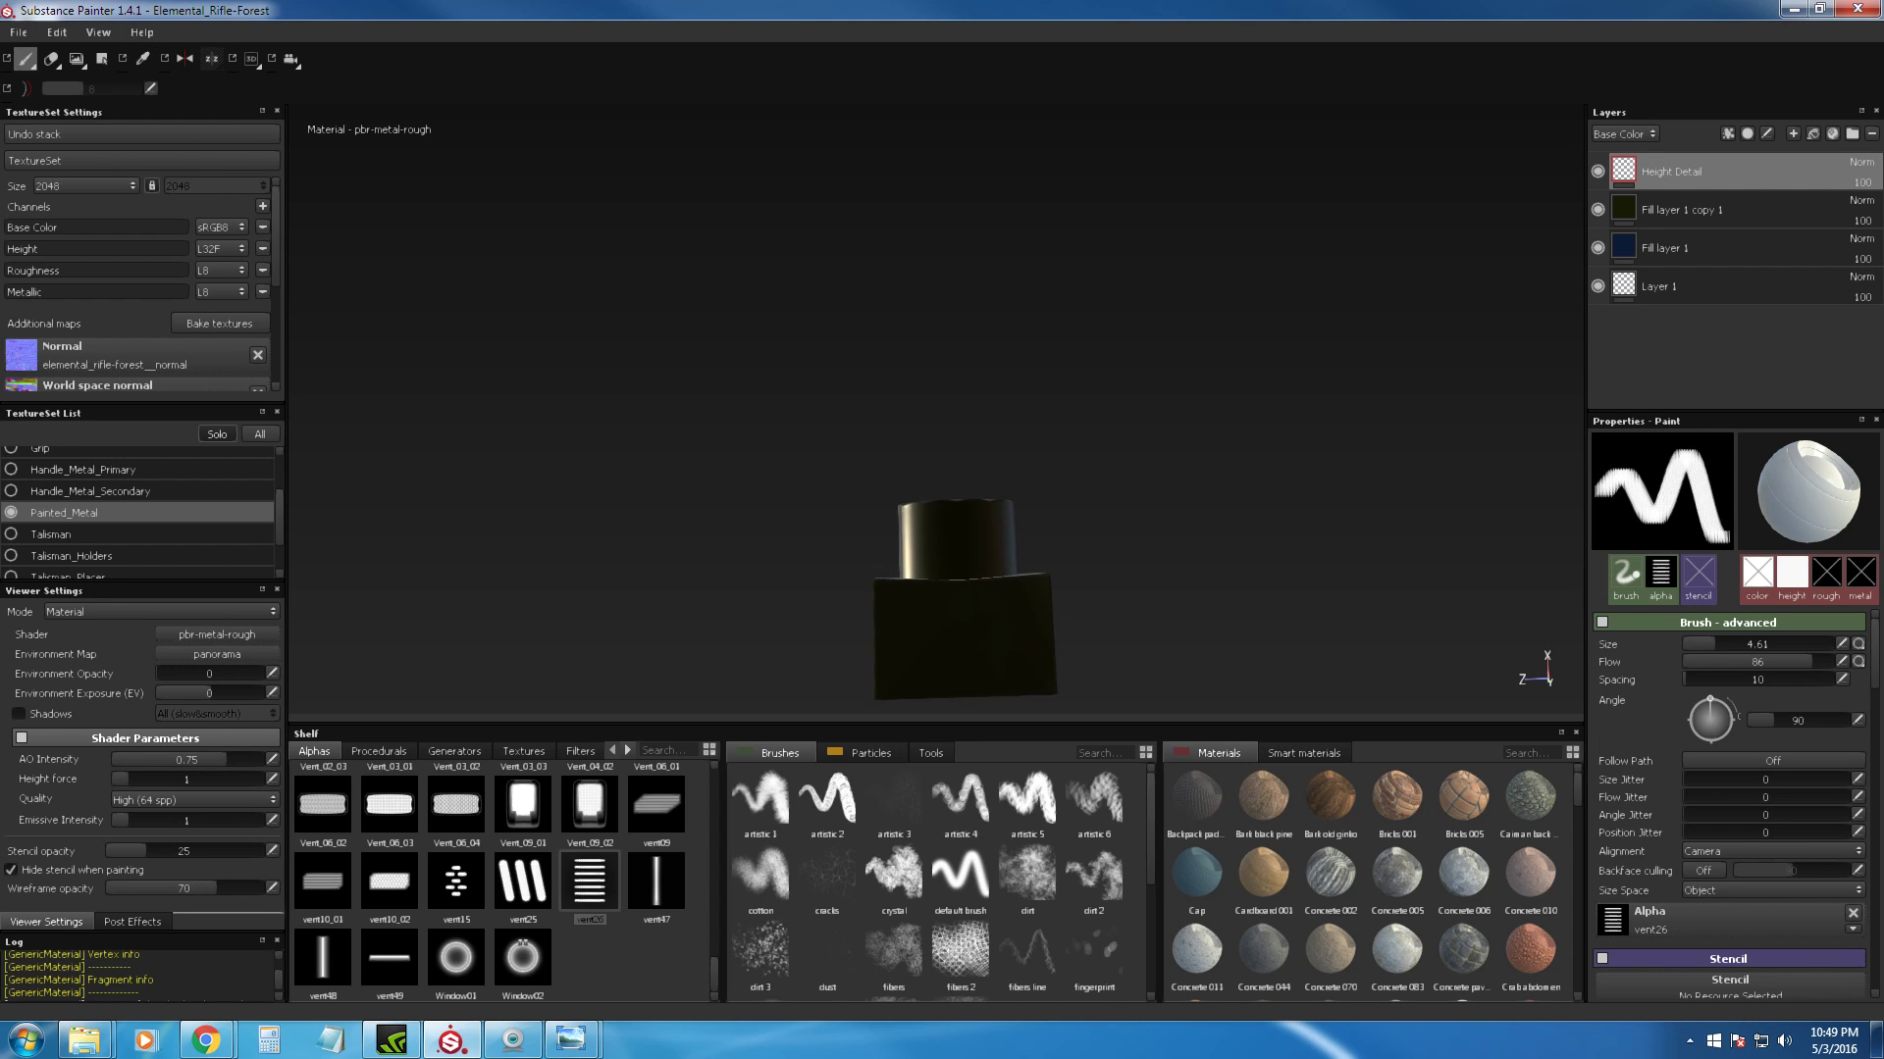
{"action": "middle_click_drag", "start_coordinate": [913, 458], "coordinate": [903, 408], "text": "alt"}
Step: Browse the alpha library, assign the panel15 alpha to the brush, and frame the underside of the block and its adjoining cylinder
{"action": "left_click_drag", "start_coordinate": [716, 961], "coordinate": [720, 851]}
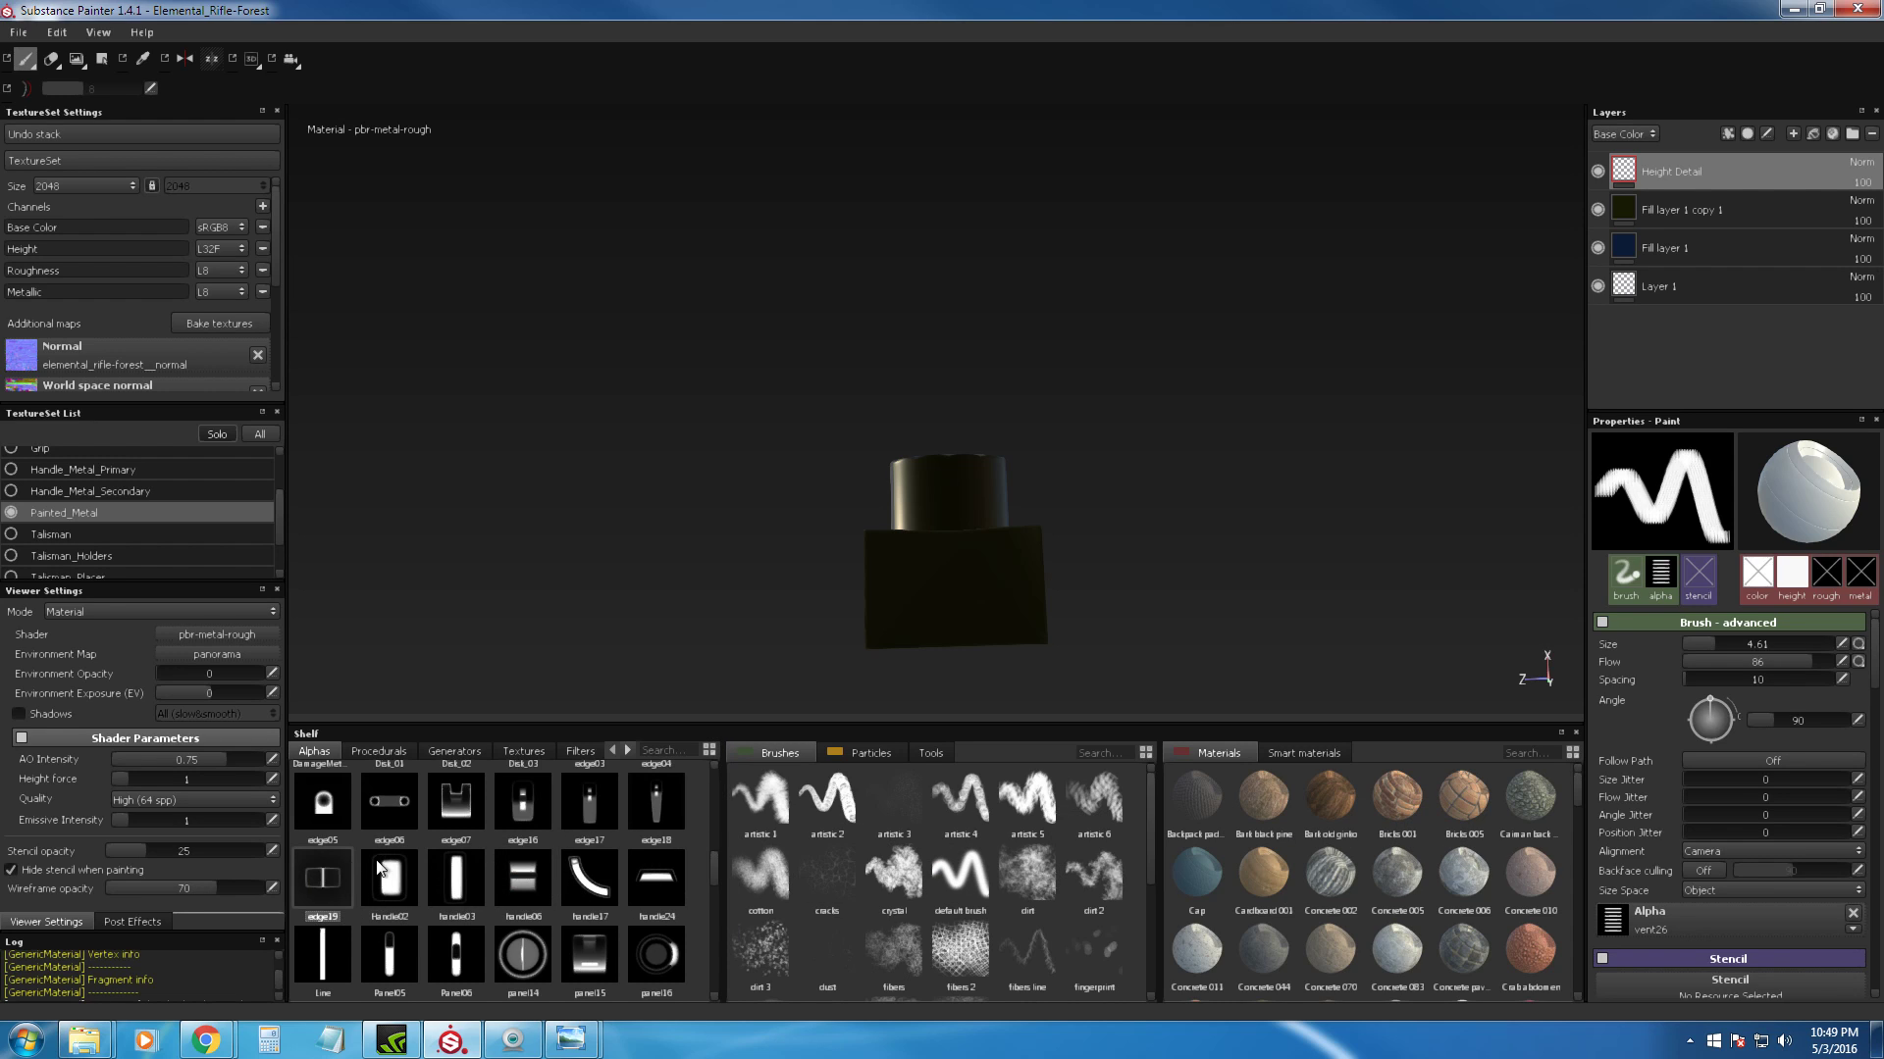
{"action": "scroll", "coordinate": [539, 879], "scroll_direction": "up", "scroll_amount": 5}
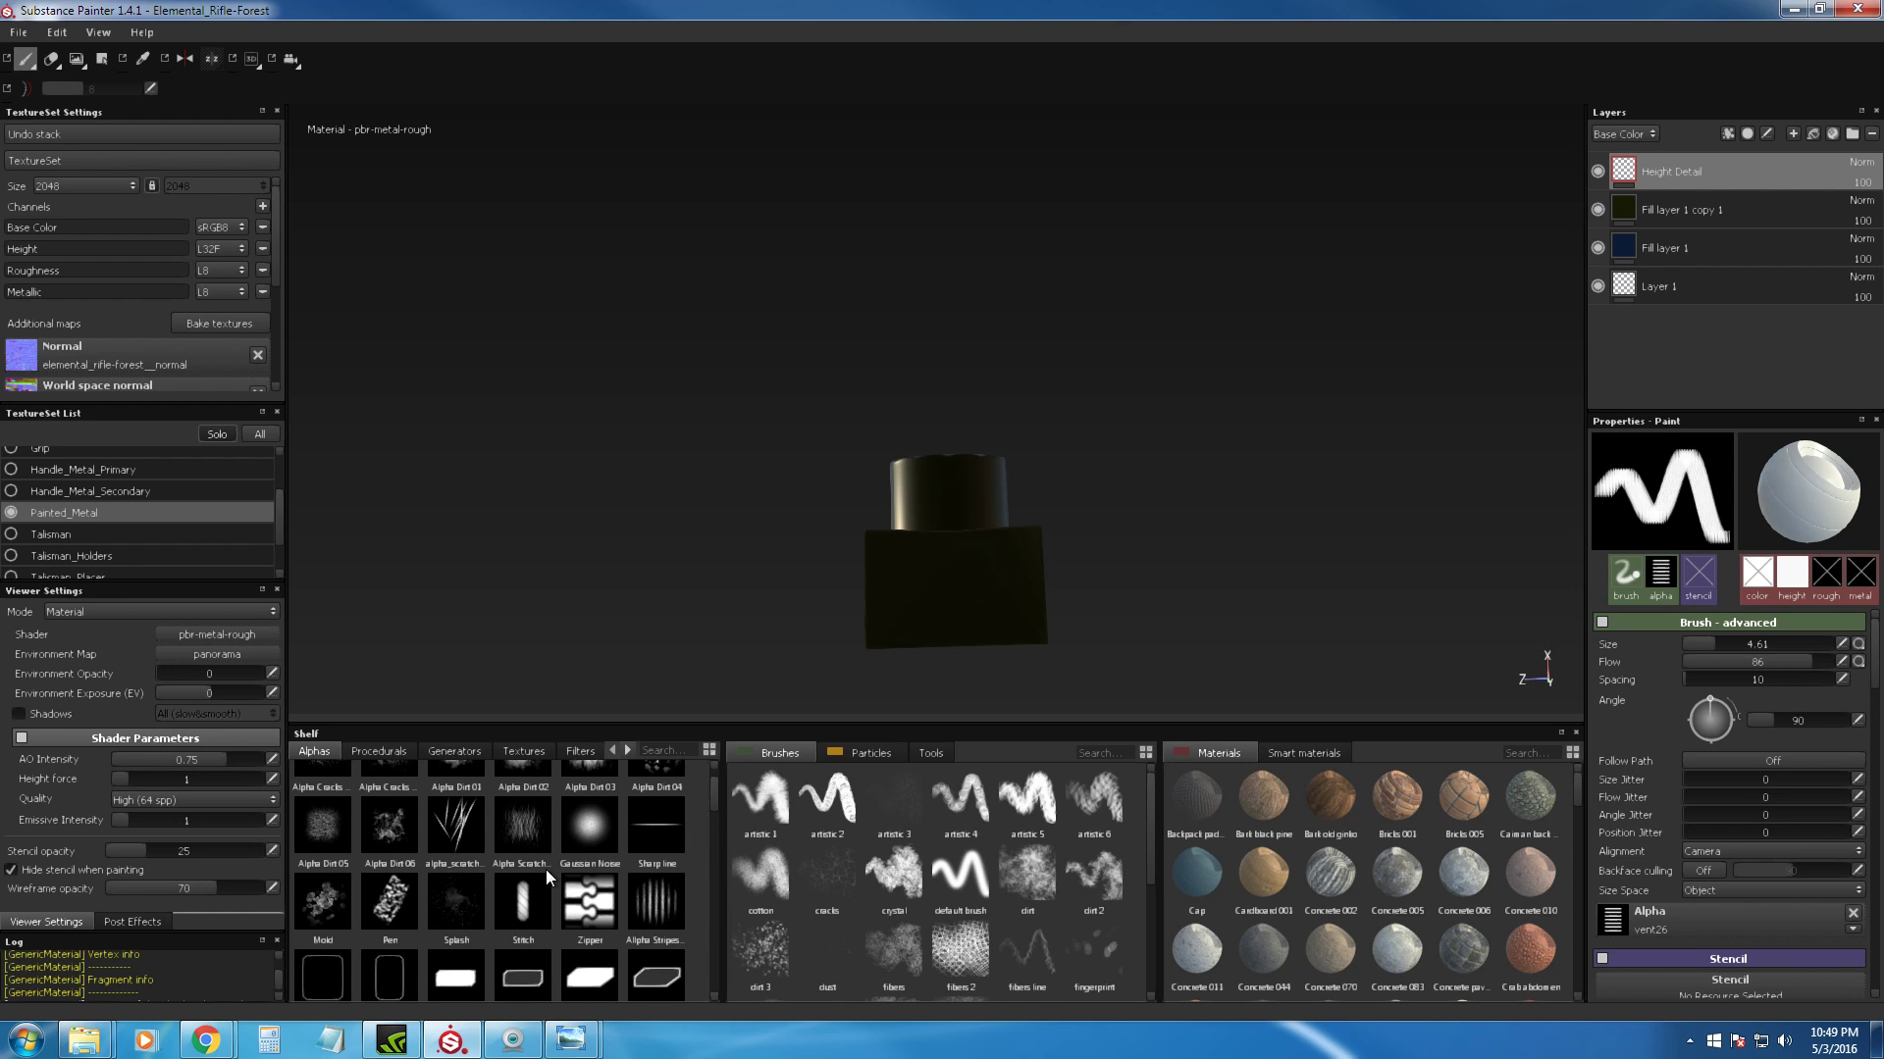
{"action": "scroll", "coordinate": [545, 869], "scroll_direction": "down", "scroll_amount": 5}
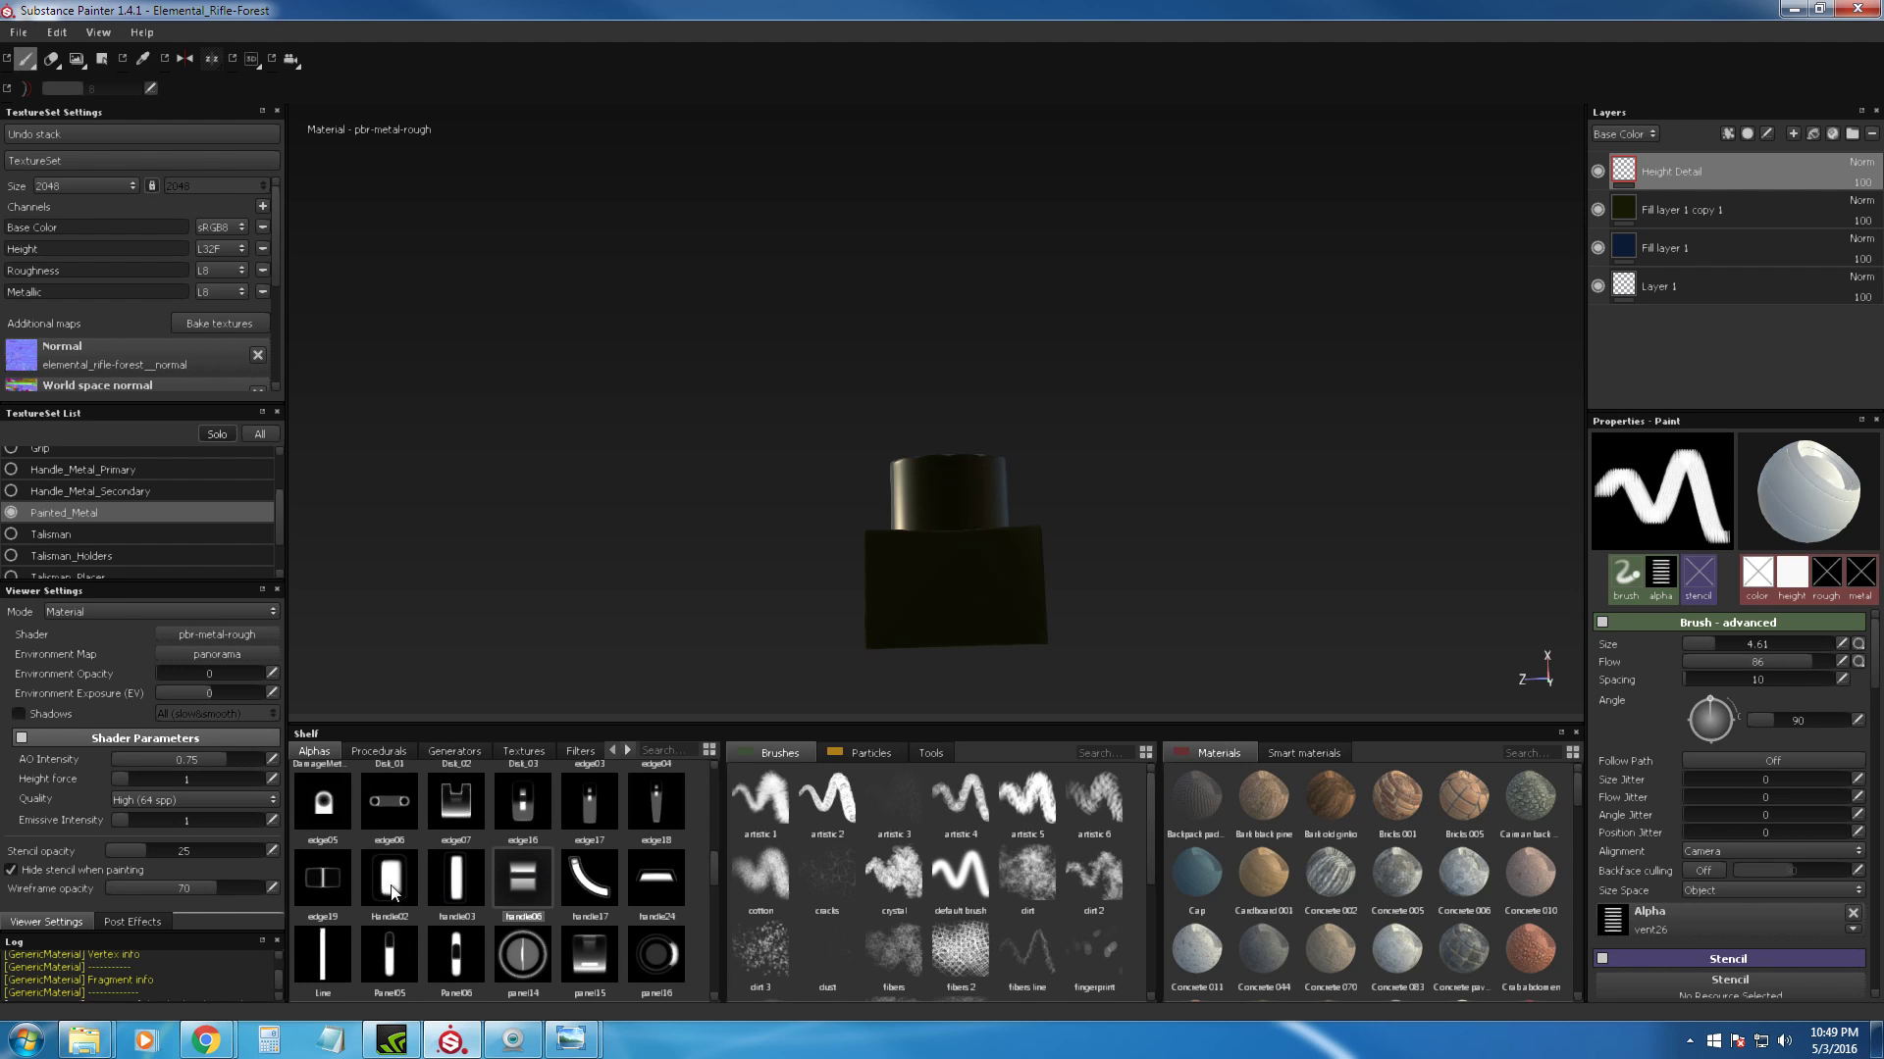
{"action": "mouse_move", "coordinate": [718, 879]}
{"action": "left_mouse_down"}
{"action": "mouse_move", "coordinate": [734, 814]}
{"action": "mouse_move", "coordinate": [718, 889]}
{"action": "left_mouse_up"}
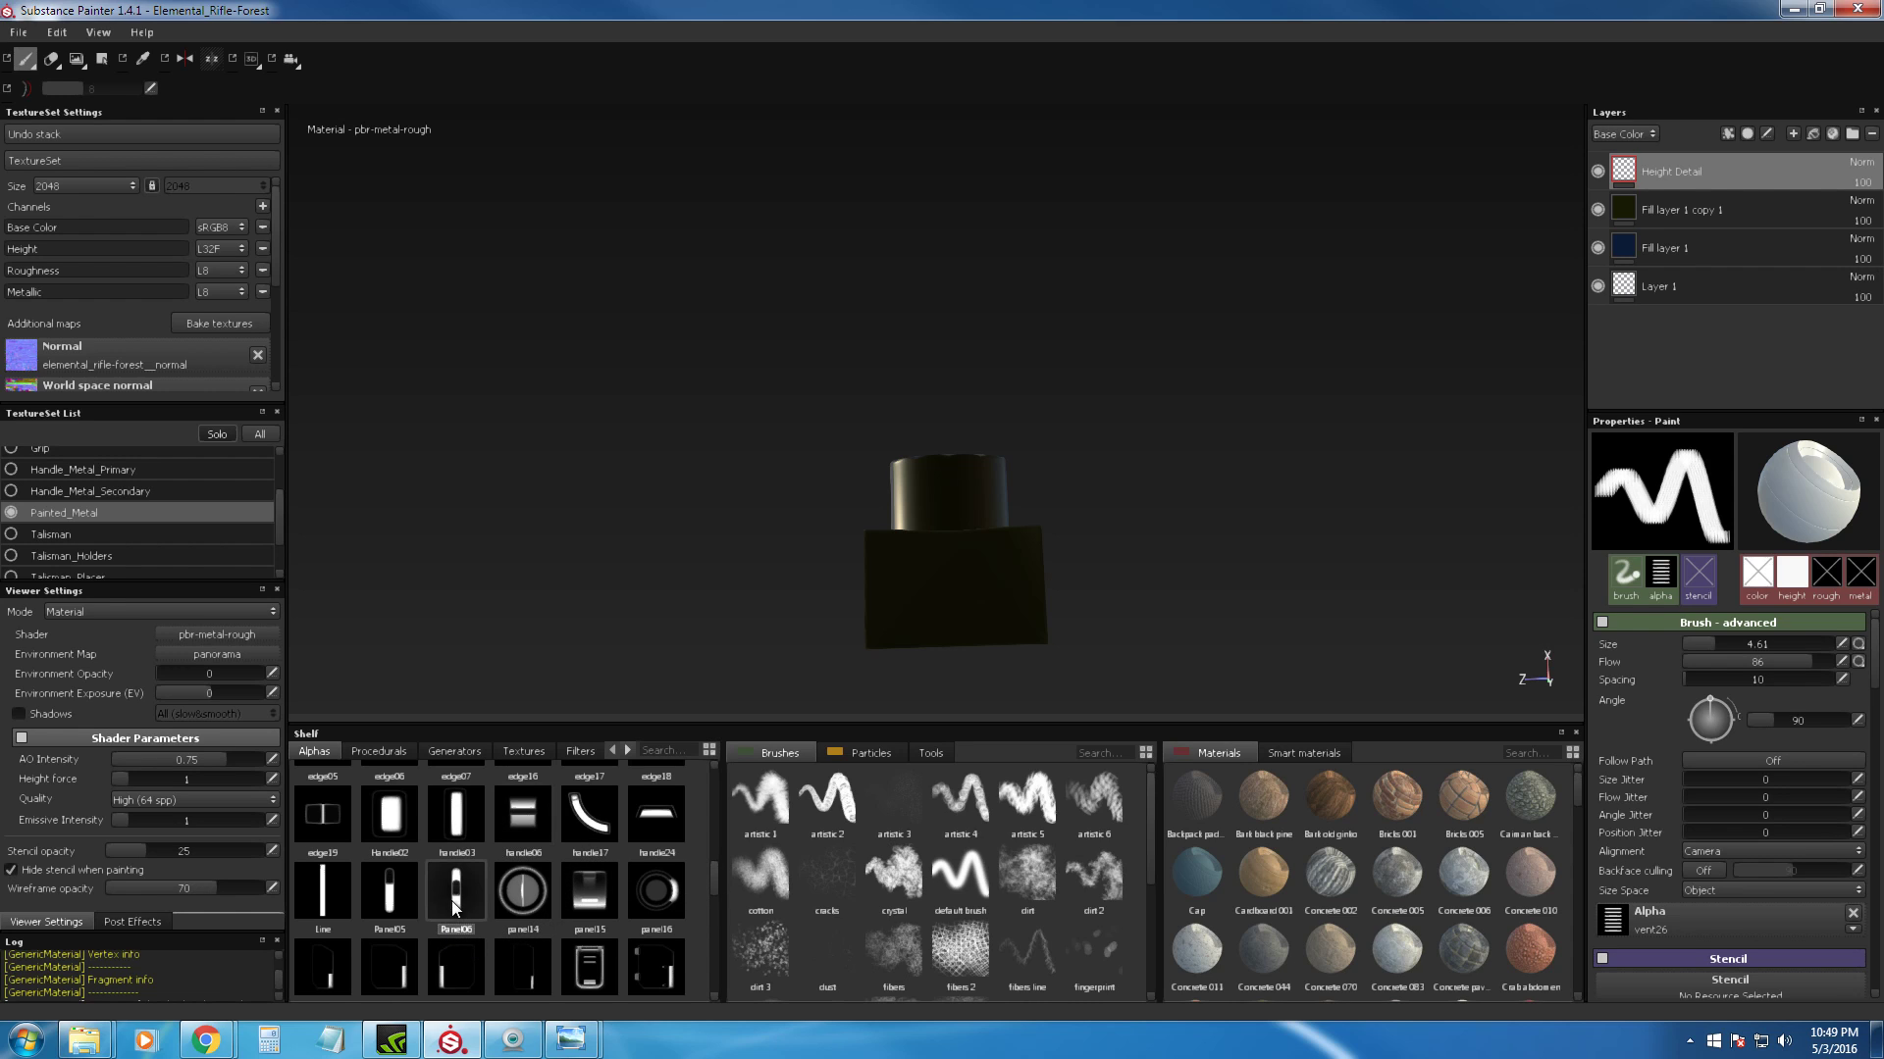
{"action": "scroll", "coordinate": [451, 898], "scroll_direction": "down", "scroll_amount": 3}
{"action": "scroll", "coordinate": [710, 925], "scroll_direction": "down", "scroll_amount": 3}
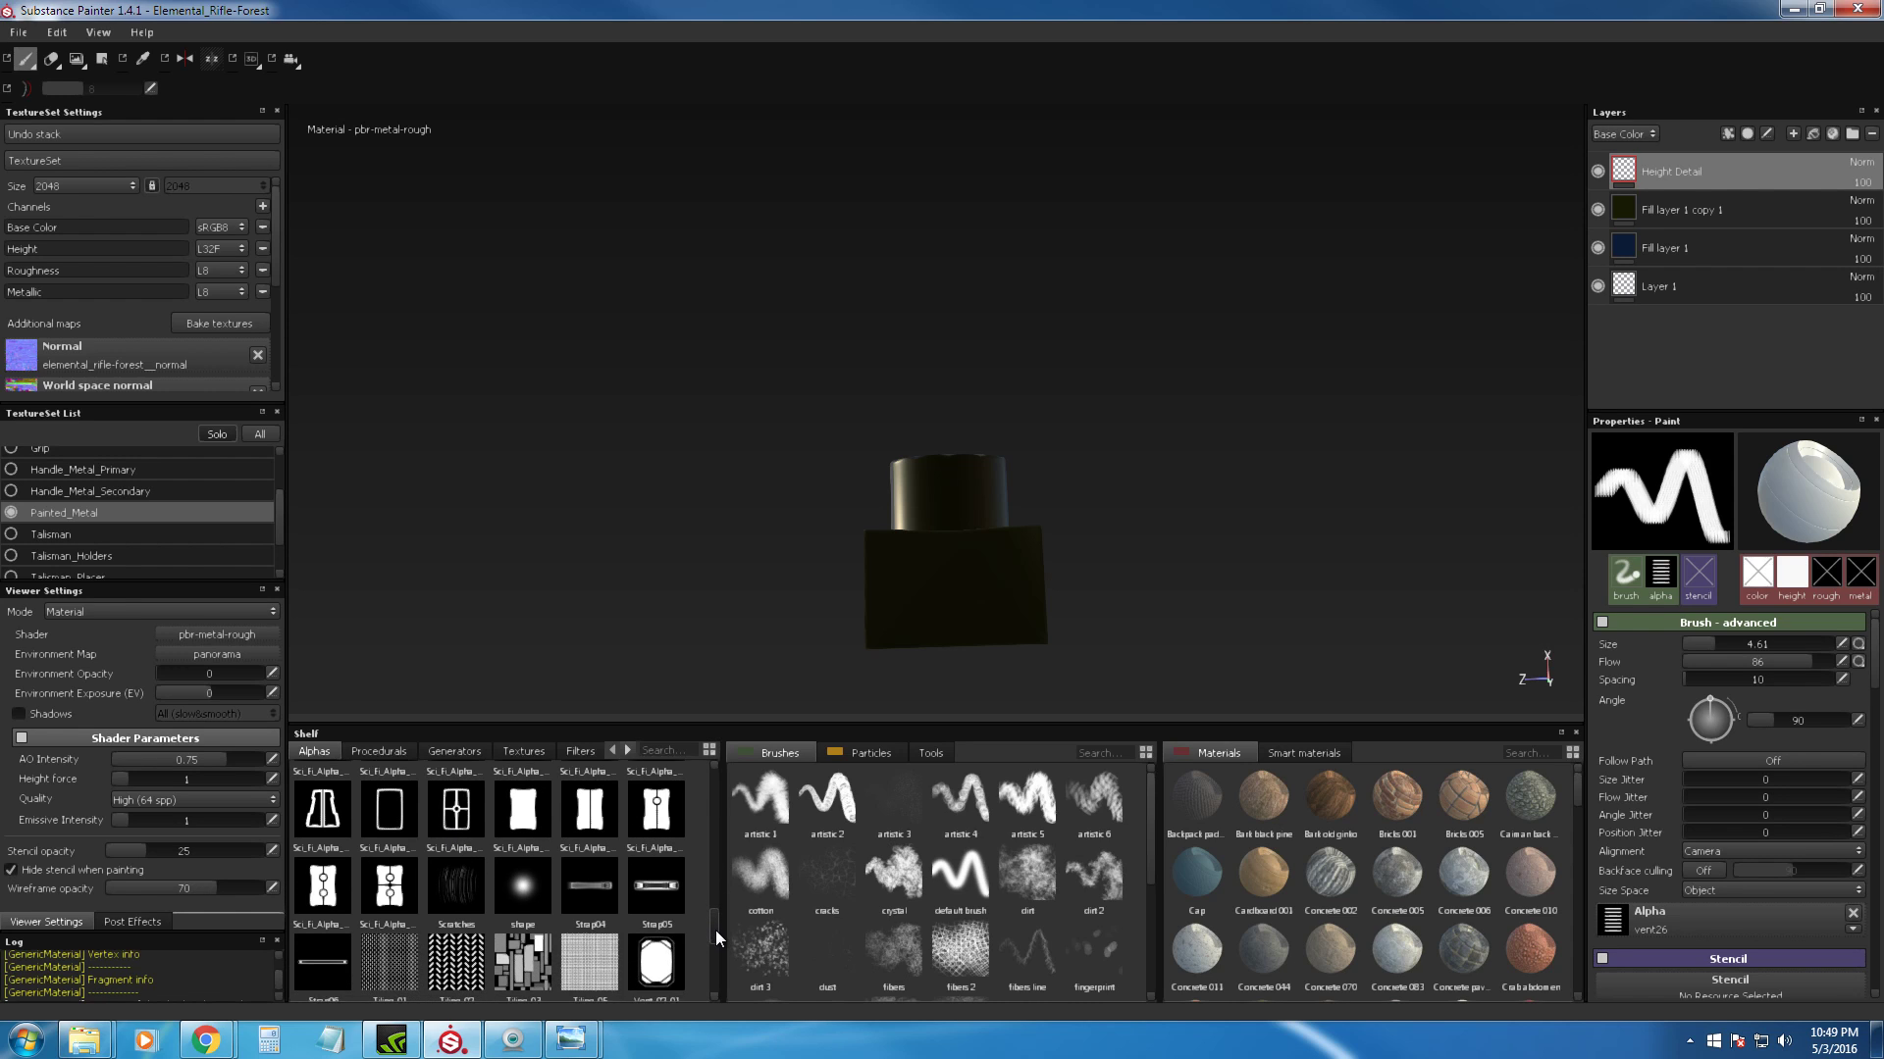
{"action": "left_click_drag", "start_coordinate": [714, 953], "coordinate": [732, 873]}
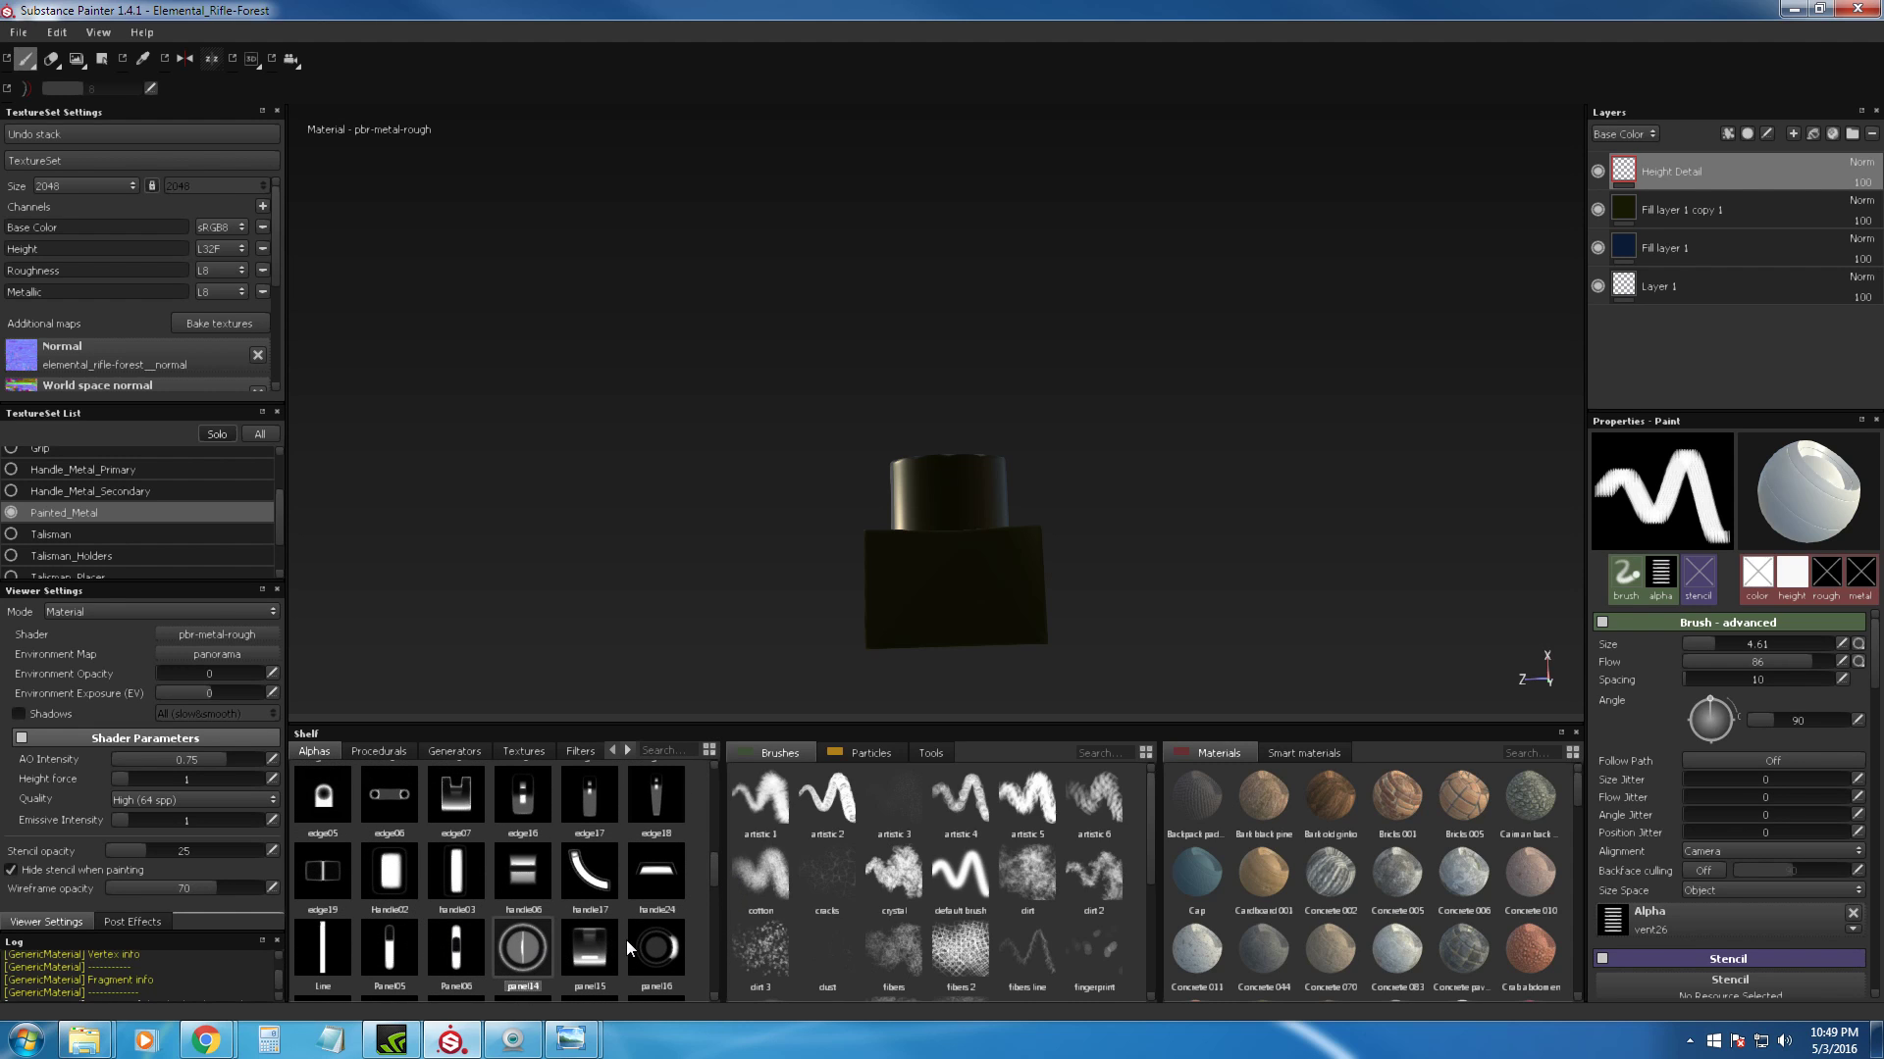
{"action": "left_click_drag", "start_coordinate": [586, 942], "coordinate": [1684, 927]}
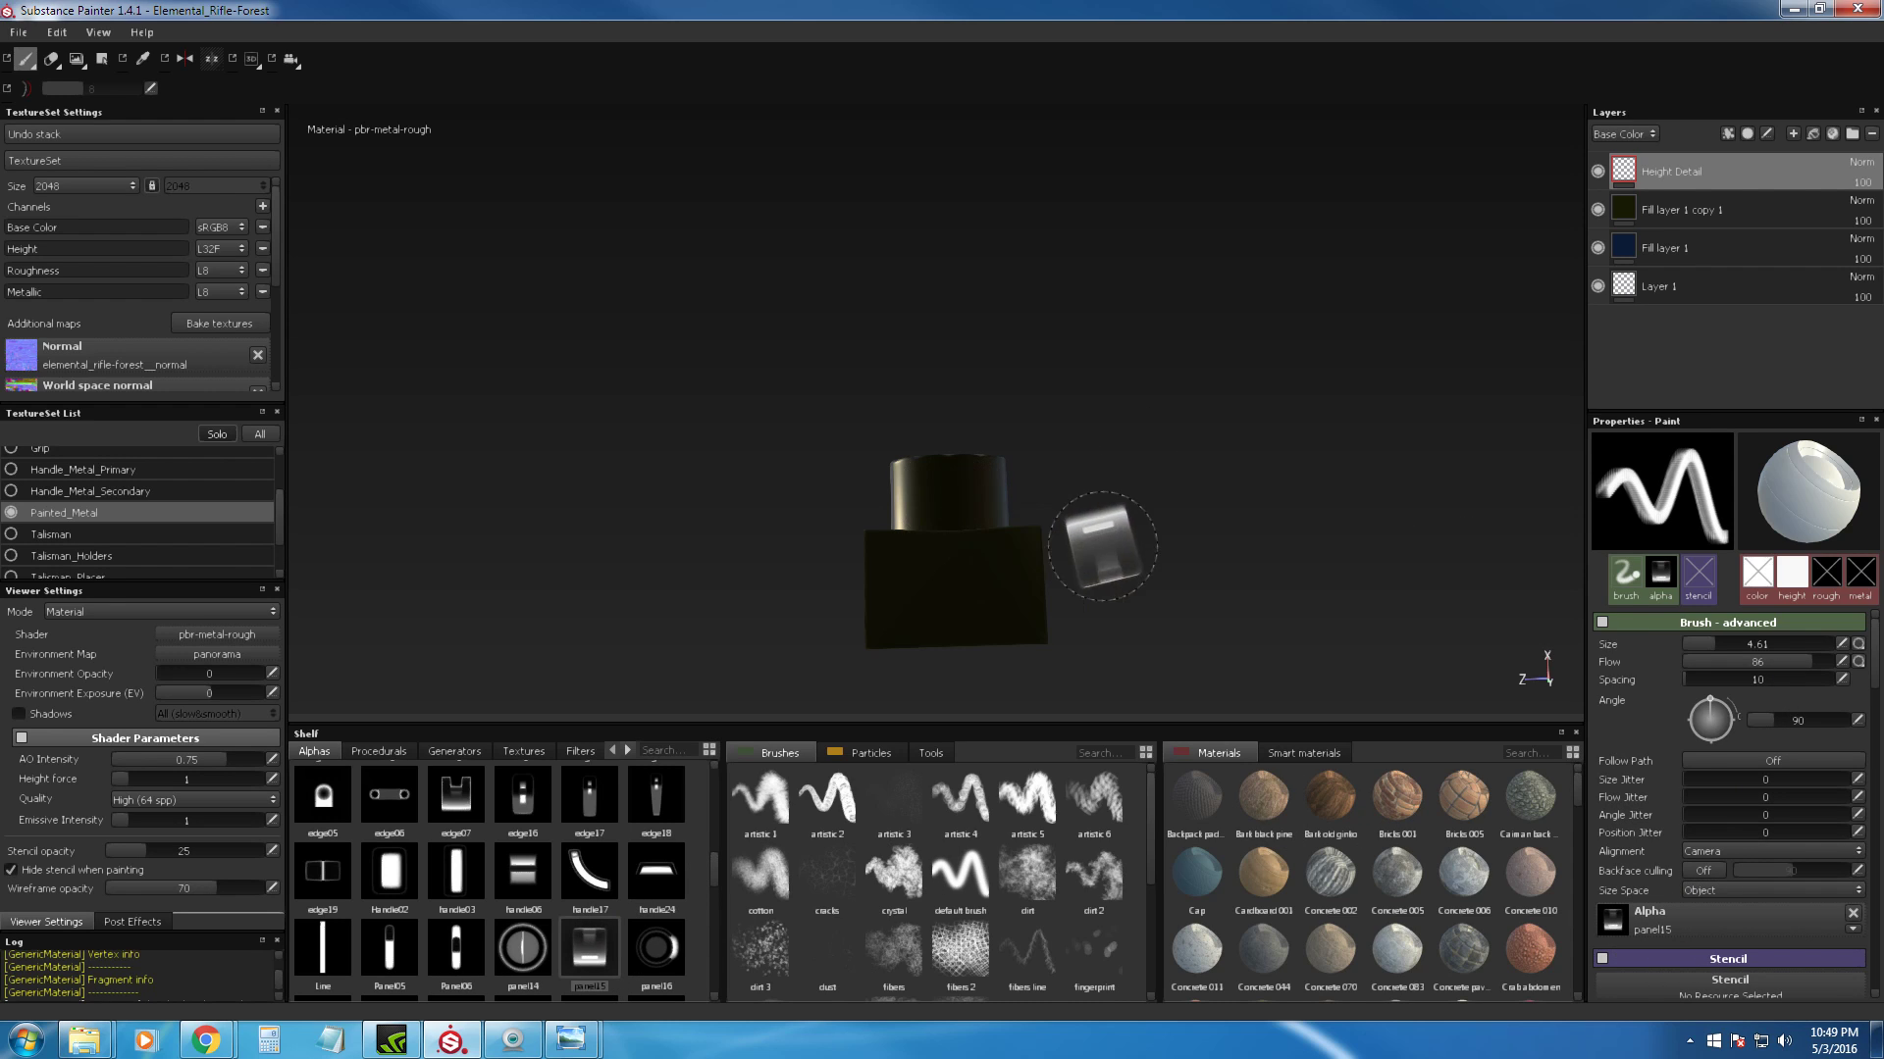
{"action": "scroll", "coordinate": [971, 547], "scroll_direction": "up", "scroll_amount": 2}
{"action": "mouse_move", "coordinate": [972, 548]}
{"action": "left_mouse_down", "text": "alt"}
{"action": "mouse_move", "coordinate": [976, 569]}
{"action": "mouse_move", "coordinate": [977, 543]}
{"action": "mouse_move", "coordinate": [998, 563]}
{"action": "left_mouse_up", "text": "alt"}
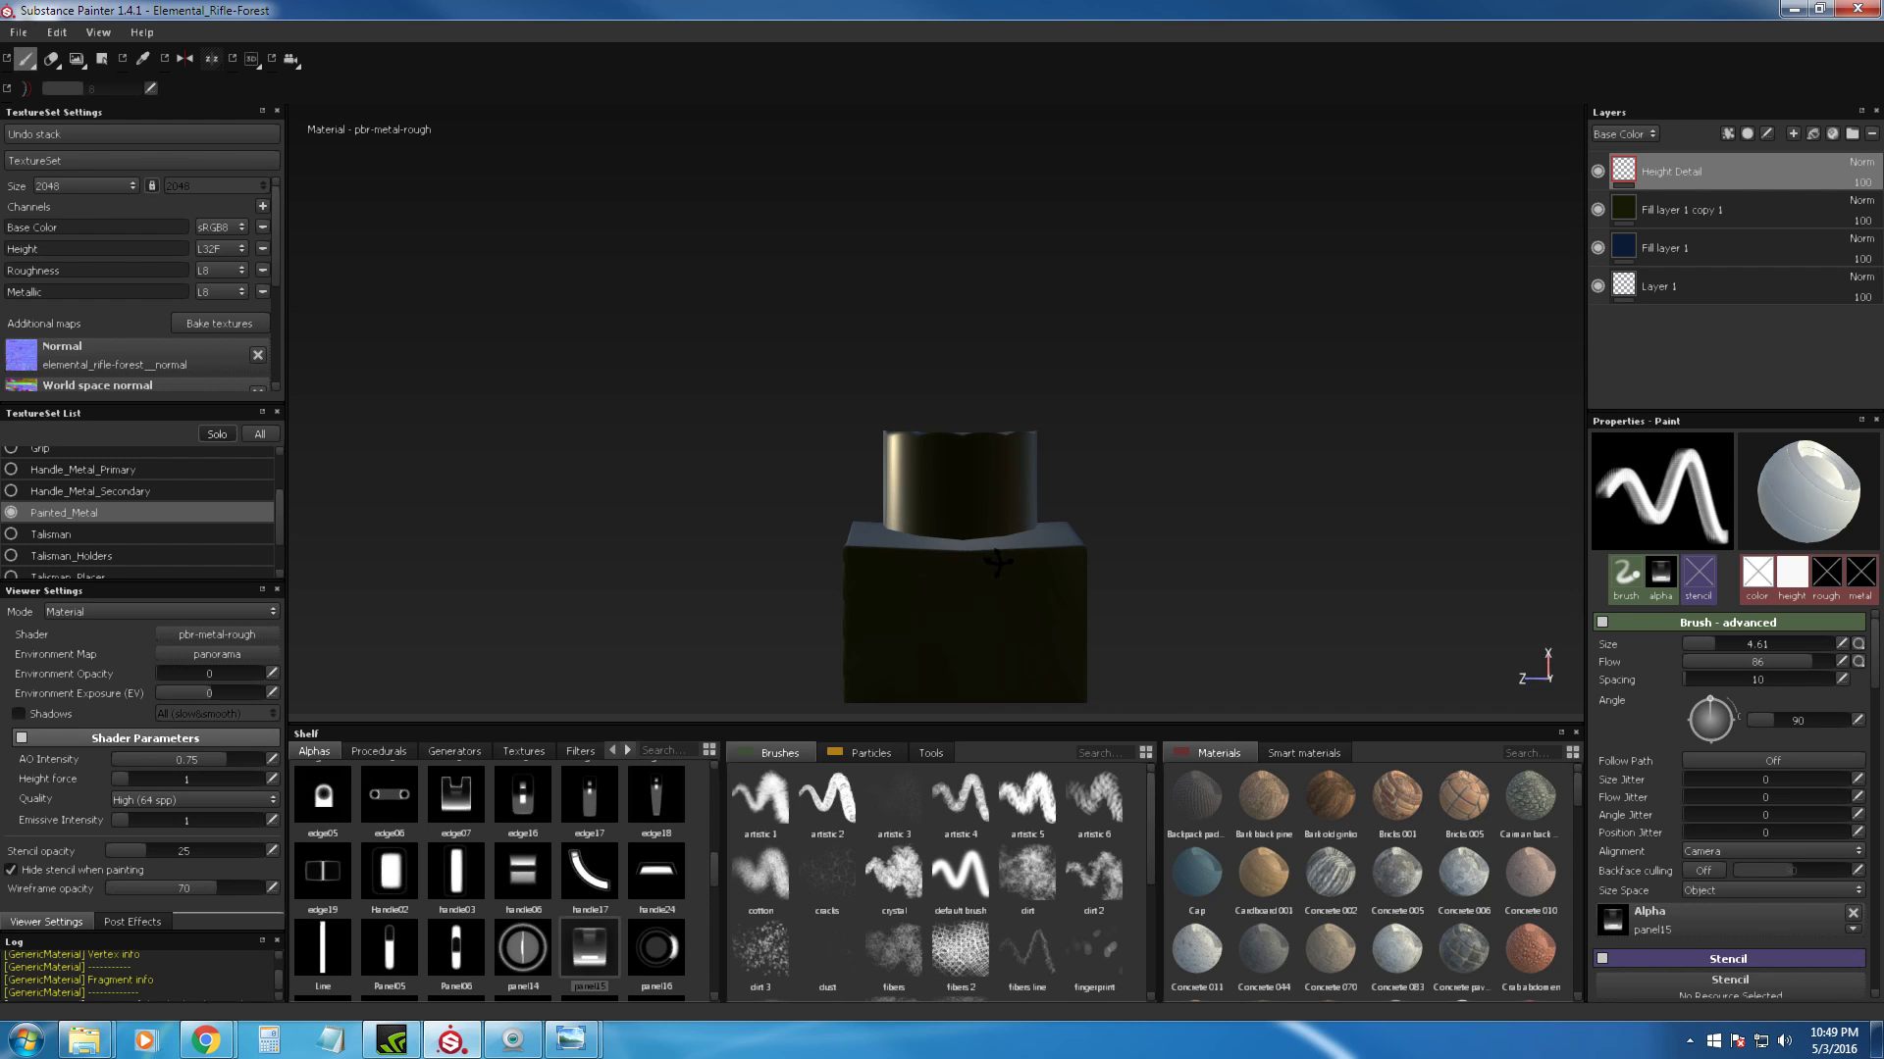
{"action": "middle_click_drag", "start_coordinate": [998, 564], "coordinate": [991, 527], "text": "alt"}
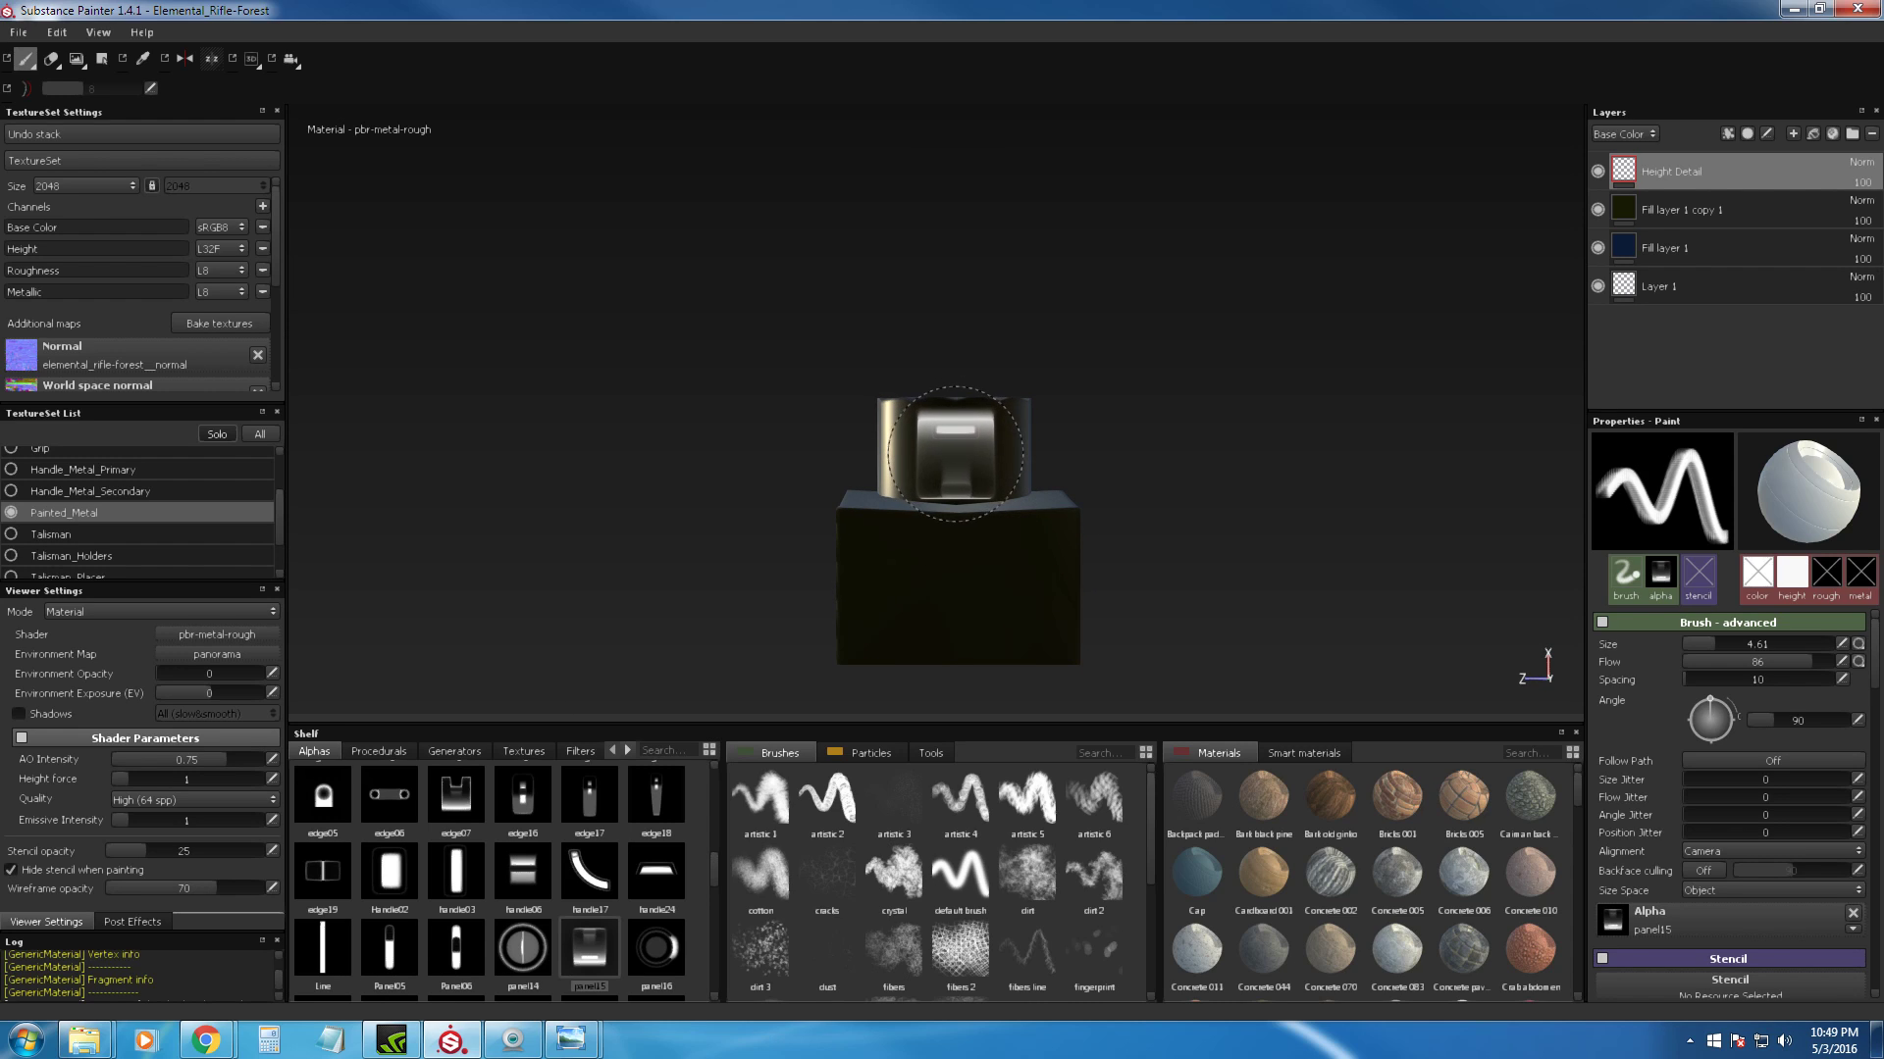
Step: Inspect the vented block, show all texture sets, and examine the height details across the whole rifle
{"action": "mouse_move", "coordinate": [1135, 491]}
{"action": "left_mouse_down", "text": "alt"}
{"action": "mouse_move", "coordinate": [1350, 660]}
{"action": "mouse_move", "coordinate": [1006, 586]}
{"action": "mouse_move", "coordinate": [866, 585]}
{"action": "mouse_move", "coordinate": [1018, 423]}
{"action": "mouse_move", "coordinate": [1216, 407]}
{"action": "mouse_move", "coordinate": [1140, 365]}
{"action": "left_mouse_up", "text": "alt"}
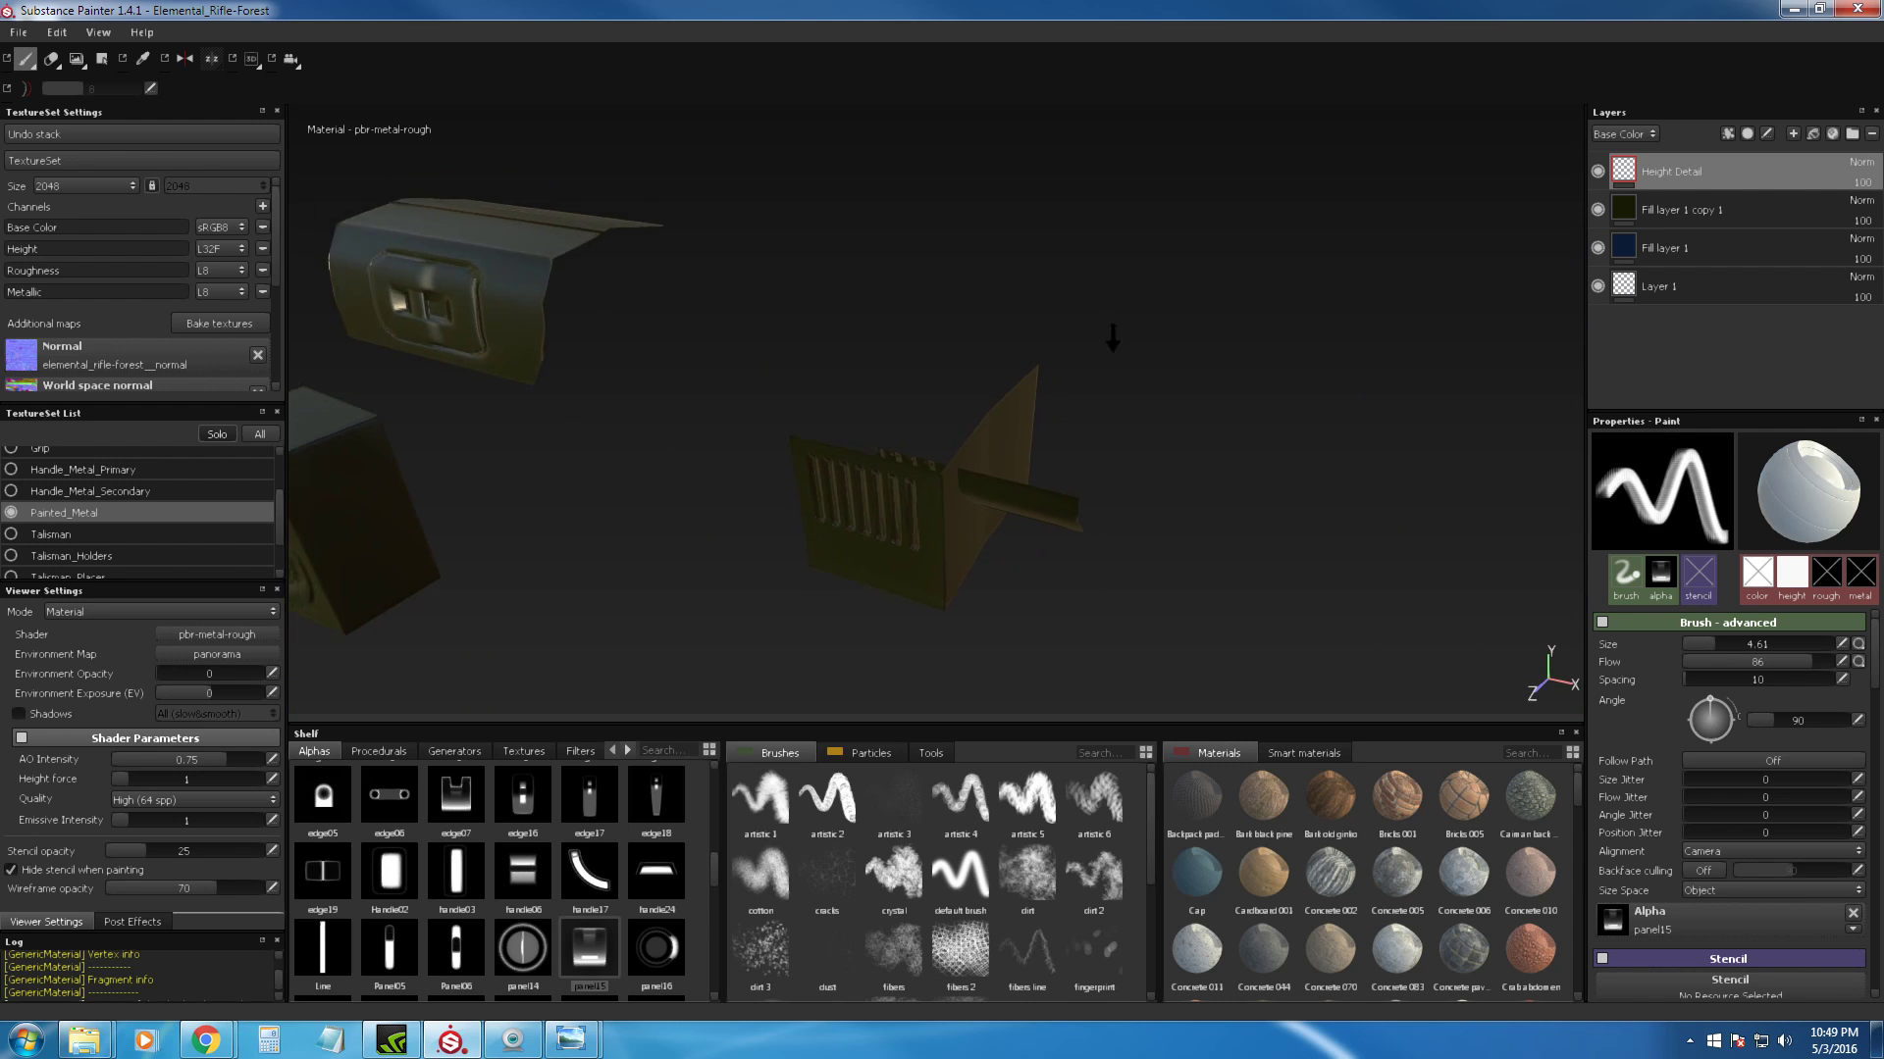
{"action": "right_click_drag", "start_coordinate": [1140, 365], "coordinate": [1102, 404], "text": "alt"}
{"action": "left_click_drag", "start_coordinate": [1102, 403], "coordinate": [1275, 395], "text": "alt"}
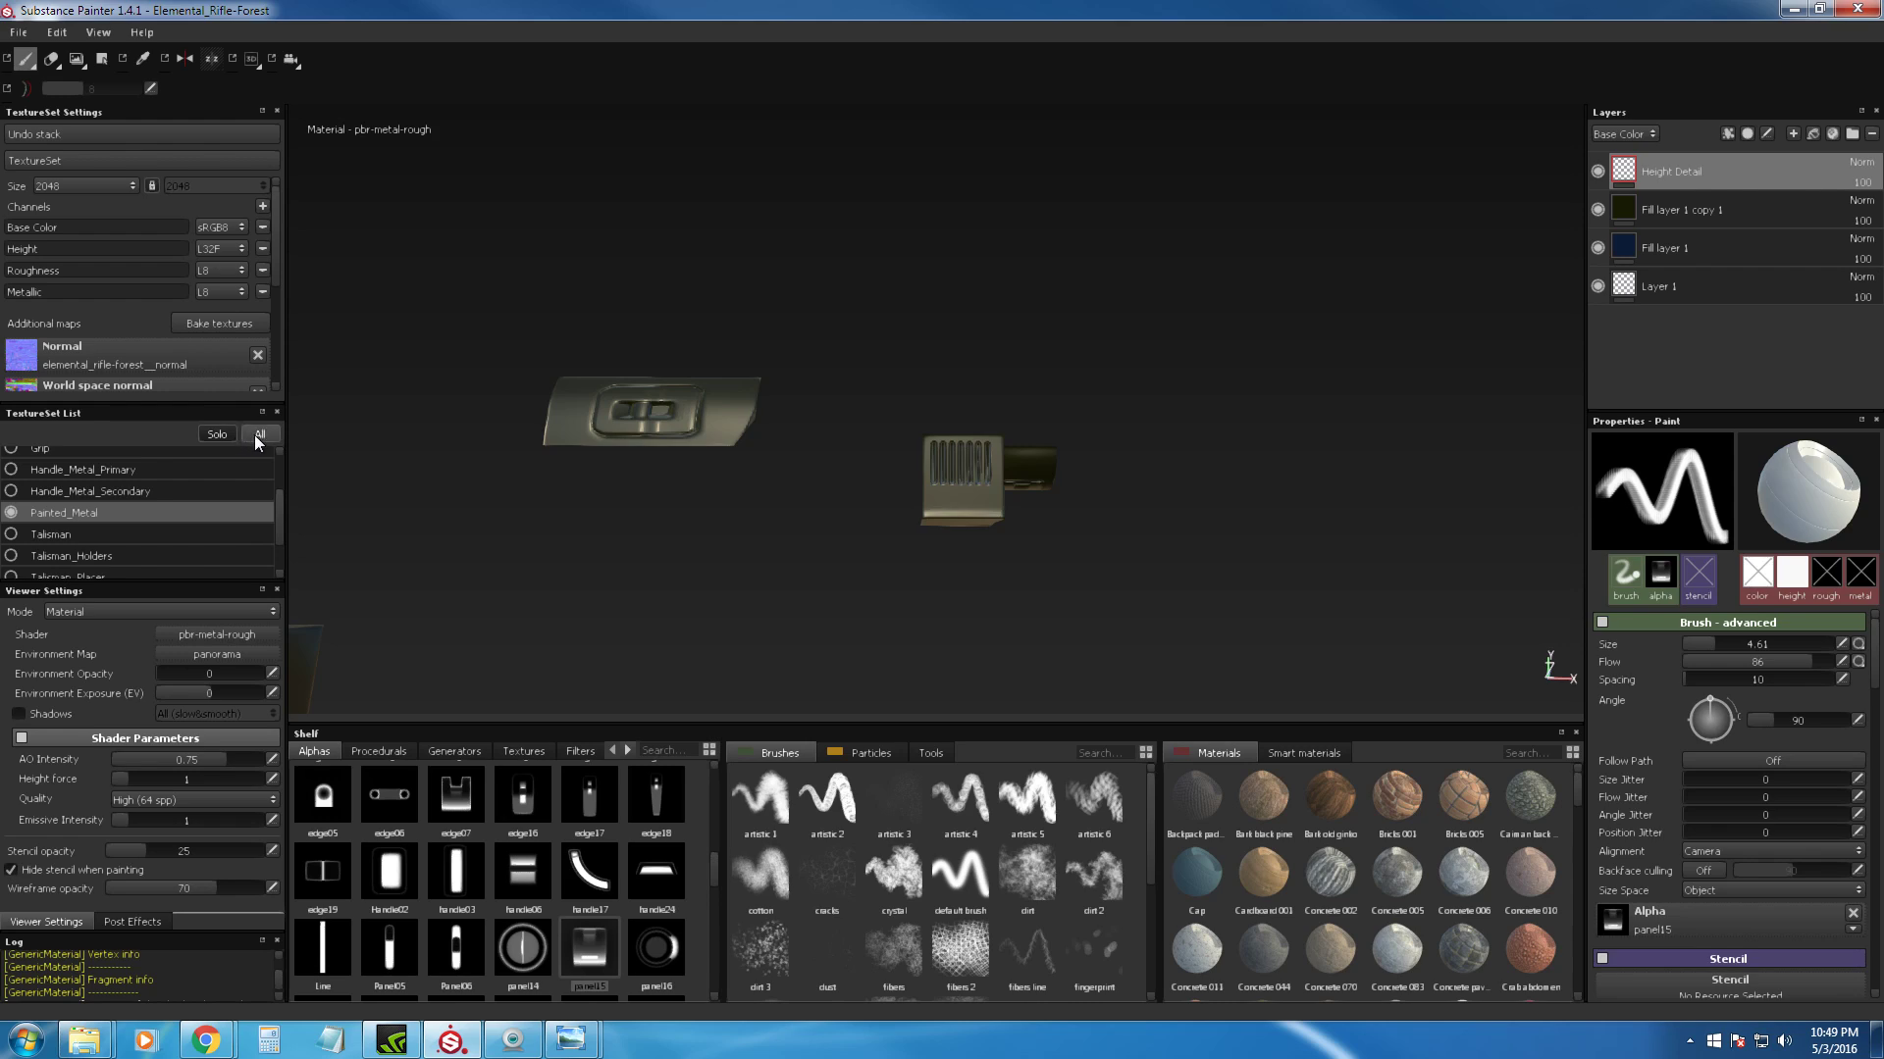
{"action": "left_click", "coordinate": [256, 435]}
{"action": "left_click_drag", "start_coordinate": [962, 496], "coordinate": [1099, 343], "text": "alt"}
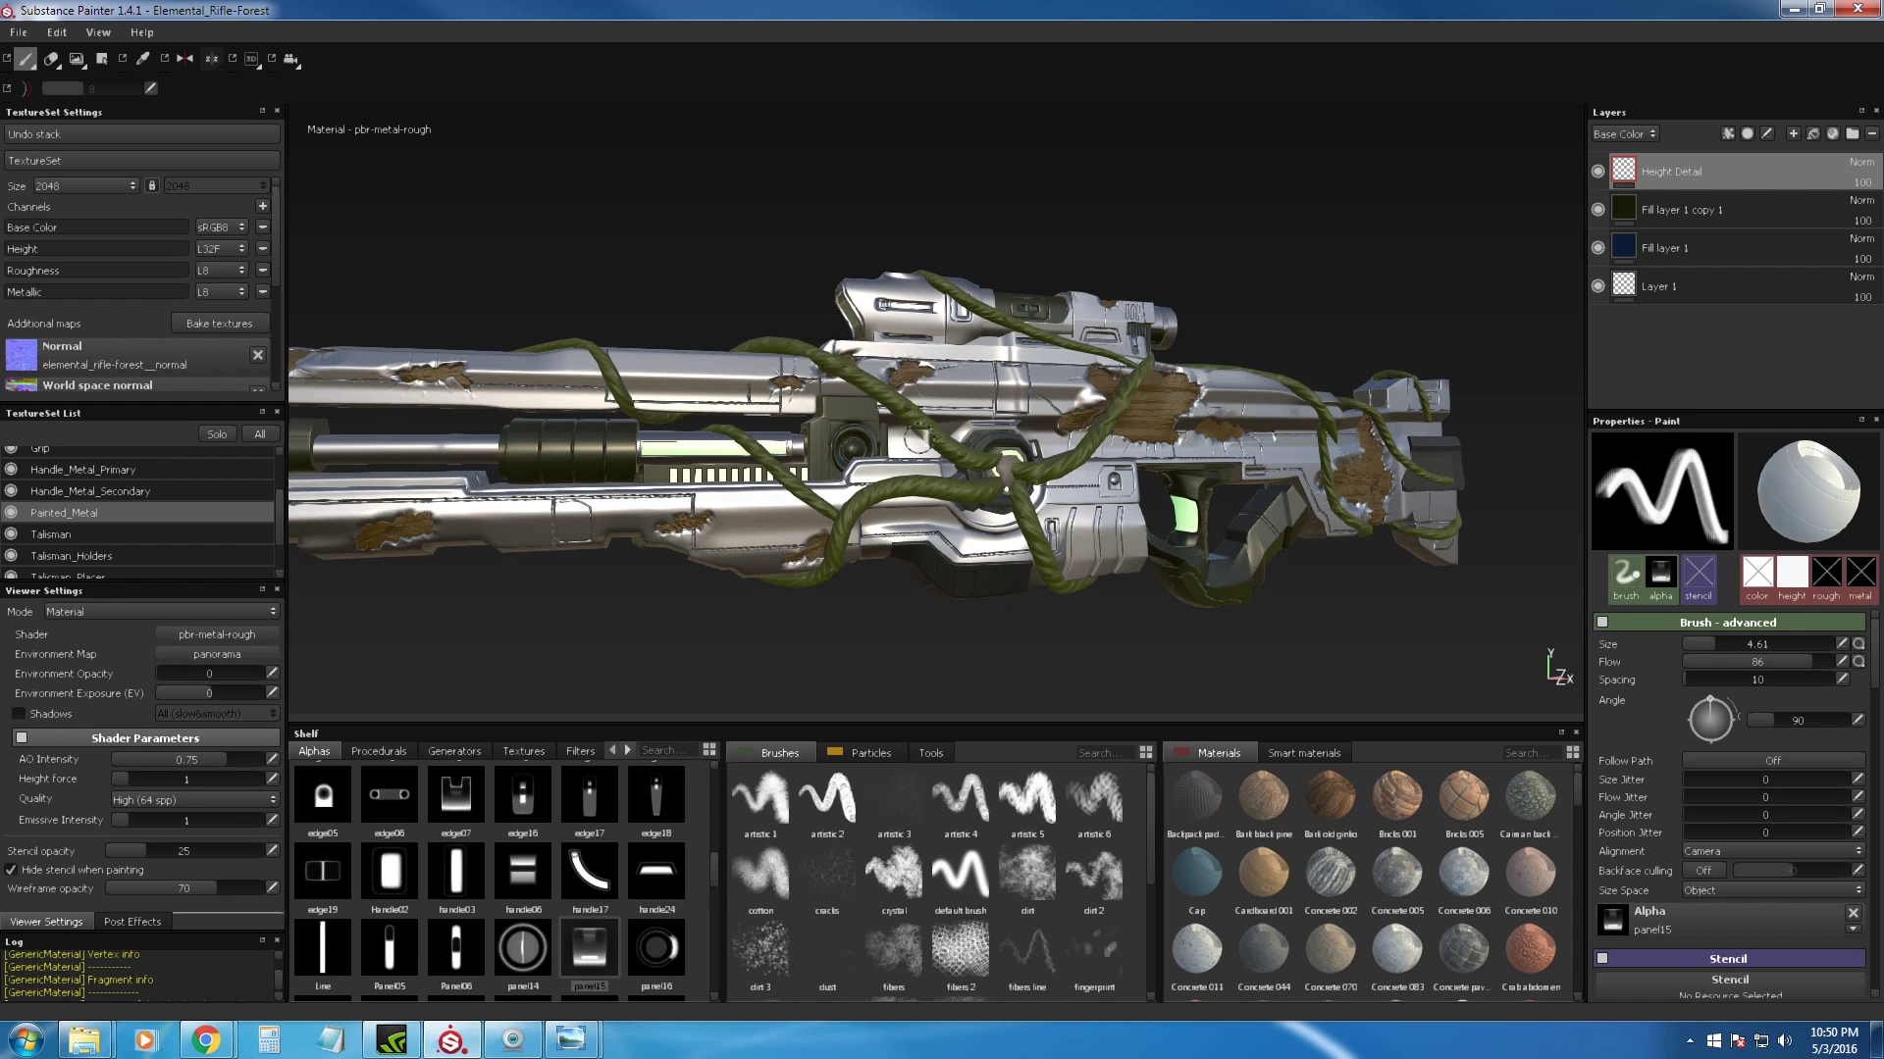
{"action": "middle_click_drag", "start_coordinate": [869, 396], "coordinate": [863, 477], "text": "alt"}
{"action": "left_click_drag", "start_coordinate": [916, 381], "coordinate": [890, 429], "text": "alt"}
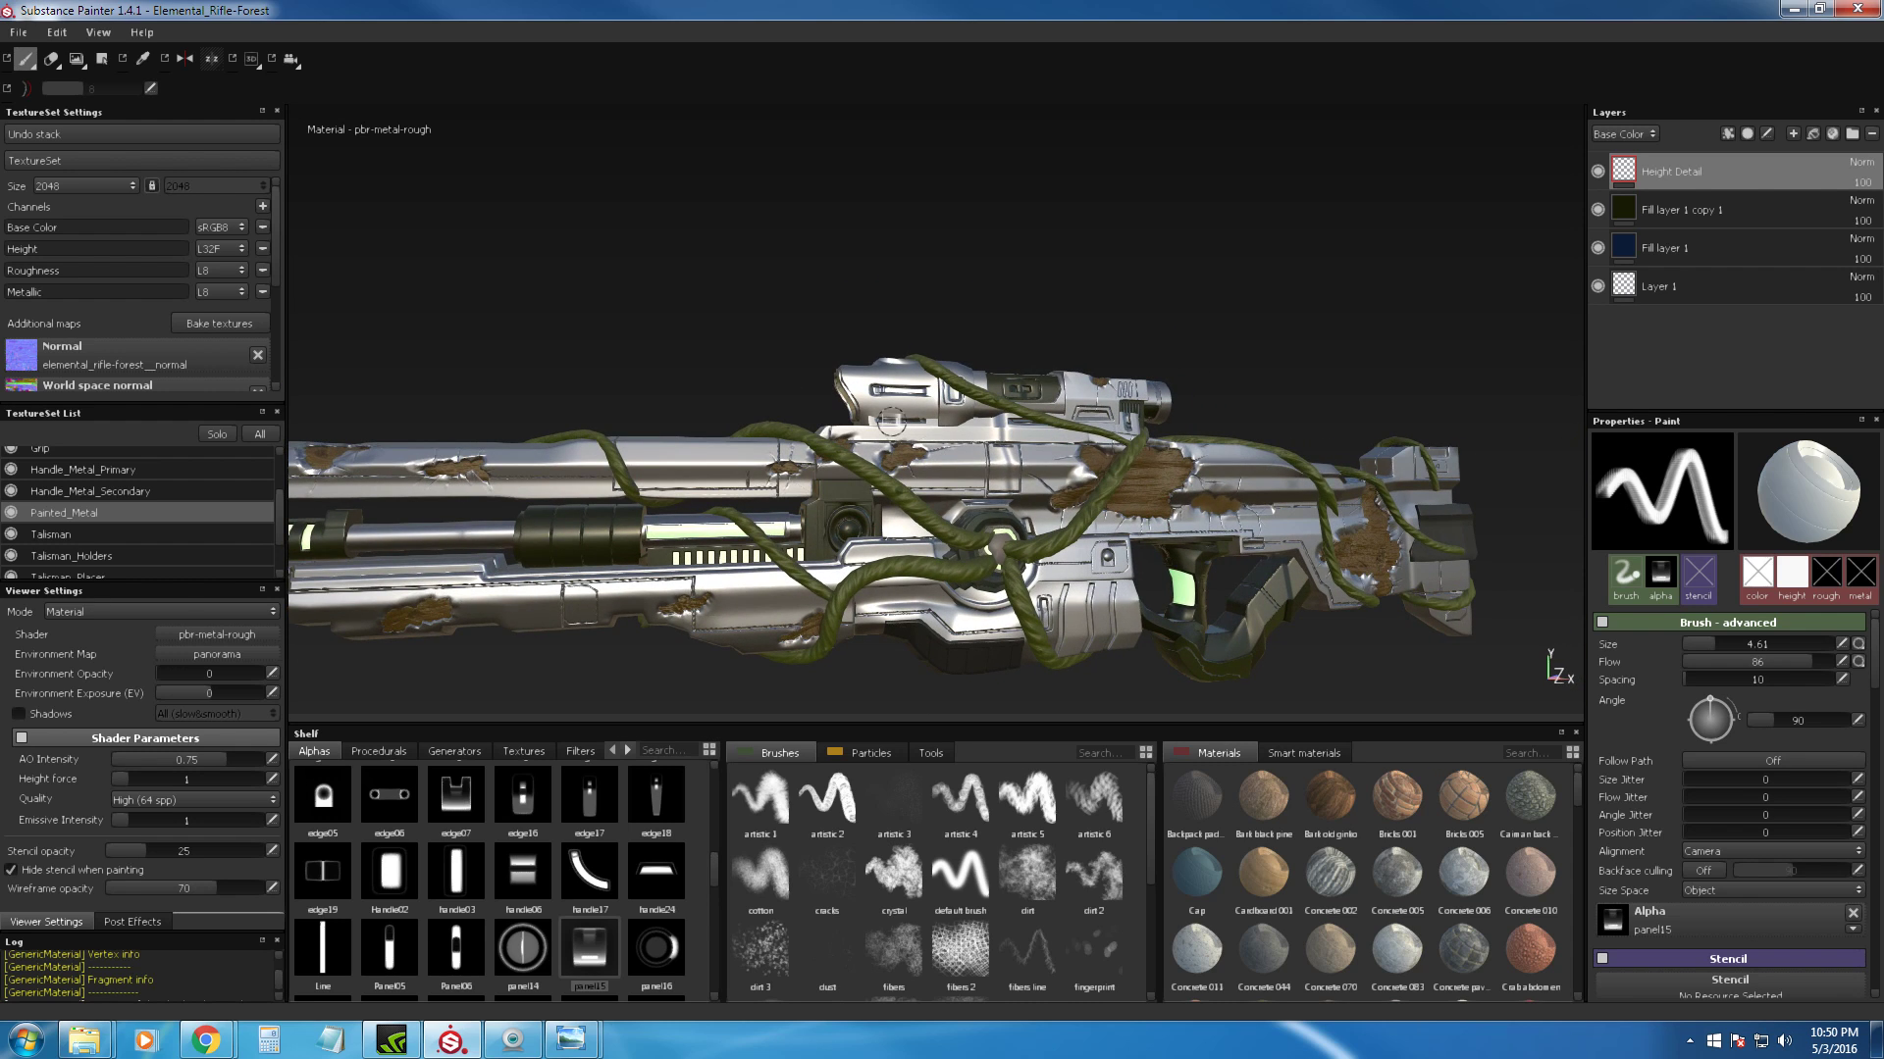
{"action": "middle_click_drag", "start_coordinate": [856, 497], "coordinate": [962, 459], "text": "alt"}
{"action": "left_click_drag", "start_coordinate": [1095, 451], "coordinate": [1042, 471], "text": "alt"}
{"action": "middle_click_drag", "start_coordinate": [1042, 472], "coordinate": [967, 446], "text": "alt"}
{"action": "right_click_drag", "start_coordinate": [967, 445], "coordinate": [809, 598], "text": "alt"}
{"action": "middle_click_drag", "start_coordinate": [810, 598], "coordinate": [731, 563], "text": "alt"}
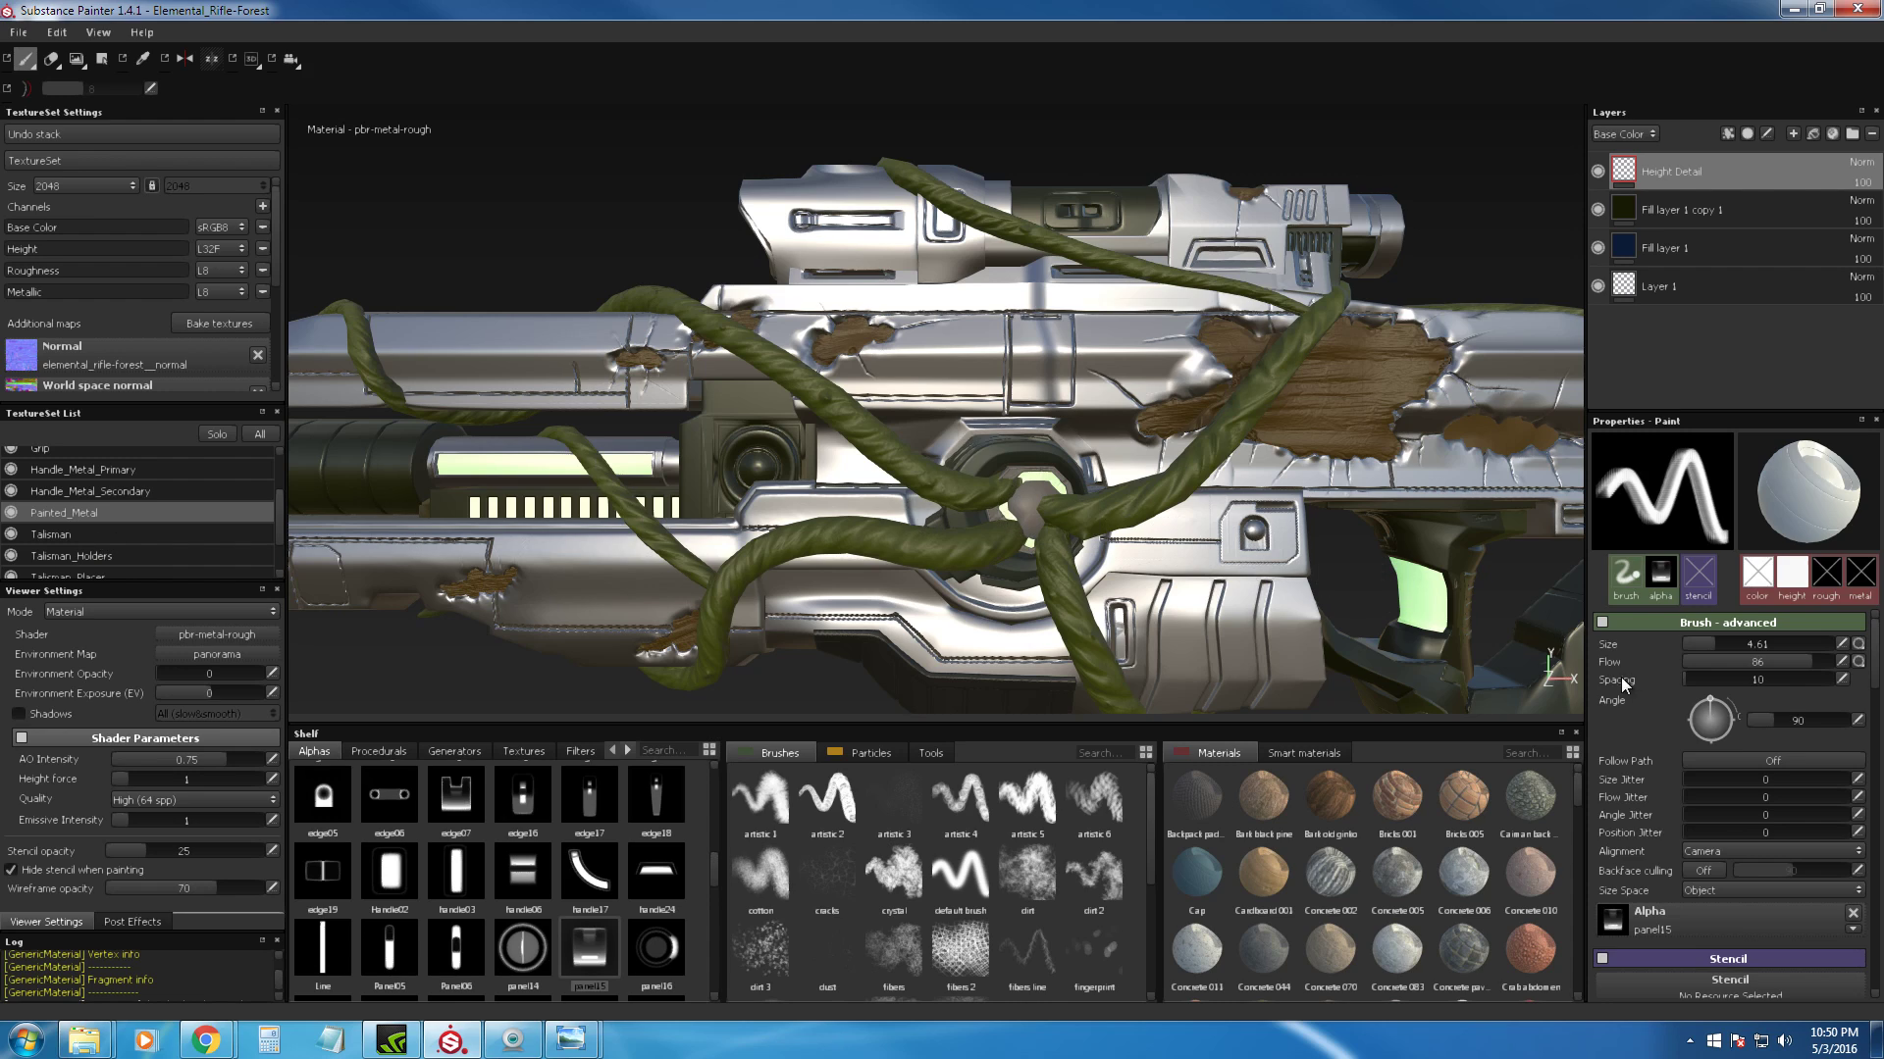
Step: Select the Talisman texture set, isolate it, and frame the talisman up close
{"action": "left_click", "coordinate": [71, 533]}
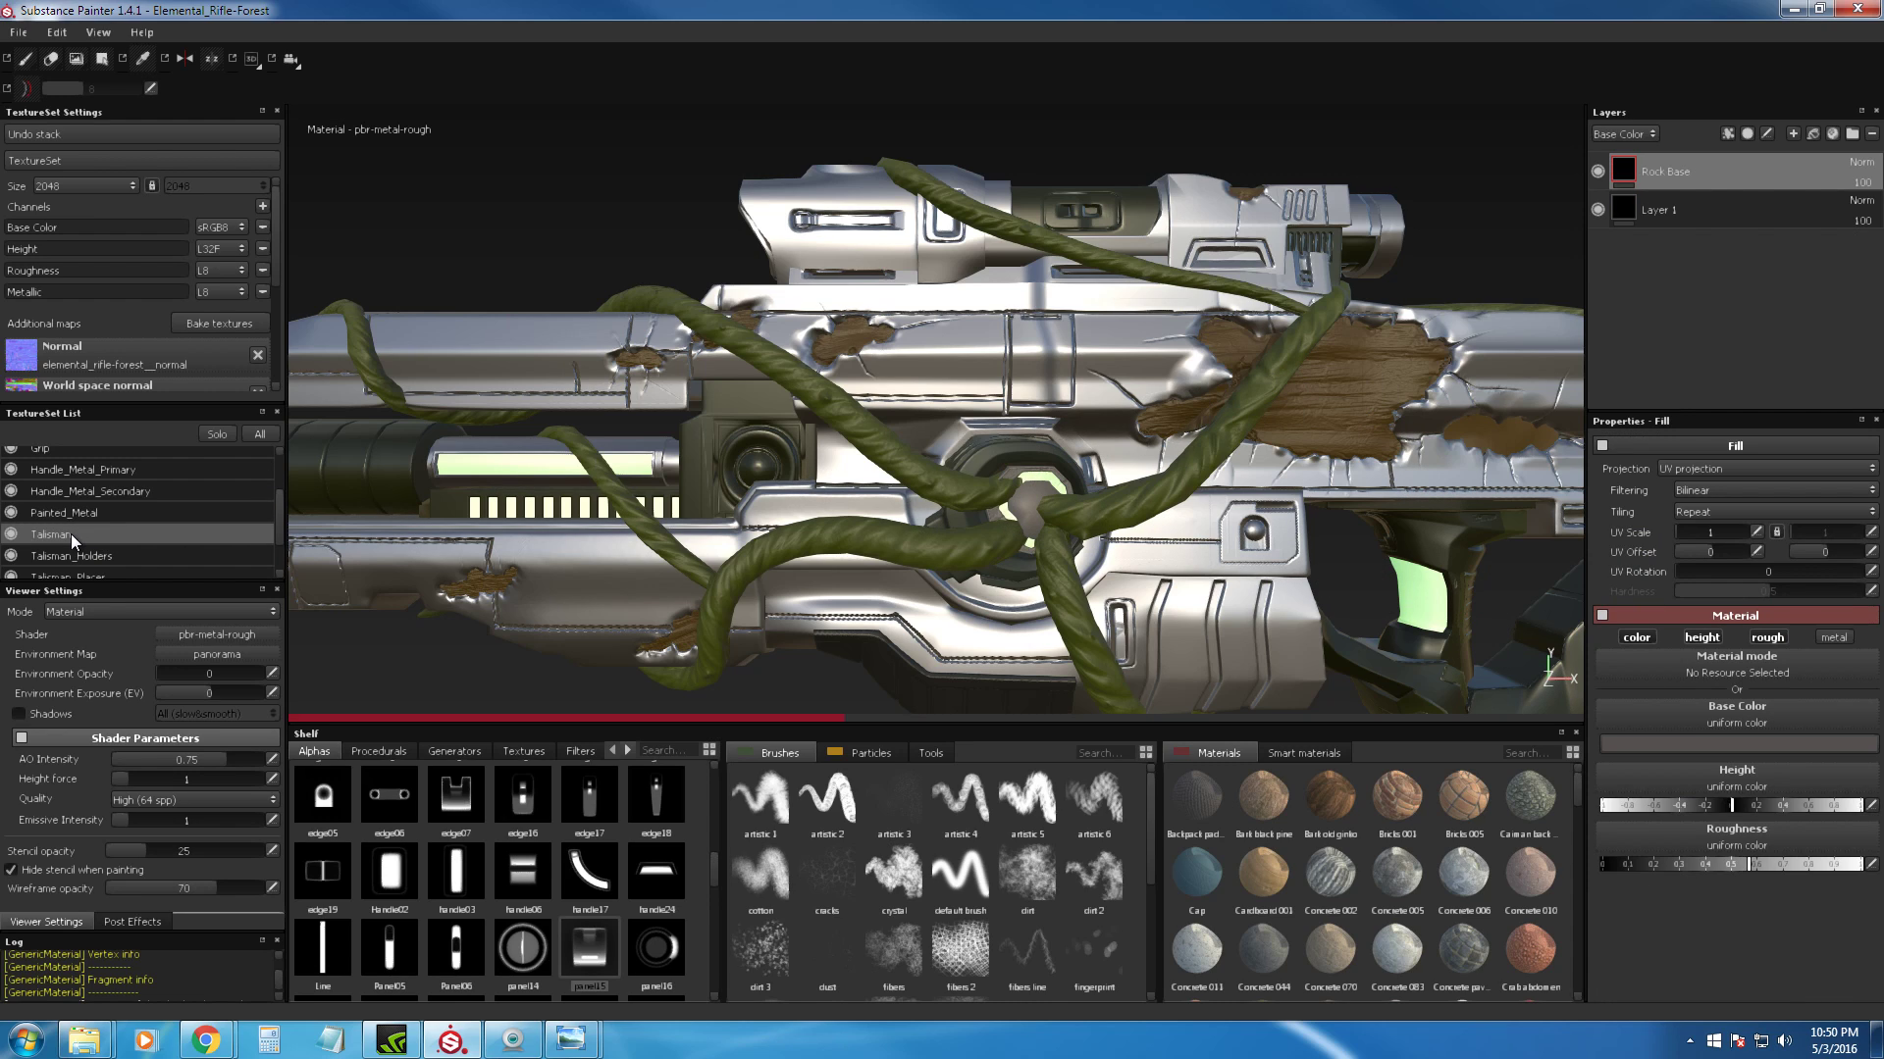
{"action": "left_click", "coordinate": [218, 434]}
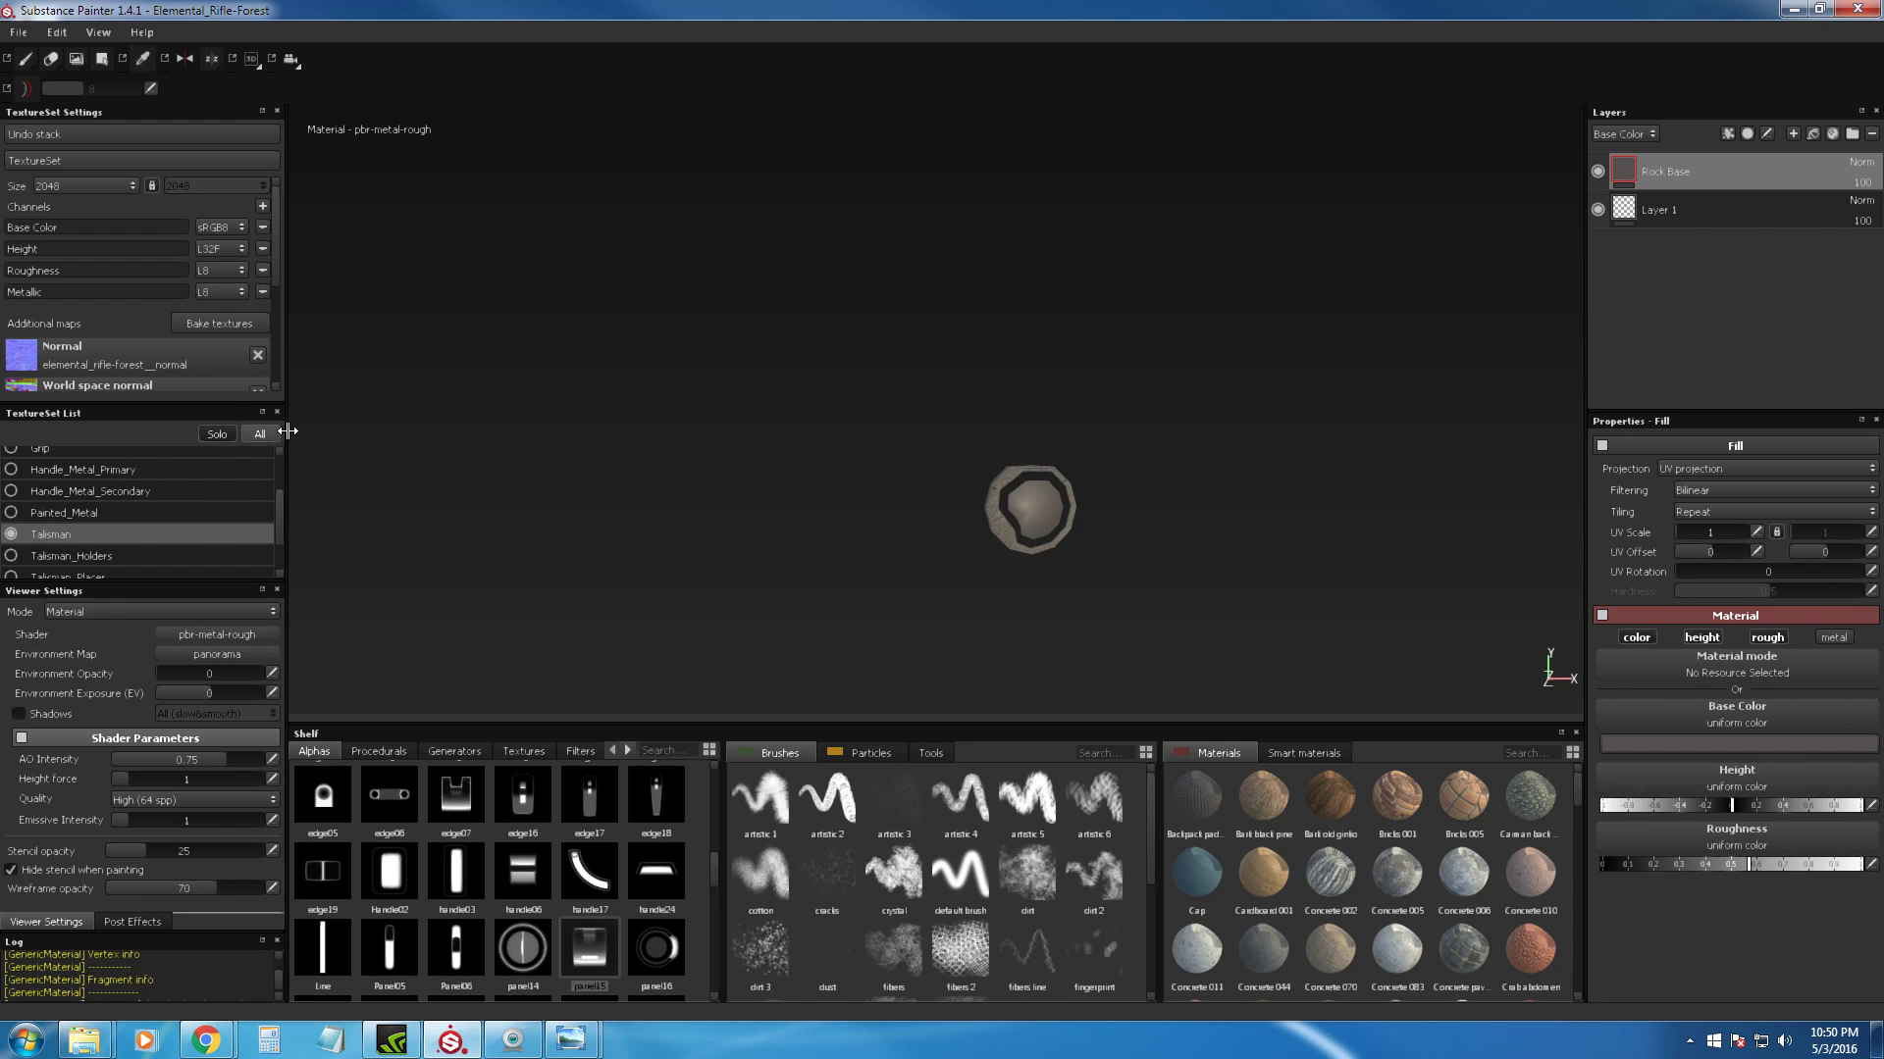
{"action": "right_click_drag", "start_coordinate": [908, 382], "coordinate": [909, 526], "text": "alt"}
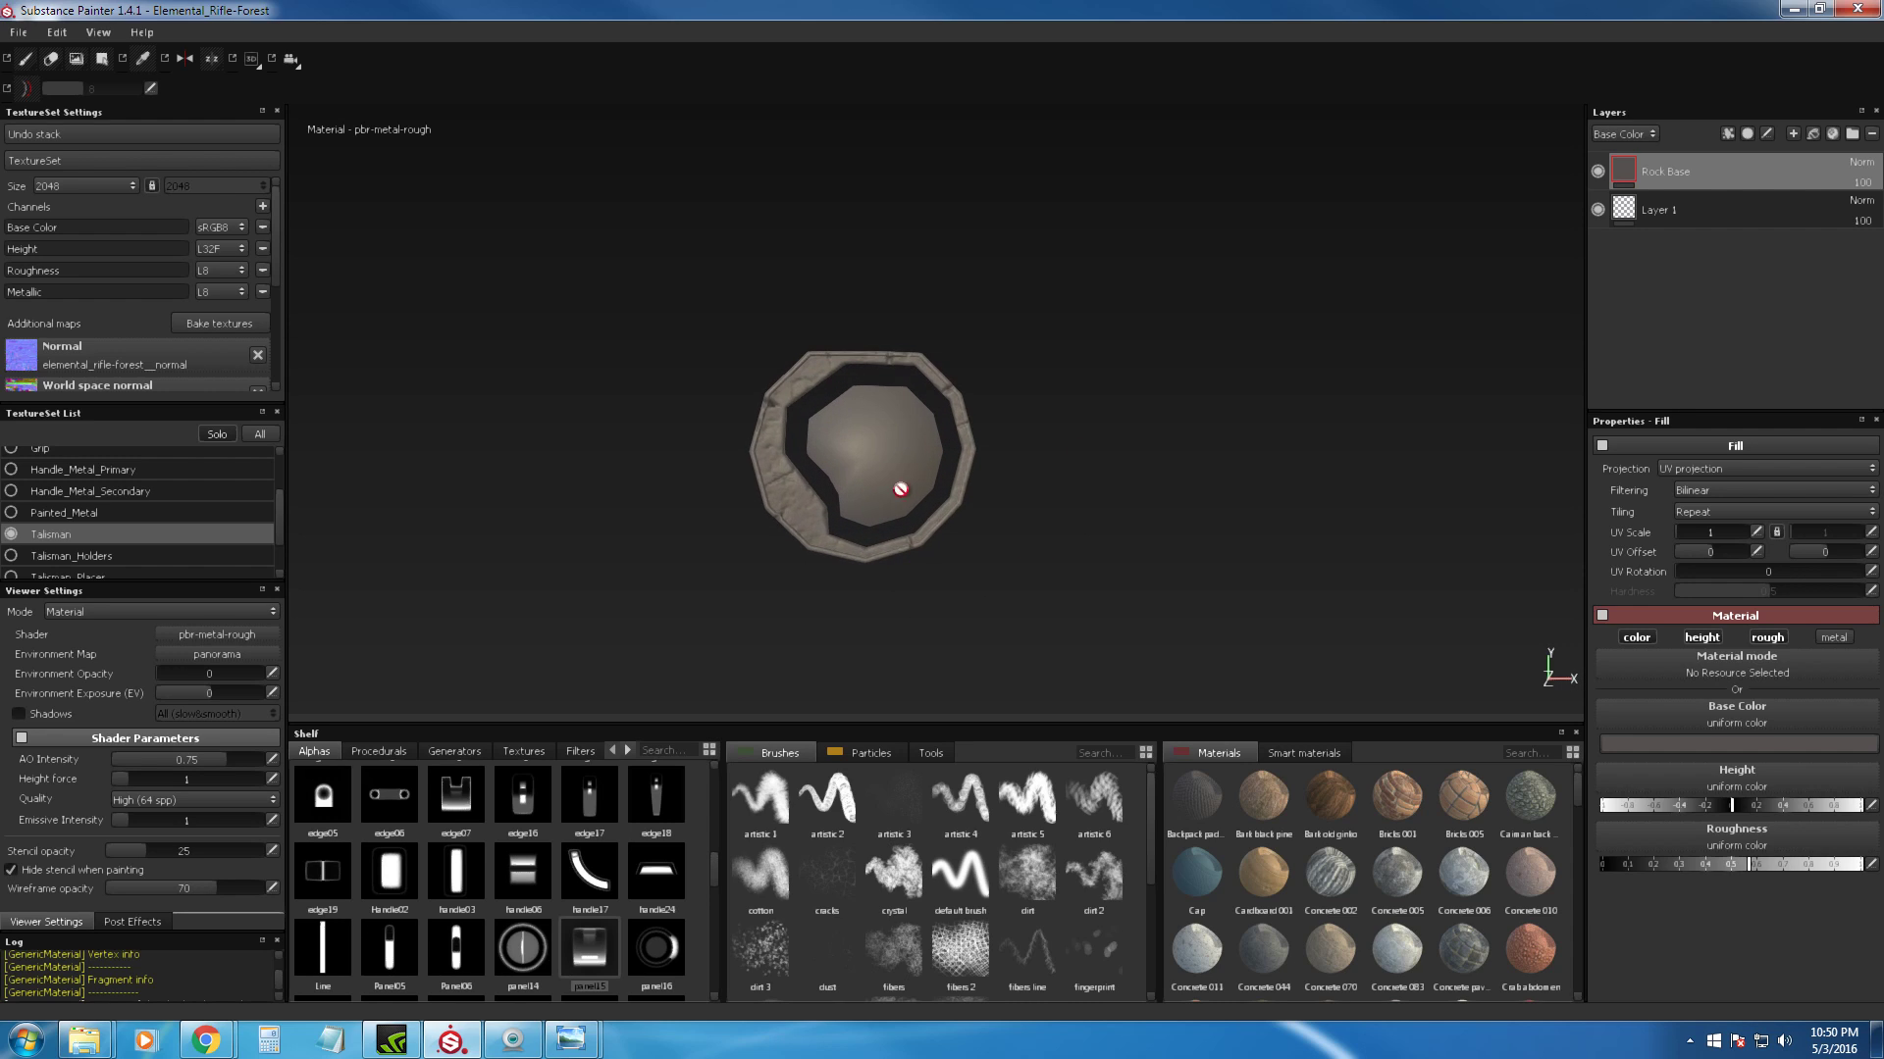
{"action": "middle_click_drag", "start_coordinate": [852, 392], "coordinate": [870, 512], "text": "alt"}
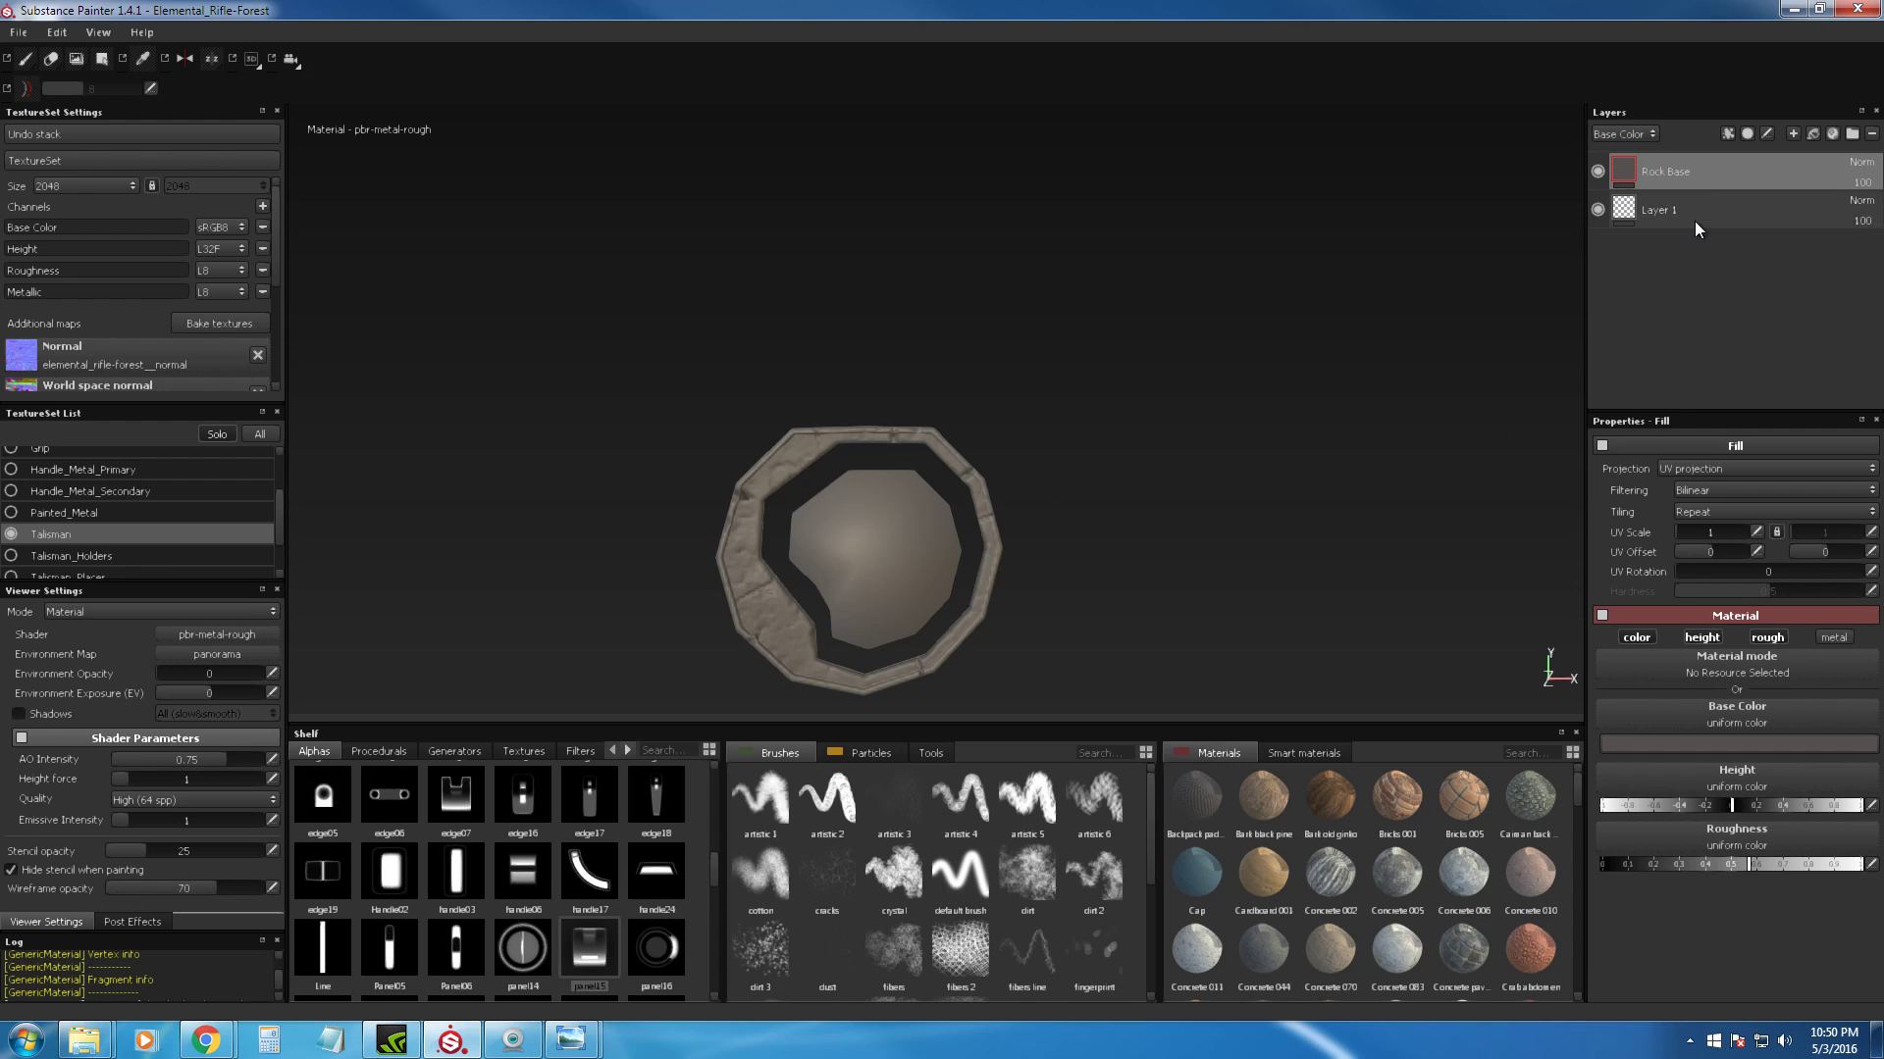
Step: Add a paint layer above Rock Base in the Talisman set and name it Height
{"action": "left_click", "coordinate": [1794, 133]}
{"action": "double_click", "coordinate": [1657, 171]}
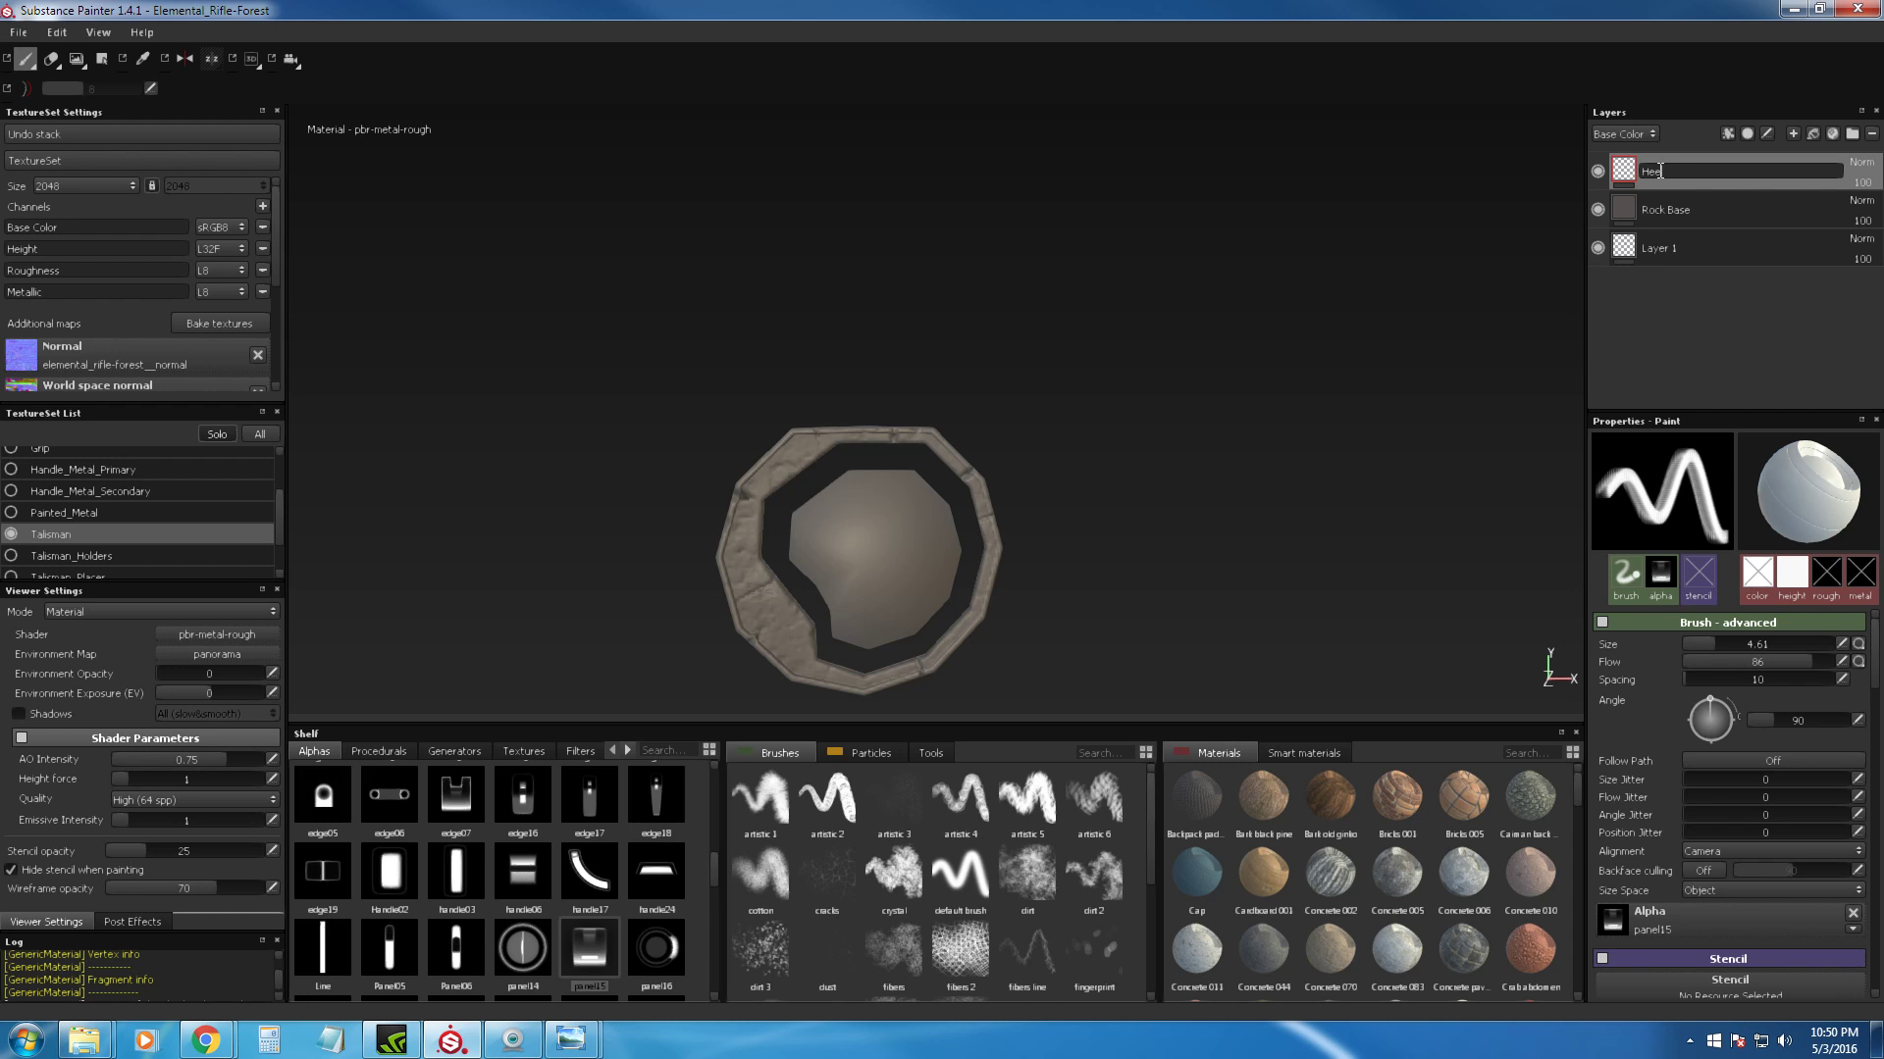
{"action": "key", "text": "Return"}
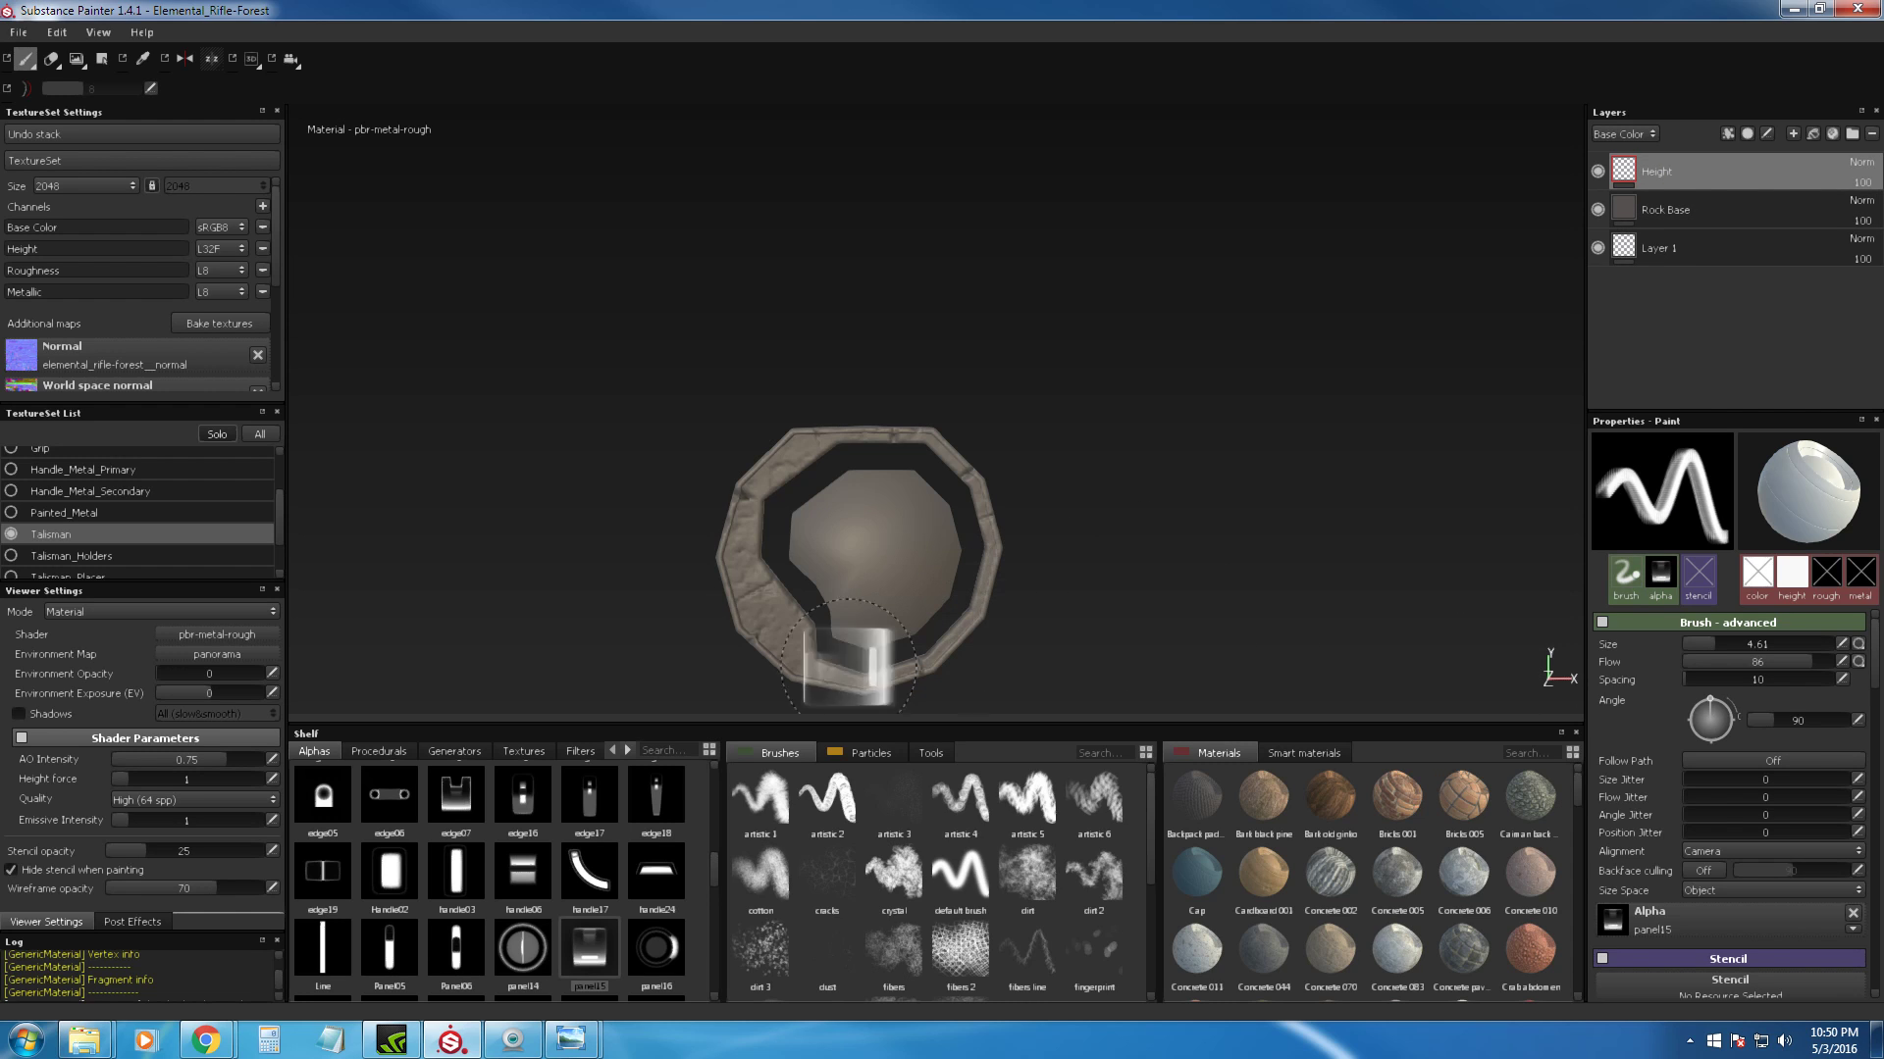
Step: Import the Forest_Symbol image into the alpha library, assign it to the brush, and reset the brush angle to 0
{"action": "mouse_move", "coordinate": [83, 1040]}
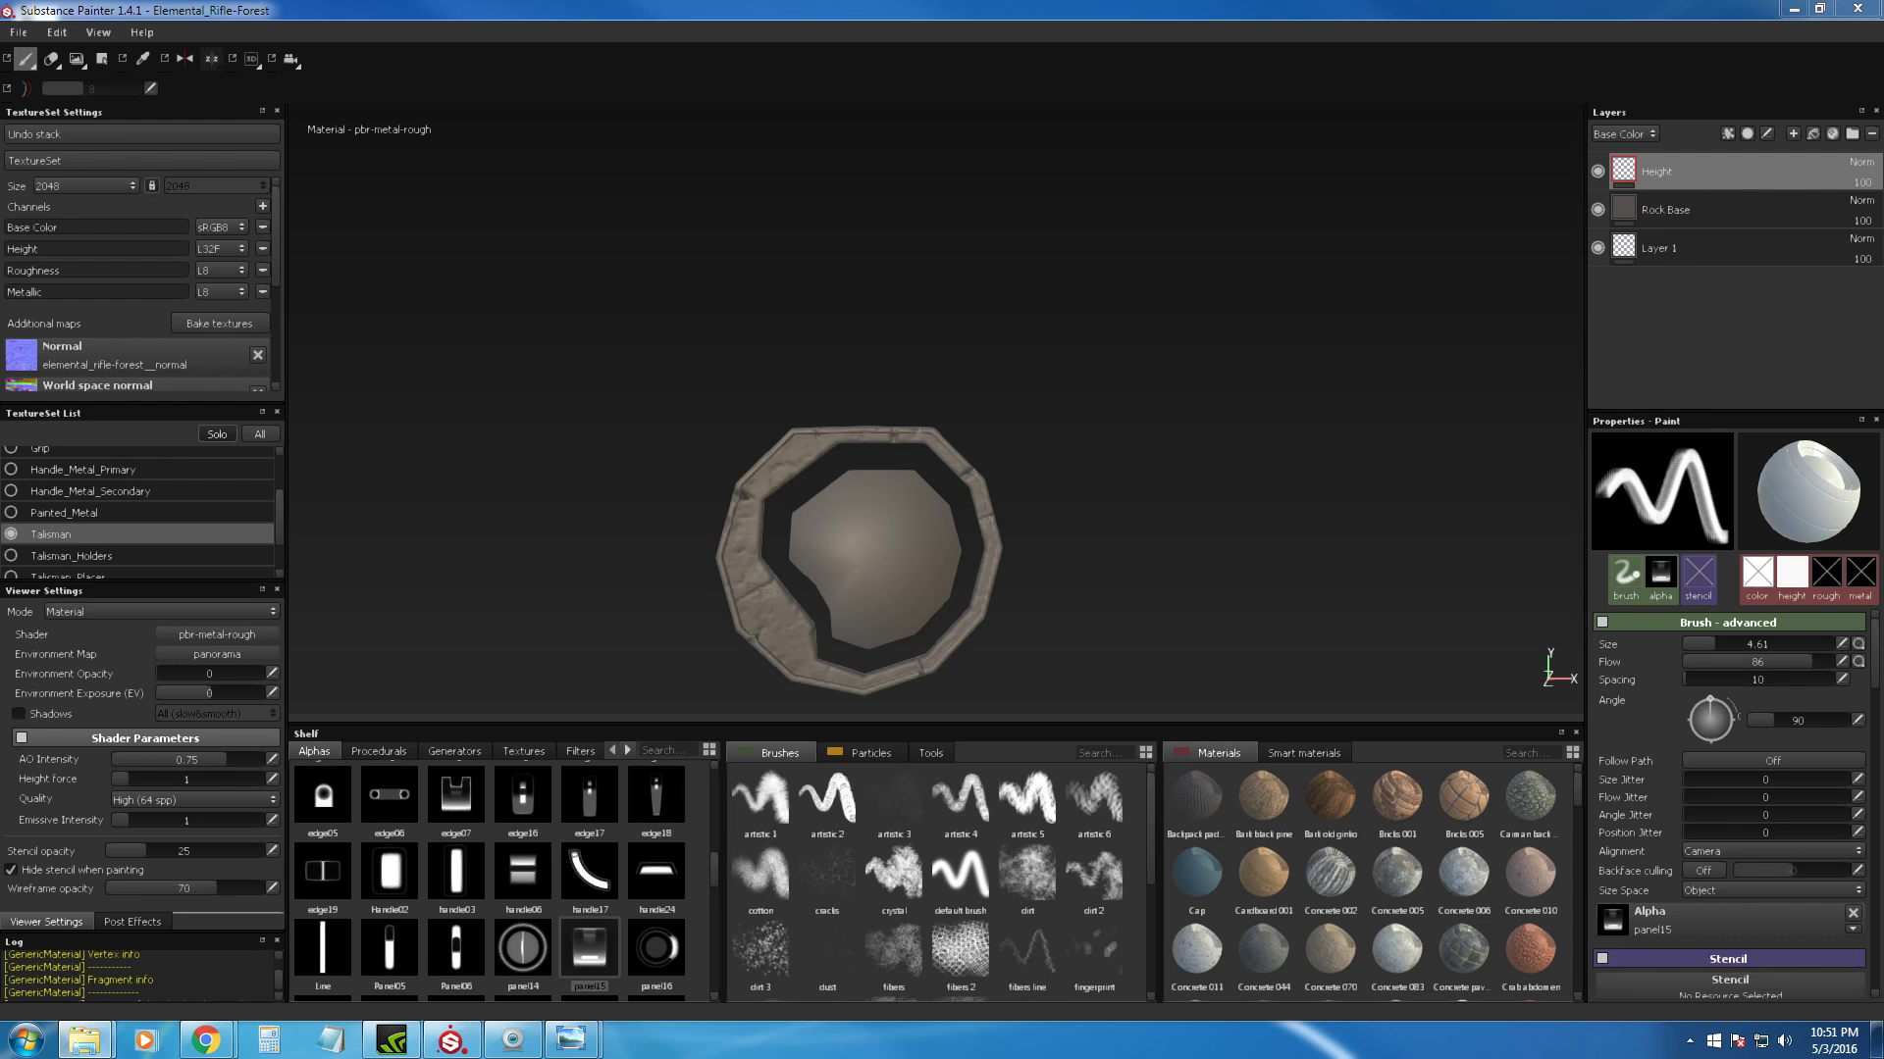
{"action": "left_click_drag", "start_coordinate": [397, 758], "coordinate": [516, 894]}
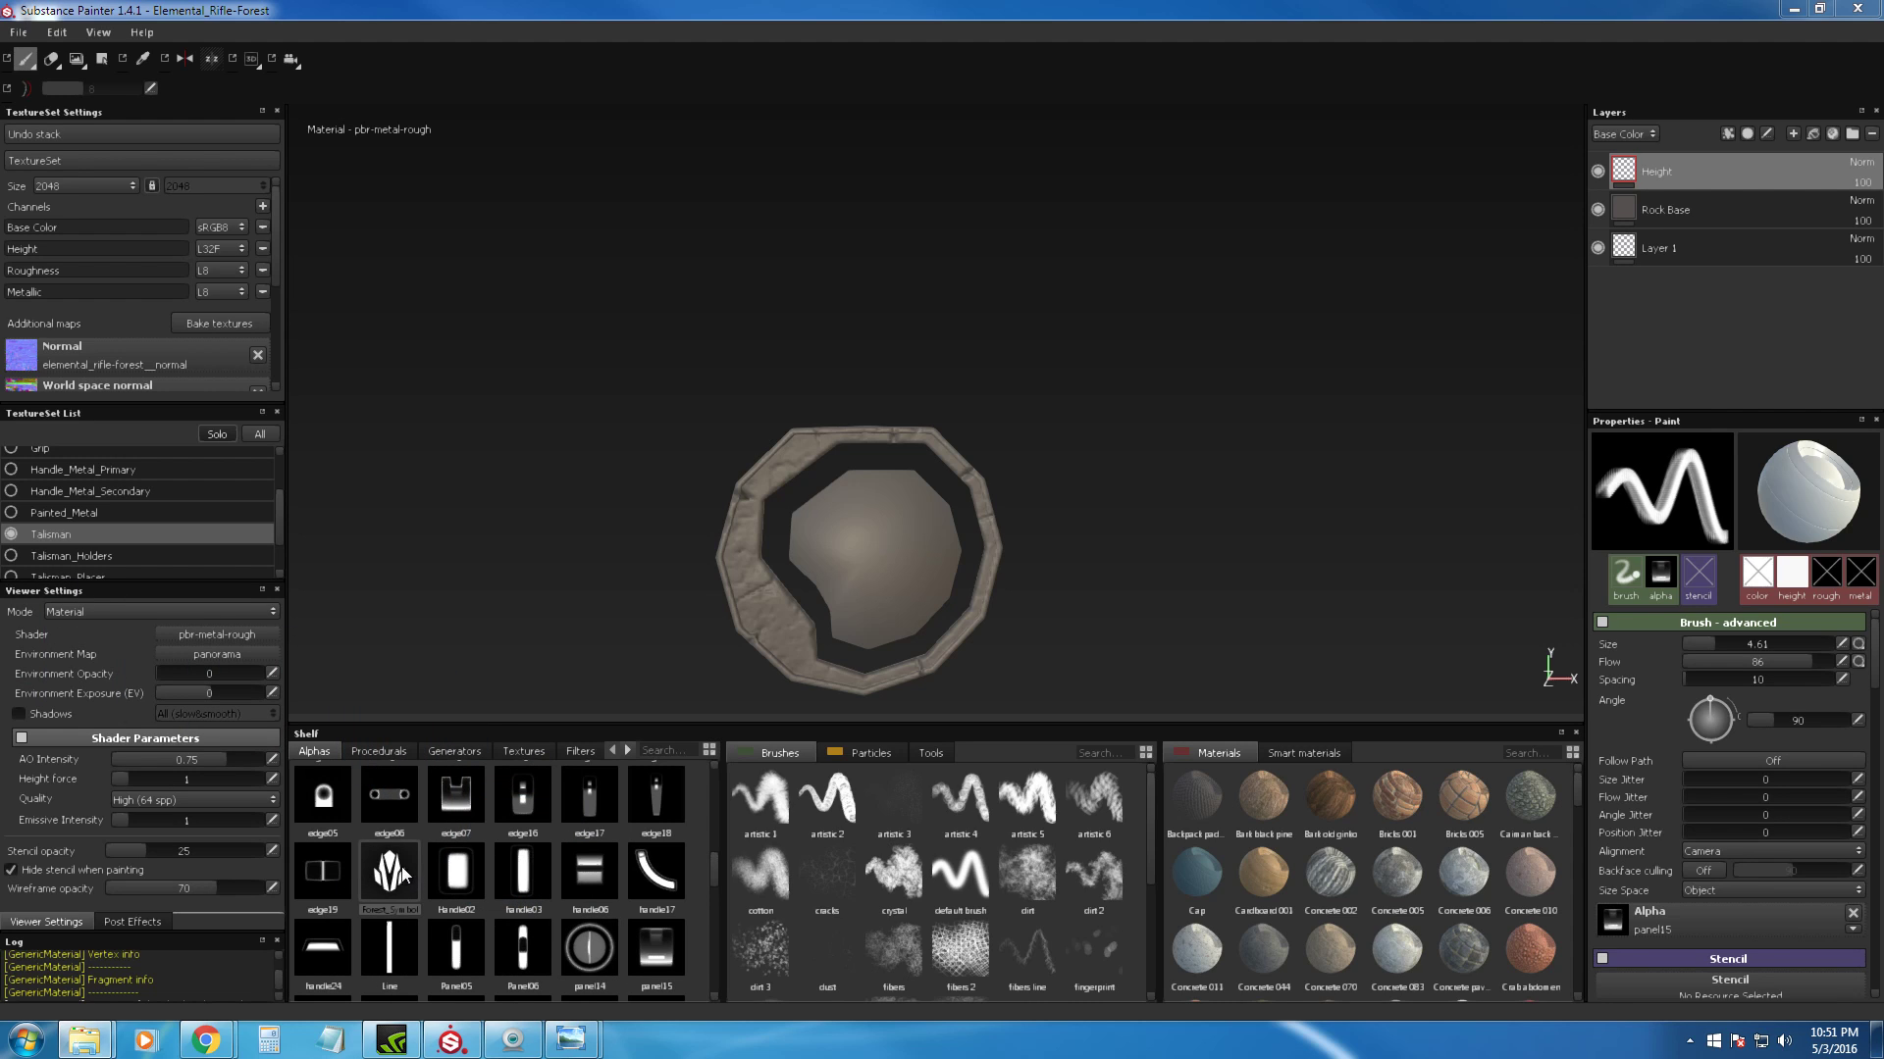
{"action": "mouse_move", "coordinate": [390, 873]}
{"action": "left_mouse_down"}
{"action": "mouse_move", "coordinate": [1387, 875]}
{"action": "mouse_move", "coordinate": [1667, 922]}
{"action": "left_mouse_up"}
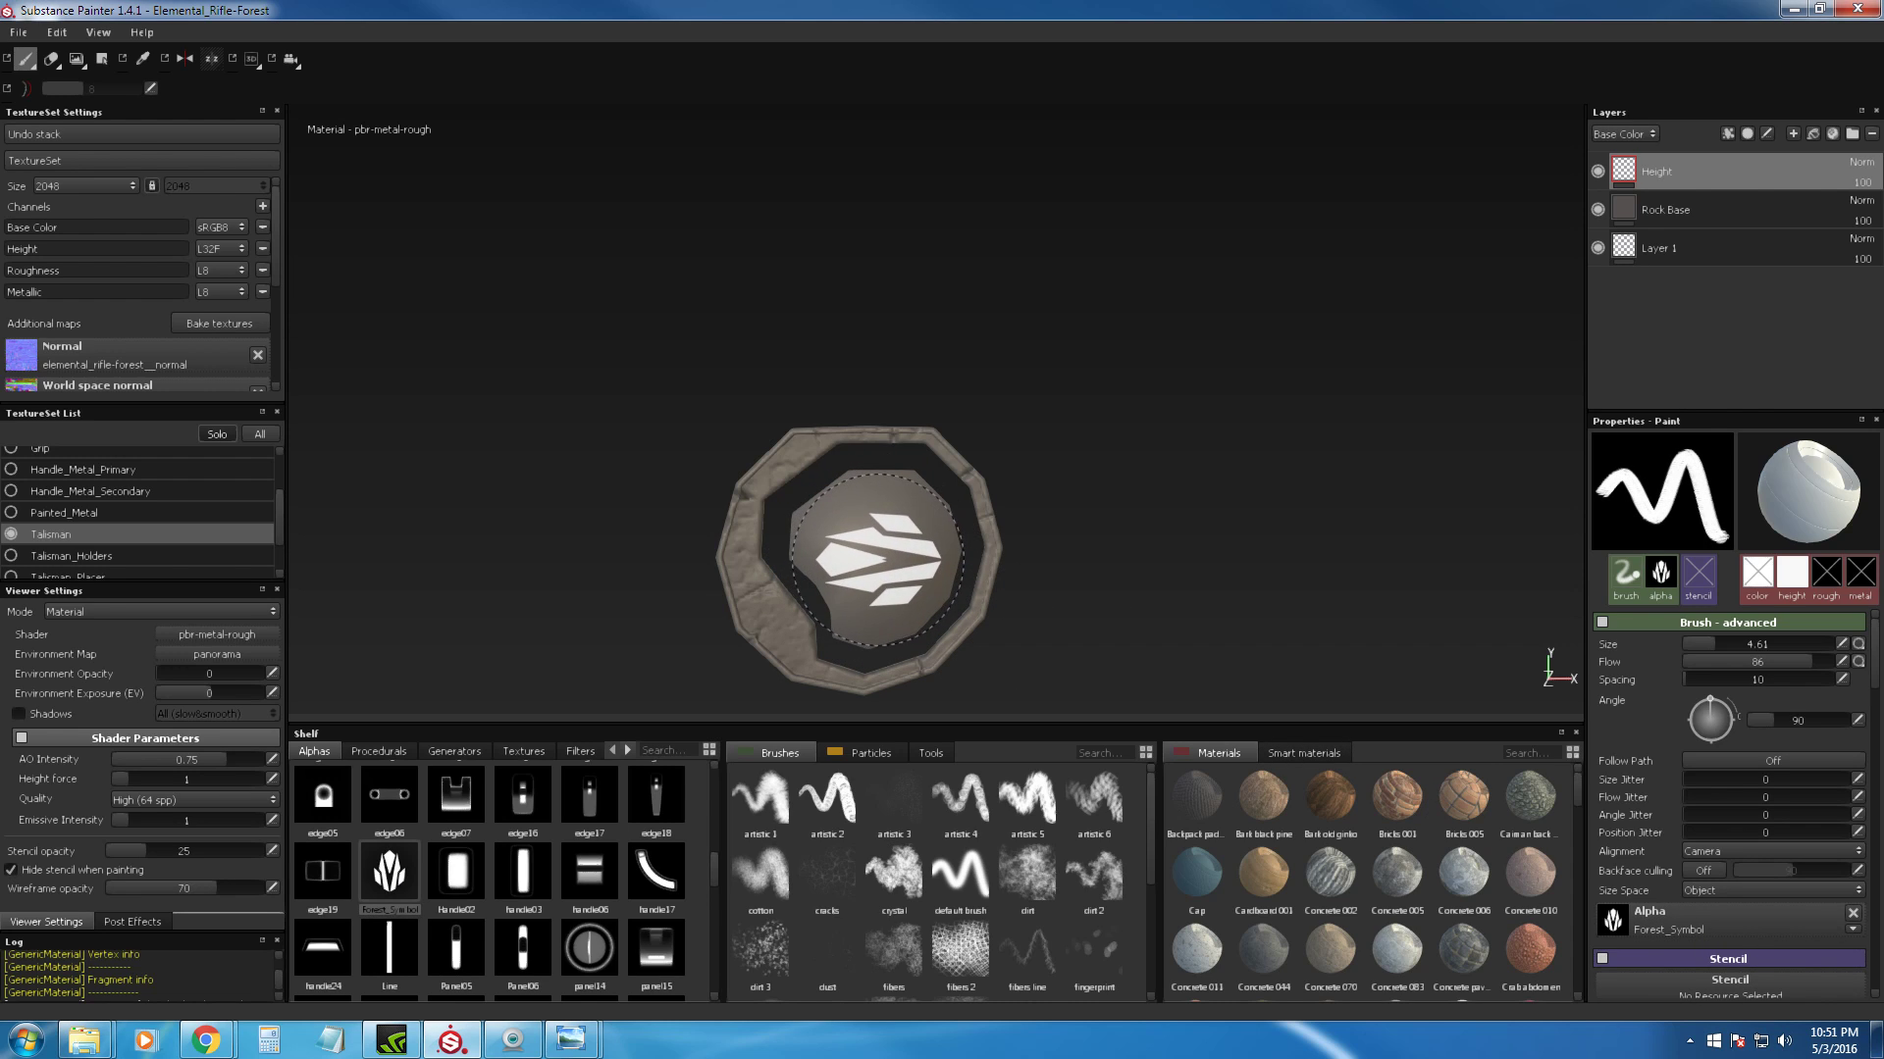
{"action": "left_click", "coordinate": [1857, 722]}
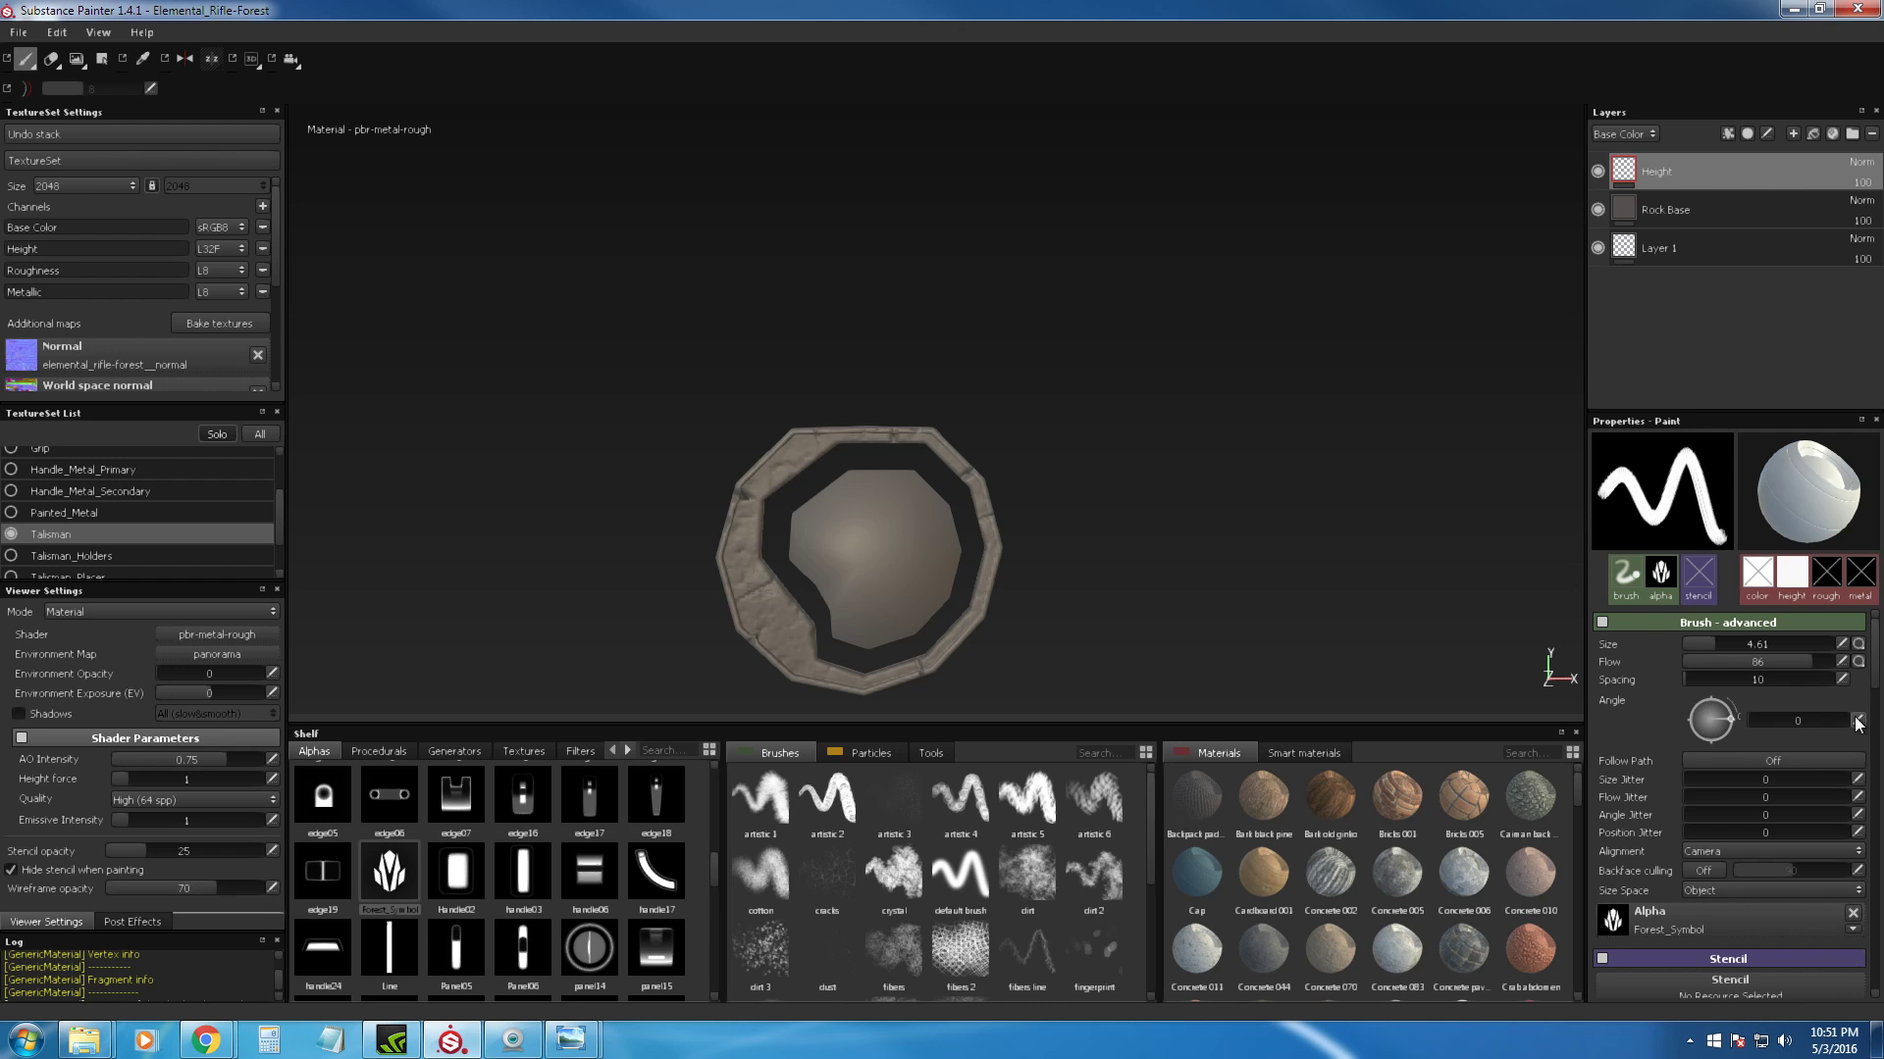
Step: Set the brush flow to 100 and try stamping the forest symbol on the central stone at size 4.61
{"action": "left_click", "coordinate": [883, 557]}
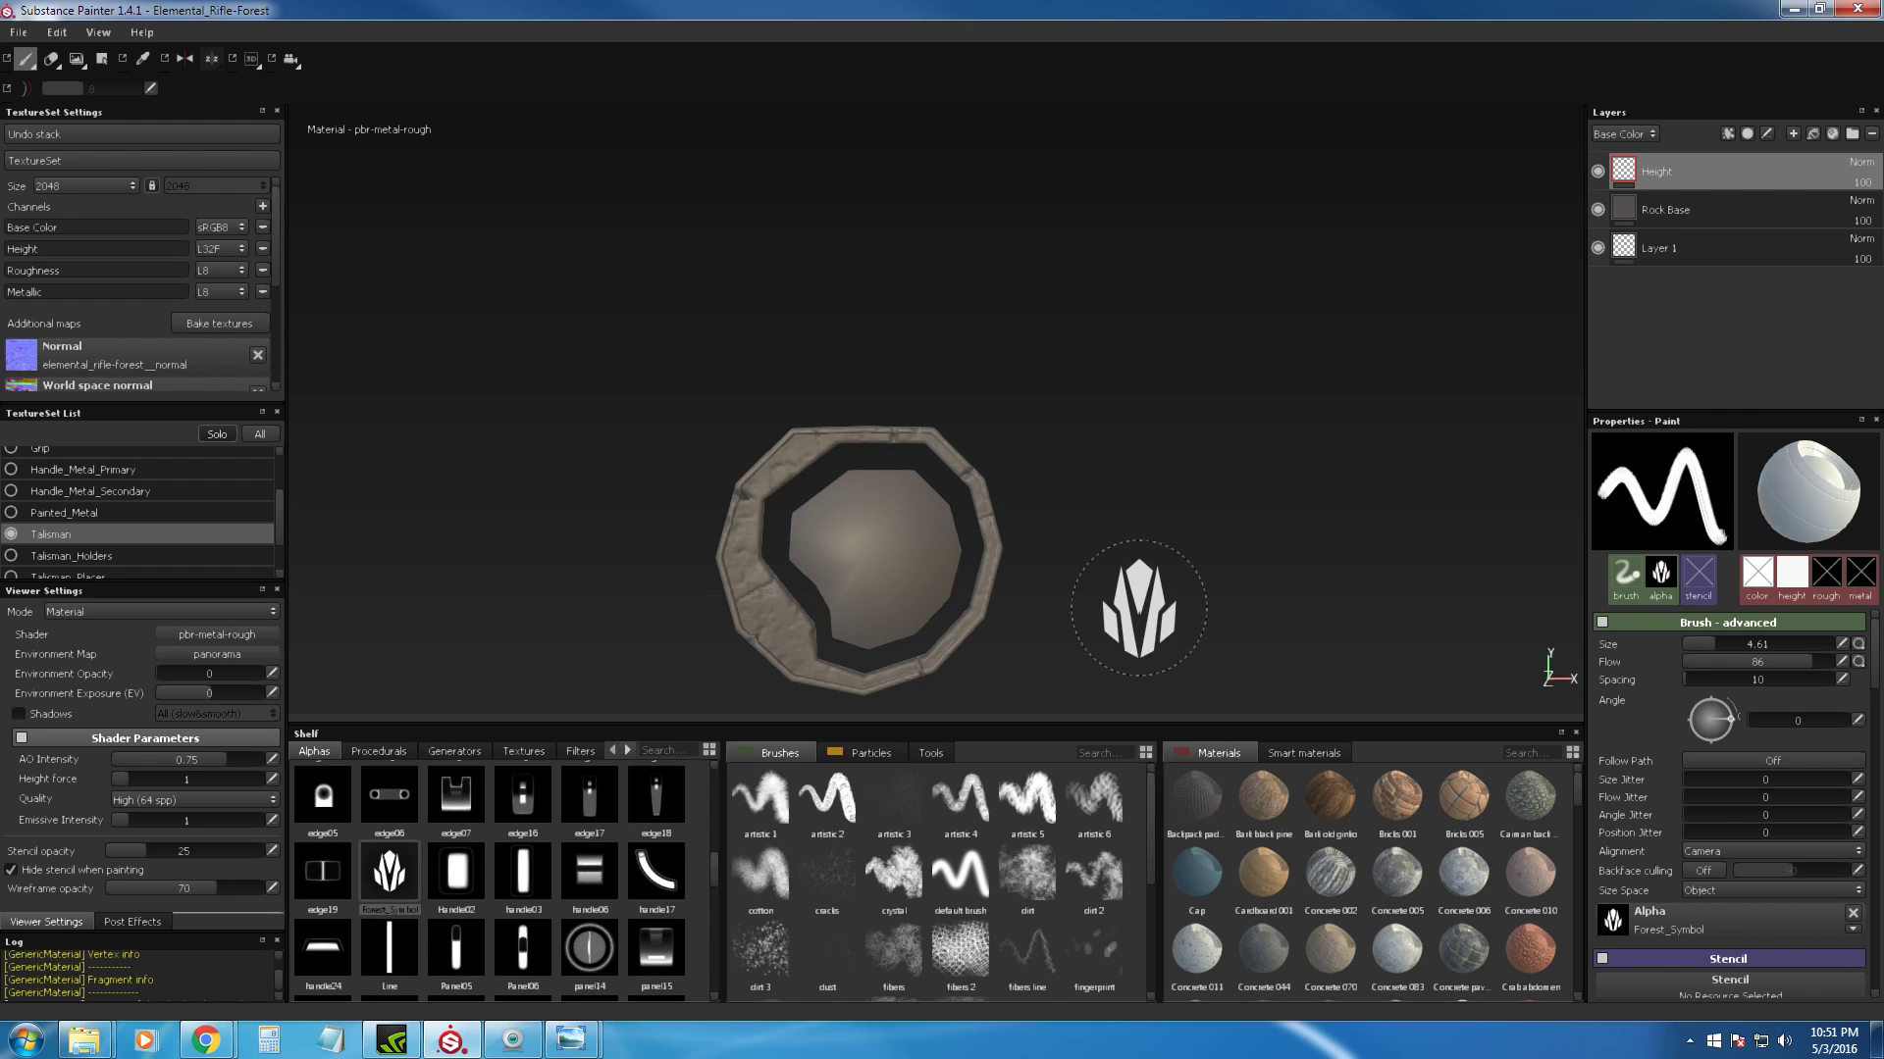
{"action": "right_click_drag", "start_coordinate": [957, 537], "coordinate": [1098, 569], "text": "alt"}
{"action": "key", "text": "ctrl+z"}
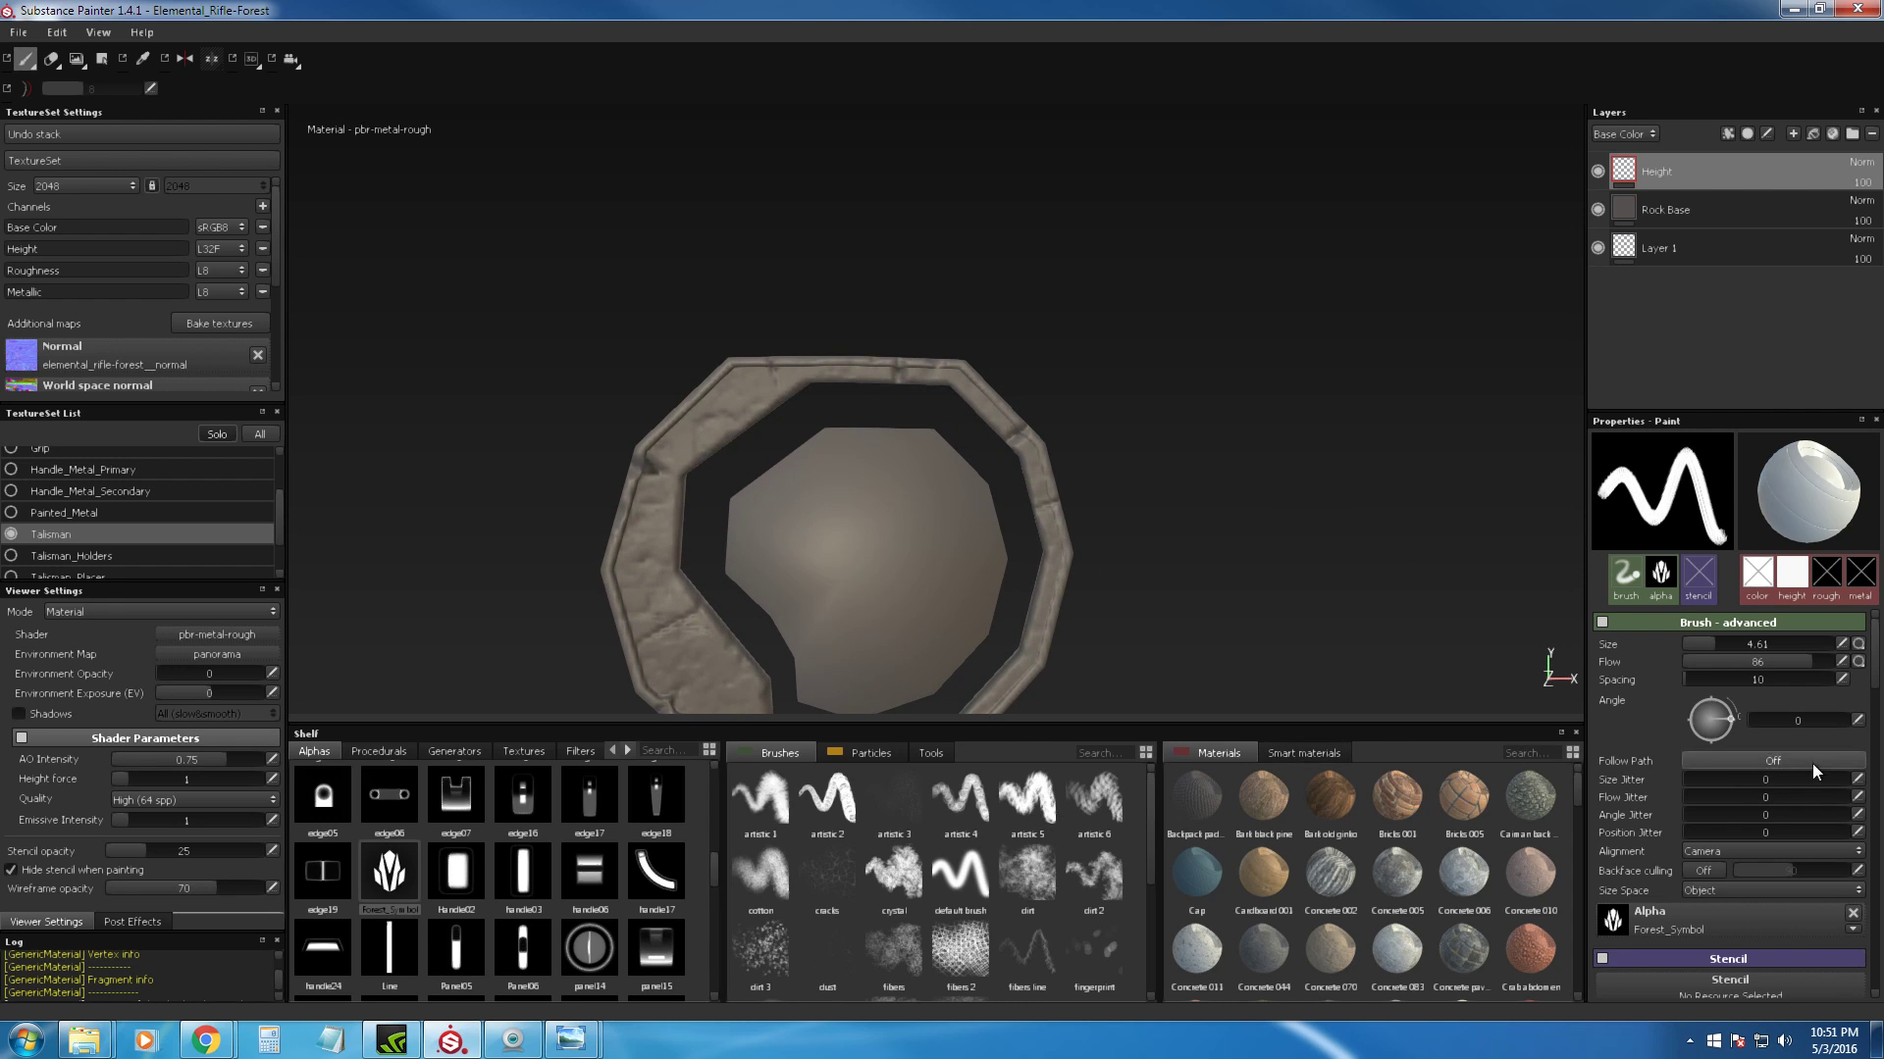
{"action": "left_click", "coordinate": [1833, 662]}
{"action": "left_click", "coordinate": [884, 562]}
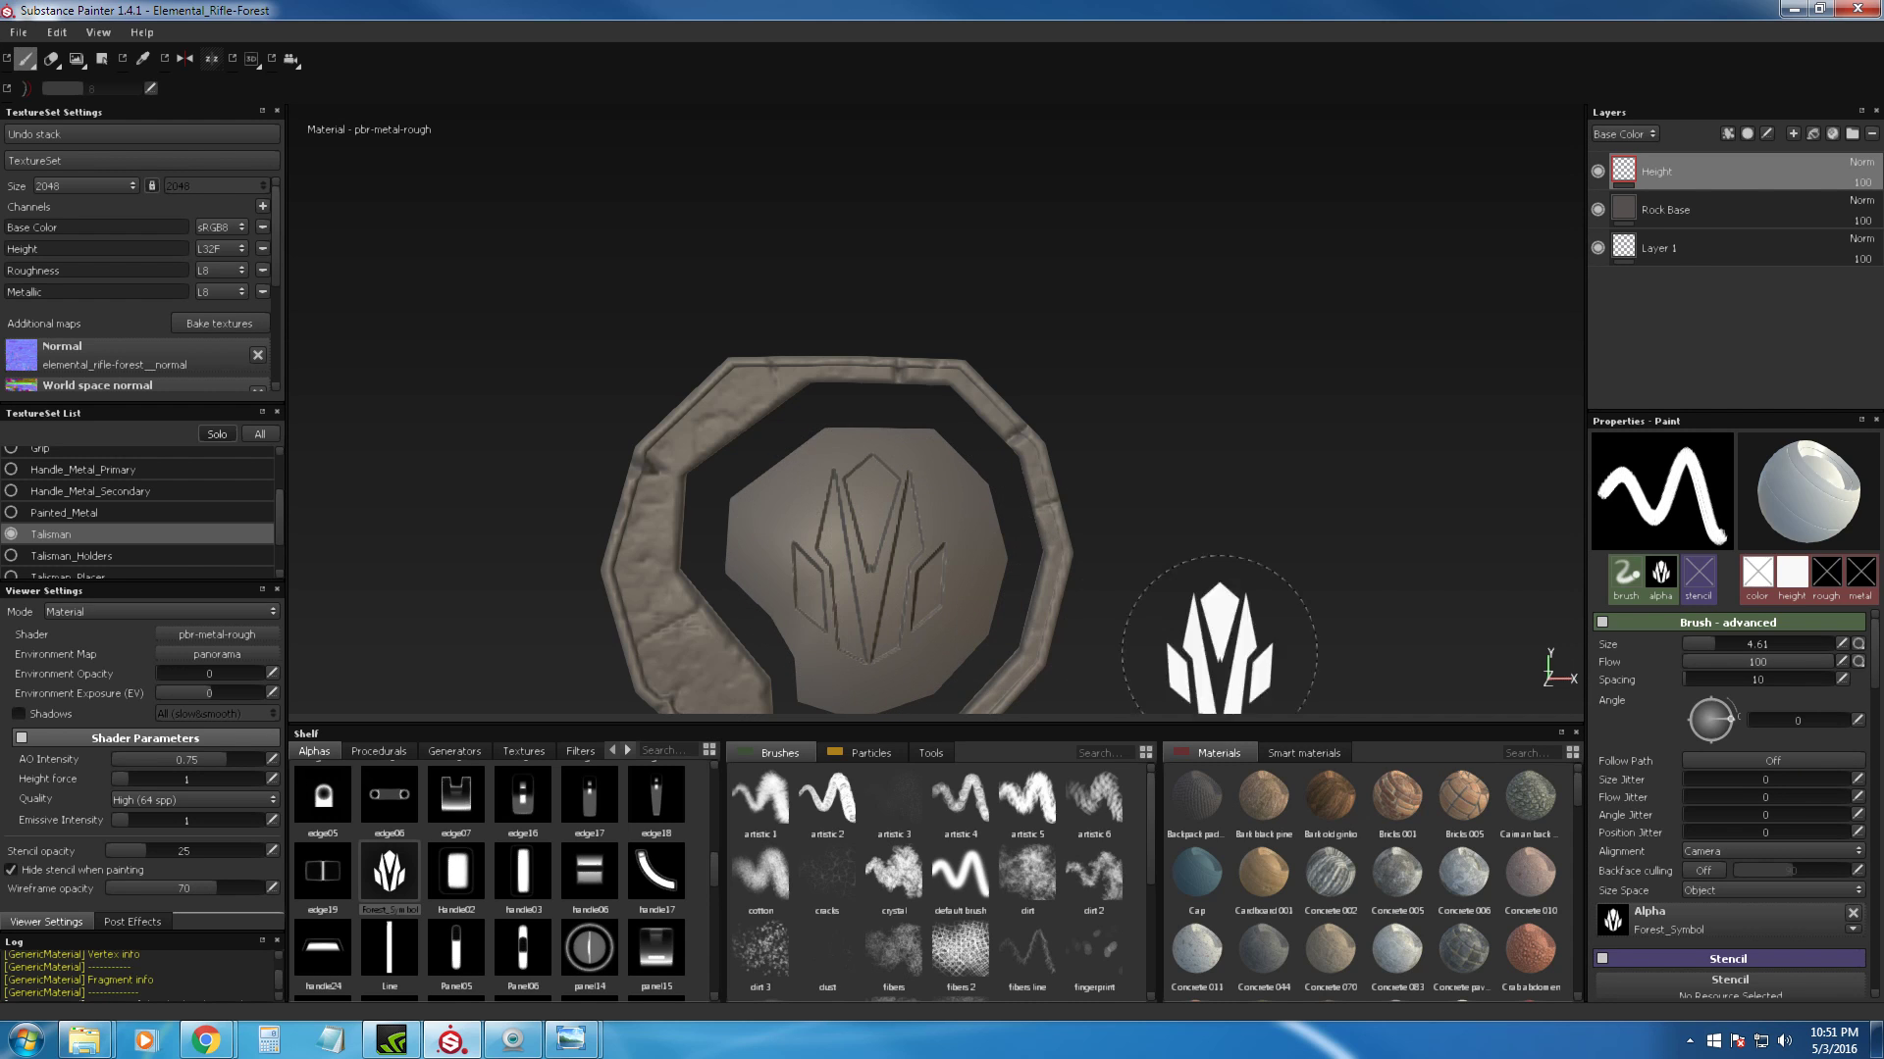
{"action": "right_click_drag", "start_coordinate": [1093, 492], "coordinate": [1123, 529], "text": "alt"}
{"action": "mouse_move", "coordinate": [1118, 530]}
{"action": "middle_mouse_down", "text": "alt"}
{"action": "mouse_move", "coordinate": [1039, 492]}
{"action": "mouse_move", "coordinate": [1014, 451]}
{"action": "middle_mouse_up", "text": "alt"}
{"action": "key", "text": "ctrl+z"}
Step: Try a larger forest symbol stamp on the central stone at brush size 5.9 and check its placement
{"action": "right_click_drag", "start_coordinate": [878, 489], "coordinate": [904, 499], "text": "ctrl"}
{"action": "left_click", "coordinate": [893, 498]}
{"action": "right_click_drag", "start_coordinate": [1052, 459], "coordinate": [923, 393], "text": "alt"}
{"action": "mouse_move", "coordinate": [949, 392]}
{"action": "left_mouse_down", "text": "alt"}
{"action": "mouse_move", "coordinate": [1051, 496]}
{"action": "mouse_move", "coordinate": [973, 366]}
{"action": "left_mouse_up", "text": "alt"}
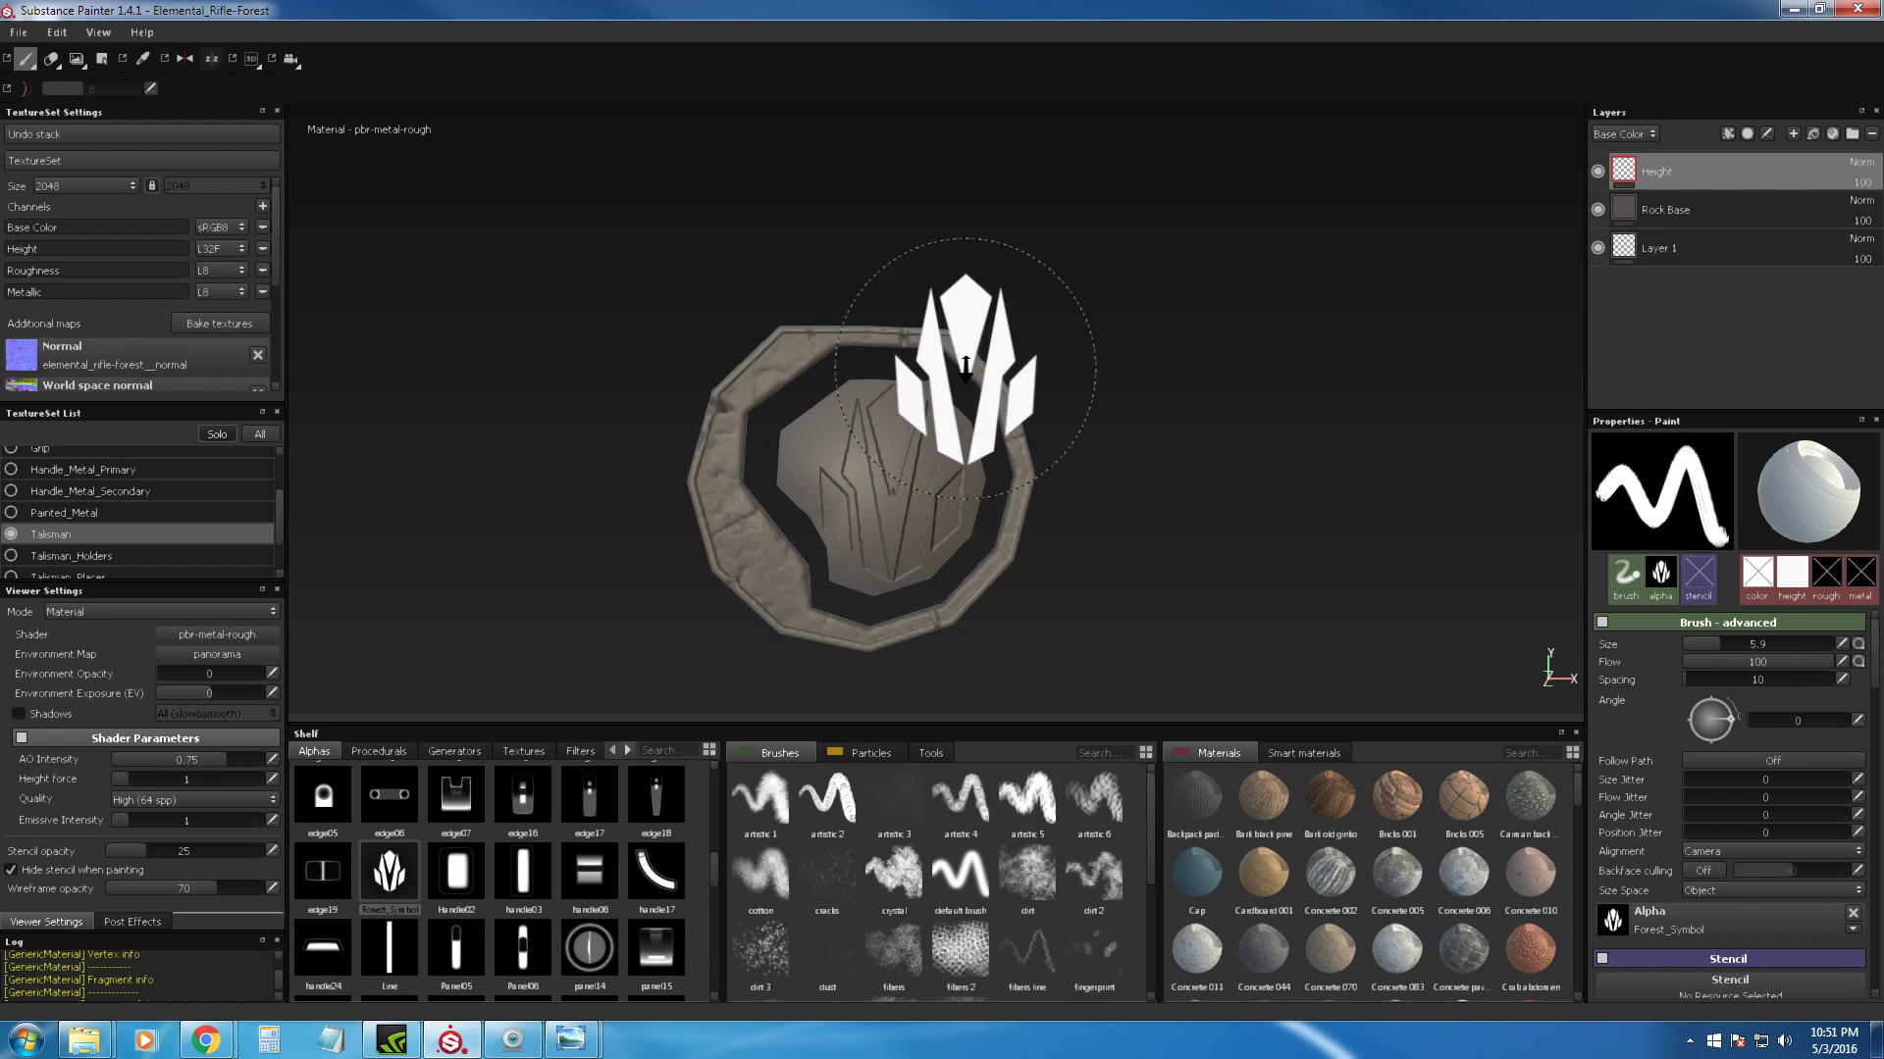
{"action": "right_click_drag", "start_coordinate": [973, 366], "coordinate": [1015, 571], "text": "alt"}
{"action": "middle_click_drag", "start_coordinate": [1016, 572], "coordinate": [1106, 456], "text": "alt"}
{"action": "mouse_move", "coordinate": [919, 391]}
{"action": "left_mouse_down", "text": "alt"}
{"action": "mouse_move", "coordinate": [925, 430]}
{"action": "mouse_move", "coordinate": [894, 431]}
{"action": "mouse_move", "coordinate": [932, 432]}
{"action": "left_mouse_up", "text": "alt"}
Step: Stamp the forest symbol in the middle of the central stone at brush size 5.15 and inspect the engraving
{"action": "mouse_move", "coordinate": [889, 432]}
{"action": "right_mouse_down", "text": "ctrl"}
{"action": "mouse_move", "coordinate": [852, 432]}
{"action": "mouse_move", "coordinate": [879, 431]}
{"action": "right_mouse_up", "text": "ctrl"}
{"action": "left_click", "coordinate": [923, 431]}
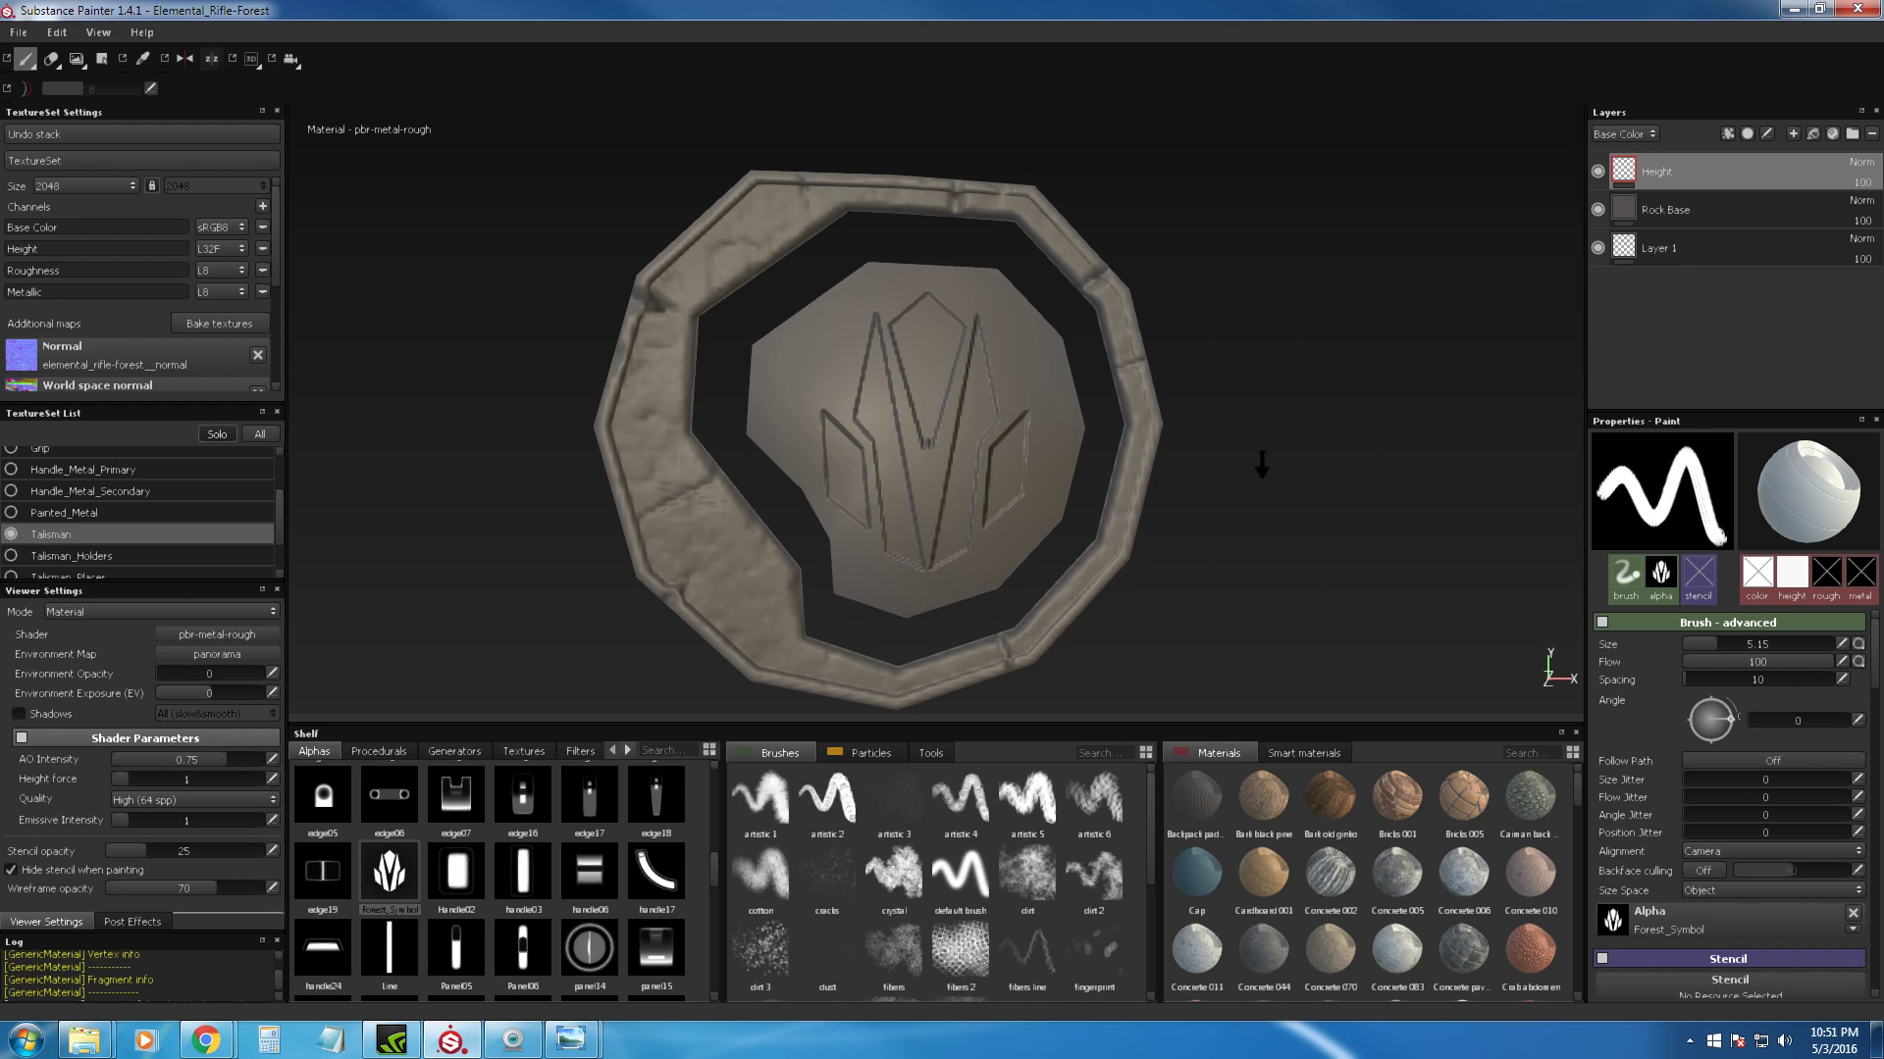
{"action": "scroll", "coordinate": [912, 373], "scroll_direction": "down", "scroll_amount": 5}
{"action": "left_click_drag", "start_coordinate": [1068, 259], "coordinate": [997, 271], "text": "alt"}
{"action": "scroll", "coordinate": [1093, 546], "scroll_direction": "up", "scroll_amount": 5}
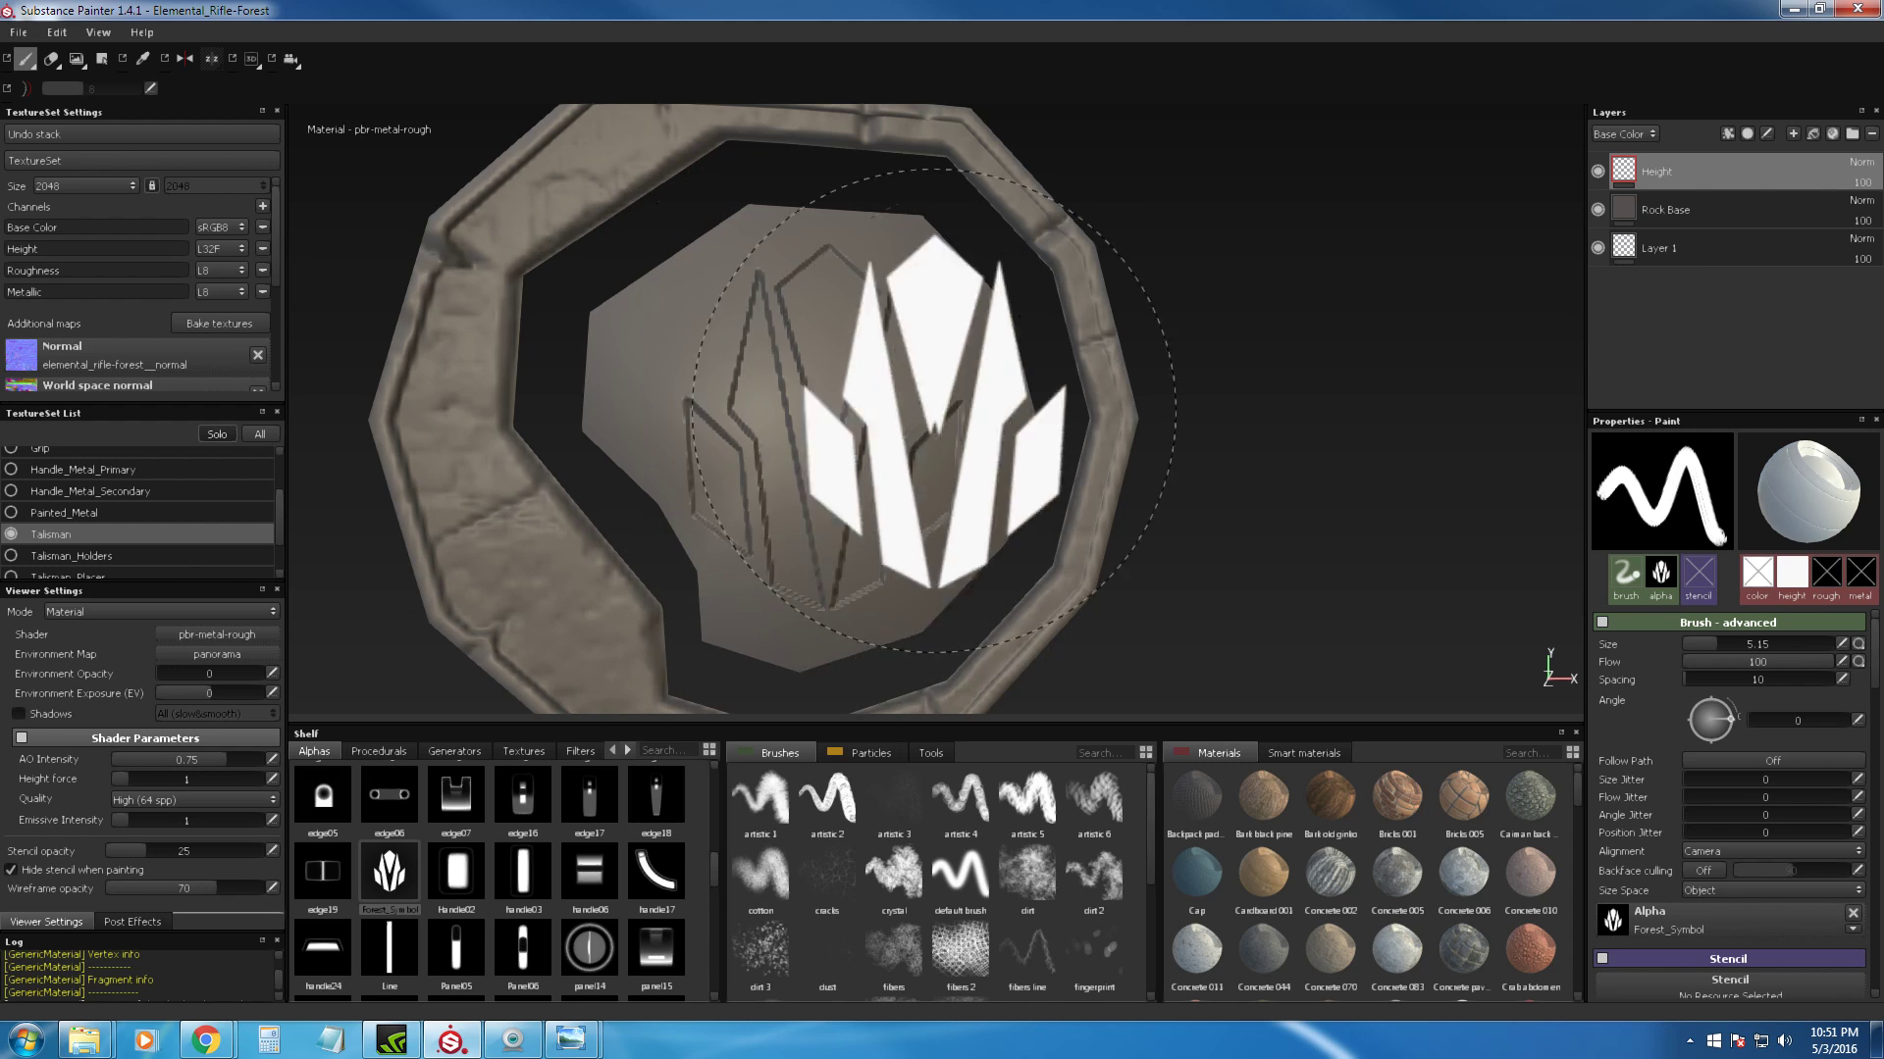
Step: Rename the Height layer to Height Symbol
{"action": "left_click", "coordinate": [1684, 206]}
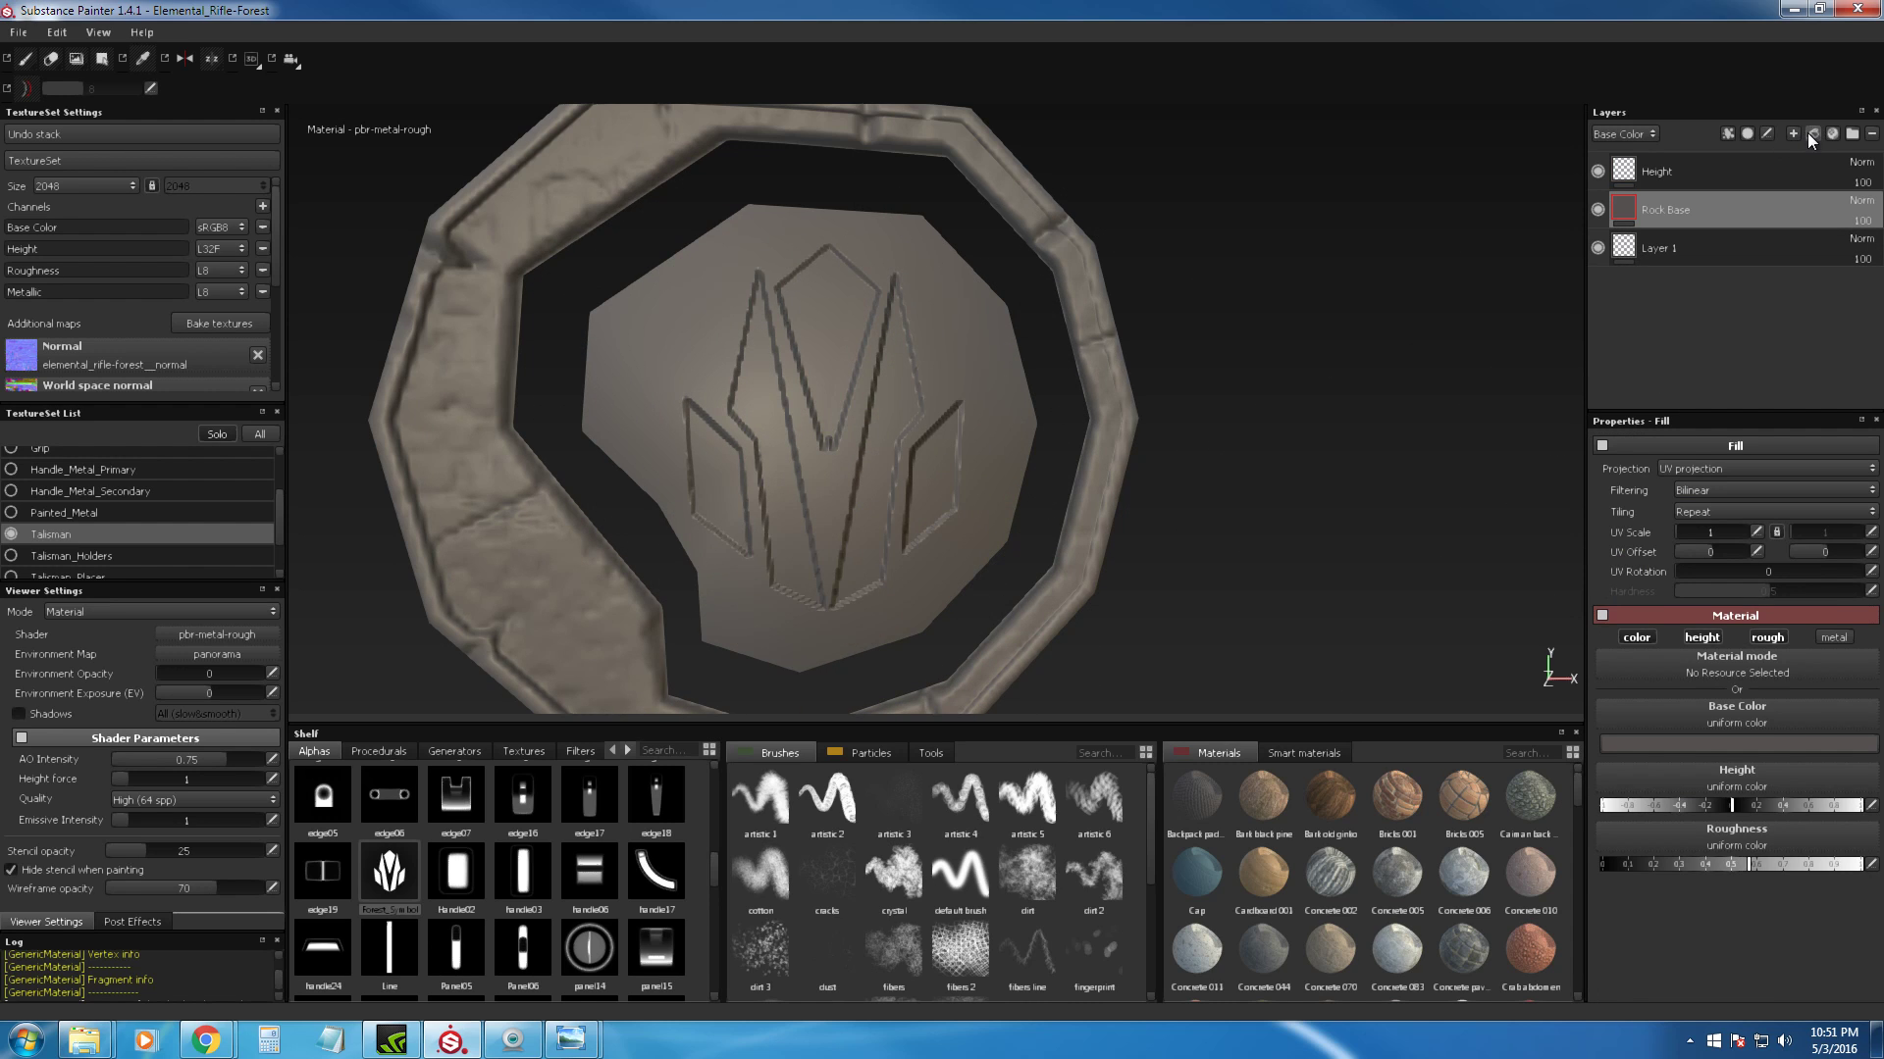
{"action": "double_click", "coordinate": [1656, 172]}
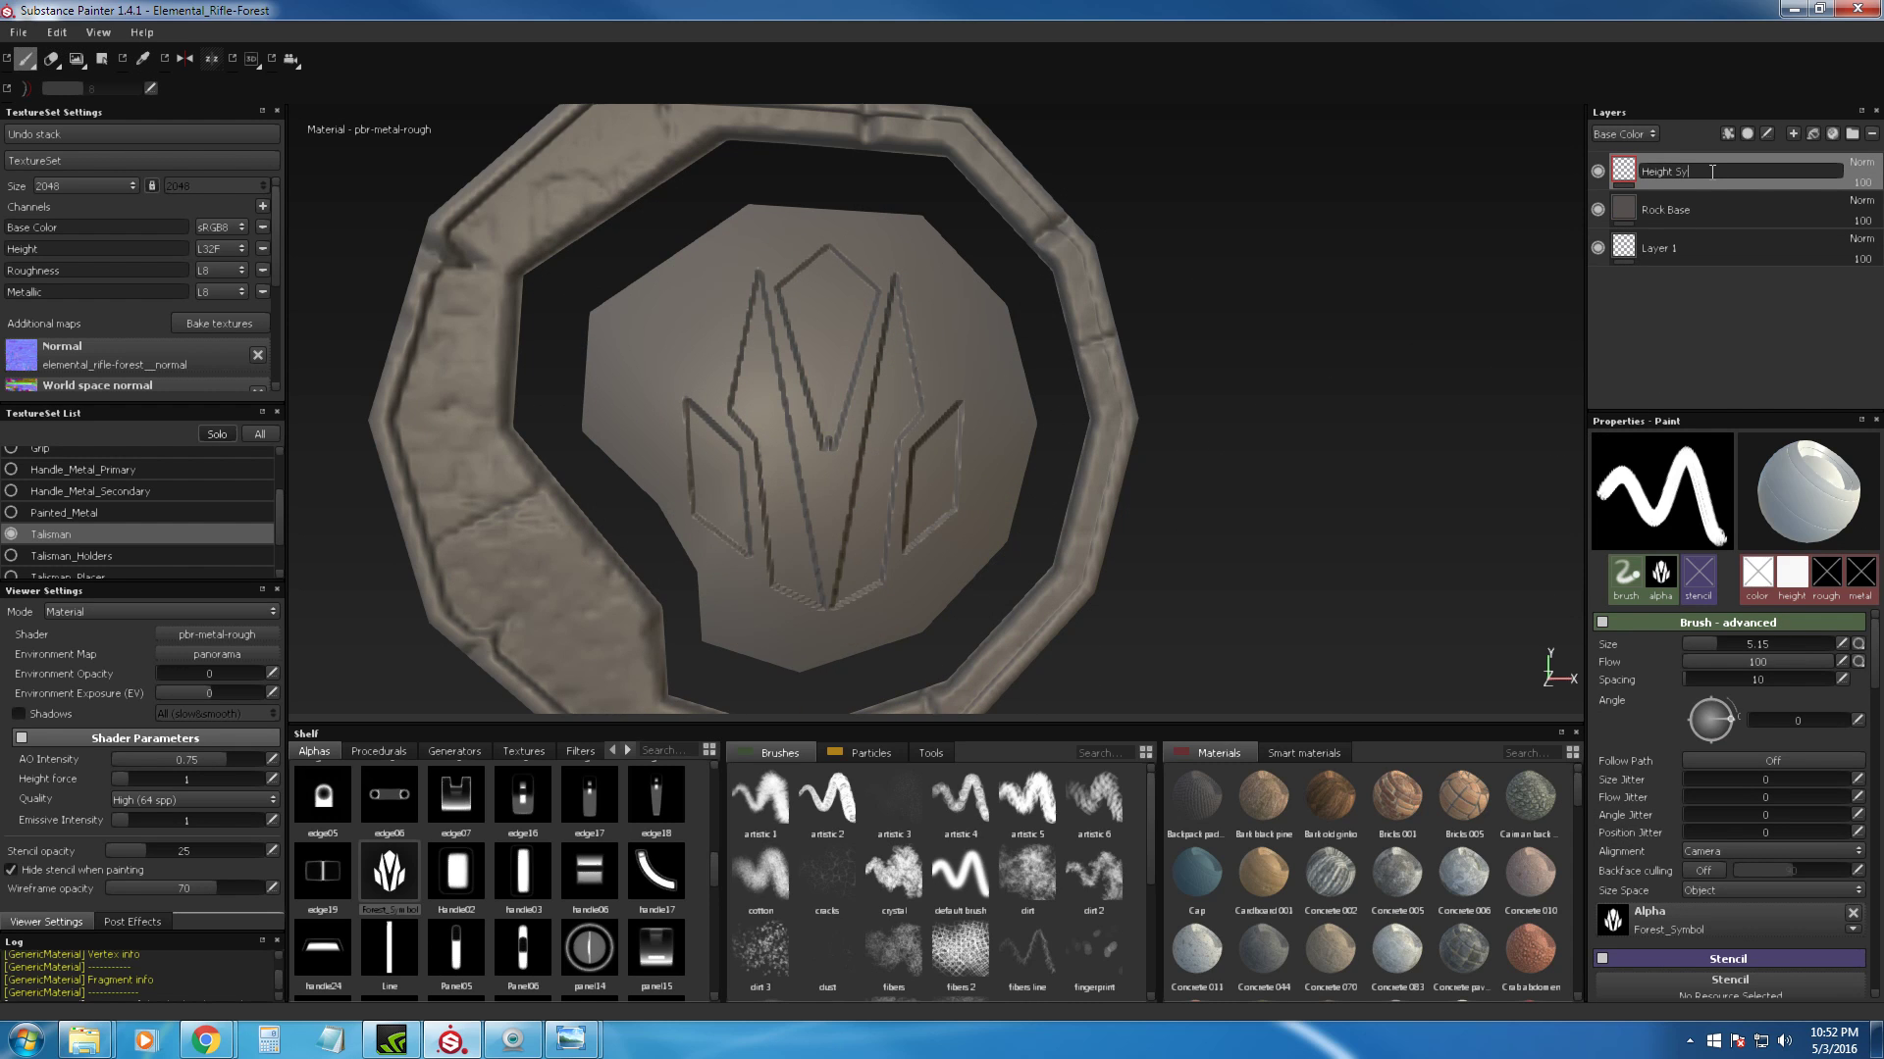
{"action": "type", "text": "Symbol"}
{"action": "key", "text": "Return"}
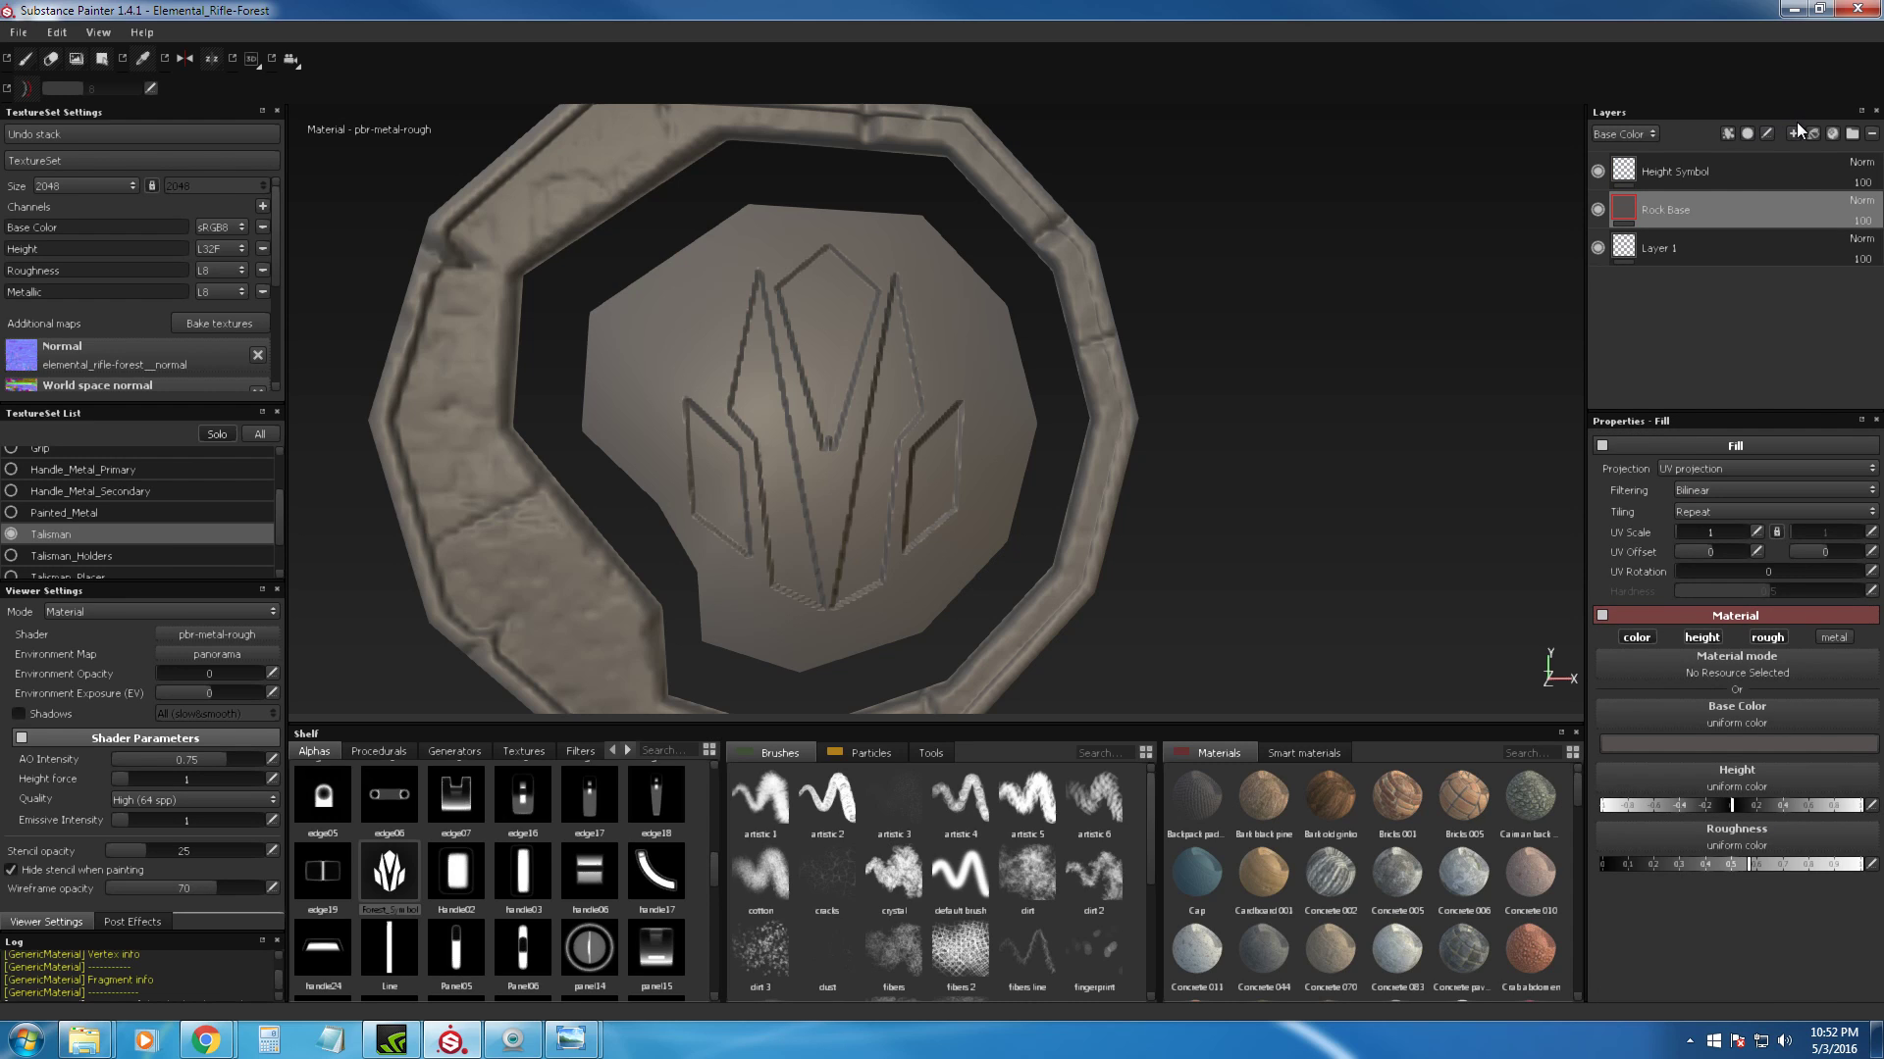
Step: Add a paint layer directly above Rock Base and name it Height Rock Detail
{"action": "left_click", "coordinate": [1792, 132]}
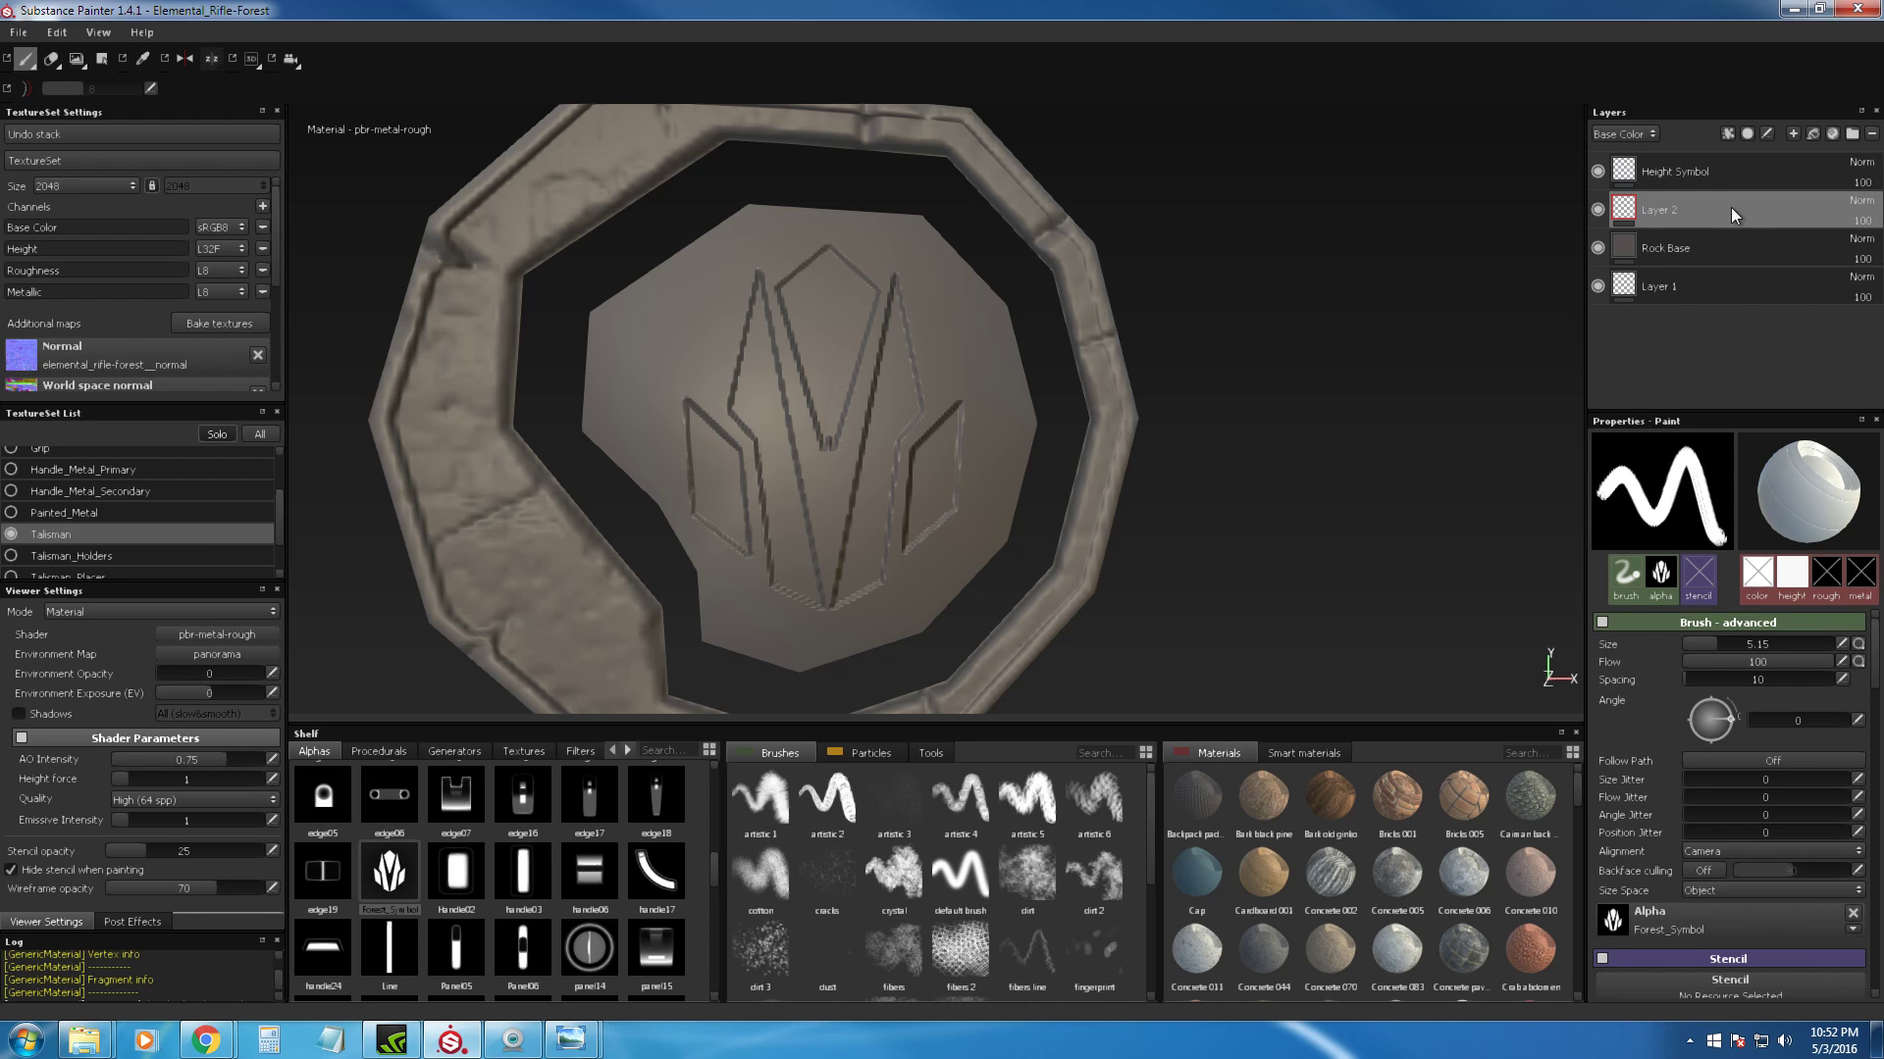
{"action": "double_click", "coordinate": [1648, 210]}
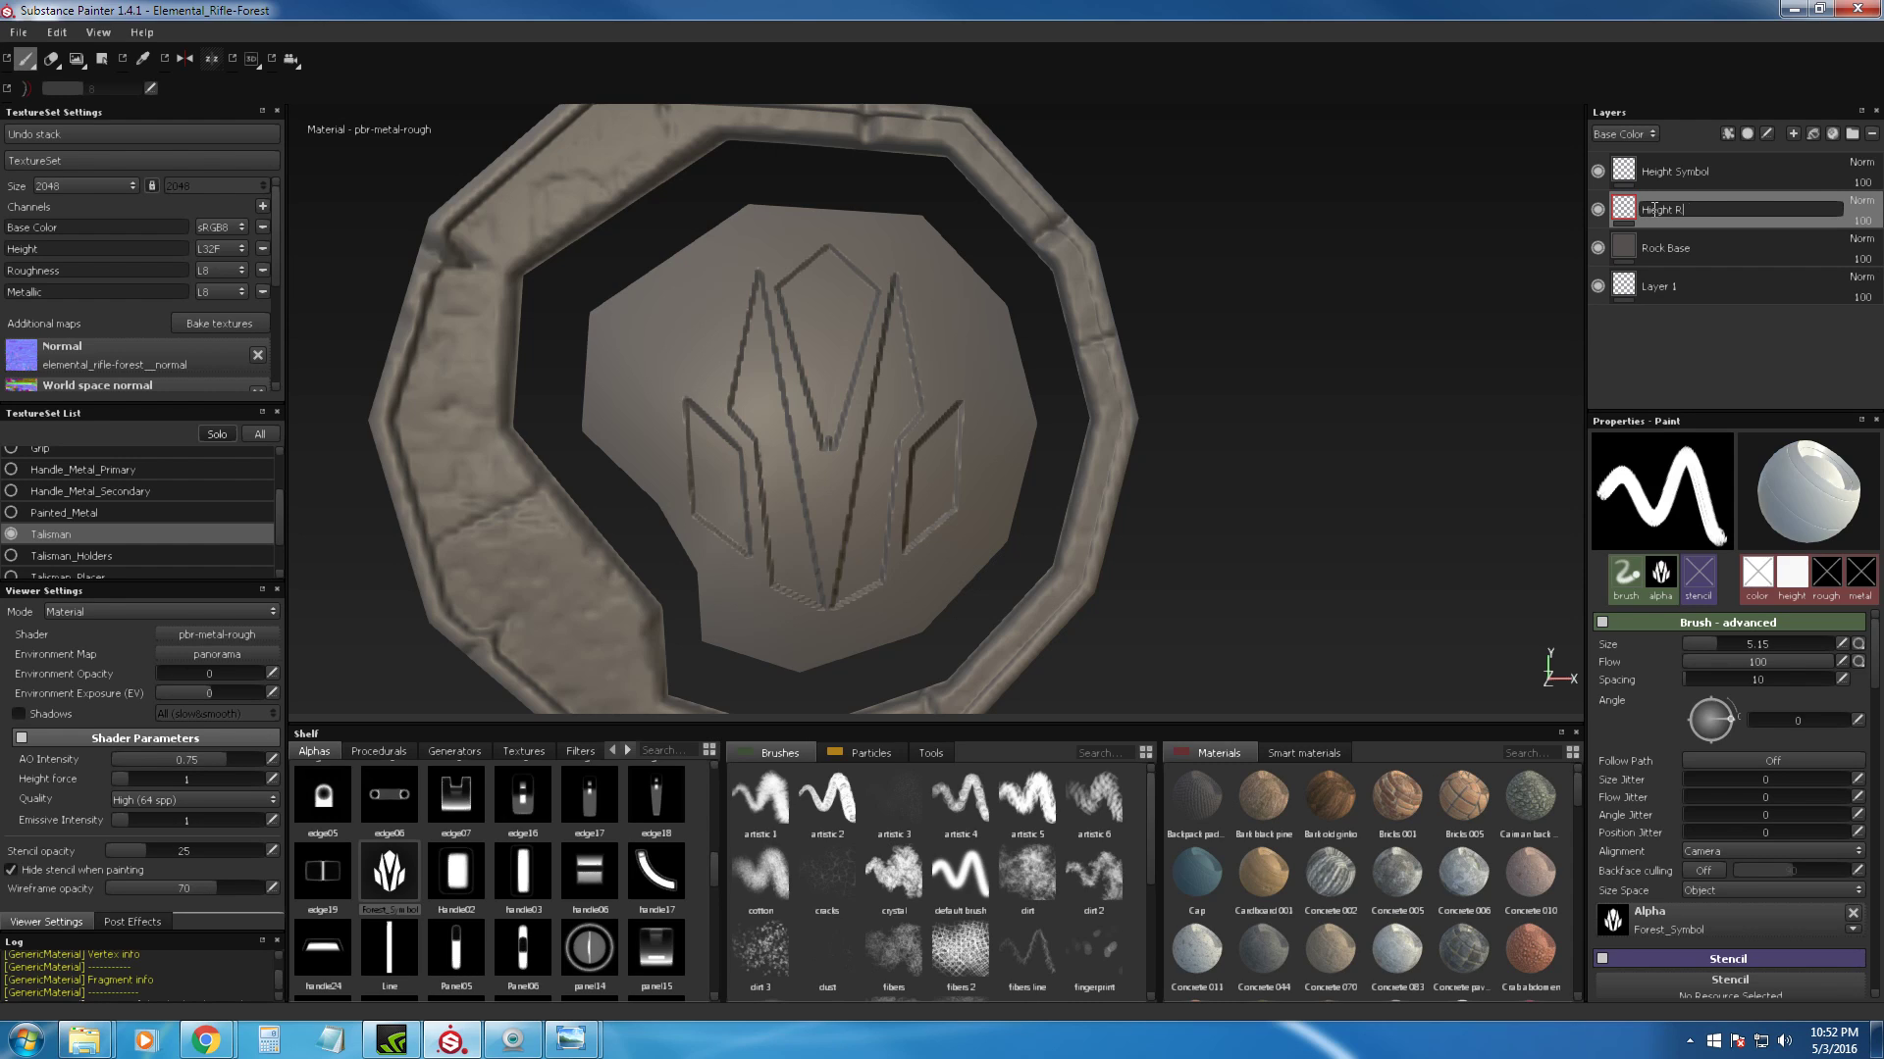
{"action": "key", "text": "Return"}
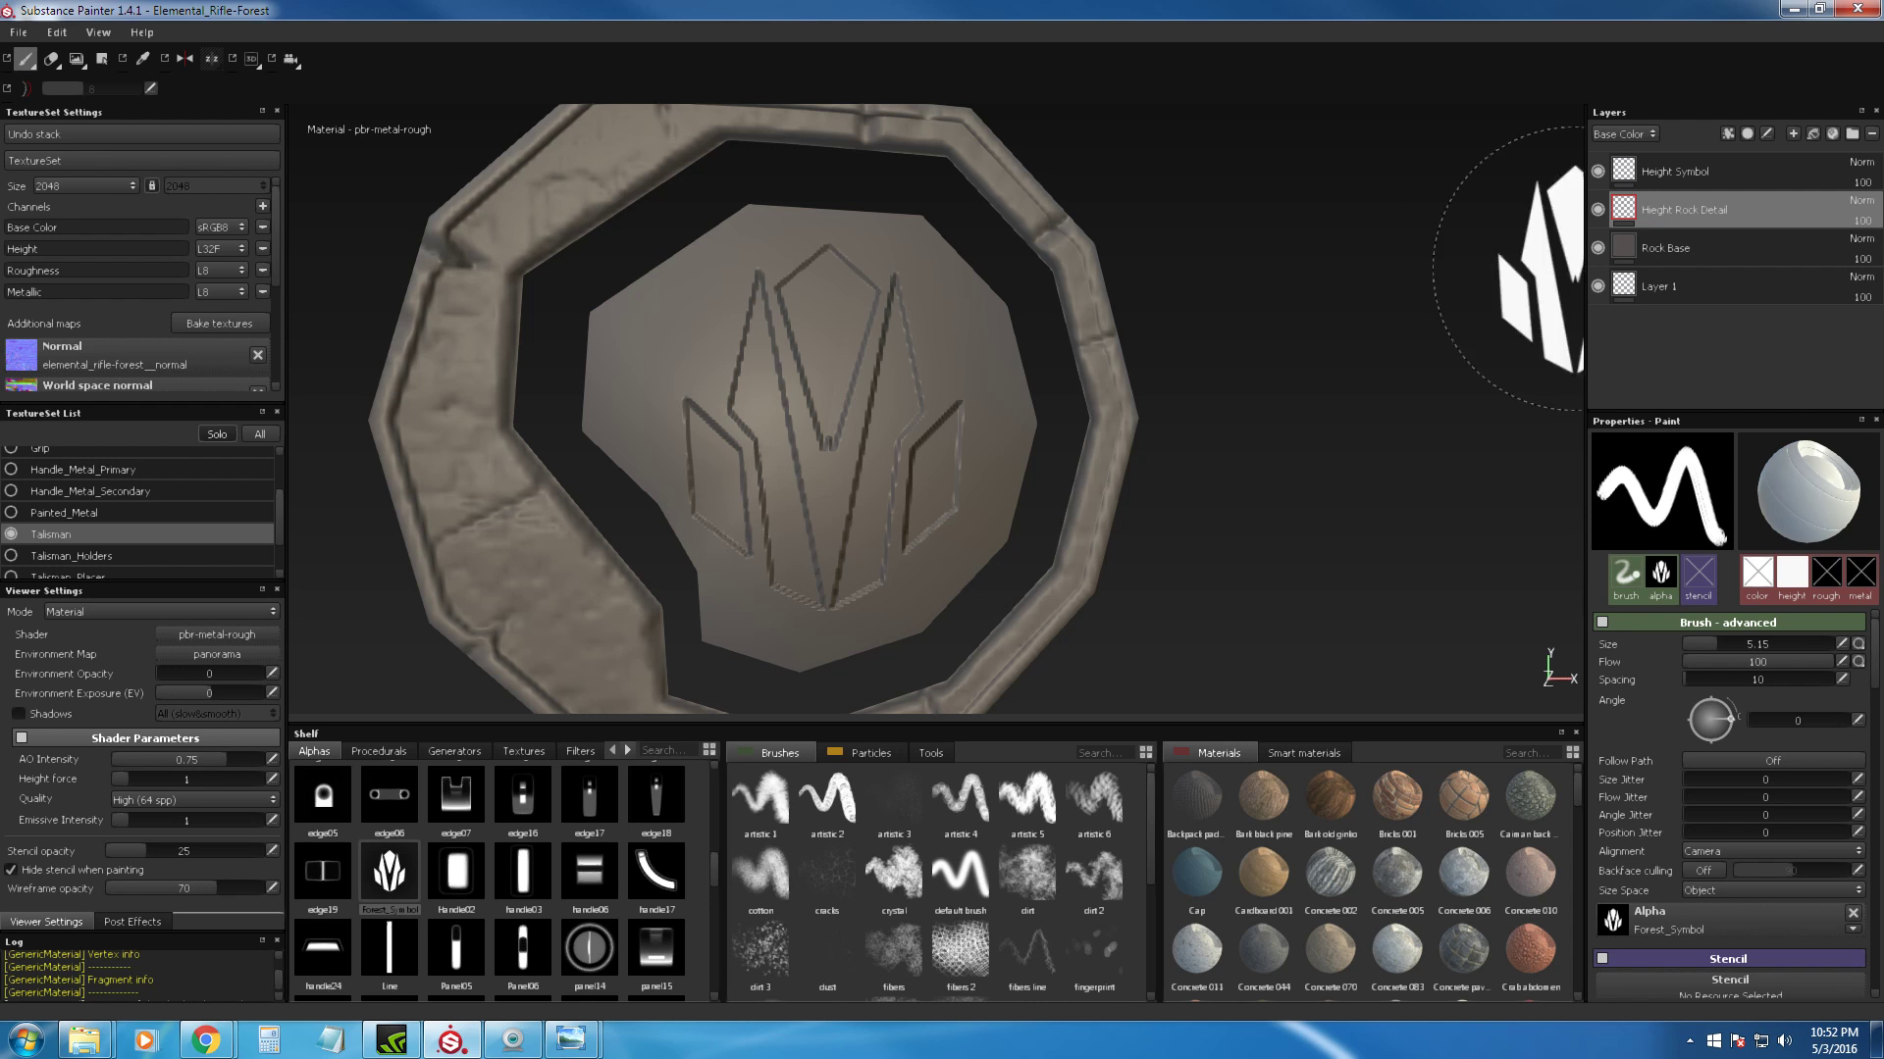
Step: Stamp scattered height chips across the central stone with the dirt 3 brush, varying the brush size between dabs
{"action": "left_click", "coordinate": [762, 944]}
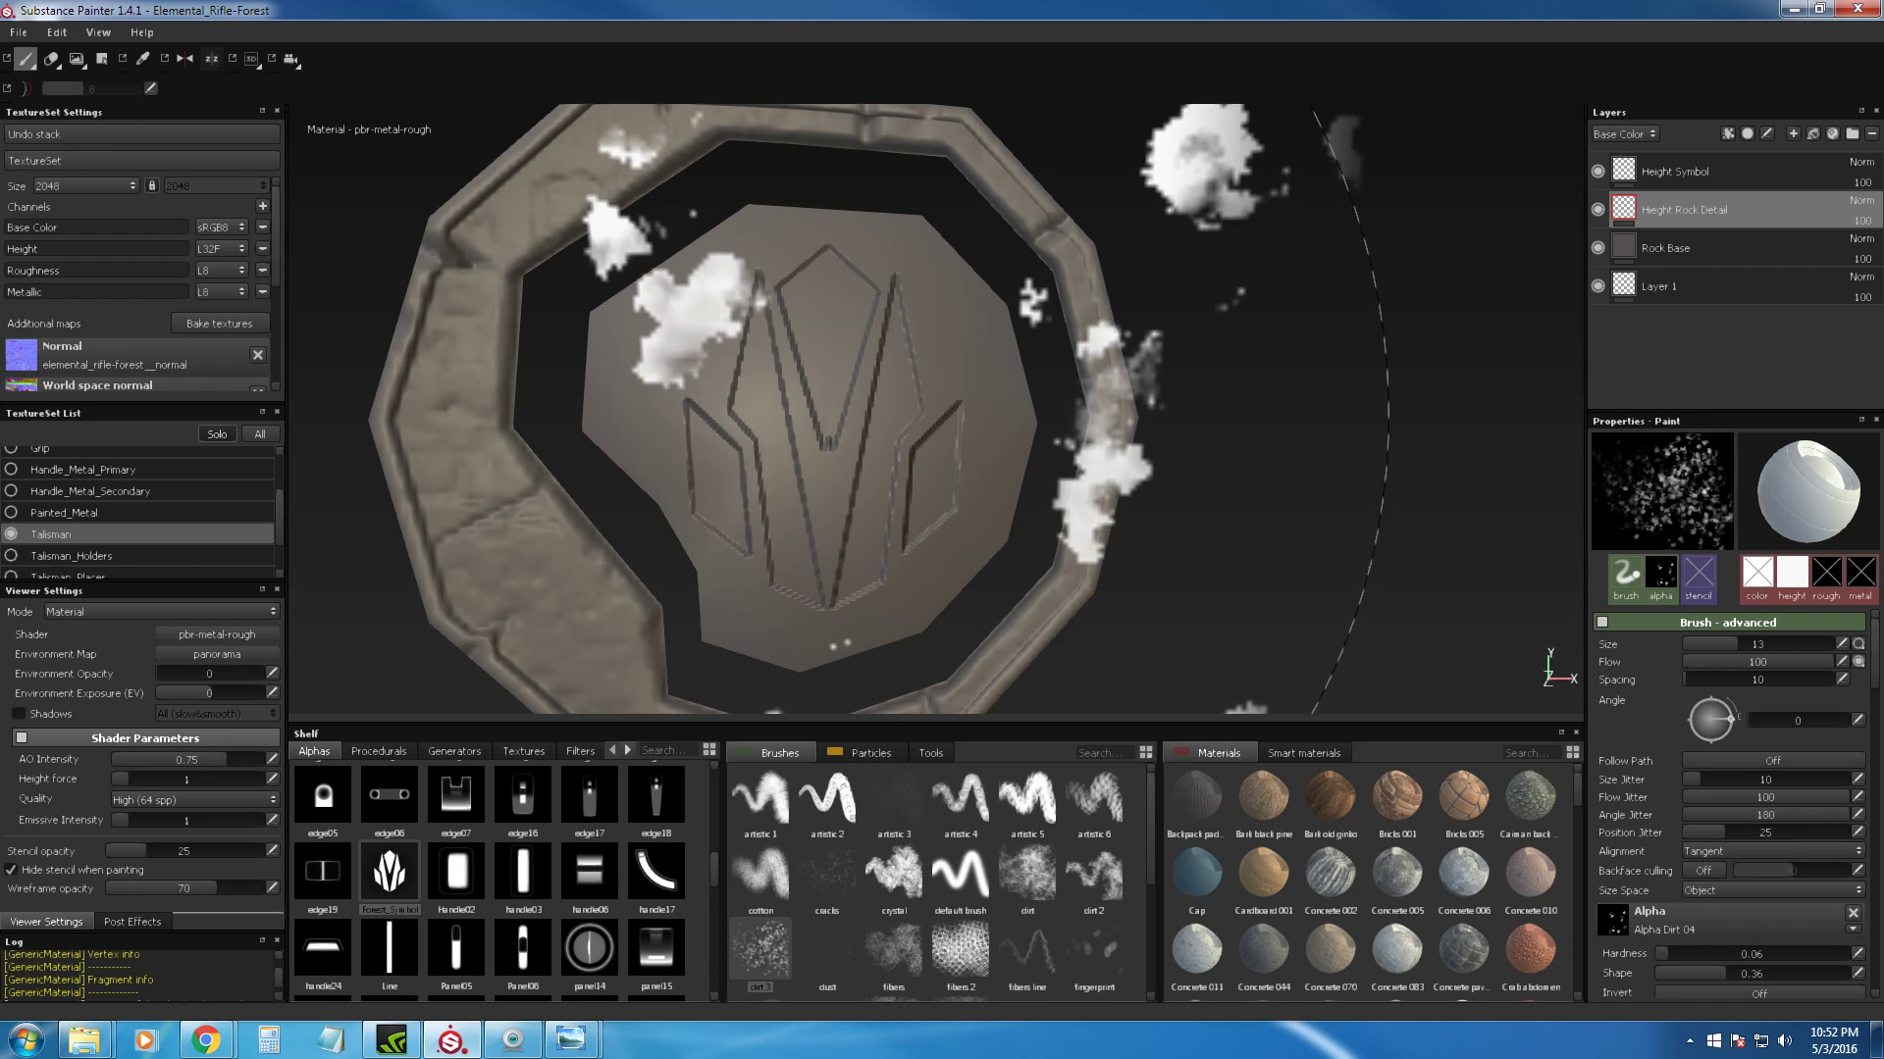
{"action": "right_click_drag", "start_coordinate": [775, 427], "coordinate": [797, 427], "text": "ctrl"}
{"action": "left_click_drag", "start_coordinate": [731, 378], "coordinate": [795, 392]}
{"action": "key", "text": "ctrl+z"}
{"action": "left_click", "coordinate": [865, 493]}
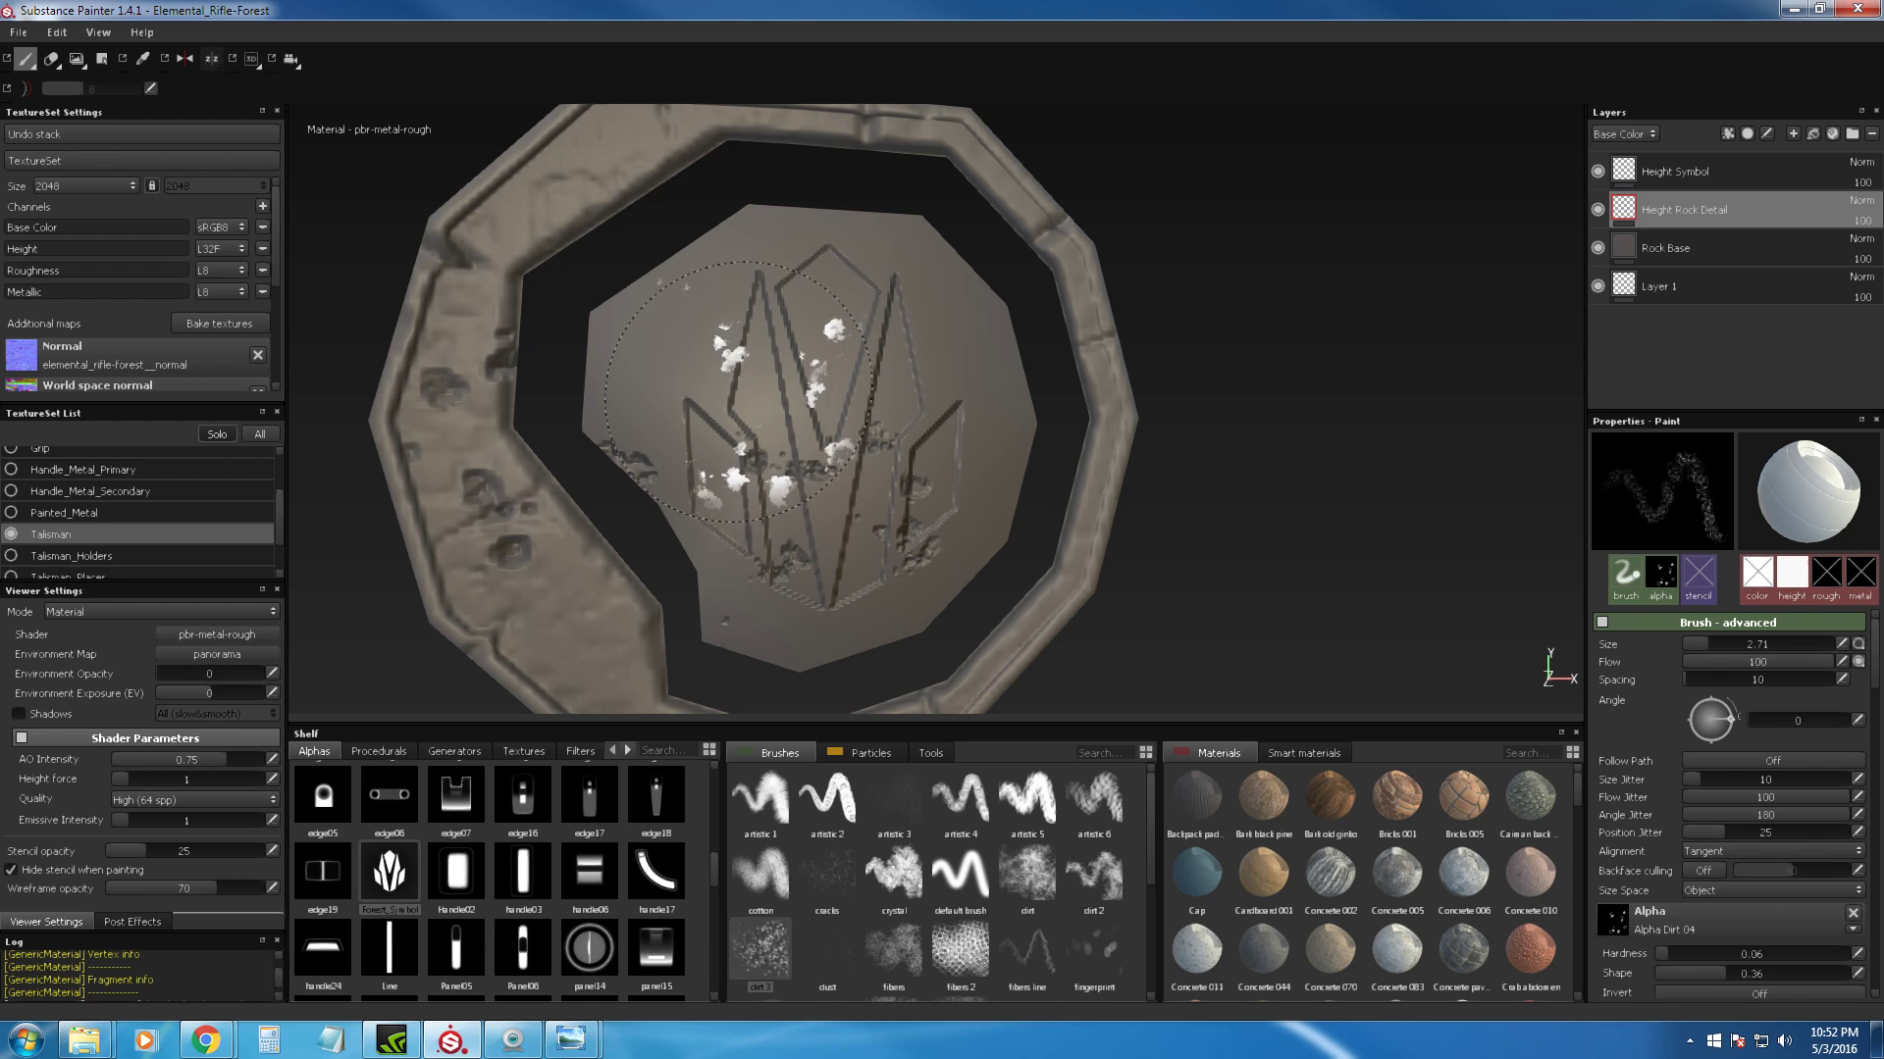
{"action": "left_click", "coordinate": [667, 345]}
{"action": "right_click_drag", "start_coordinate": [757, 375], "coordinate": [732, 373], "text": "ctrl"}
{"action": "left_click", "coordinate": [791, 300]}
{"action": "left_click", "coordinate": [907, 424]}
{"action": "right_click_drag", "start_coordinate": [905, 285], "coordinate": [878, 284], "text": "ctrl"}
{"action": "right_click_drag", "start_coordinate": [794, 438], "coordinate": [834, 438], "text": "ctrl"}
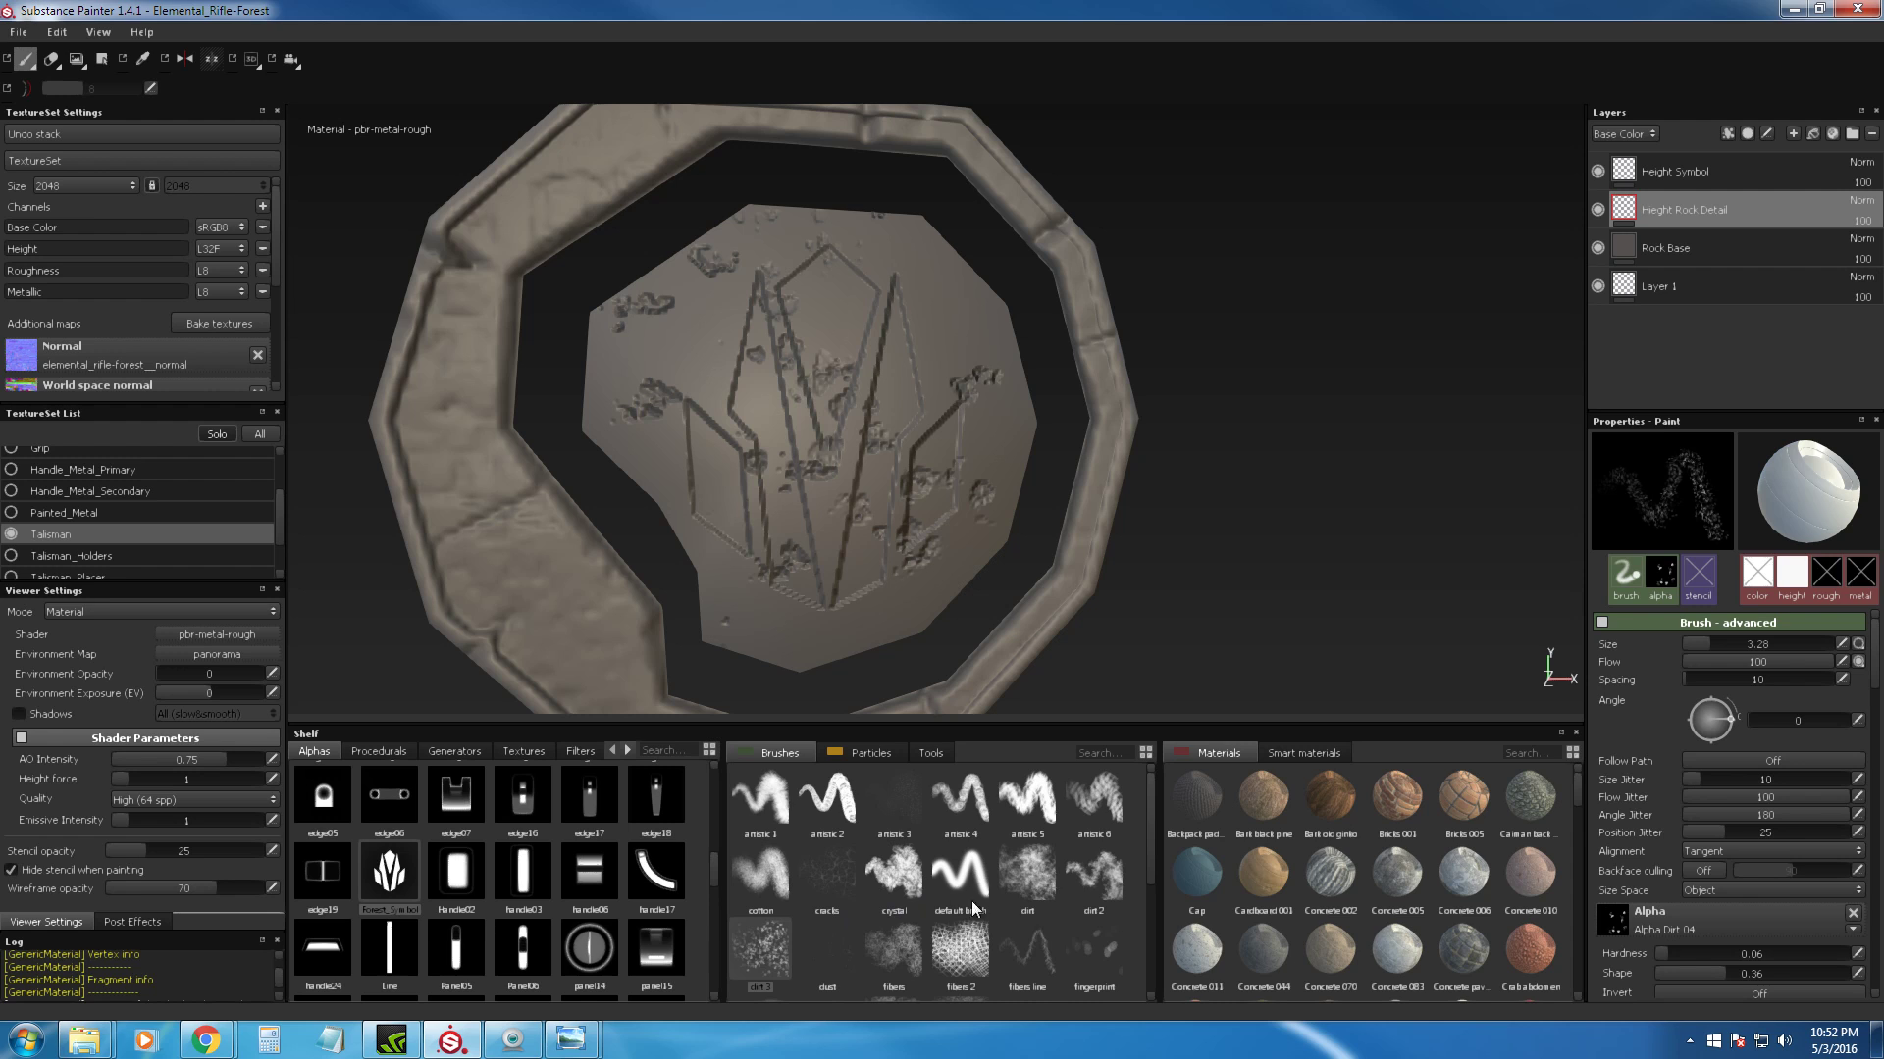
Step: Switch to the dirt brush, lower its flow to 51, and set its size to 3.85 for the central stone
{"action": "left_click", "coordinate": [1028, 876]}
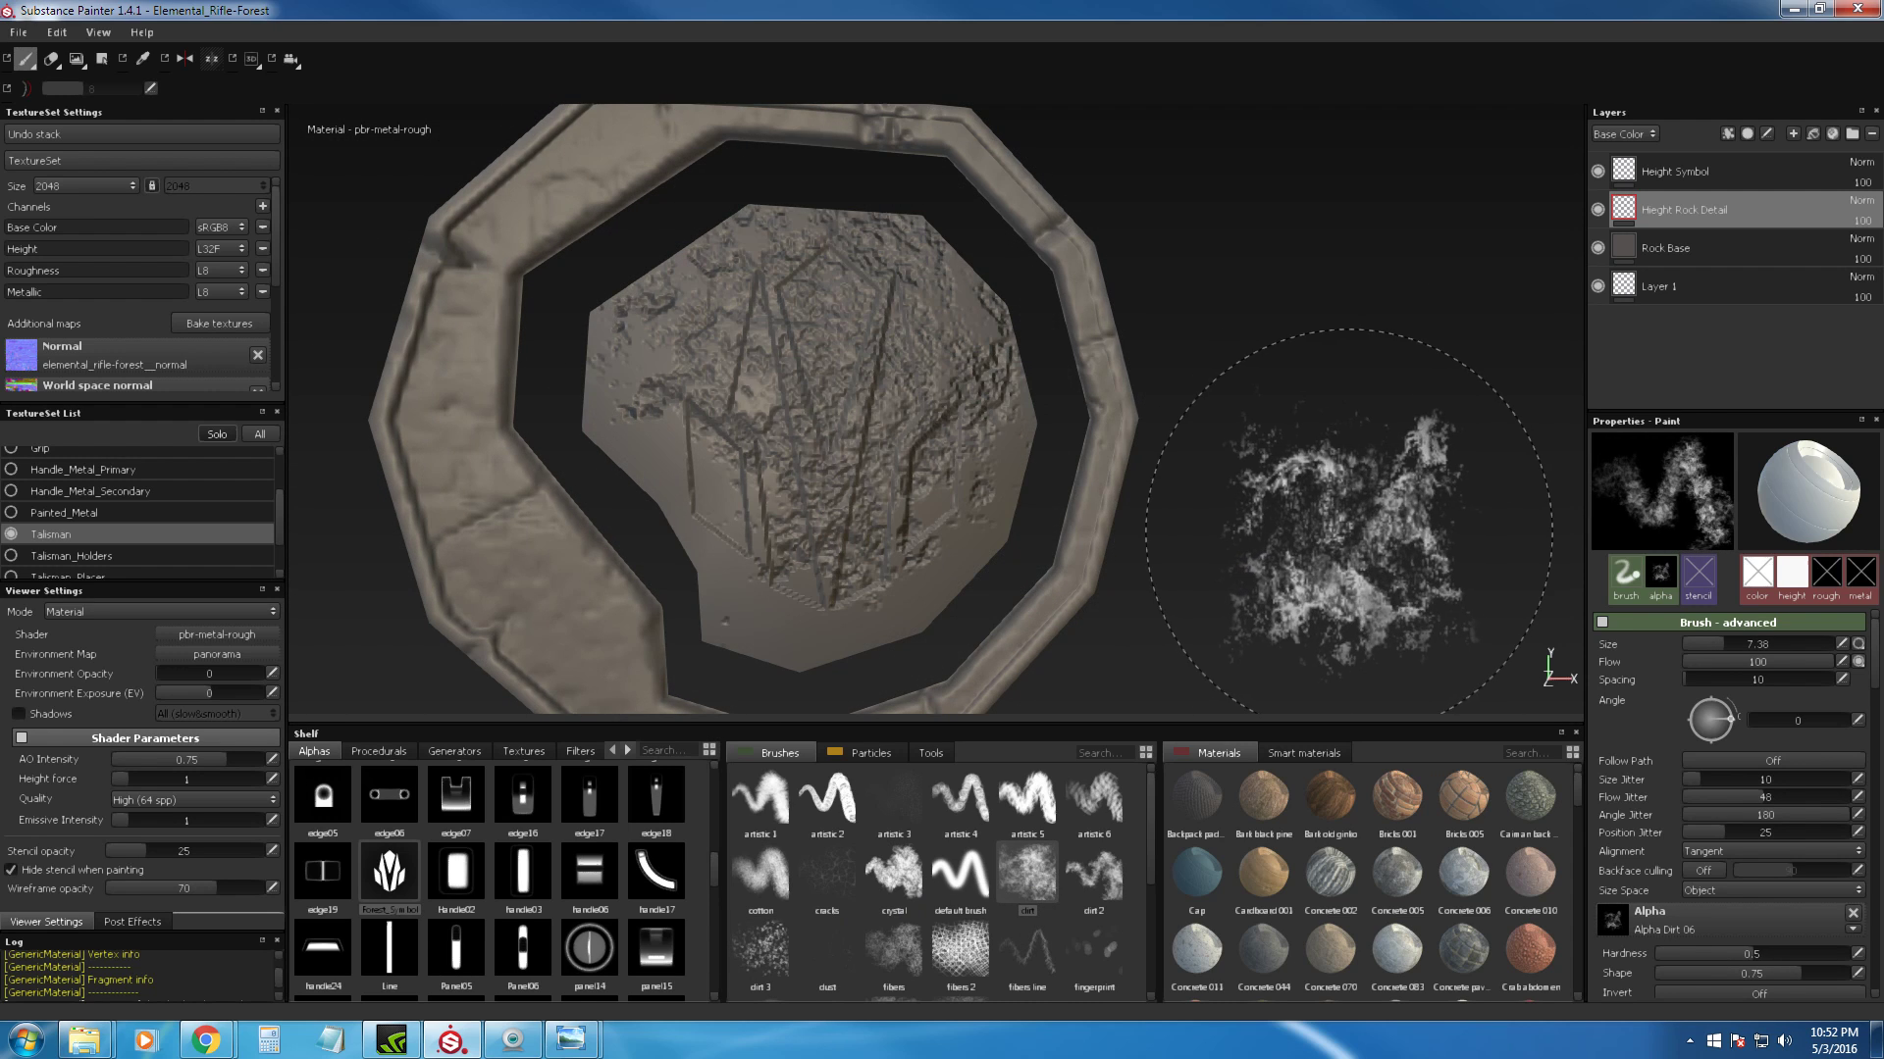
{"action": "left_click_drag", "start_coordinate": [1828, 664], "coordinate": [1763, 665]}
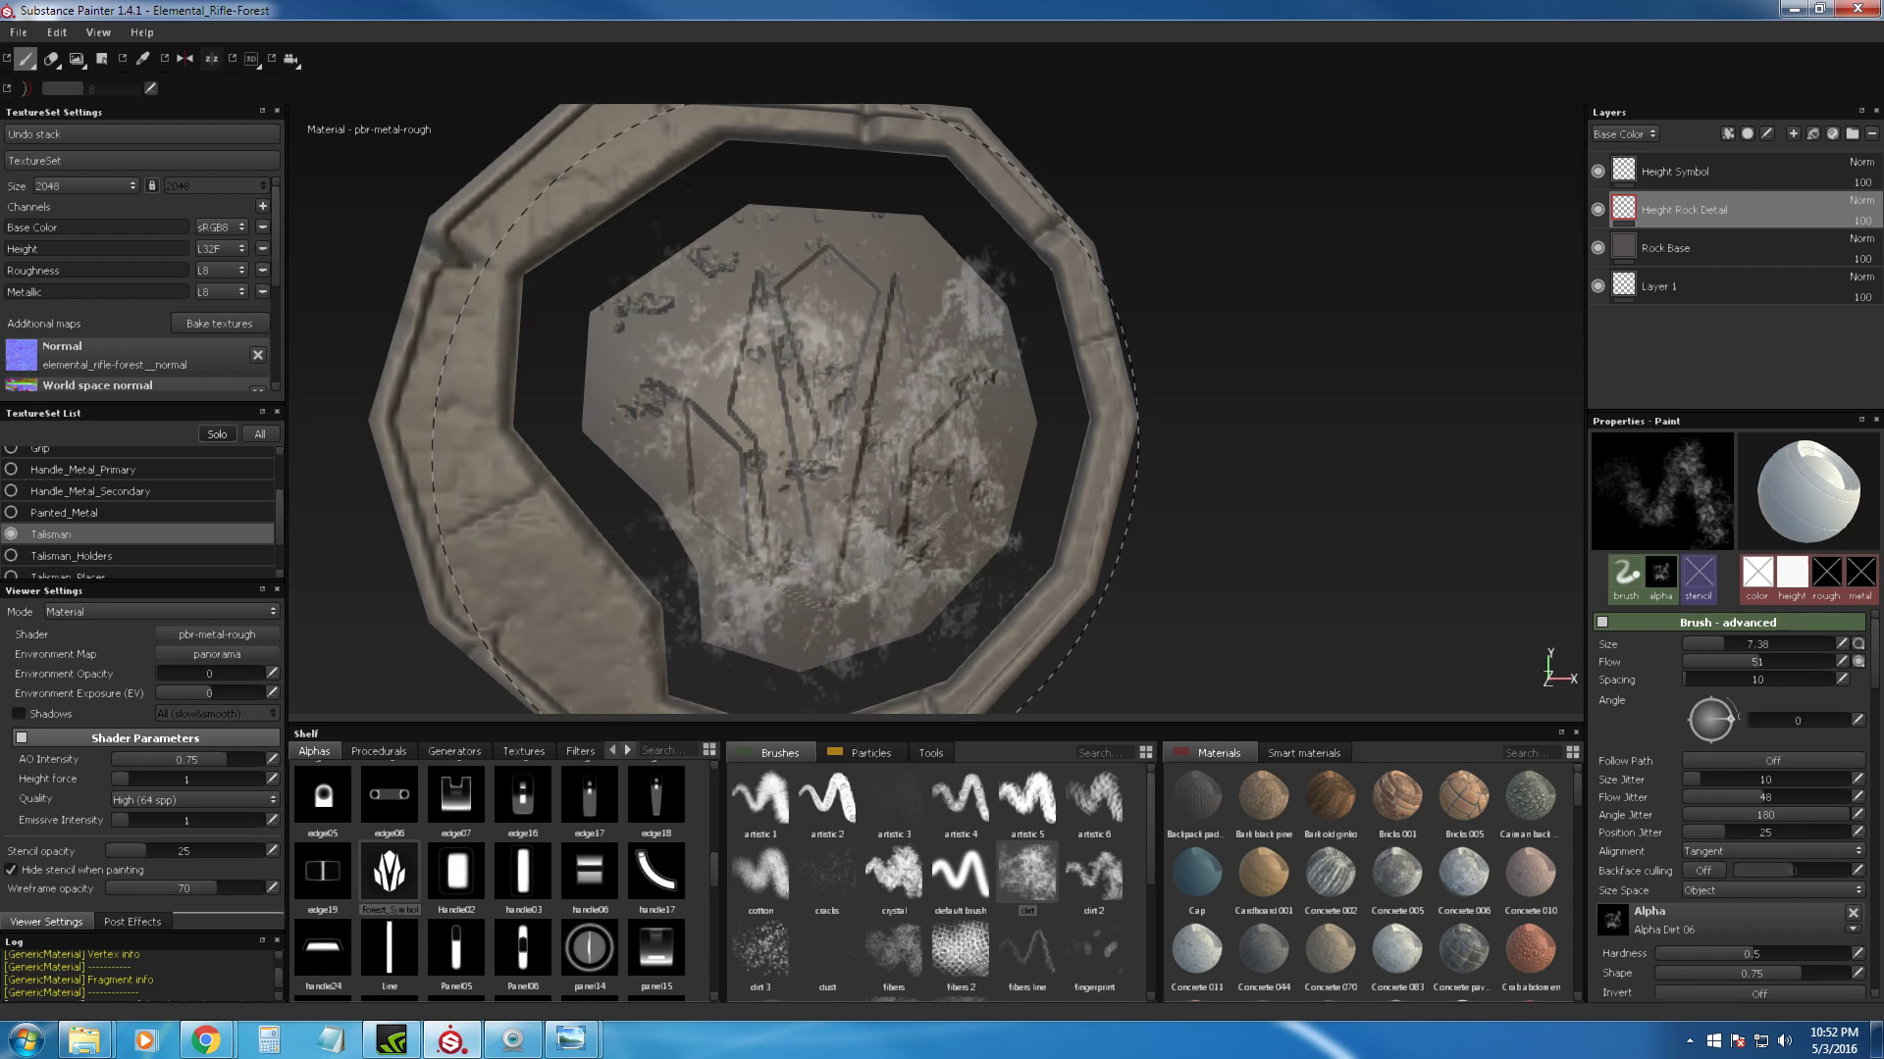
{"action": "right_click_drag", "start_coordinate": [885, 422], "coordinate": [843, 422], "text": "ctrl"}
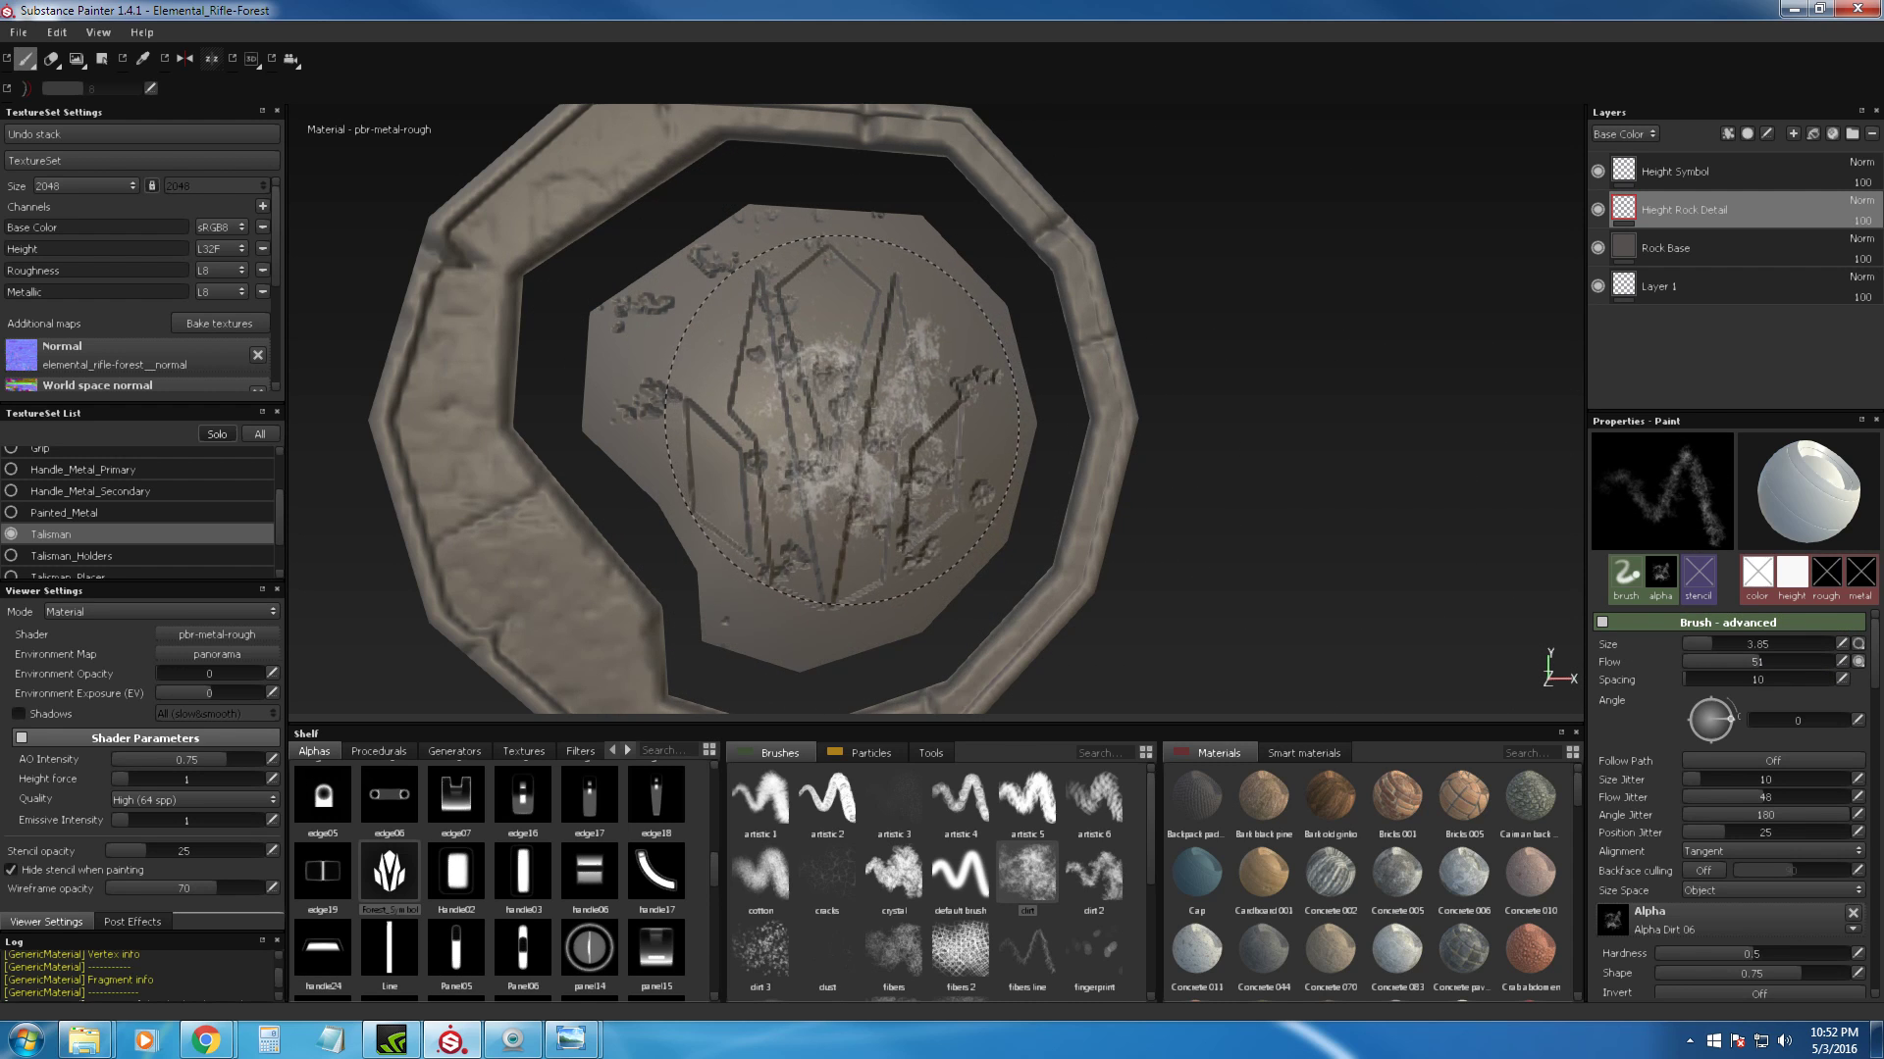
{"action": "mouse_move", "coordinate": [1226, 448]}
{"action": "left_mouse_down", "text": "alt"}
{"action": "mouse_move", "coordinate": [1219, 403]}
{"action": "mouse_move", "coordinate": [1205, 410]}
{"action": "left_mouse_up", "text": "alt"}
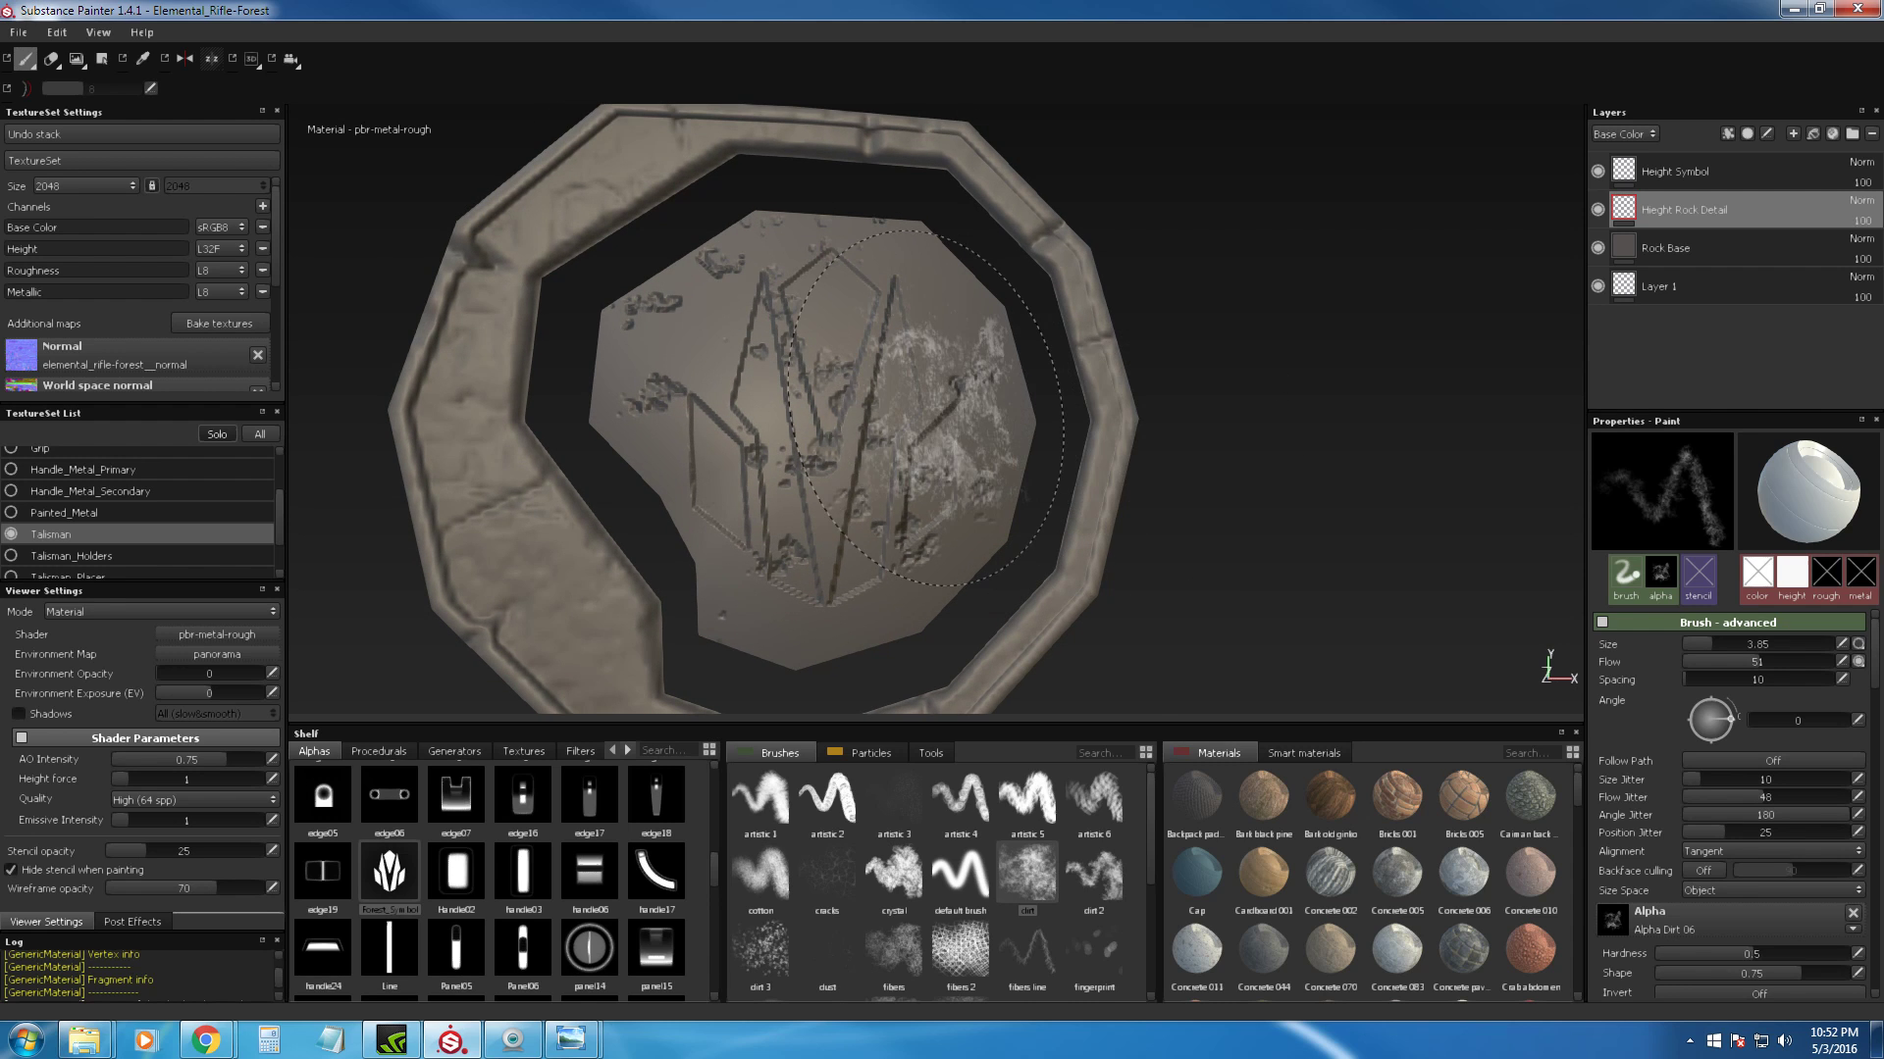
Step: Start editing a quick mask on the talisman and set the mask brush to size 3.48 with black grayscale
{"action": "key", "text": "y"}
{"action": "right_click_drag", "start_coordinate": [597, 323], "coordinate": [483, 306], "text": "alt"}
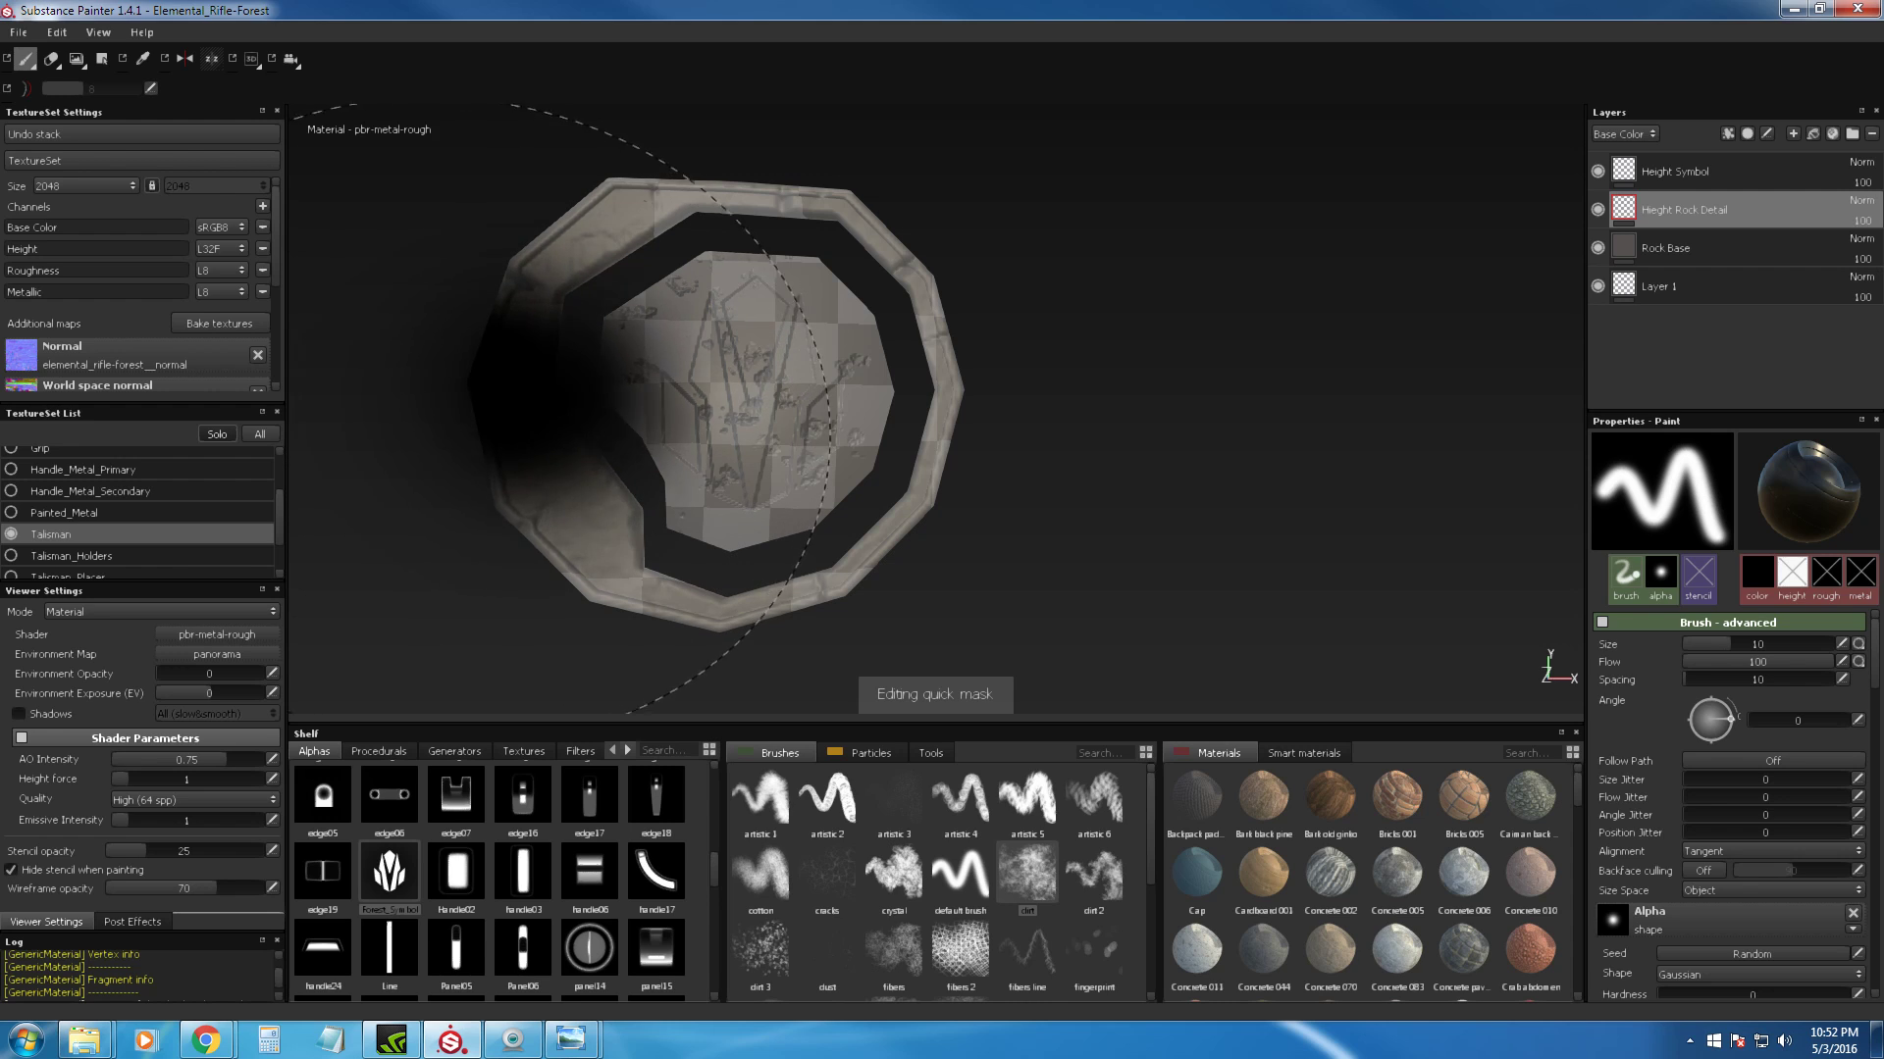
{"action": "right_click_drag", "start_coordinate": [586, 381], "coordinate": [535, 381], "text": "ctrl"}
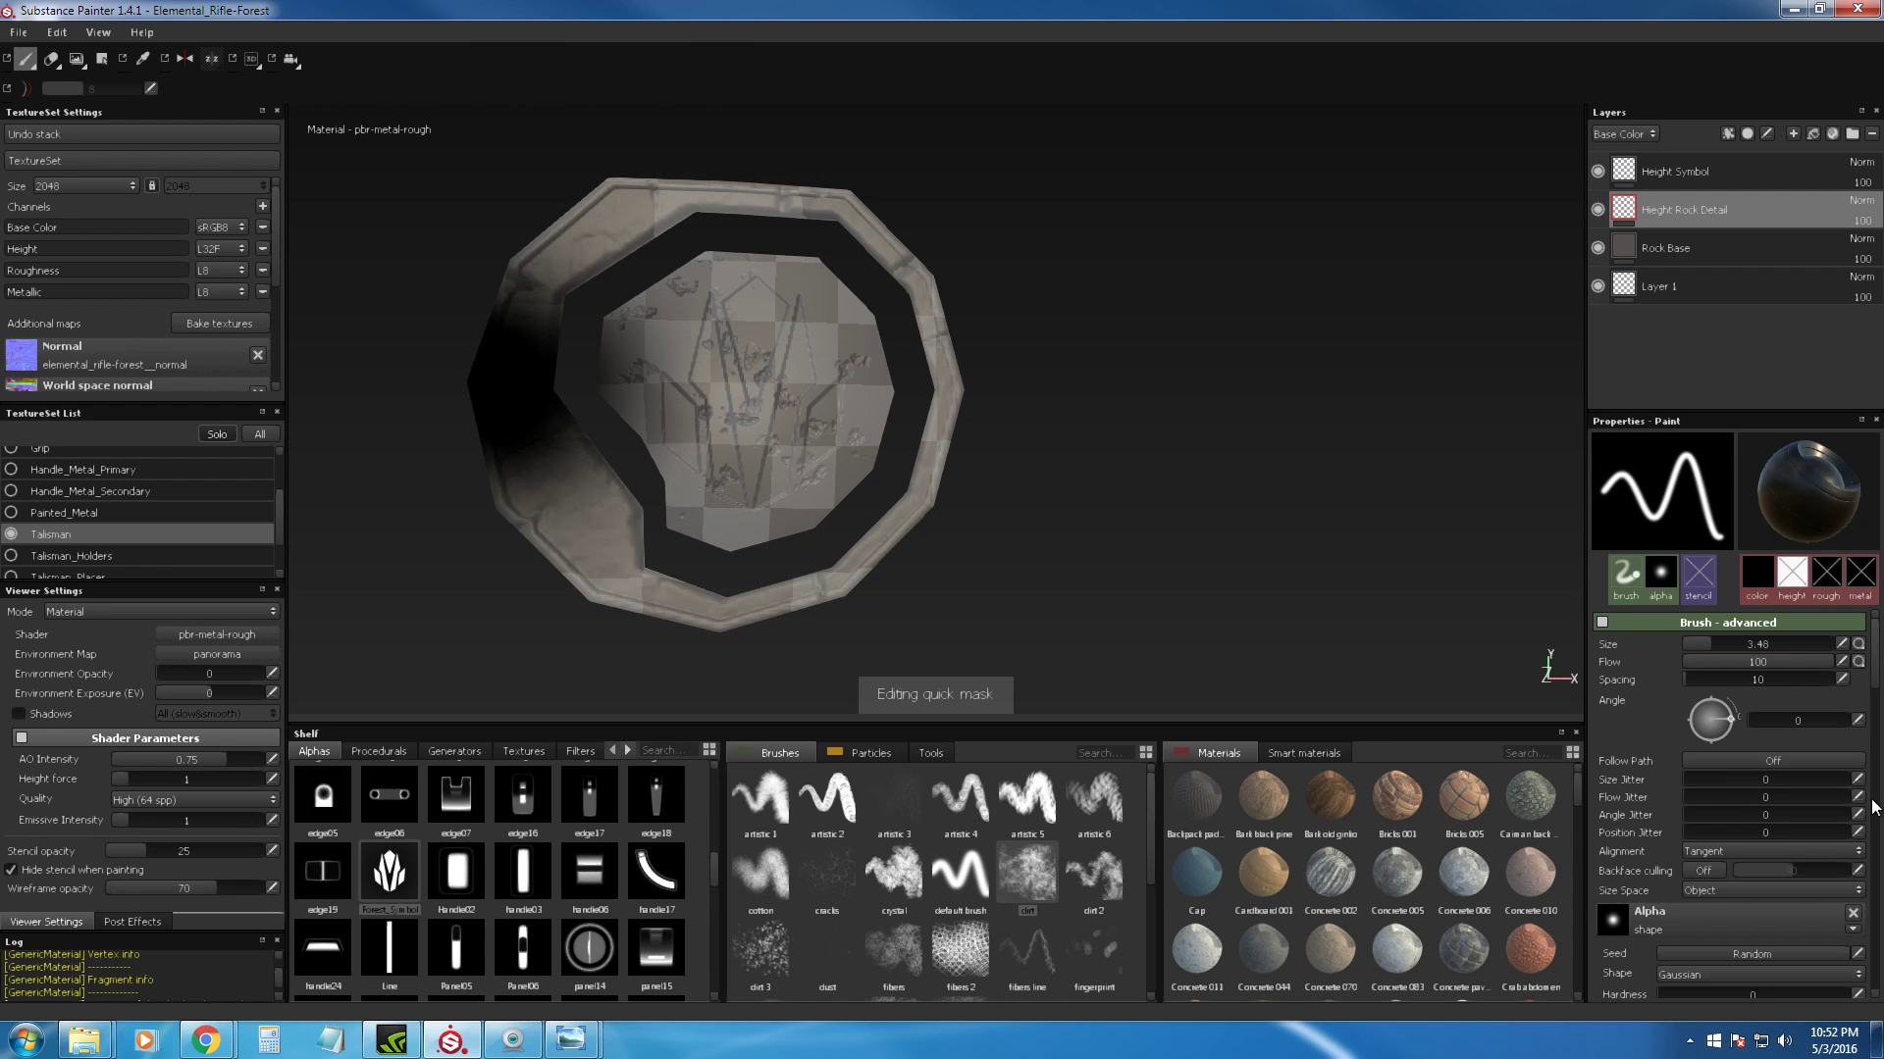
{"action": "left_click_drag", "start_coordinate": [1876, 664], "coordinate": [1877, 726]}
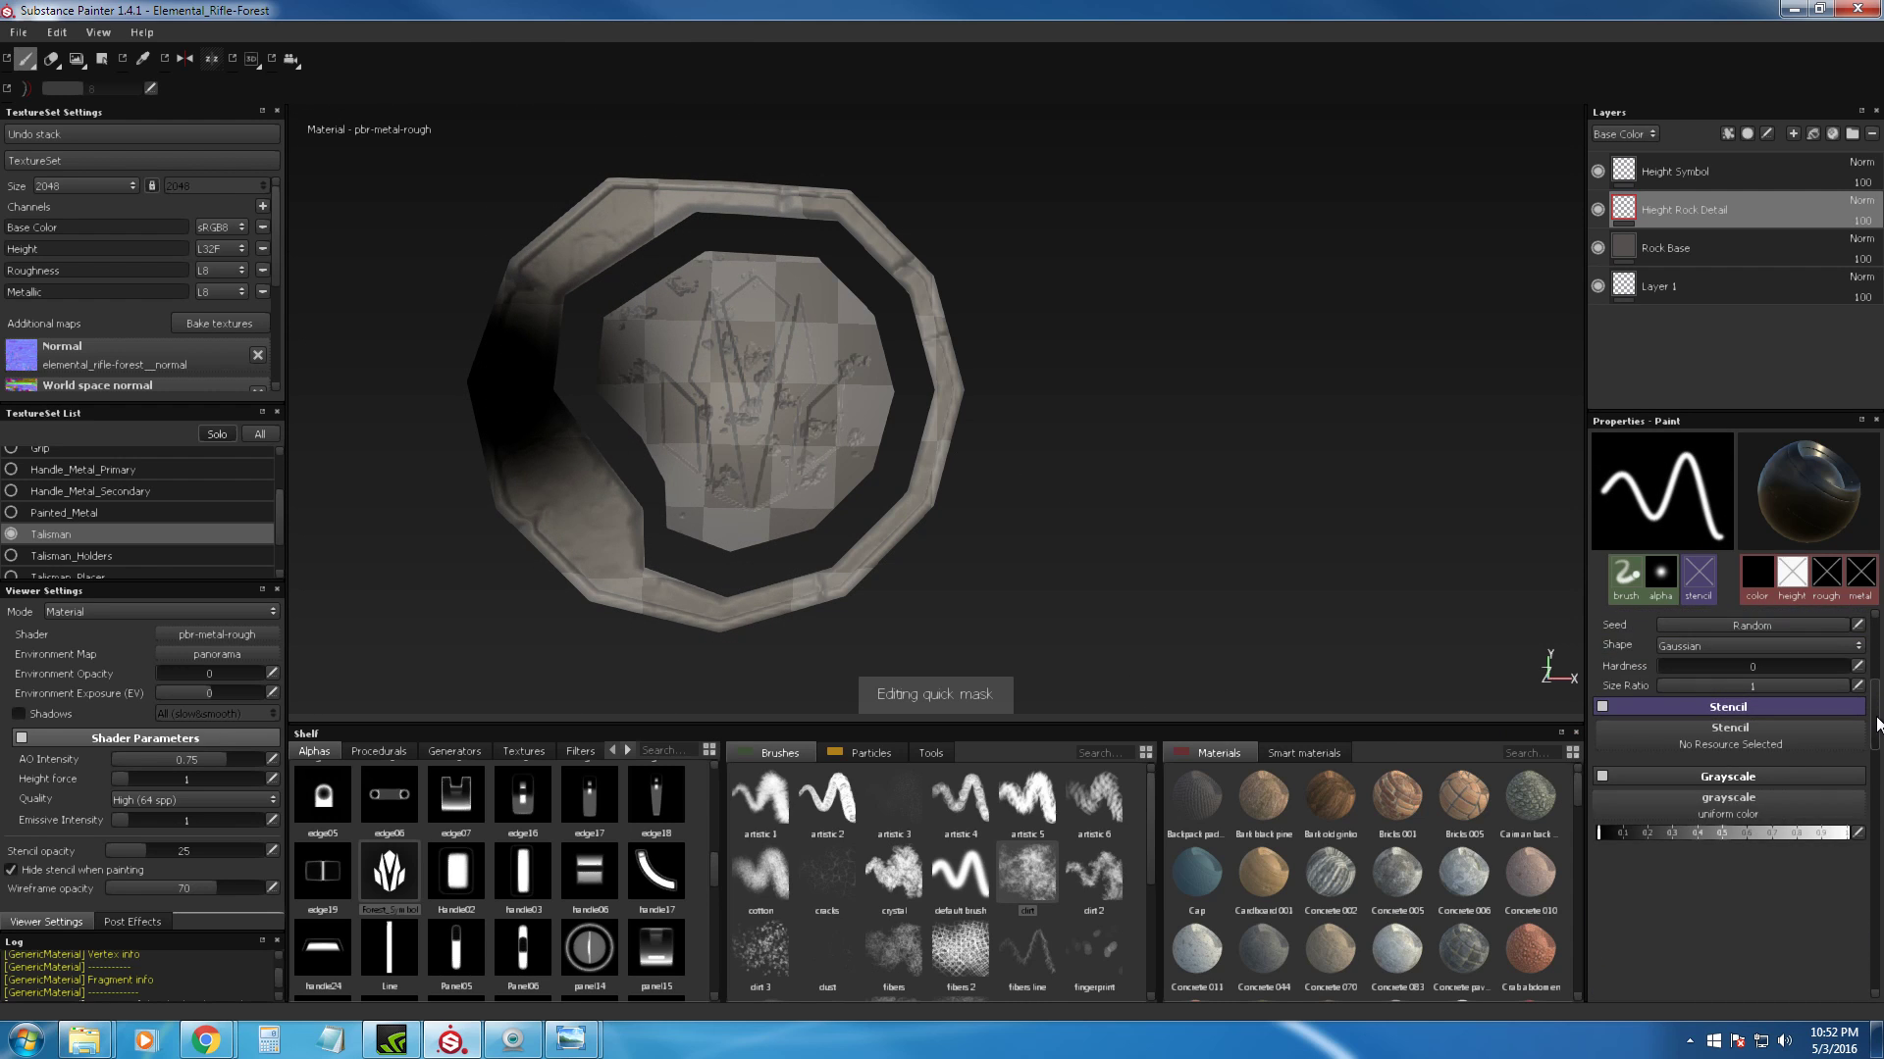
{"action": "left_click", "coordinate": [1846, 833]}
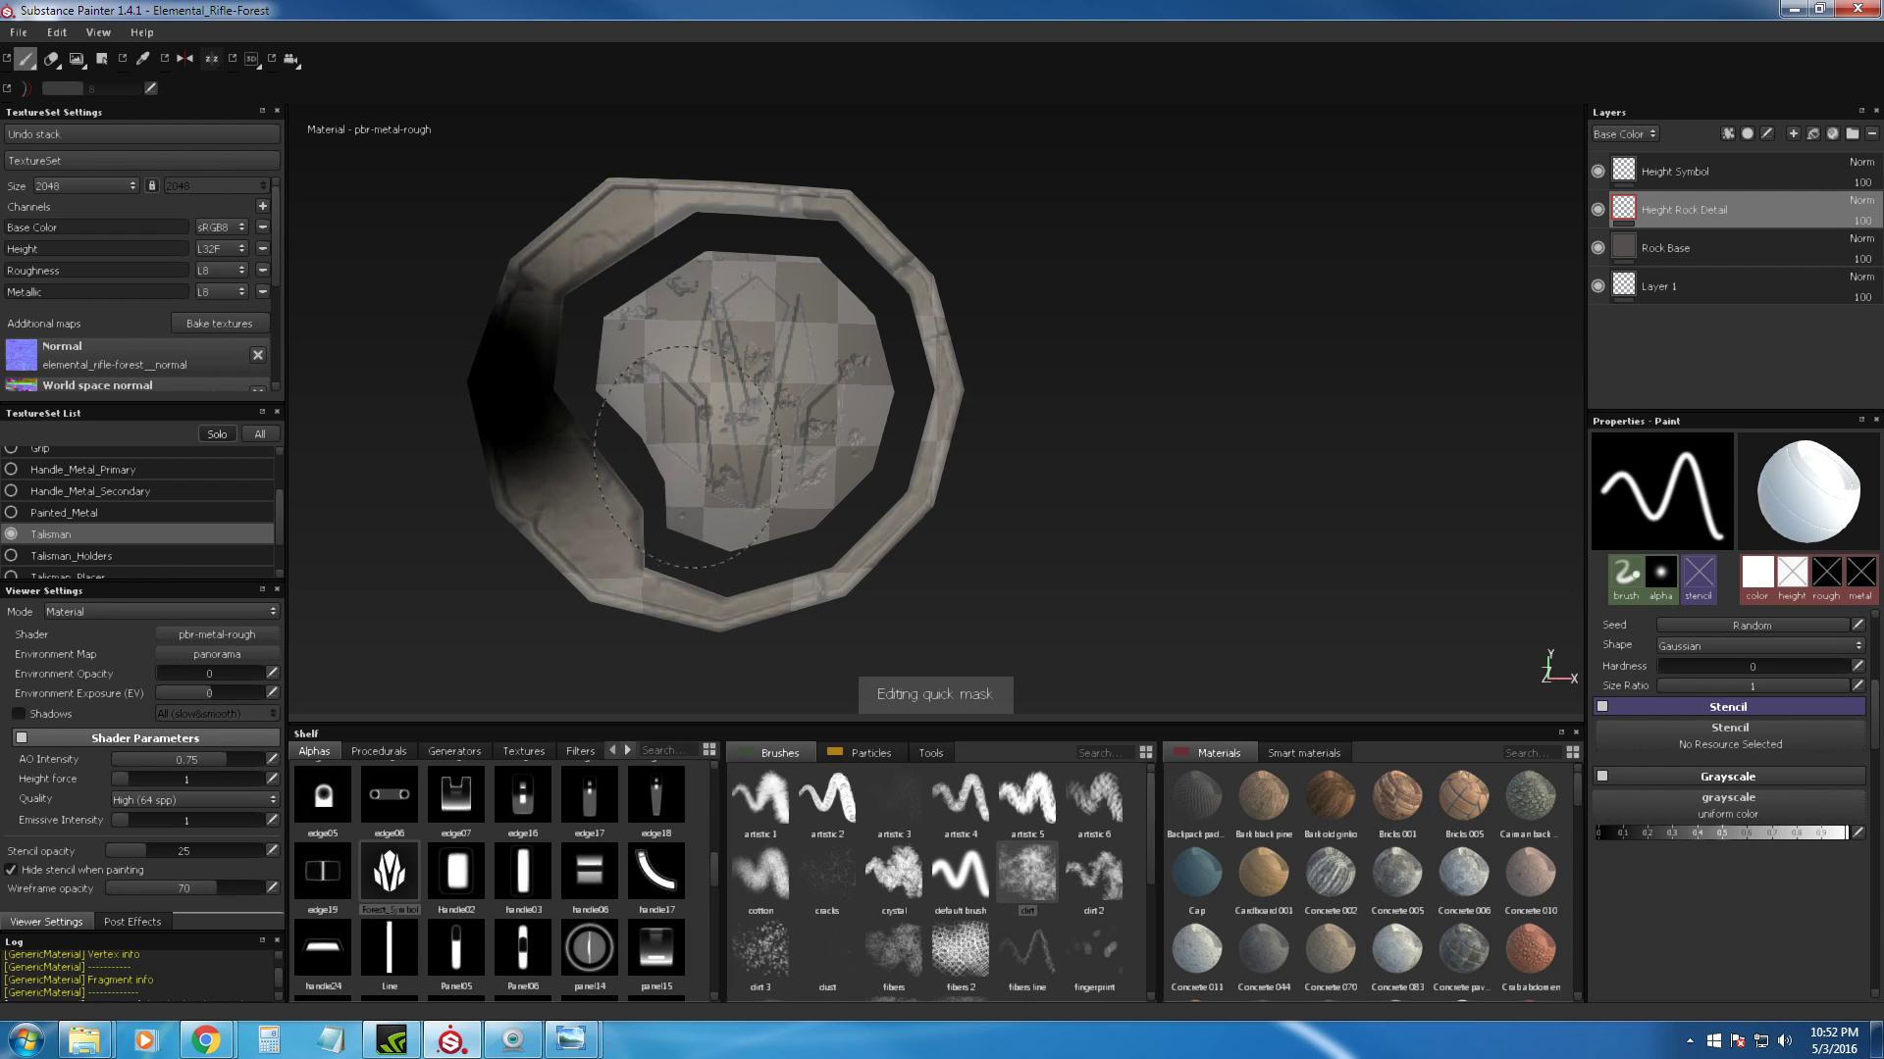
{"action": "left_click", "coordinate": [1599, 833]}
Step: Paint the lower and right portions of the talisman's outer ring black in the quick mask
{"action": "mouse_move", "coordinate": [647, 441]}
{"action": "left_mouse_down"}
{"action": "mouse_move", "coordinate": [567, 504]}
{"action": "mouse_move", "coordinate": [546, 421]}
{"action": "mouse_move", "coordinate": [547, 546]}
{"action": "mouse_move", "coordinate": [489, 520]}
{"action": "left_mouse_up"}
{"action": "mouse_move", "coordinate": [564, 571]}
{"action": "left_mouse_down"}
{"action": "mouse_move", "coordinate": [726, 601]}
{"action": "mouse_move", "coordinate": [895, 563]}
{"action": "mouse_move", "coordinate": [888, 548]}
{"action": "left_mouse_up"}
{"action": "mouse_move", "coordinate": [924, 420]}
{"action": "left_mouse_down"}
{"action": "mouse_move", "coordinate": [957, 295]}
{"action": "mouse_move", "coordinate": [839, 196]}
{"action": "left_mouse_up"}
Step: Shrink the mask brush, set its alpha hardness to 1, and paint the upper part of the outer ring black
{"action": "key", "text": "["}
{"action": "key", "text": "["}
{"action": "key", "text": "["}
{"action": "key", "text": "["}
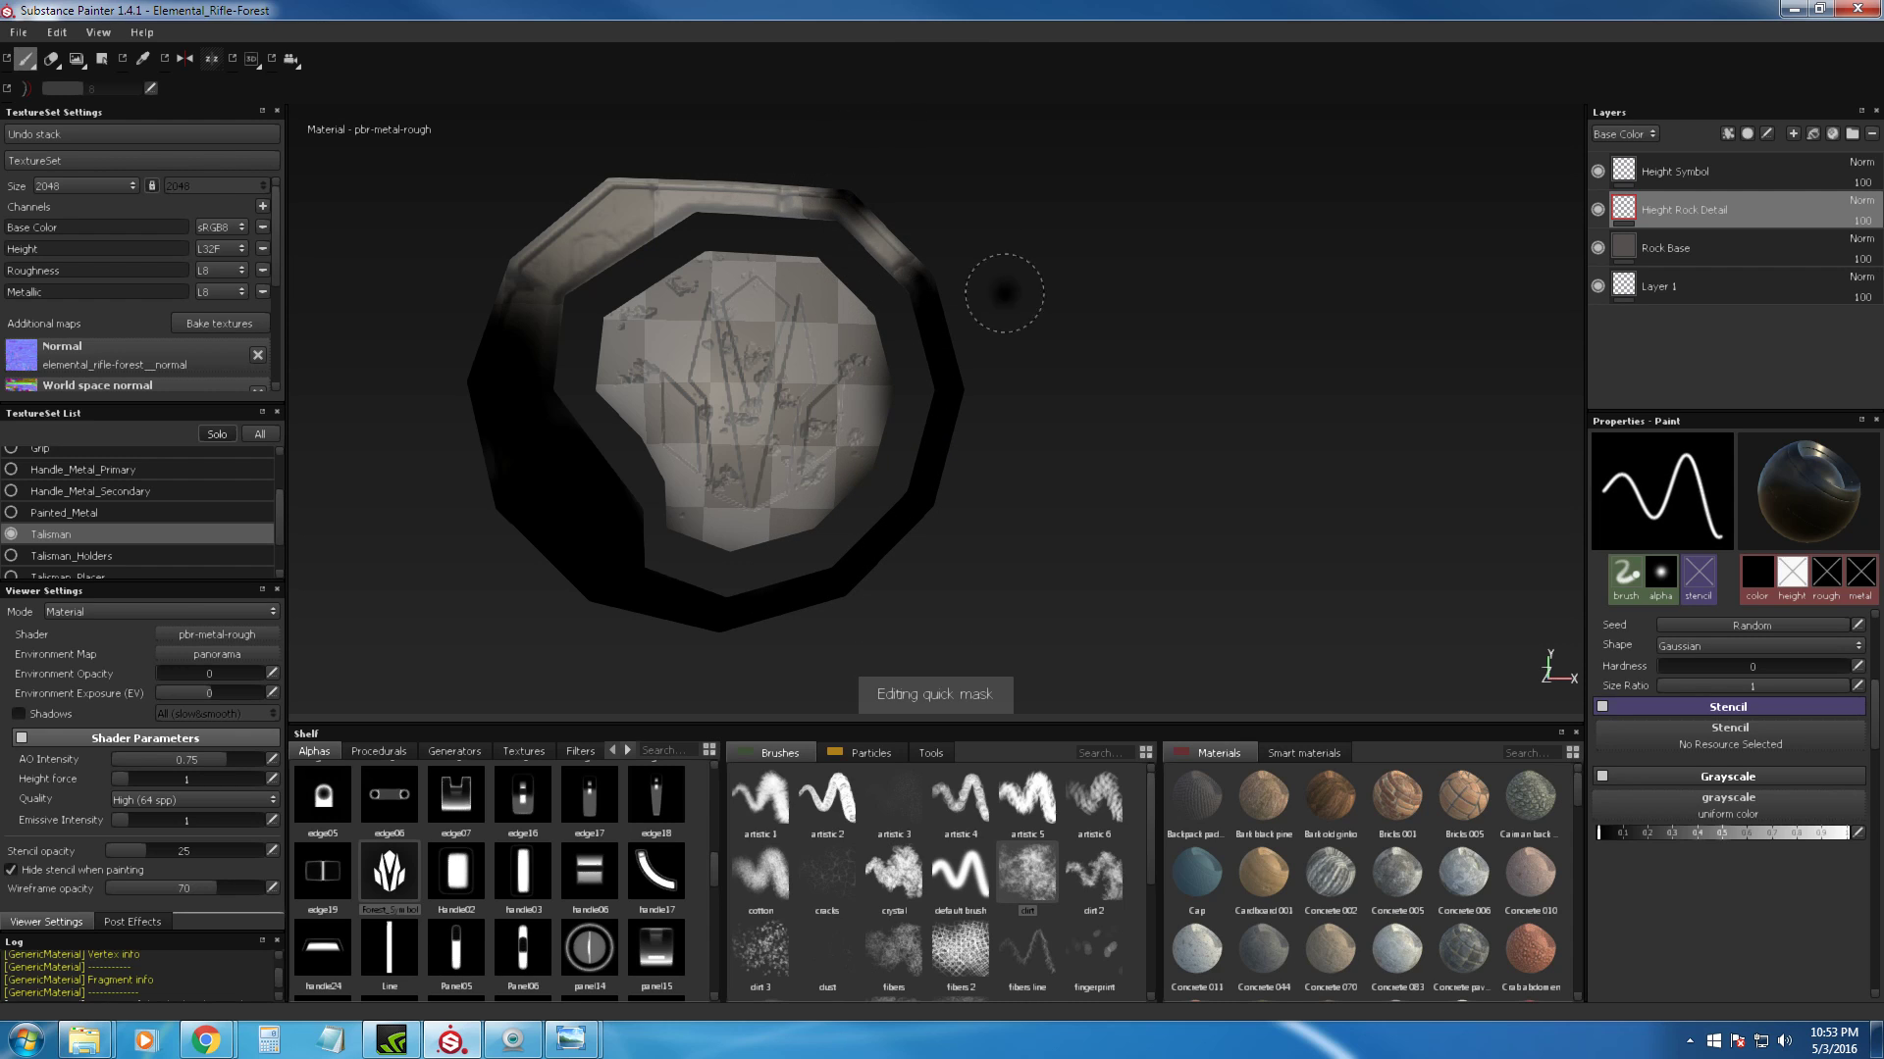
{"action": "mouse_move", "coordinate": [1876, 713]}
{"action": "left_mouse_down"}
{"action": "mouse_move", "coordinate": [1878, 618]}
{"action": "mouse_move", "coordinate": [1874, 714]}
{"action": "left_mouse_up"}
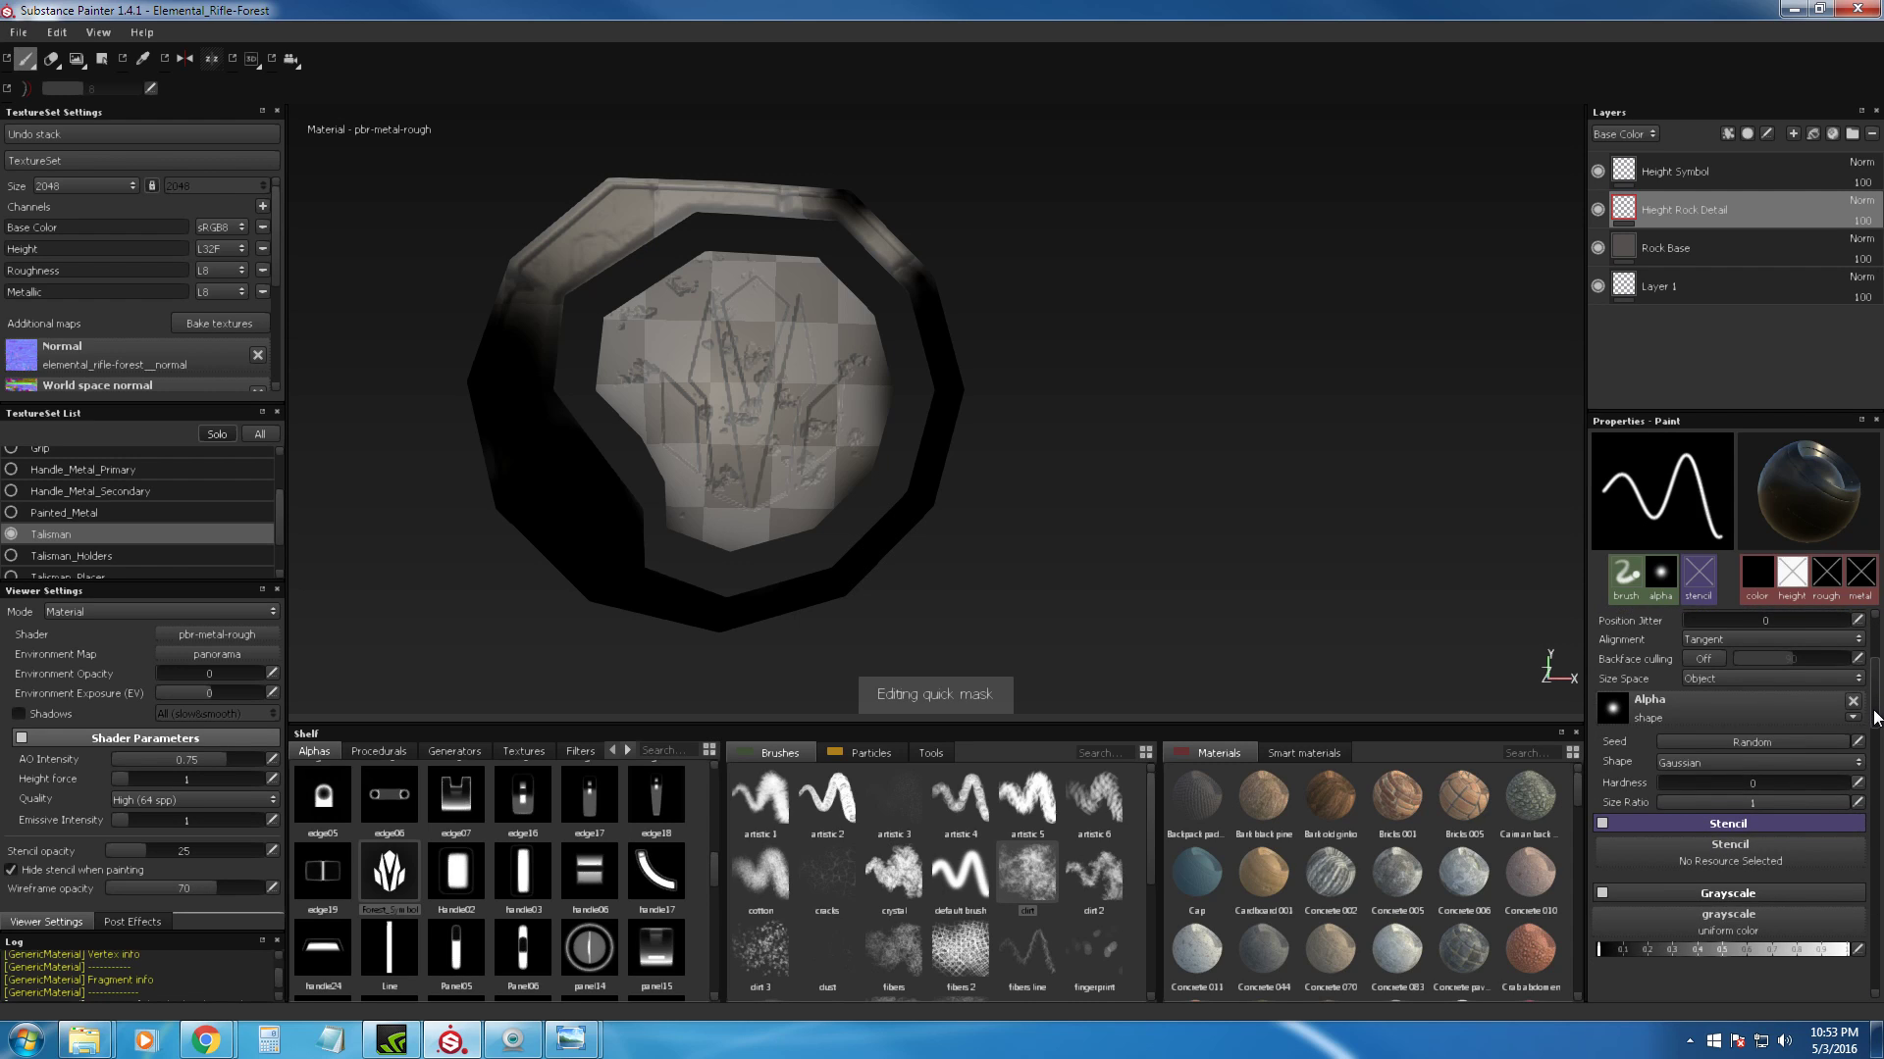
{"action": "left_click_drag", "start_coordinate": [1703, 781], "coordinate": [1845, 782]}
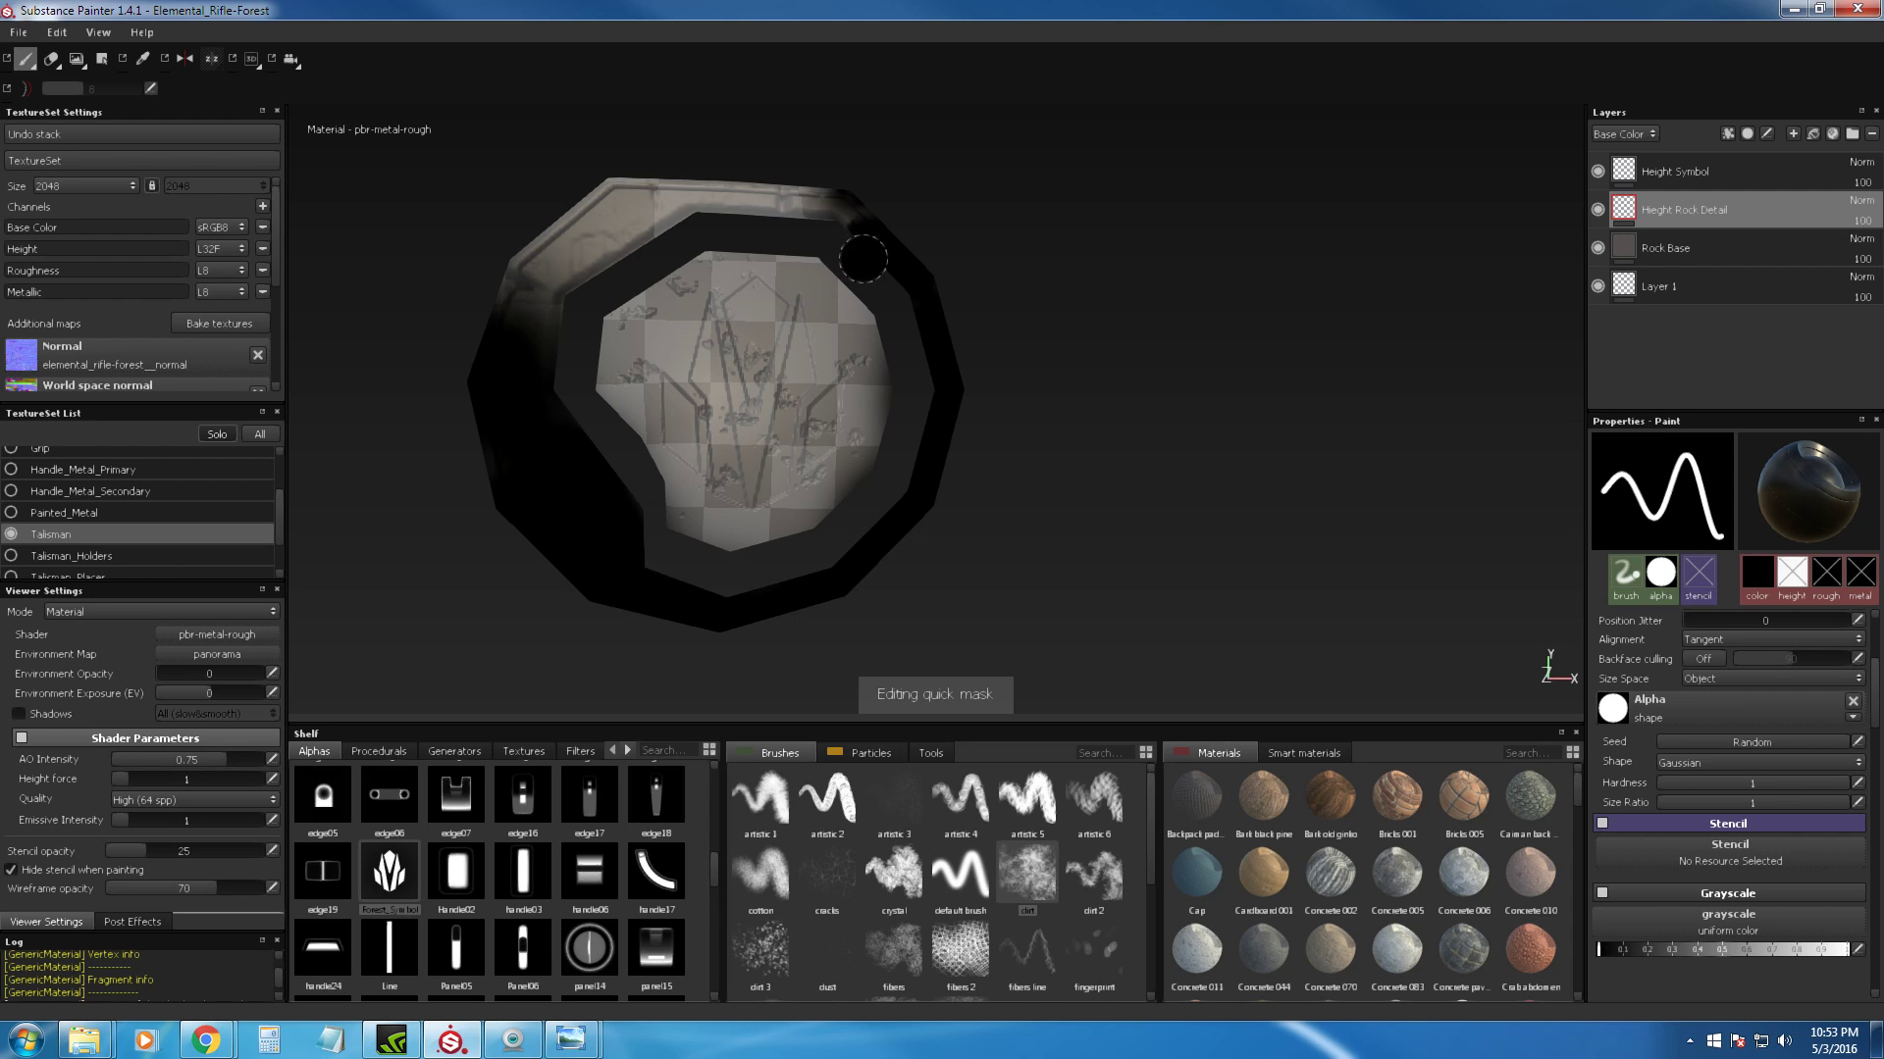
{"action": "mouse_move", "coordinate": [815, 201]}
{"action": "left_mouse_down"}
{"action": "mouse_move", "coordinate": [603, 206]}
{"action": "mouse_move", "coordinate": [535, 275]}
{"action": "mouse_move", "coordinate": [601, 246]}
{"action": "left_mouse_up"}
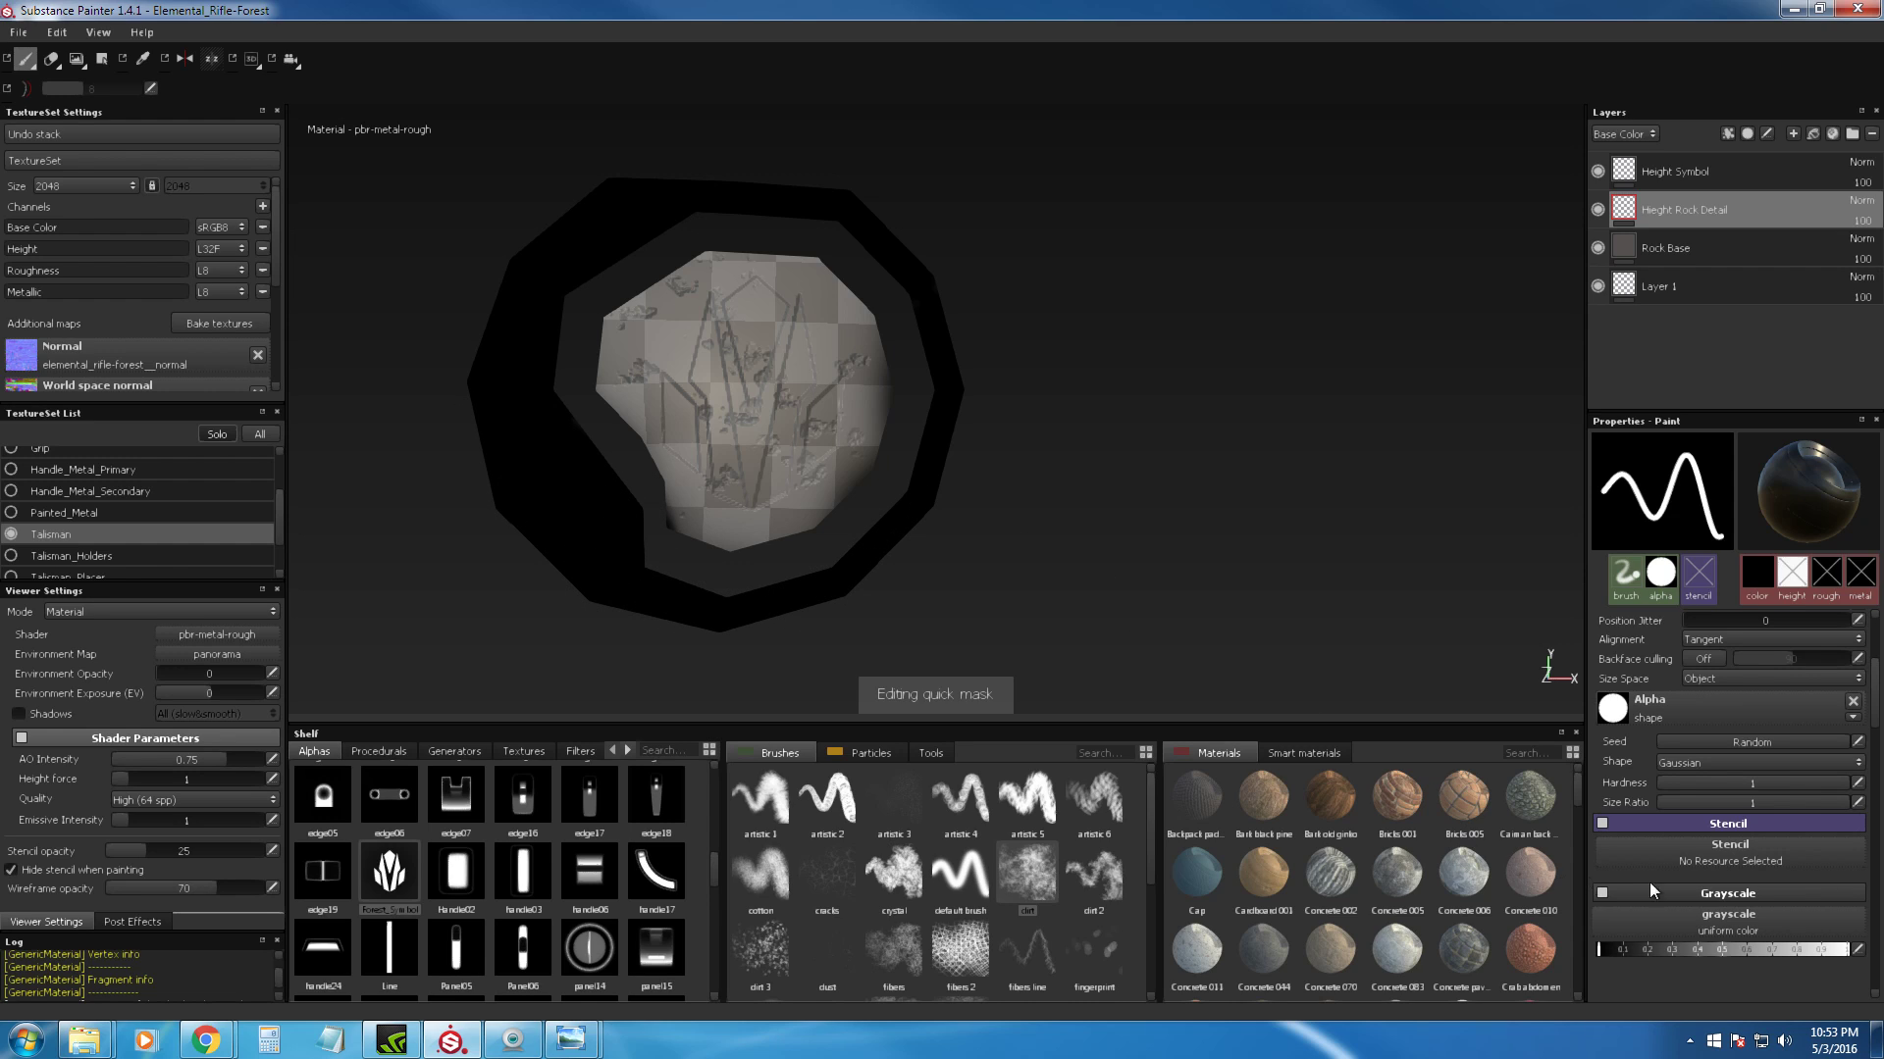
Step: Clean up the quick mask by painting the central stone's edges white and the spill on the outer ring black
{"action": "left_click_drag", "start_coordinate": [1815, 950], "coordinate": [1848, 949]}
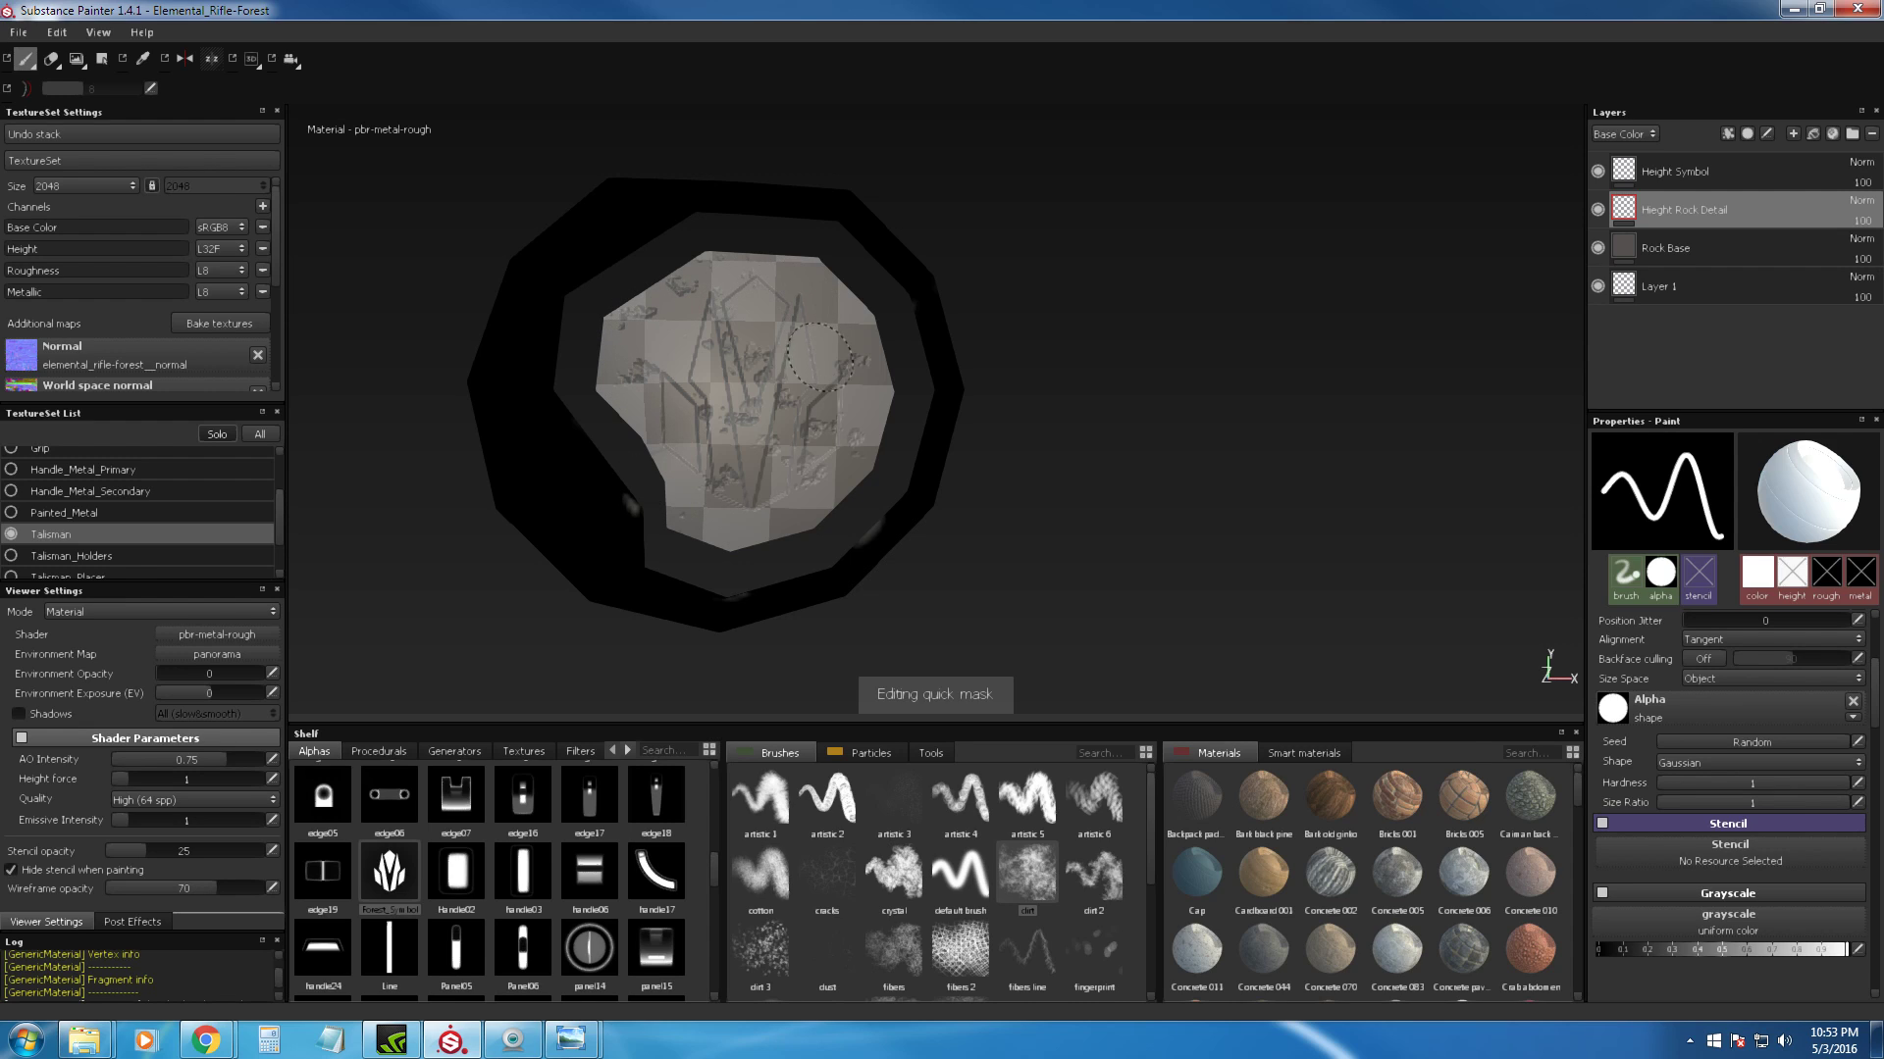
{"action": "left_click_drag", "start_coordinate": [1849, 950], "coordinate": [1599, 950]}
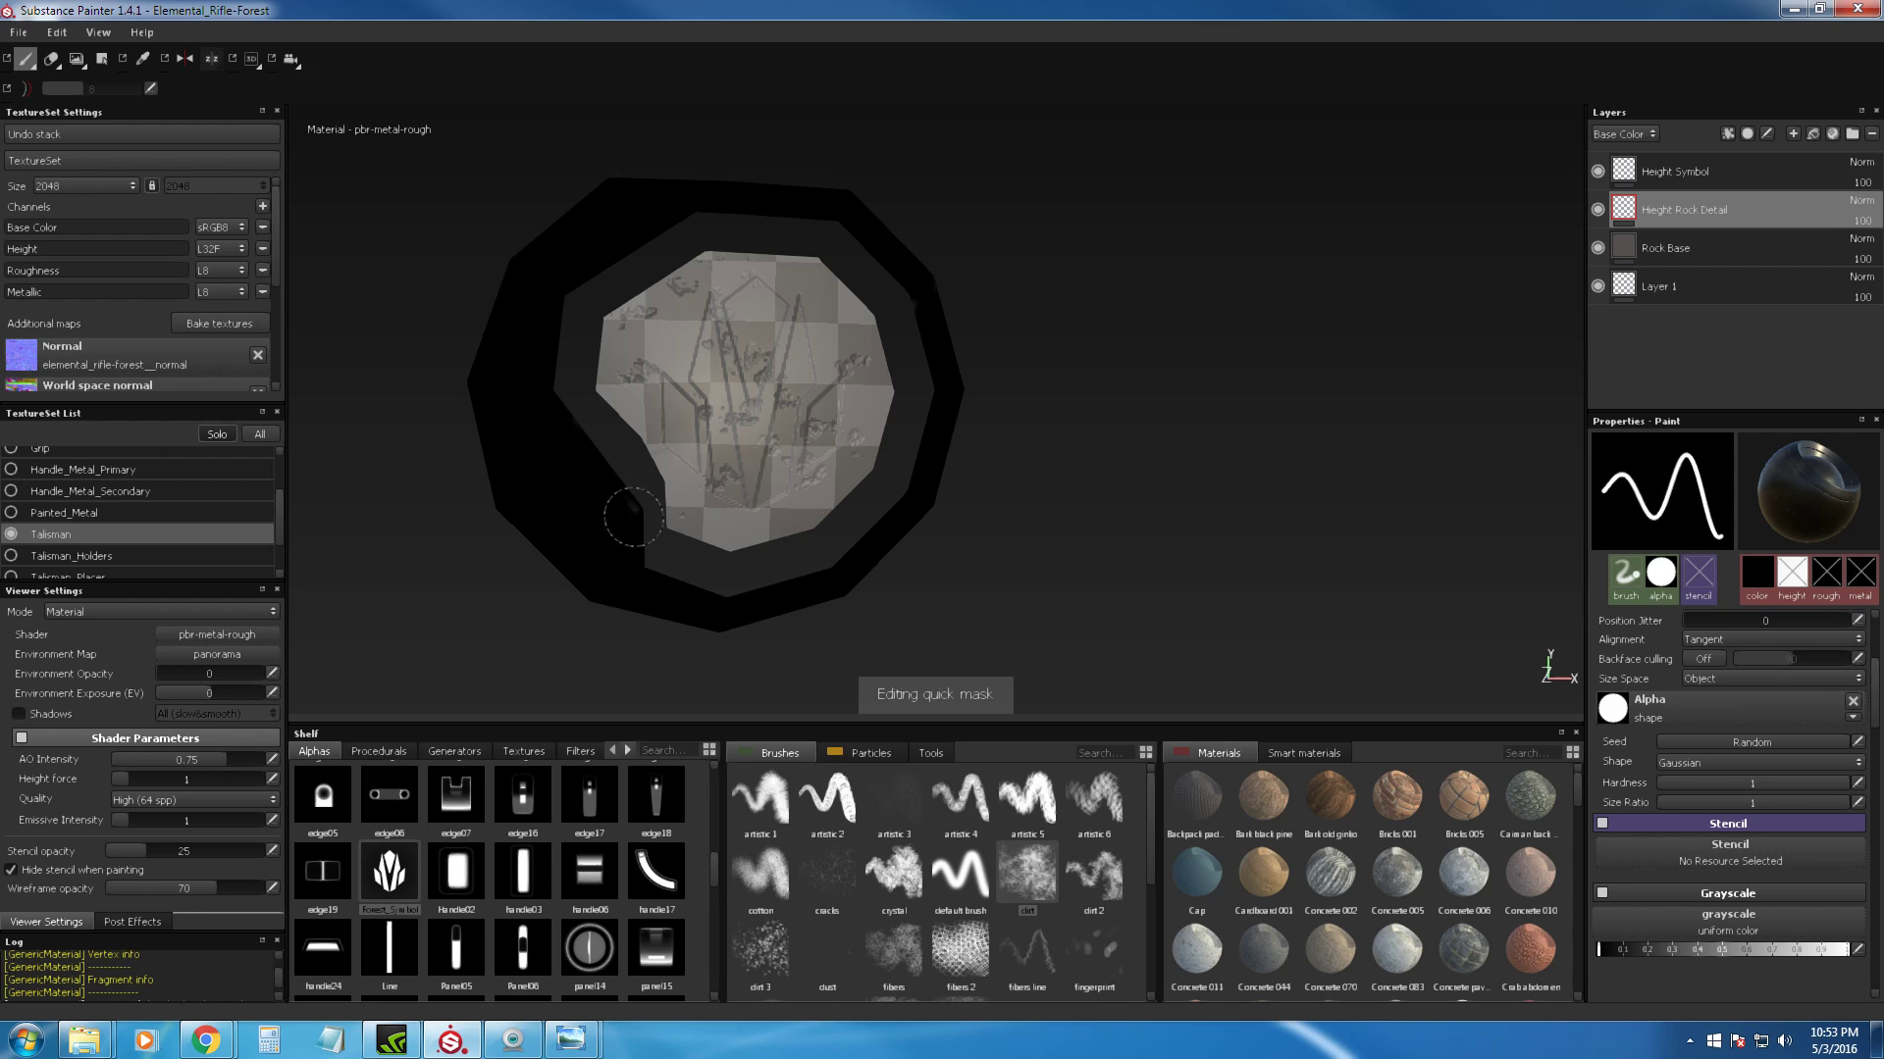
Step: Apply the quick mask and stamp rock height detail over the central stone with the brush size at 11.43
{"action": "left_click", "coordinate": [1848, 949]}
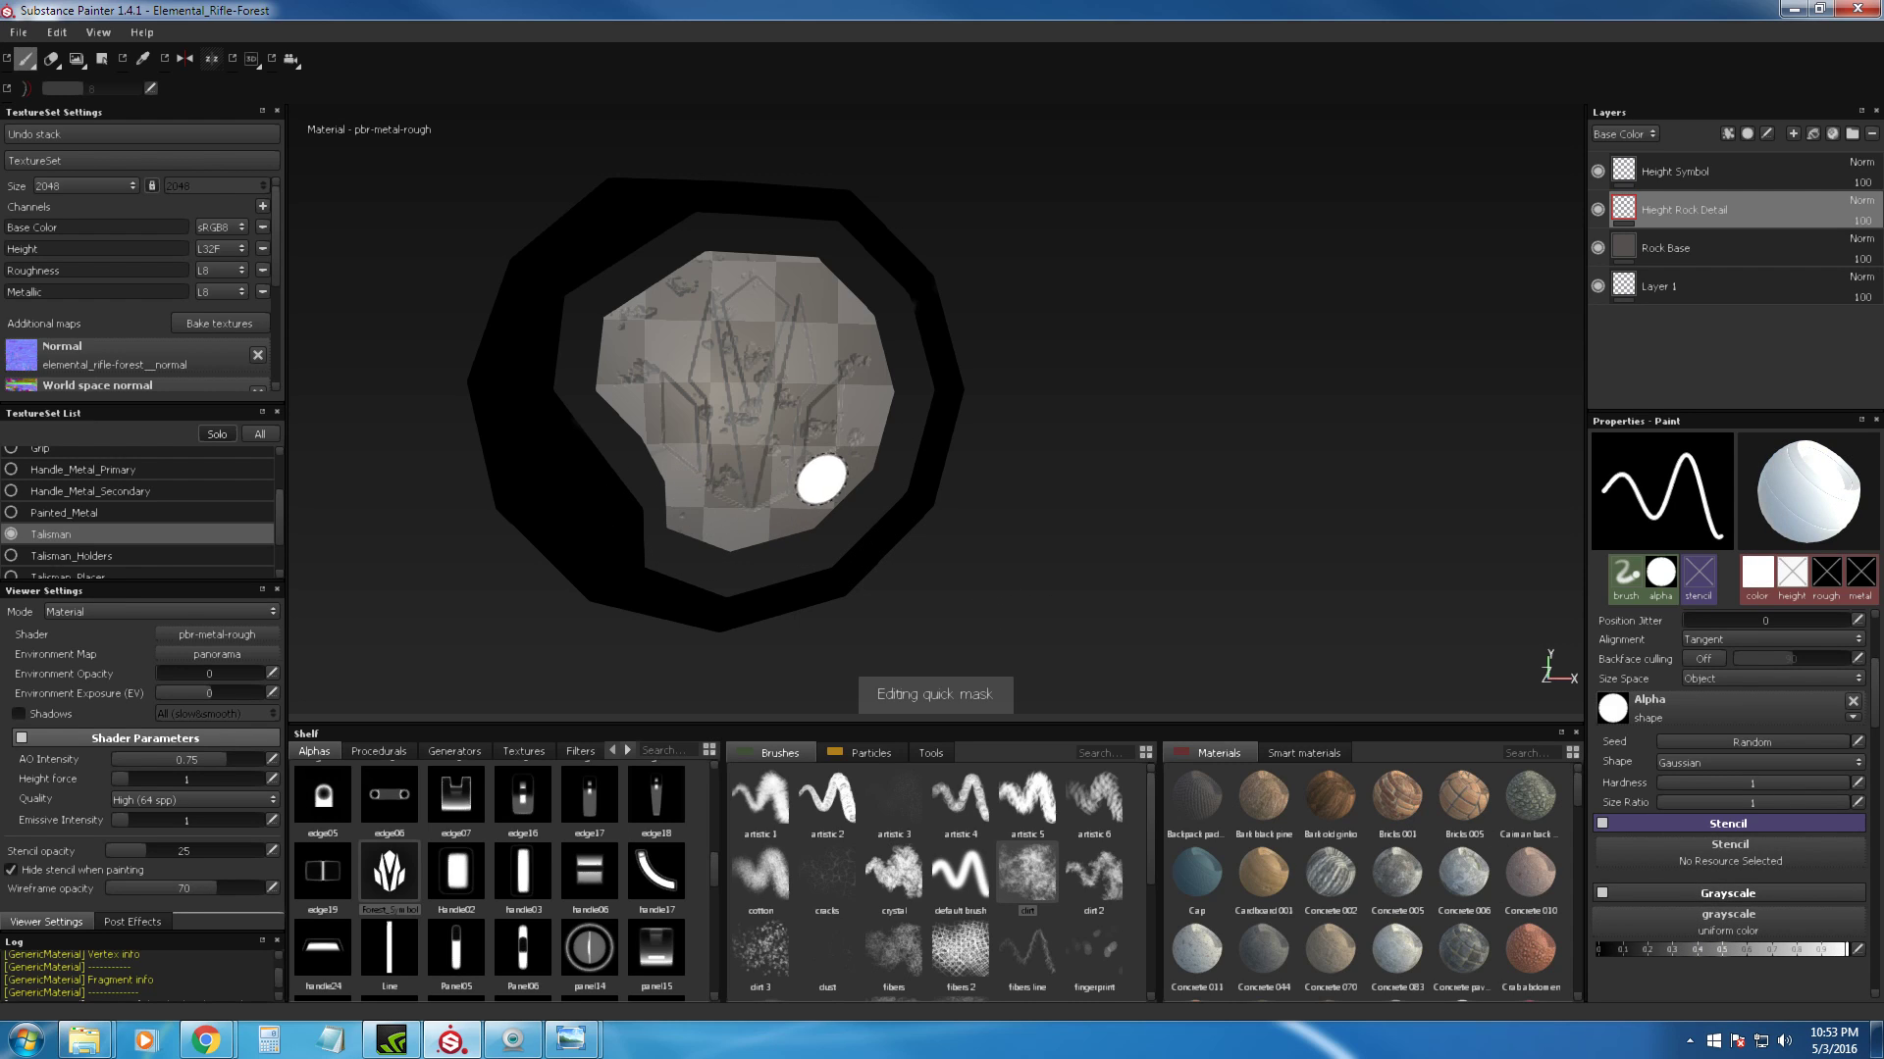
{"action": "key", "text": "u"}
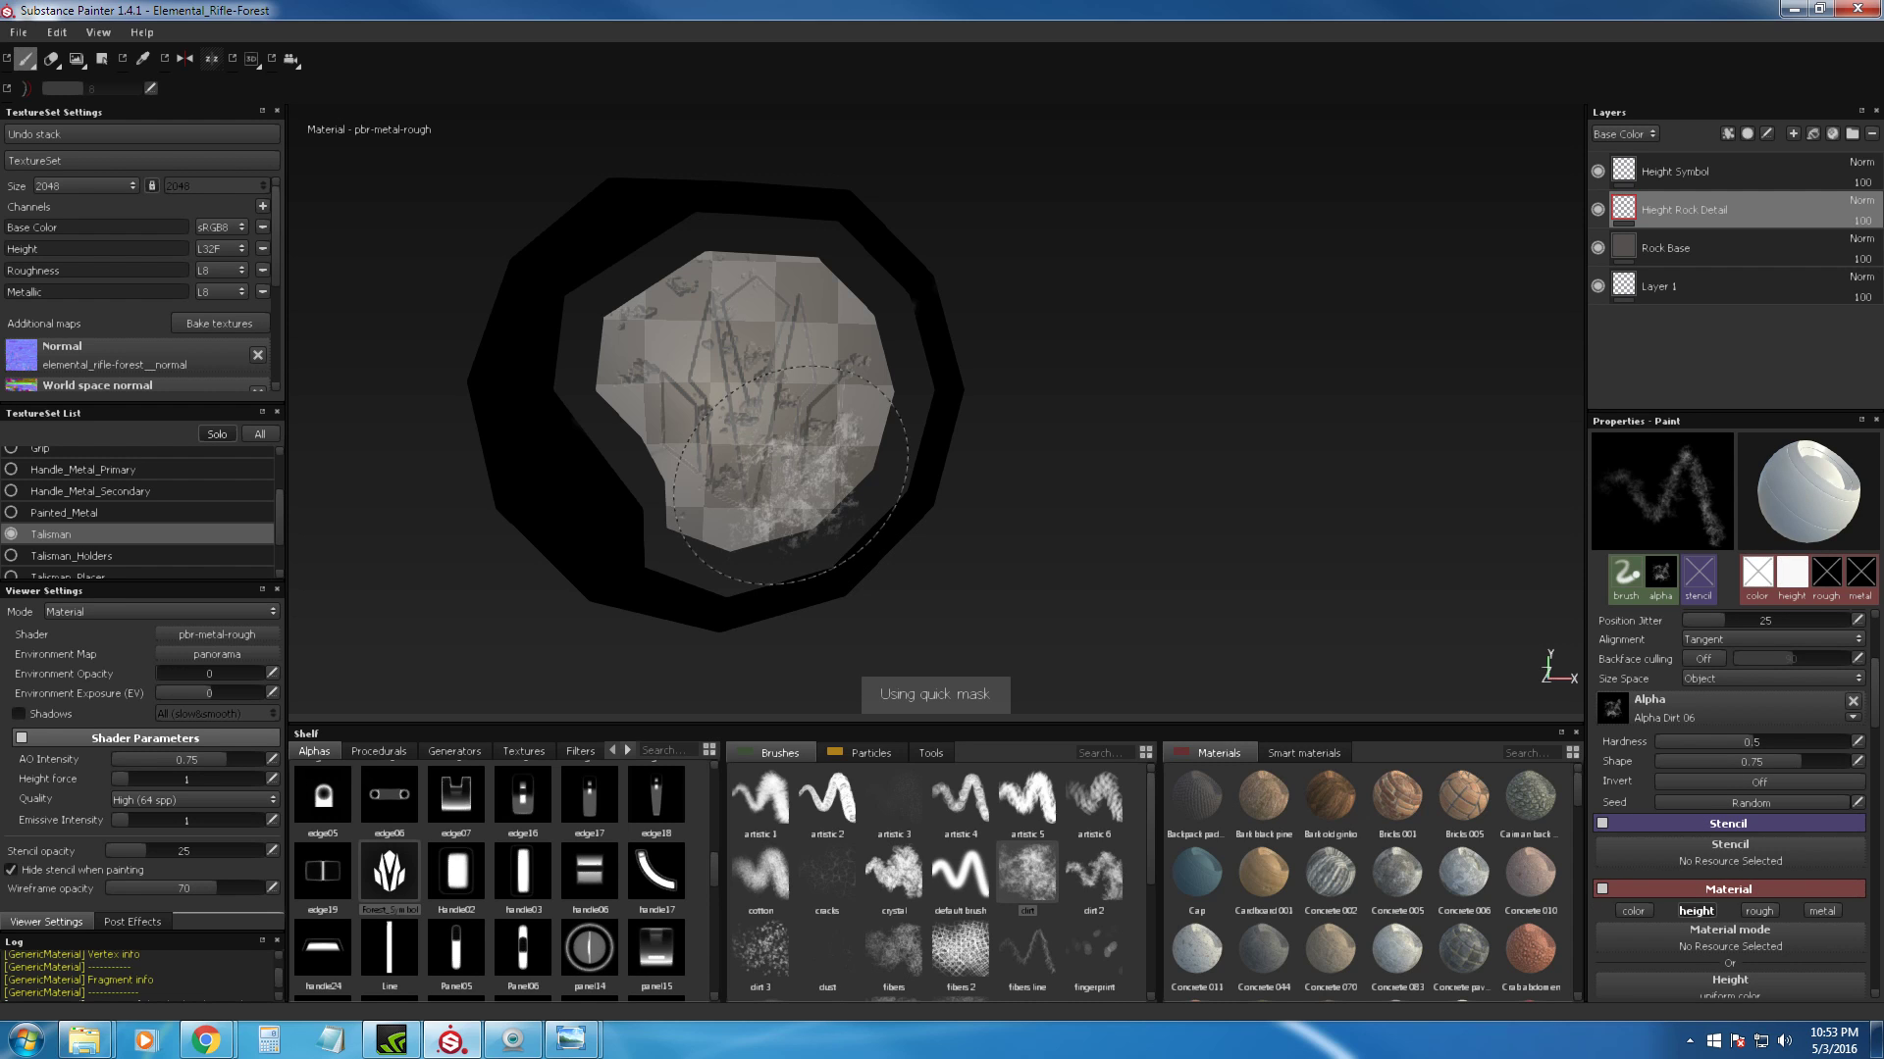
{"action": "right_click_drag", "start_coordinate": [701, 400], "coordinate": [883, 400], "text": "ctrl"}
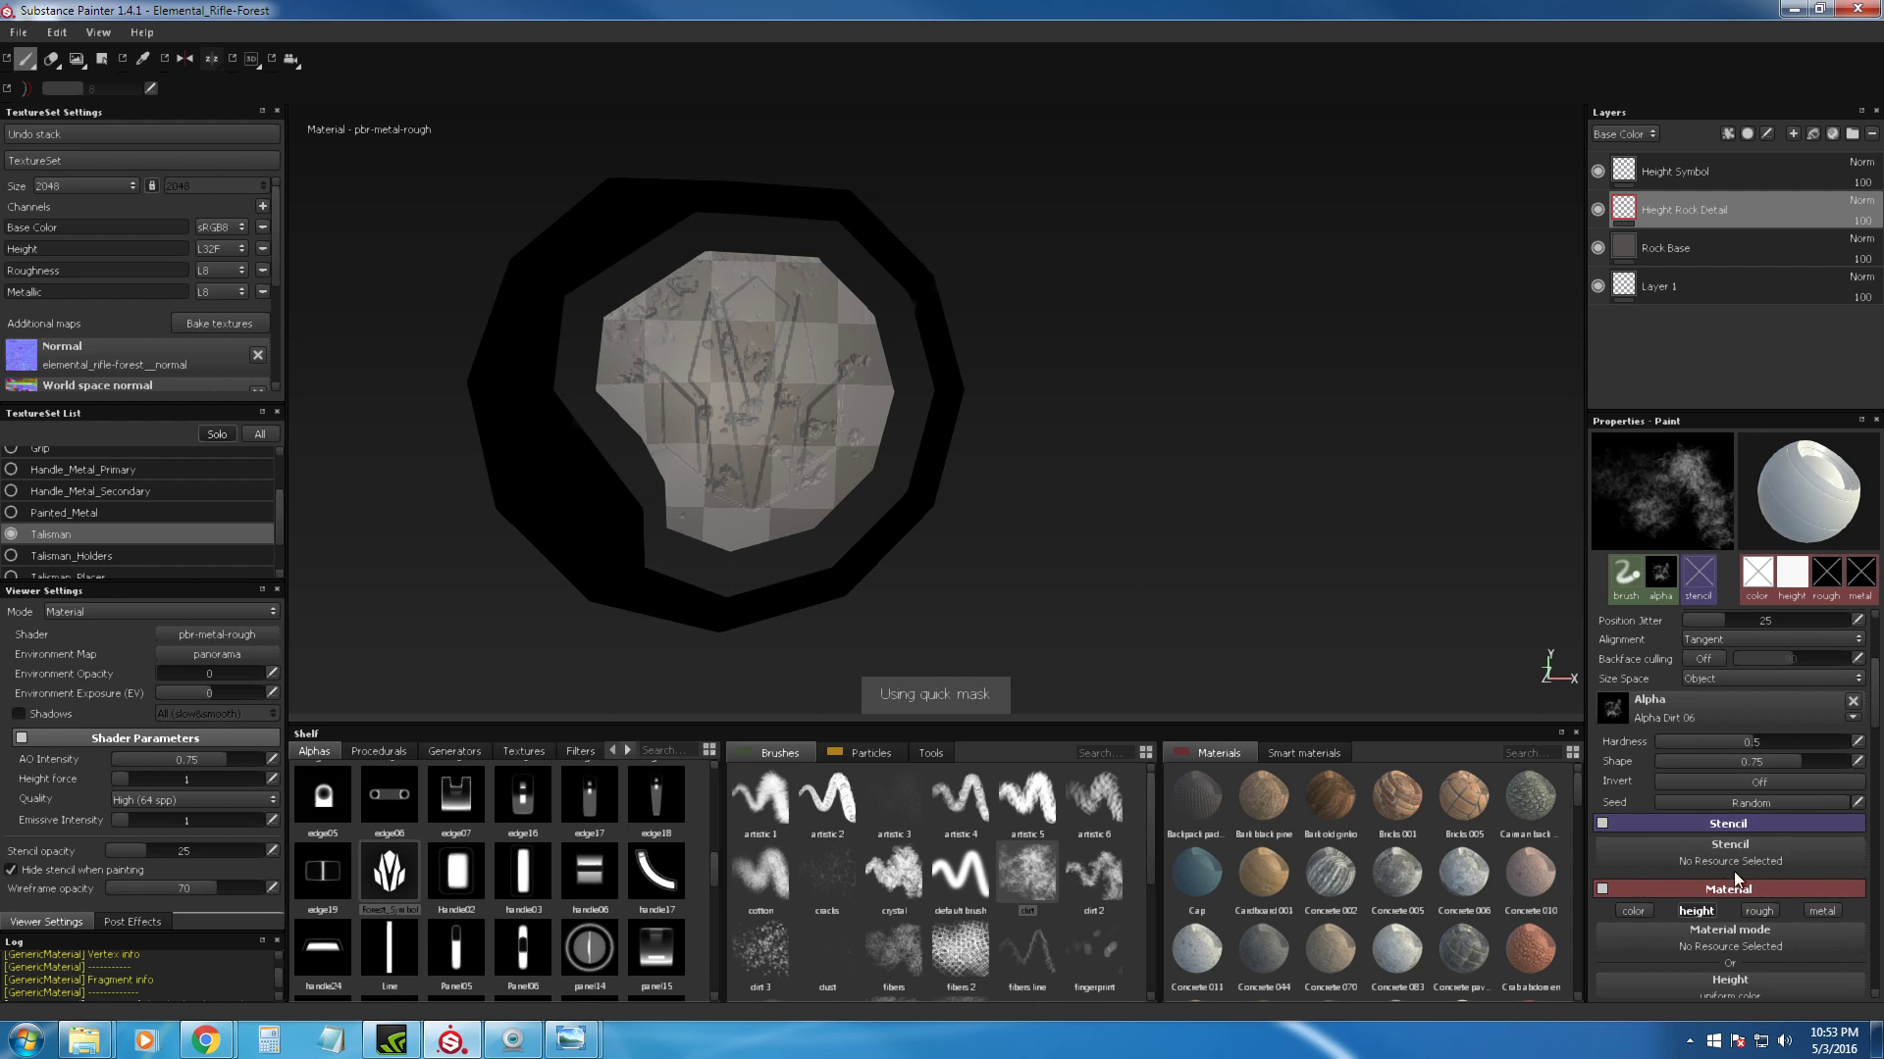
{"action": "scroll", "coordinate": [1874, 713], "scroll_direction": "down", "scroll_amount": 3}
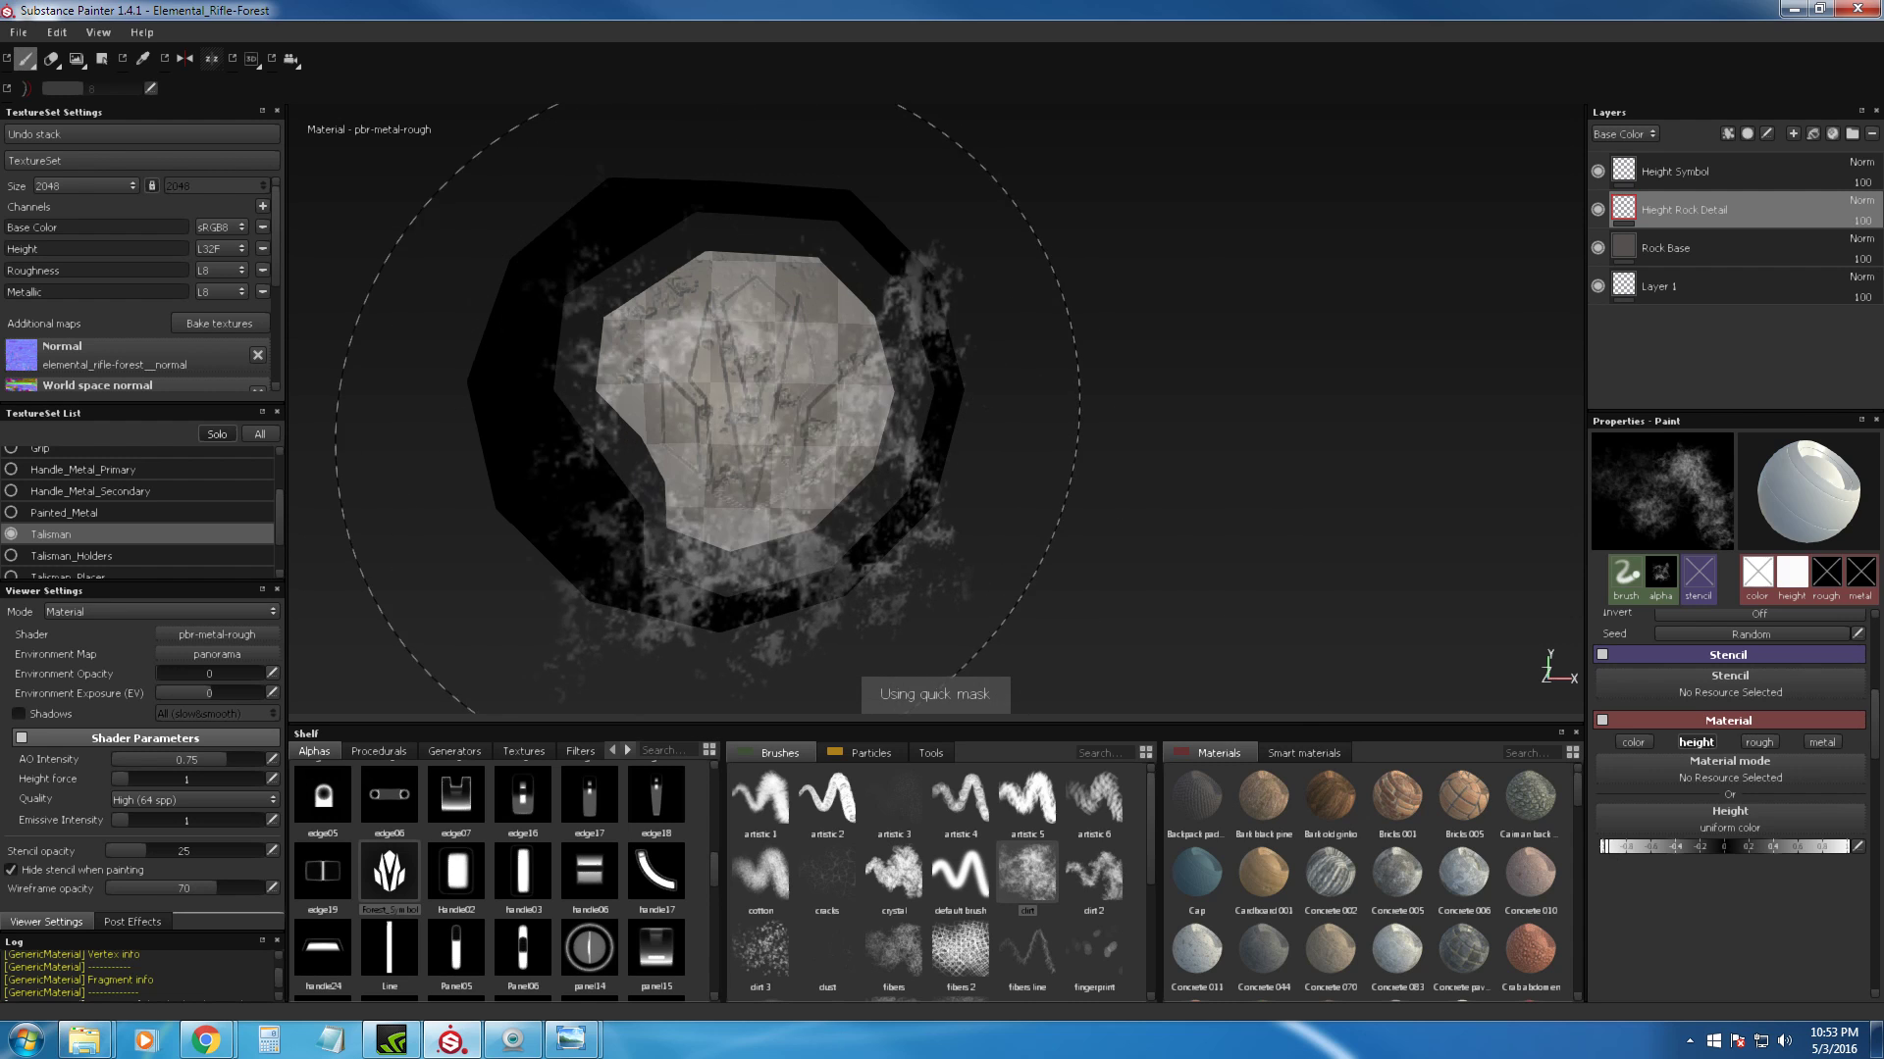
{"action": "left_click", "coordinate": [715, 387]}
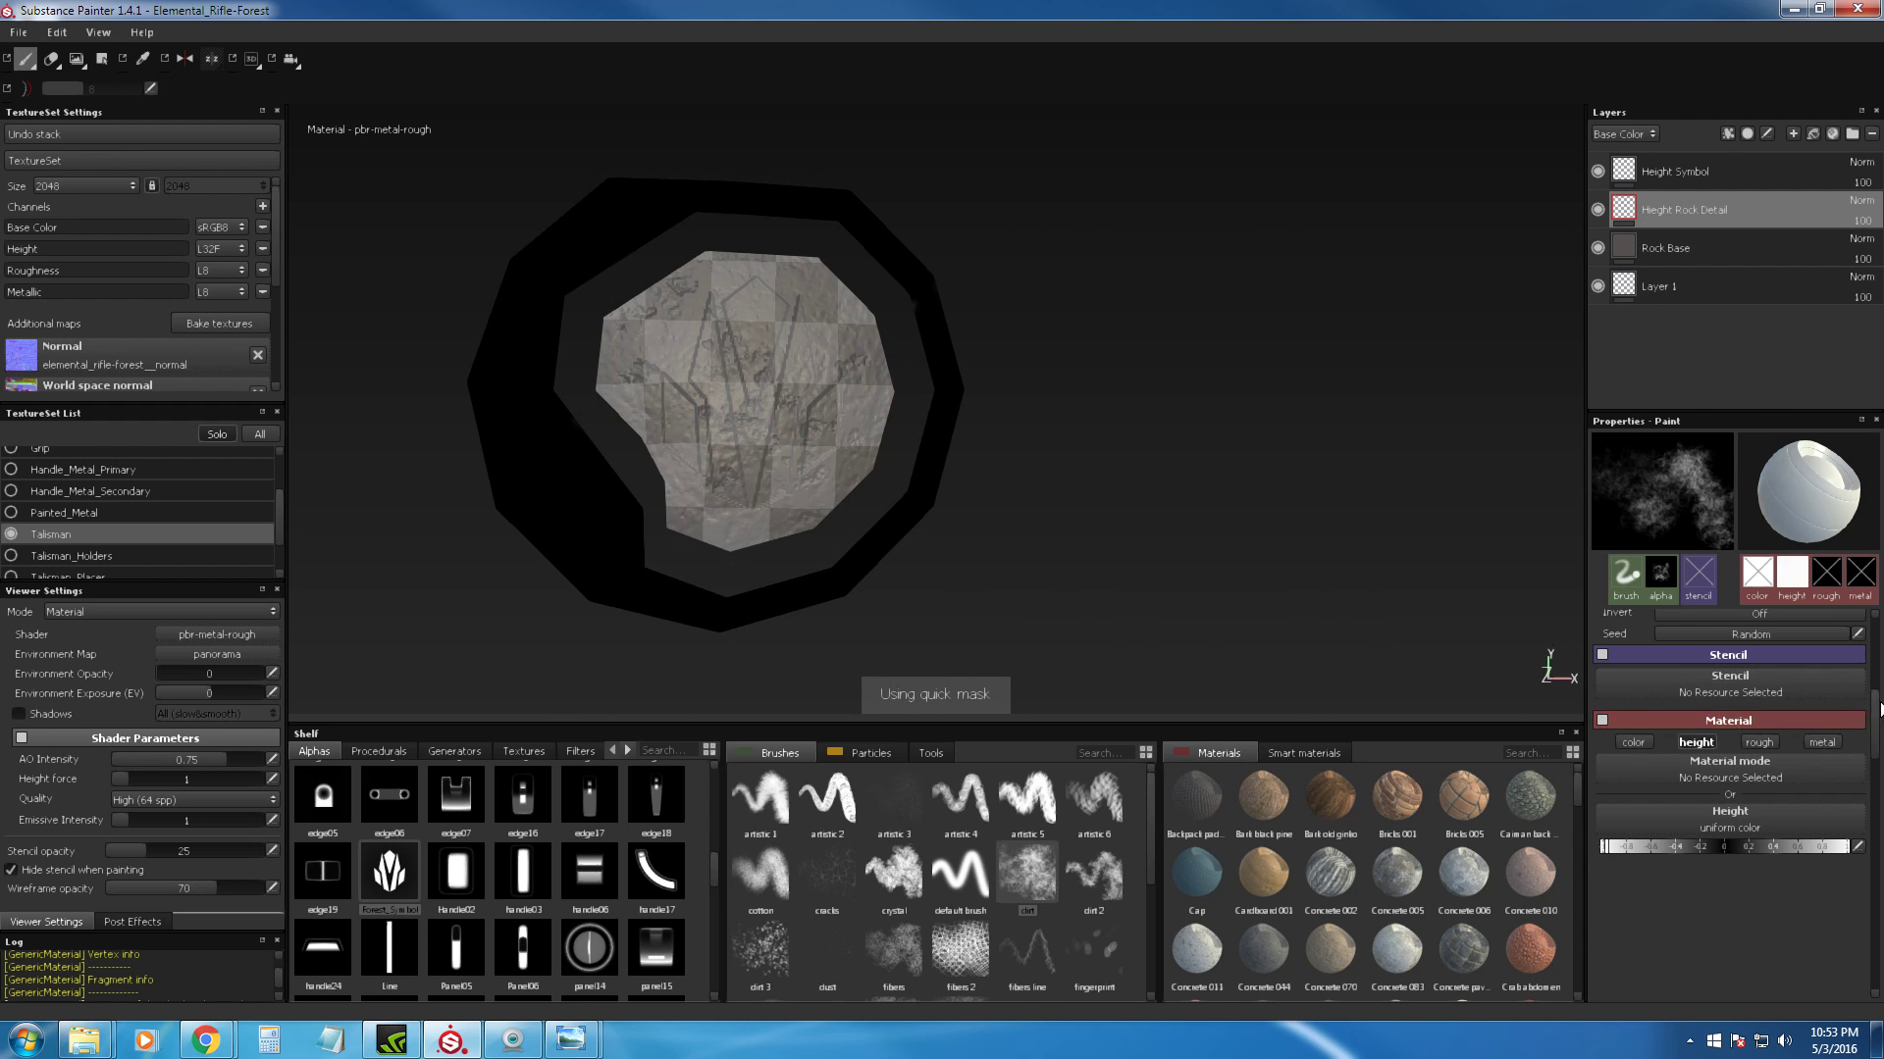
Step: Set the brush flow to 72 and cover the central stone with dense rock height detail
{"action": "scroll", "coordinate": [1758, 665], "scroll_direction": "up", "scroll_amount": 6}
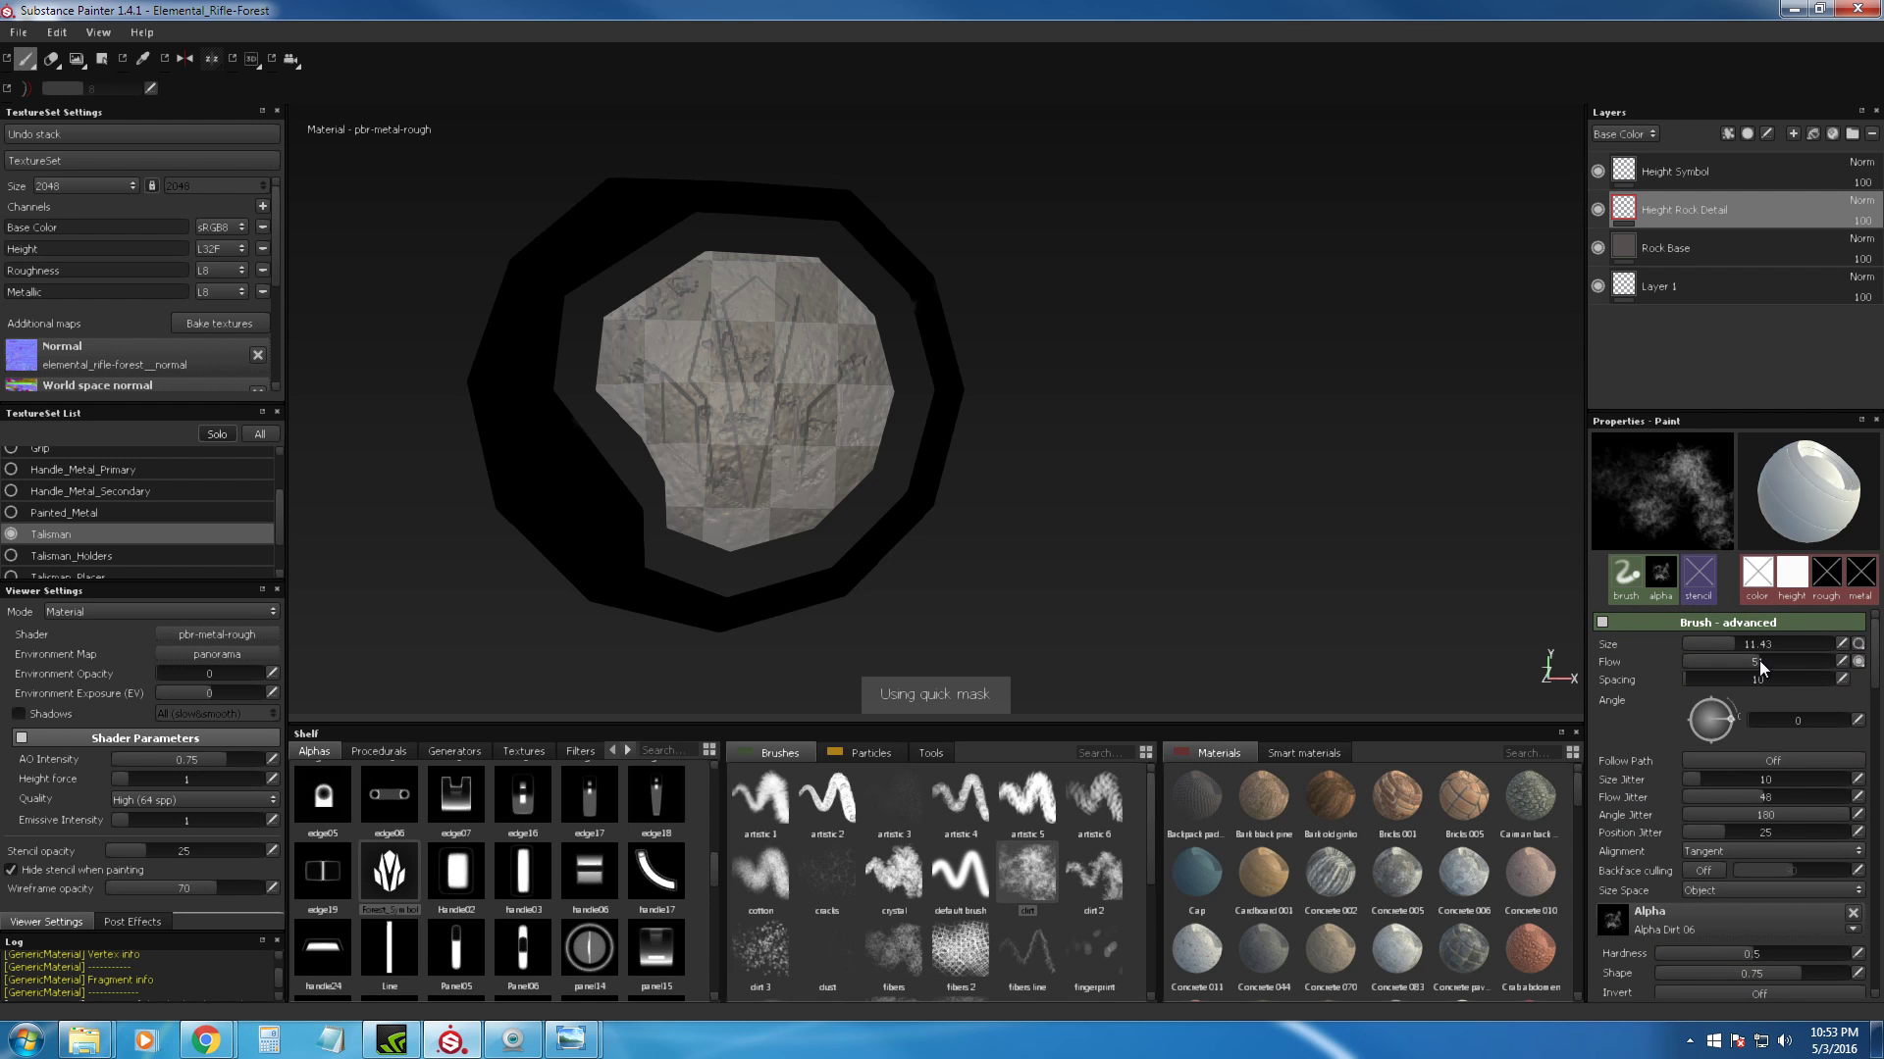
{"action": "left_click_drag", "start_coordinate": [1758, 661], "coordinate": [1791, 663]}
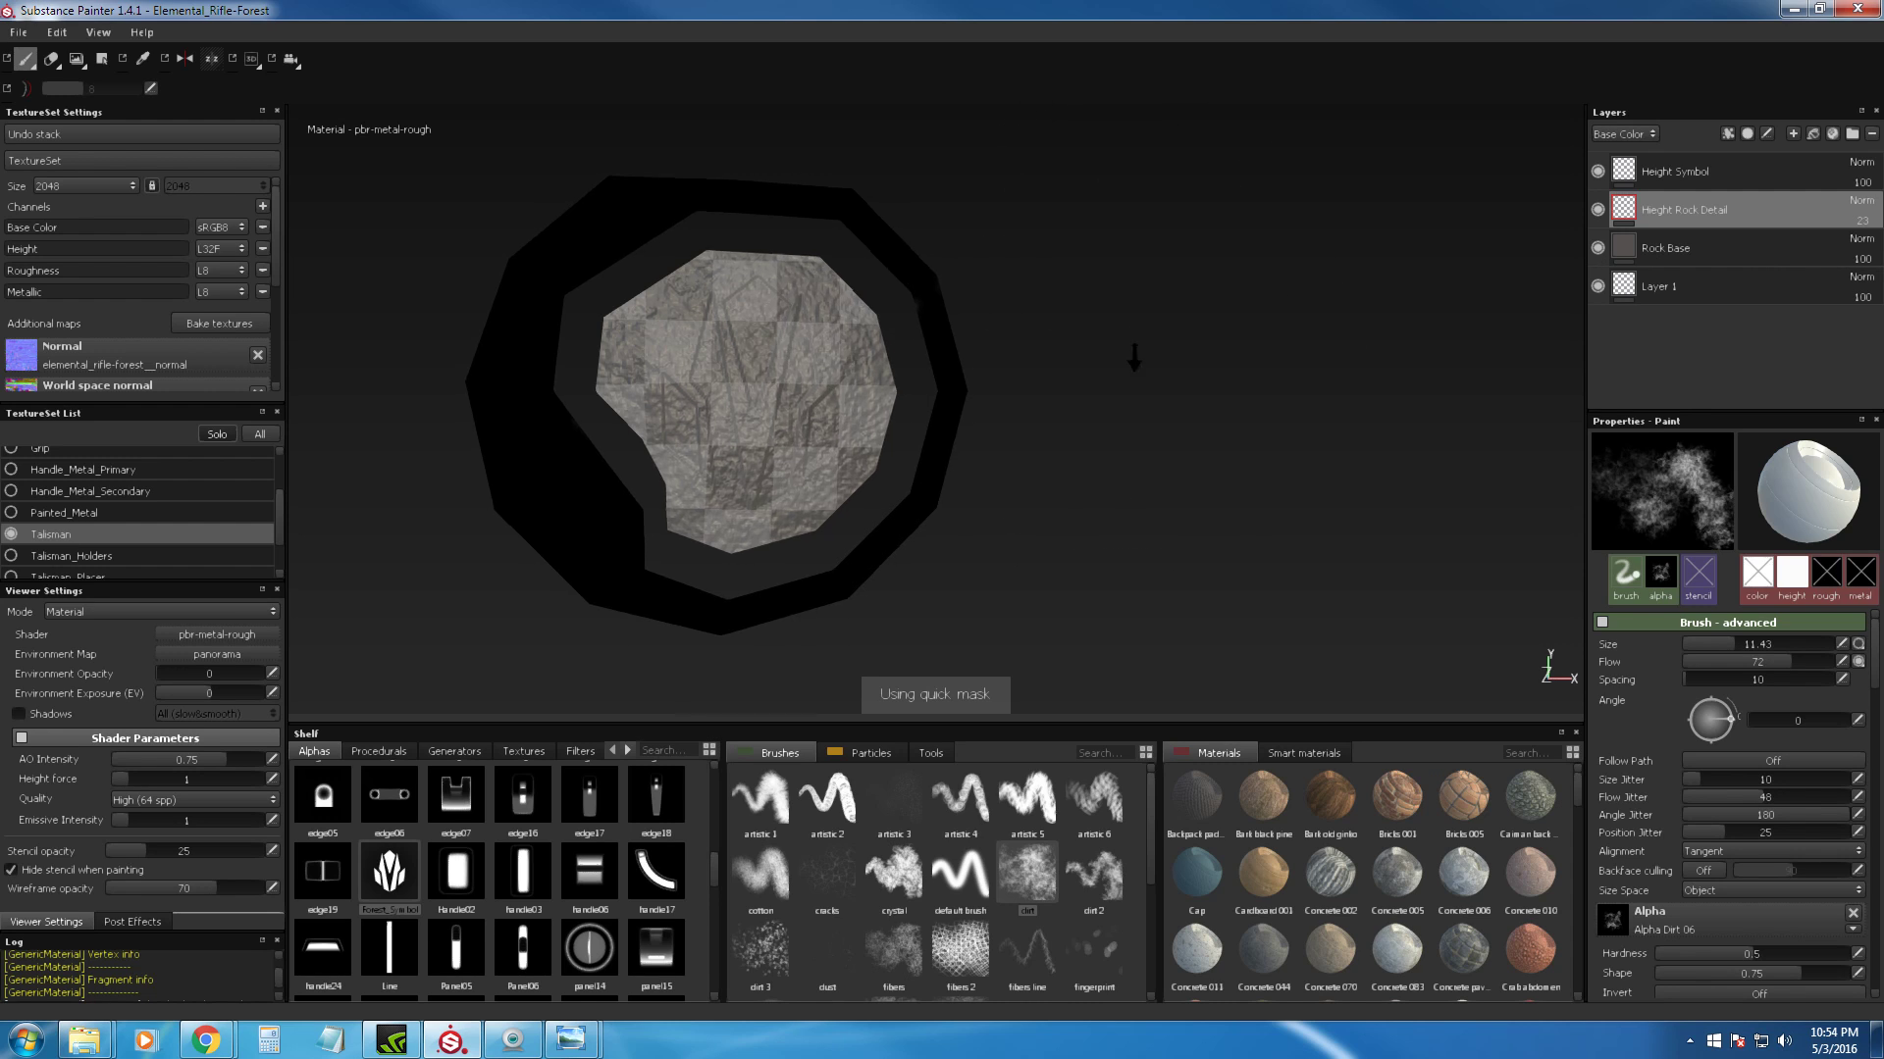
{"action": "scroll", "coordinate": [1128, 442], "scroll_direction": "up", "scroll_amount": 3}
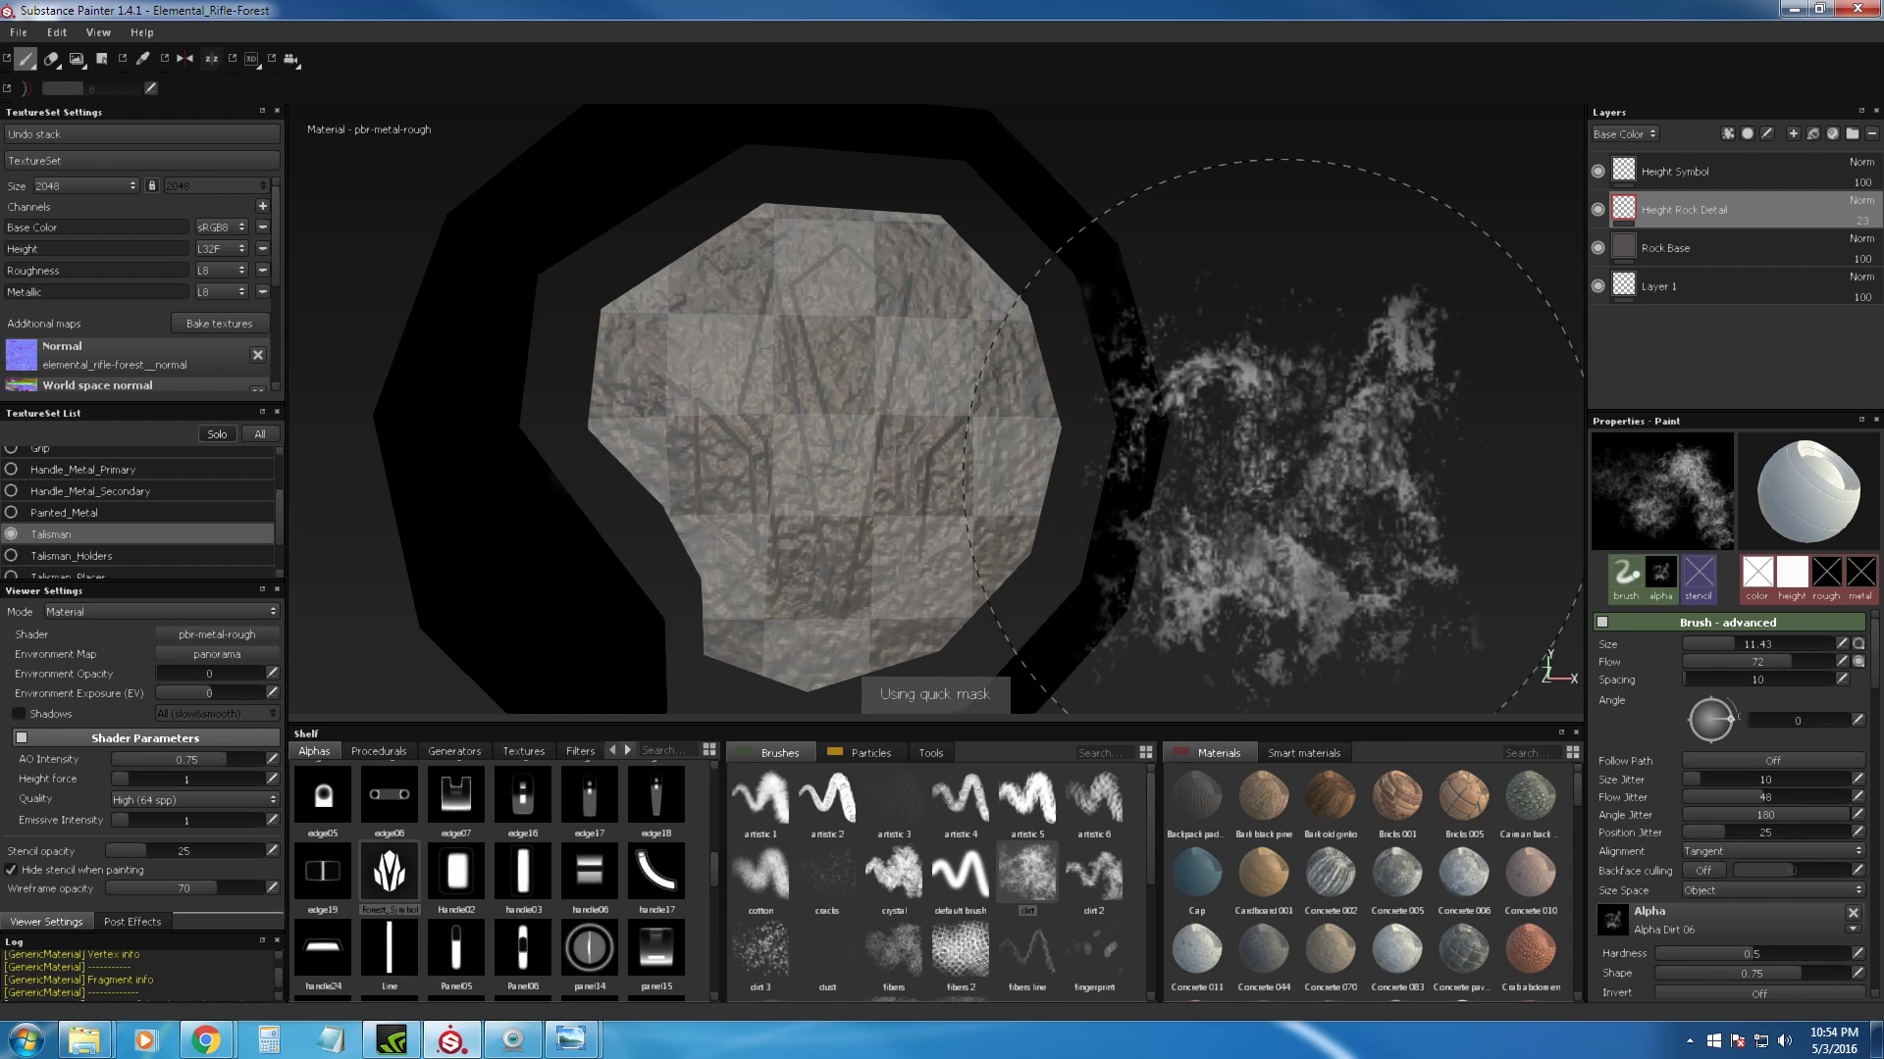
Step: Try the Multiply blend mode on Height Rock Detail, restore Normal, and compare the stone with the layer hidden and shown
{"action": "left_click", "coordinate": [1869, 202]}
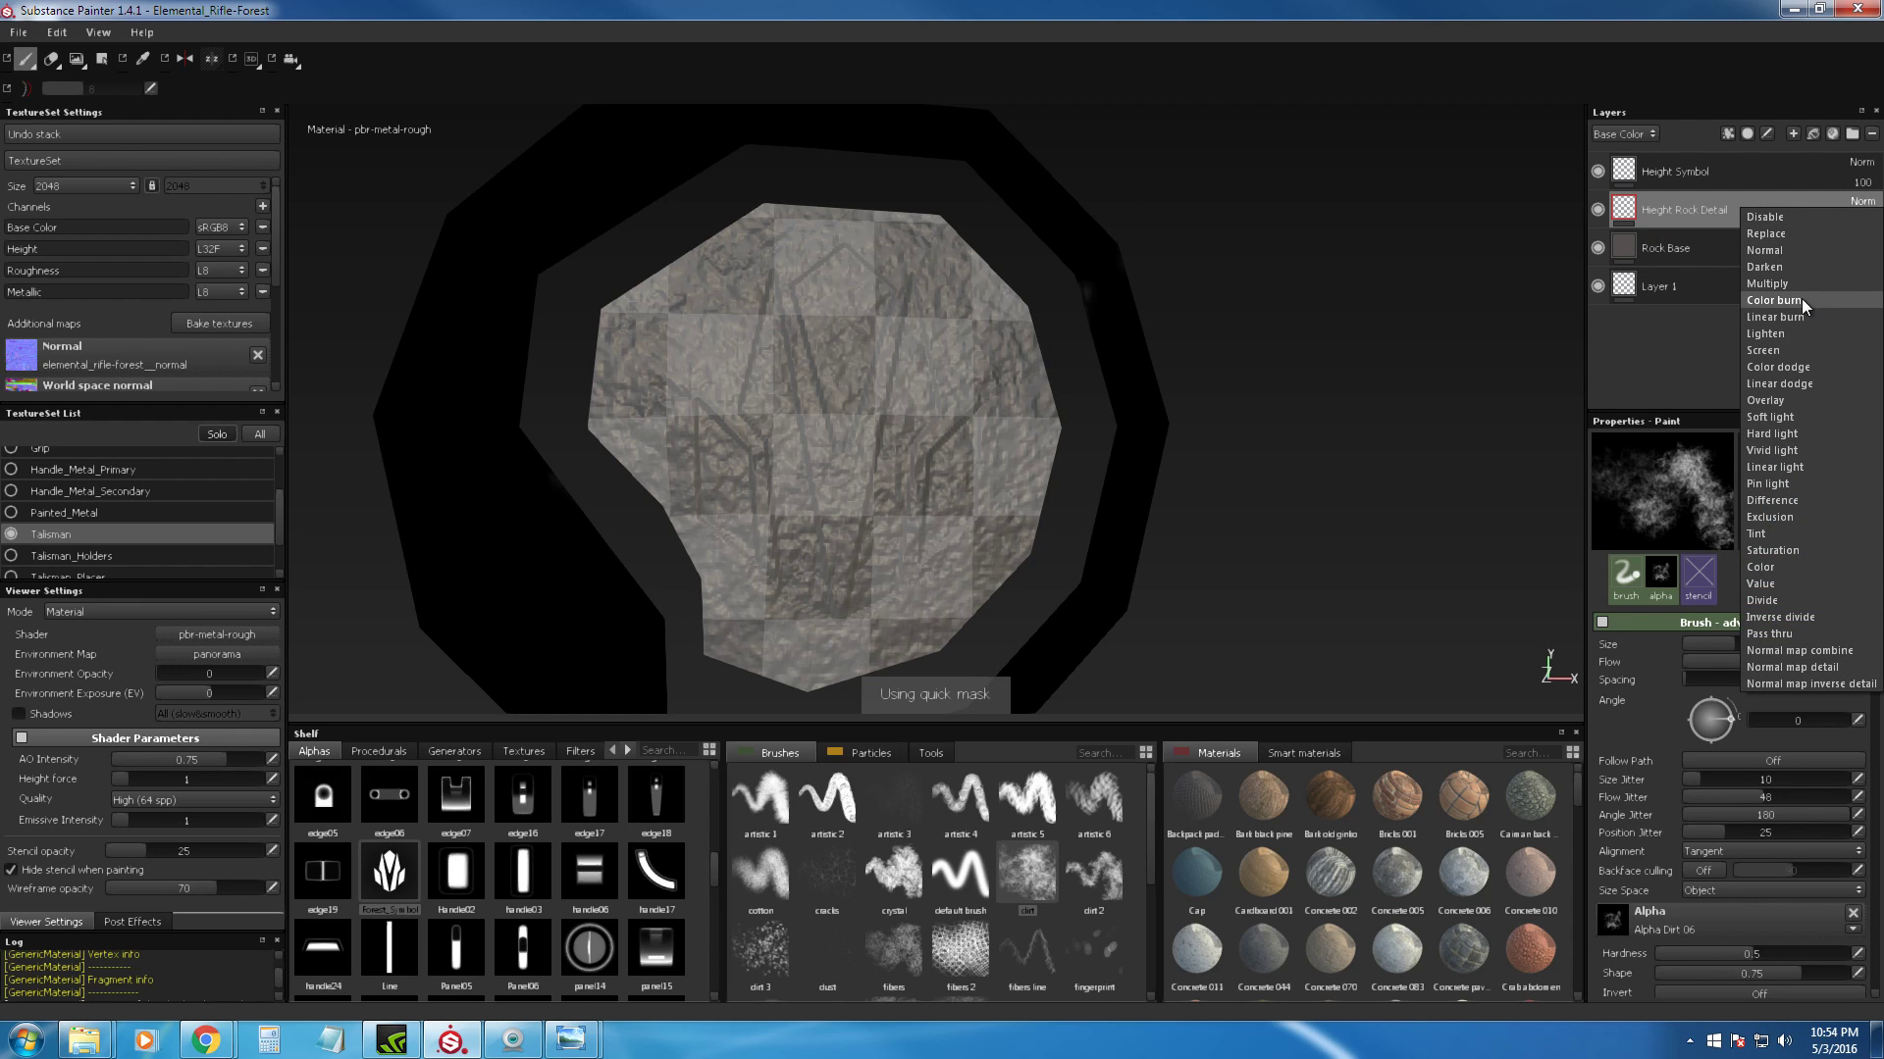
{"action": "left_click", "coordinate": [1803, 282]}
{"action": "left_click", "coordinate": [1854, 201]}
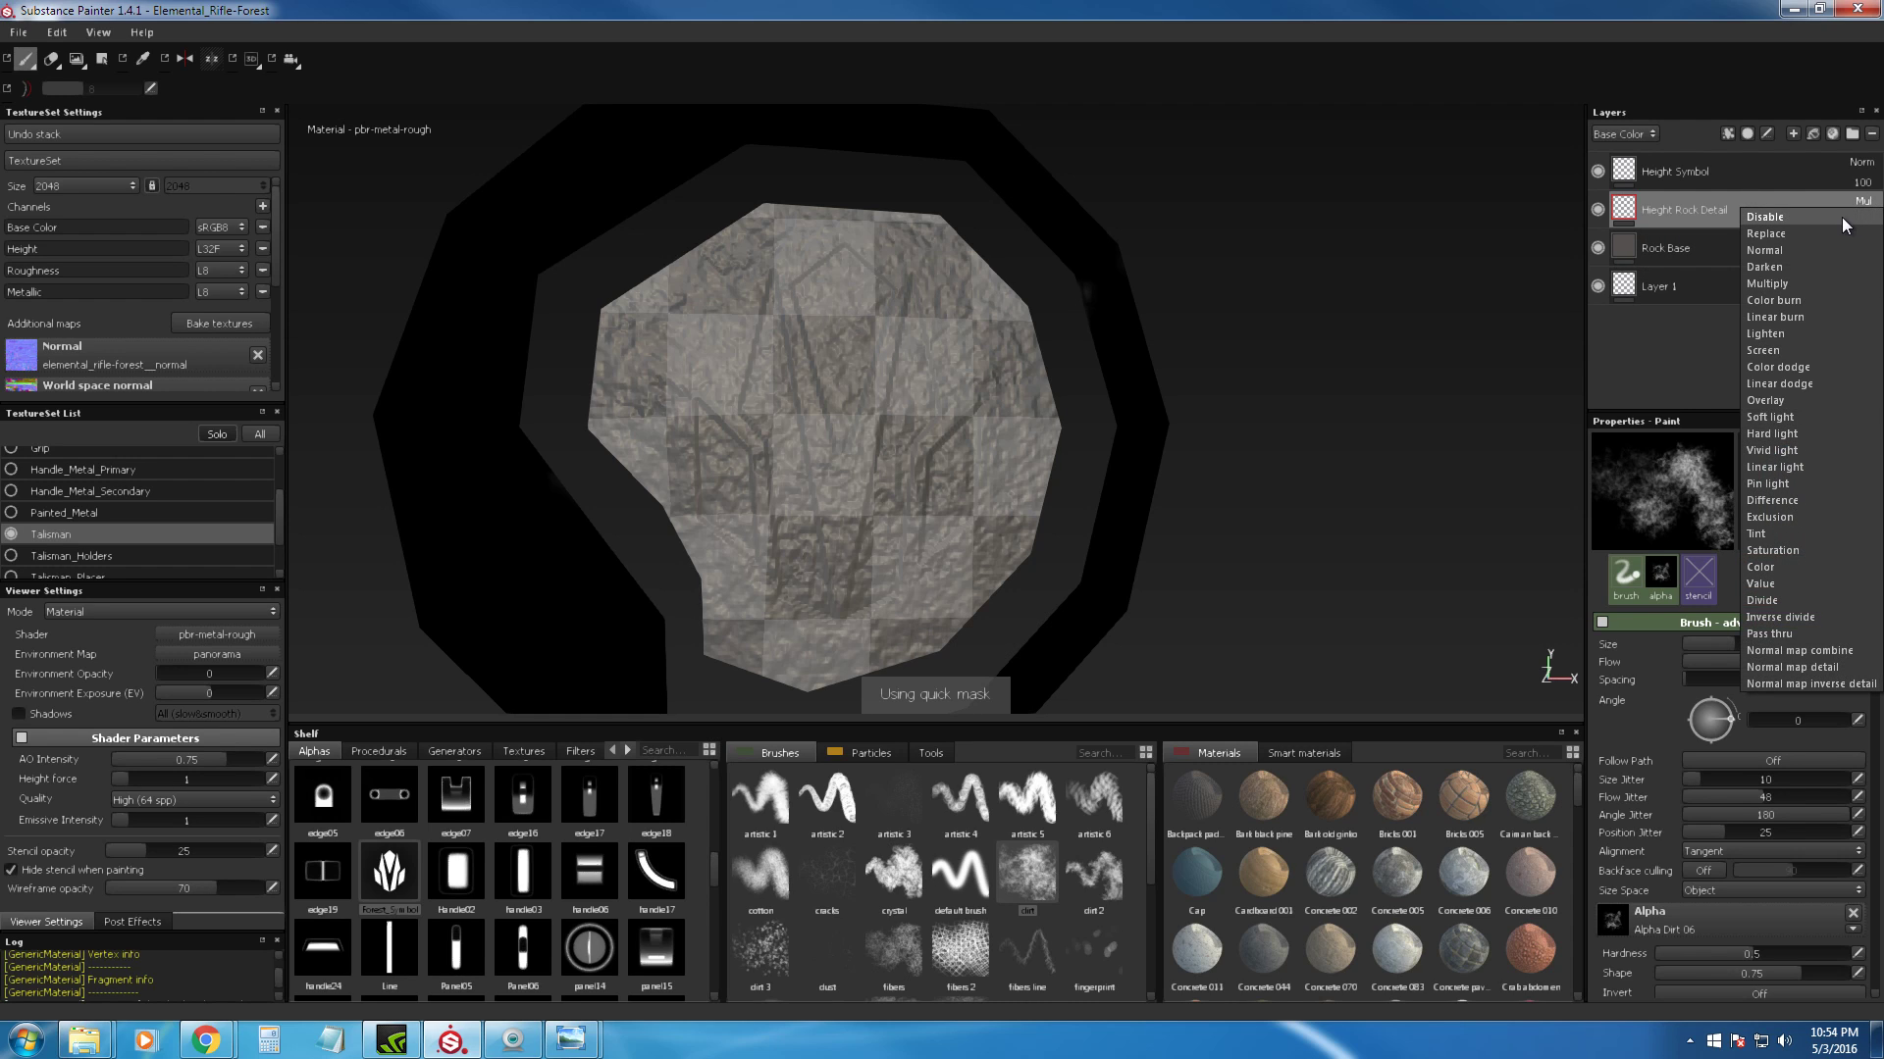
{"action": "left_click", "coordinate": [1820, 251]}
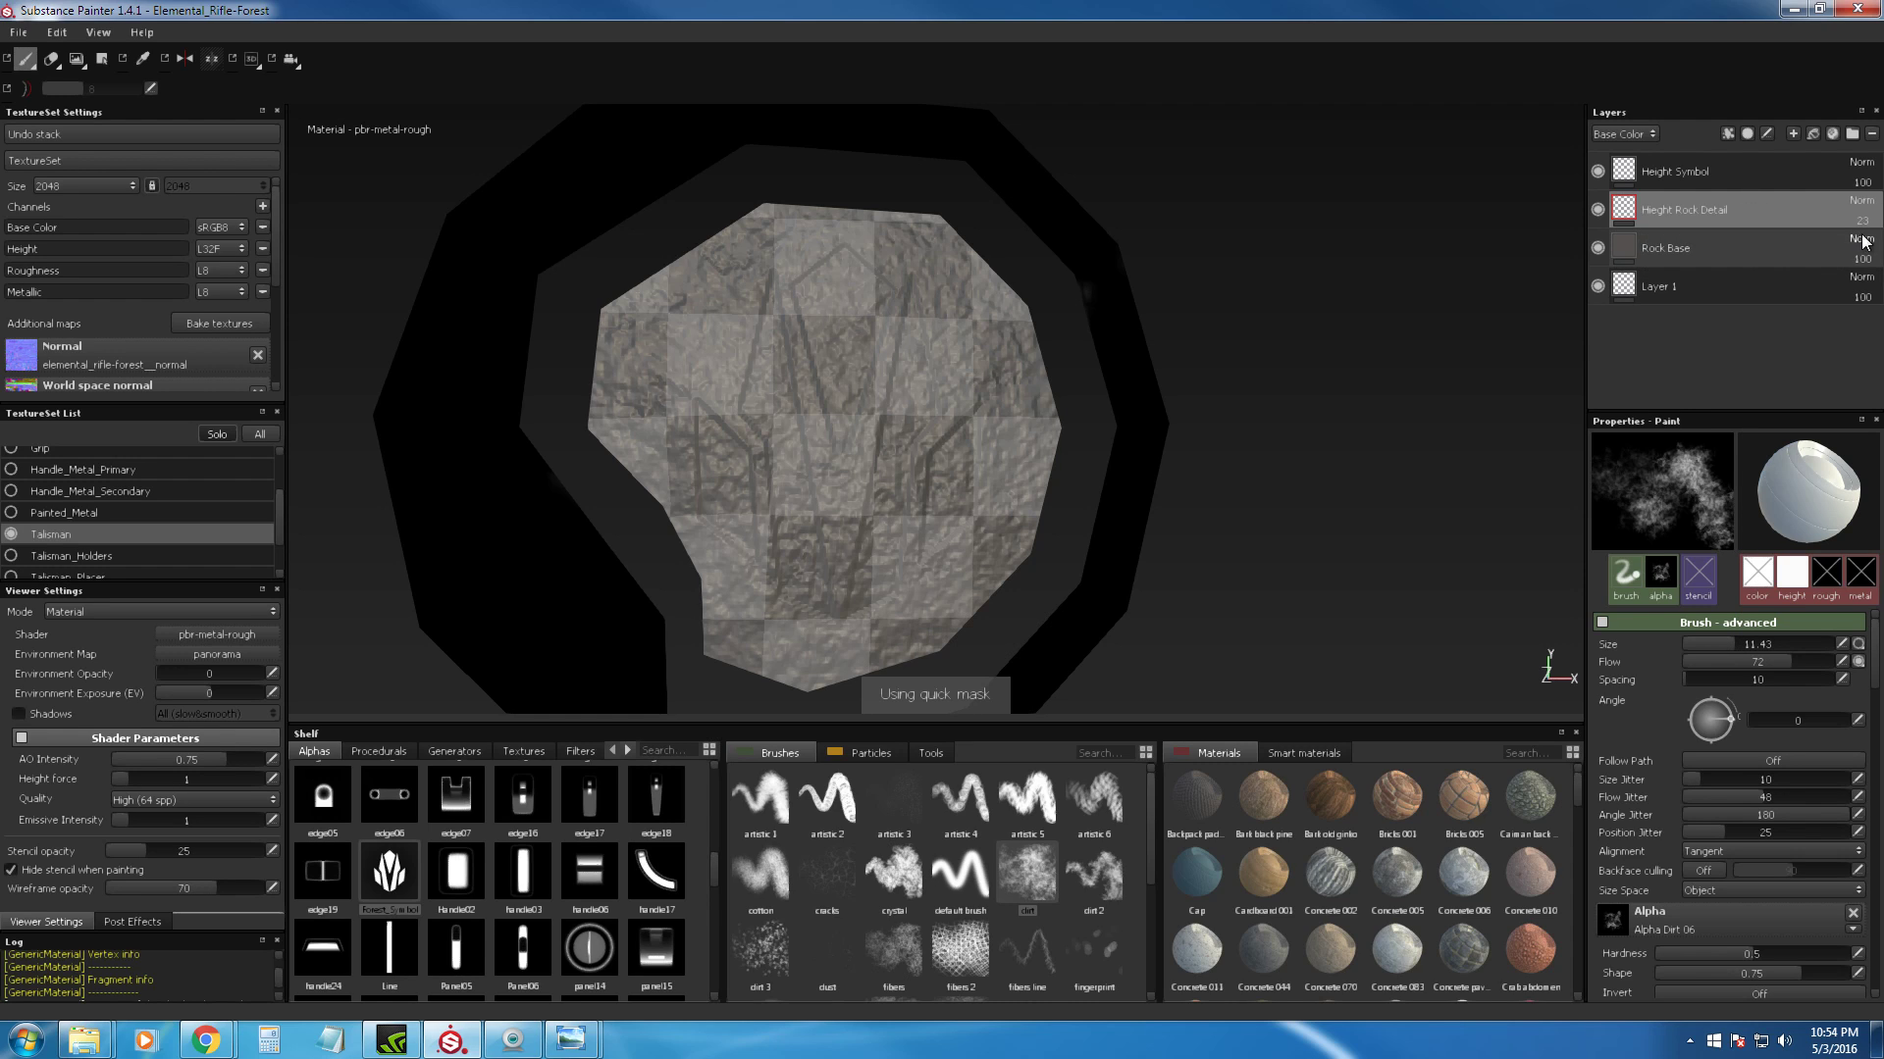
{"action": "left_click", "coordinate": [1598, 210]}
{"action": "left_click", "coordinate": [1599, 210]}
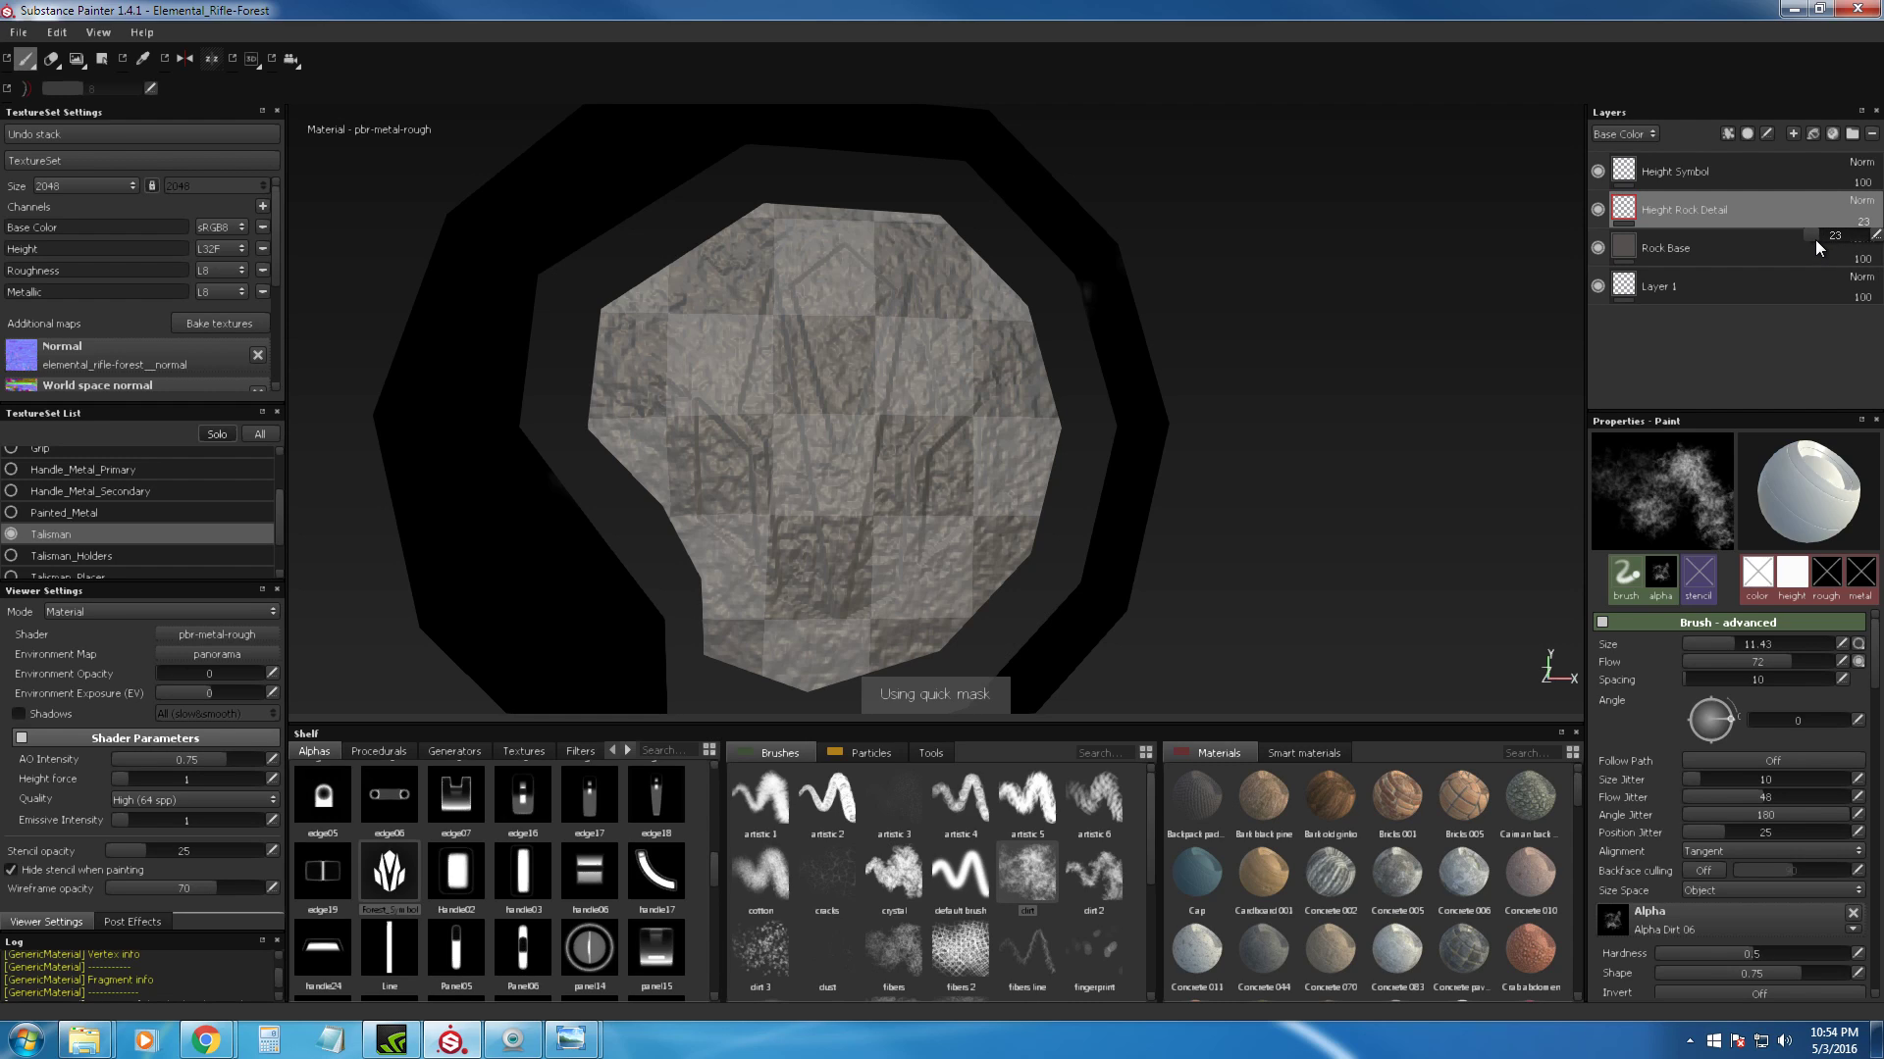
Step: Set the Height Rock Detail layer's opacity to 100 and clear the quick mask, reducing the brush size to 2.77
{"action": "left_click_drag", "start_coordinate": [1809, 237], "coordinate": [1876, 243]}
{"action": "right_click_drag", "start_coordinate": [916, 411], "coordinate": [795, 411], "text": "ctrl"}
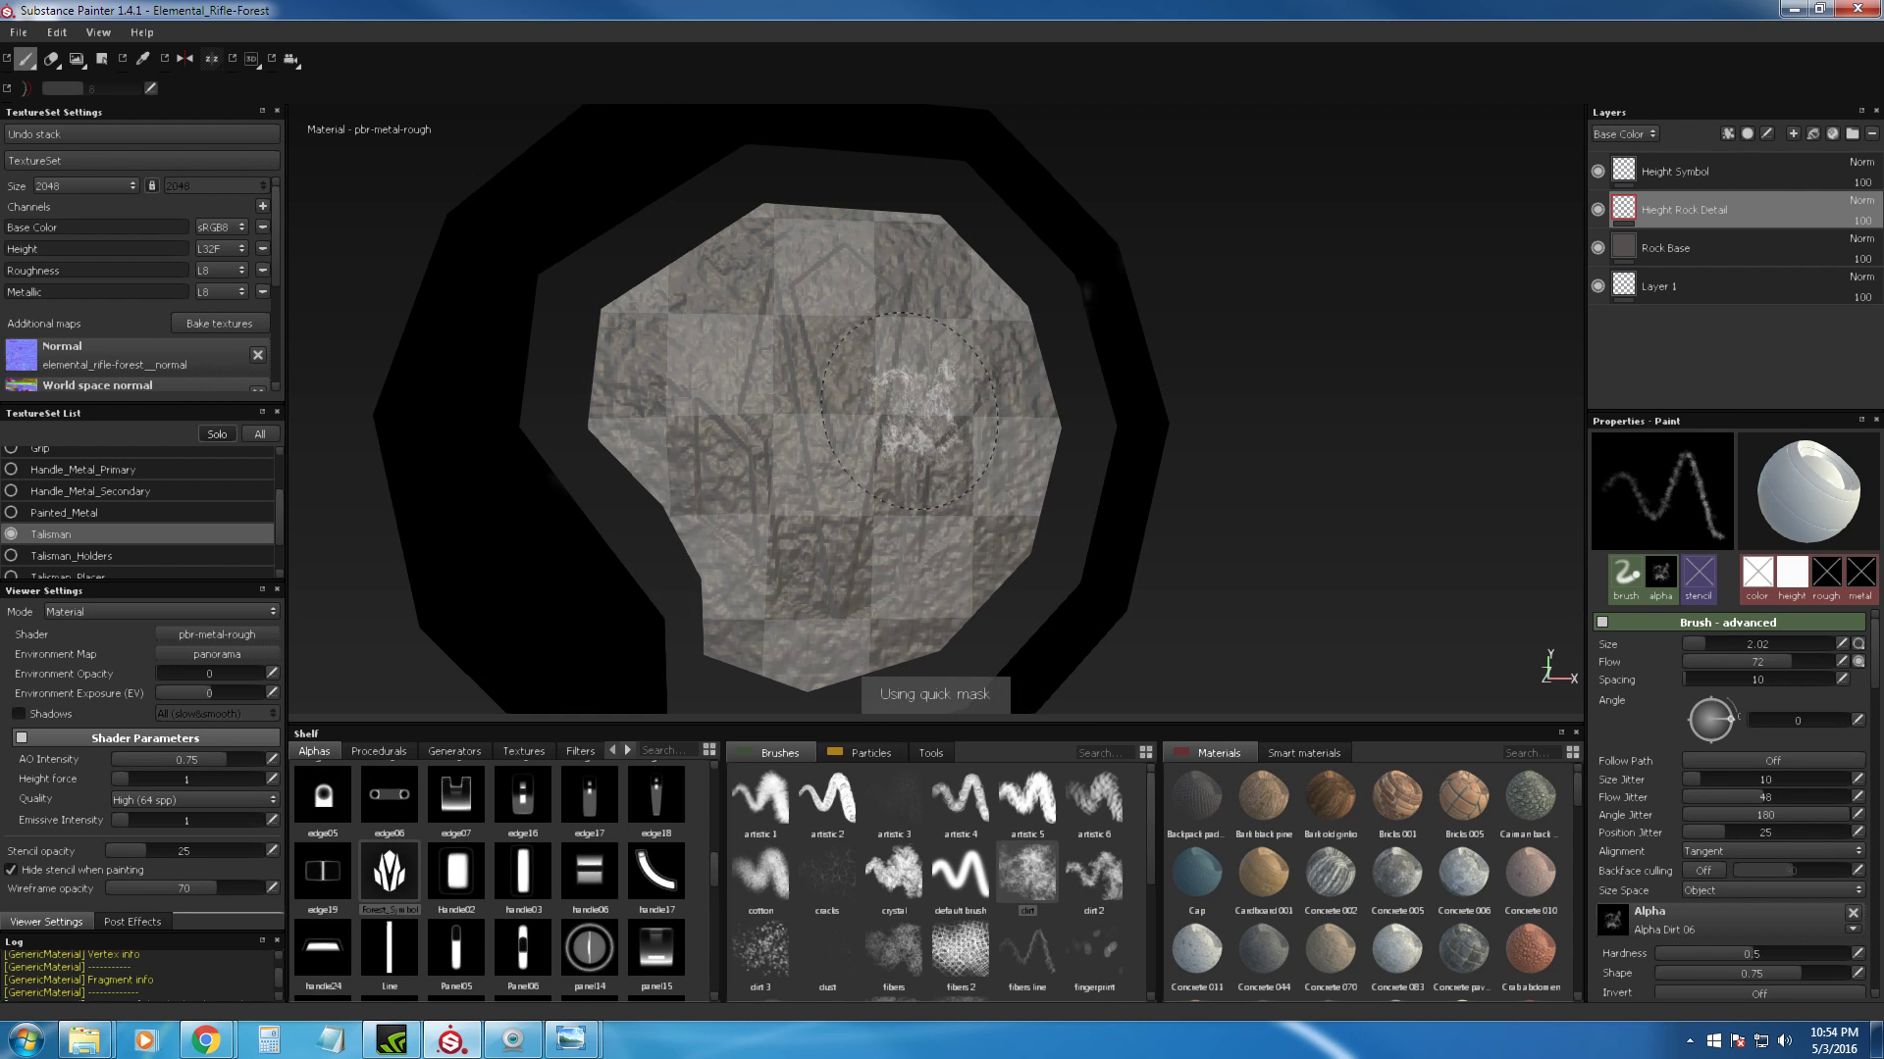
{"action": "mouse_move", "coordinate": [1875, 680]}
{"action": "left_mouse_down"}
{"action": "mouse_move", "coordinate": [1878, 743]}
{"action": "mouse_move", "coordinate": [1866, 657]}
{"action": "left_mouse_up"}
{"action": "key", "text": "t"}
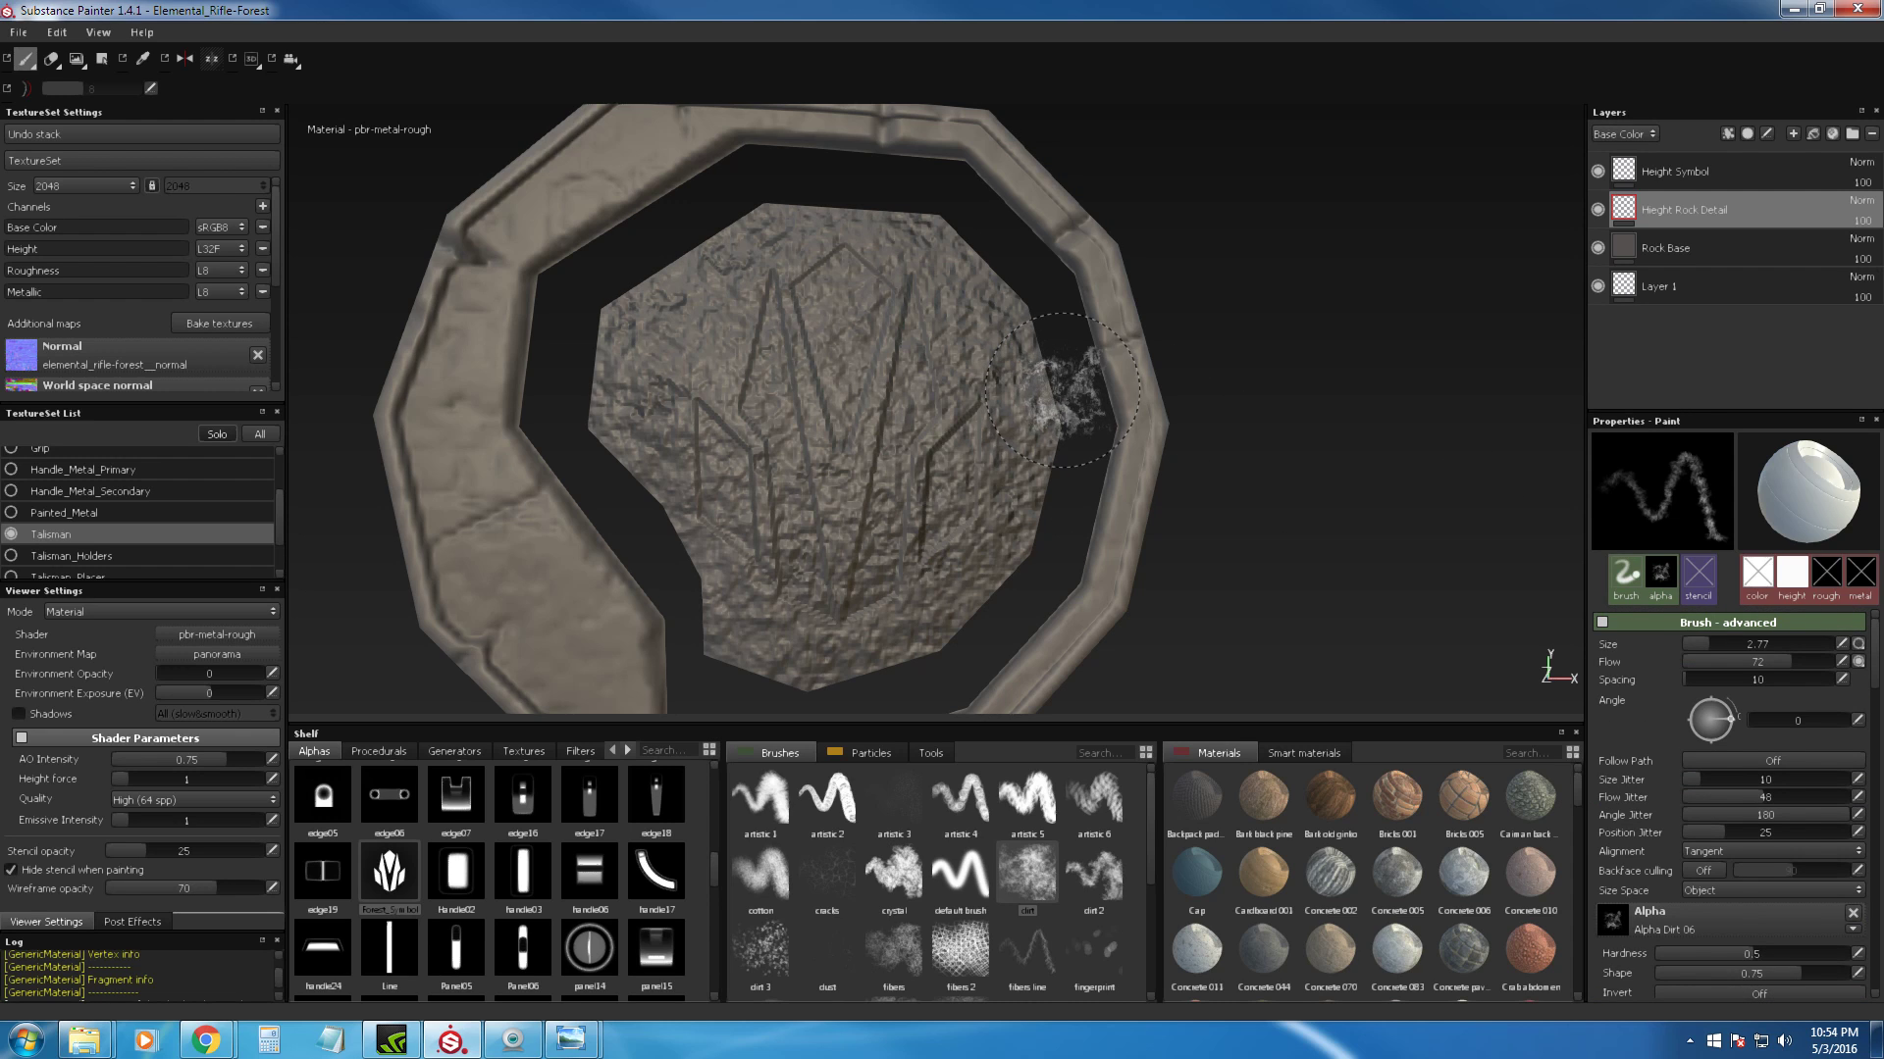
Step: Lower the Height Rock Detail layer's opacity to 23 and compare the talisman with the layer hidden and shown
{"action": "left_click", "coordinate": [1863, 226]}
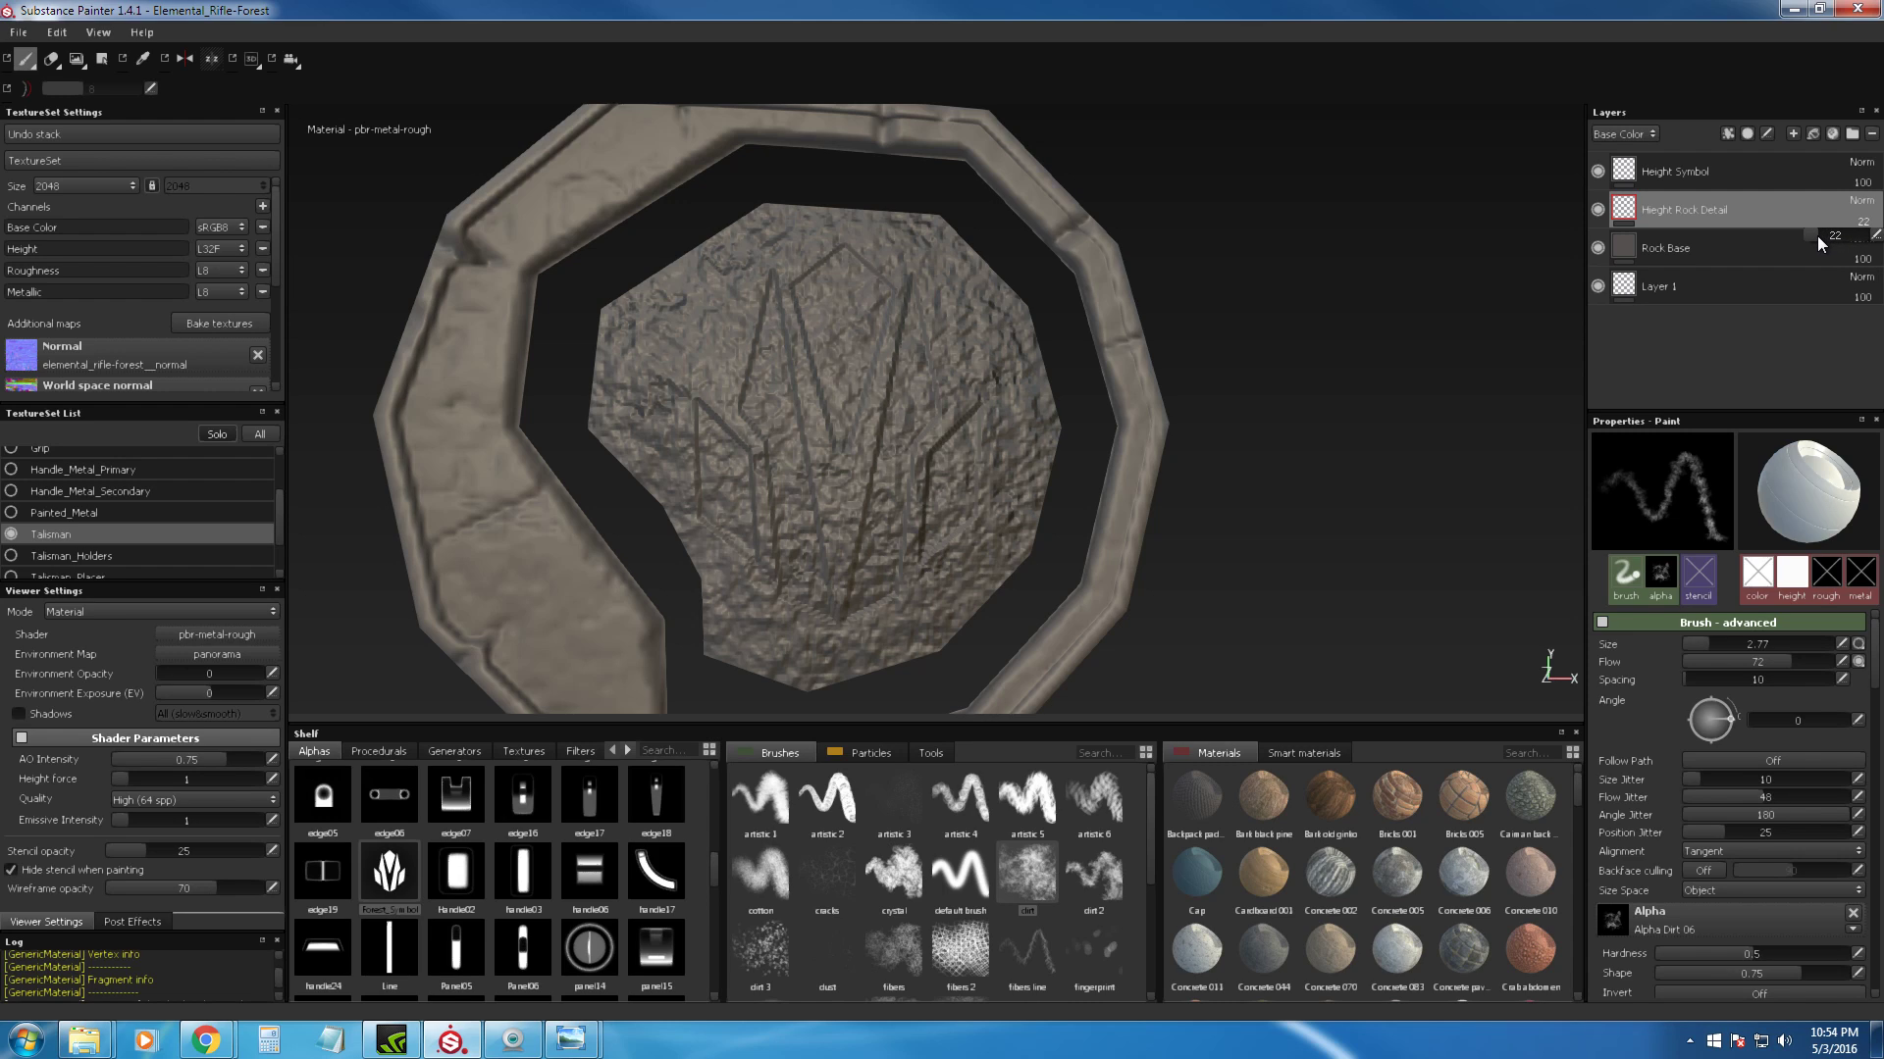
{"action": "mouse_move", "coordinate": [1821, 231]}
{"action": "left_mouse_down"}
{"action": "mouse_move", "coordinate": [1878, 237]}
{"action": "mouse_move", "coordinate": [1825, 239]}
{"action": "left_mouse_up"}
{"action": "right_click_drag", "start_coordinate": [1226, 201], "coordinate": [1127, 215], "text": "alt"}
{"action": "mouse_move", "coordinate": [1126, 219]}
{"action": "left_mouse_down", "text": "alt"}
{"action": "mouse_move", "coordinate": [1099, 243]}
{"action": "mouse_move", "coordinate": [1139, 215]}
{"action": "left_mouse_up", "text": "alt"}
{"action": "key", "text": "ctrl+z"}
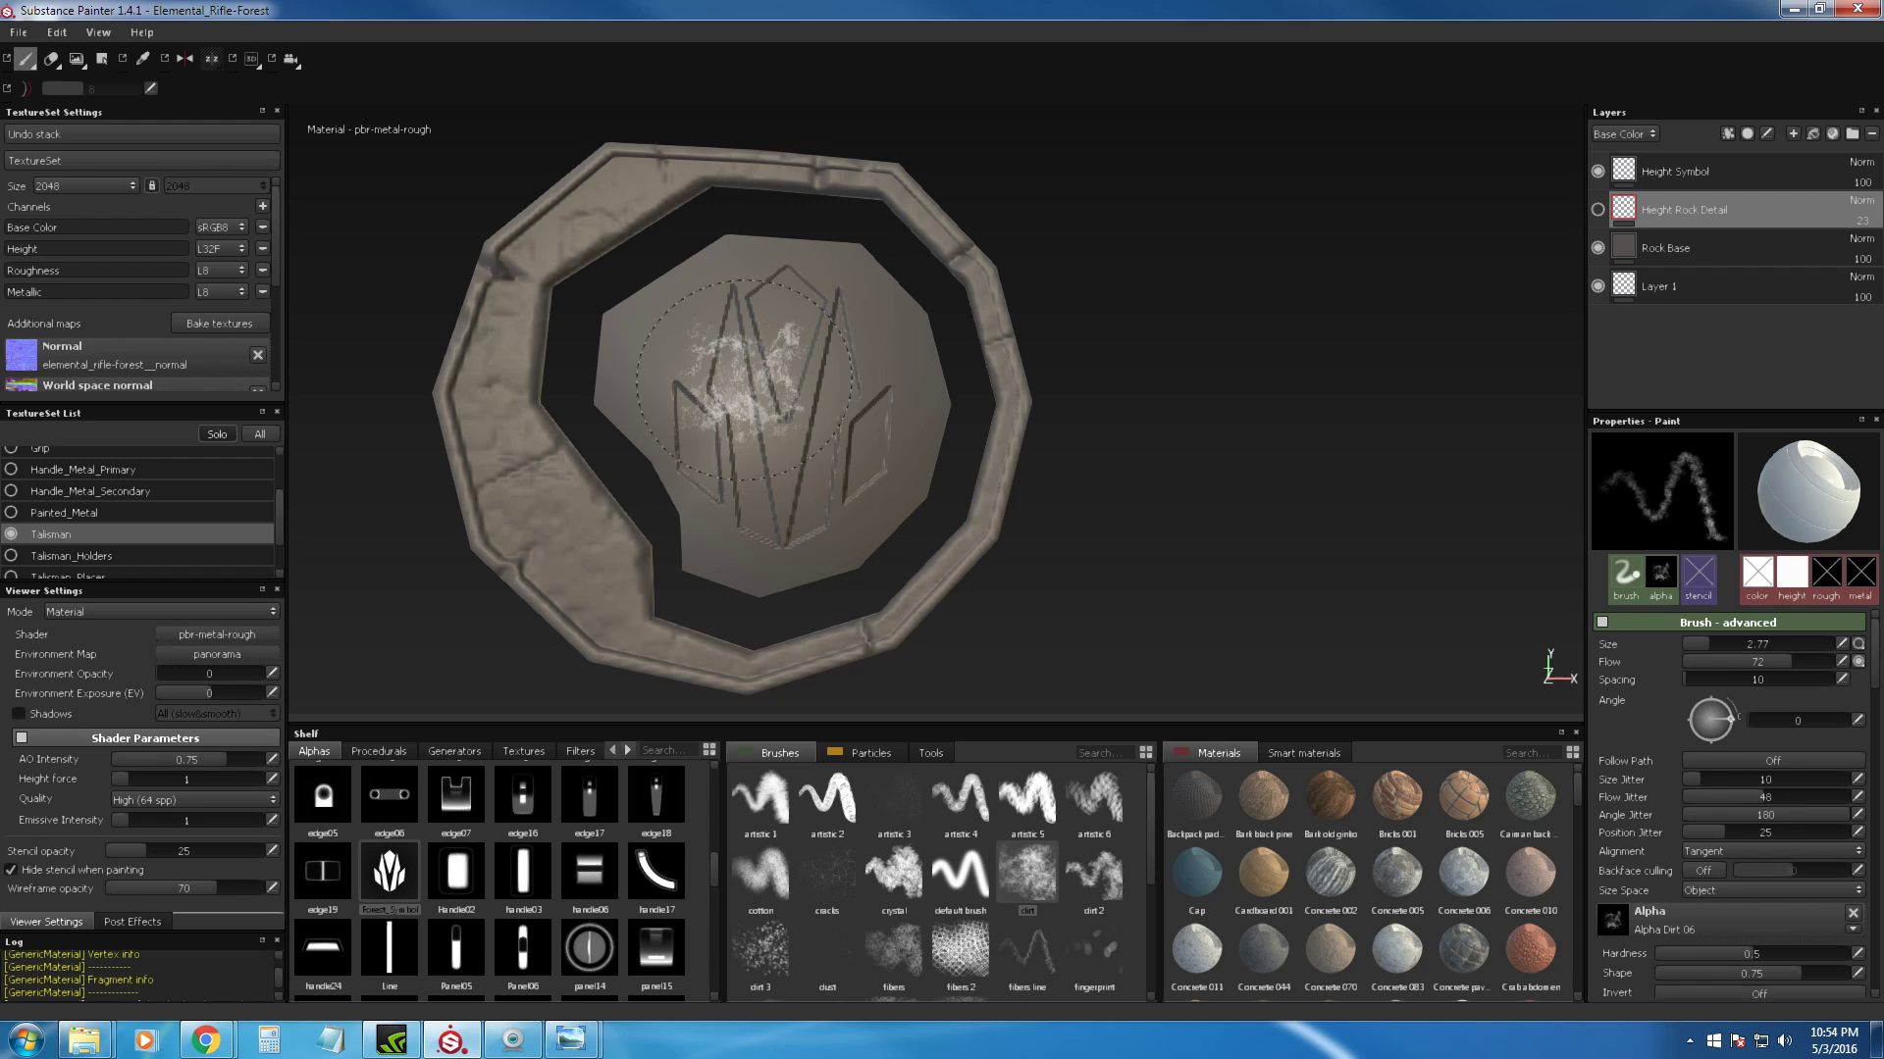
{"action": "left_click", "coordinate": [1597, 209]}
{"action": "left_click", "coordinate": [1597, 209]}
{"action": "left_click", "coordinate": [1597, 209]}
{"action": "left_click", "coordinate": [1597, 209]}
Step: Undo the Height Rock Detail layer's opacity change and the recent rock detail strokes on the central stone
{"action": "key", "text": "ctrl"}
{"action": "key", "text": "ctrl+z"}
{"action": "key", "text": "ctrl+z"}
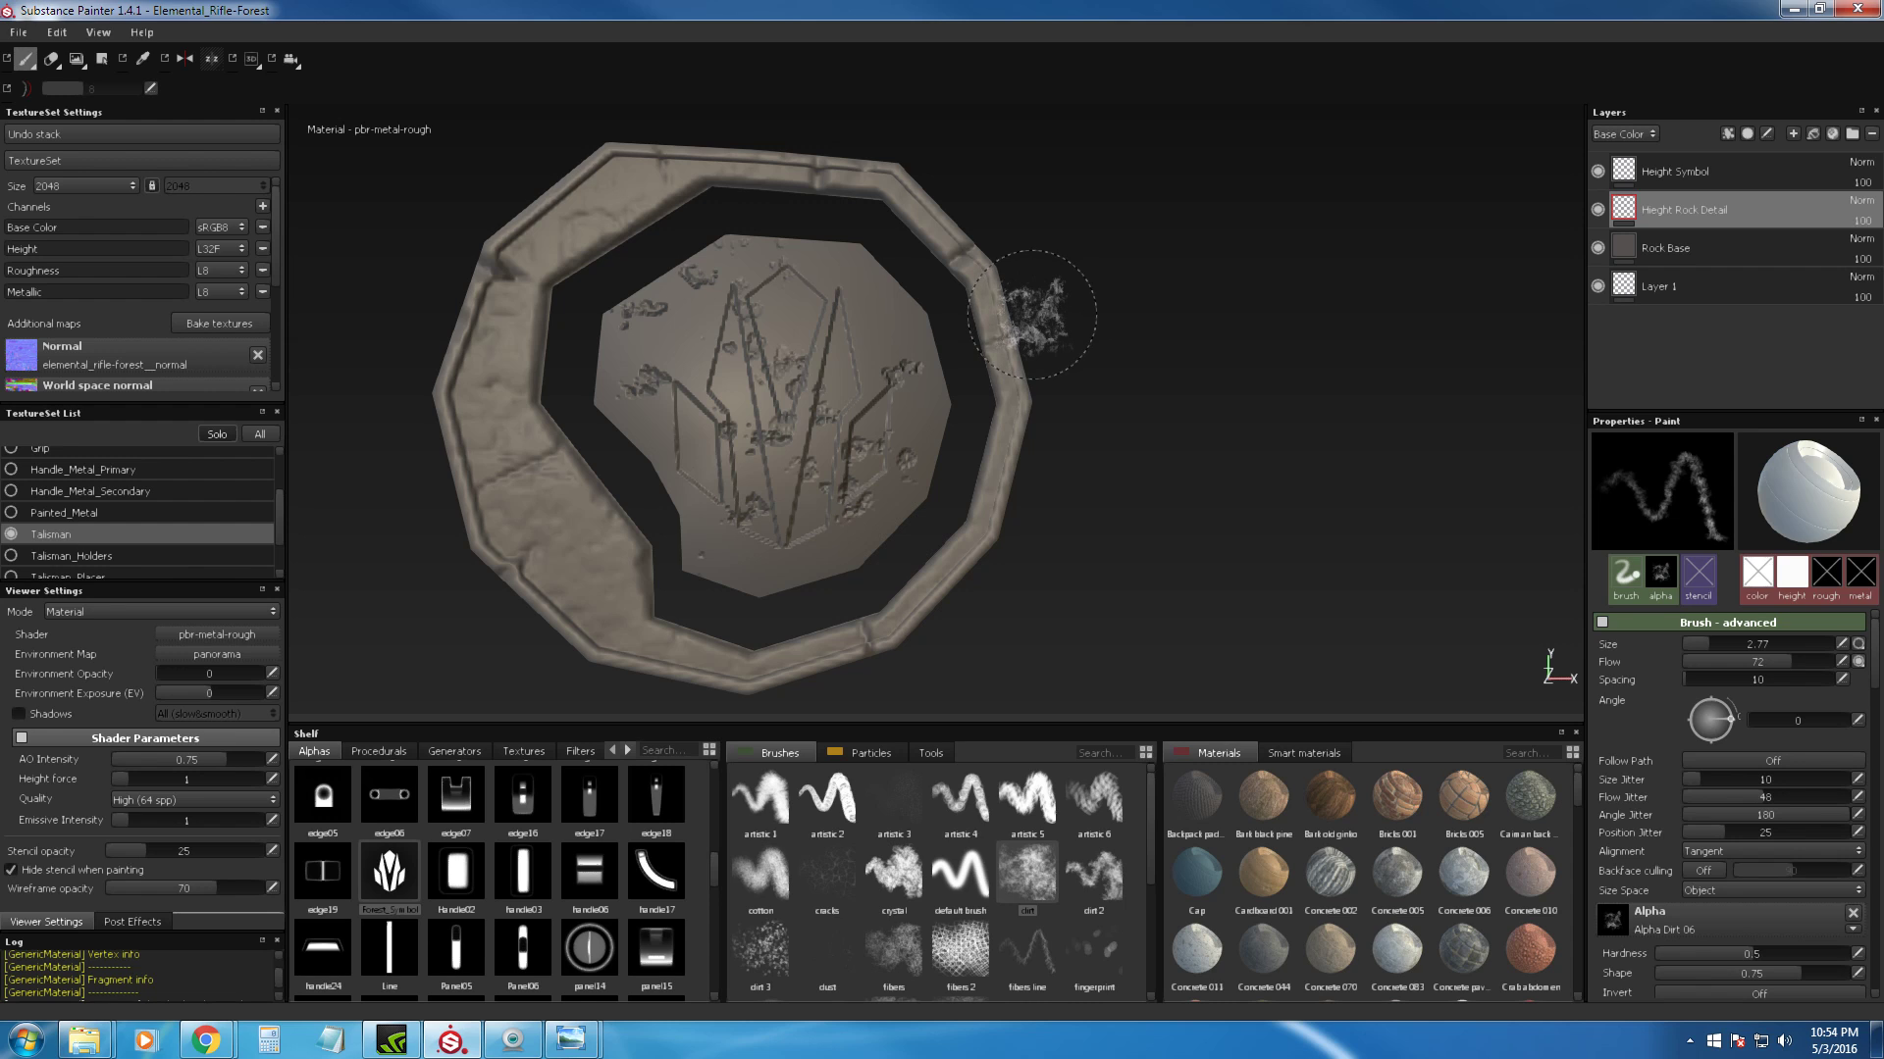
{"action": "left_click_drag", "start_coordinate": [1158, 315], "coordinate": [1122, 326], "text": "alt"}
{"action": "right_click_drag", "start_coordinate": [1122, 327], "coordinate": [1106, 560], "text": "alt"}
Step: Duplicate the Height Symbol layer
{"action": "left_click", "coordinate": [1662, 177]}
{"action": "right_click", "coordinate": [1637, 170]}
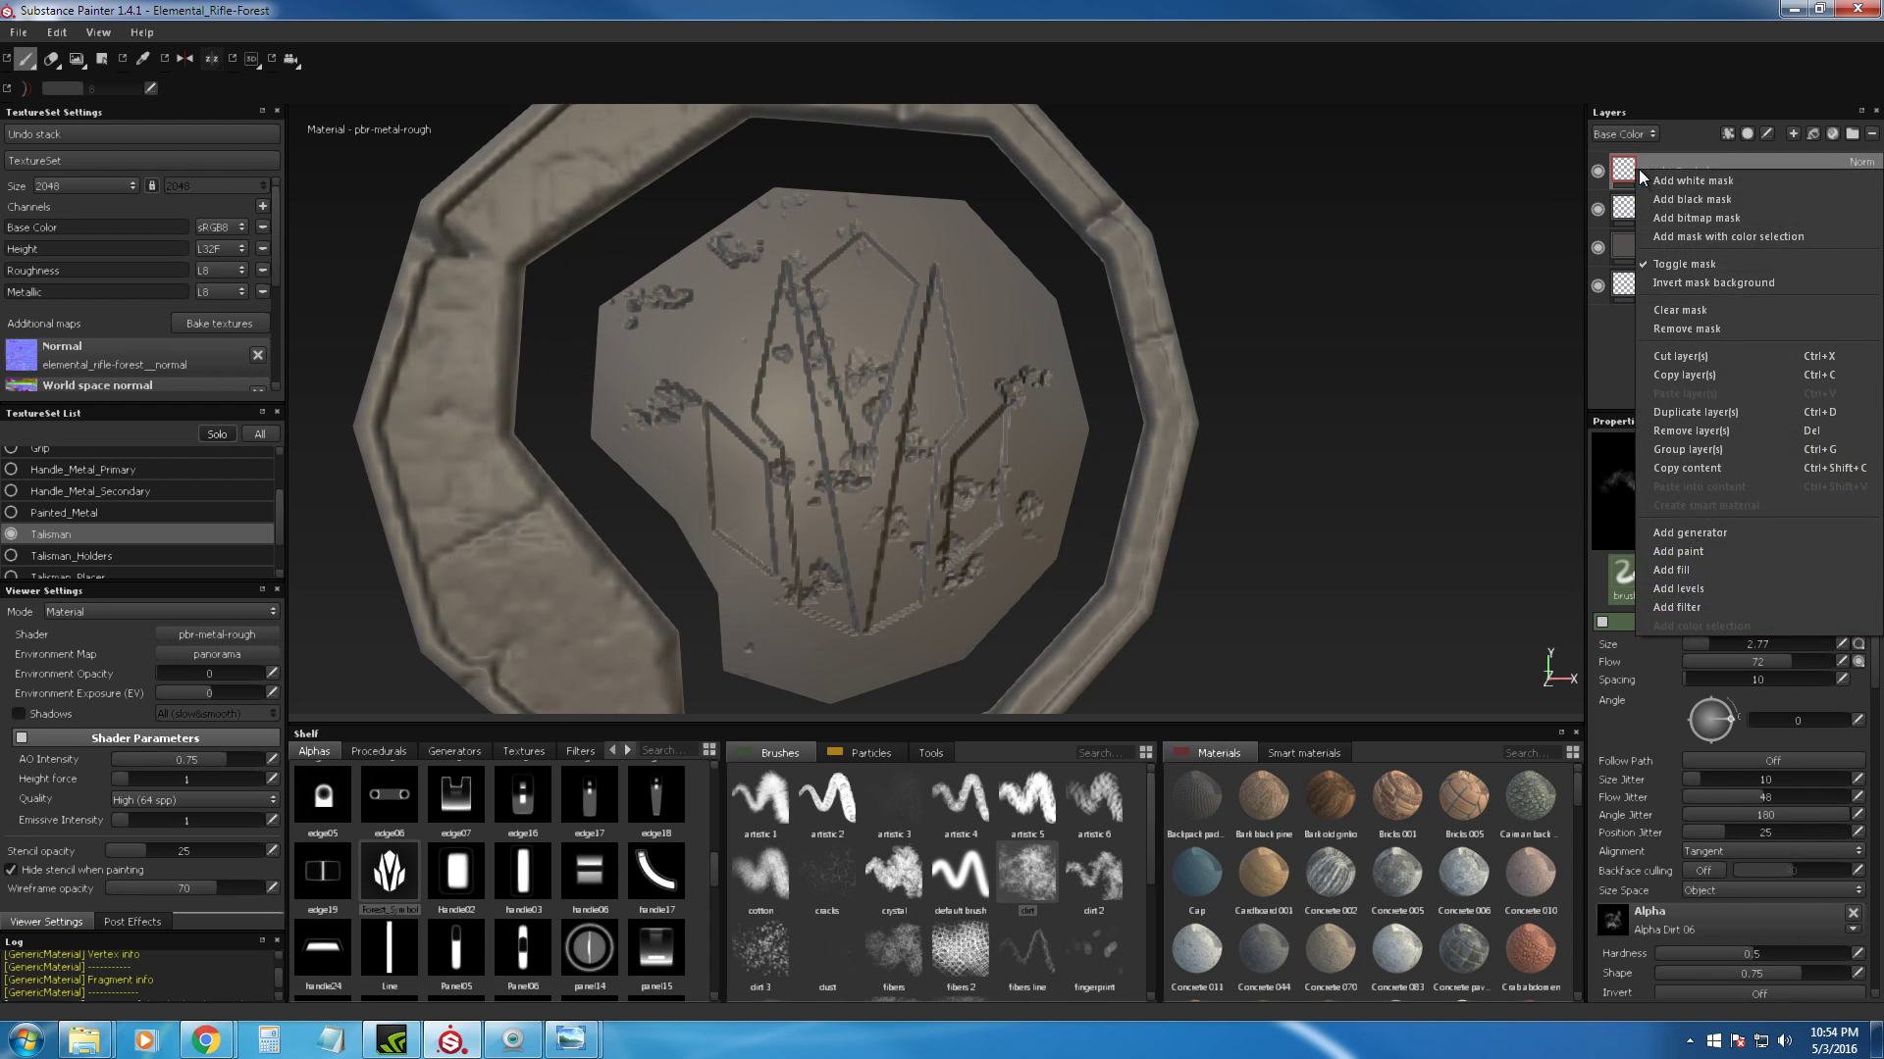
{"action": "left_click", "coordinate": [1725, 414]}
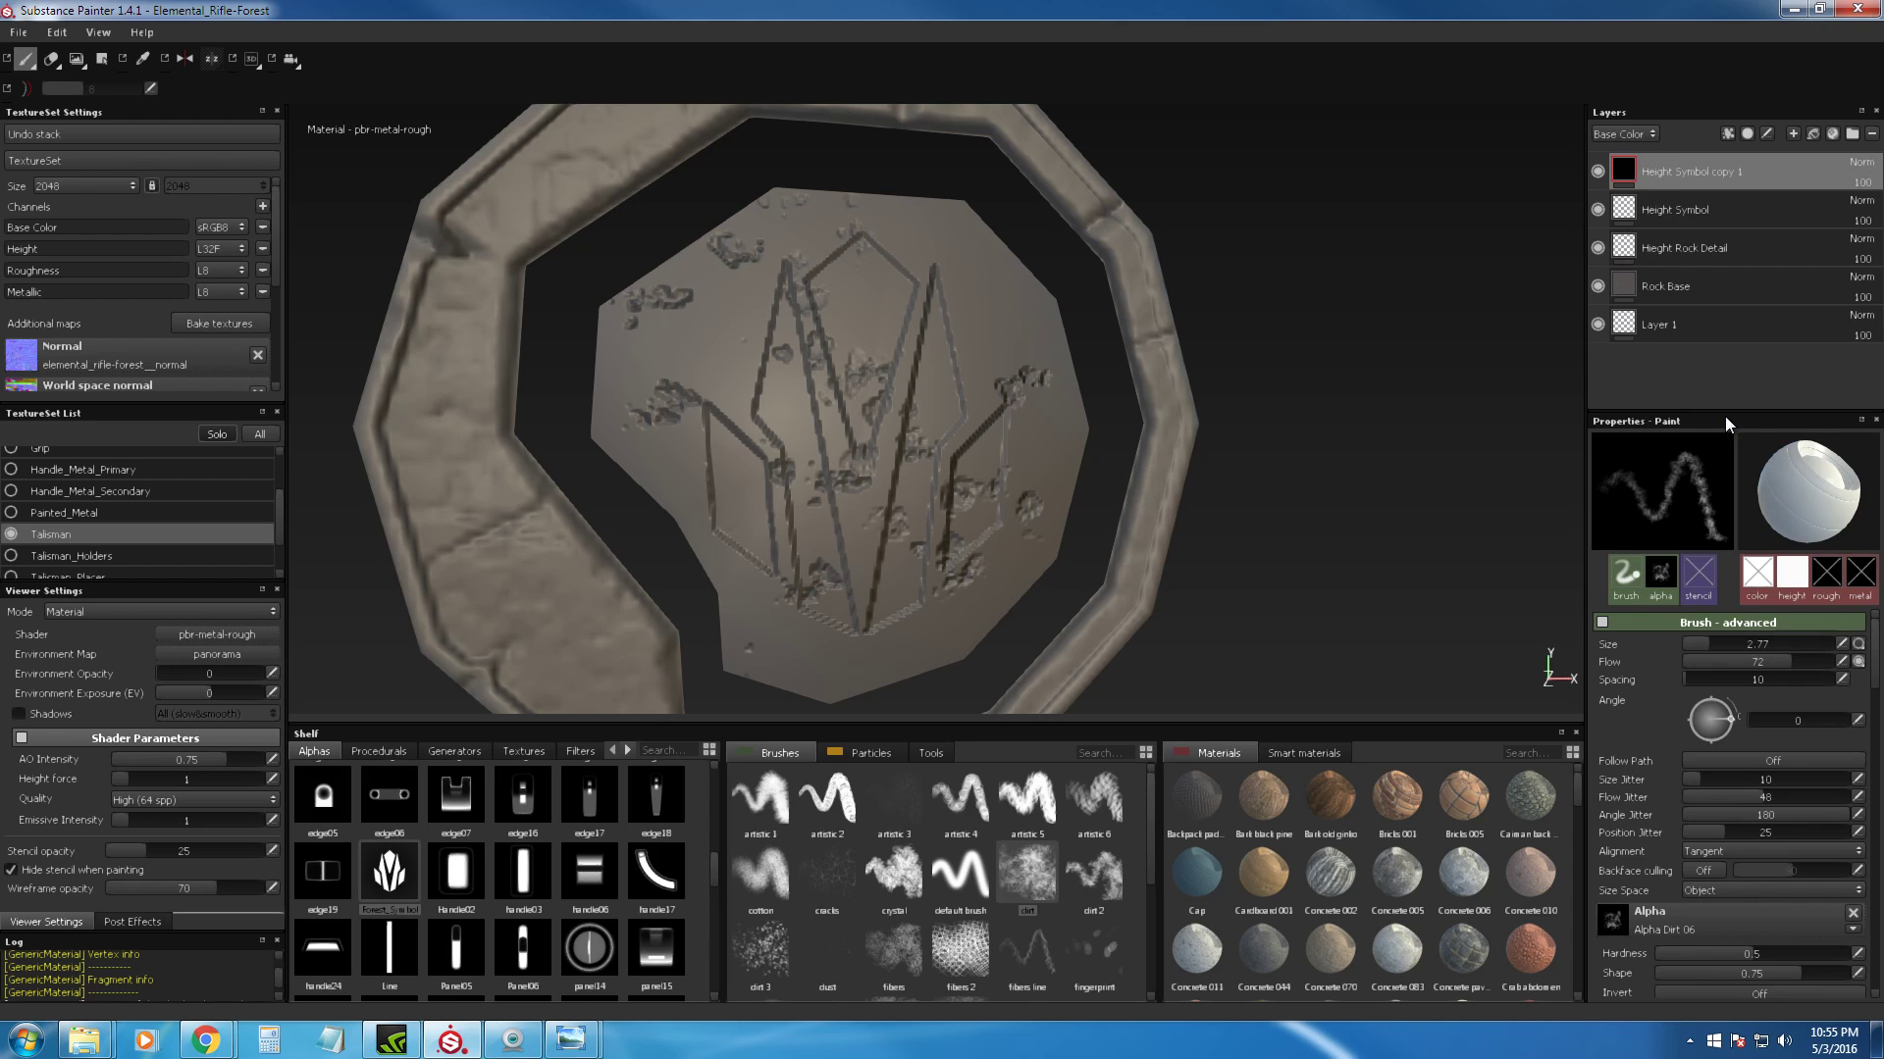
{"action": "right_click", "coordinate": [1706, 172]}
{"action": "left_click", "coordinate": [1438, 248]}
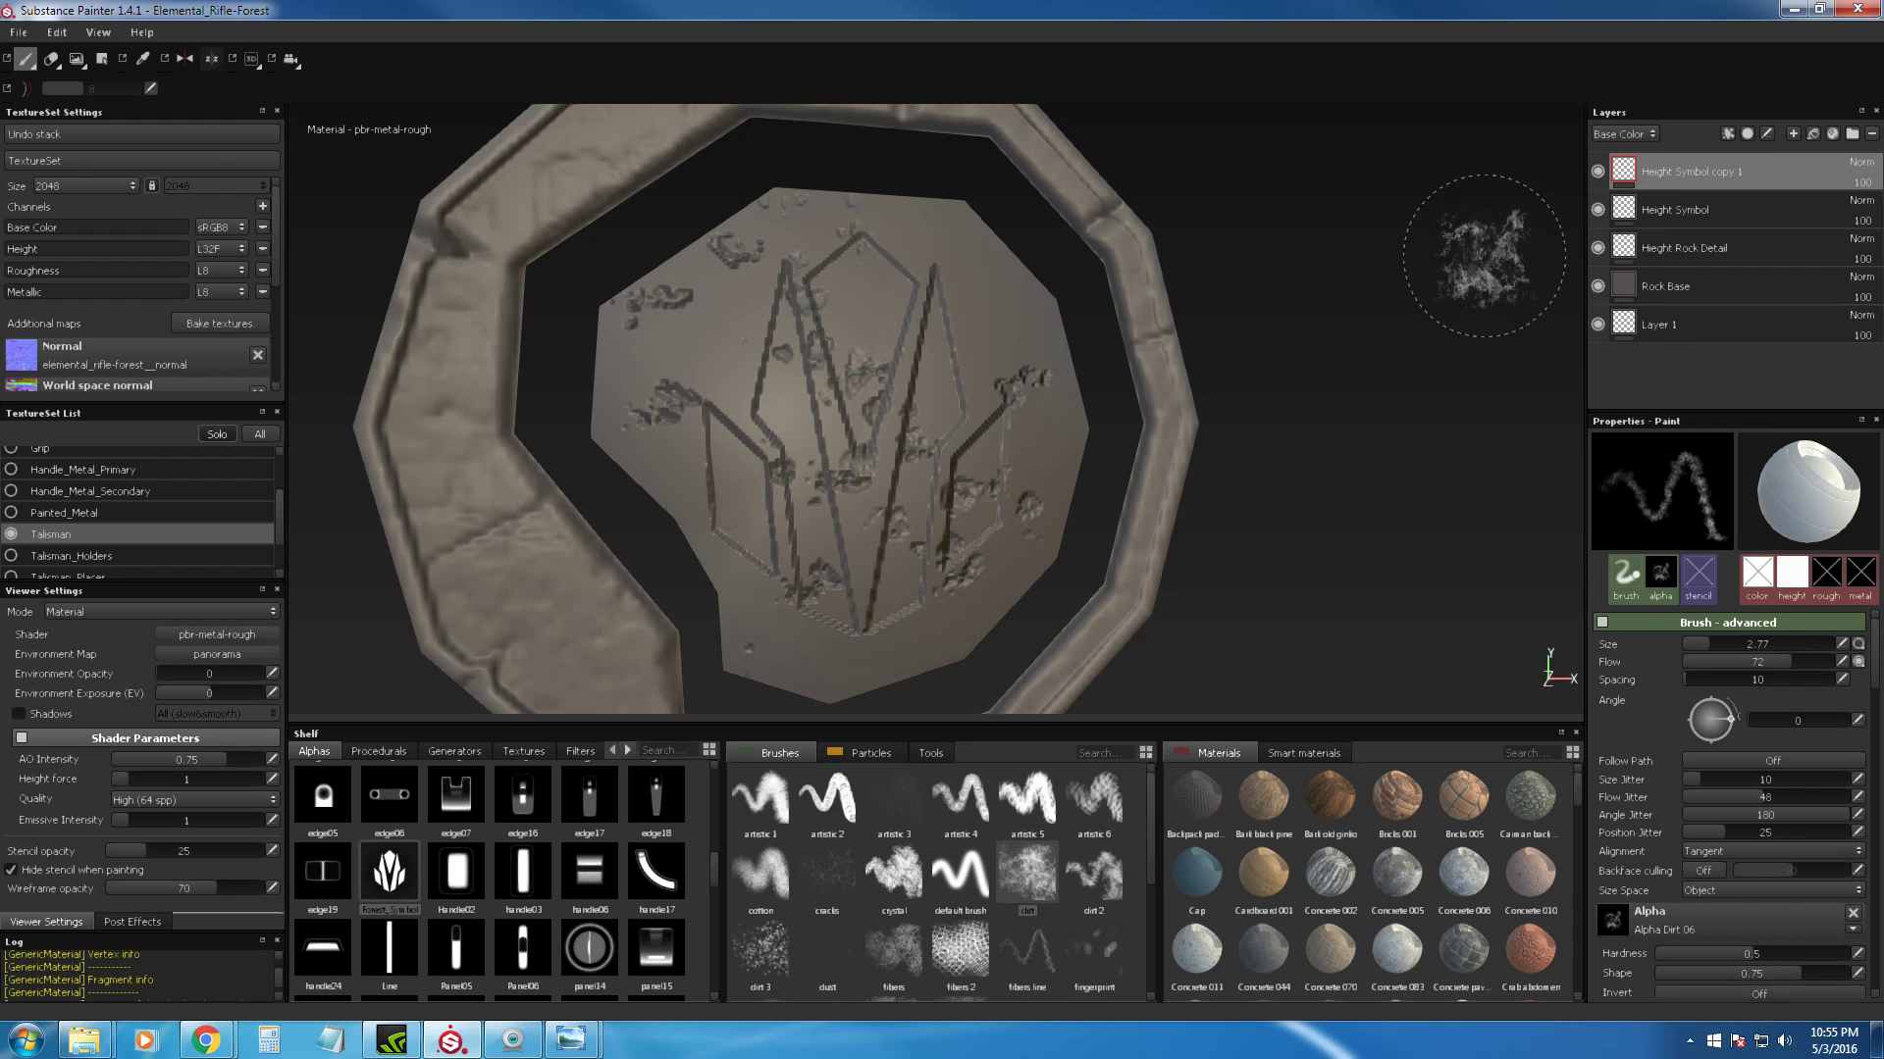
Step: Remove the Height Symbol copy 1, Height Symbol and Height Rock Detail layers together
{"action": "left_click", "coordinate": [1700, 237], "text": "shift"}
{"action": "right_click", "coordinate": [1723, 200]}
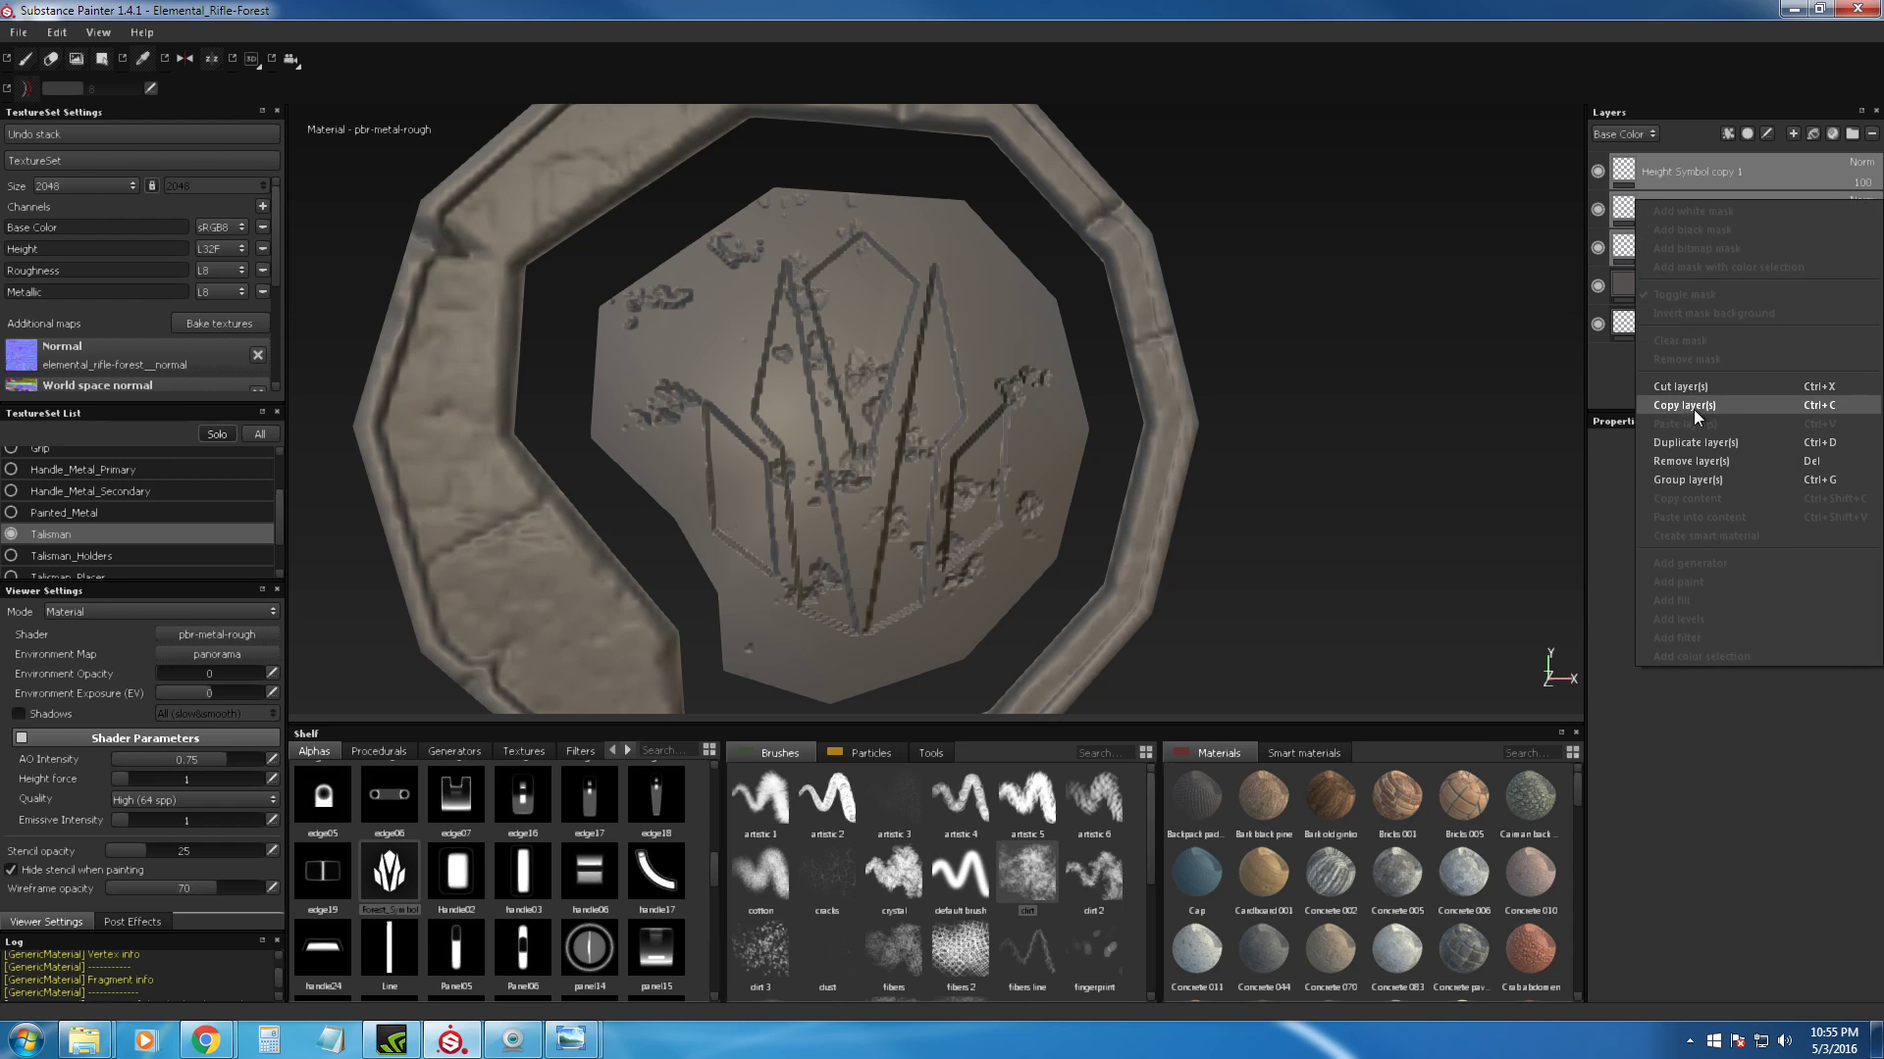
{"action": "left_click", "coordinate": [1689, 458]}
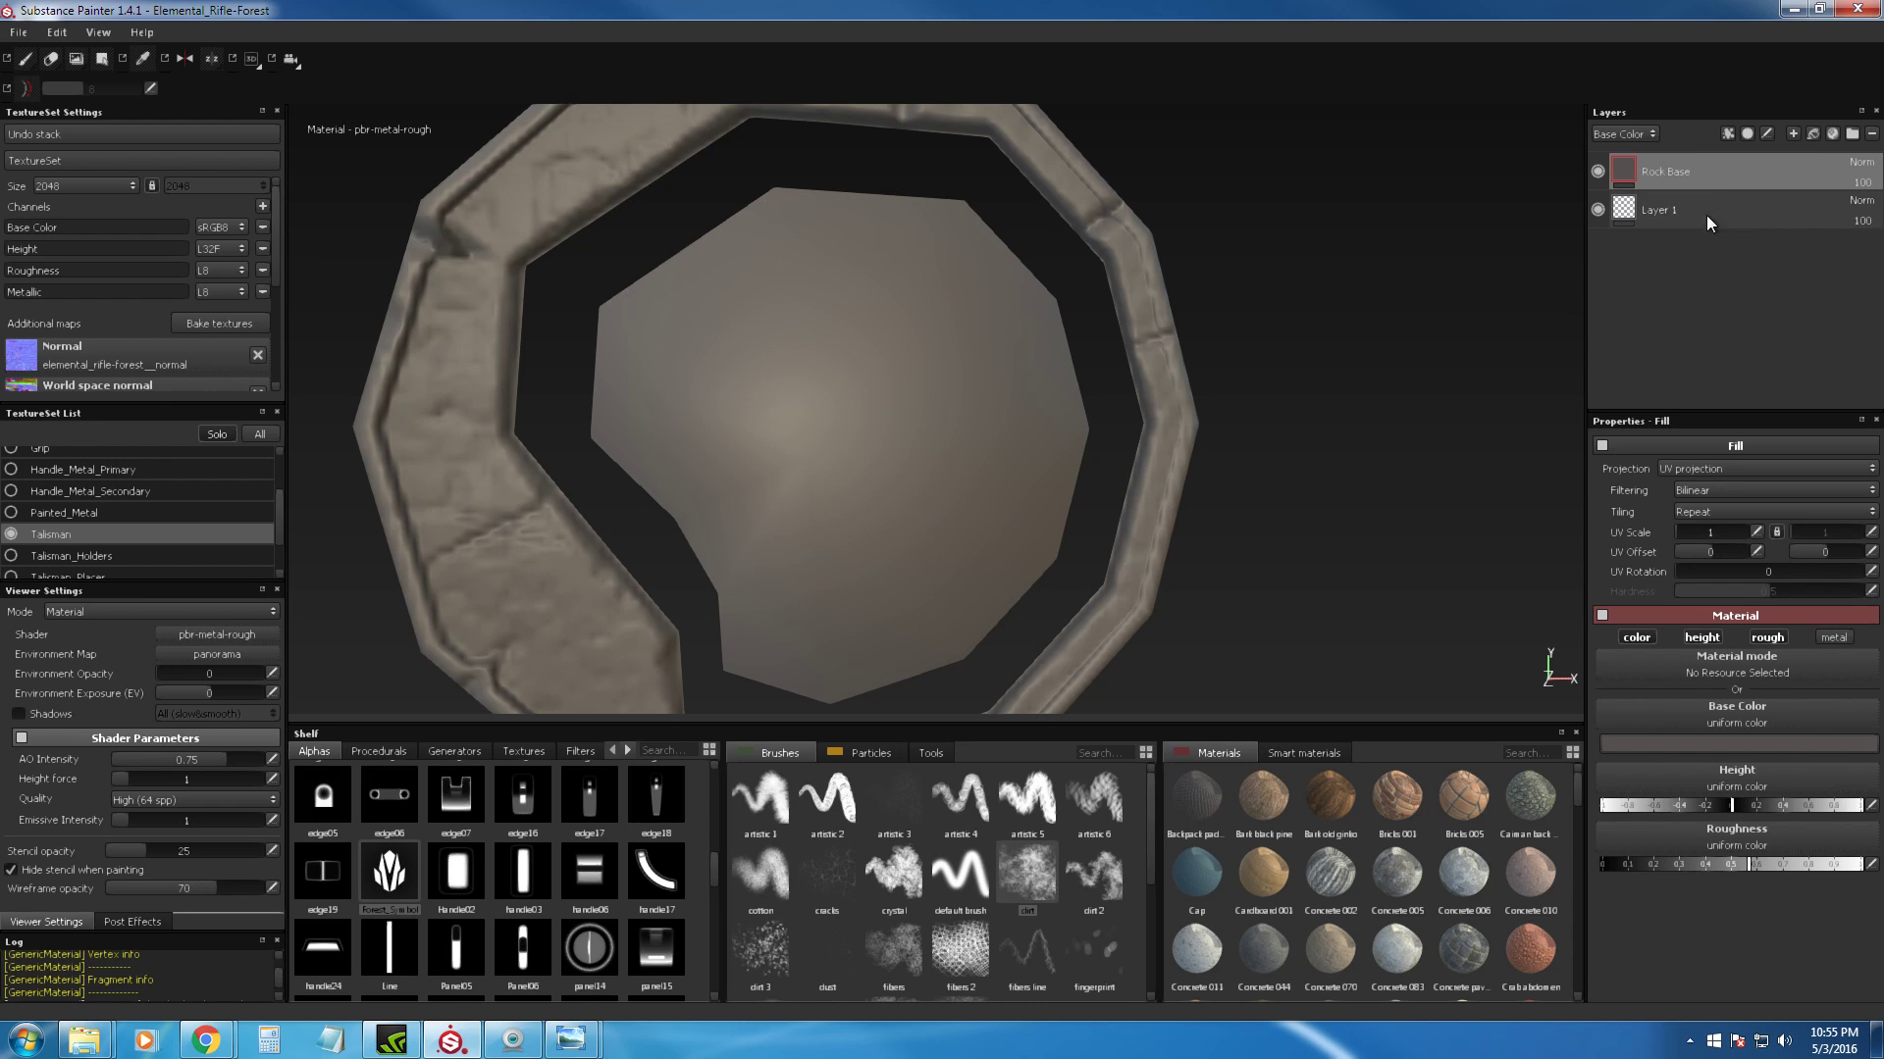
Step: Add a new paint layer above Rock Base and name it "Height Detail -Symbol"
{"action": "left_click", "coordinate": [1793, 133]}
{"action": "double_click", "coordinate": [1662, 172]}
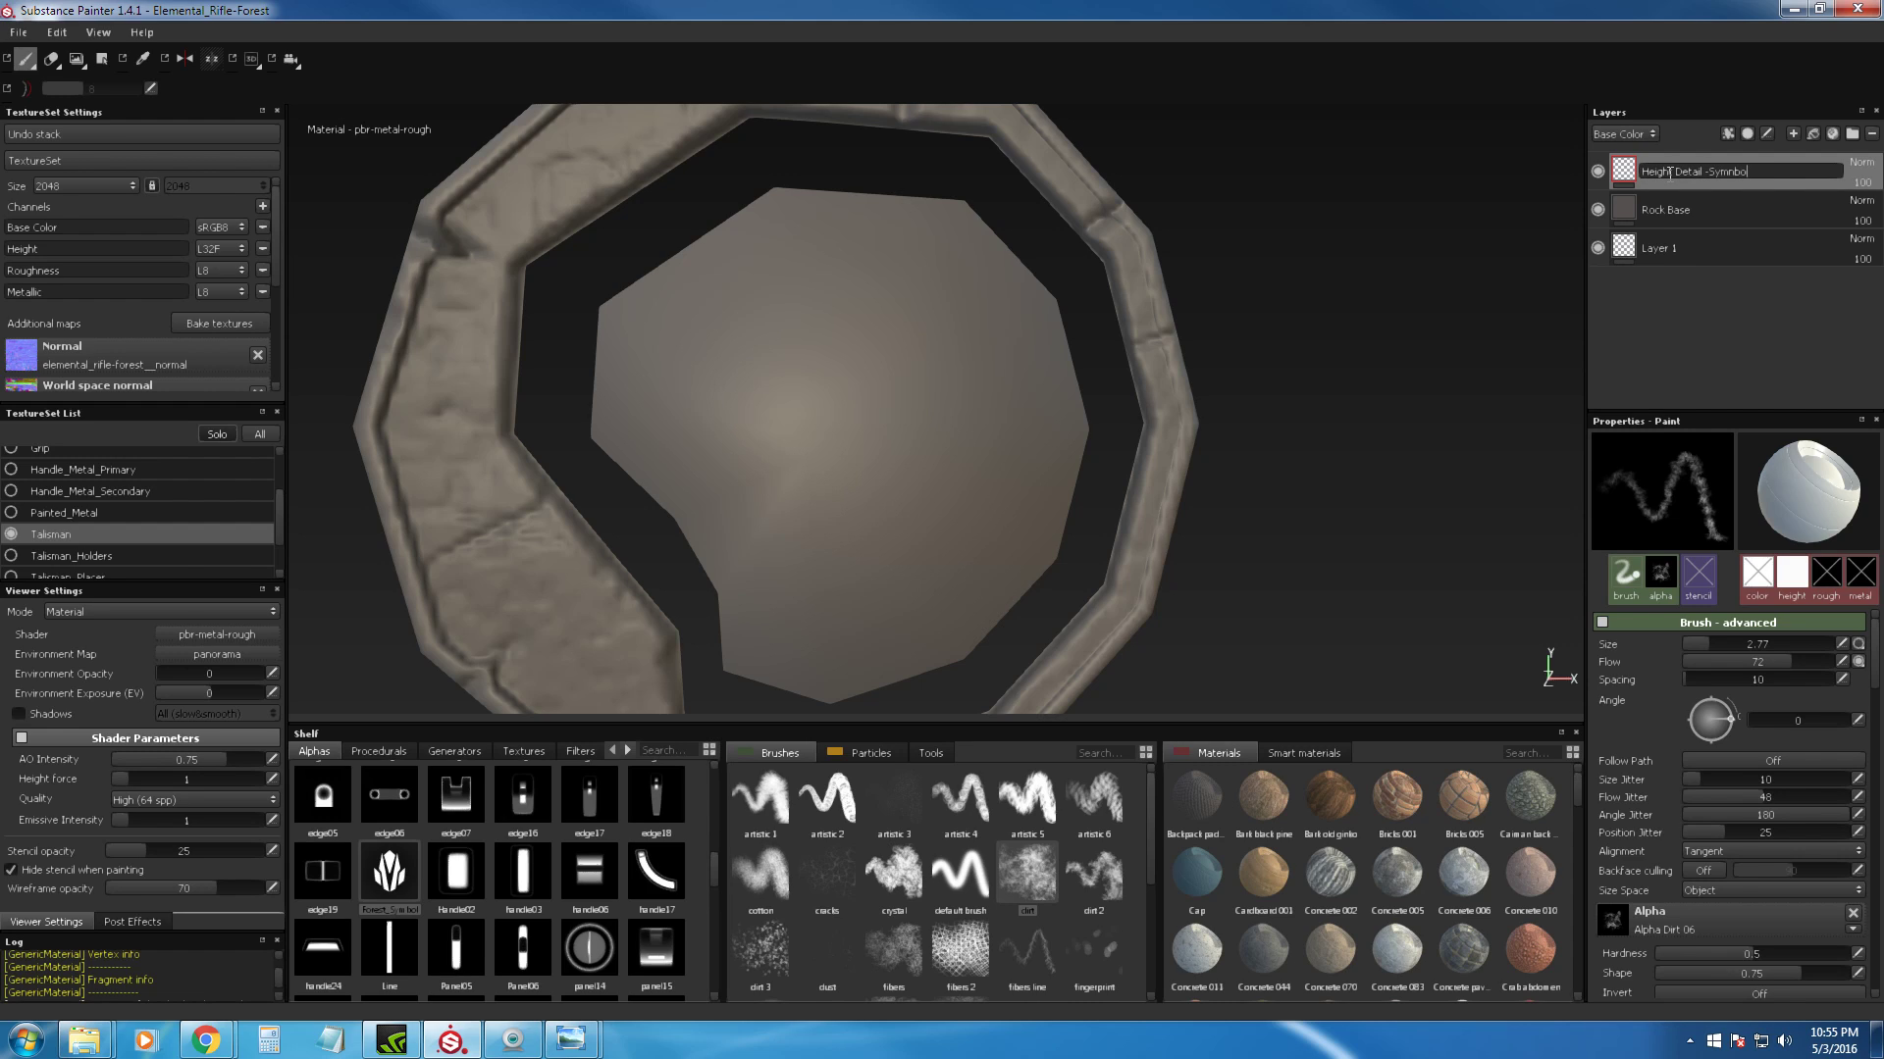
{"action": "type", "text": "ol"}
{"action": "key", "text": "Return"}
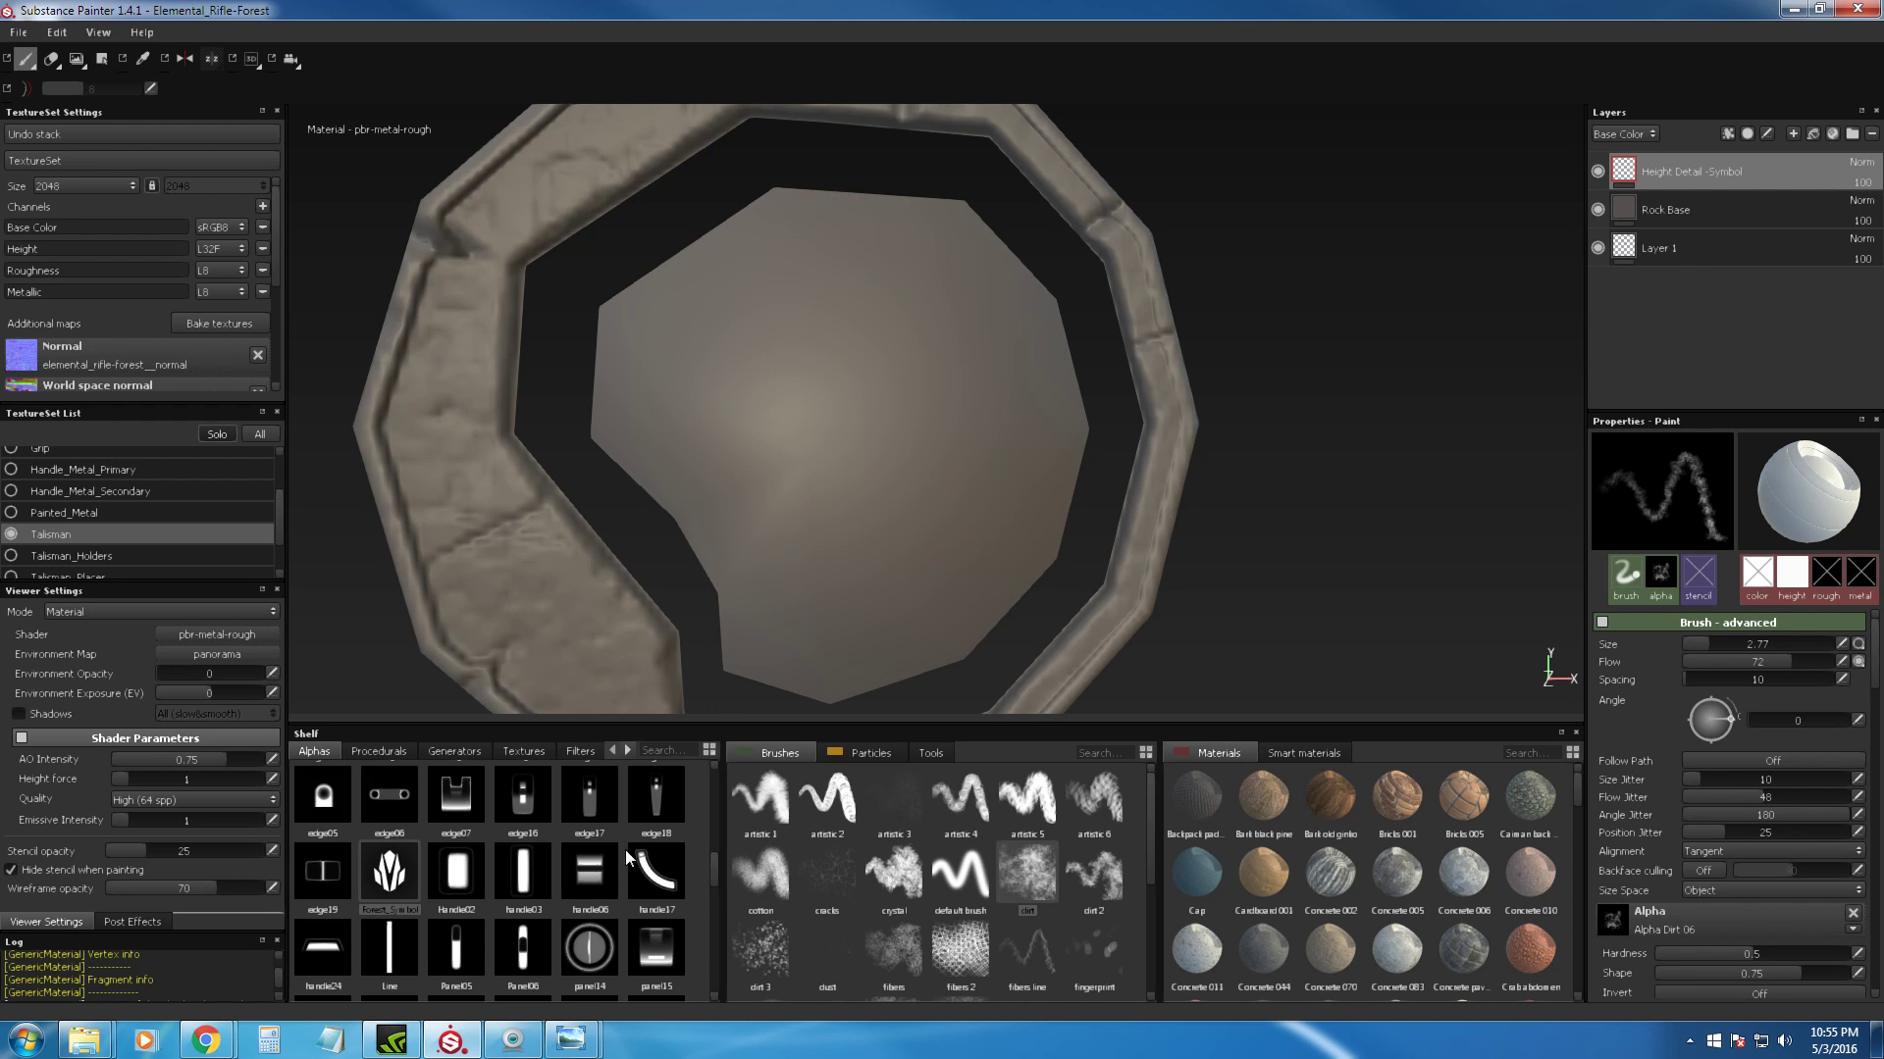
Step: Load the Forest_Symbol alpha into the brush and enlarge the brush size to 5.31
{"action": "left_click_drag", "start_coordinate": [399, 880], "coordinate": [1663, 930]}
{"action": "left_click_drag", "start_coordinate": [1692, 930], "coordinate": [1689, 929]}
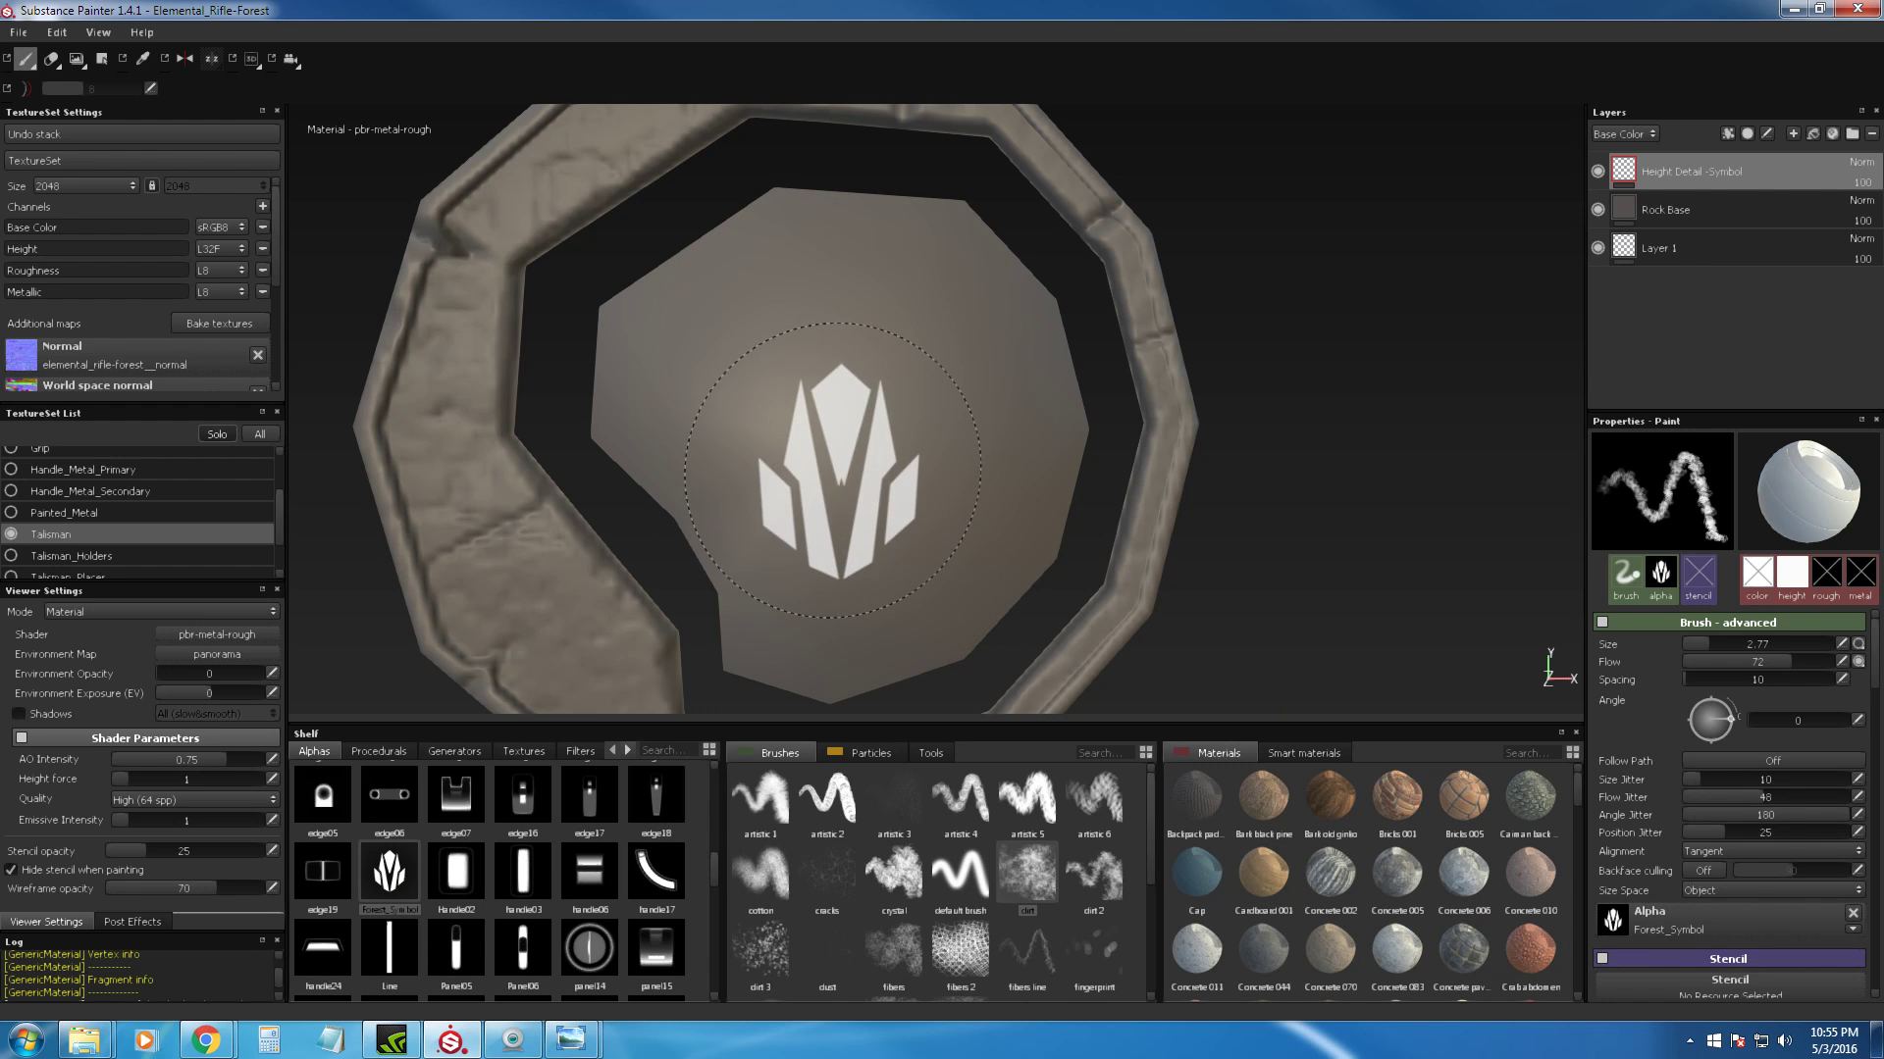
{"action": "right_click_drag", "start_coordinate": [817, 420], "coordinate": [1035, 420], "text": "ctrl"}
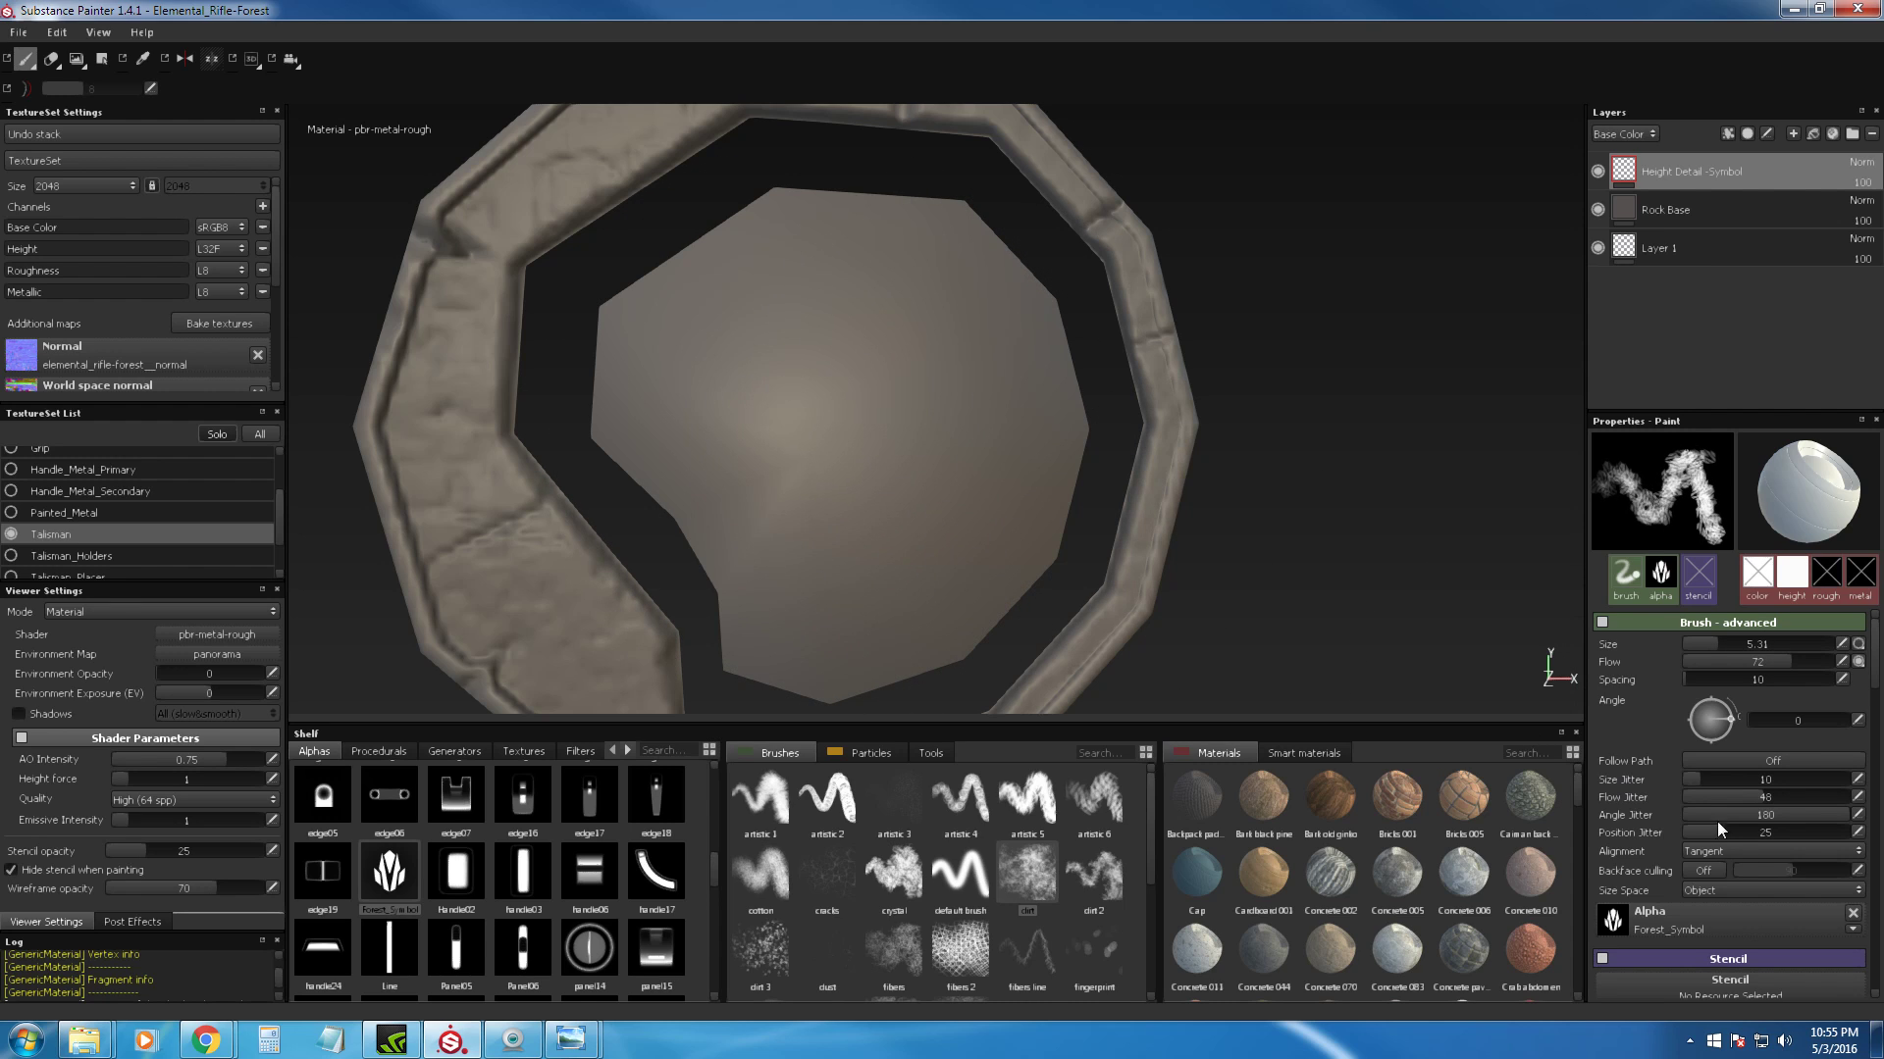
Step: Set the brush alignment to Camera, then try a forest symbol stamp on the central stone and undo it
{"action": "left_click", "coordinate": [1734, 851]}
{"action": "left_click", "coordinate": [1720, 865]}
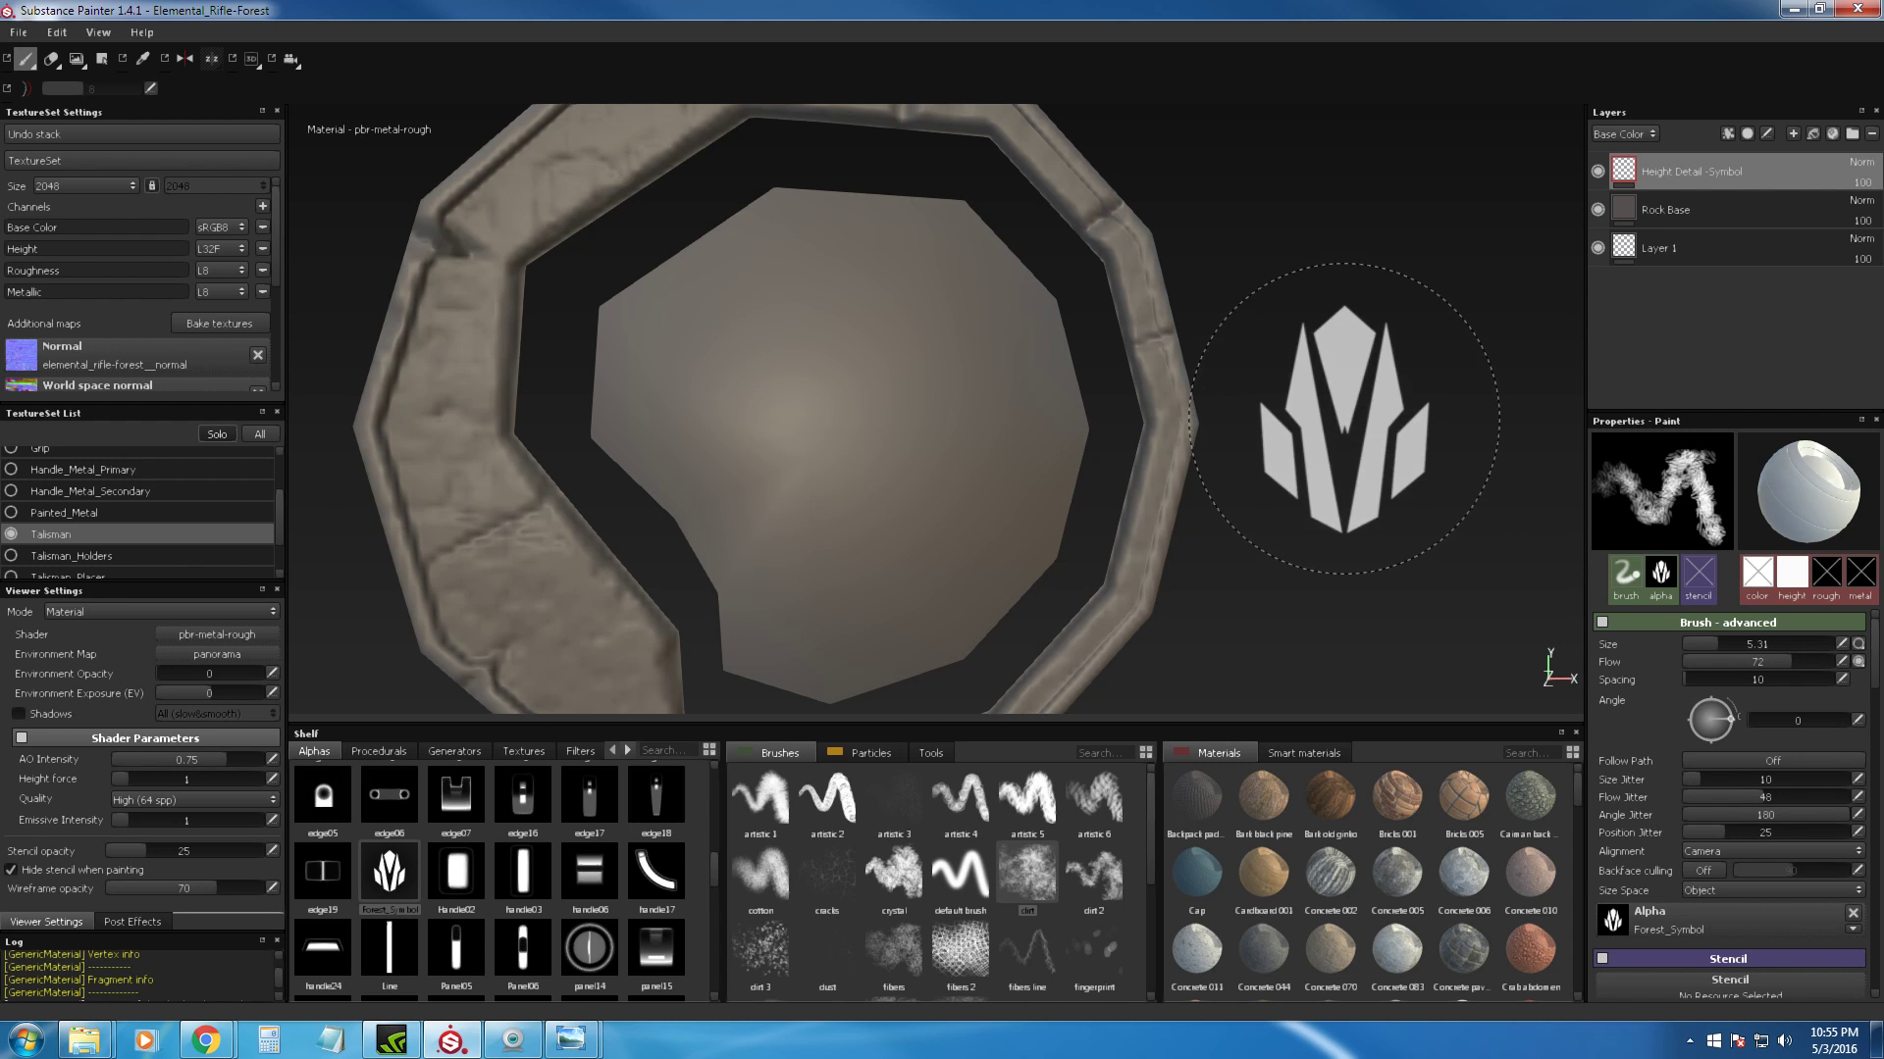
{"action": "left_click", "coordinate": [863, 420]}
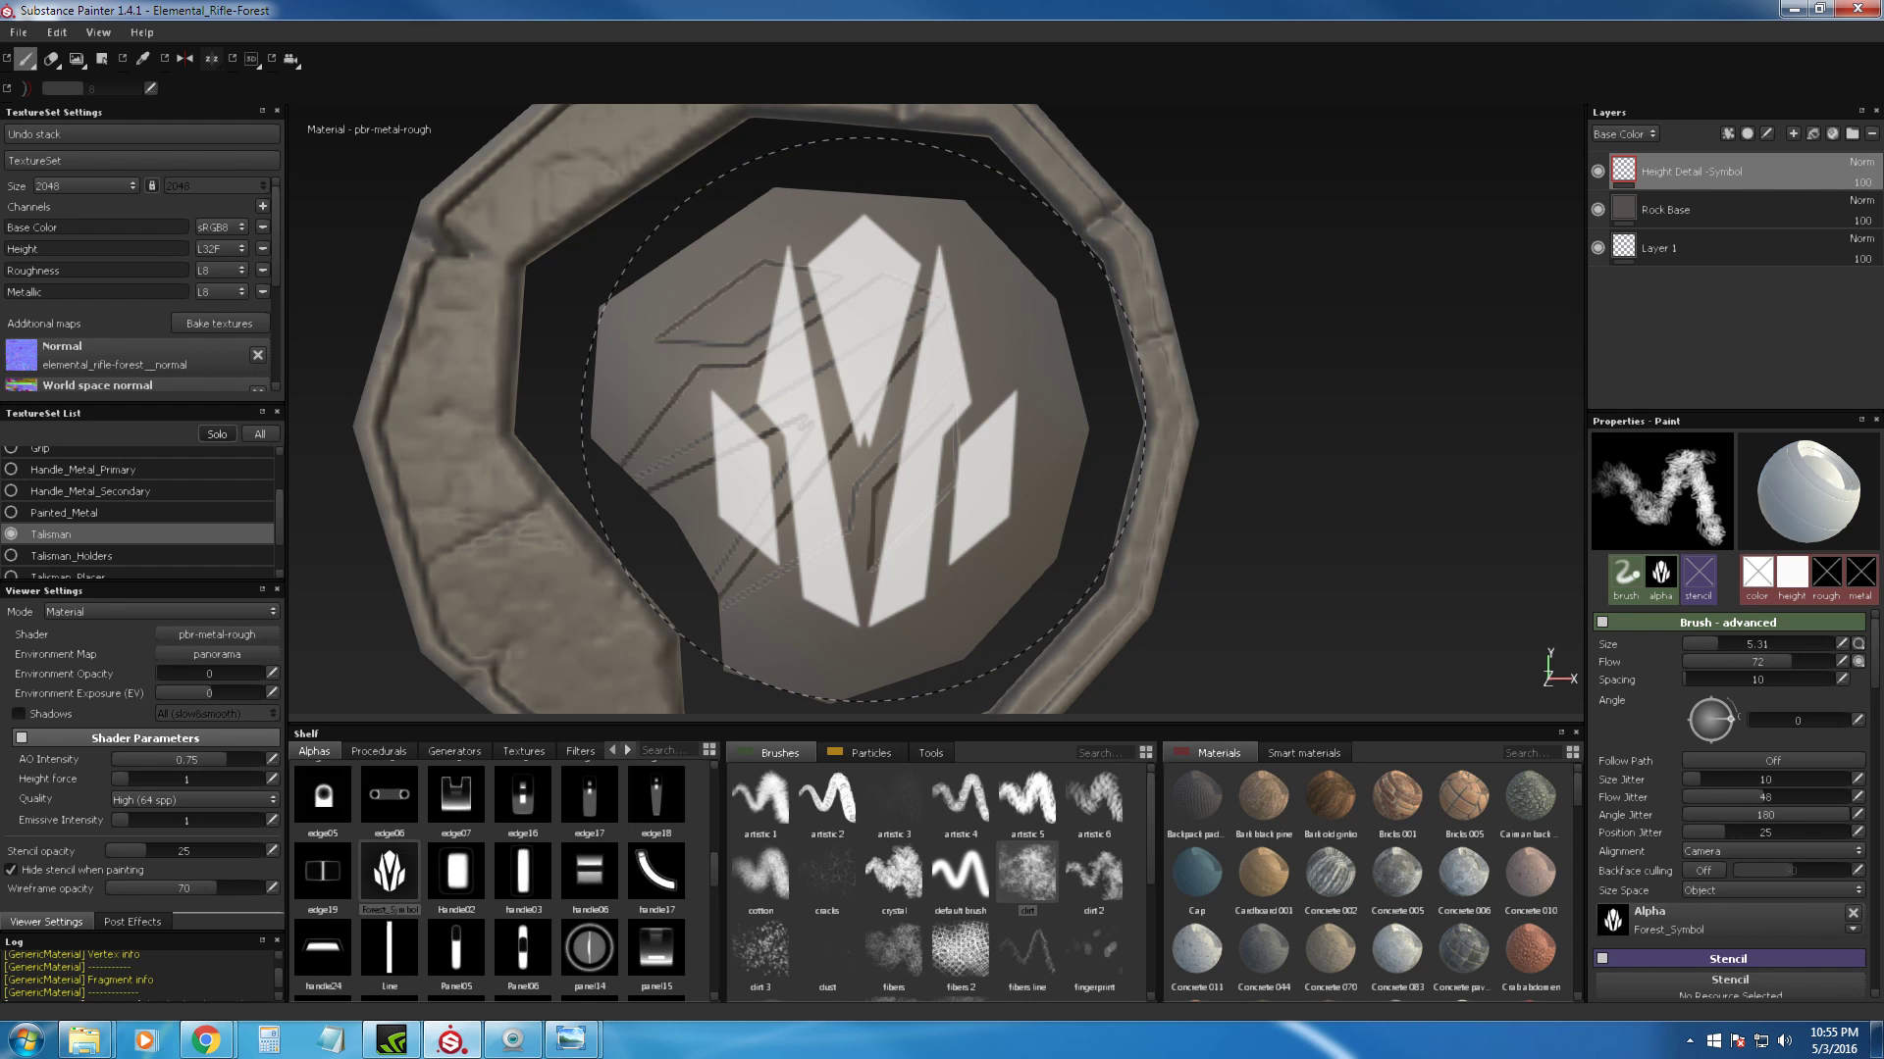
{"action": "key", "text": "ctrl+z"}
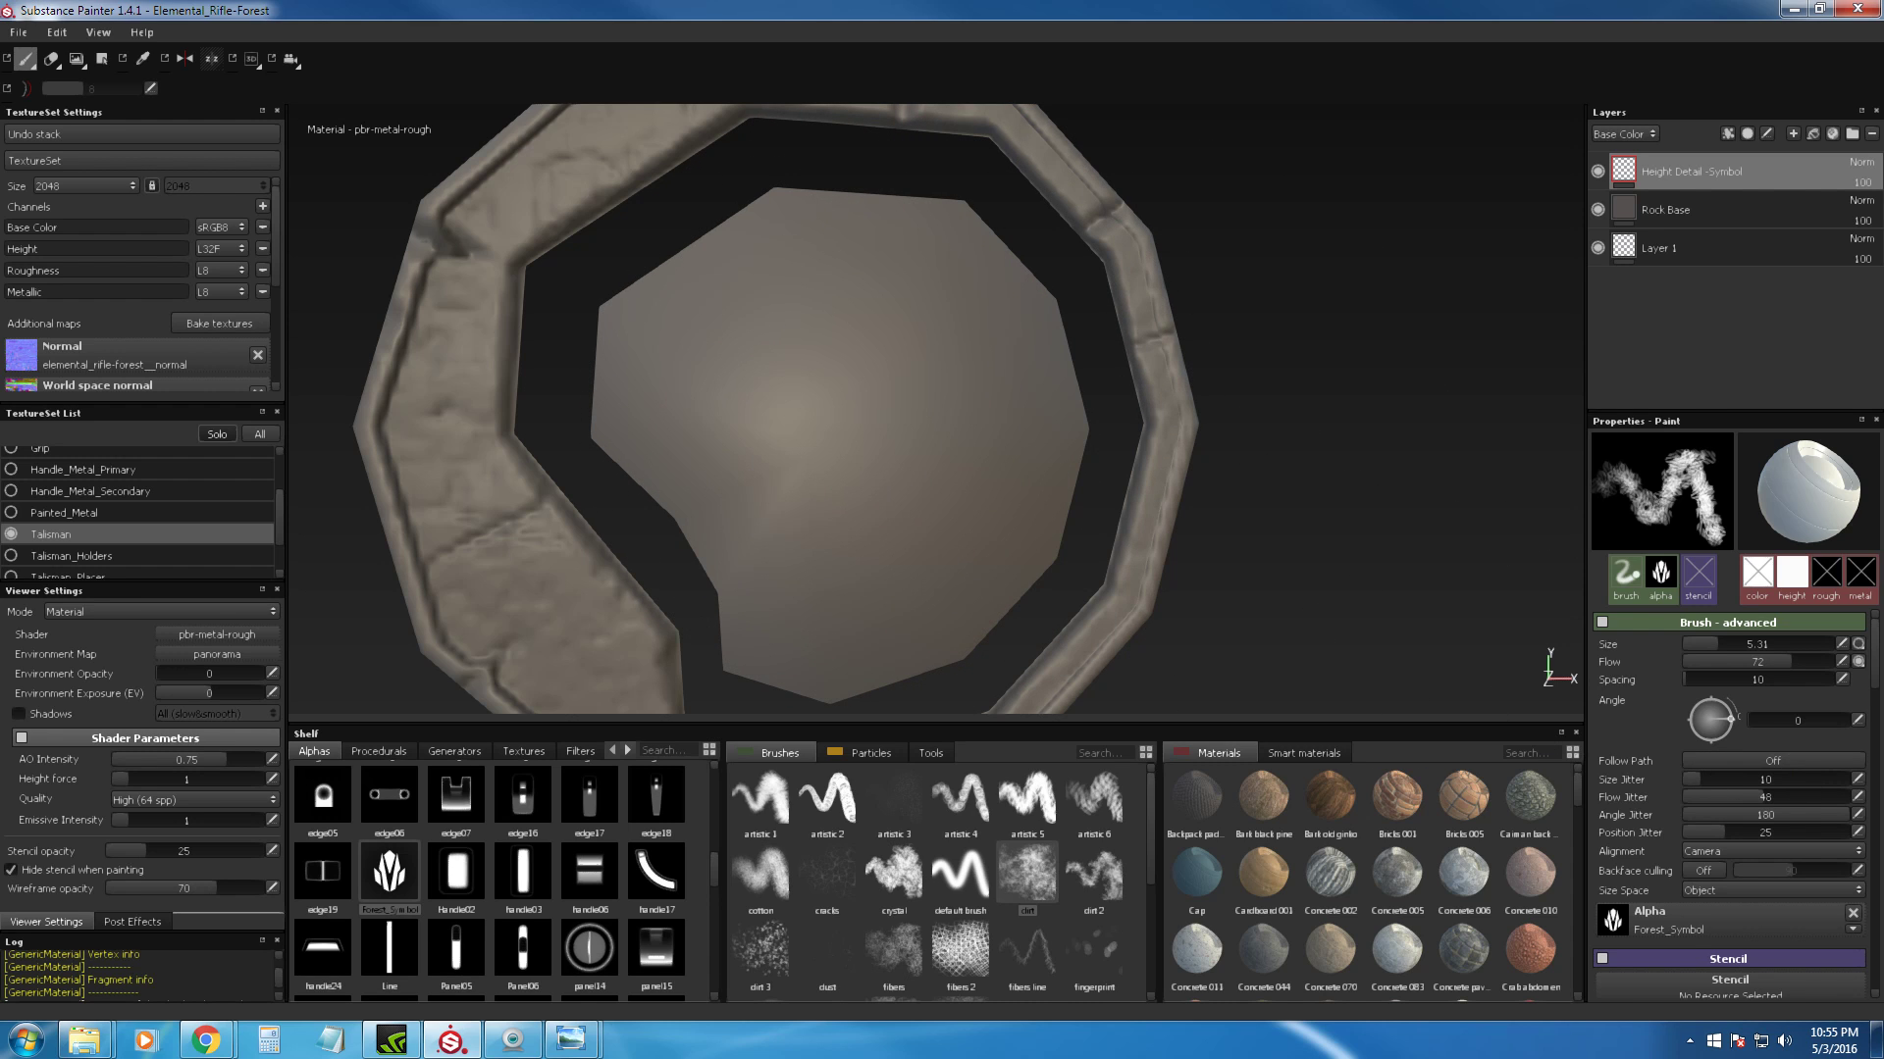
{"action": "left_click", "coordinate": [858, 390]}
{"action": "key", "text": "ctrl+z"}
{"action": "left_click", "coordinate": [894, 446]}
{"action": "key", "text": "ctrl+z"}
Step: Set the brush flow to 100 and all jitter values to 0, and stamp the Forest_Symbol height detail on the talisman's centre disc
{"action": "left_click_drag", "start_coordinate": [1788, 661], "coordinate": [1838, 671]}
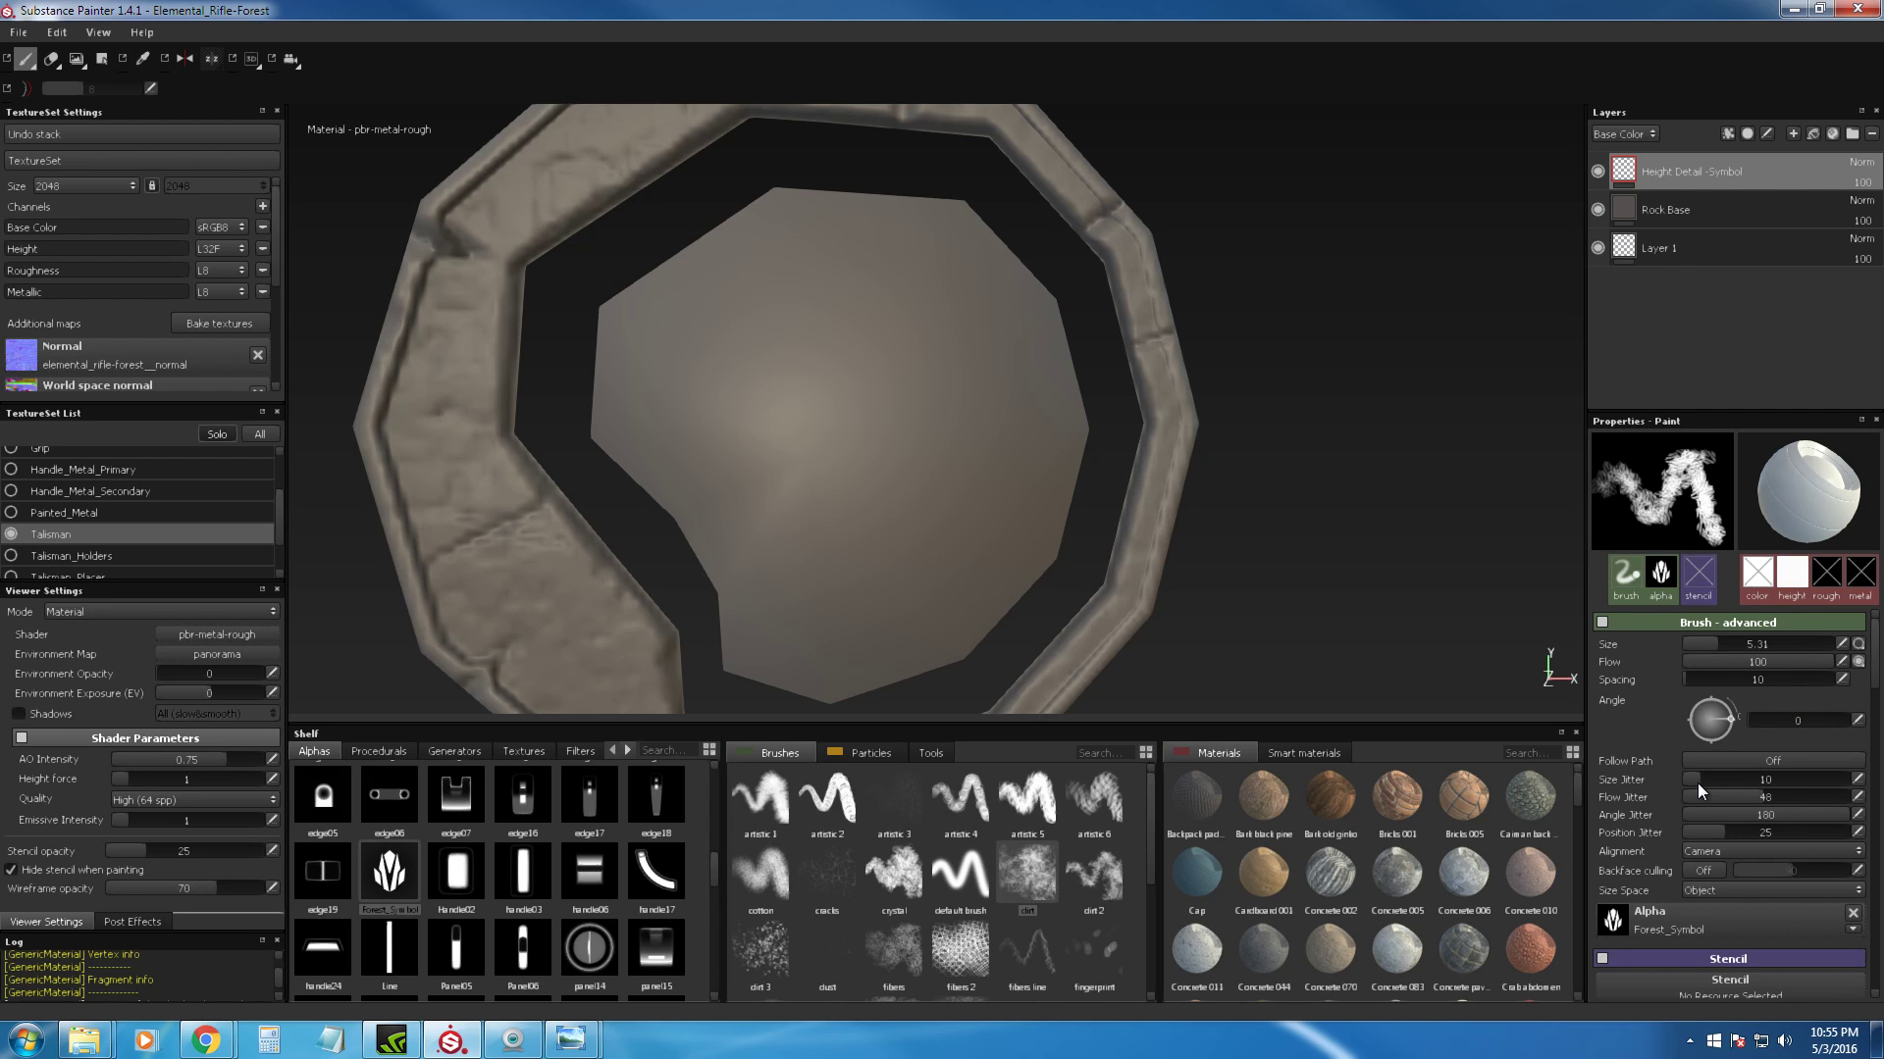
{"action": "mouse_move", "coordinate": [1697, 781]}
{"action": "left_mouse_down"}
{"action": "mouse_move", "coordinate": [1674, 781]}
{"action": "mouse_move", "coordinate": [1715, 815]}
{"action": "mouse_move", "coordinate": [1633, 814]}
{"action": "mouse_move", "coordinate": [1640, 843]}
{"action": "left_mouse_up"}
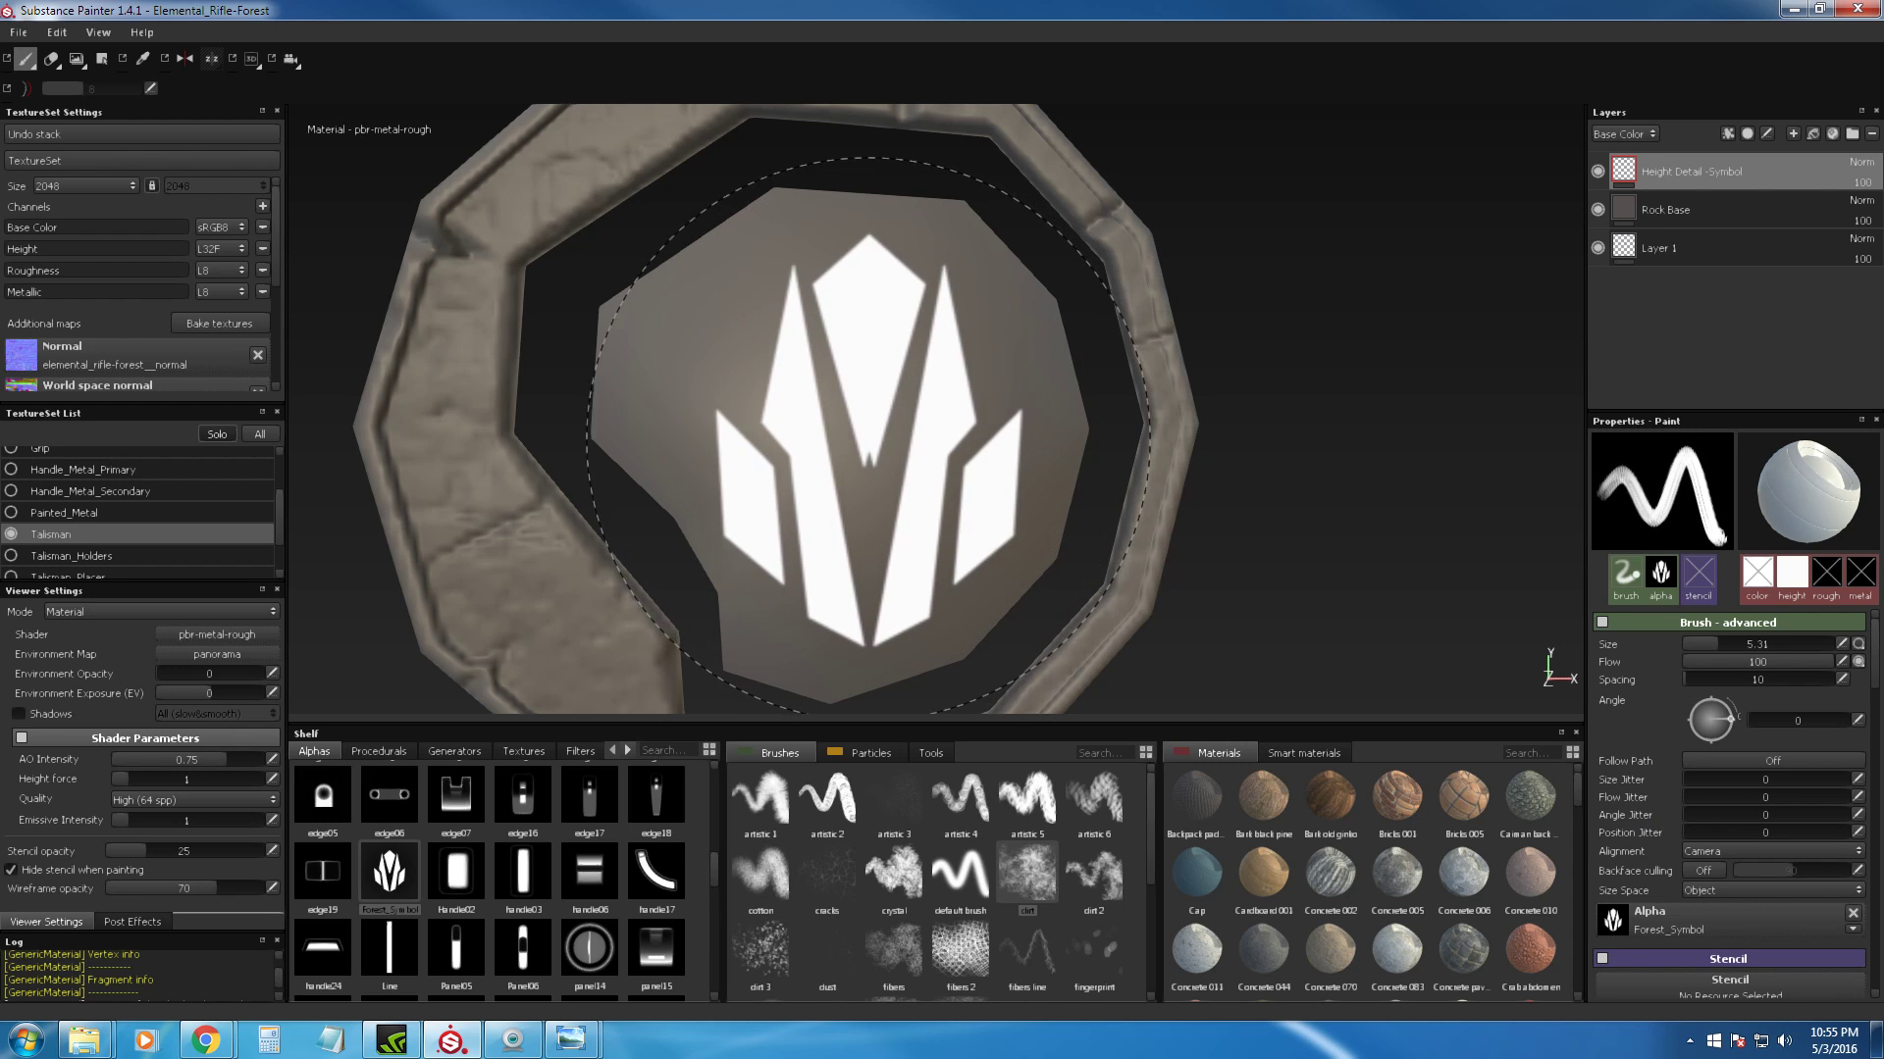
{"action": "left_click", "coordinate": [862, 426]}
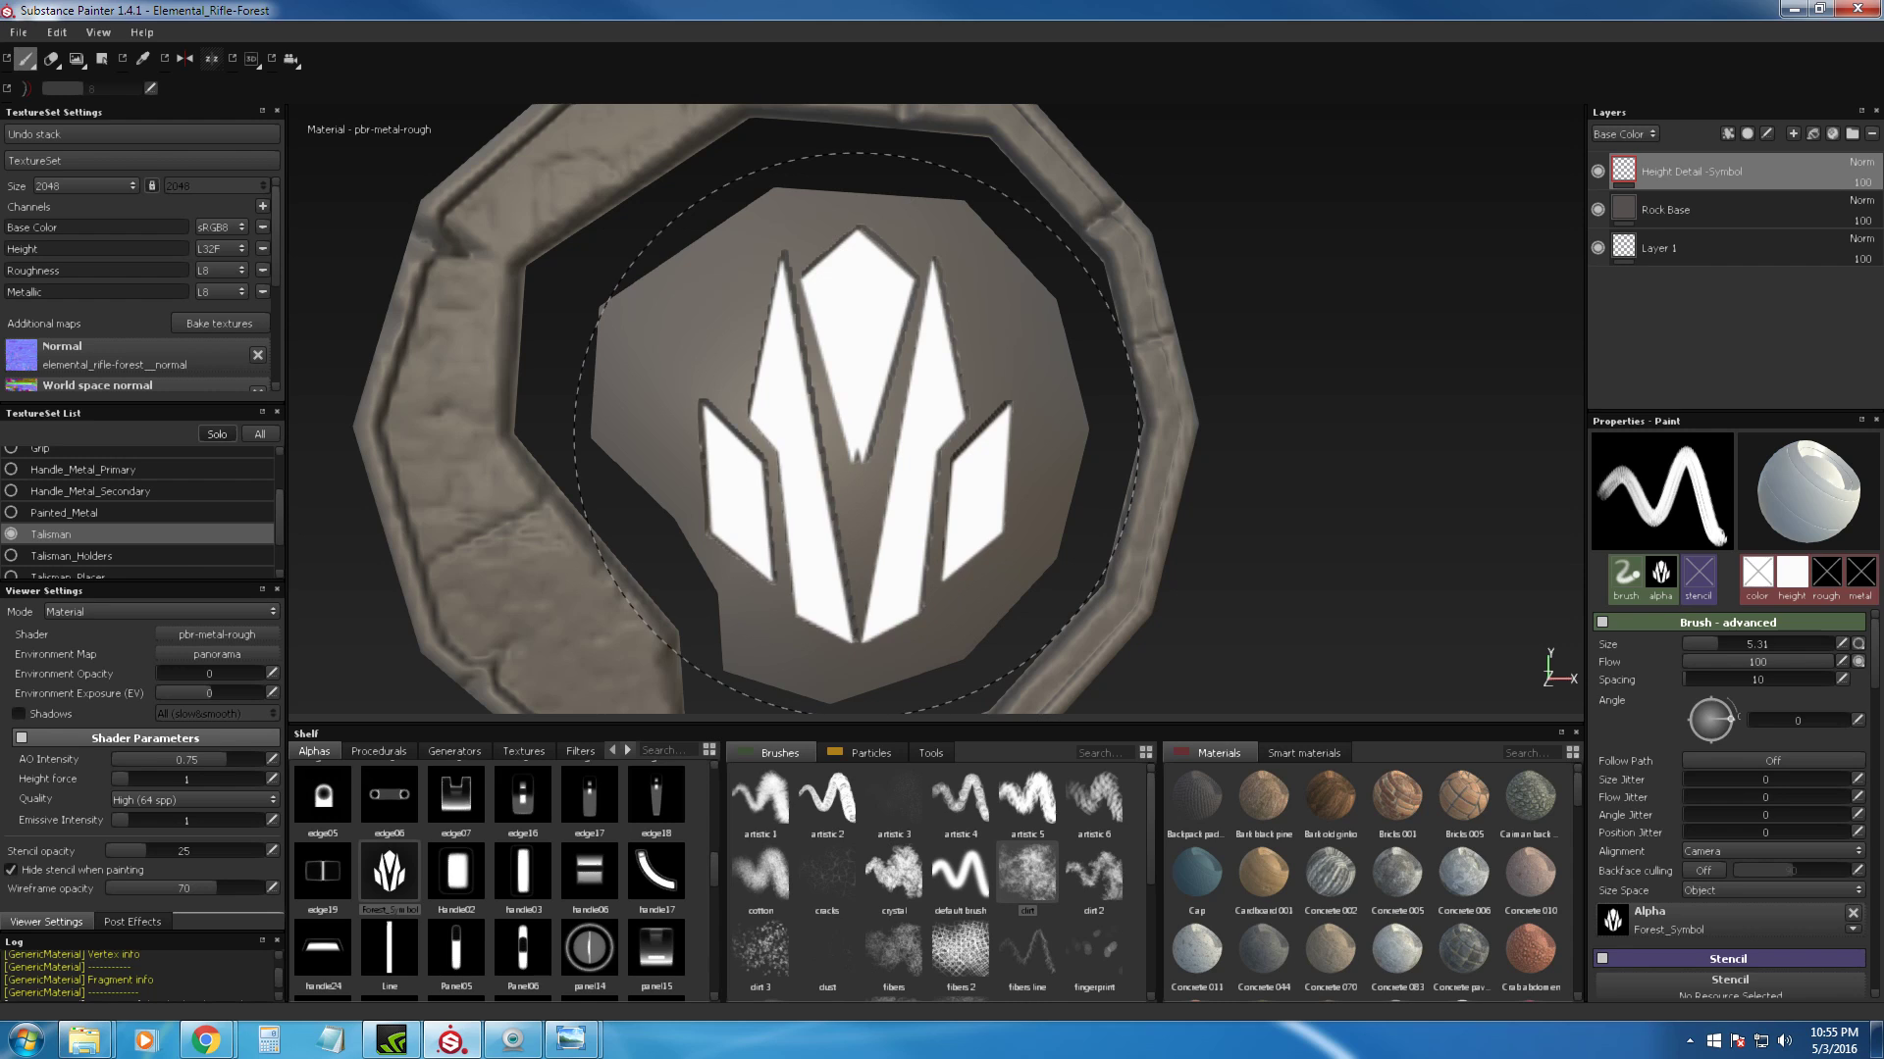
Step: Duplicate the Height Detail -Symbol layer five times to deepen the symbol's relief
{"action": "right_click", "coordinate": [1693, 167]}
{"action": "left_click", "coordinate": [1692, 168]}
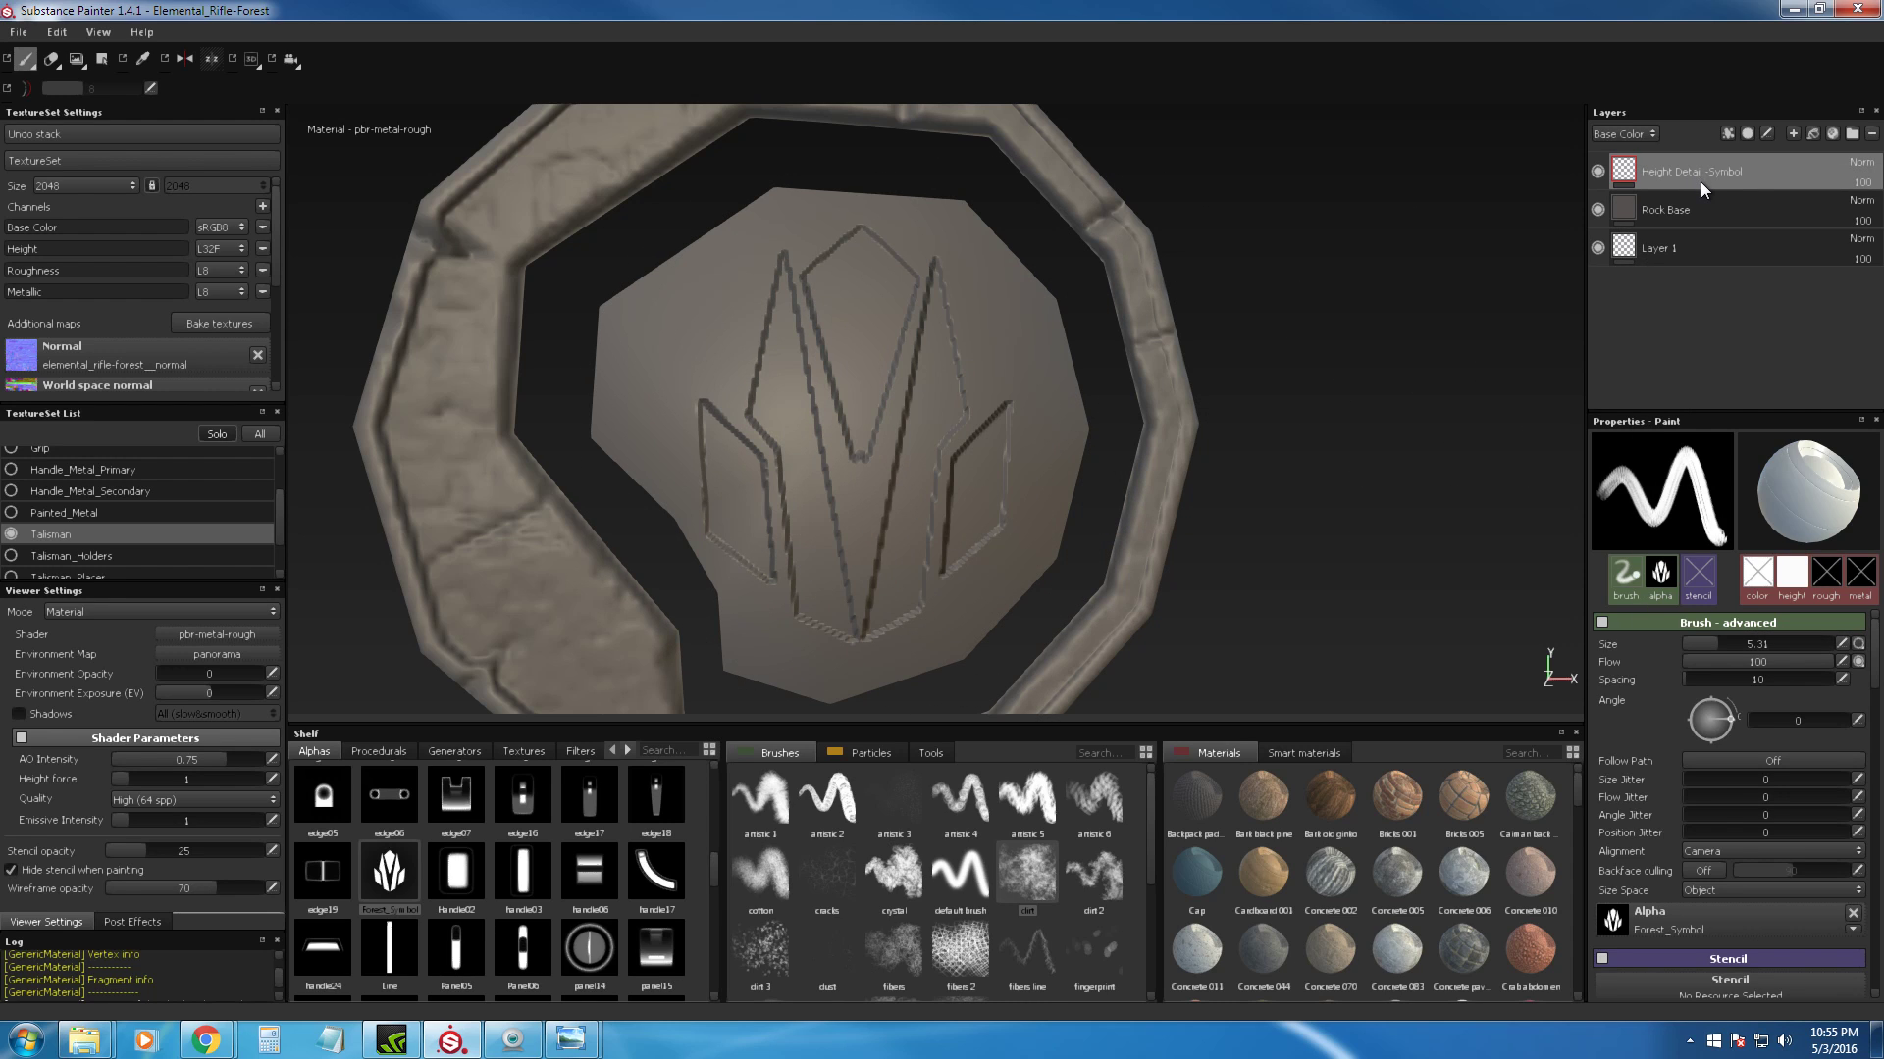
{"action": "key", "text": "ctrl+d"}
{"action": "key", "text": "ctrl+d"}
{"action": "key", "text": "ctrl+d"}
{"action": "key", "text": "ctrl+d"}
{"action": "key", "text": "ctrl+d"}
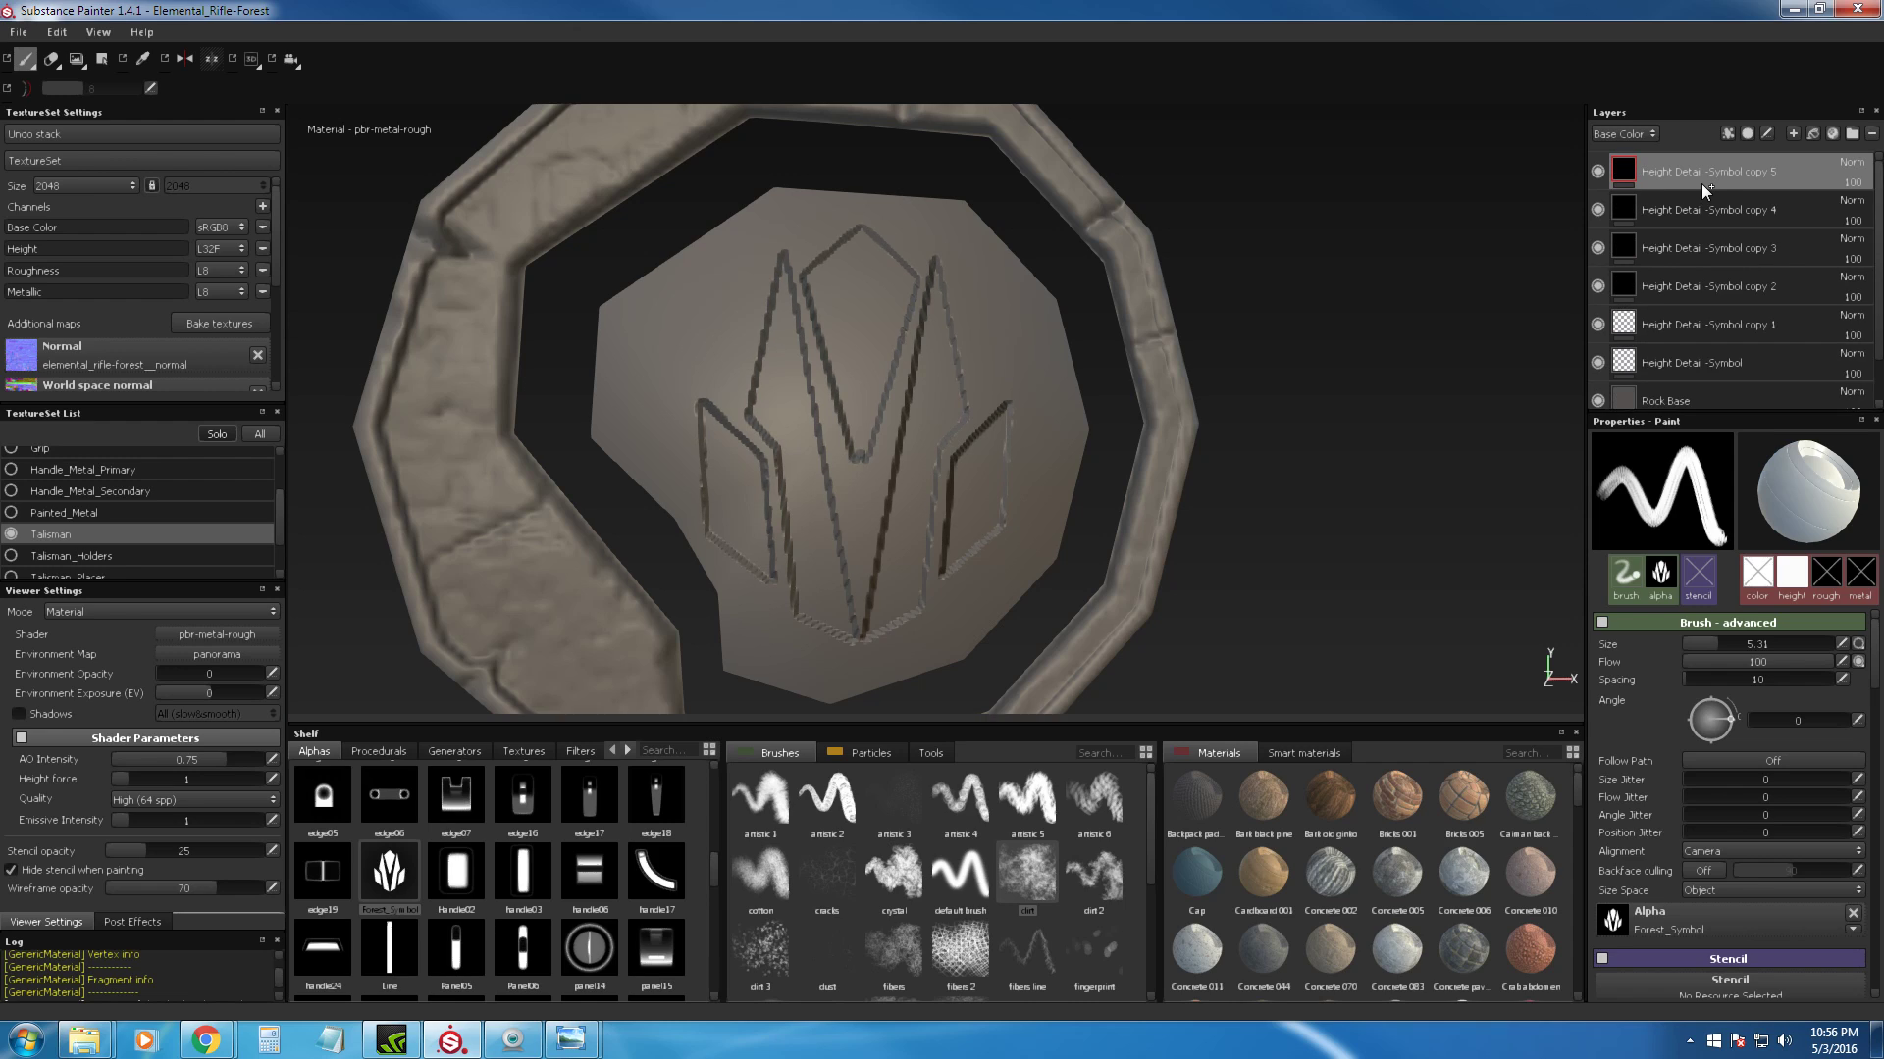
Step: Delete the three topmost symbol layer copies and duplicate the remaining top copy once
{"action": "key", "text": "Delete"}
{"action": "key", "text": "Delete"}
{"action": "key", "text": "Delete"}
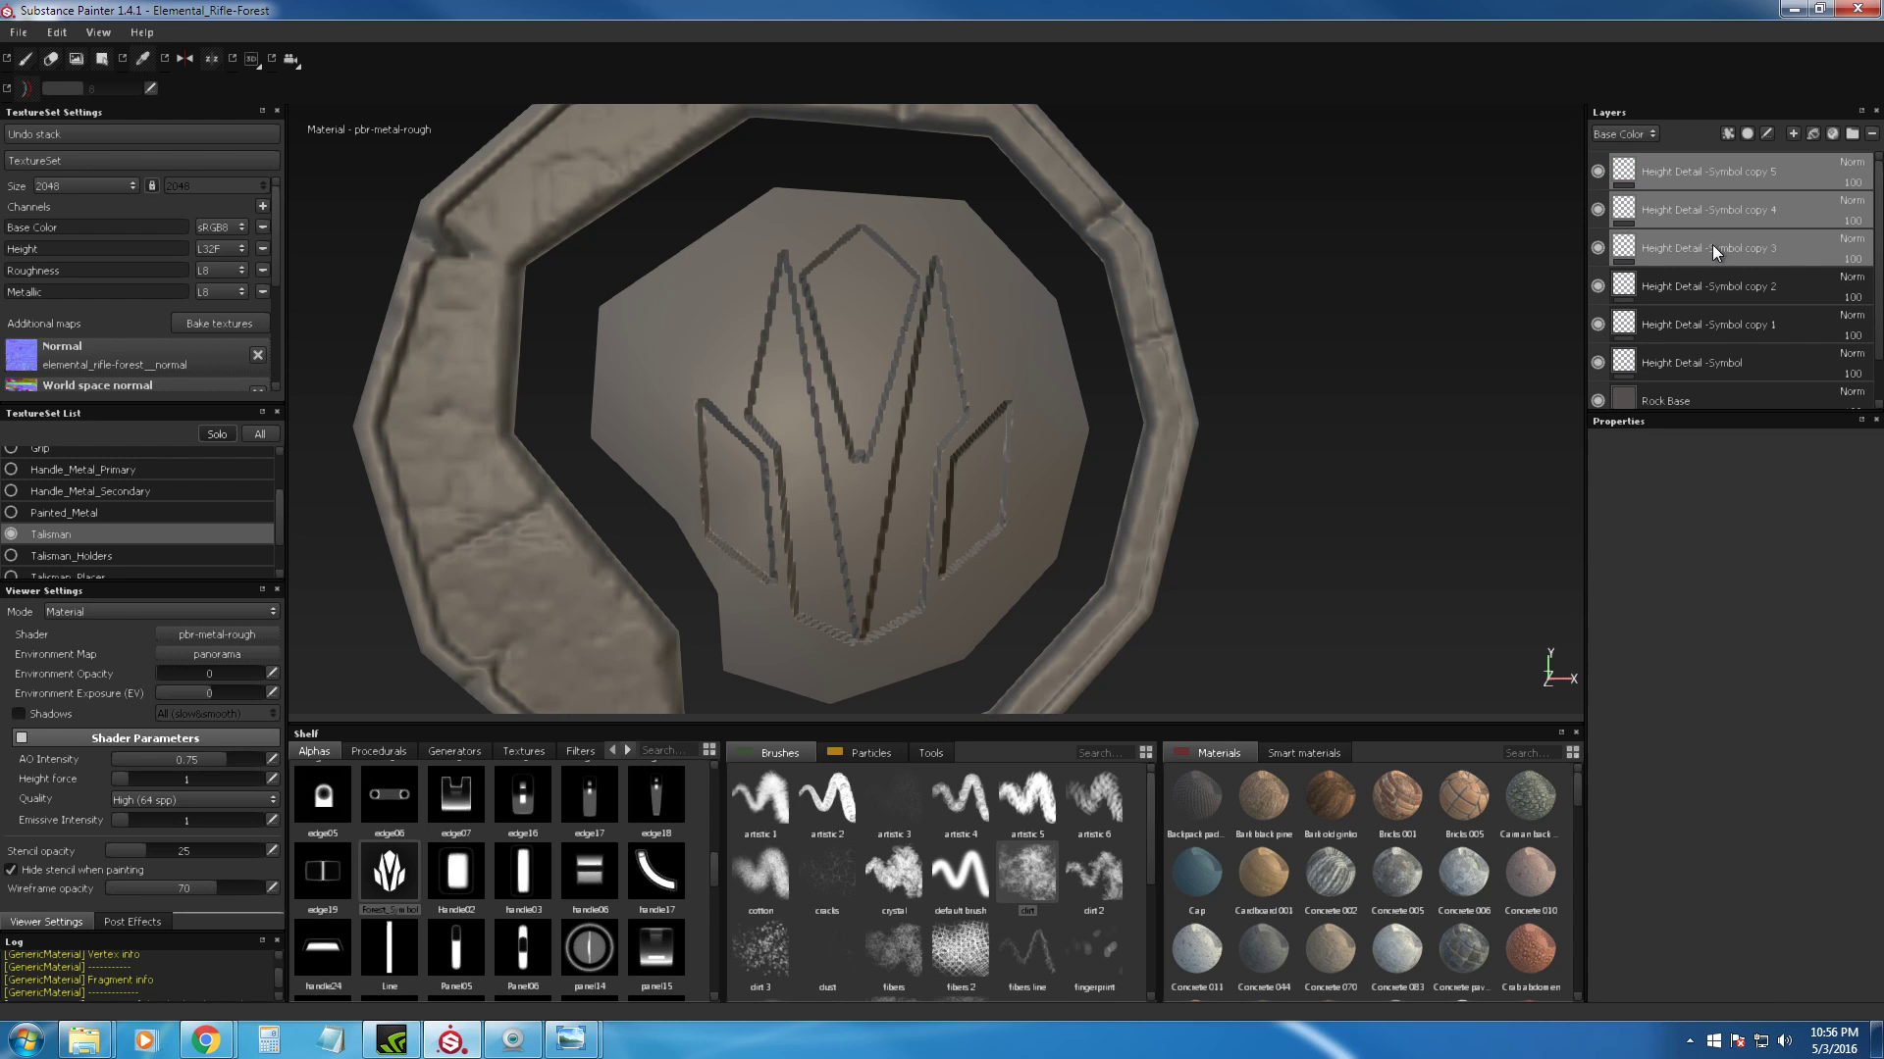
{"action": "key", "text": "ctrl+d"}
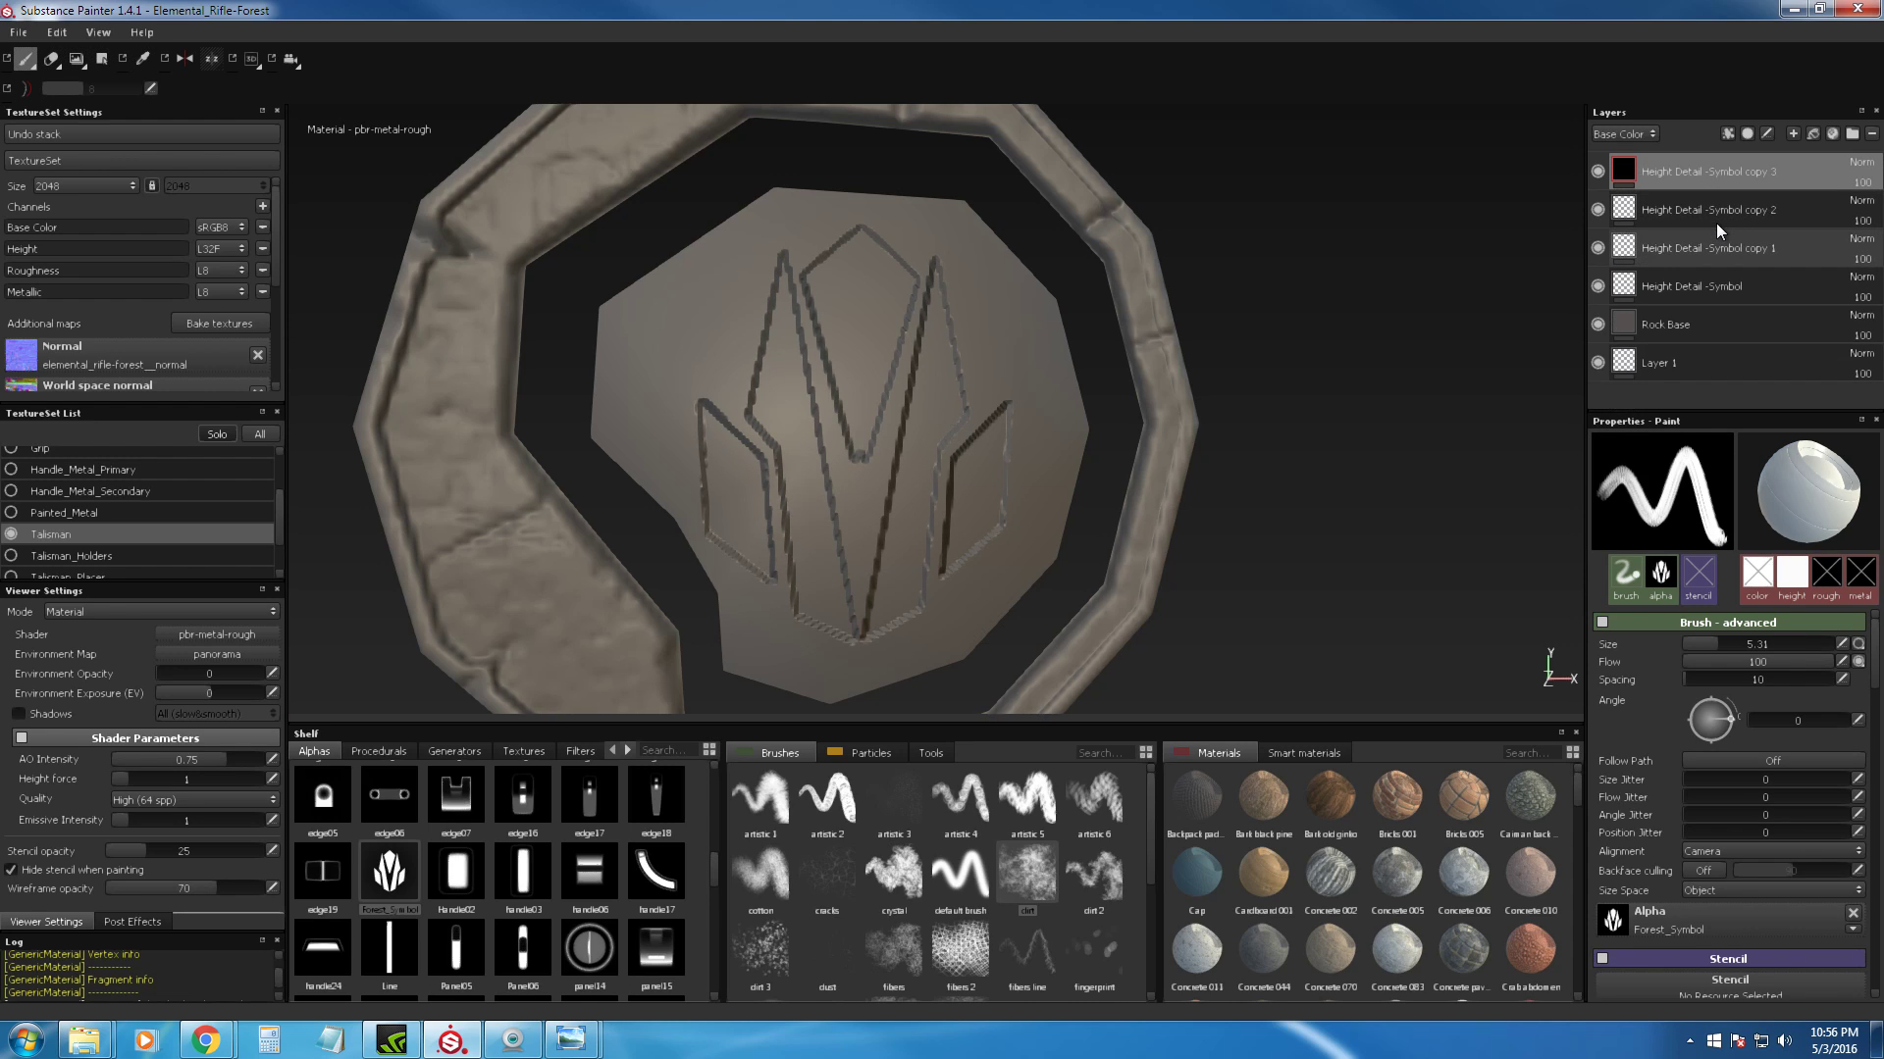
Step: Group the symbol layer and its three copies into a folder named "Heigh Detail - Symbol" and collapse it
{"action": "left_click", "coordinate": [1679, 279], "text": "shift"}
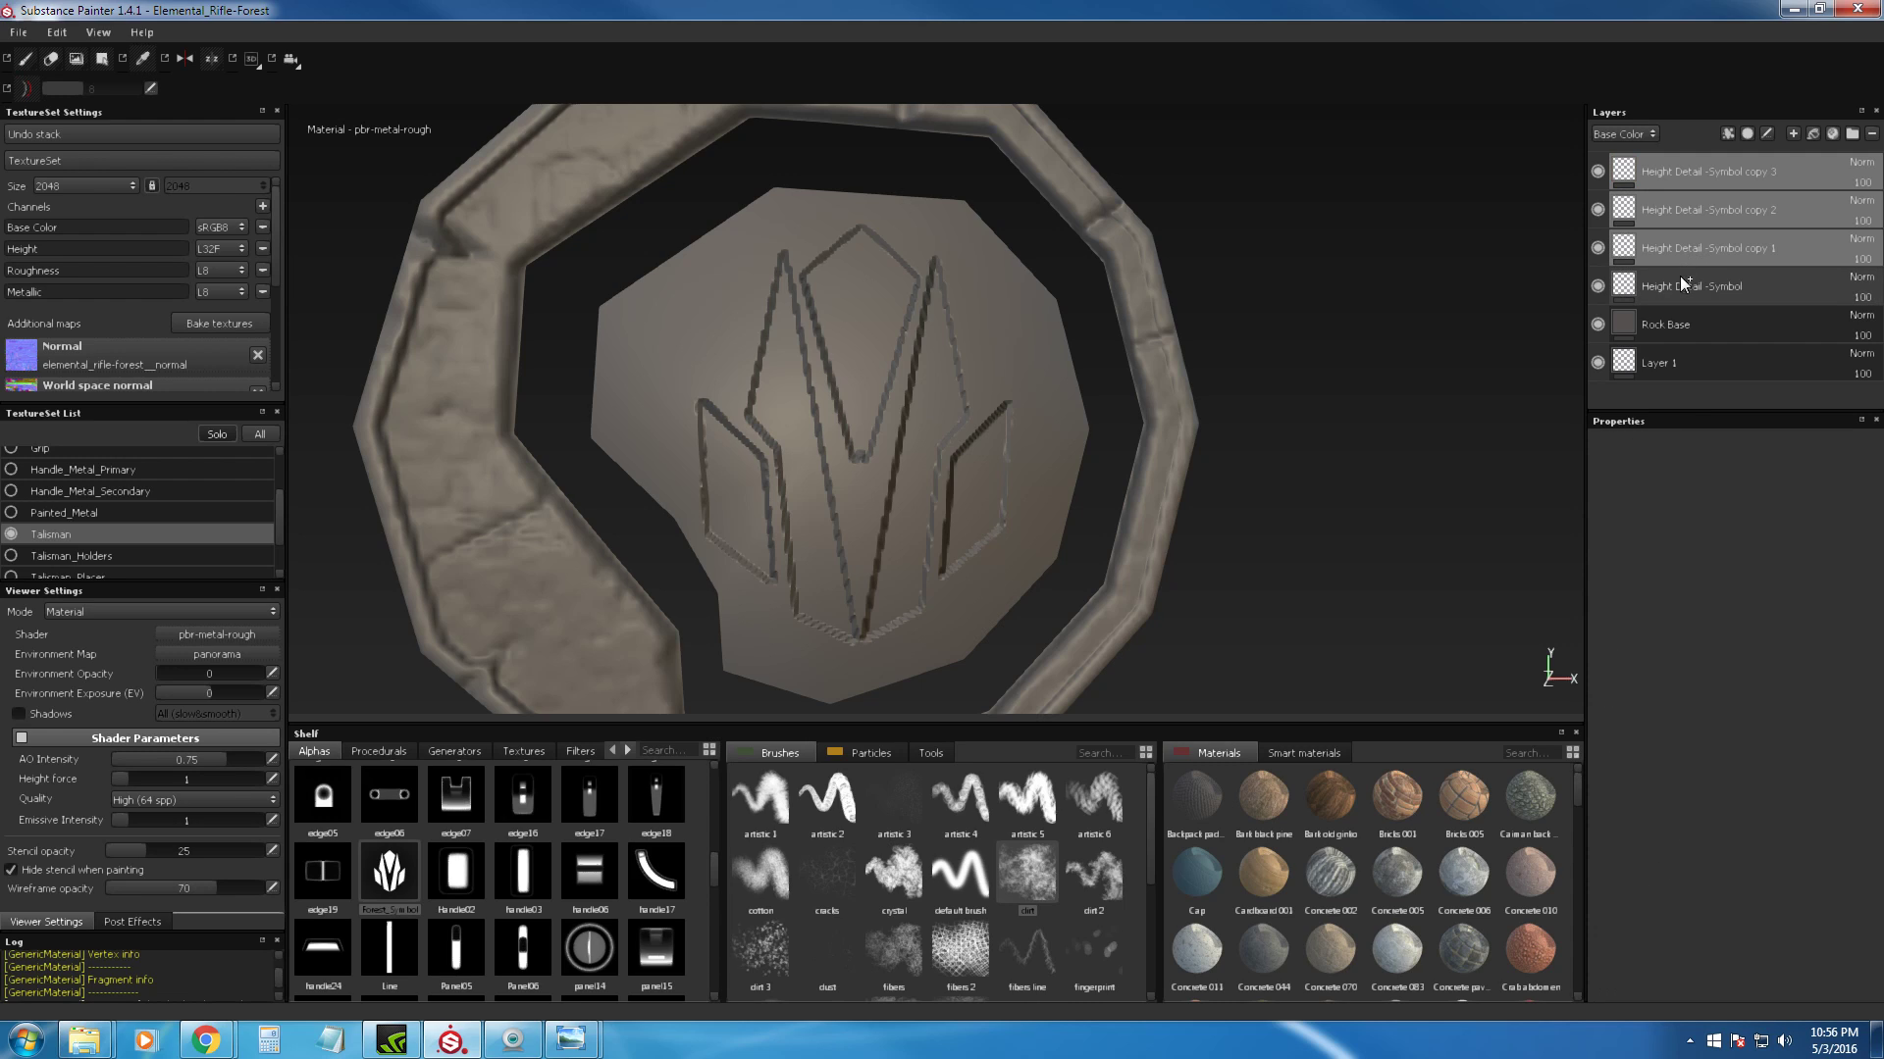
{"action": "key", "text": "ctrl+g"}
{"action": "double_click", "coordinate": [1682, 171]}
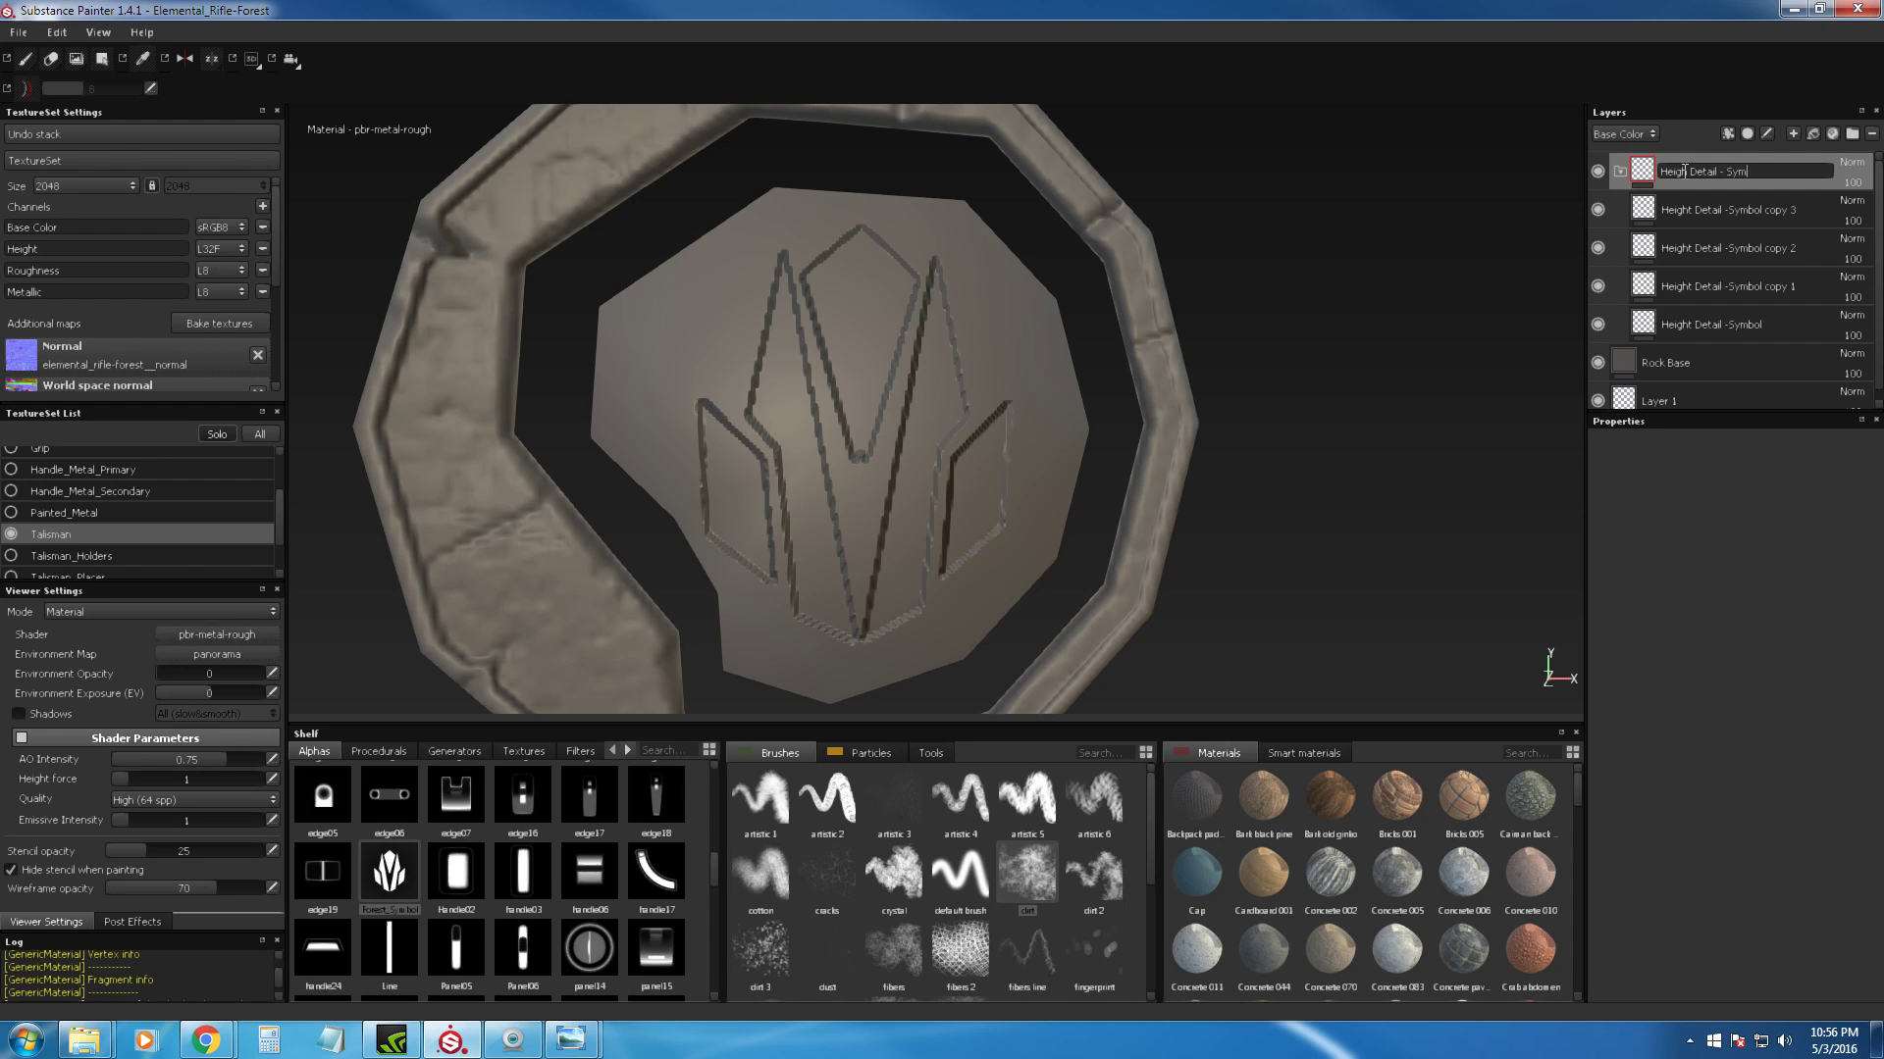
{"action": "type", "text": "Heigh Detail - Symbol"}
{"action": "key", "text": "Return"}
{"action": "left_click", "coordinate": [1619, 172]}
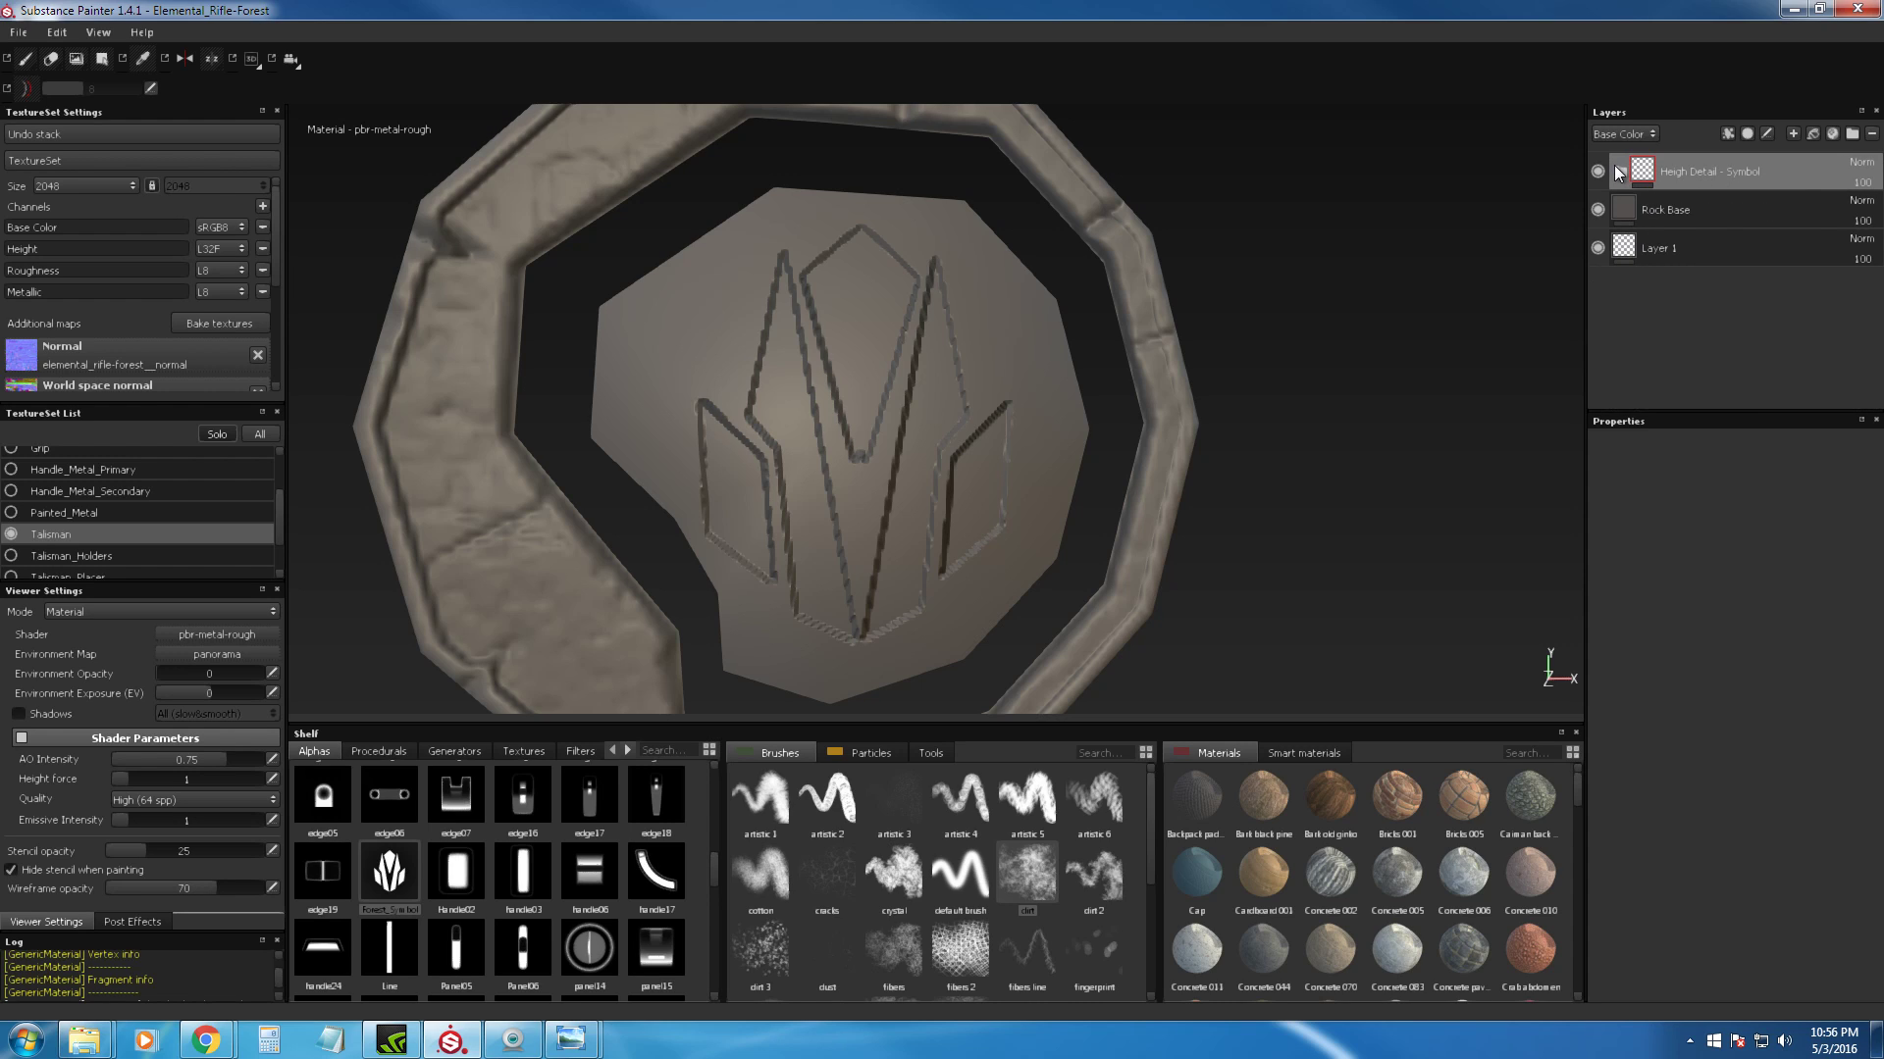
Step: Add a paint layer directly above Rock Base and name it "Height Detail - Rock"
{"action": "left_click", "coordinate": [1648, 220]}
{"action": "left_click", "coordinate": [1793, 133]}
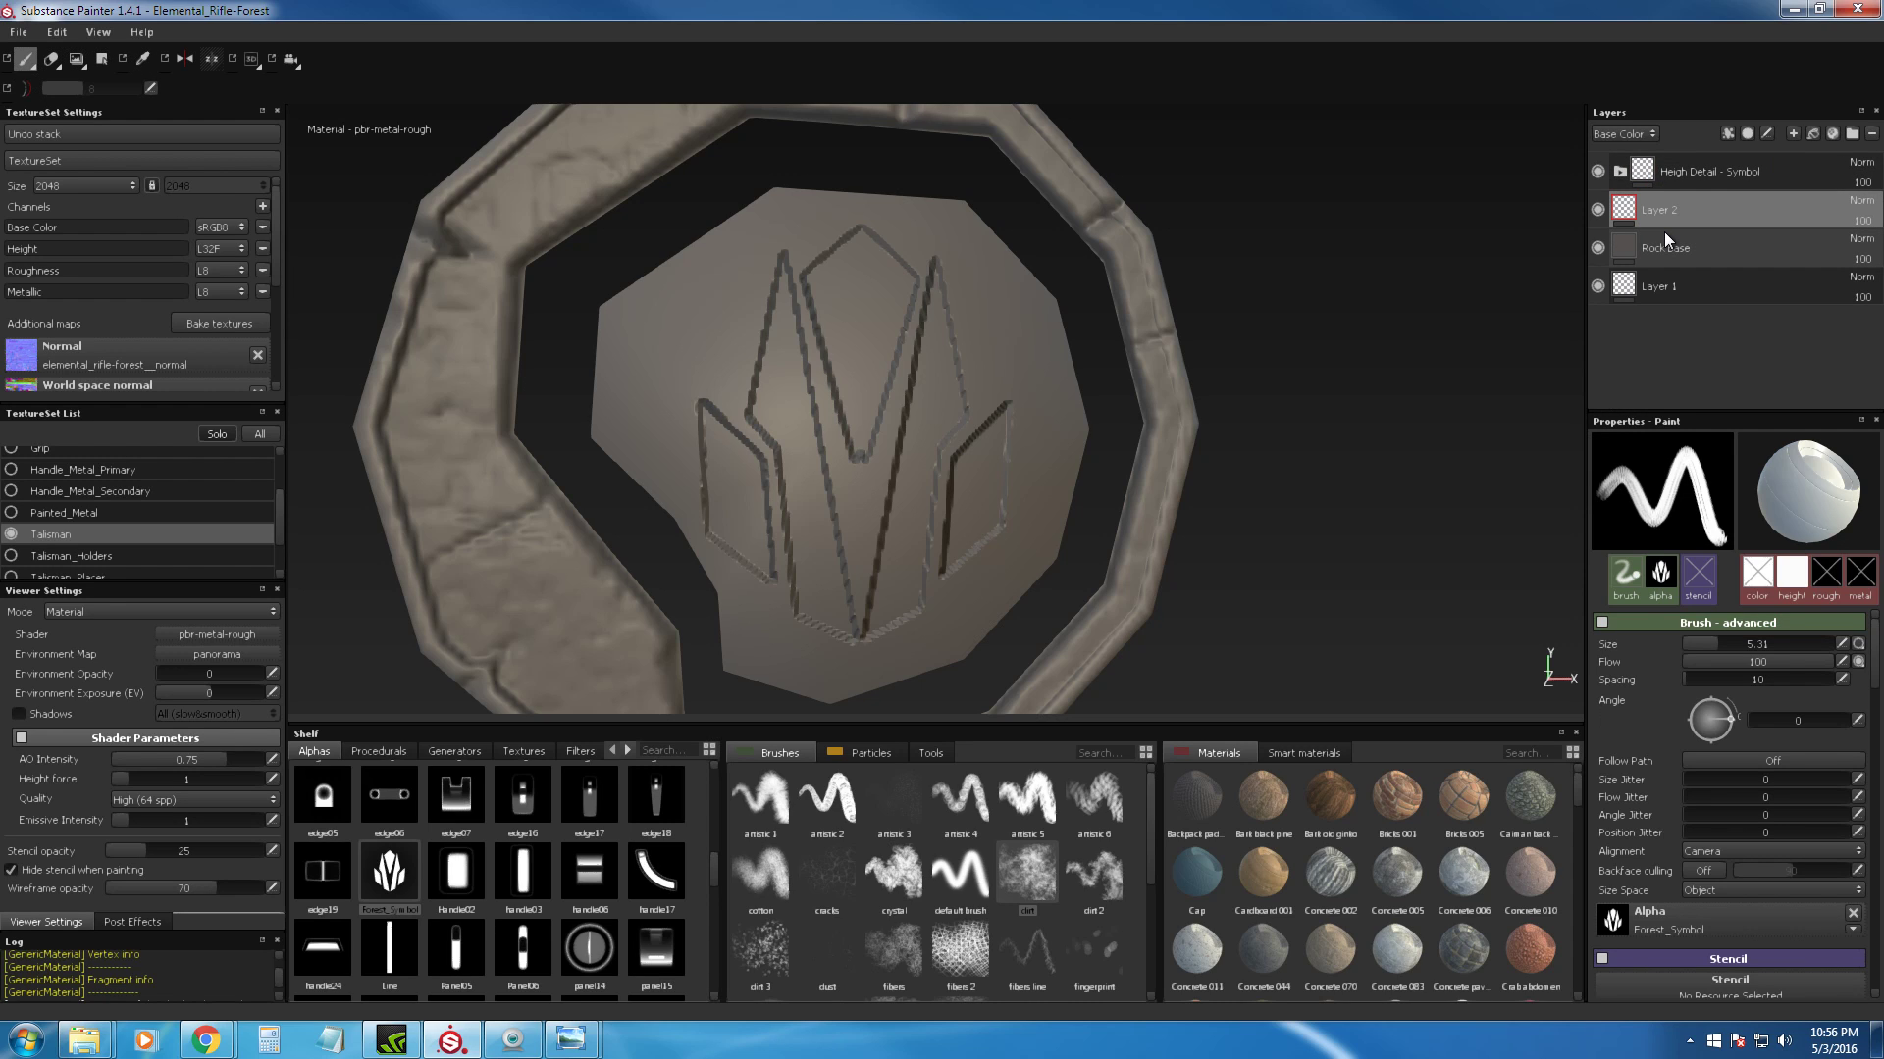
{"action": "double_click", "coordinate": [1668, 207]}
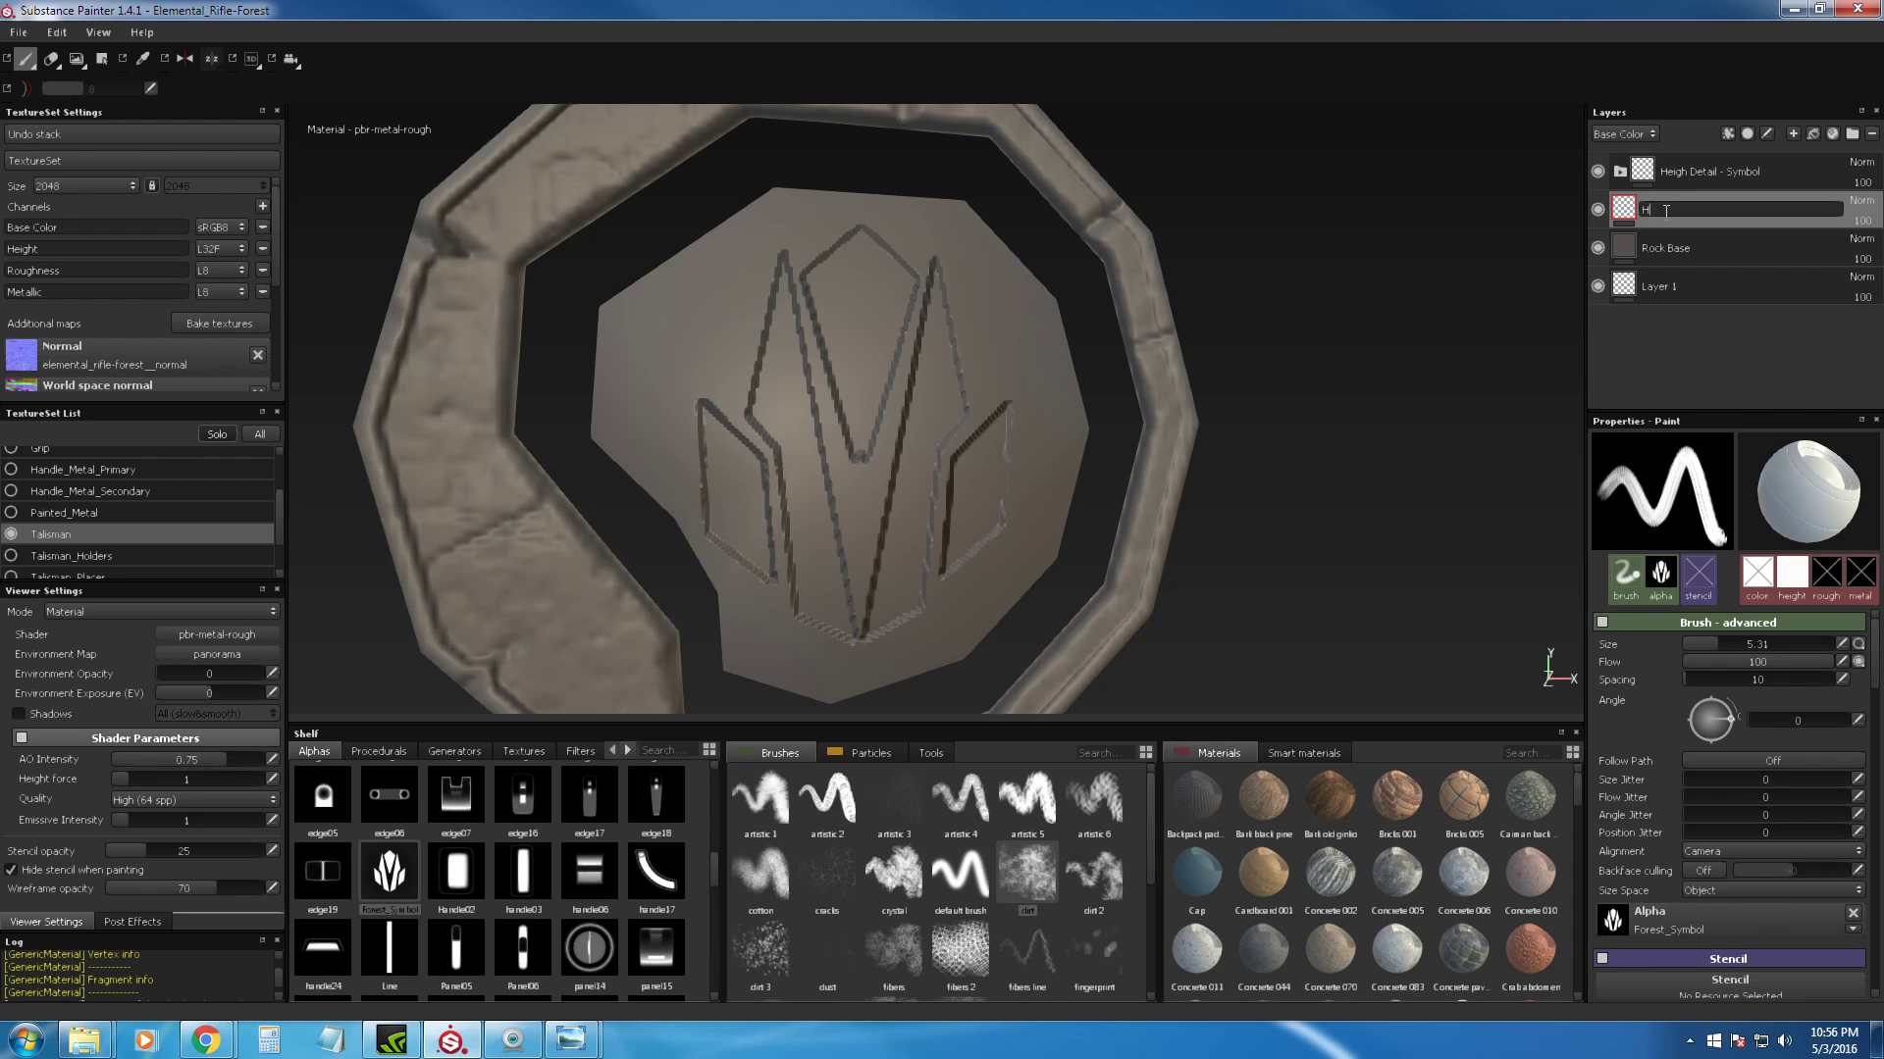
{"action": "type", "text": "Height Detail - Rock"}
{"action": "key", "text": "Return"}
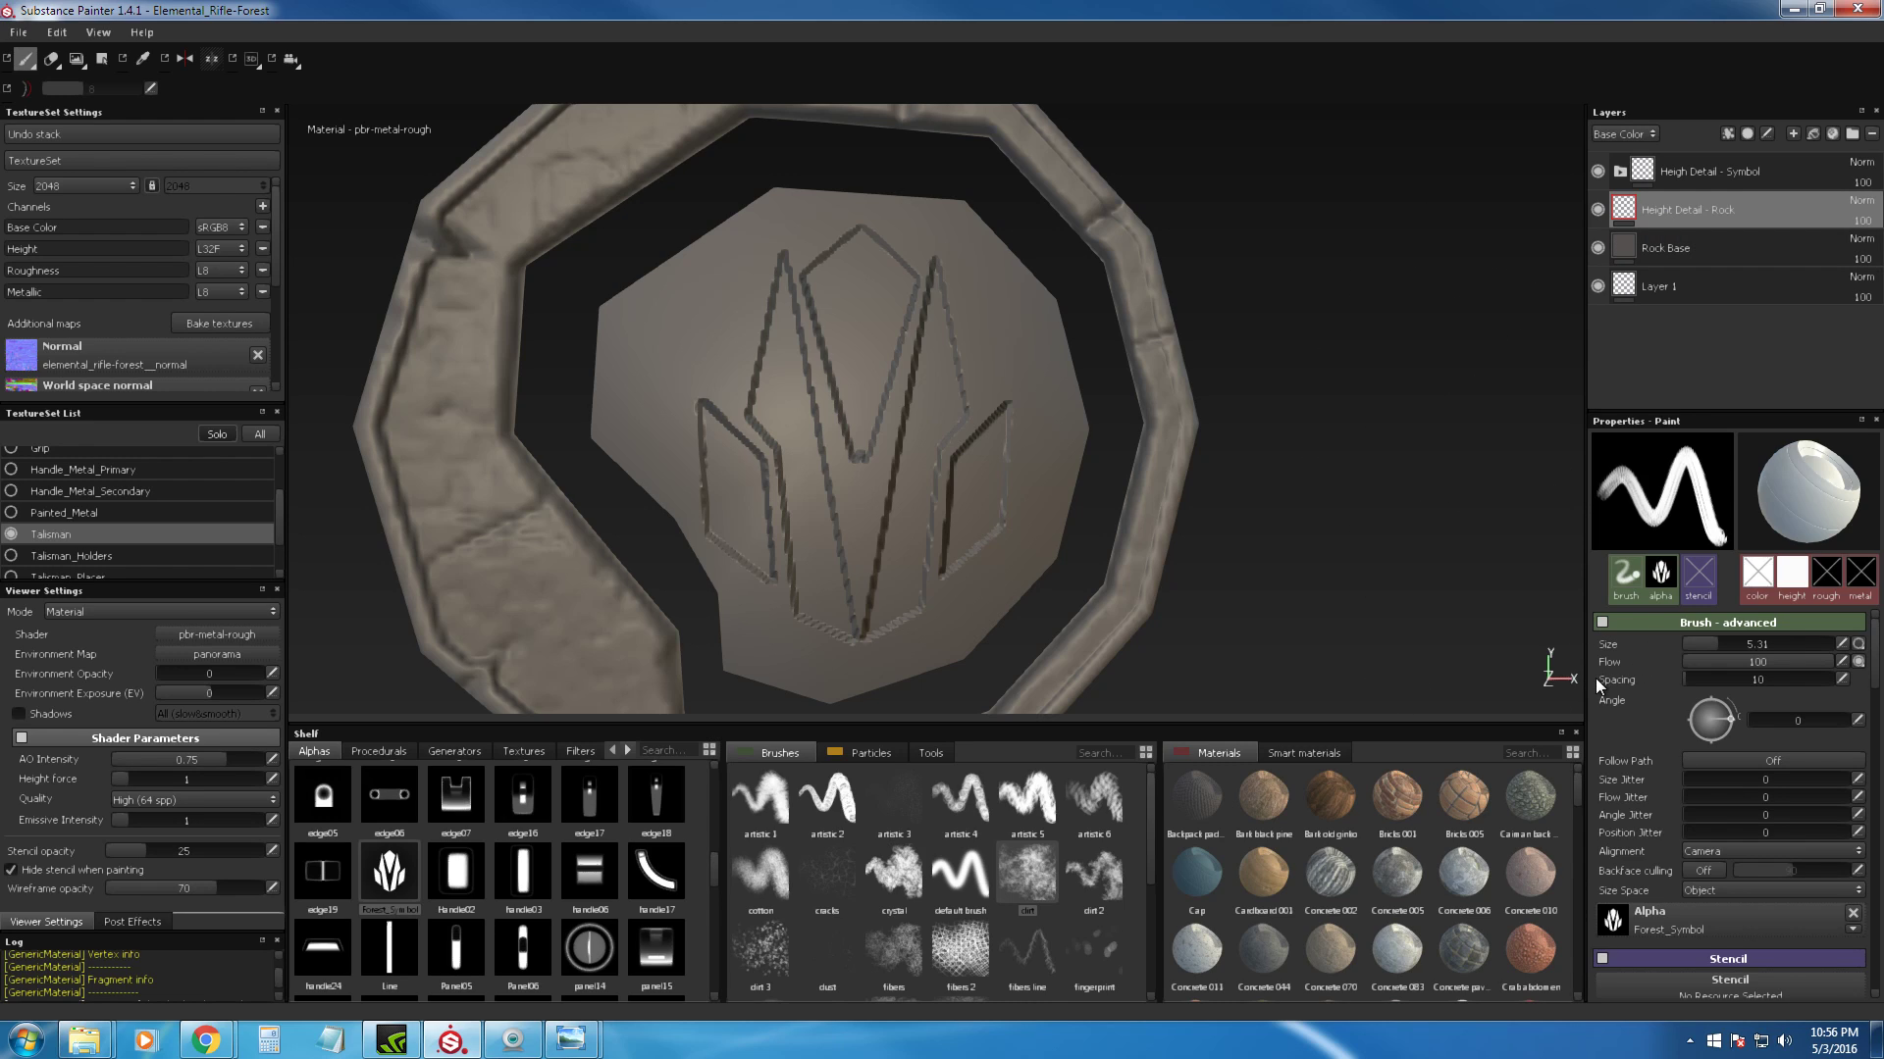
Step: Create a quick mask by painting the talisman's whole outer ring black, leaving the centre disc paintable, and finish editing the mask
{"action": "right_click_drag", "start_coordinate": [1172, 429], "coordinate": [1128, 397], "text": "alt"}
{"action": "key", "text": "t"}
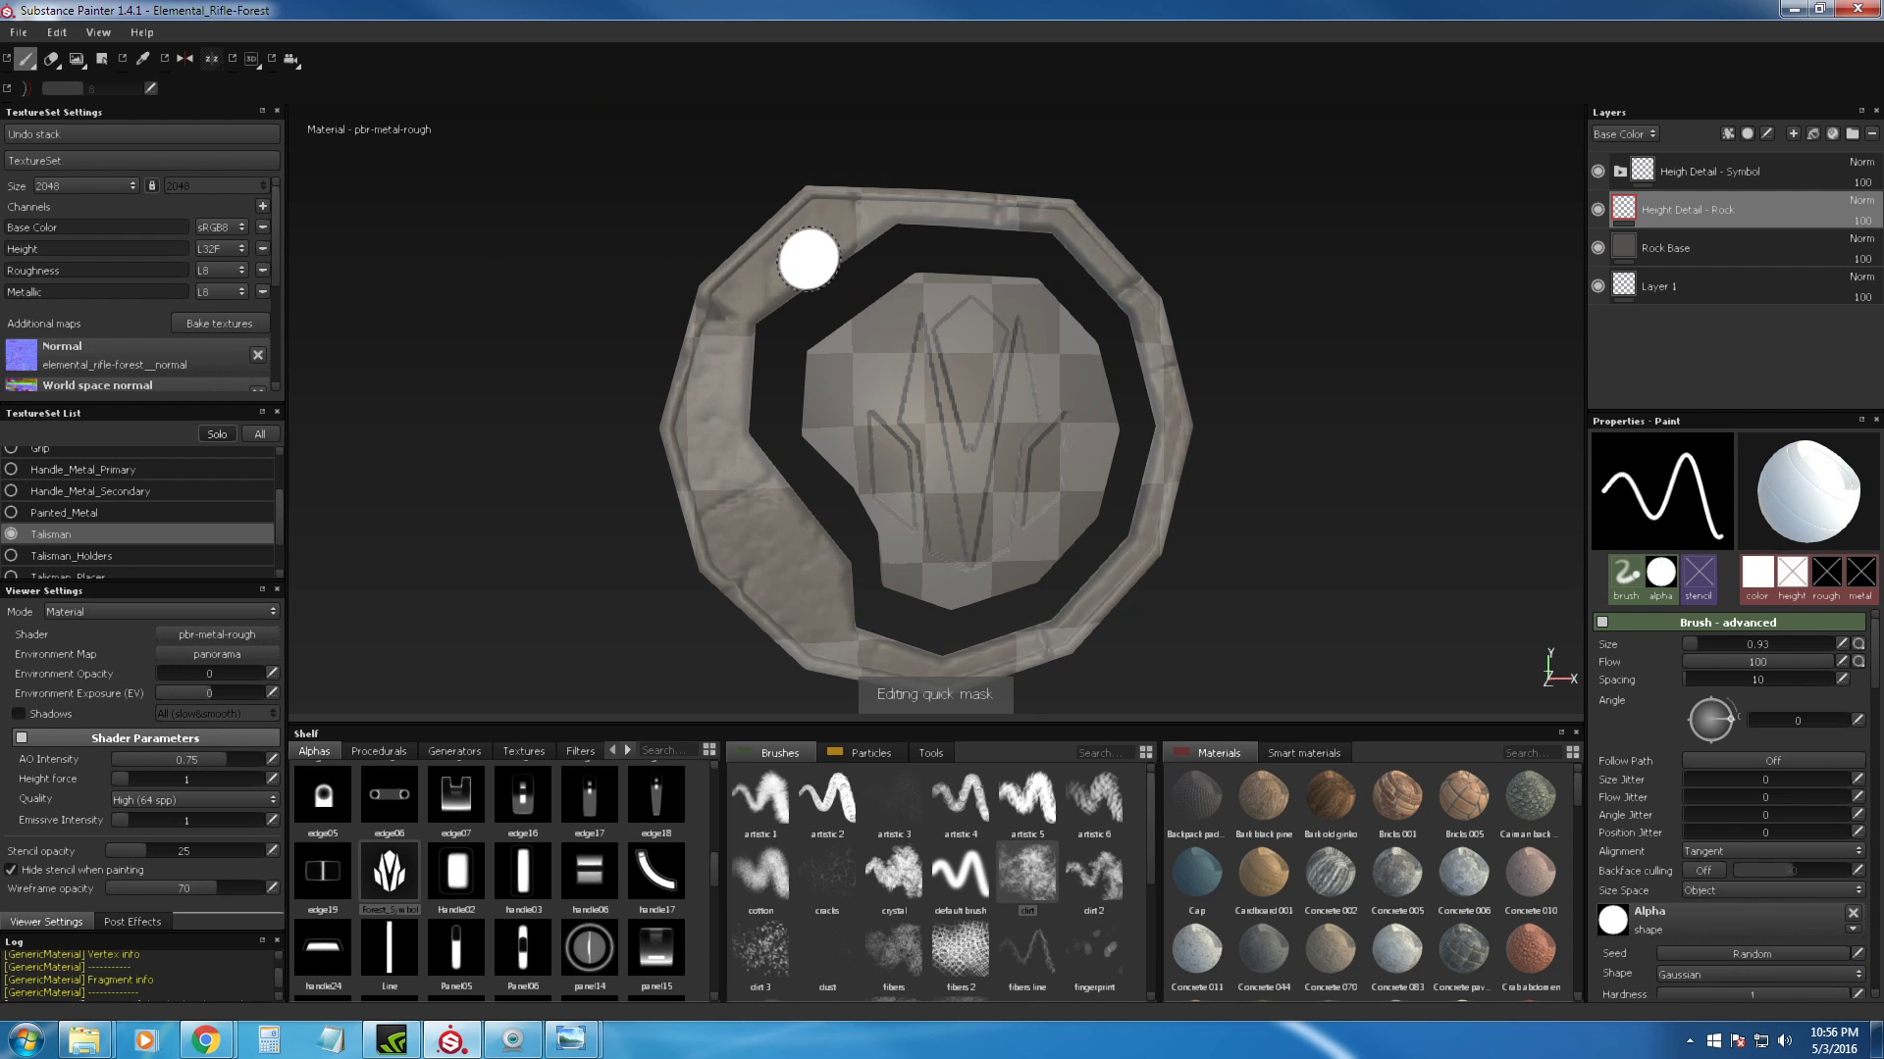
{"action": "left_click_drag", "start_coordinate": [1873, 665], "coordinate": [1872, 734]}
{"action": "left_click_drag", "start_coordinate": [1620, 793], "coordinate": [1599, 795]}
{"action": "mouse_move", "coordinate": [883, 206]}
{"action": "left_mouse_down"}
{"action": "mouse_move", "coordinate": [798, 239]}
{"action": "mouse_move", "coordinate": [726, 343]}
{"action": "mouse_move", "coordinate": [721, 520]}
{"action": "mouse_move", "coordinate": [779, 496]}
{"action": "mouse_move", "coordinate": [824, 588]}
{"action": "mouse_move", "coordinate": [757, 579]}
{"action": "mouse_move", "coordinate": [854, 662]}
{"action": "mouse_move", "coordinate": [989, 670]}
{"action": "mouse_move", "coordinate": [1079, 624]}
{"action": "mouse_move", "coordinate": [1175, 506]}
{"action": "mouse_move", "coordinate": [1169, 387]}
{"action": "mouse_move", "coordinate": [1104, 262]}
{"action": "mouse_move", "coordinate": [971, 202]}
{"action": "left_mouse_up"}
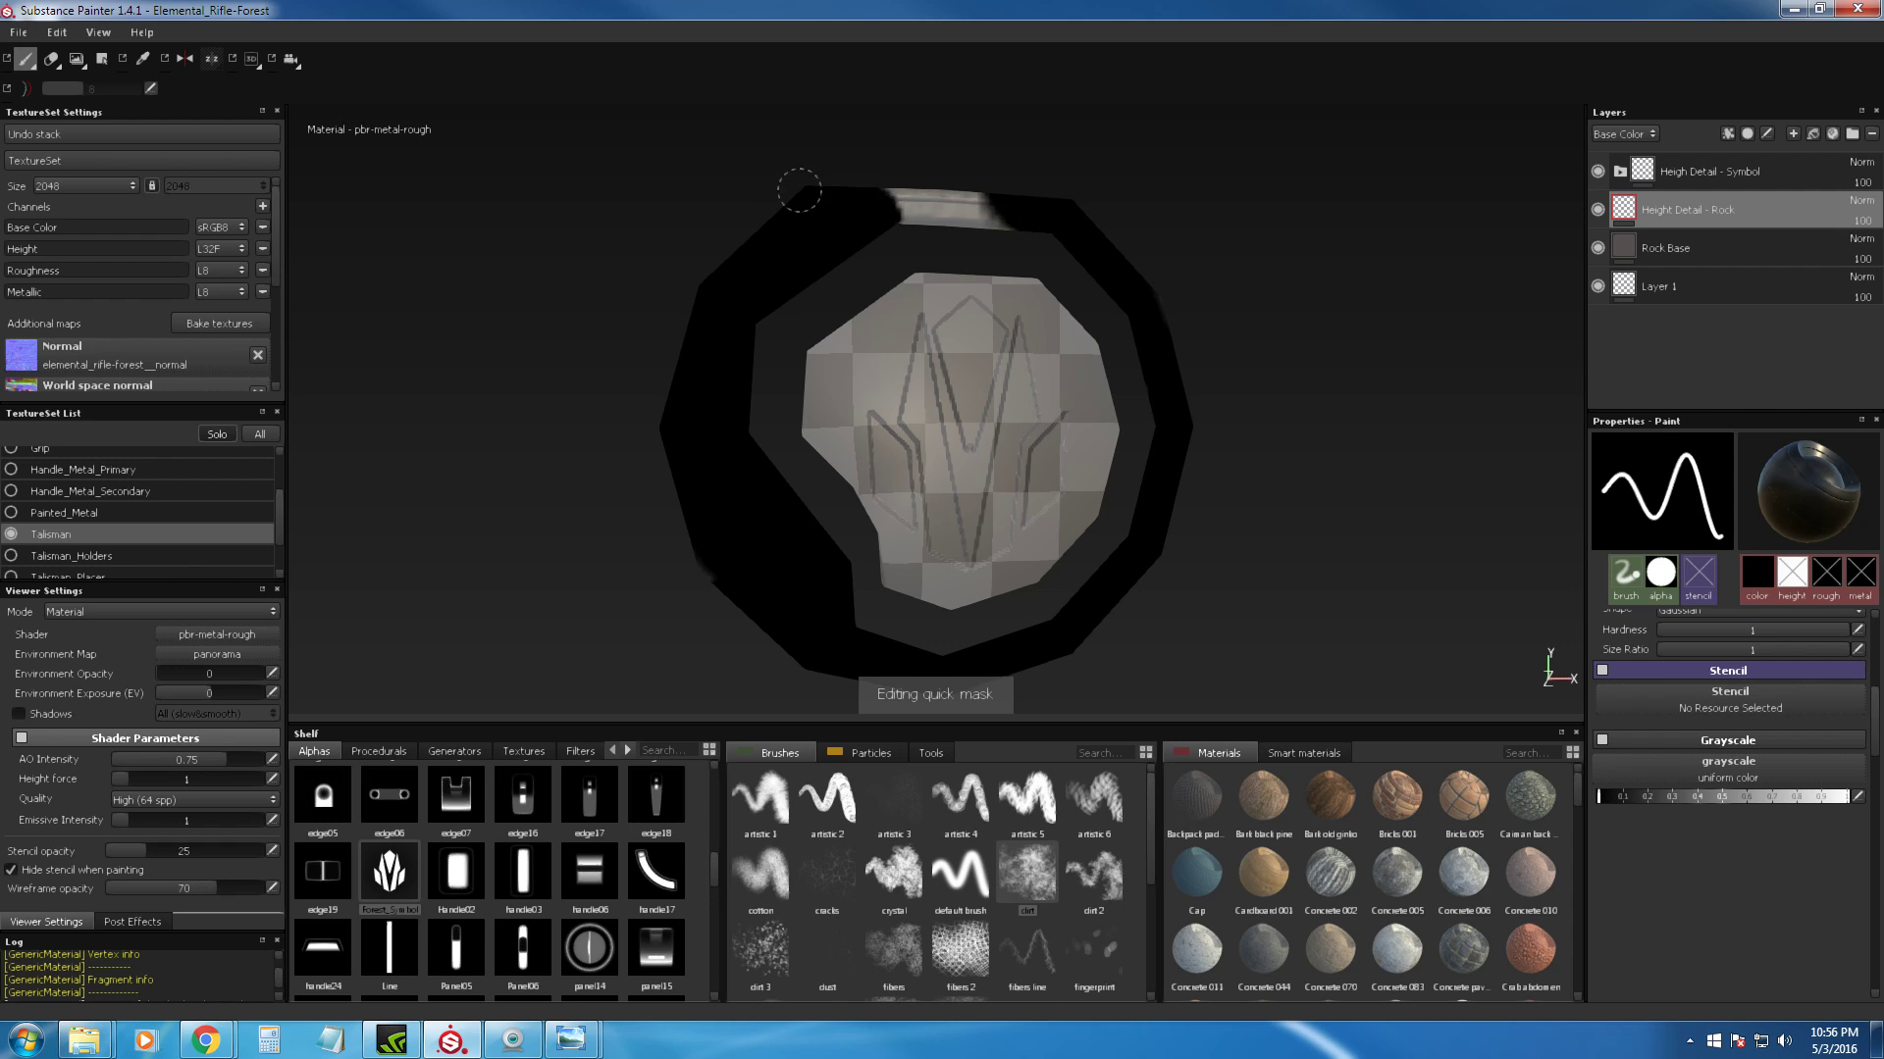
{"action": "left_click_drag", "start_coordinate": [804, 197], "coordinate": [1003, 203]}
{"action": "left_click_drag", "start_coordinate": [1085, 357], "coordinate": [1069, 381]}
{"action": "key", "text": "t"}
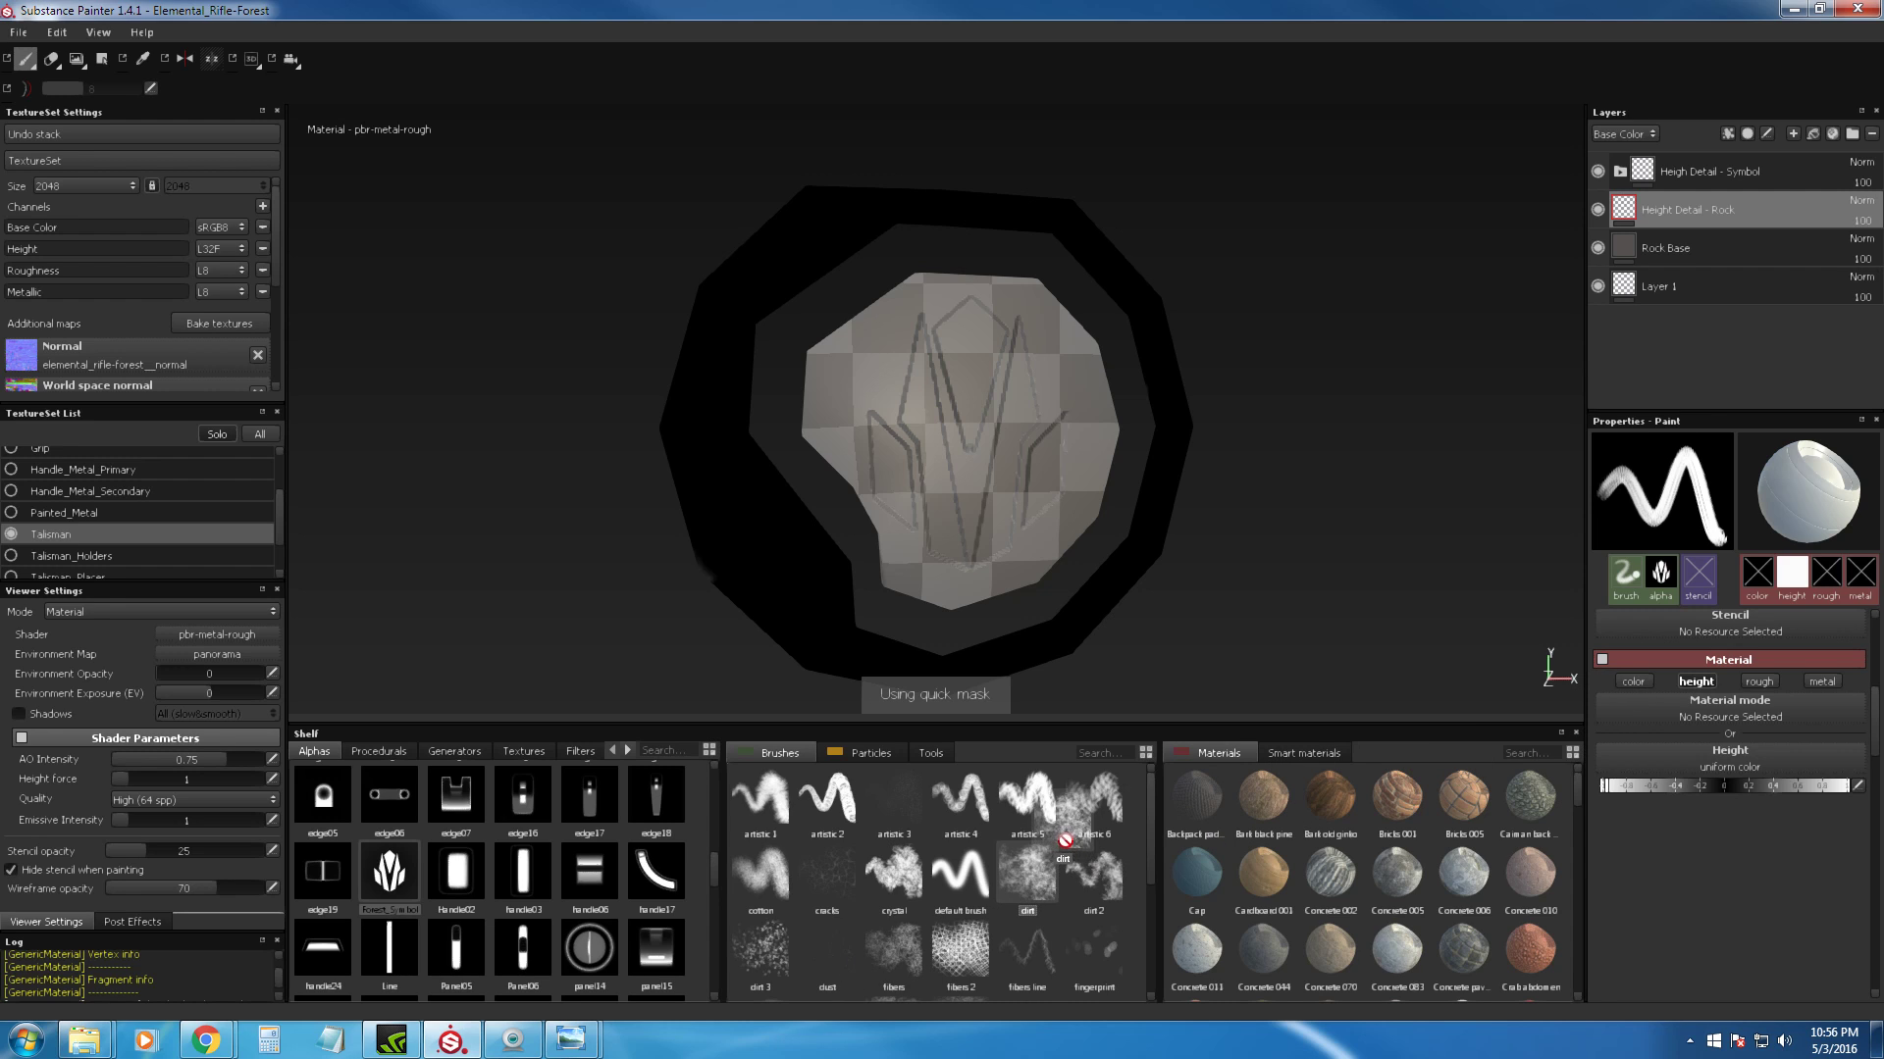
{"action": "scroll", "coordinate": [1735, 848], "scroll_direction": "up", "scroll_amount": 3}
{"action": "scroll", "coordinate": [1735, 847], "scroll_direction": "up", "scroll_amount": 2}
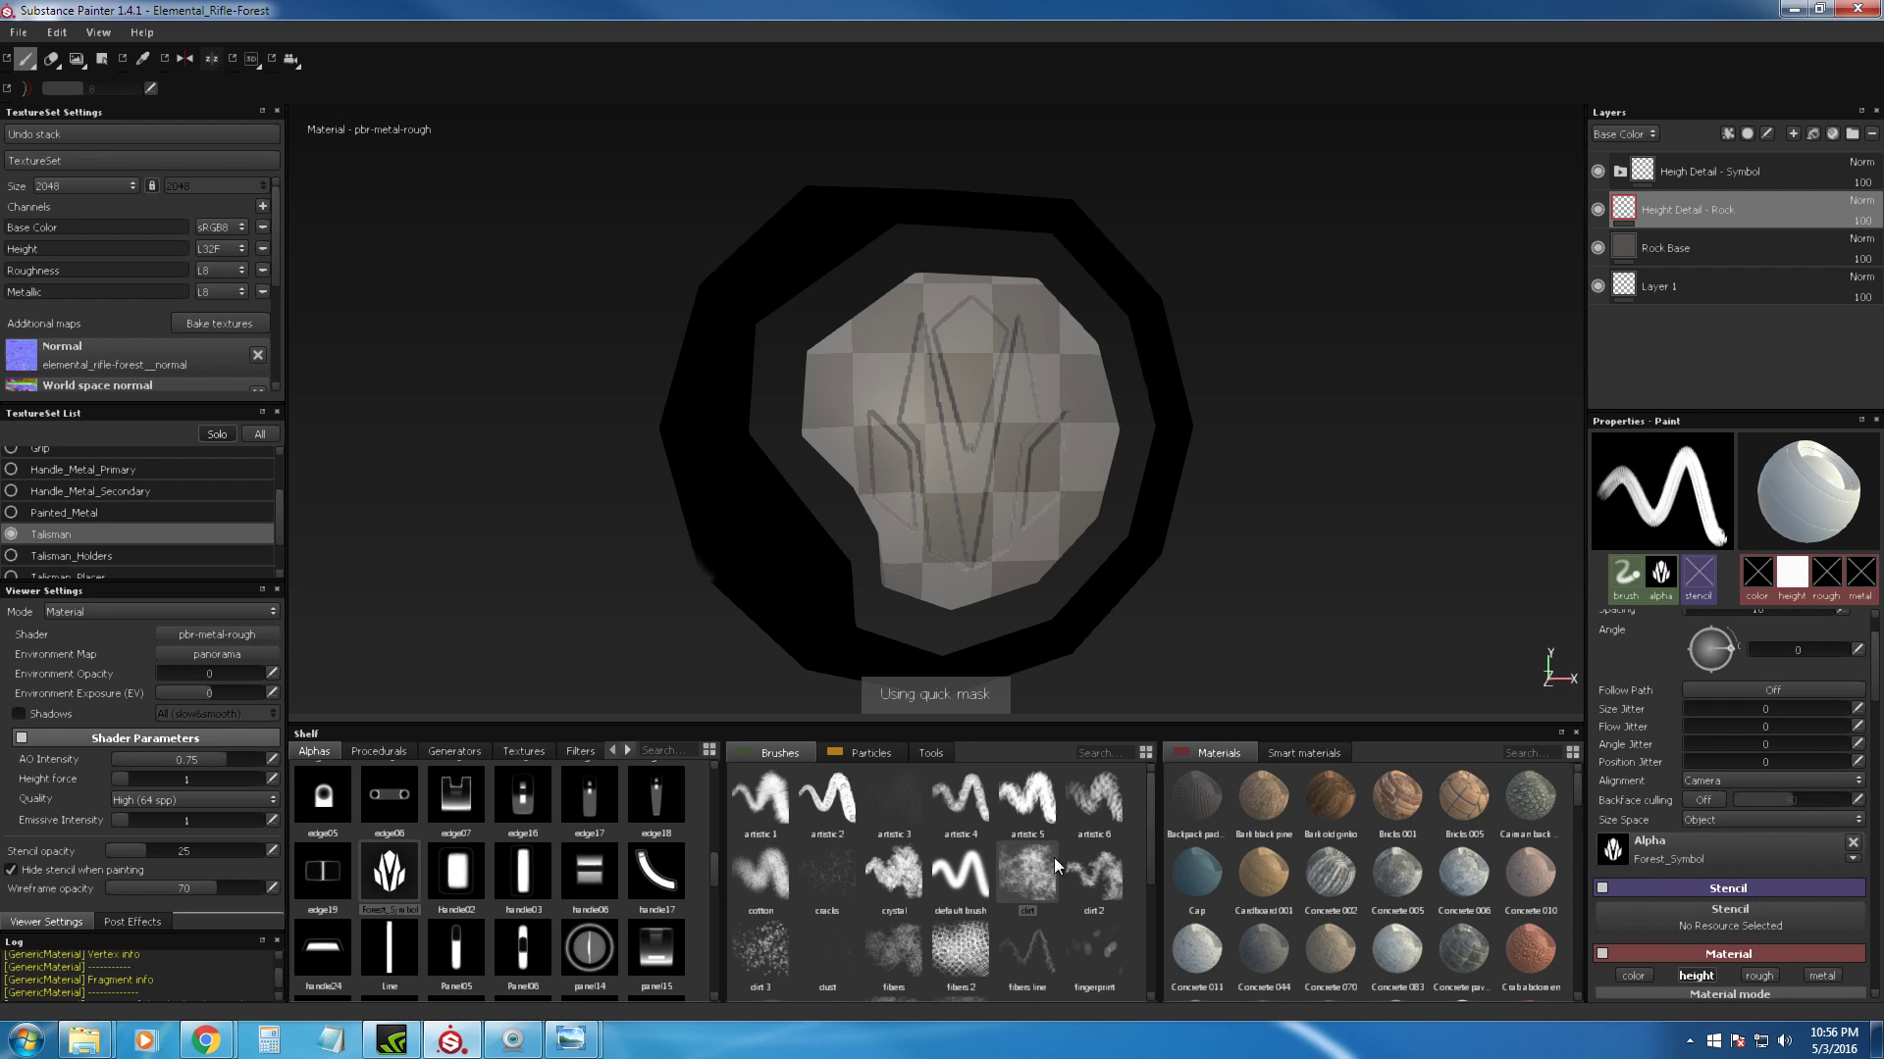
{"action": "left_click_drag", "start_coordinate": [1027, 871], "coordinate": [1714, 859]}
{"action": "left_click_drag", "start_coordinate": [1032, 883], "coordinate": [1697, 851]}
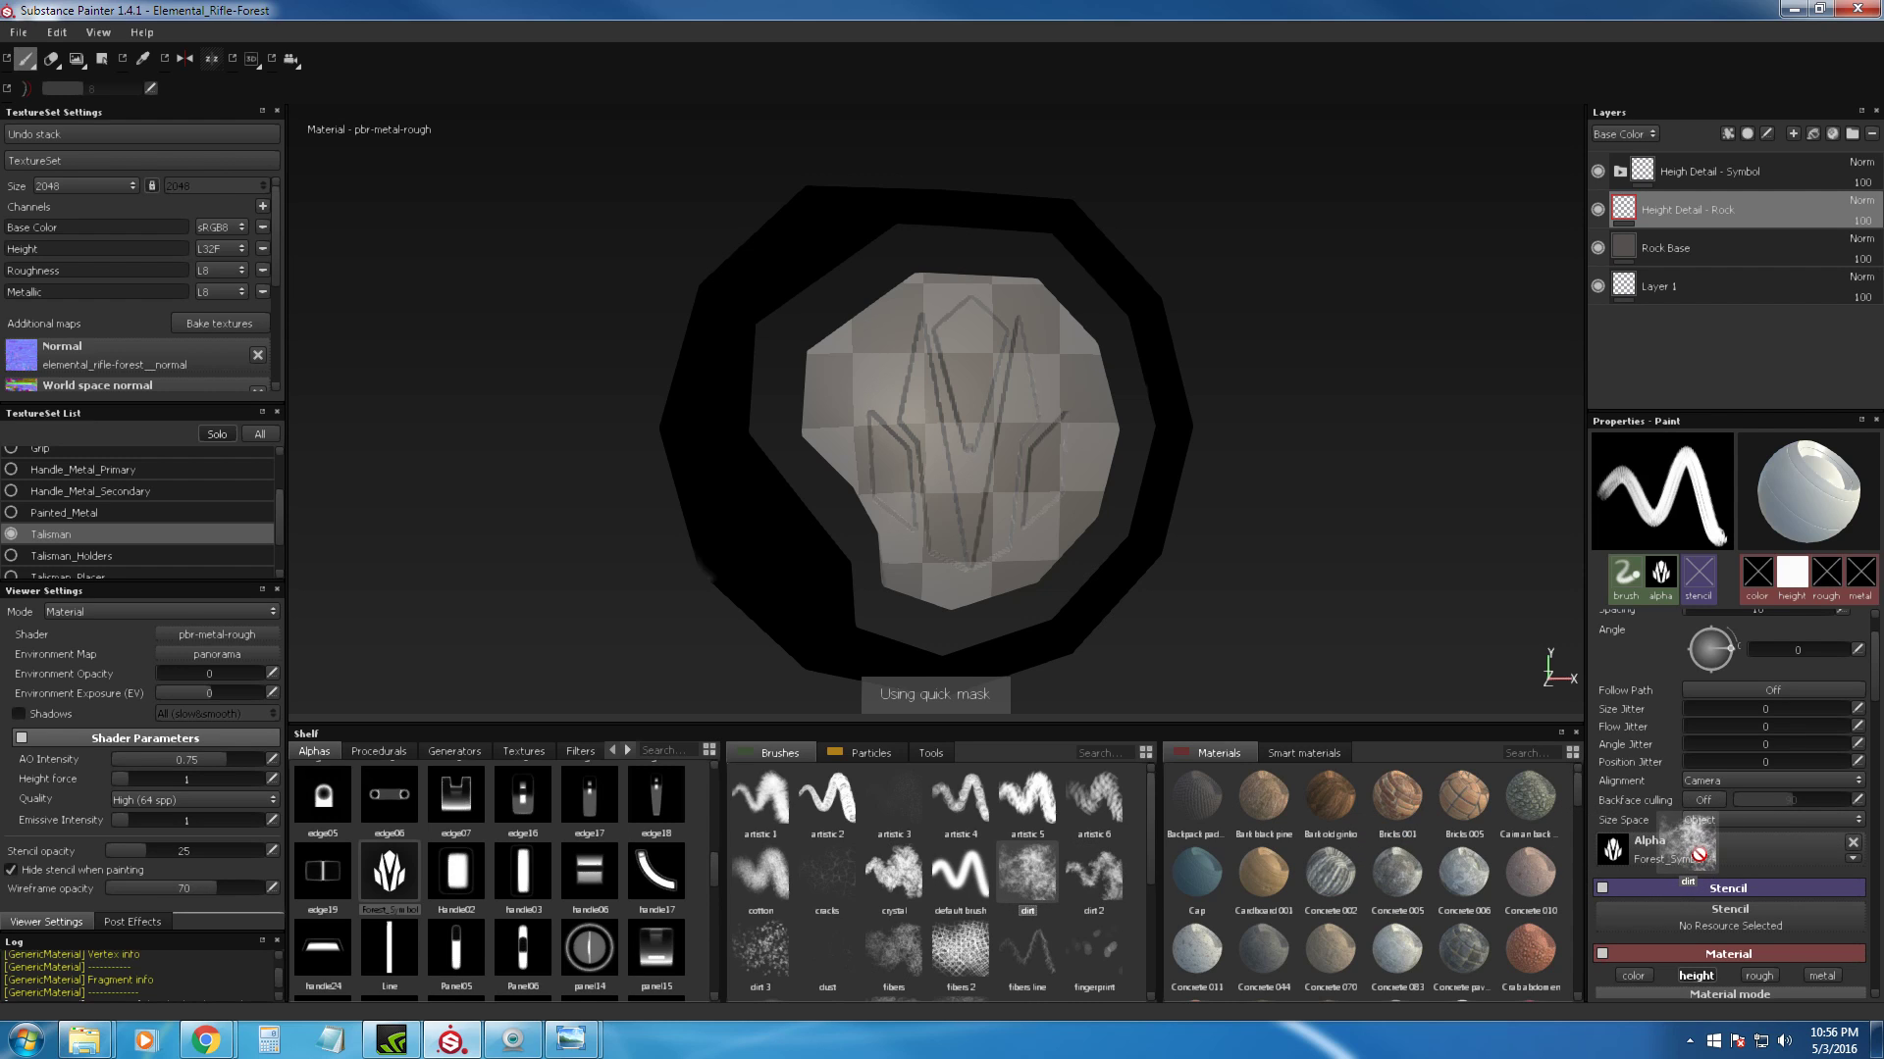
{"action": "scroll", "coordinate": [1787, 828], "scroll_direction": "up", "scroll_amount": 2}
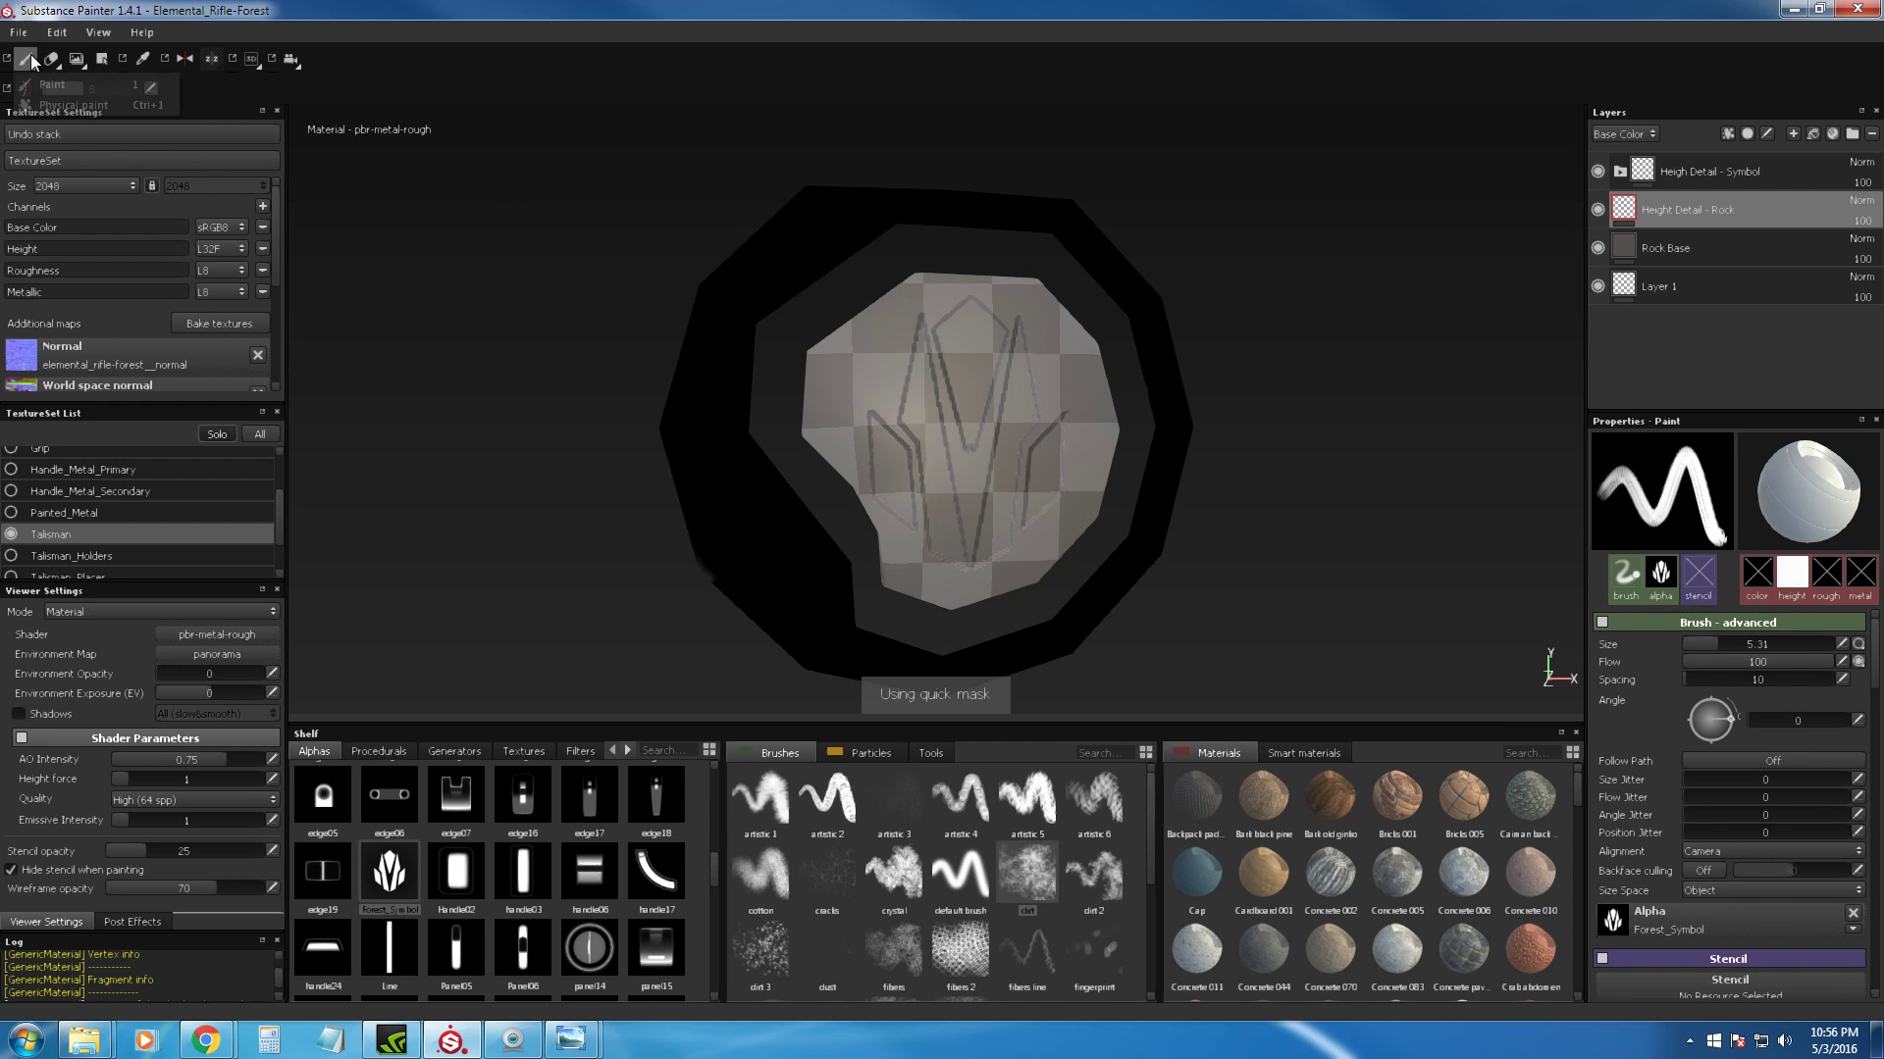
{"action": "mouse_move", "coordinate": [1032, 858]}
{"action": "left_mouse_down"}
{"action": "mouse_move", "coordinate": [1686, 922]}
{"action": "mouse_move", "coordinate": [1668, 910]}
{"action": "left_mouse_up"}
{"action": "left_click", "coordinate": [1667, 917]}
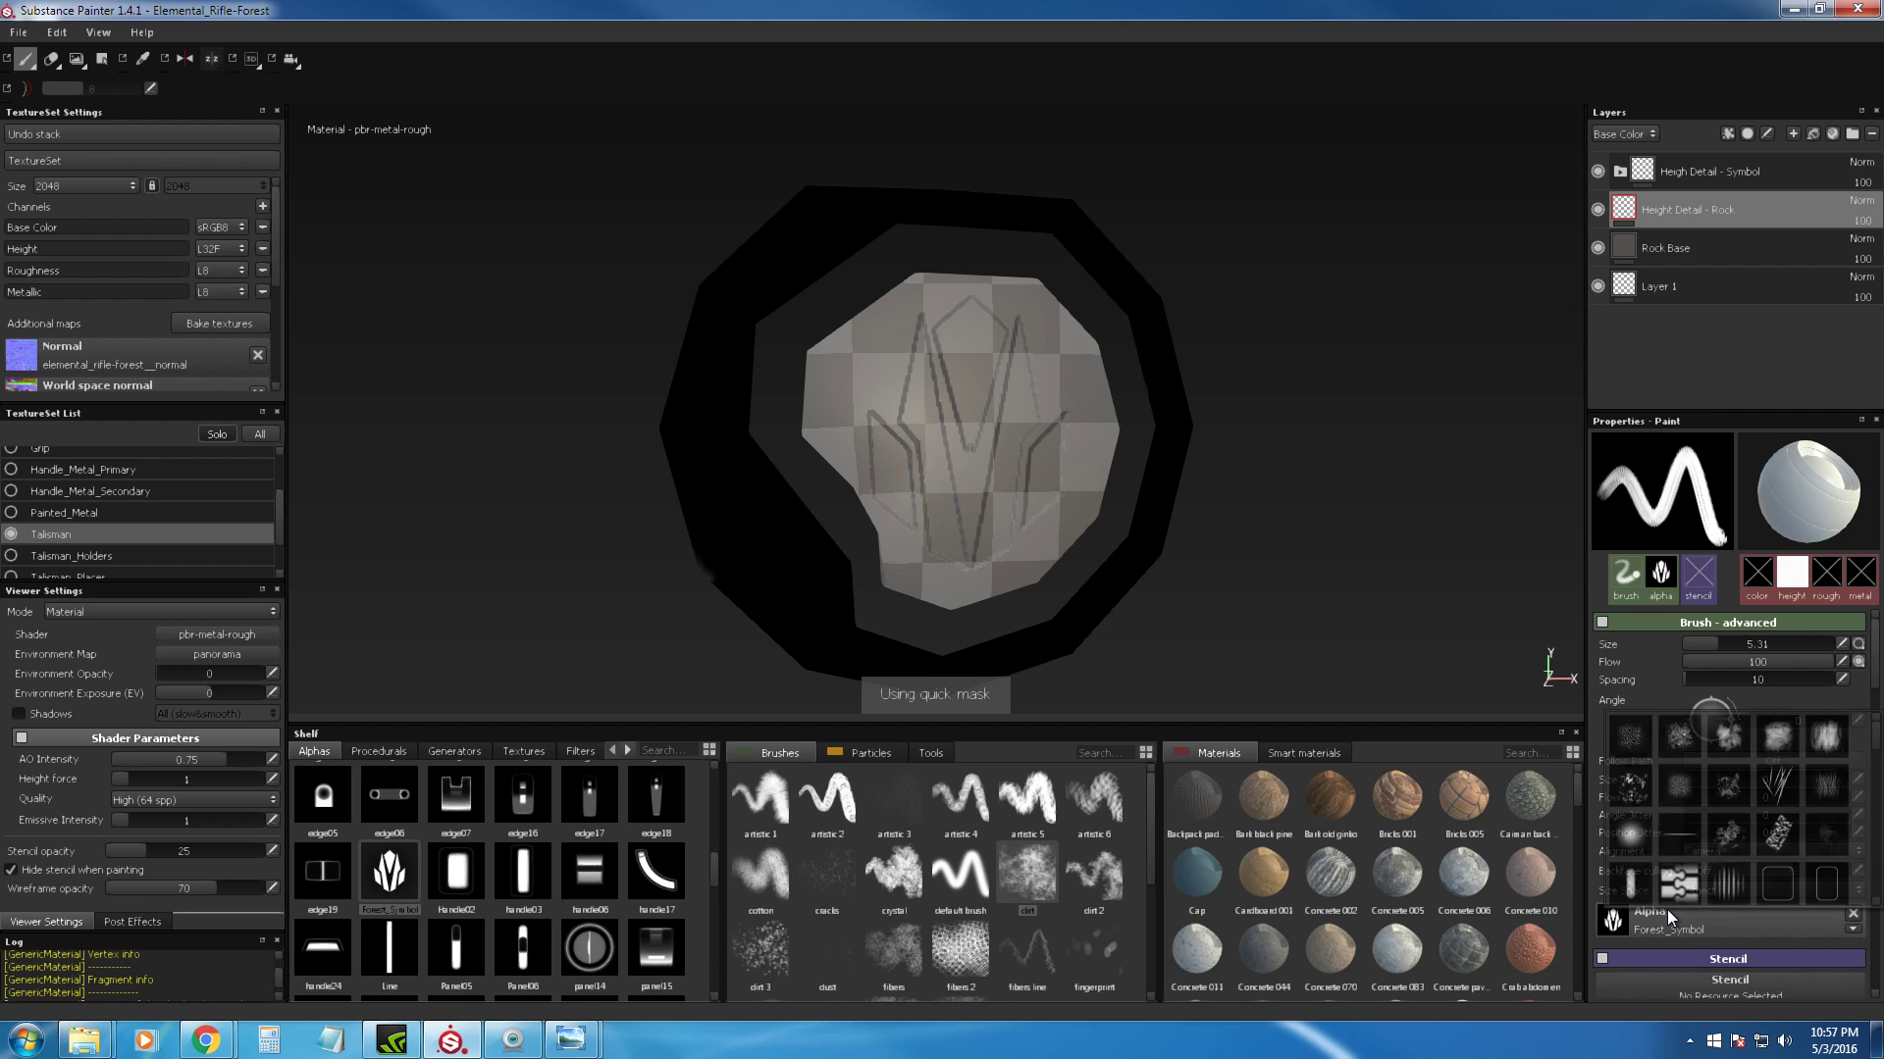
{"action": "scroll", "coordinate": [1820, 802], "scroll_direction": "down", "scroll_amount": 5}
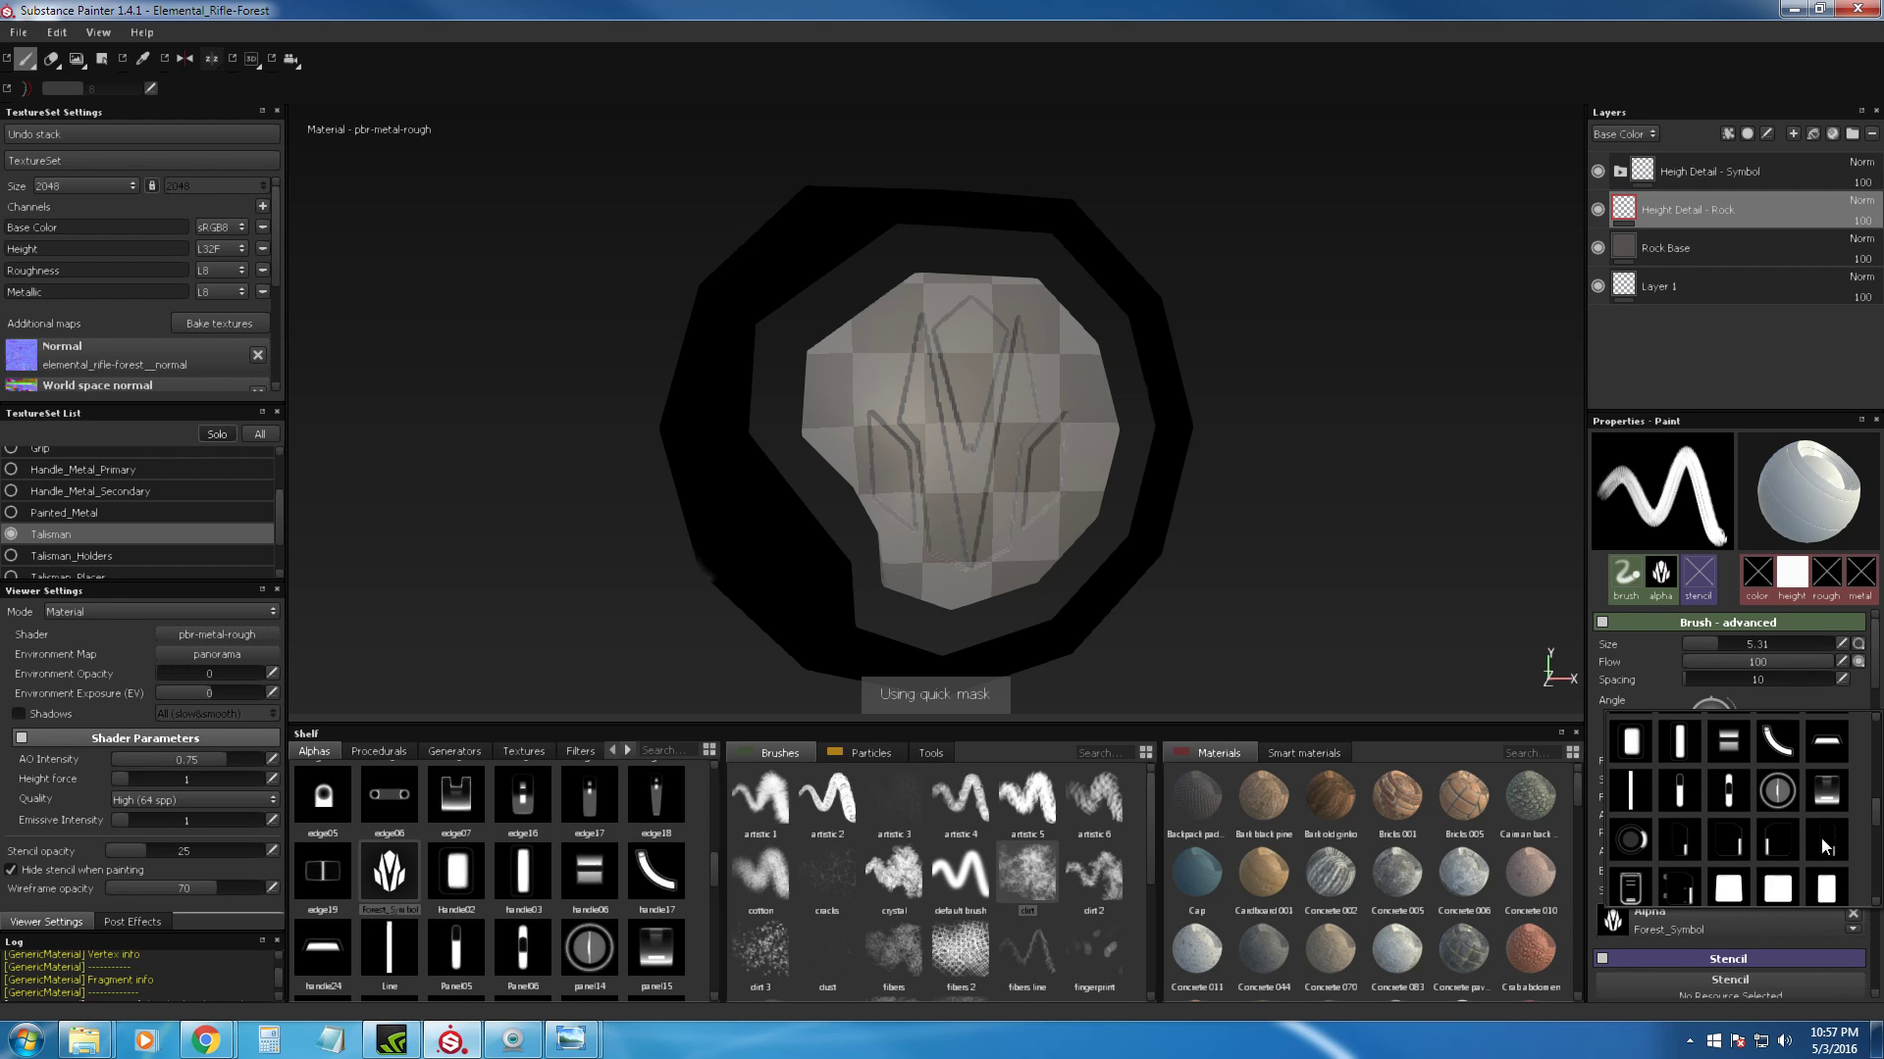
{"action": "scroll", "coordinate": [1816, 831], "scroll_direction": "up", "scroll_amount": 5}
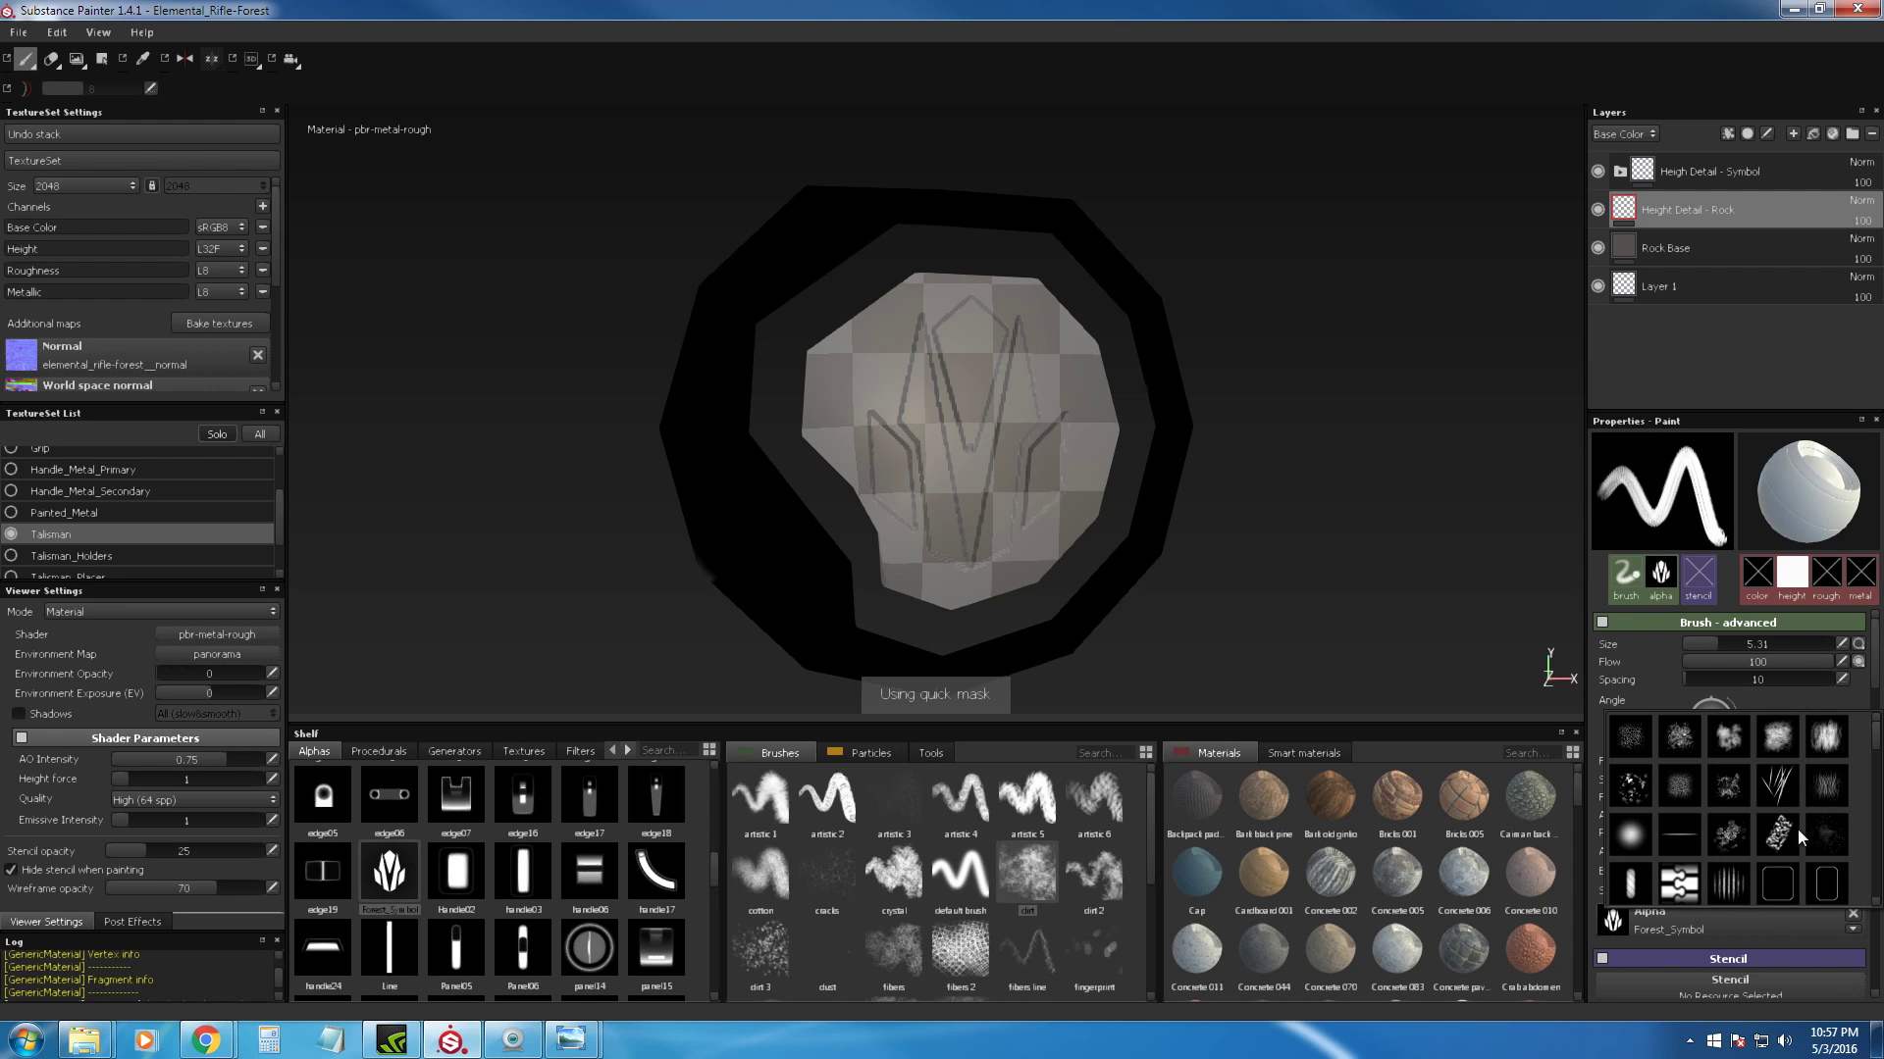
{"action": "mouse_move", "coordinate": [1779, 734]}
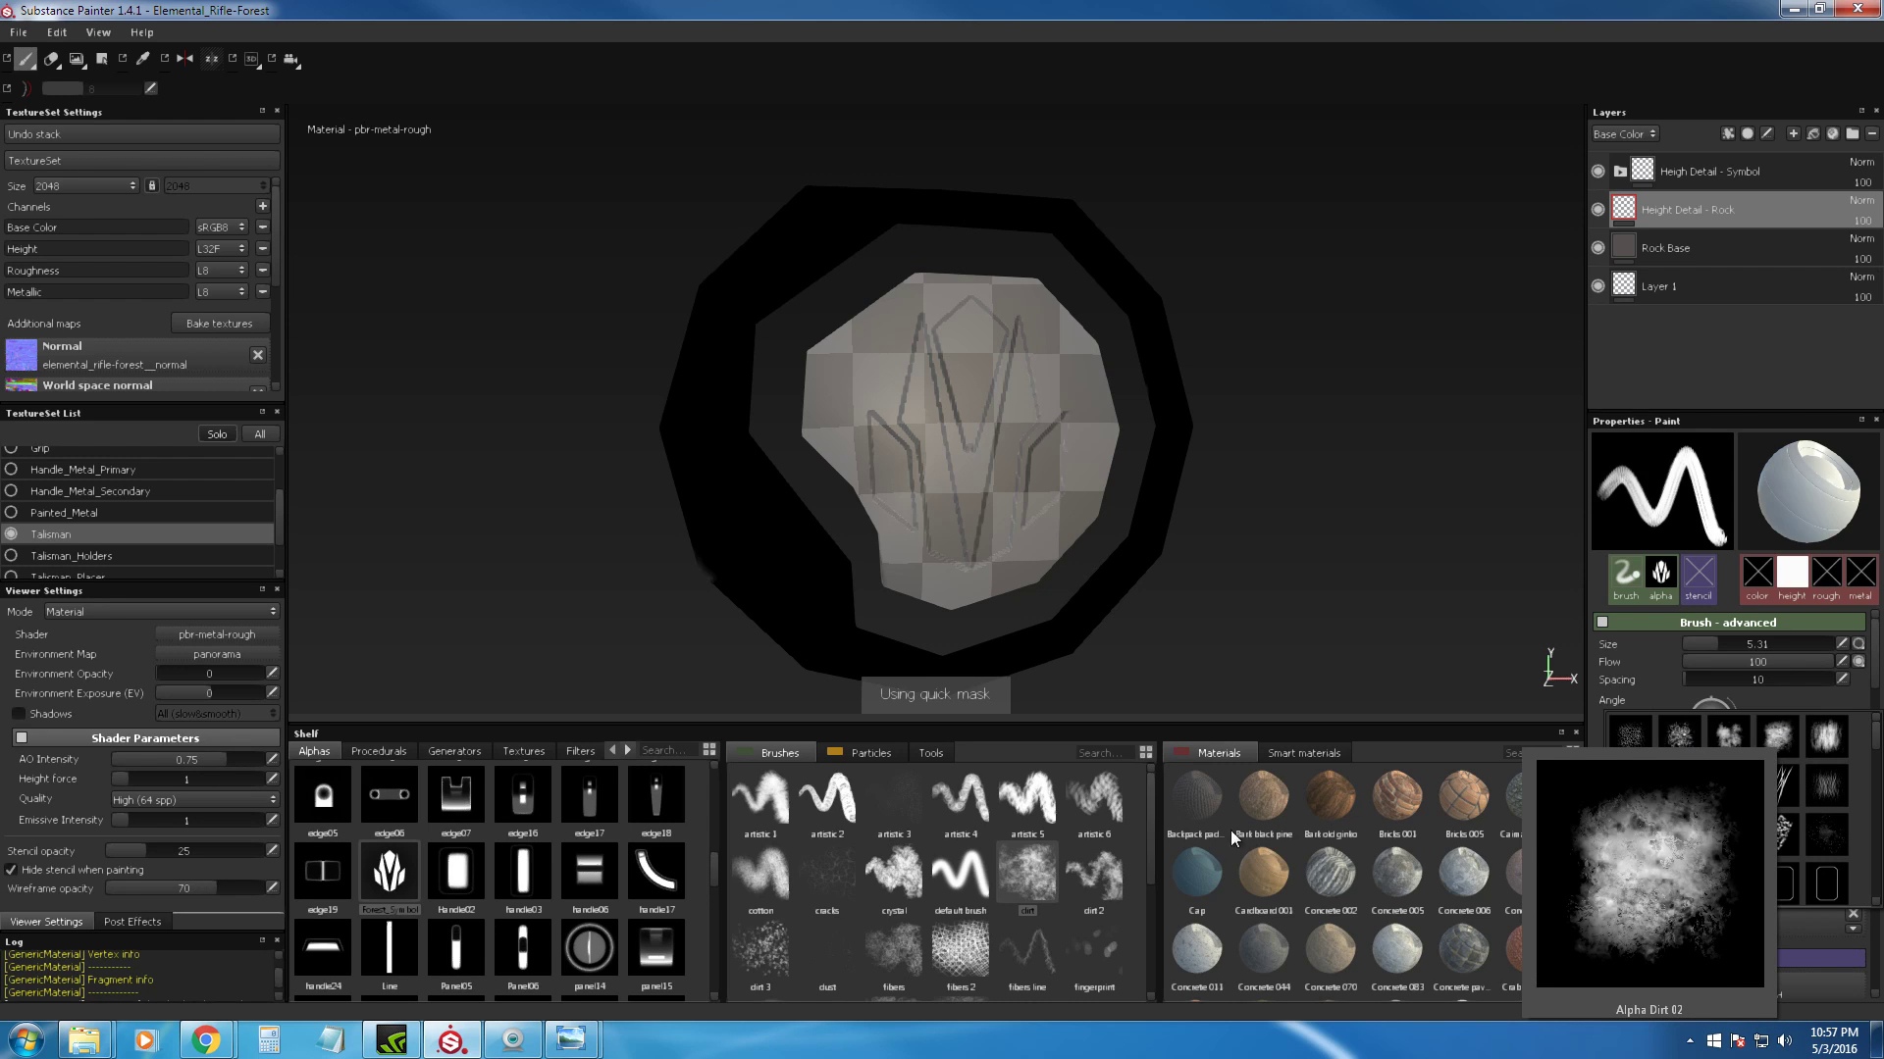
Step: Load the dirt brush, set its size to 6.22, and make a test stamp on the centre disc that is undone
{"action": "left_click", "coordinate": [1032, 852]}
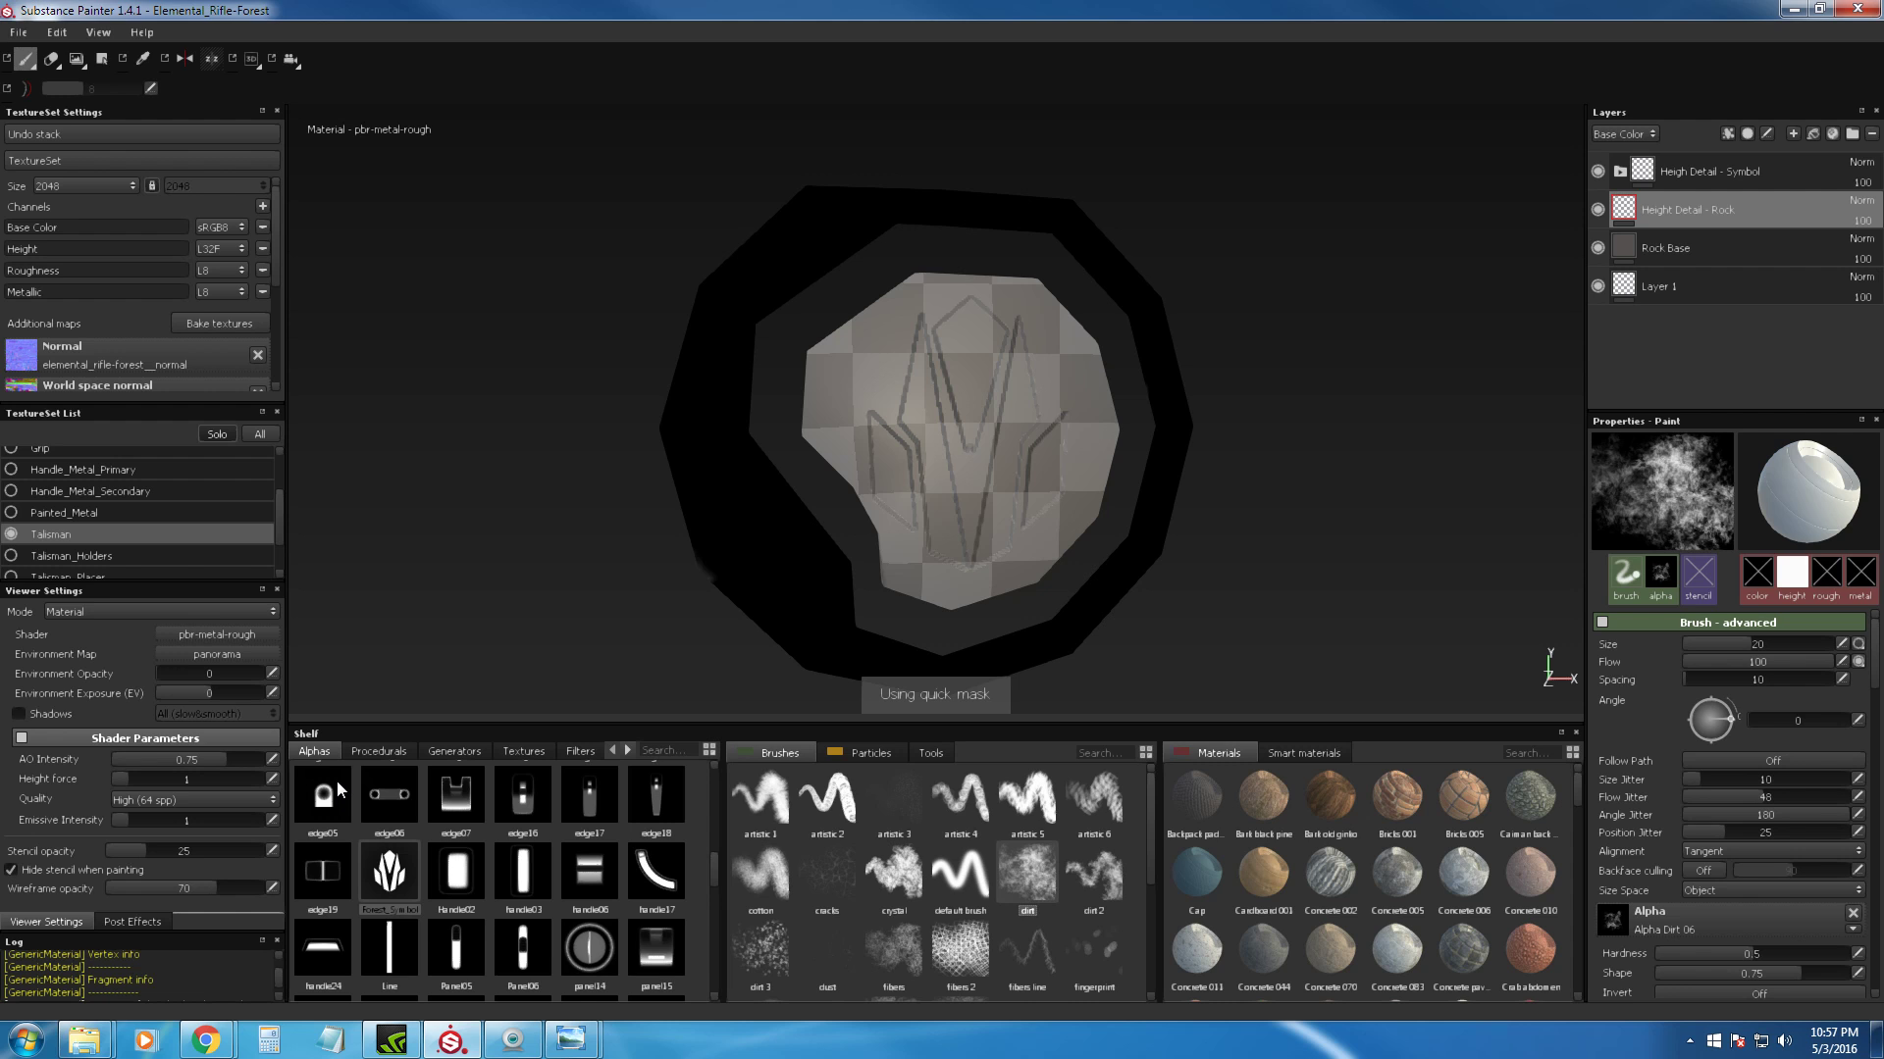
{"action": "right_click_drag", "start_coordinate": [972, 460], "coordinate": [826, 460], "text": "ctrl"}
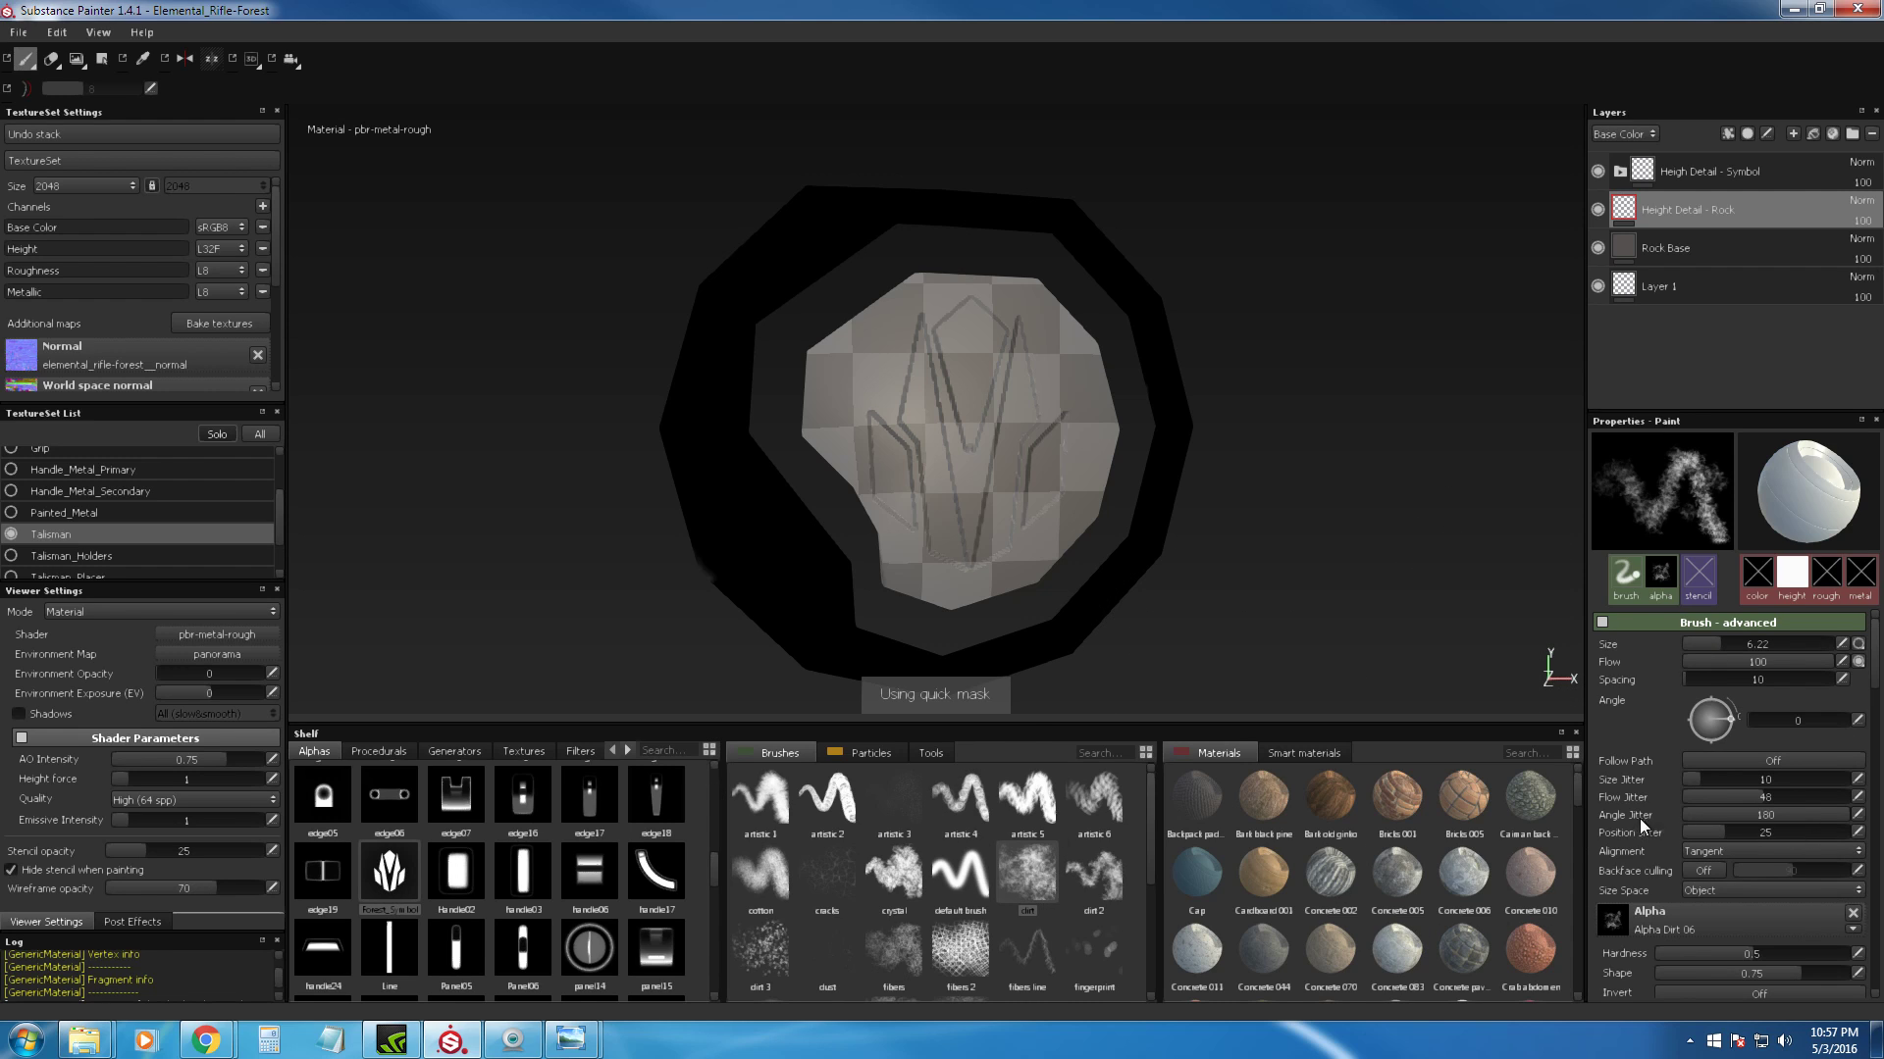
{"action": "left_click", "coordinate": [877, 407]}
{"action": "key", "text": "ctrl+z"}
Step: Paint dirt-brush height detail over the talisman's centre disc with the flow at 17, and raise the flow to 29
{"action": "left_click_drag", "start_coordinate": [1815, 663], "coordinate": [1732, 663]}
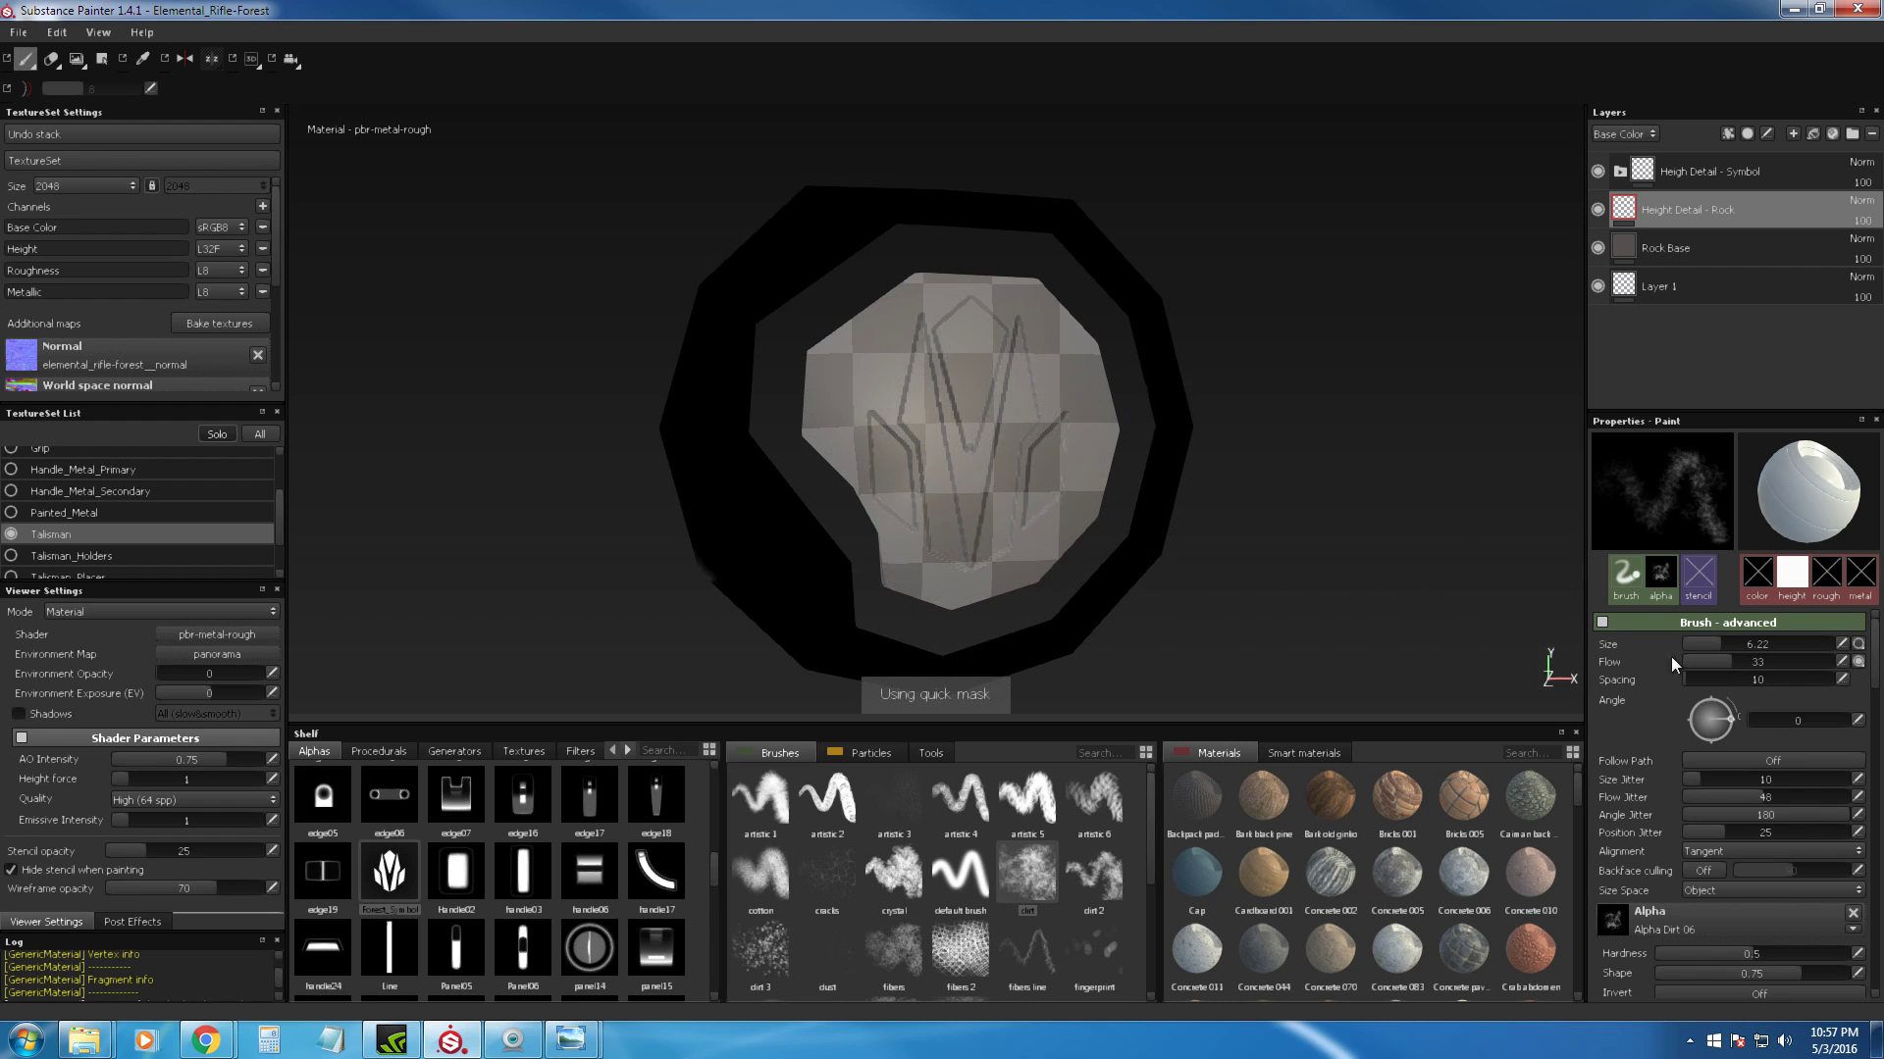
{"action": "left_click_drag", "start_coordinate": [1729, 657], "coordinate": [1714, 659]}
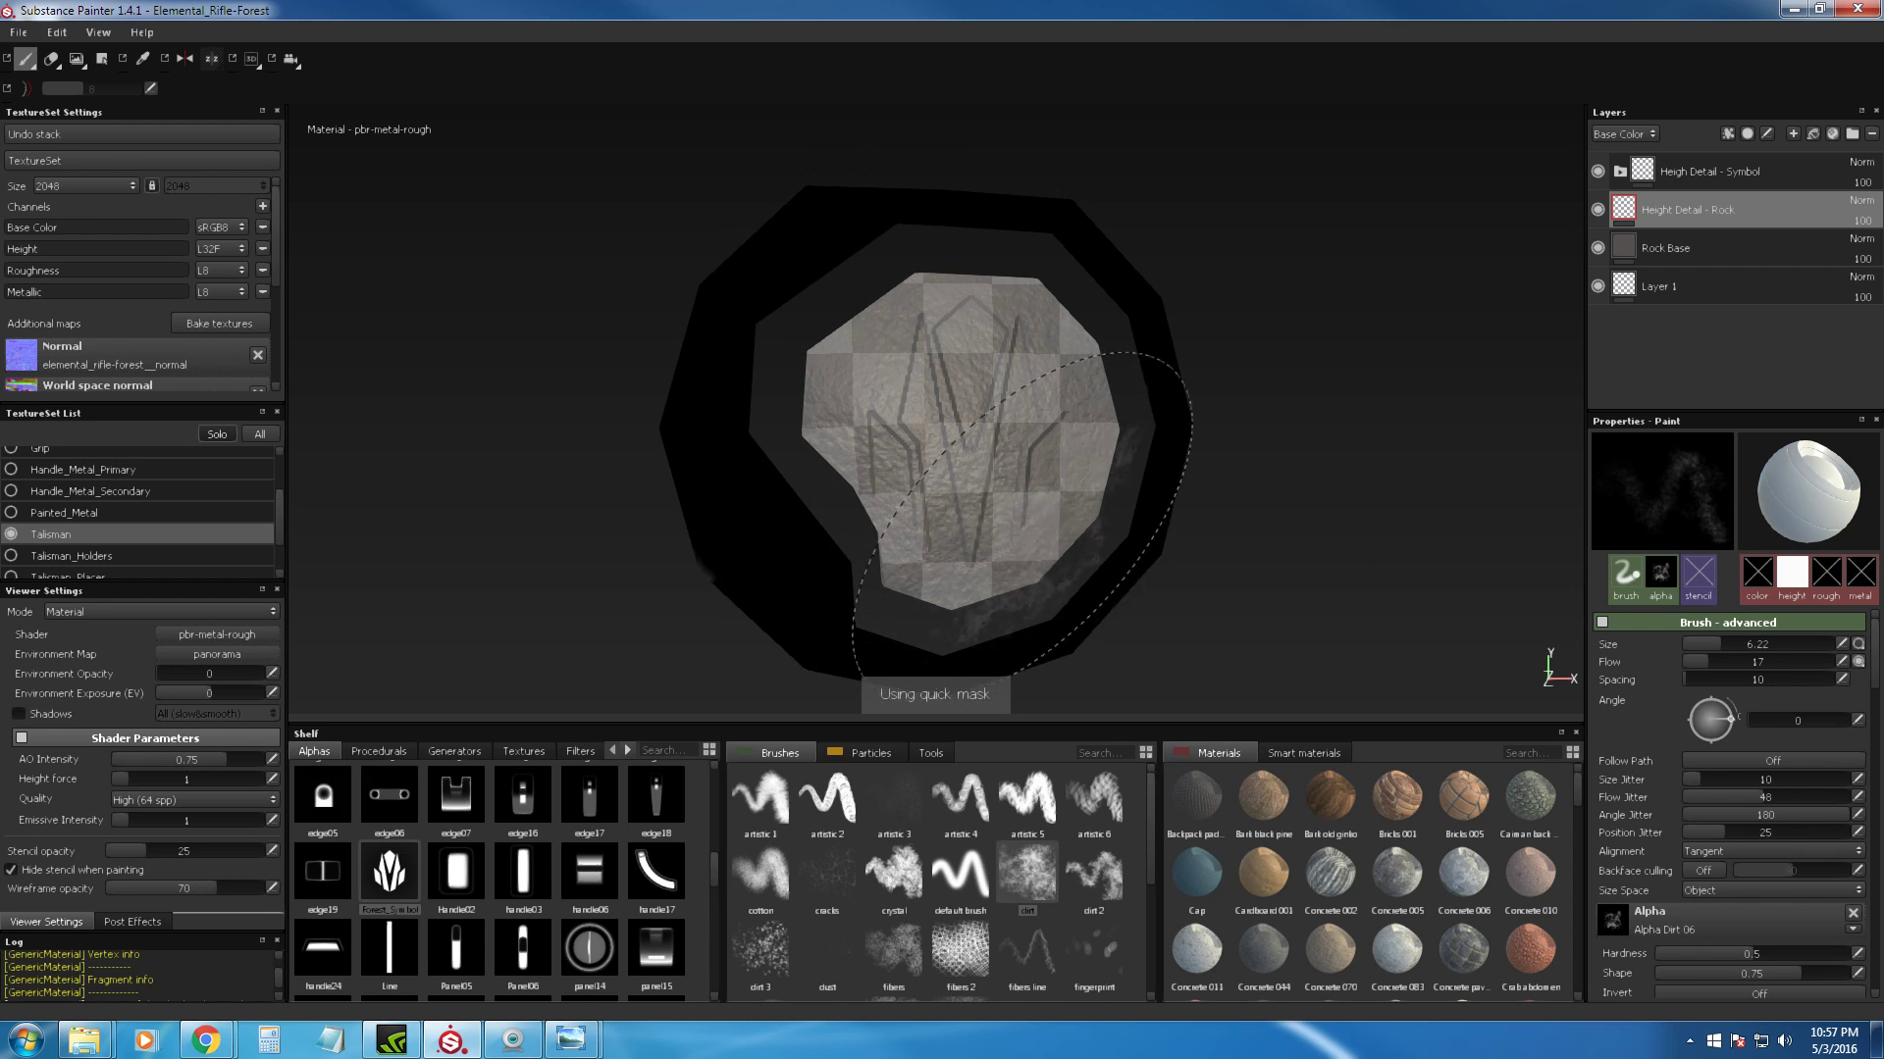
{"action": "left_click_drag", "start_coordinate": [1707, 661], "coordinate": [1722, 664]}
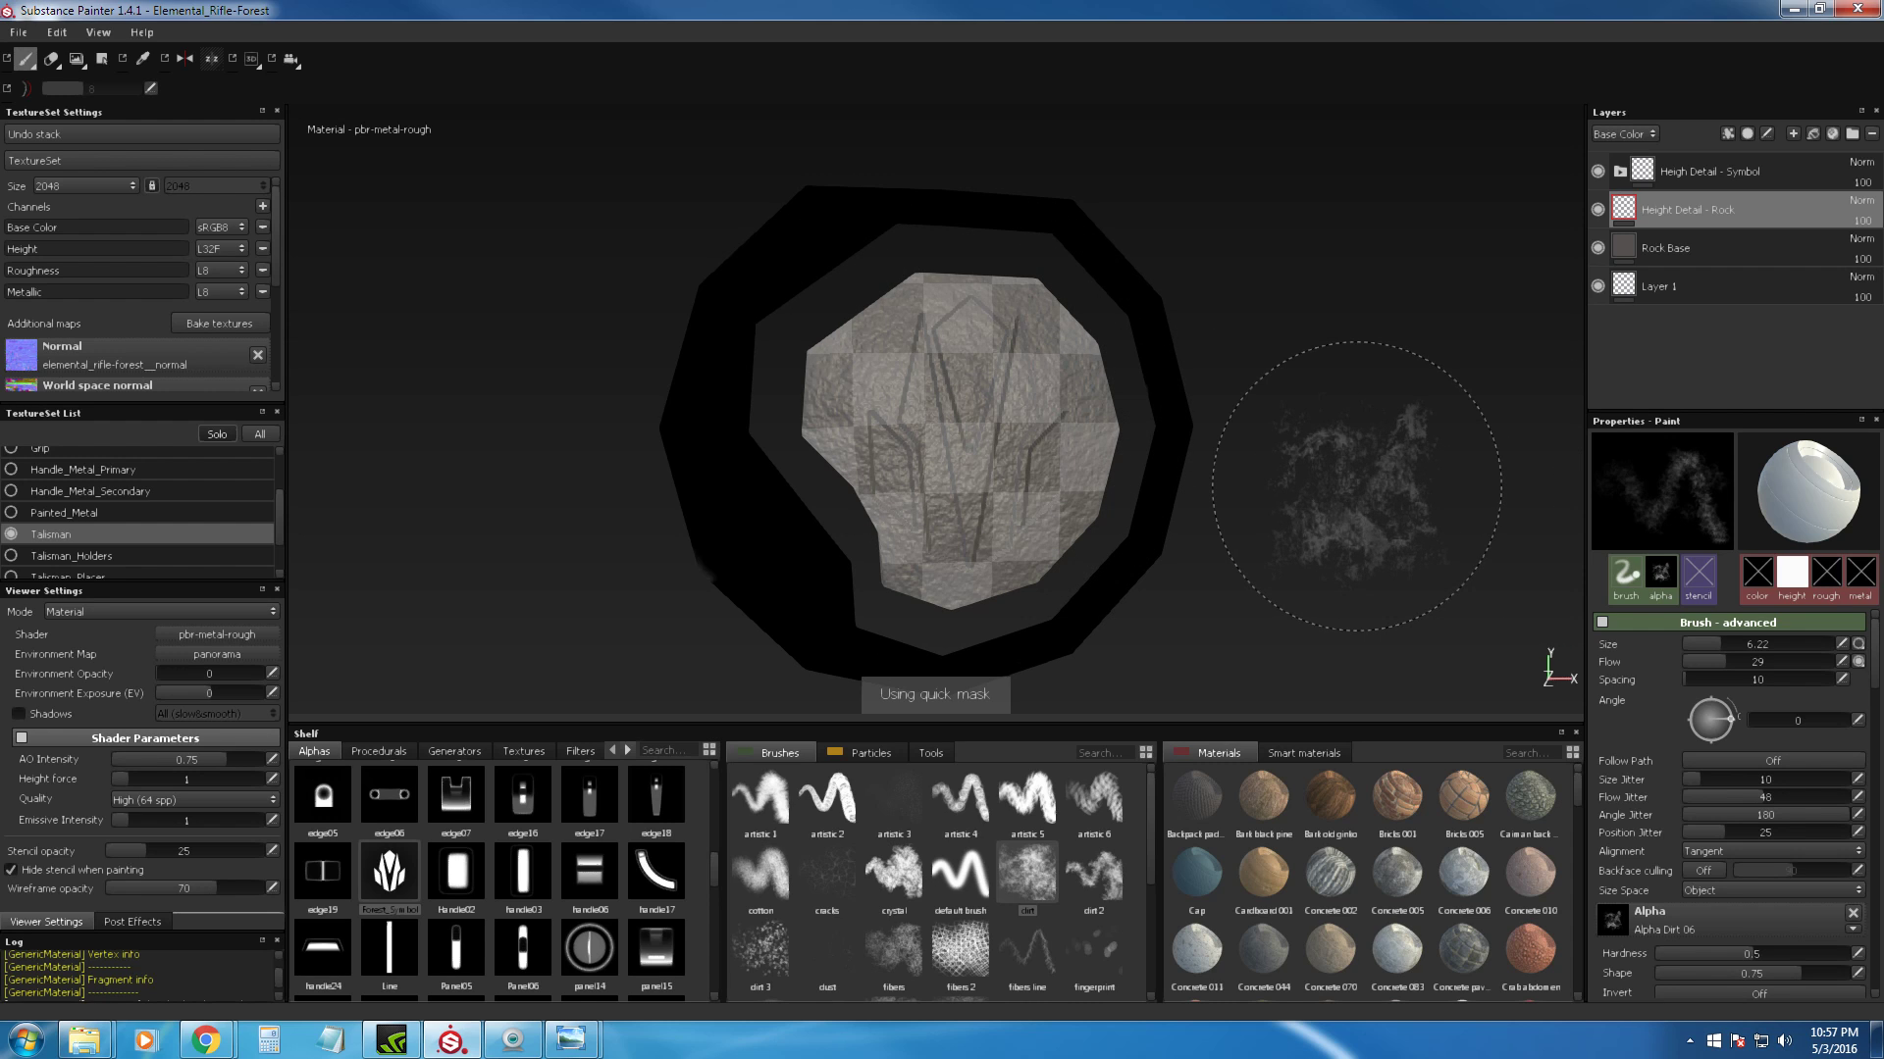
Step: Turn off the quick mask and examine the talisman's rock detail, both isolated and in place on the full rifle
{"action": "key", "text": "t"}
{"action": "left_click_drag", "start_coordinate": [1357, 484], "coordinate": [1291, 378], "text": "alt"}
{"action": "right_click_drag", "start_coordinate": [1287, 373], "coordinate": [1101, 216], "text": "alt"}
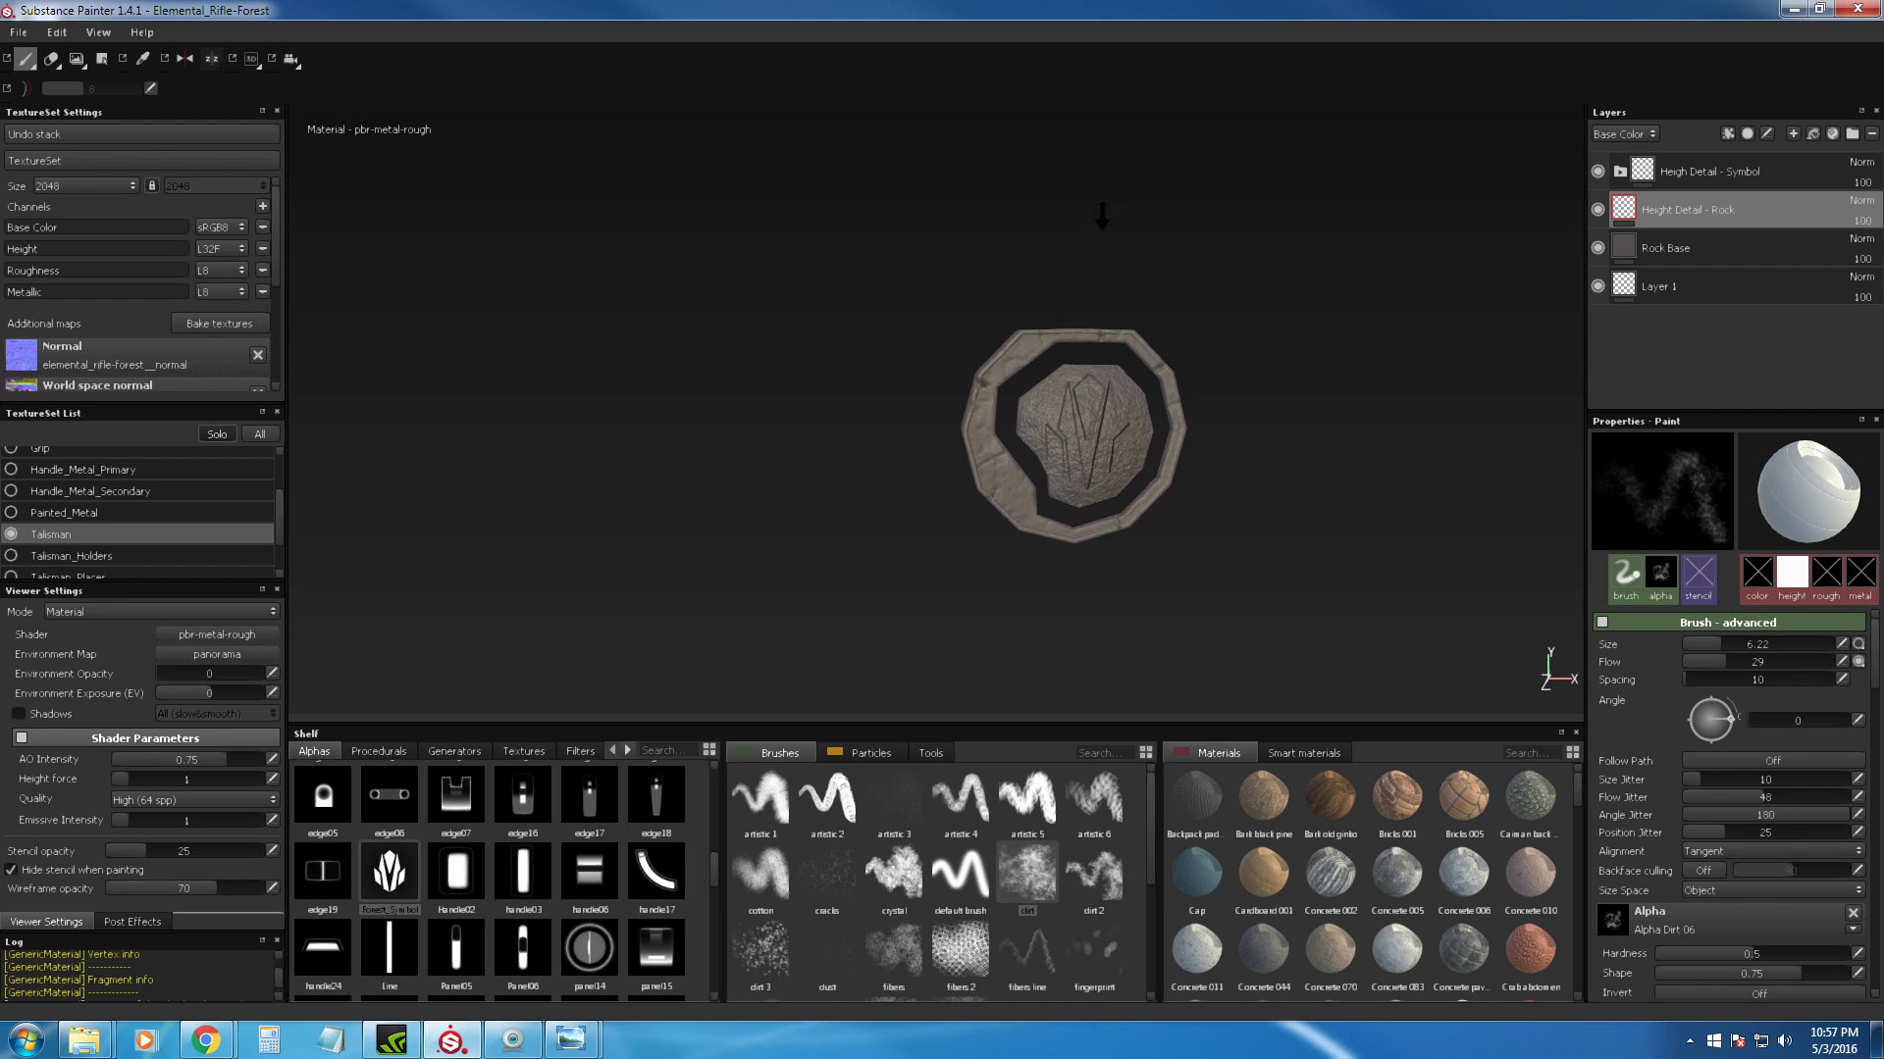
{"action": "left_click_drag", "start_coordinate": [1101, 216], "coordinate": [1251, 287], "text": "alt"}
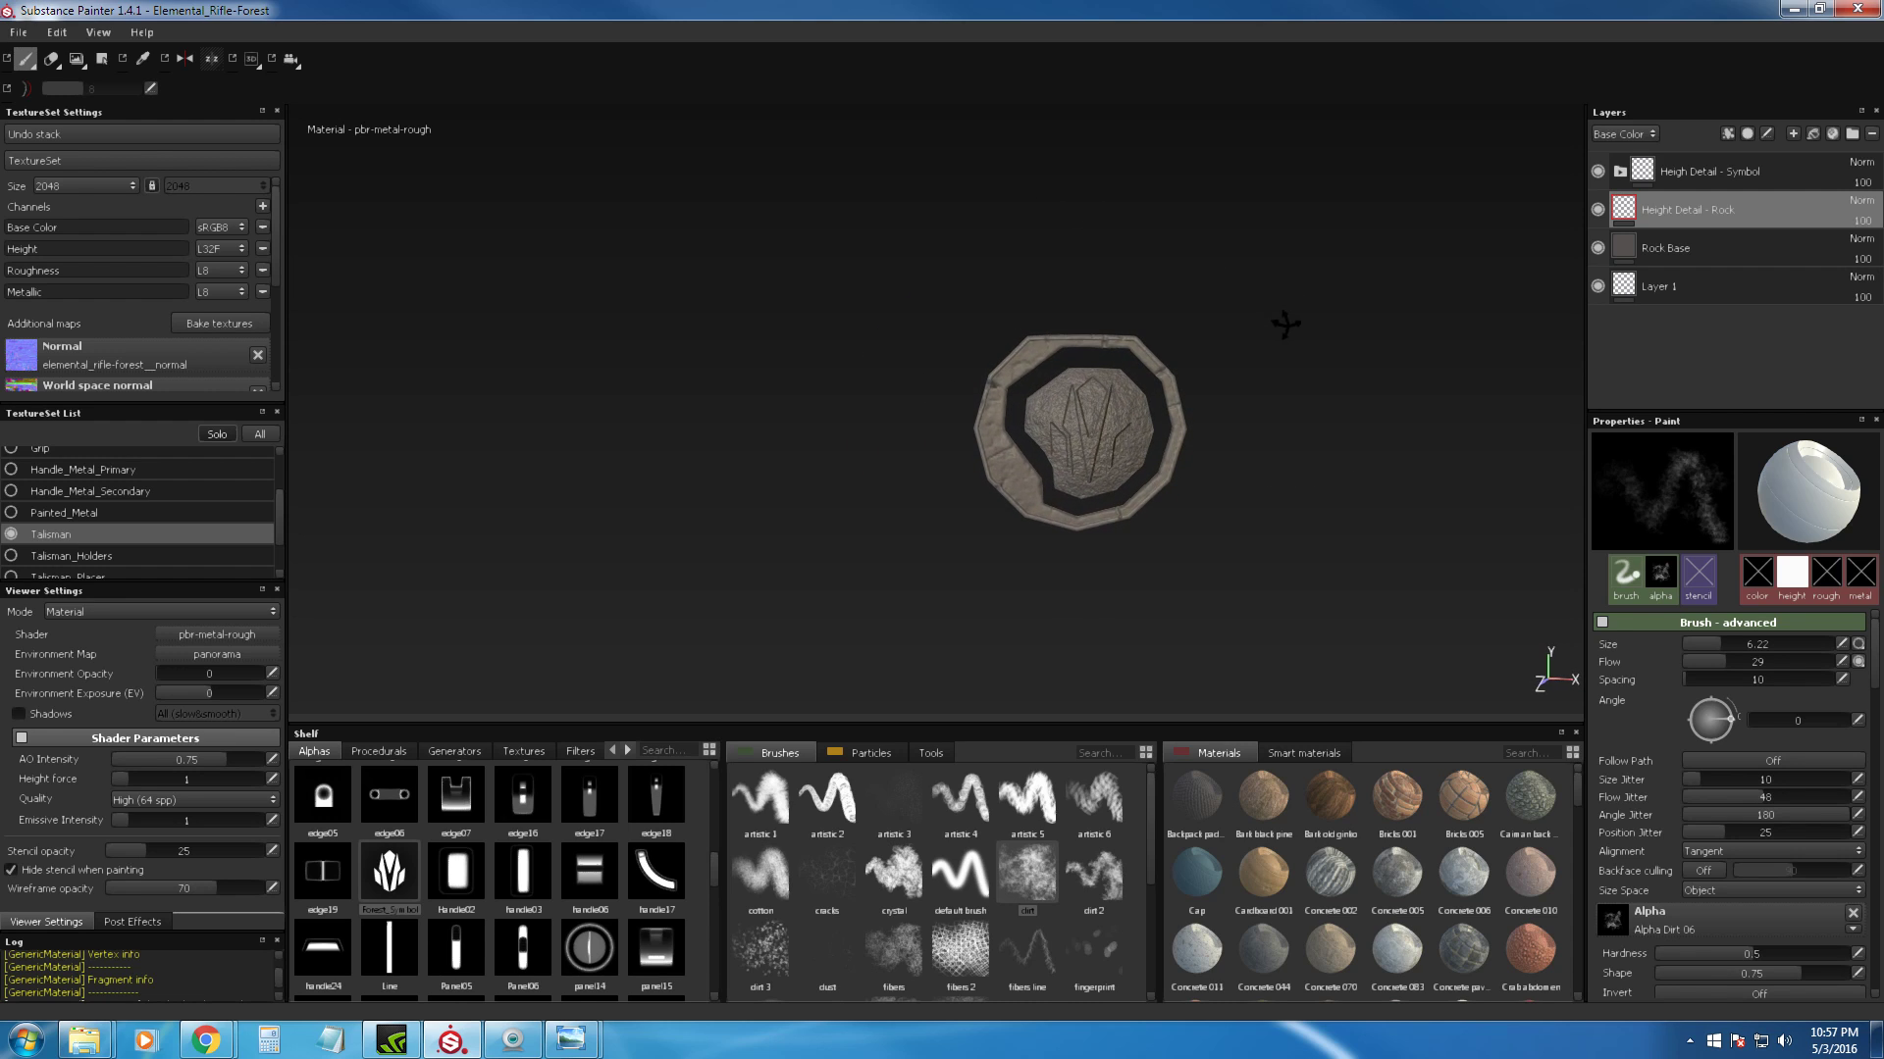
{"action": "key", "text": "f"}
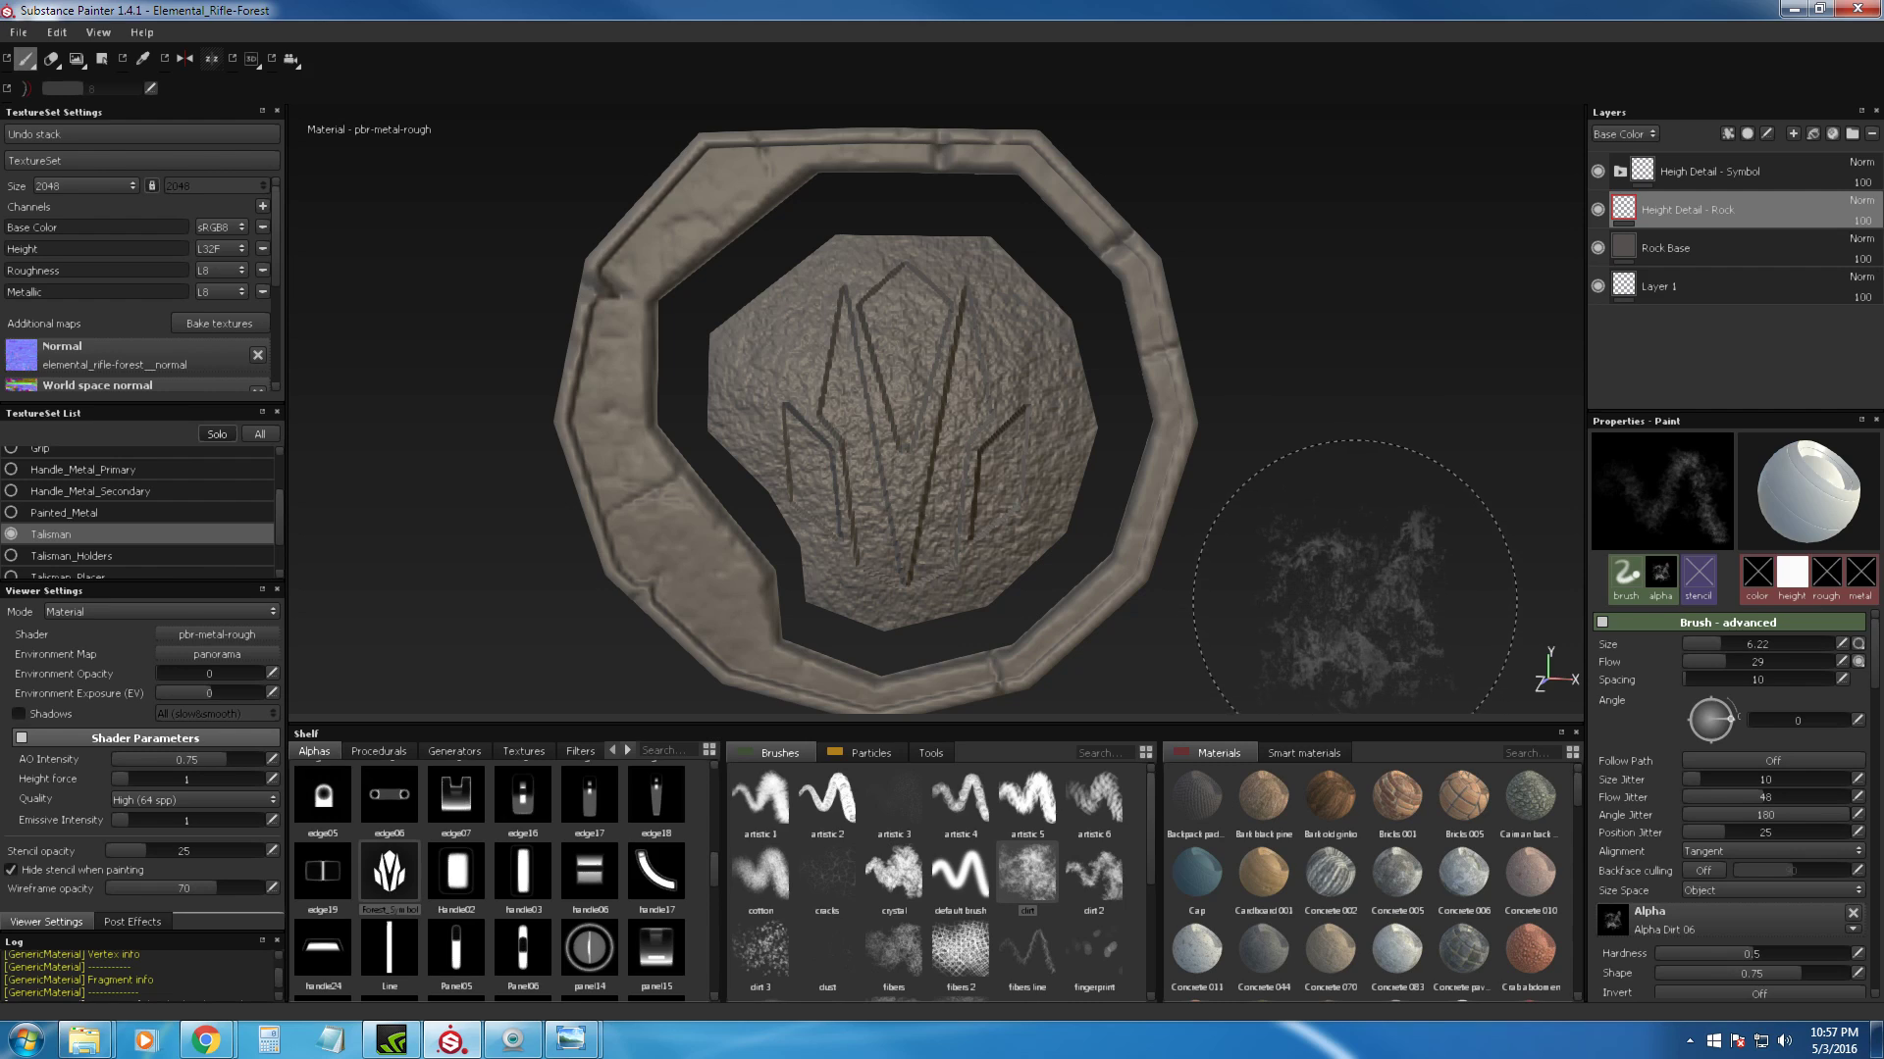
{"action": "scroll", "coordinate": [1190, 286], "scroll_direction": "down", "scroll_amount": 5}
{"action": "left_click", "coordinate": [260, 434]}
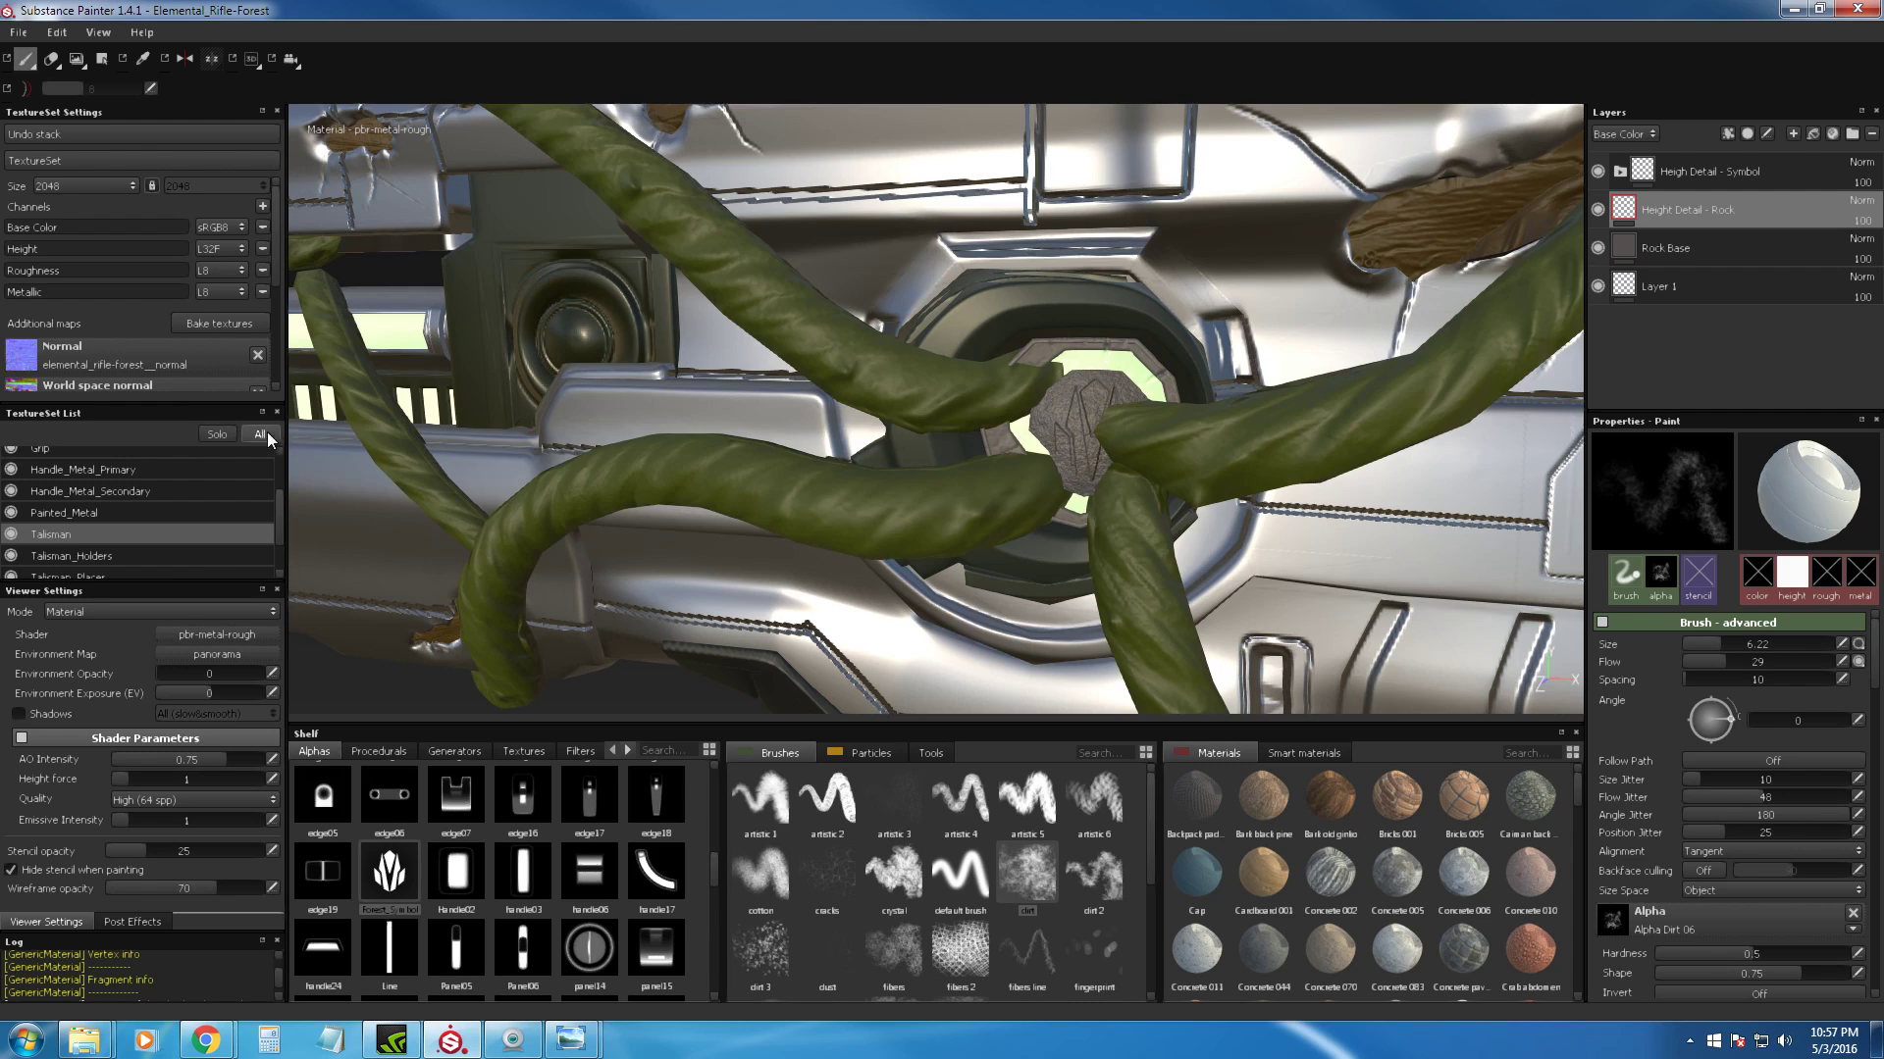
{"action": "mouse_move", "coordinate": [1037, 511]}
{"action": "left_mouse_down", "text": "alt"}
{"action": "mouse_move", "coordinate": [1148, 501]}
{"action": "mouse_move", "coordinate": [1001, 540]}
{"action": "mouse_move", "coordinate": [1072, 504]}
{"action": "mouse_move", "coordinate": [1047, 478]}
{"action": "left_mouse_up", "text": "alt"}
{"action": "scroll", "coordinate": [1047, 478], "scroll_direction": "up", "scroll_amount": 5}
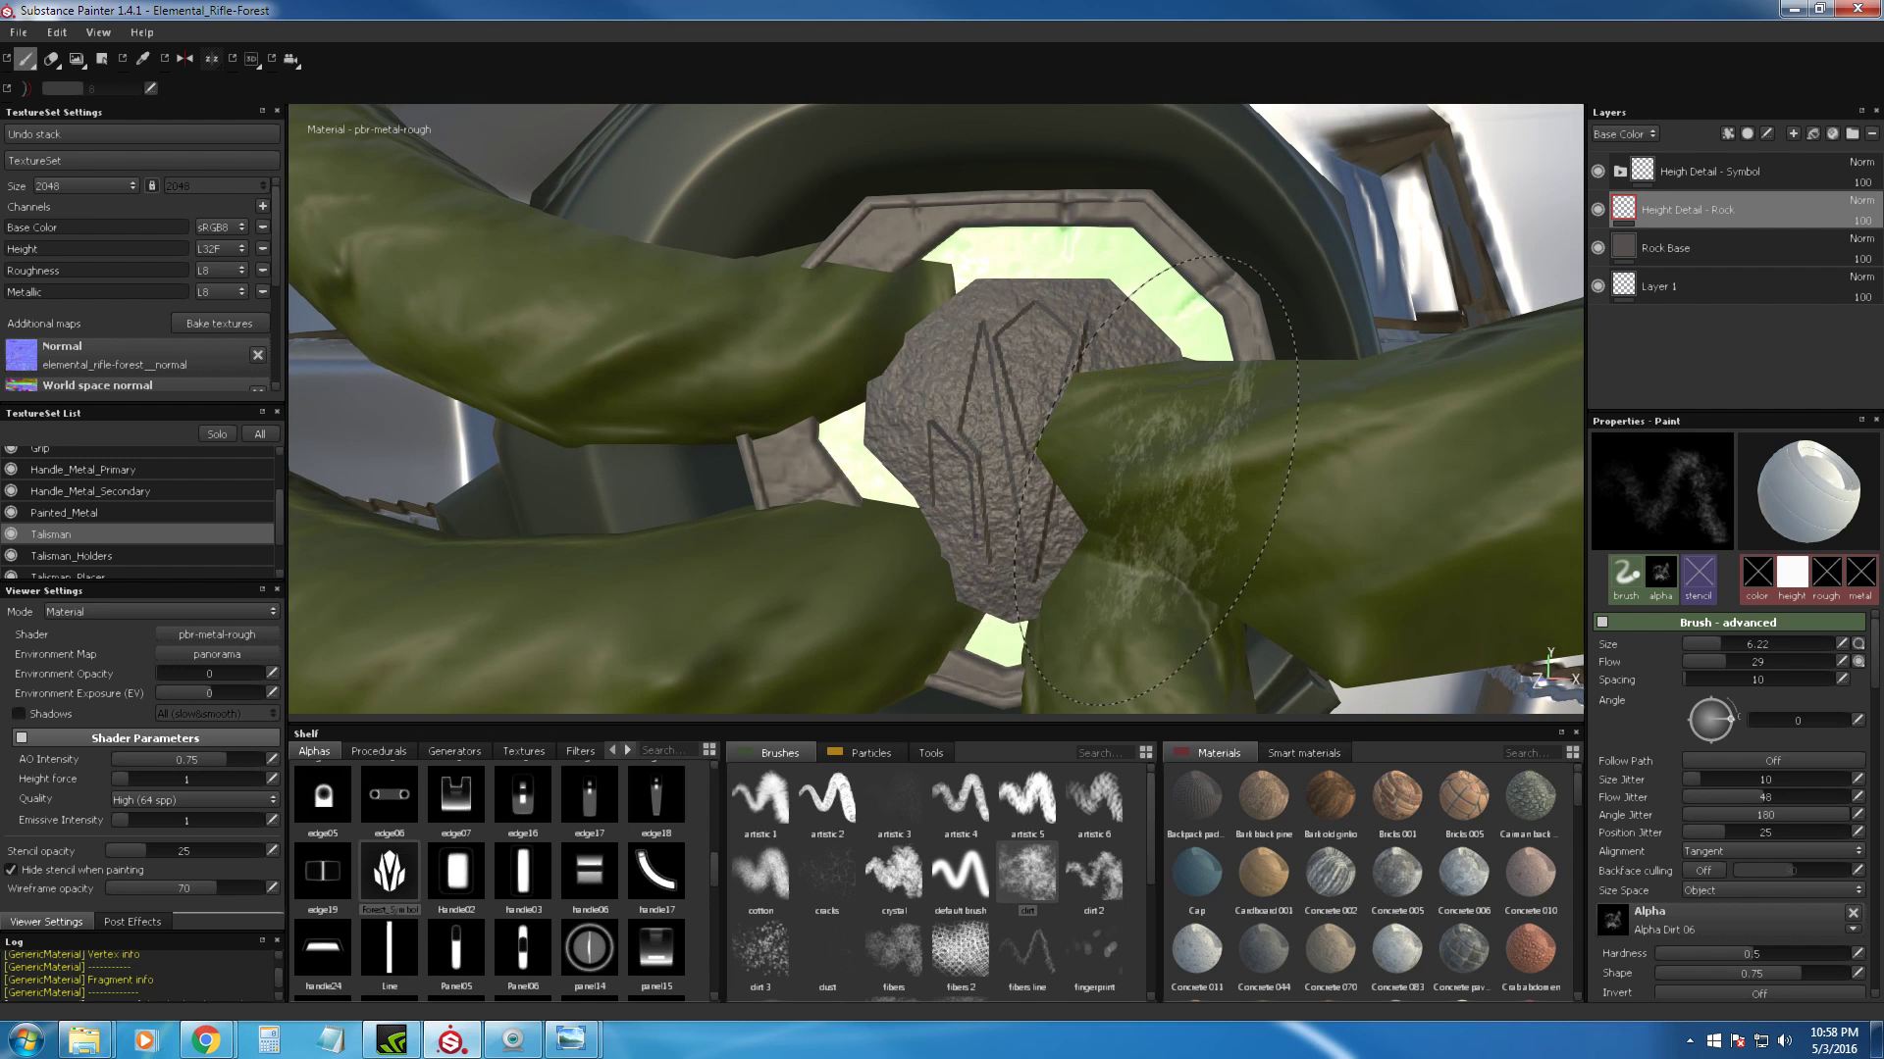
Step: Isolate the Talisman texture set again and undo the rock height strokes on the centre disc
{"action": "key", "text": "ctrl"}
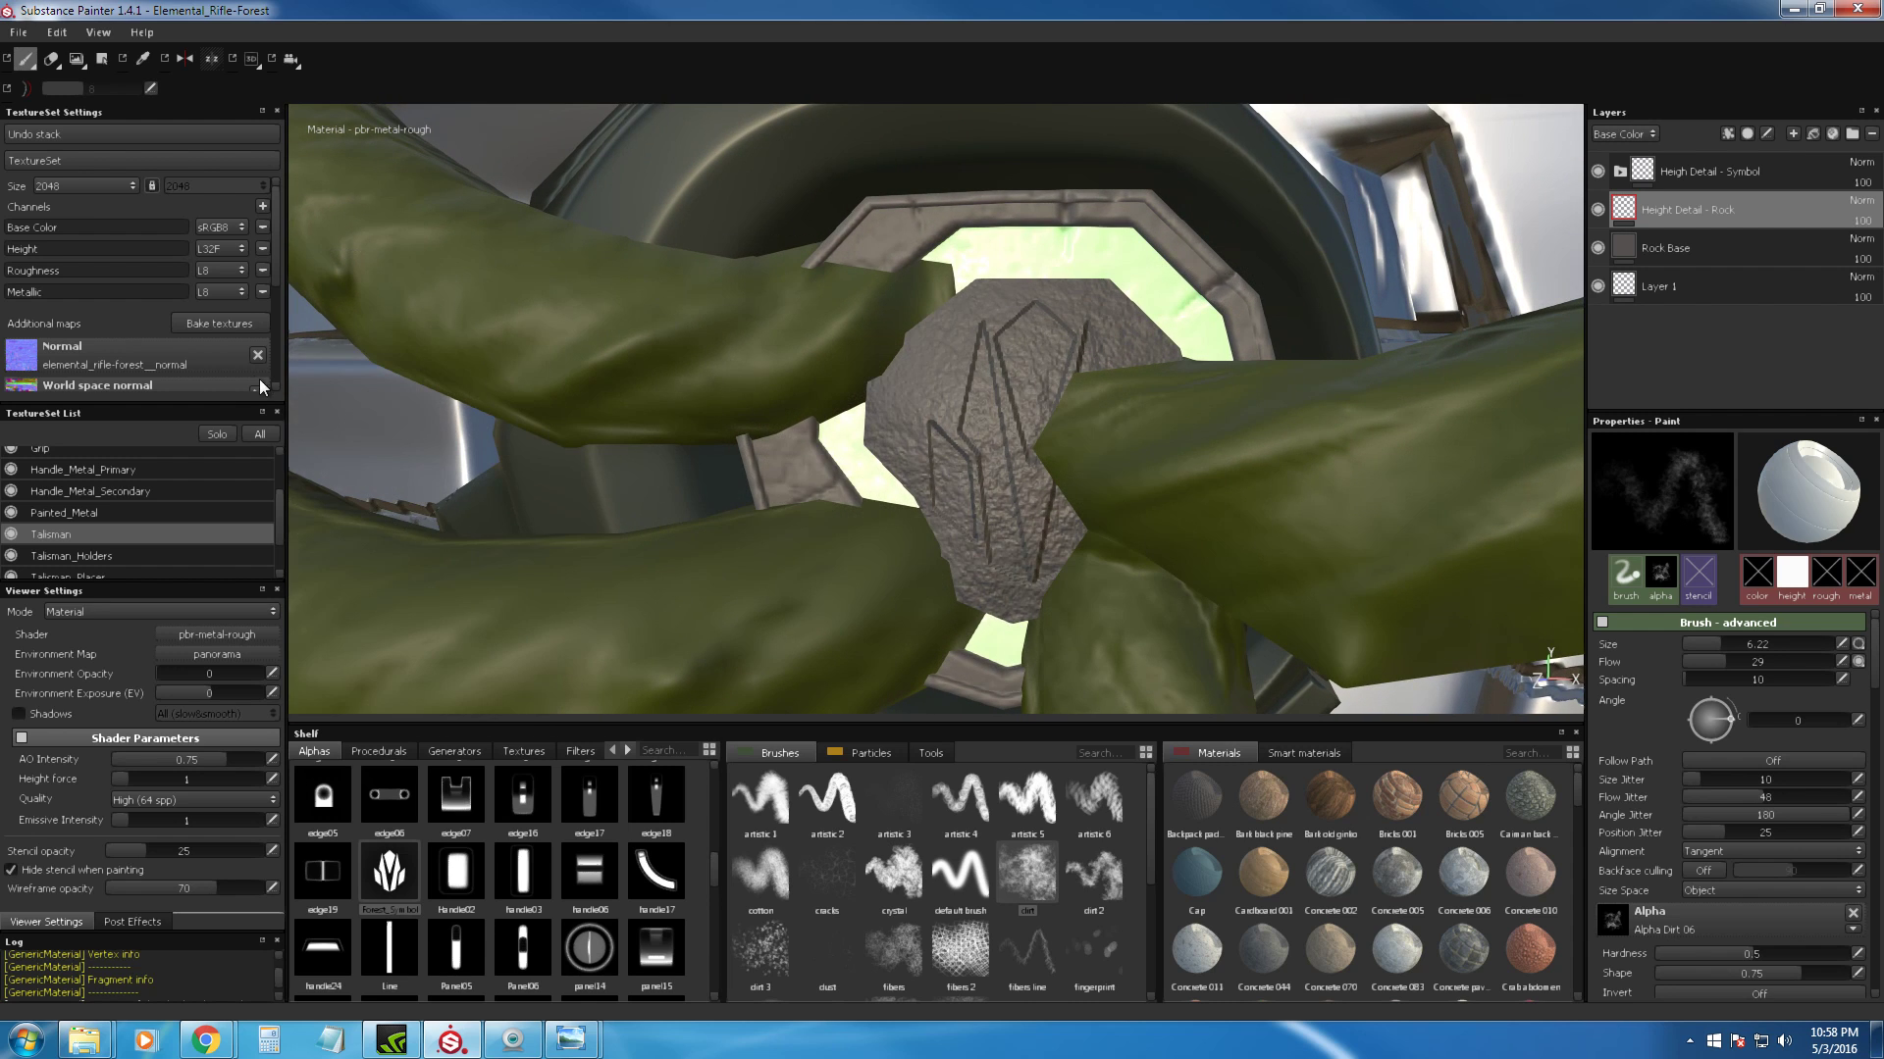
{"action": "left_click", "coordinate": [226, 429]}
{"action": "key", "text": "ctrl"}
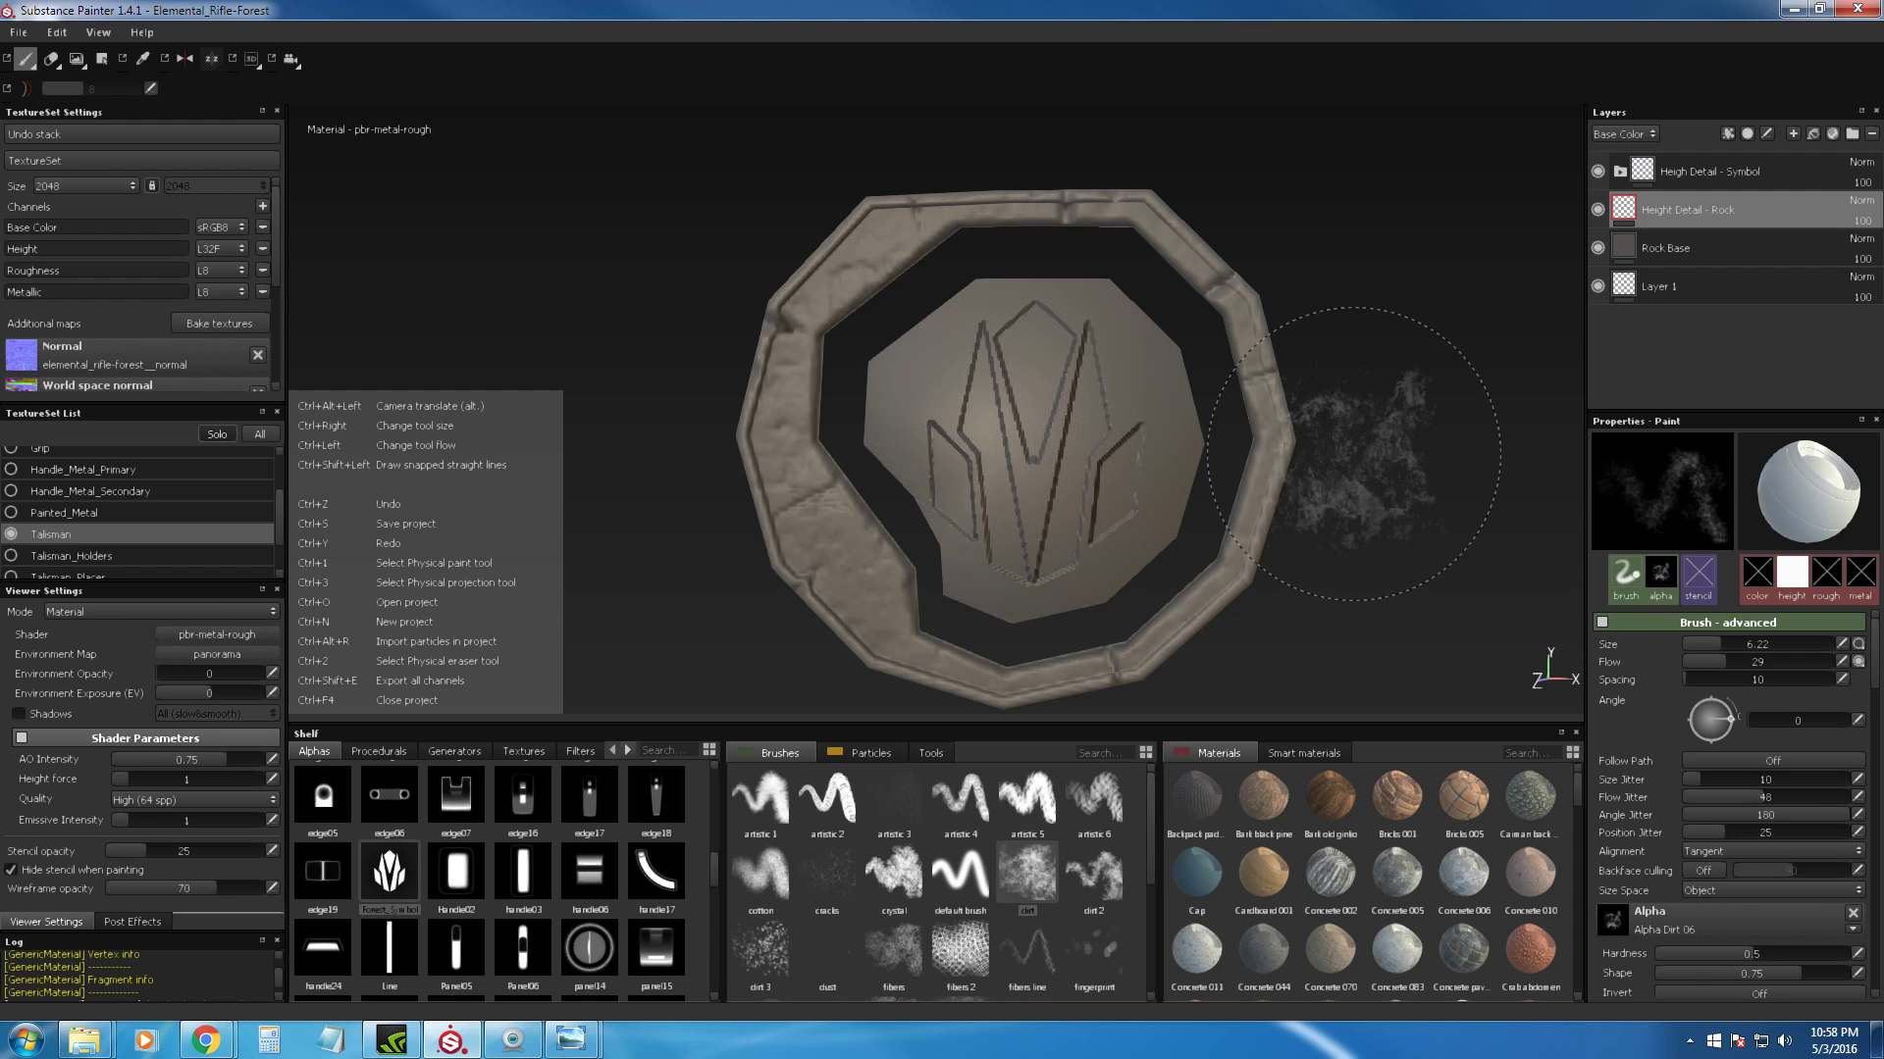
Step: Turn on the quick mask and add a black mask to the Height Detail - Rock layer
{"action": "key", "text": "t"}
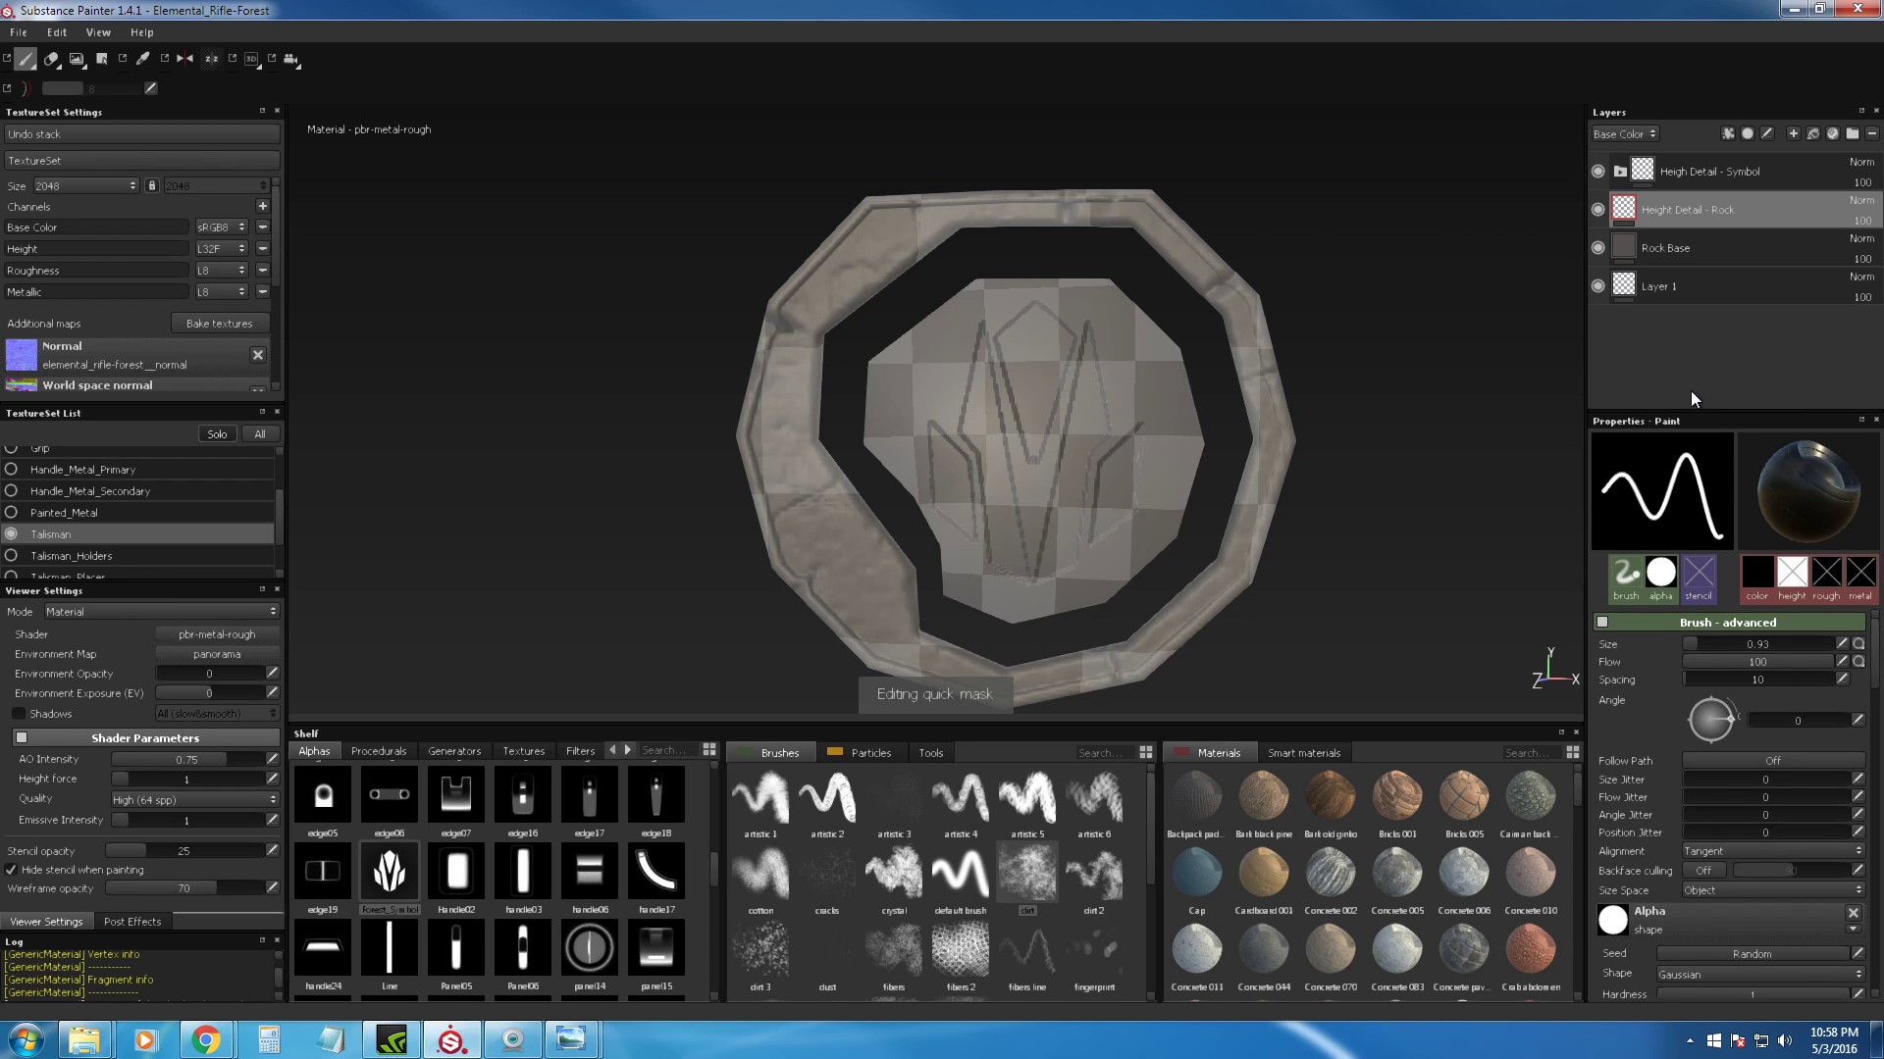
{"action": "right_click", "coordinate": [1667, 208]}
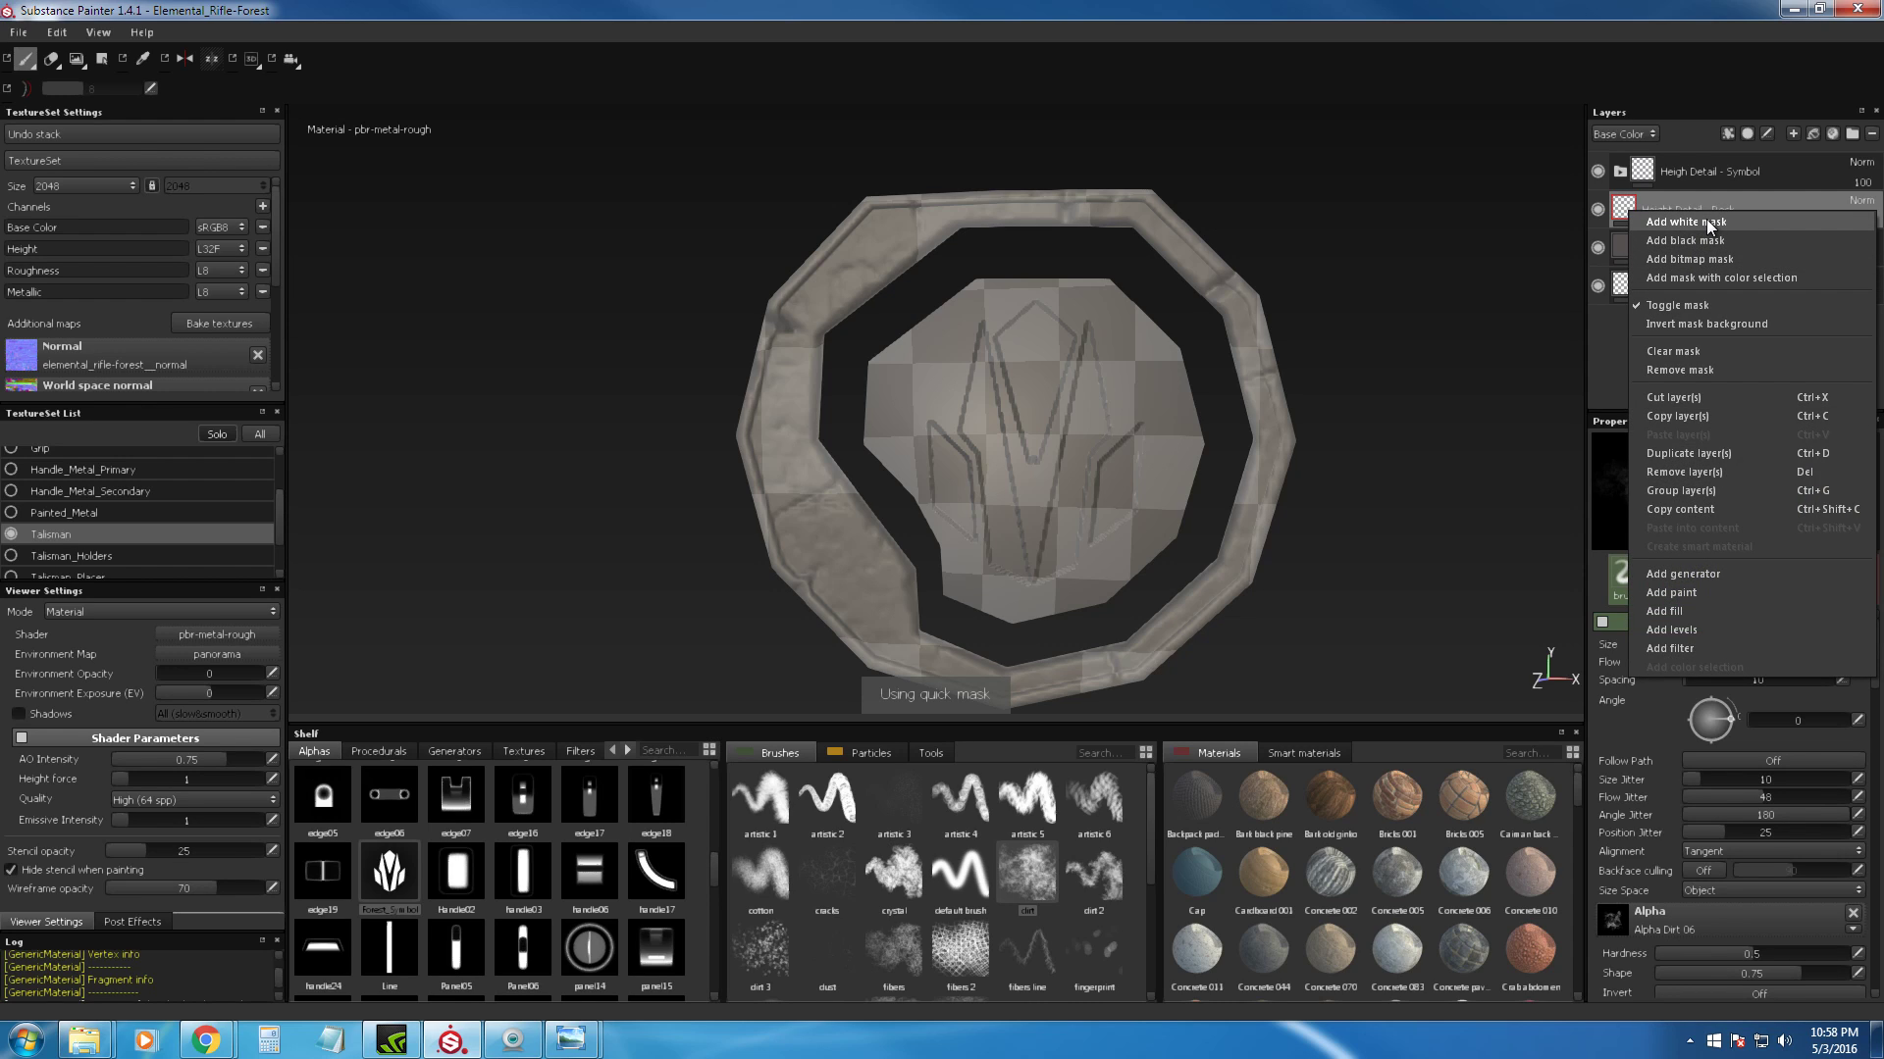
{"action": "left_click", "coordinate": [1697, 241]}
{"action": "left_click", "coordinate": [1783, 572]}
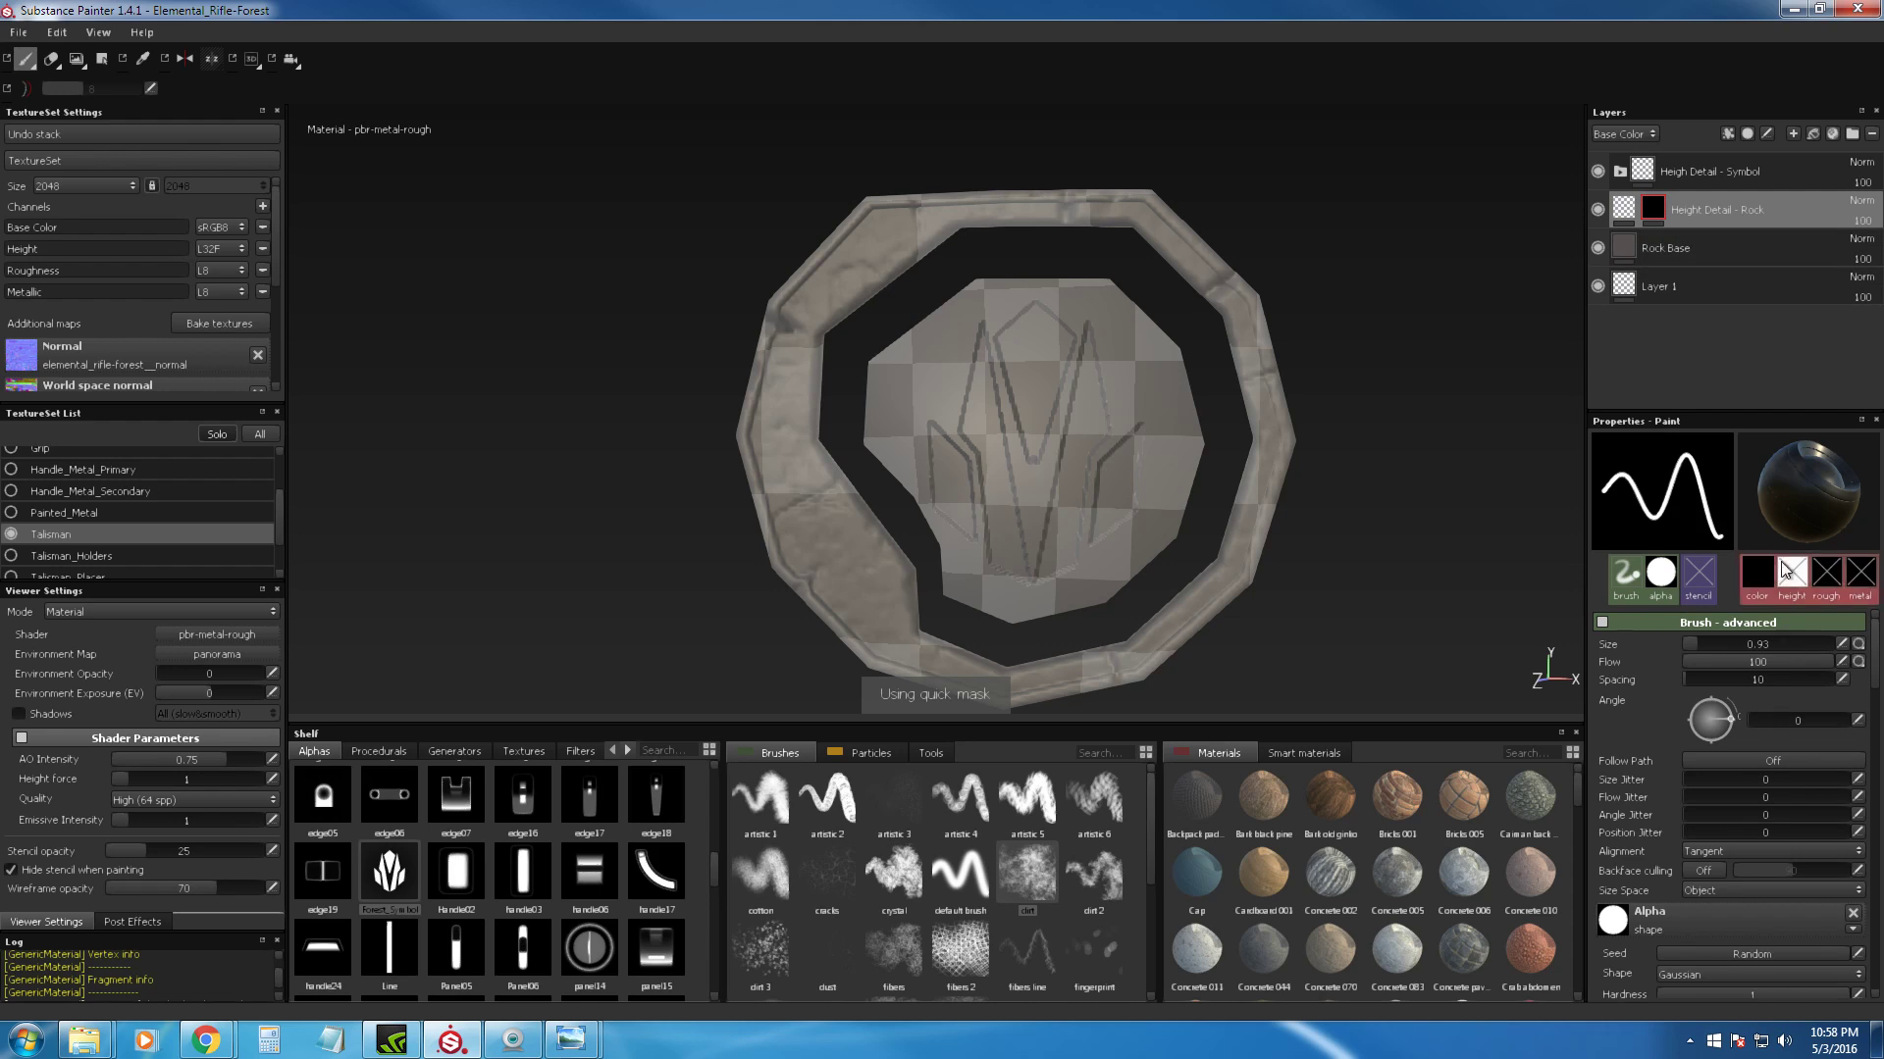
{"action": "scroll", "coordinate": [1722, 777], "scroll_direction": "down", "scroll_amount": 3}
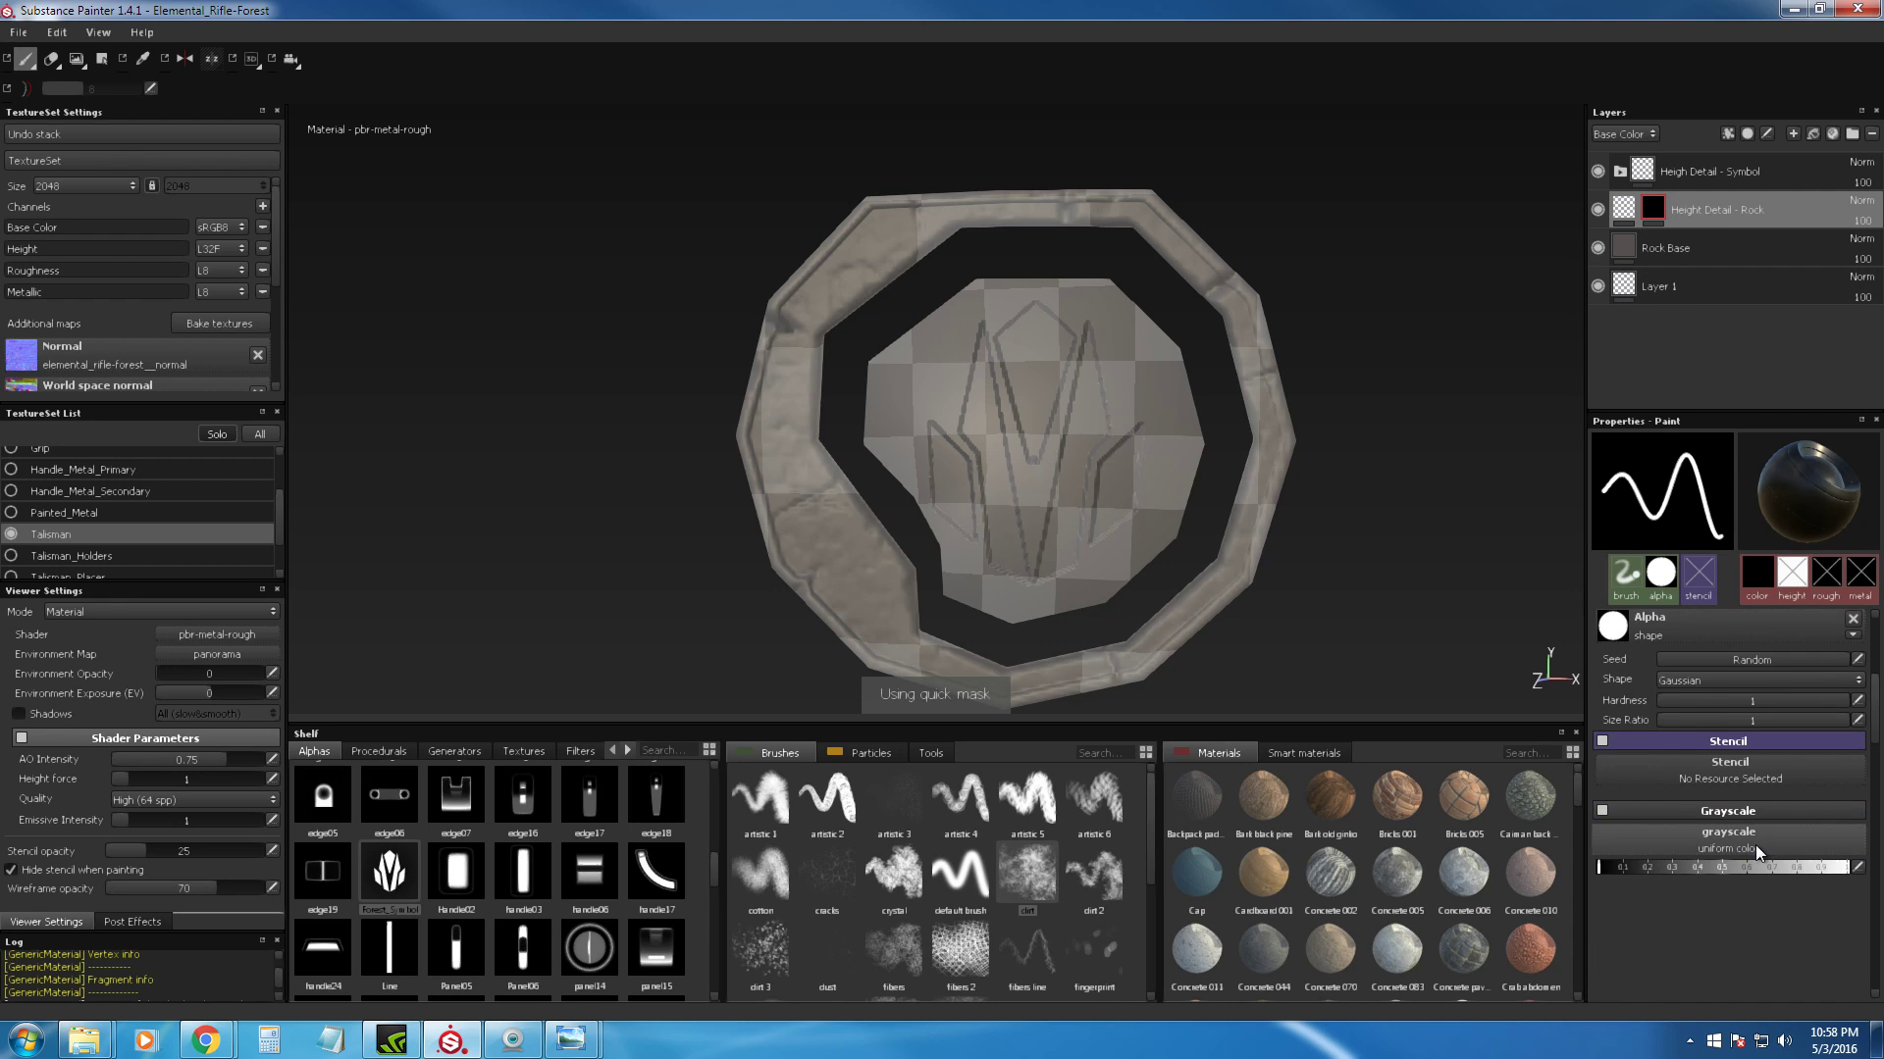
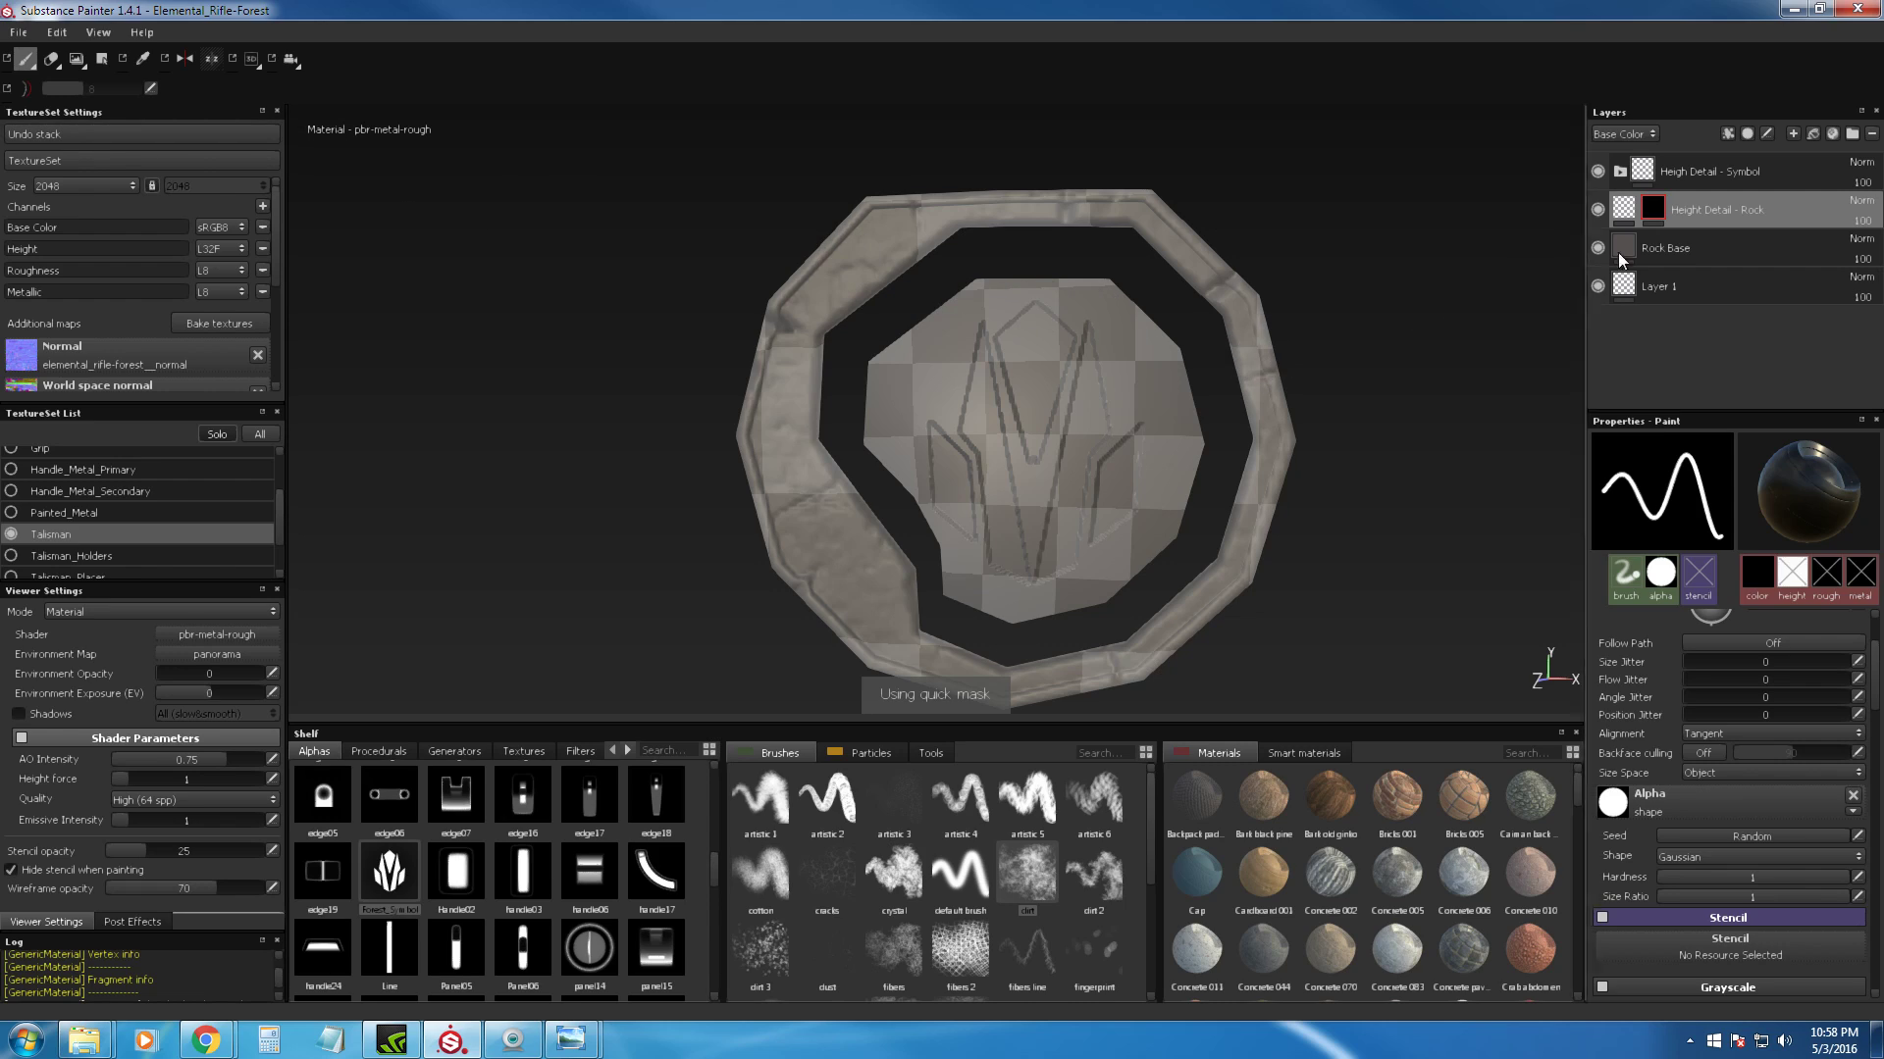
Step: Fill the talisman's centre disc with white in the Height Detail - Rock mask, using geometry fill in mesh selection mode
{"action": "left_click", "coordinate": [102, 59]}
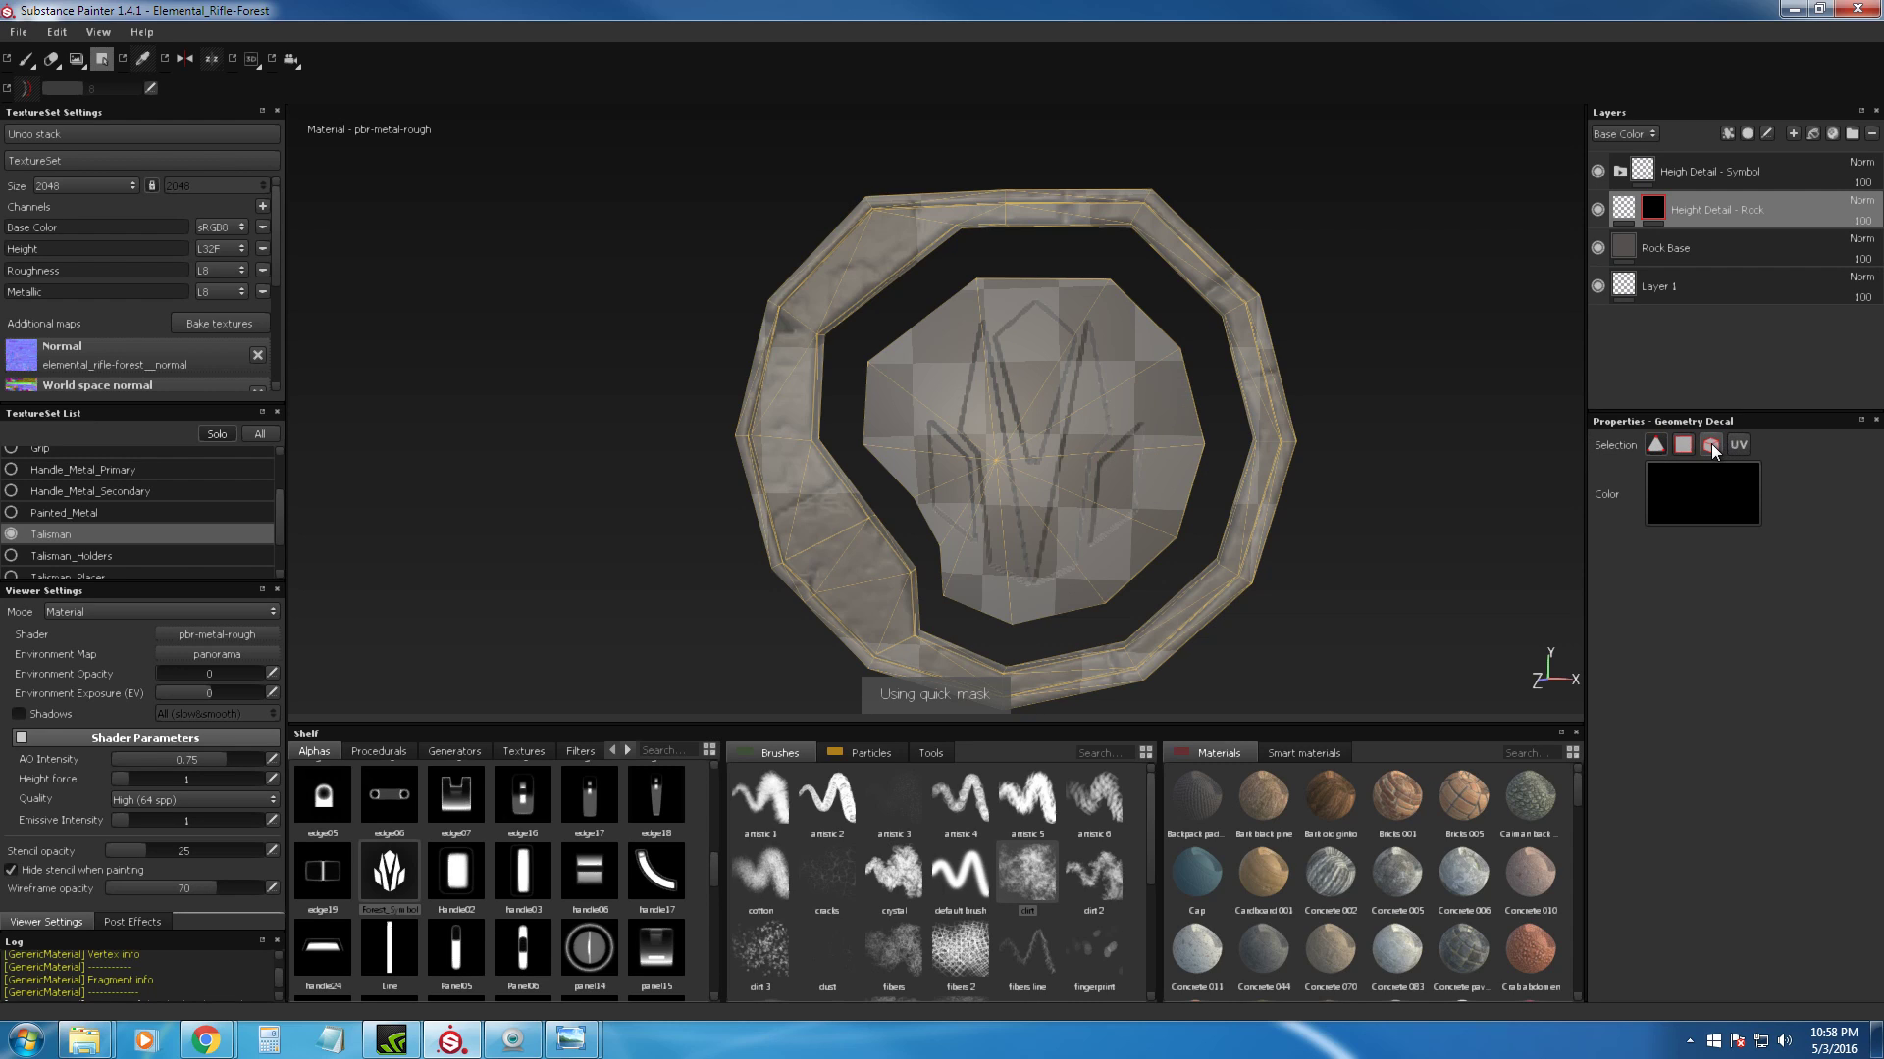
{"action": "left_click", "coordinate": [1695, 494]}
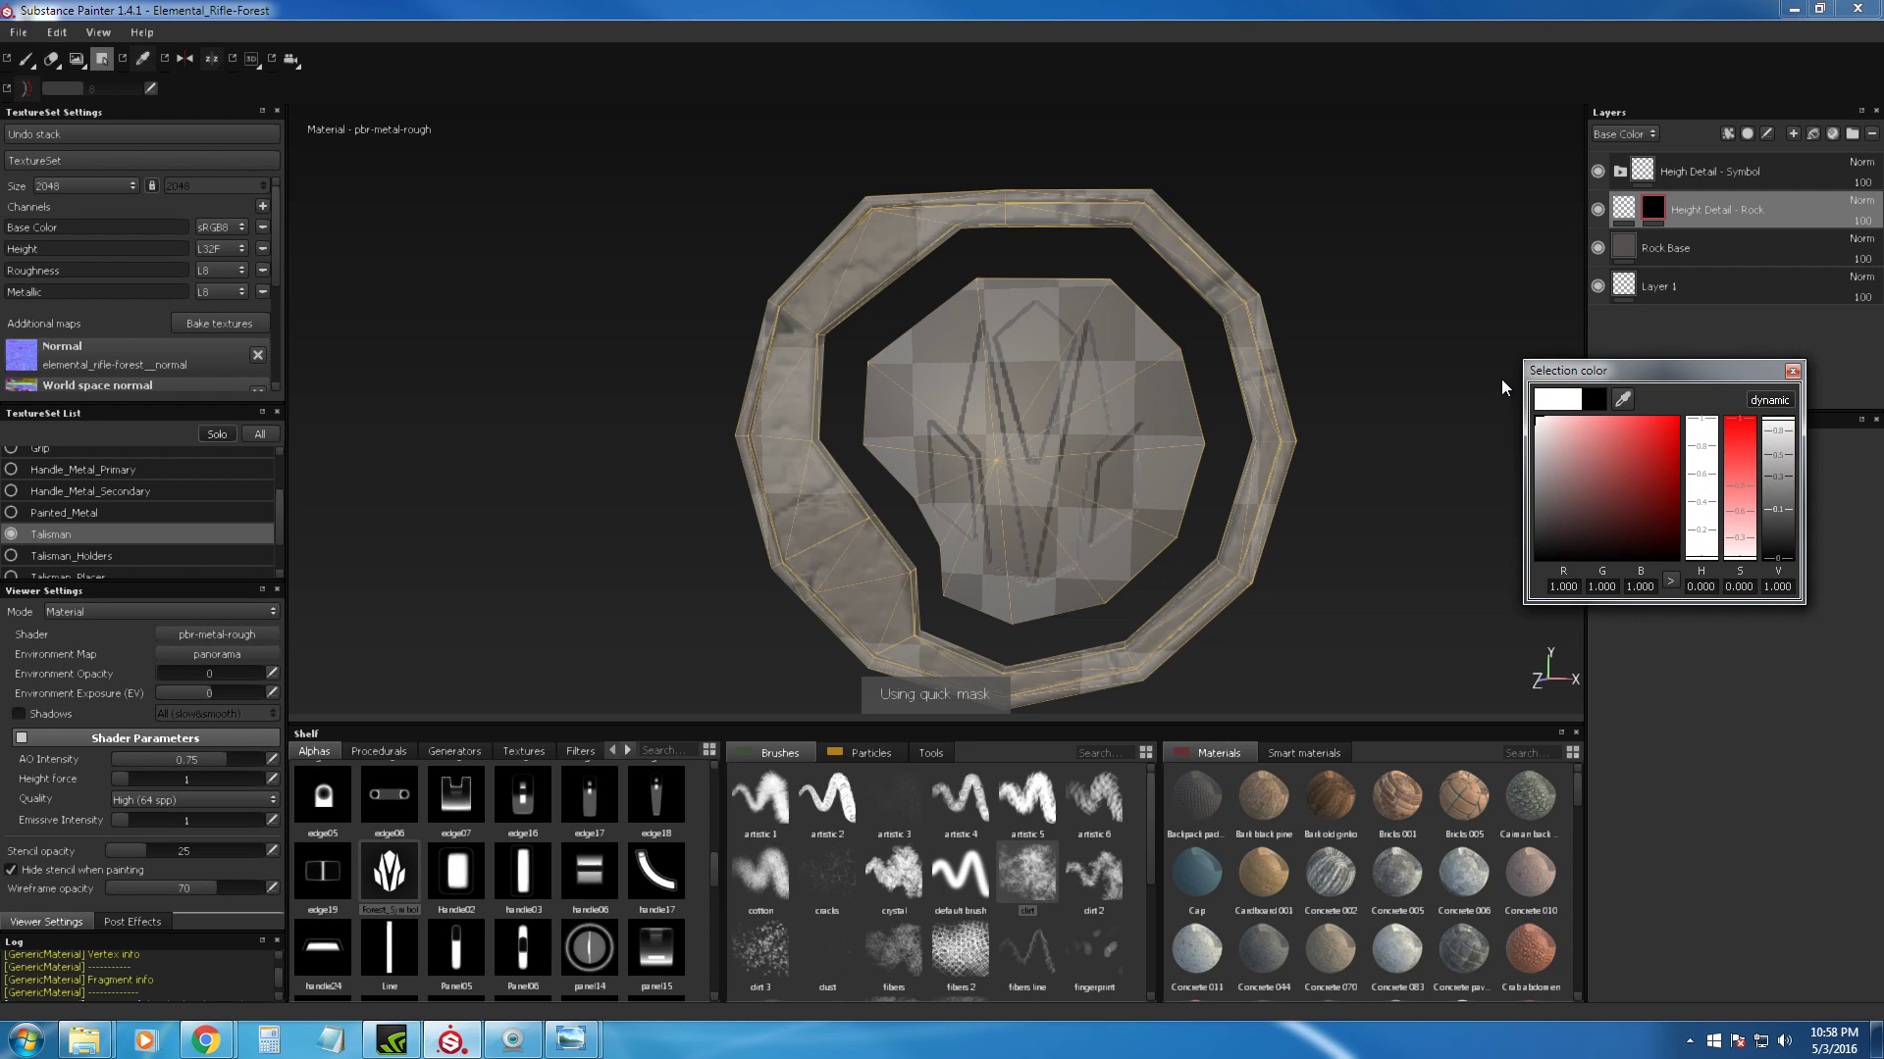
{"action": "left_click", "coordinate": [1792, 370]}
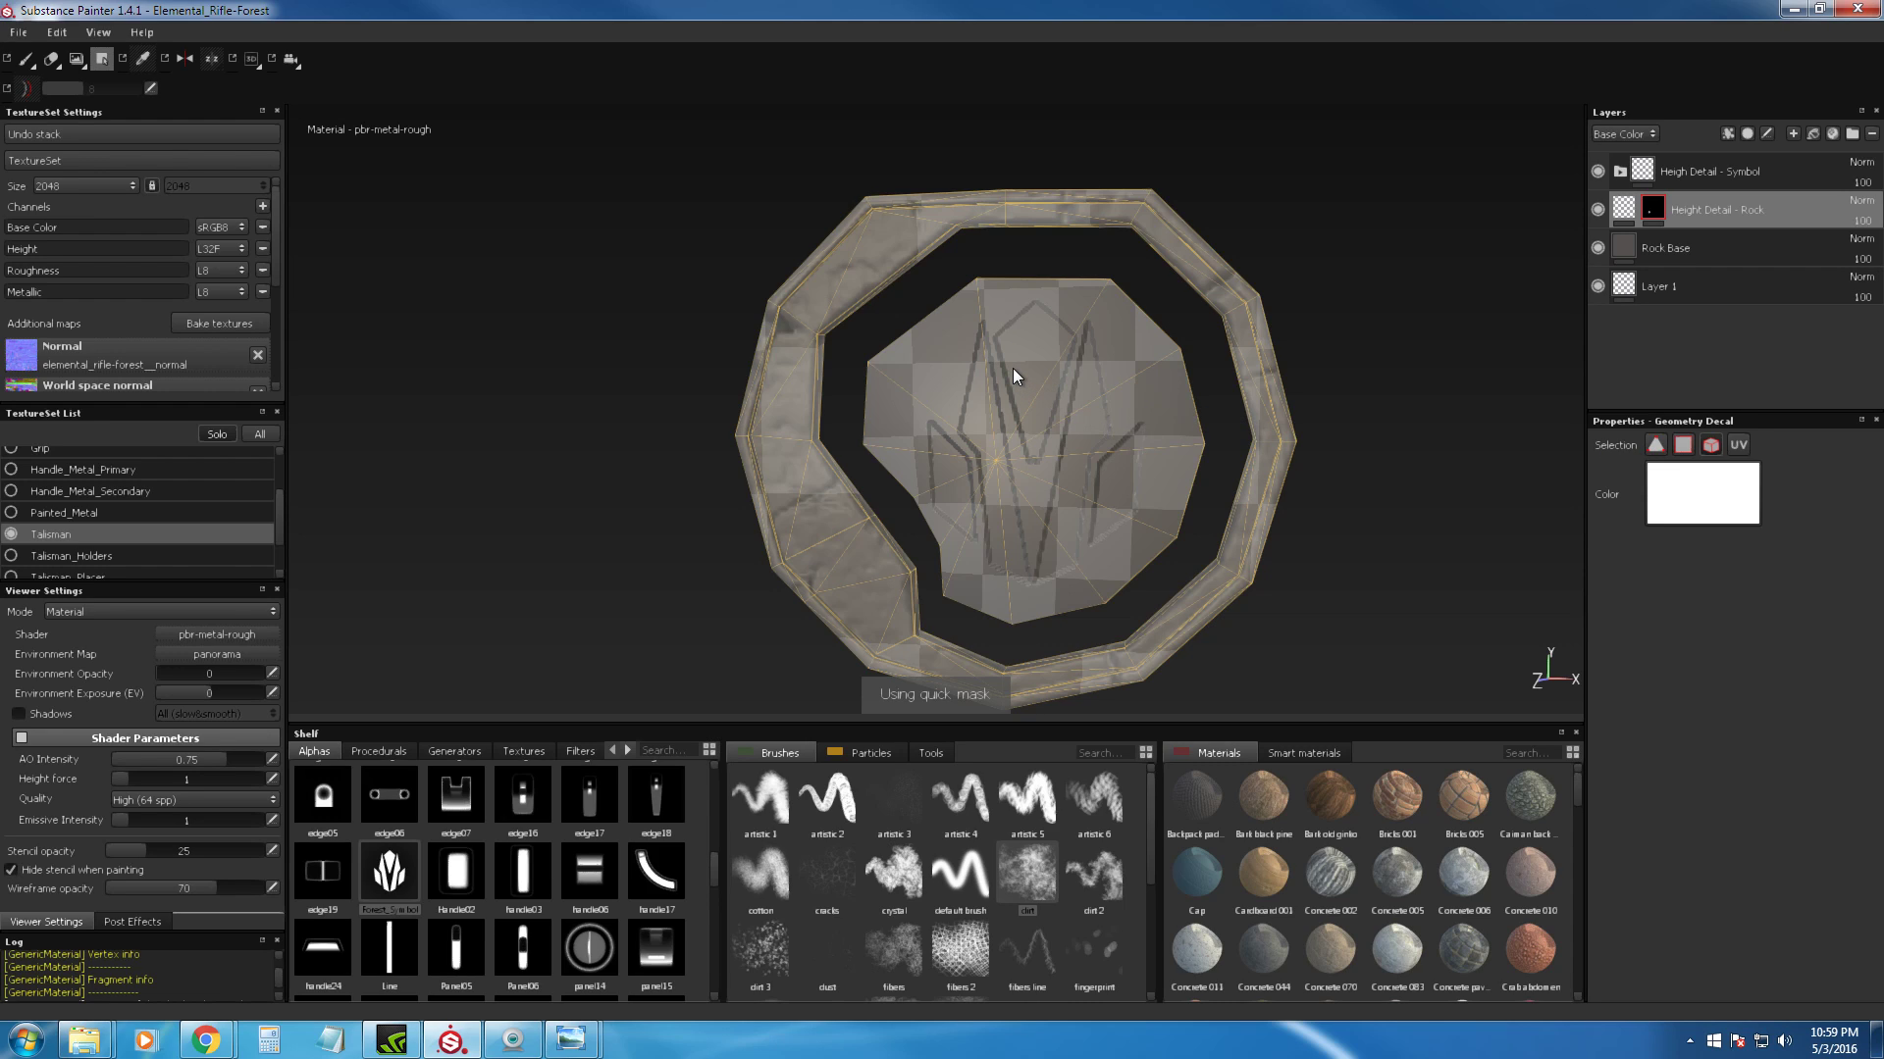
Step: Switch from the mask to the Height Detail - Rock layer's content, and set the dirt brush to size 6.83 and flow 54
{"action": "left_click", "coordinate": [1633, 206]}
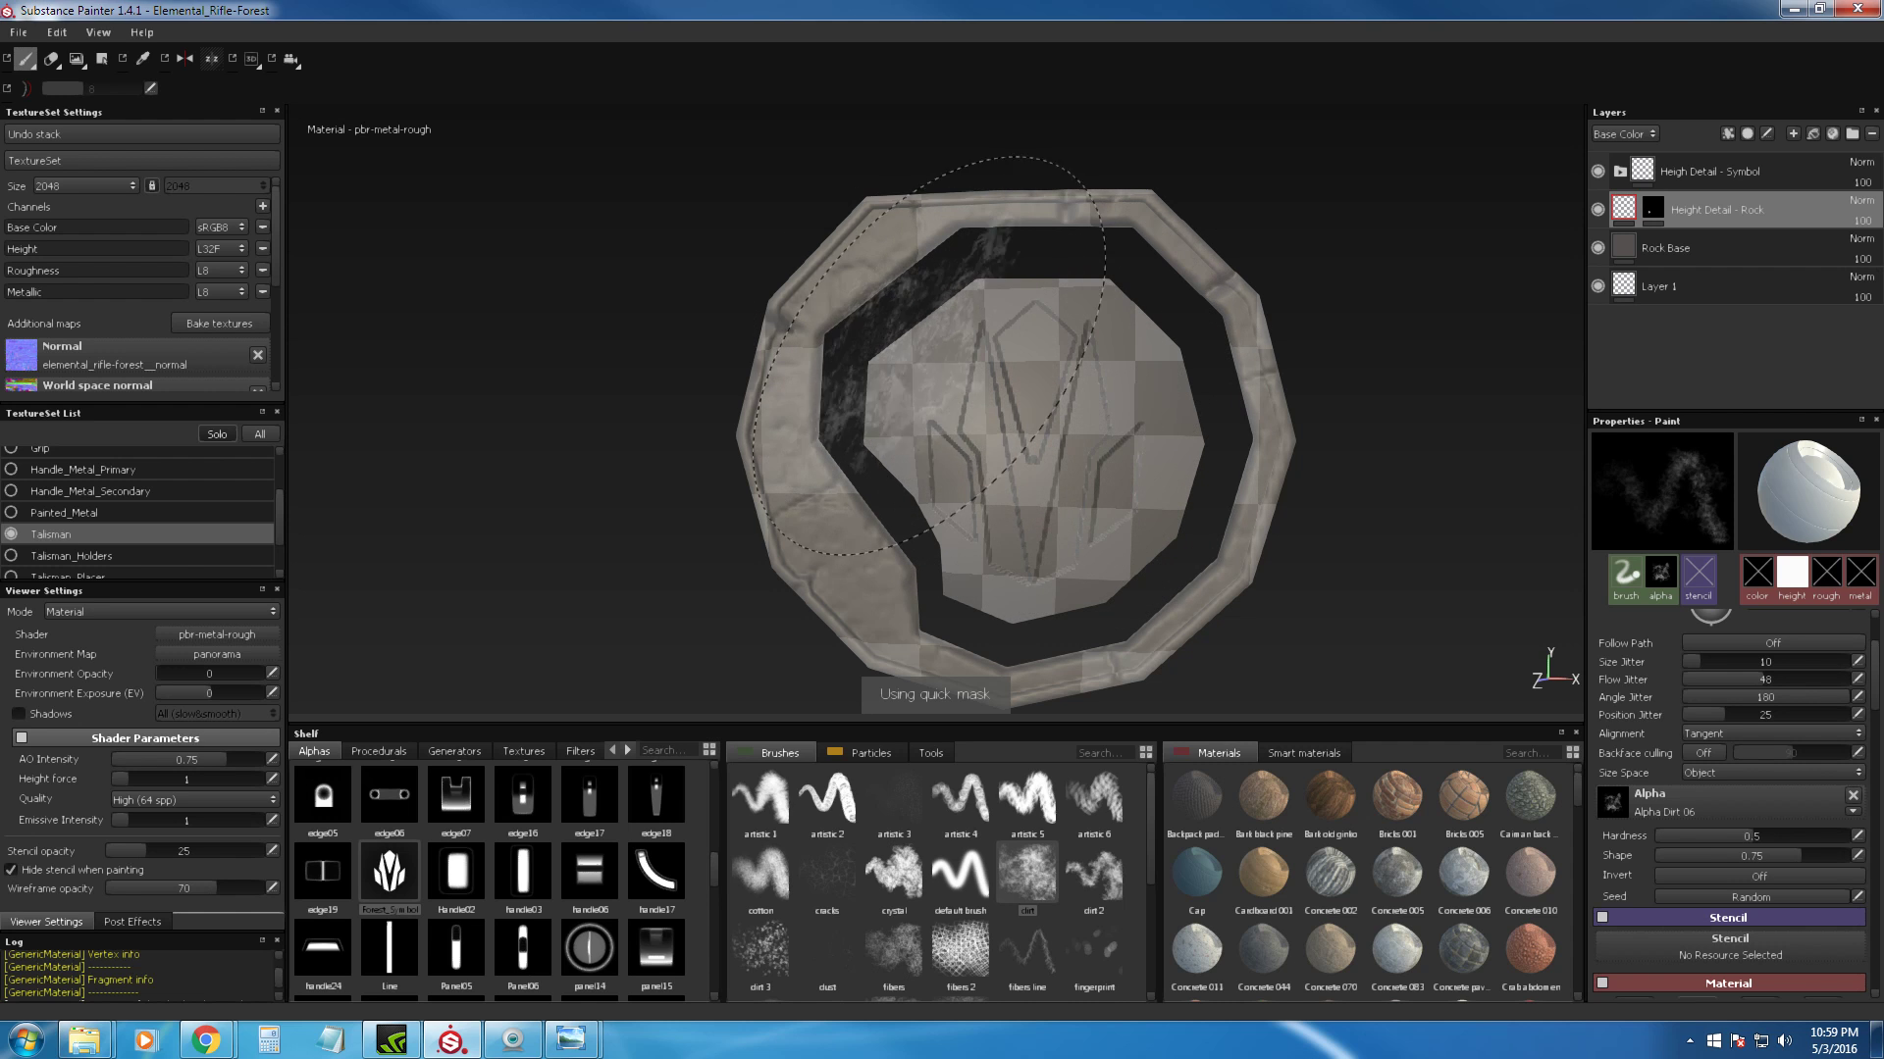
{"action": "mouse_move", "coordinate": [1042, 533]}
{"action": "right_mouse_down", "text": "ctrl"}
{"action": "mouse_move", "coordinate": [1266, 532]}
{"action": "mouse_move", "coordinate": [1168, 533]}
{"action": "right_mouse_up", "text": "ctrl"}
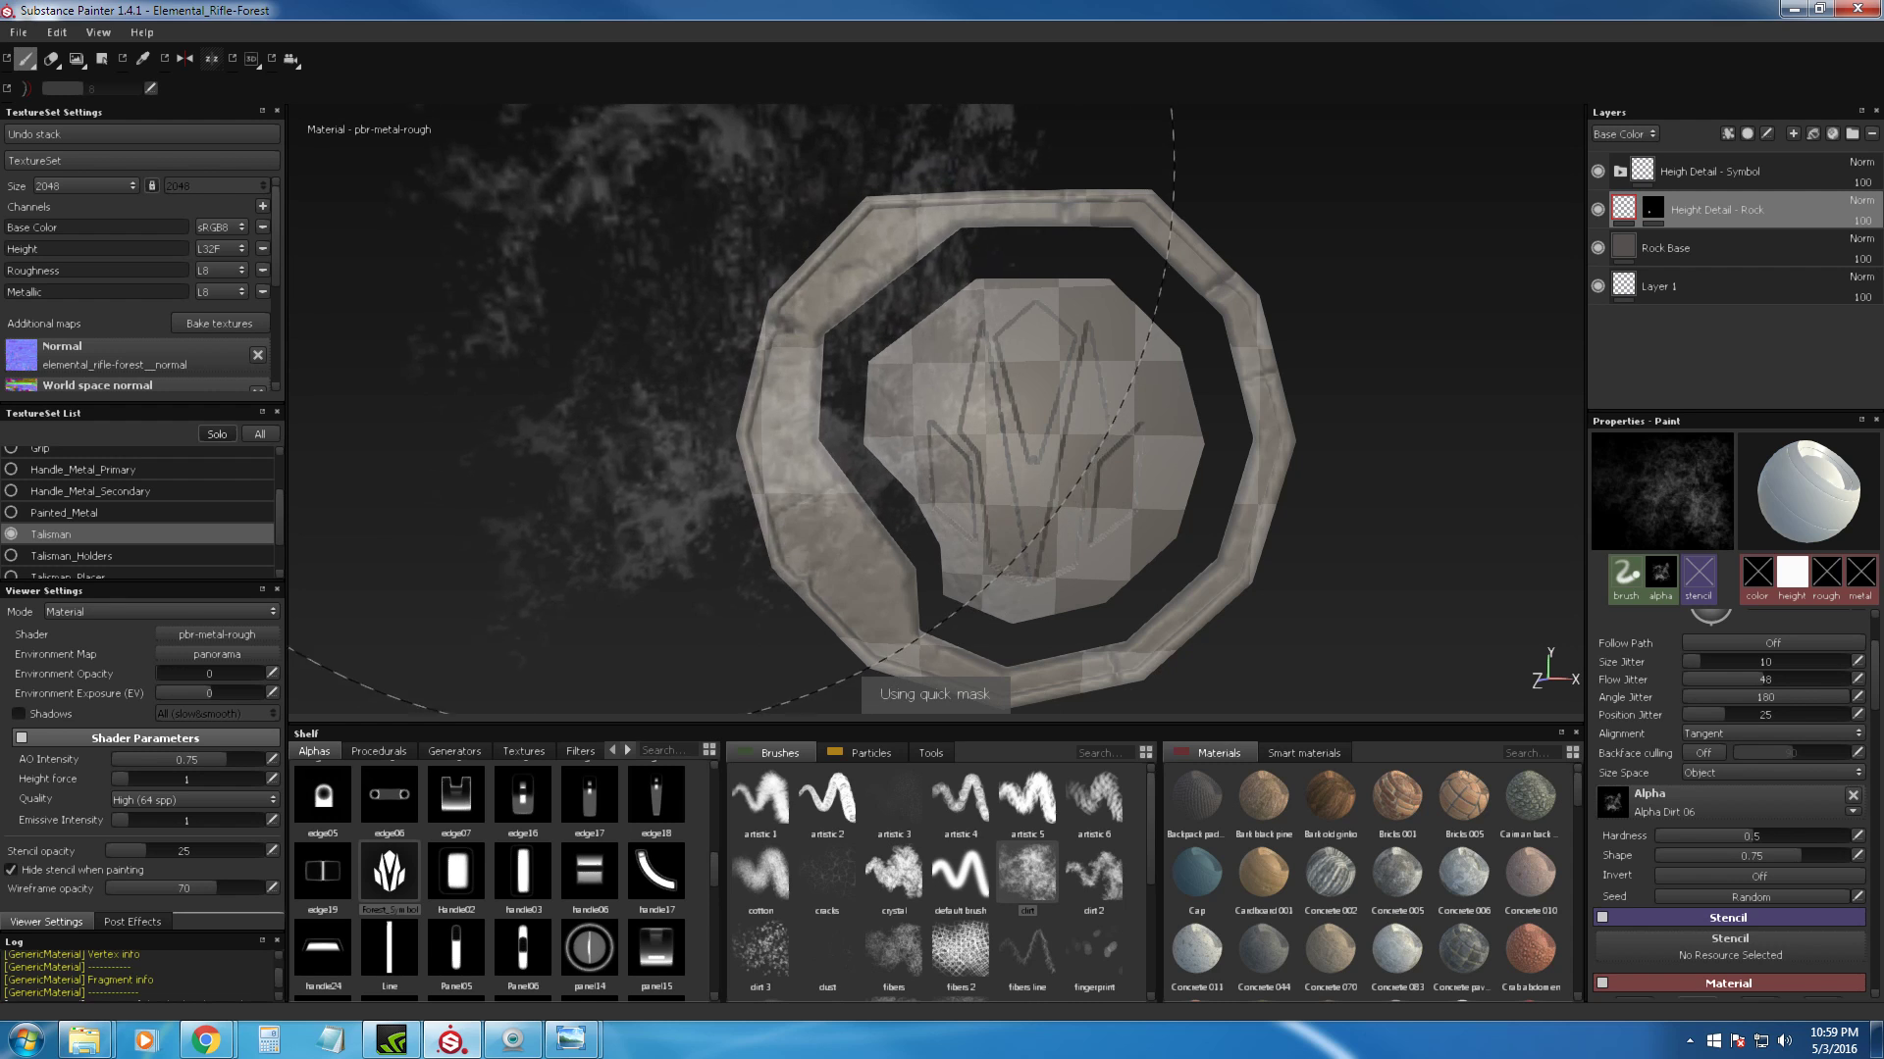
{"action": "right_click_drag", "start_coordinate": [704, 344], "coordinate": [549, 343], "text": "ctrl"}
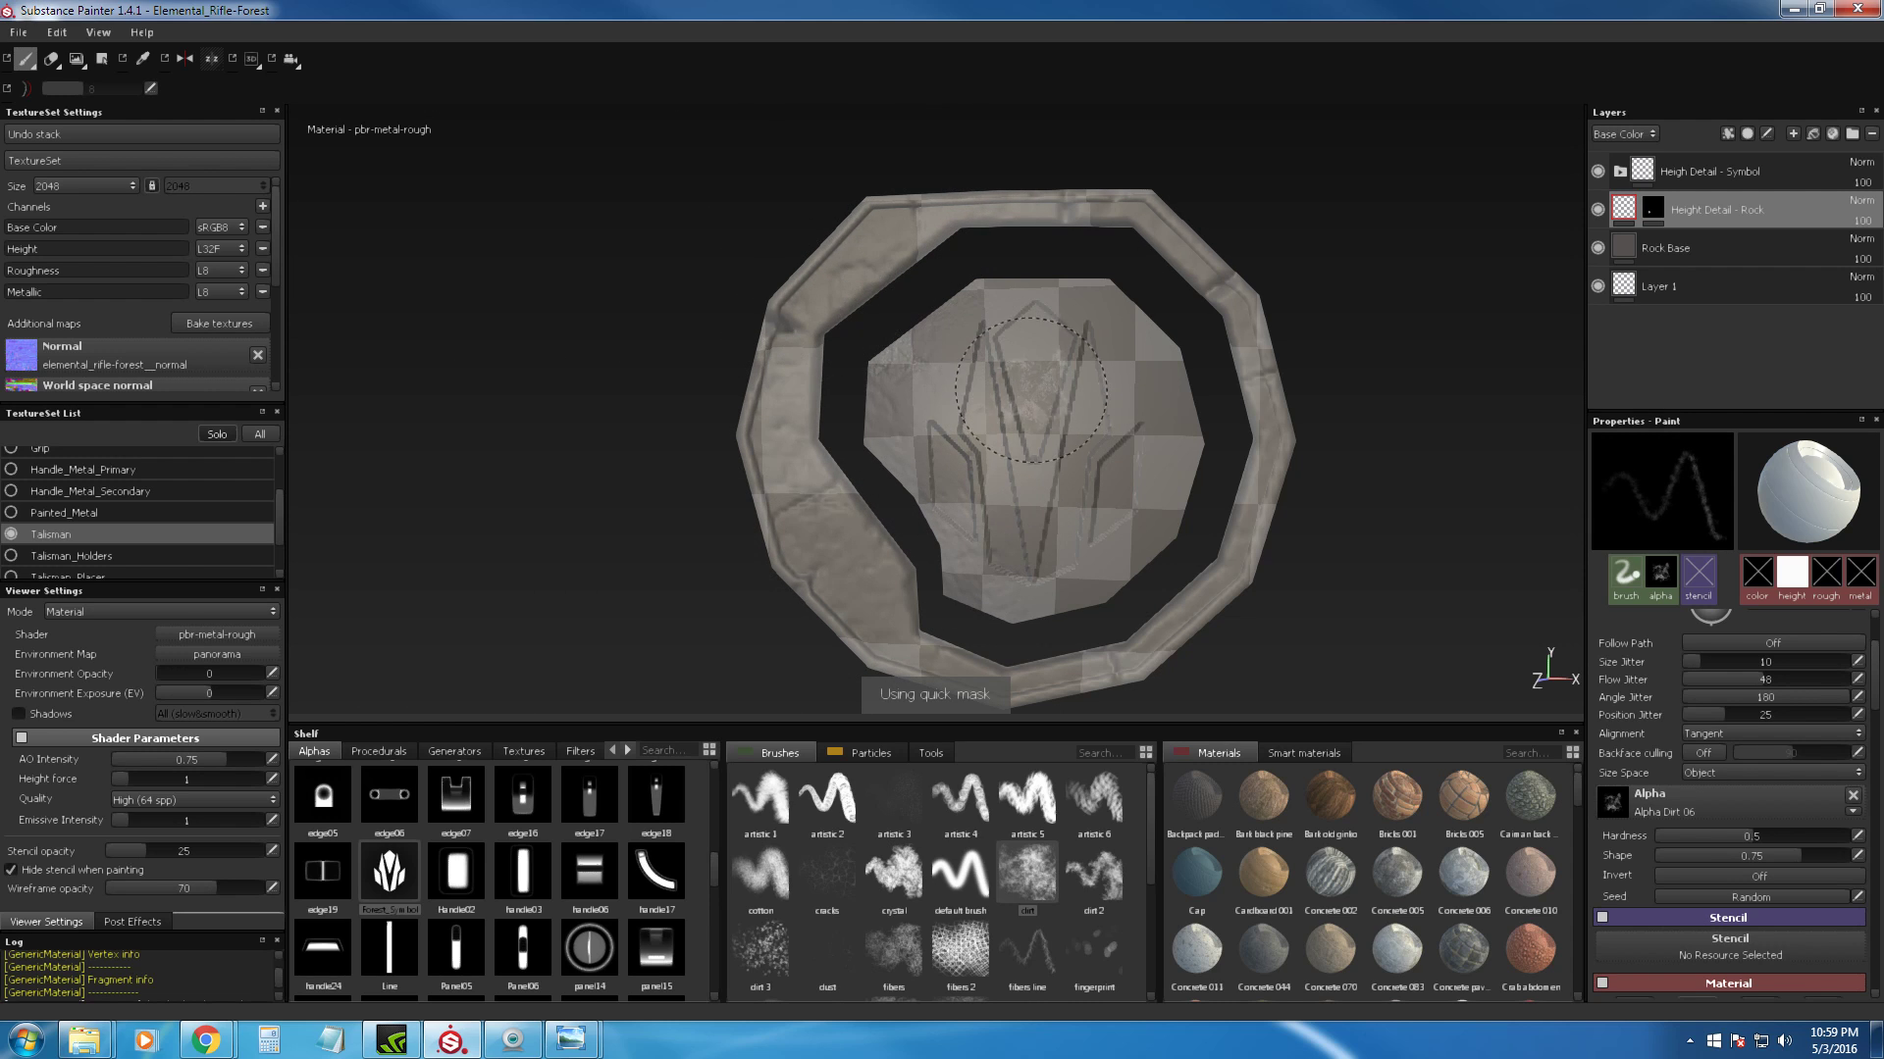
{"action": "right_click_drag", "start_coordinate": [1015, 419], "coordinate": [1168, 419], "text": "ctrl"}
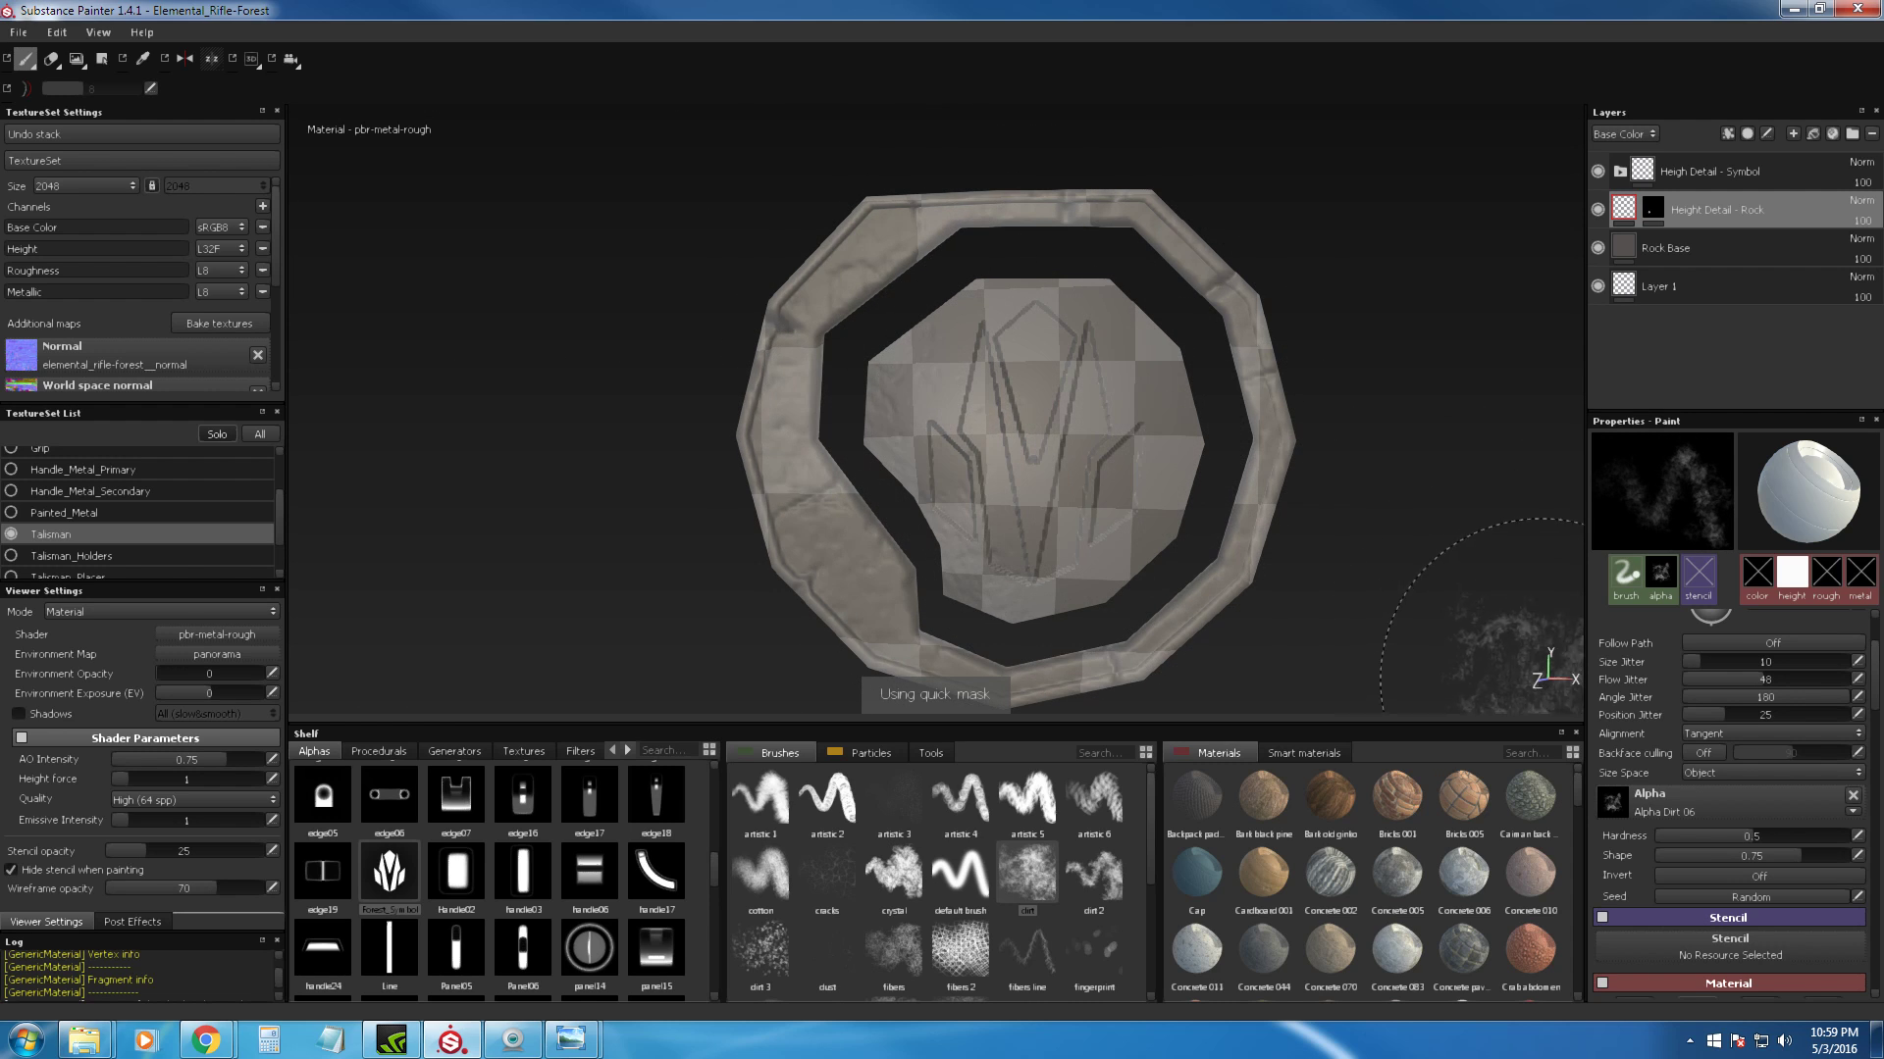
{"action": "scroll", "coordinate": [1806, 645], "scroll_direction": "up", "scroll_amount": 3}
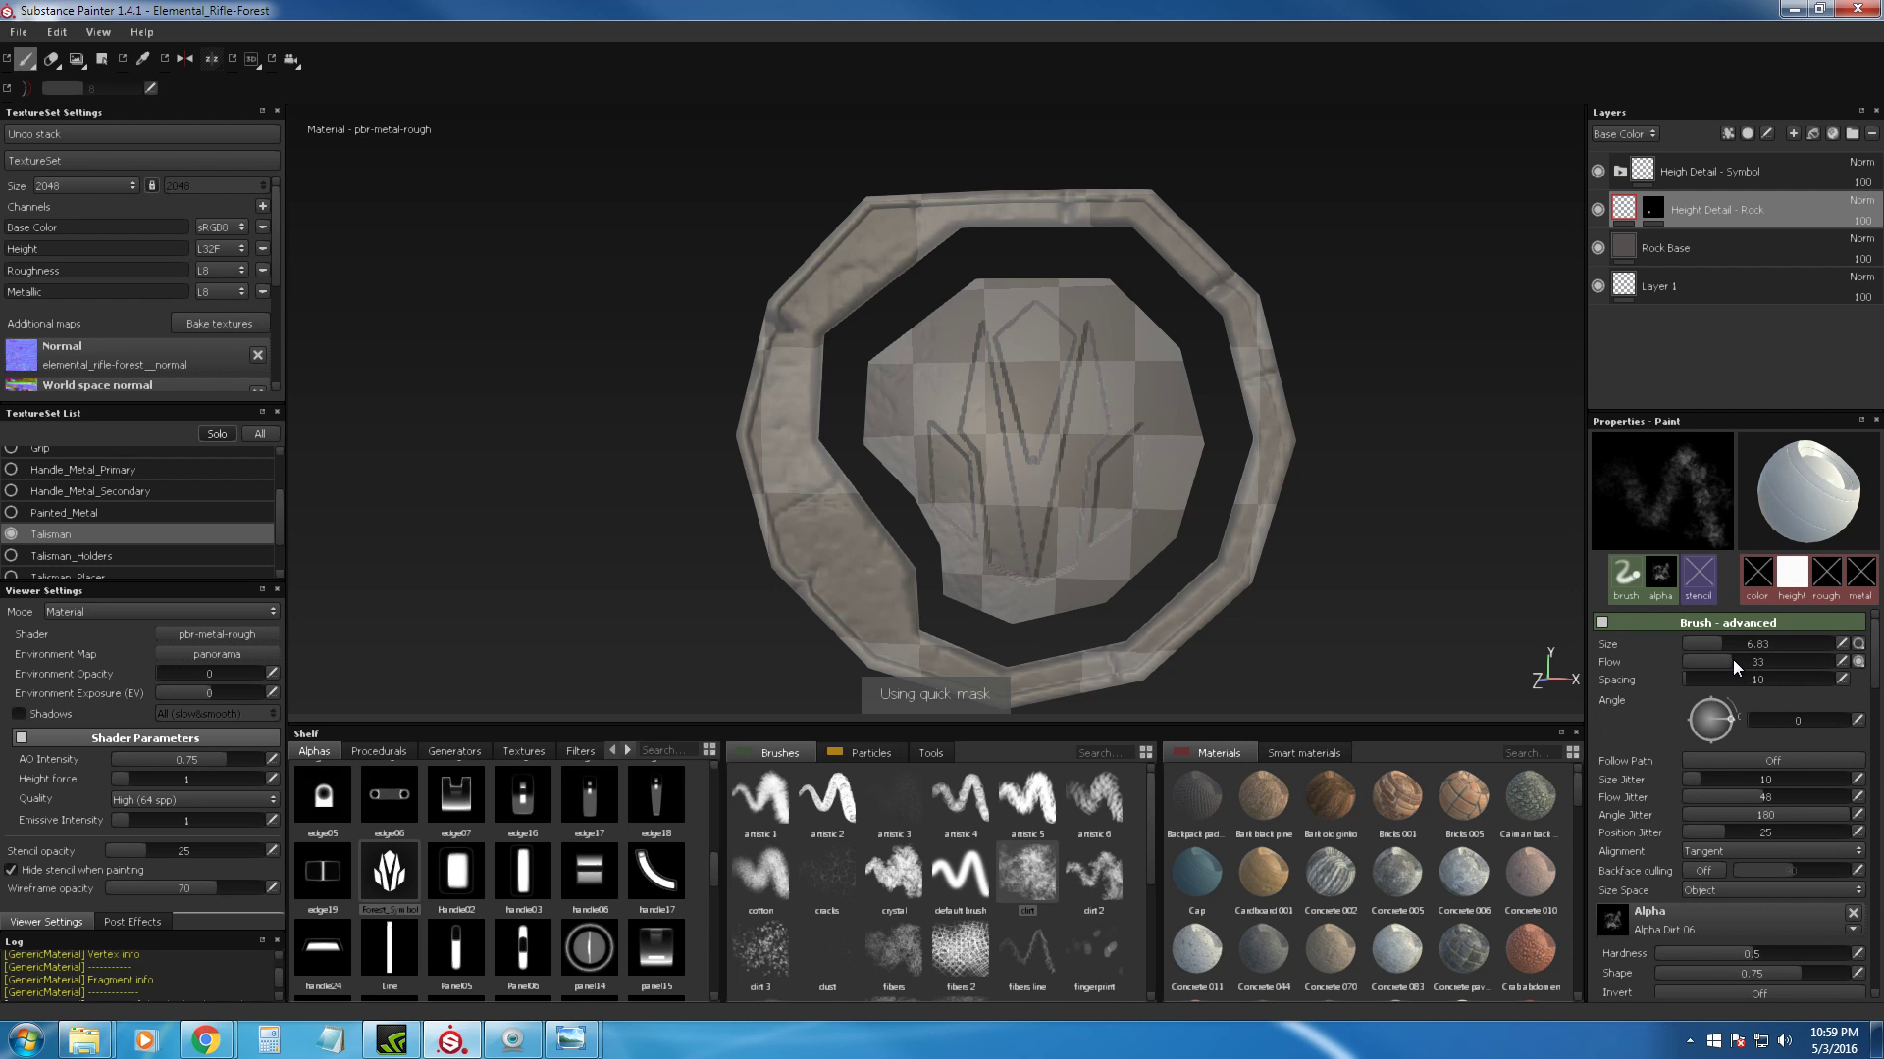
{"action": "left_click_drag", "start_coordinate": [1732, 662], "coordinate": [1764, 661]}
Step: Turn off the quick mask and try several dirt brush sizes over the centre disc, ending at 11.94
{"action": "mouse_move", "coordinate": [1020, 416]}
{"action": "right_mouse_down", "text": "ctrl"}
{"action": "mouse_move", "coordinate": [1216, 417]}
{"action": "mouse_move", "coordinate": [601, 320]}
{"action": "mouse_move", "coordinate": [799, 366]}
{"action": "right_mouse_up", "text": "ctrl"}
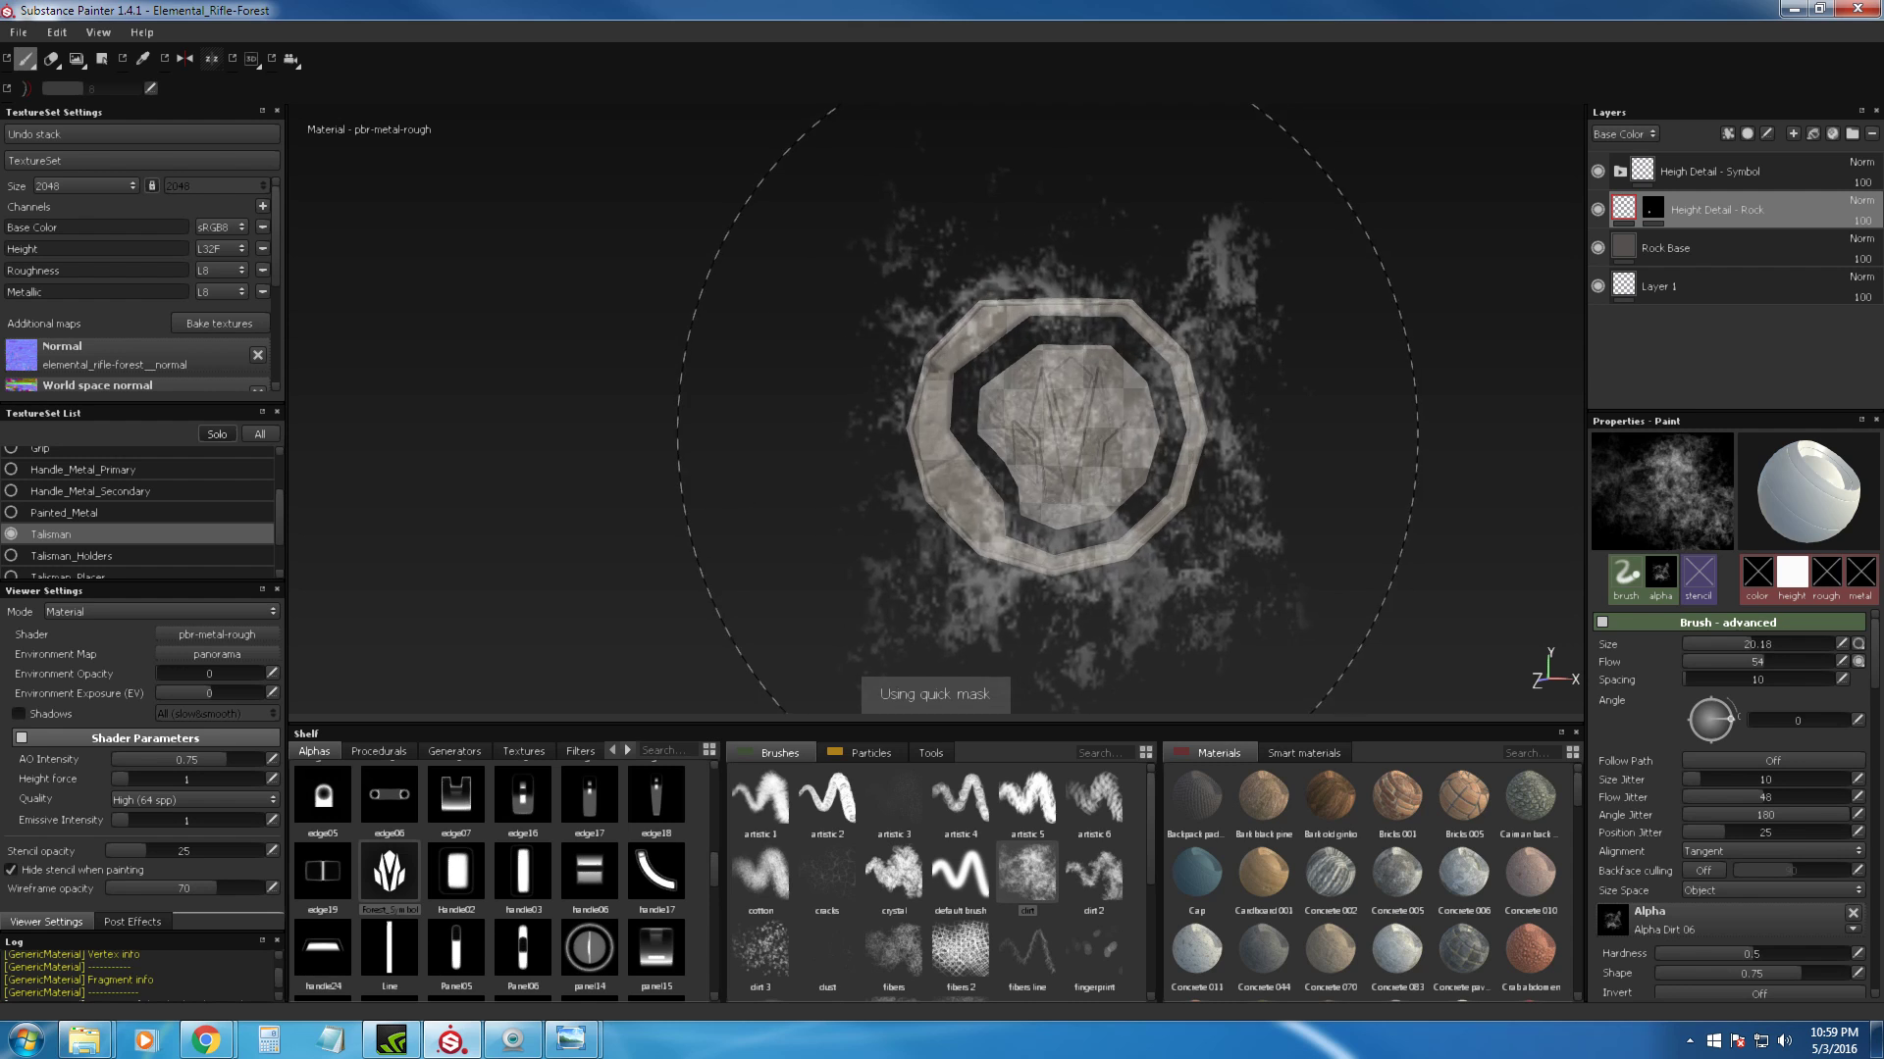
{"action": "right_click_drag", "start_coordinate": [1067, 409], "coordinate": [1010, 409], "text": "ctrl"}
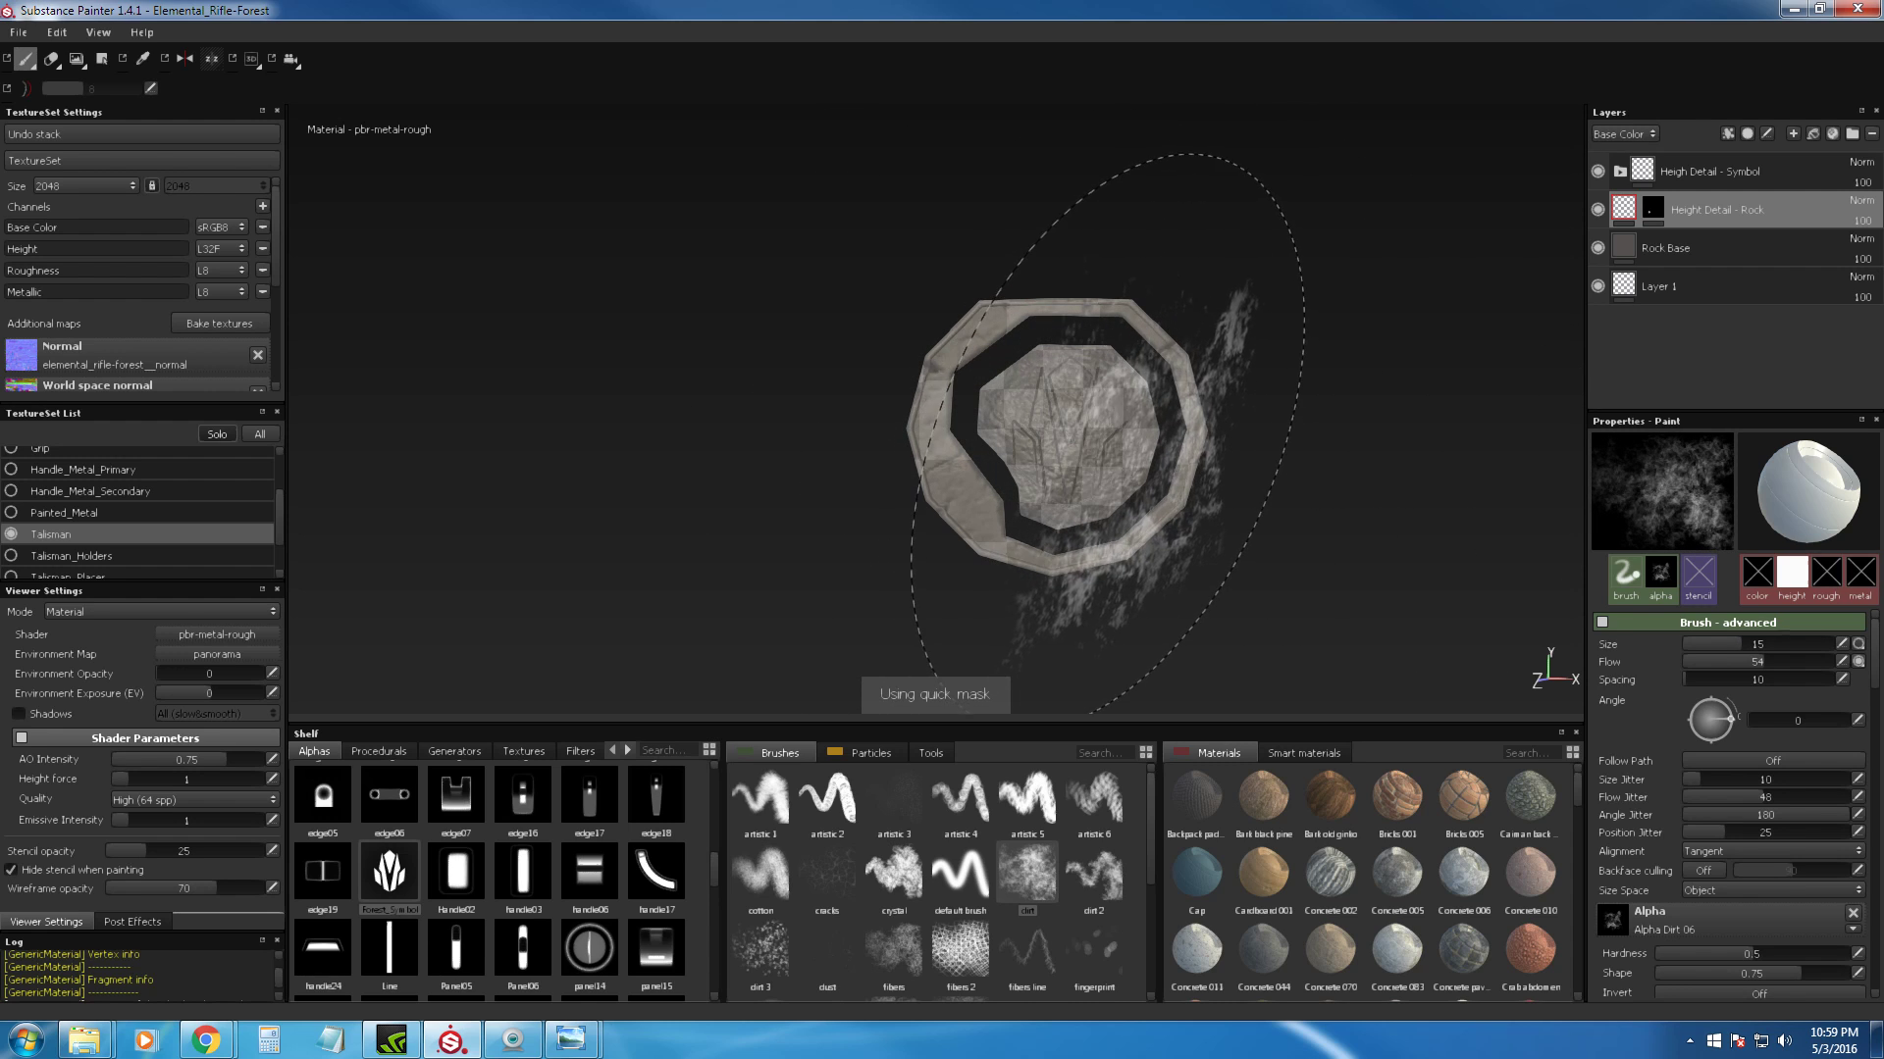
{"action": "mouse_move", "coordinate": [1286, 297]}
{"action": "left_mouse_down", "text": "alt"}
{"action": "mouse_move", "coordinate": [1358, 266]}
{"action": "mouse_move", "coordinate": [1310, 294]}
{"action": "mouse_move", "coordinate": [1239, 289]}
{"action": "left_mouse_up", "text": "alt"}
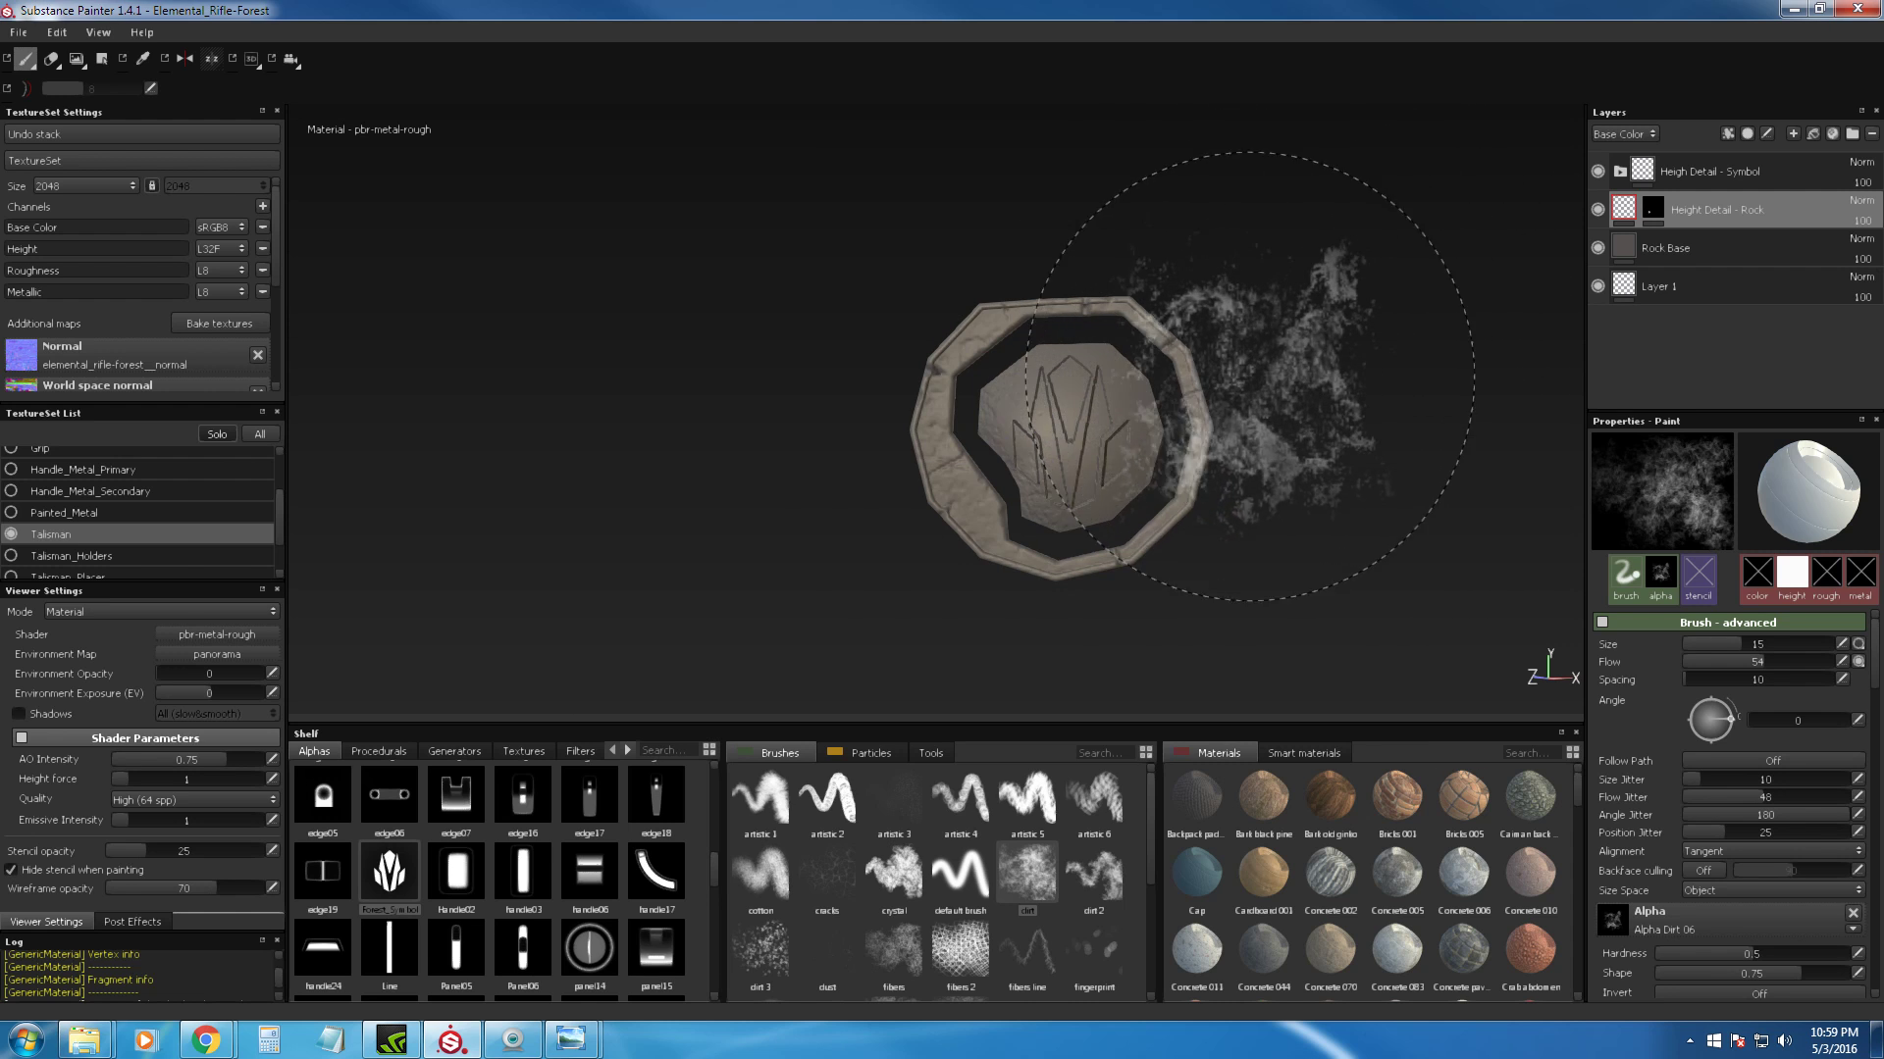
{"action": "right_click_drag", "start_coordinate": [1054, 479], "coordinate": [1319, 479], "text": "ctrl"}
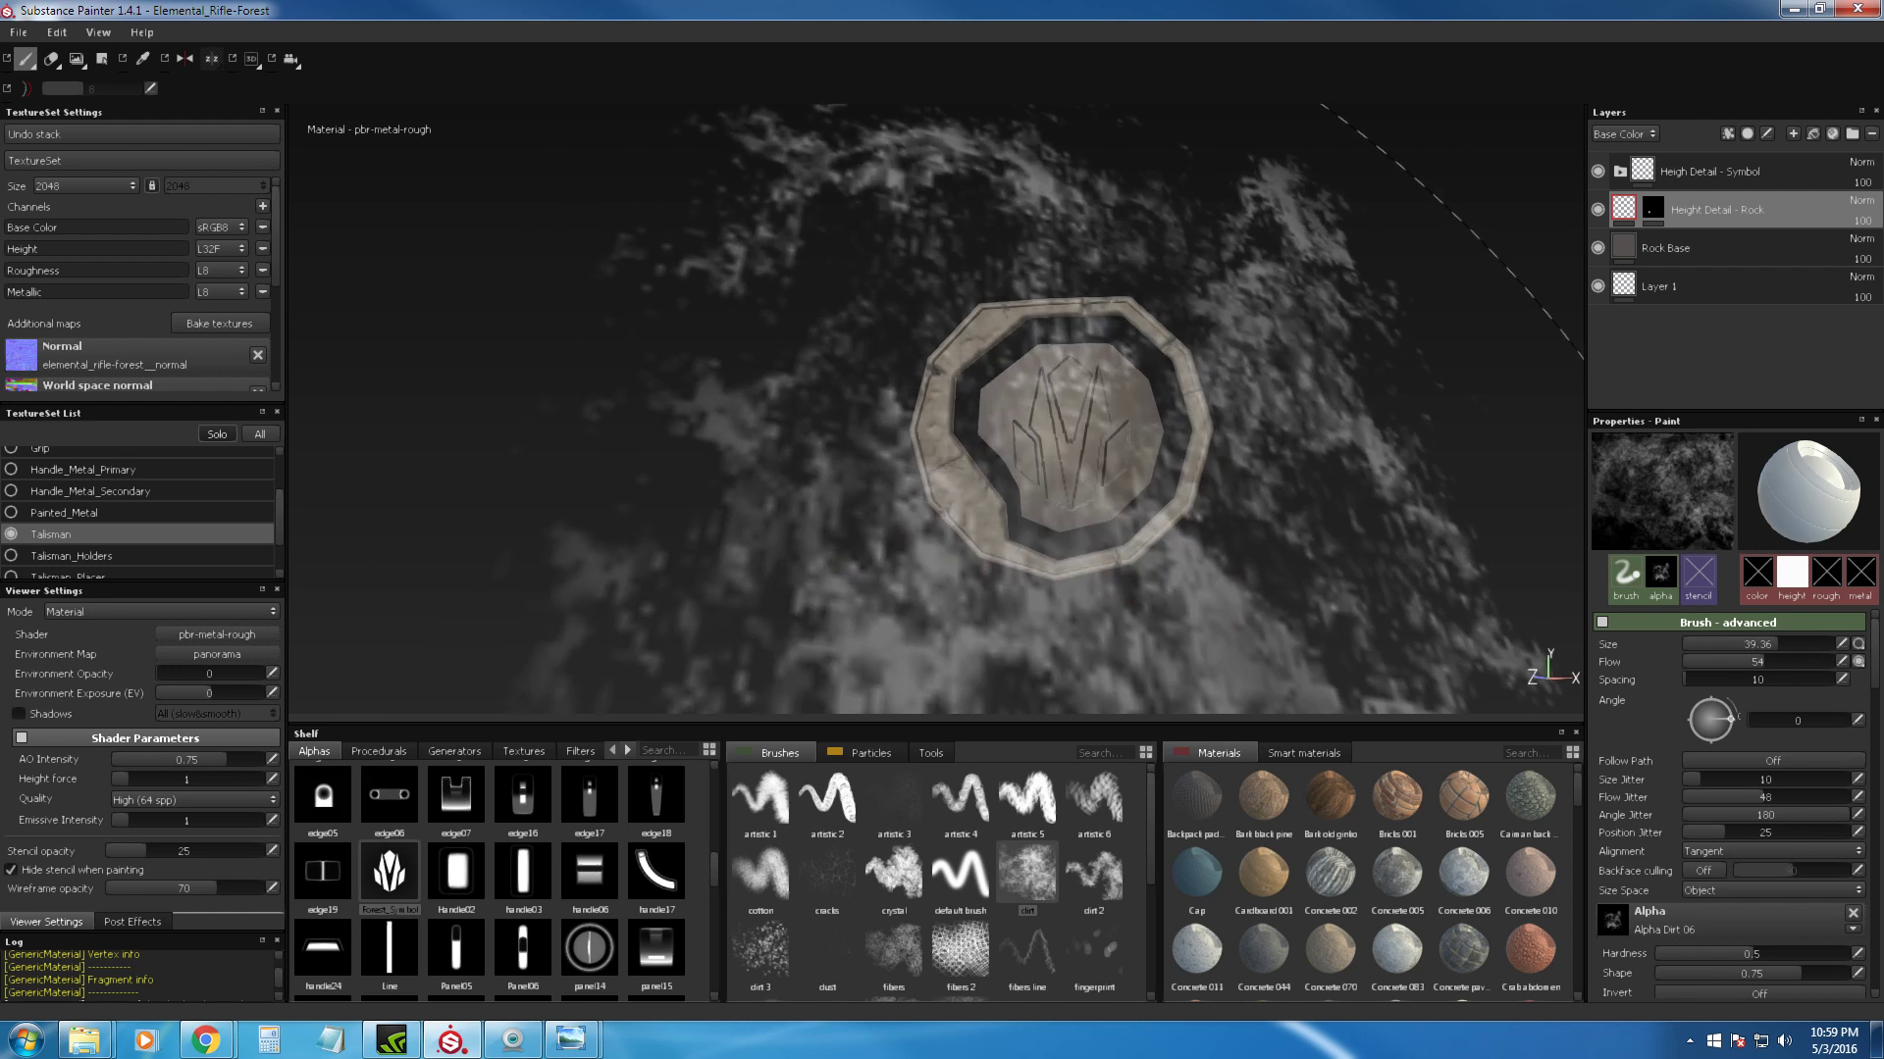
{"action": "right_click_drag", "start_coordinate": [1109, 410], "coordinate": [843, 409], "text": "ctrl"}
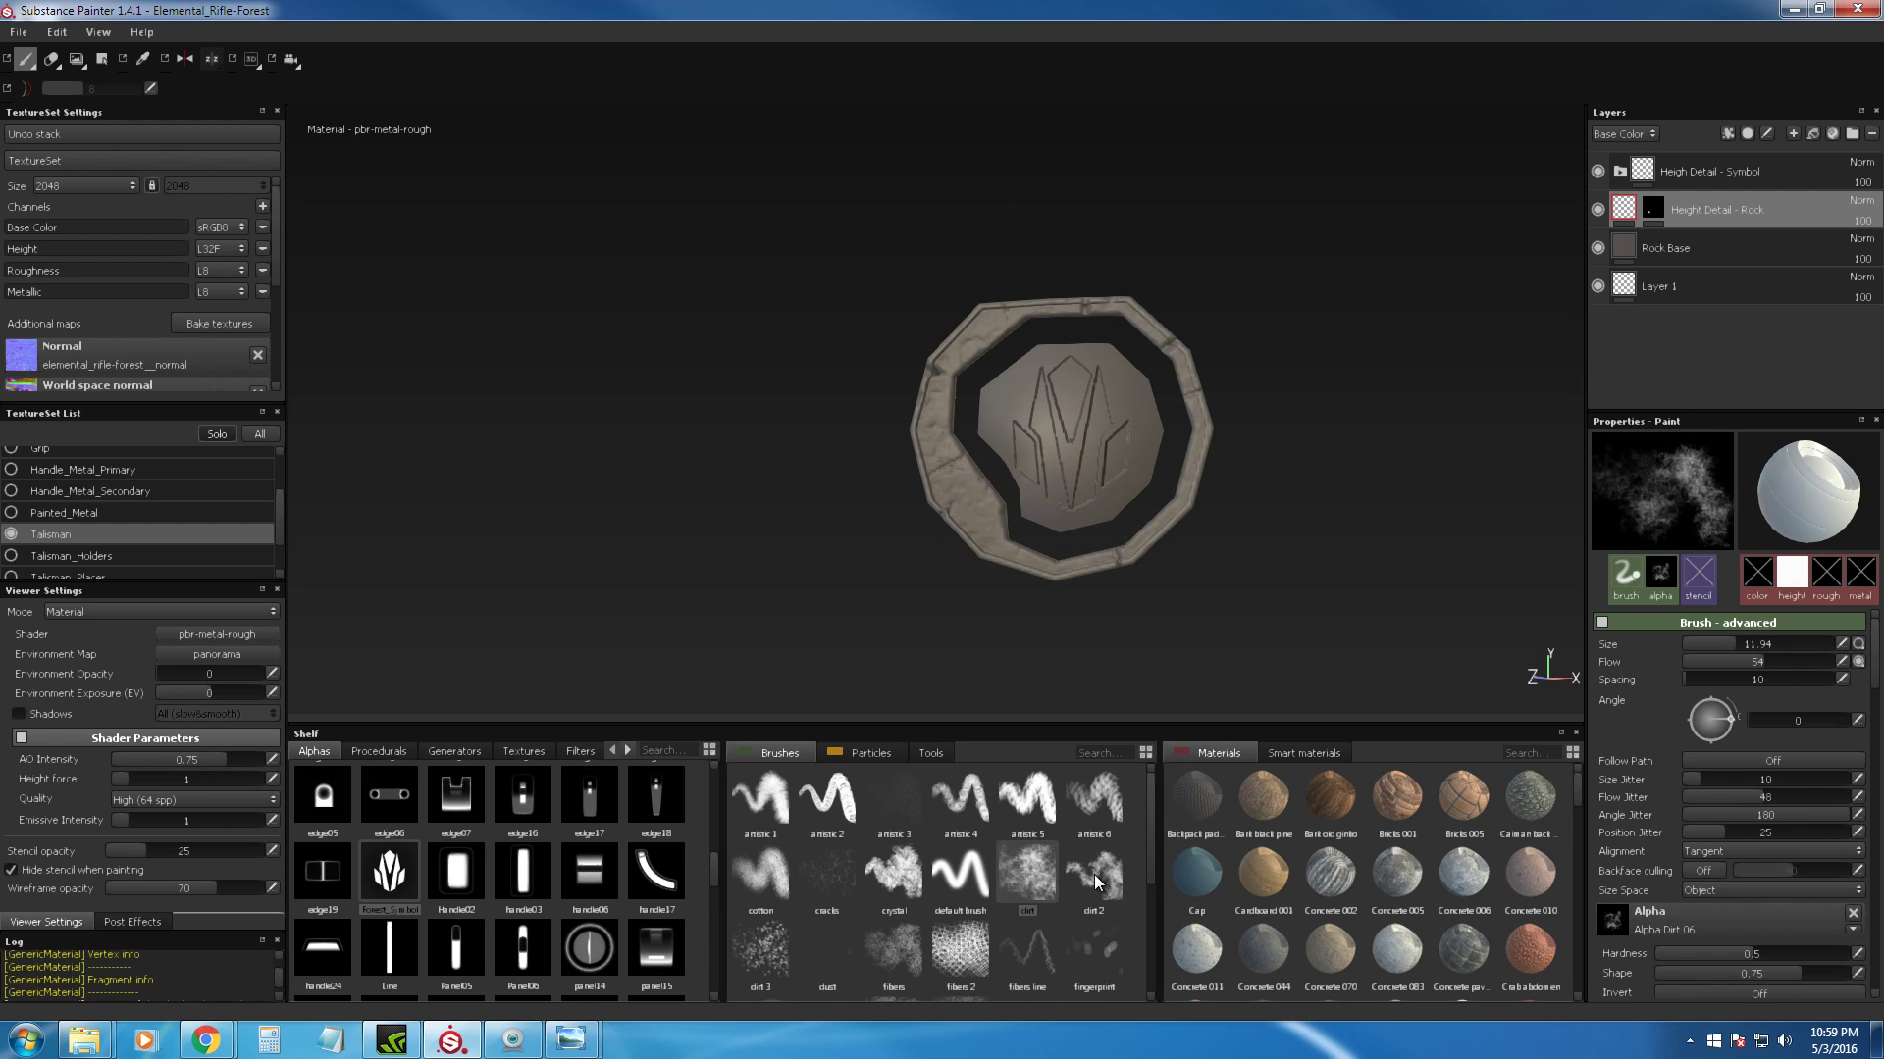
Step: Try dirt-brush height strokes on the centre disc at sizes 4.74, 7.06 and 4.83, and undo them
{"action": "mouse_move", "coordinate": [1152, 855]}
{"action": "left_mouse_down"}
{"action": "mouse_move", "coordinate": [1154, 934]}
{"action": "mouse_move", "coordinate": [1158, 793]}
{"action": "left_mouse_up"}
{"action": "right_click_drag", "start_coordinate": [1001, 402], "coordinate": [908, 402], "text": "ctrl"}
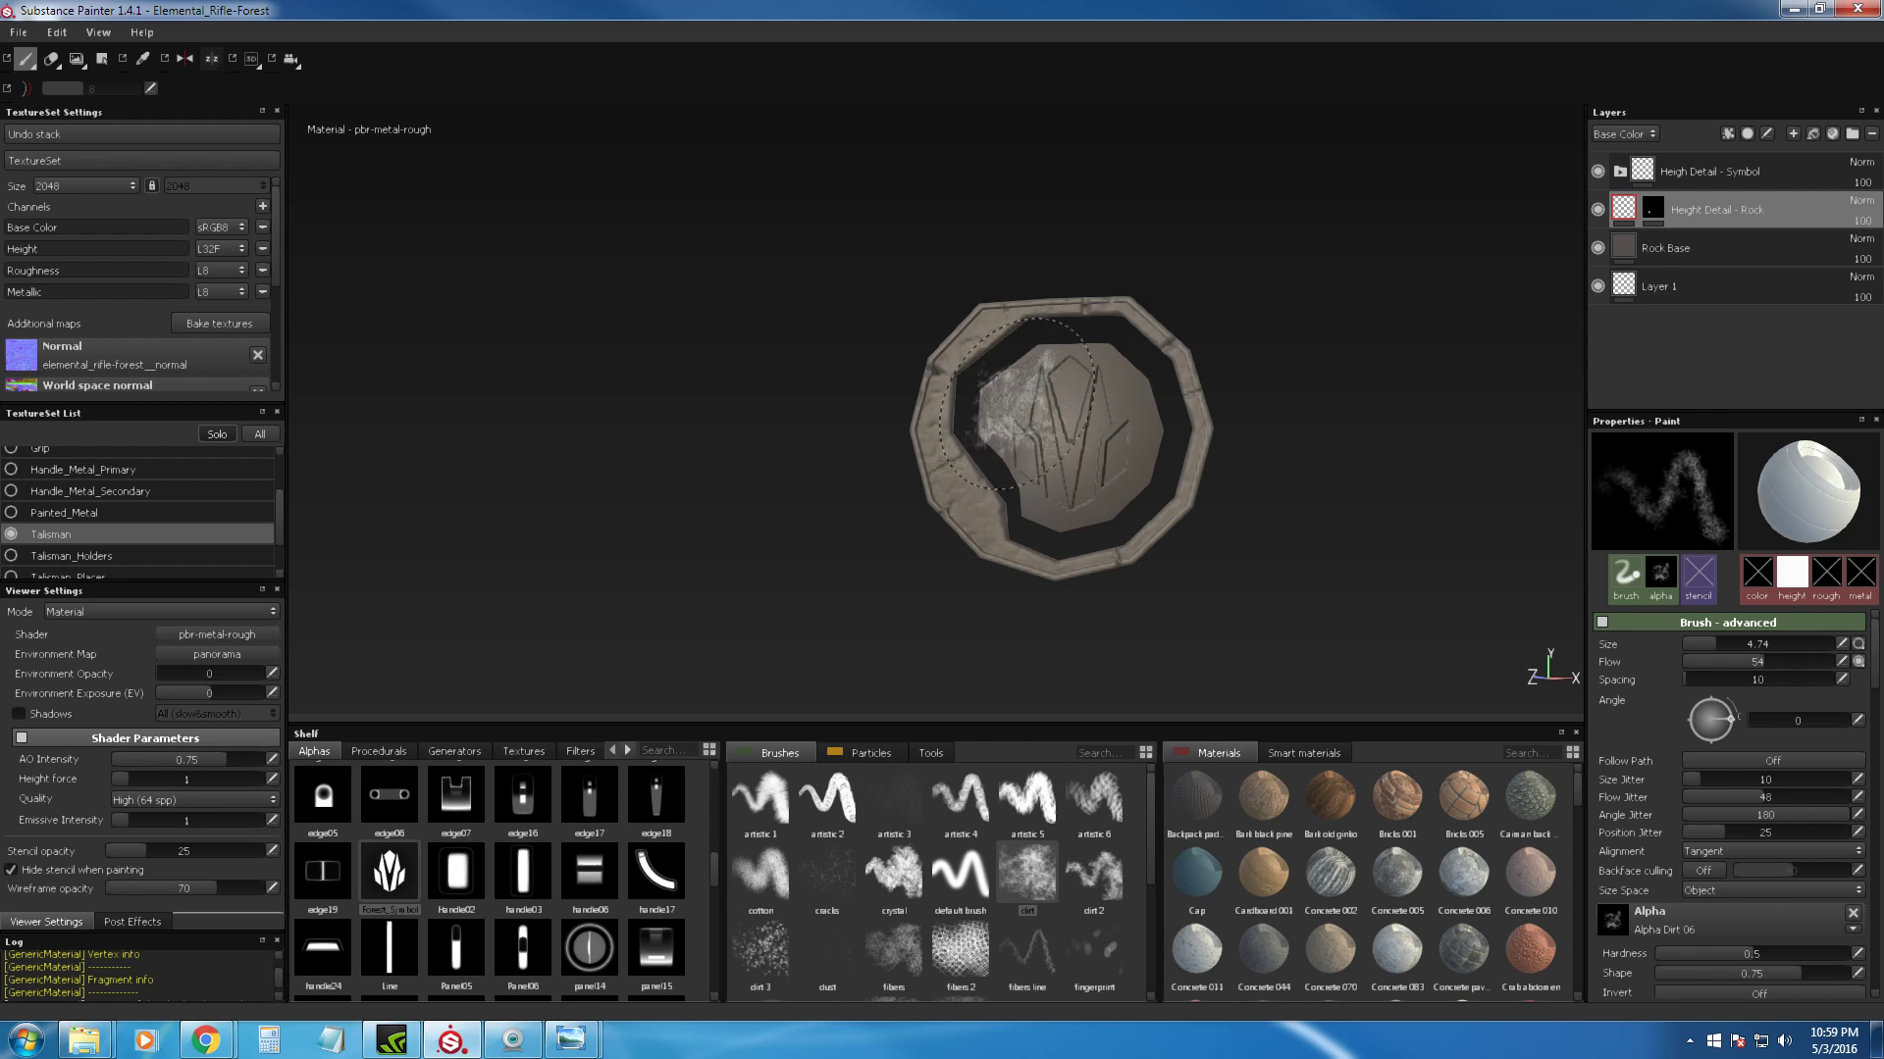
{"action": "right_click_drag", "start_coordinate": [1128, 435], "coordinate": [1179, 452], "text": "ctrl"}
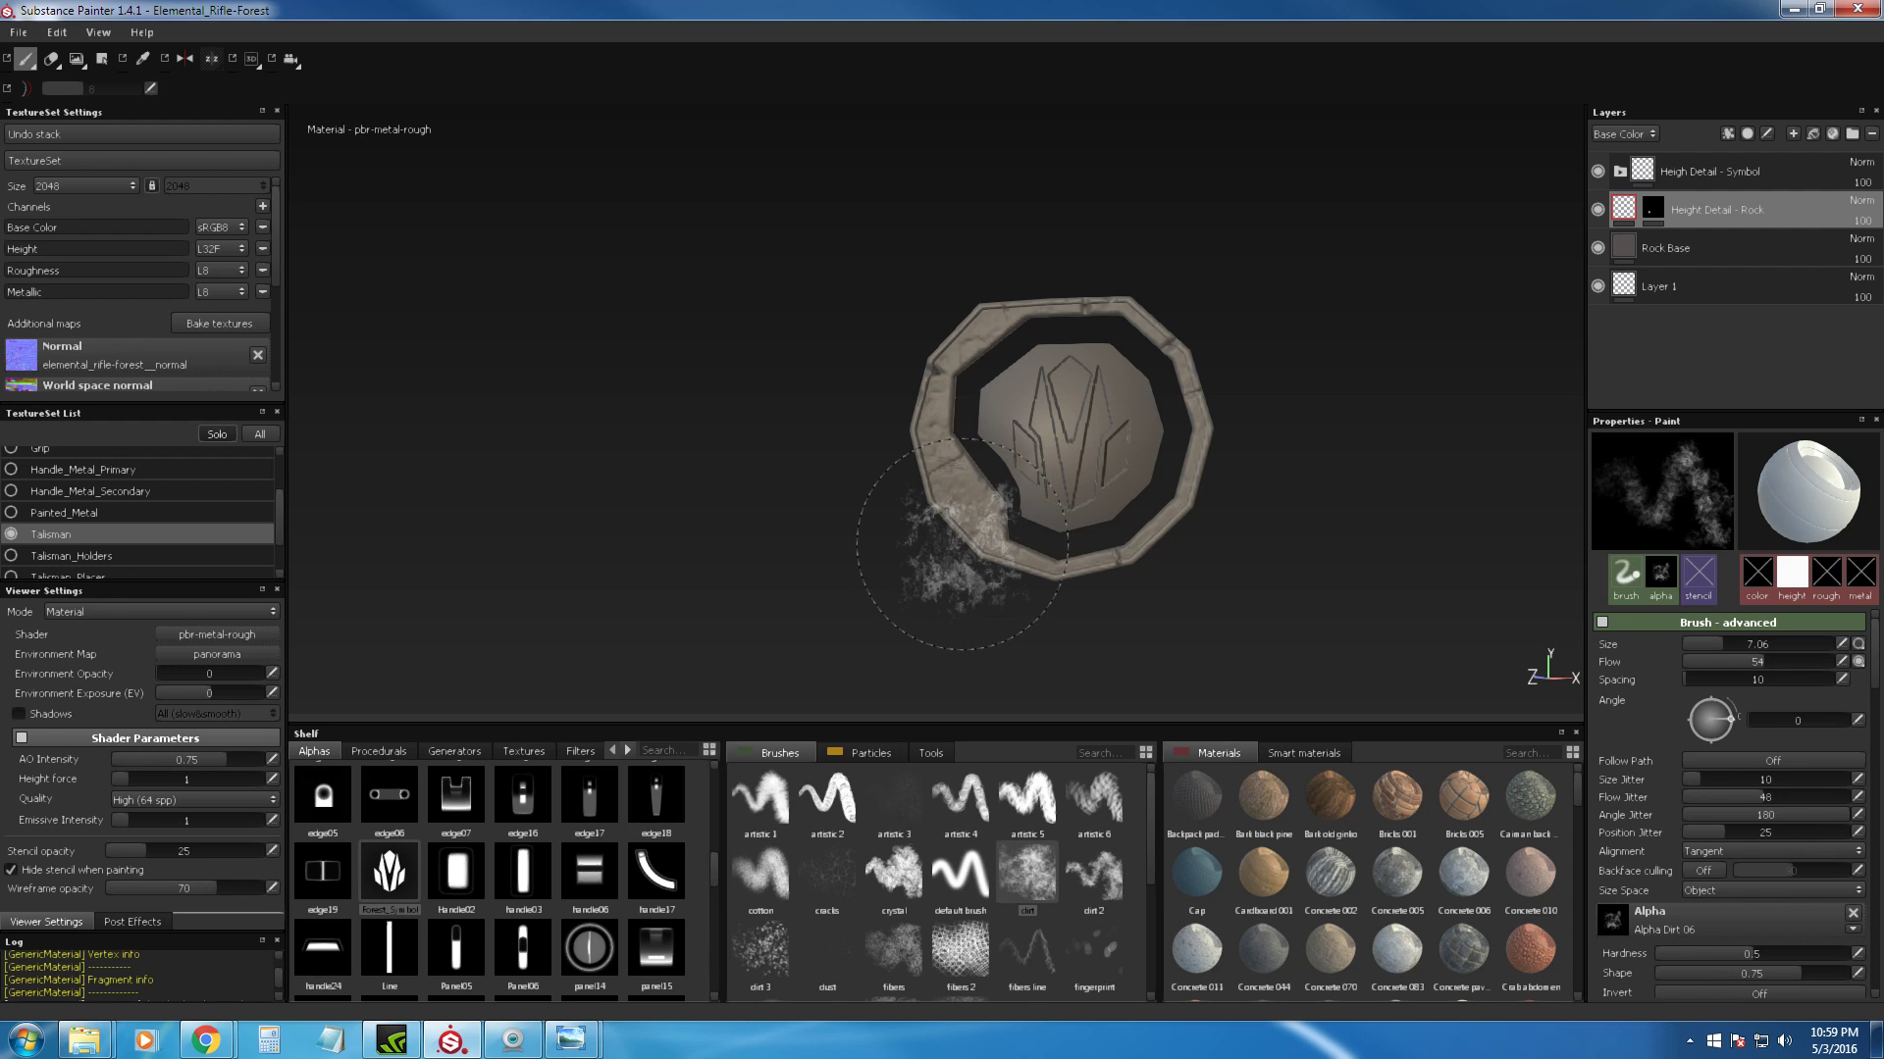
{"action": "mouse_move", "coordinate": [962, 544]}
{"action": "left_mouse_down"}
{"action": "mouse_move", "coordinate": [981, 372]}
{"action": "mouse_move", "coordinate": [1066, 491]}
{"action": "left_mouse_up"}
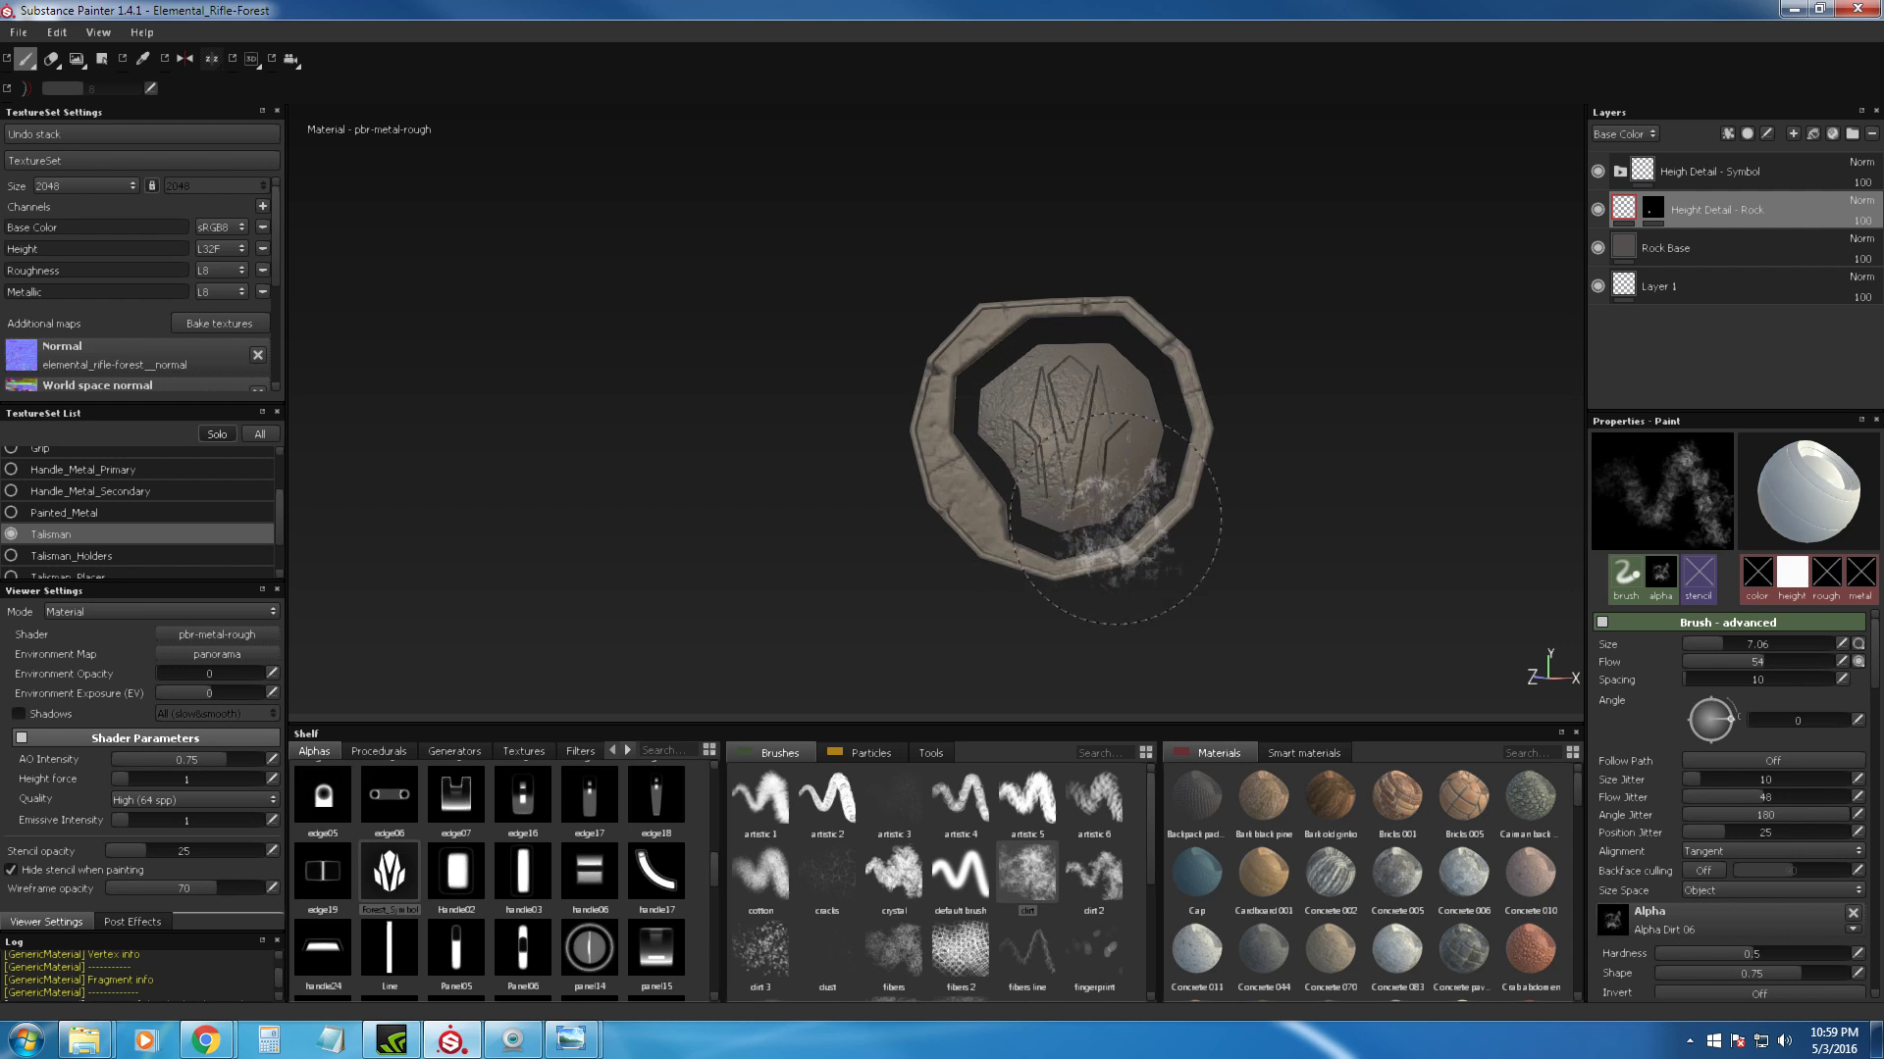
{"action": "key", "text": "ctrl+z"}
{"action": "right_click_drag", "start_coordinate": [1179, 508], "coordinate": [1145, 511], "text": "ctrl"}
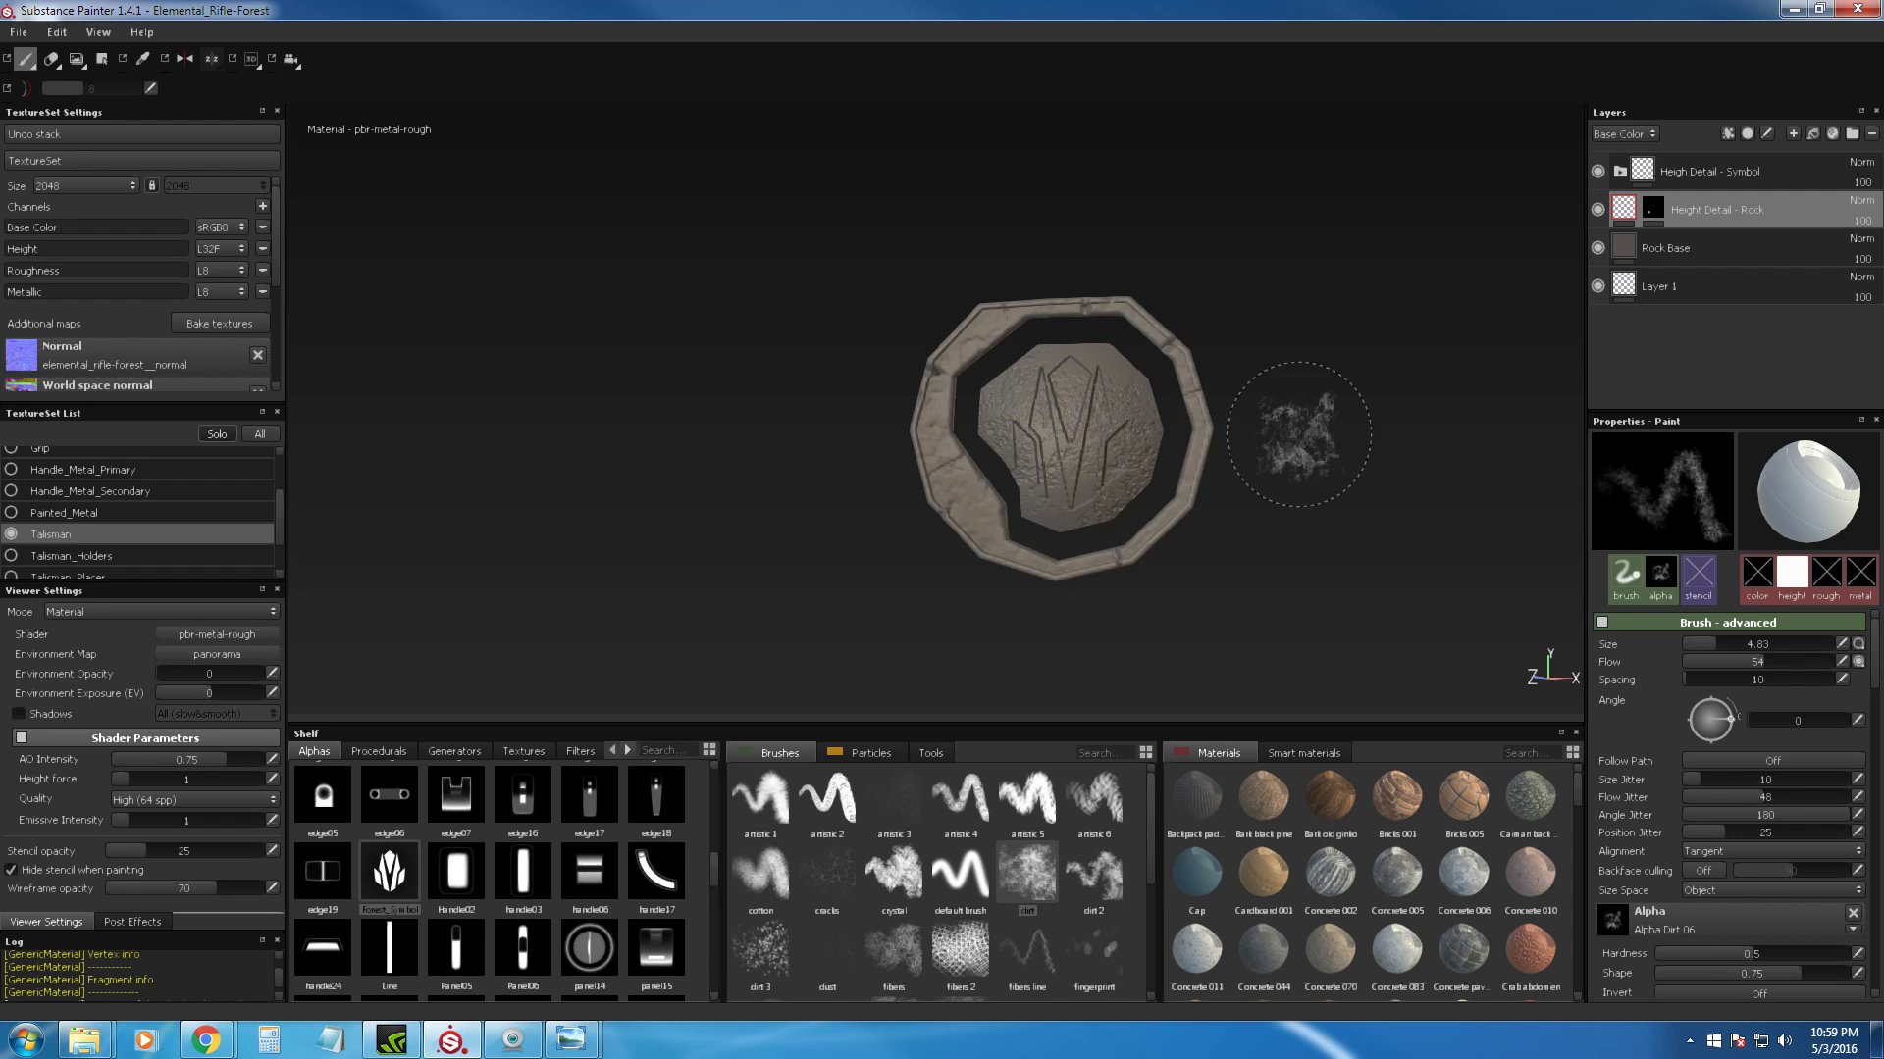
{"action": "key", "text": "ctrl"}
{"action": "key", "text": "ctrl+z"}
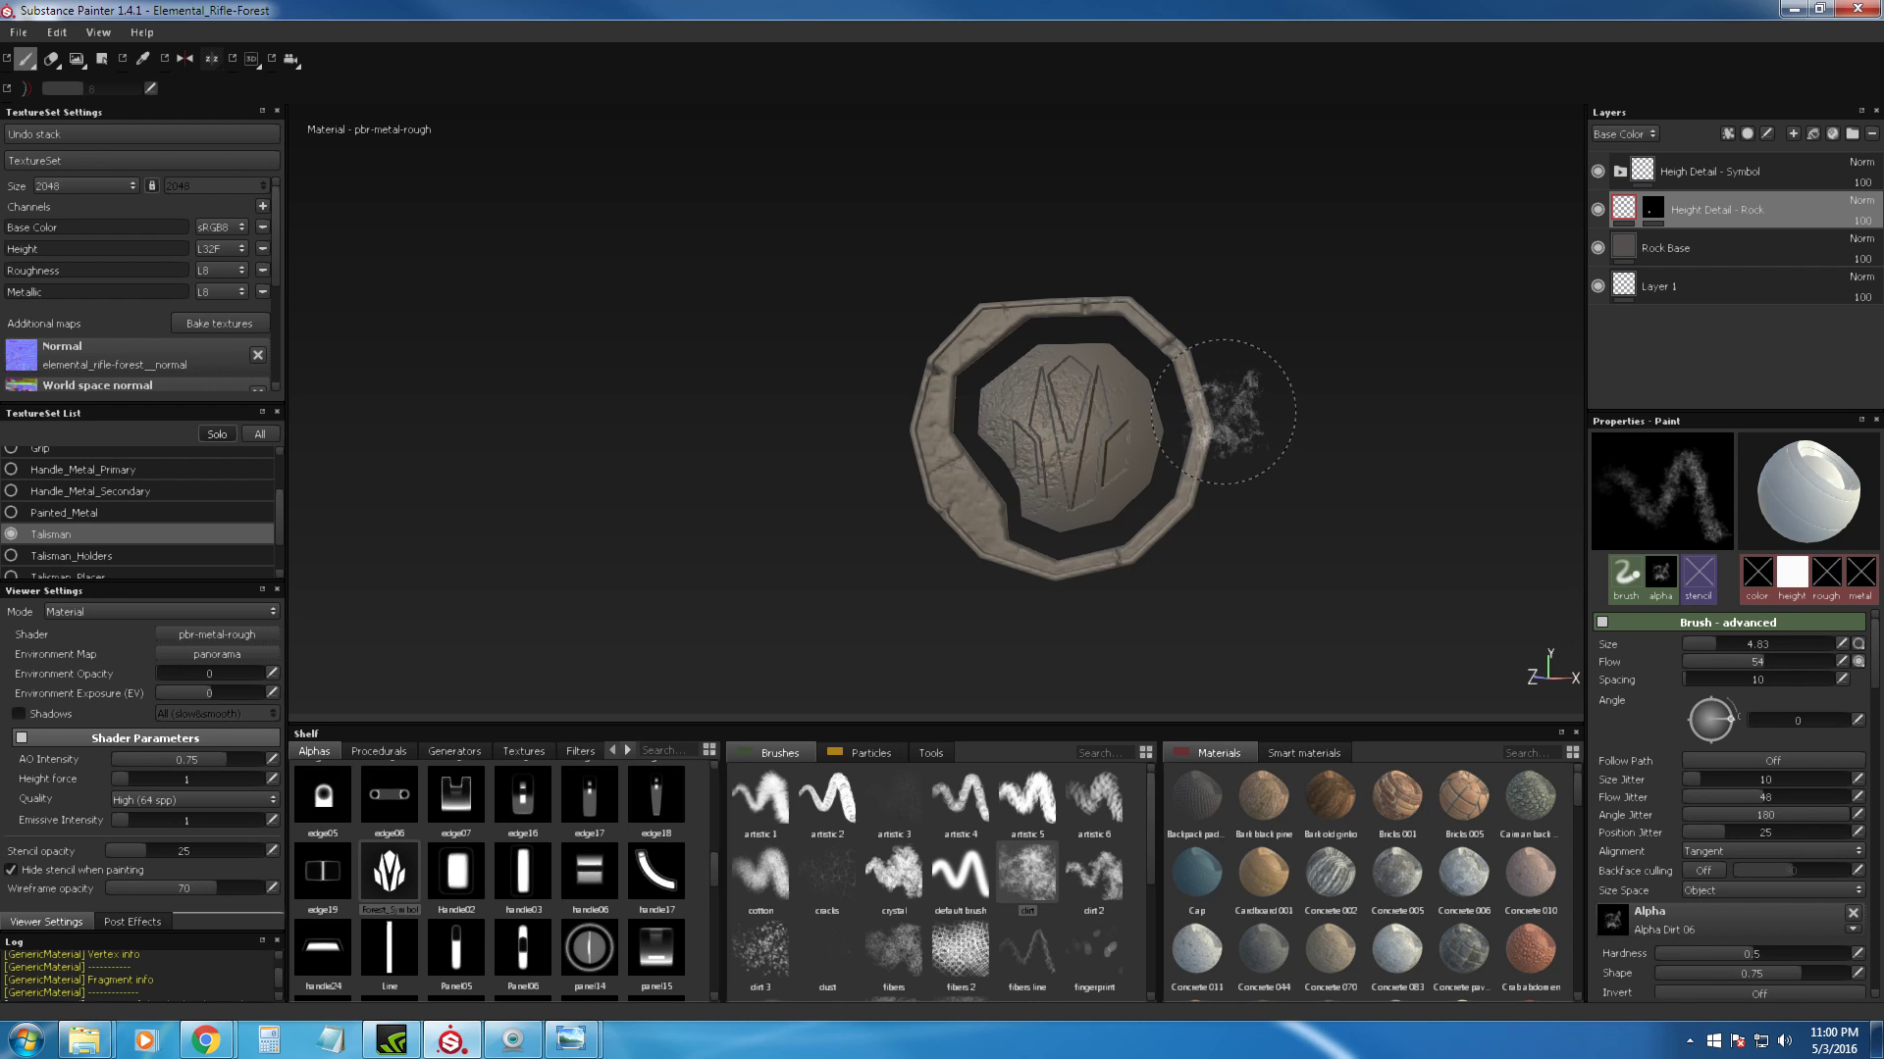
Step: Paint rocky height detail across the whole centre disc with the dirt brush, ending at size 2.89 and flow 26
{"action": "mouse_move", "coordinate": [1096, 416]}
{"action": "right_mouse_down", "text": "alt"}
{"action": "mouse_move", "coordinate": [1185, 423]}
{"action": "mouse_move", "coordinate": [1162, 426]}
{"action": "right_mouse_up", "text": "alt"}
{"action": "left_click", "coordinate": [1192, 433]}
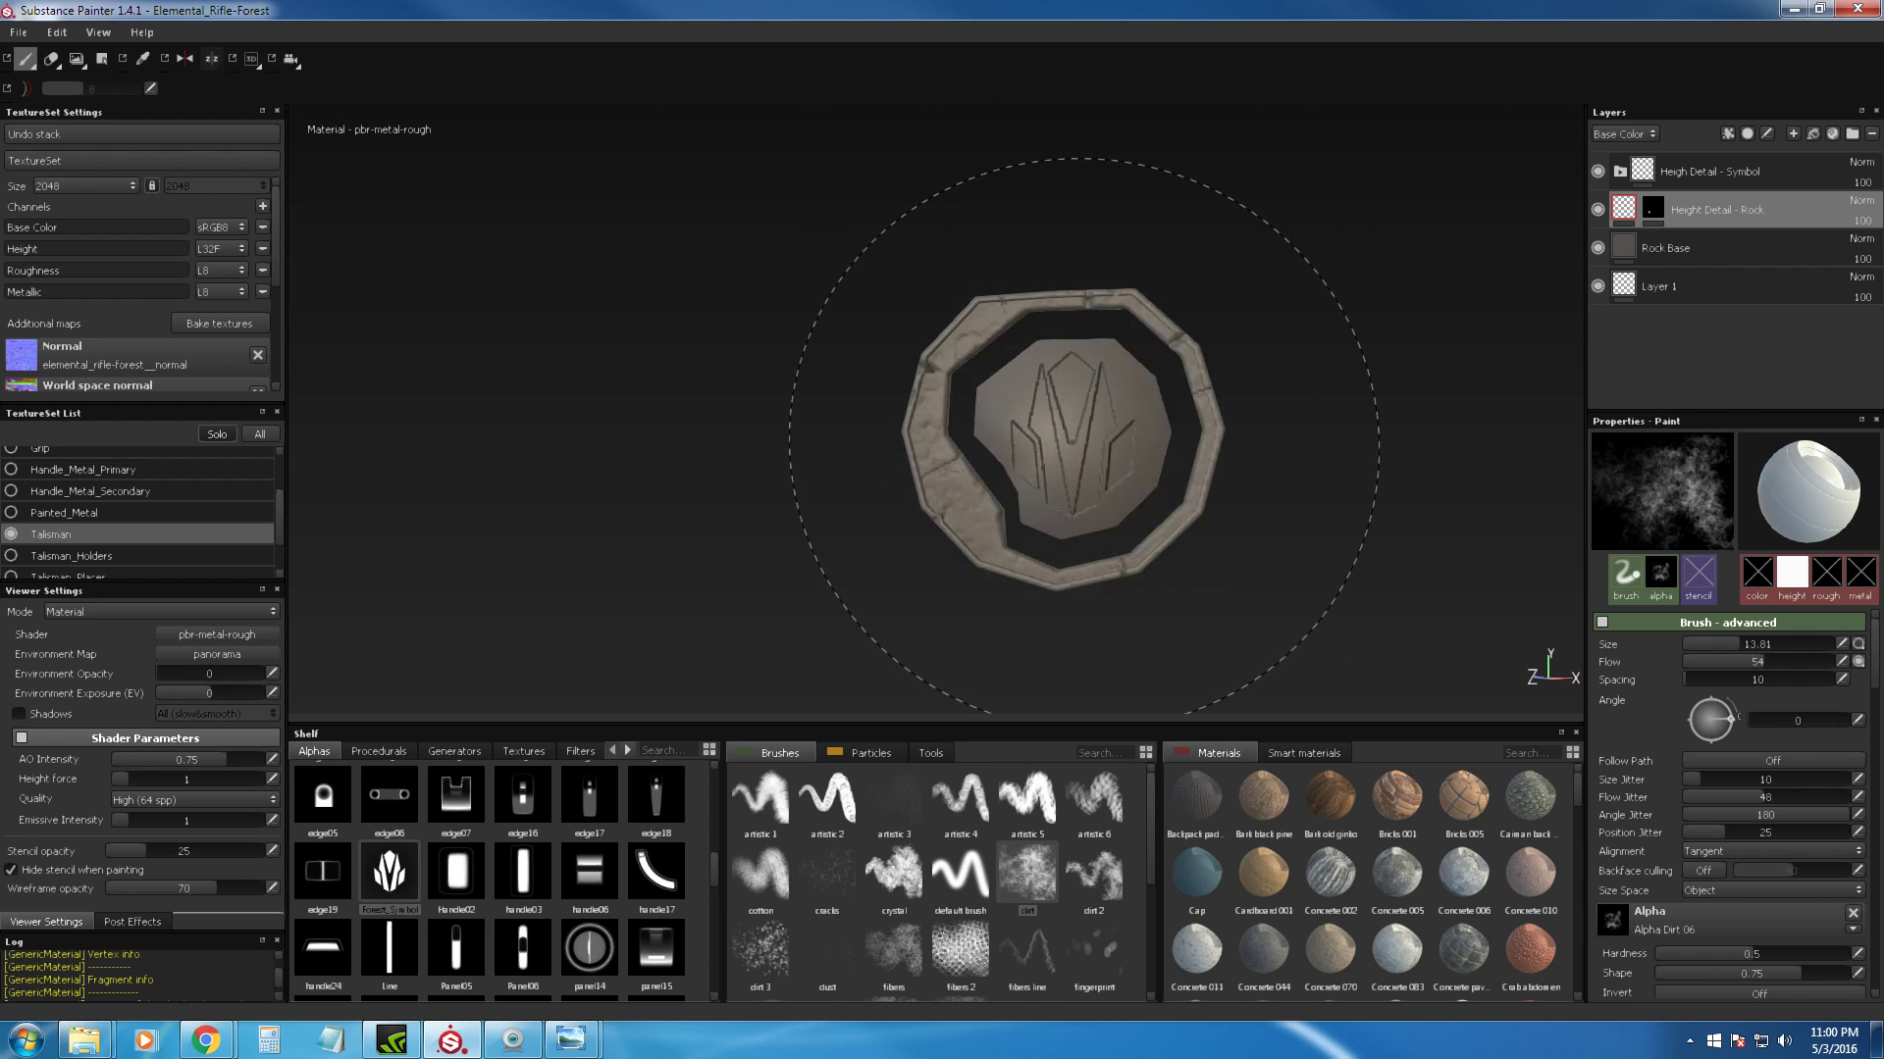
{"action": "right_click_drag", "start_coordinate": [1056, 379], "coordinate": [985, 380], "text": "ctrl"}
{"action": "left_click", "coordinate": [1721, 662]}
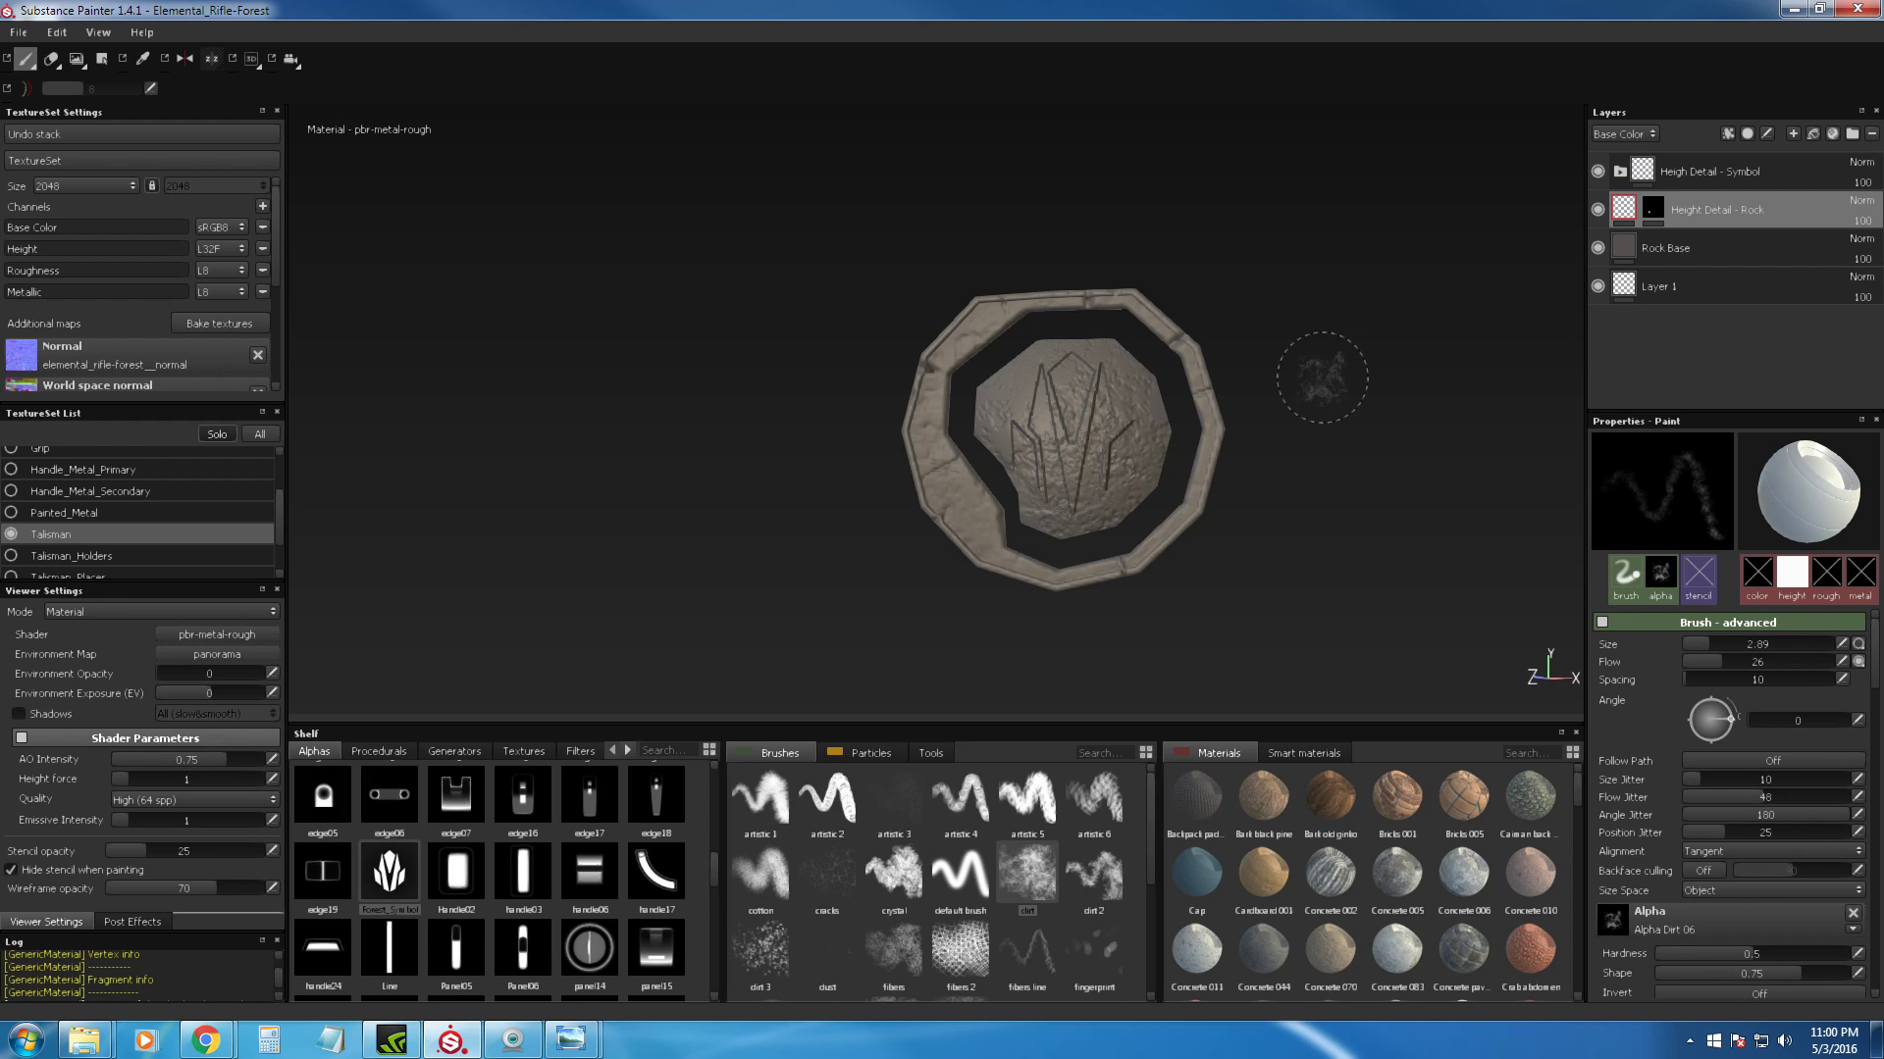
Step: Examine the rock detail on the isolated talisman from several angles and distances
{"action": "left_click_drag", "start_coordinate": [1263, 354], "coordinate": [1344, 414], "text": "alt"}
{"action": "right_click_drag", "start_coordinate": [1344, 414], "coordinate": [1262, 349], "text": "alt"}
{"action": "left_click_drag", "start_coordinate": [1262, 349], "coordinate": [1219, 362], "text": "alt"}
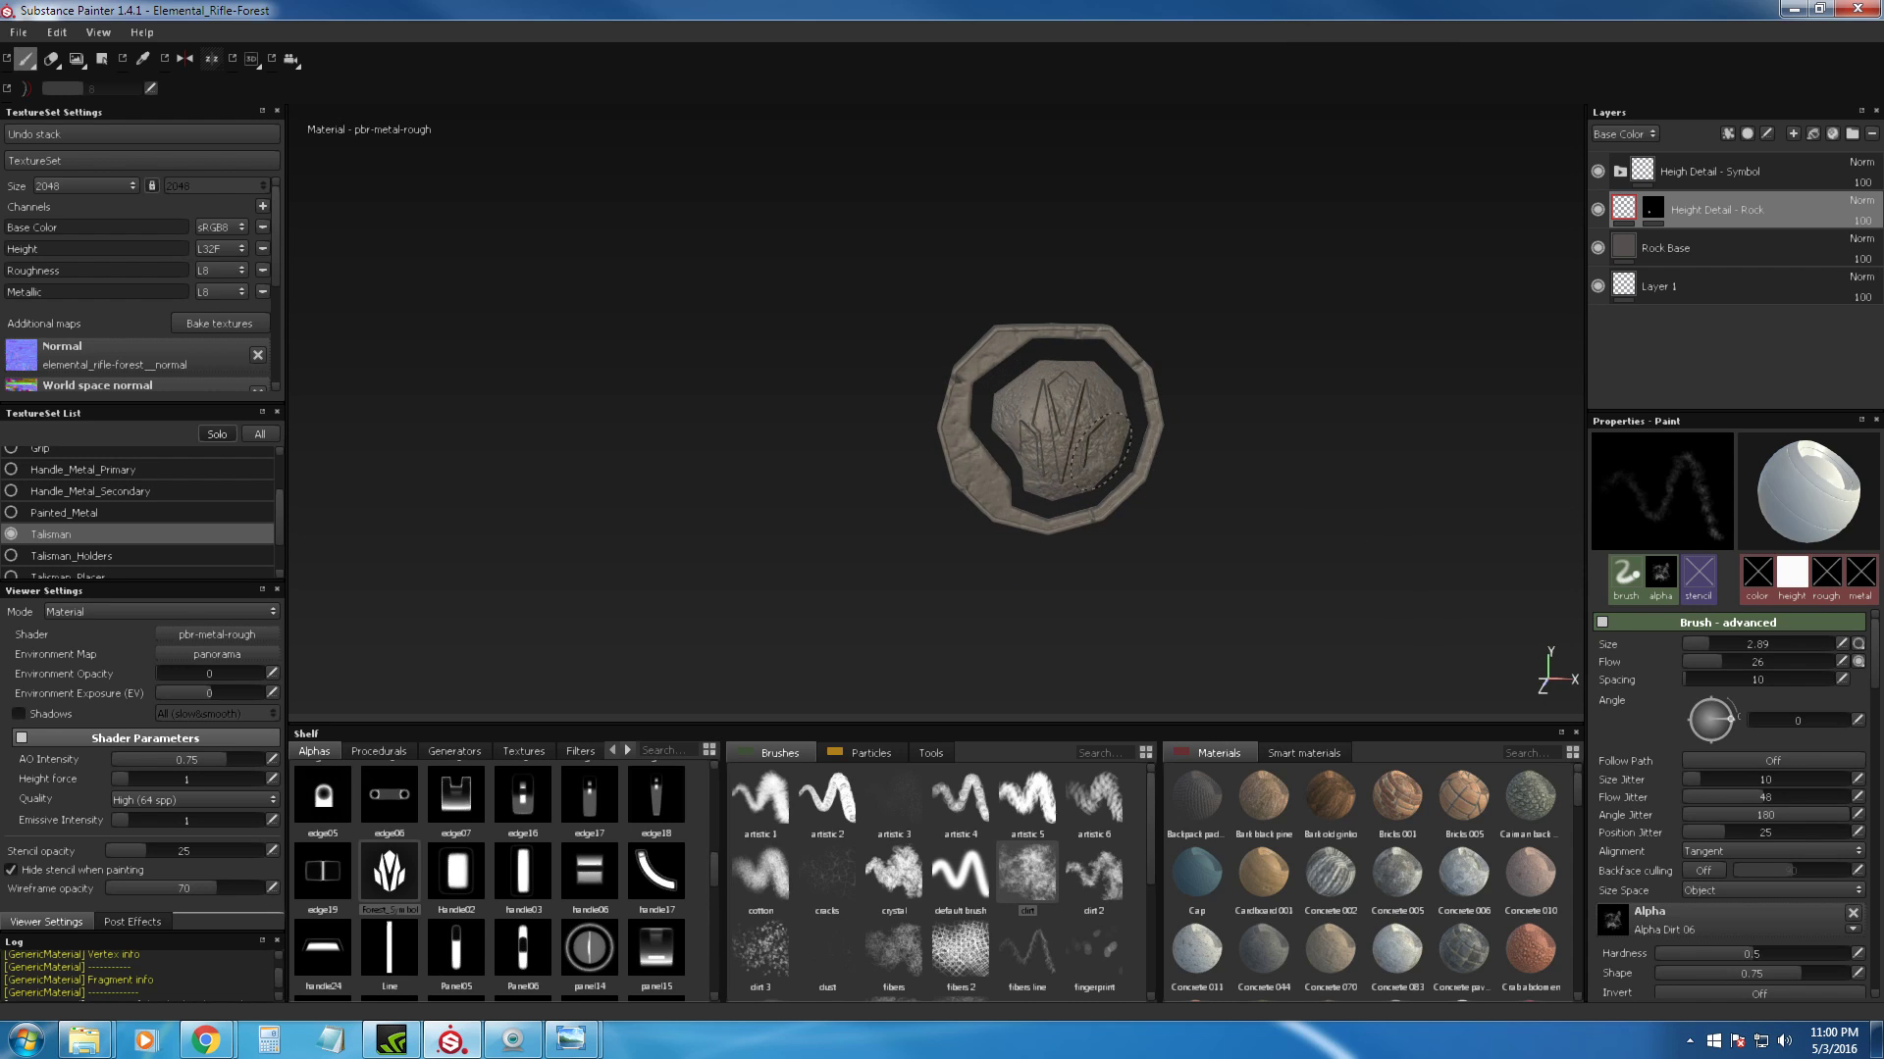
{"action": "mouse_move", "coordinate": [1249, 534]}
{"action": "right_mouse_down", "text": "alt"}
{"action": "mouse_move", "coordinate": [1207, 483]}
{"action": "mouse_move", "coordinate": [1174, 315]}
{"action": "right_mouse_up", "text": "alt"}
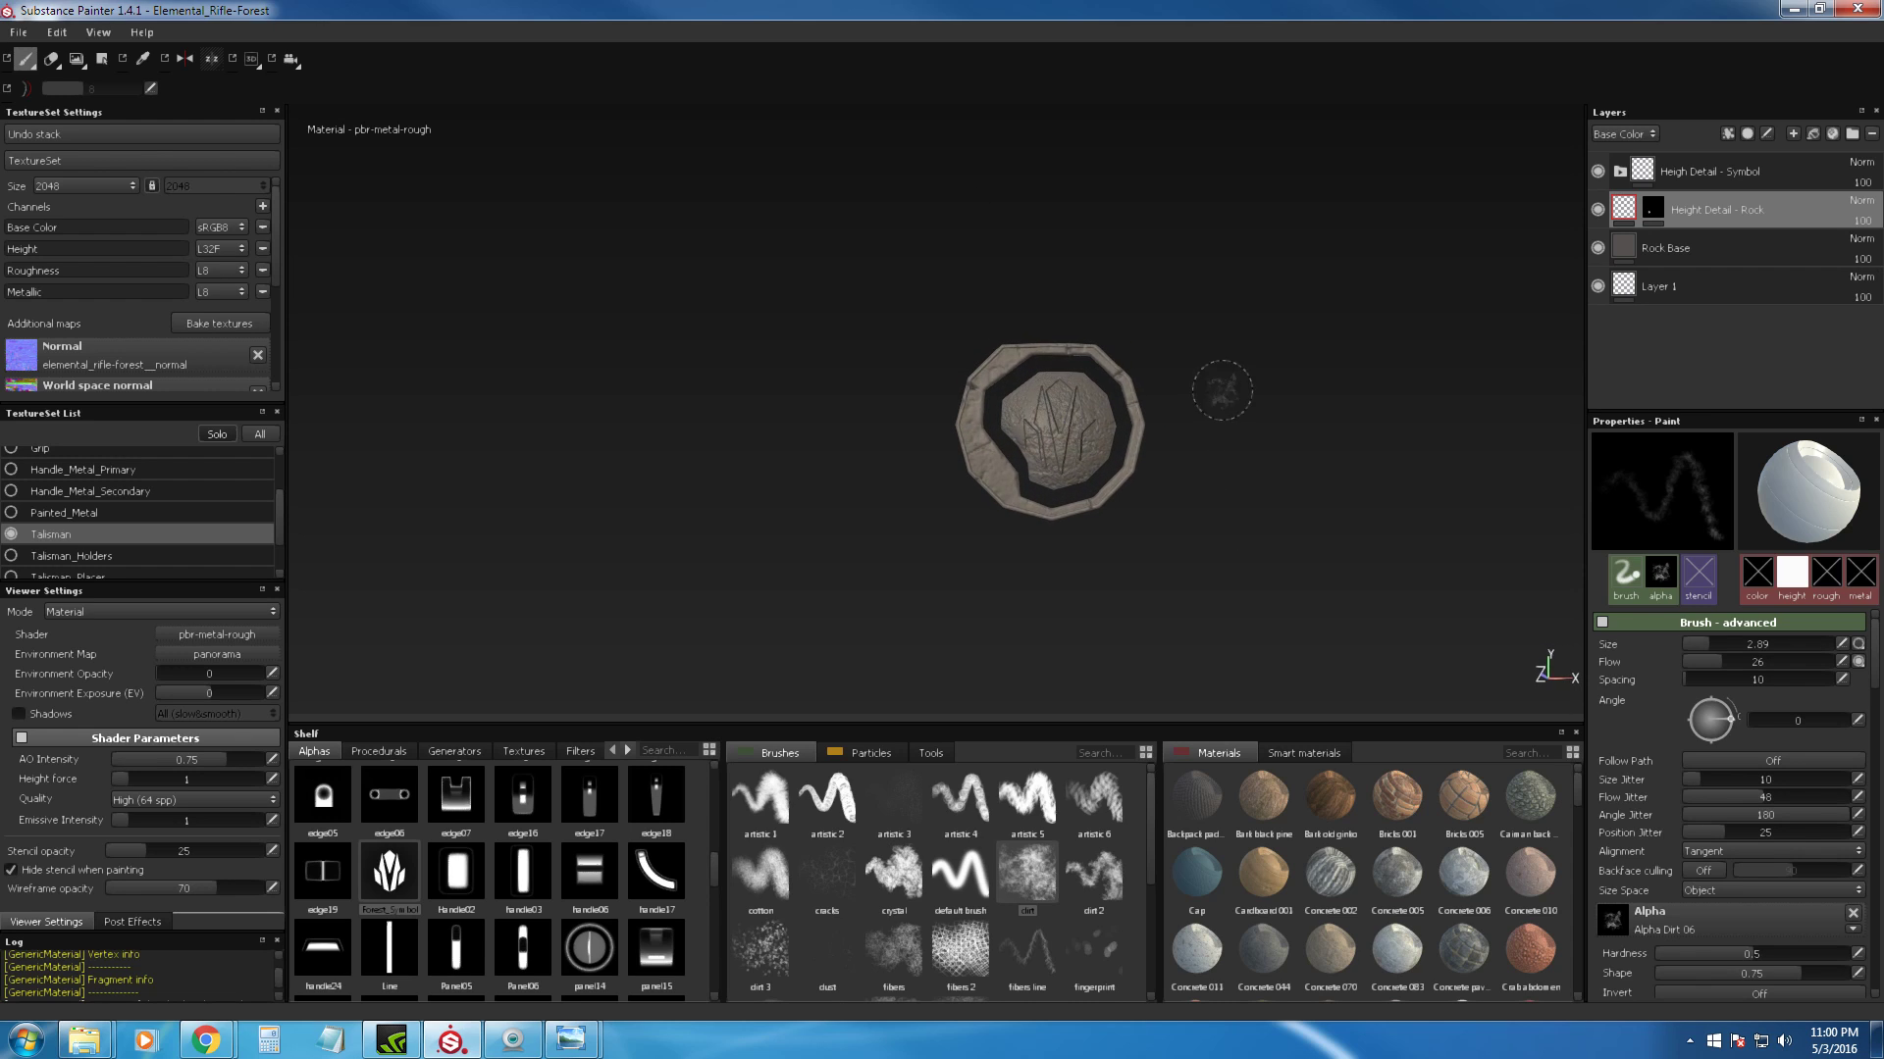
{"action": "right_click_drag", "start_coordinate": [1220, 386], "coordinate": [1345, 602], "text": "alt"}
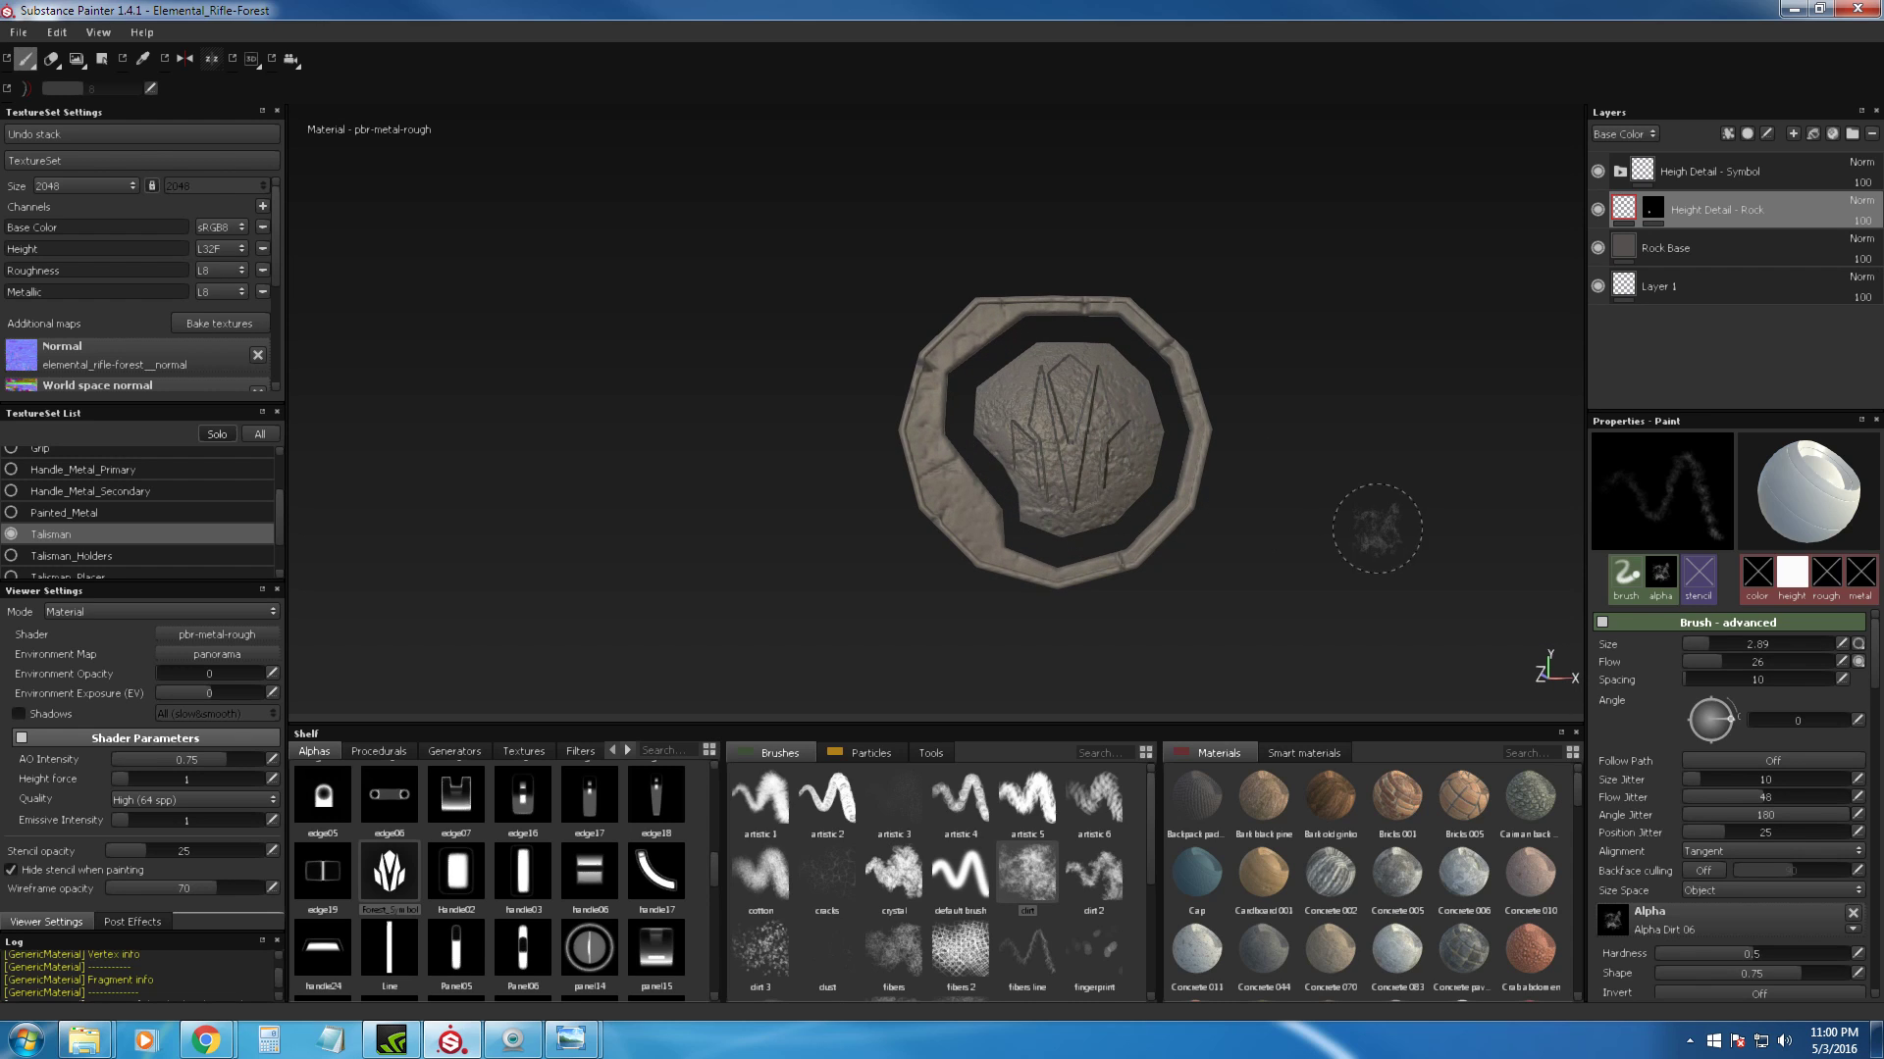
{"action": "mouse_move", "coordinate": [1358, 521]}
{"action": "left_mouse_down", "text": "alt"}
{"action": "mouse_move", "coordinate": [1328, 512]}
{"action": "mouse_move", "coordinate": [1351, 544]}
{"action": "left_mouse_up", "text": "alt"}
{"action": "mouse_move", "coordinate": [1351, 545]}
{"action": "right_mouse_down", "text": "alt"}
{"action": "mouse_move", "coordinate": [980, 274]}
{"action": "mouse_move", "coordinate": [961, 200]}
{"action": "right_mouse_up", "text": "alt"}
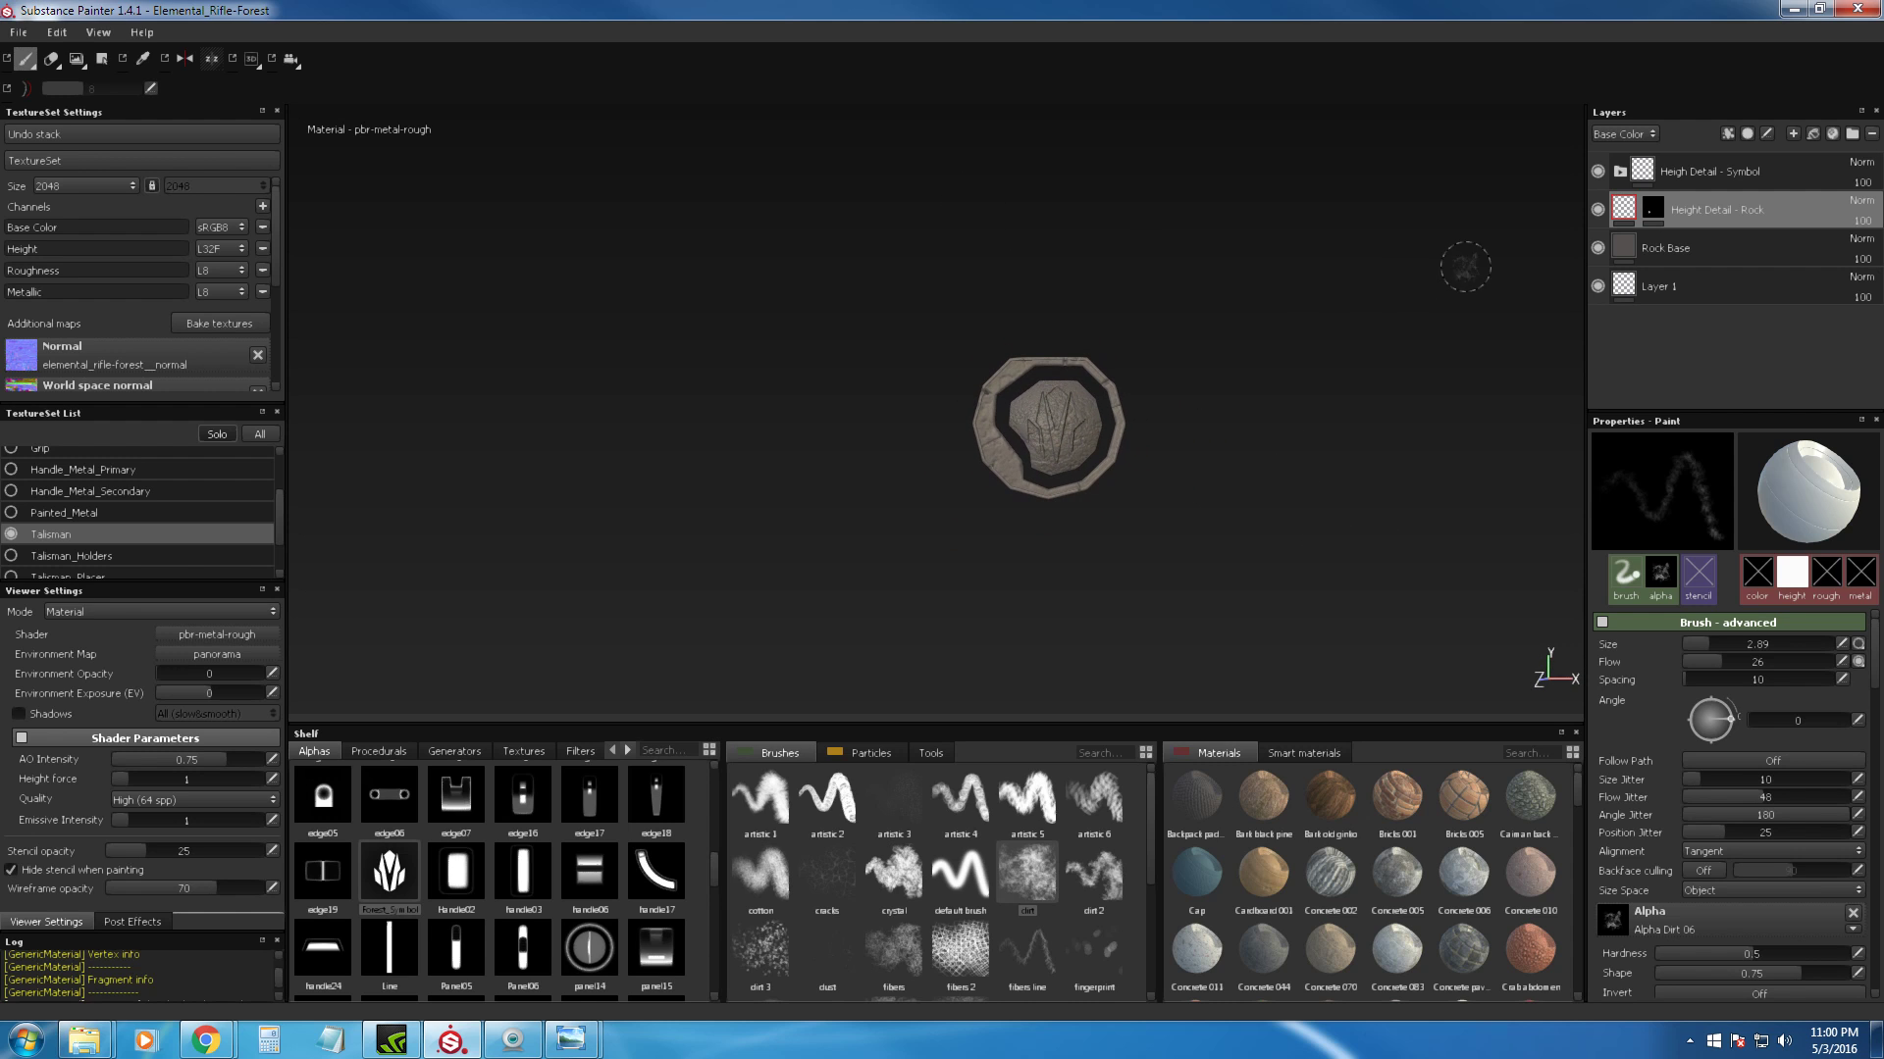
Step: Show all texture sets on the rifle and select the Talisman_Holders texture set
{"action": "left_click", "coordinate": [247, 432]}
{"action": "right_click_drag", "start_coordinate": [973, 434], "coordinate": [908, 348], "text": "alt"}
{"action": "left_click_drag", "start_coordinate": [952, 353], "coordinate": [1157, 551], "text": "alt"}
{"action": "left_click", "coordinate": [133, 557]}
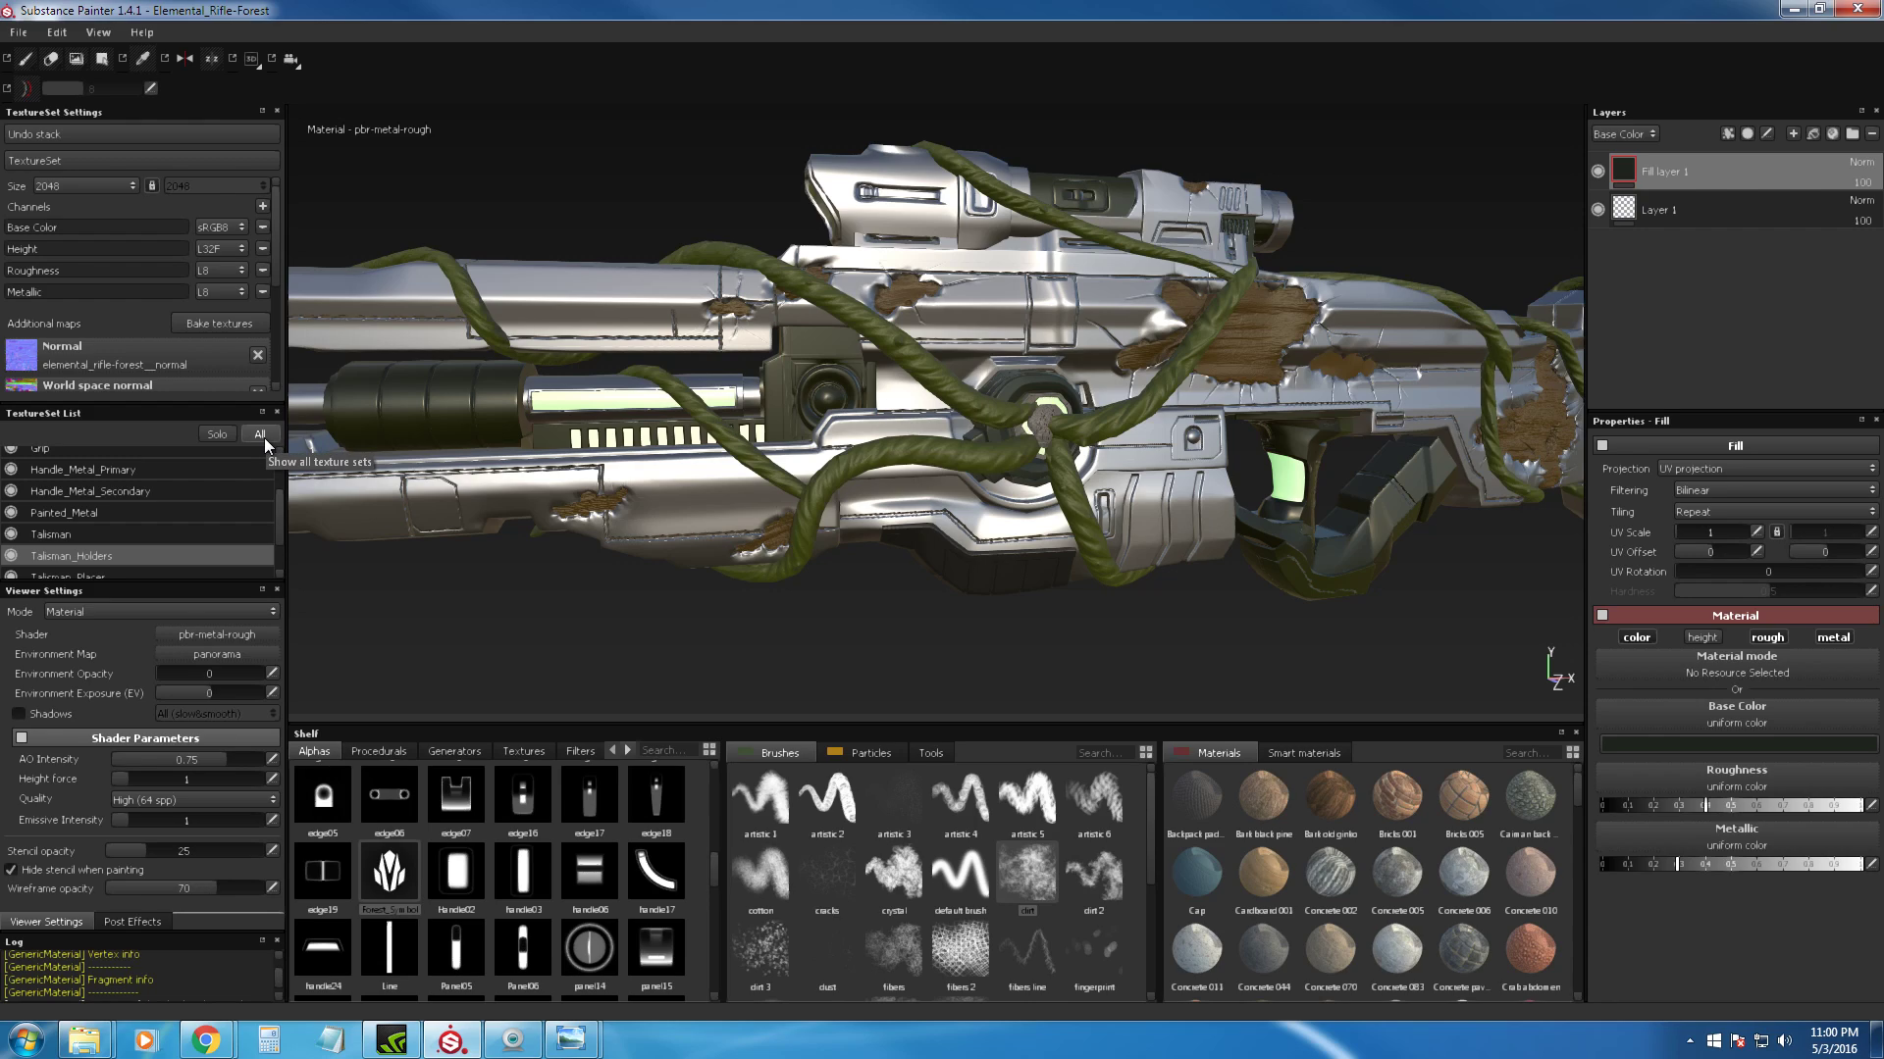
Step: Inspect the rifle around the talisman, and isolate Talisman_Holders to examine the holder pieces on their own
{"action": "left_click_drag", "start_coordinate": [835, 428], "coordinate": [932, 471], "text": "alt"}
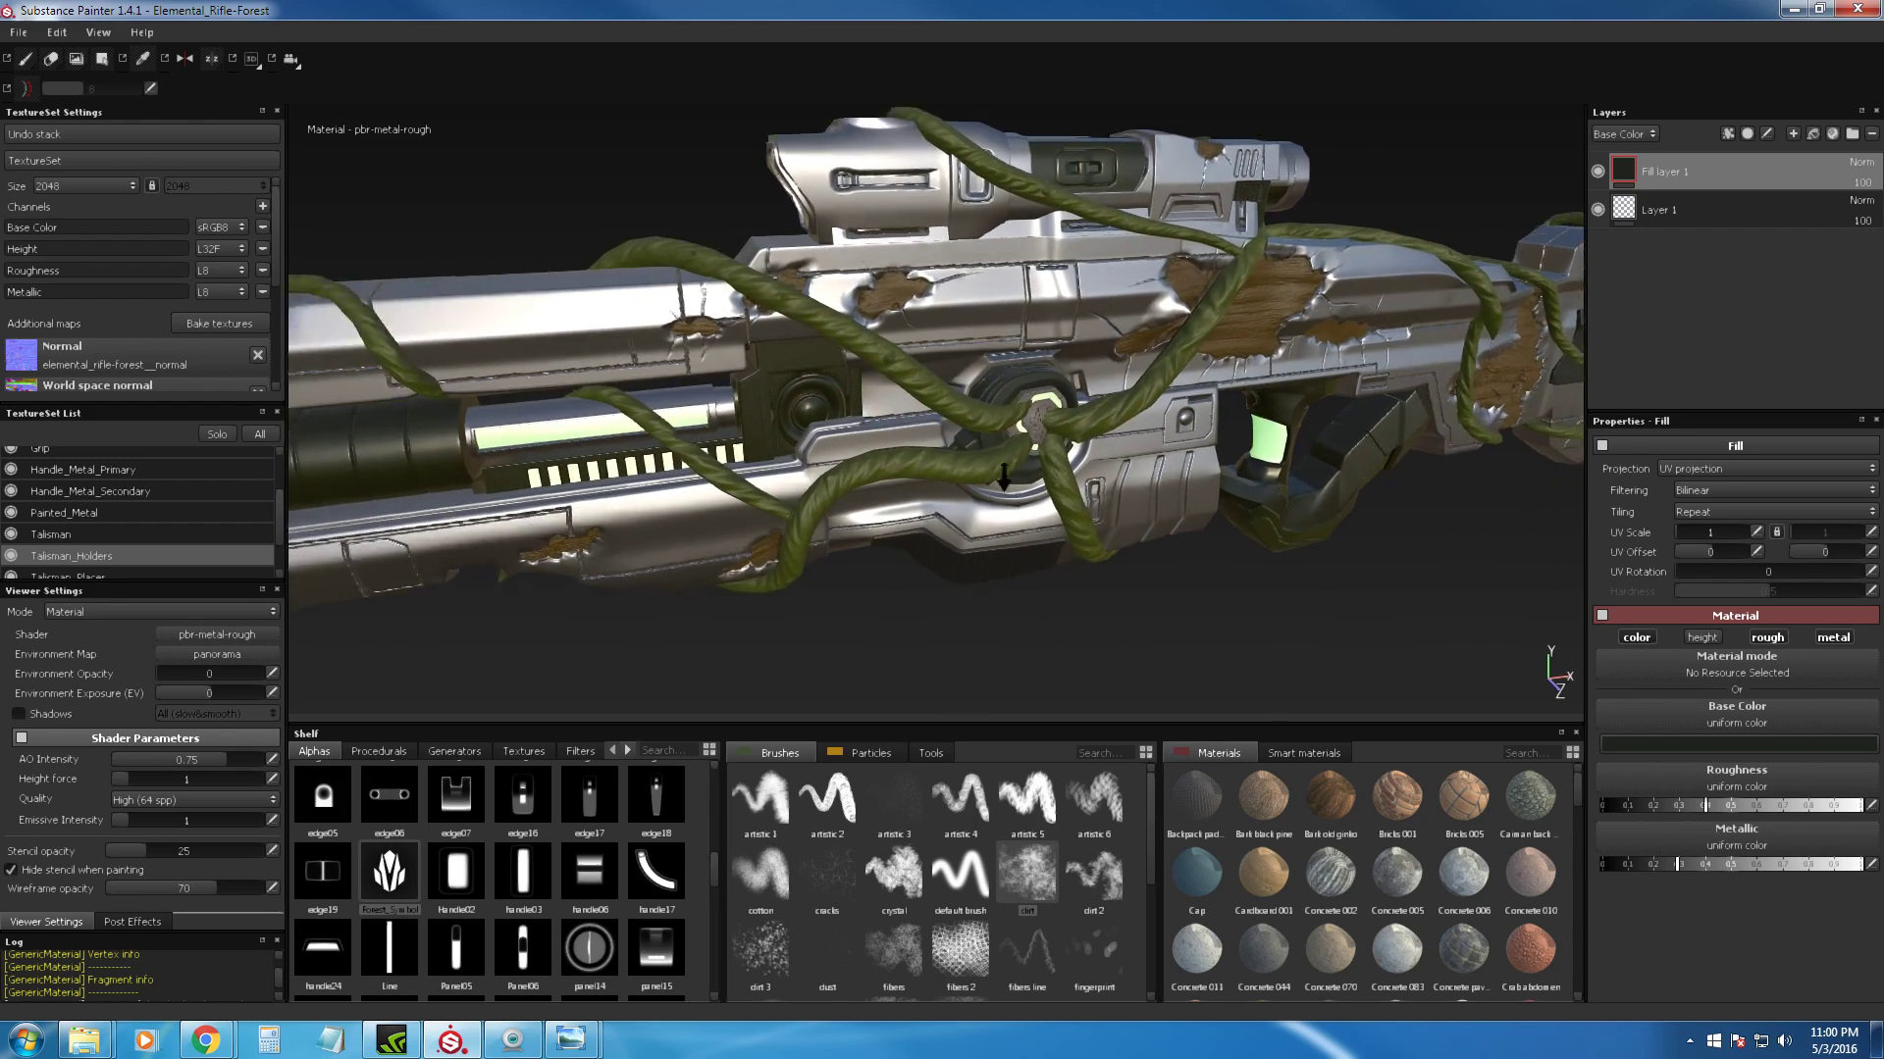
{"action": "right_click_drag", "start_coordinate": [932, 471], "coordinate": [981, 510], "text": "alt"}
{"action": "left_click_drag", "start_coordinate": [981, 510], "coordinate": [1042, 262], "text": "alt"}
{"action": "left_click_drag", "start_coordinate": [941, 498], "coordinate": [862, 383], "text": "alt"}
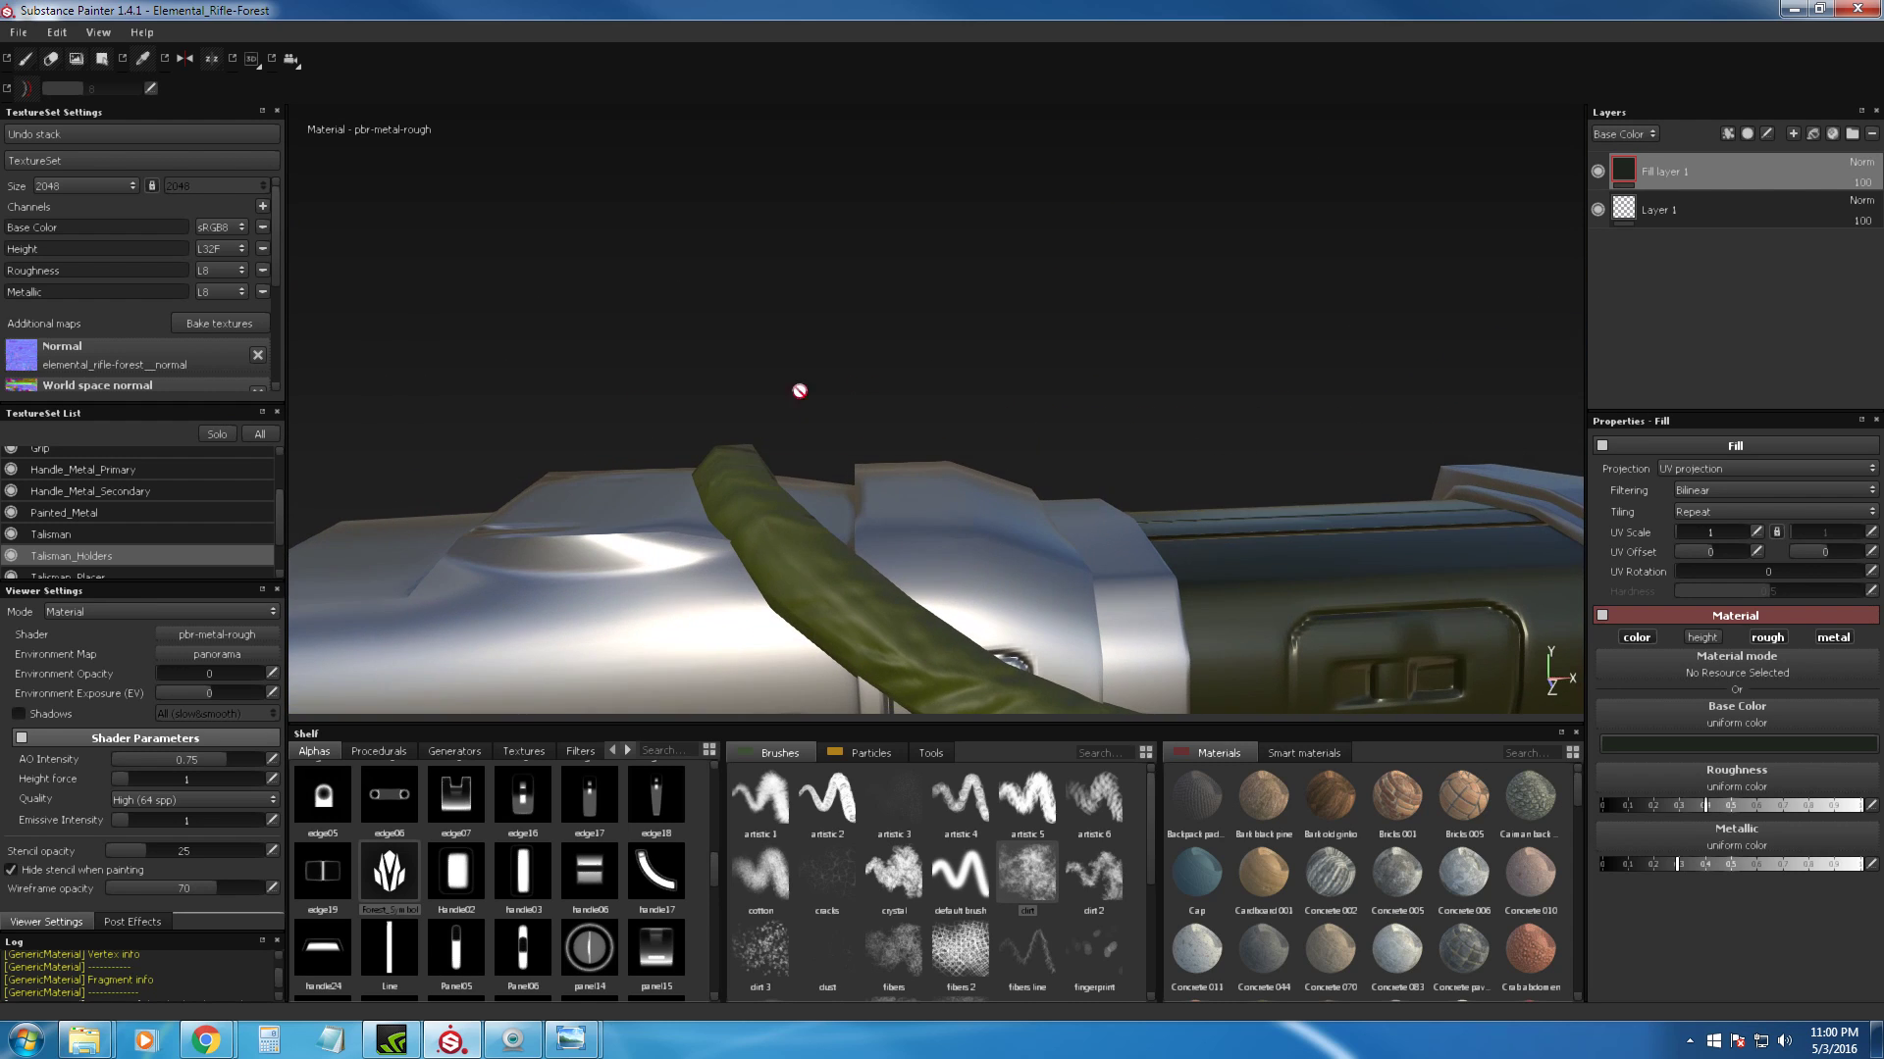
{"action": "left_click", "coordinate": [217, 434]}
{"action": "left_click_drag", "start_coordinate": [917, 513], "coordinate": [862, 462], "text": "alt"}
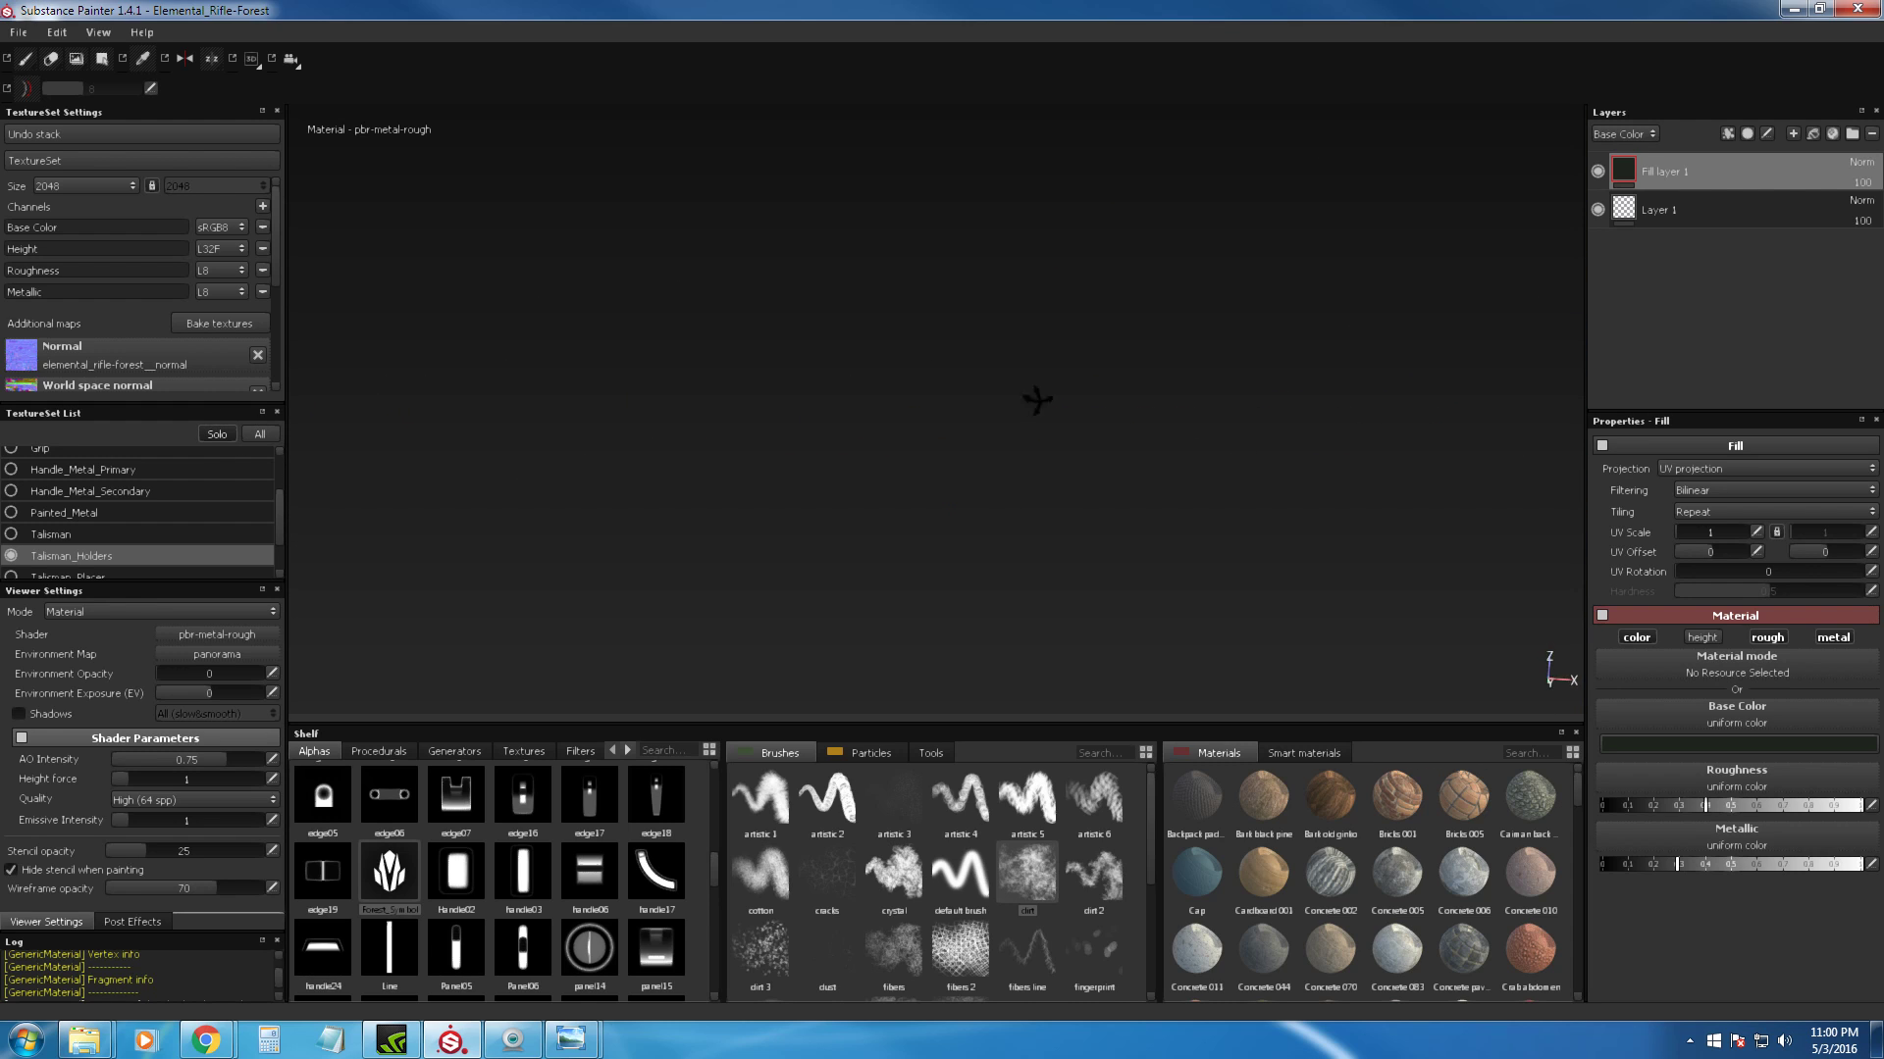
{"action": "left_click_drag", "start_coordinate": [1090, 193], "coordinate": [615, 403], "text": "alt"}
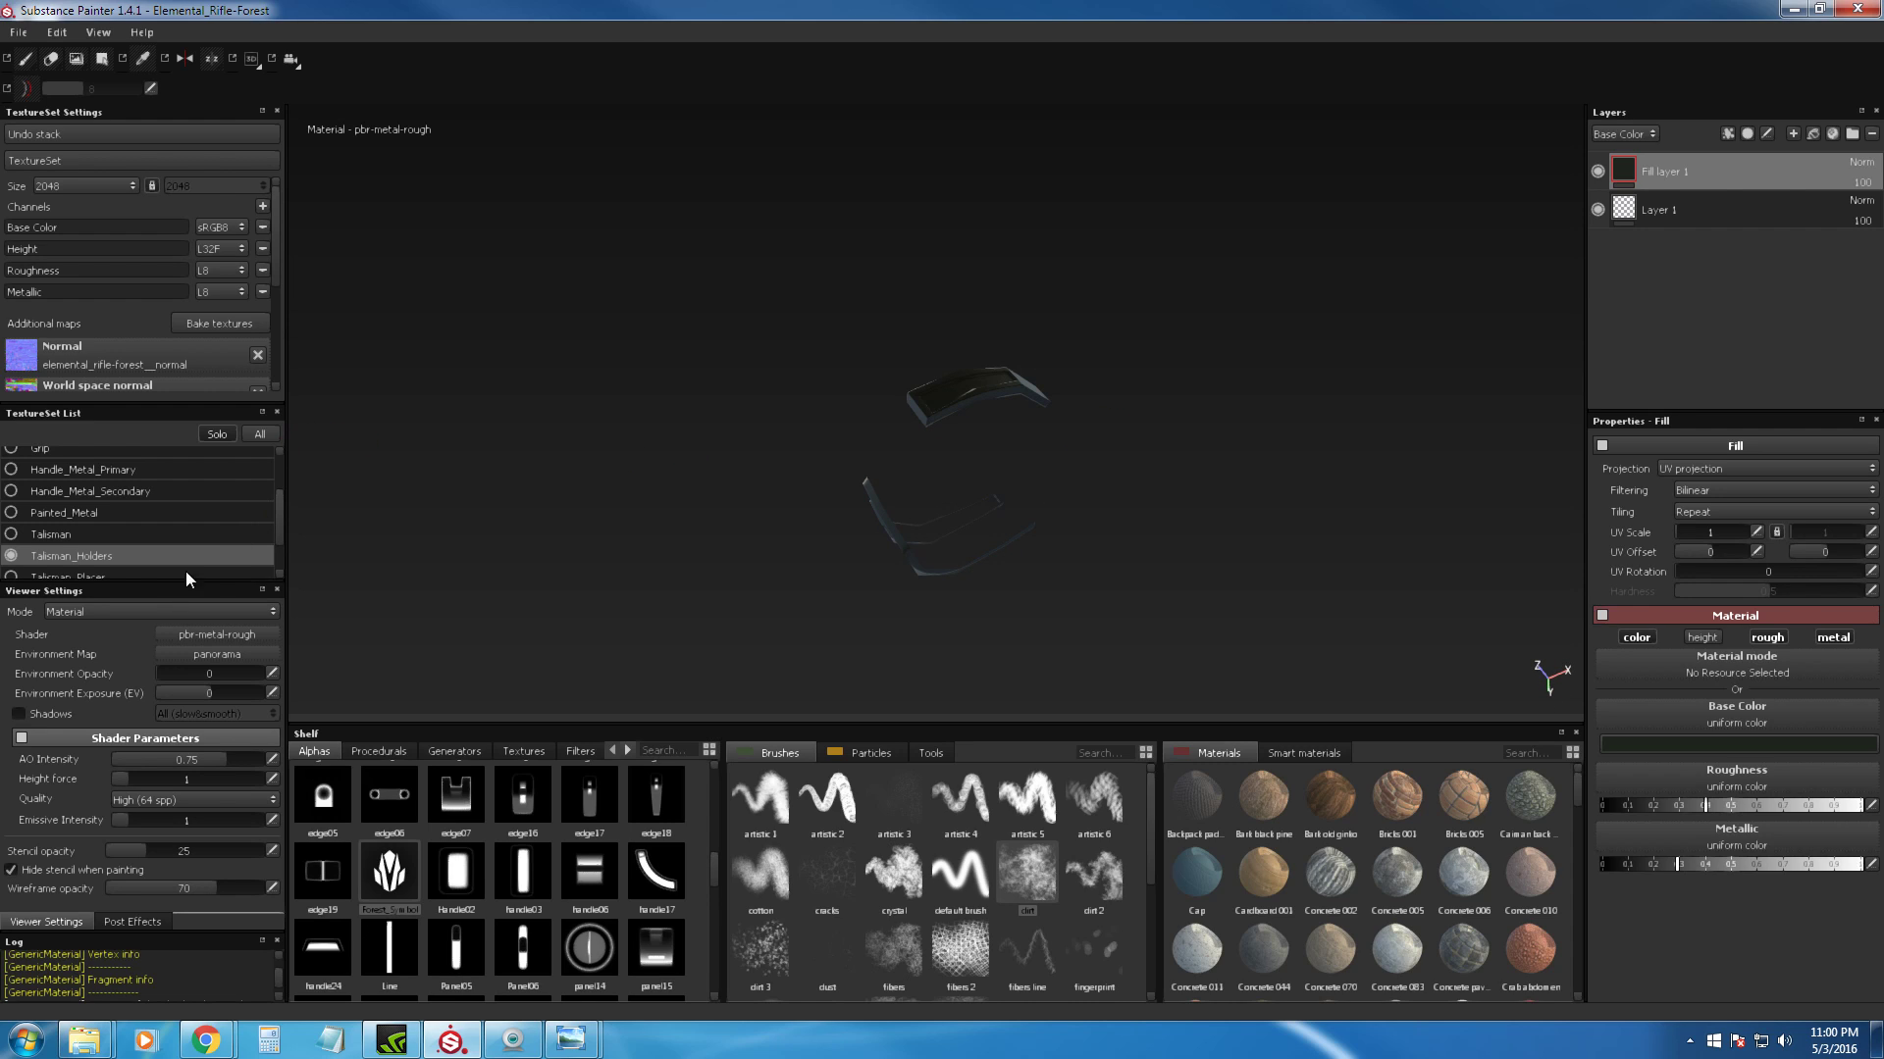
Step: Show all texture sets again and view the talisman area on the full rifle
{"action": "left_click", "coordinate": [257, 436]}
{"action": "right_click_drag", "start_coordinate": [1018, 494], "coordinate": [991, 354], "text": "alt"}
{"action": "left_click_drag", "start_coordinate": [991, 353], "coordinate": [932, 392], "text": "alt"}
{"action": "right_click_drag", "start_coordinate": [932, 392], "coordinate": [1038, 353], "text": "alt"}
{"action": "left_click_drag", "start_coordinate": [1038, 353], "coordinate": [1098, 314], "text": "alt"}
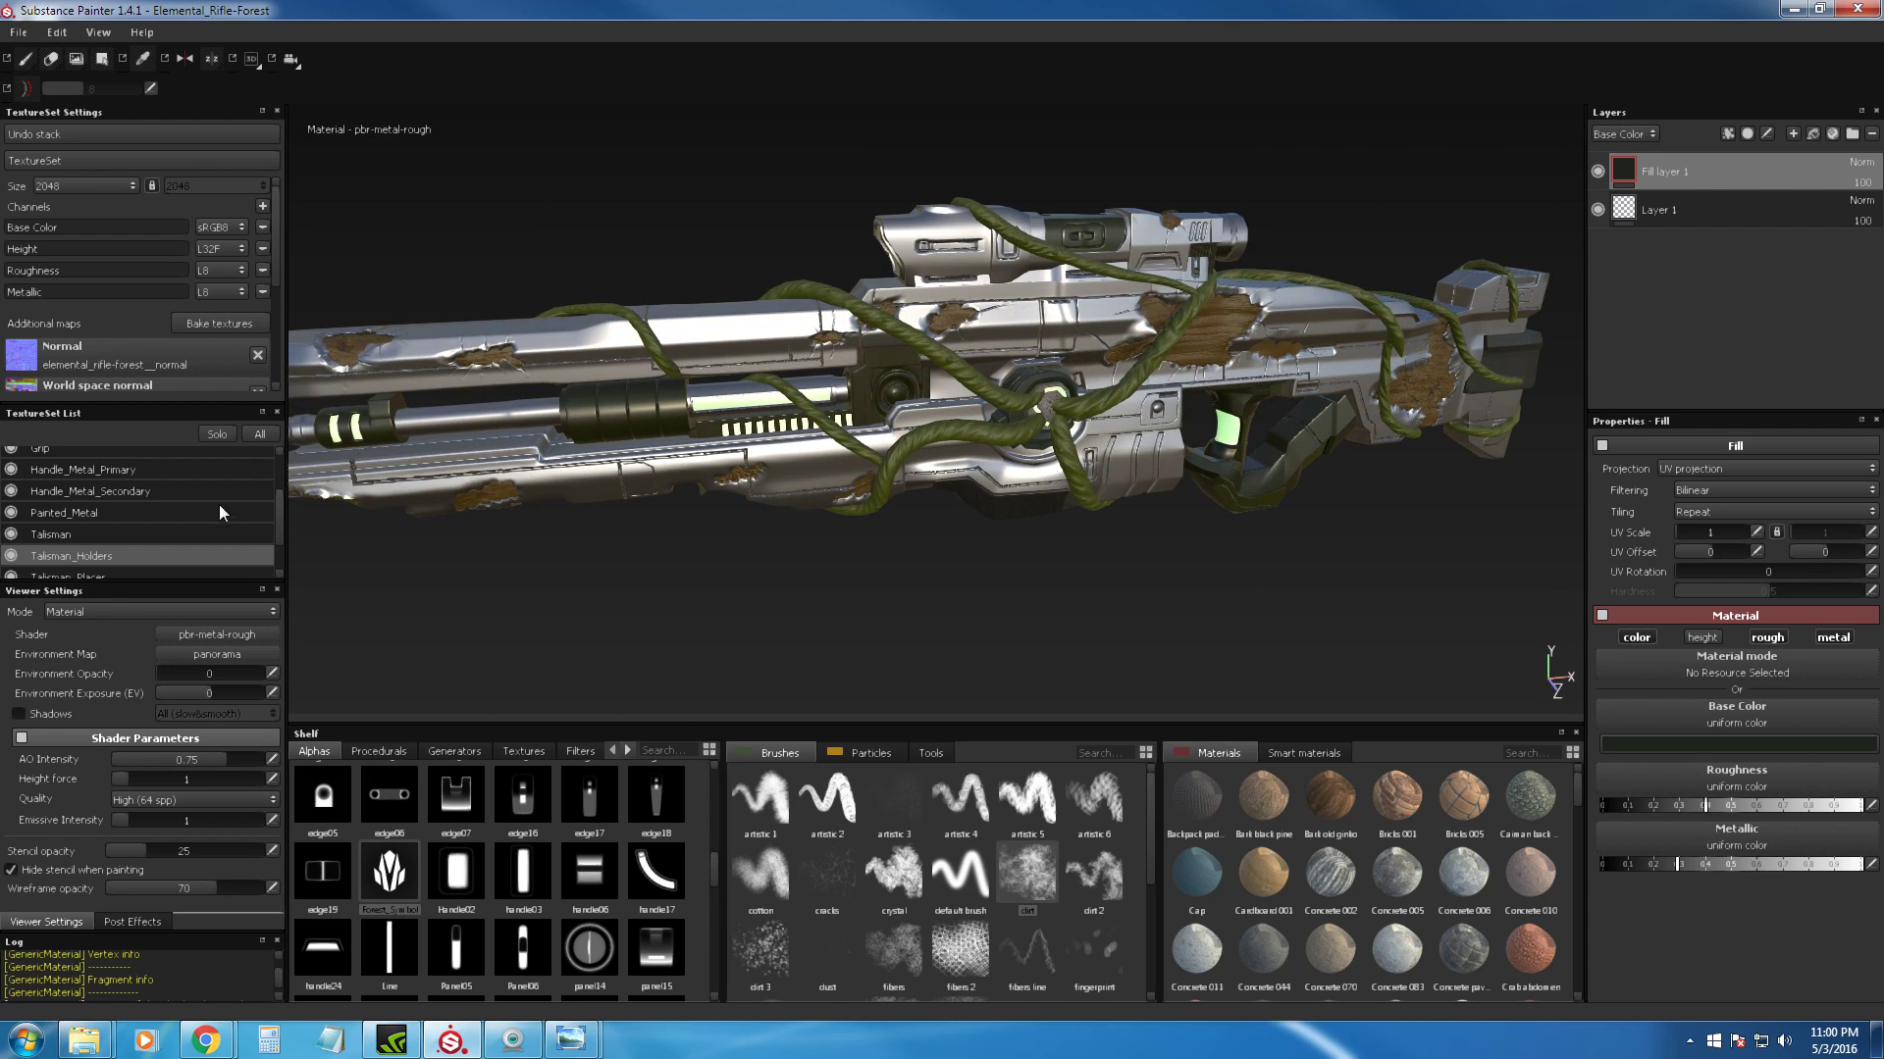
Step: Select the Talisman_Placer texture set and isolate it to view the round placer from the front
{"action": "scroll", "coordinate": [281, 547], "scroll_direction": "down", "scroll_amount": 2}
{"action": "left_click", "coordinate": [167, 538]}
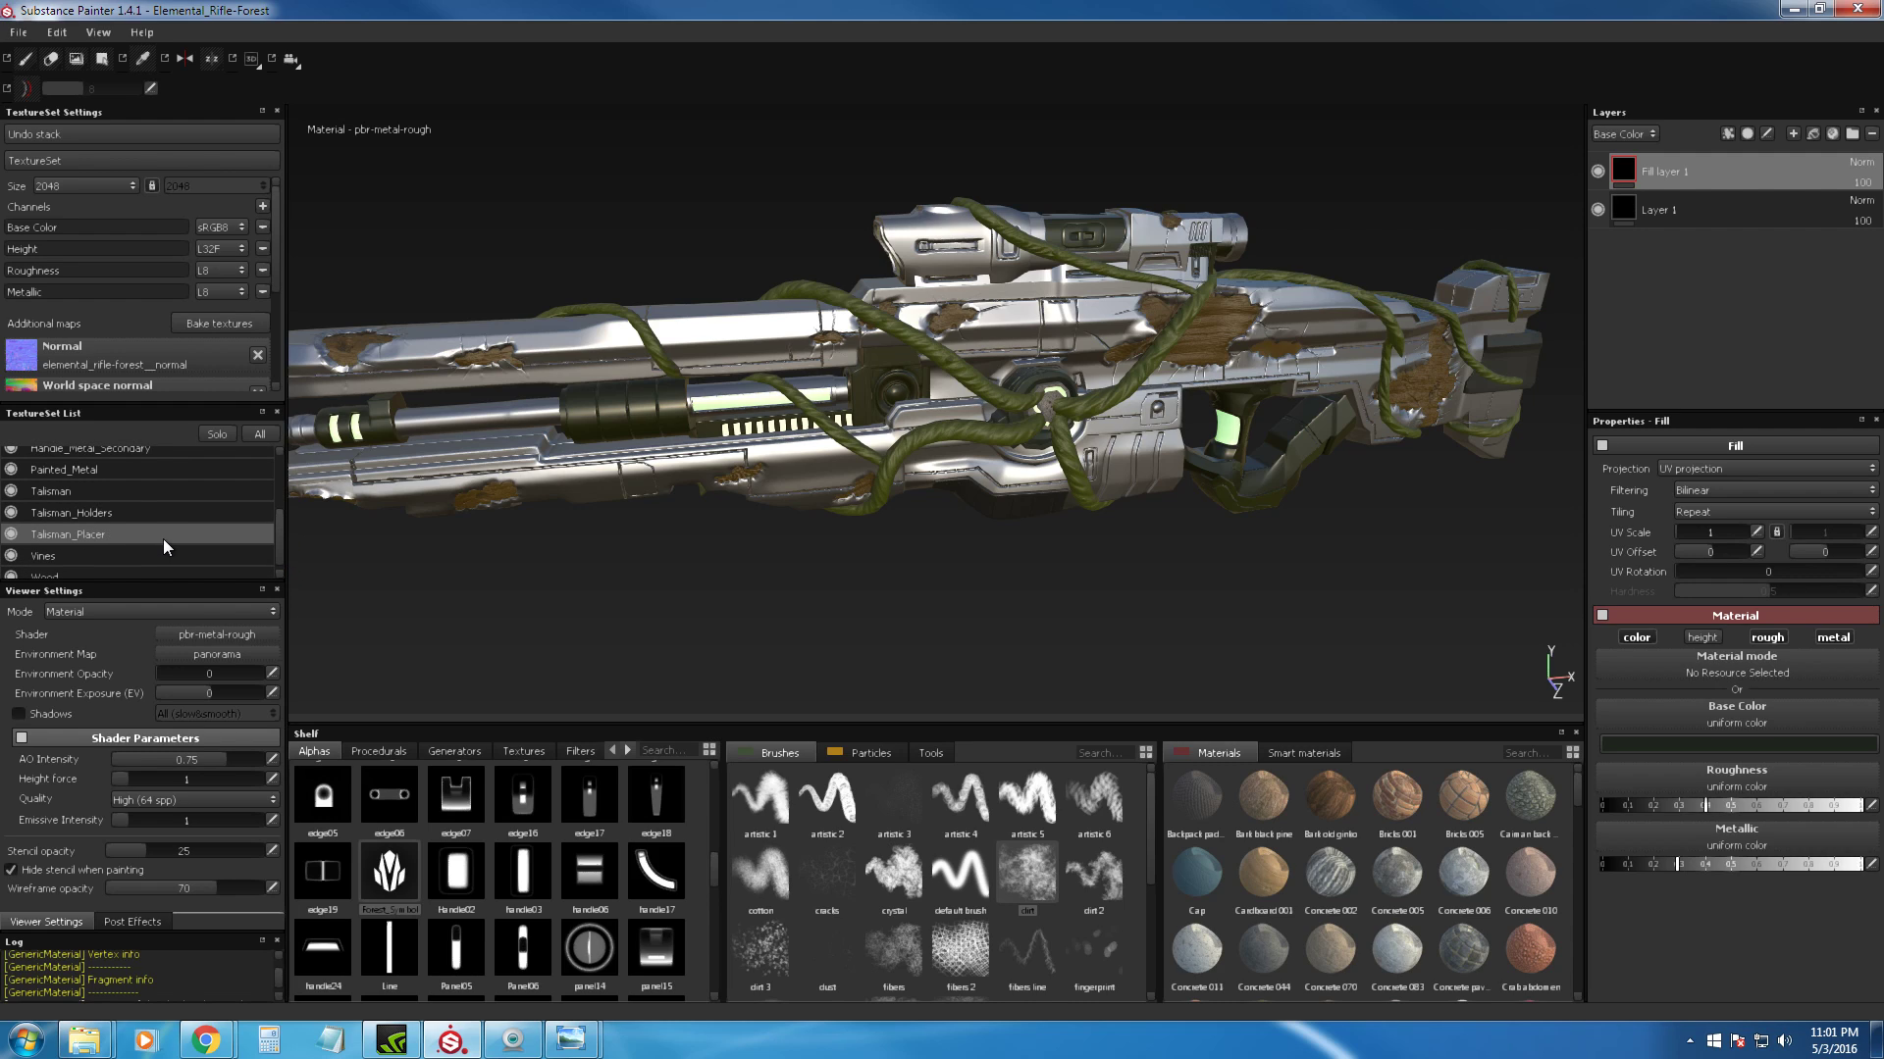
{"action": "left_click", "coordinate": [231, 433]}
{"action": "left_click_drag", "start_coordinate": [1086, 442], "coordinate": [1063, 277], "text": "alt"}
{"action": "left_click_drag", "start_coordinate": [1071, 406], "coordinate": [1043, 180], "text": "alt"}
{"action": "right_click_drag", "start_coordinate": [1044, 181], "coordinate": [938, 365], "text": "alt"}
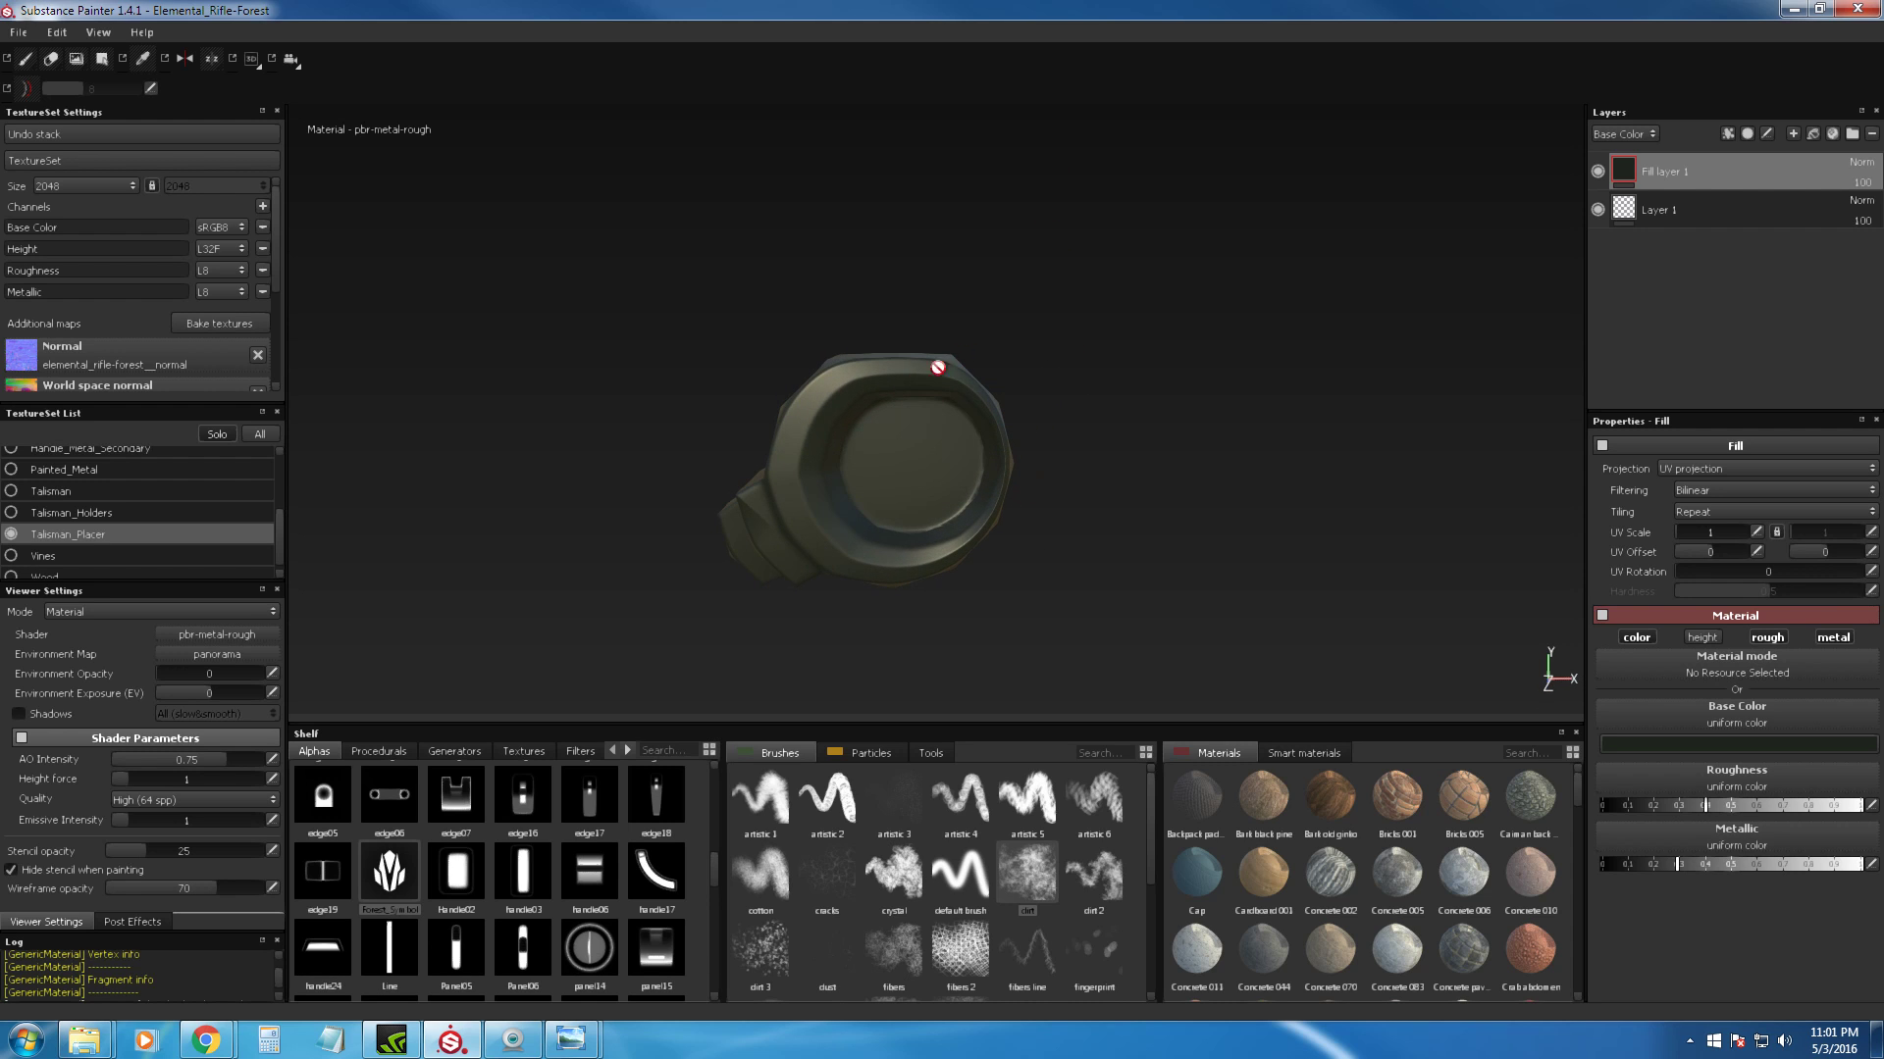
{"action": "right_click_drag", "start_coordinate": [798, 418], "coordinate": [801, 360], "text": "alt"}
Step: Compare the placer with the full rifle around the talisman, and isolate Talisman_Placer again
{"action": "left_click", "coordinate": [269, 432]}
{"action": "left_click_drag", "start_coordinate": [951, 399], "coordinate": [860, 423], "text": "alt"}
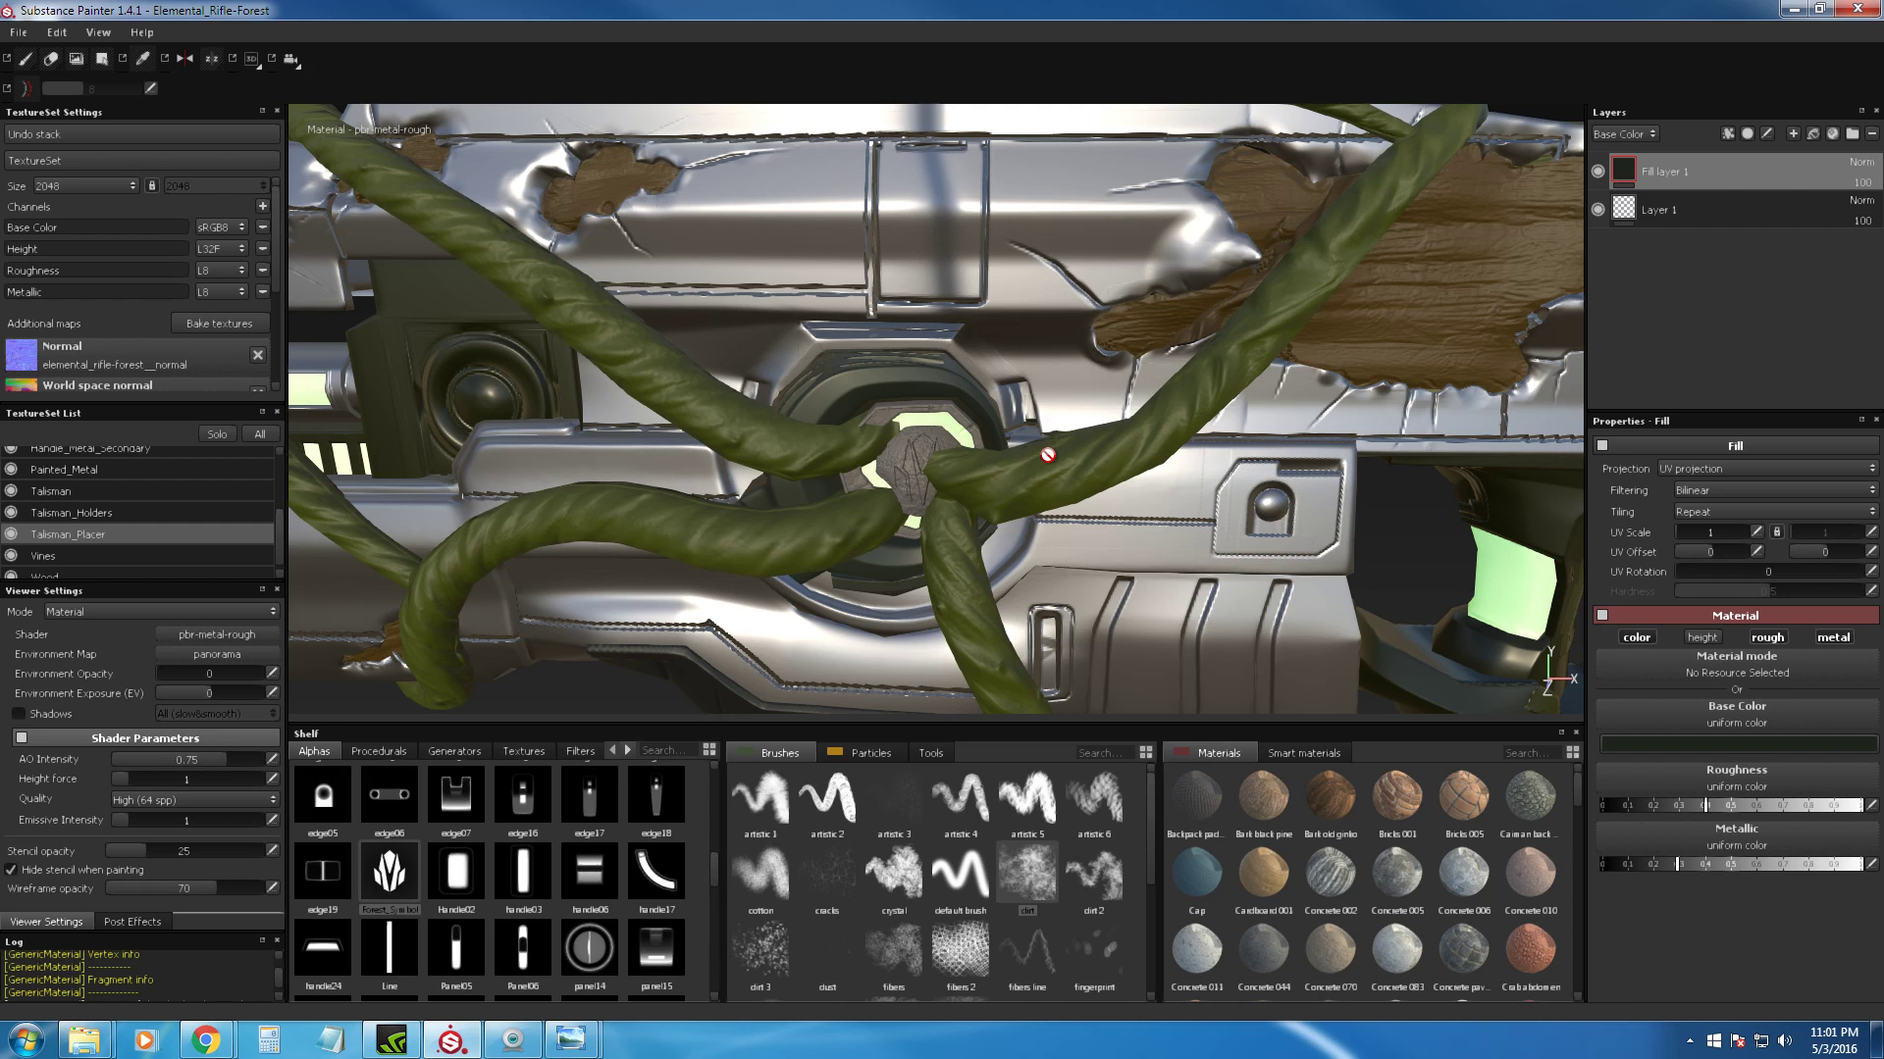
{"action": "left_click", "coordinate": [213, 434]}
{"action": "left_click_drag", "start_coordinate": [903, 479], "coordinate": [906, 430], "text": "alt"}
{"action": "right_click_drag", "start_coordinate": [905, 431], "coordinate": [906, 485], "text": "alt"}
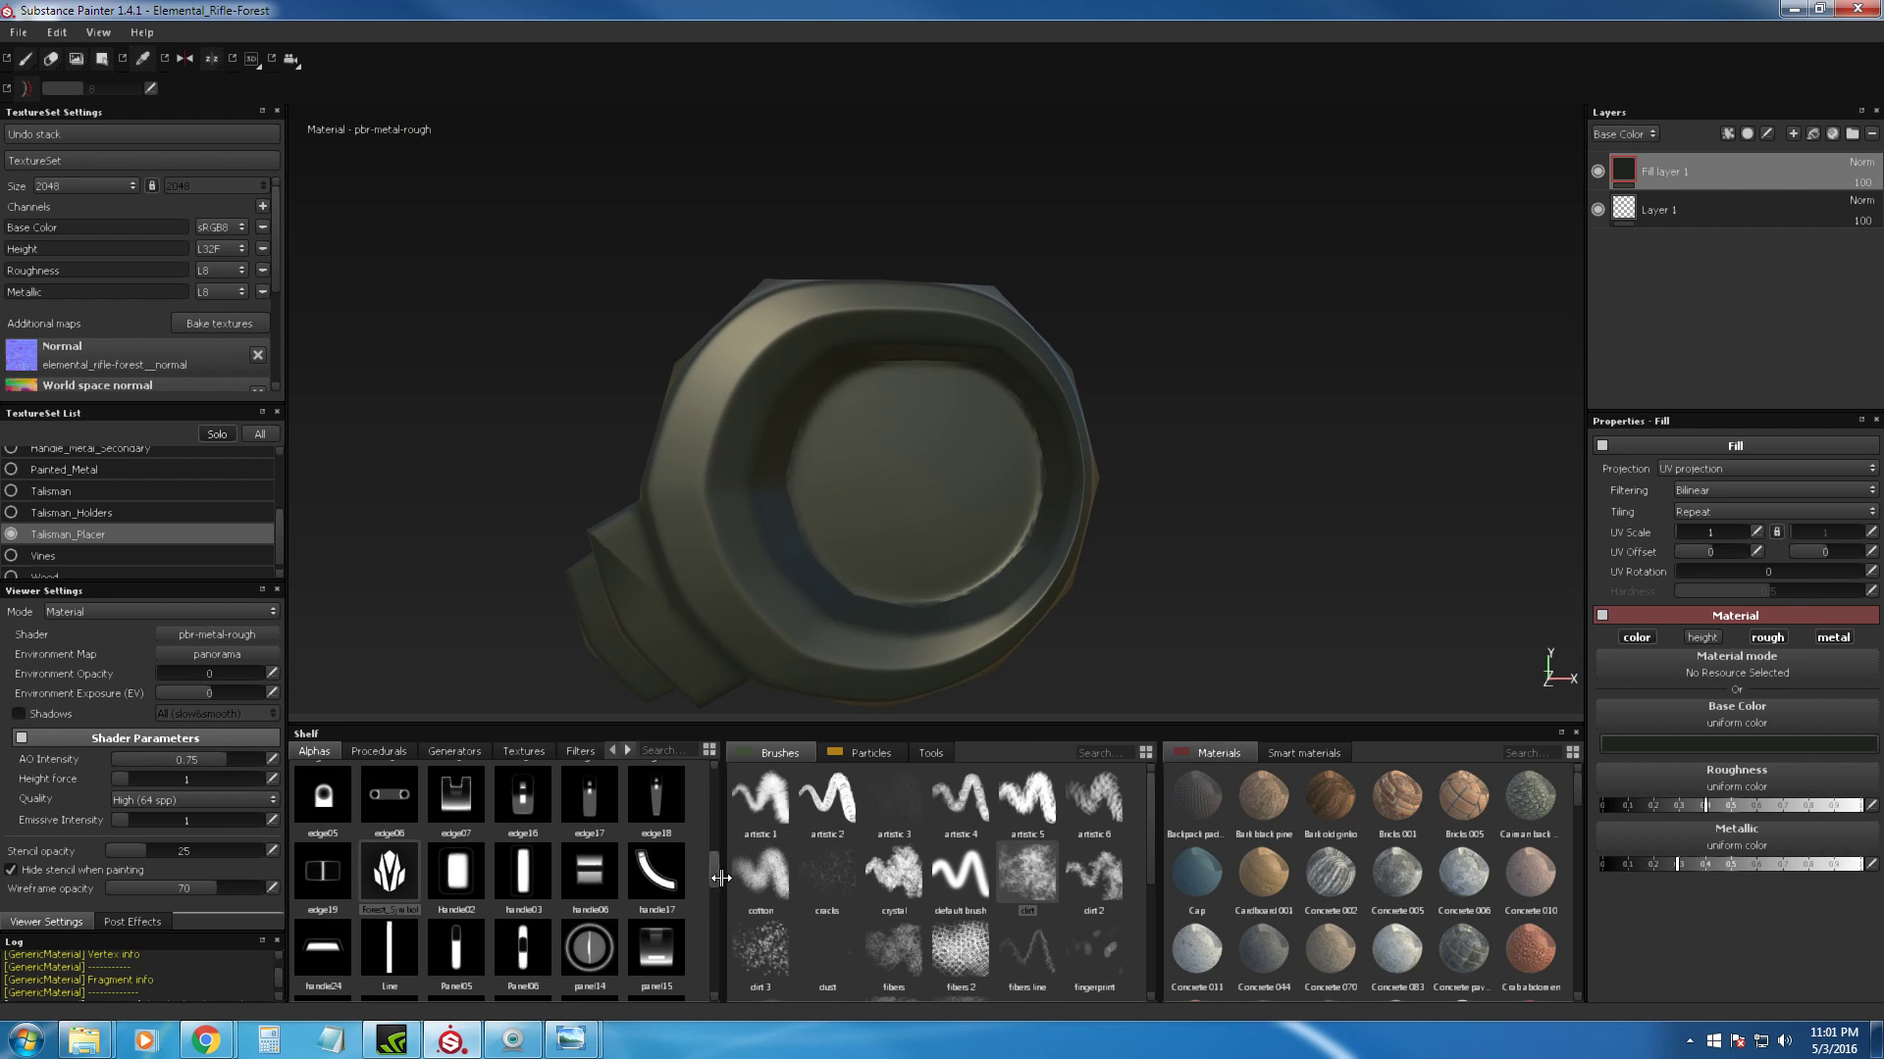
Step: Add a paint layer named Heigh Detail to Talisman_Placer and set the brush alpha to handle17
{"action": "scroll", "coordinate": [715, 875], "scroll_direction": "down", "scroll_amount": 4}
{"action": "scroll", "coordinate": [711, 888], "scroll_direction": "up", "scroll_amount": 4}
{"action": "left_click_drag", "start_coordinate": [655, 834], "coordinate": [653, 888]}
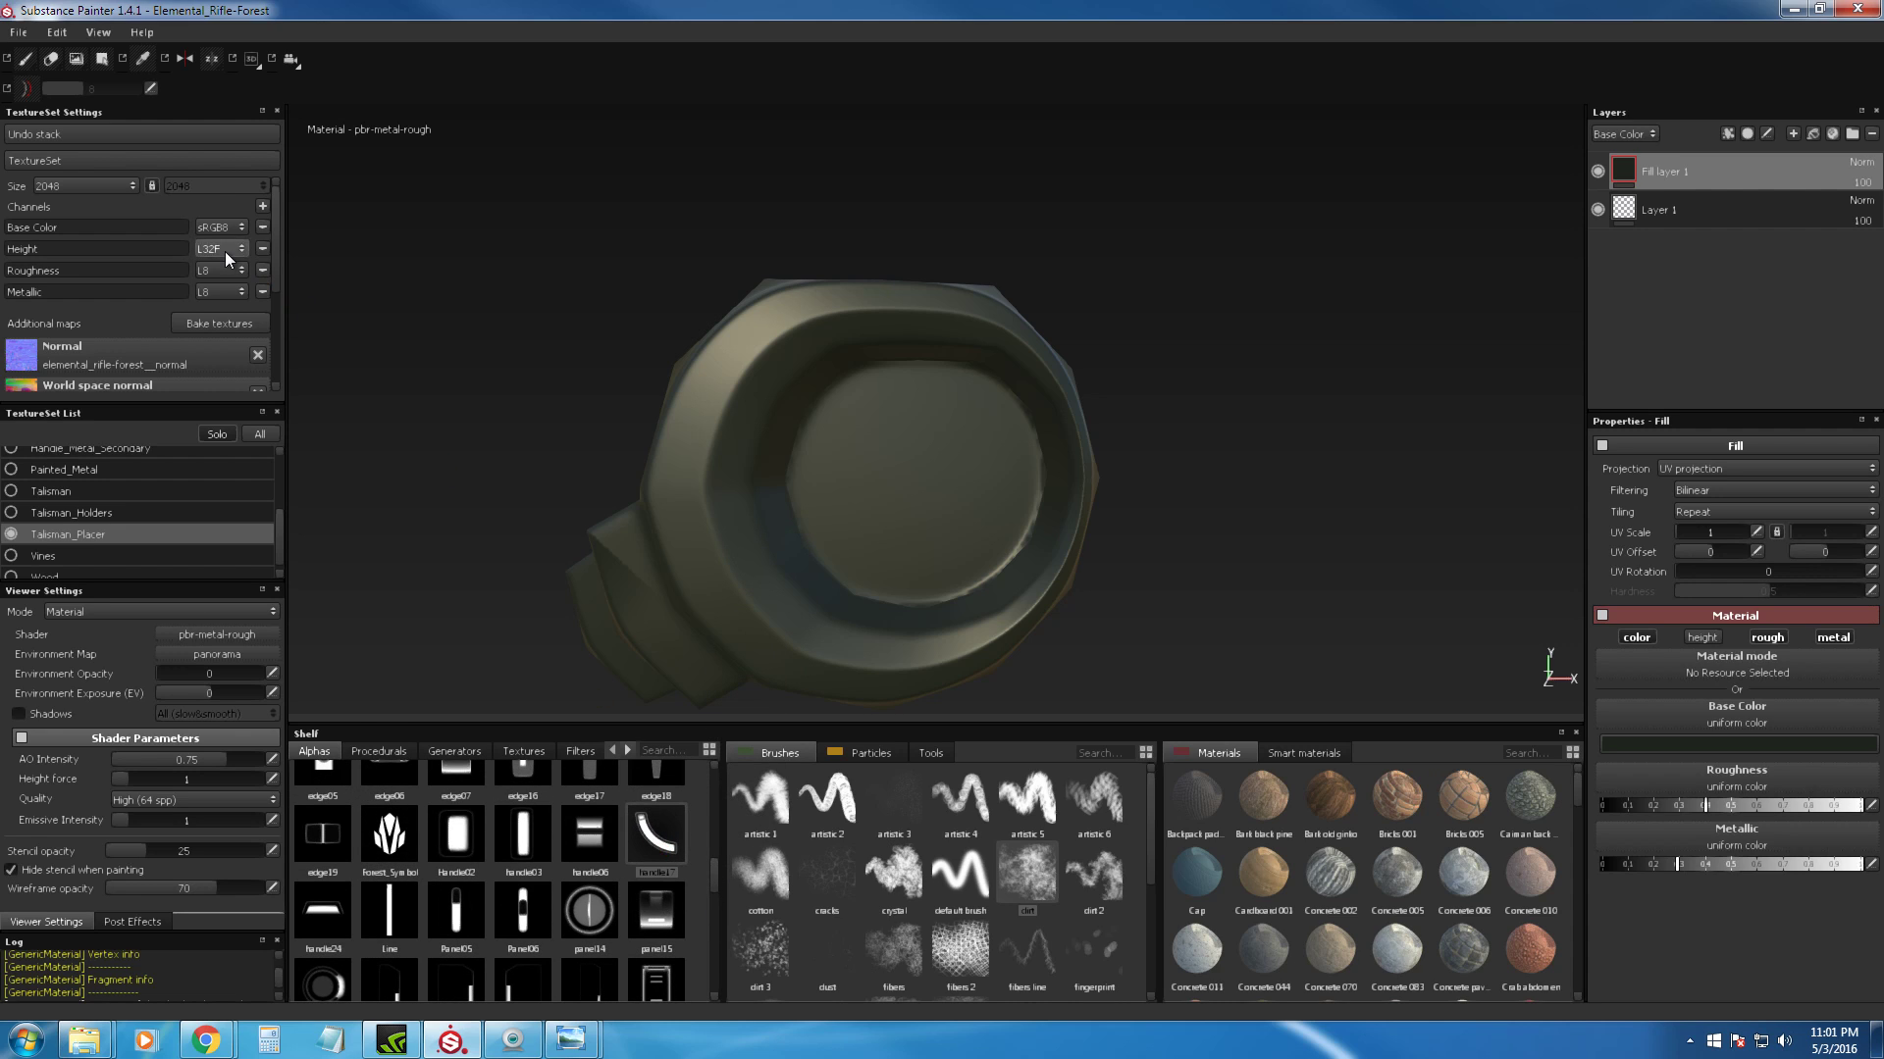
{"action": "right_click_drag", "start_coordinate": [678, 318], "coordinate": [651, 320], "text": "shift"}
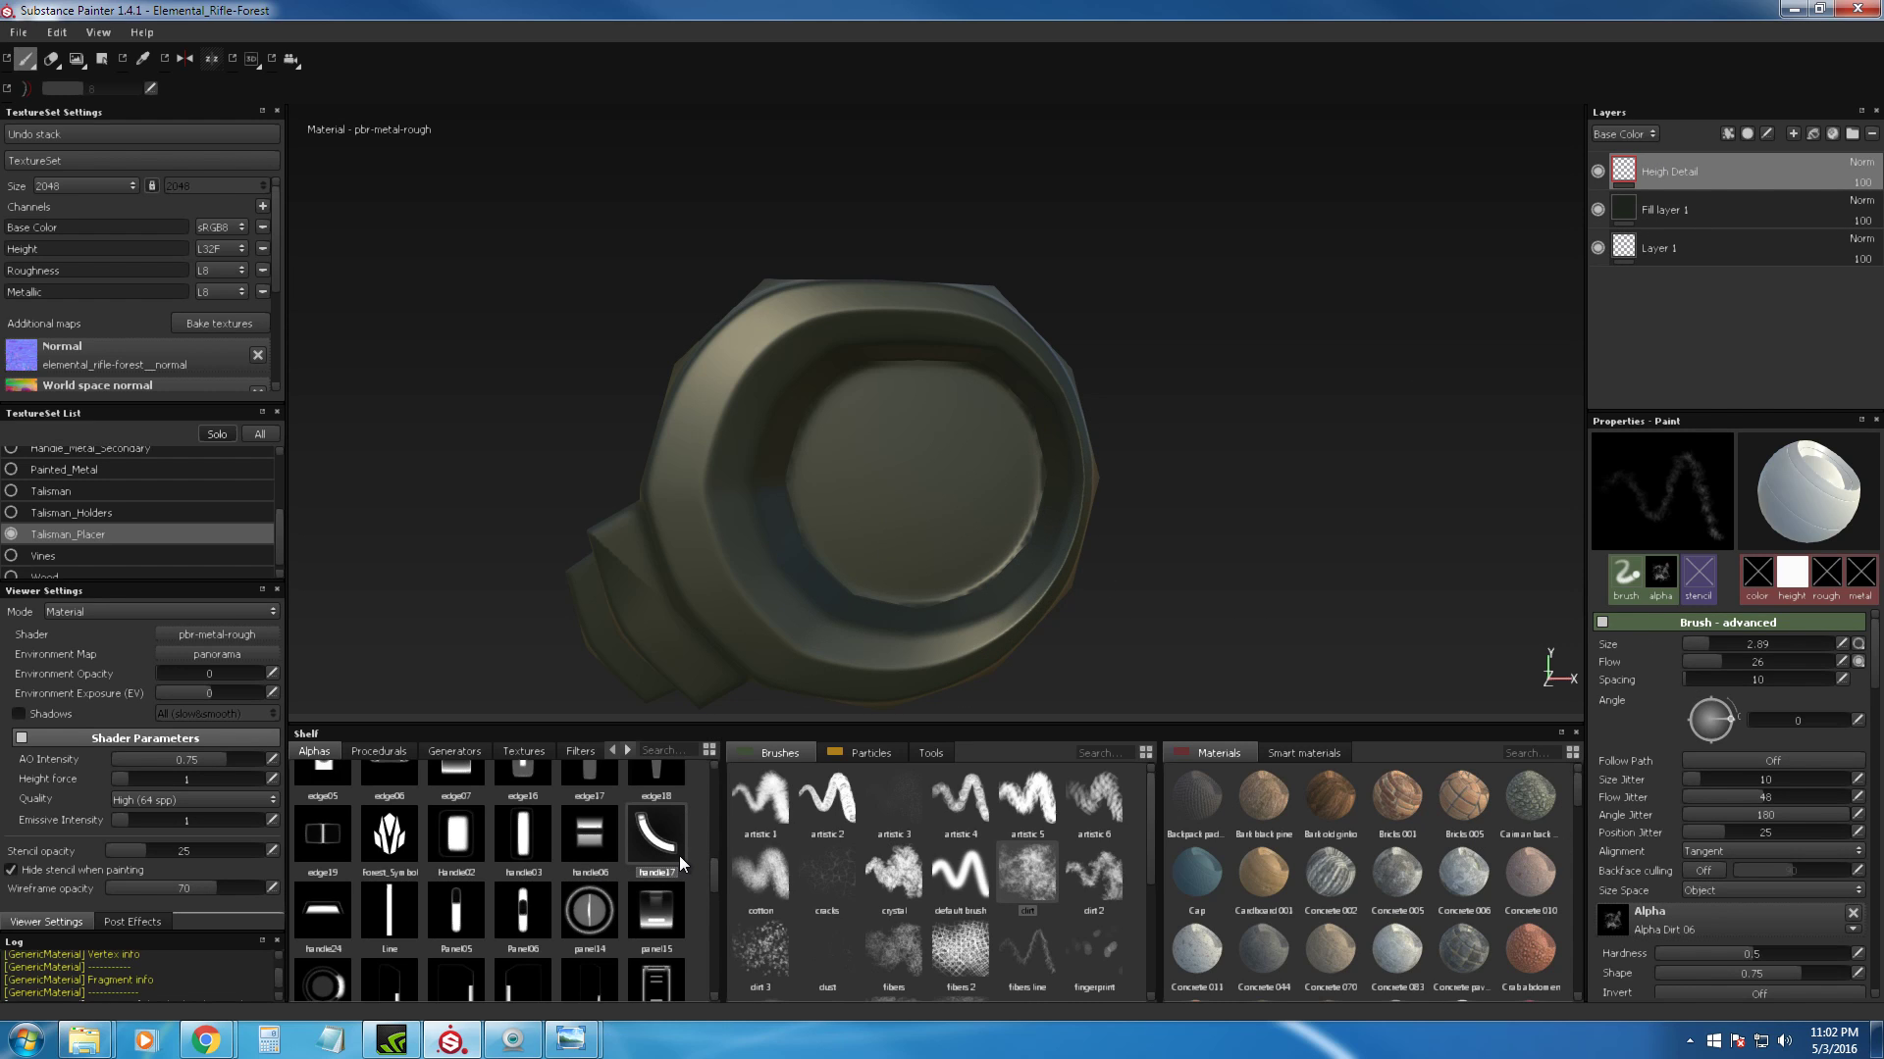
{"action": "right_click", "coordinate": [1628, 930]}
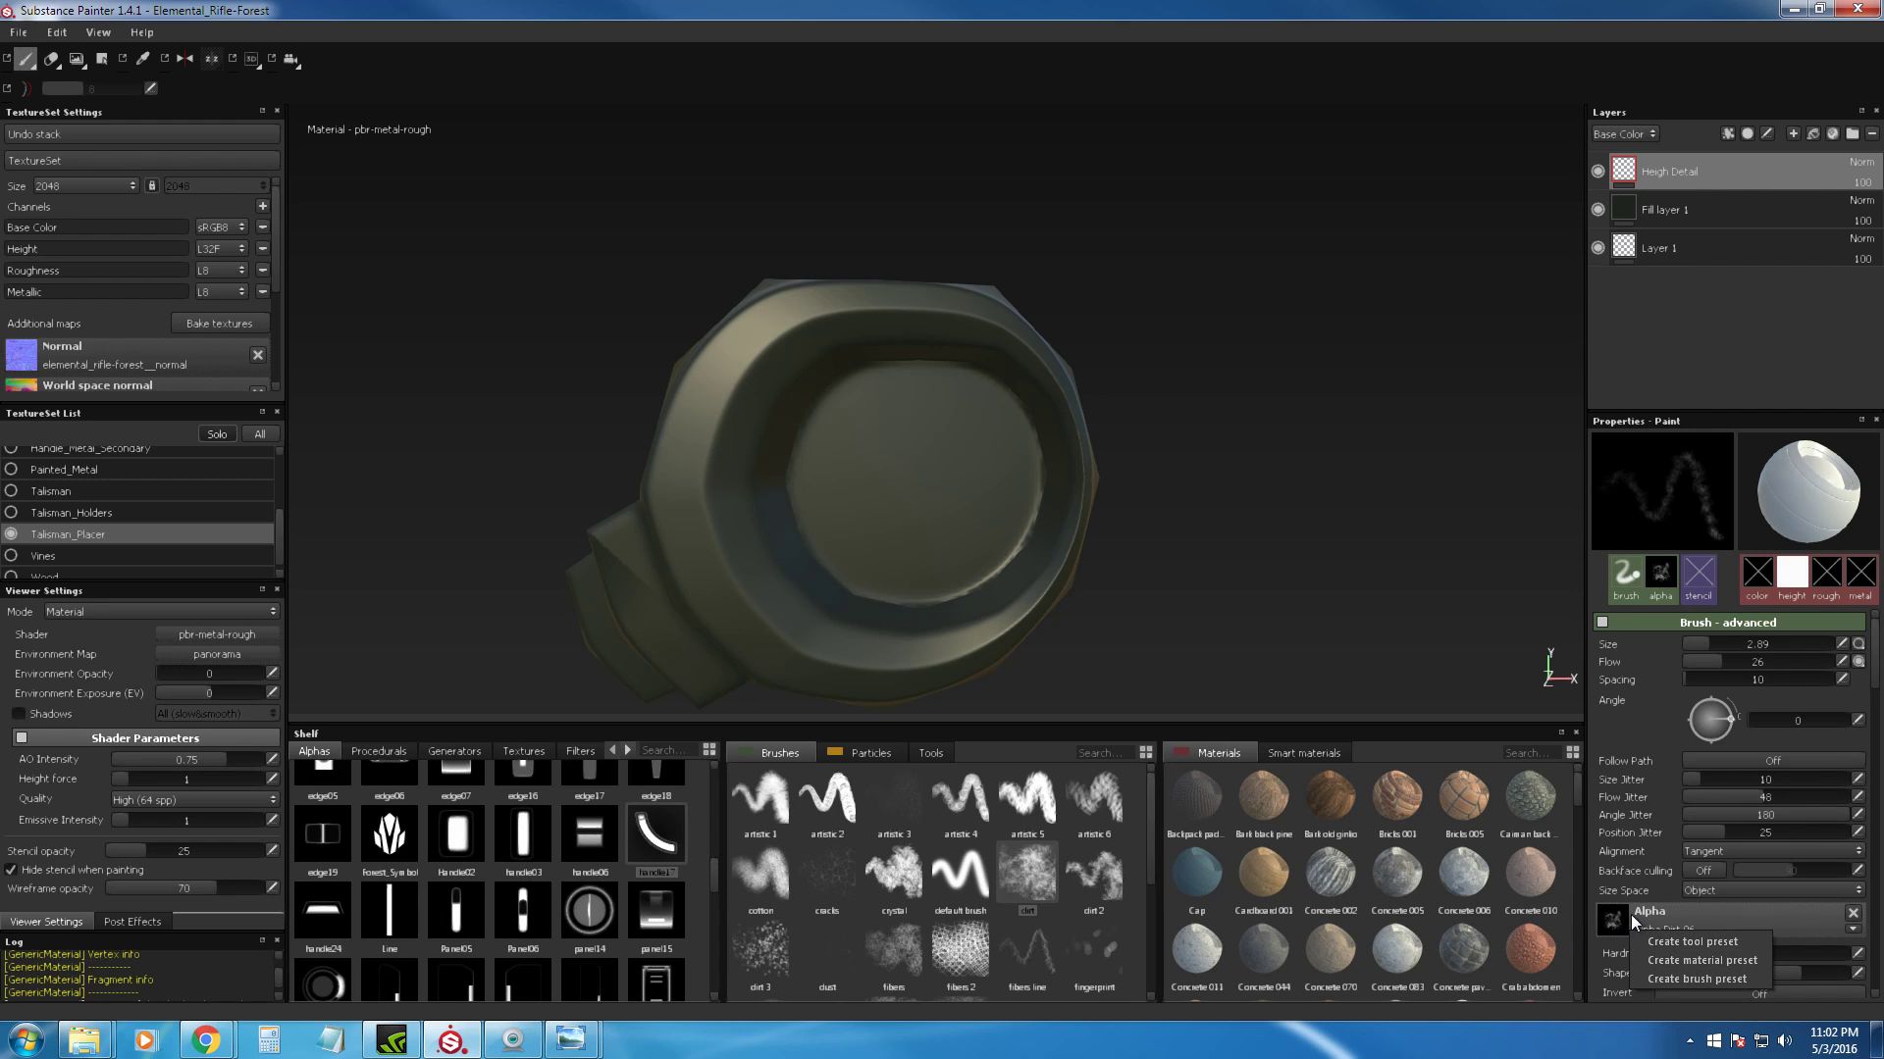
{"action": "left_click", "coordinate": [1628, 915]}
{"action": "left_click", "coordinate": [1639, 877]}
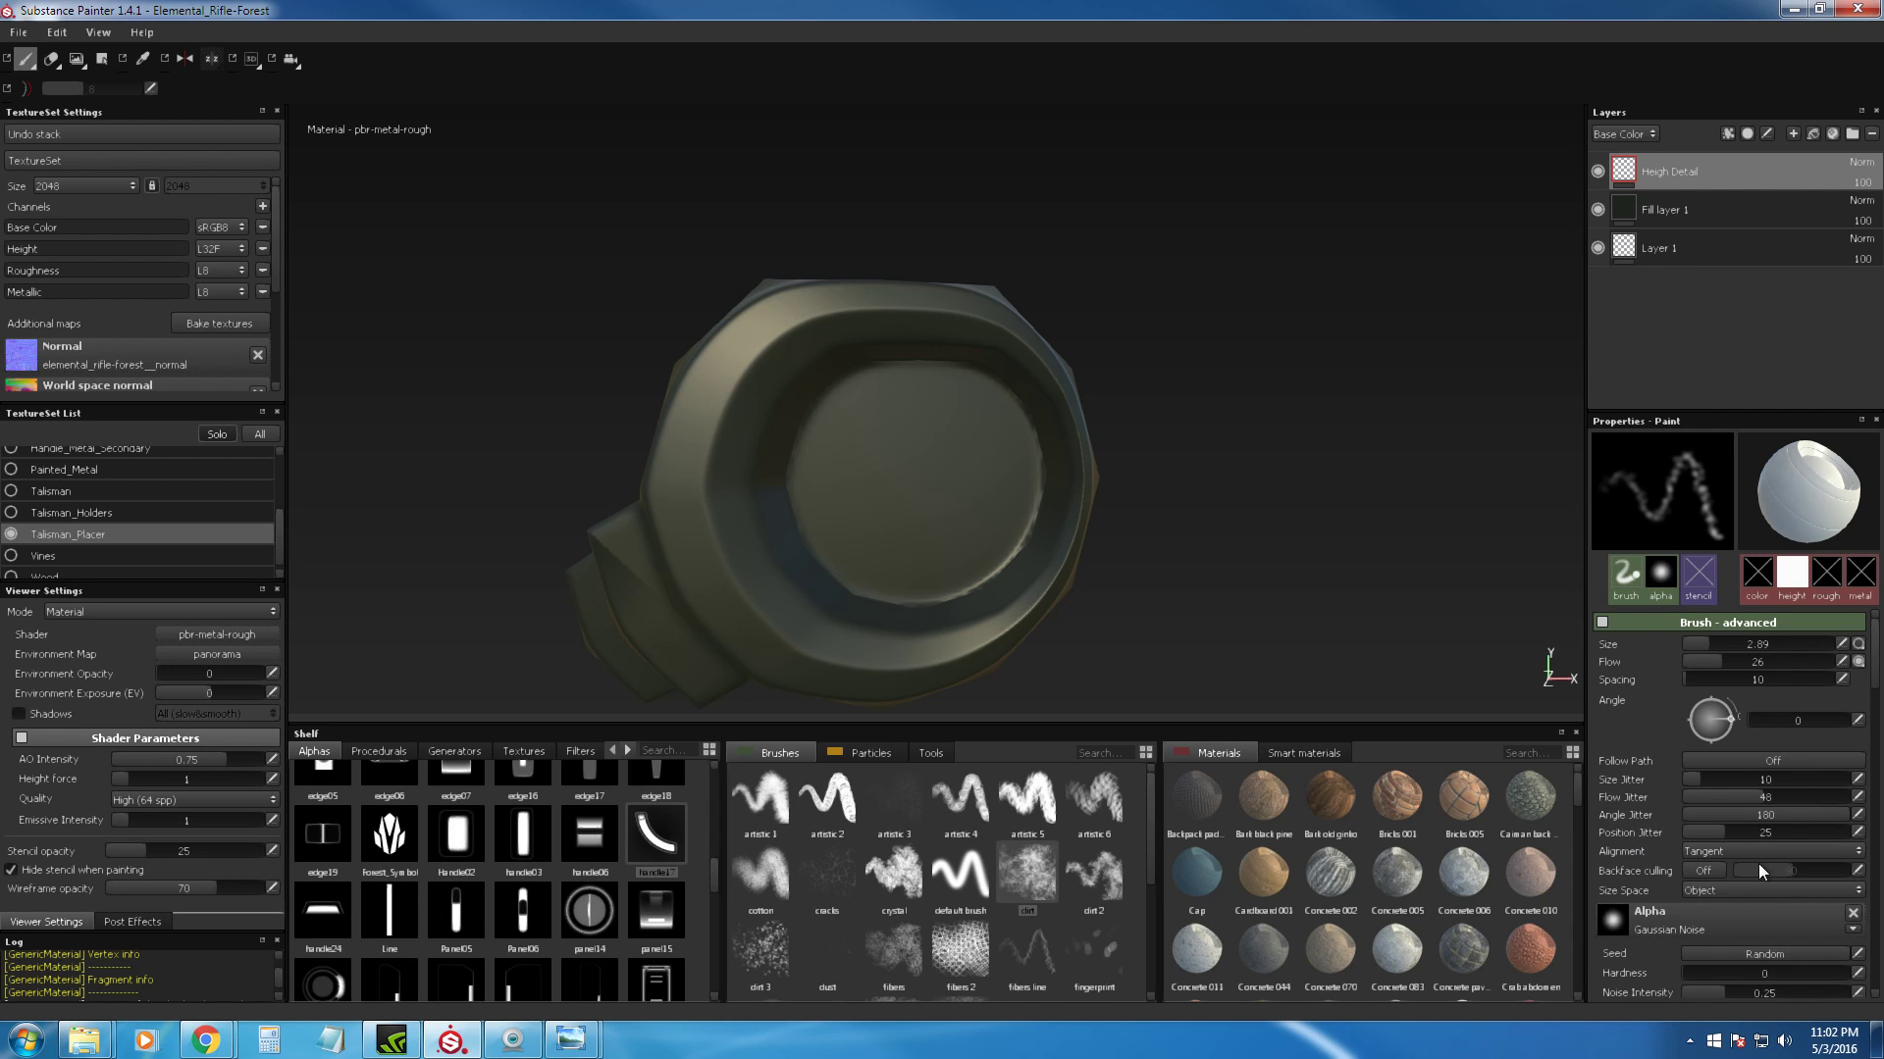
{"action": "scroll", "coordinate": [1803, 839], "scroll_direction": "down", "scroll_amount": 1}
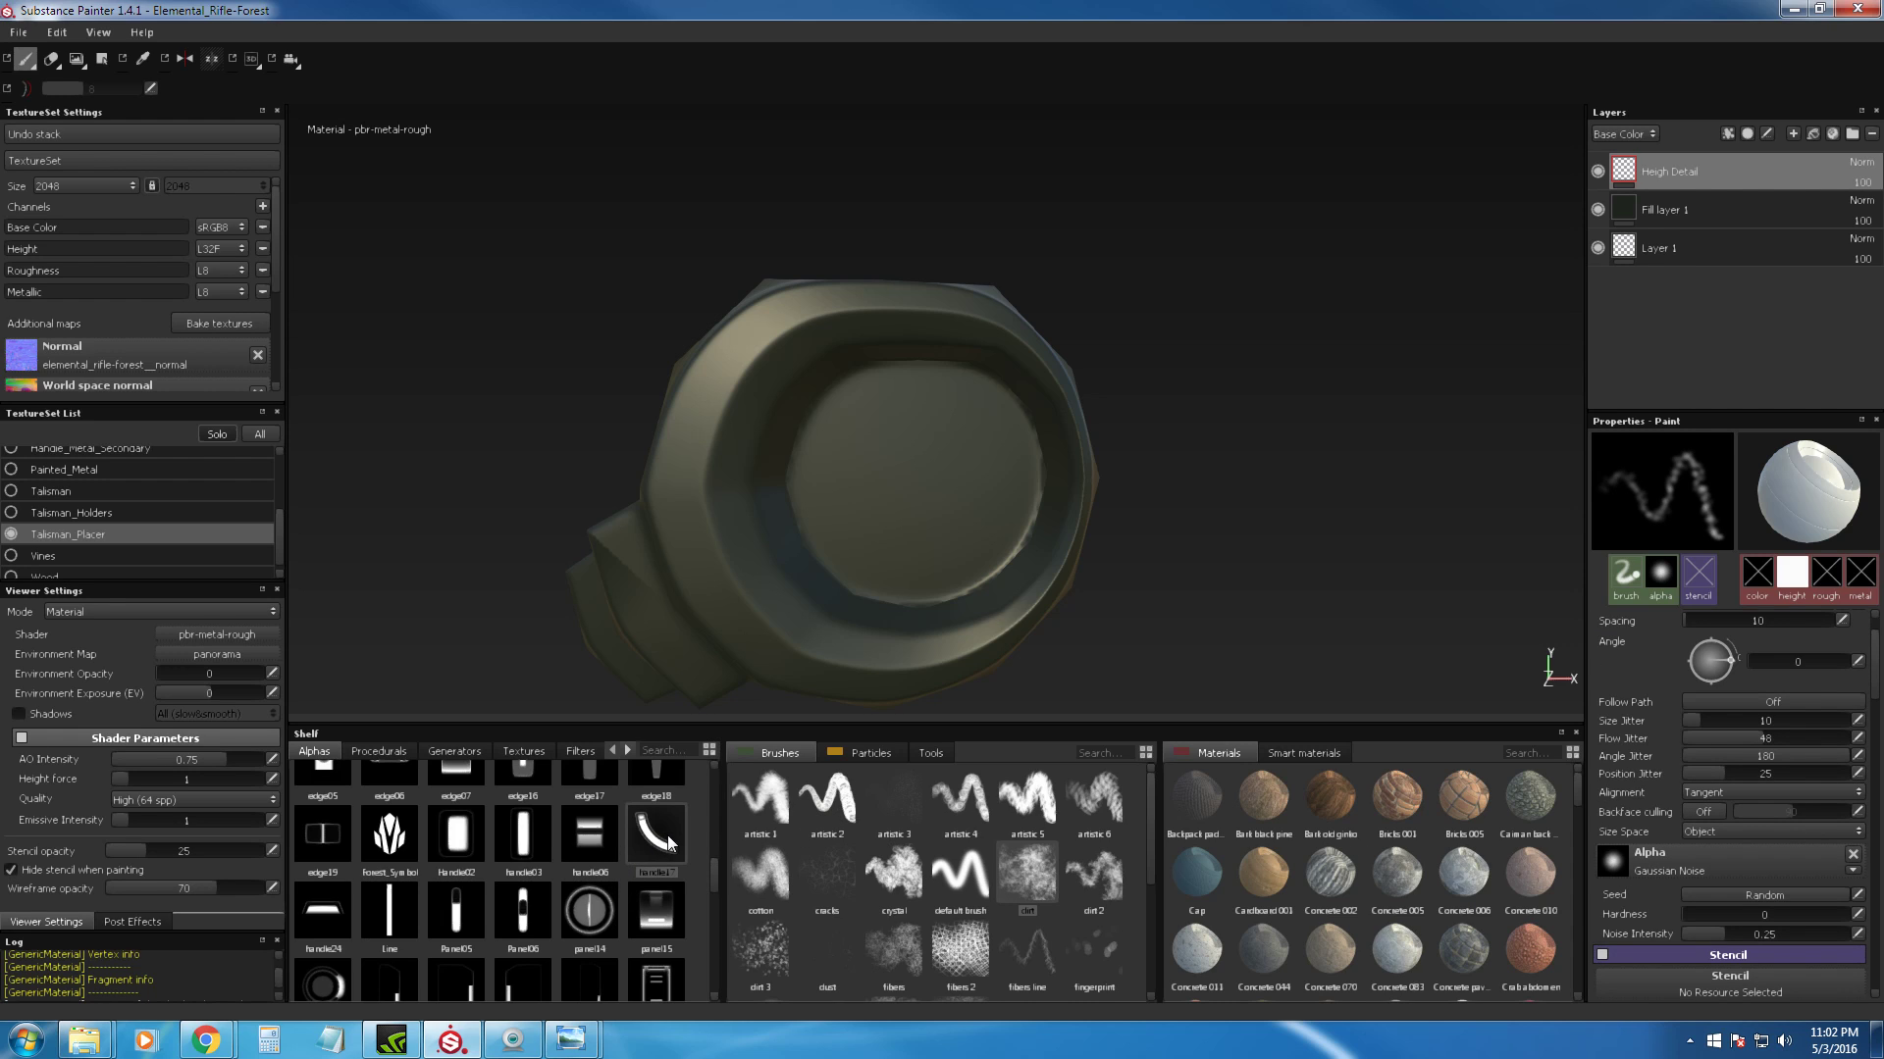
{"action": "left_click_drag", "start_coordinate": [667, 842], "coordinate": [1648, 864]}
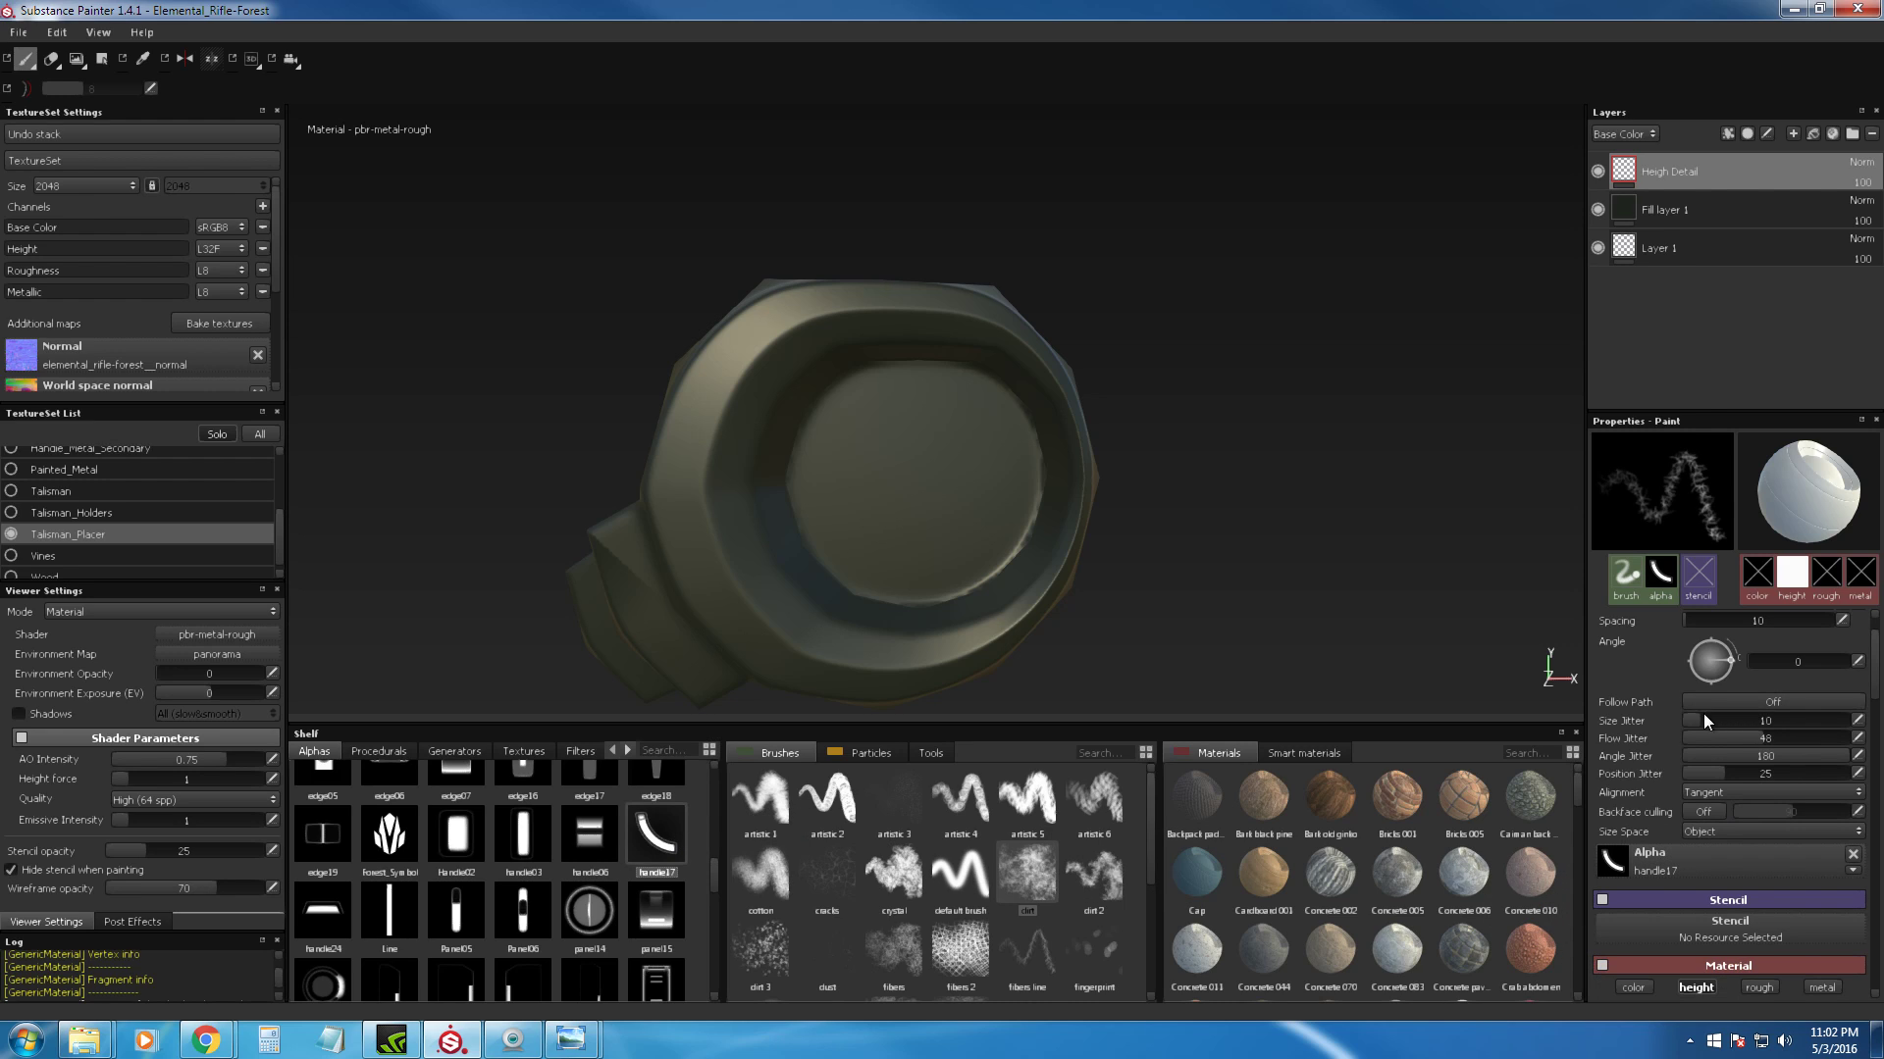
Step: Set the brush's size, flow, angle and position jitter to 0, its alignment to Camera, and its size to 4.67
{"action": "mouse_move", "coordinate": [1713, 737]}
{"action": "left_mouse_down"}
{"action": "mouse_move", "coordinate": [1601, 763]}
{"action": "mouse_move", "coordinate": [1658, 774]}
{"action": "left_mouse_up"}
{"action": "left_click", "coordinate": [1750, 793]}
{"action": "left_click", "coordinate": [1740, 820]}
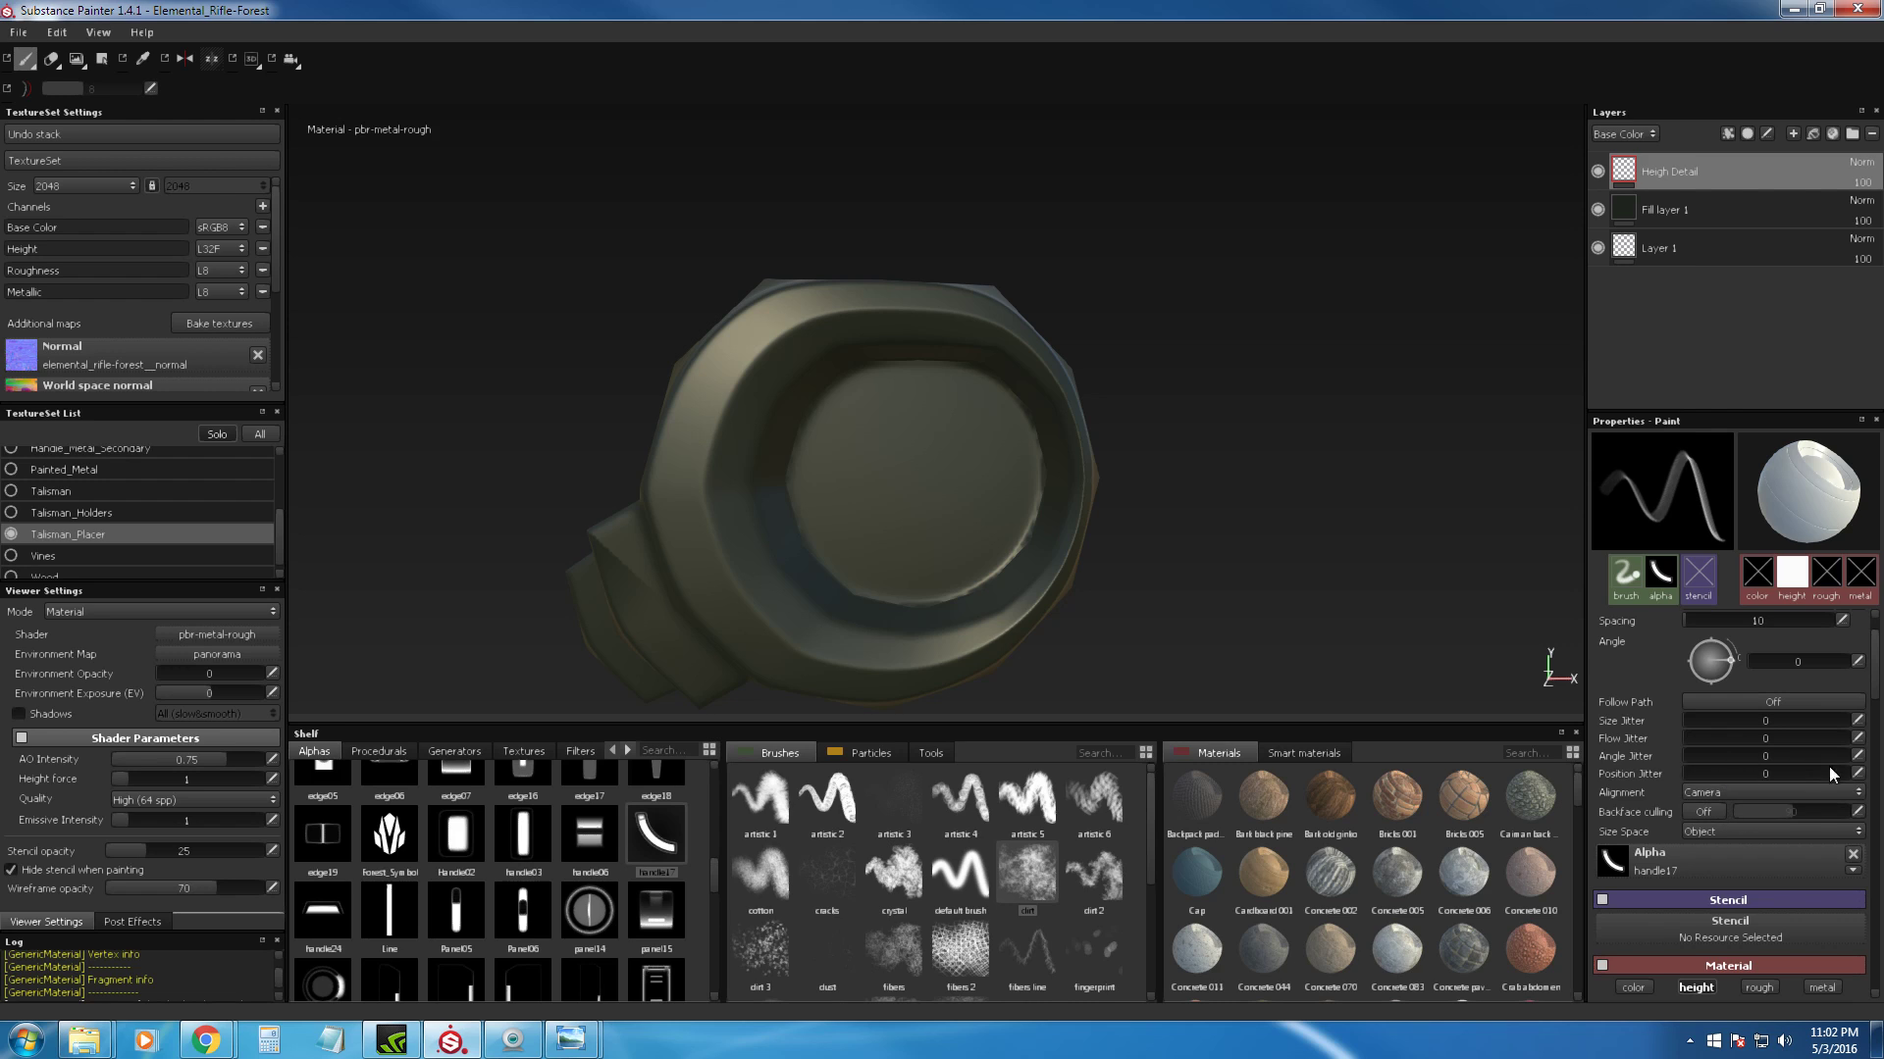
{"action": "scroll", "coordinate": [1800, 770], "scroll_direction": "up", "scroll_amount": 2}
{"action": "right_click_drag", "start_coordinate": [728, 574], "coordinate": [764, 575], "text": "ctrl"}
{"action": "mouse_move", "coordinate": [726, 609]}
{"action": "left_mouse_down", "text": "alt"}
{"action": "mouse_move", "coordinate": [724, 577]}
{"action": "mouse_move", "coordinate": [756, 546]}
{"action": "mouse_move", "coordinate": [757, 473]}
{"action": "left_mouse_up", "text": "alt"}
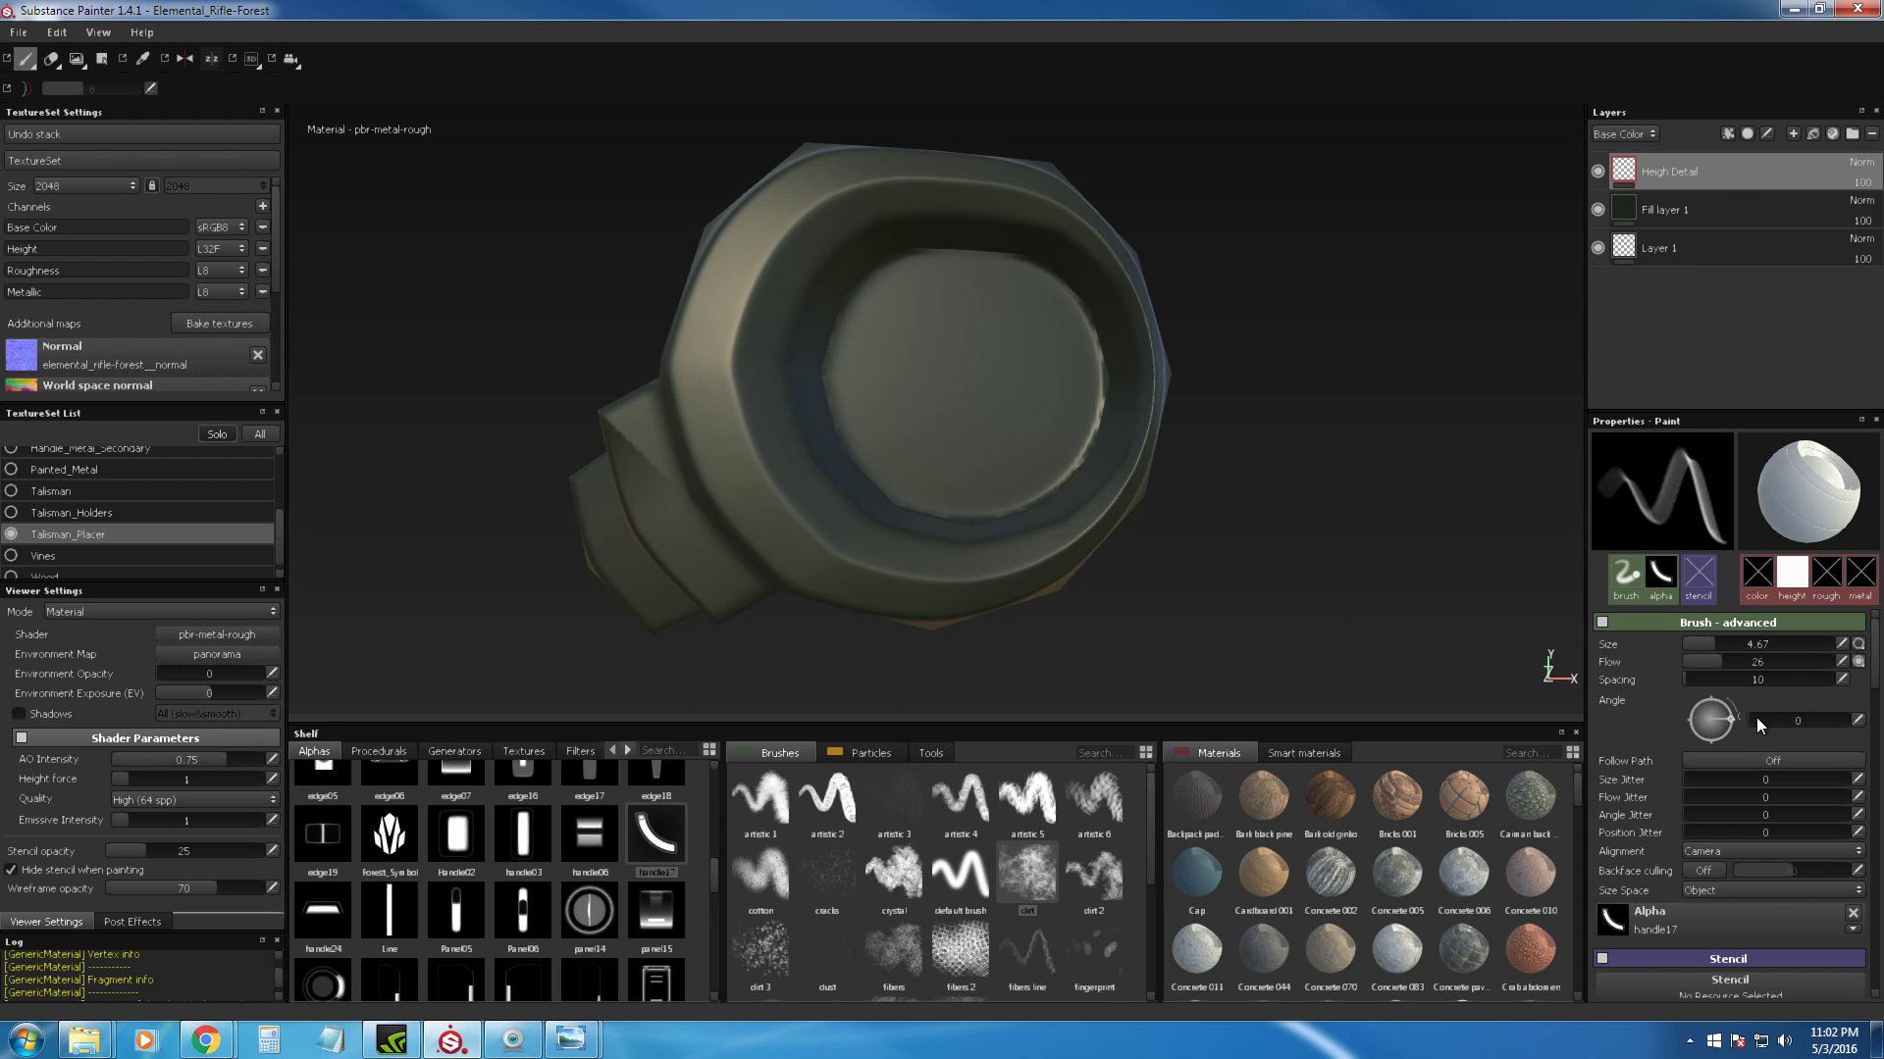
Step: Try the handle17 stamp at angle 353 on the lower-left rim of the placer, and undo it
{"action": "mouse_move", "coordinate": [1746, 718]}
{"action": "left_mouse_down"}
{"action": "mouse_move", "coordinate": [1705, 728]}
{"action": "mouse_move", "coordinate": [1727, 728]}
{"action": "left_mouse_up"}
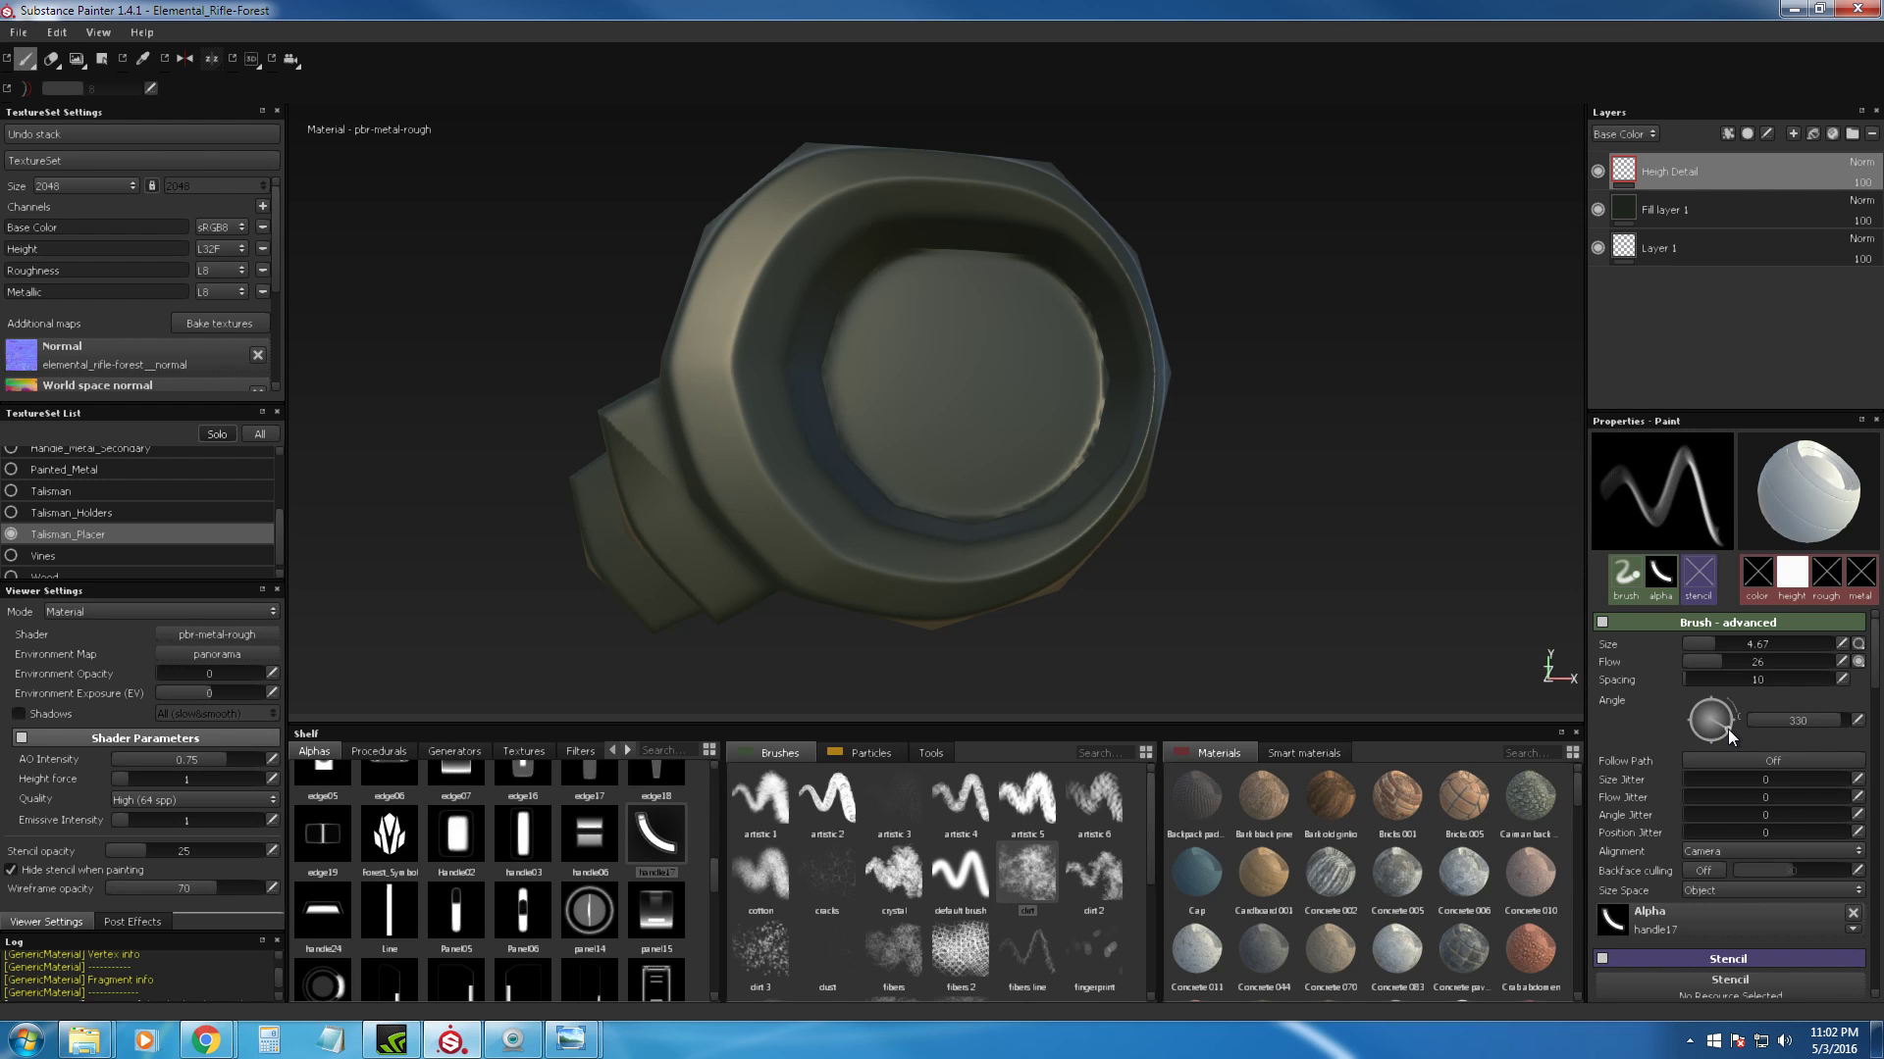
{"action": "left_click_drag", "start_coordinate": [1727, 731], "coordinate": [1734, 721]}
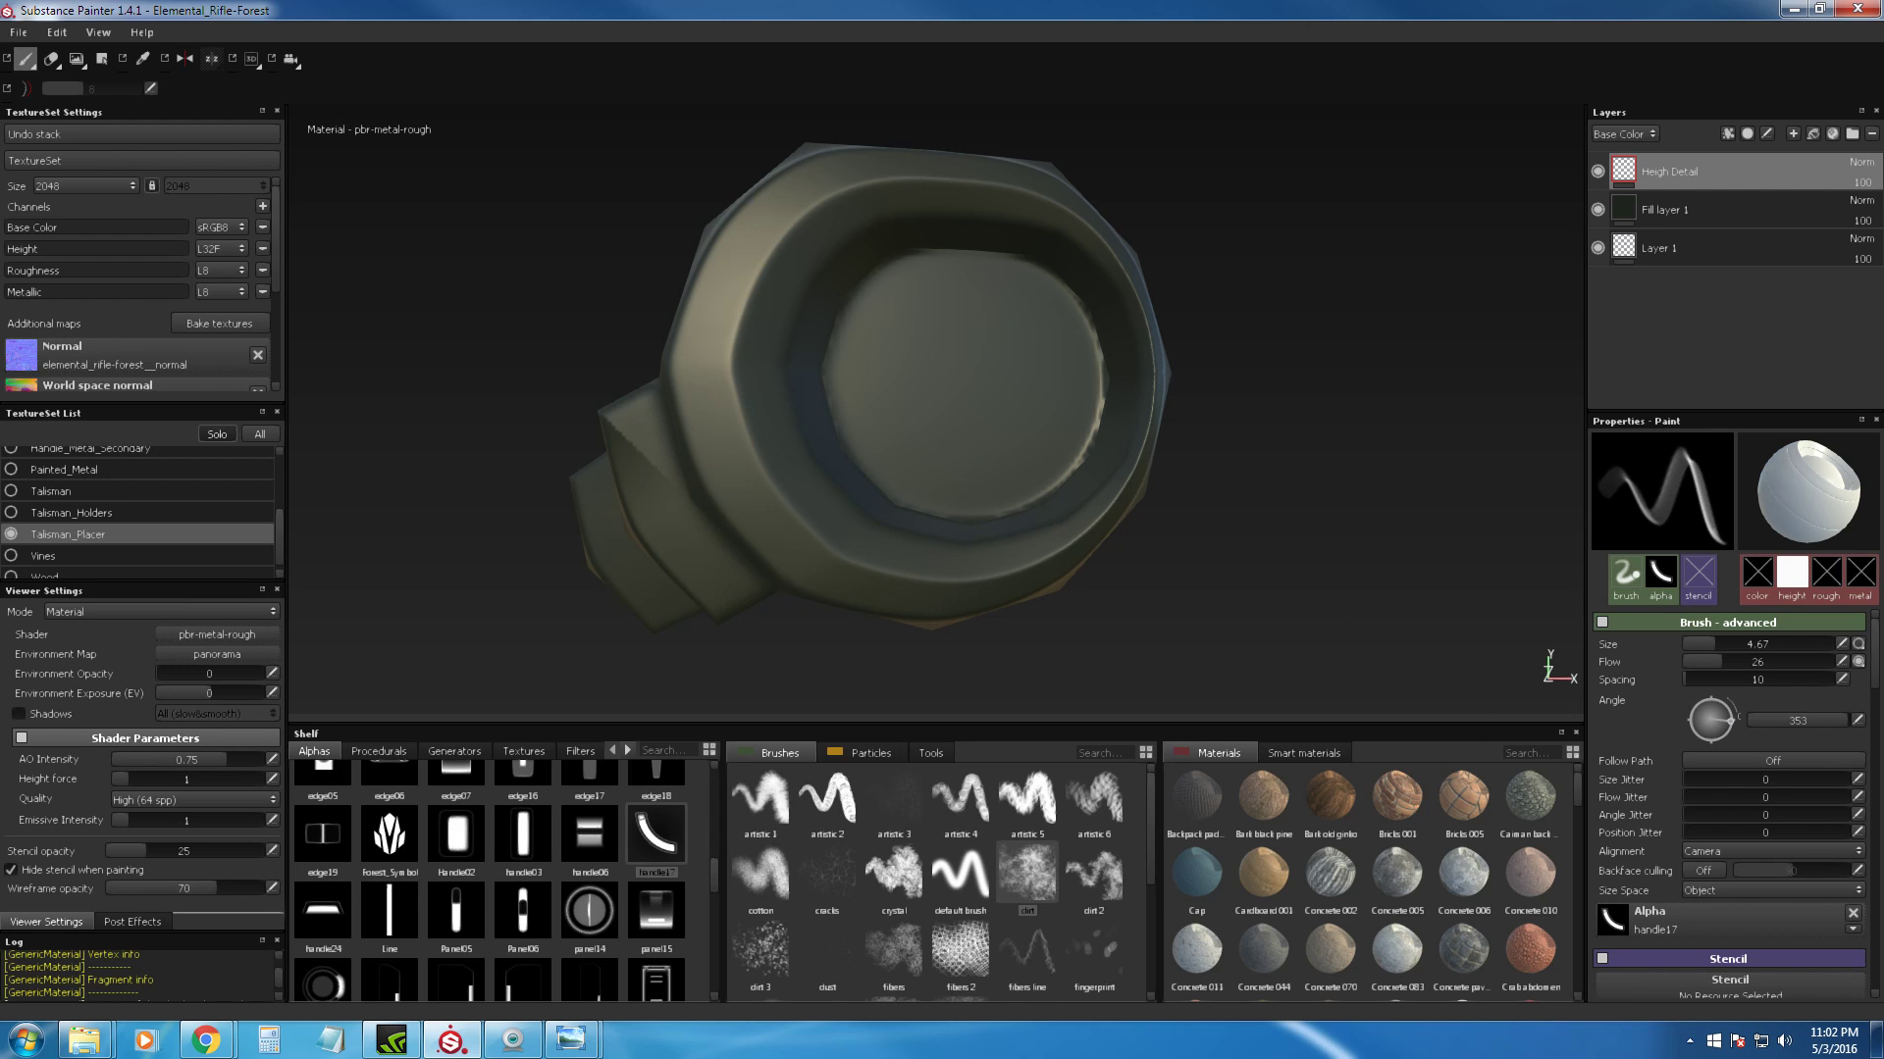
{"action": "left_click", "coordinate": [751, 490]}
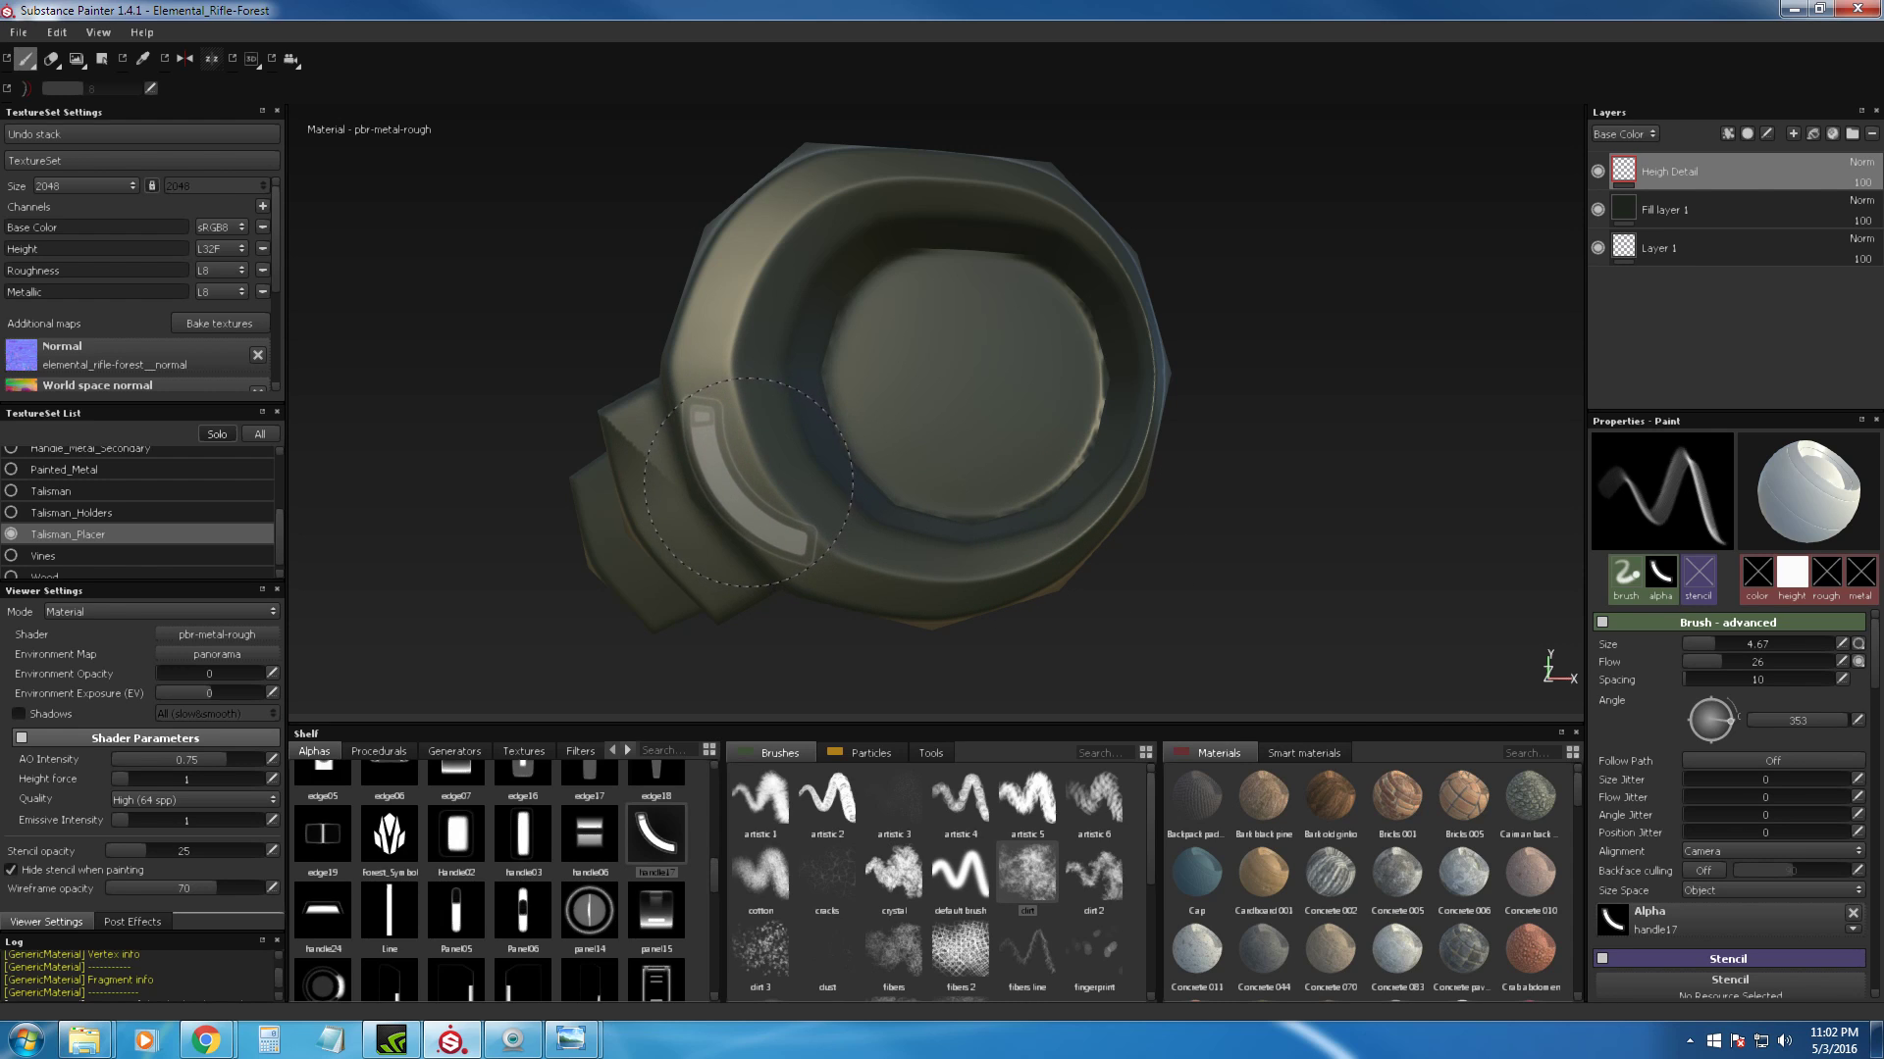
{"action": "key", "text": "ctrl+z"}
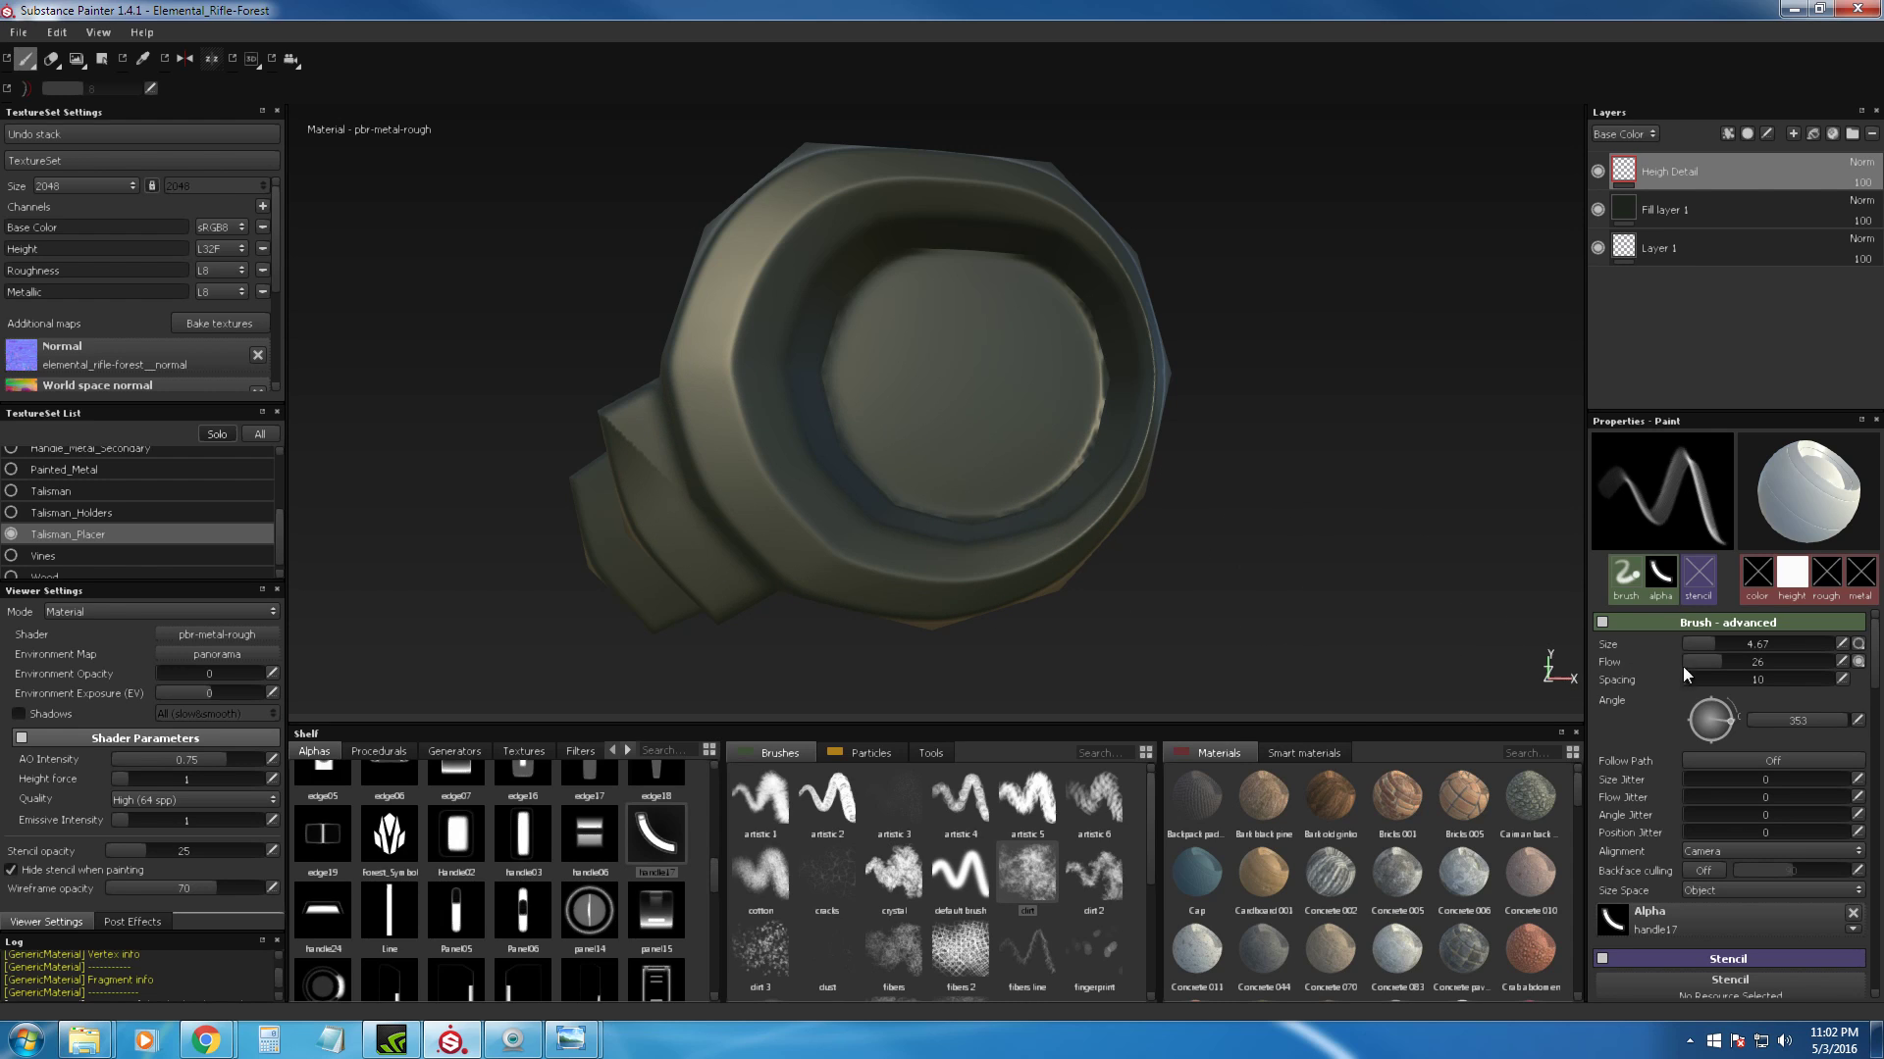
Step: Set the brush angle to 346 and stamp the handle17 curve on the lower-left rim of the placer
{"action": "left_click_drag", "start_coordinate": [1729, 714], "coordinate": [1729, 716]}
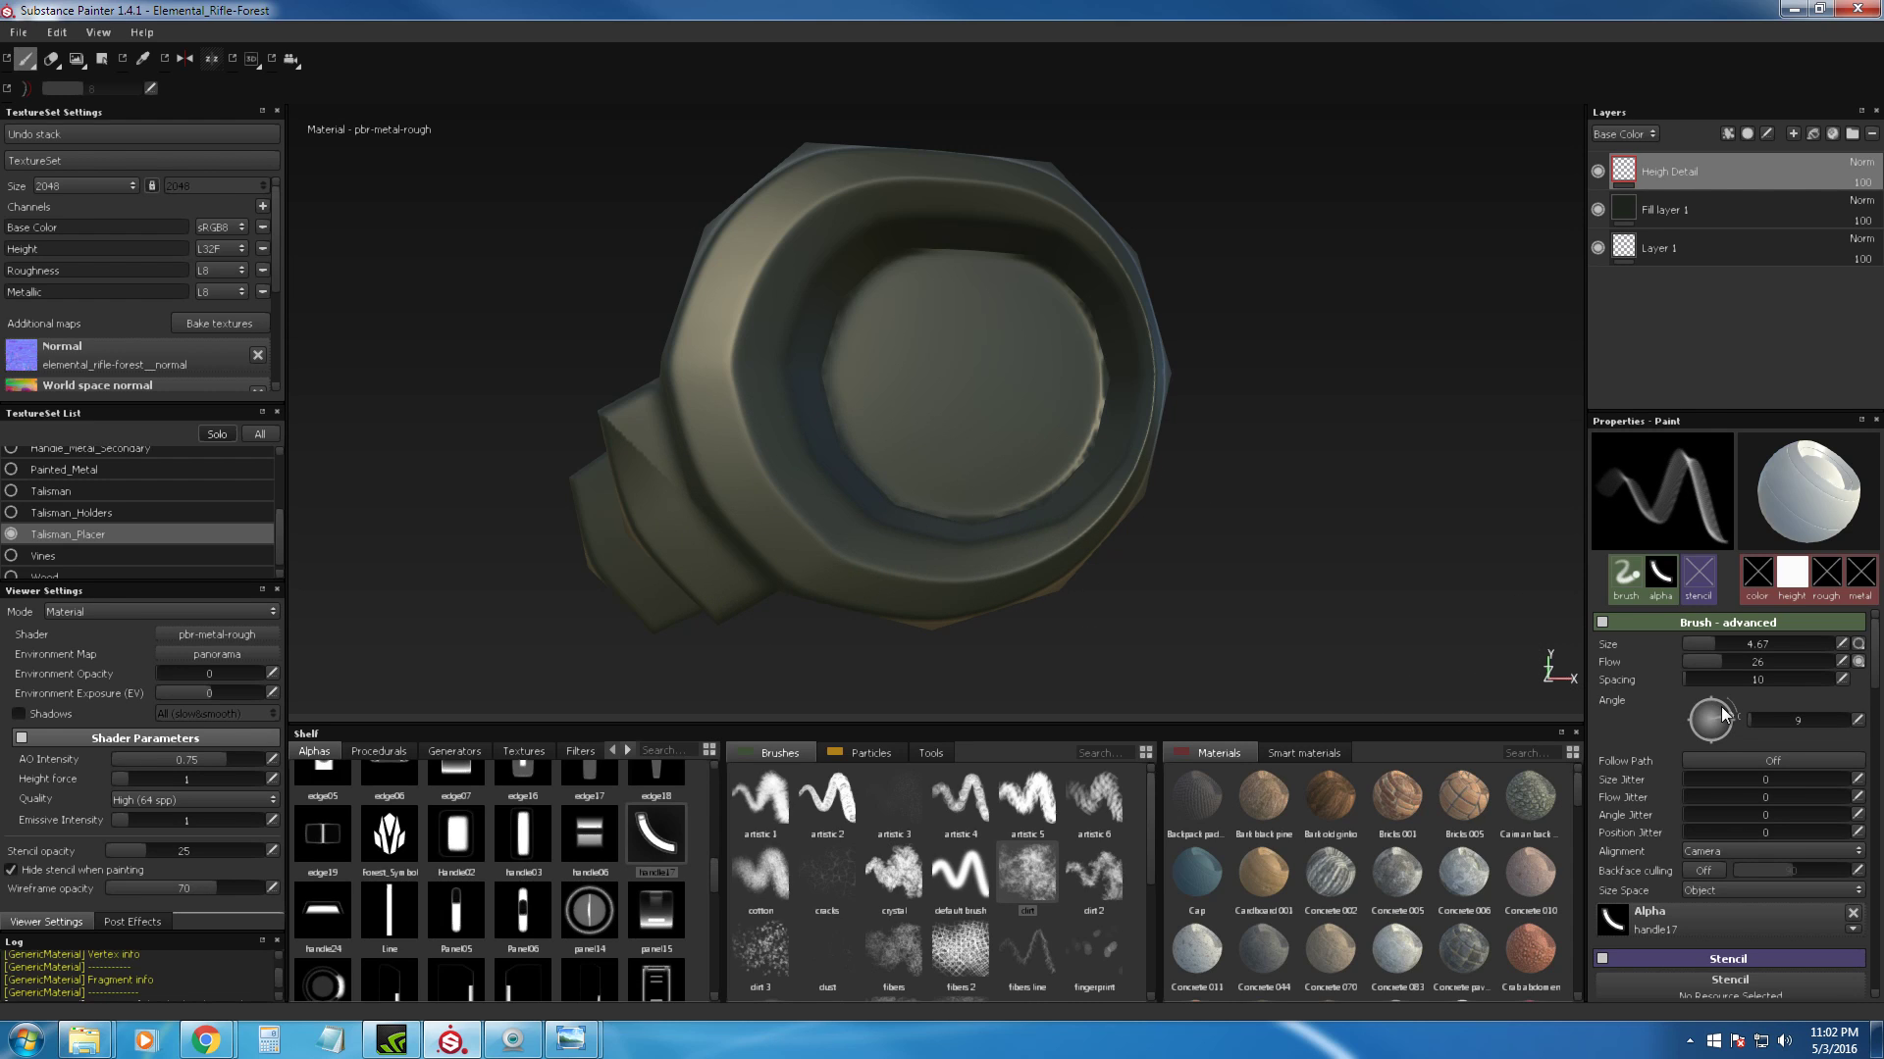
{"action": "left_click_drag", "start_coordinate": [1738, 716], "coordinate": [1738, 722]}
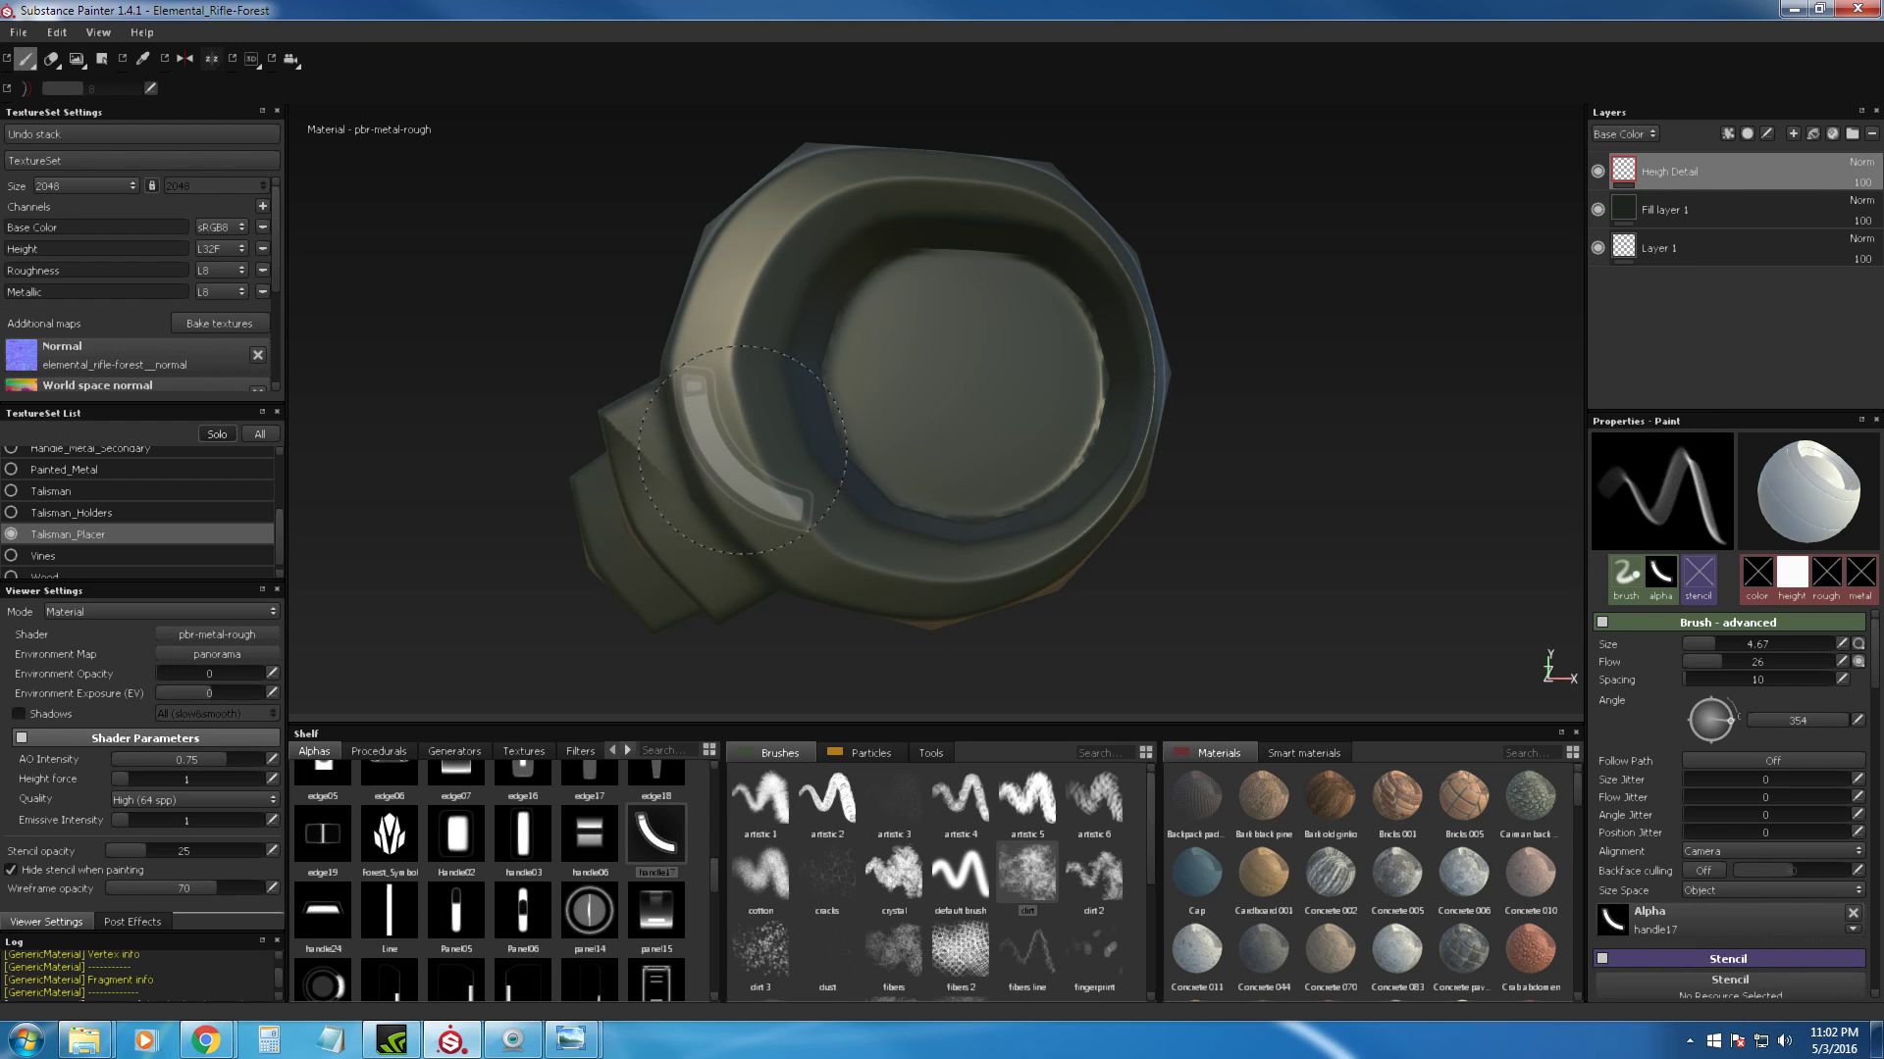
{"action": "left_click_drag", "start_coordinate": [1731, 720], "coordinate": [1730, 724]}
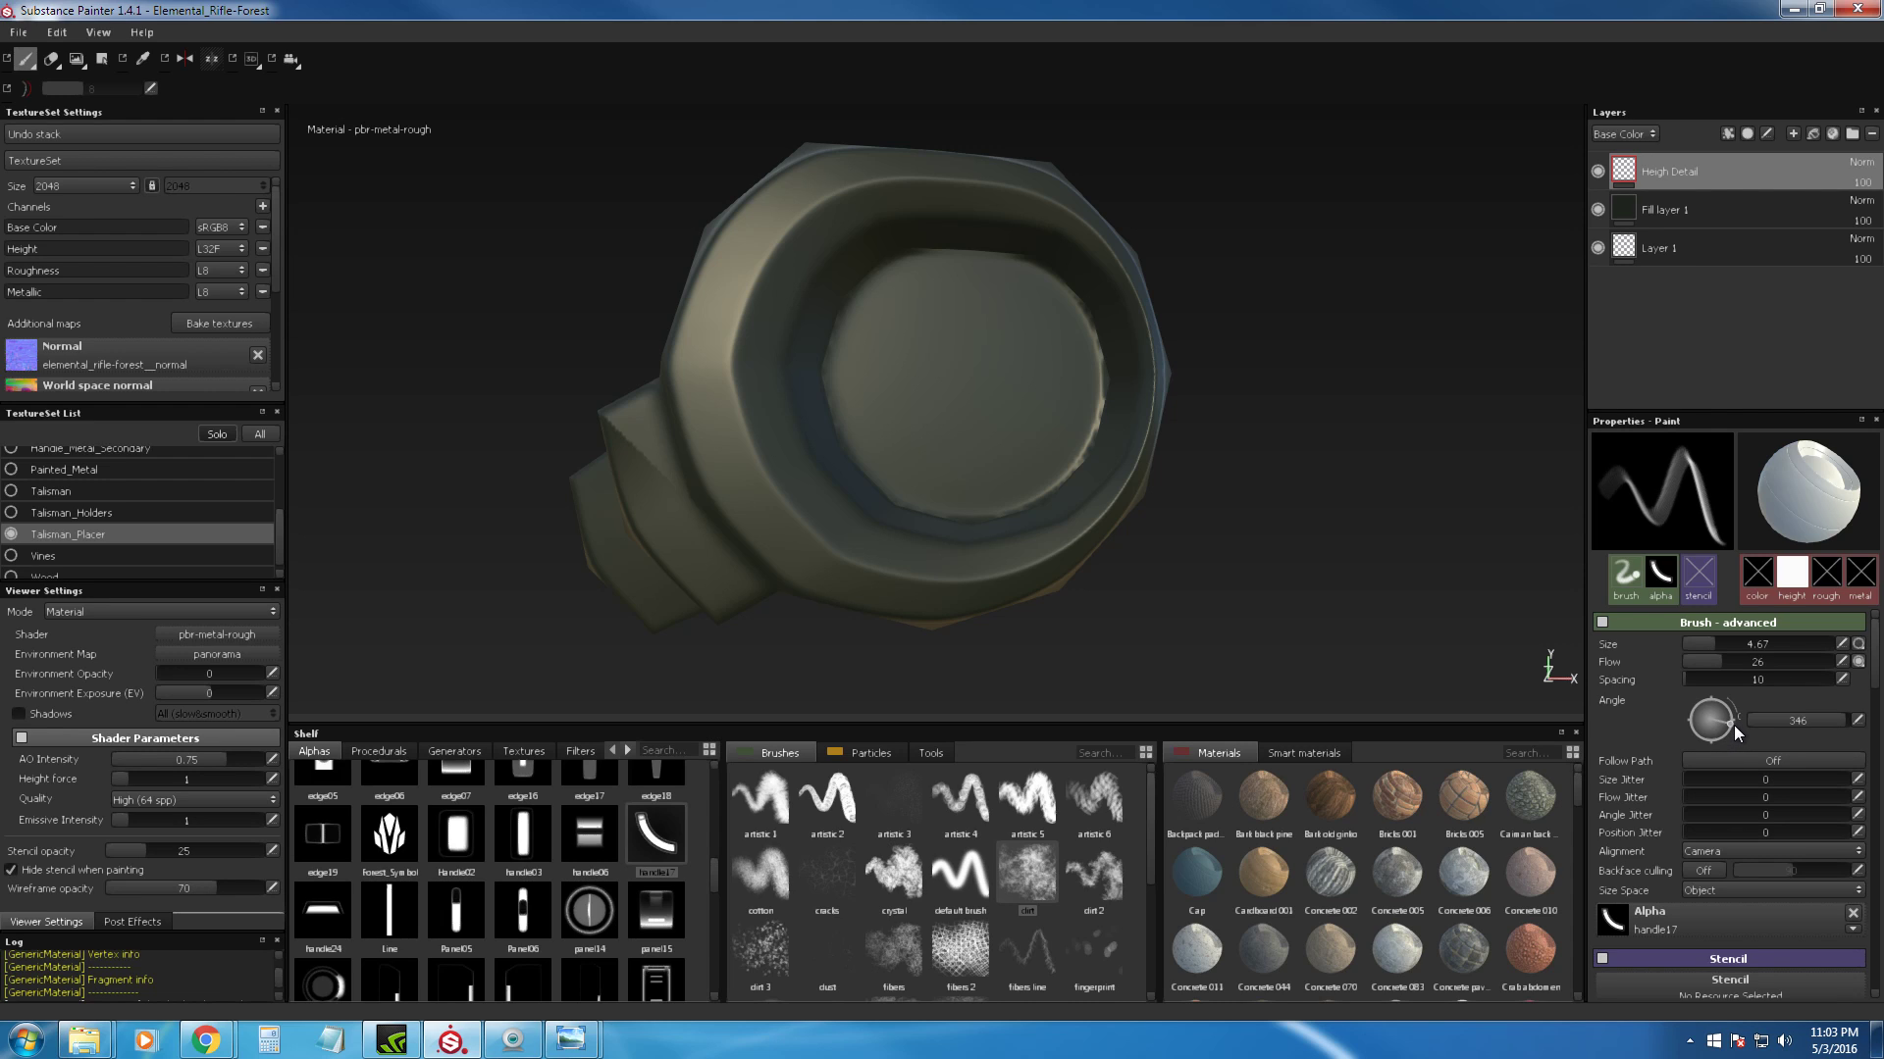
{"action": "left_click", "coordinate": [749, 474]}
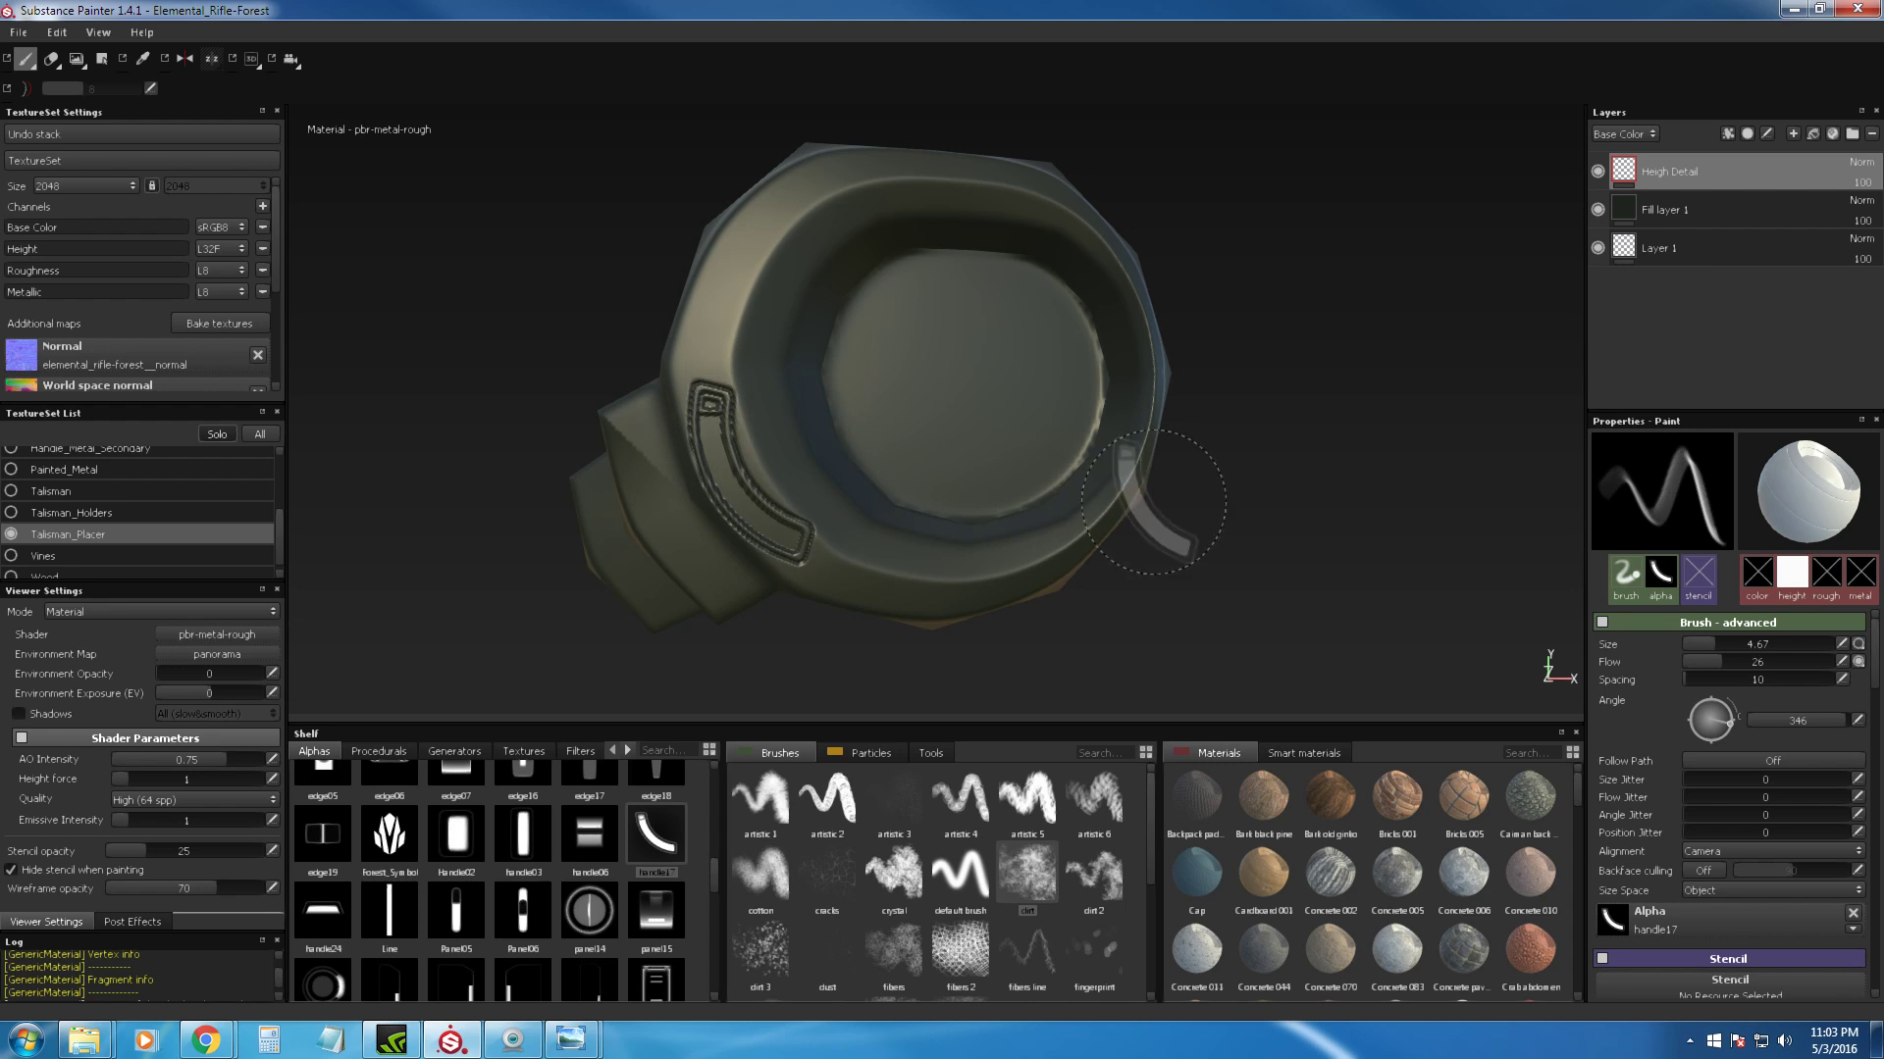
Step: Try a second handle17 stamp at angle 273 on the upper-left rim of the placer, and undo it
{"action": "right_click_drag", "start_coordinate": [1167, 491], "coordinate": [811, 203], "text": "alt"}
{"action": "left_click_drag", "start_coordinate": [996, 349], "coordinate": [929, 324], "text": "alt"}
{"action": "right_click_drag", "start_coordinate": [864, 306], "coordinate": [922, 508], "text": "alt"}
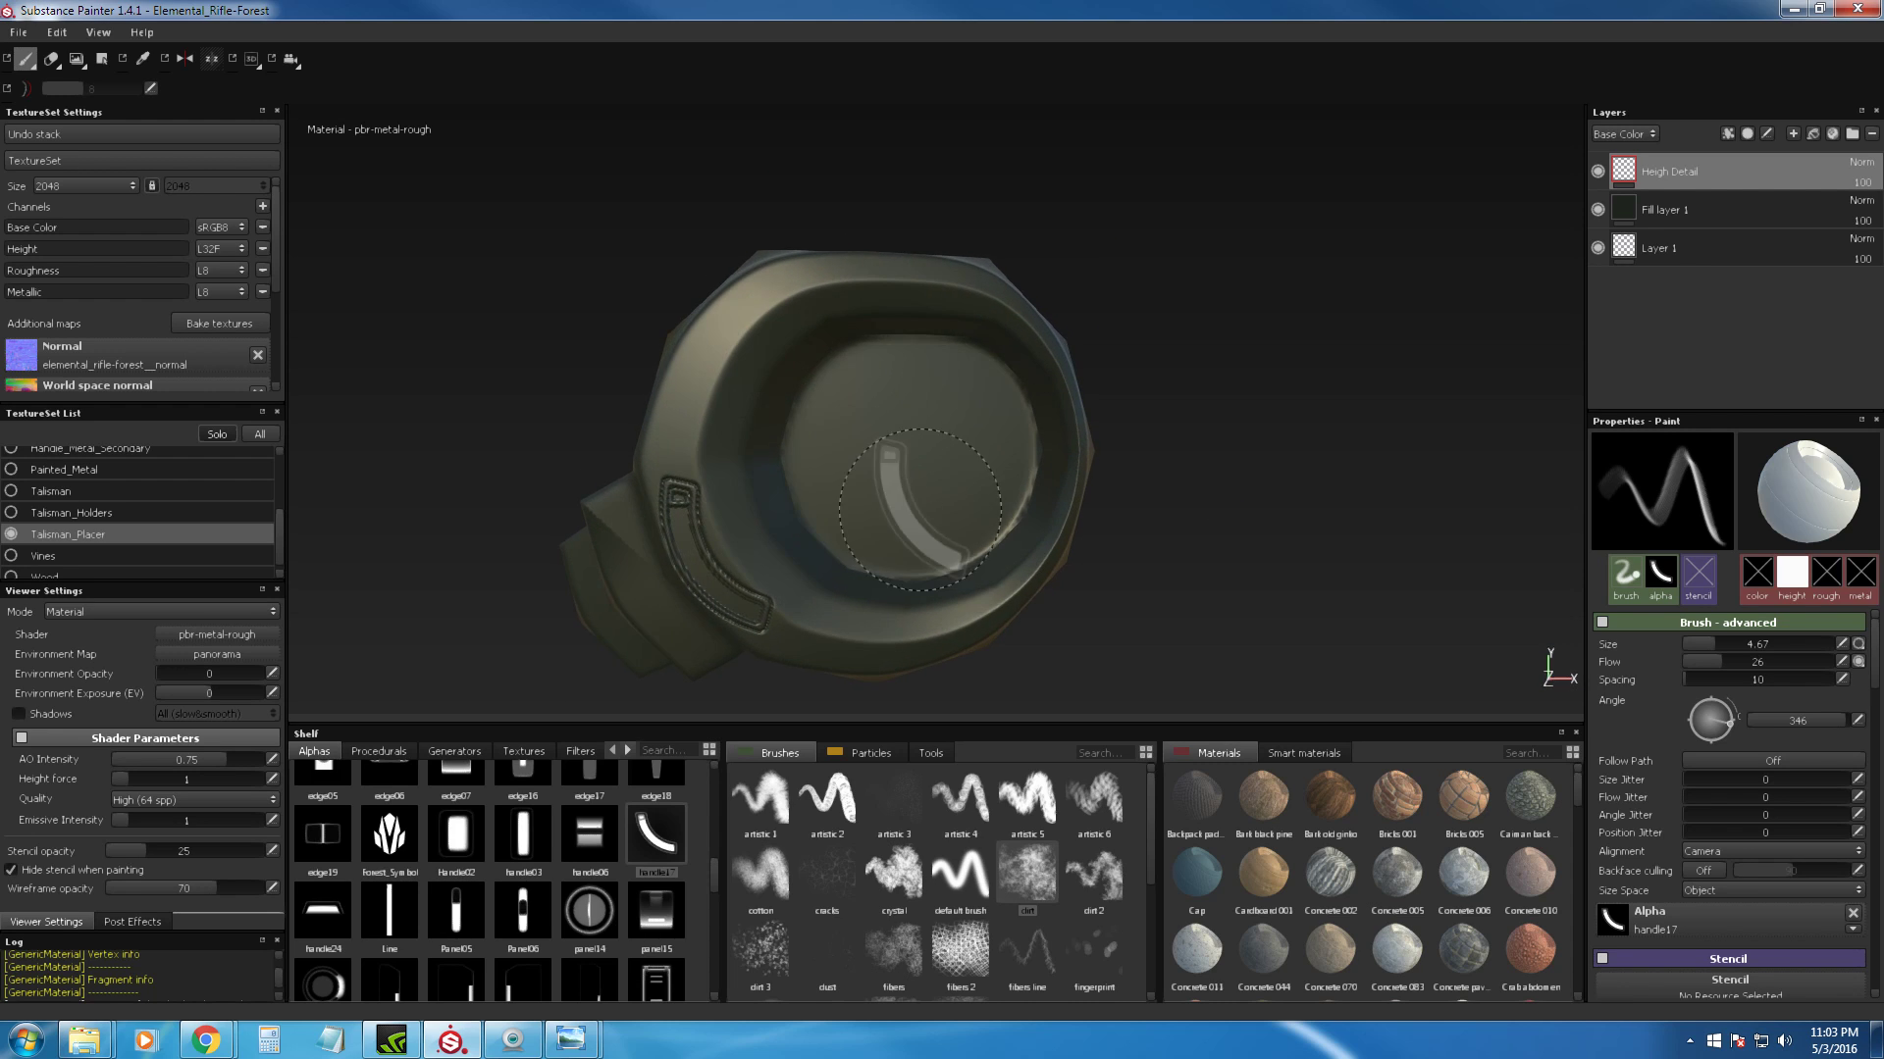
{"action": "left_click_drag", "start_coordinate": [1716, 733], "coordinate": [1705, 742]}
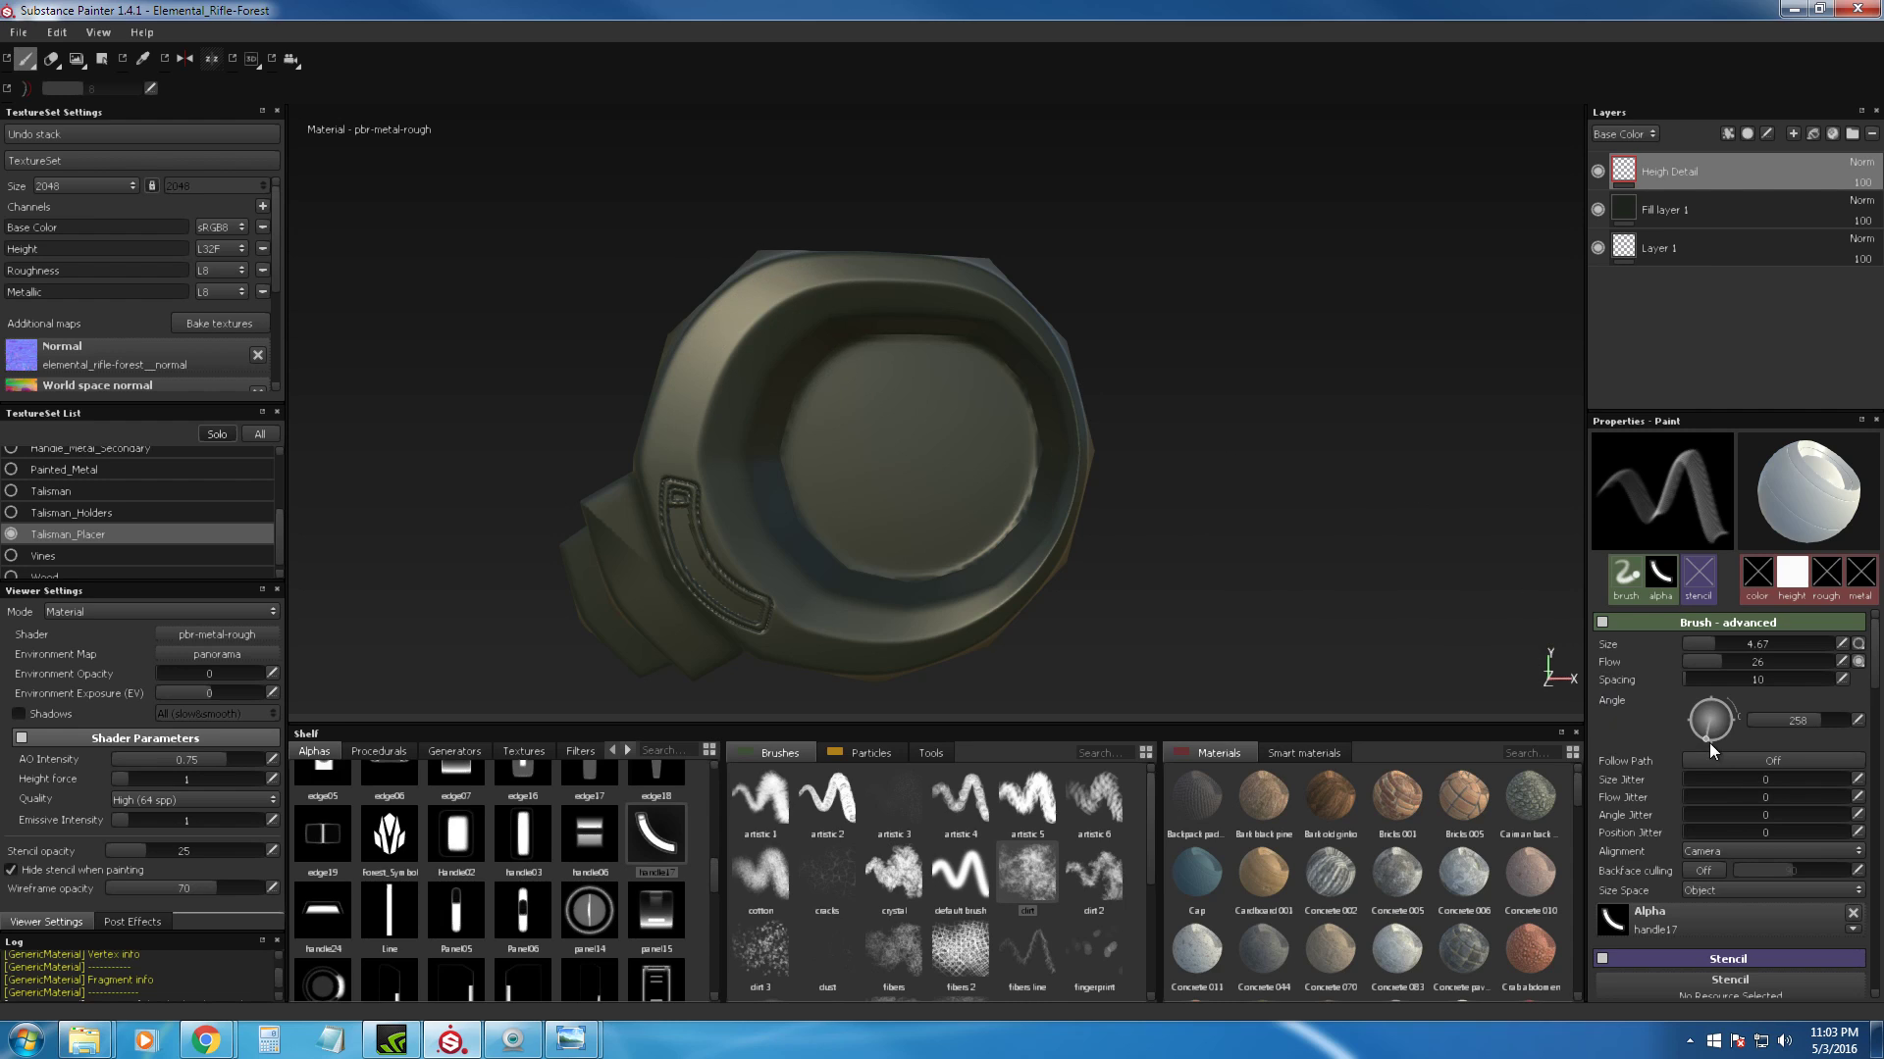
{"action": "left_click", "coordinate": [1709, 742]}
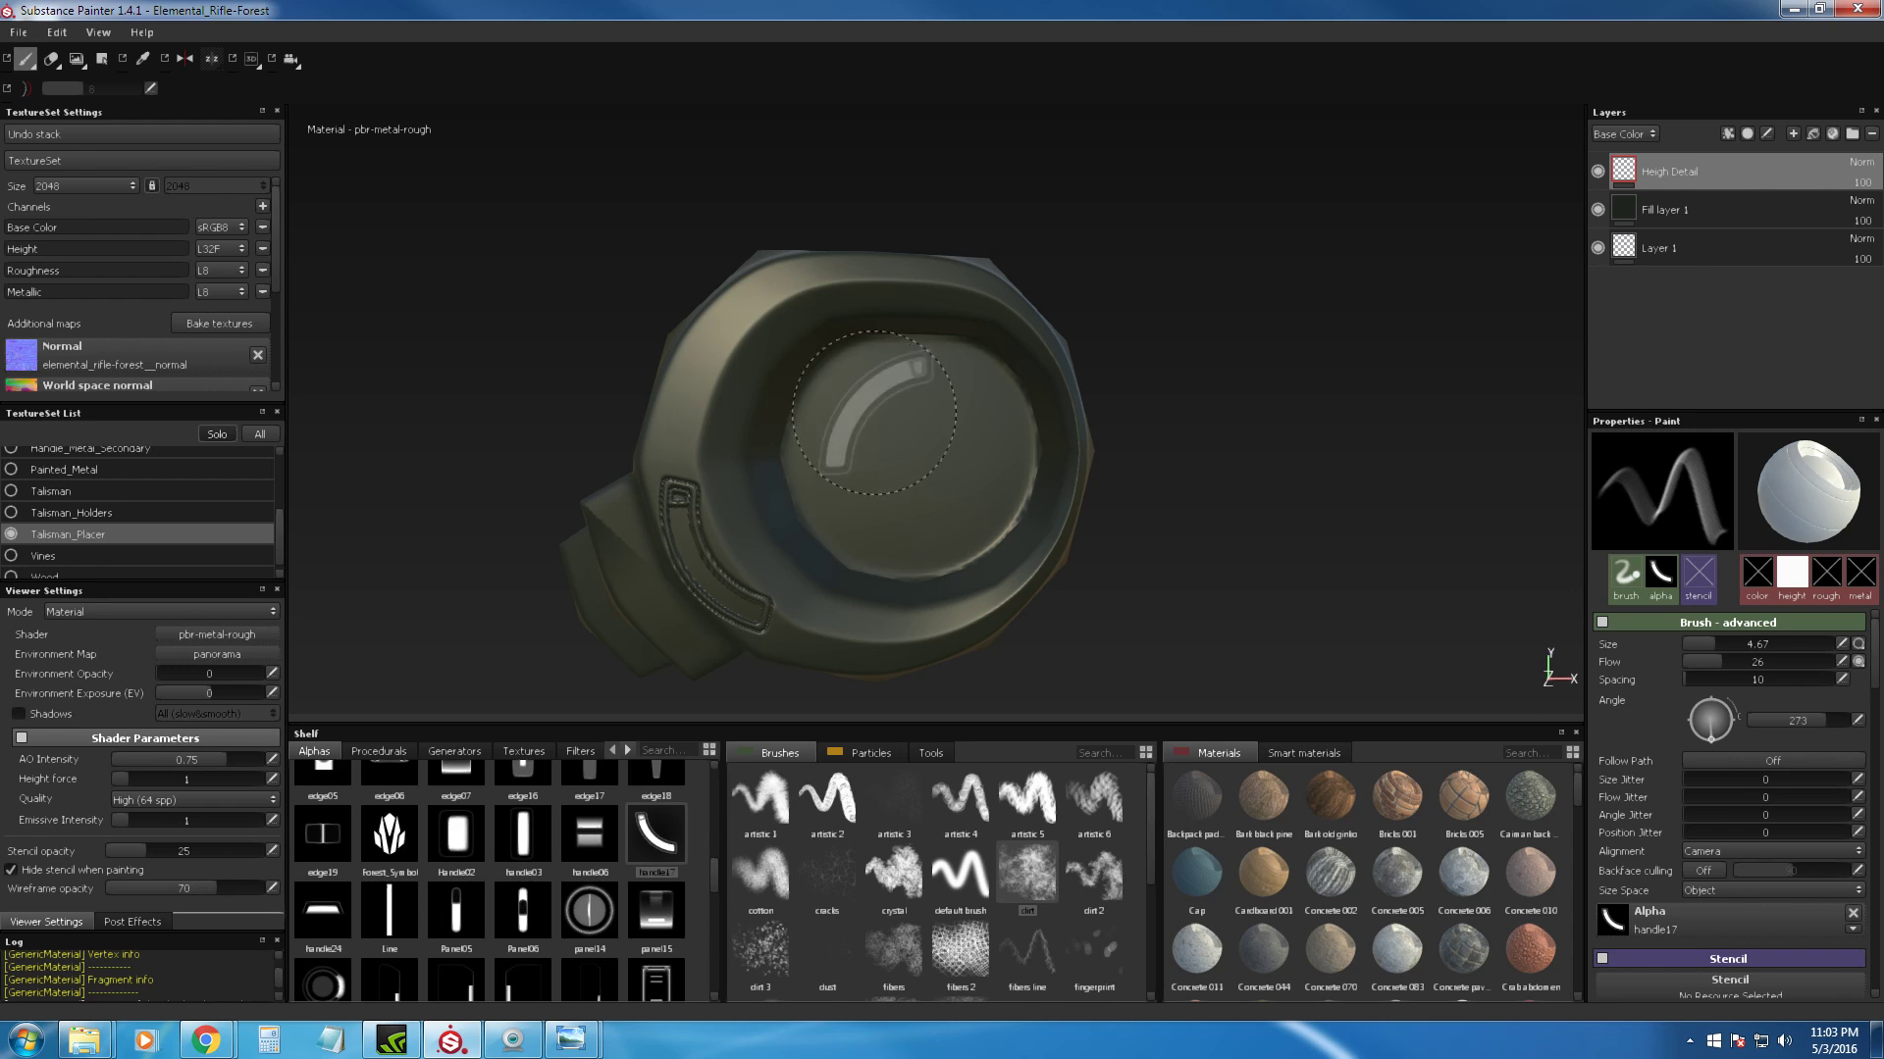
{"action": "left_click", "coordinate": [734, 334]}
{"action": "right_click_drag", "start_coordinate": [1187, 412], "coordinate": [826, 212], "text": "alt"}
{"action": "key", "text": "ctrl+z"}
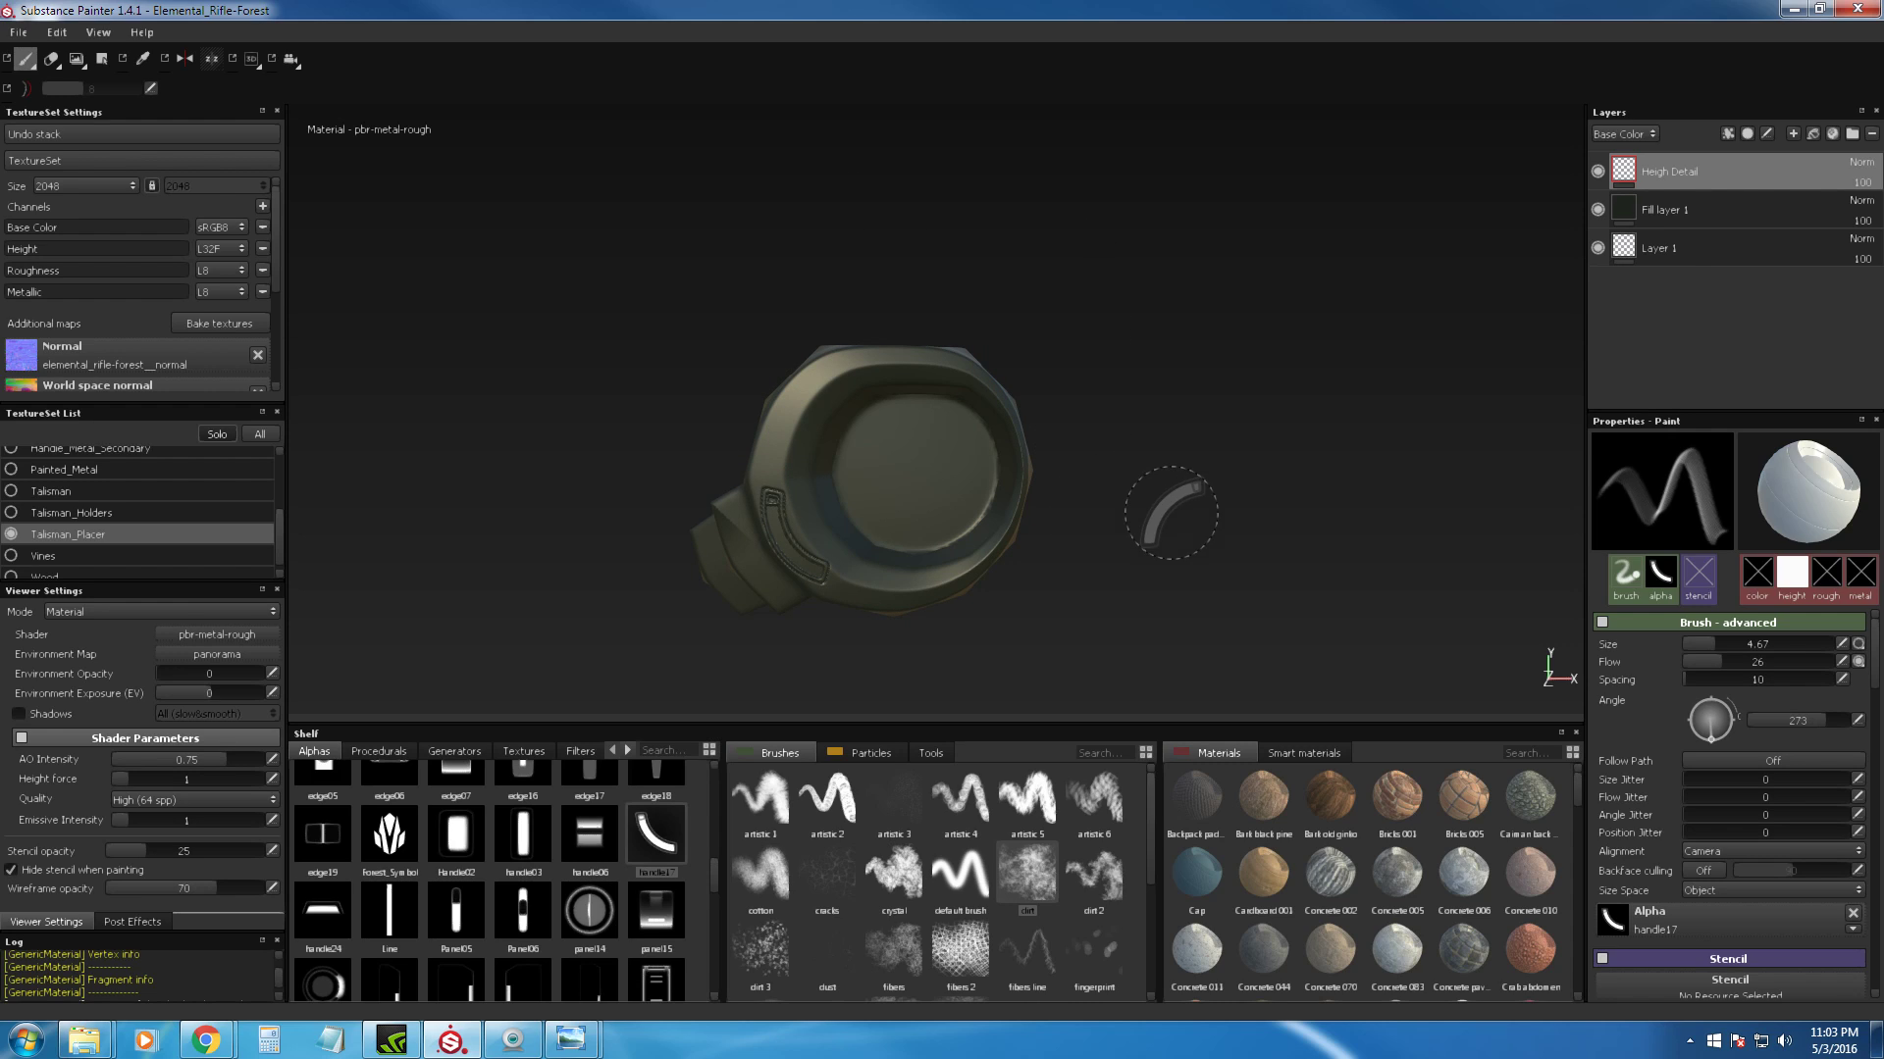
Step: Show all texture sets and inspect the side of the placer beneath the vines on the full rifle
{"action": "left_click", "coordinate": [571, 835]}
{"action": "left_click_drag", "start_coordinate": [1097, 633], "coordinate": [1207, 680], "text": "alt"}
{"action": "left_click", "coordinate": [261, 435]}
{"action": "left_click_drag", "start_coordinate": [922, 432], "coordinate": [1355, 447], "text": "alt"}
{"action": "left_click_drag", "start_coordinate": [1151, 498], "coordinate": [1162, 509], "text": "alt"}
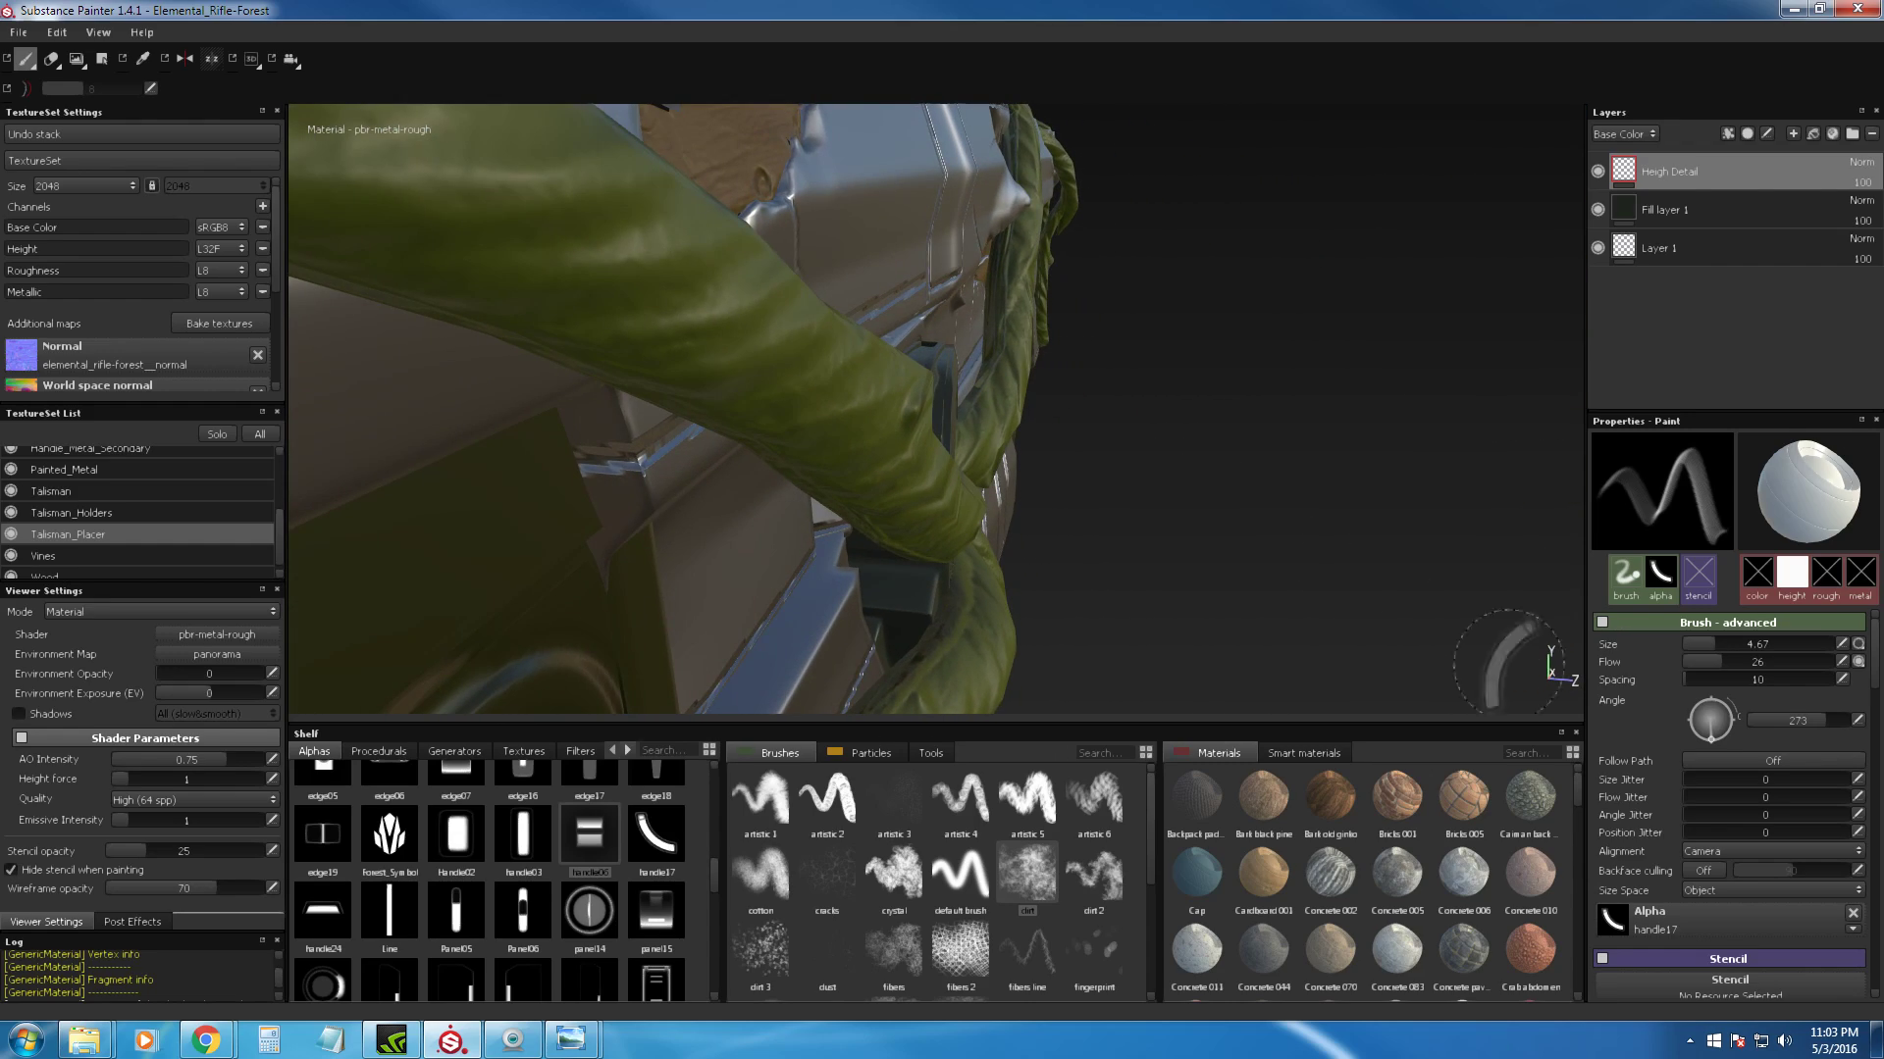
{"action": "left_click", "coordinate": [257, 435]}
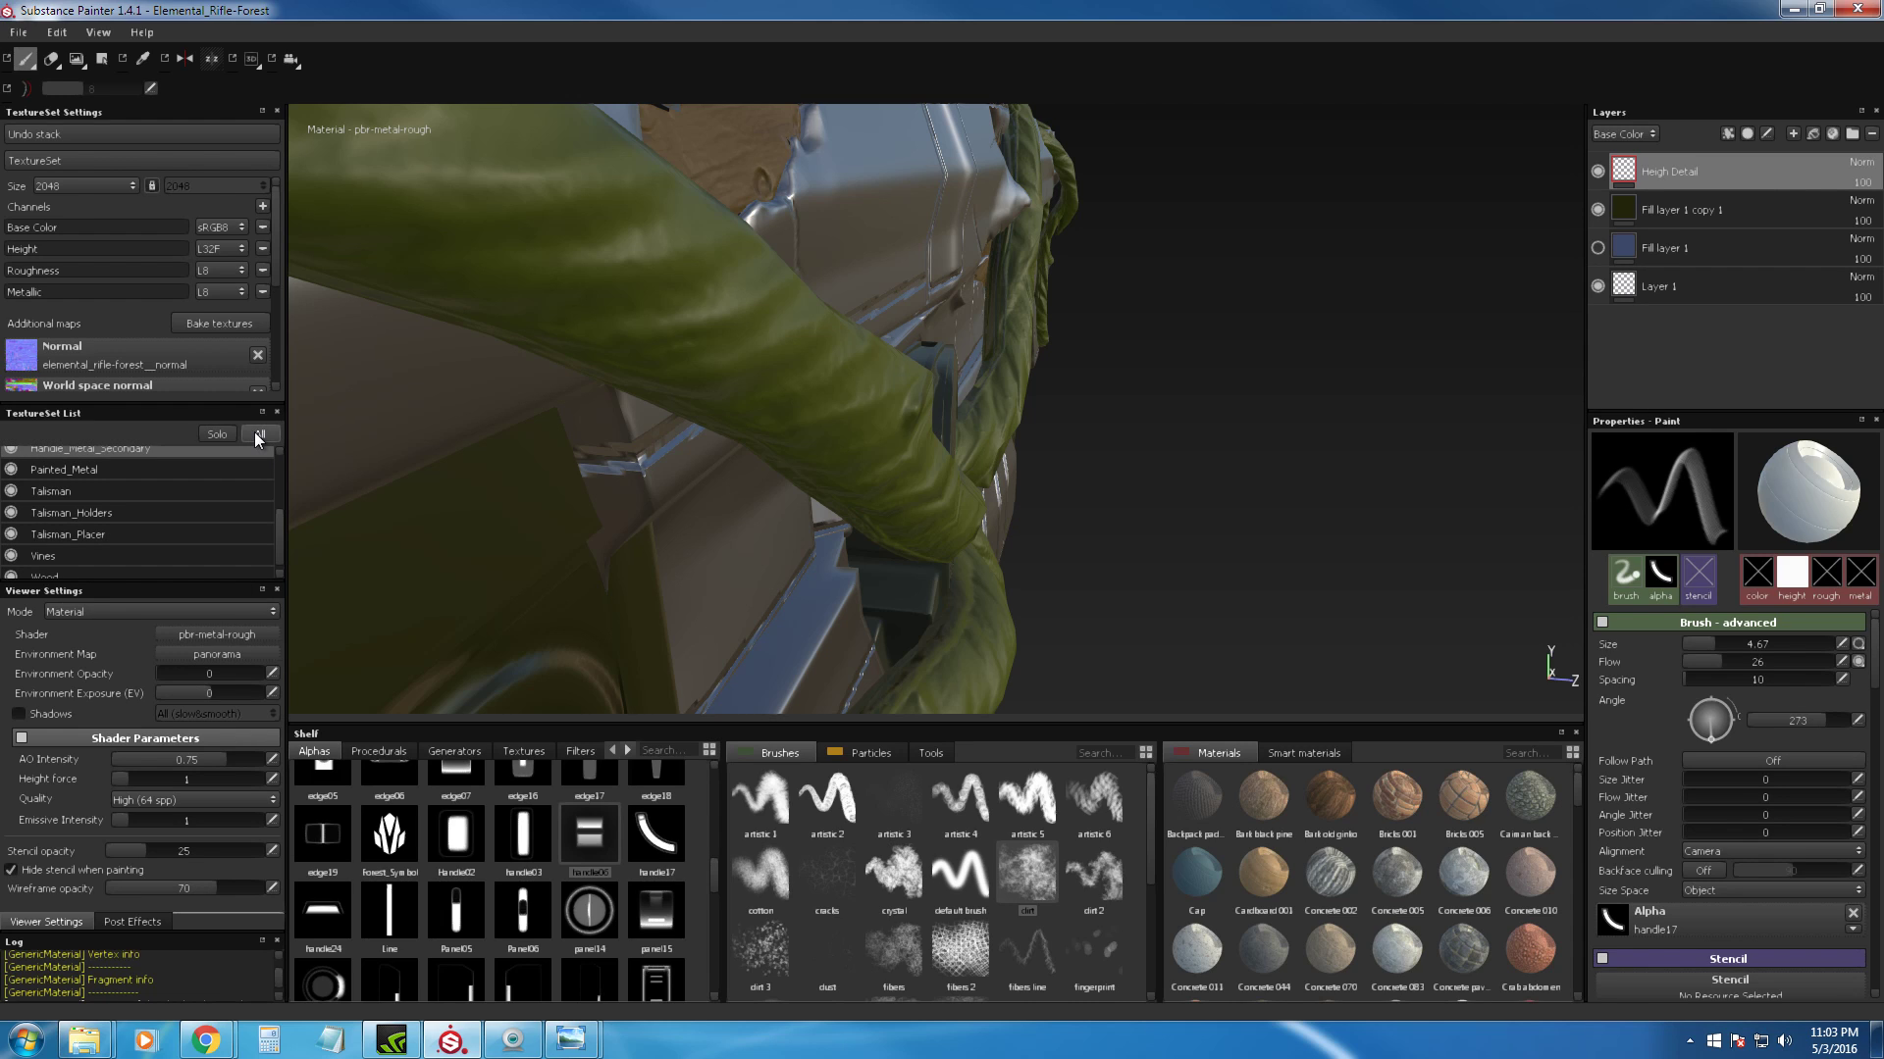
{"action": "left_click", "coordinate": [255, 432]}
{"action": "left_click_drag", "start_coordinate": [996, 473], "coordinate": [816, 441], "text": "alt"}
Step: Isolate Talisman_Placer again and frame its side face
{"action": "left_click", "coordinate": [79, 520]}
{"action": "scroll", "coordinate": [72, 543], "scroll_direction": "up", "scroll_amount": 3}
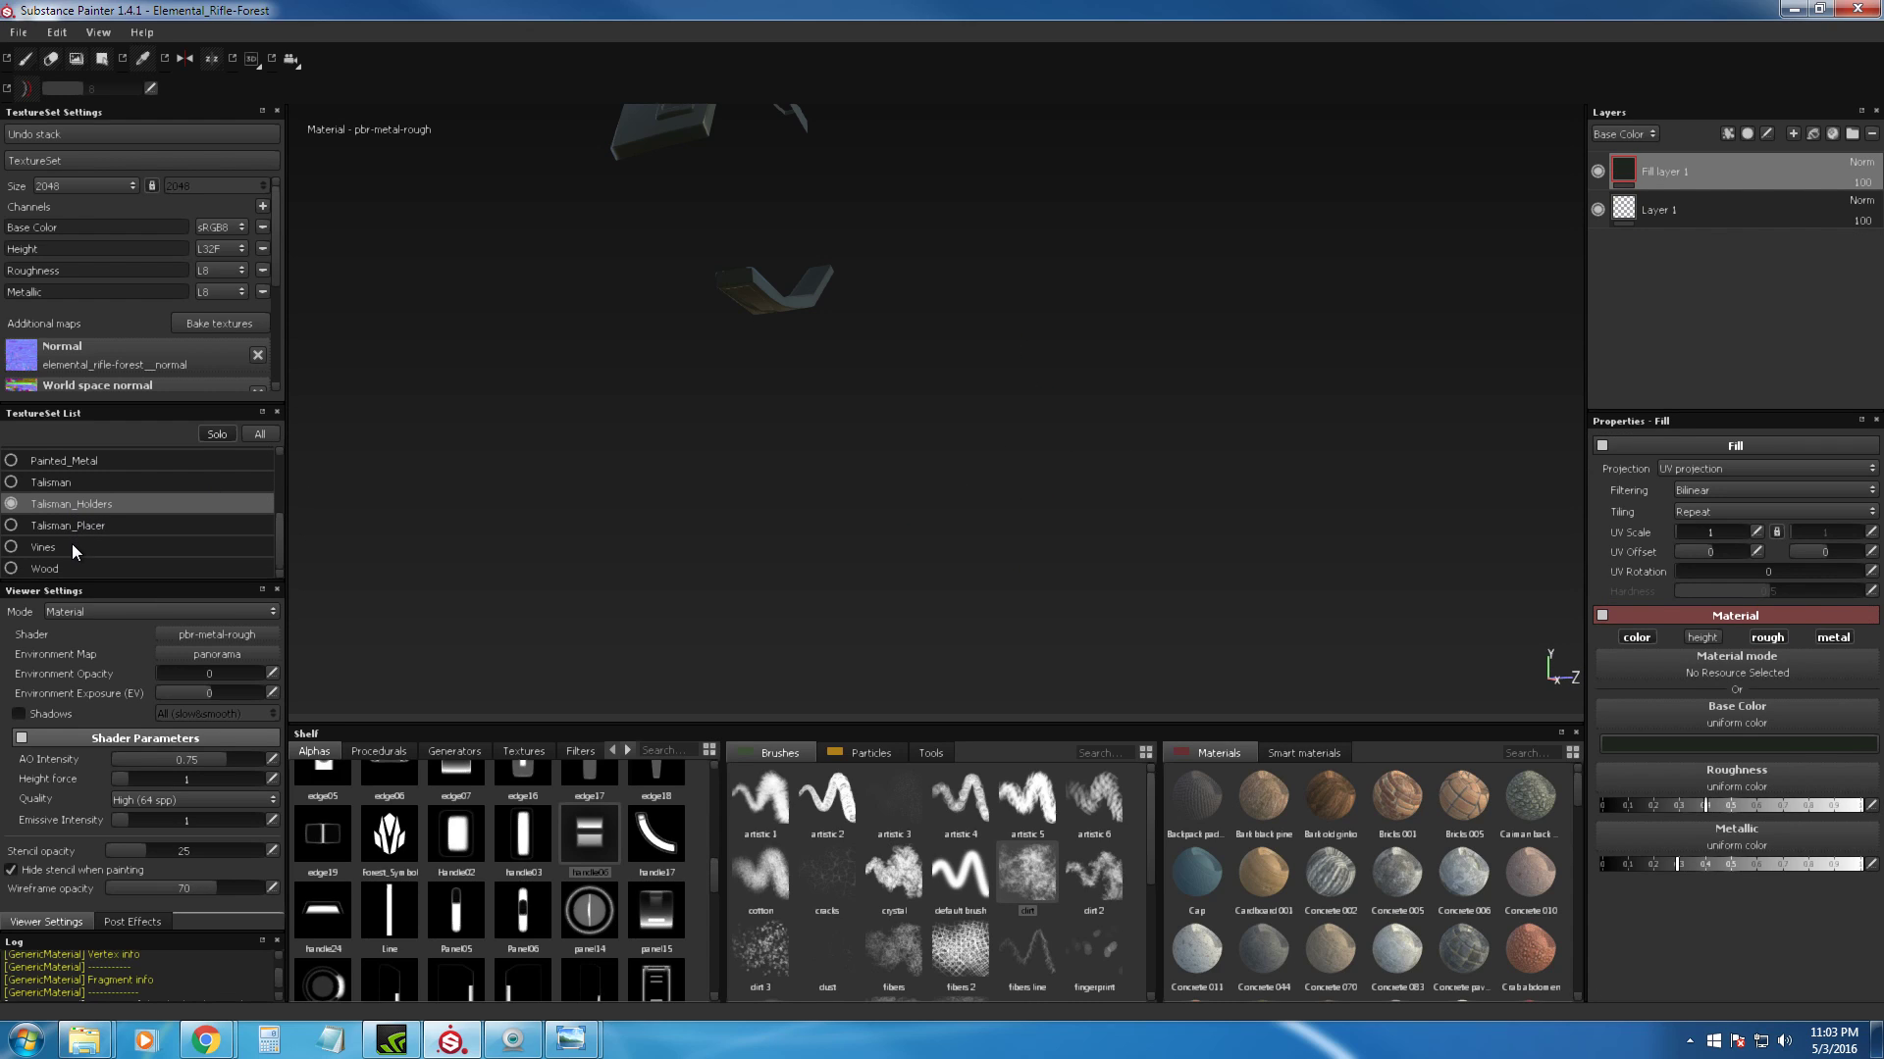
{"action": "scroll", "coordinate": [72, 543], "scroll_direction": "down", "scroll_amount": 3}
{"action": "left_click", "coordinate": [96, 527]}
{"action": "left_click_drag", "start_coordinate": [746, 446], "coordinate": [881, 522], "text": "alt"}
{"action": "middle_click_drag", "start_coordinate": [881, 522], "coordinate": [827, 251], "text": "alt"}
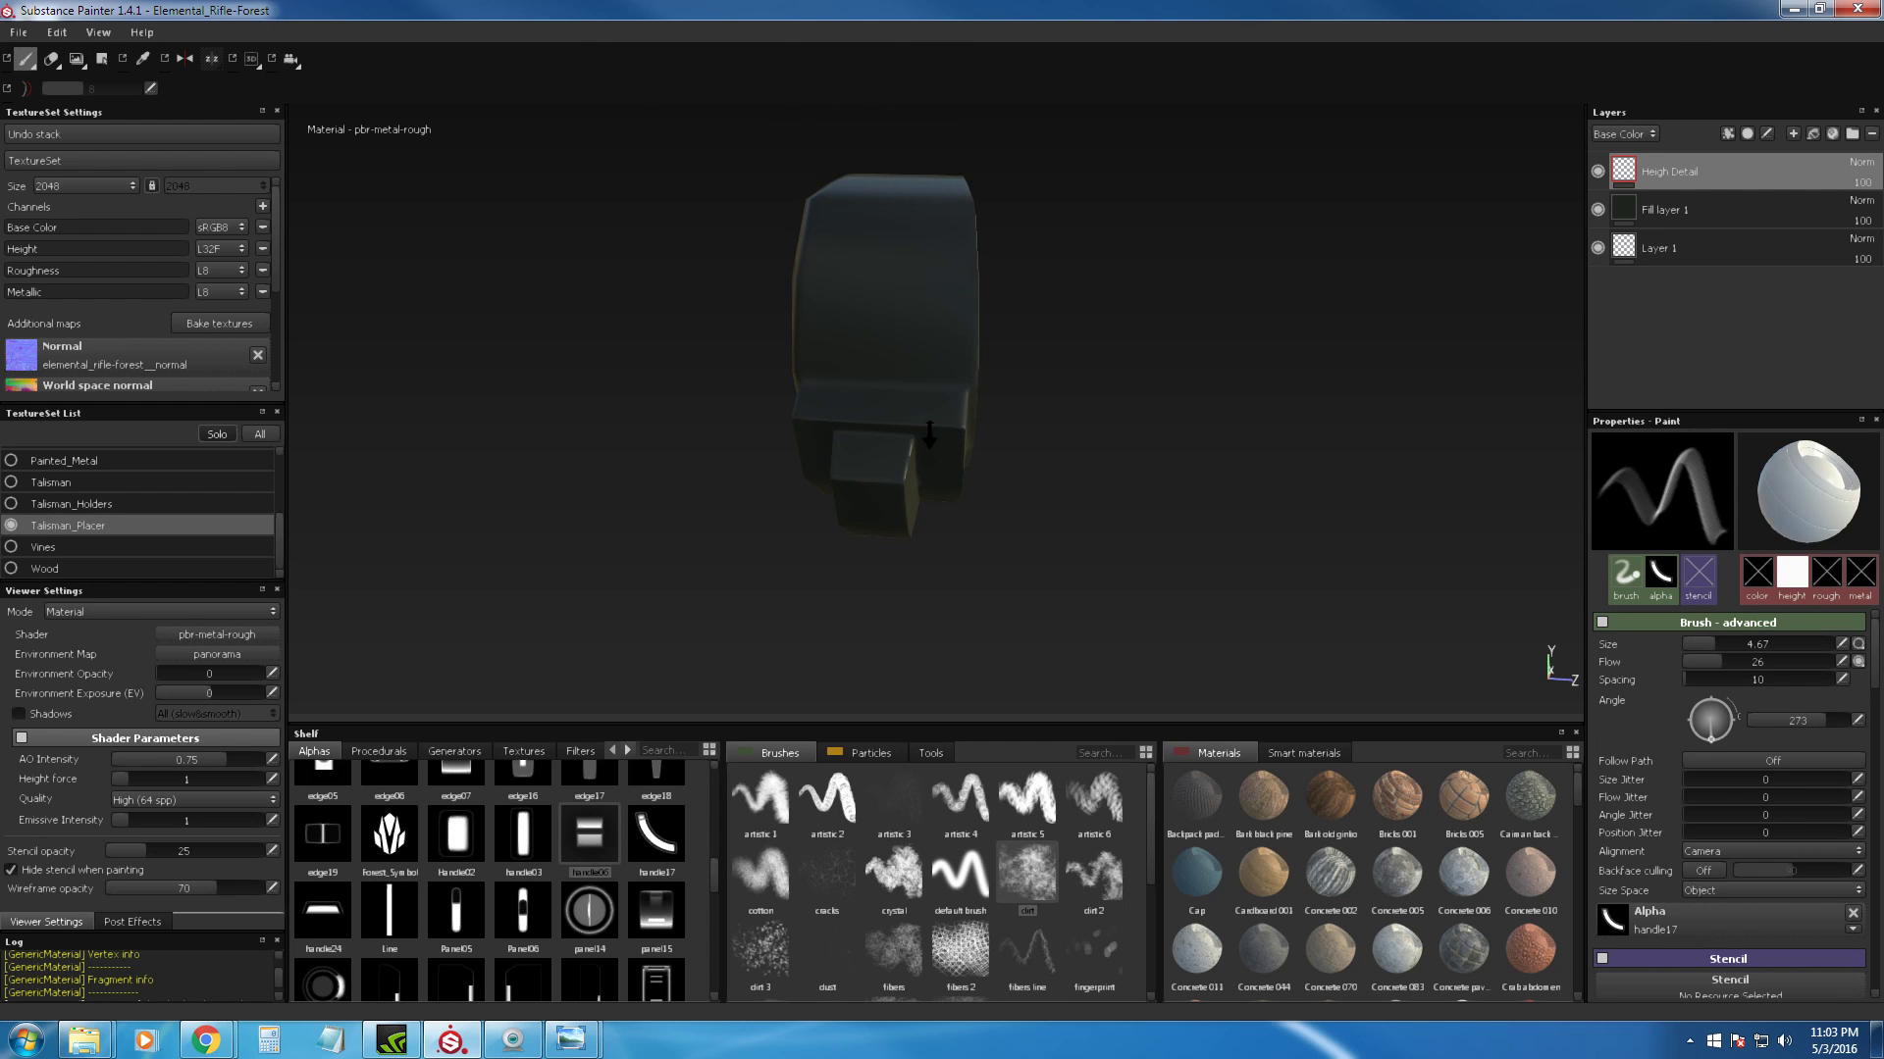
Step: Set the brush alpha to handle06 and the brush size to 6.66
{"action": "left_click_drag", "start_coordinate": [590, 834], "coordinate": [1693, 918]}
{"action": "left_click_drag", "start_coordinate": [965, 406], "coordinate": [974, 454], "text": "alt"}
{"action": "left_click_drag", "start_coordinate": [958, 381], "coordinate": [940, 447], "text": "alt"}
{"action": "right_click_drag", "start_coordinate": [867, 384], "coordinate": [898, 383], "text": "ctrl"}
Step: Try a handle06 stamp on the side face of the placer, and undo it
{"action": "mouse_move", "coordinate": [945, 404]}
{"action": "left_mouse_down", "text": "alt"}
{"action": "mouse_move", "coordinate": [941, 465]}
{"action": "mouse_move", "coordinate": [862, 371]}
{"action": "left_mouse_up", "text": "alt"}
{"action": "left_click_drag", "start_coordinate": [1073, 396], "coordinate": [1060, 285], "text": "alt"}
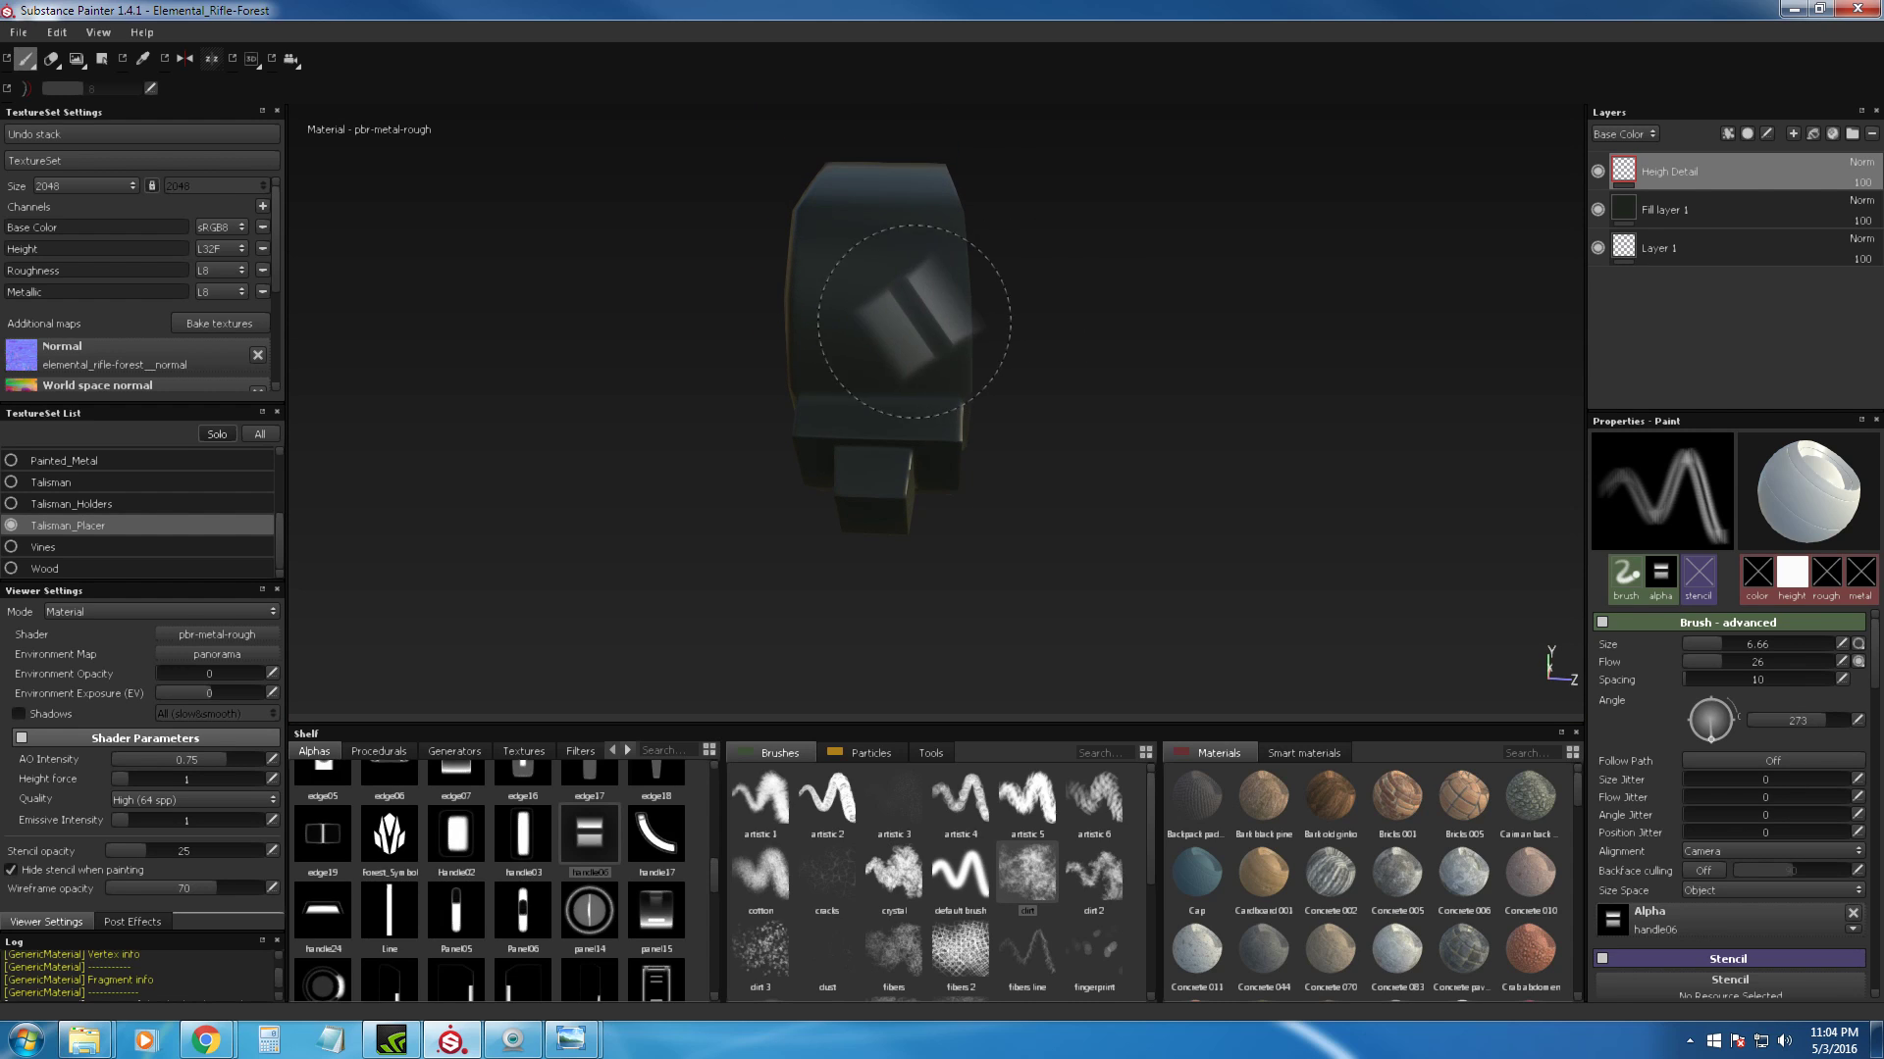
{"action": "left_click_drag", "start_coordinate": [1132, 395], "coordinate": [1140, 394], "text": "alt"}
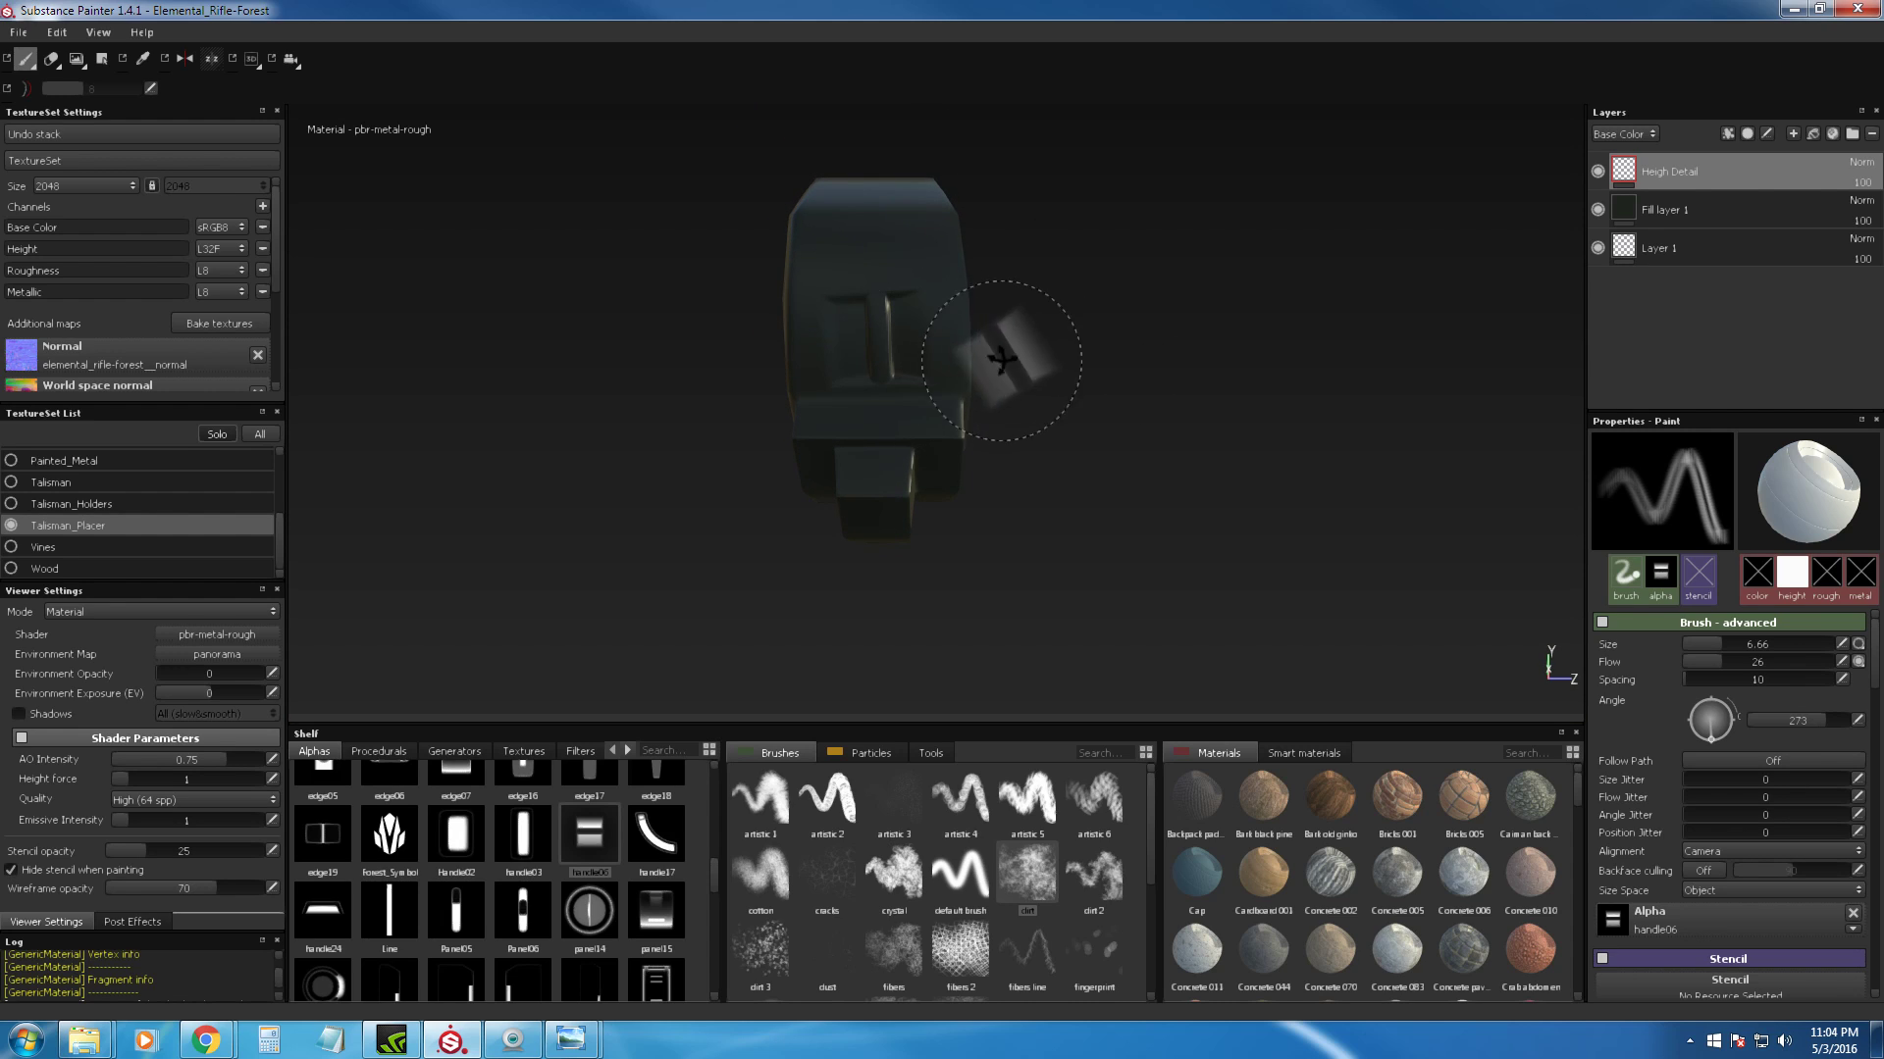
{"action": "left_click_drag", "start_coordinate": [1003, 360], "coordinate": [1028, 342], "text": "alt"}
Step: Set the brush angle to 90 and the flow to 66 for the handle06 stamp
{"action": "middle_click_drag", "start_coordinate": [1075, 371], "coordinate": [1105, 395], "text": "alt"}
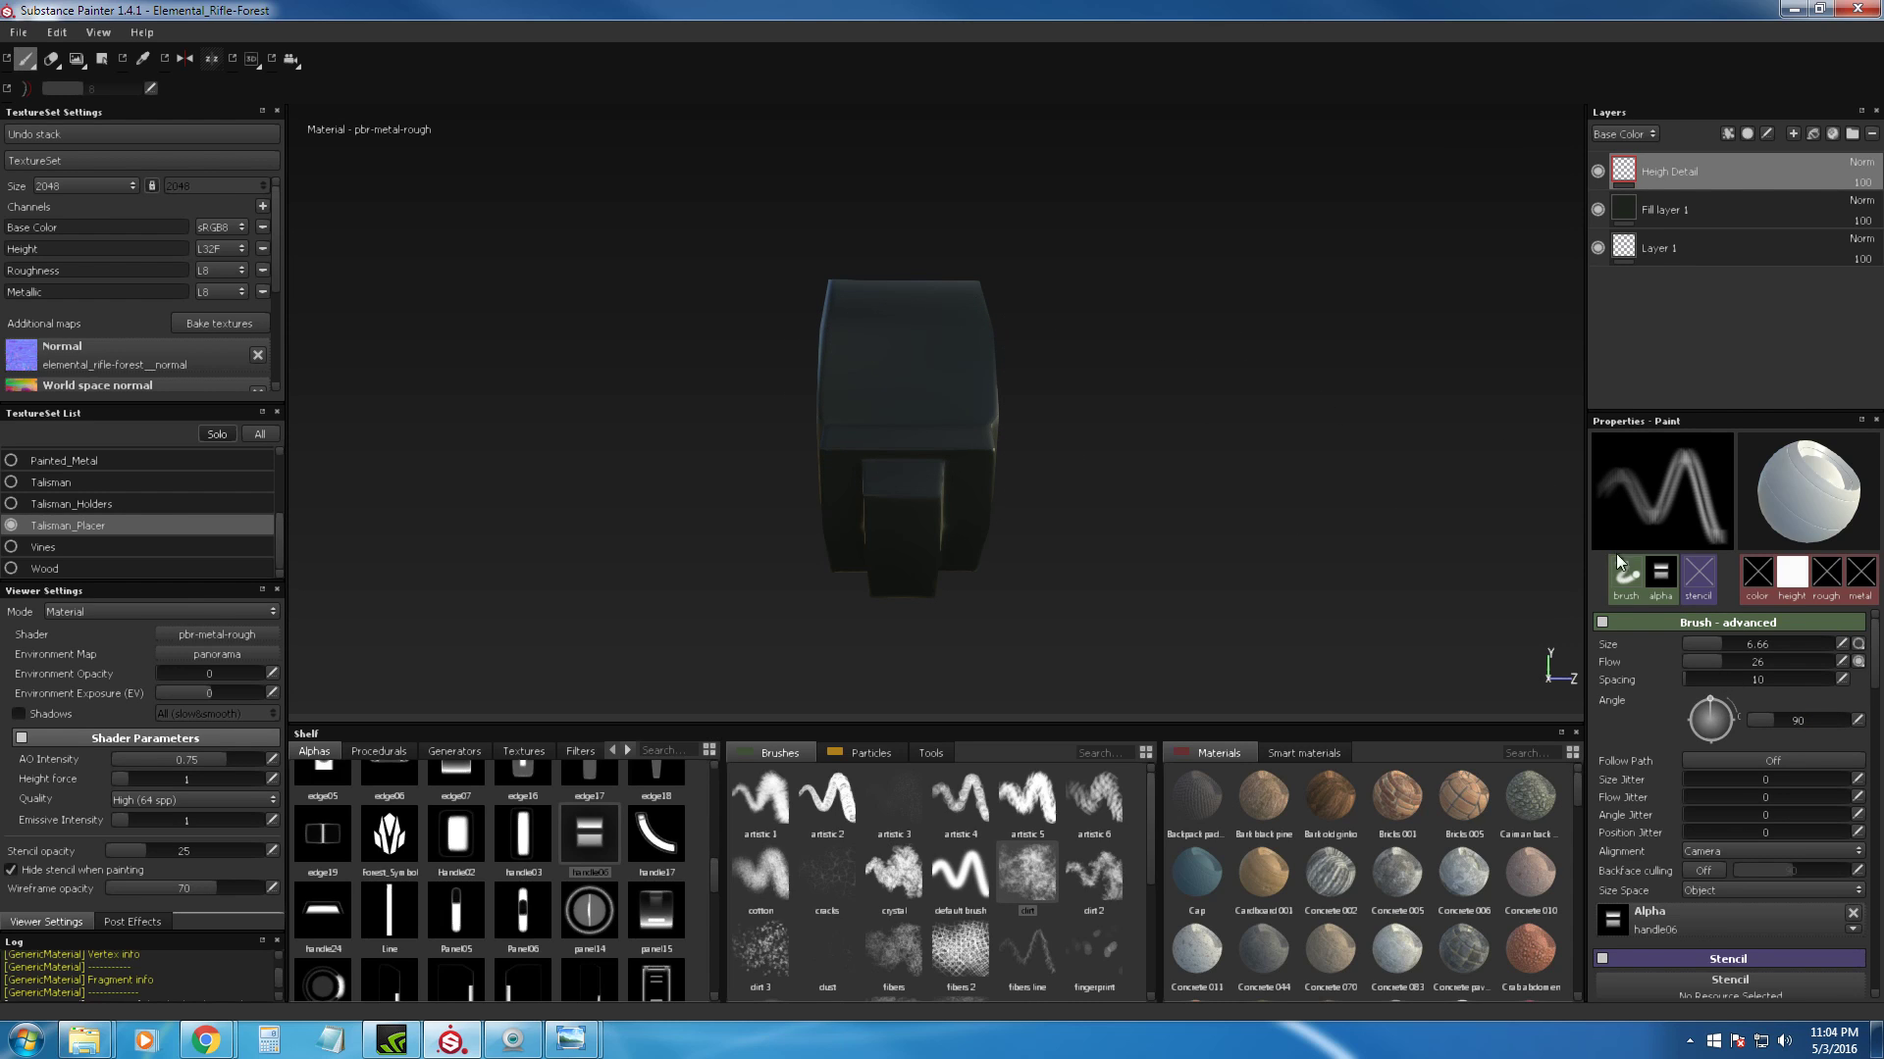
{"action": "left_click_drag", "start_coordinate": [1751, 663], "coordinate": [1765, 662]}
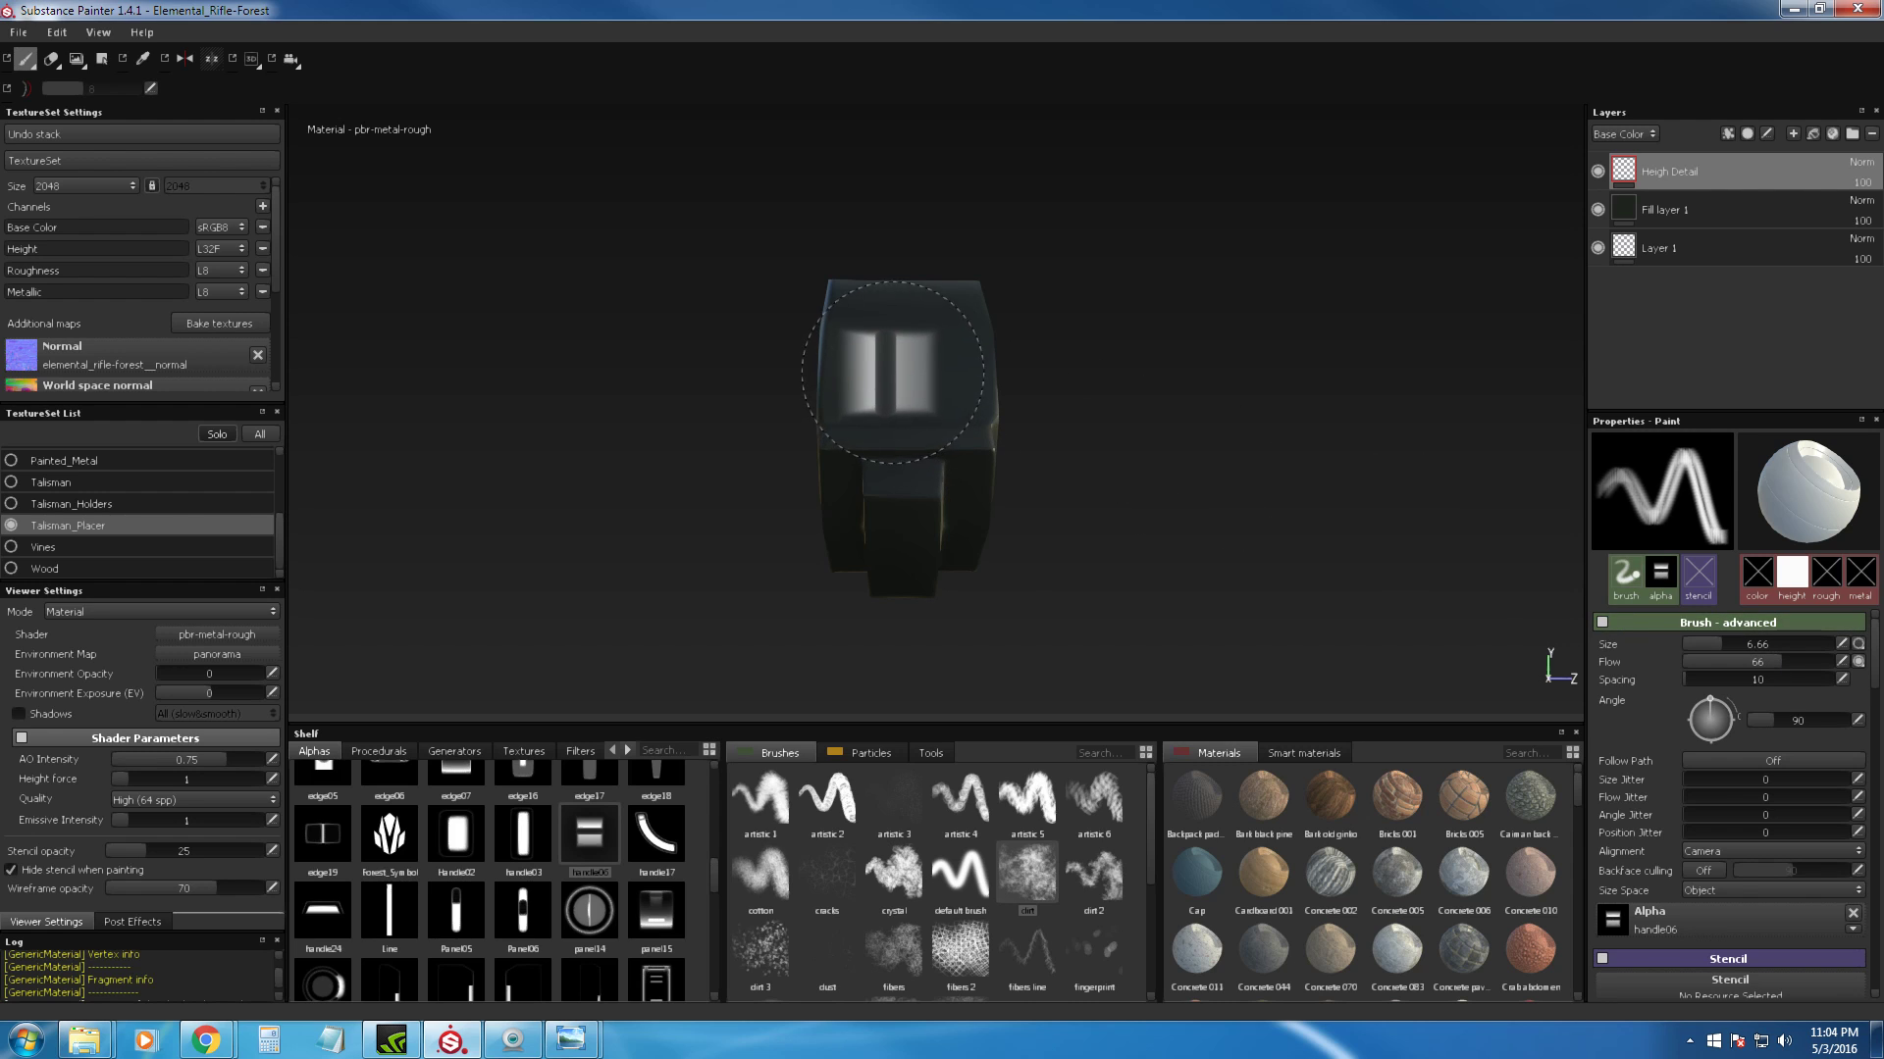
{"action": "left_click_drag", "start_coordinate": [1219, 386], "coordinate": [883, 437], "text": "alt"}
Step: Check the placer's side against the full rifle, and isolate Talisman_Placer again
{"action": "left_click", "coordinate": [257, 434]}
{"action": "left_click_drag", "start_coordinate": [1016, 520], "coordinate": [1299, 450], "text": "alt"}
{"action": "left_click_drag", "start_coordinate": [1102, 492], "coordinate": [1121, 525], "text": "alt"}
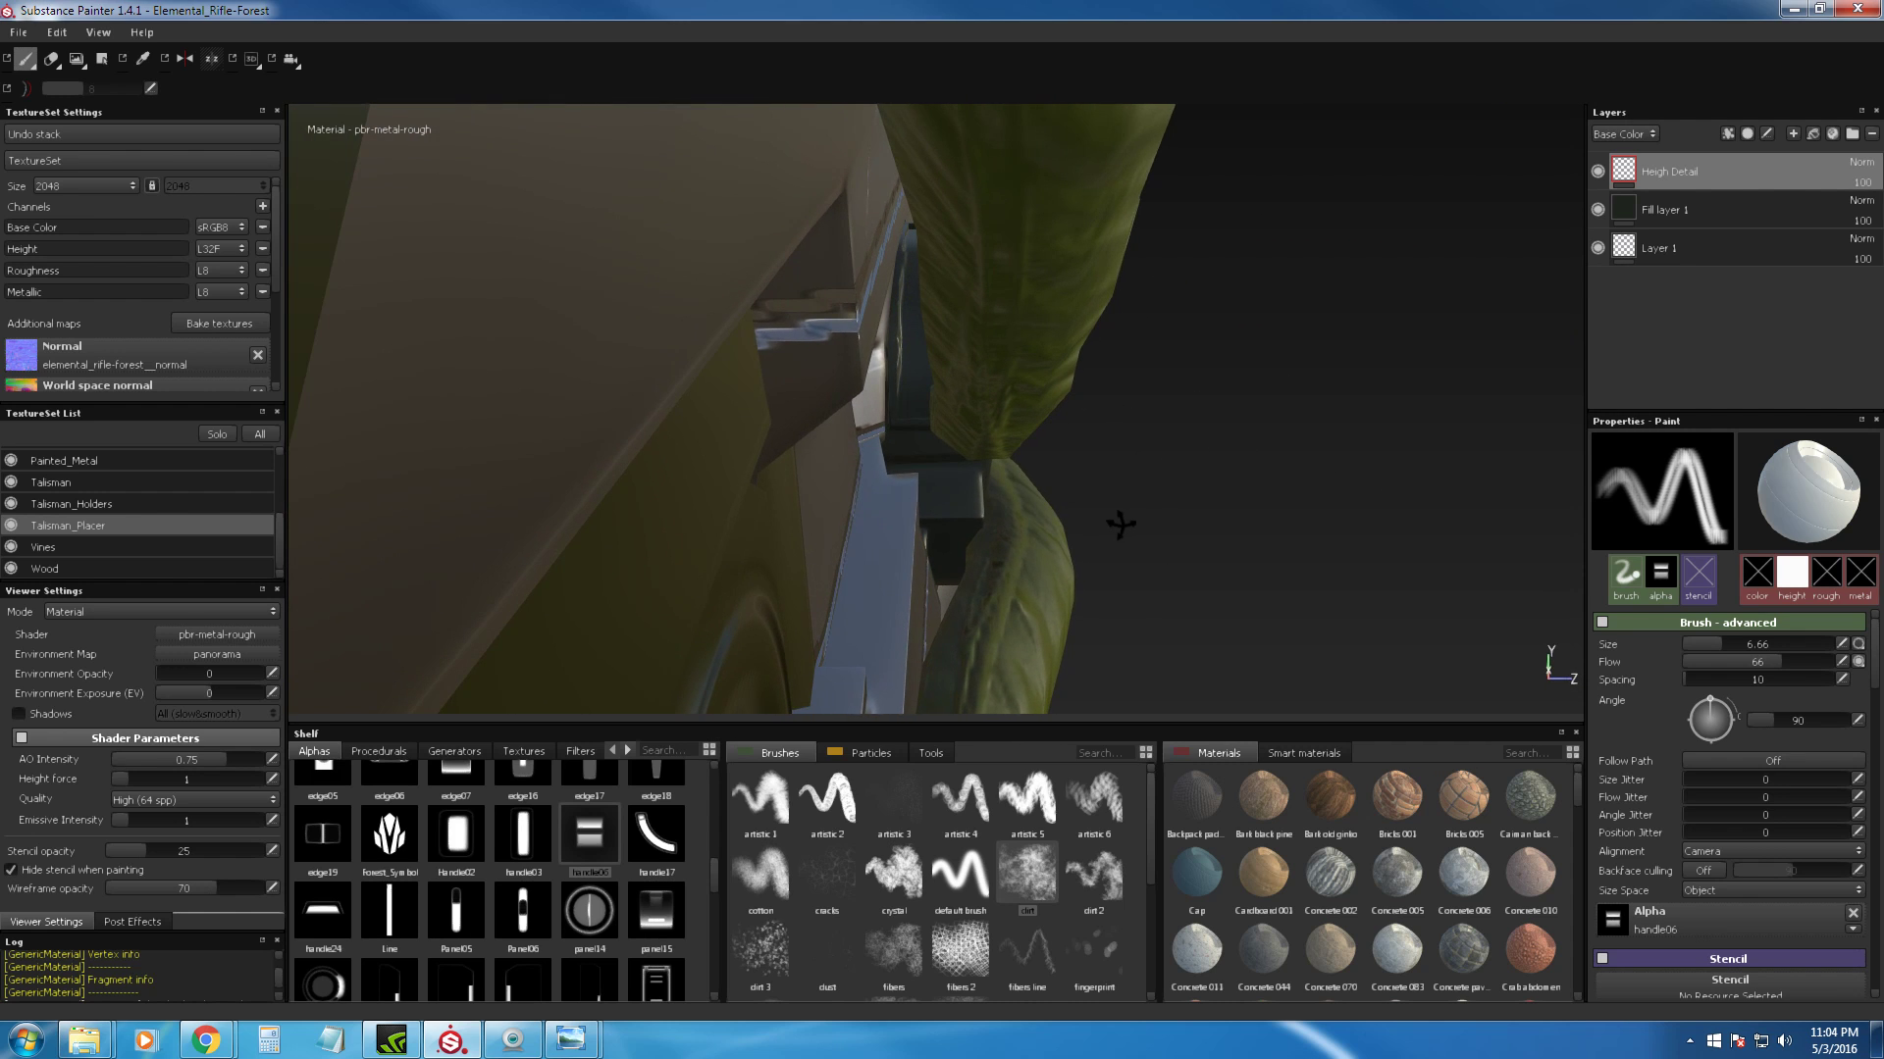
{"action": "left_click", "coordinate": [227, 435]}
{"action": "left_click_drag", "start_coordinate": [911, 541], "coordinate": [915, 587], "text": "alt"}
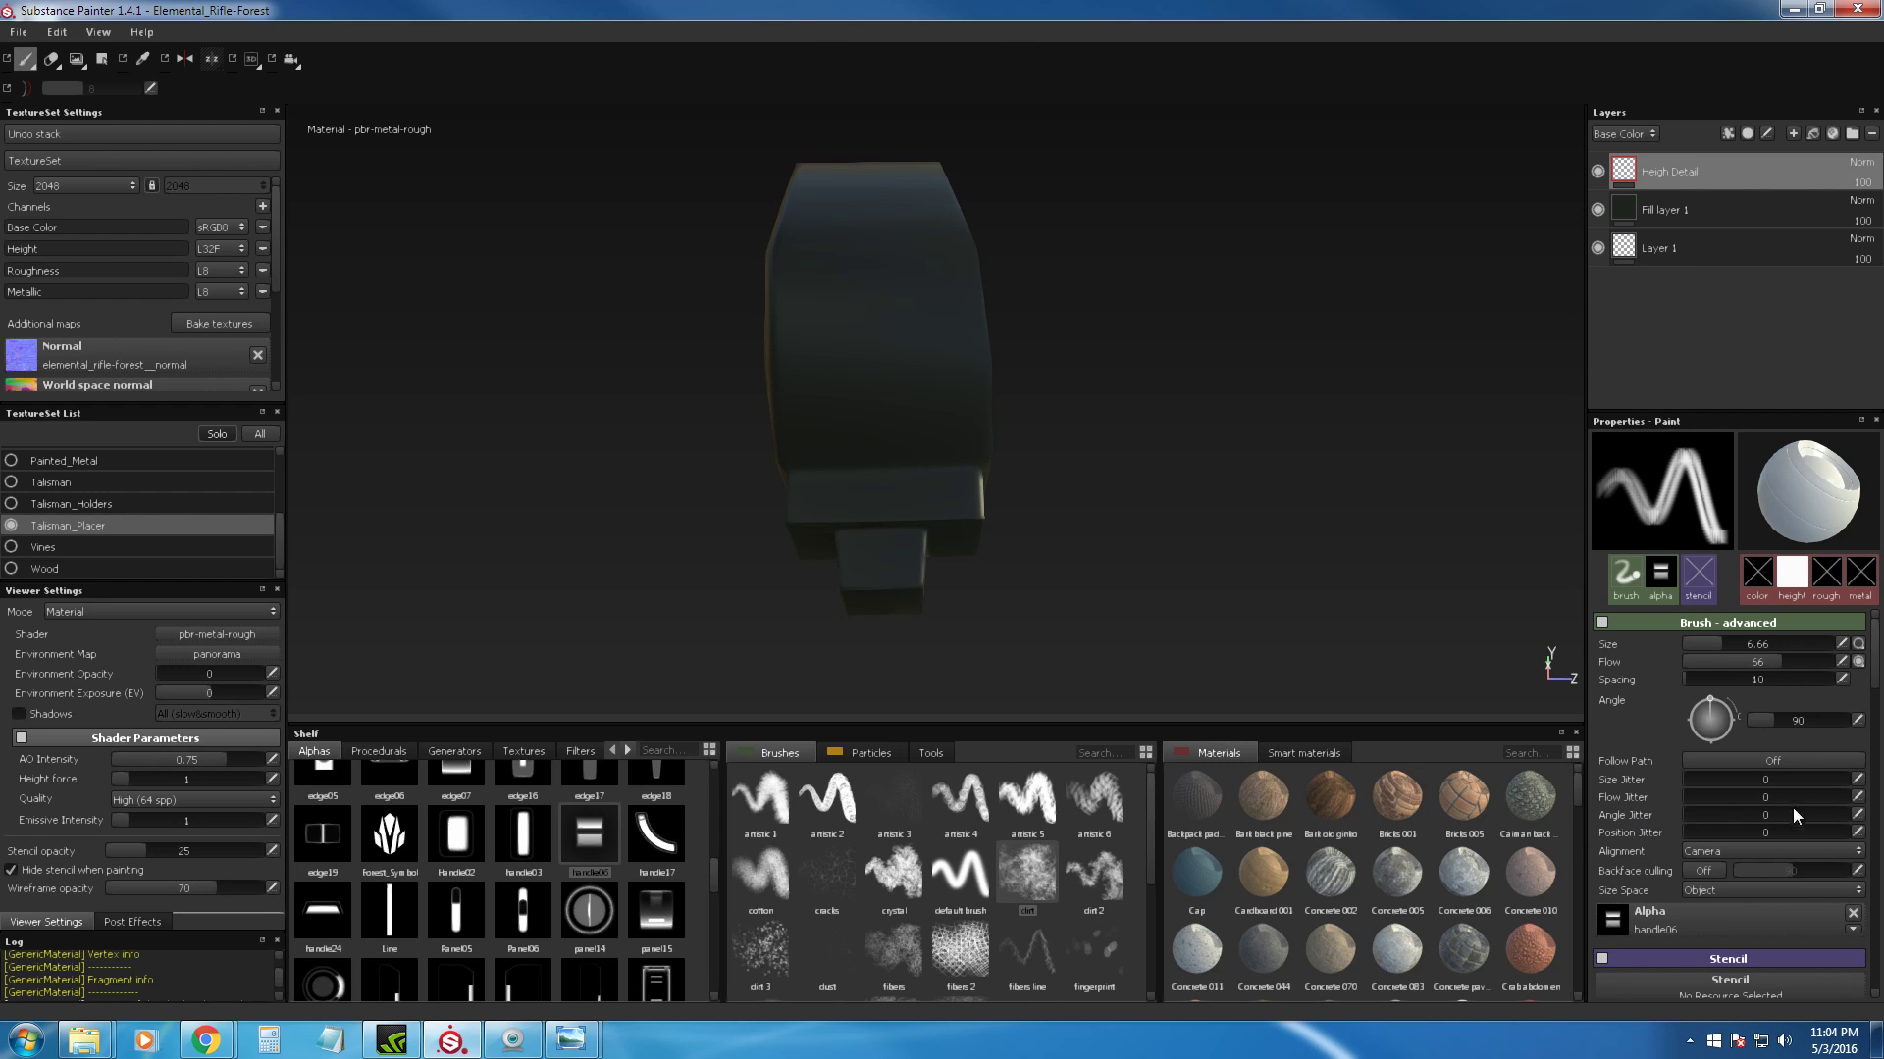
Step: Set the brush angle to 0 and stamp handle06 near the lower end of the placer's side face
{"action": "type", "text": "0"}
{"action": "key", "text": "Return"}
{"action": "mouse_move", "coordinate": [1214, 437]}
{"action": "left_mouse_down", "text": "alt"}
{"action": "mouse_move", "coordinate": [1206, 673]}
{"action": "mouse_move", "coordinate": [1190, 652]}
{"action": "left_mouse_up", "text": "alt"}
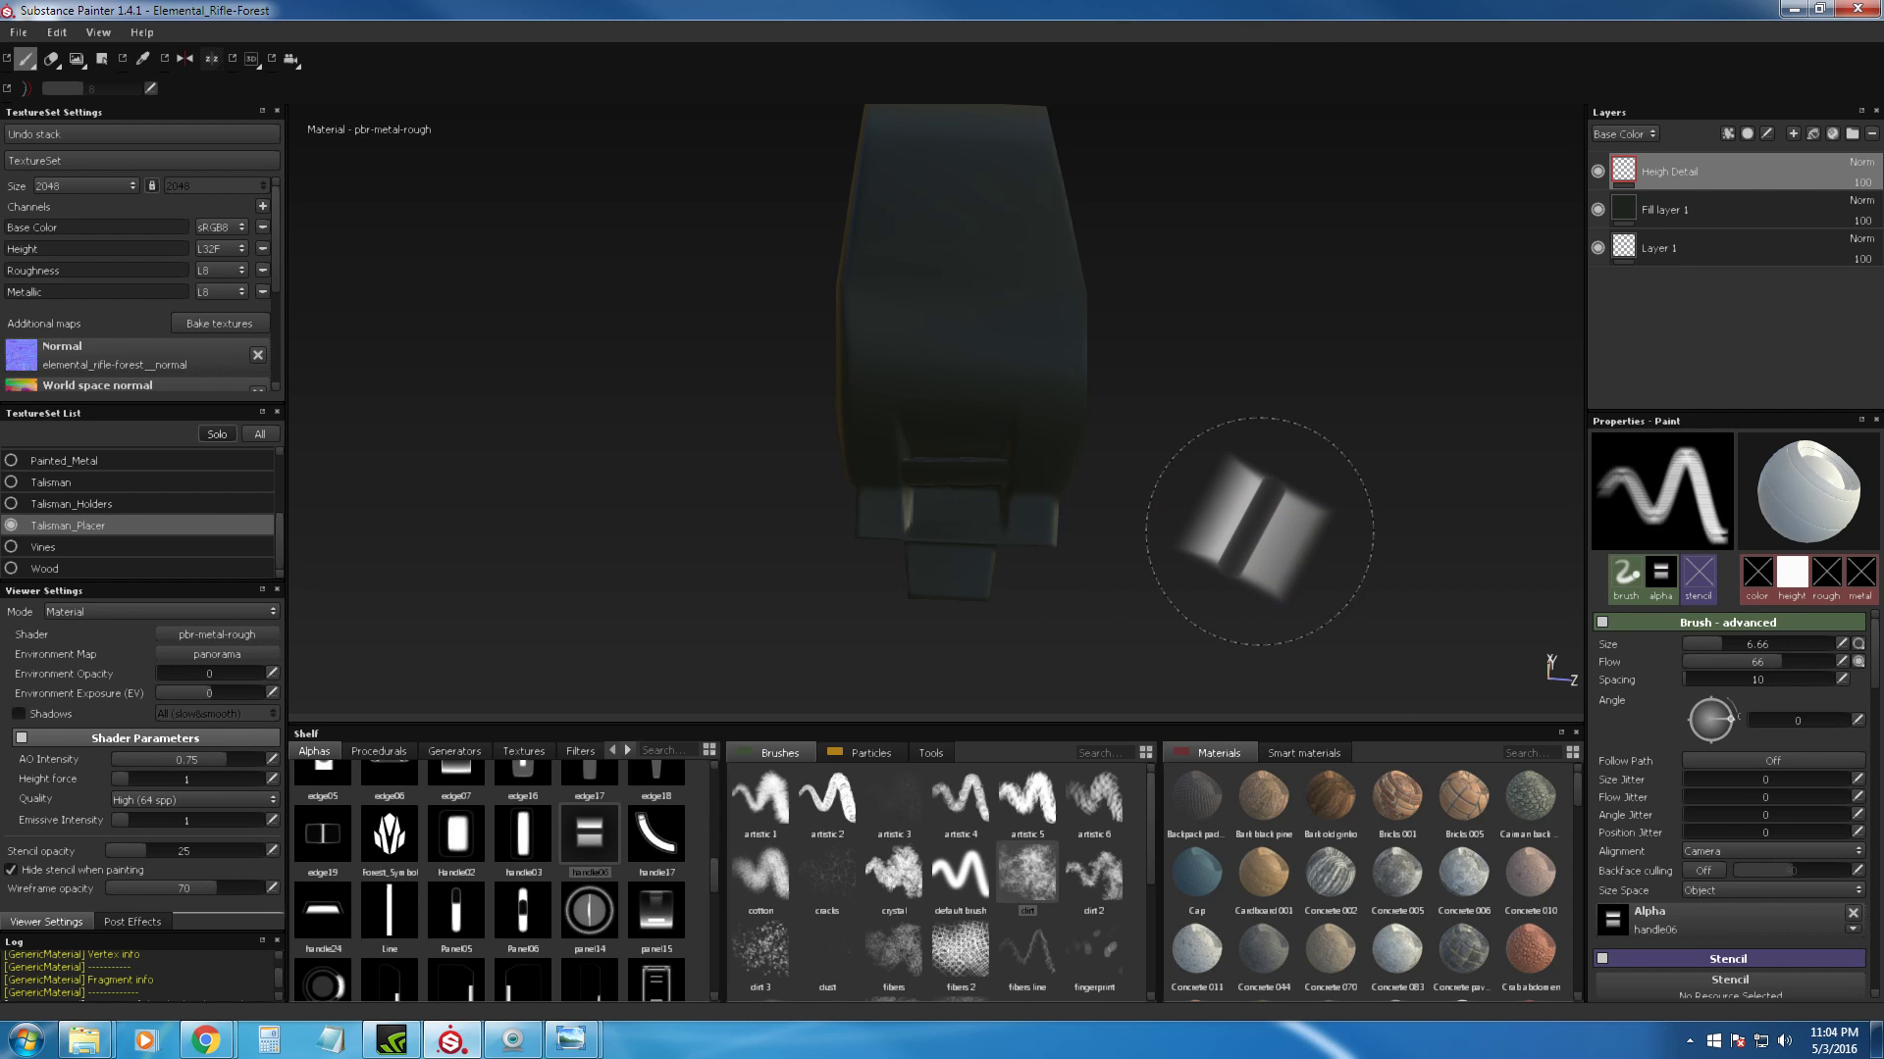
Step: Show all texture sets again to bring back the full rifle around the talisman placer
{"action": "mouse_move", "coordinate": [1216, 530]}
{"action": "left_mouse_down", "text": "alt"}
{"action": "mouse_move", "coordinate": [1245, 471]}
{"action": "mouse_move", "coordinate": [1239, 389]}
{"action": "mouse_move", "coordinate": [765, 382]}
{"action": "mouse_move", "coordinate": [974, 459]}
{"action": "left_mouse_up", "text": "alt"}
{"action": "left_click", "coordinate": [258, 433]}
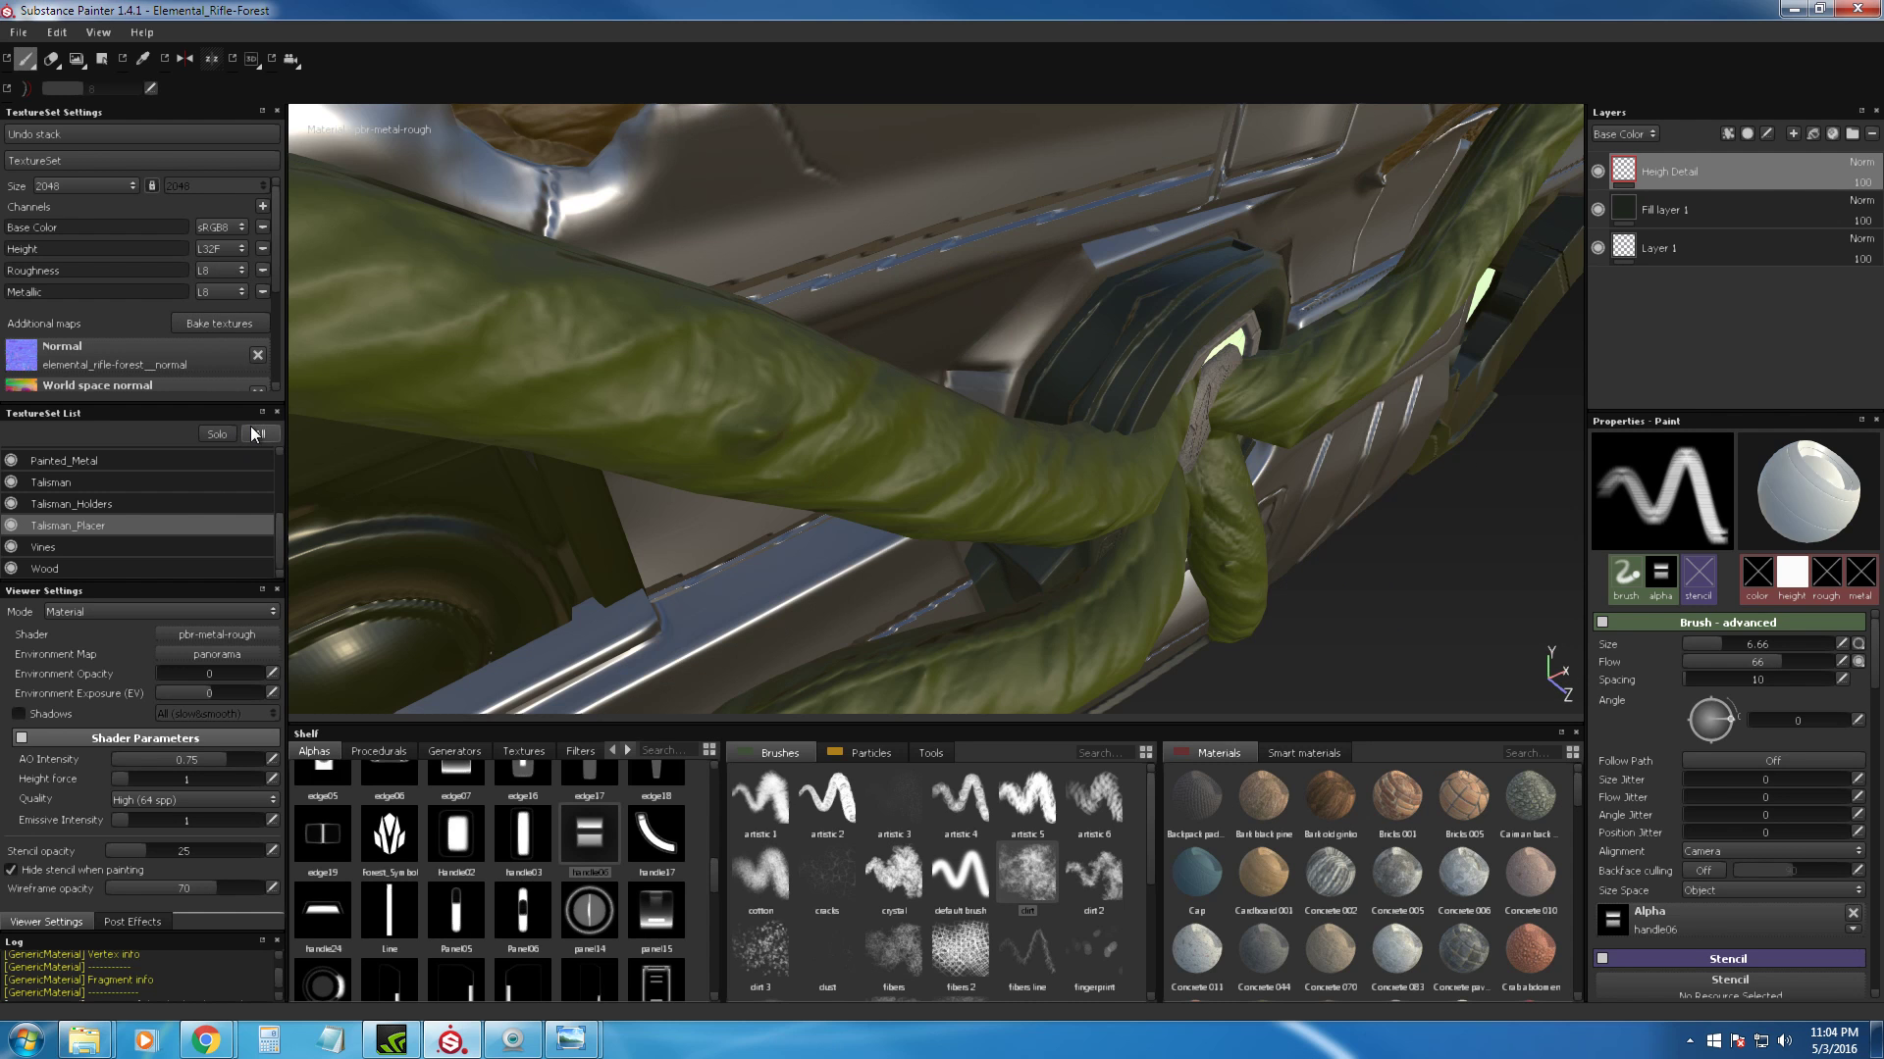
{"action": "mouse_move", "coordinate": [1026, 551]}
{"action": "left_mouse_down", "text": "alt"}
{"action": "mouse_move", "coordinate": [1190, 438]}
{"action": "mouse_move", "coordinate": [1236, 433]}
{"action": "mouse_move", "coordinate": [1396, 487]}
{"action": "mouse_move", "coordinate": [1156, 405]}
{"action": "mouse_move", "coordinate": [1026, 416]}
{"action": "mouse_move", "coordinate": [1192, 525]}
{"action": "mouse_move", "coordinate": [1151, 415]}
{"action": "mouse_move", "coordinate": [1187, 431]}
{"action": "mouse_move", "coordinate": [1378, 412]}
{"action": "mouse_move", "coordinate": [1359, 515]}
{"action": "mouse_move", "coordinate": [561, 529]}
{"action": "left_mouse_up", "text": "alt"}
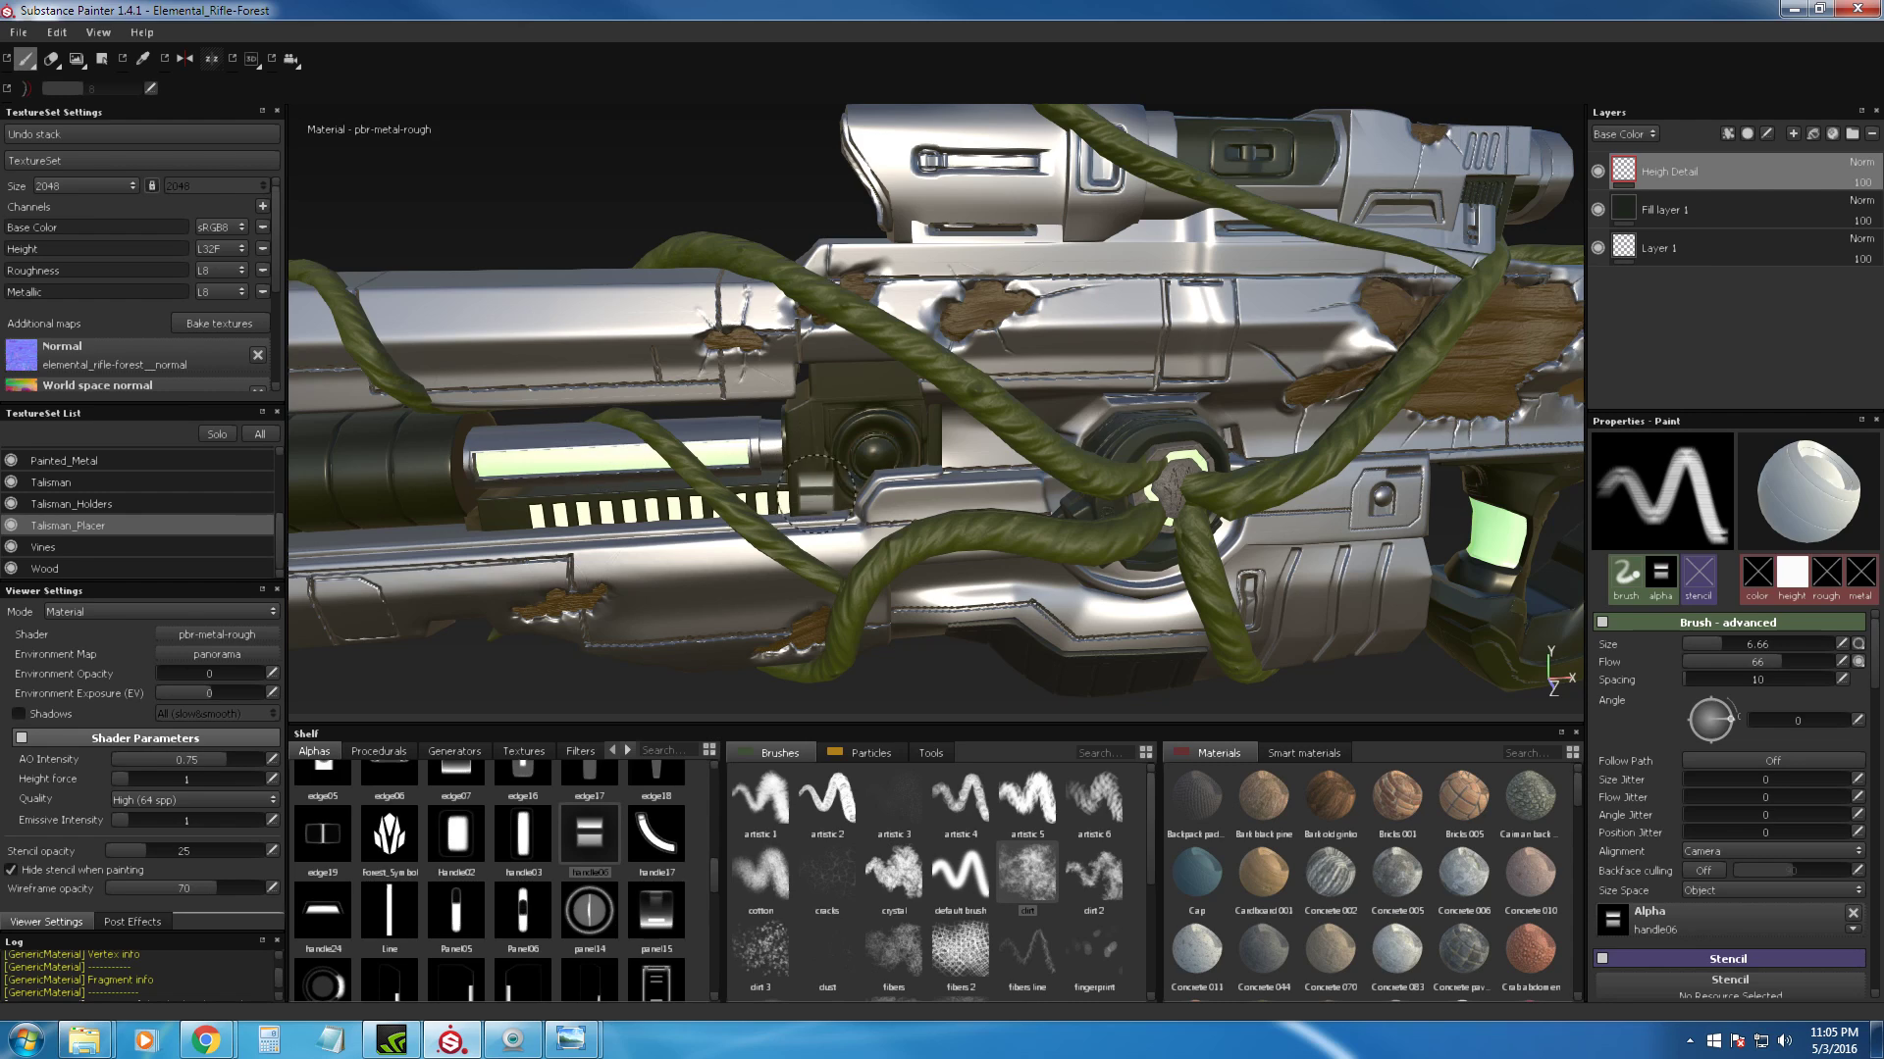
Step: Examine the full rifle from several sides and distances, including the scope, stock and talisman area
{"action": "right_click_drag", "start_coordinate": [1184, 450], "coordinate": [992, 209], "text": "alt"}
{"action": "middle_click_drag", "start_coordinate": [992, 210], "coordinate": [878, 490], "text": "alt"}
{"action": "right_click_drag", "start_coordinate": [878, 491], "coordinate": [1173, 429], "text": "alt"}
{"action": "left_click_drag", "start_coordinate": [1173, 428], "coordinate": [1452, 427], "text": "alt"}
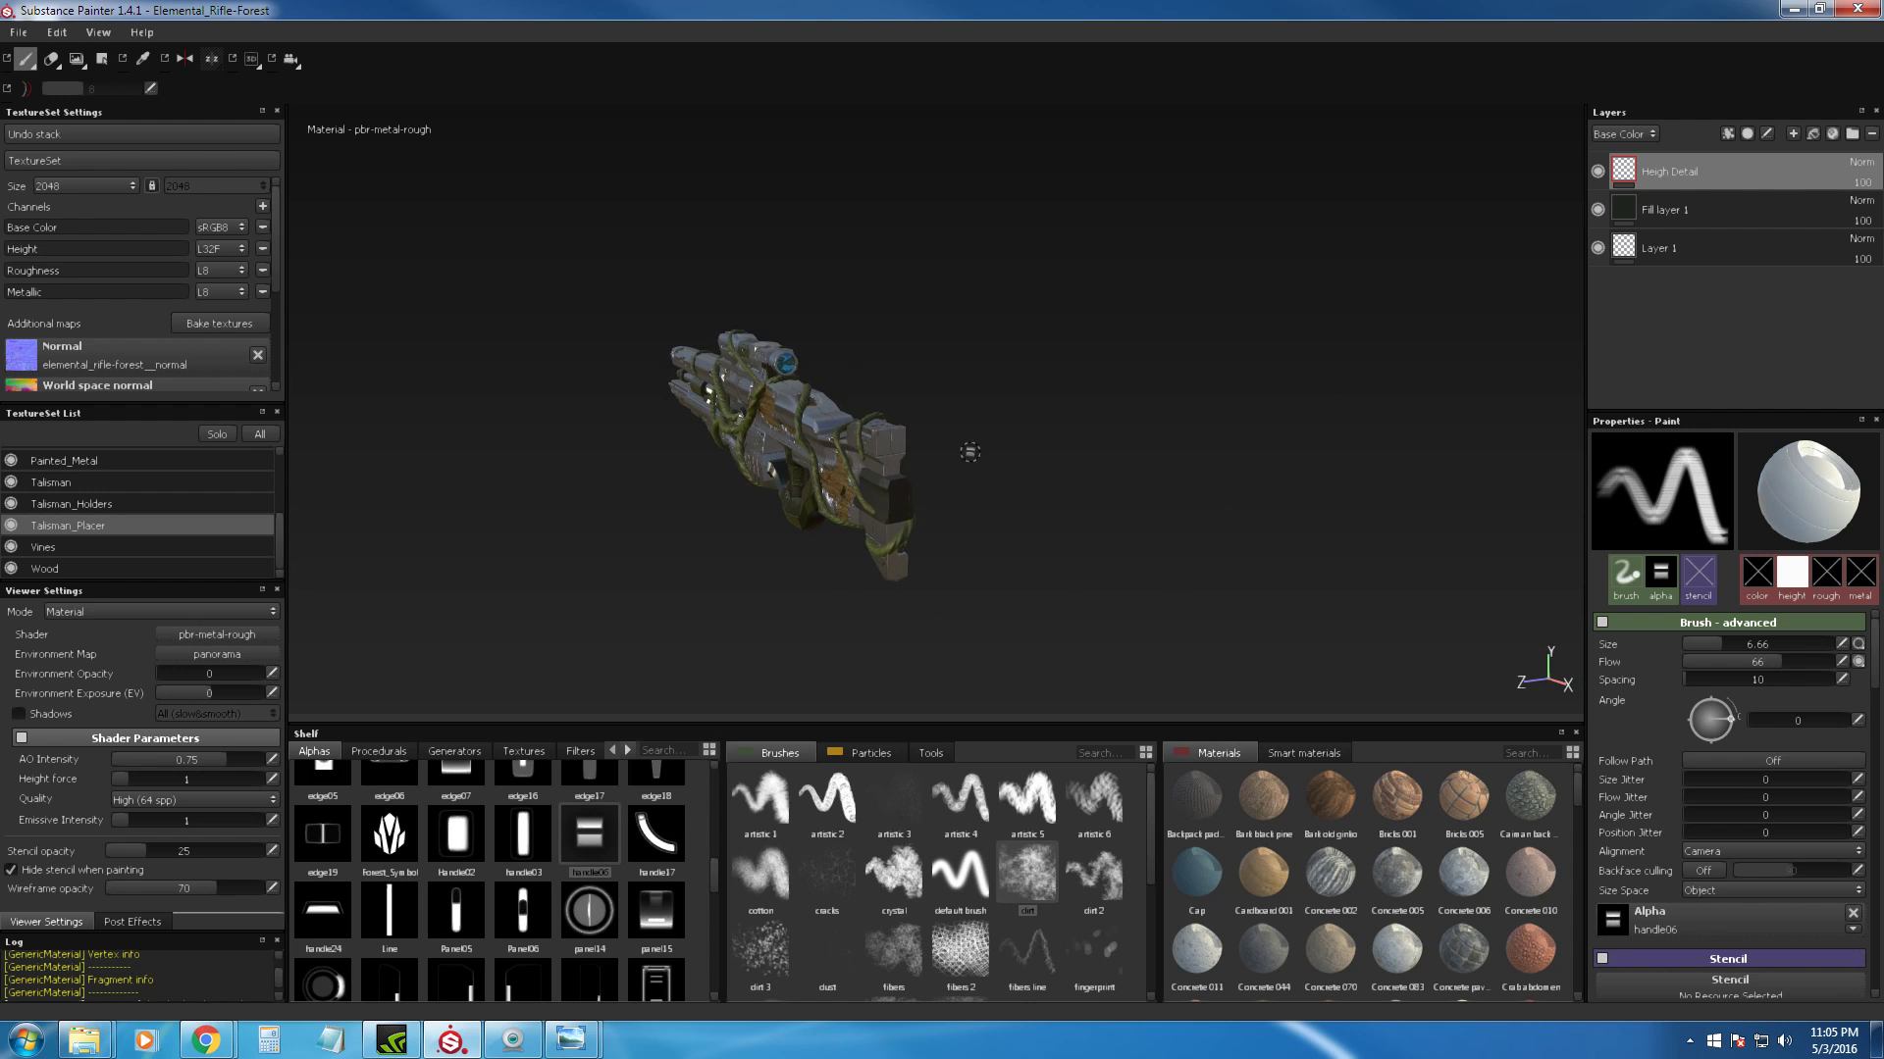
{"action": "left_click_drag", "start_coordinate": [352, 410], "coordinate": [883, 447], "text": "alt"}
{"action": "right_click_drag", "start_coordinate": [883, 451], "coordinate": [1223, 491], "text": "shift"}
{"action": "middle_click_drag", "start_coordinate": [1223, 491], "coordinate": [991, 480], "text": "alt"}
{"action": "mouse_move", "coordinate": [991, 481]}
{"action": "left_mouse_down", "text": "alt"}
{"action": "mouse_move", "coordinate": [1311, 509]}
{"action": "mouse_move", "coordinate": [1211, 507]}
{"action": "mouse_move", "coordinate": [1311, 530]}
{"action": "mouse_move", "coordinate": [1219, 539]}
{"action": "mouse_move", "coordinate": [1374, 506]}
{"action": "left_mouse_up", "text": "alt"}
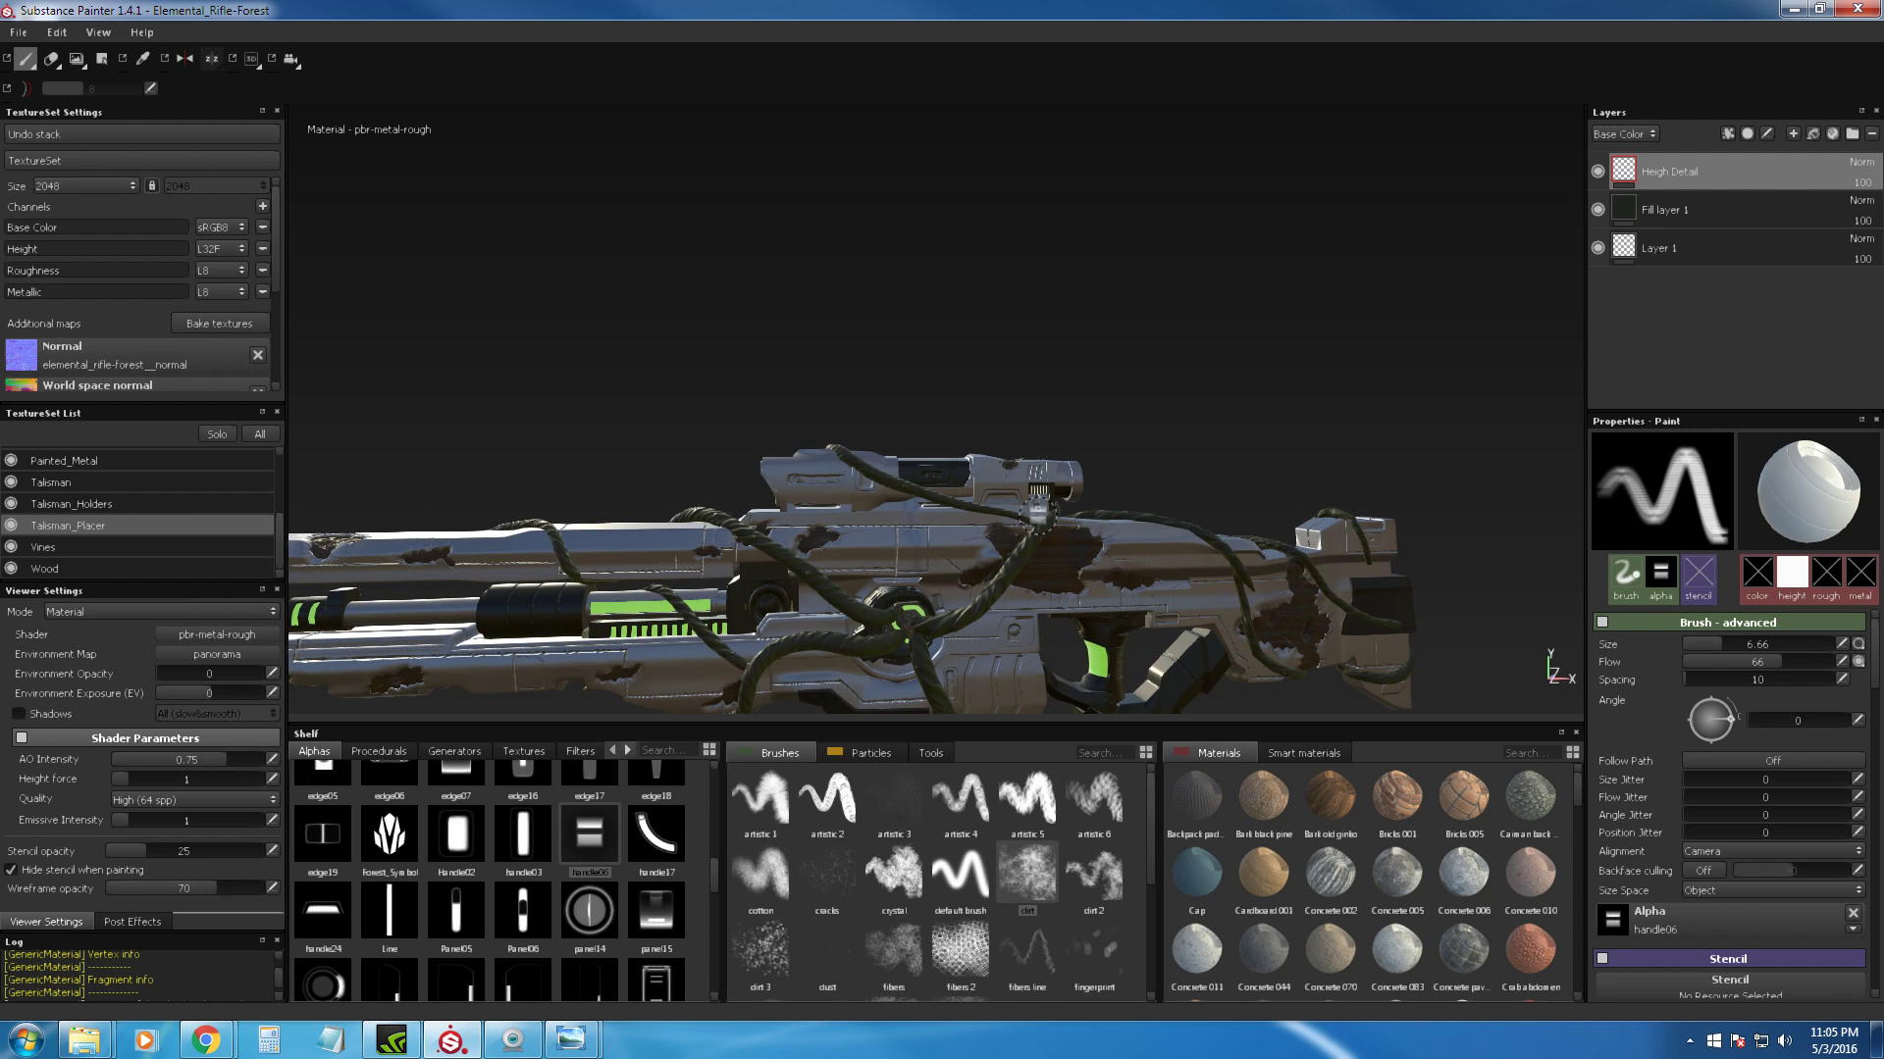
{"action": "left_click_drag", "start_coordinate": [1037, 511], "coordinate": [900, 478], "text": "alt"}
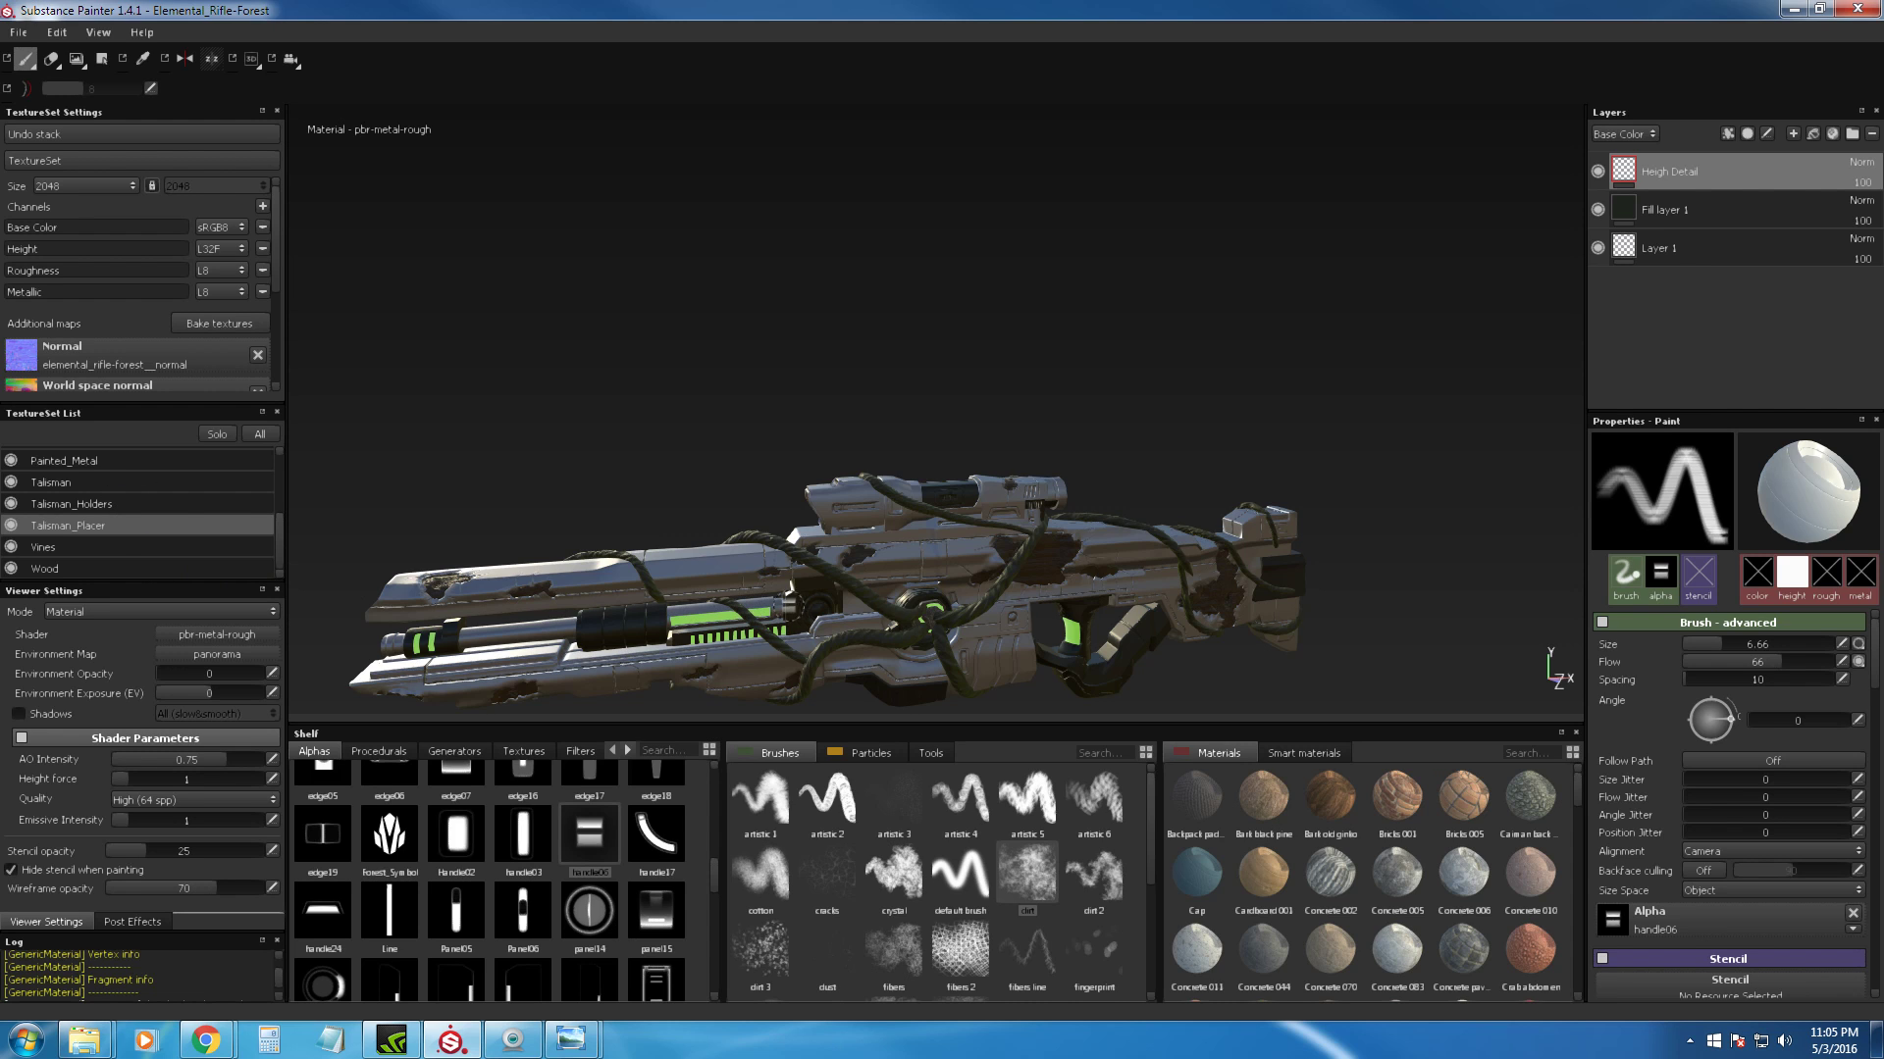
{"action": "scroll", "coordinate": [854, 538], "scroll_direction": "up", "scroll_amount": 10}
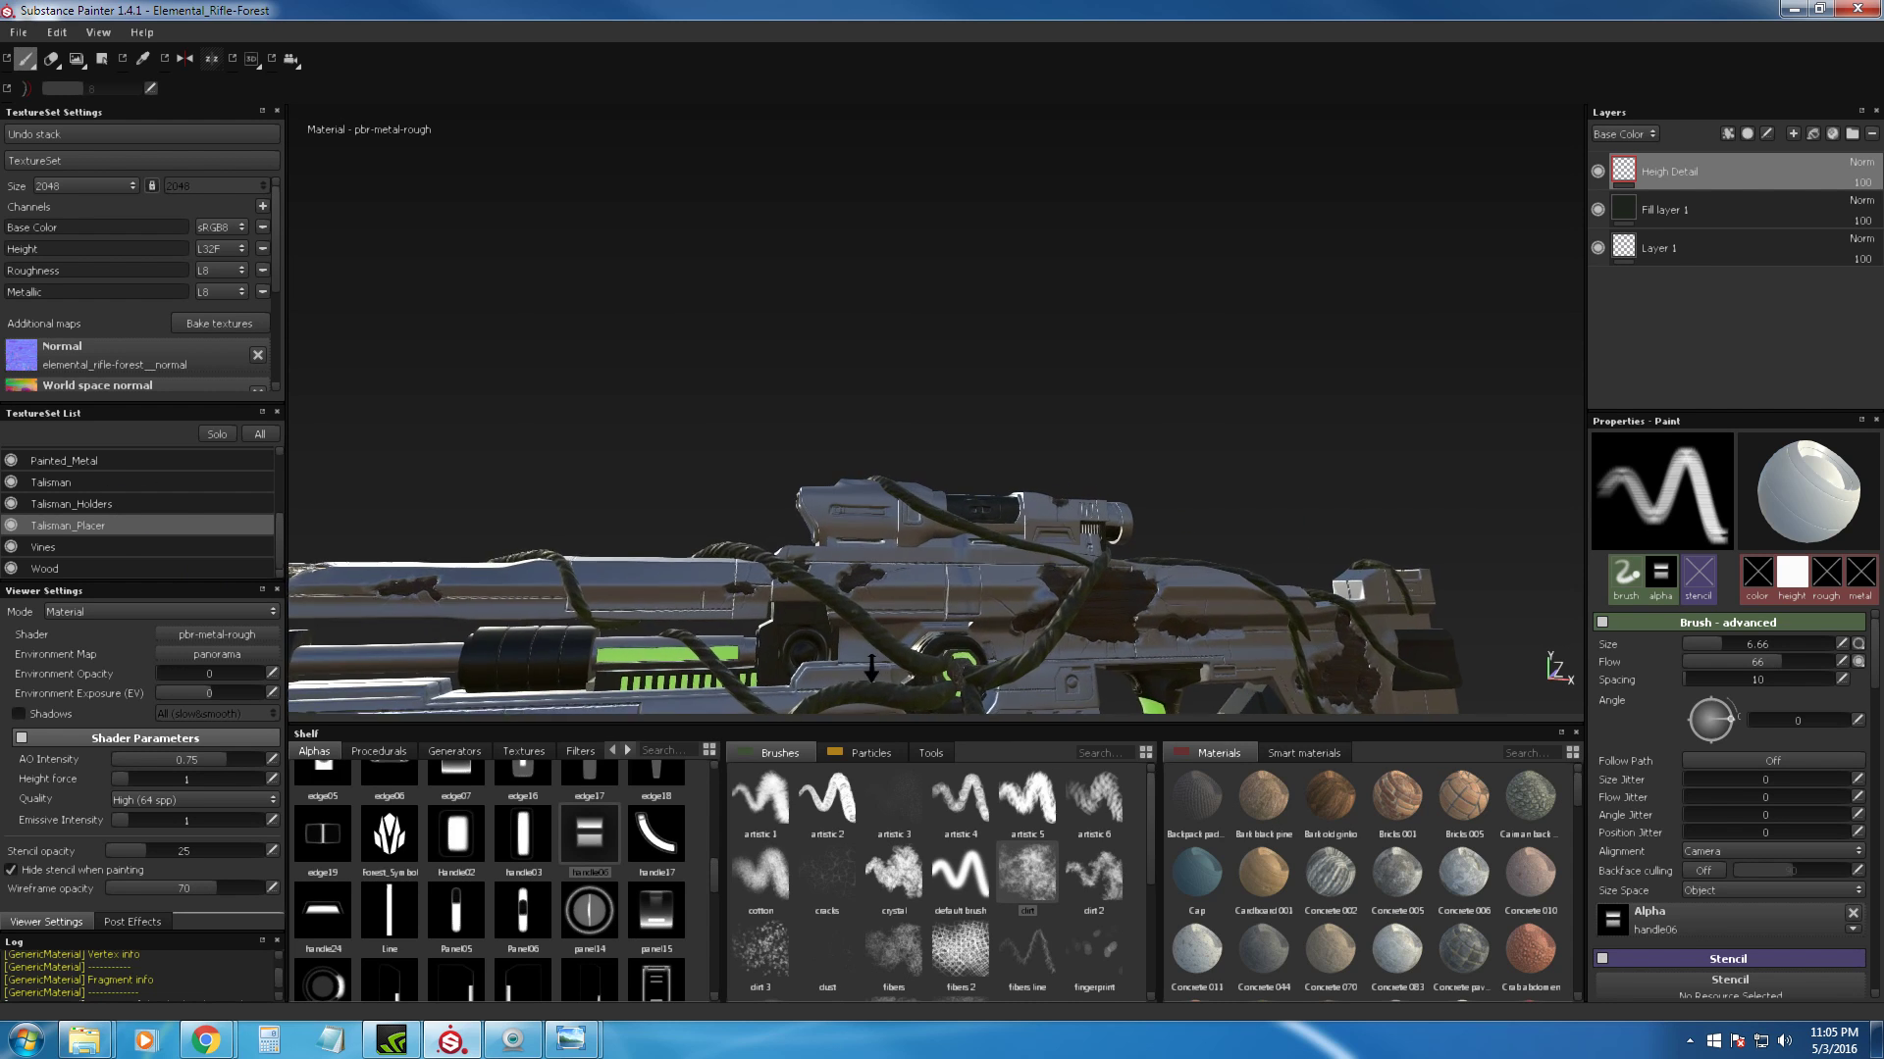
{"action": "left_click_drag", "start_coordinate": [973, 517], "coordinate": [1015, 368], "text": "alt"}
{"action": "scroll", "coordinate": [1045, 586], "scroll_direction": "down", "scroll_amount": 10}
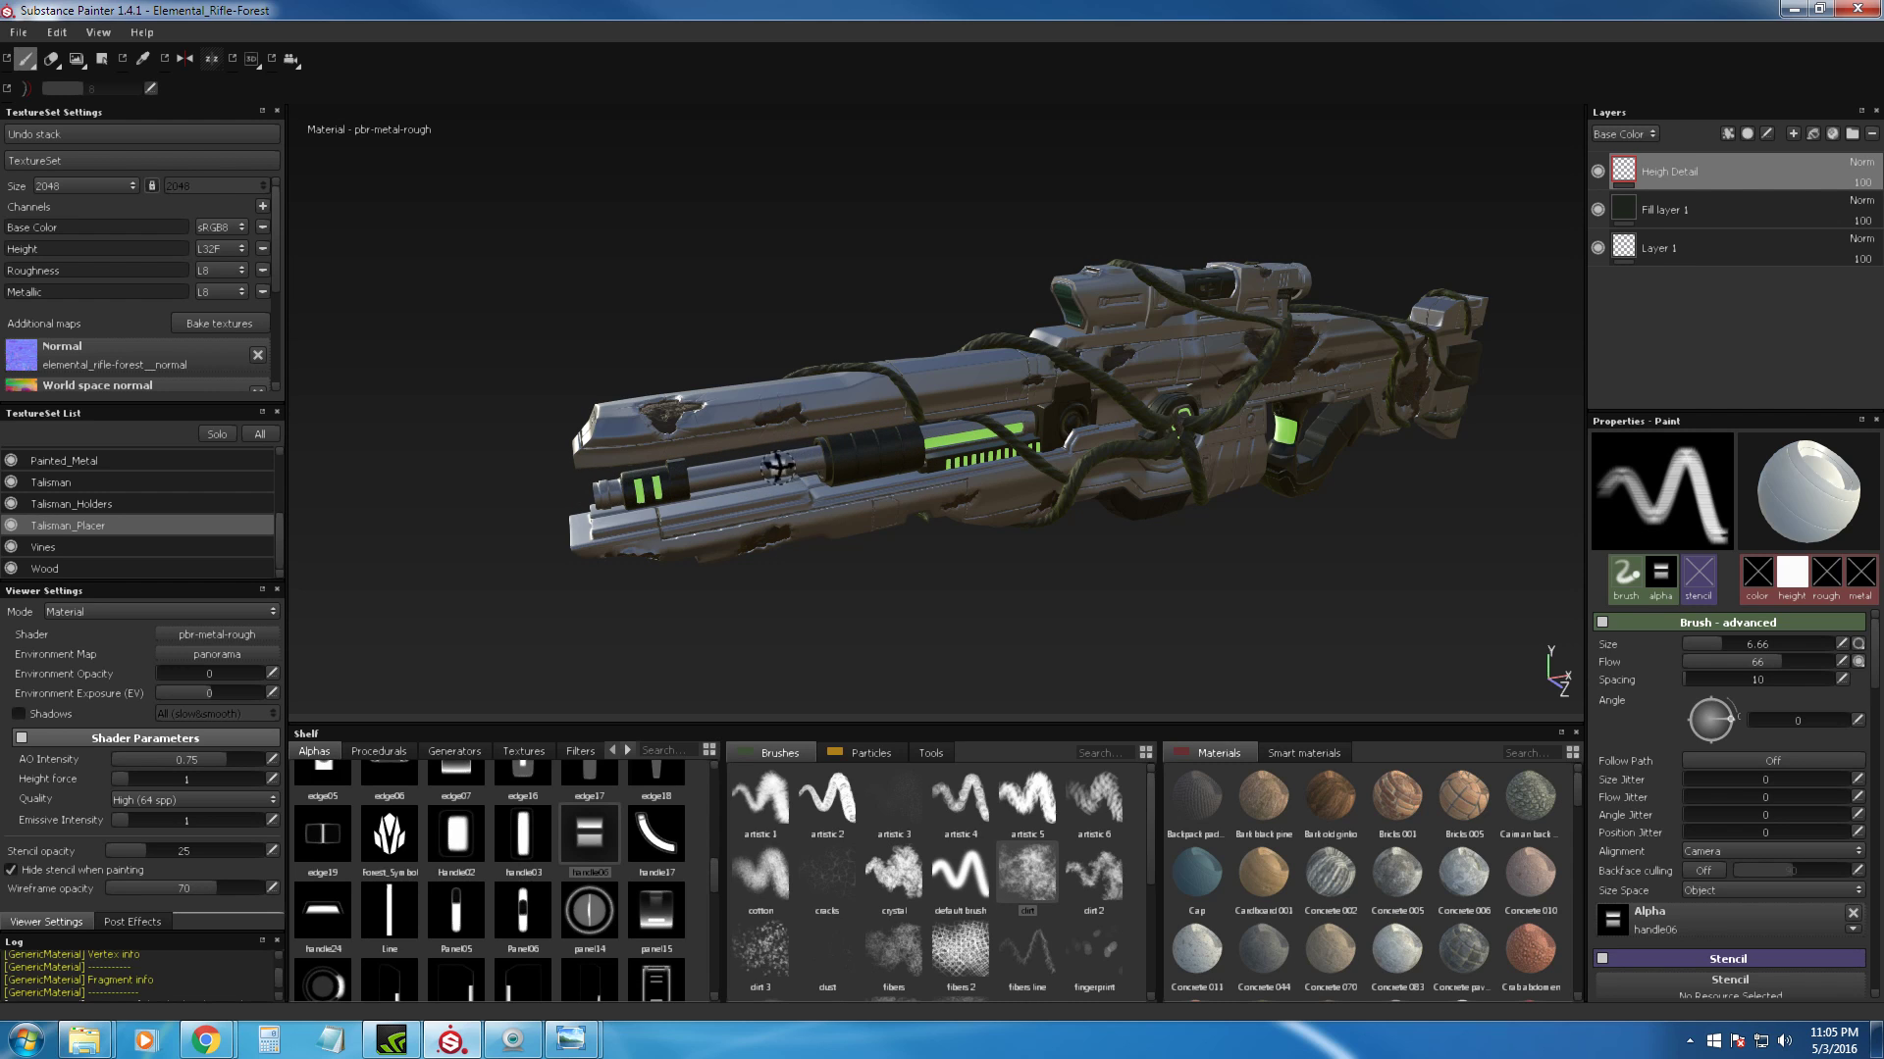
Step: Examine the muzzle end and the inner barrel tube for plain areas that lack height detail
{"action": "left_click_drag", "start_coordinate": [942, 406], "coordinate": [885, 407], "text": "alt"}
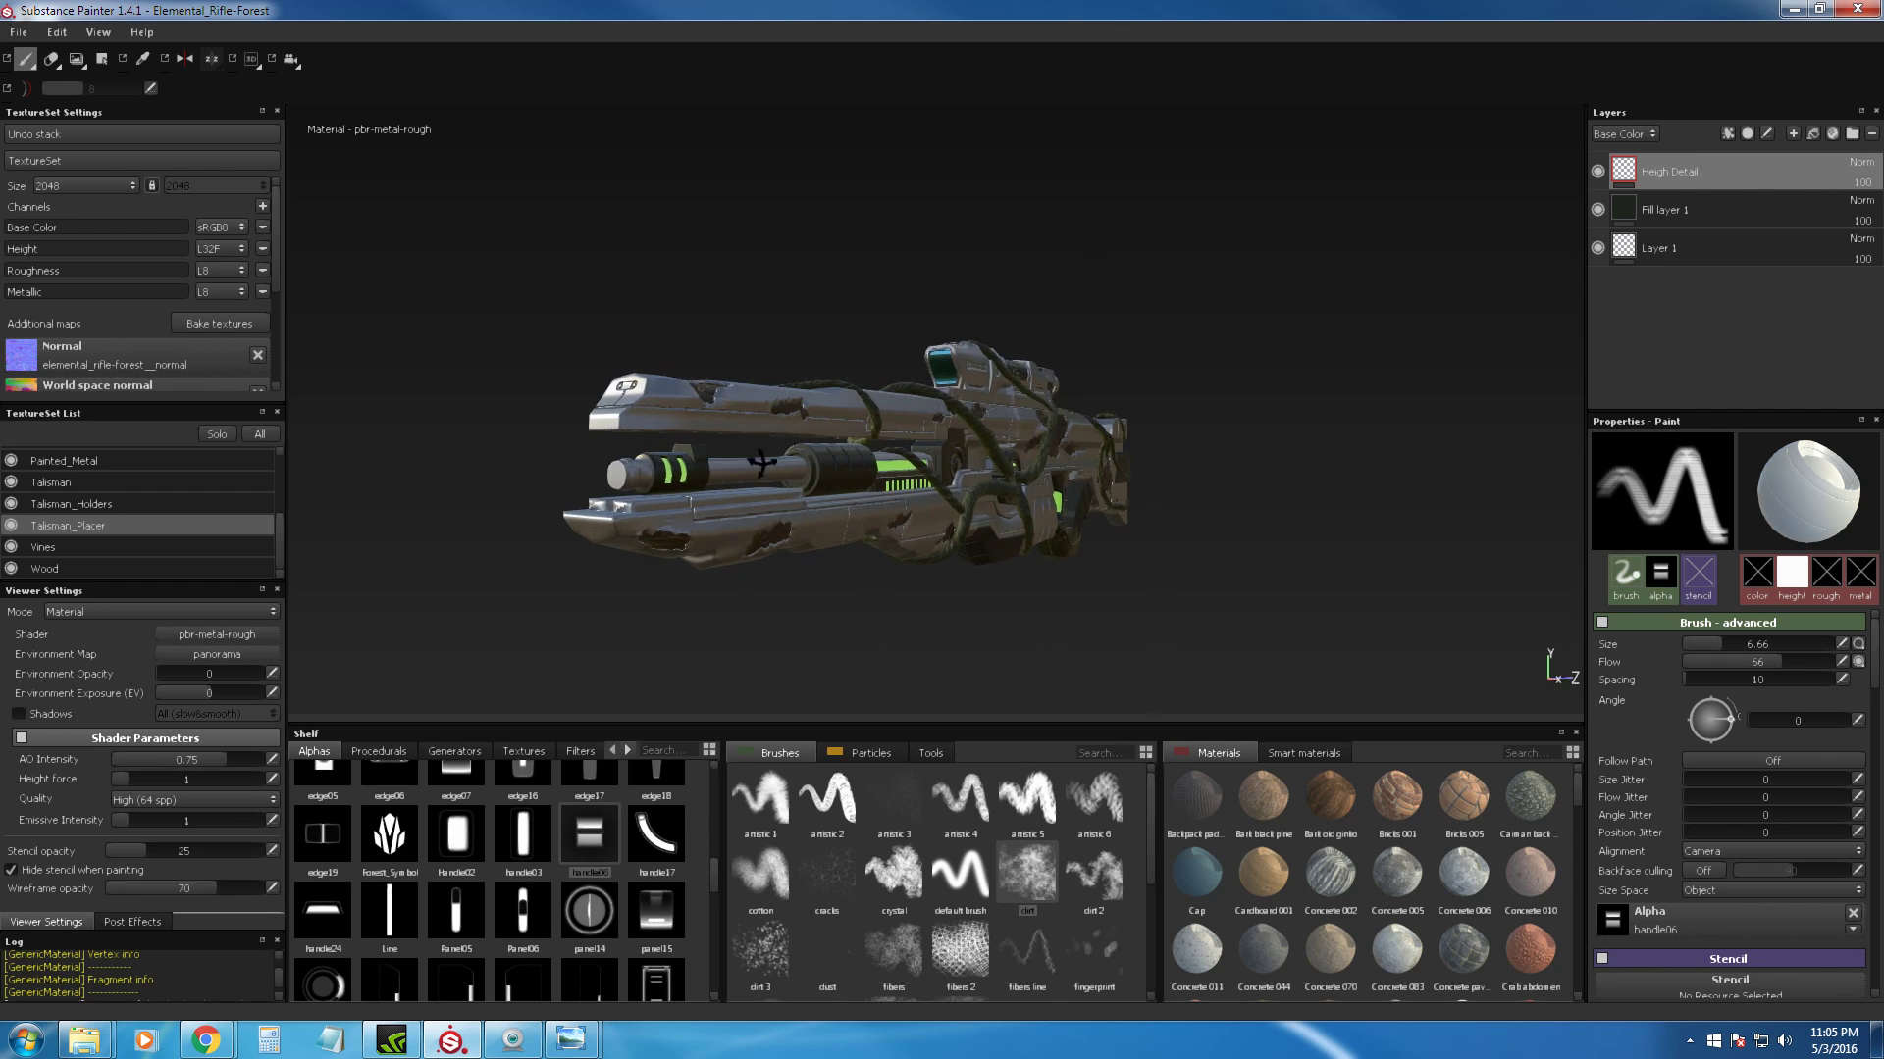
{"action": "left_click_drag", "start_coordinate": [599, 453], "coordinate": [432, 489], "text": "alt"}
{"action": "middle_click_drag", "start_coordinate": [579, 471], "coordinate": [294, 505], "text": "alt"}
{"action": "left_click_drag", "start_coordinate": [1113, 484], "coordinate": [979, 467], "text": "alt"}
{"action": "middle_click_drag", "start_coordinate": [979, 467], "coordinate": [882, 404], "text": "alt"}
{"action": "left_click_drag", "start_coordinate": [881, 404], "coordinate": [779, 441], "text": "alt"}
{"action": "middle_click_drag", "start_coordinate": [780, 442], "coordinate": [822, 383], "text": "alt"}
{"action": "left_click_drag", "start_coordinate": [822, 383], "coordinate": [774, 404], "text": "alt"}
{"action": "middle_click_drag", "start_coordinate": [774, 404], "coordinate": [849, 377], "text": "alt"}
{"action": "right_click_drag", "start_coordinate": [850, 378], "coordinate": [893, 599], "text": "alt"}
{"action": "mouse_move", "coordinate": [851, 467]}
{"action": "middle_mouse_down", "text": "alt"}
{"action": "mouse_move", "coordinate": [971, 618]}
{"action": "mouse_move", "coordinate": [997, 550]}
{"action": "middle_mouse_up", "text": "alt"}
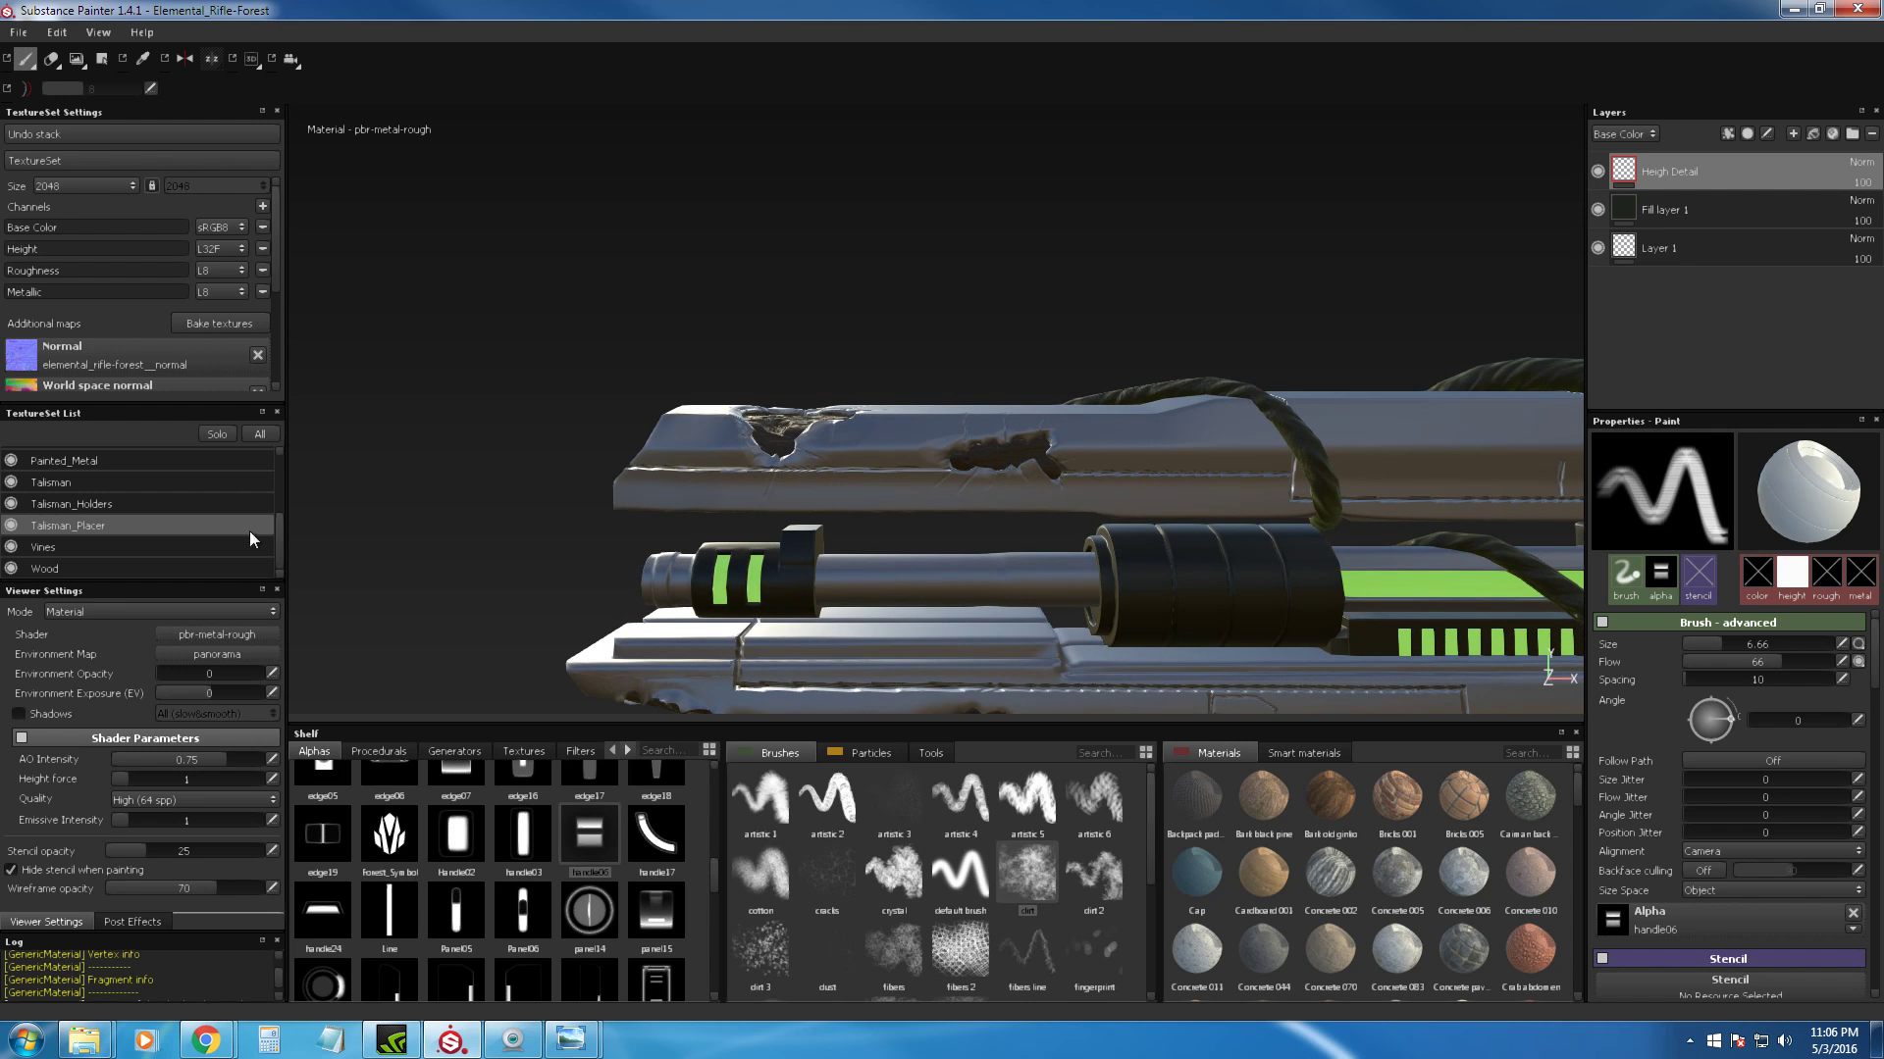
Step: In the Base_Metal texture set, make the Height Detail 2 layer inside the Height Detail folder active
{"action": "left_click_drag", "start_coordinate": [279, 545], "coordinate": [280, 463]}
{"action": "left_click", "coordinate": [130, 458]}
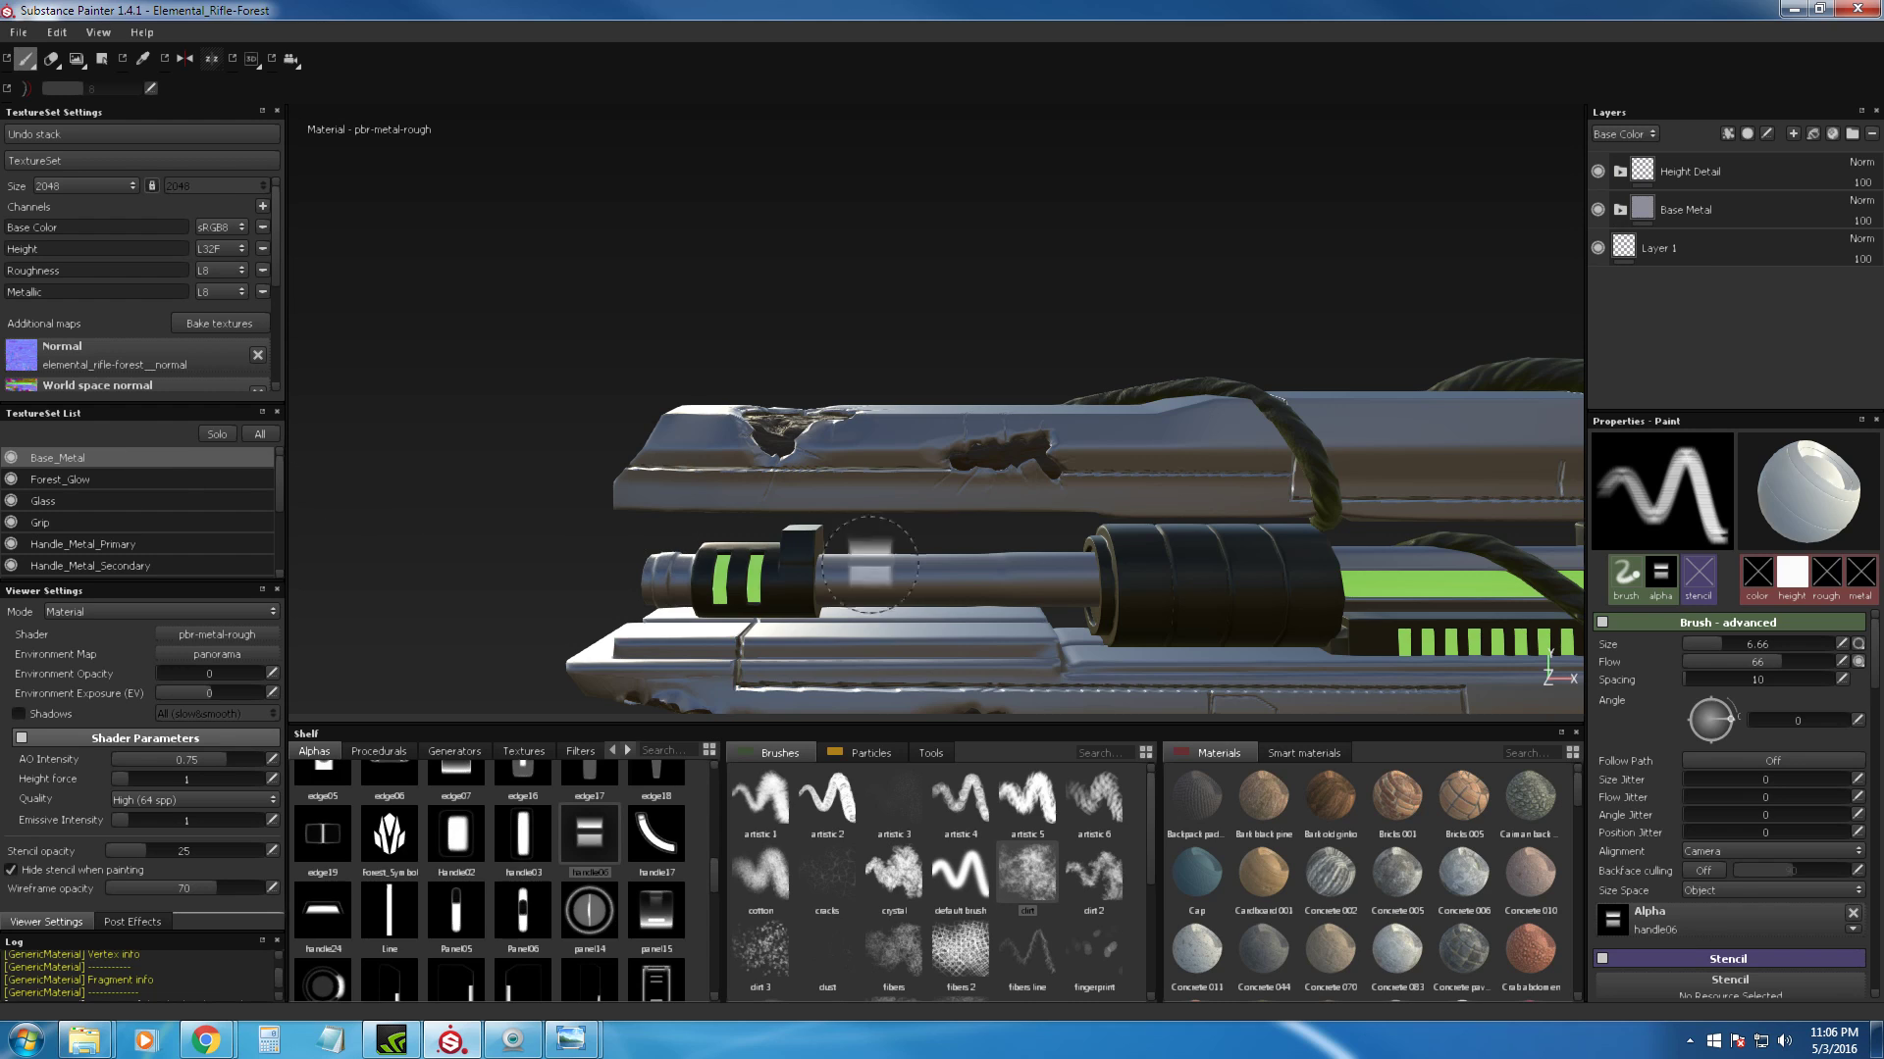
{"action": "left_click", "coordinate": [1691, 185]}
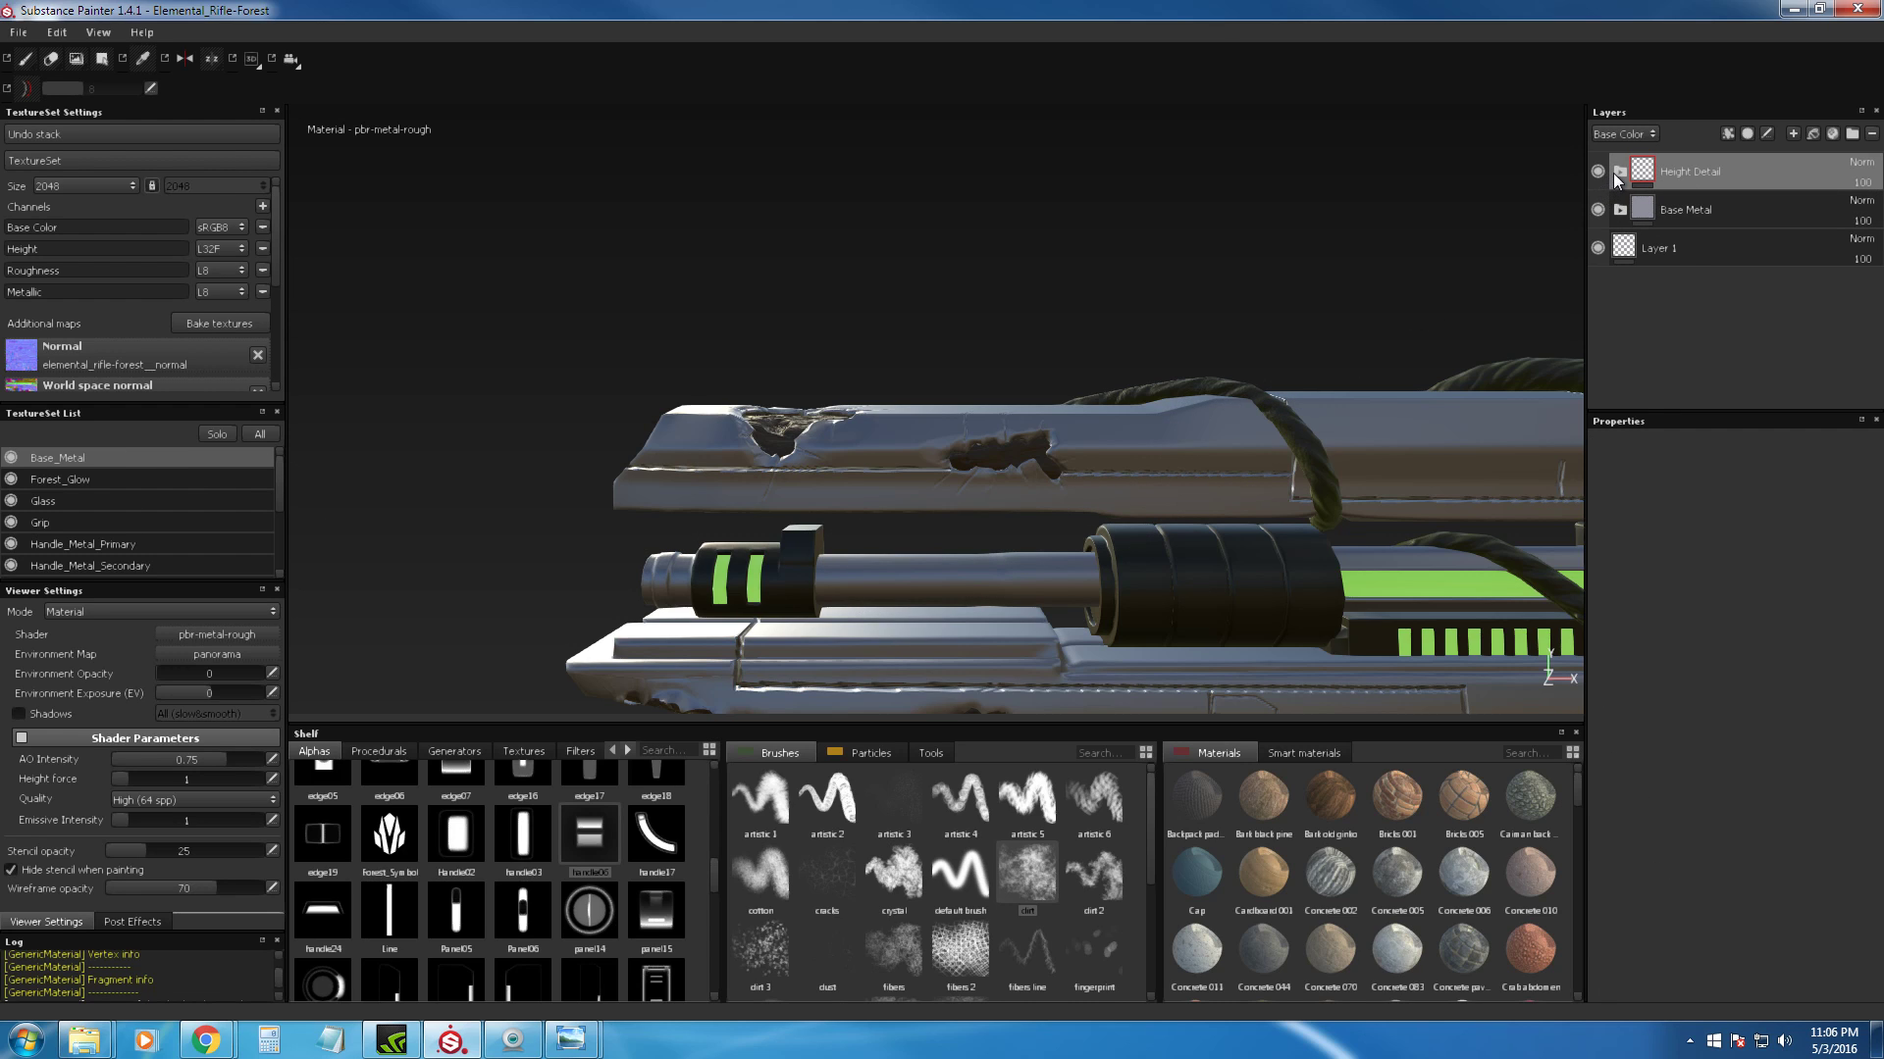
{"action": "left_click", "coordinate": [1618, 172]}
{"action": "left_click", "coordinate": [1719, 201]}
{"action": "middle_click_drag", "start_coordinate": [1048, 473], "coordinate": [1039, 409]}
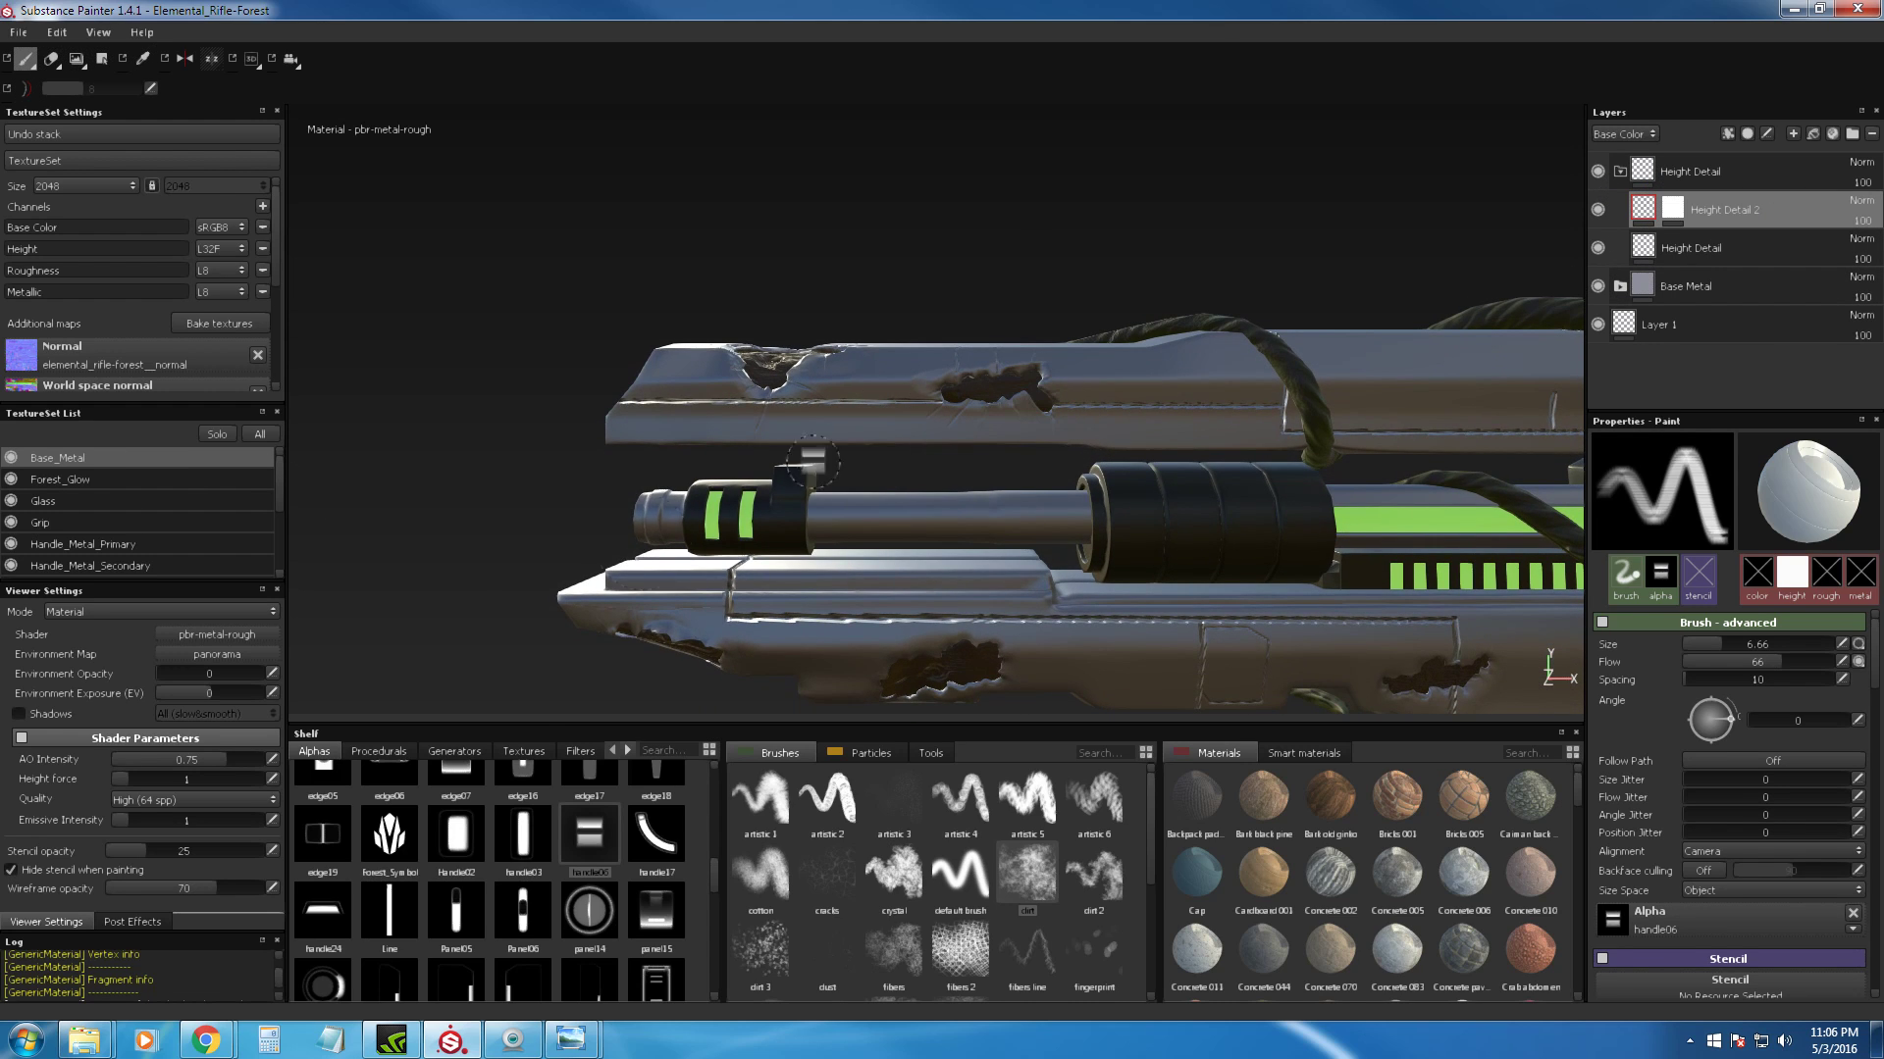
Step: Set the brush alpha to Panel06 with an angle of 90, and try one stamp on the inner barrel tube
{"action": "left_click", "coordinate": [532, 853]}
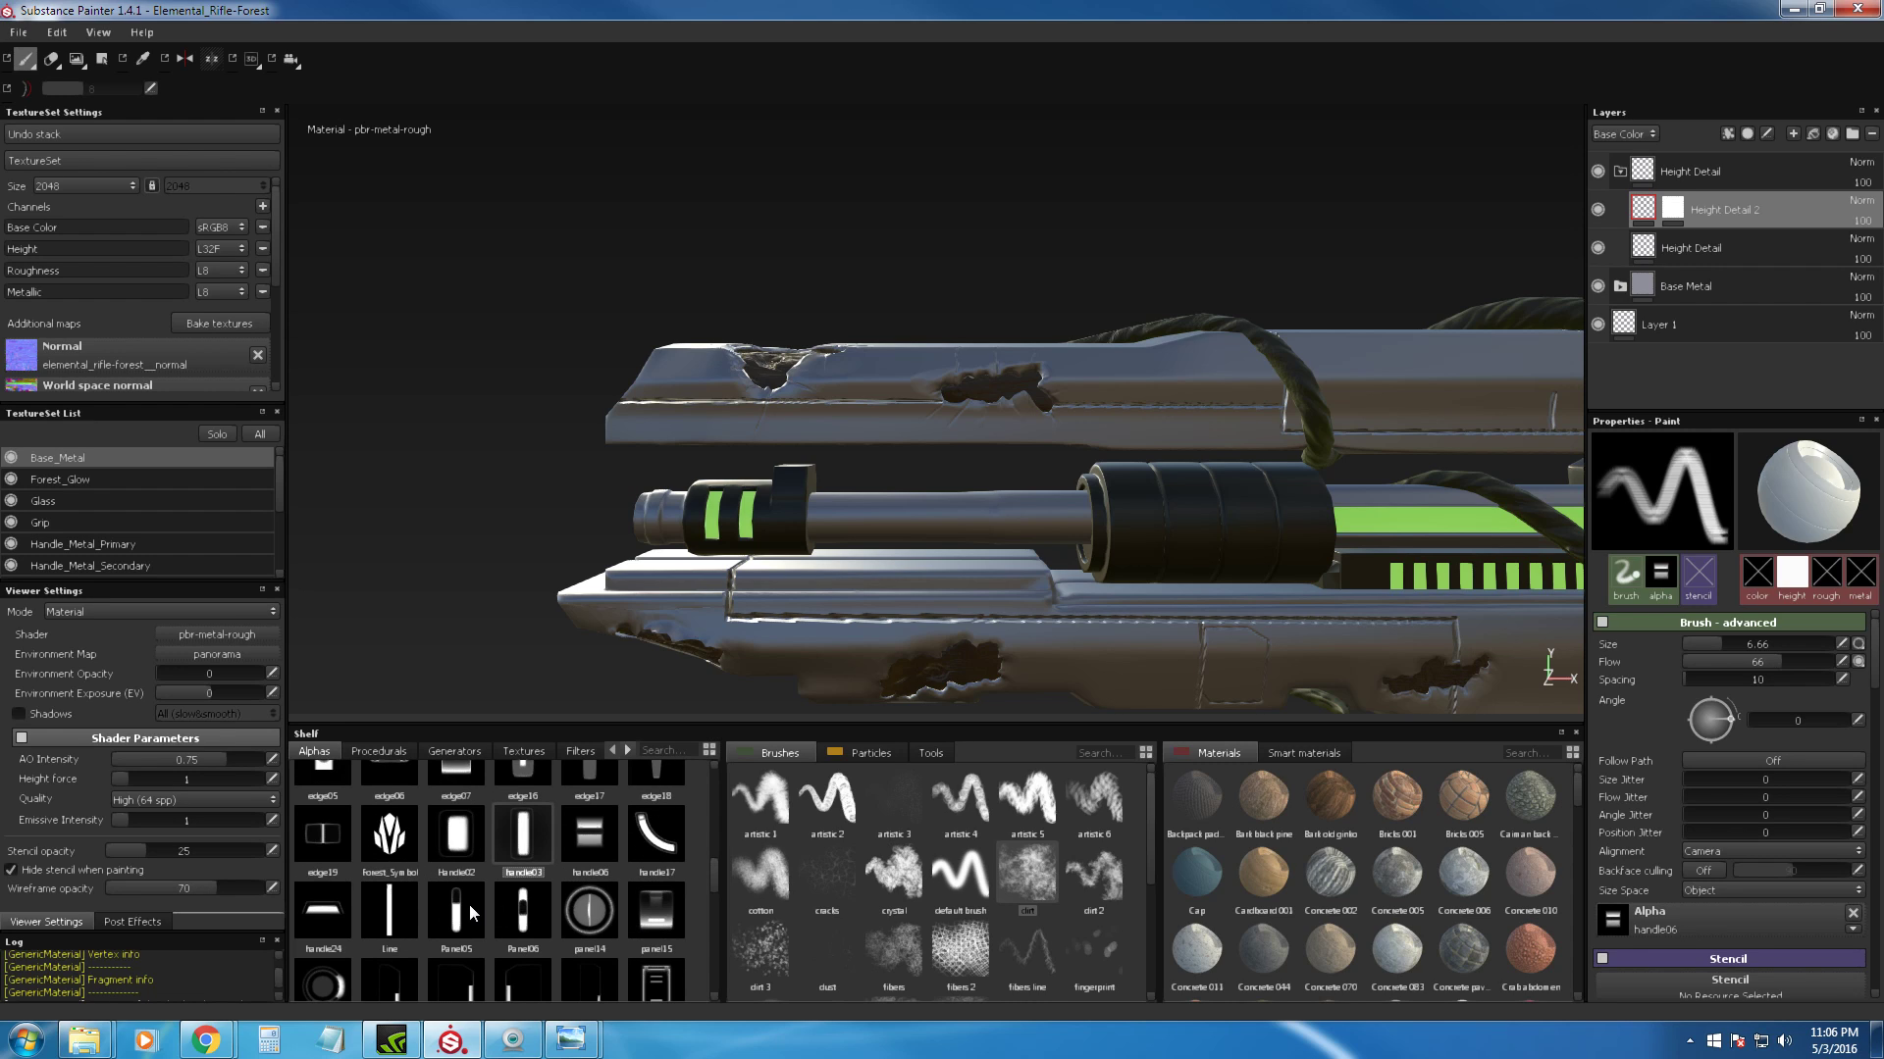
{"action": "mouse_move", "coordinate": [525, 914]}
{"action": "left_mouse_down"}
{"action": "mouse_move", "coordinate": [1697, 956]}
{"action": "mouse_move", "coordinate": [1712, 927]}
{"action": "left_mouse_up"}
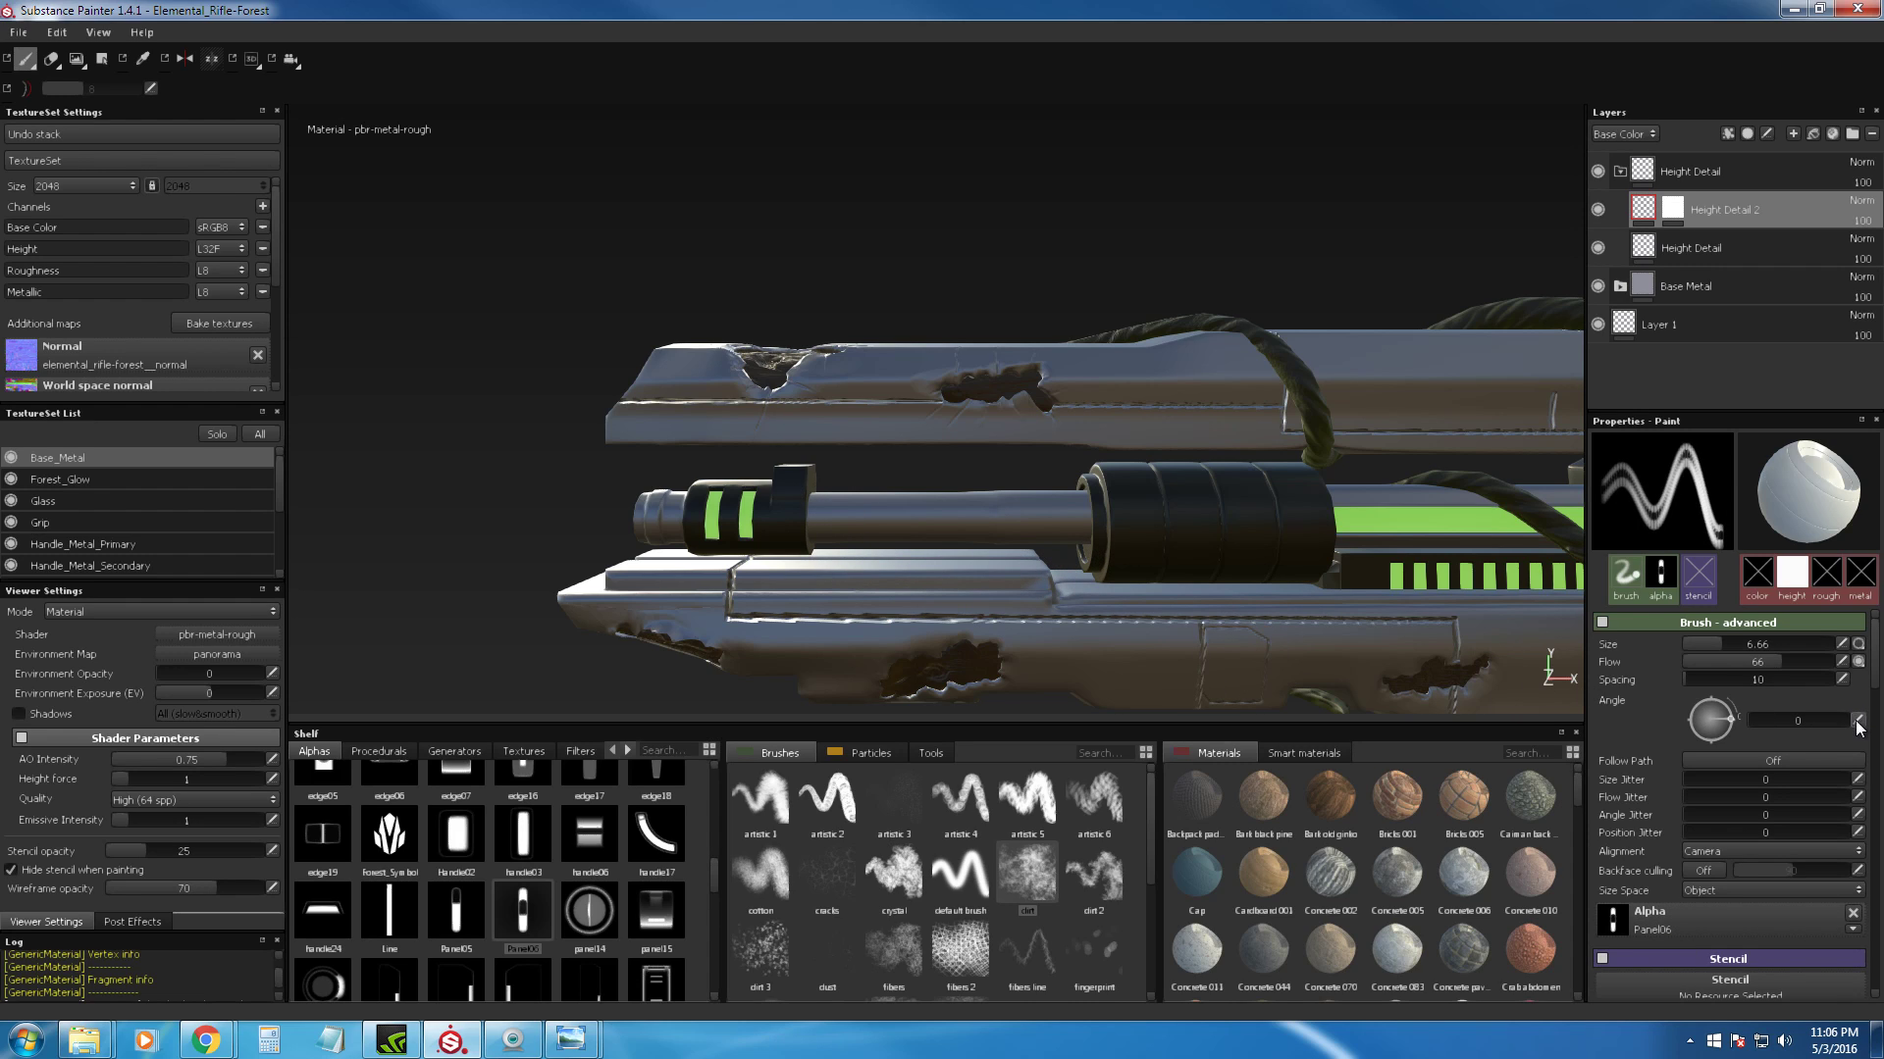
{"action": "type", "text": "90"}
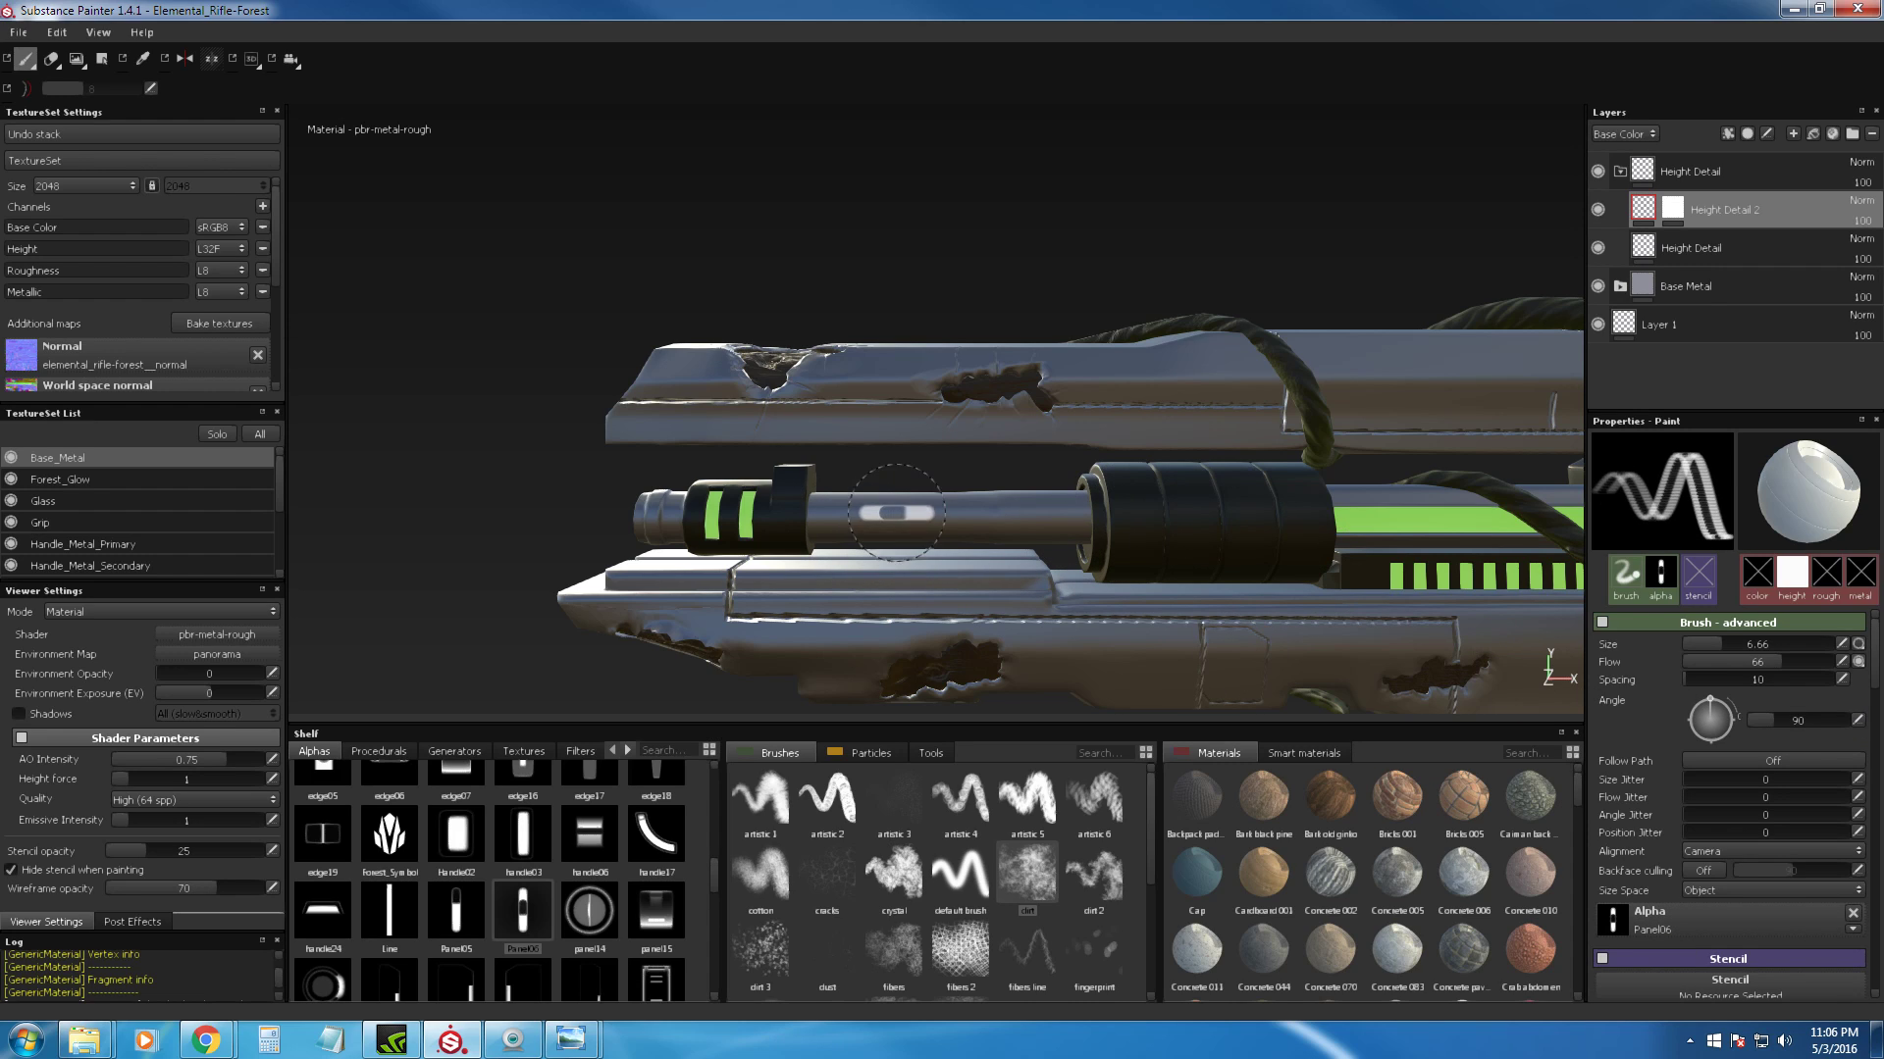
{"action": "left_click", "coordinate": [935, 515]}
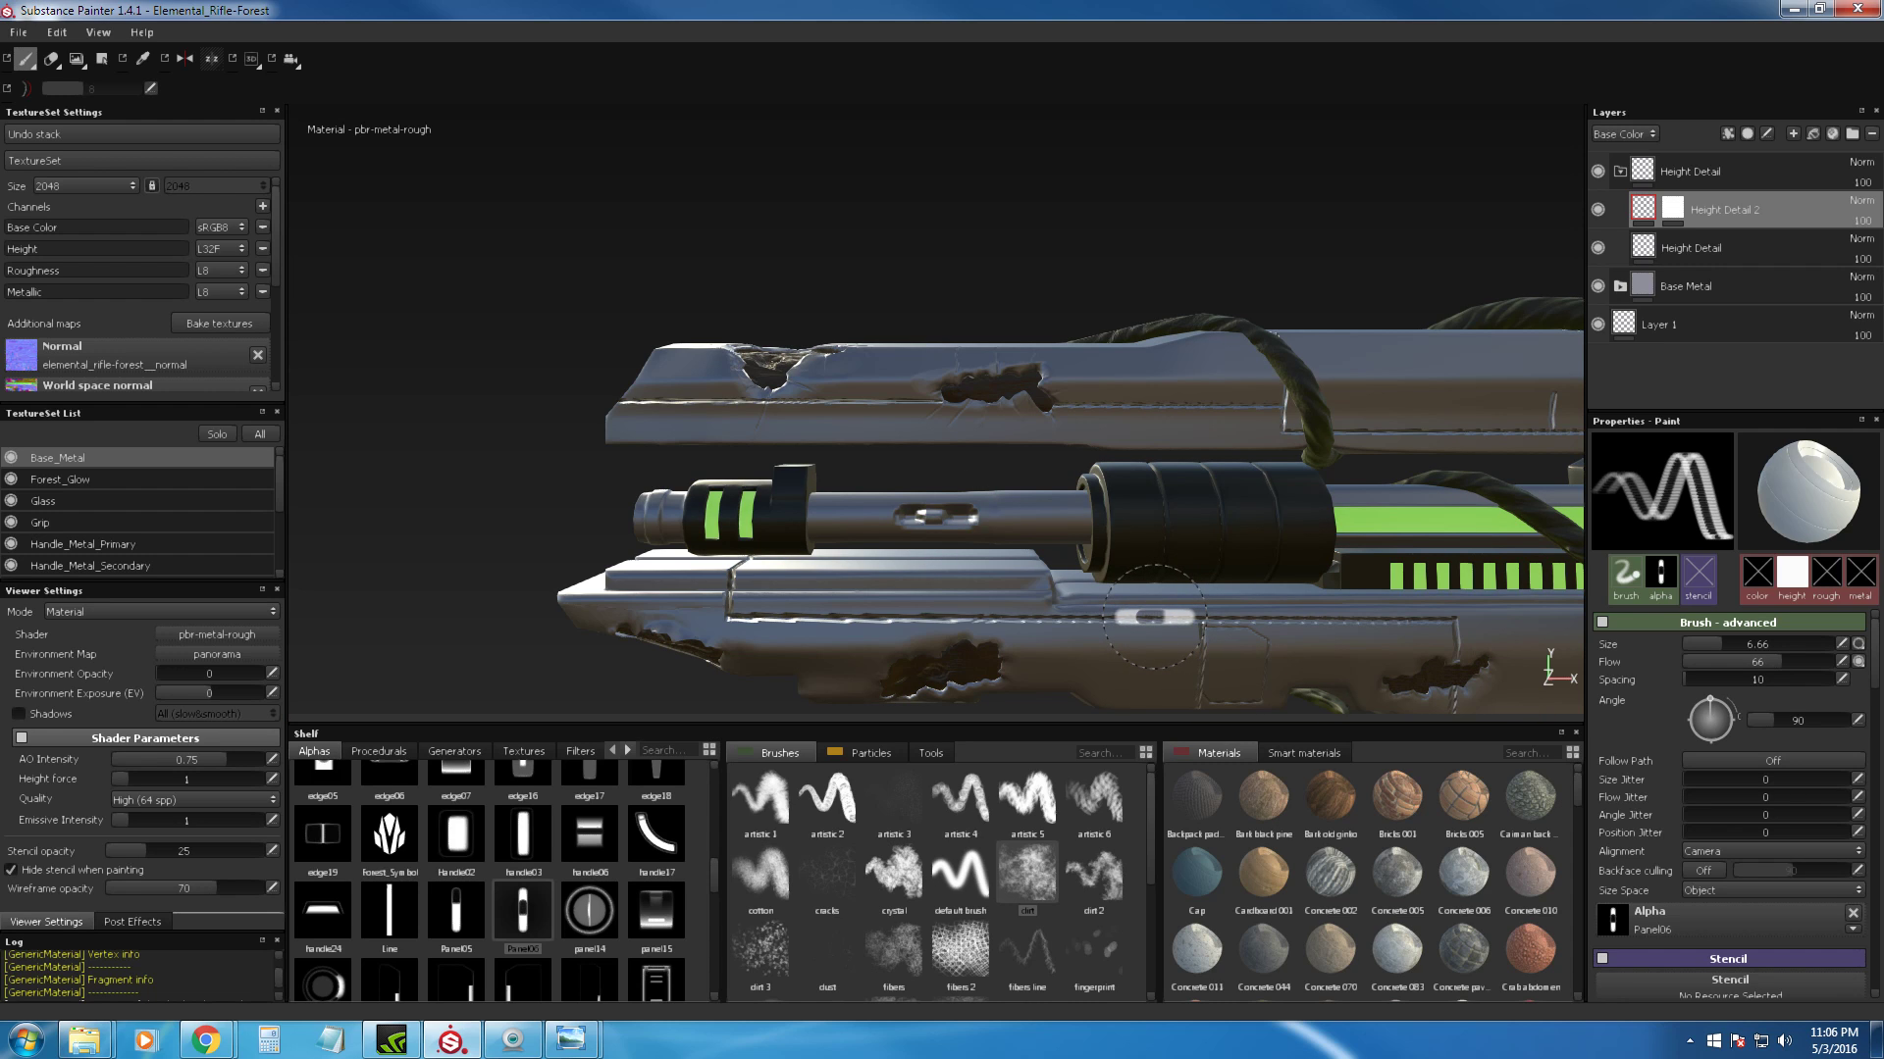
Step: Turn on symmetry, and view the barrel's mesh wireframe with the Polygon Fill tool before returning to the Paint brush
{"action": "left_click", "coordinate": [188, 57]}
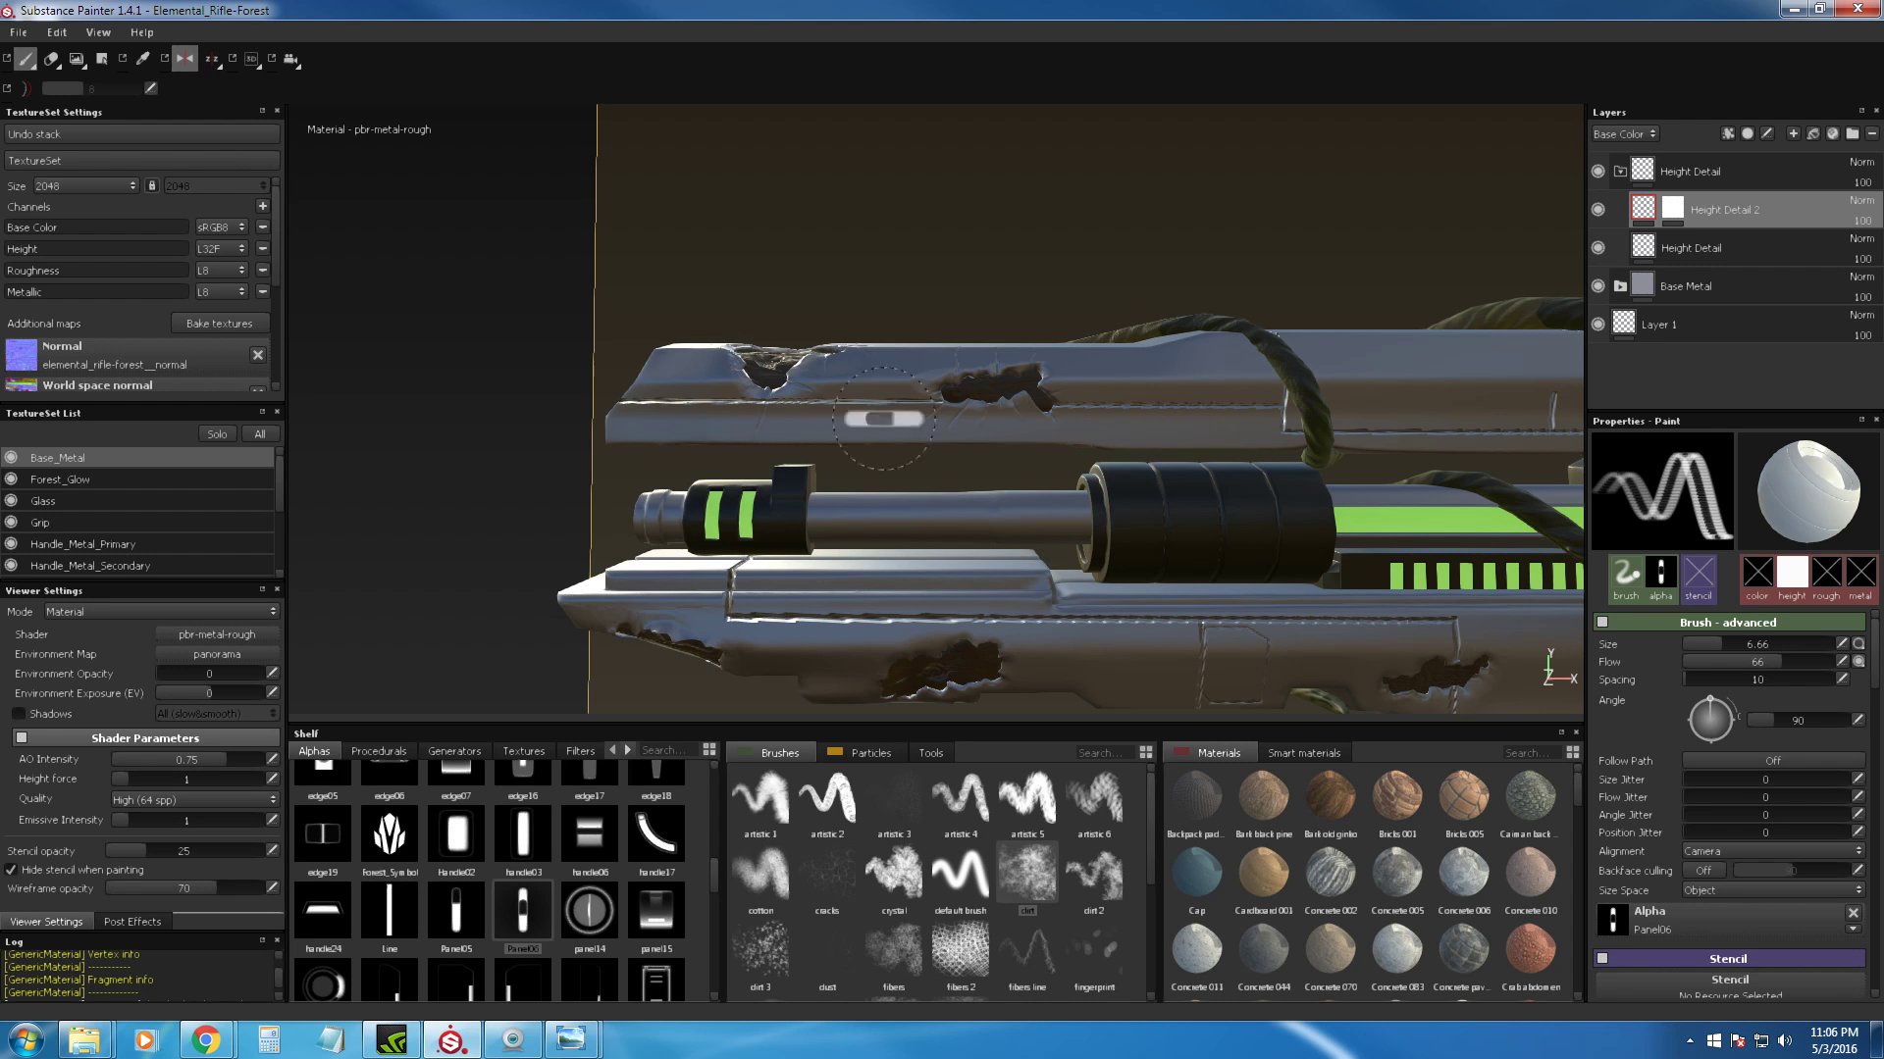
{"action": "mouse_move", "coordinate": [949, 529]}
{"action": "left_mouse_down", "text": "alt"}
{"action": "mouse_move", "coordinate": [955, 567]}
{"action": "mouse_move", "coordinate": [951, 527]}
{"action": "left_mouse_up", "text": "alt"}
{"action": "right_click_drag", "start_coordinate": [951, 527], "coordinate": [985, 750], "text": "alt"}
{"action": "middle_click_drag", "start_coordinate": [956, 562], "coordinate": [953, 597], "text": "alt"}
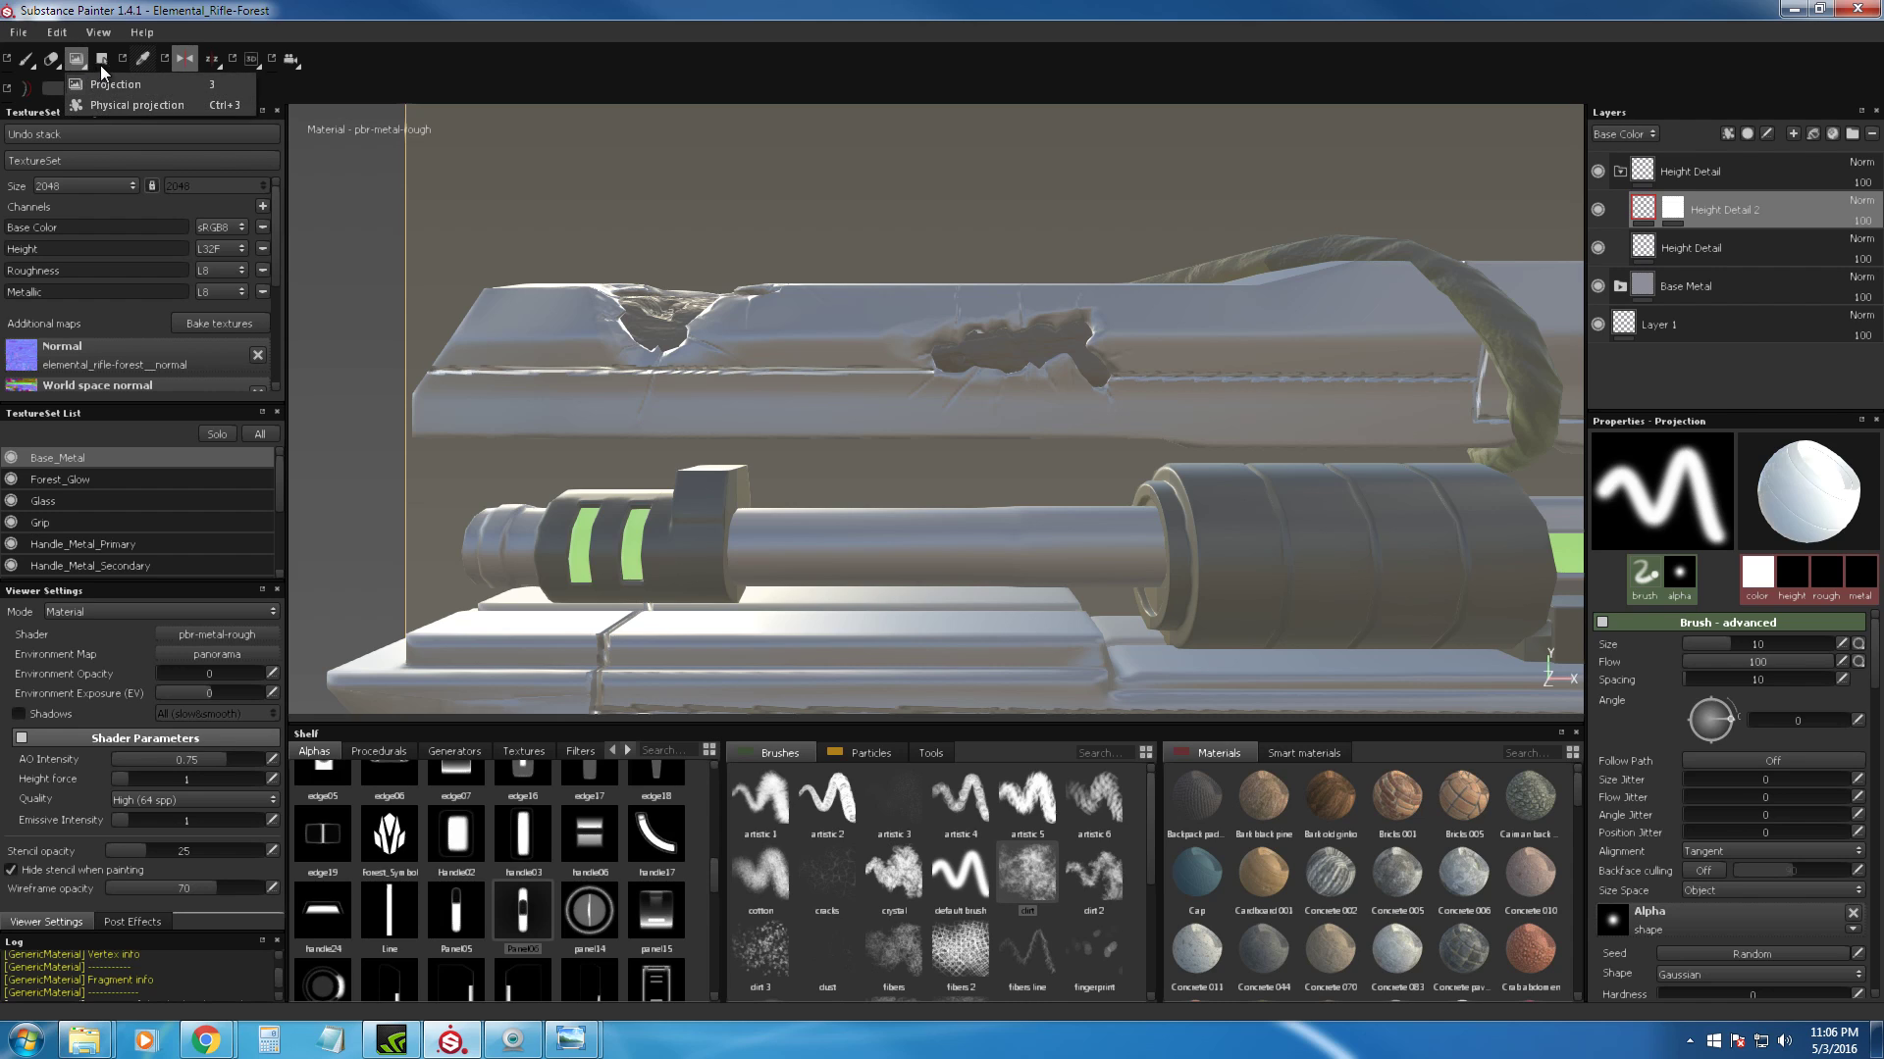
{"action": "left_click", "coordinate": [102, 59]}
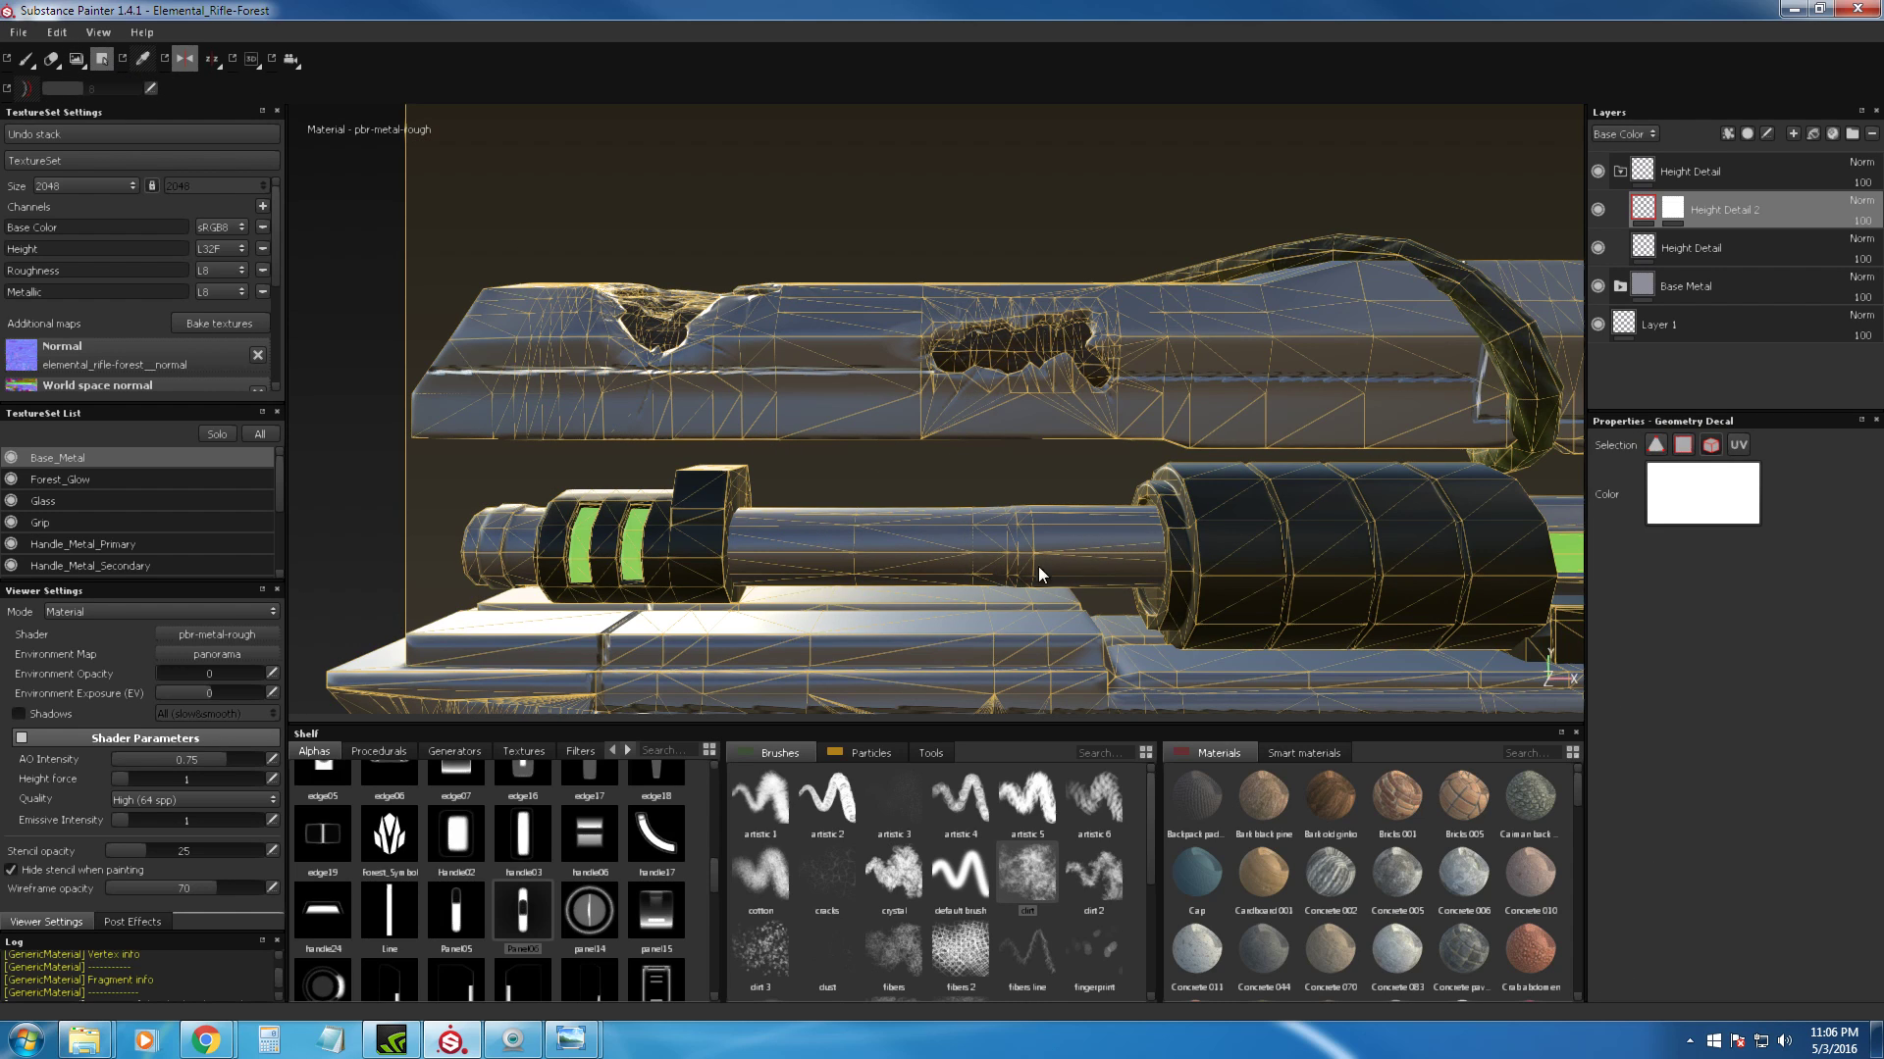
{"action": "left_click", "coordinate": [26, 59]}
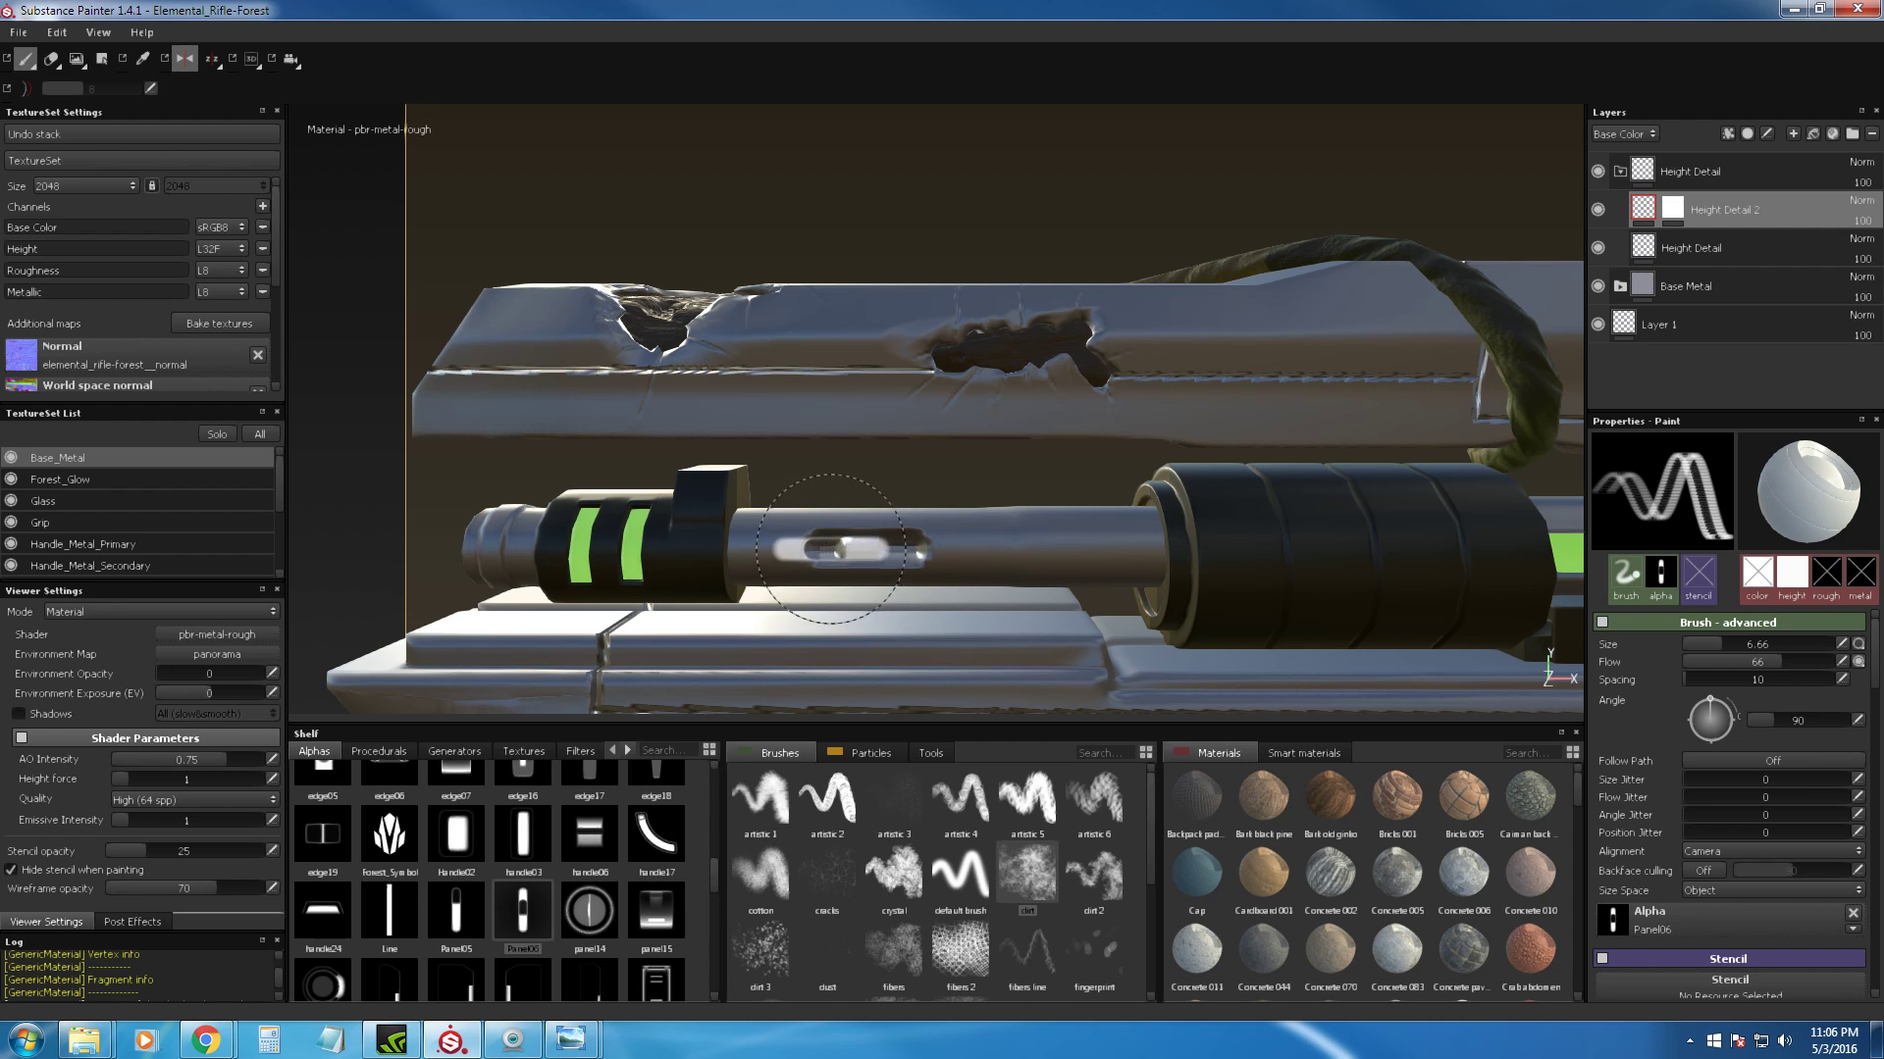
Step: Try overlapping mirrored Panel06 stamps on the middle of the inner barrel tube
{"action": "left_click", "coordinate": [861, 544]}
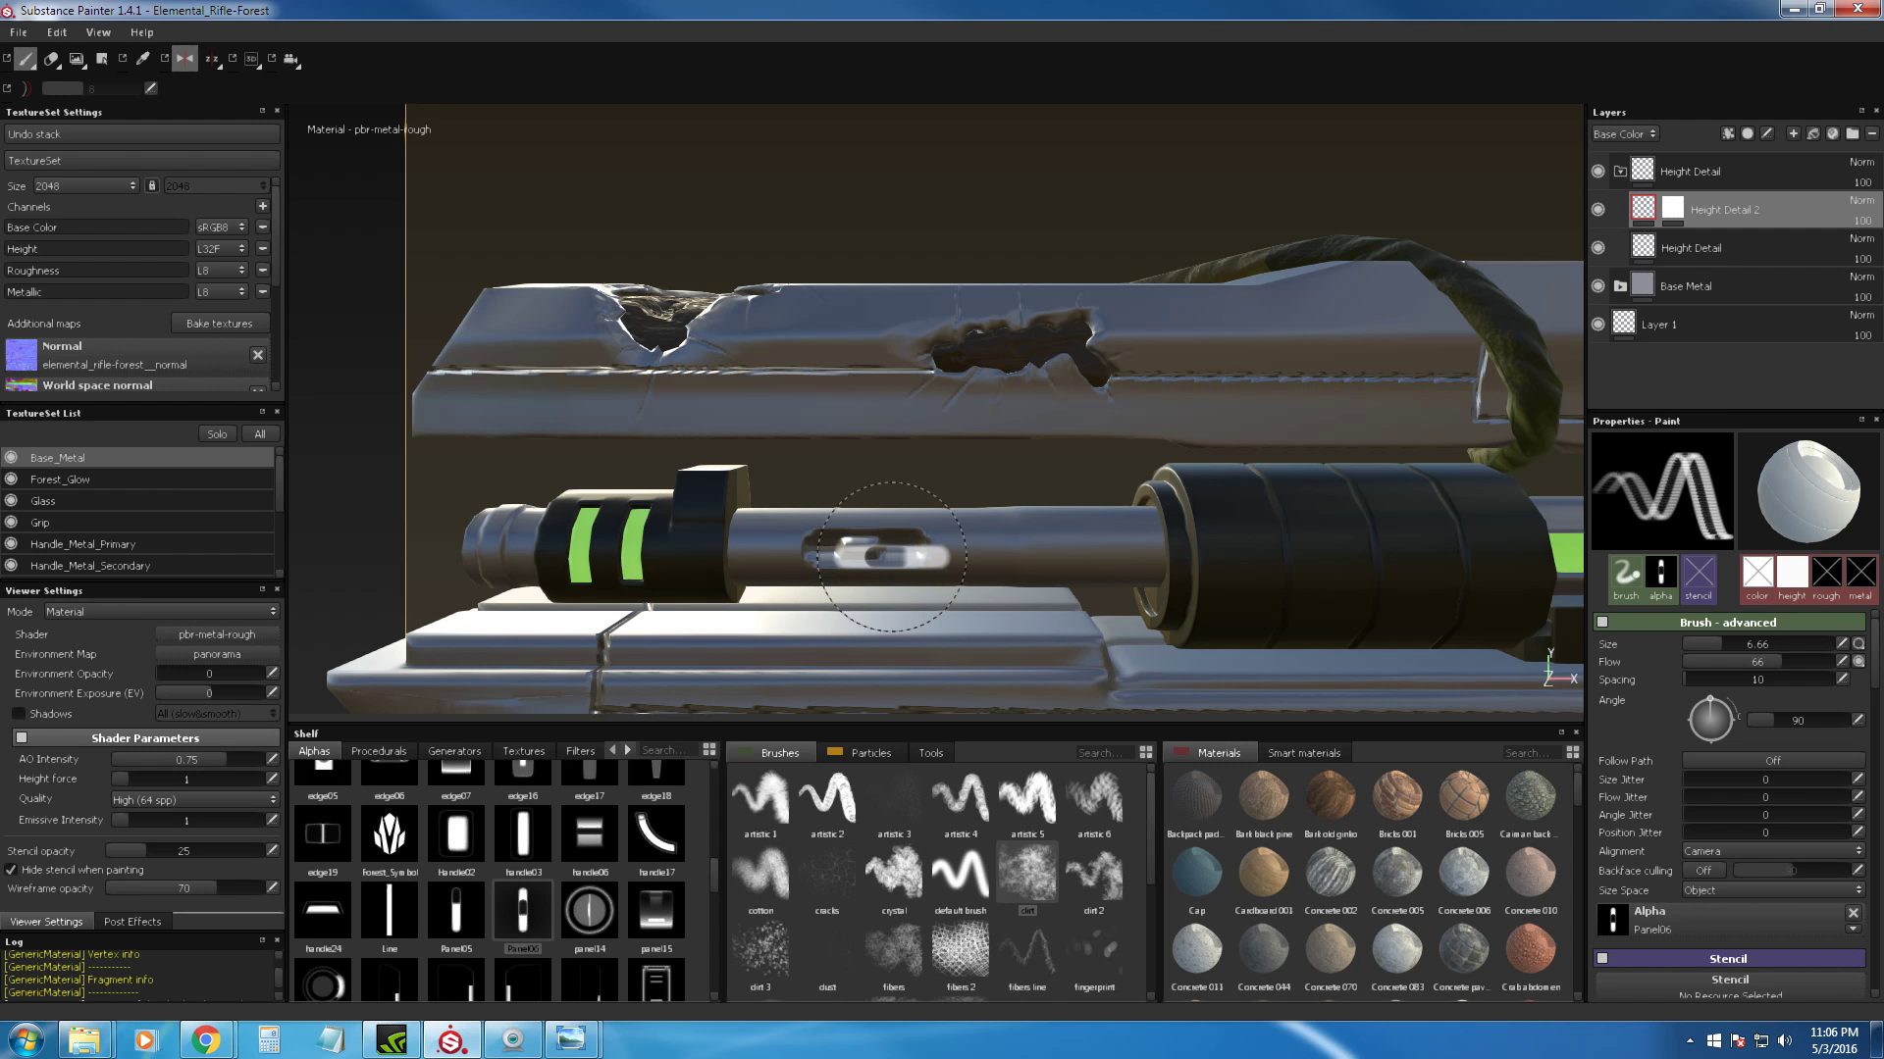
{"action": "left_click_drag", "start_coordinate": [892, 557], "coordinate": [886, 534], "text": "alt"}
{"action": "right_click_drag", "start_coordinate": [886, 534], "coordinate": [886, 551], "text": "alt"}
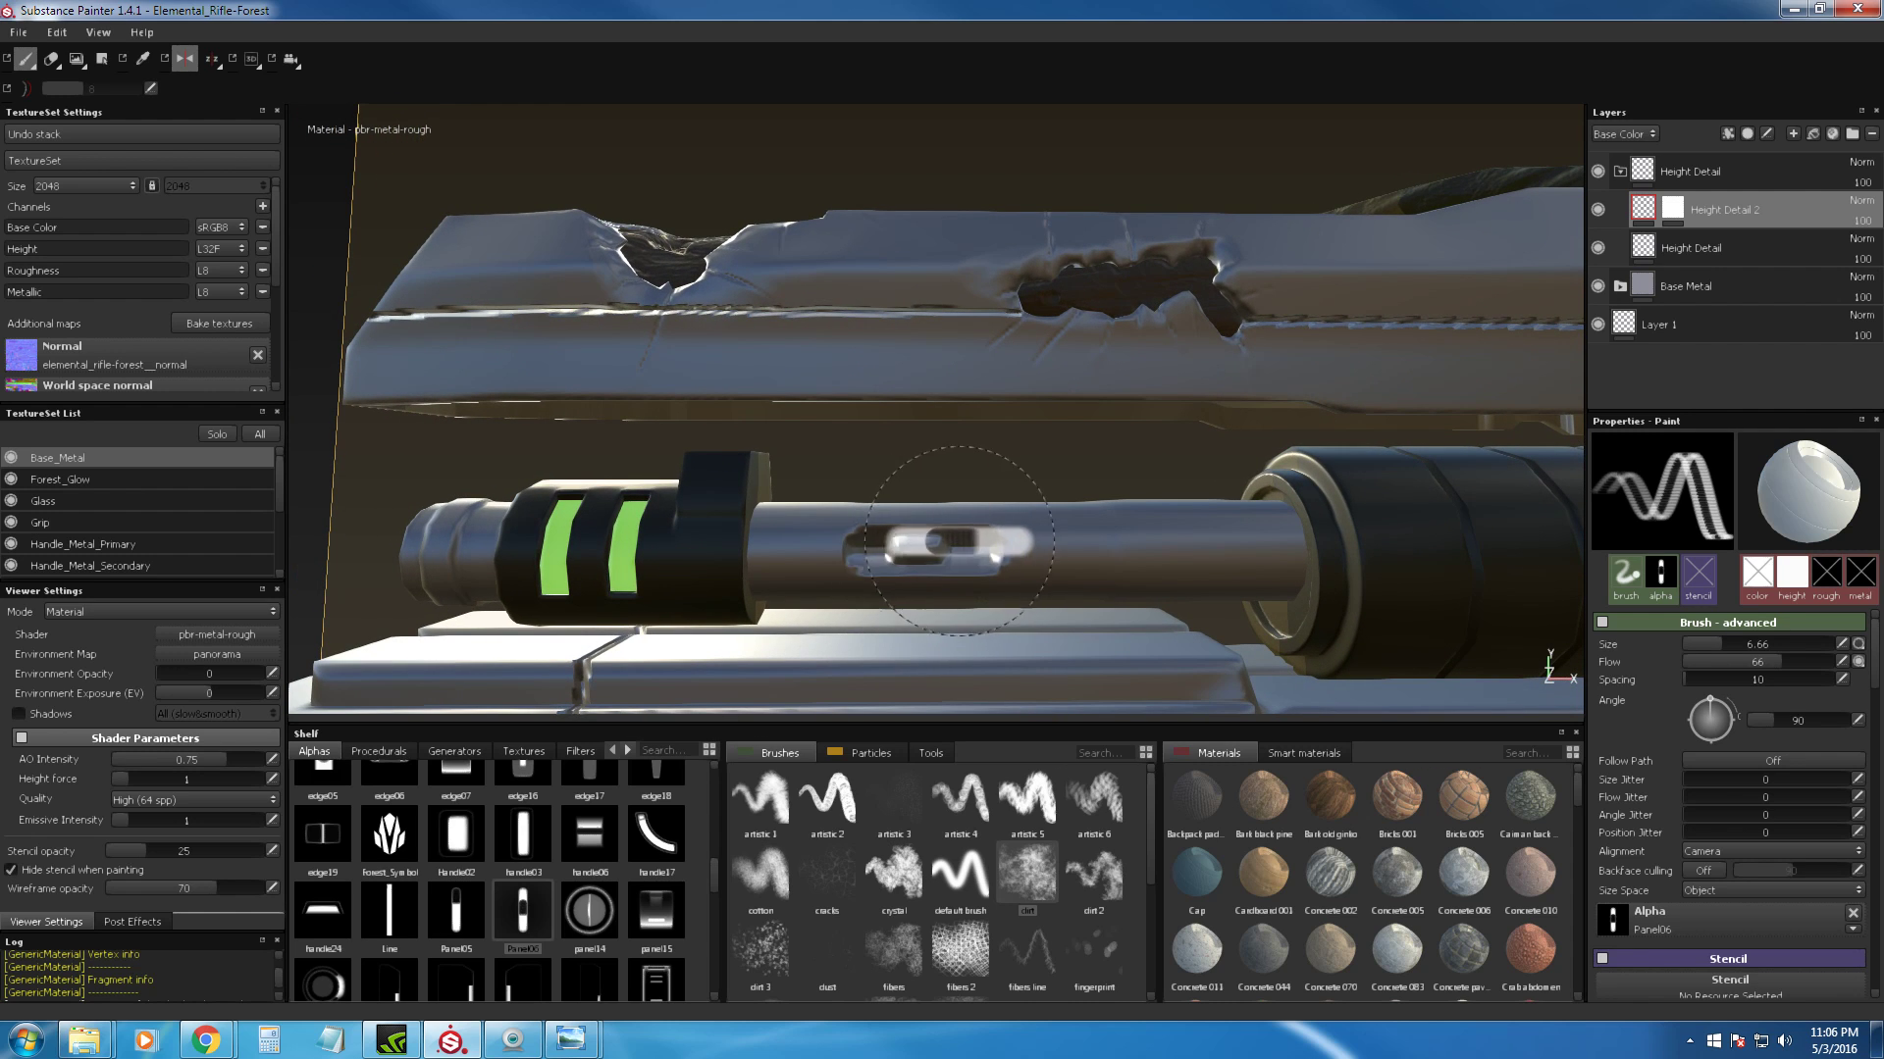
{"action": "left_click", "coordinate": [918, 555]}
Step: Check the Panel06 stamps against the full rifle, and undo them
{"action": "right_click_drag", "start_coordinate": [1020, 567], "coordinate": [1059, 338], "text": "alt"}
{"action": "middle_click_drag", "start_coordinate": [1064, 339], "coordinate": [921, 327], "text": "alt"}
{"action": "left_click_drag", "start_coordinate": [921, 328], "coordinate": [1079, 383], "text": "alt"}
{"action": "right_click_drag", "start_coordinate": [1079, 383], "coordinate": [820, 312], "text": "alt"}
{"action": "left_click_drag", "start_coordinate": [980, 481], "coordinate": [753, 463], "text": "alt+shift"}
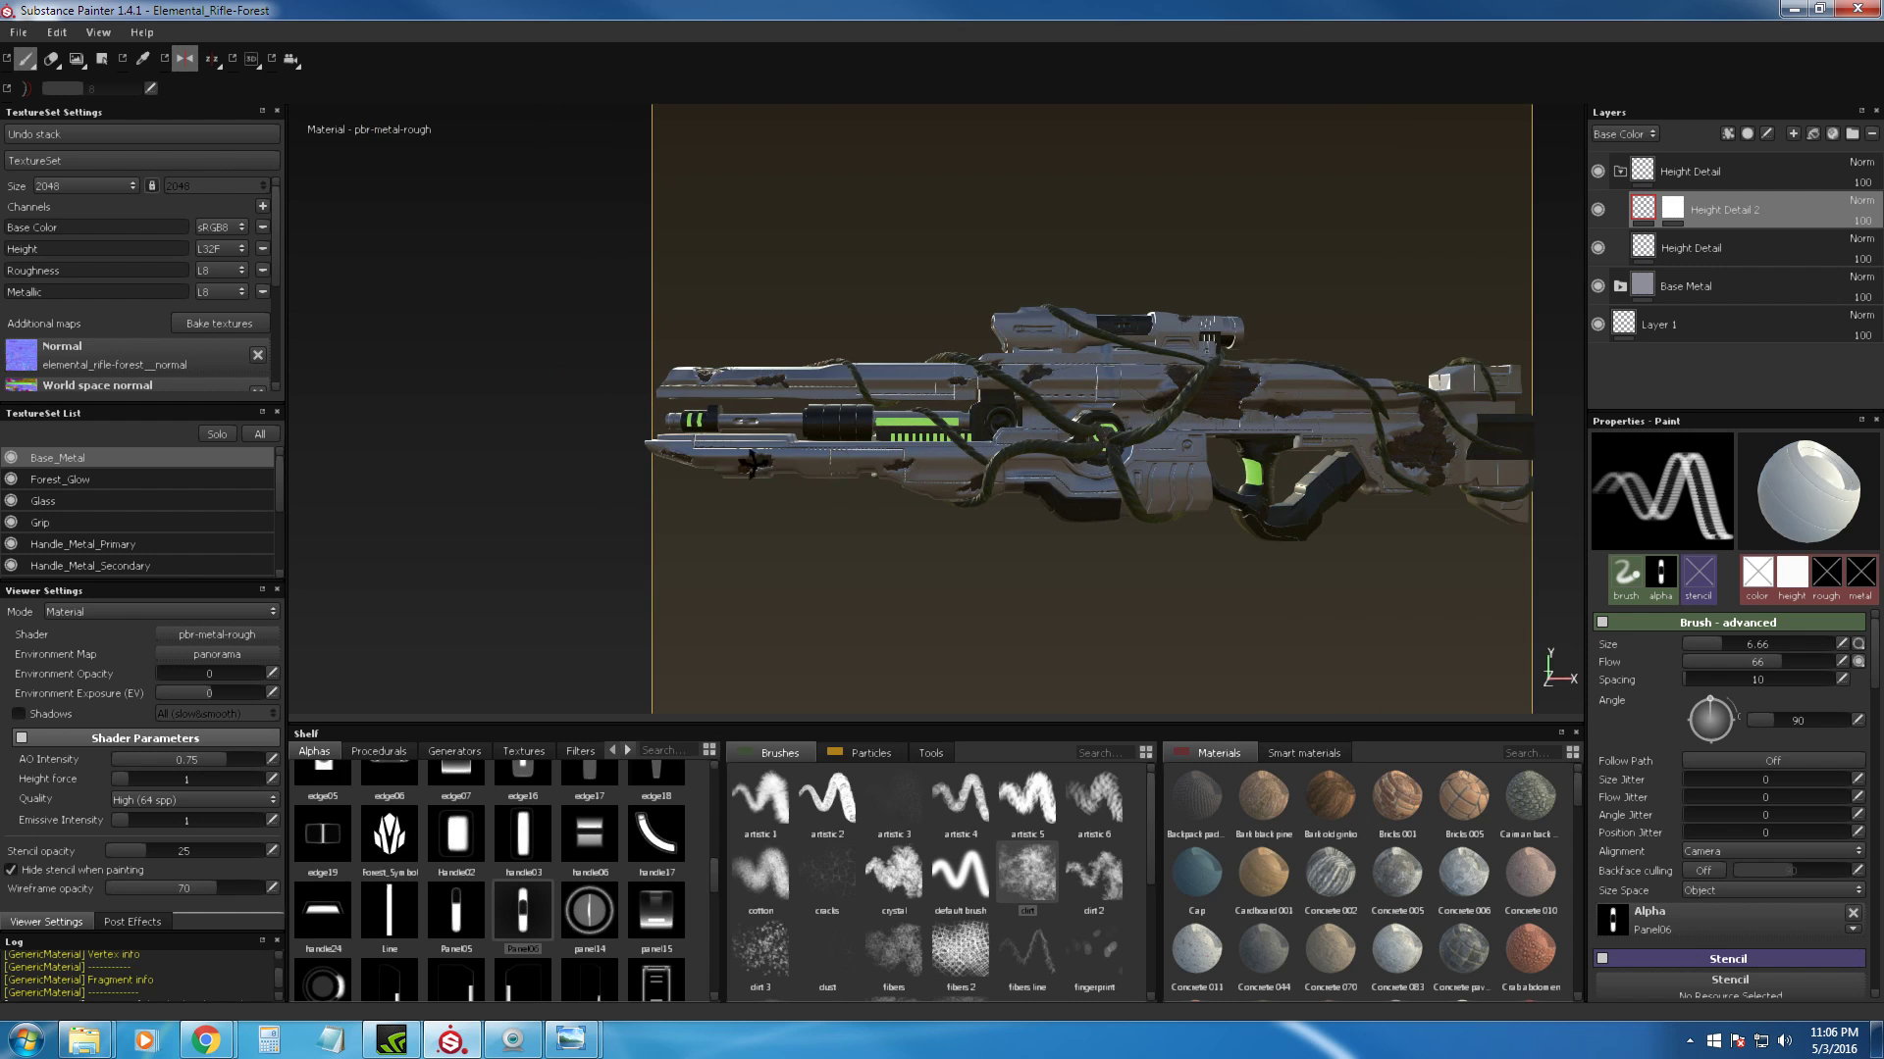
{"action": "middle_click_drag", "start_coordinate": [745, 389], "coordinate": [919, 411], "text": "alt"}
{"action": "mouse_move", "coordinate": [923, 550]}
{"action": "right_mouse_down", "text": "alt"}
{"action": "mouse_move", "coordinate": [981, 648]}
{"action": "mouse_move", "coordinate": [996, 600]}
{"action": "right_mouse_up", "text": "alt"}
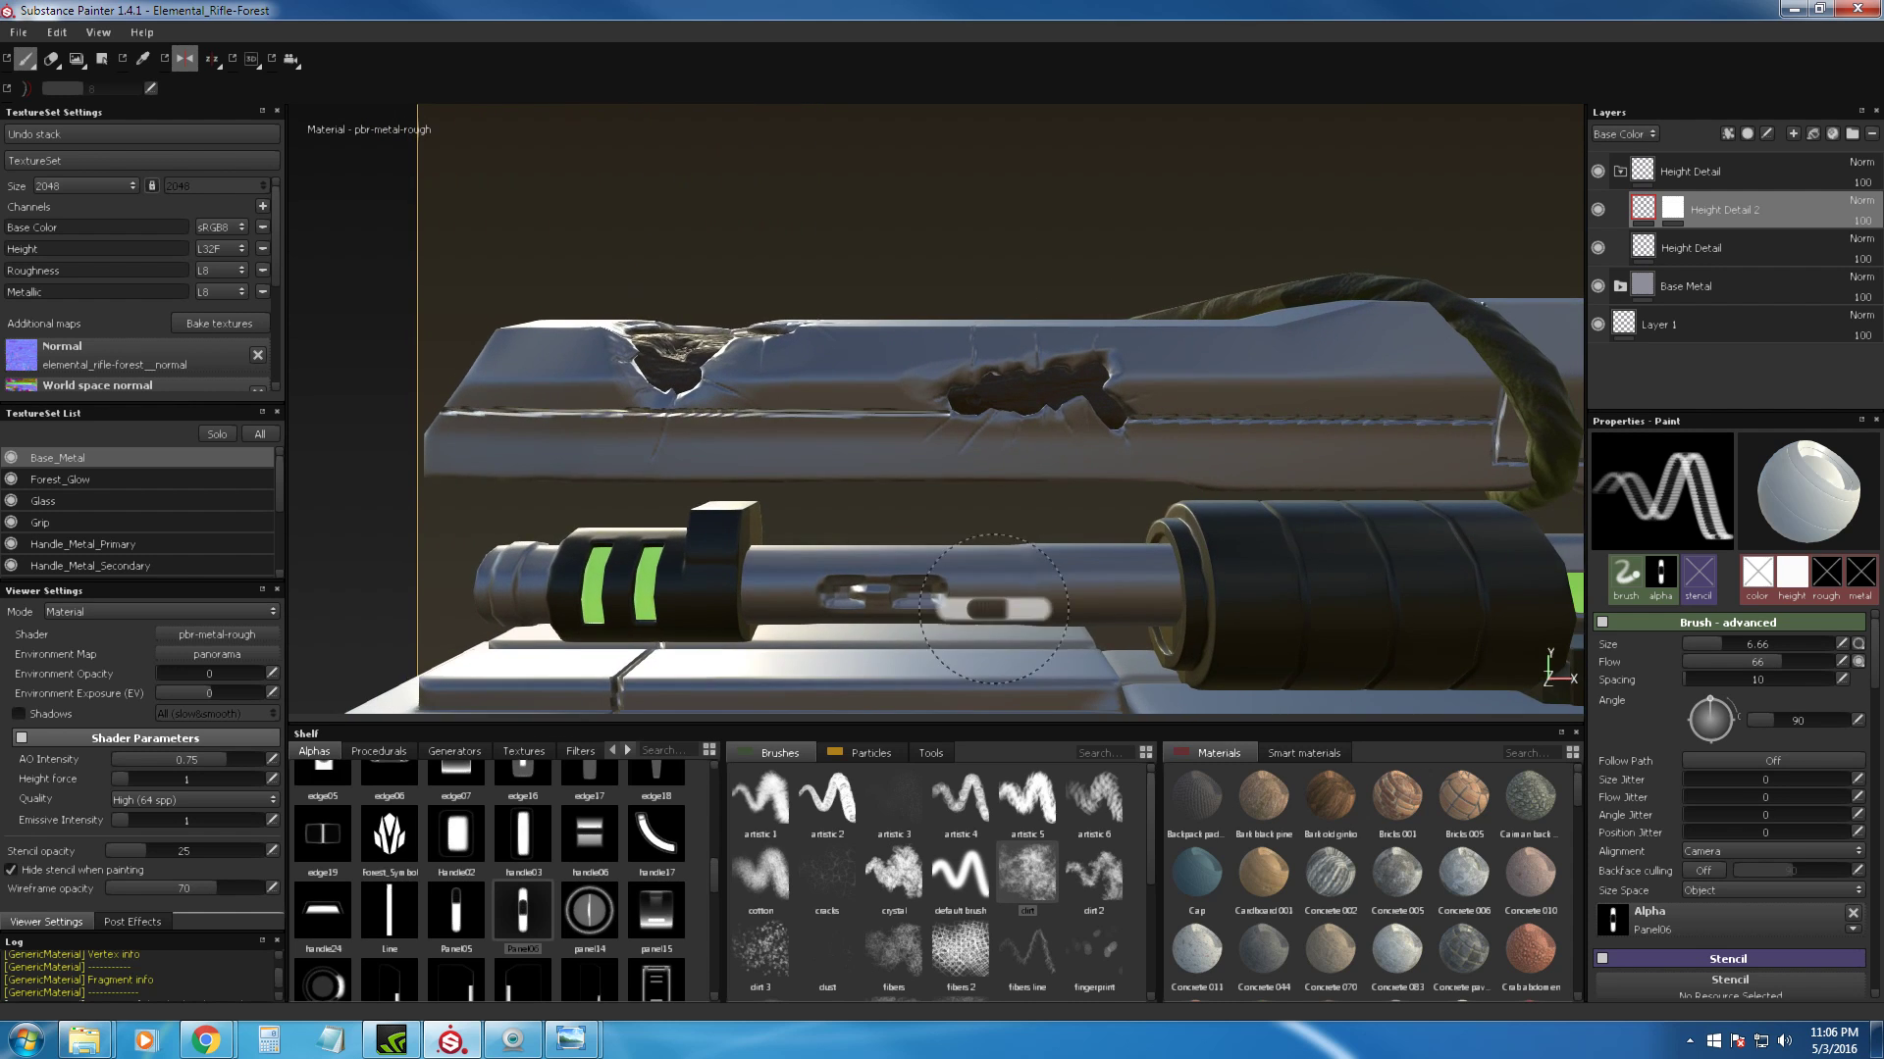
{"action": "middle_click_drag", "start_coordinate": [996, 601], "coordinate": [1020, 454], "text": "alt"}
{"action": "right_click_drag", "start_coordinate": [1010, 377], "coordinate": [1030, 488], "text": "alt"}
{"action": "middle_click_drag", "start_coordinate": [1030, 491], "coordinate": [1072, 528], "text": "alt"}
{"action": "key", "text": "ctrl+z"}
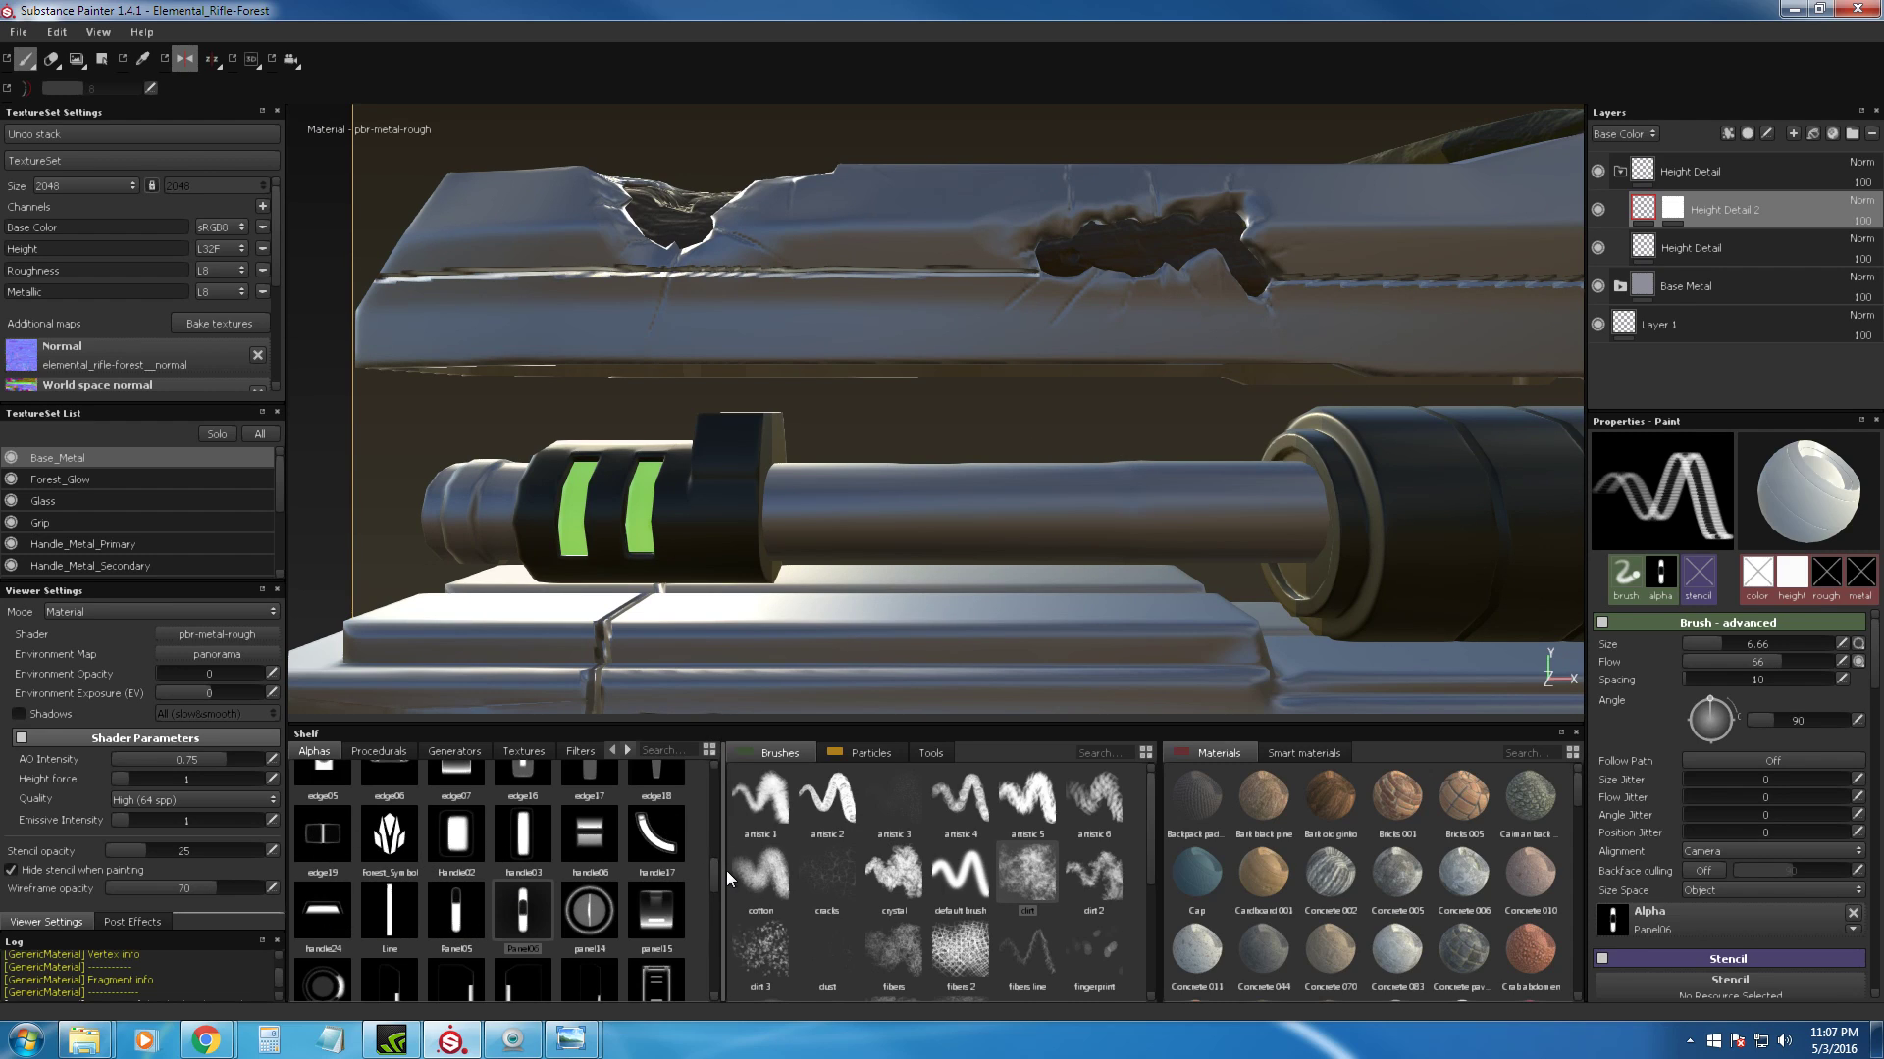
Step: Find the edge06 alpha, try it at angle 0 on the inner barrel tube, and undo the stamp
{"action": "left_click_drag", "start_coordinate": [715, 871], "coordinate": [710, 934]}
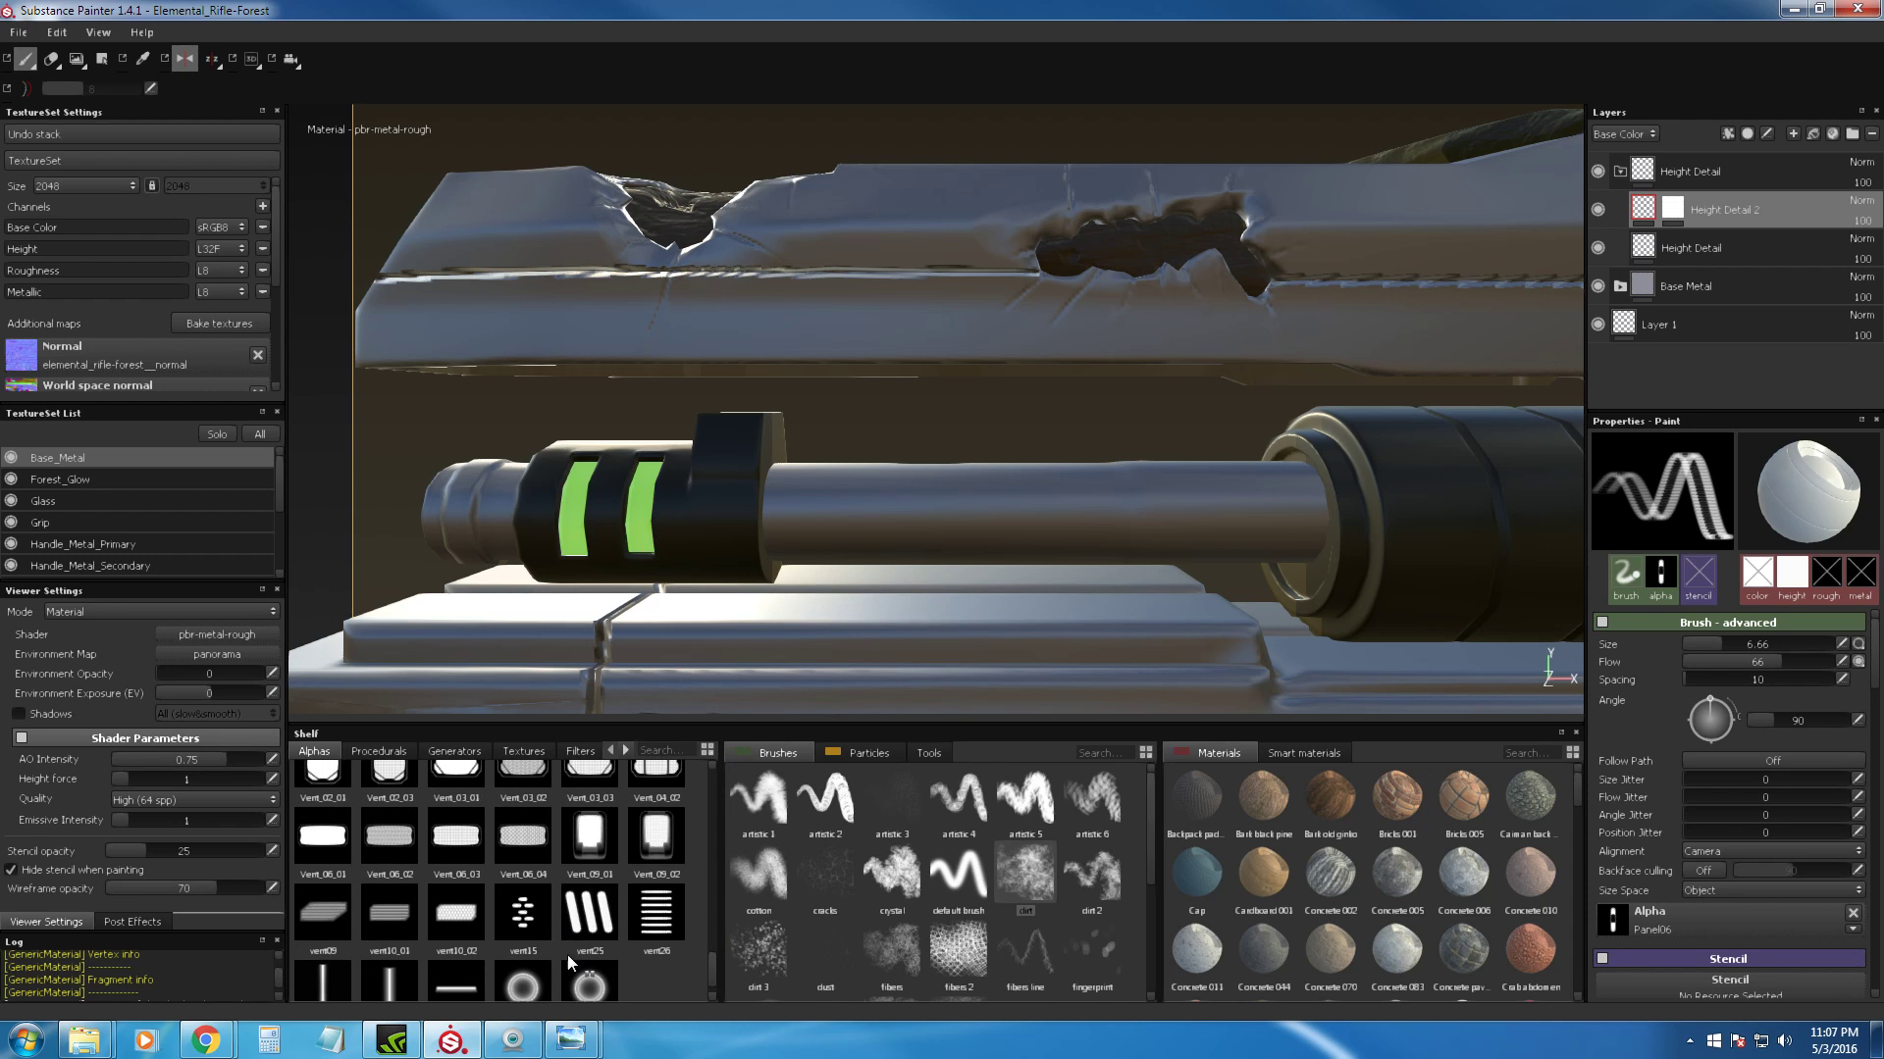
{"action": "mouse_move", "coordinate": [486, 933]}
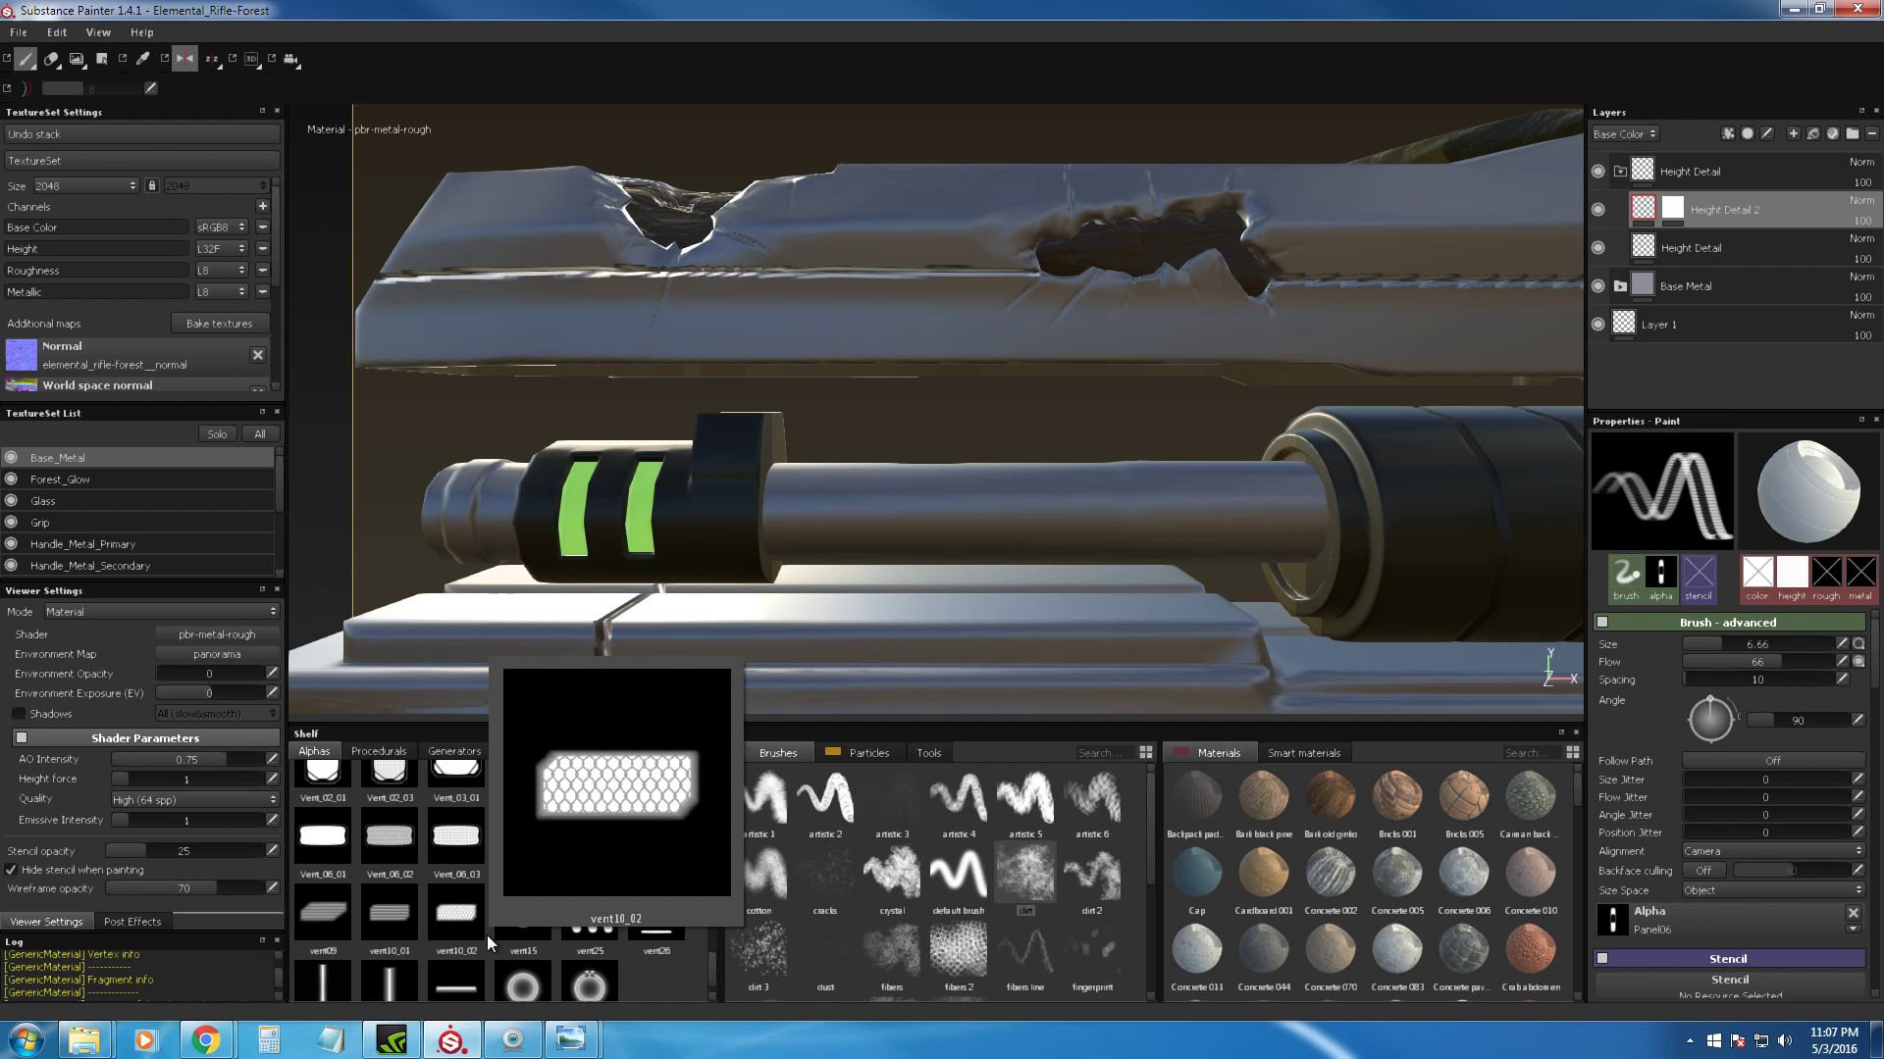
{"action": "scroll", "coordinate": [485, 942], "scroll_direction": "down", "scroll_amount": 1}
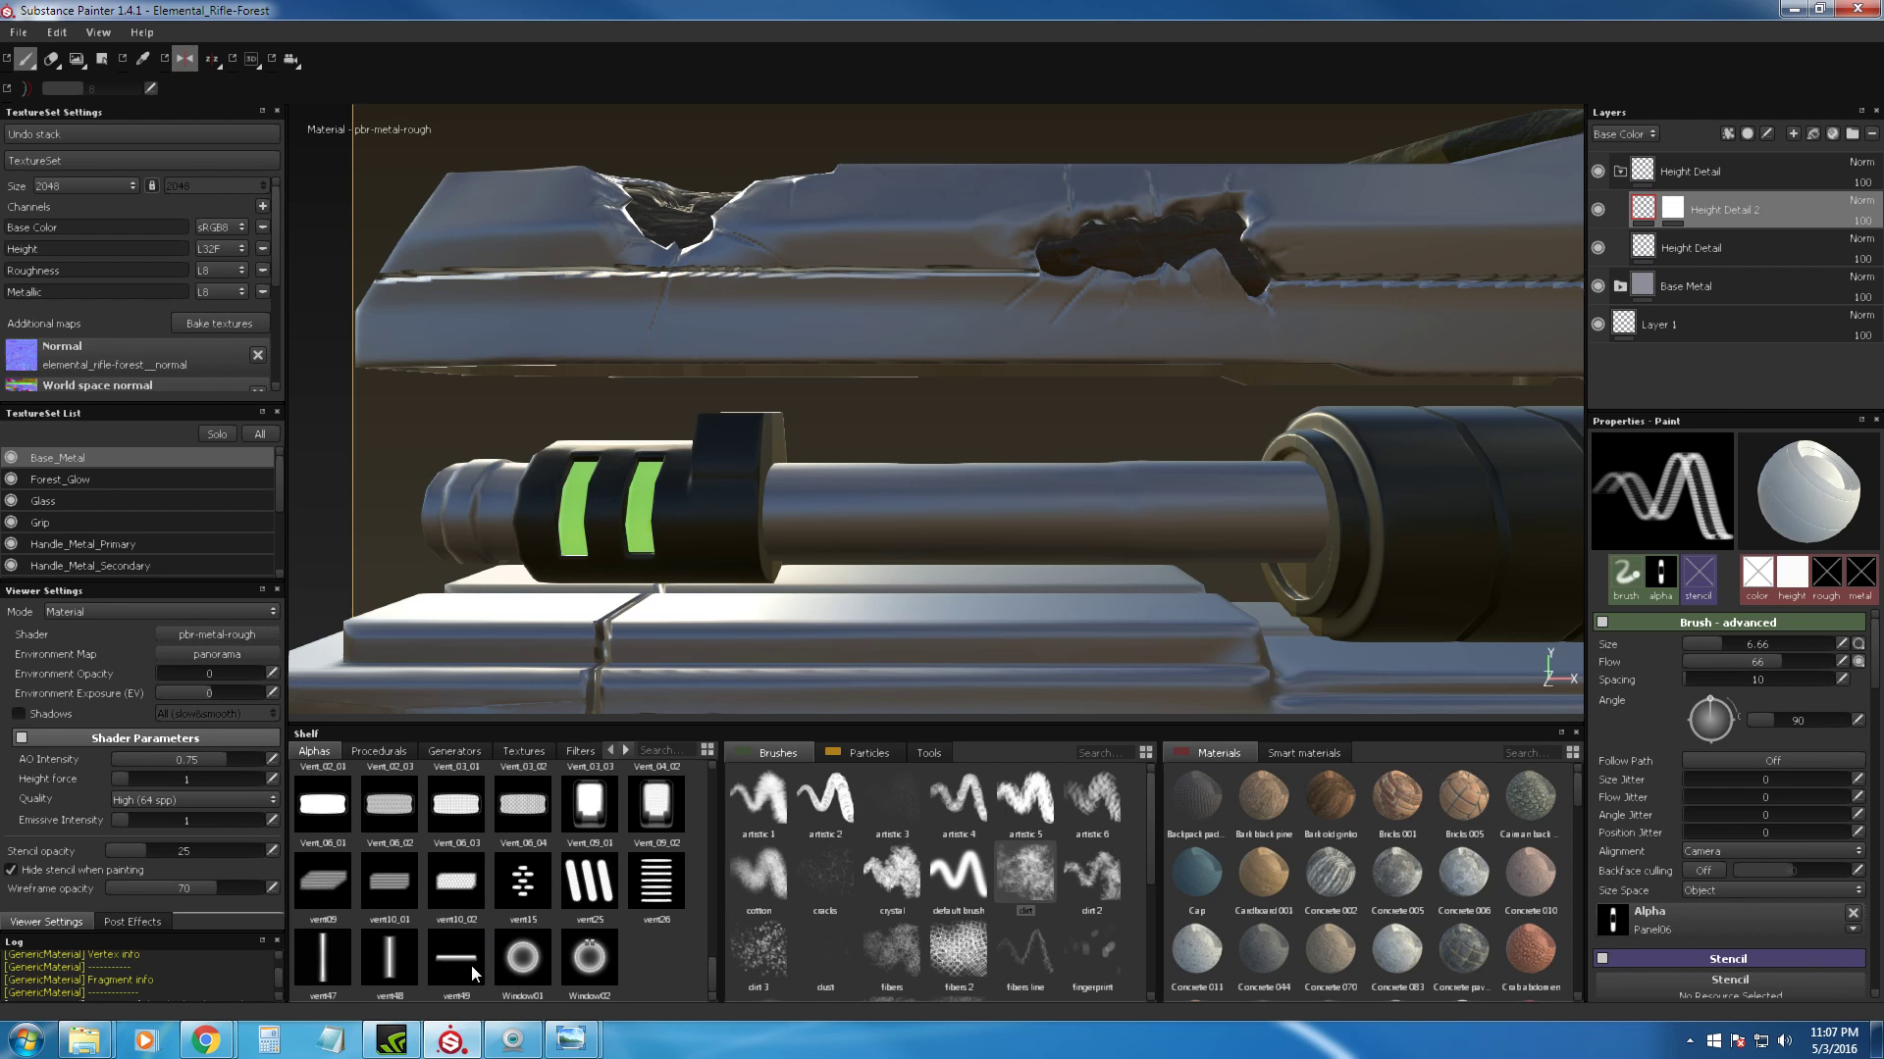
{"action": "scroll", "coordinate": [550, 951], "scroll_direction": "down", "scroll_amount": 5}
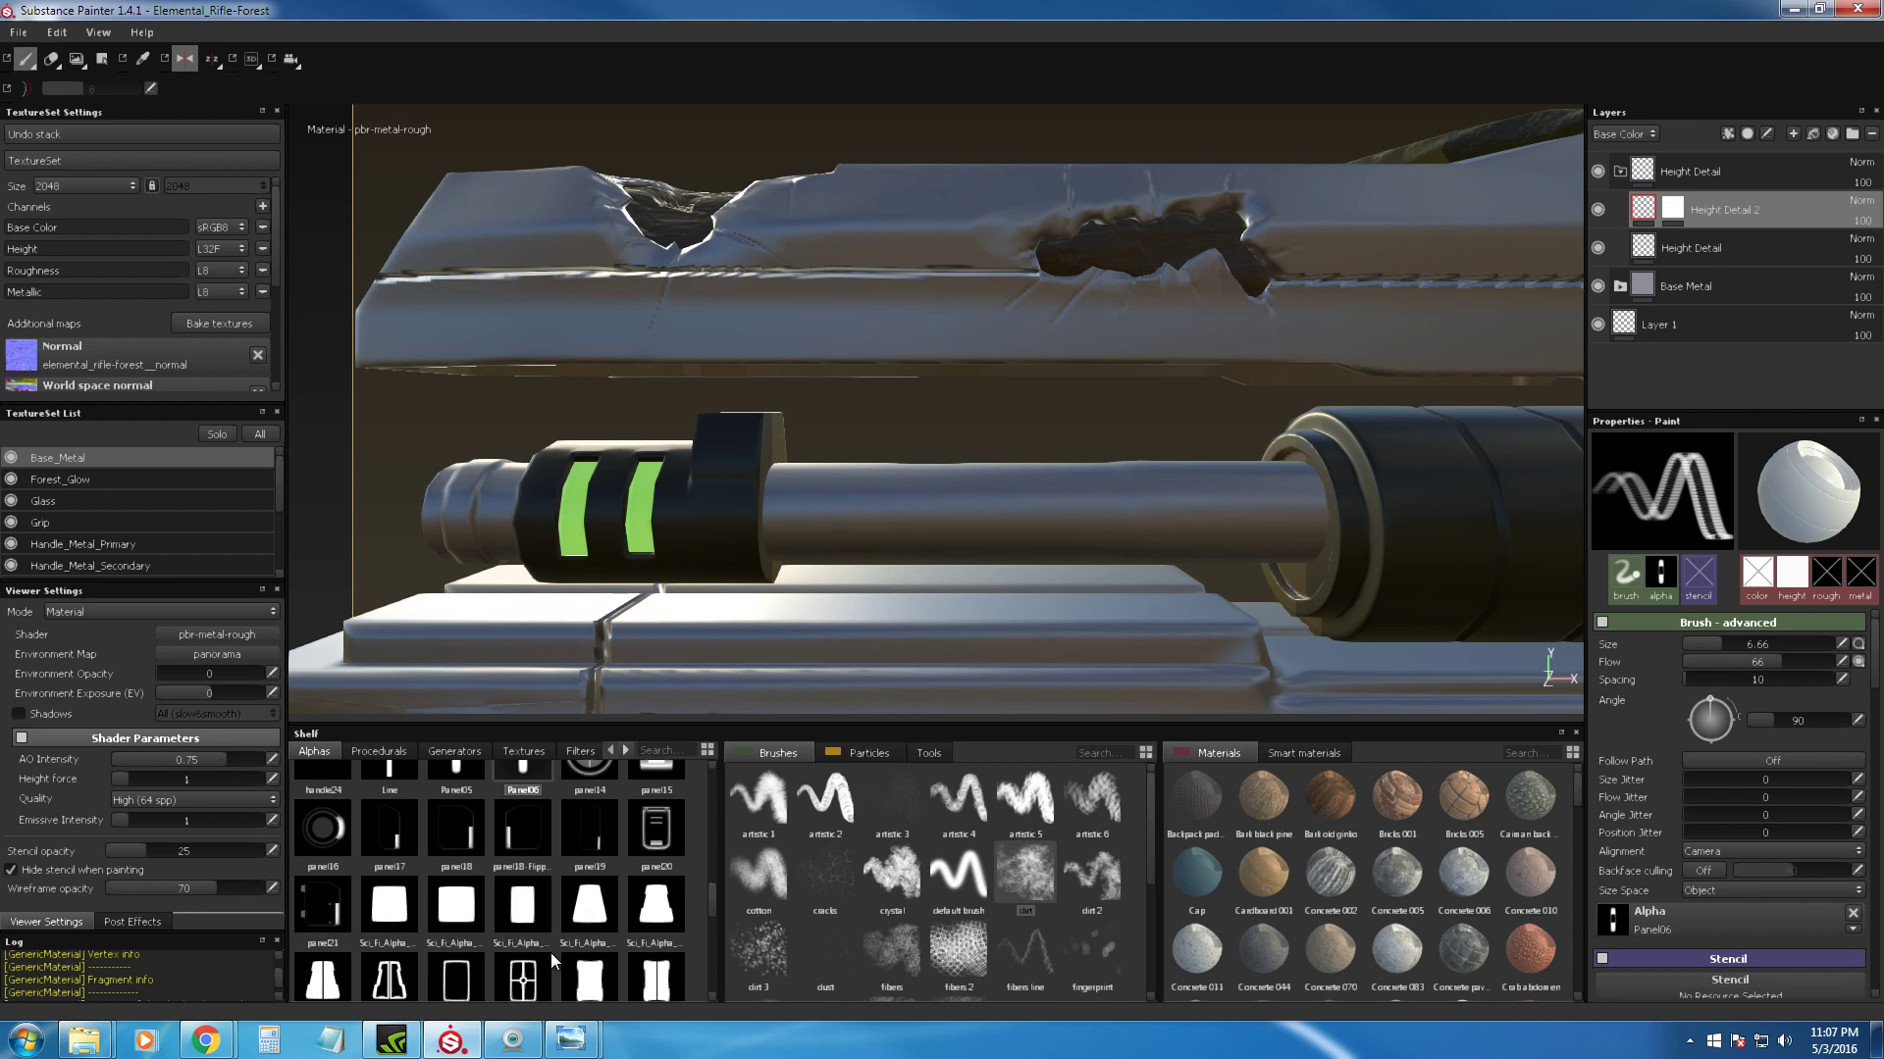
{"action": "scroll", "coordinate": [550, 952], "scroll_direction": "up", "scroll_amount": 3}
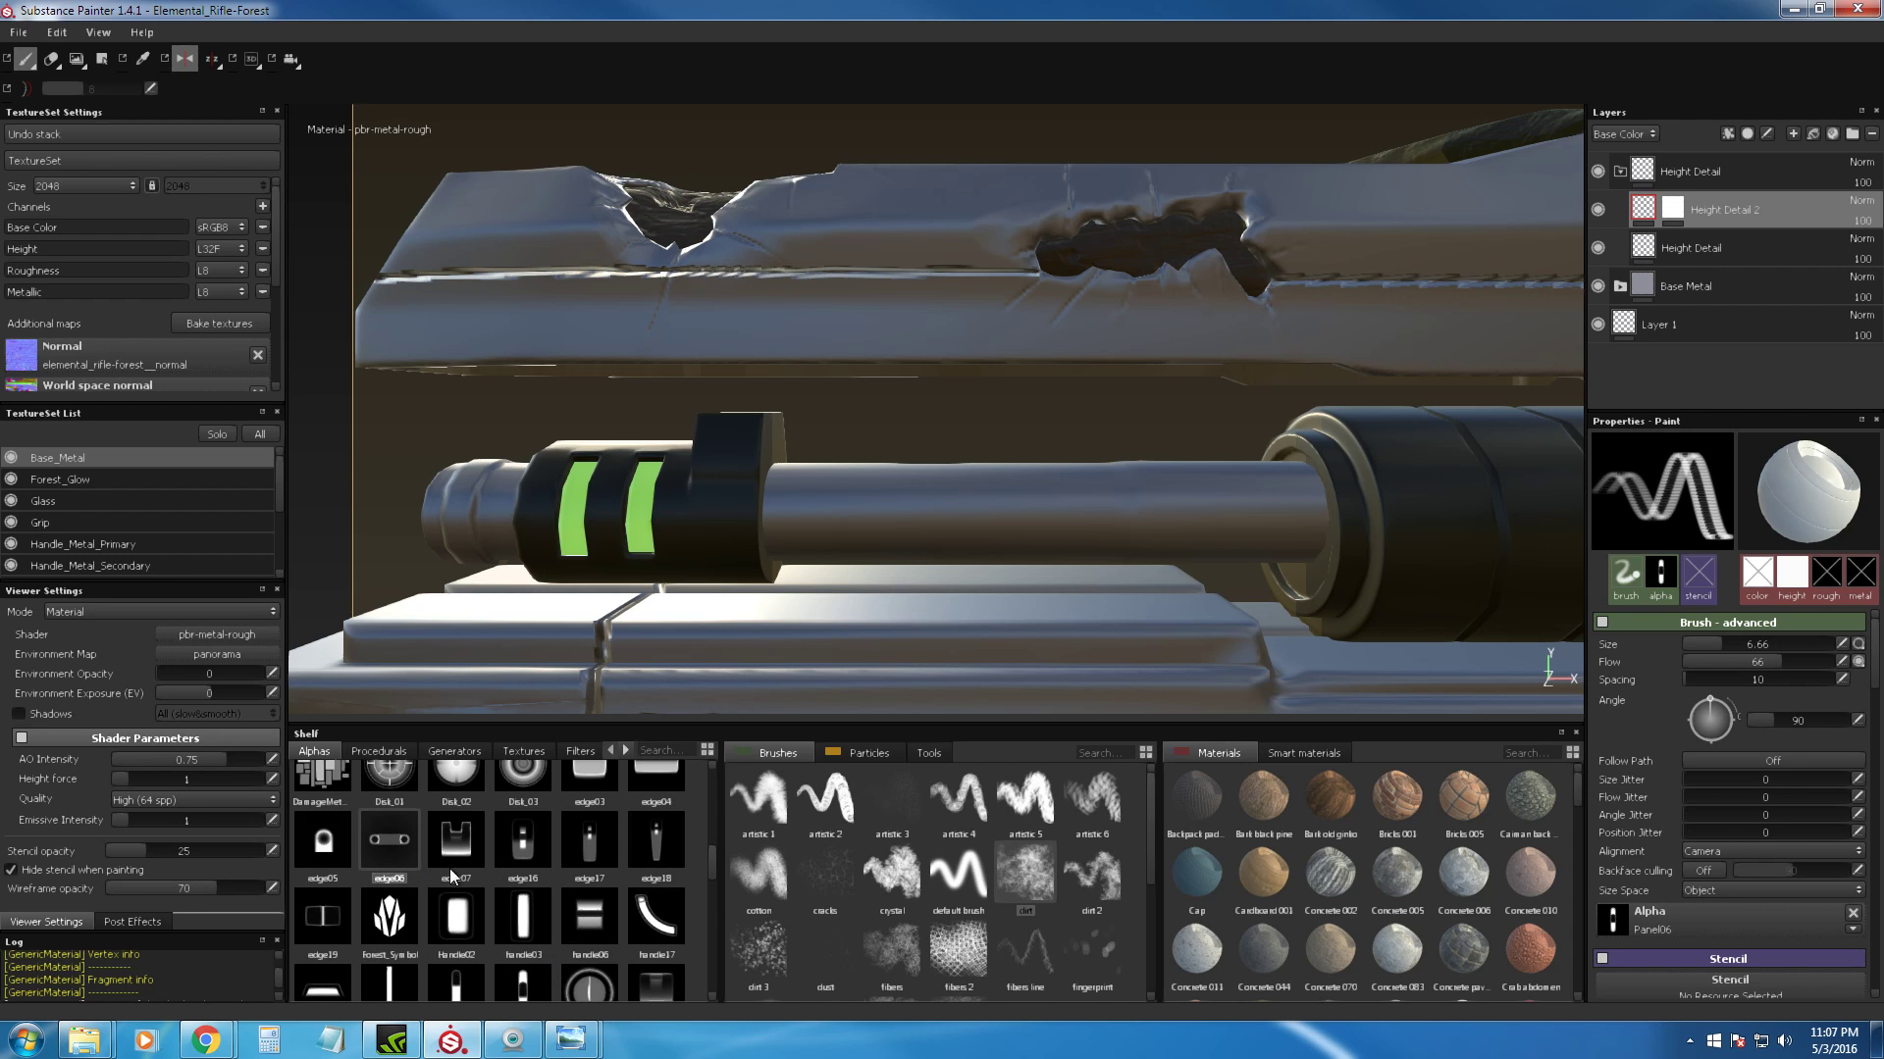
{"action": "left_click_drag", "start_coordinate": [391, 849], "coordinate": [1690, 927]}
{"action": "left_click", "coordinate": [976, 521]}
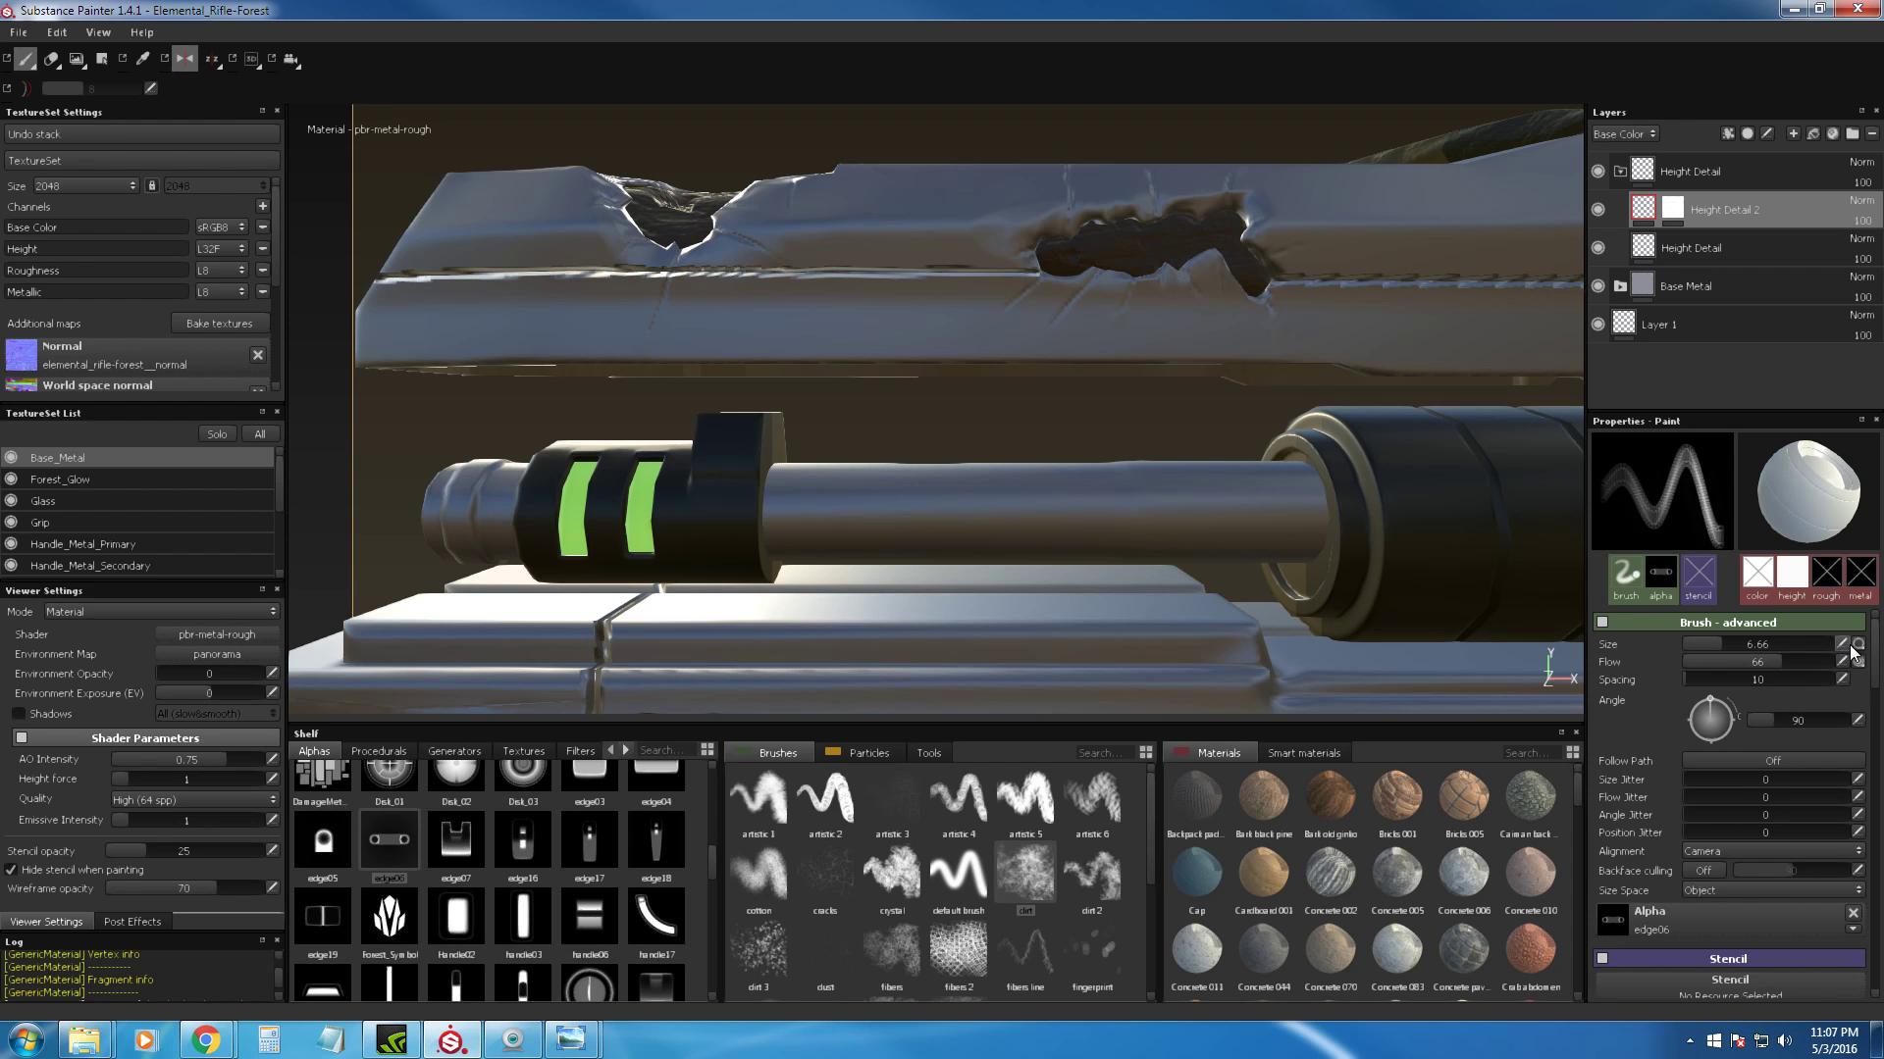
{"action": "type", "text": "0"}
{"action": "key", "text": "Return"}
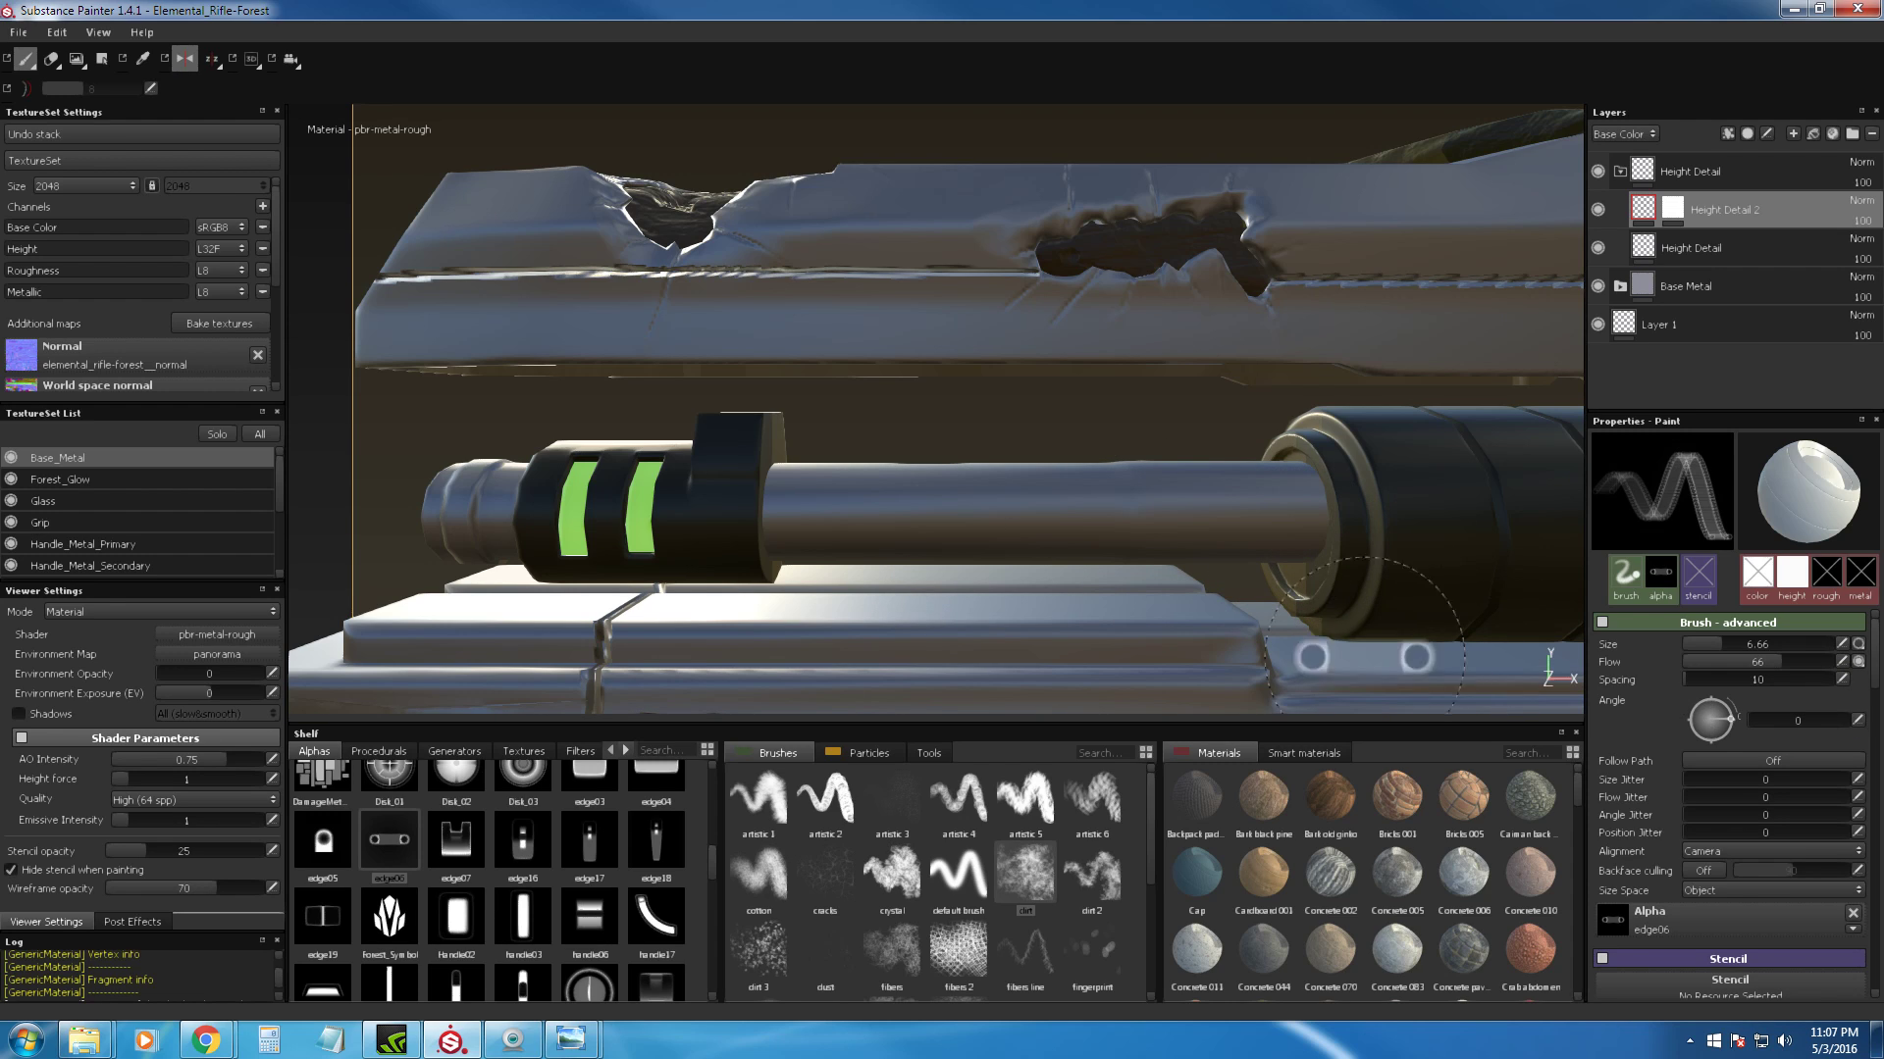
{"action": "left_click", "coordinate": [964, 509]}
{"action": "key", "text": "ctrl+z"}
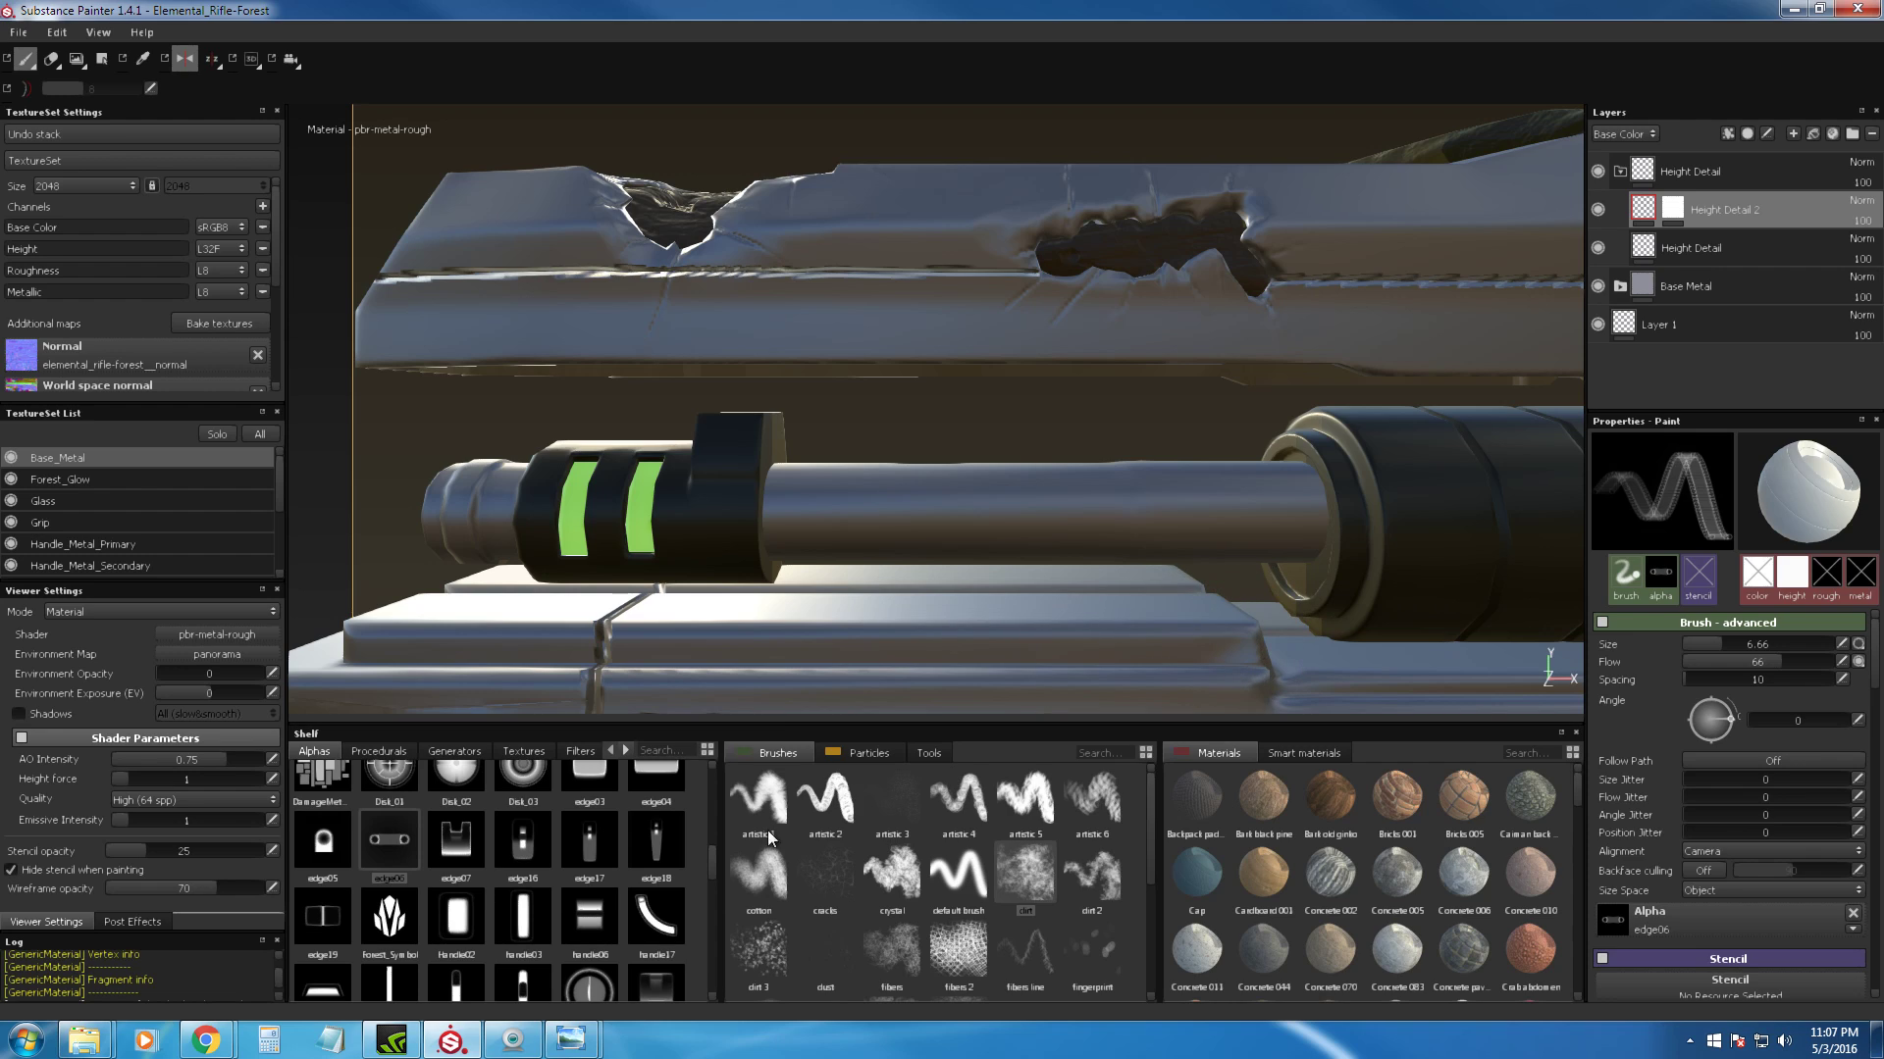
Step: Set the brush alpha to Line with an angle of 90, and stamp a horizontal groove midway along the inner barrel tube
{"action": "left_click", "coordinate": [396, 991]}
{"action": "mouse_move", "coordinate": [1340, 891]}
{"action": "left_mouse_down"}
{"action": "mouse_move", "coordinate": [1651, 947]}
{"action": "mouse_move", "coordinate": [1634, 914]}
{"action": "left_mouse_up"}
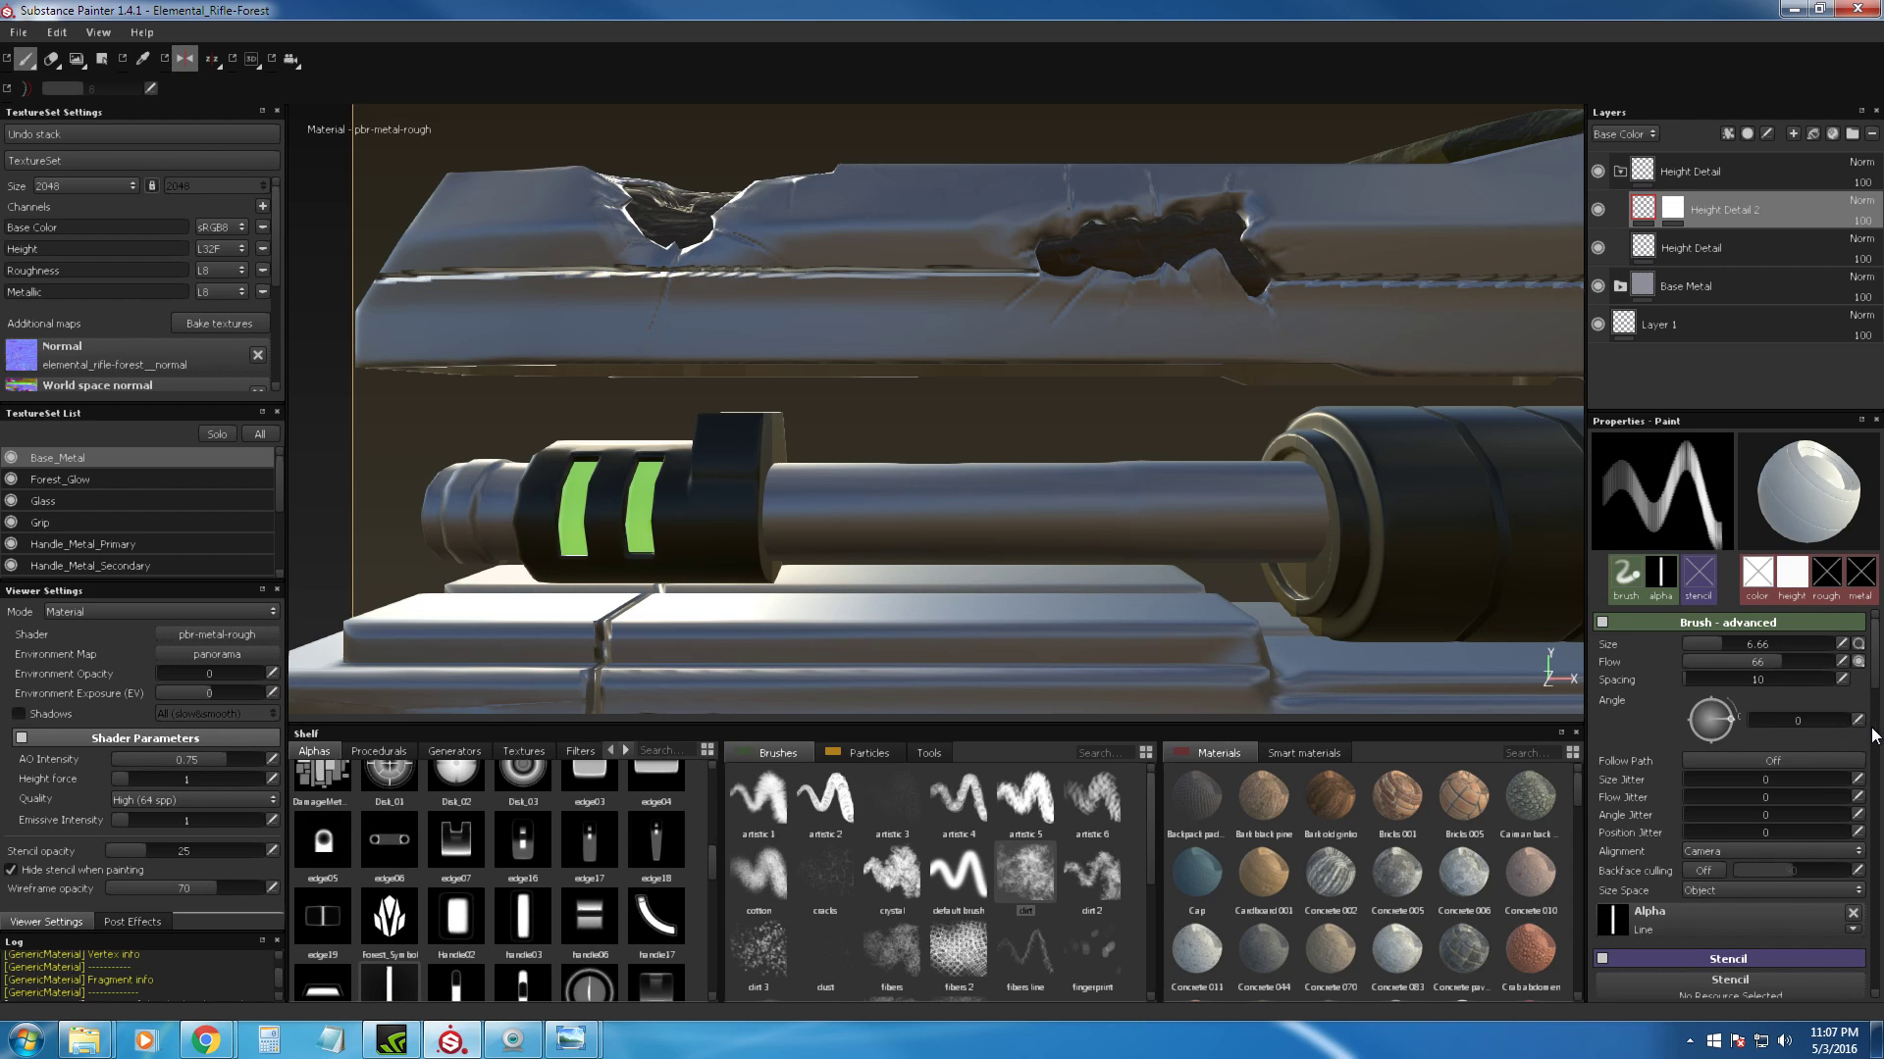
{"action": "type", "text": "90"}
{"action": "key", "text": "Return"}
{"action": "left_click", "coordinate": [996, 503]}
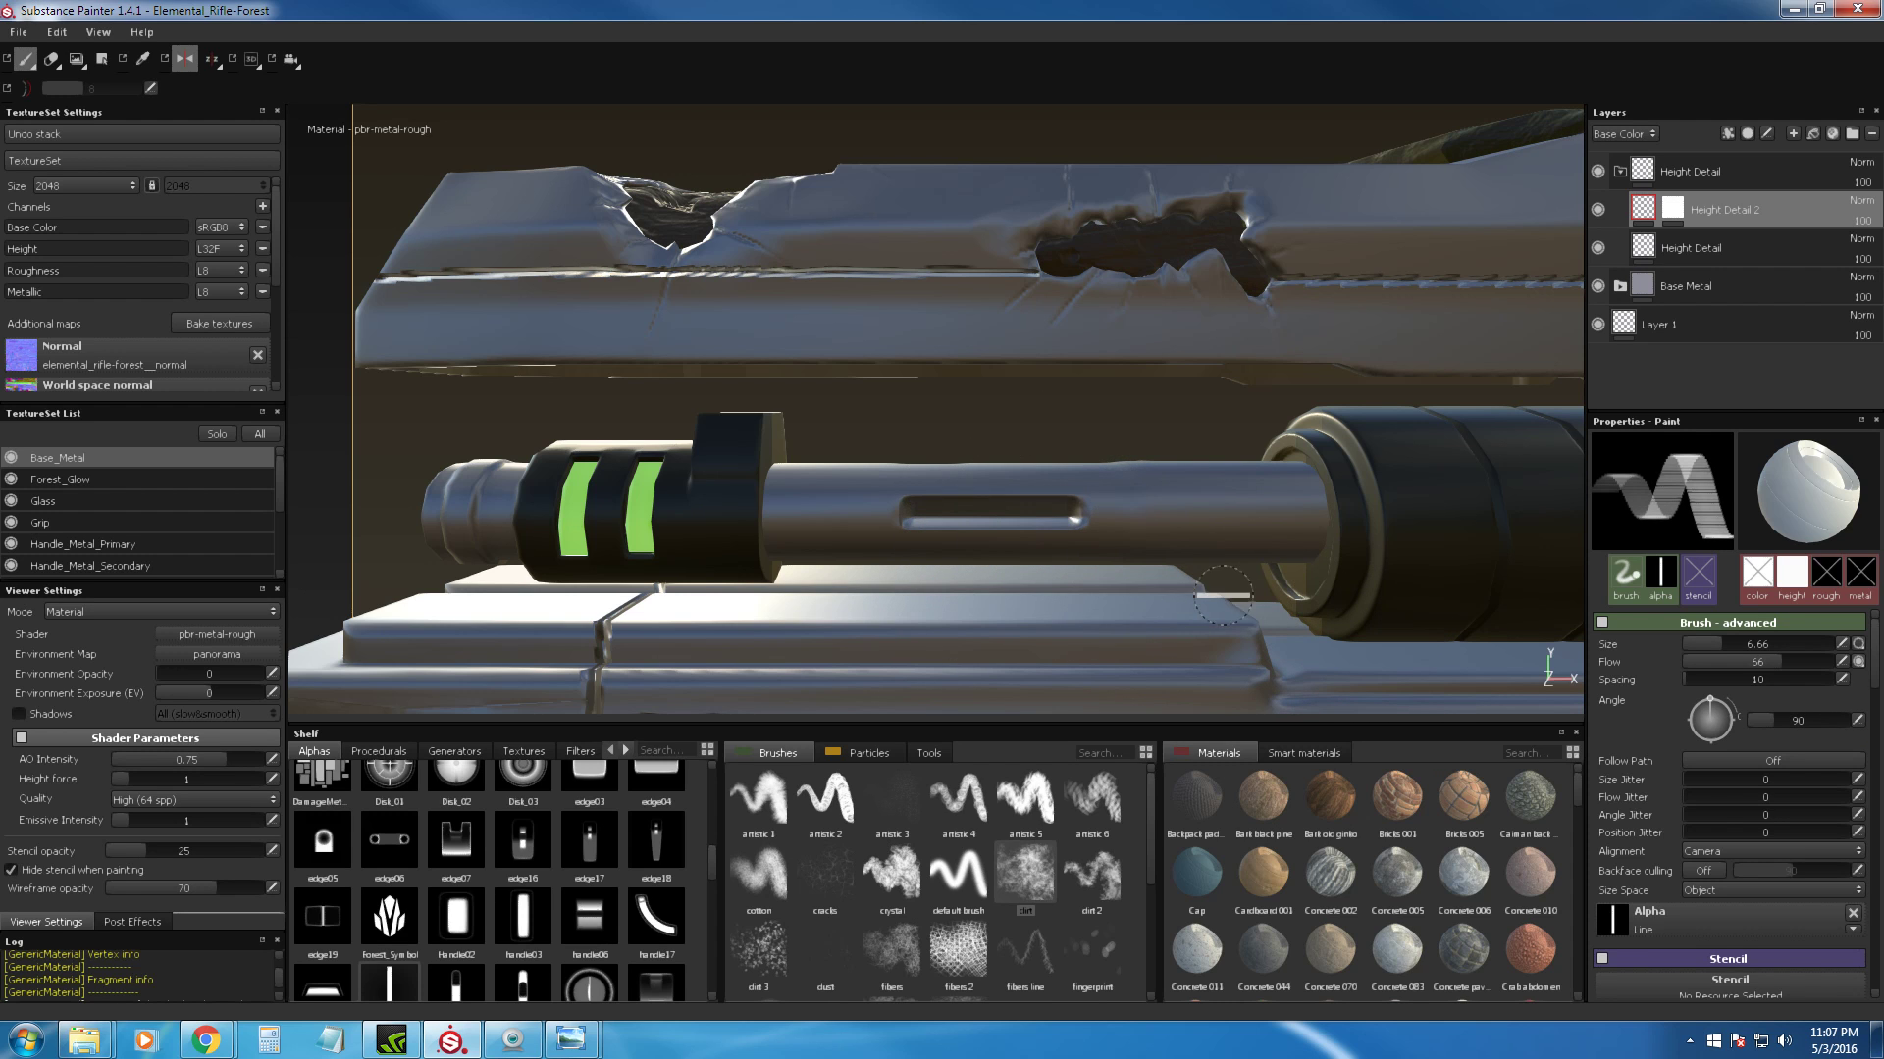
Step: Examine the new groove on the inner barrel up close and against the whole rifle from both sides
{"action": "left_click_drag", "start_coordinate": [1177, 610], "coordinate": [1373, 644], "text": "alt"}
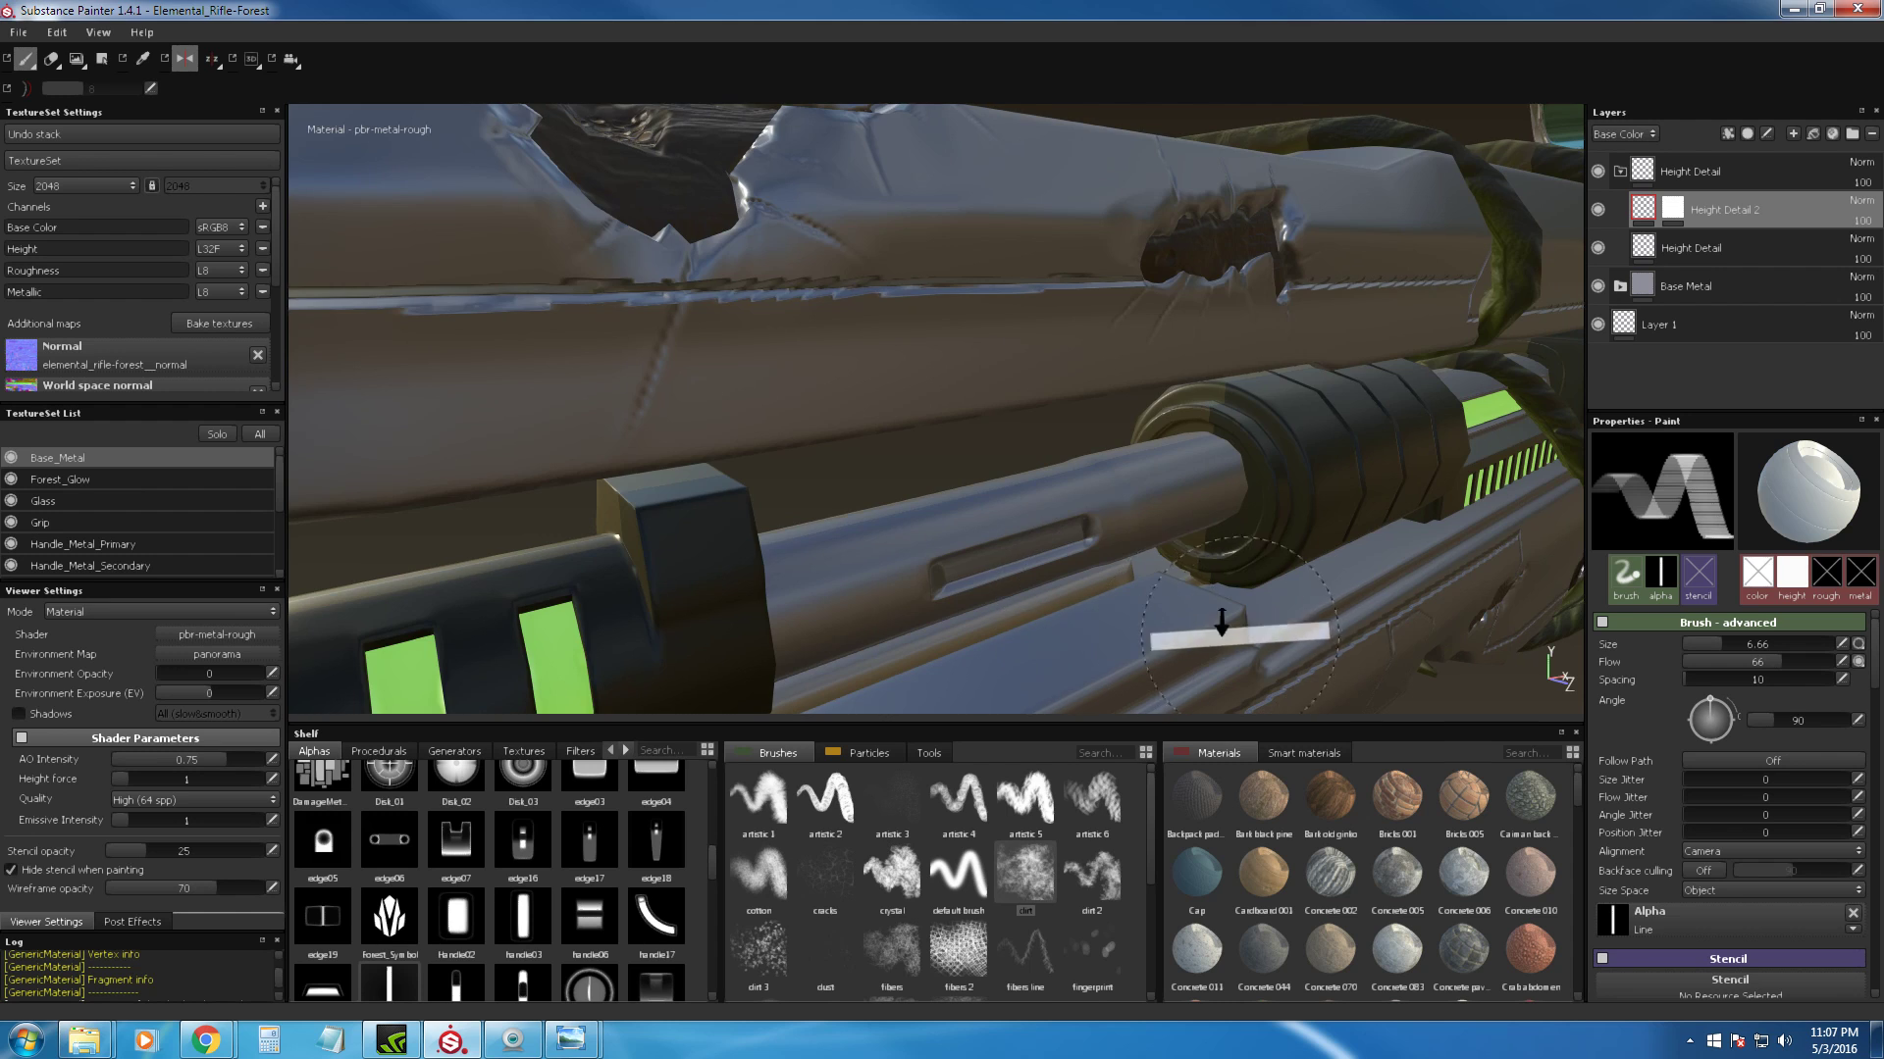
{"action": "right_click_drag", "start_coordinate": [1220, 622], "coordinate": [1079, 627], "text": "alt"}
{"action": "left_click_drag", "start_coordinate": [1275, 505], "coordinate": [1069, 549], "text": "alt"}
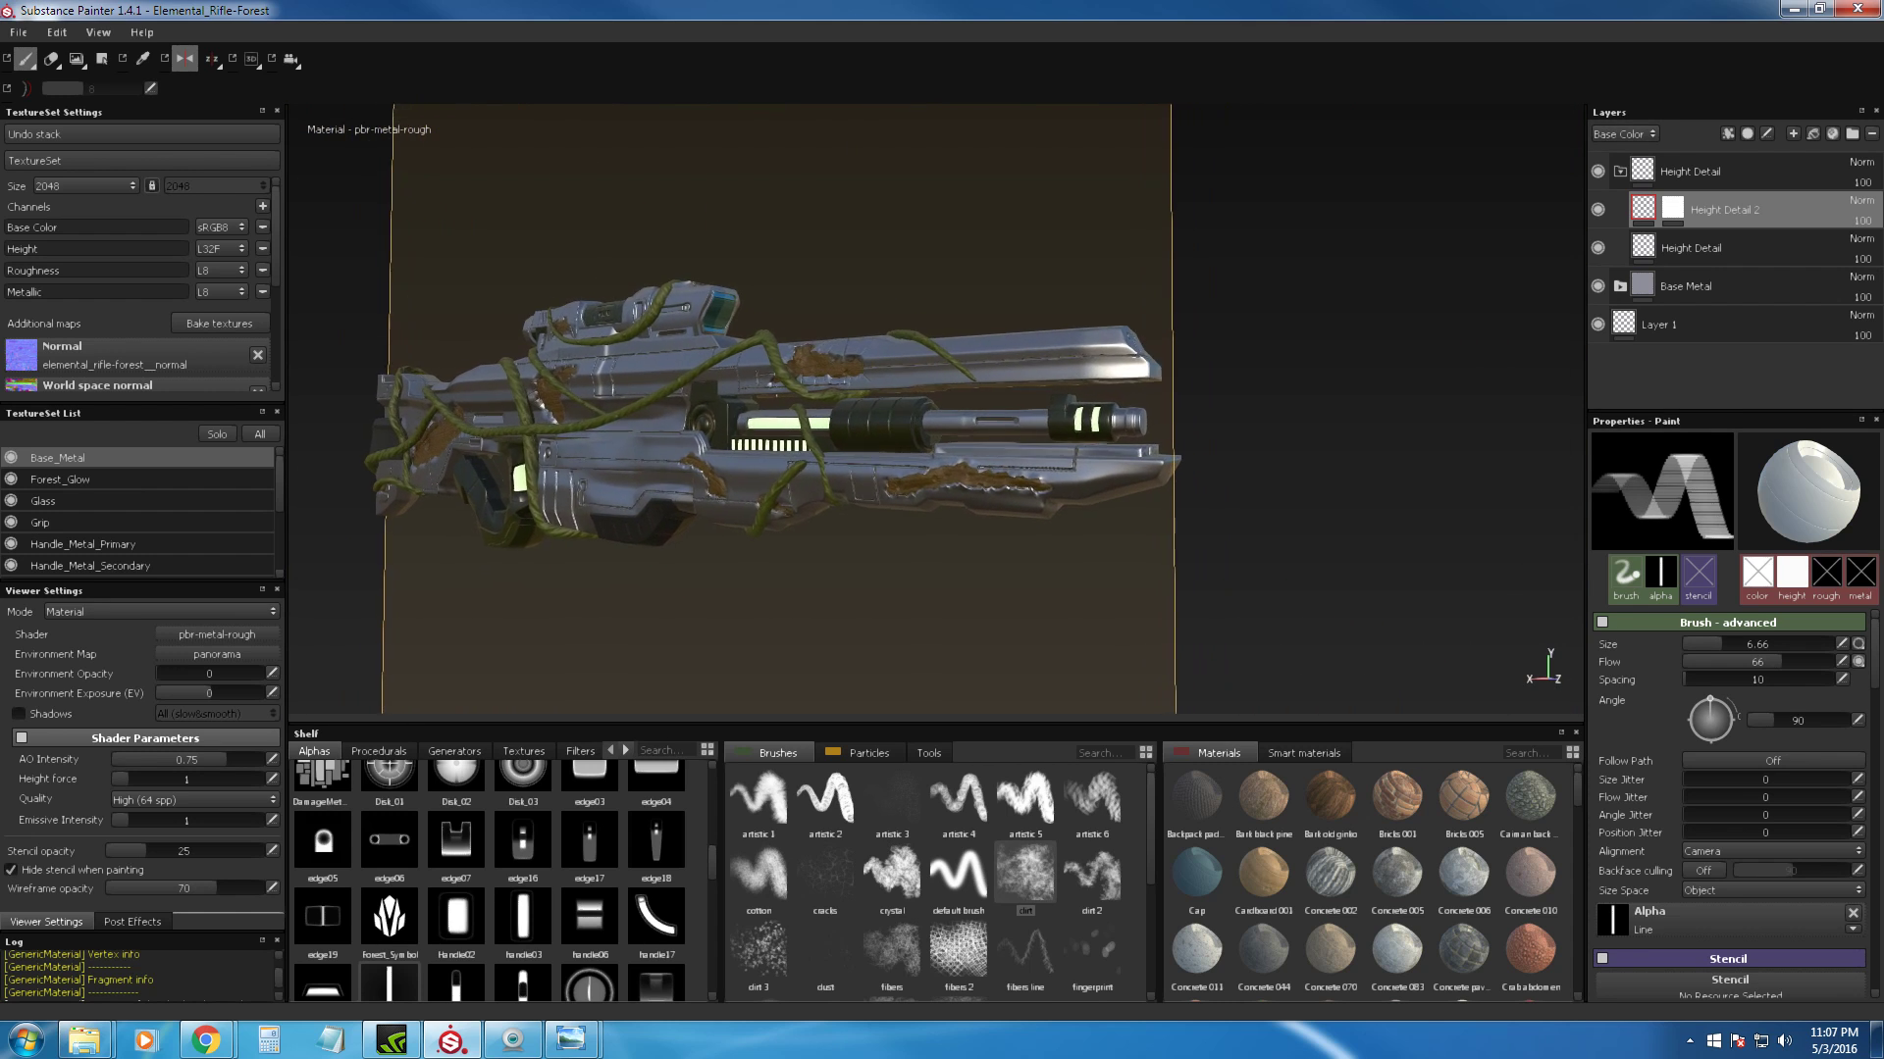
{"action": "right_click_drag", "start_coordinate": [1128, 471], "coordinate": [1325, 449], "text": "alt"}
{"action": "middle_click_drag", "start_coordinate": [1324, 449], "coordinate": [1218, 430], "text": "alt"}
{"action": "left_click_drag", "start_coordinate": [1177, 448], "coordinate": [1128, 383], "text": "alt"}
{"action": "right_click_drag", "start_coordinate": [1099, 343], "coordinate": [723, 339], "text": "alt"}
{"action": "left_click_drag", "start_coordinate": [723, 338], "coordinate": [999, 335], "text": "alt"}
{"action": "middle_click_drag", "start_coordinate": [585, 413], "coordinate": [966, 412], "text": "alt"}
{"action": "mouse_move", "coordinate": [932, 456]}
{"action": "left_mouse_down", "text": "alt"}
{"action": "mouse_move", "coordinate": [961, 381]}
{"action": "mouse_move", "coordinate": [913, 397]}
{"action": "left_mouse_up", "text": "alt"}
{"action": "right_click_drag", "start_coordinate": [913, 397], "coordinate": [604, 549], "text": "alt"}
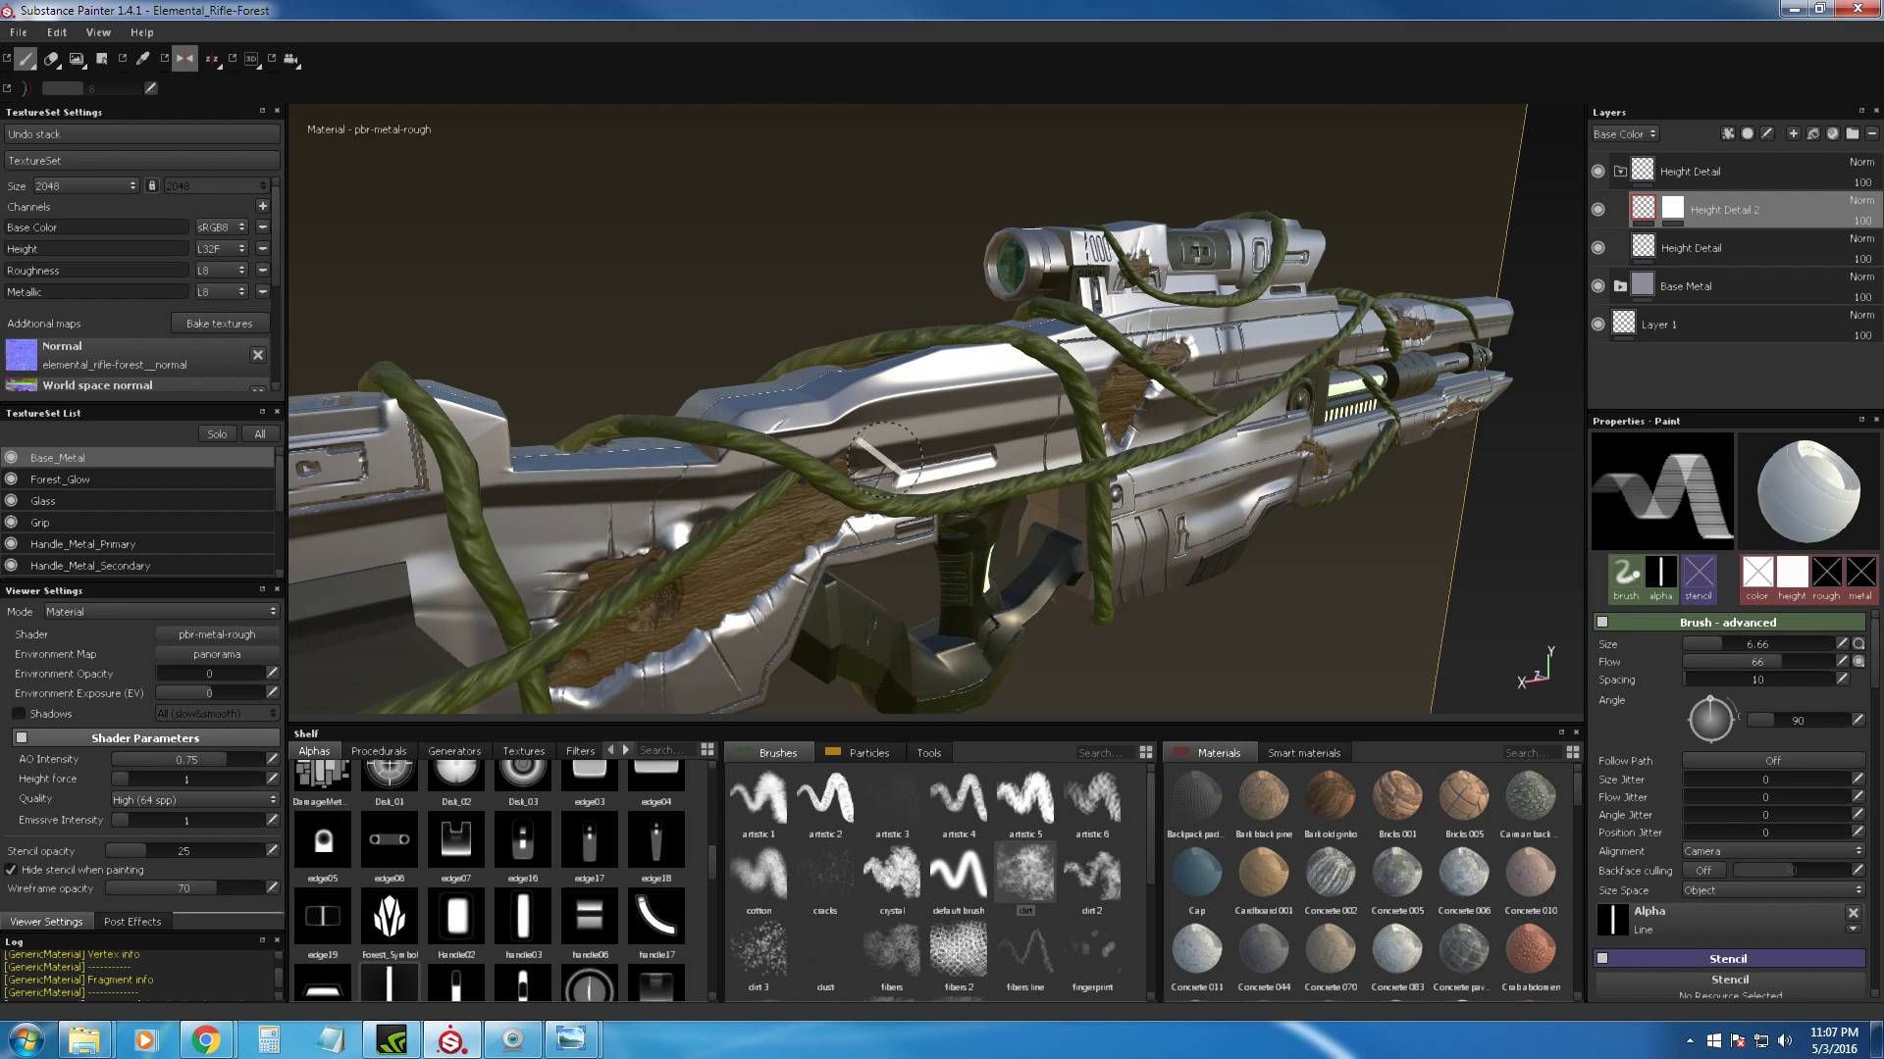
Step: Set the brush alpha to Sci_Fi_Alpha_104, and switch to the Grip texture set for the dark block at the stock end
{"action": "middle_click_drag", "start_coordinate": [629, 577], "coordinate": [849, 395], "text": "alt"}
{"action": "left_click_drag", "start_coordinate": [849, 395], "coordinate": [1639, 395], "text": "alt"}
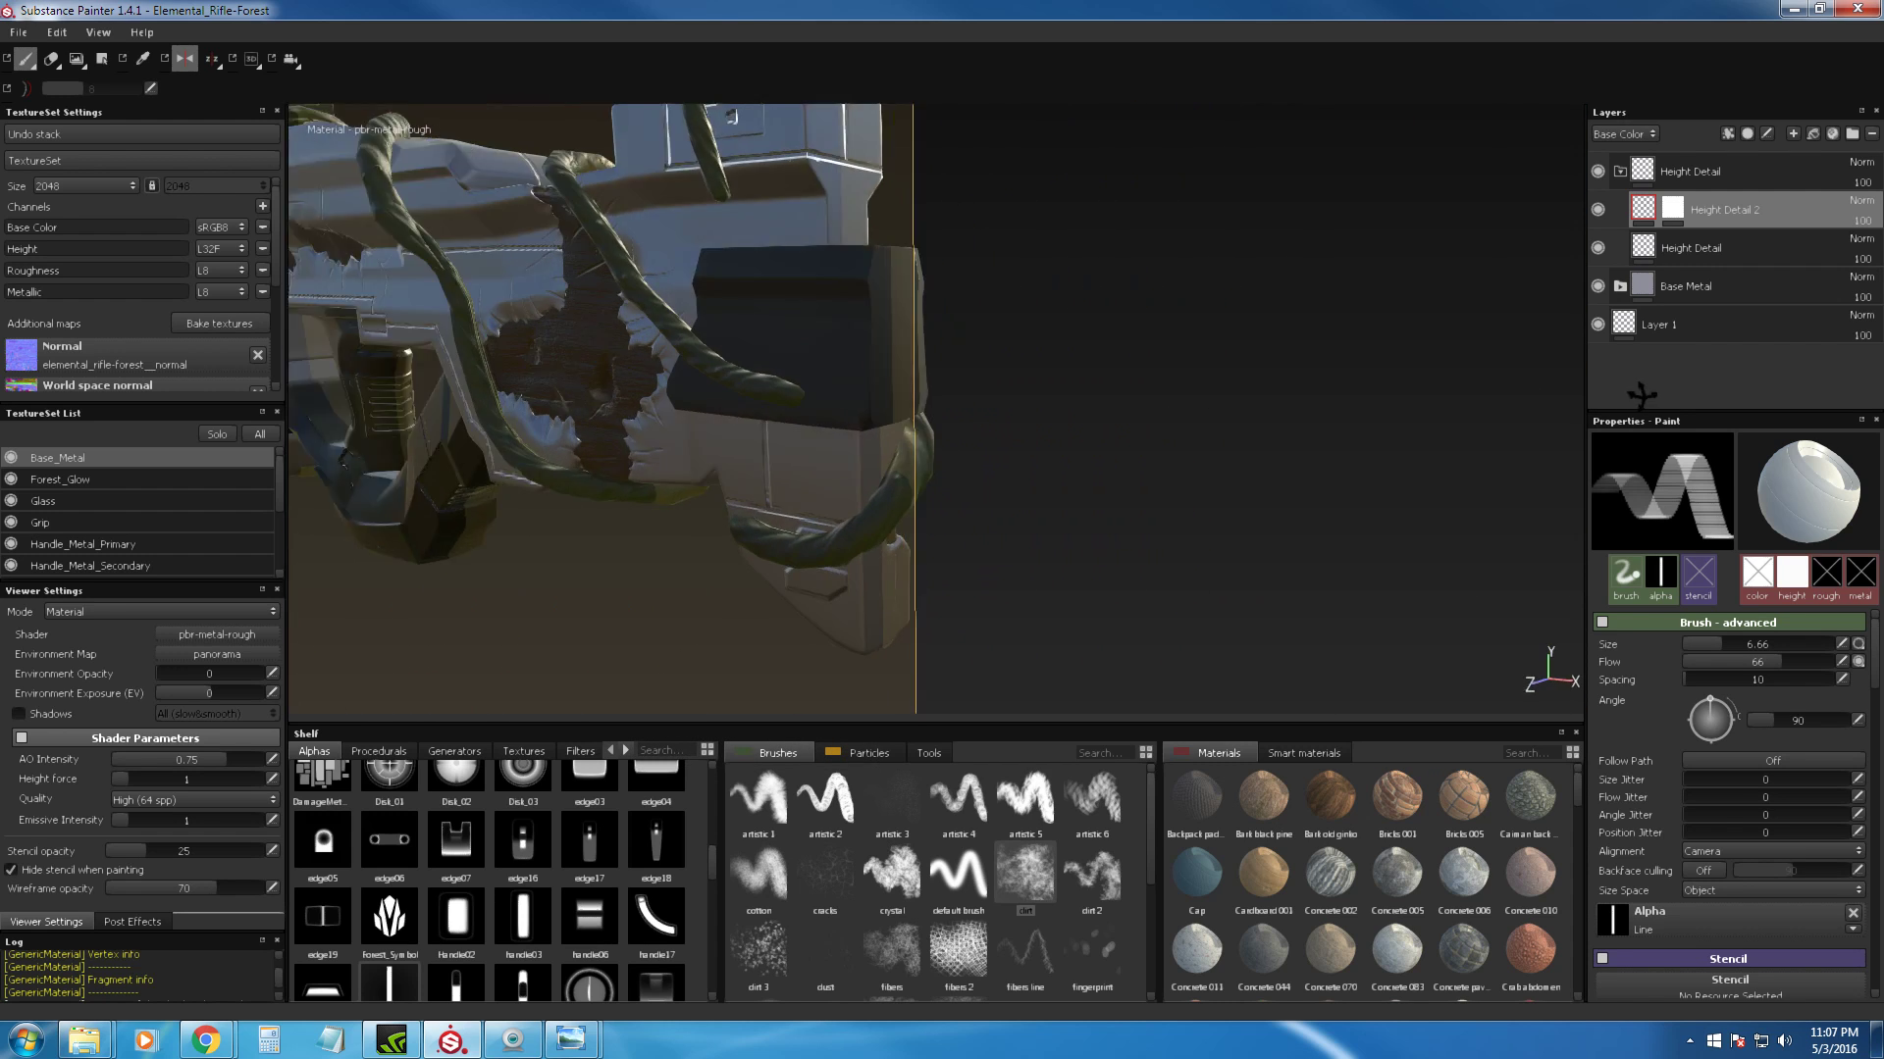
{"action": "left_click_drag", "start_coordinate": [1069, 382], "coordinate": [1180, 376], "text": "alt"}
{"action": "middle_click_drag", "start_coordinate": [954, 373], "coordinate": [1147, 499], "text": "alt"}
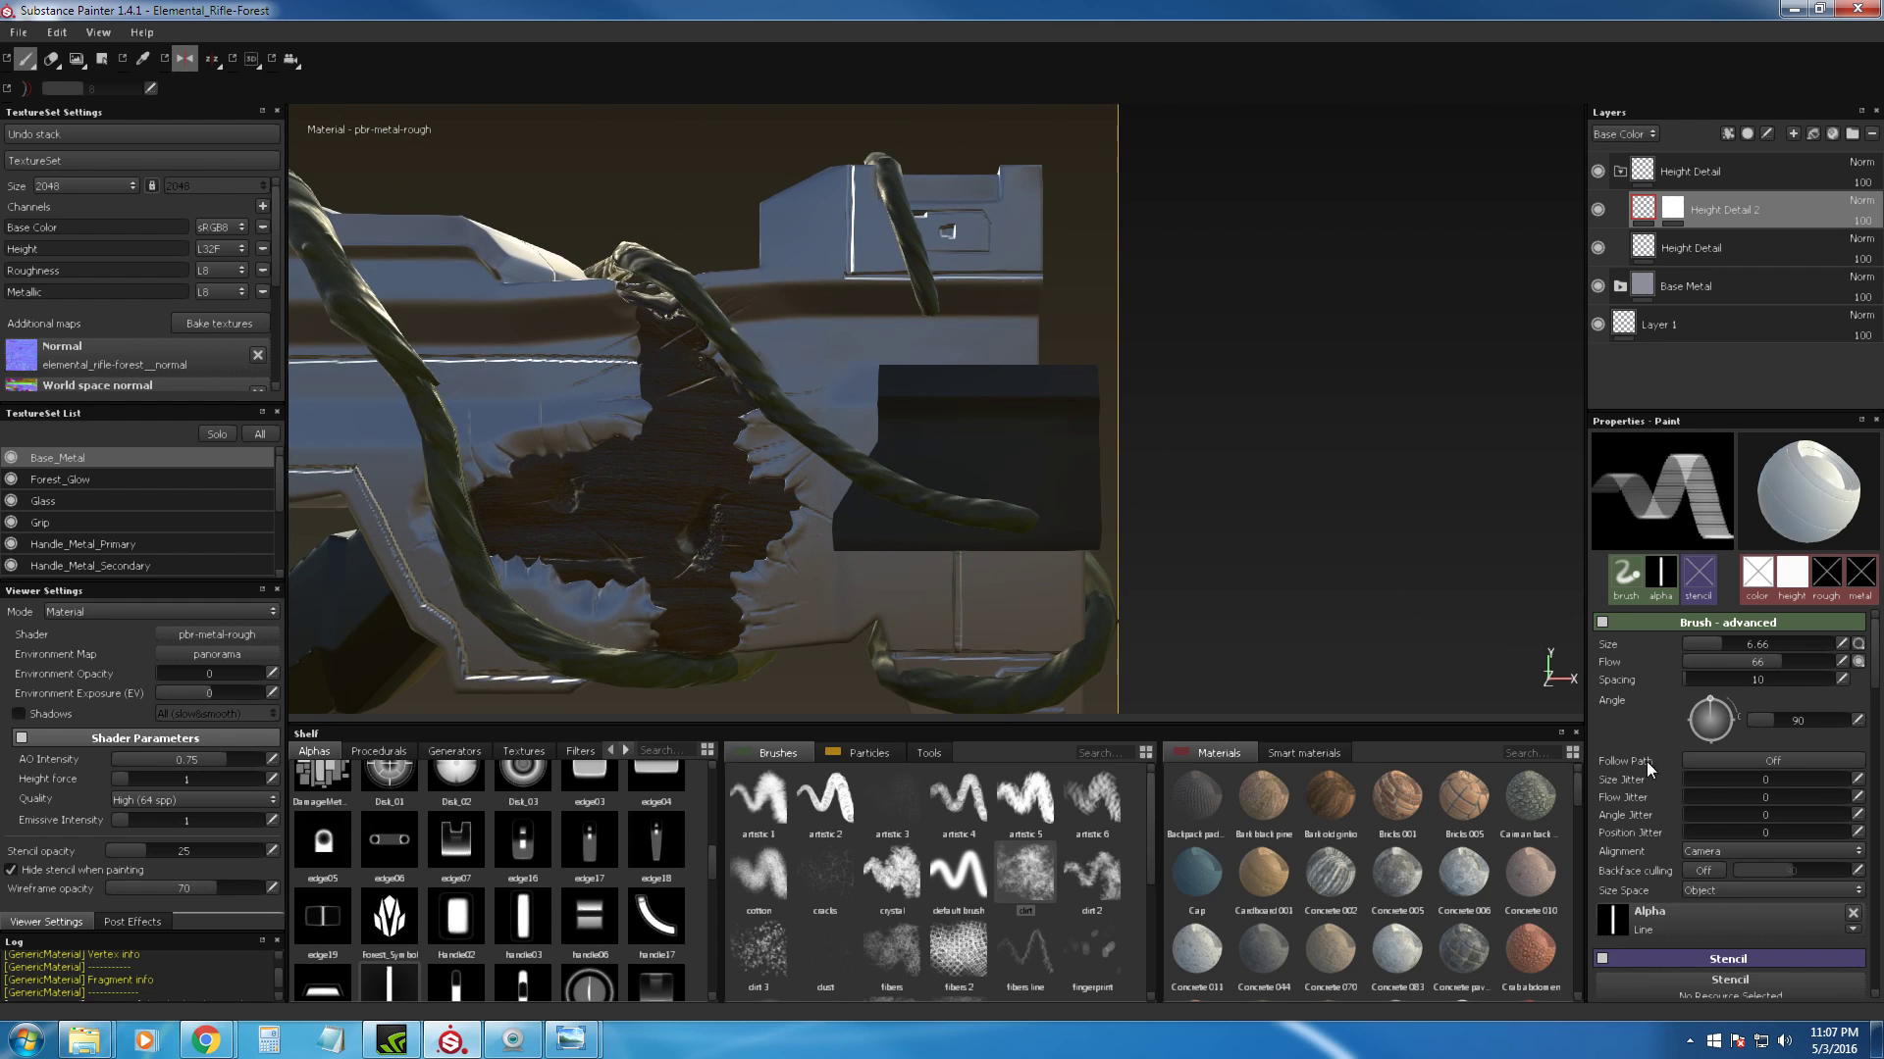
{"action": "scroll", "coordinate": [698, 869], "scroll_direction": "down", "scroll_amount": 3}
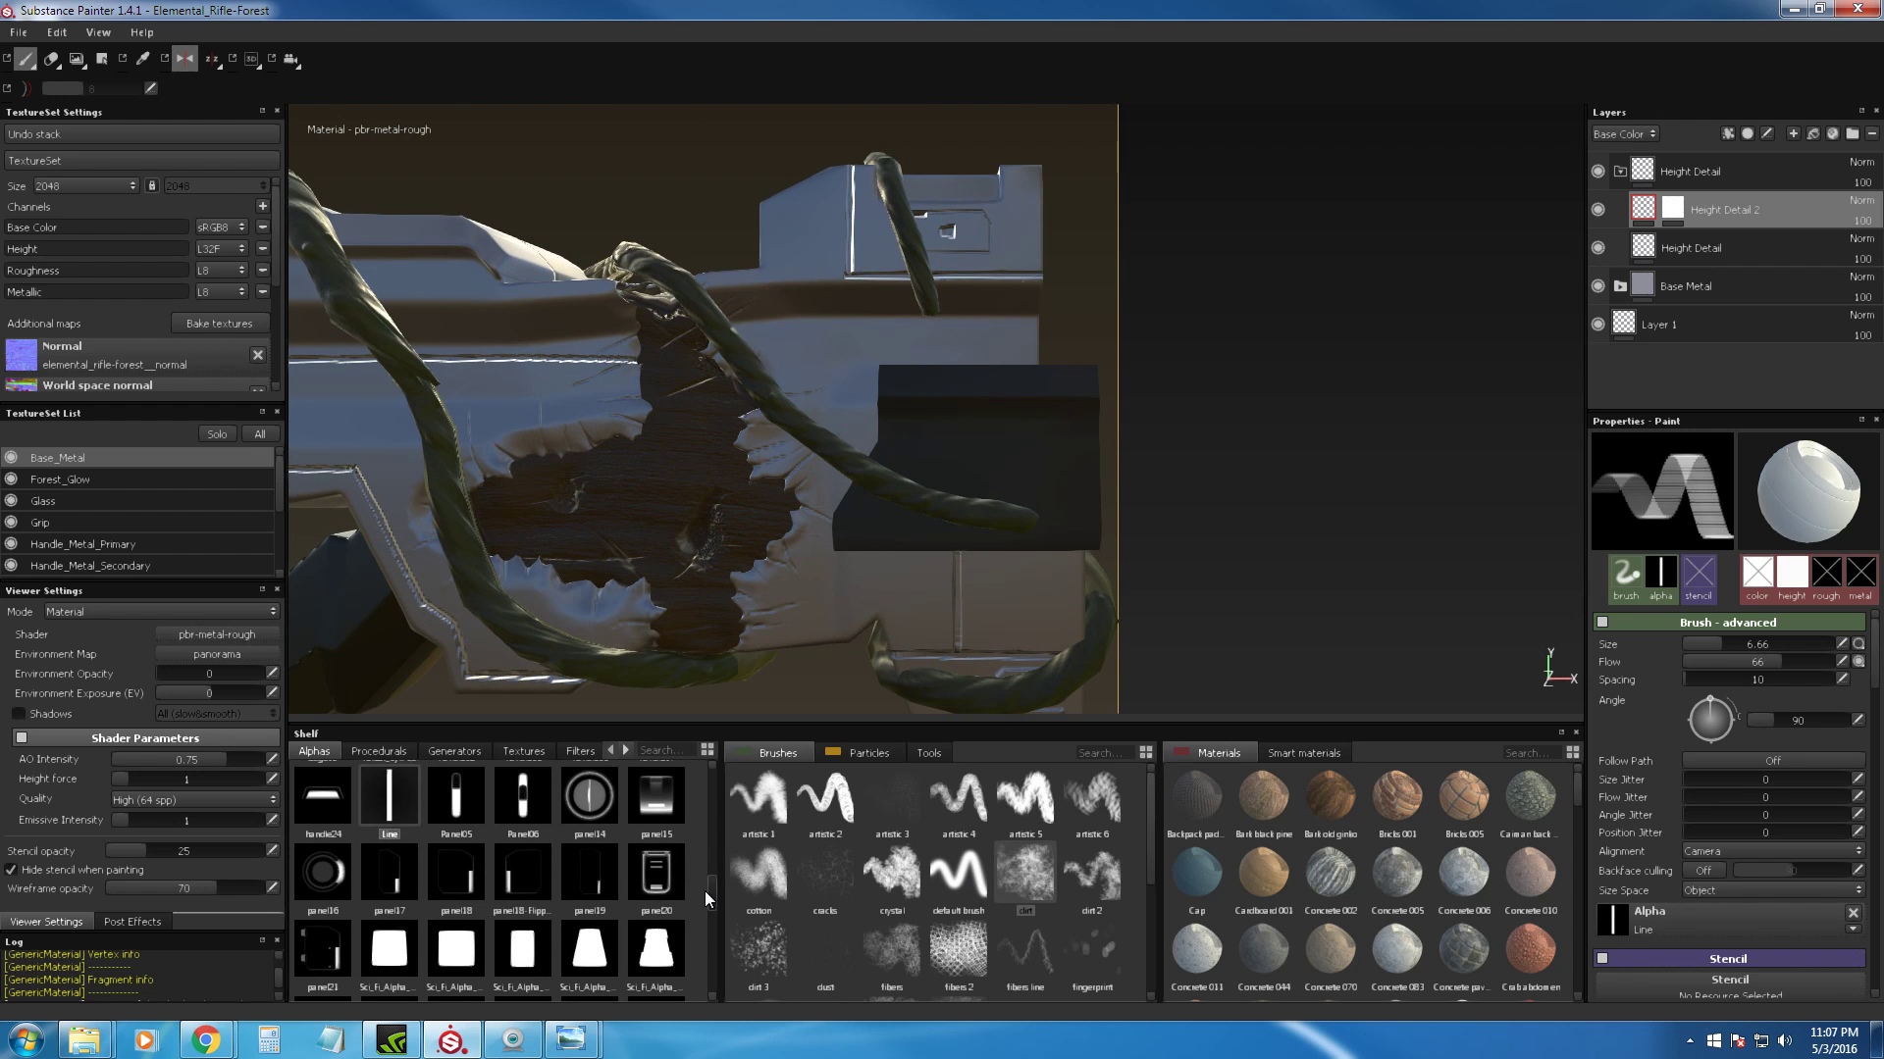
{"action": "left_click_drag", "start_coordinate": [706, 891], "coordinate": [706, 902]}
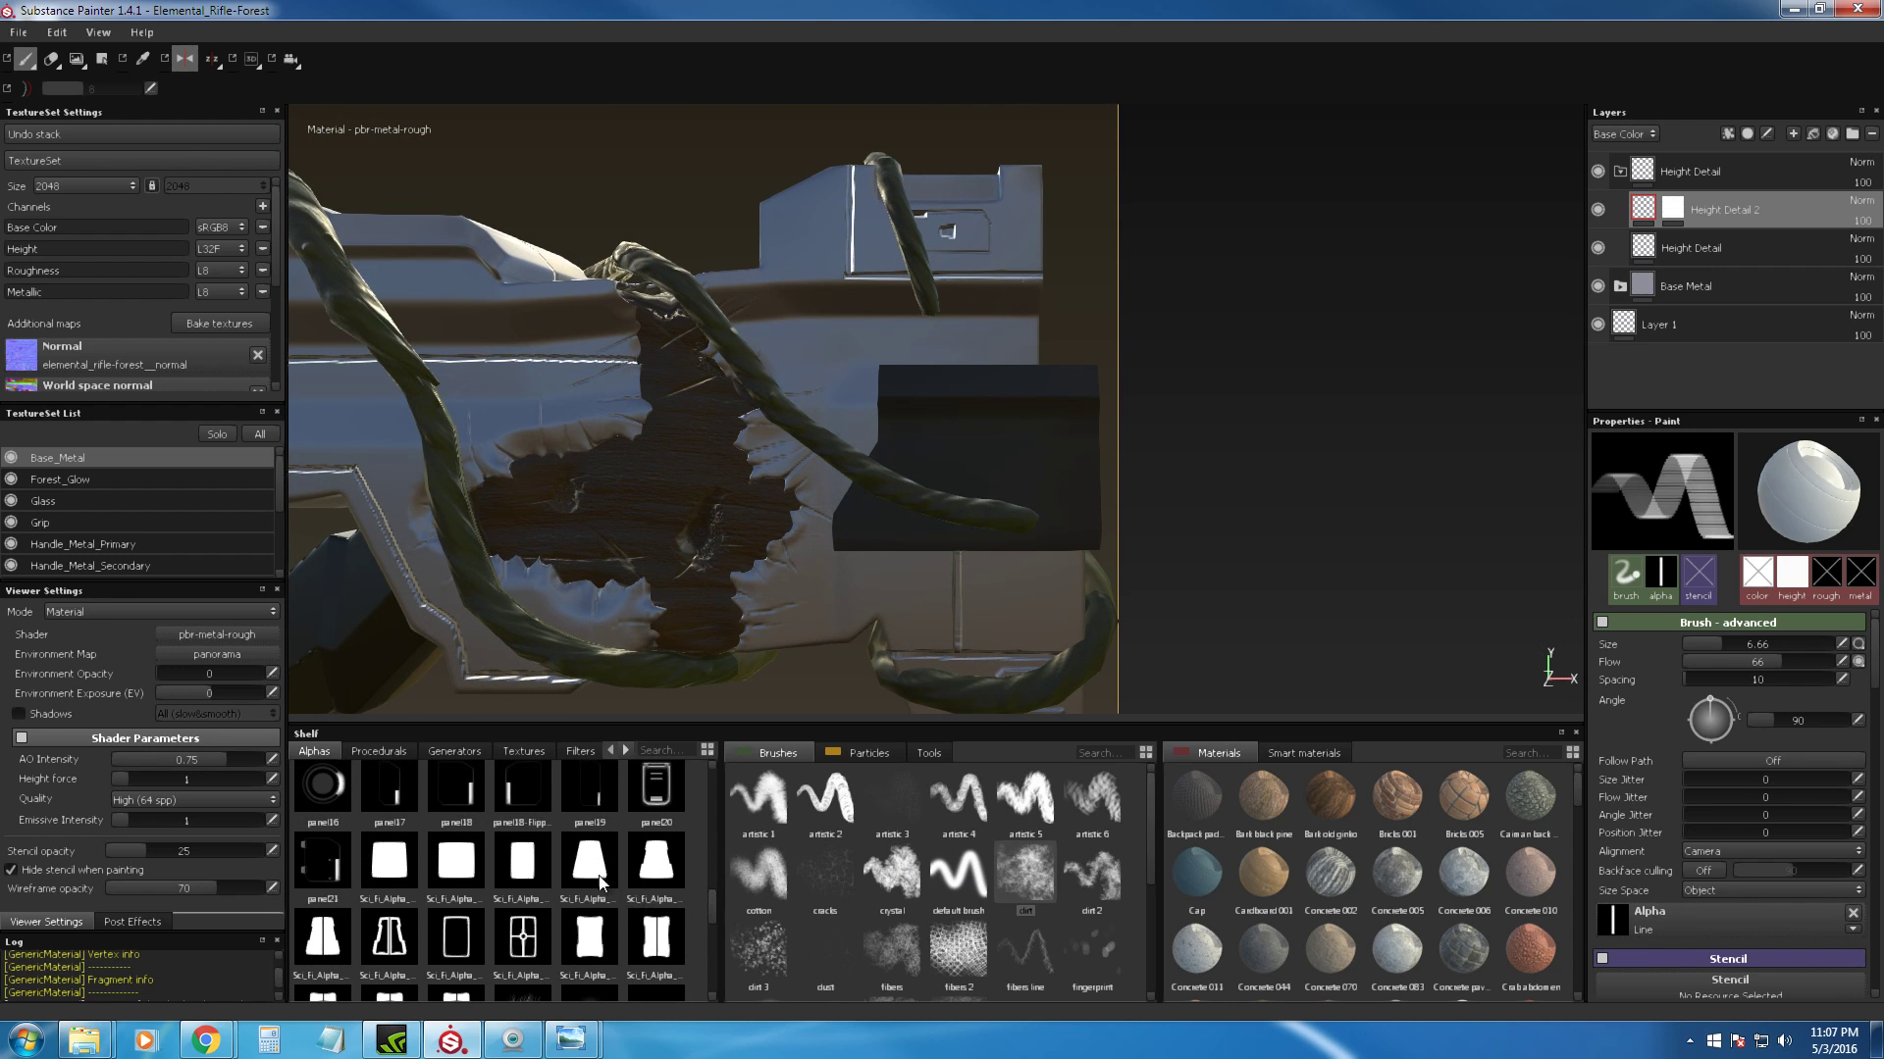
{"action": "left_click_drag", "start_coordinate": [599, 876], "coordinate": [1670, 920]}
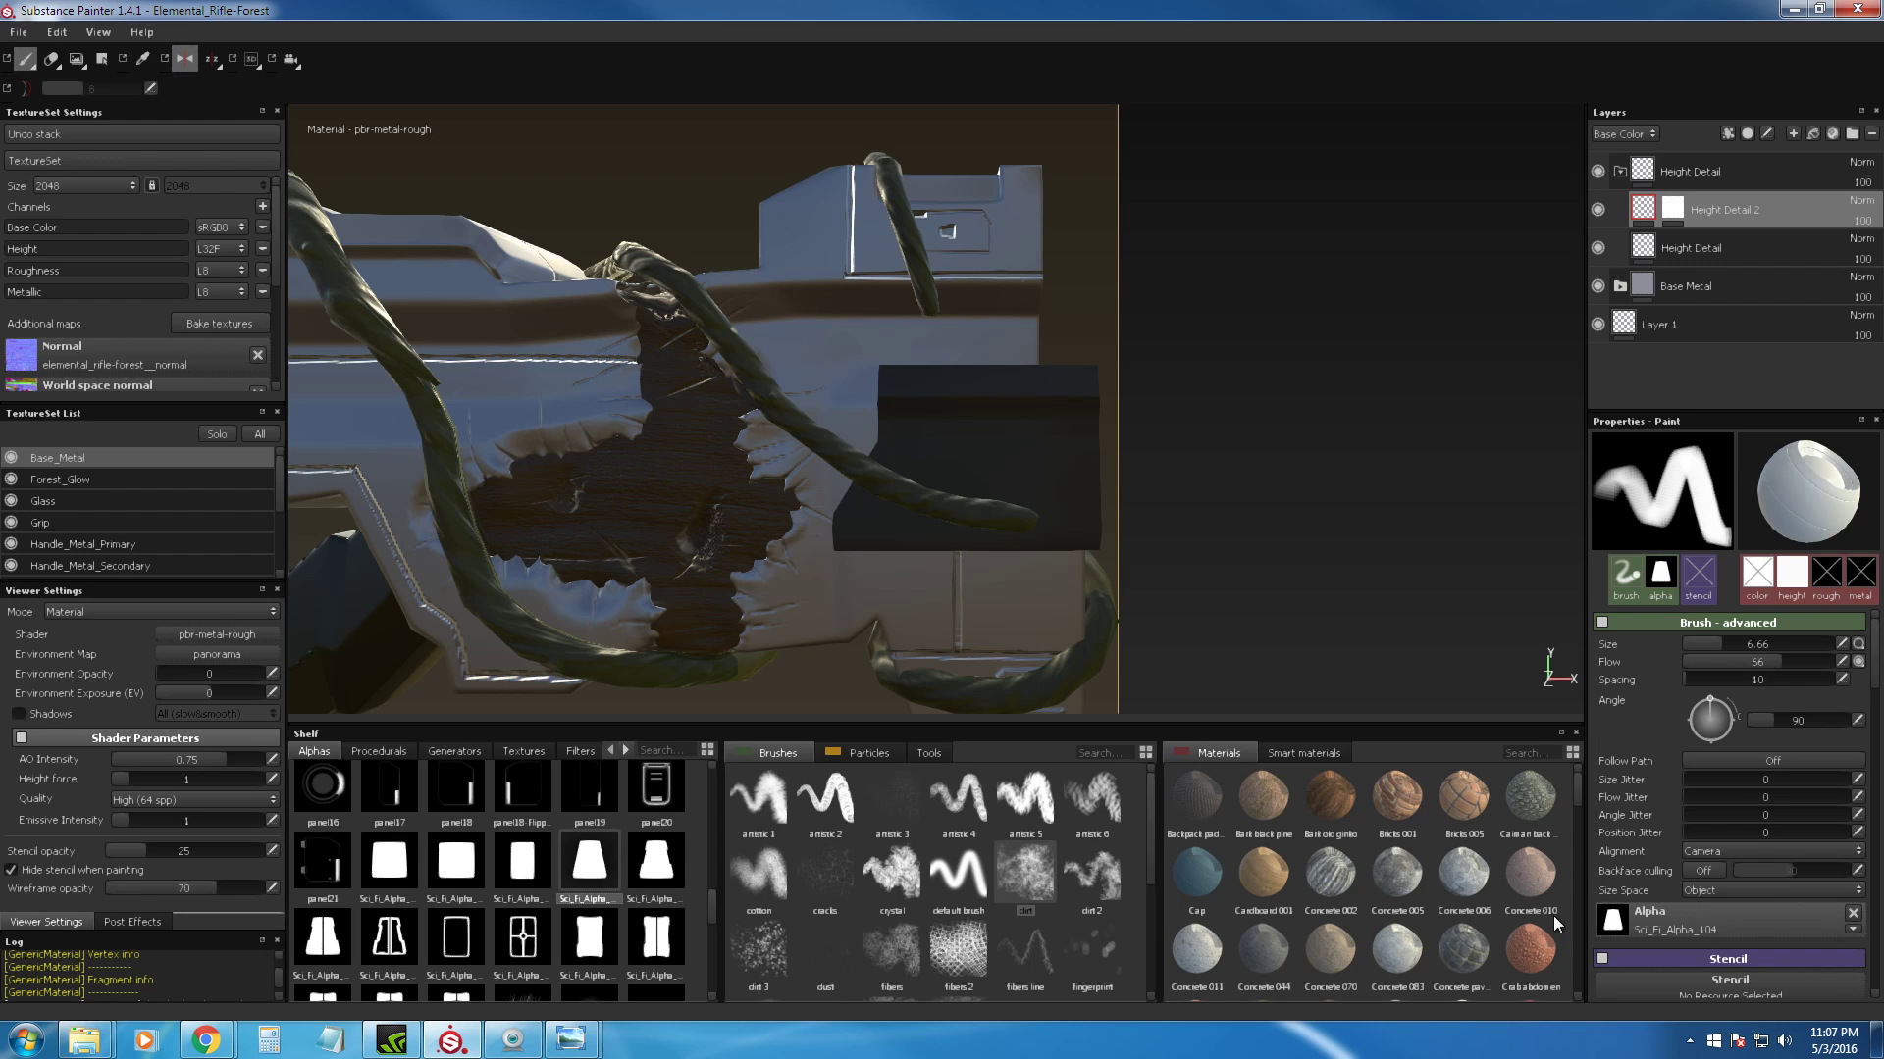
{"action": "left_click", "coordinate": [45, 523]}
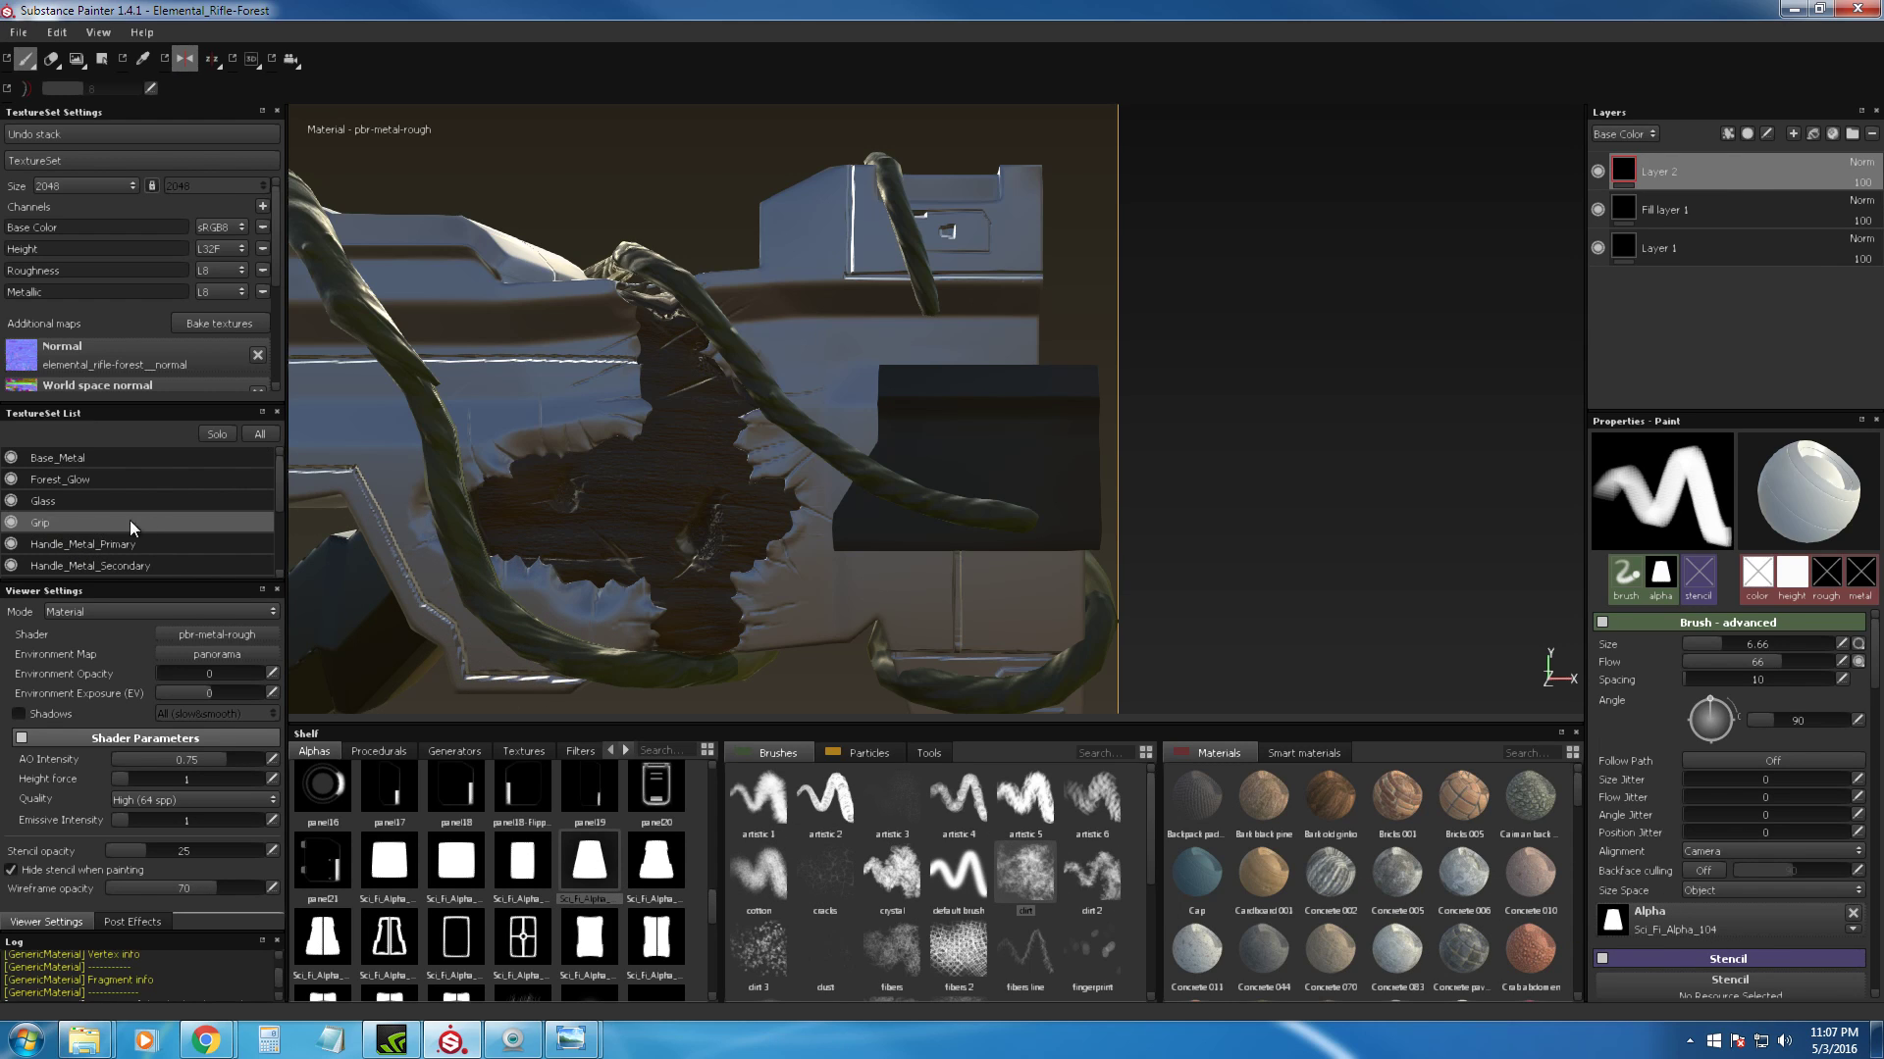
Step: Try Sci_Fi_Alpha_104 stamps on the dark stock block, undoing the first and enlarging the brush to 11.15
{"action": "left_click", "coordinate": [1001, 456]}
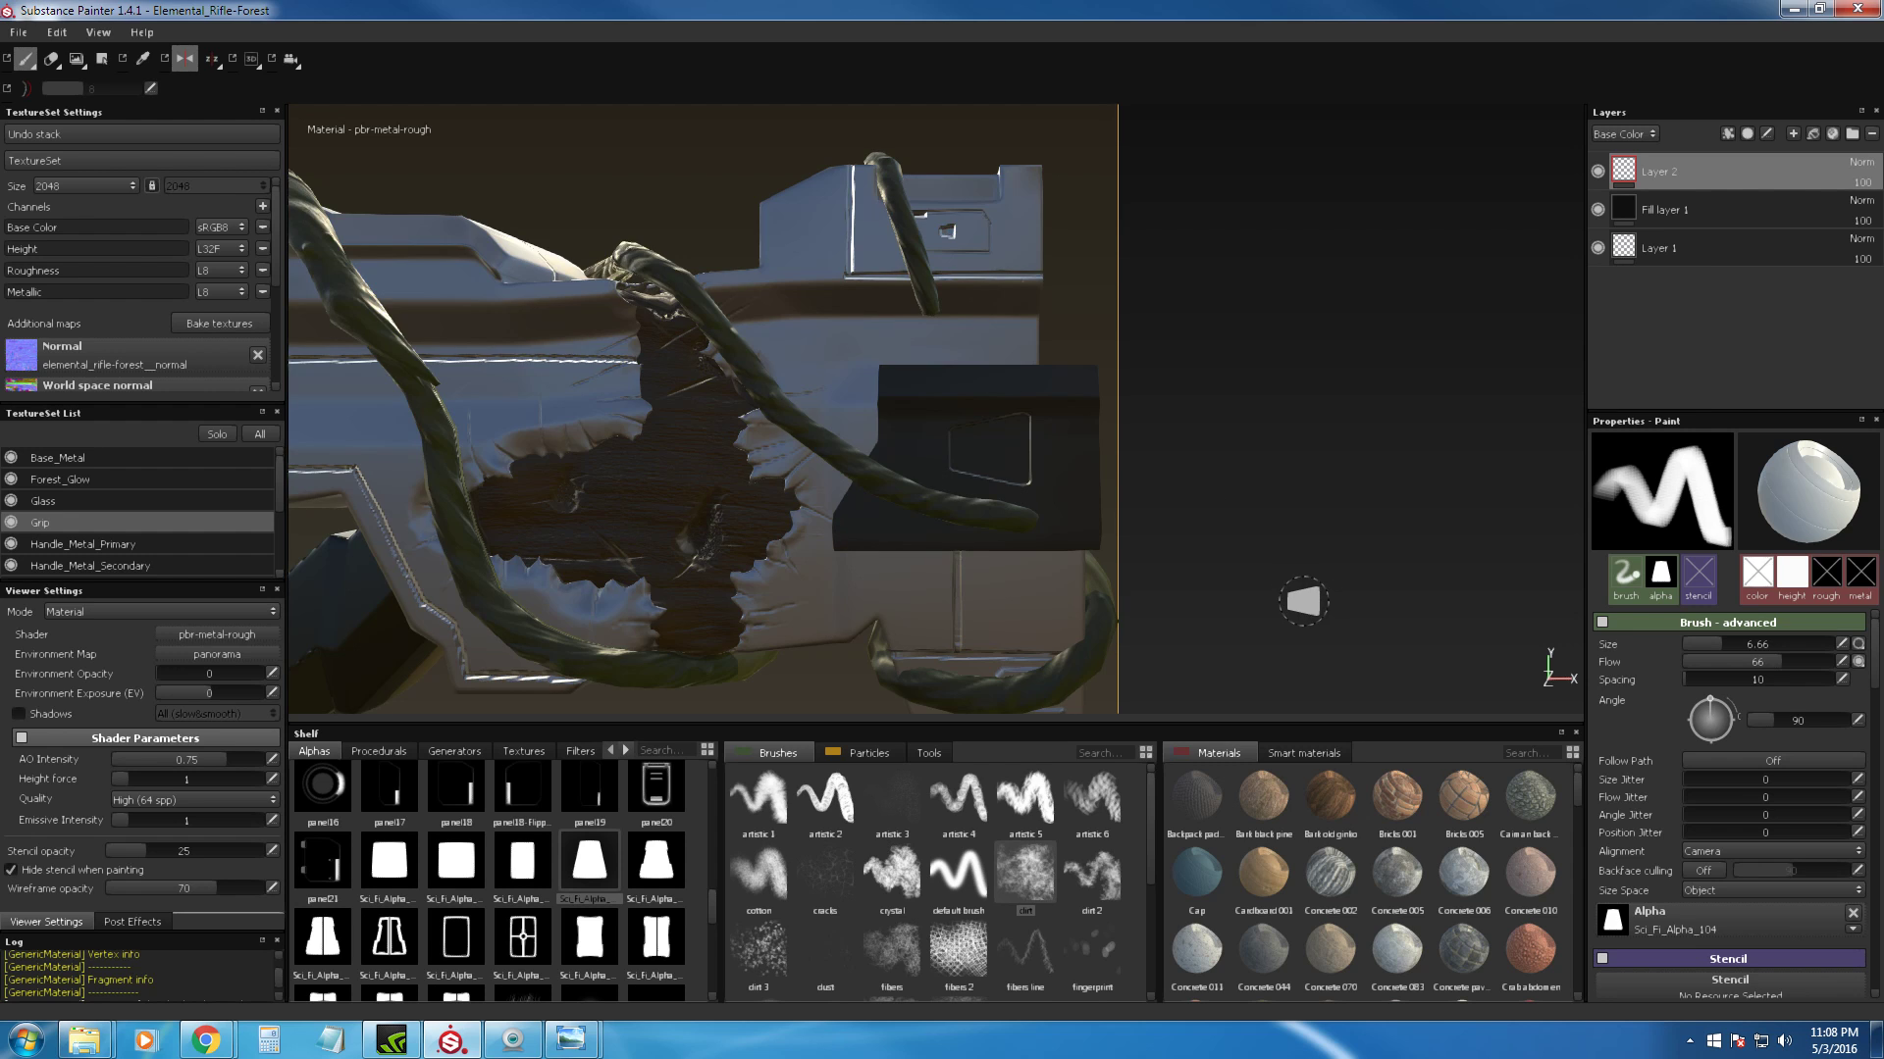
{"action": "key", "text": "ctrl+z"}
{"action": "right_click_drag", "start_coordinate": [922, 444], "coordinate": [950, 451], "text": "ctrl"}
{"action": "left_click", "coordinate": [996, 469]}
{"action": "mouse_move", "coordinate": [1308, 524]}
{"action": "left_mouse_down", "text": "alt"}
{"action": "mouse_move", "coordinate": [1266, 500]}
{"action": "mouse_move", "coordinate": [1240, 533]}
{"action": "mouse_move", "coordinate": [1308, 525]}
{"action": "left_mouse_up", "text": "alt"}
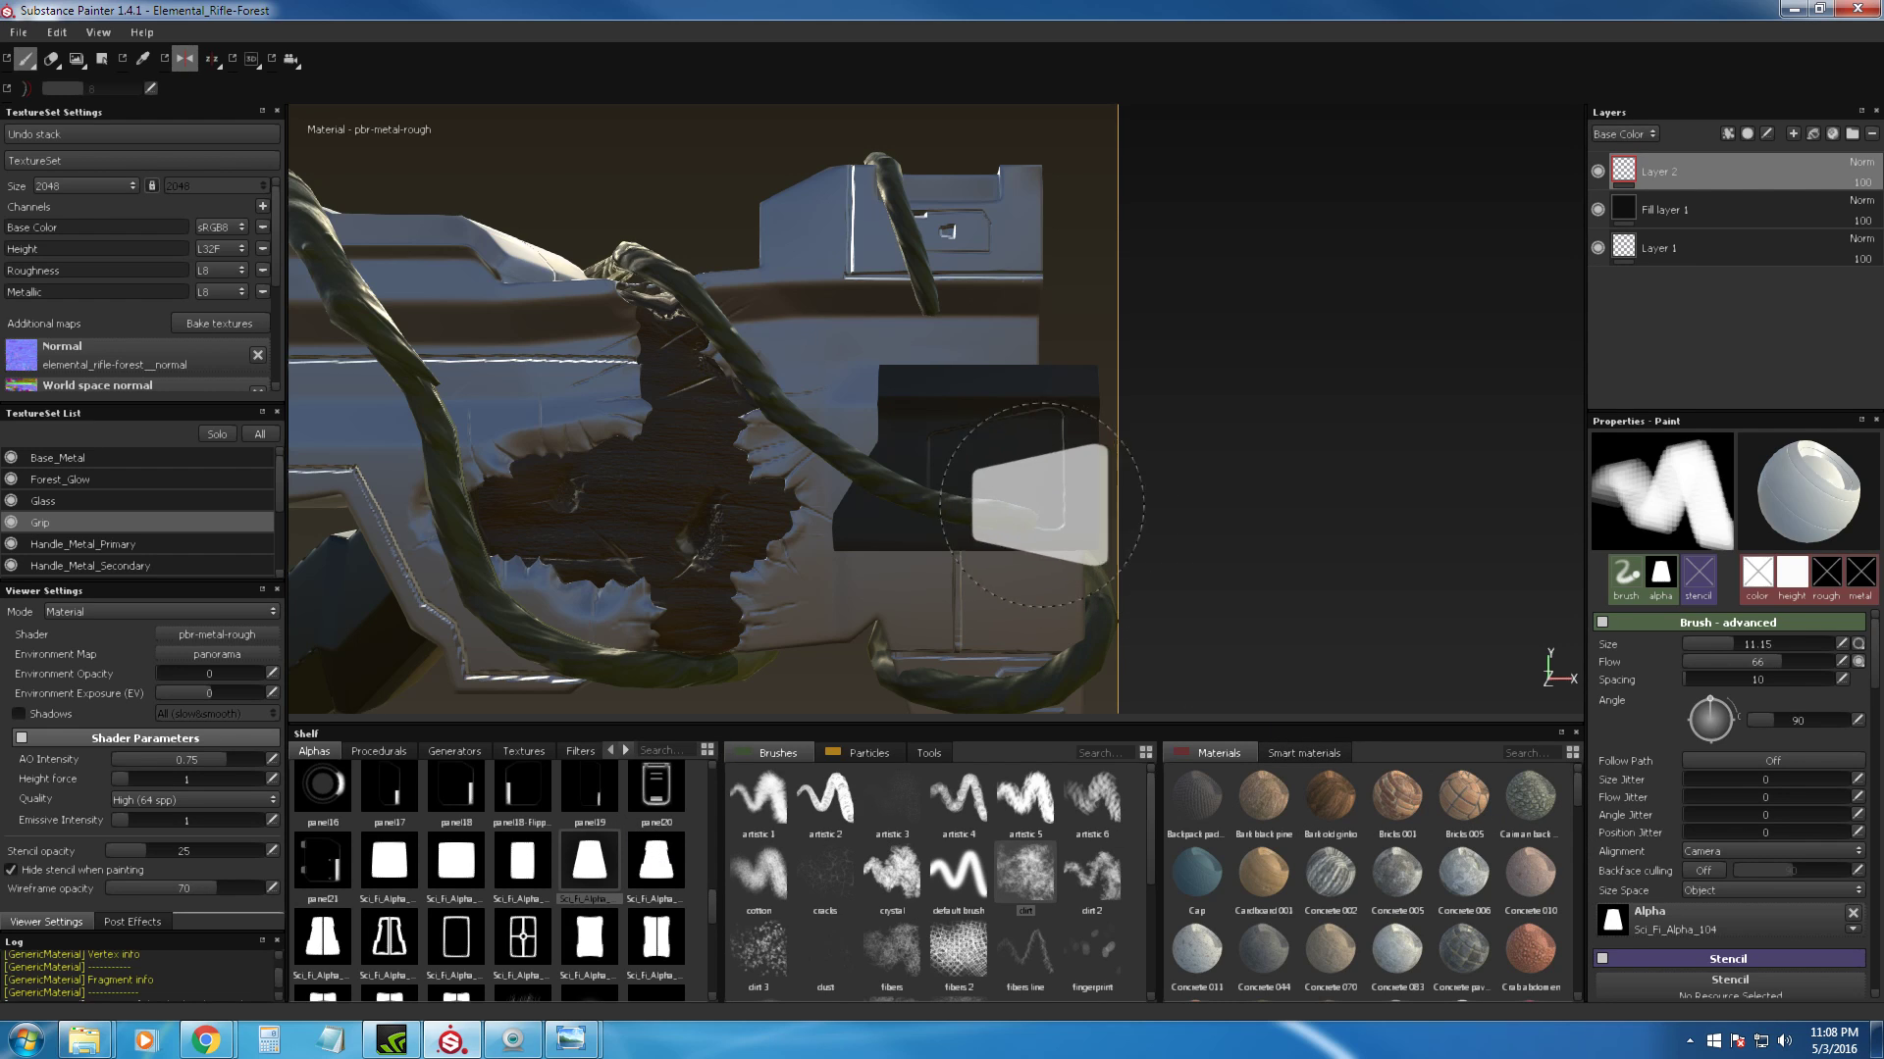
Step: Set the brush alpha to Sci_Fi_Alpha_105 and try it on the dark stock block
{"action": "mouse_move", "coordinate": [656, 871]}
{"action": "left_mouse_down"}
{"action": "mouse_move", "coordinate": [957, 466]}
{"action": "mouse_move", "coordinate": [916, 567]}
{"action": "mouse_move", "coordinate": [875, 868]}
{"action": "mouse_move", "coordinate": [1698, 932]}
{"action": "left_mouse_up"}
{"action": "right_click", "coordinate": [990, 473]}
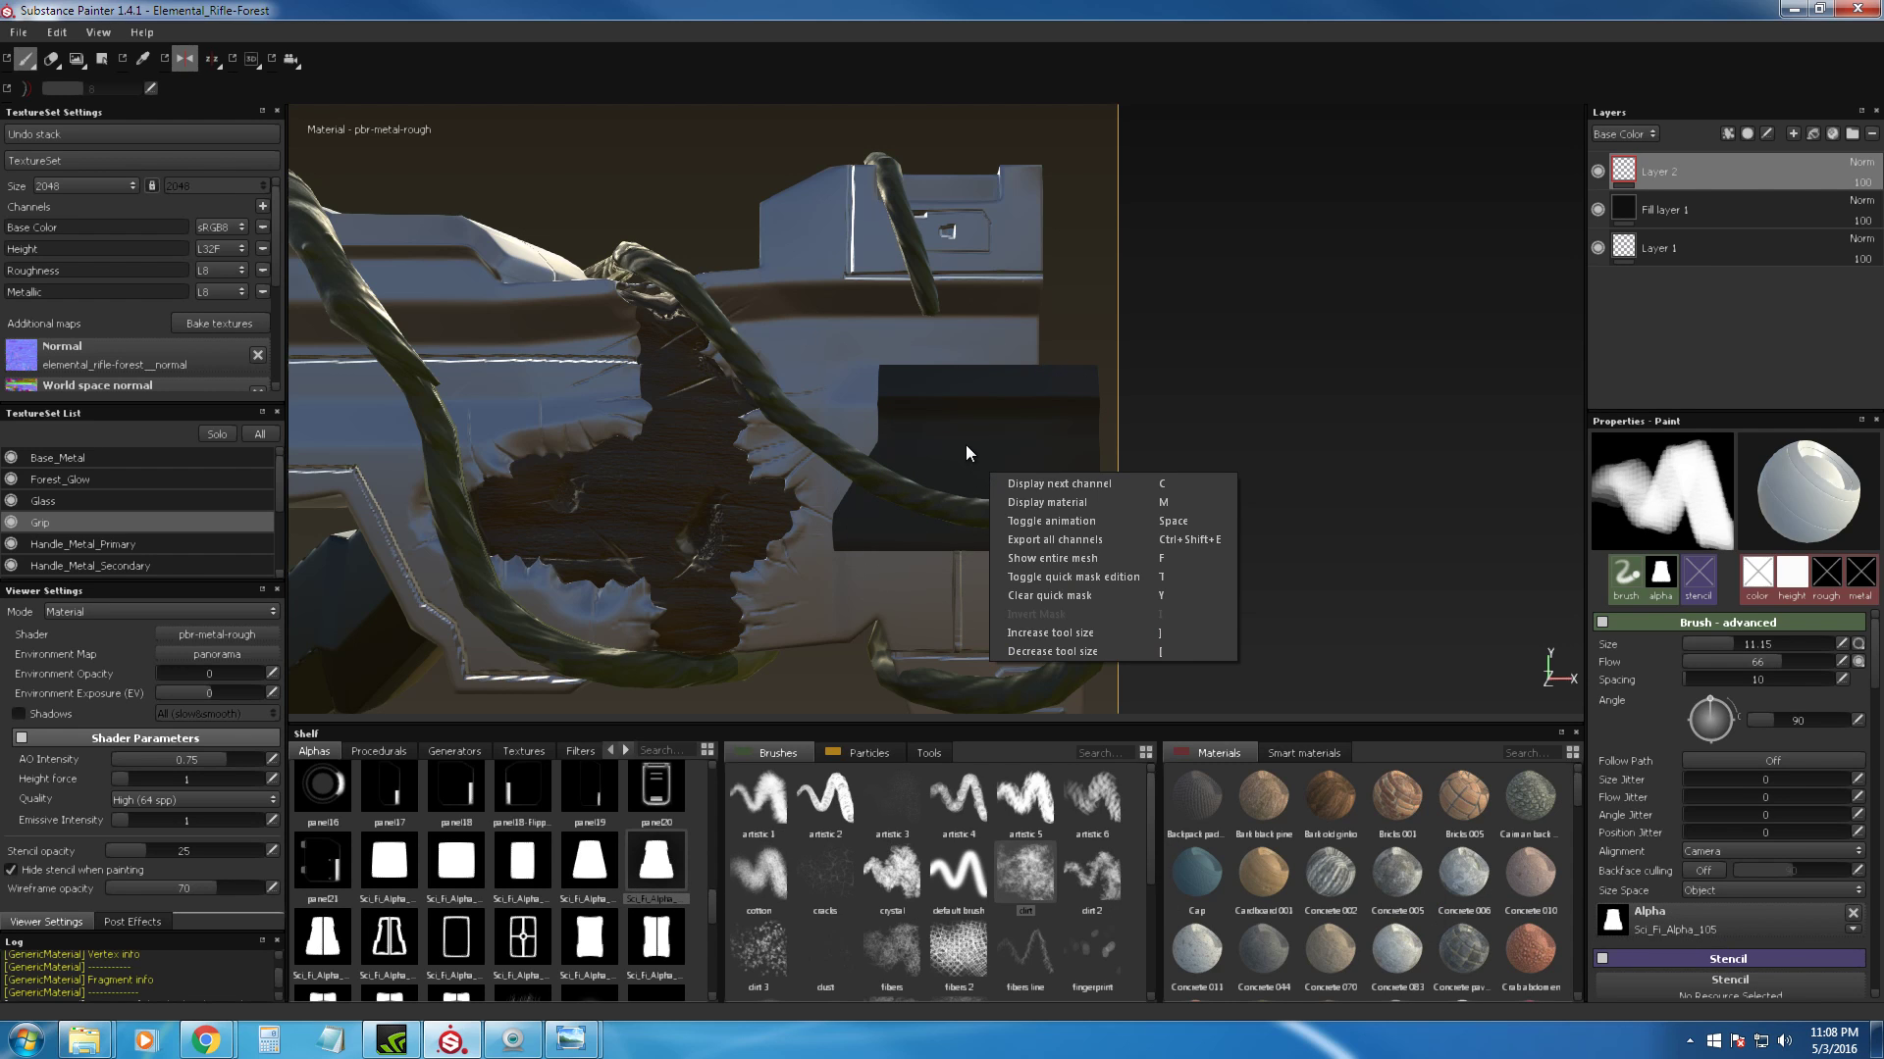
{"action": "left_click", "coordinate": [957, 444]}
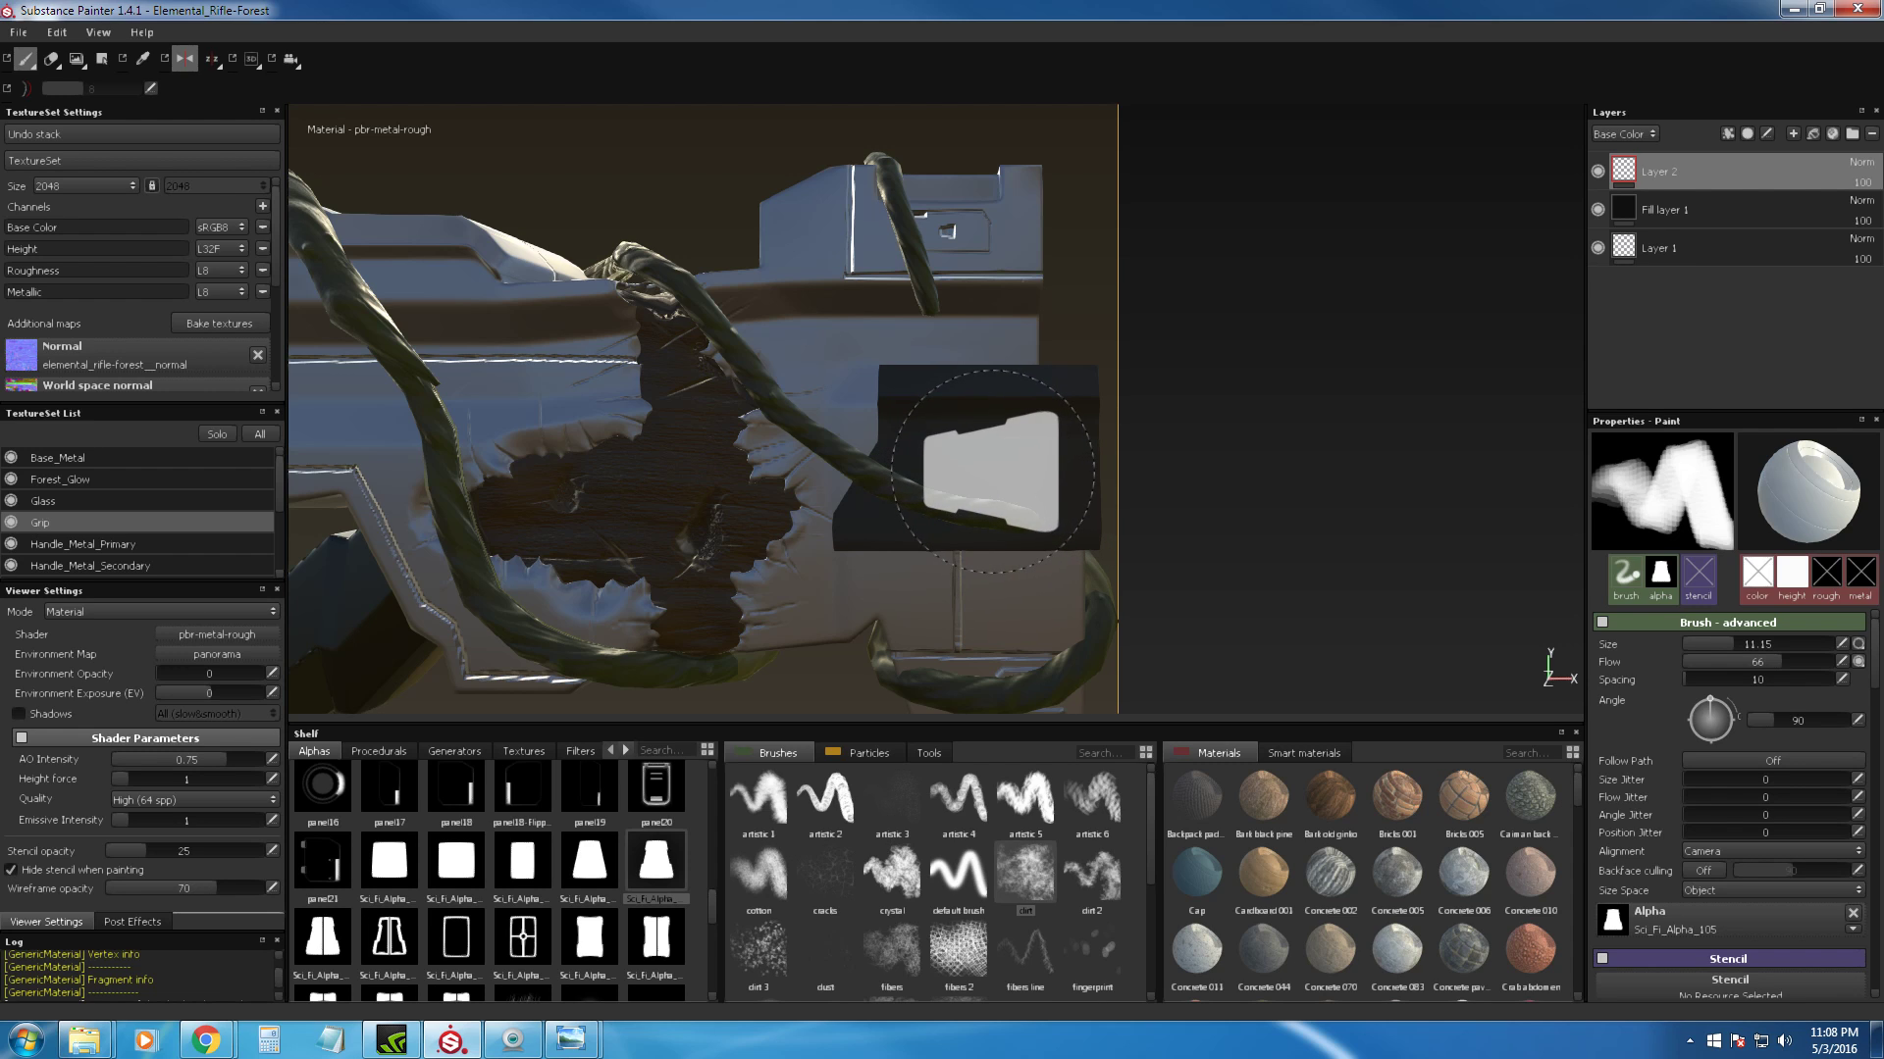
{"action": "left_click", "coordinate": [991, 474]}
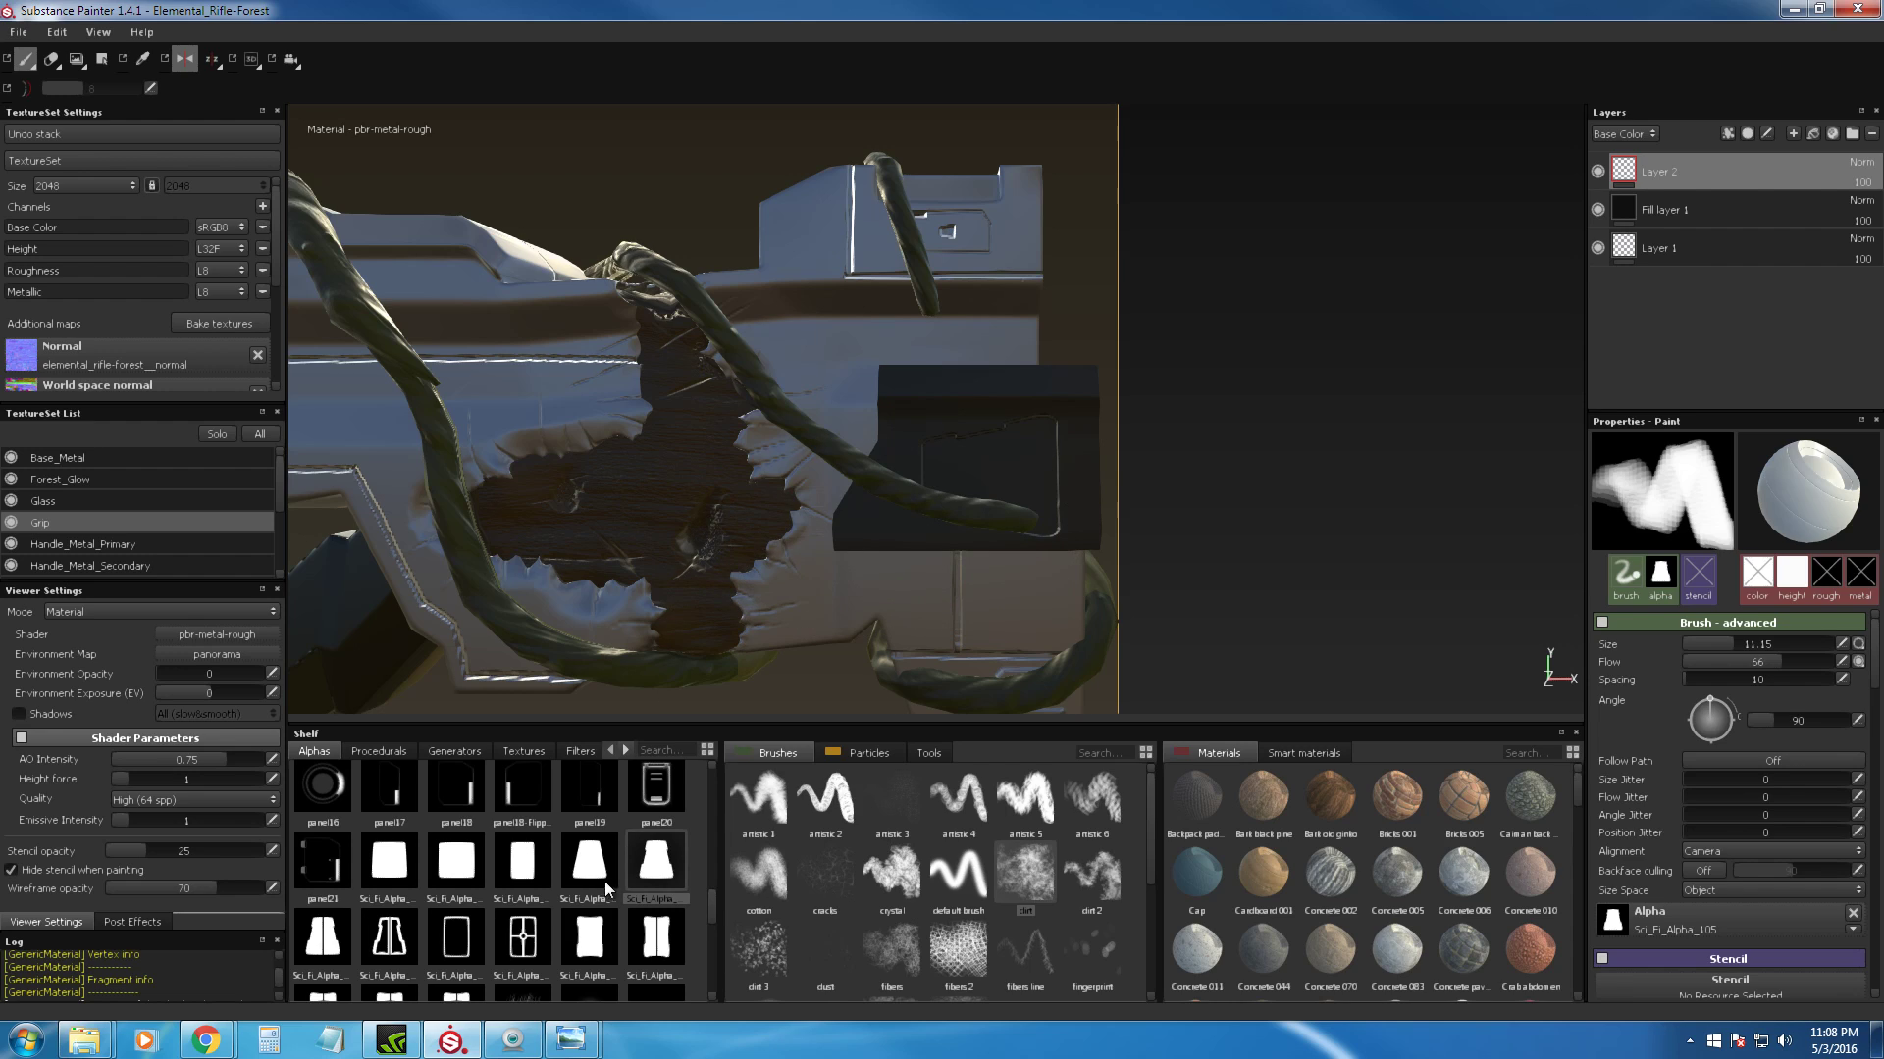
Step: Set the brush alpha to Sci_Fi_Alpha_113 and try its two-circle panel shape on the dark stock block
{"action": "left_click_drag", "start_coordinate": [710, 897], "coordinate": [710, 910]}
{"action": "left_click", "coordinate": [408, 924]}
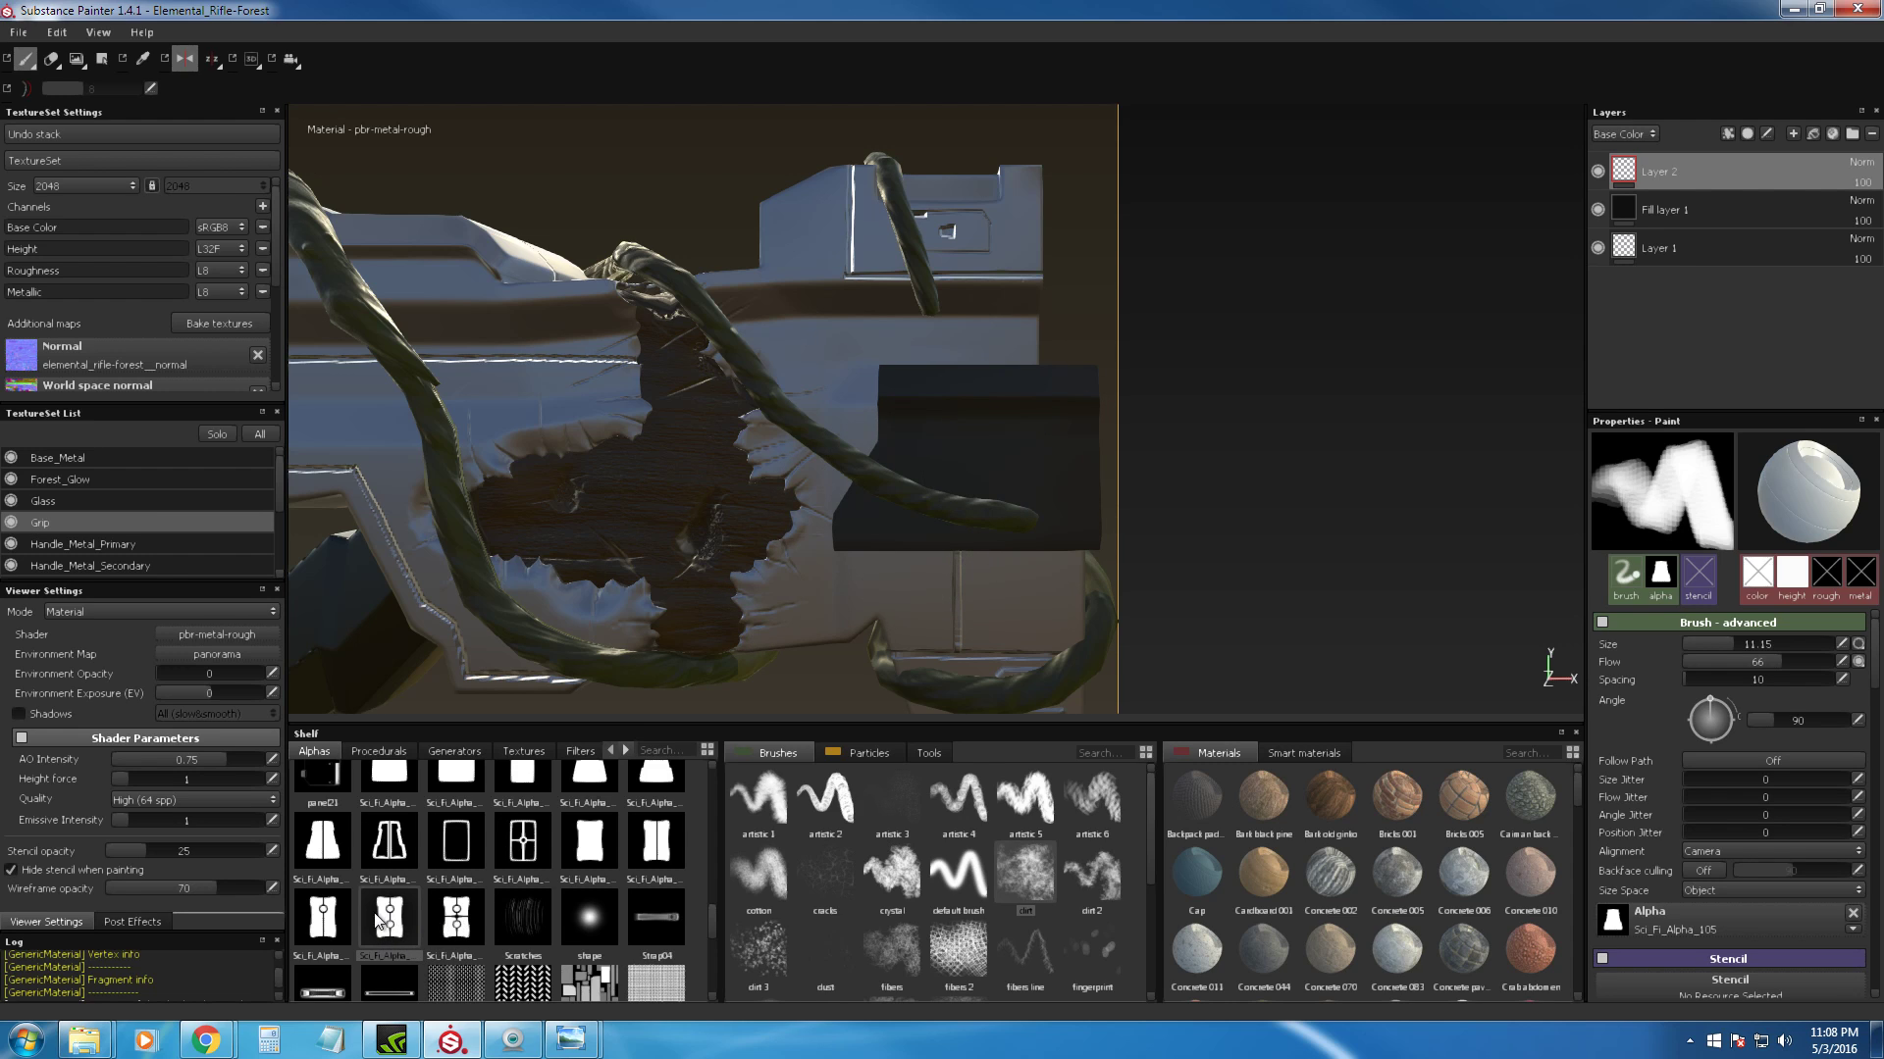
{"action": "left_click_drag", "start_coordinate": [394, 916], "coordinate": [1701, 926]}
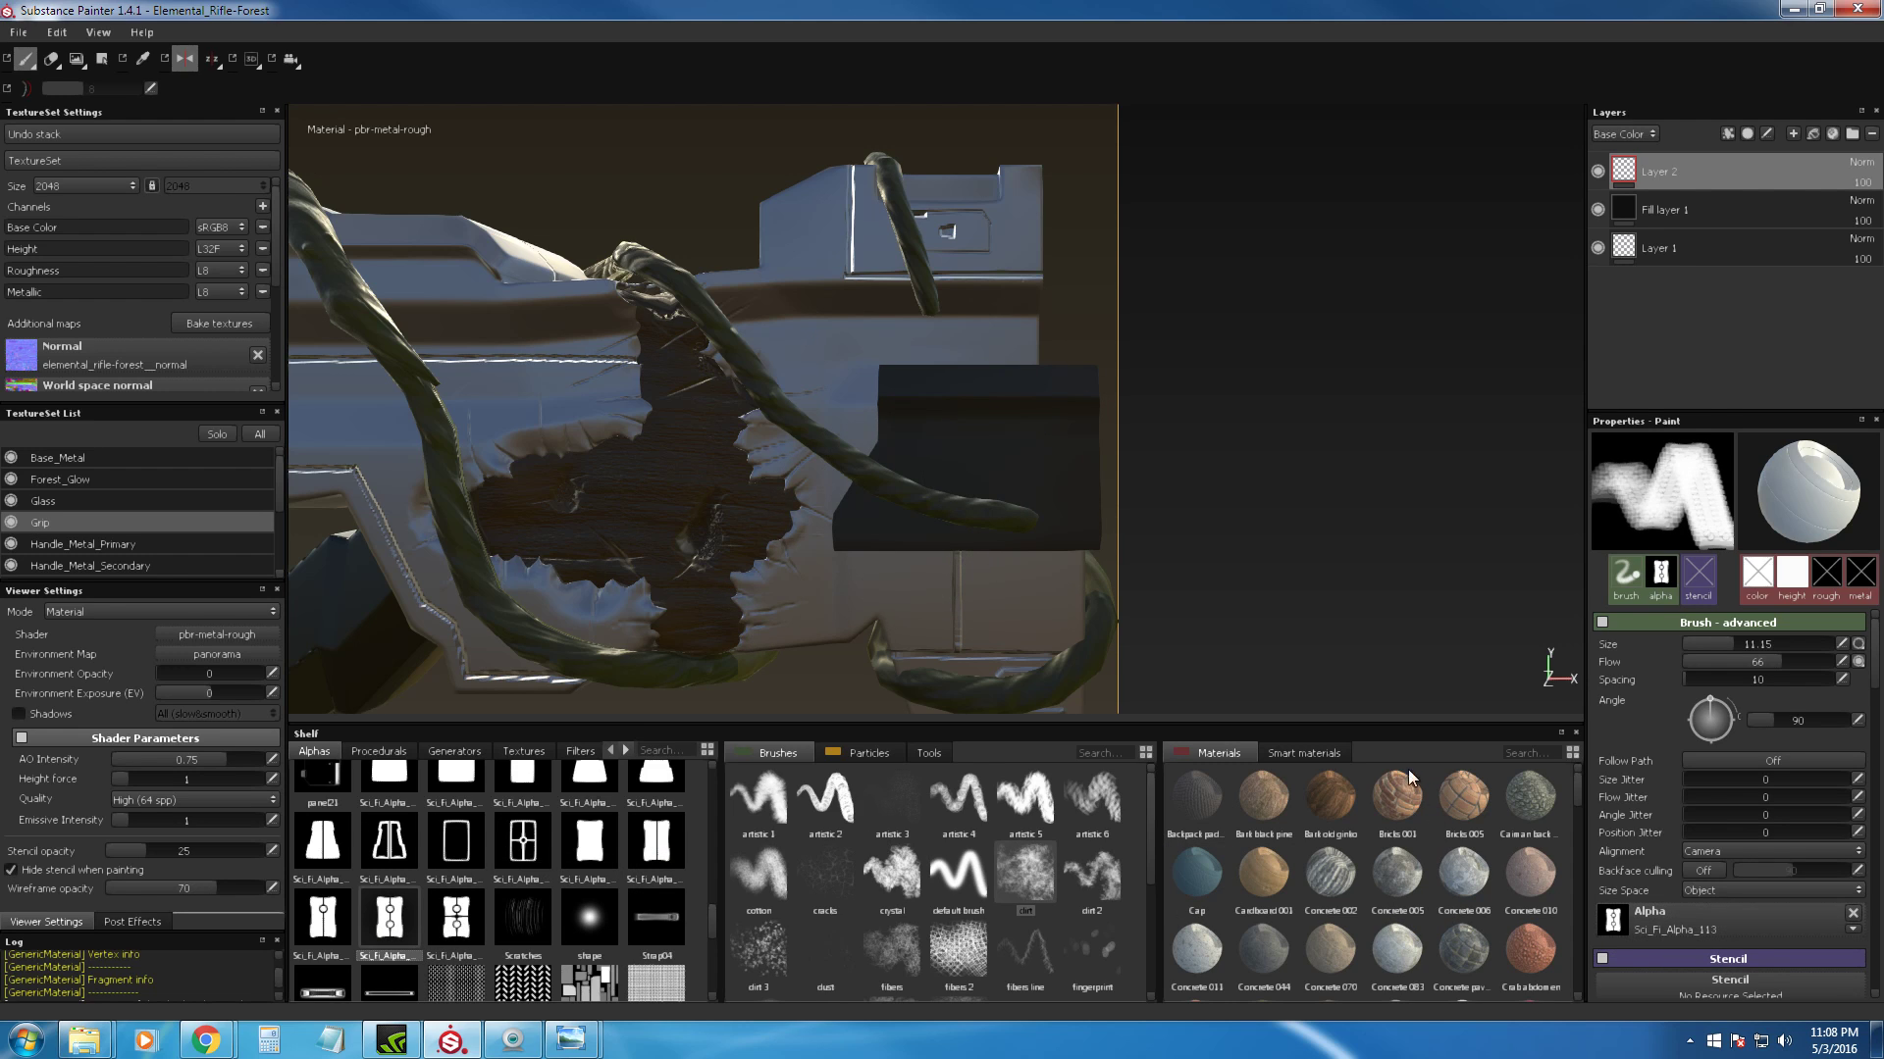
{"action": "left_click", "coordinate": [992, 476]}
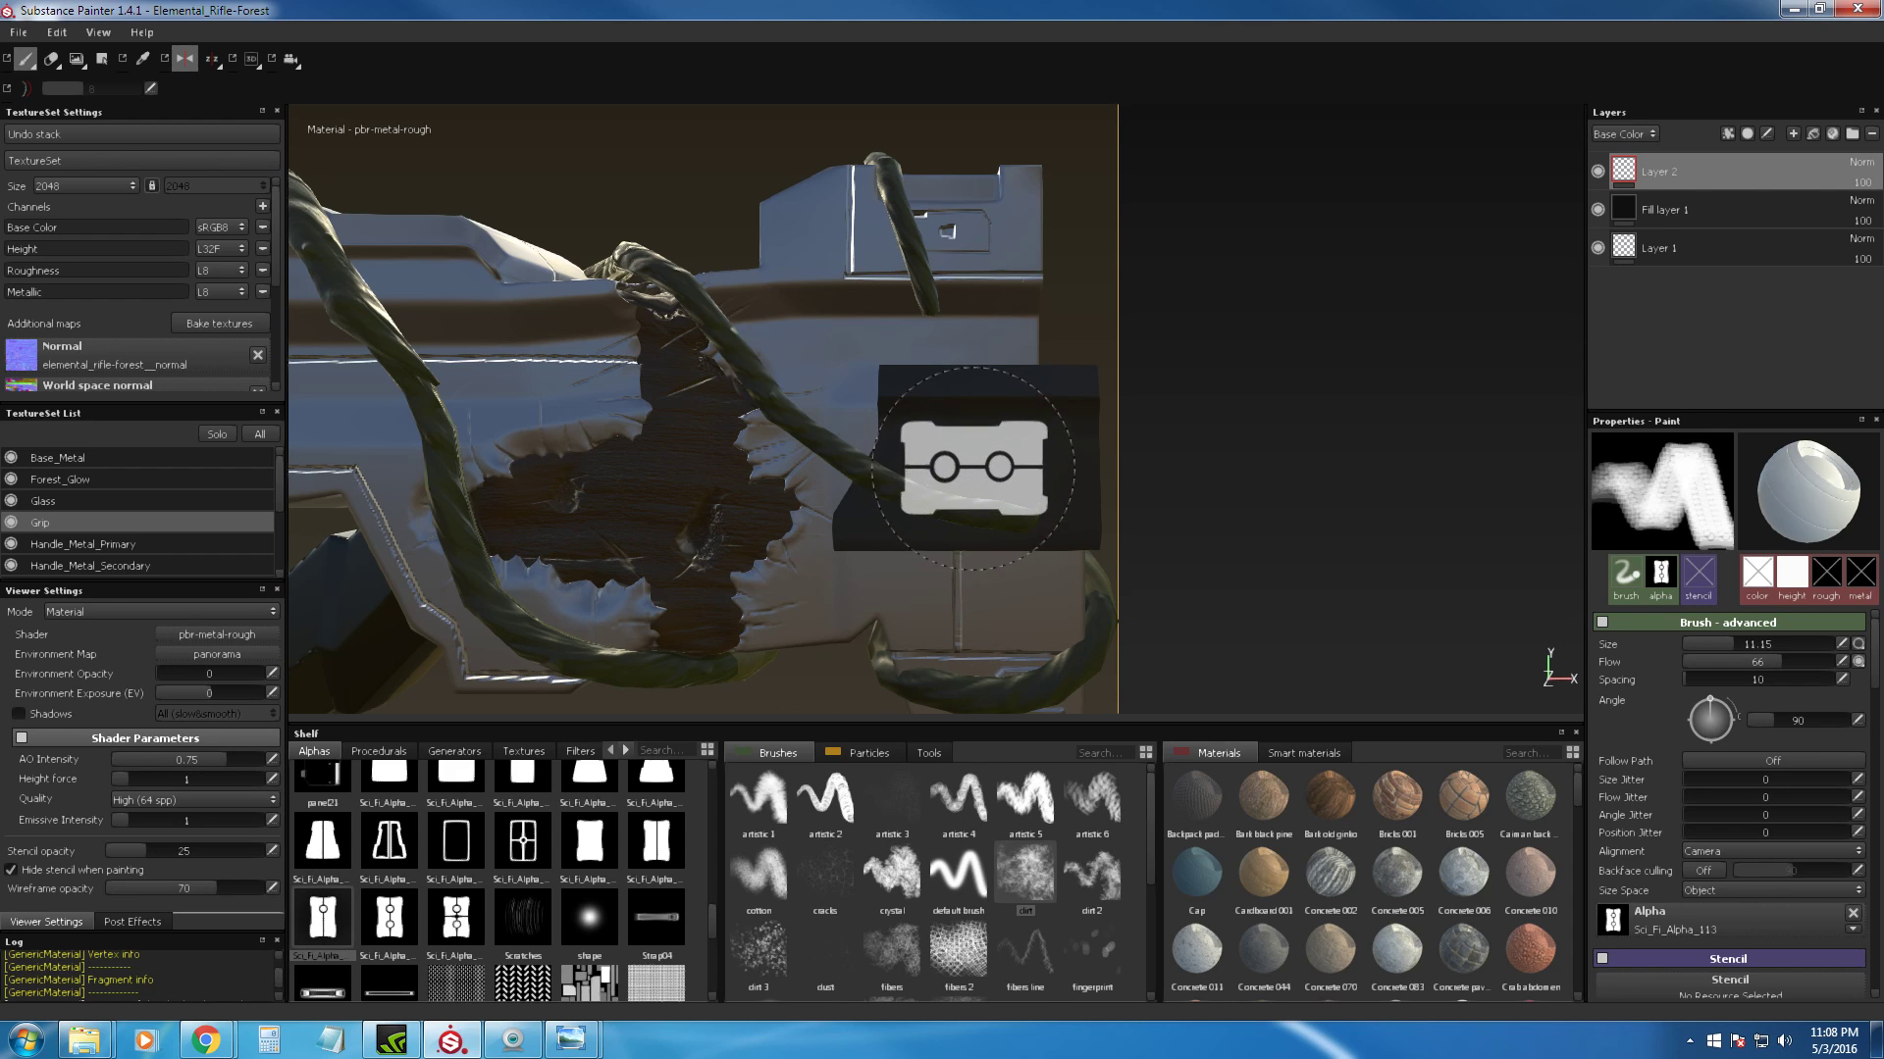
Step: Try the Sci_Fi_Alpha_112 alpha on the dark stock block, check it against the rifle, and undo the stamp
{"action": "left_click_drag", "start_coordinate": [332, 939], "coordinate": [1668, 922]}
{"action": "left_click", "coordinate": [997, 476]}
{"action": "left_click_drag", "start_coordinate": [1316, 618], "coordinate": [1316, 609], "text": "alt"}
{"action": "right_click_drag", "start_coordinate": [1247, 570], "coordinate": [1143, 443], "text": "alt"}
{"action": "mouse_move", "coordinate": [1169, 392]}
{"action": "left_mouse_down", "text": "alt"}
{"action": "mouse_move", "coordinate": [1232, 409]}
{"action": "mouse_move", "coordinate": [1138, 382]}
{"action": "left_mouse_up", "text": "alt"}
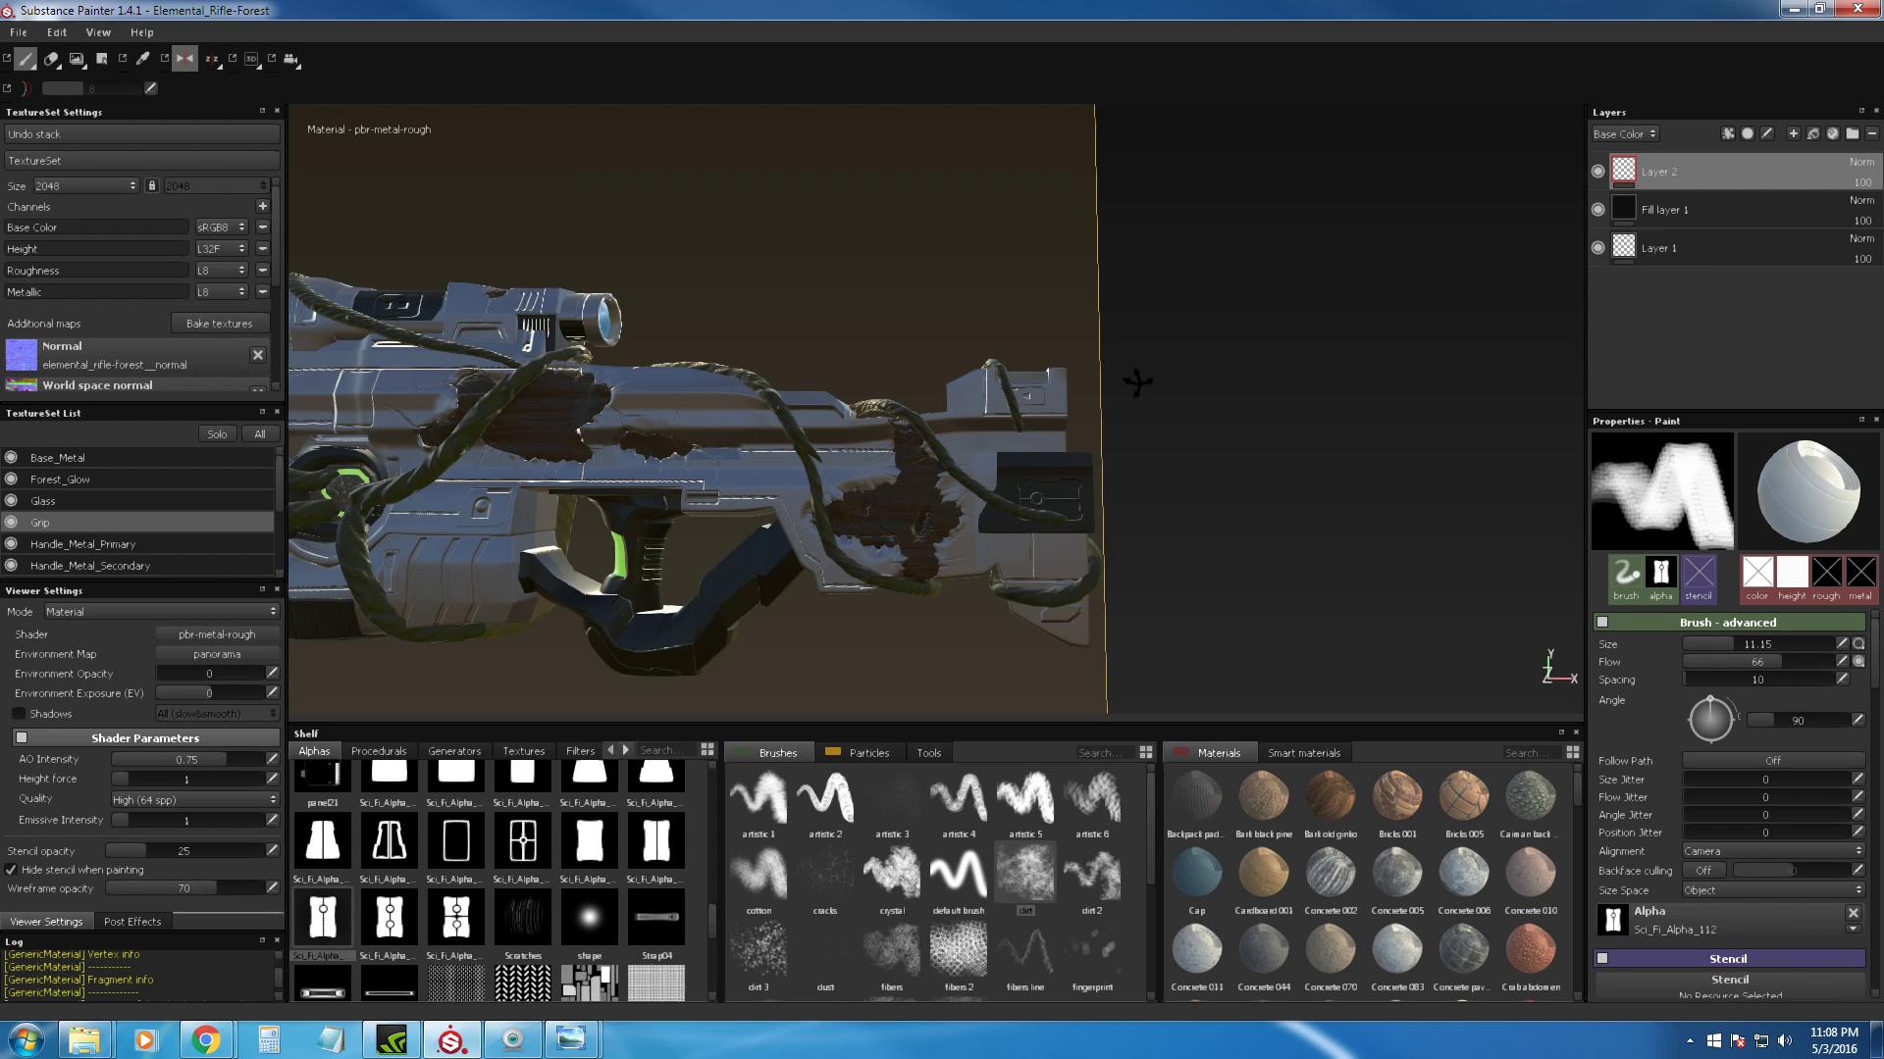
{"action": "right_click_drag", "start_coordinate": [1140, 467], "coordinate": [1199, 664], "text": "alt"}
{"action": "scroll", "coordinate": [1200, 493], "scroll_direction": "up", "scroll_amount": 3}
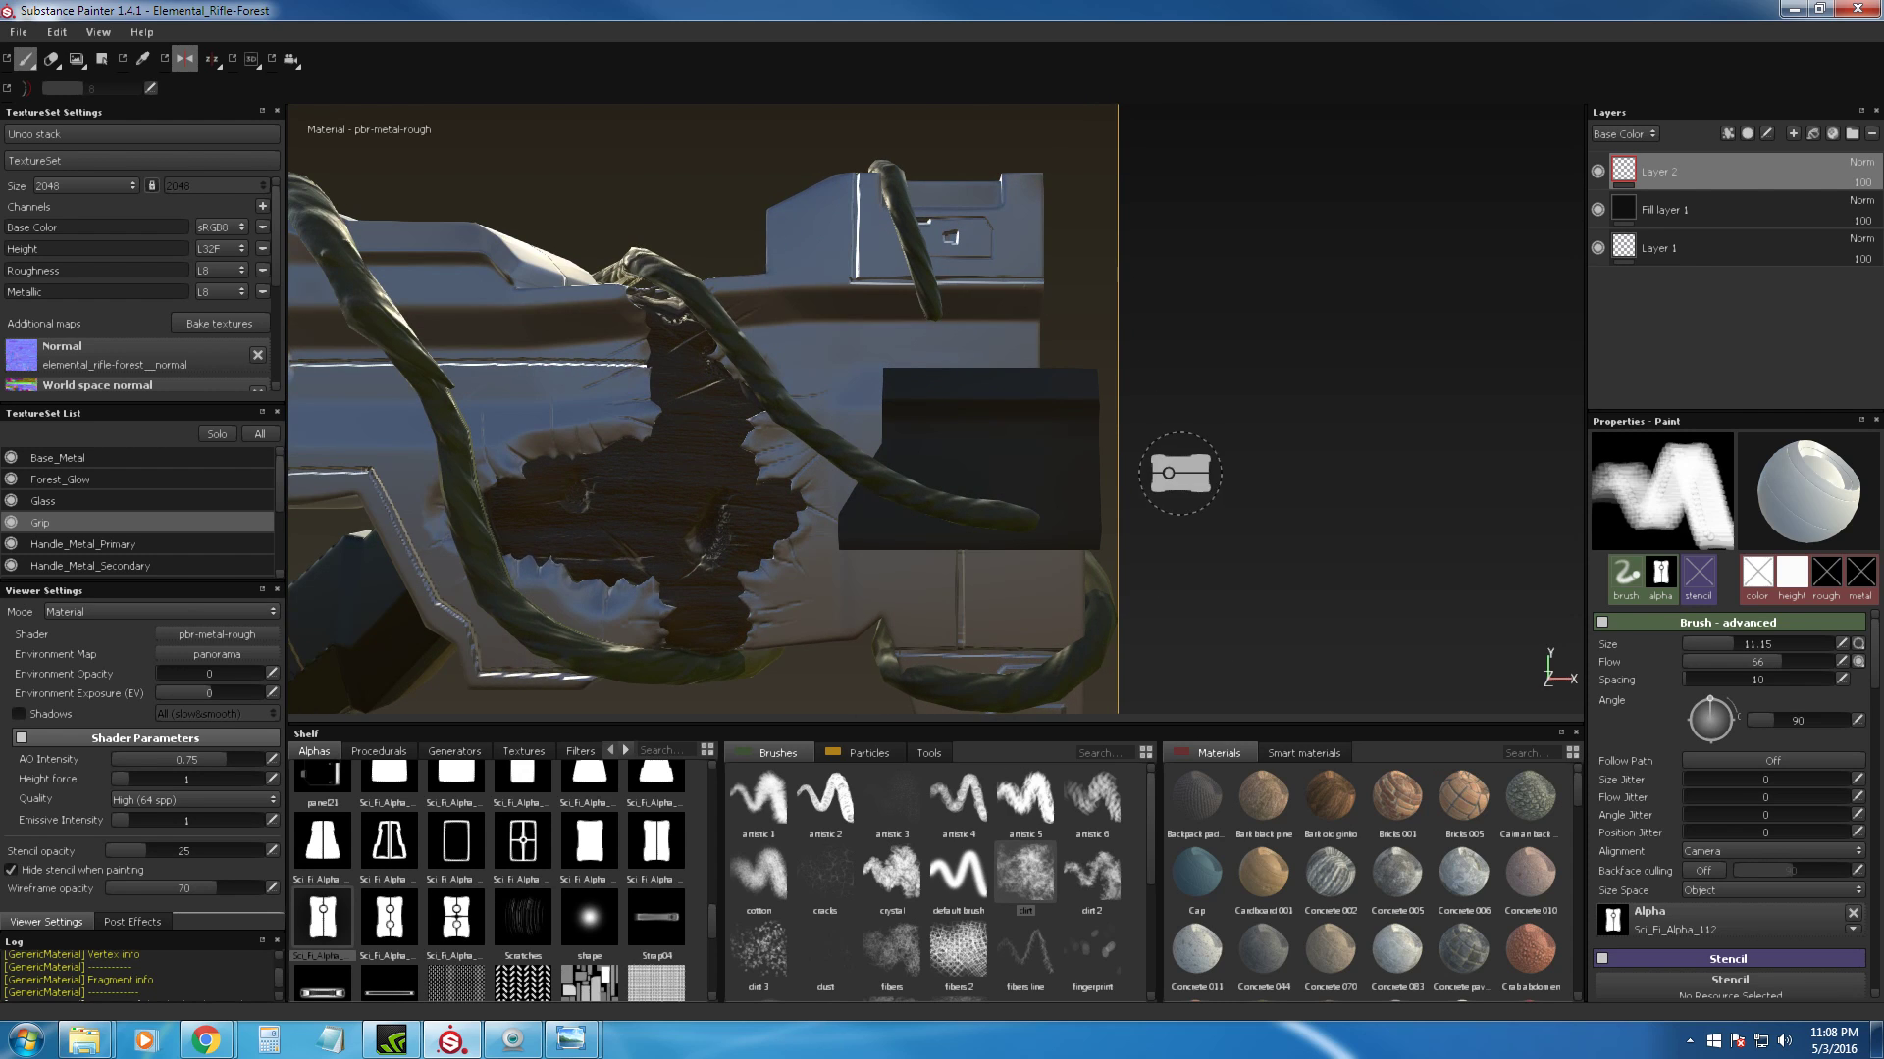
Step: Try the panel18-Flipped alpha on the dark stock block with the brush size reduced to 9.01, and check the stamp from farther away
{"action": "mouse_move", "coordinate": [710, 910]}
{"action": "left_mouse_down"}
{"action": "mouse_move", "coordinate": [709, 967]}
{"action": "mouse_move", "coordinate": [721, 879]}
{"action": "left_mouse_up"}
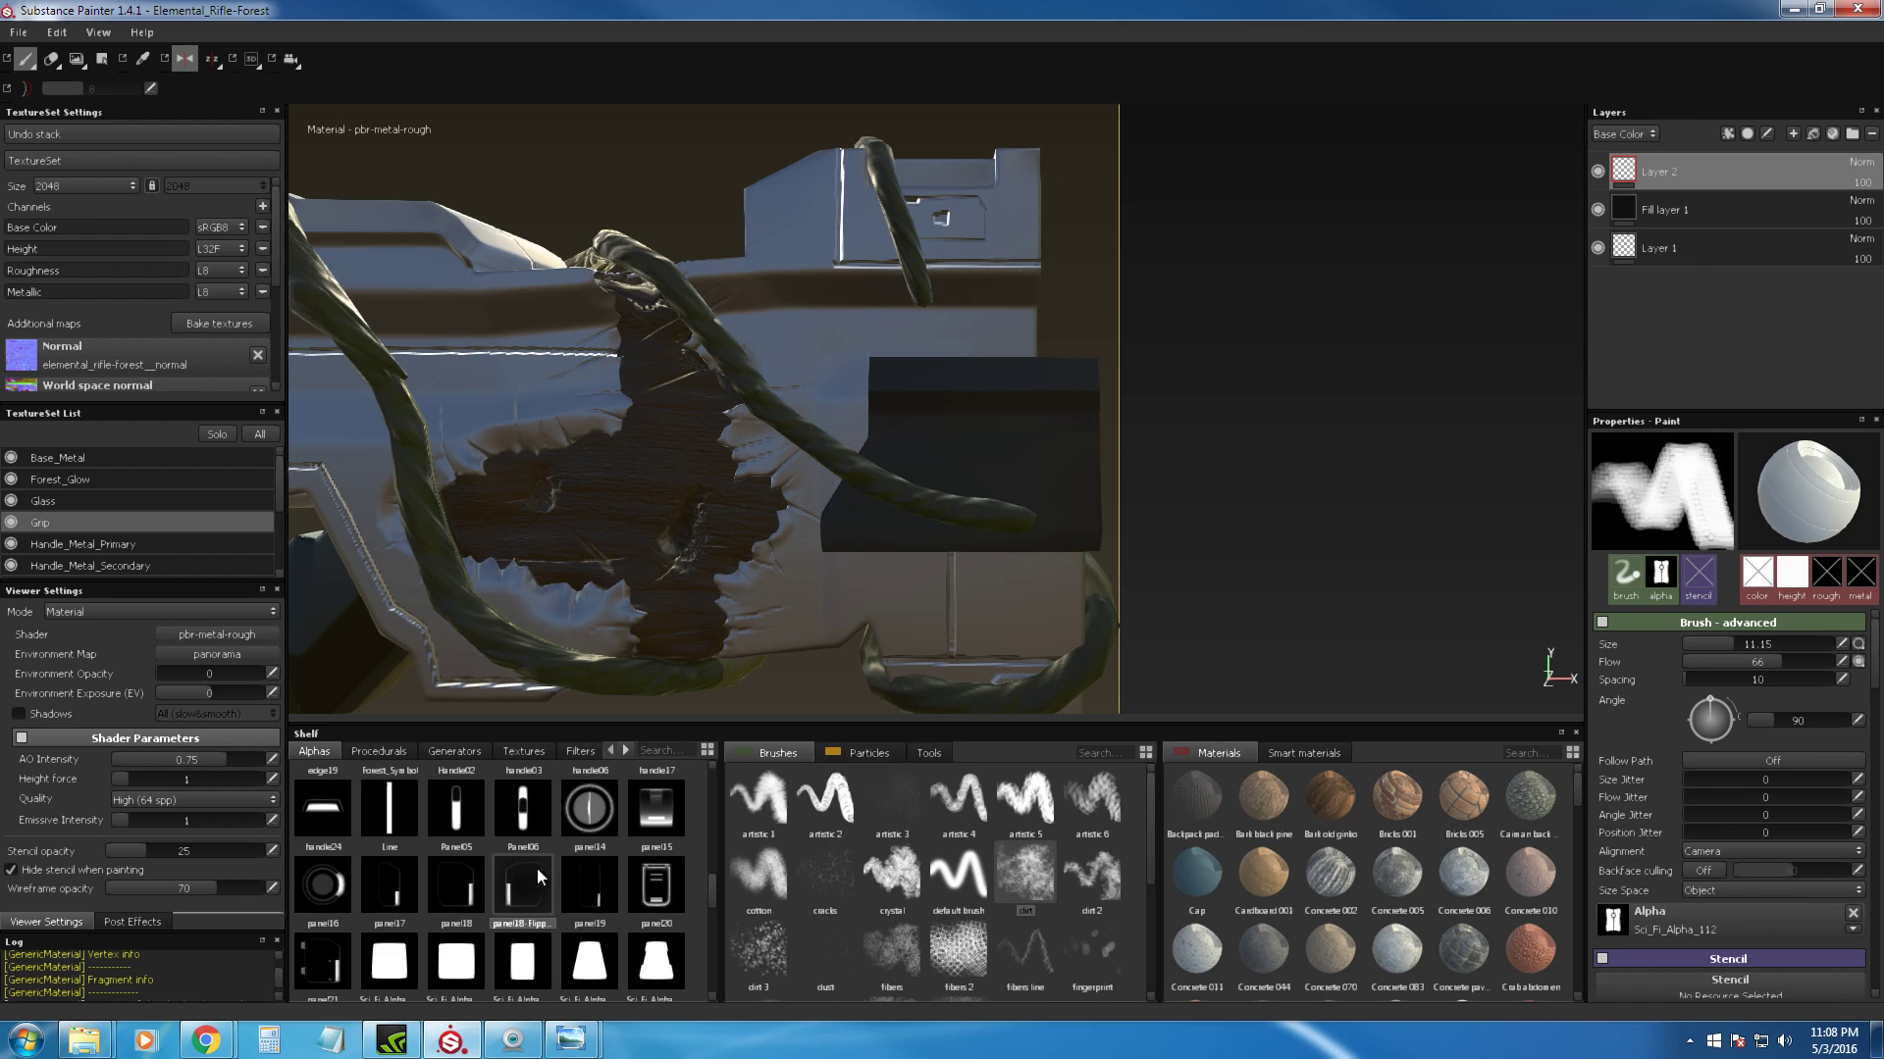
{"action": "mouse_move", "coordinate": [515, 887]}
{"action": "left_mouse_down"}
{"action": "mouse_move", "coordinate": [1687, 928]}
{"action": "mouse_move", "coordinate": [1612, 921]}
{"action": "left_mouse_up"}
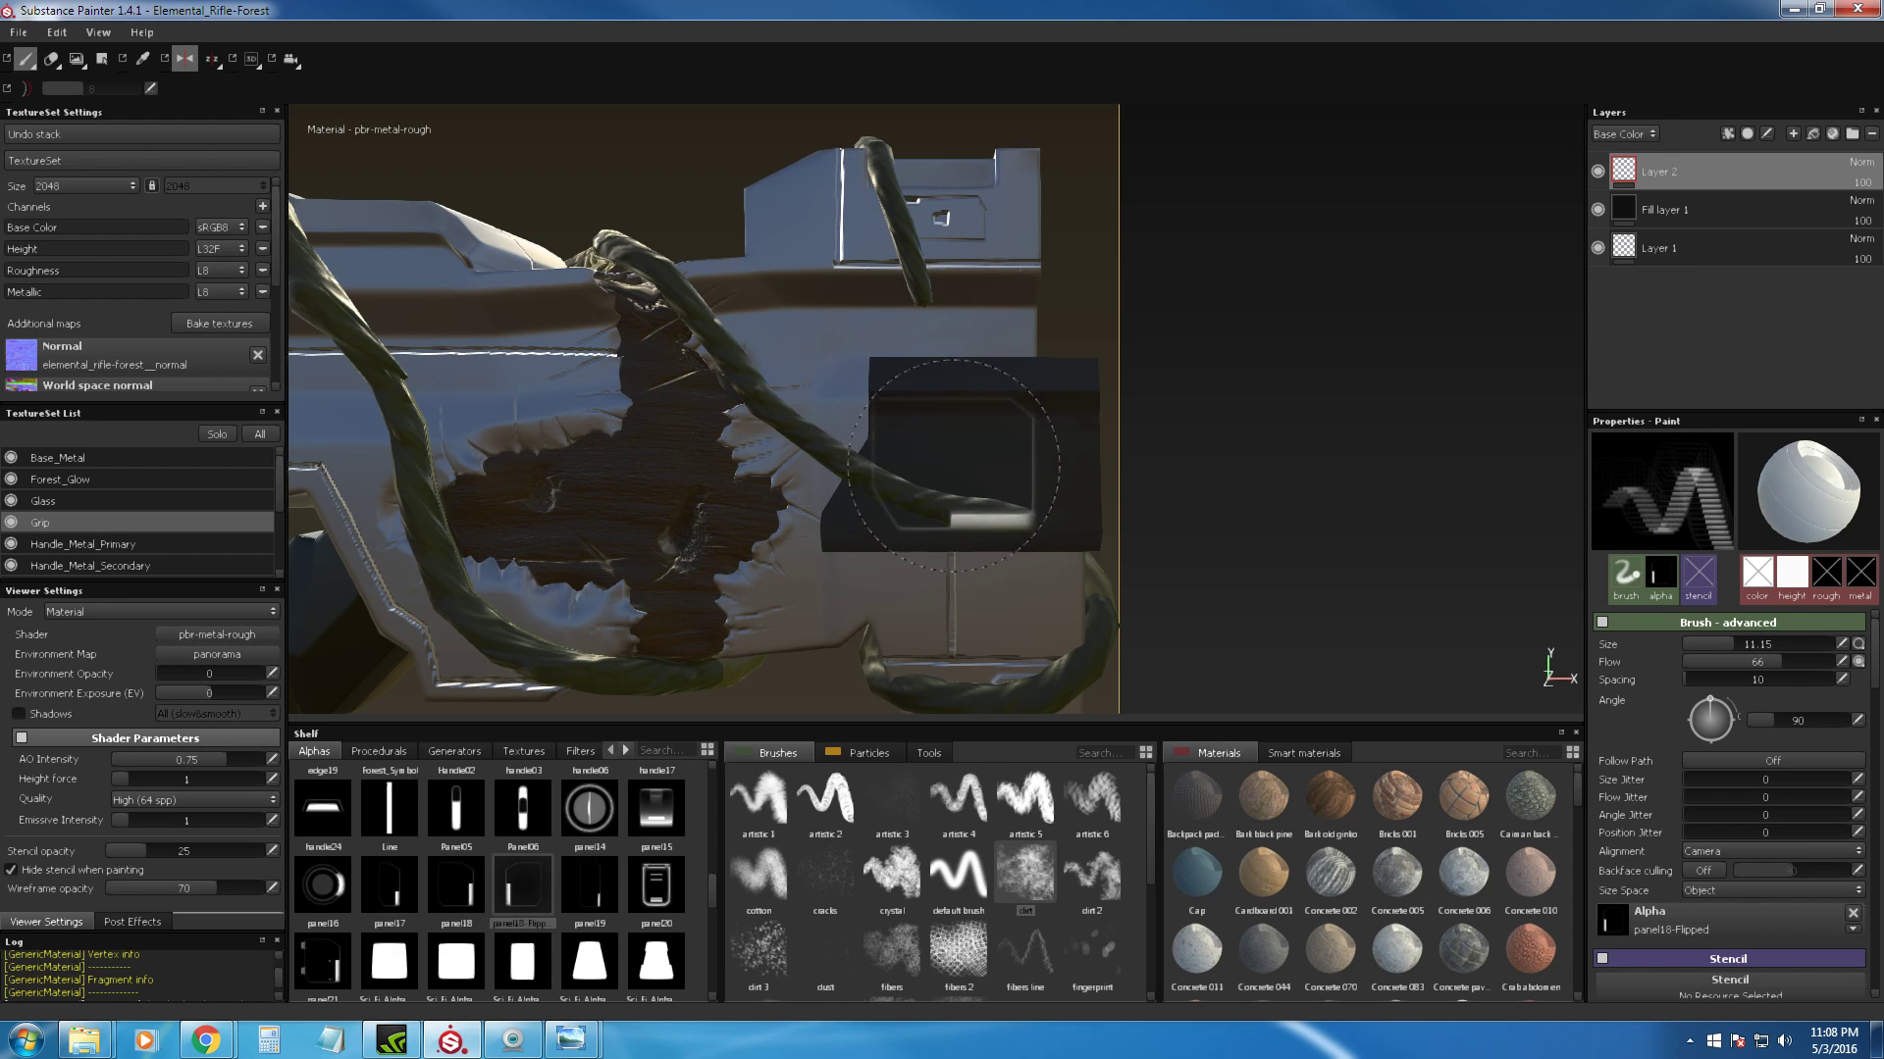
{"action": "right_click", "coordinate": [989, 481]}
{"action": "right_click_drag", "start_coordinate": [983, 458], "coordinate": [954, 458], "text": "ctrl"}
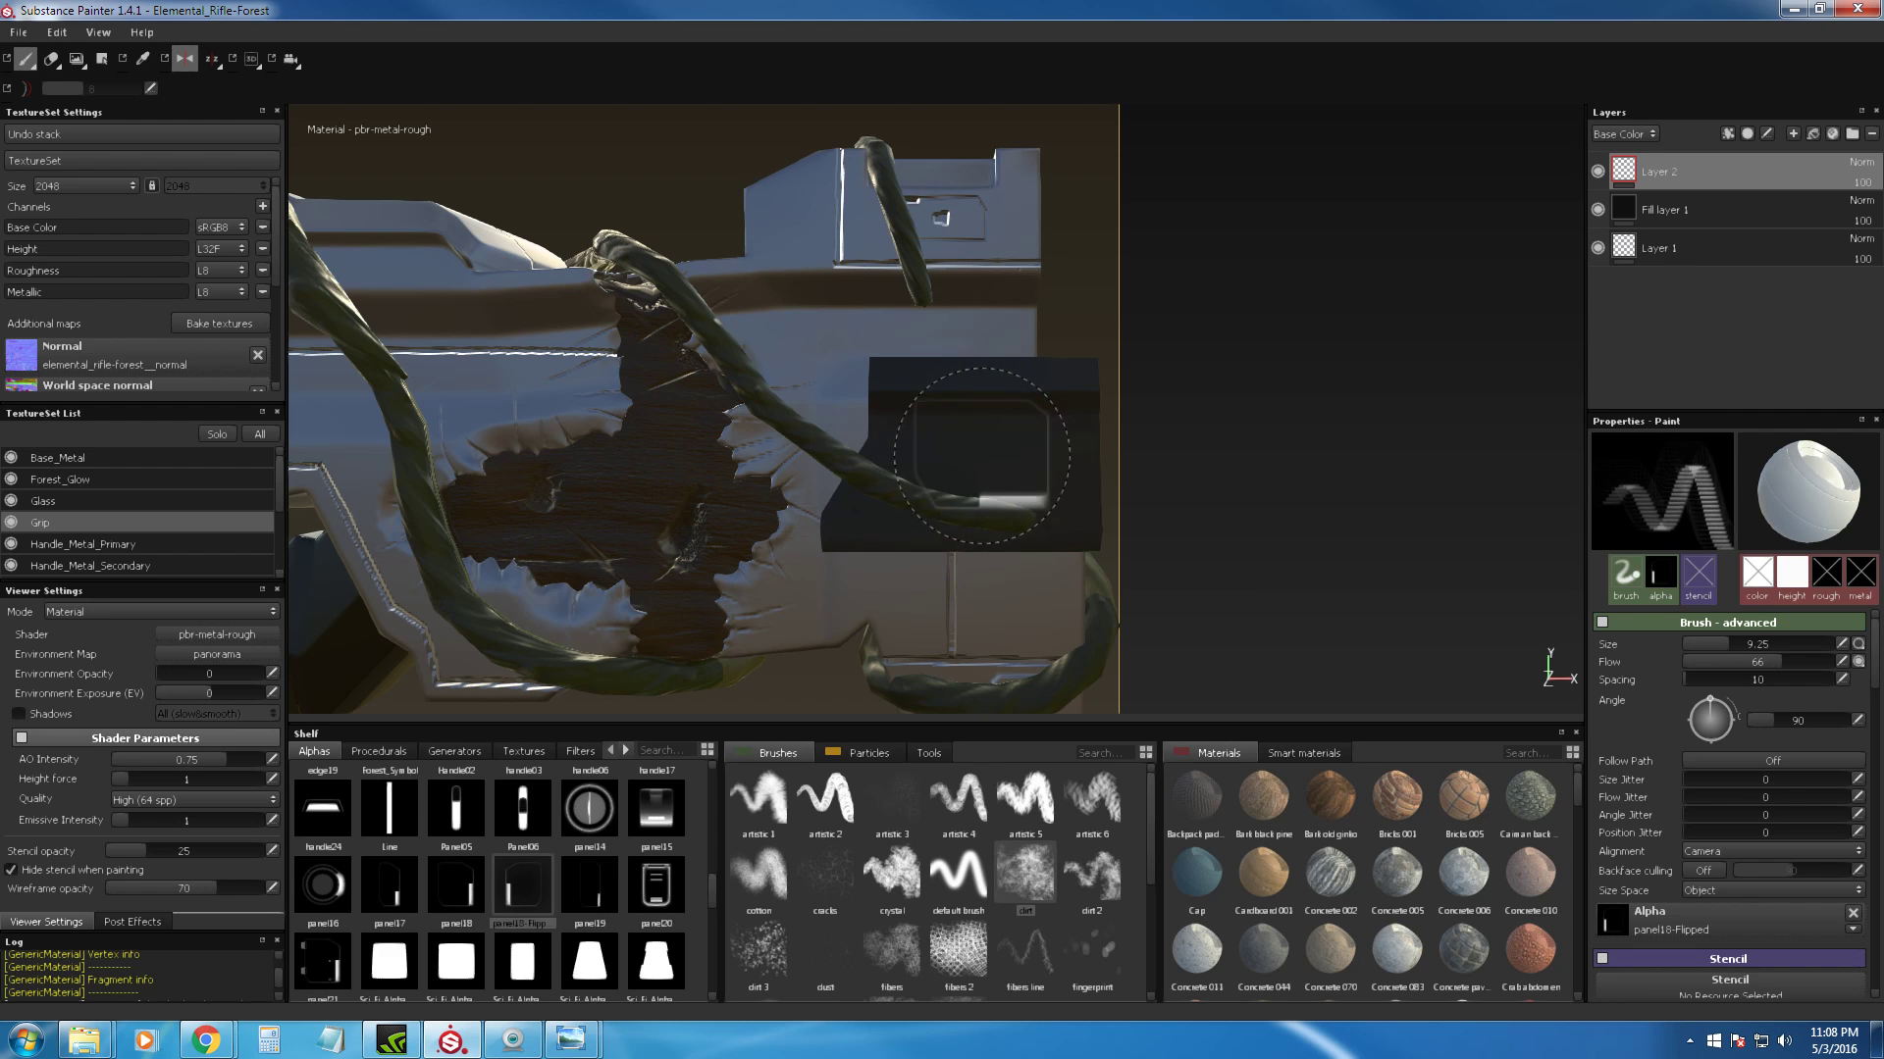
{"action": "left_click", "coordinate": [993, 479]}
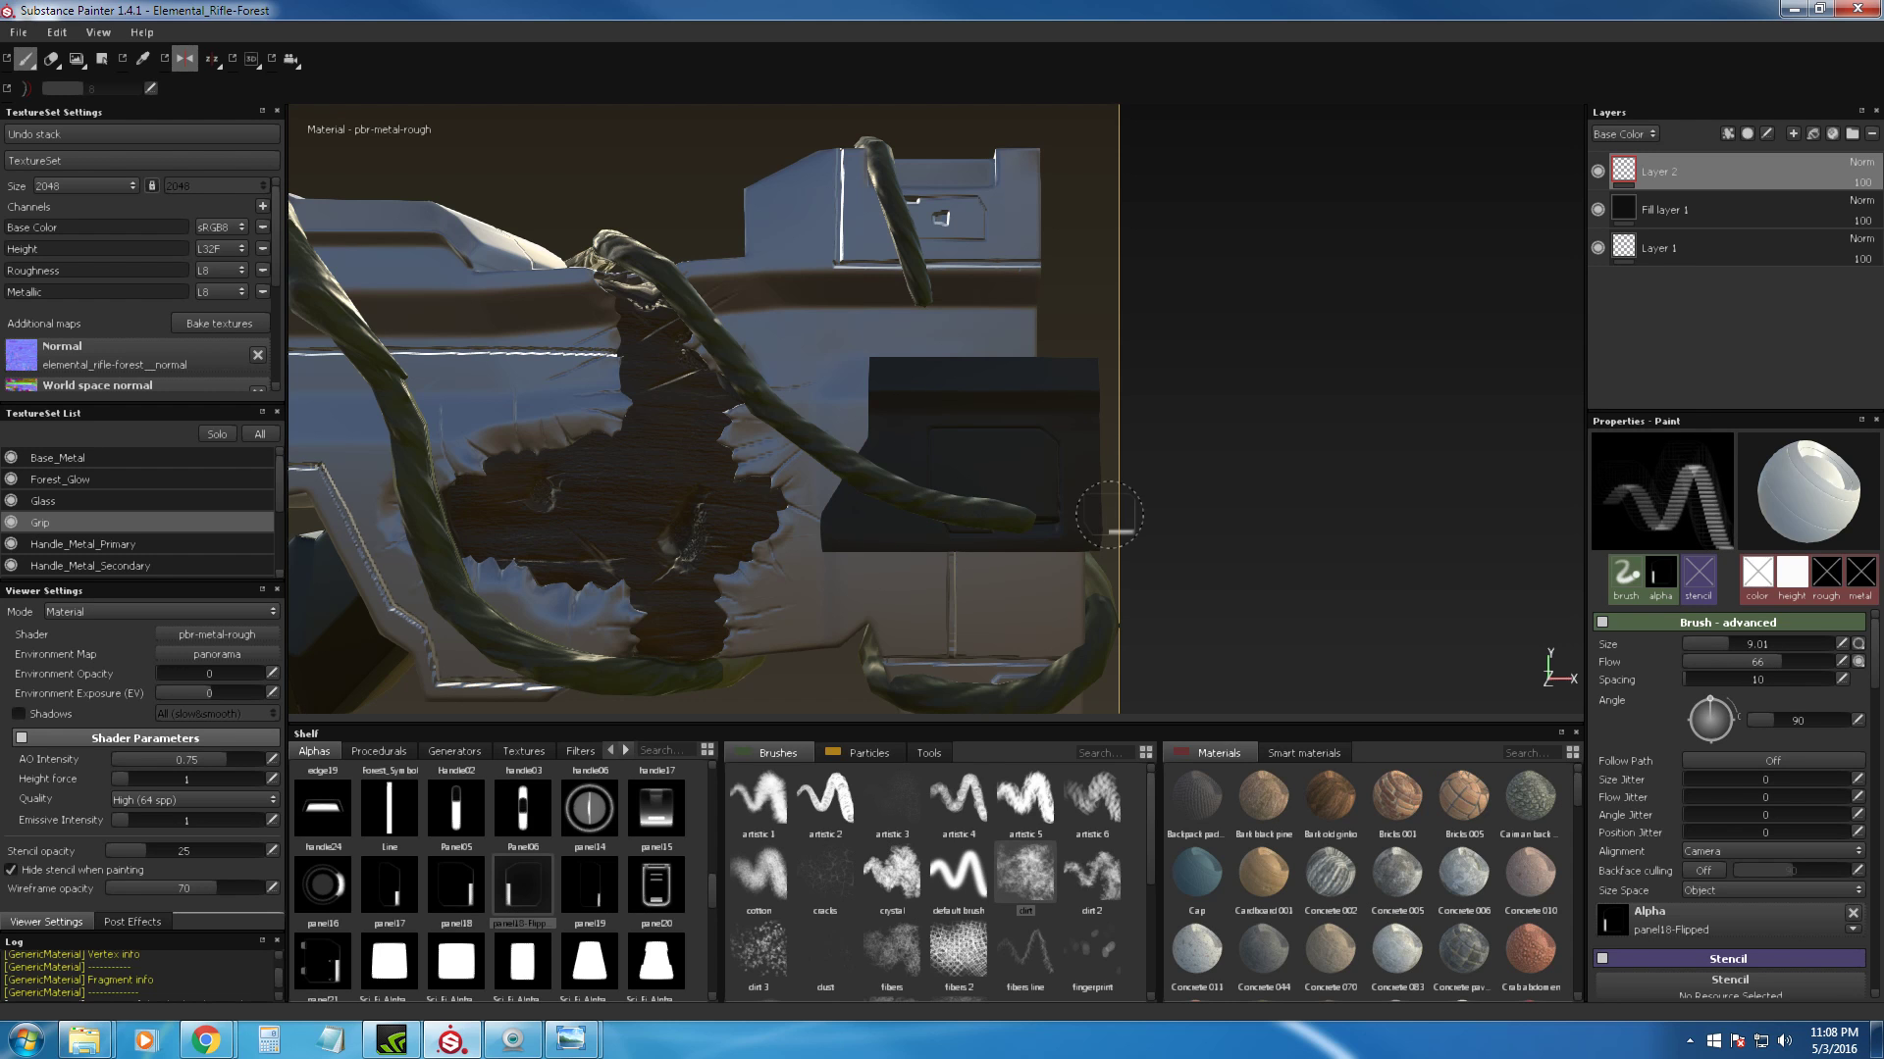
{"action": "mouse_move", "coordinate": [1182, 490]}
{"action": "left_mouse_down", "text": "alt"}
{"action": "mouse_move", "coordinate": [1194, 509]}
{"action": "mouse_move", "coordinate": [912, 500]}
{"action": "mouse_move", "coordinate": [825, 292]}
{"action": "mouse_move", "coordinate": [748, 215]}
{"action": "mouse_move", "coordinate": [921, 512]}
{"action": "left_mouse_up", "text": "alt"}
{"action": "scroll", "coordinate": [1069, 478], "scroll_direction": "up", "scroll_amount": 5}
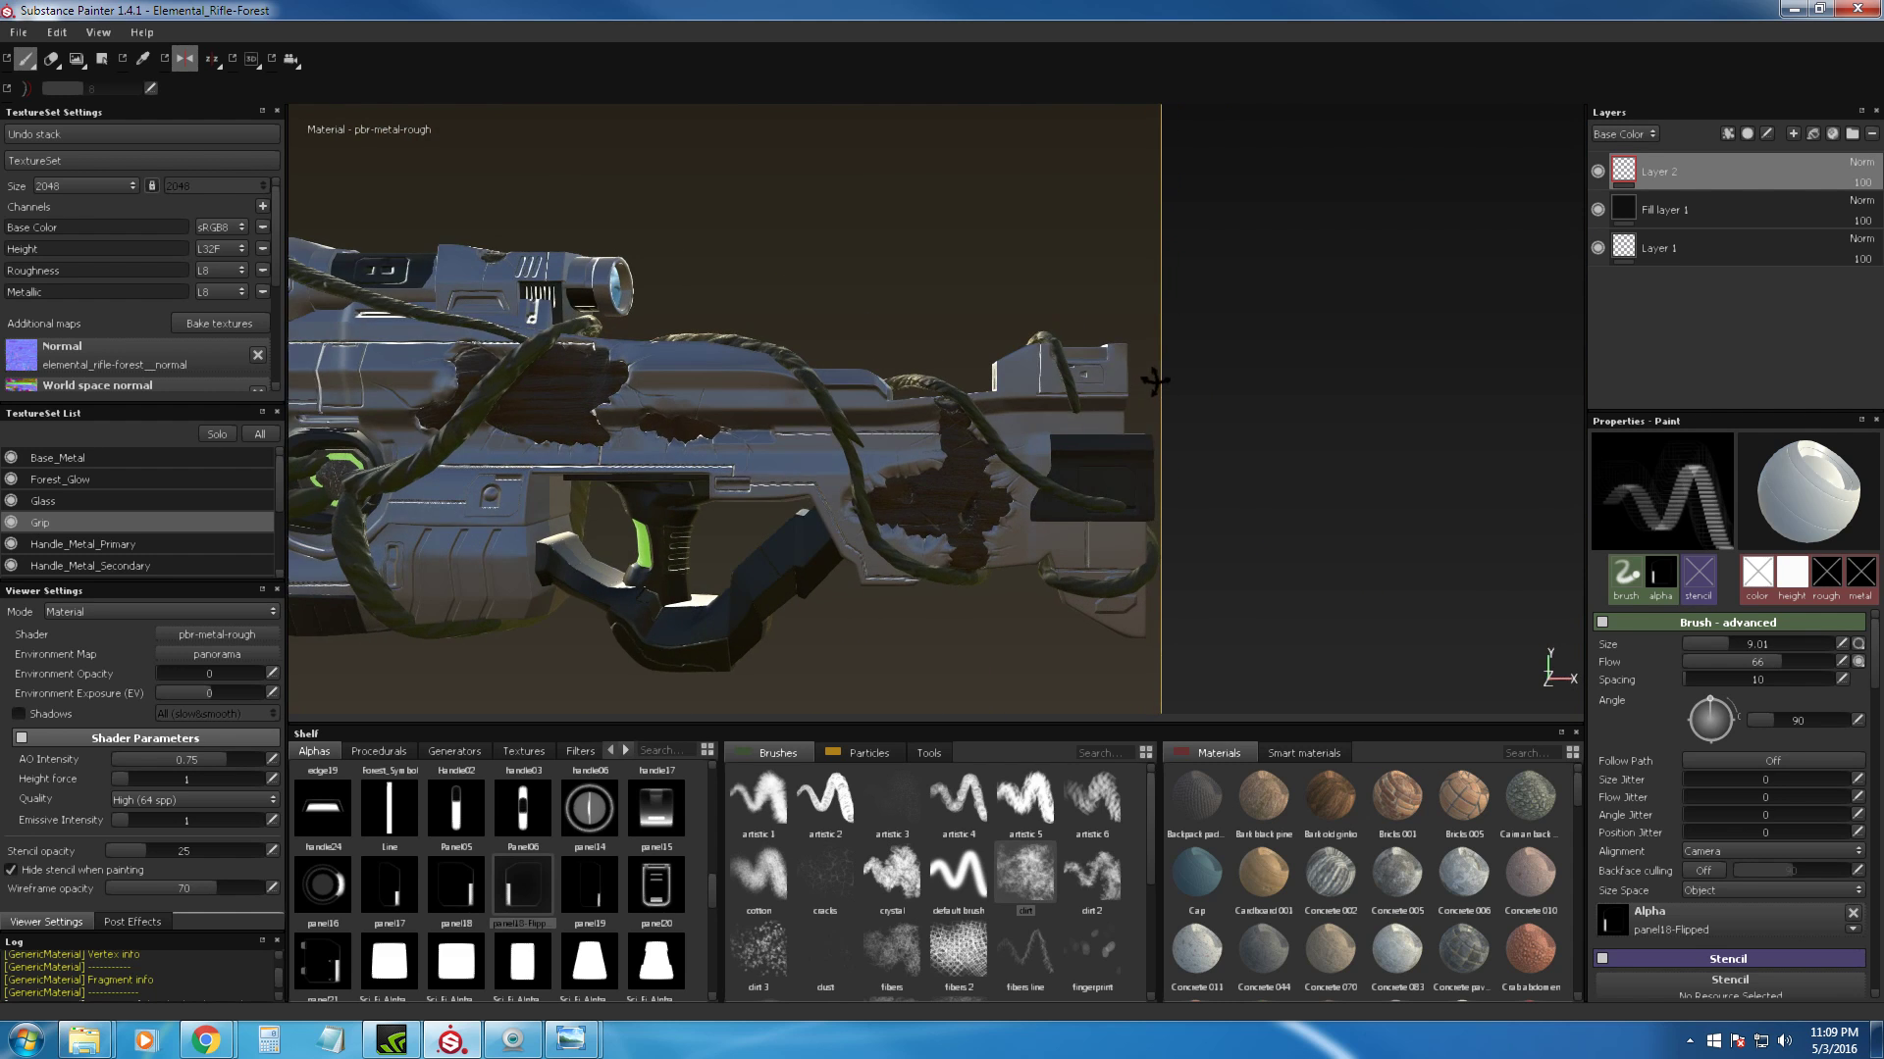
{"action": "scroll", "coordinate": [1232, 572], "scroll_direction": "up", "scroll_amount": 4}
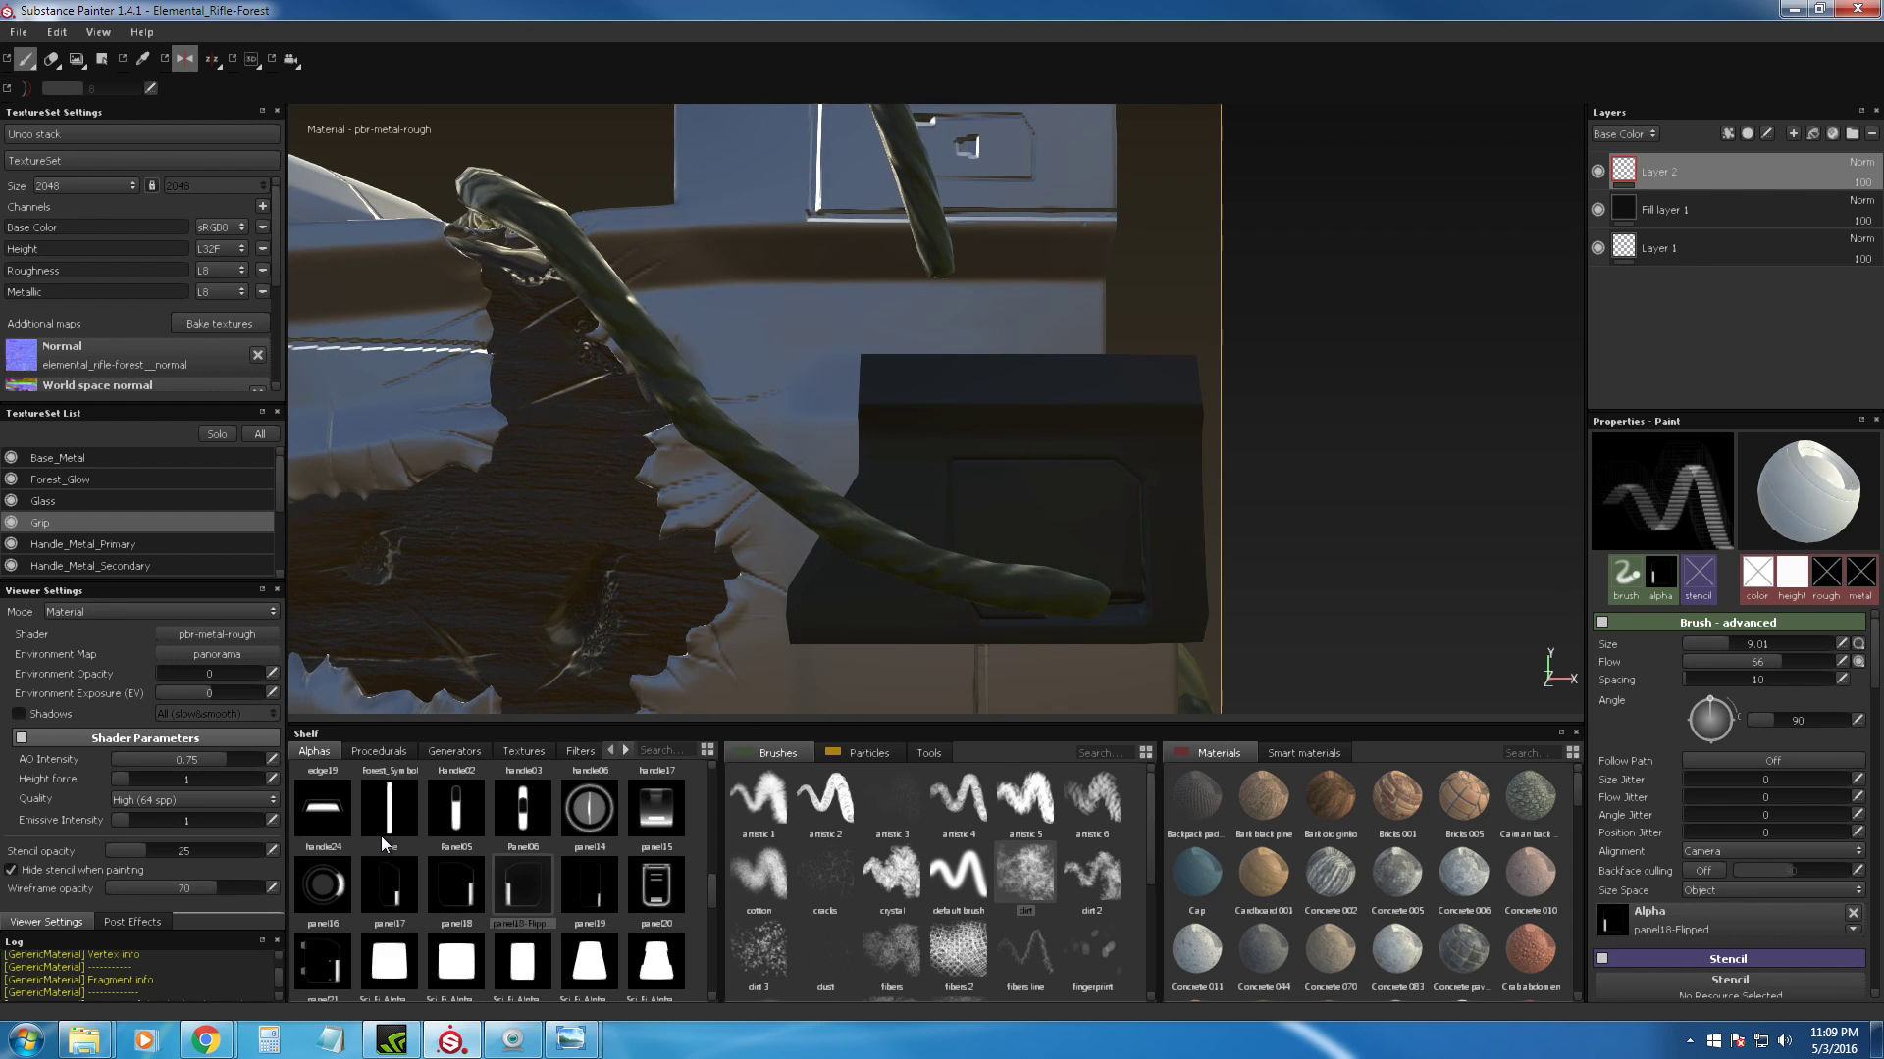
Step: Try vertical Line alpha stamps at angle 0 and brush size 3.26 above the panel stamp's corner on the stock block
{"action": "mouse_move", "coordinate": [381, 836]}
{"action": "left_click_drag", "start_coordinate": [390, 814], "coordinate": [1640, 927]}
{"action": "mouse_move", "coordinate": [1086, 478]}
{"action": "left_mouse_down", "text": "alt"}
{"action": "mouse_move", "coordinate": [1270, 623]}
{"action": "mouse_move", "coordinate": [1410, 534]}
{"action": "mouse_move", "coordinate": [1375, 546]}
{"action": "mouse_move", "coordinate": [1408, 592]}
{"action": "left_mouse_up", "text": "alt"}
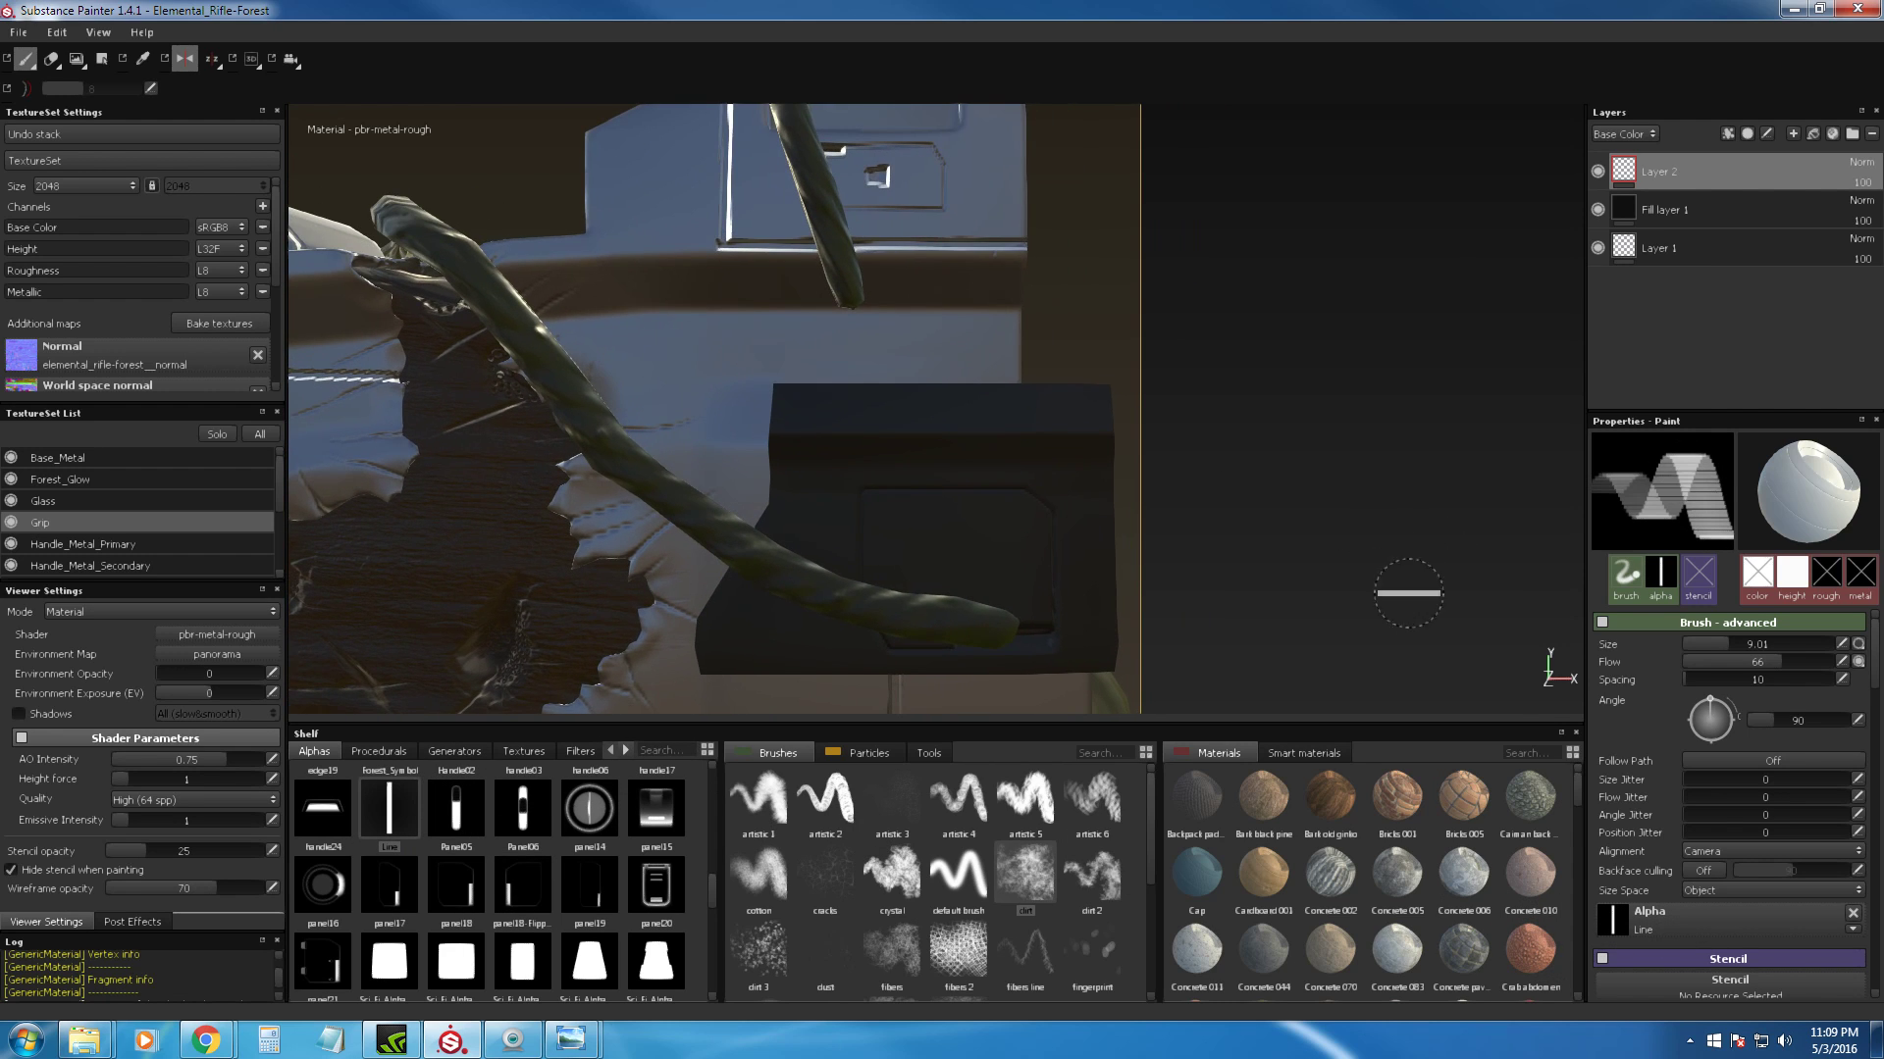
{"action": "type", "text": "0"}
{"action": "key", "text": "Return"}
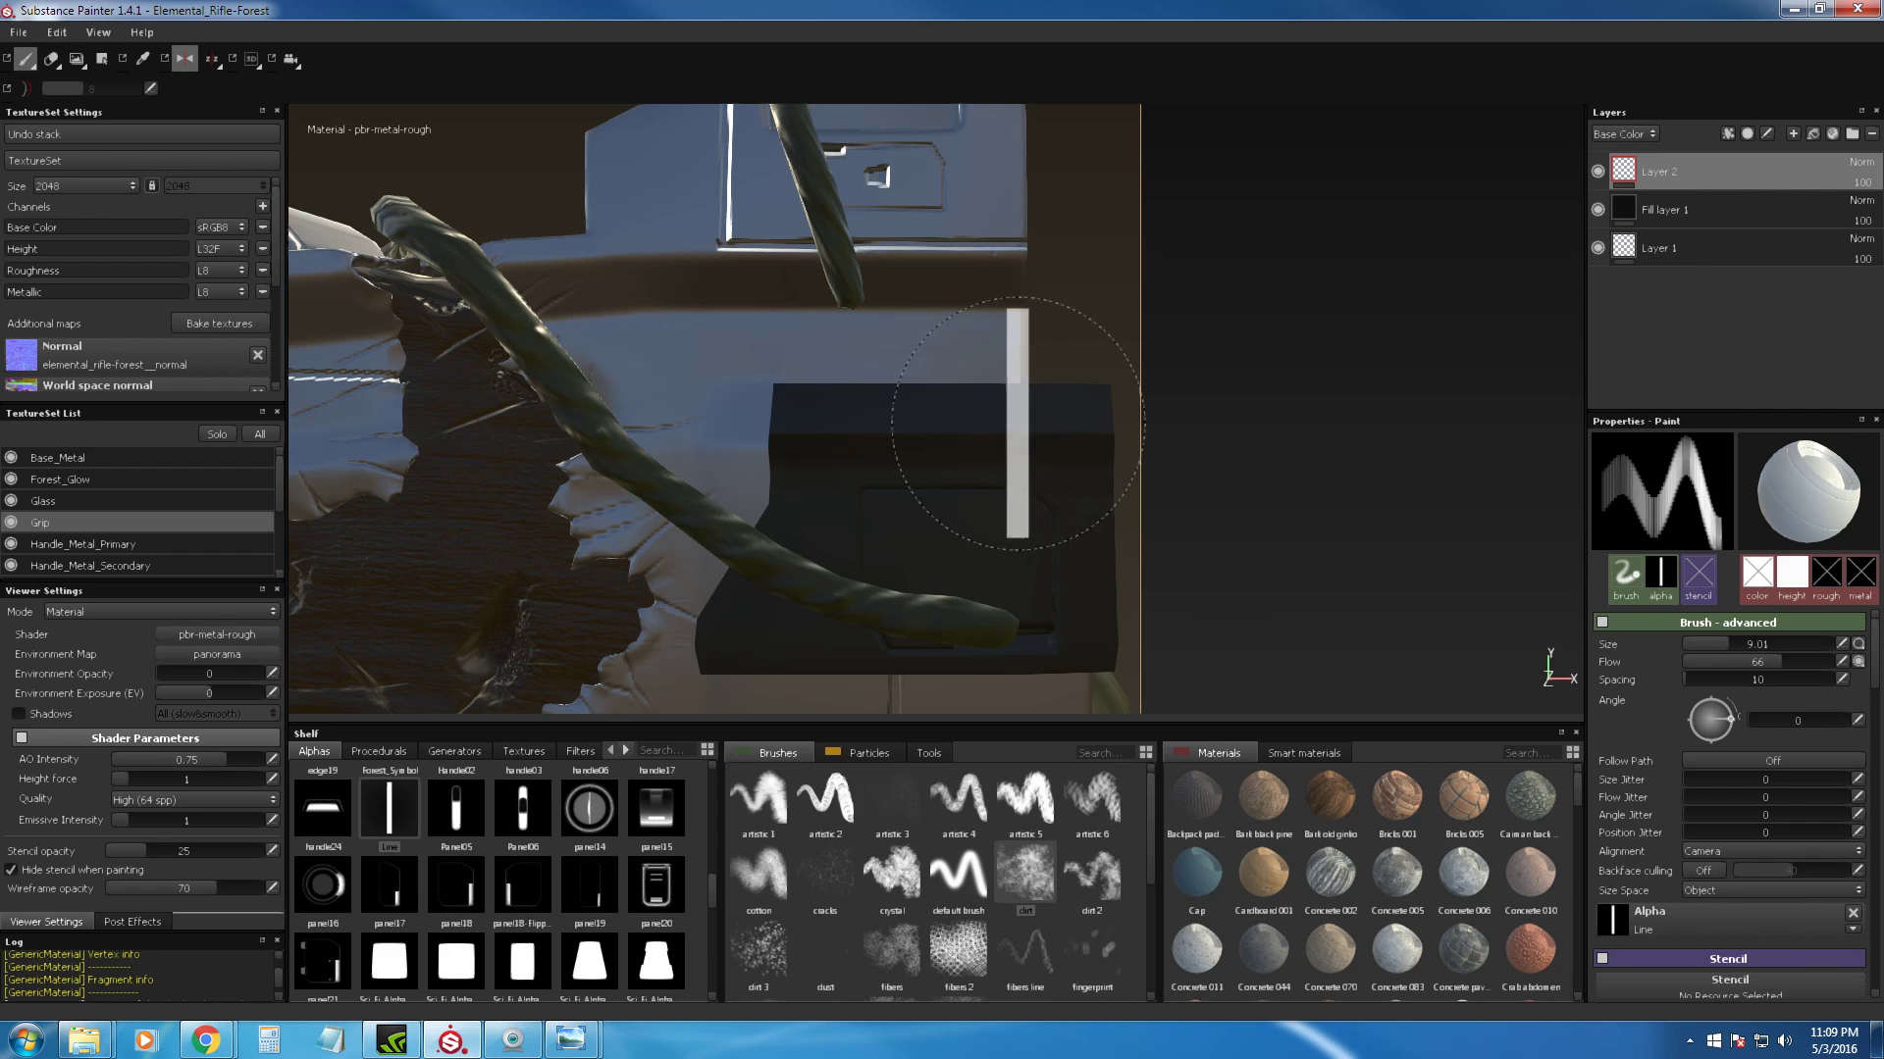
{"action": "key", "text": "bracketleft"}
{"action": "key", "text": "bracketleft"}
{"action": "key", "text": "bracketleft"}
{"action": "key", "text": "bracketleft"}
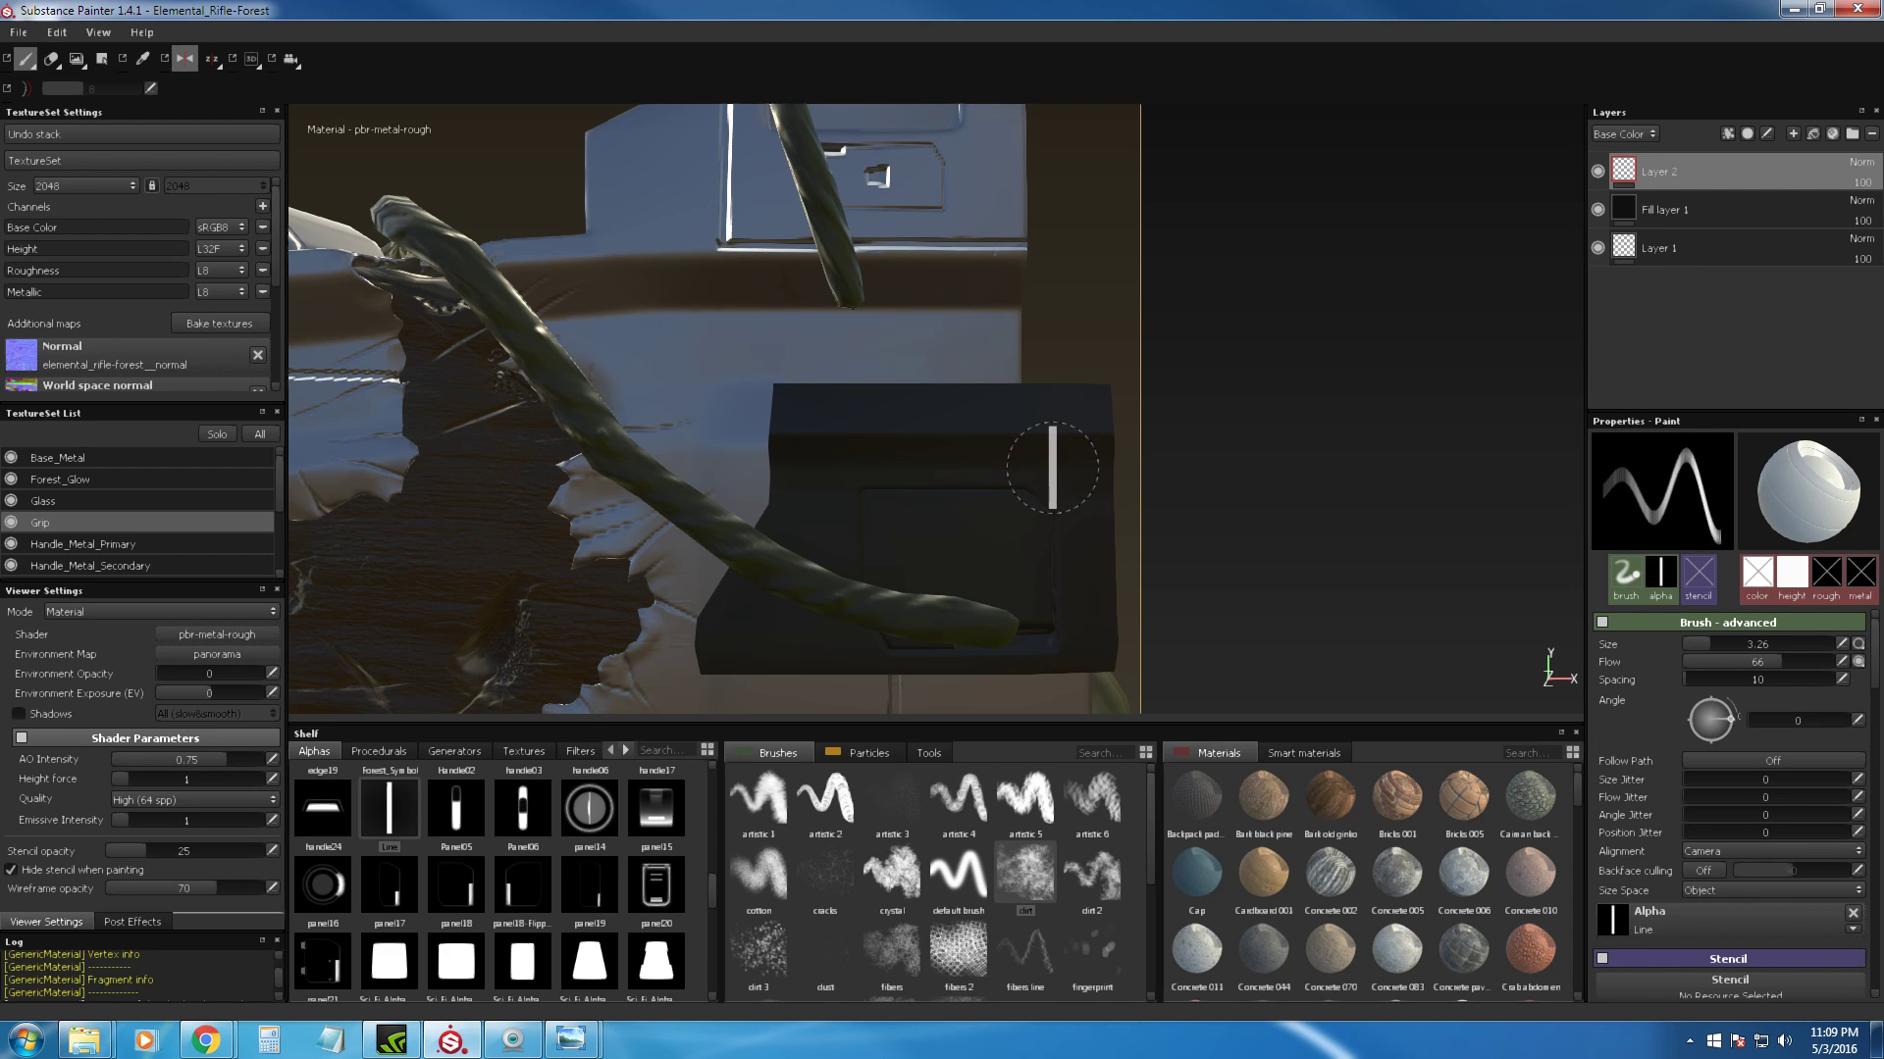
{"action": "right_click_drag", "start_coordinate": [1269, 381], "coordinate": [1283, 655], "text": "alt"}
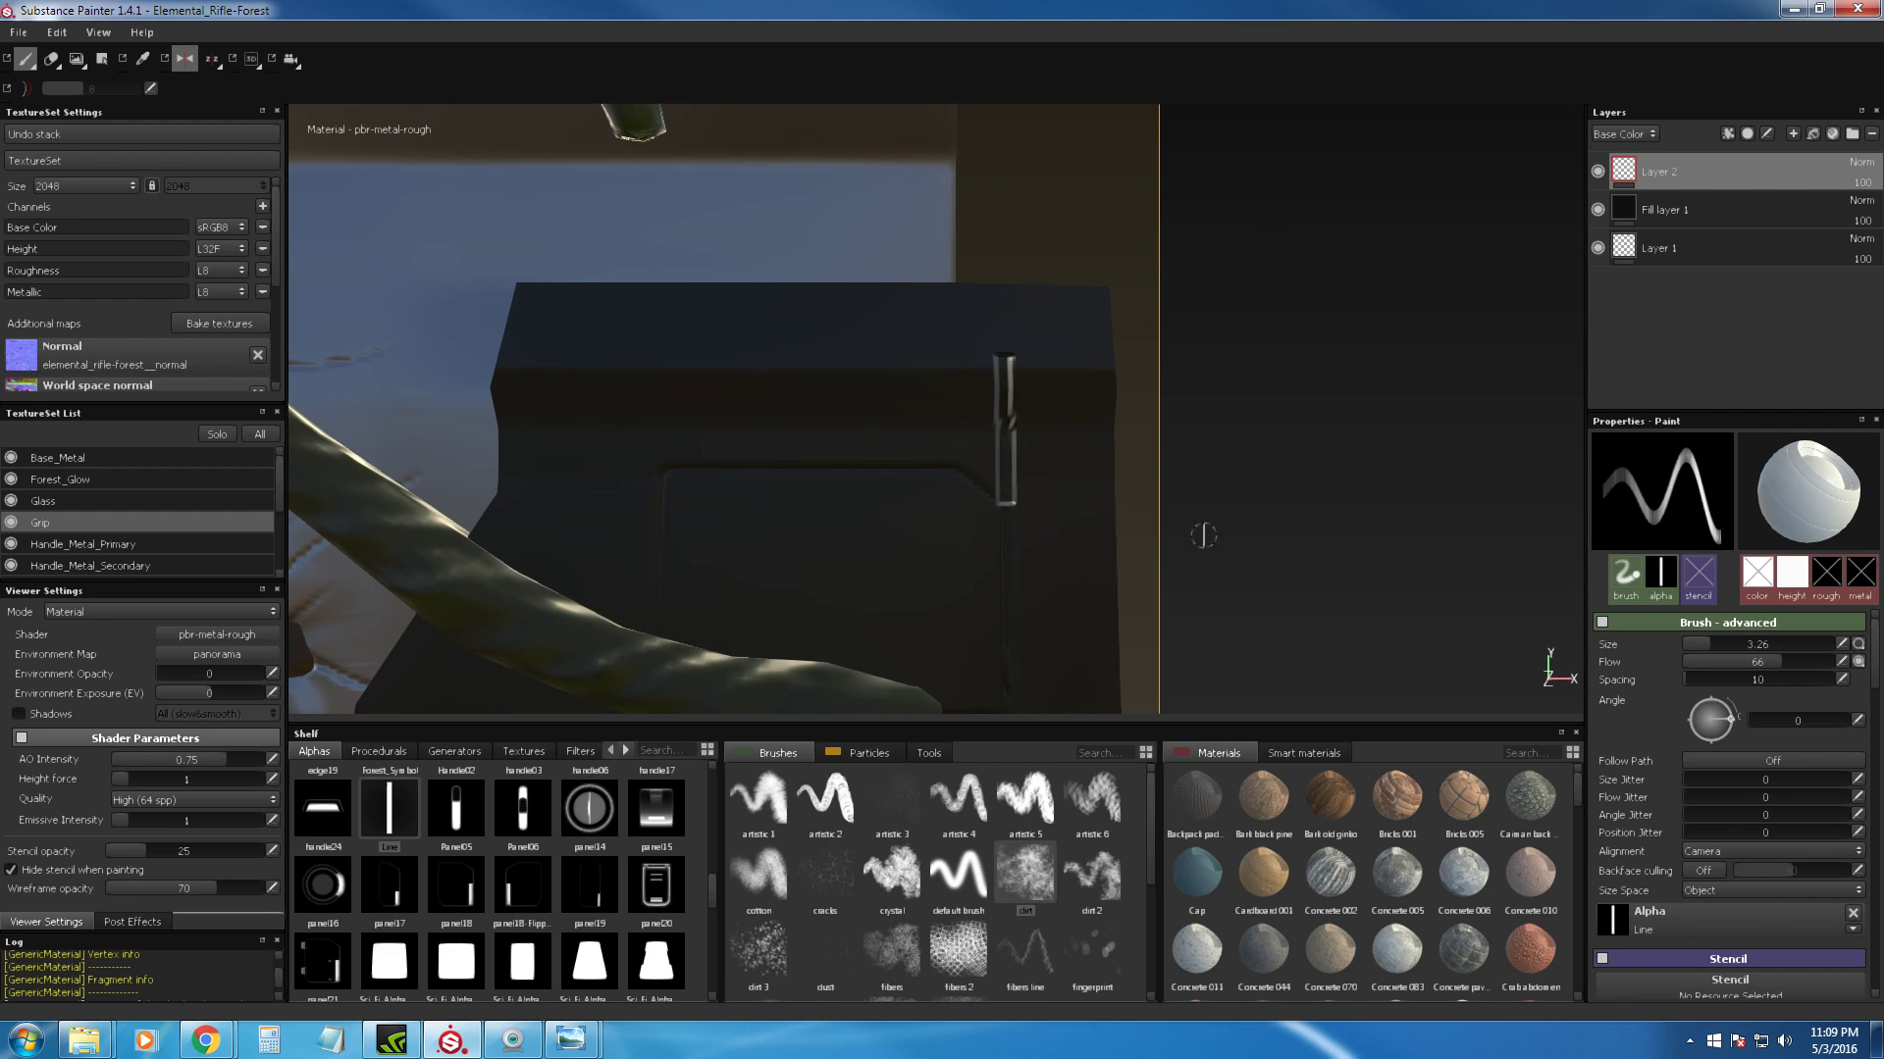
Step: Try a thinner Line stamp at brush size 1.85, and undo all the line and panel stamps on the stock block
{"action": "key", "text": "bracketleft"}
{"action": "key", "text": "bracketleft"}
{"action": "left_click", "coordinate": [1003, 466]}
{"action": "key", "text": "ctrl+z"}
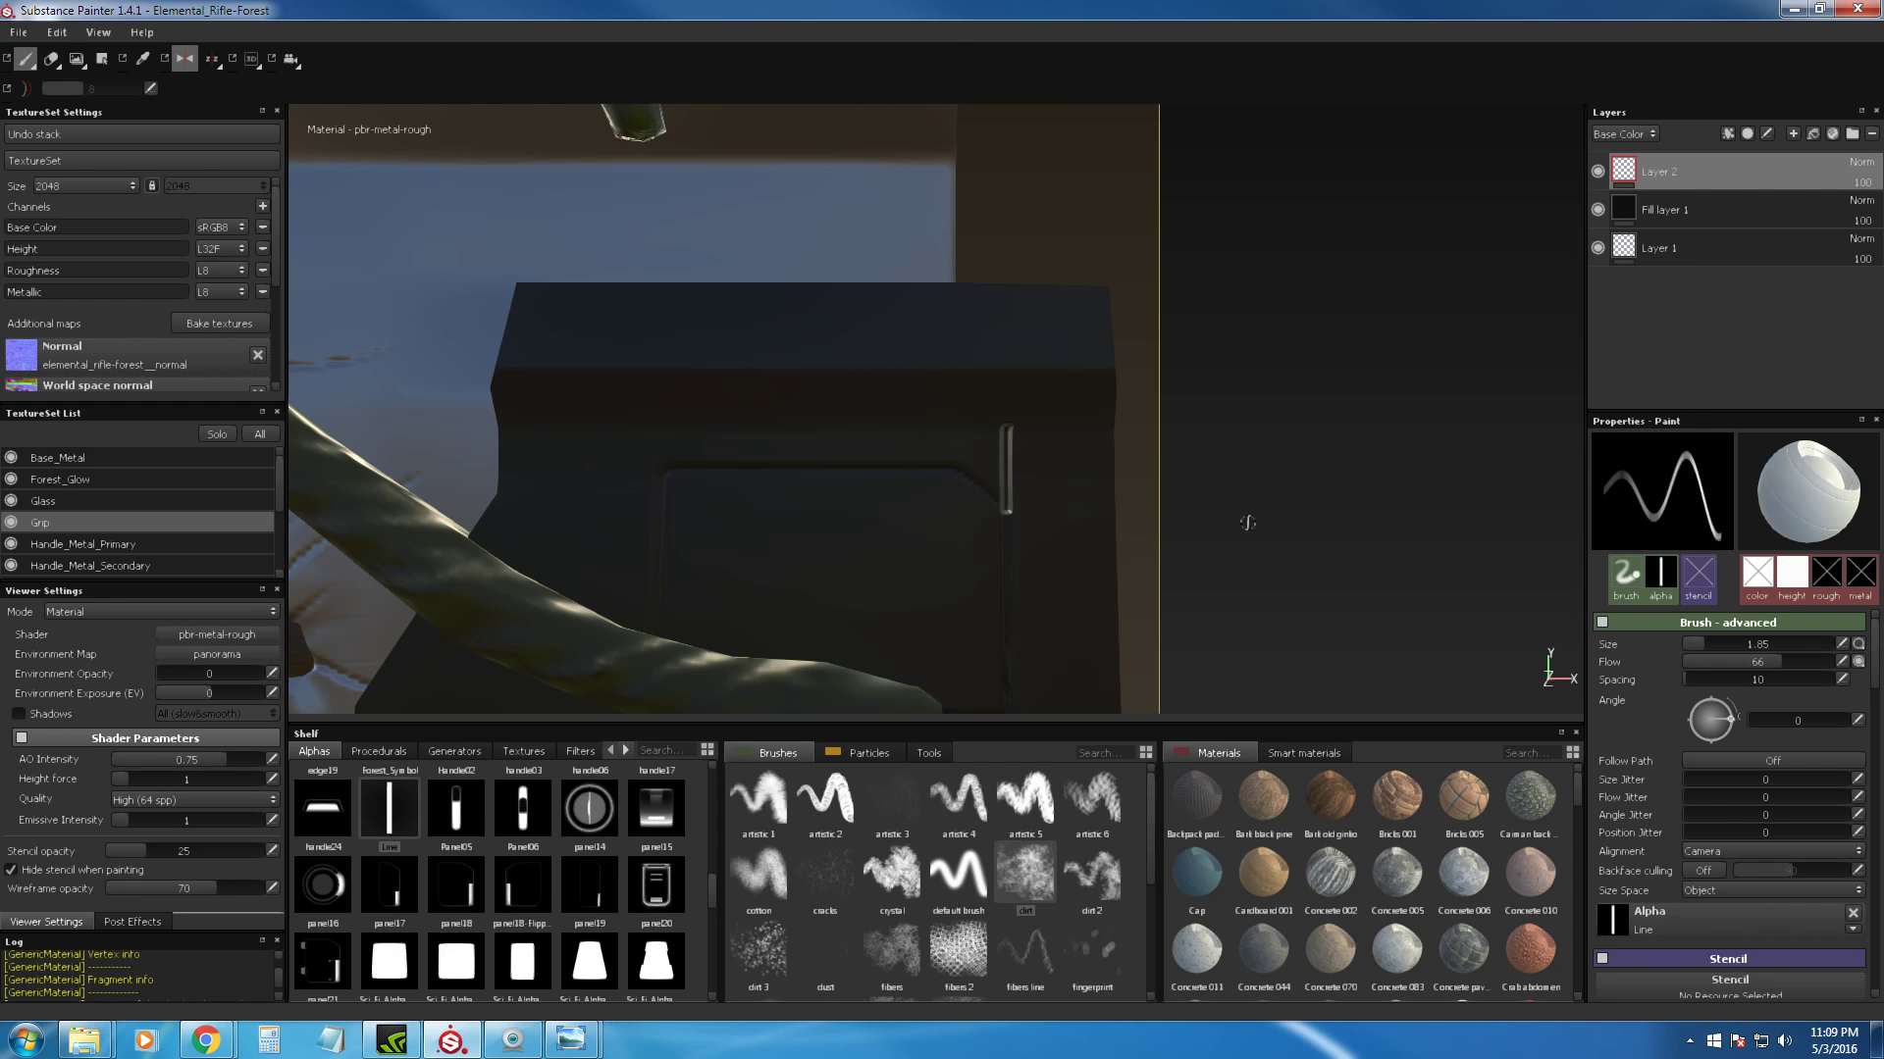
{"action": "key", "text": "ctrl+z"}
{"action": "right_click_drag", "start_coordinate": [1202, 497], "coordinate": [919, 465], "text": "alt"}
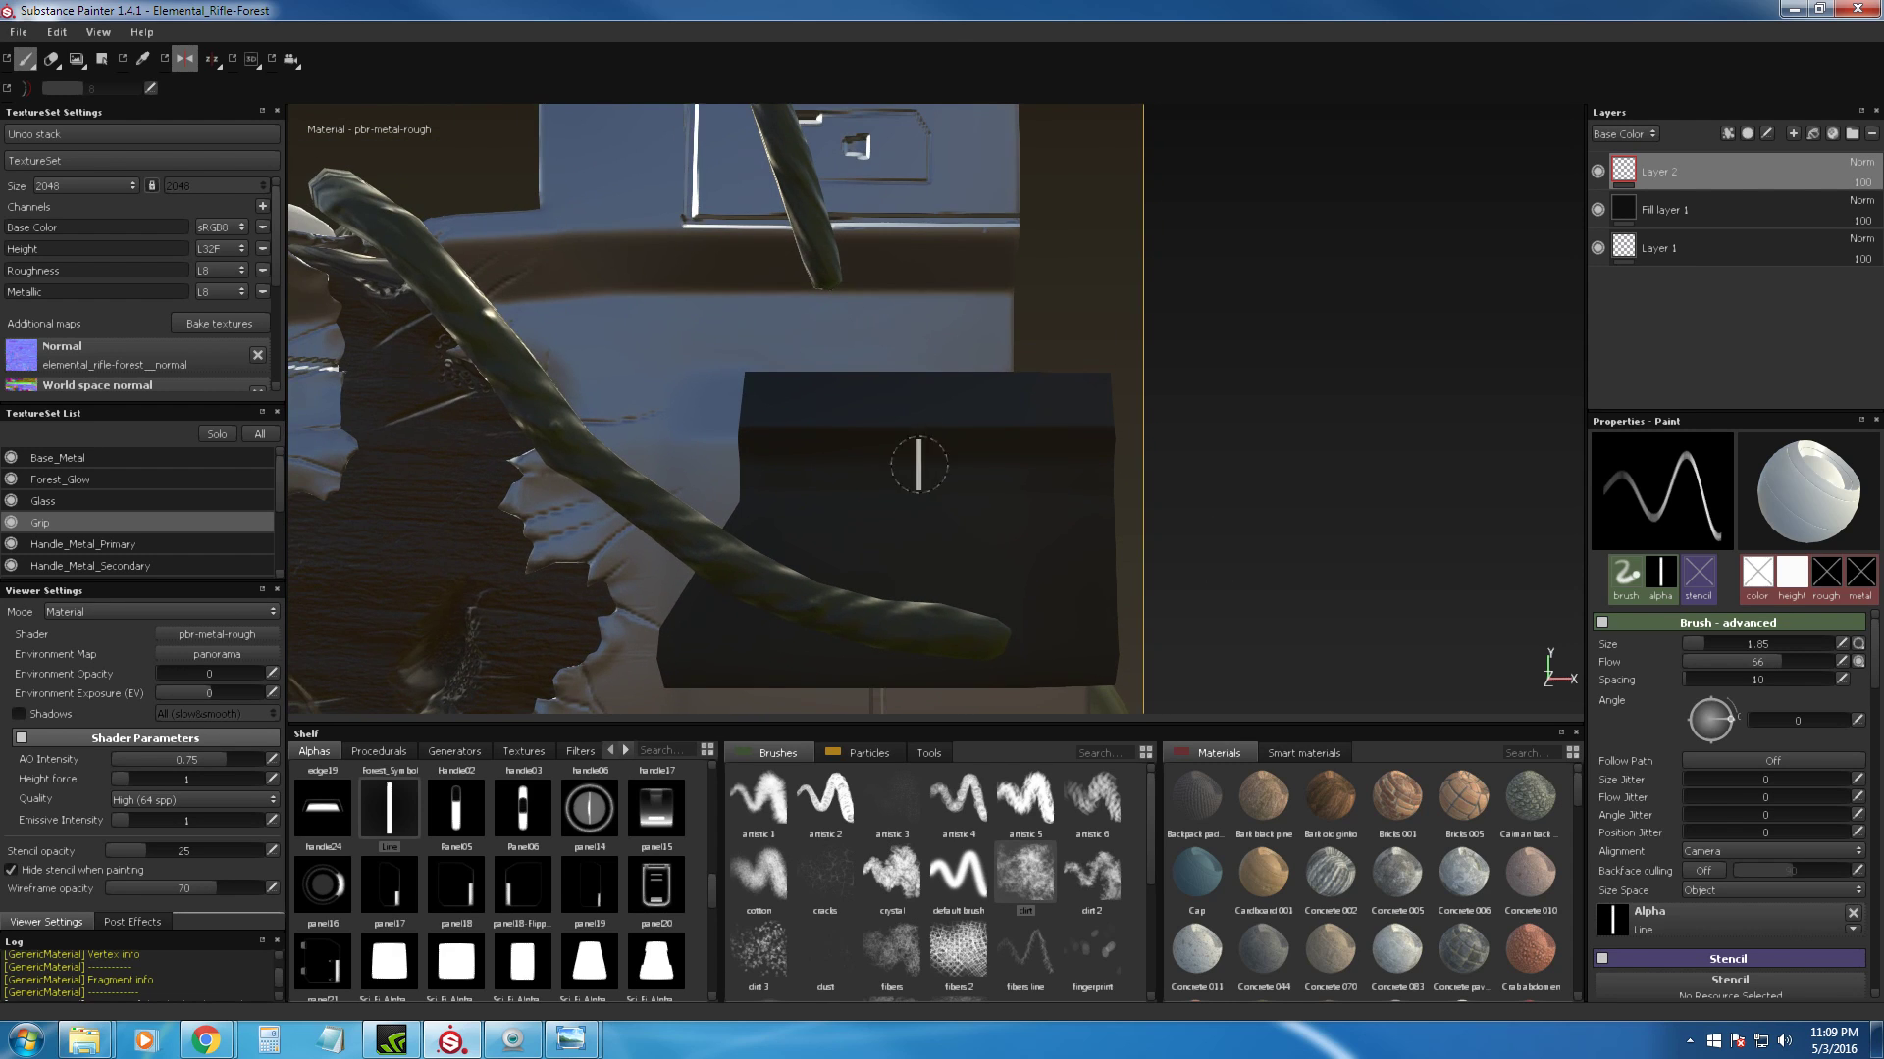
Step: Stamp the panel18-Flipped alpha on the dark stock block at flow 100, angle 90 and brush size 10.11, undoing the smaller trial stamp
{"action": "left_click_drag", "start_coordinate": [523, 893], "coordinate": [1639, 909]}
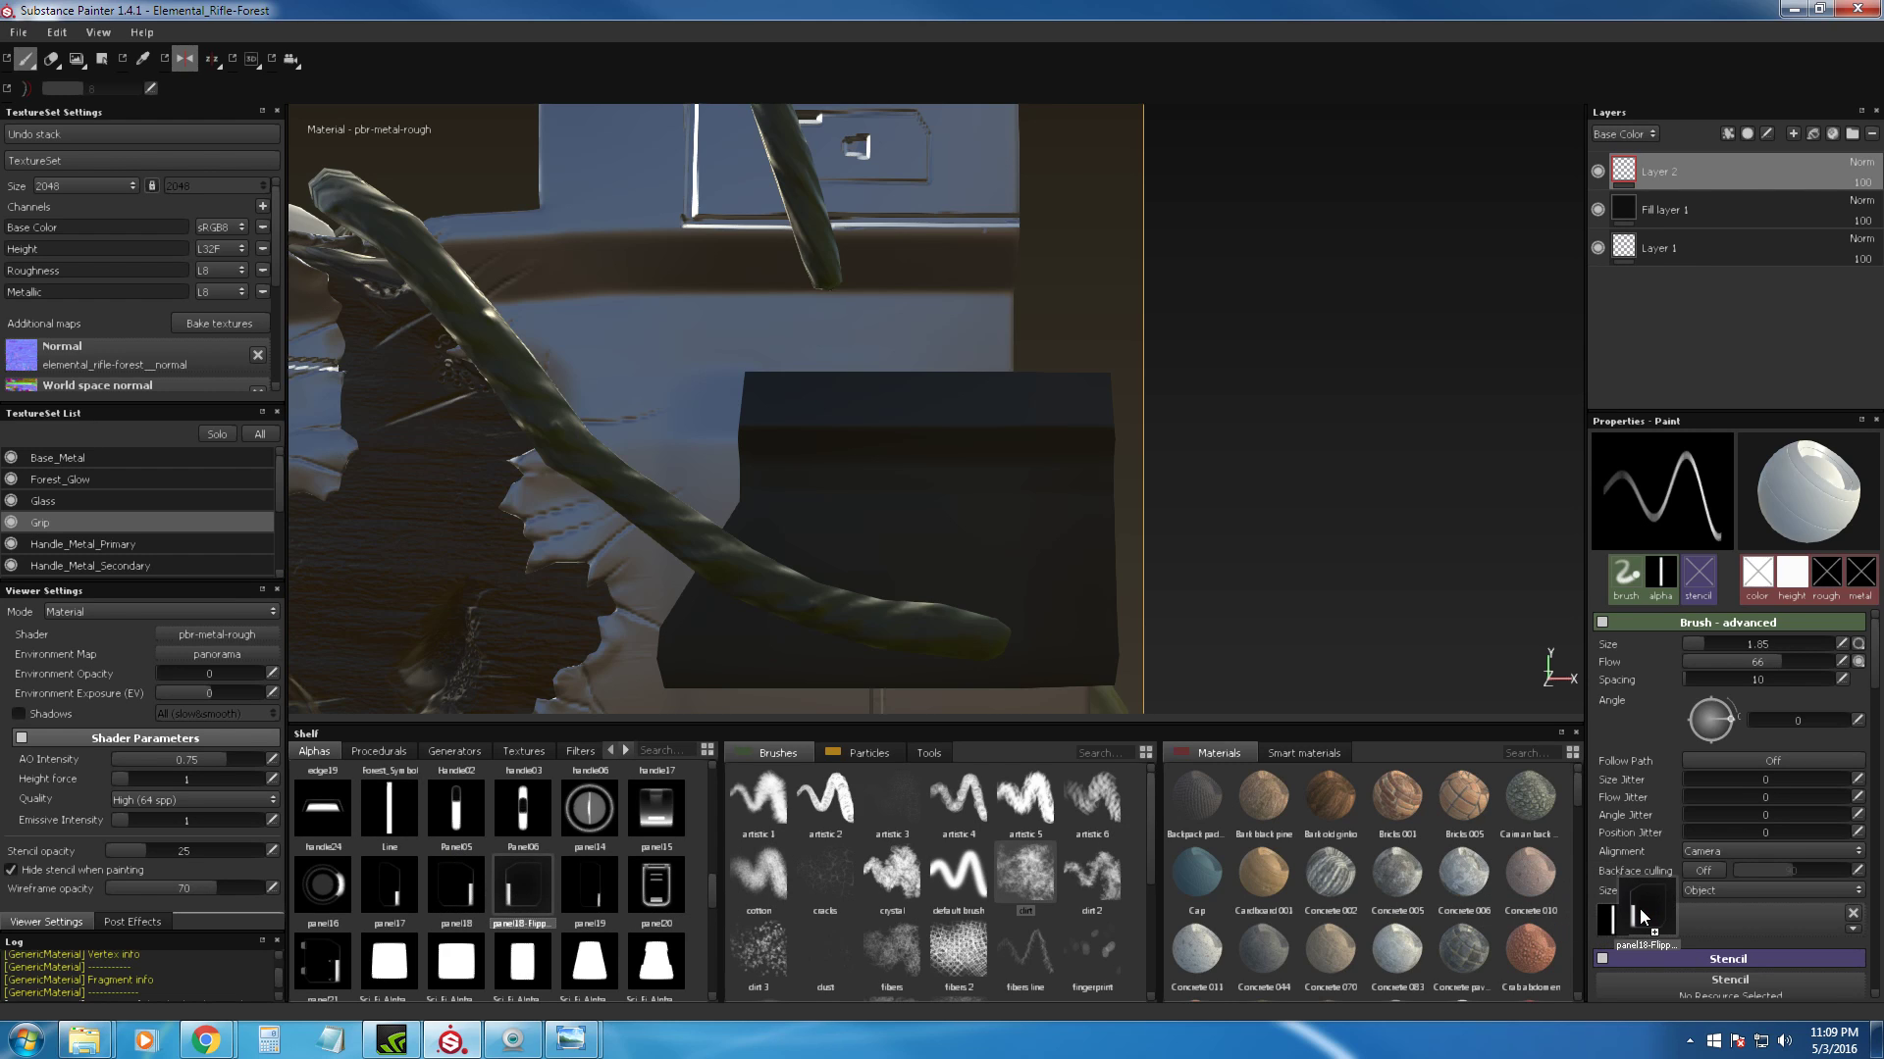
{"action": "left_click_drag", "start_coordinate": [1787, 662], "coordinate": [1805, 661]}
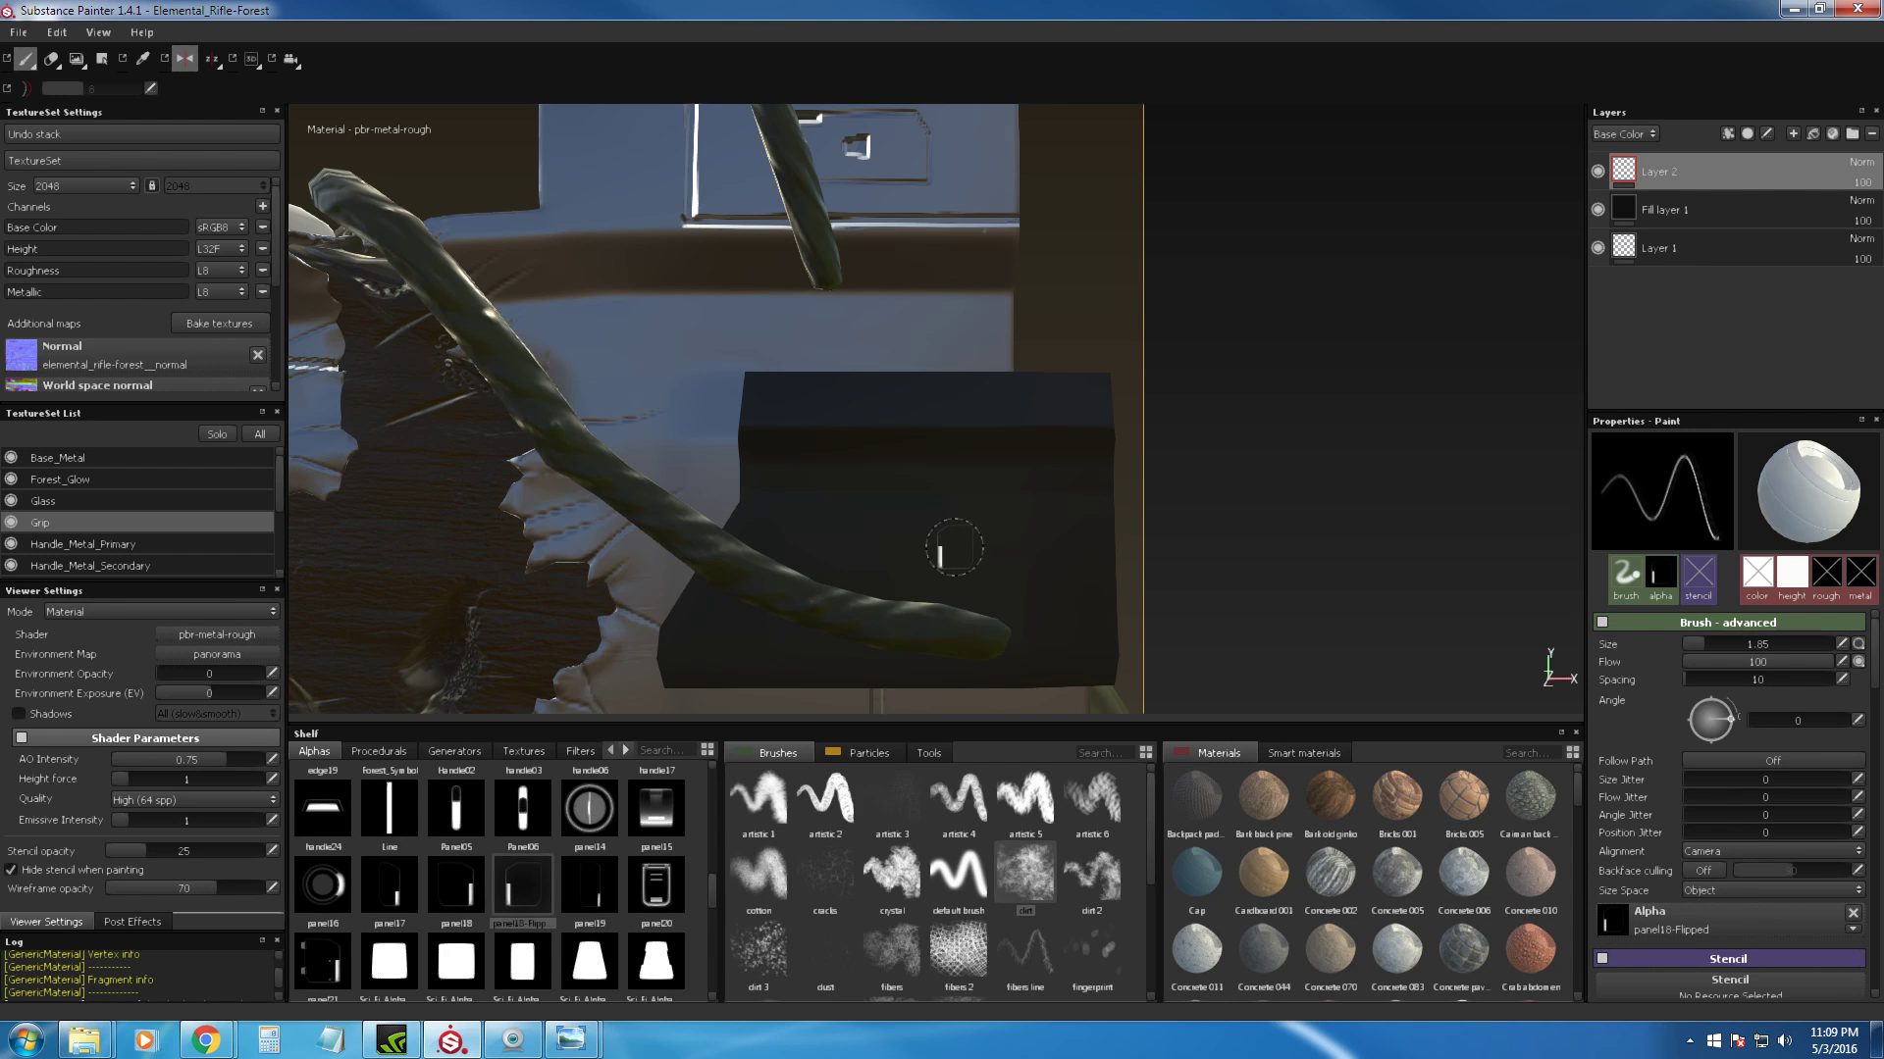
{"action": "mouse_move", "coordinate": [922, 547]}
{"action": "right_mouse_down", "text": "ctrl"}
{"action": "mouse_move", "coordinate": [883, 549]}
{"action": "mouse_move", "coordinate": [870, 589]}
{"action": "right_mouse_up", "text": "ctrl"}
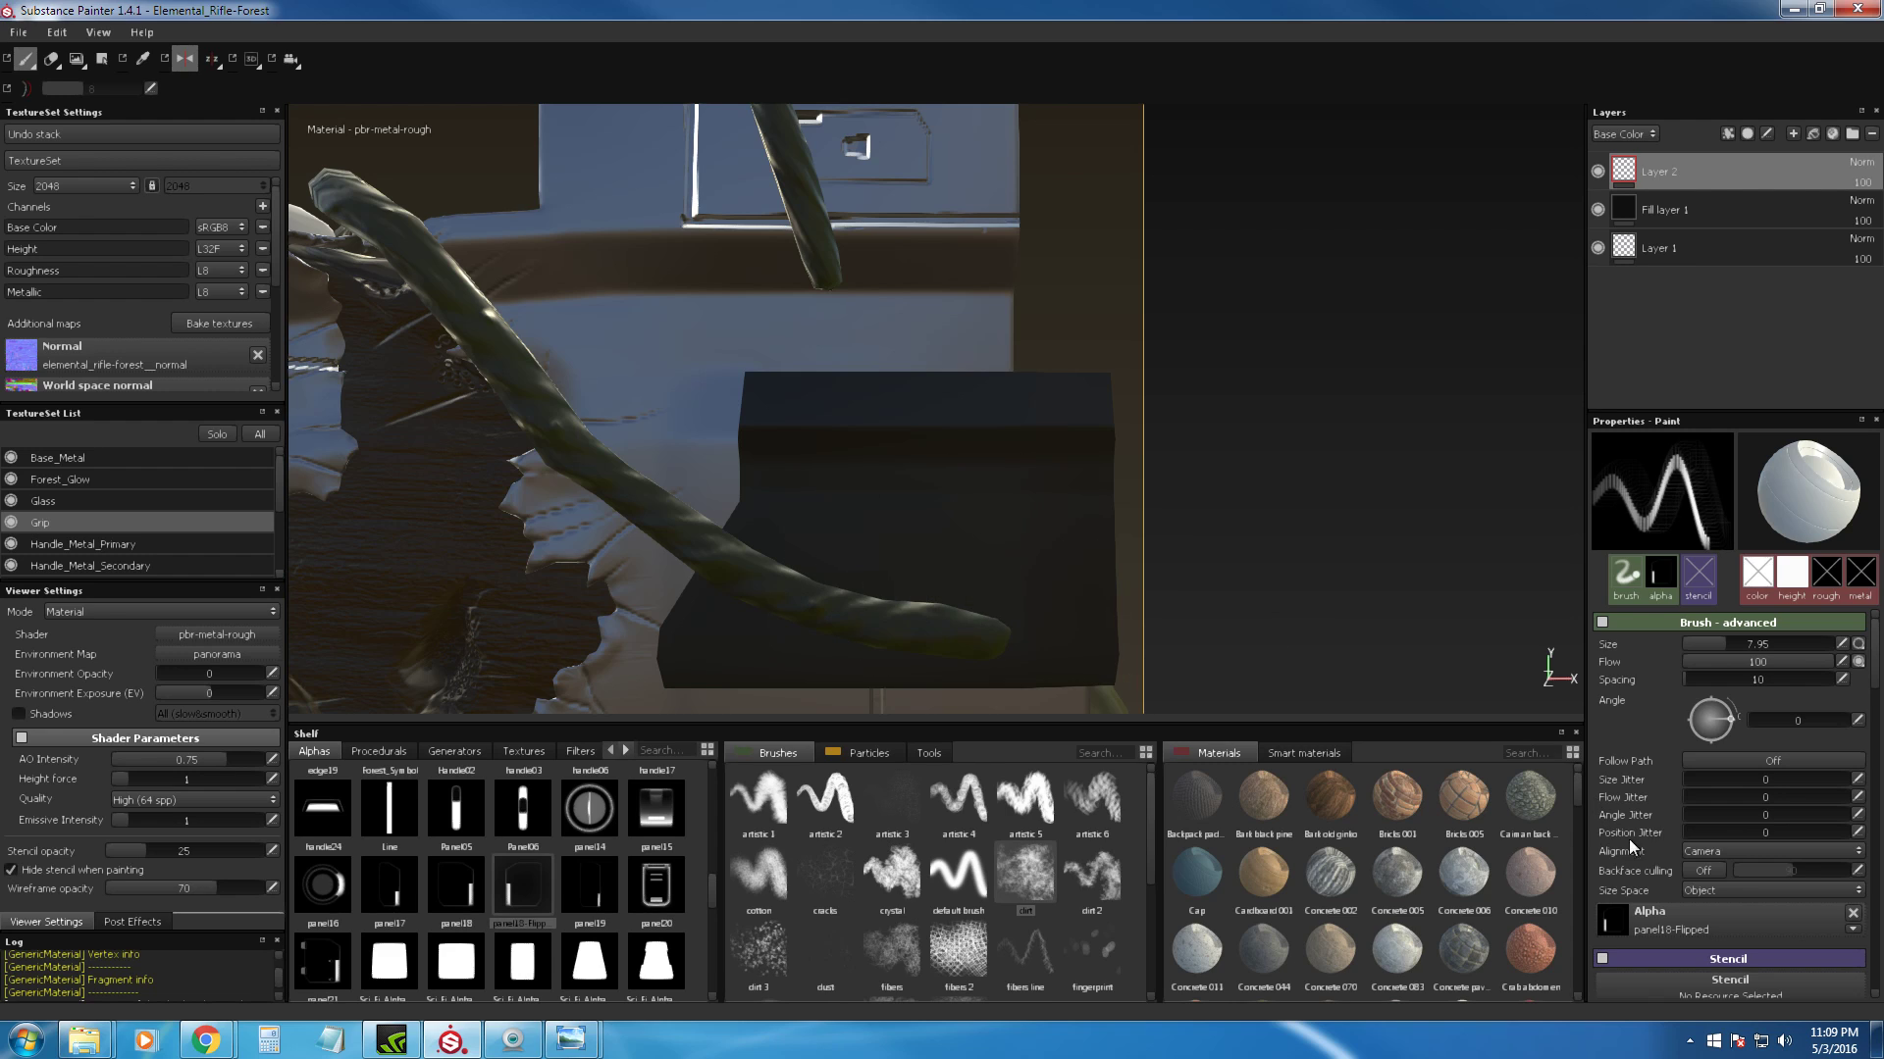
{"action": "type", "text": "90"}
{"action": "key", "text": "Return"}
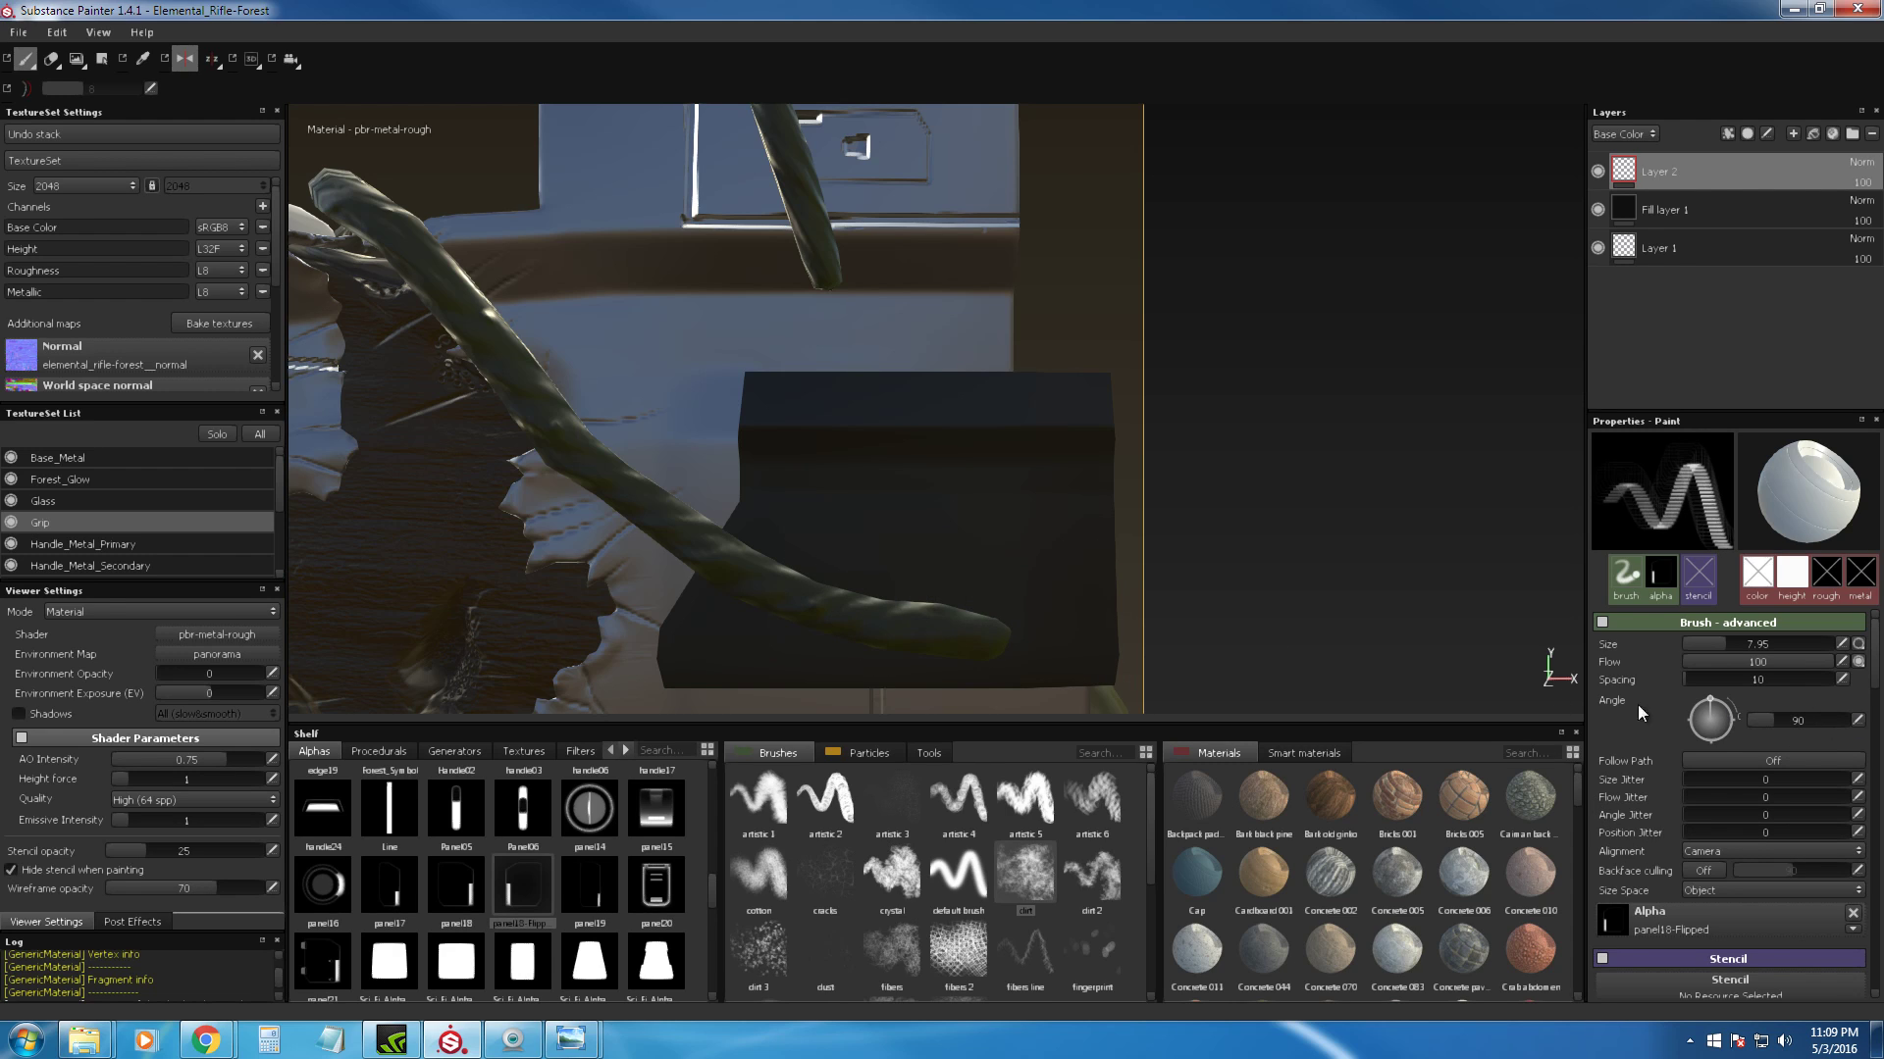
{"action": "right_click", "coordinate": [957, 564]}
{"action": "left_click", "coordinate": [940, 496]}
{"action": "left_click", "coordinate": [928, 576]}
{"action": "key", "text": "ctrl+z"}
{"action": "right_click_drag", "start_coordinate": [944, 579], "coordinate": [977, 578], "text": "ctrl"}
{"action": "left_click", "coordinate": [951, 565]}
{"action": "right_click_drag", "start_coordinate": [1215, 521], "coordinate": [1138, 534], "text": "alt"}
Step: Load the Line alpha at angle 0 and try a straight vertical stroke at brush size 1.38 upward from the stamped panel's bevelled corner
{"action": "left_click_drag", "start_coordinate": [410, 816], "coordinate": [1682, 927]}
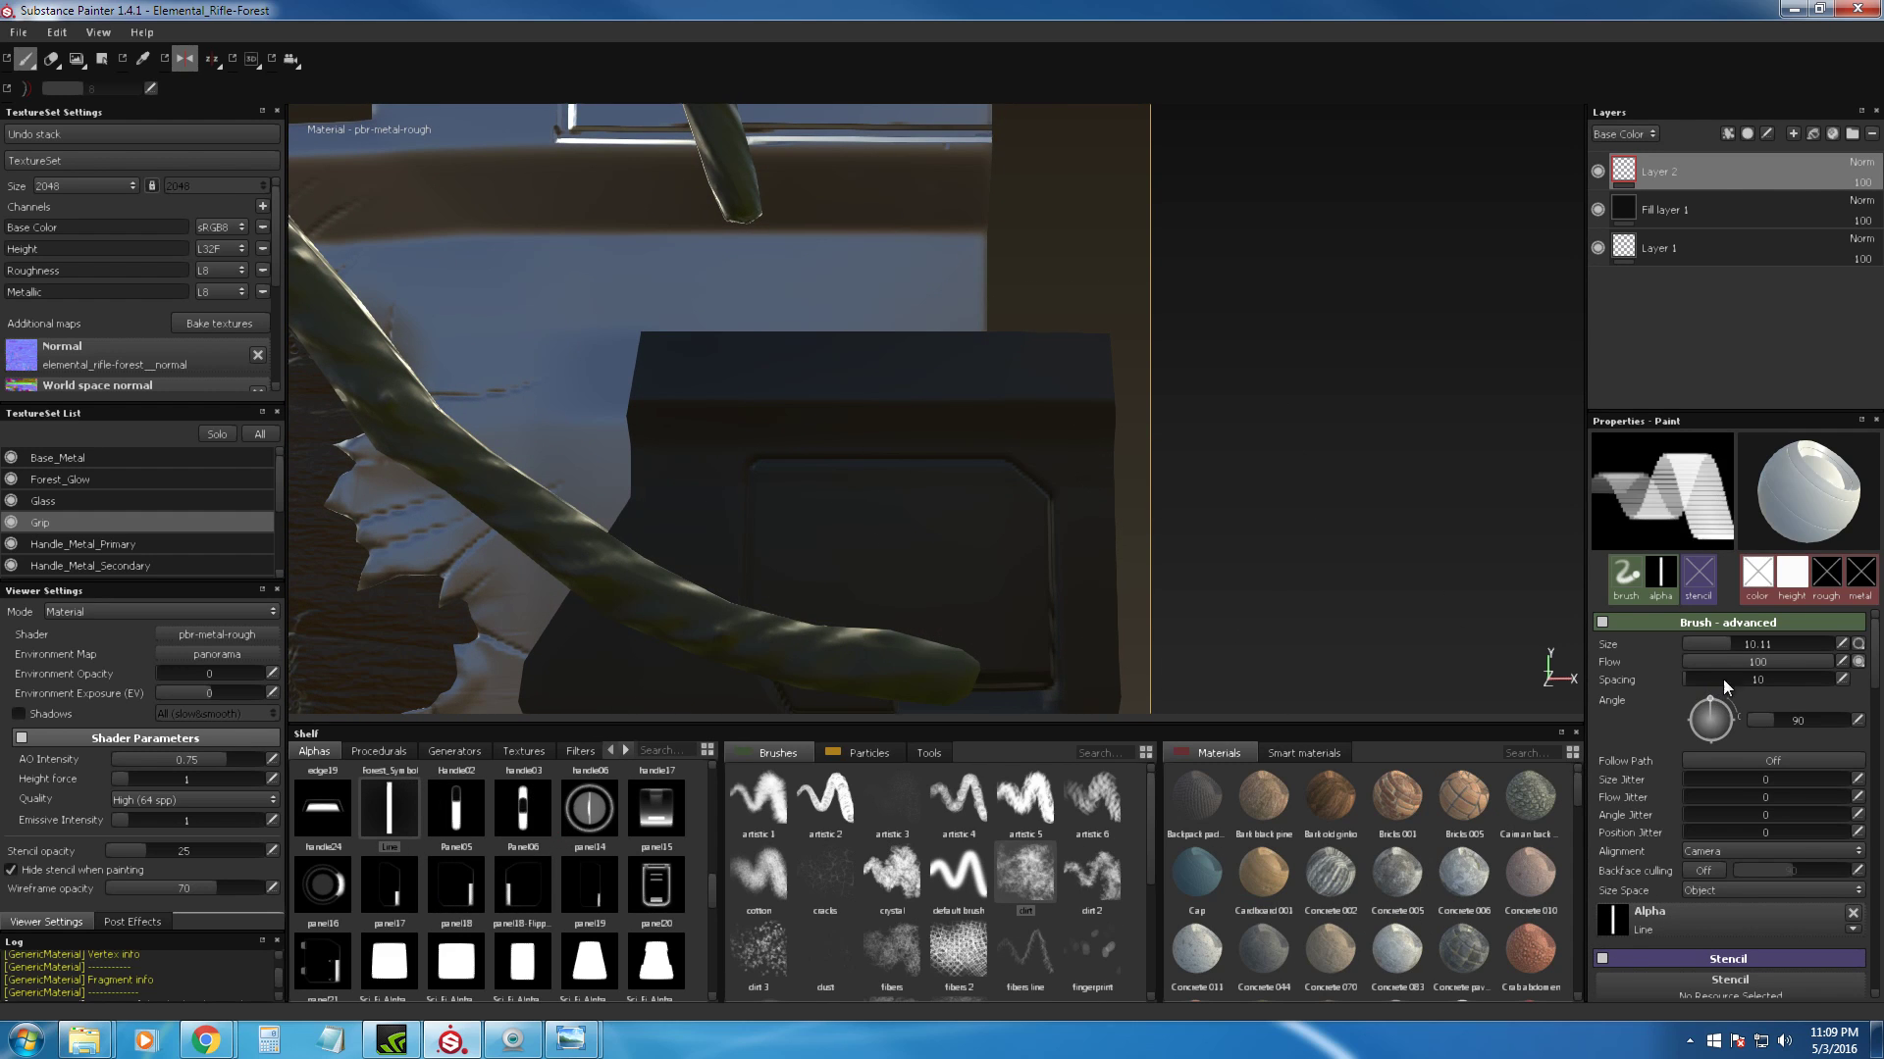
{"action": "left_click", "coordinate": [1852, 726]}
{"action": "right_click_drag", "start_coordinate": [1074, 312], "coordinate": [1065, 443], "text": "ctrl"}
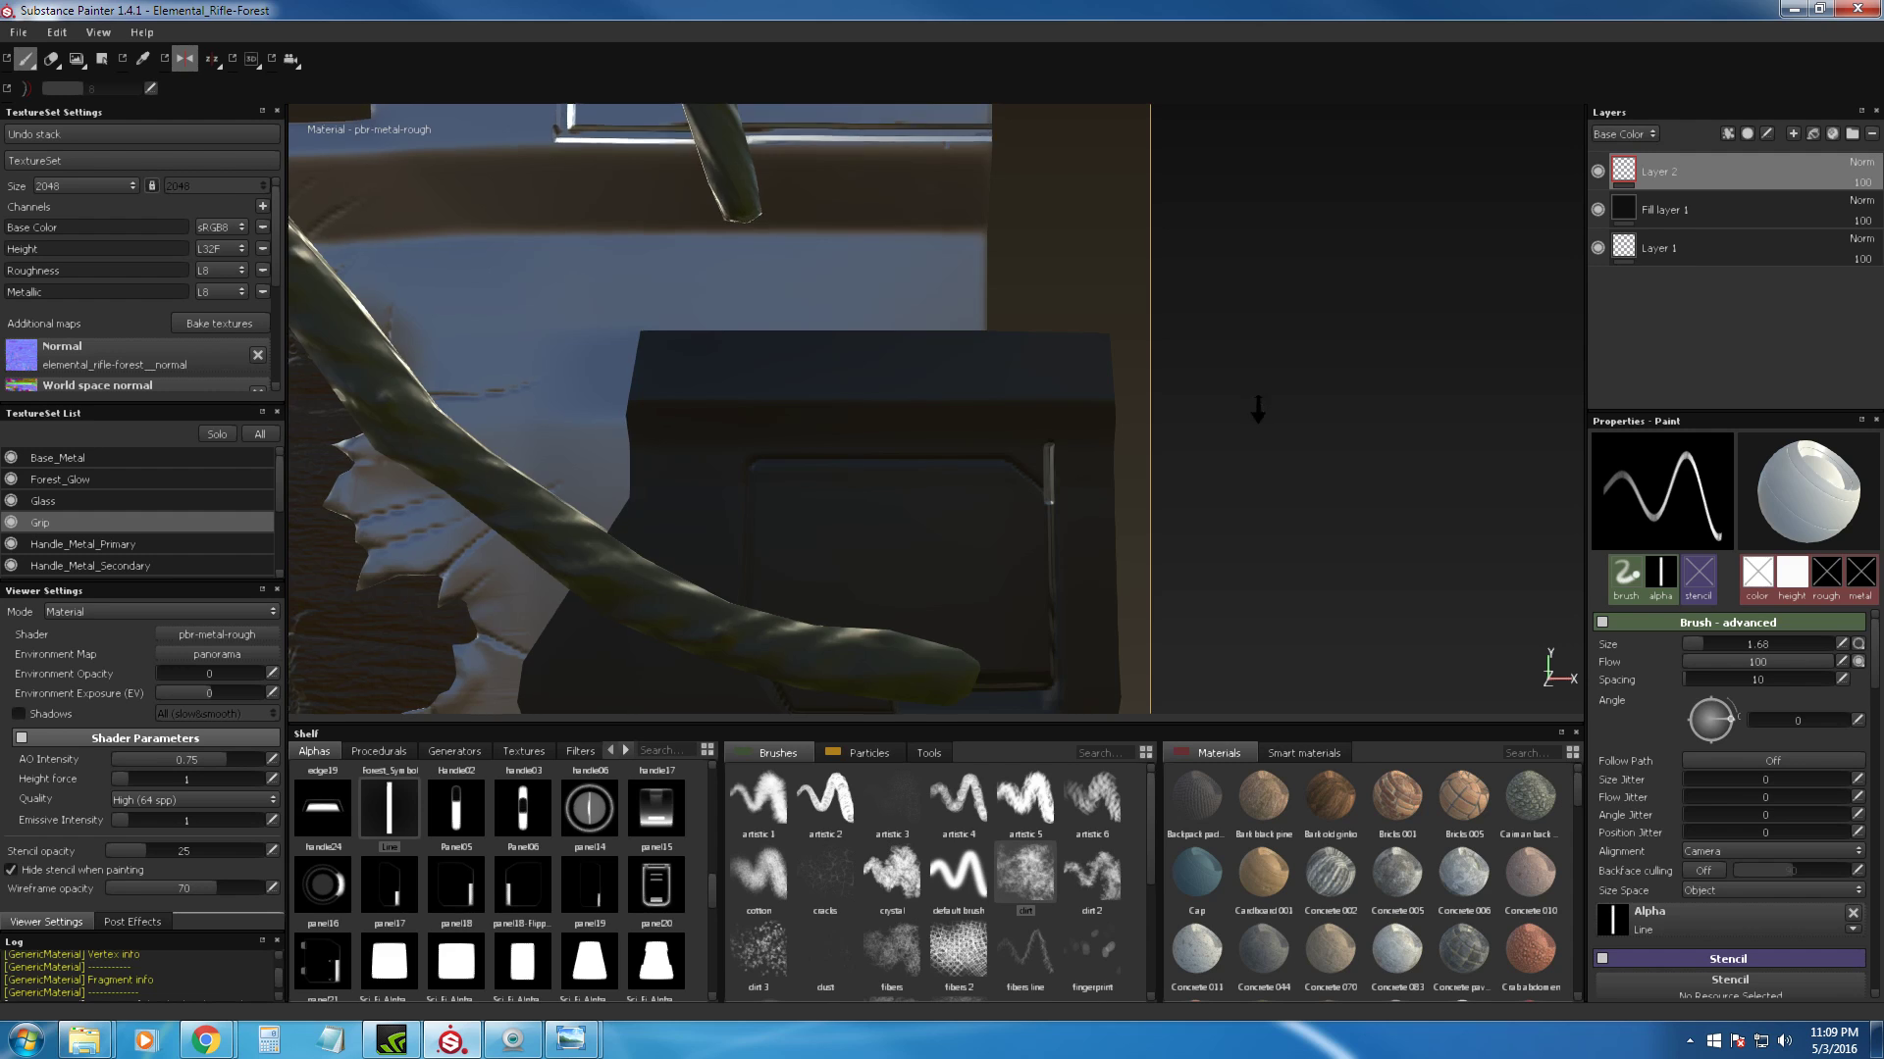
{"action": "right_click_drag", "start_coordinate": [1258, 407], "coordinate": [1349, 422], "text": "alt"}
{"action": "right_click_drag", "start_coordinate": [1025, 452], "coordinate": [1010, 447], "text": "ctrl"}
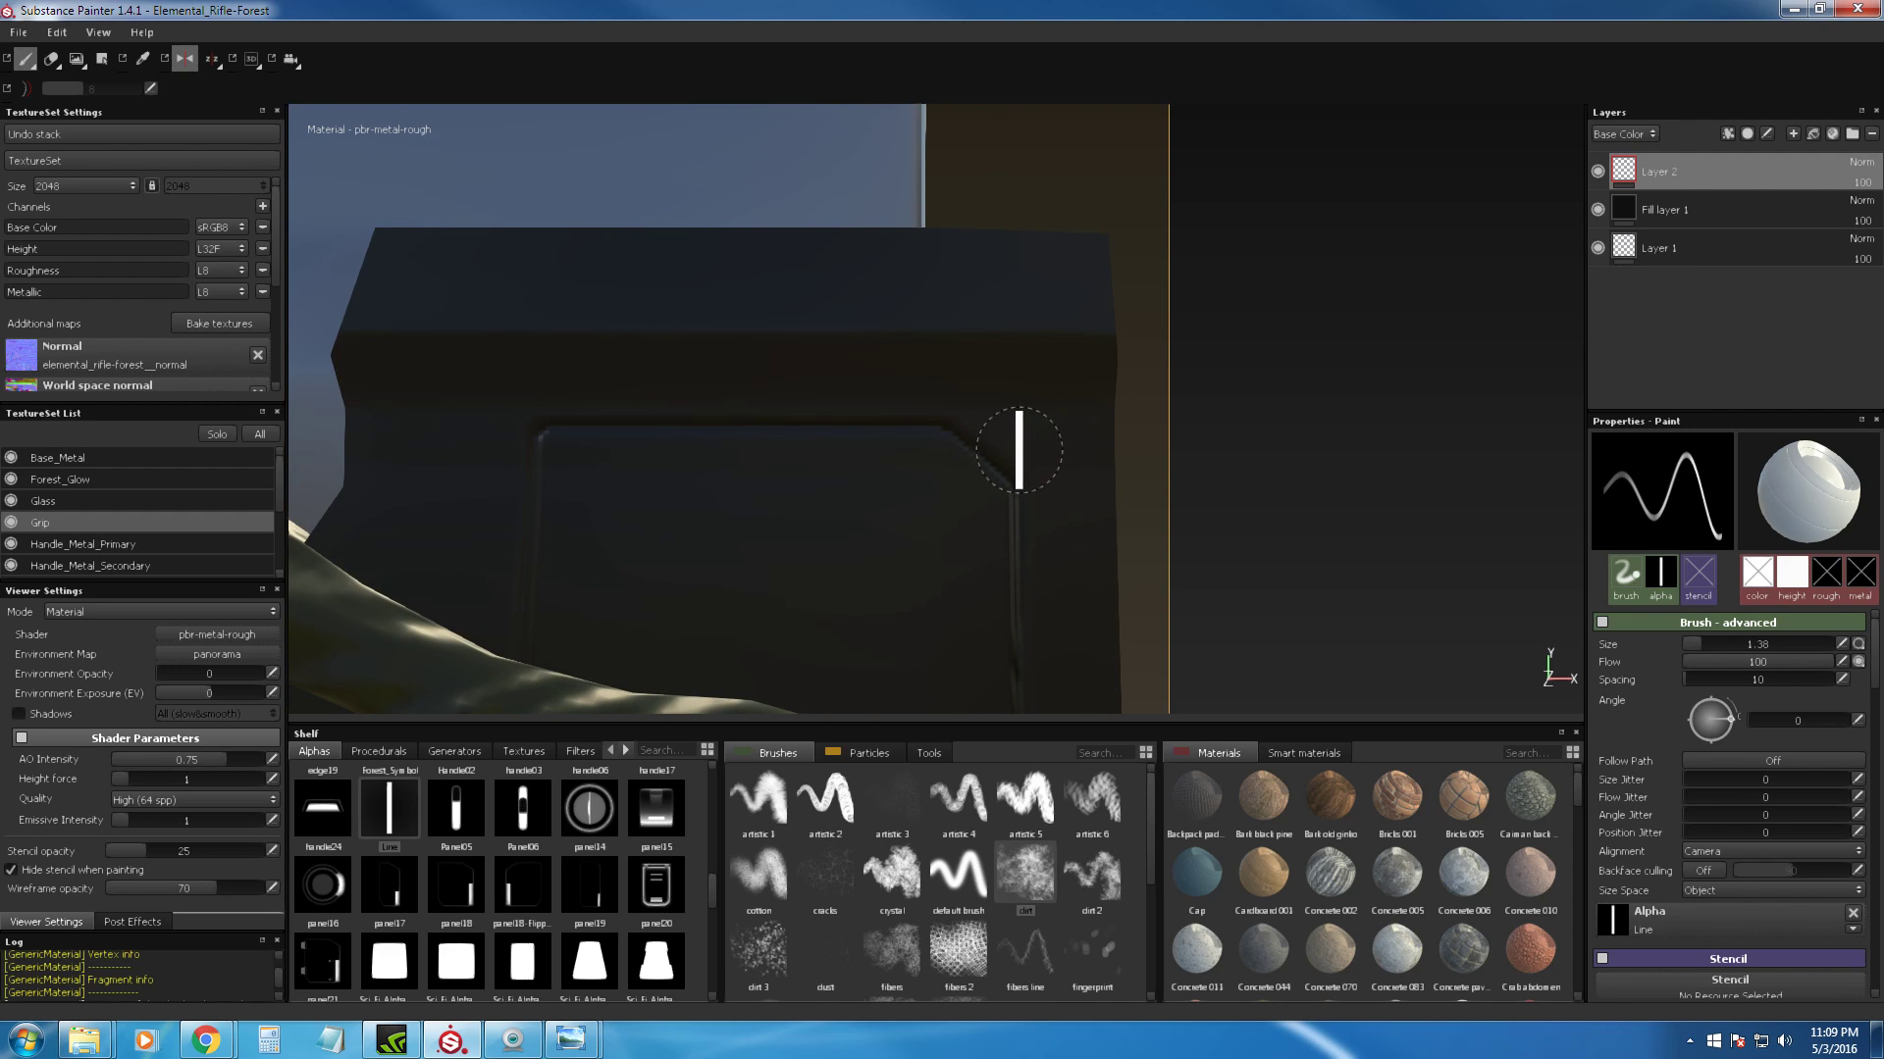
{"action": "left_click", "coordinate": [1017, 452]}
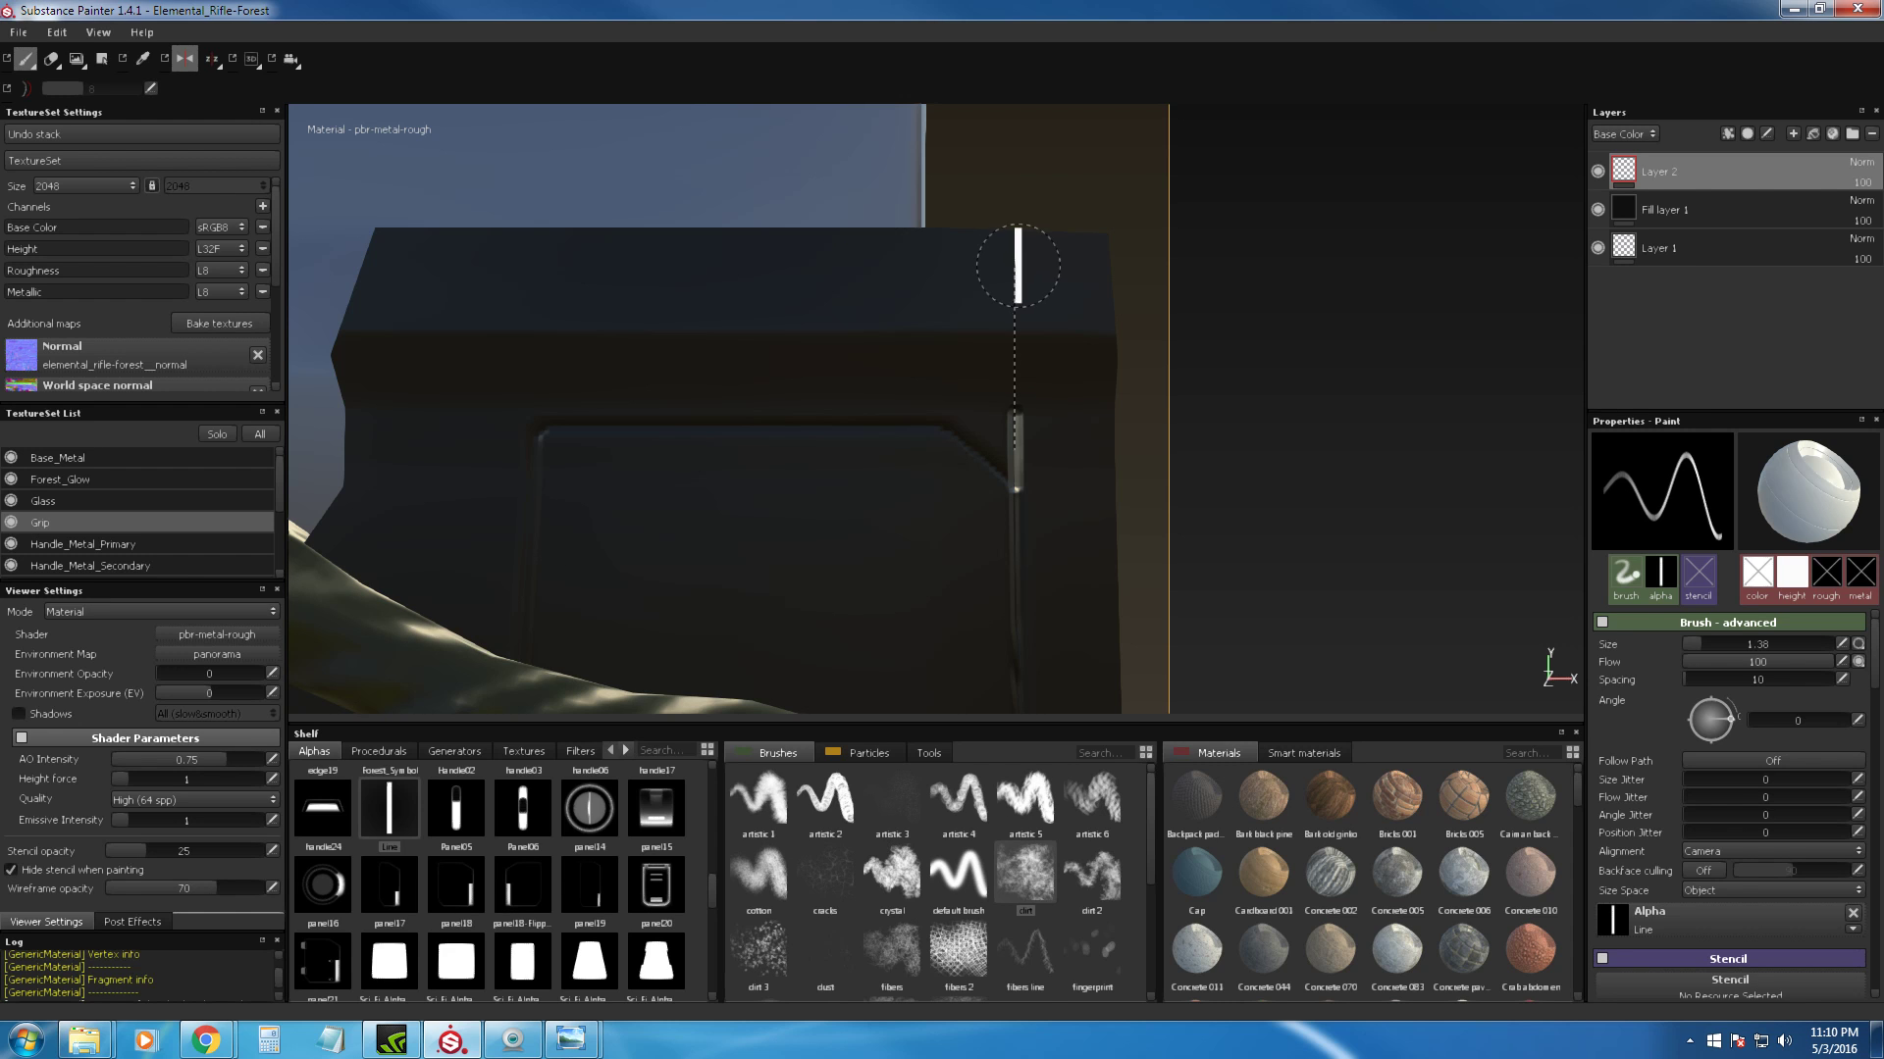
{"action": "left_click", "coordinate": [1017, 265], "text": "shift"}
{"action": "mouse_move", "coordinate": [1304, 416]}
{"action": "left_mouse_down", "text": "alt"}
{"action": "mouse_move", "coordinate": [1211, 462]}
{"action": "mouse_move", "coordinate": [913, 421]}
{"action": "mouse_move", "coordinate": [1357, 408]}
{"action": "mouse_move", "coordinate": [1173, 336]}
{"action": "mouse_move", "coordinate": [1345, 381]}
{"action": "mouse_move", "coordinate": [1227, 467]}
{"action": "mouse_move", "coordinate": [1056, 265]}
{"action": "mouse_move", "coordinate": [1096, 392]}
{"action": "mouse_move", "coordinate": [1207, 420]}
{"action": "mouse_move", "coordinate": [1210, 462]}
{"action": "mouse_move", "coordinate": [1201, 388]}
{"action": "left_mouse_up", "text": "alt"}
{"action": "mouse_move", "coordinate": [1234, 450]}
{"action": "left_mouse_down", "text": "alt"}
{"action": "mouse_move", "coordinate": [1237, 426]}
{"action": "mouse_move", "coordinate": [1232, 451]}
{"action": "left_mouse_up", "text": "alt"}
Step: Set the Line alpha's angle to 90, try a horizontal groove at brush size 2.06 along the block's lower edge, and undo it
{"action": "right_click_drag", "start_coordinate": [1232, 451], "coordinate": [1344, 623], "text": "alt"}
{"action": "middle_click_drag", "start_coordinate": [1344, 623], "coordinate": [1285, 507], "text": "alt"}
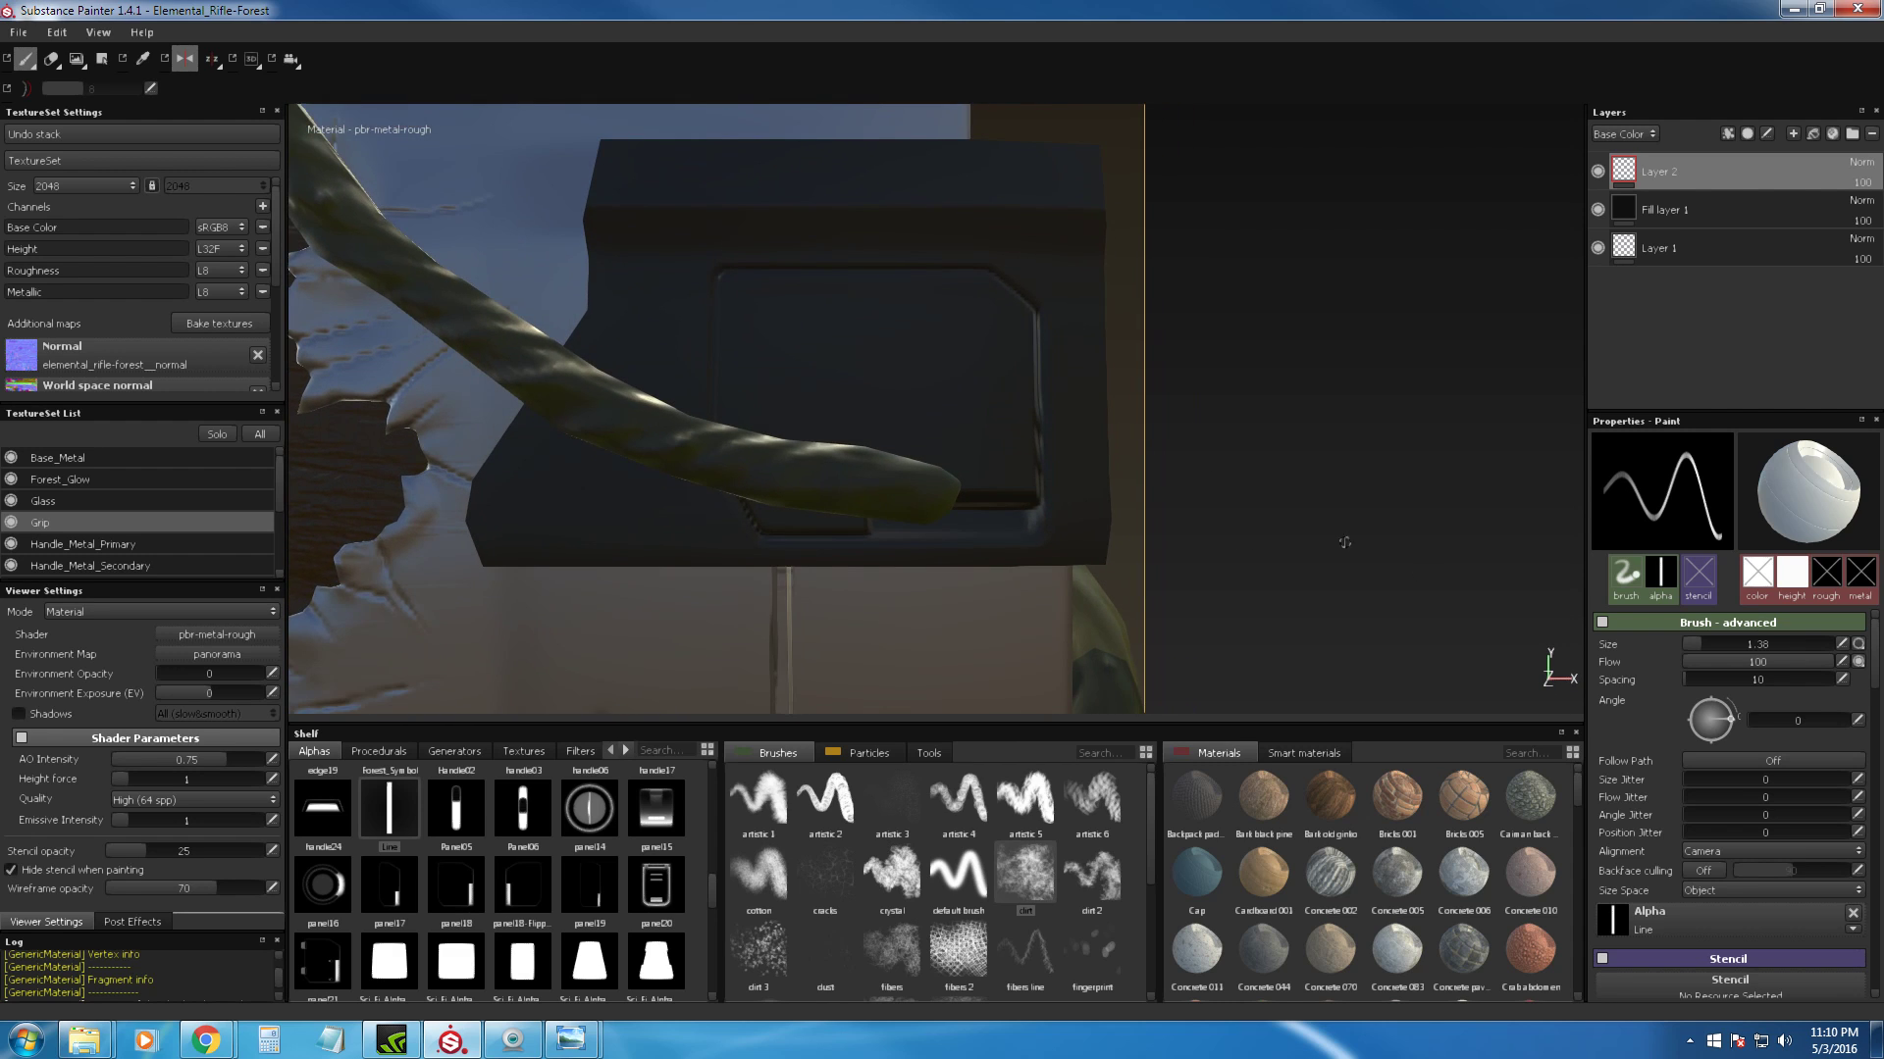
{"action": "type", "text": "90"}
{"action": "key", "text": "Return"}
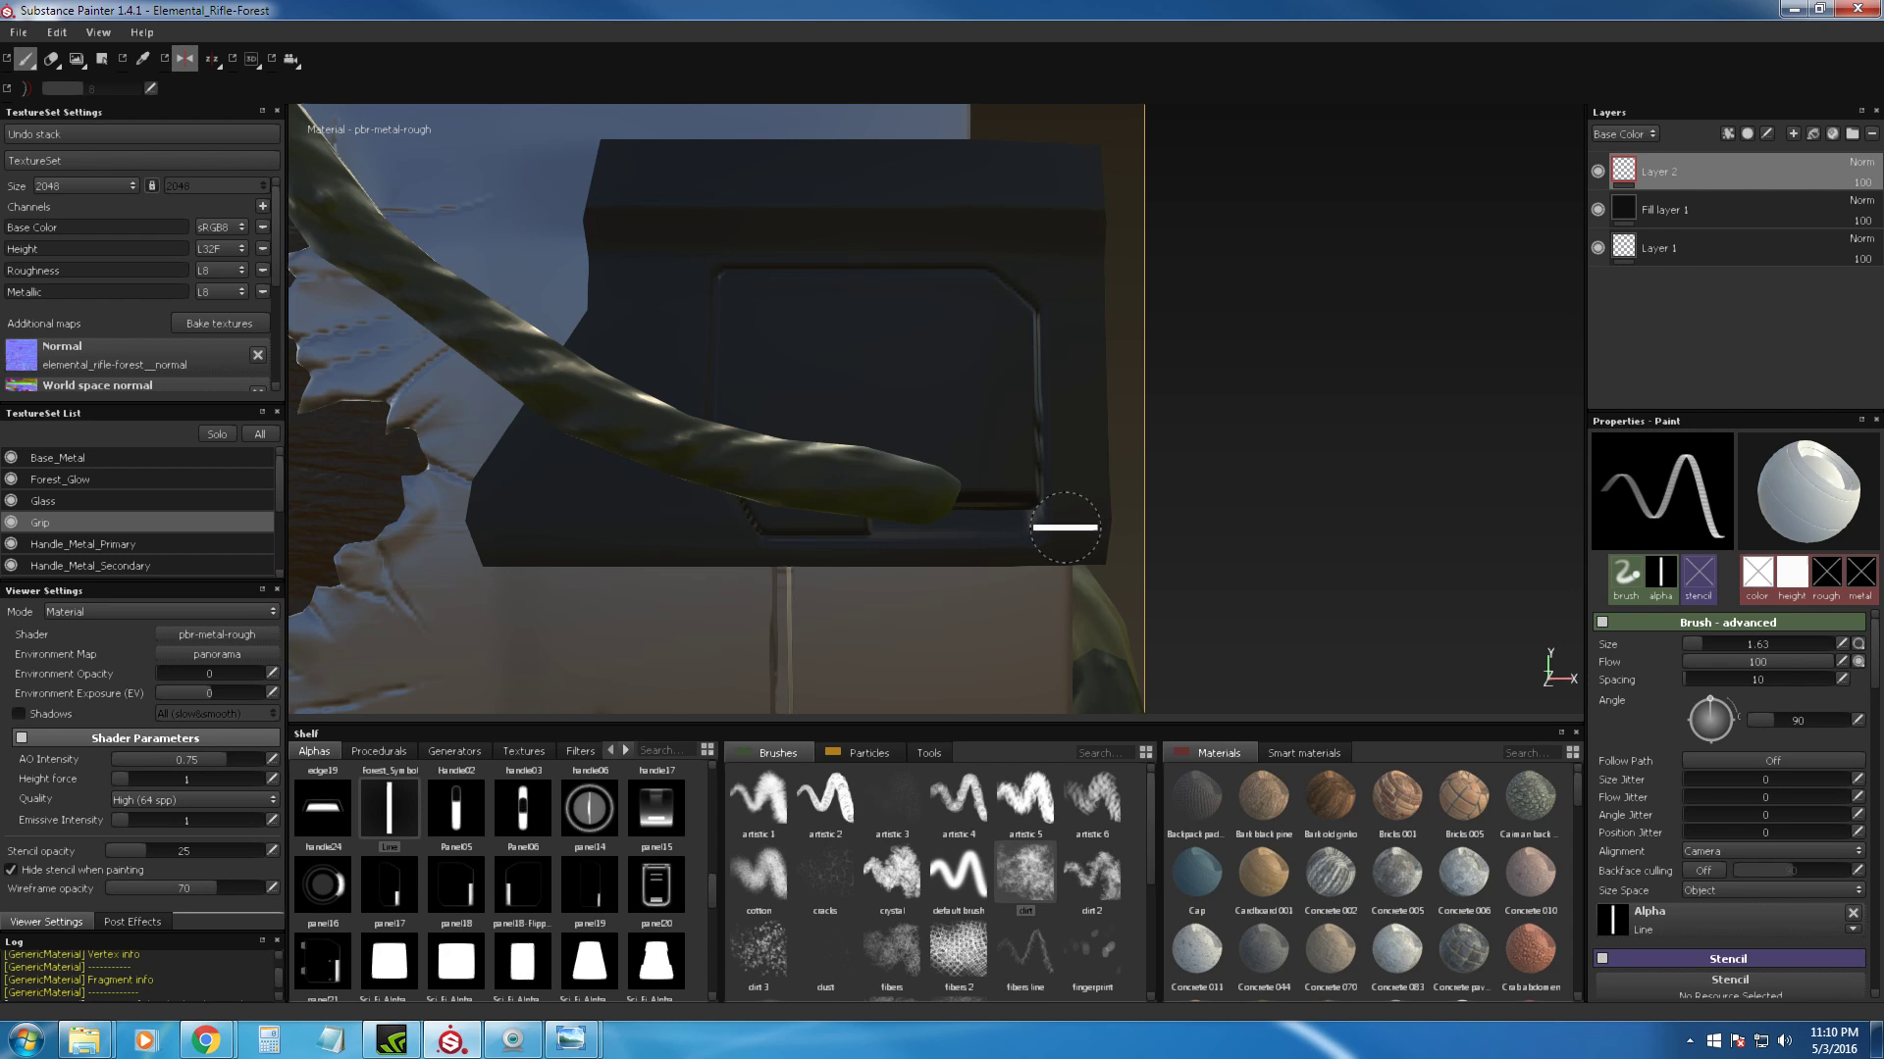
{"action": "right_click_drag", "start_coordinate": [1067, 528], "coordinate": [1083, 528], "text": "ctrl"}
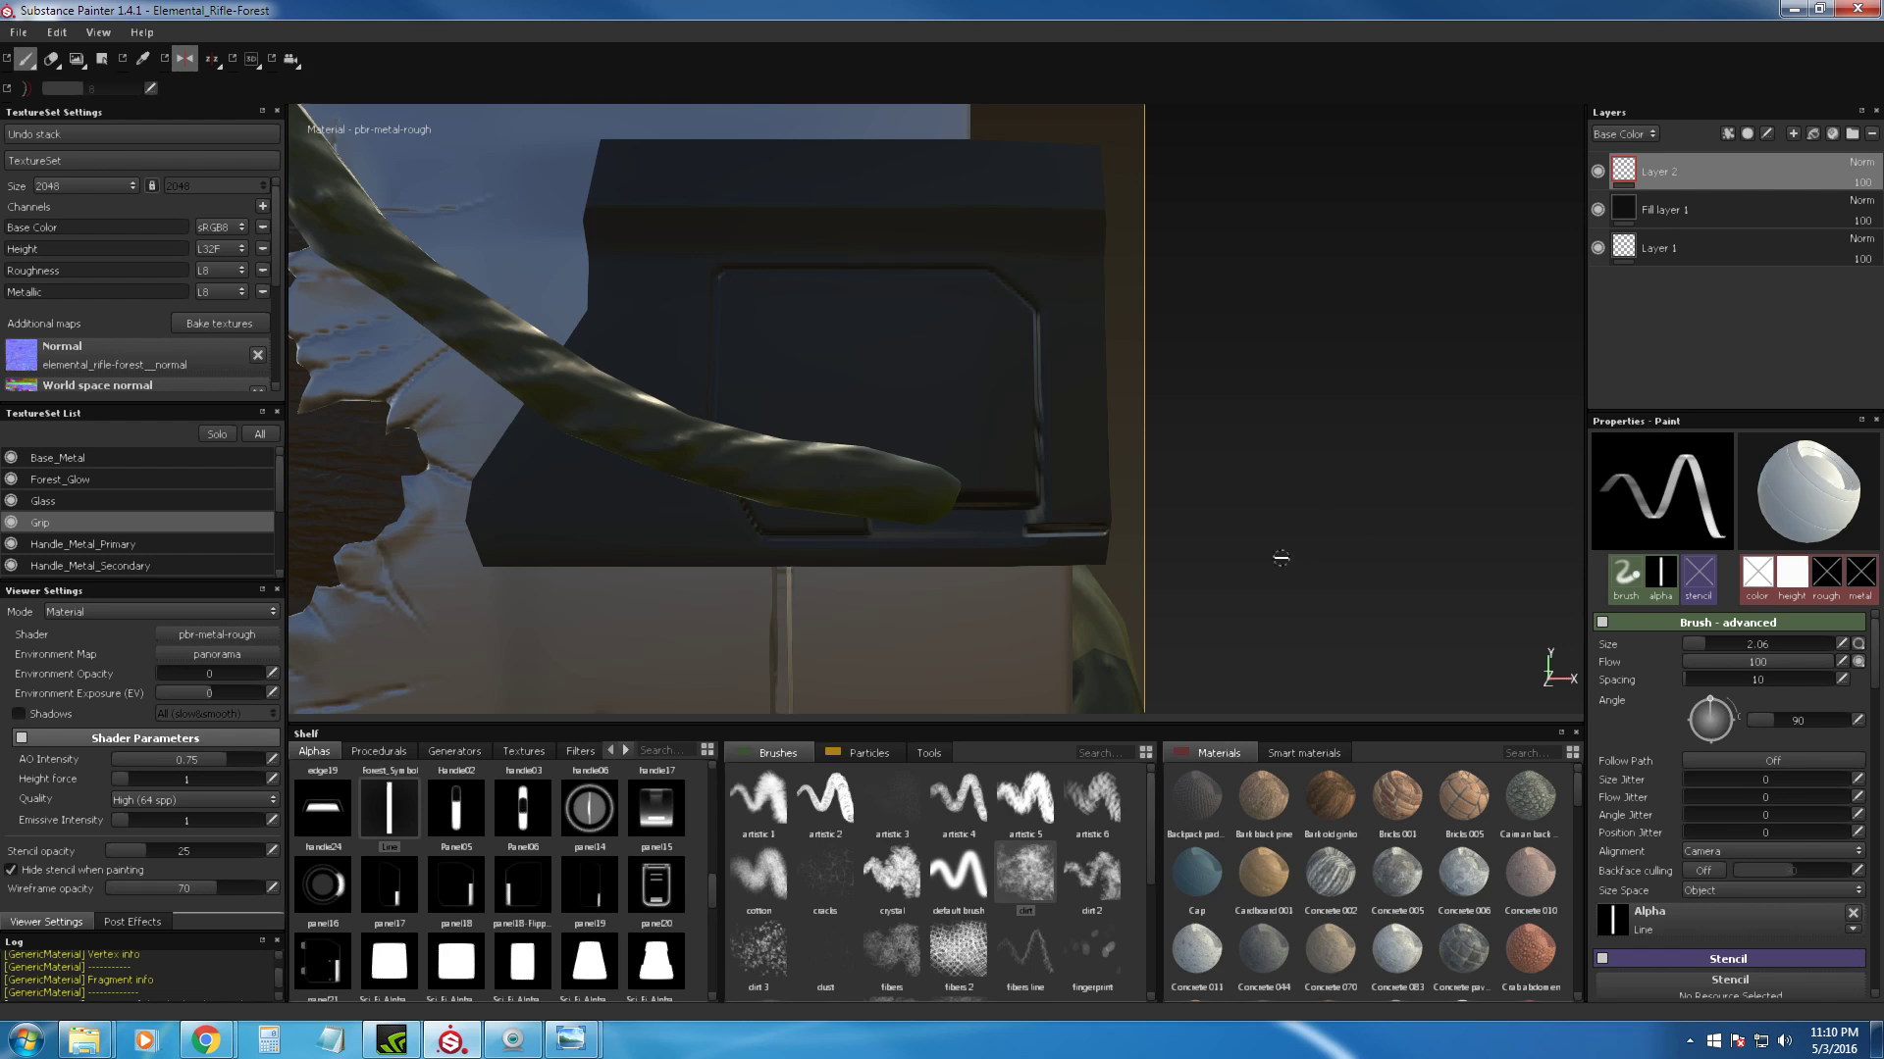
{"action": "left_click", "coordinate": [732, 538]}
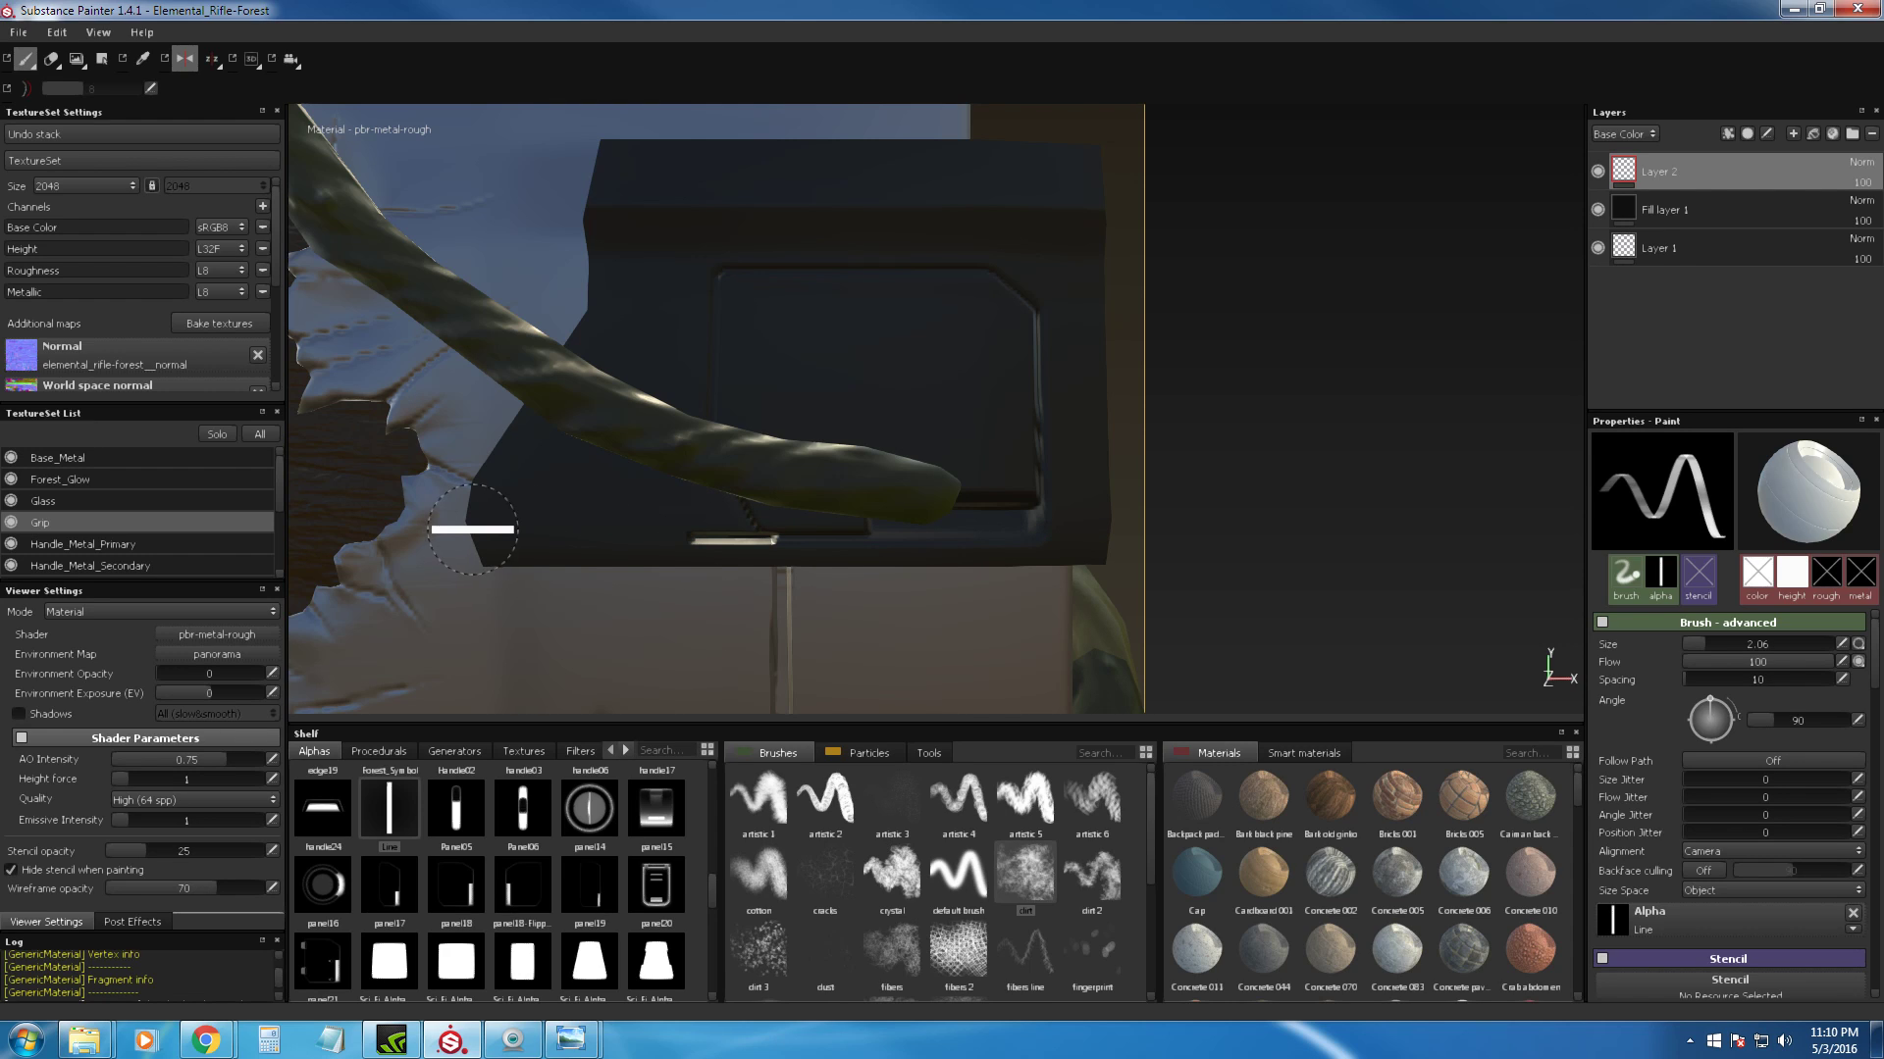
{"action": "left_click", "coordinate": [520, 543], "text": "shift"}
{"action": "mouse_move", "coordinate": [520, 542]}
{"action": "left_mouse_down", "text": "alt"}
{"action": "mouse_move", "coordinate": [978, 521]}
{"action": "mouse_move", "coordinate": [695, 329]}
{"action": "mouse_move", "coordinate": [991, 417]}
{"action": "left_mouse_up", "text": "alt"}
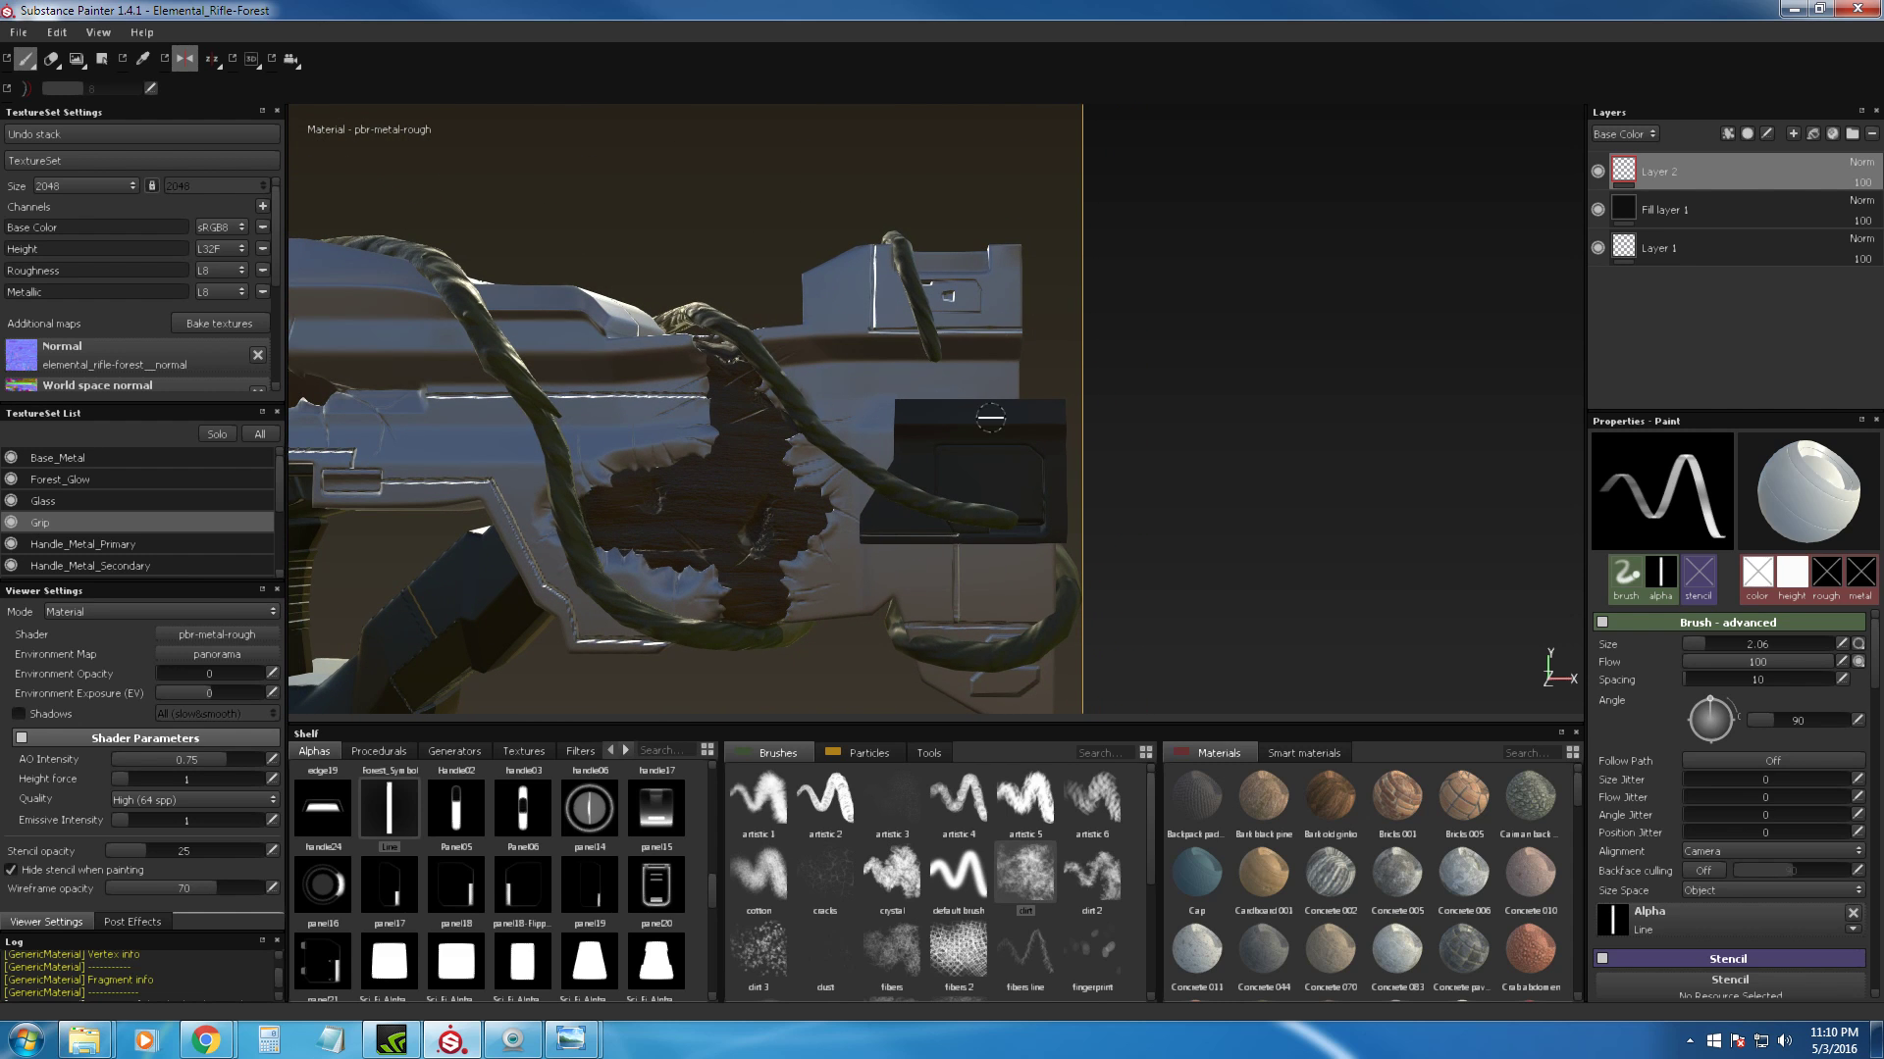
{"action": "scroll", "coordinate": [916, 506], "scroll_direction": "up", "scroll_amount": 8}
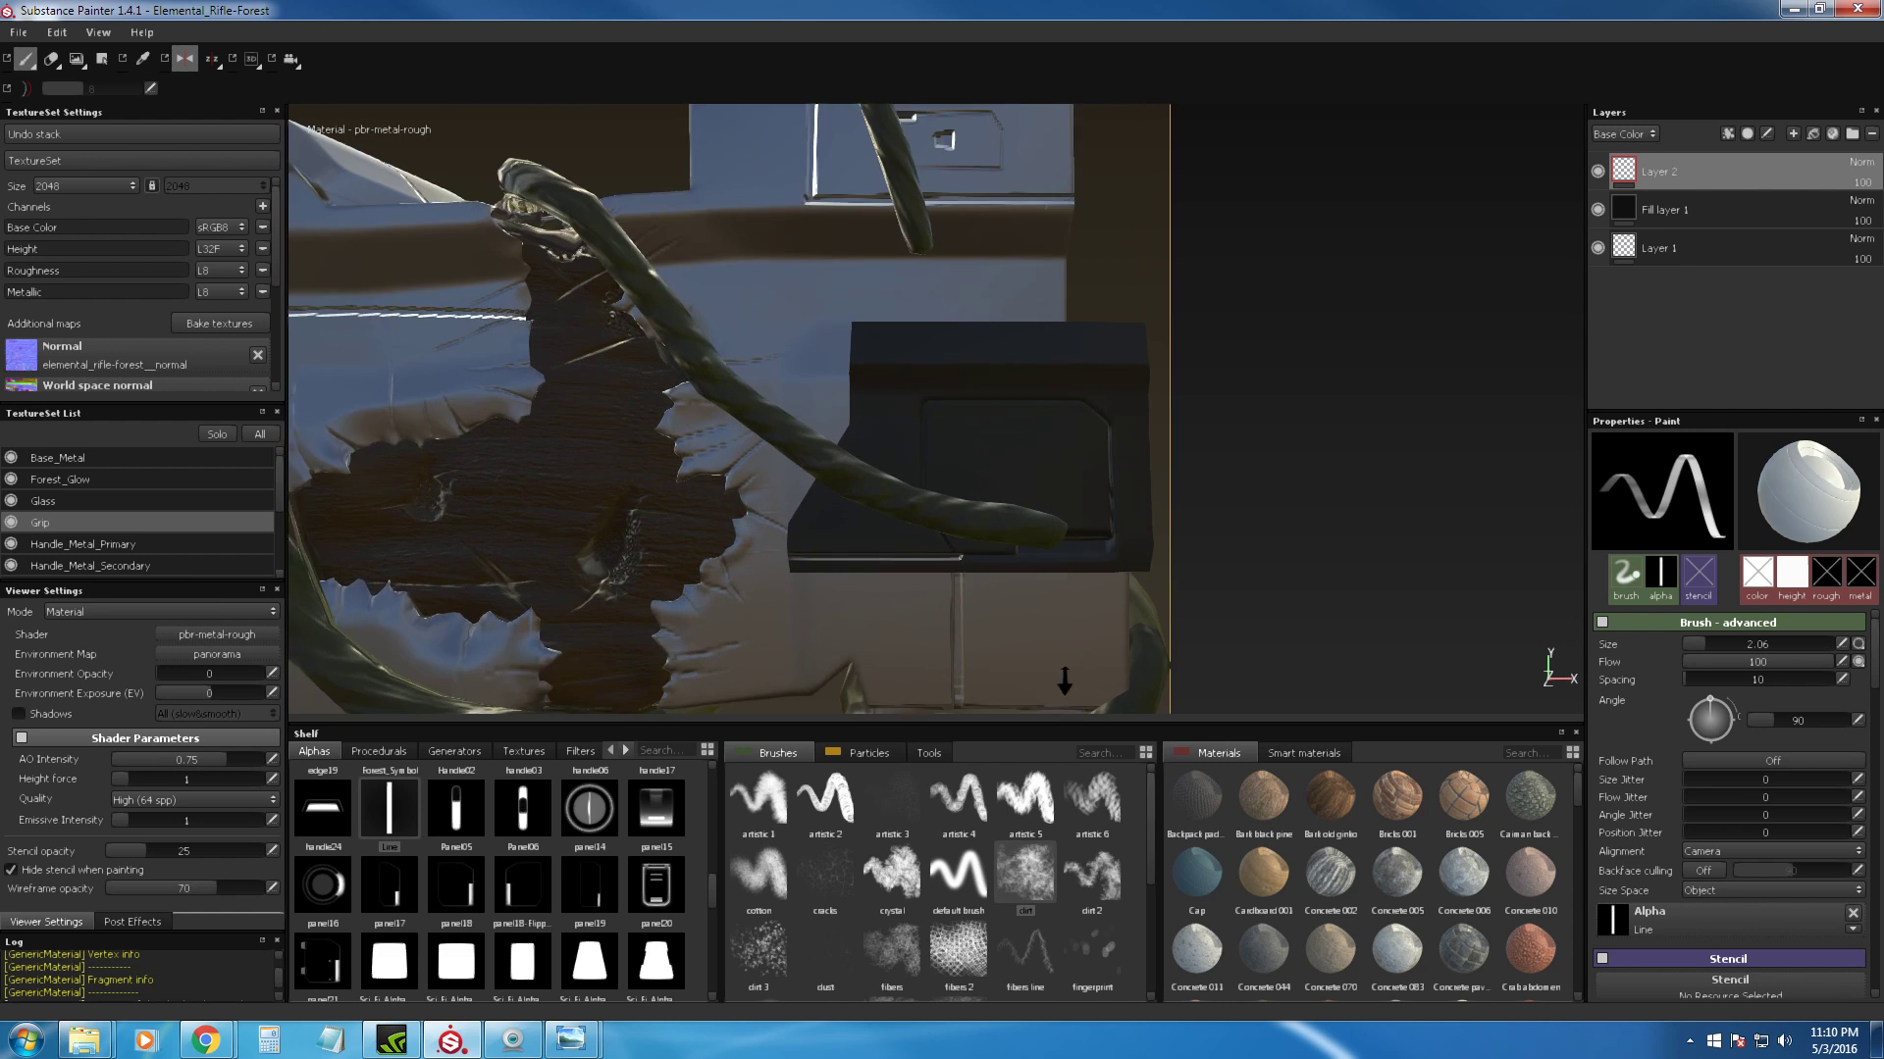
{"action": "key", "text": "ctrl+z"}
Step: Draw a thinner horizontal groove at brush size 1.16 along the block's lower edge, from below the panel to the front end
{"action": "right_click_drag", "start_coordinate": [964, 520], "coordinate": [937, 520], "text": "ctrl"}
{"action": "left_click", "coordinate": [963, 522]}
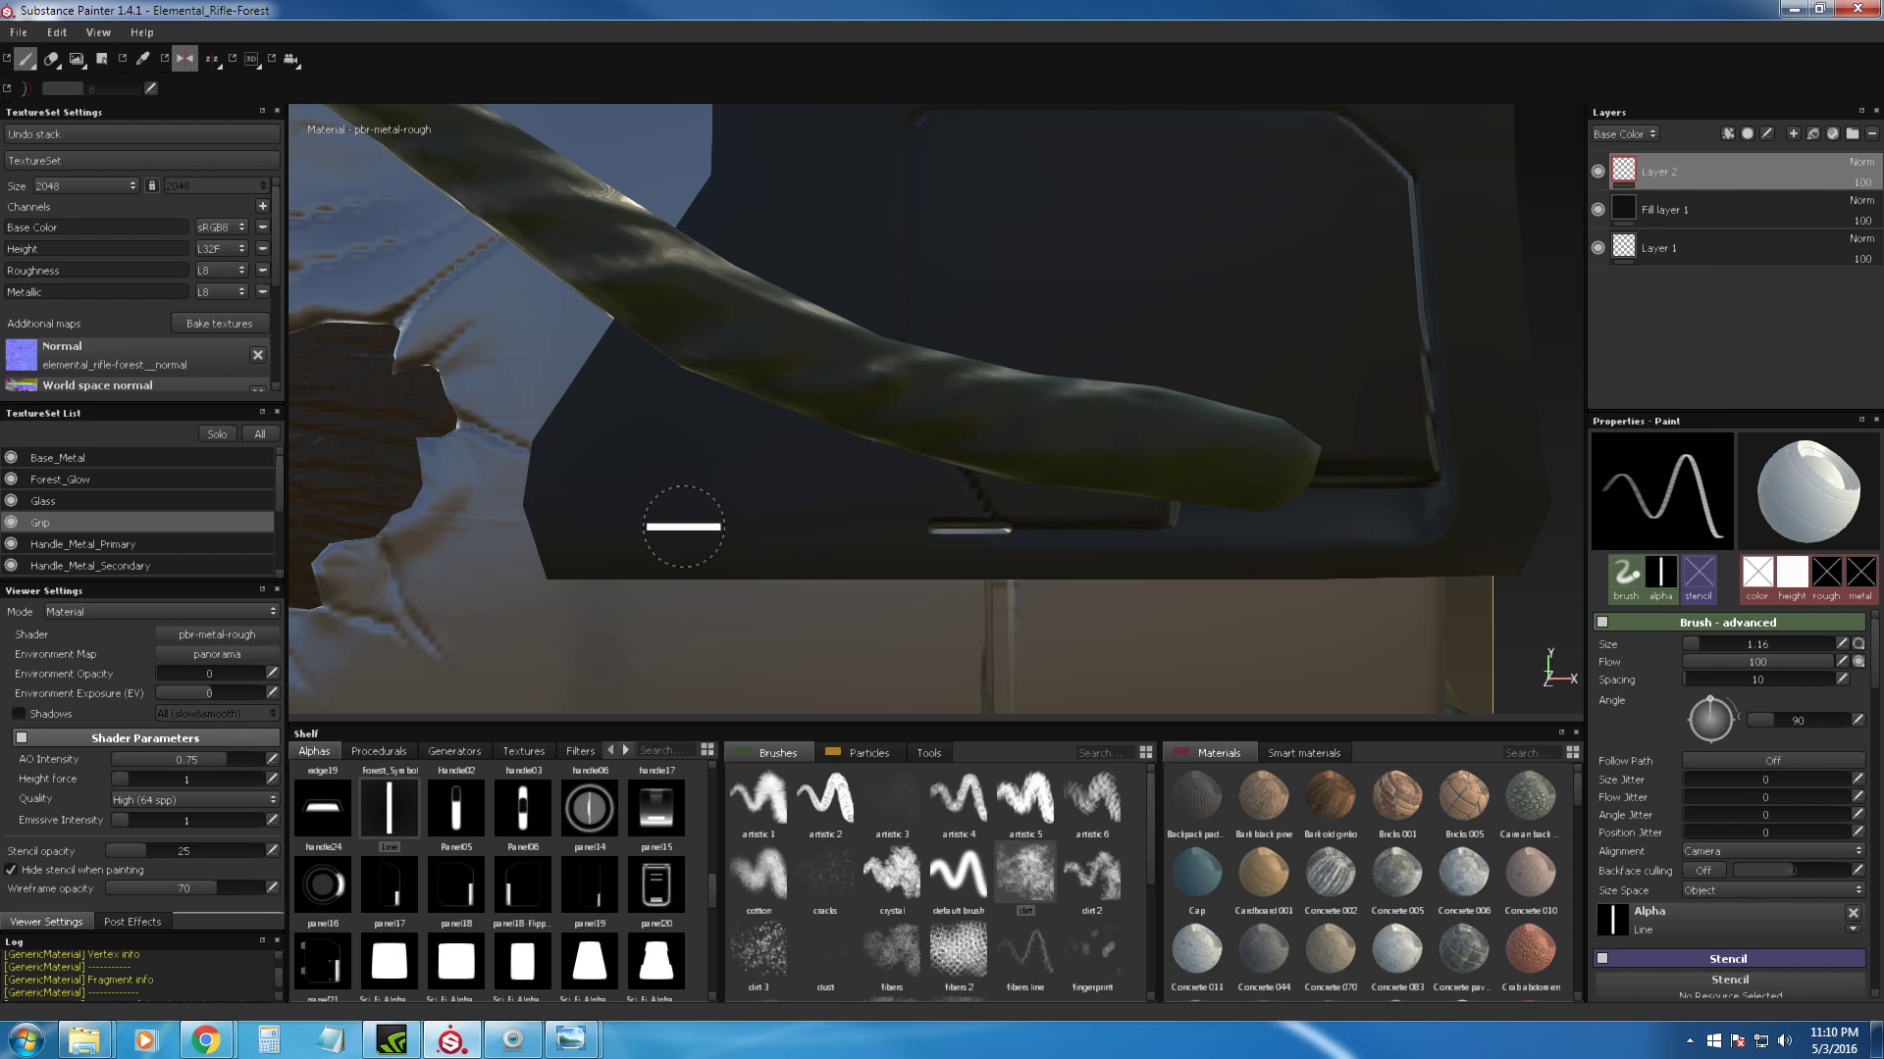
{"action": "left_click", "coordinate": [555, 530], "text": "shift"}
{"action": "scroll", "coordinate": [1114, 470], "scroll_direction": "down", "scroll_amount": 8}
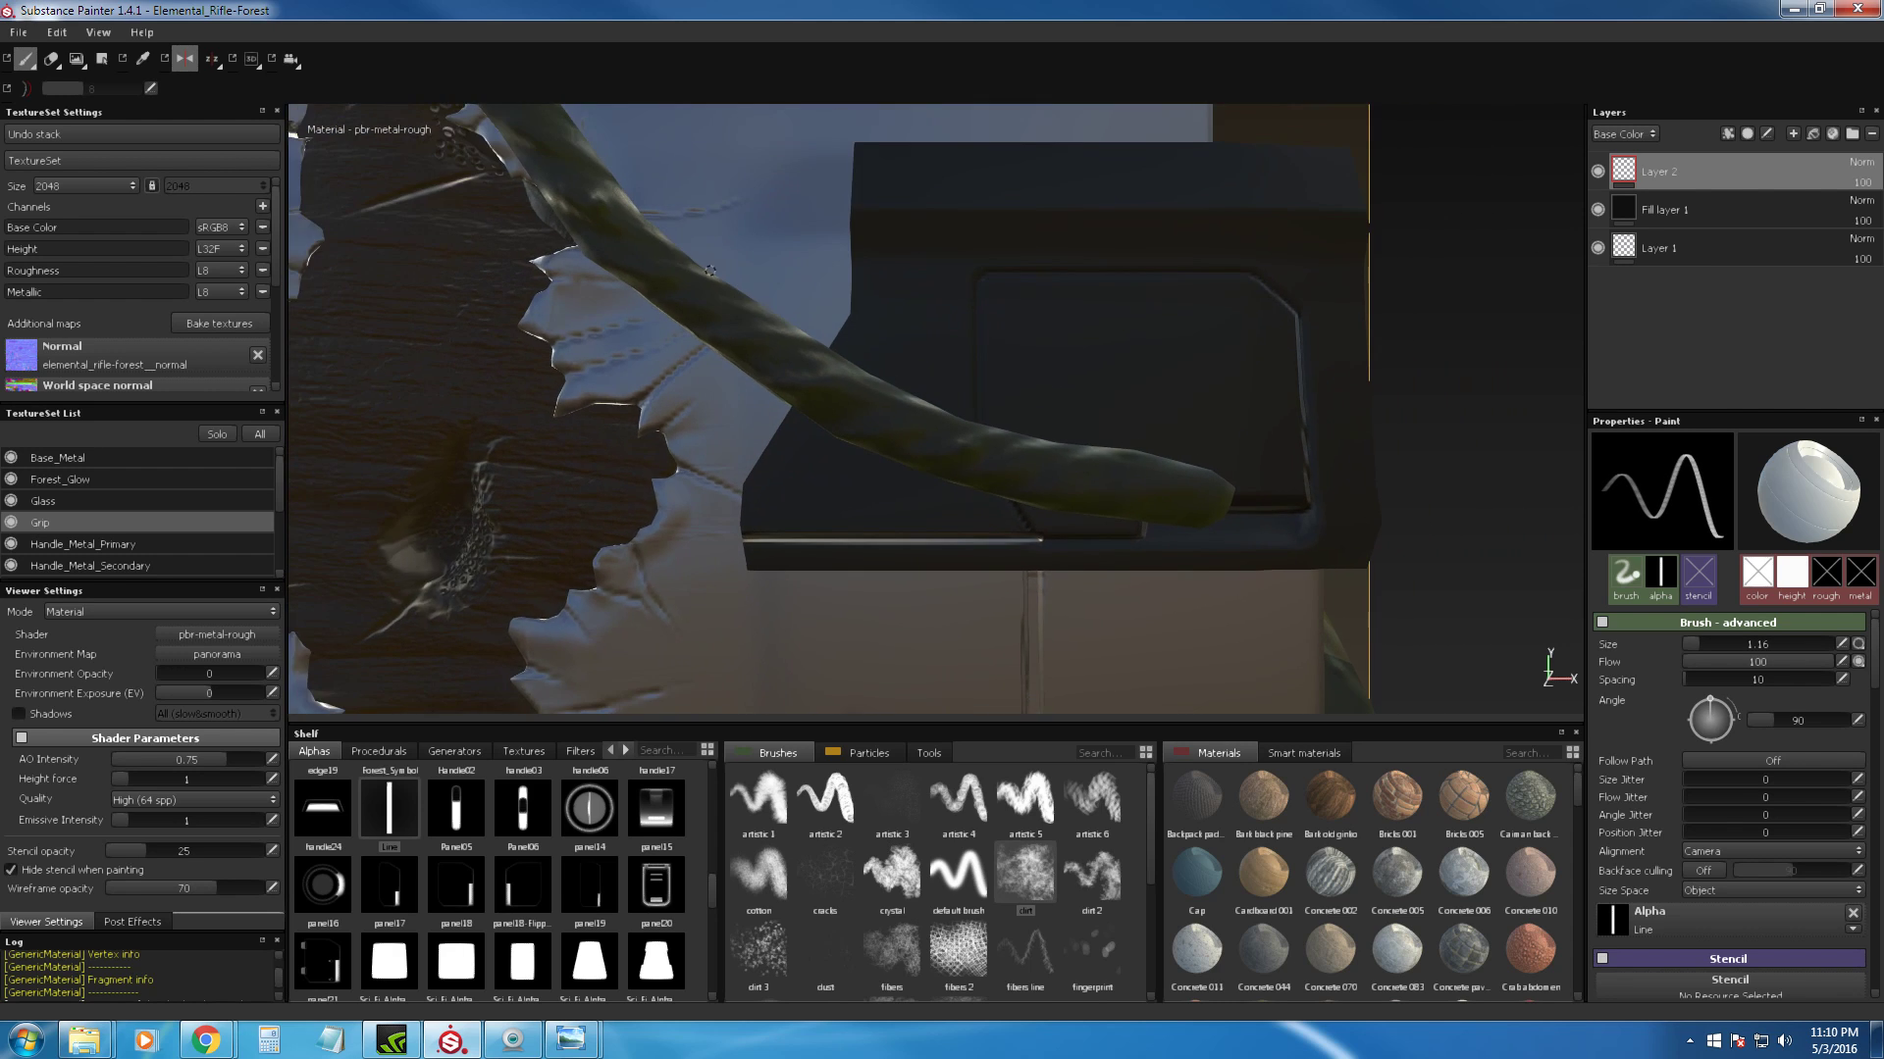
Step: Draw a short horizontal groove from the stamped panel's rear side to the block's rear edge
{"action": "left_click_drag", "start_coordinate": [1346, 400], "coordinate": [1279, 366], "text": "alt"}
{"action": "middle_click_drag", "start_coordinate": [1278, 366], "coordinate": [1185, 360], "text": "alt"}
{"action": "right_click_drag", "start_coordinate": [1185, 360], "coordinate": [1293, 596], "text": "alt"}
{"action": "middle_click_drag", "start_coordinate": [1293, 377], "coordinate": [1093, 445], "text": "alt"}
{"action": "right_click_drag", "start_coordinate": [1093, 446], "coordinate": [1026, 527], "text": "alt"}
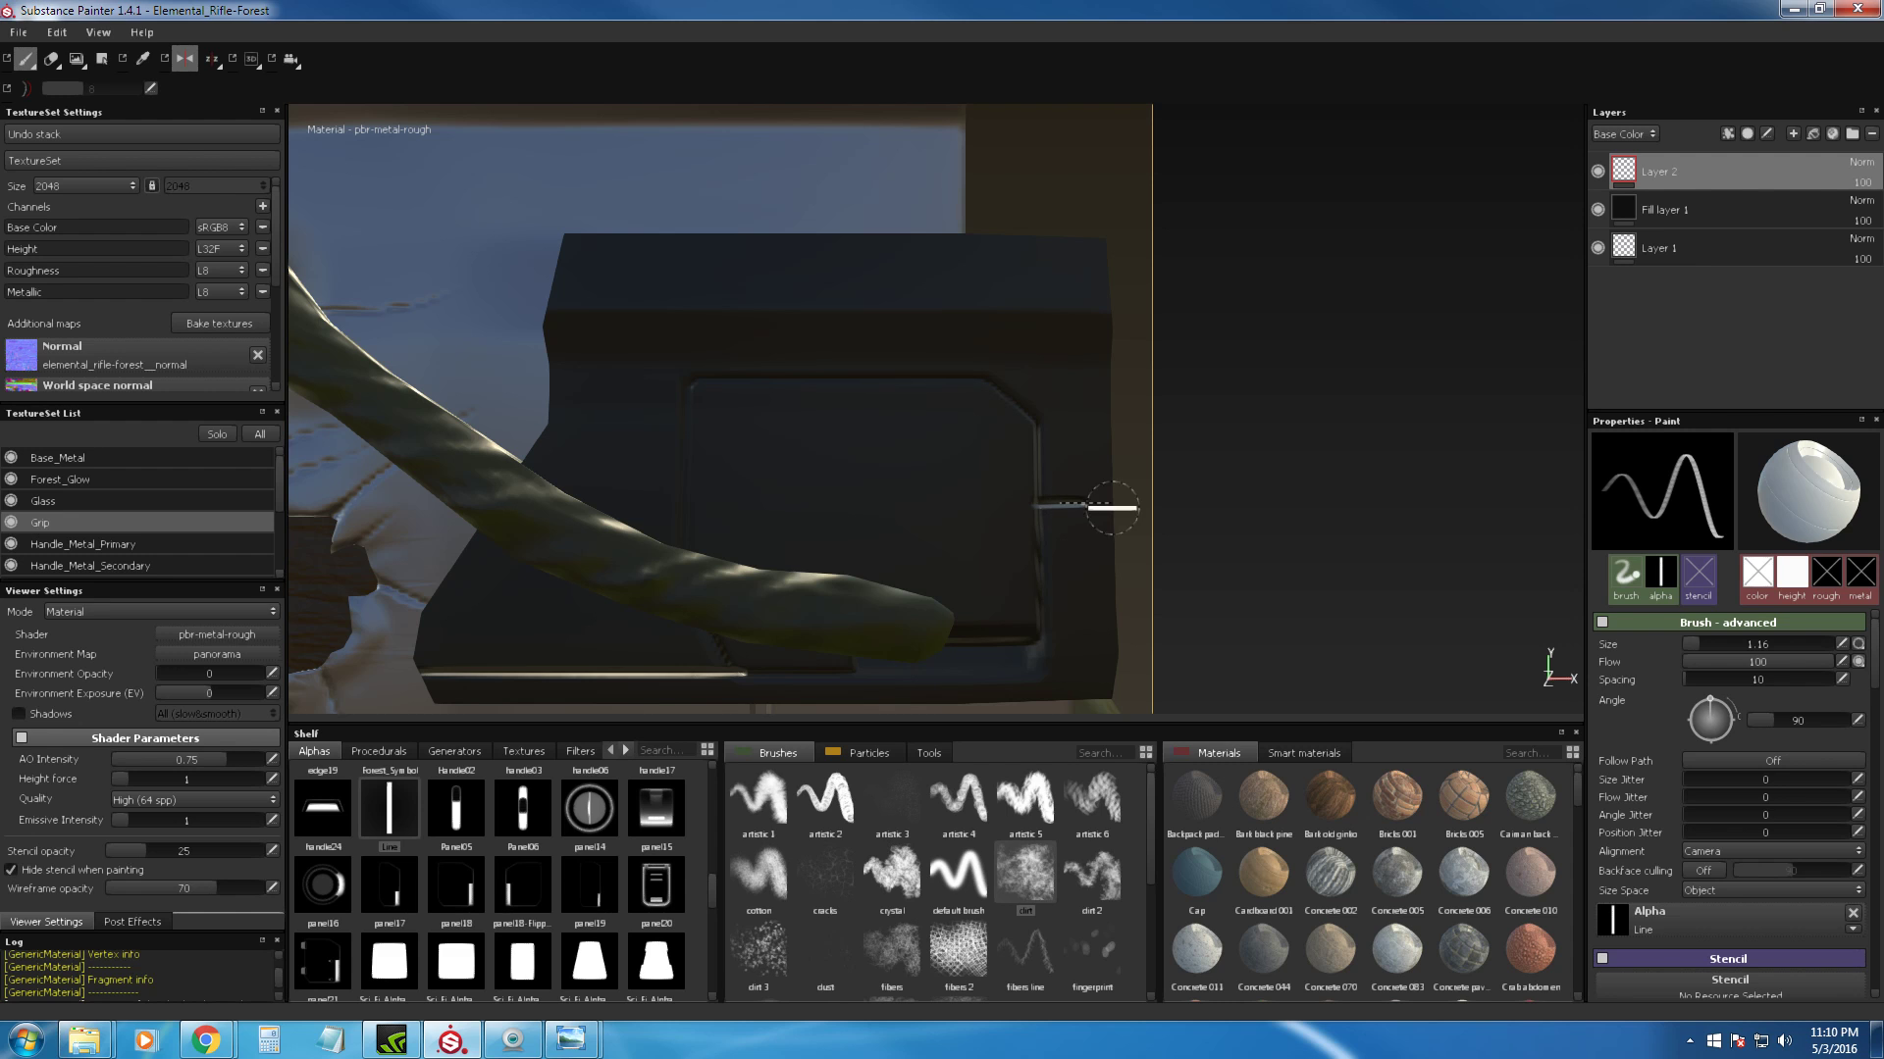
{"action": "left_click", "coordinate": [1095, 501], "text": "ctrl+shift"}
Step: Turn off symmetry and erase the short groove's overshoot inside the panel on the block's opposite side, using eraser size 0.12 and flow 97
{"action": "left_click_drag", "start_coordinate": [1255, 514], "coordinate": [375, 501], "text": "alt"}
{"action": "middle_click_drag", "start_coordinate": [487, 490], "coordinate": [940, 463], "text": "alt"}
{"action": "mouse_move", "coordinate": [940, 463]}
{"action": "left_mouse_down", "text": "alt"}
{"action": "mouse_move", "coordinate": [1321, 458]}
{"action": "mouse_move", "coordinate": [1232, 430]}
{"action": "mouse_move", "coordinate": [888, 465]}
{"action": "mouse_move", "coordinate": [932, 461]}
{"action": "left_mouse_up", "text": "alt"}
{"action": "right_click_drag", "start_coordinate": [997, 450], "coordinate": [1010, 499], "text": "alt"}
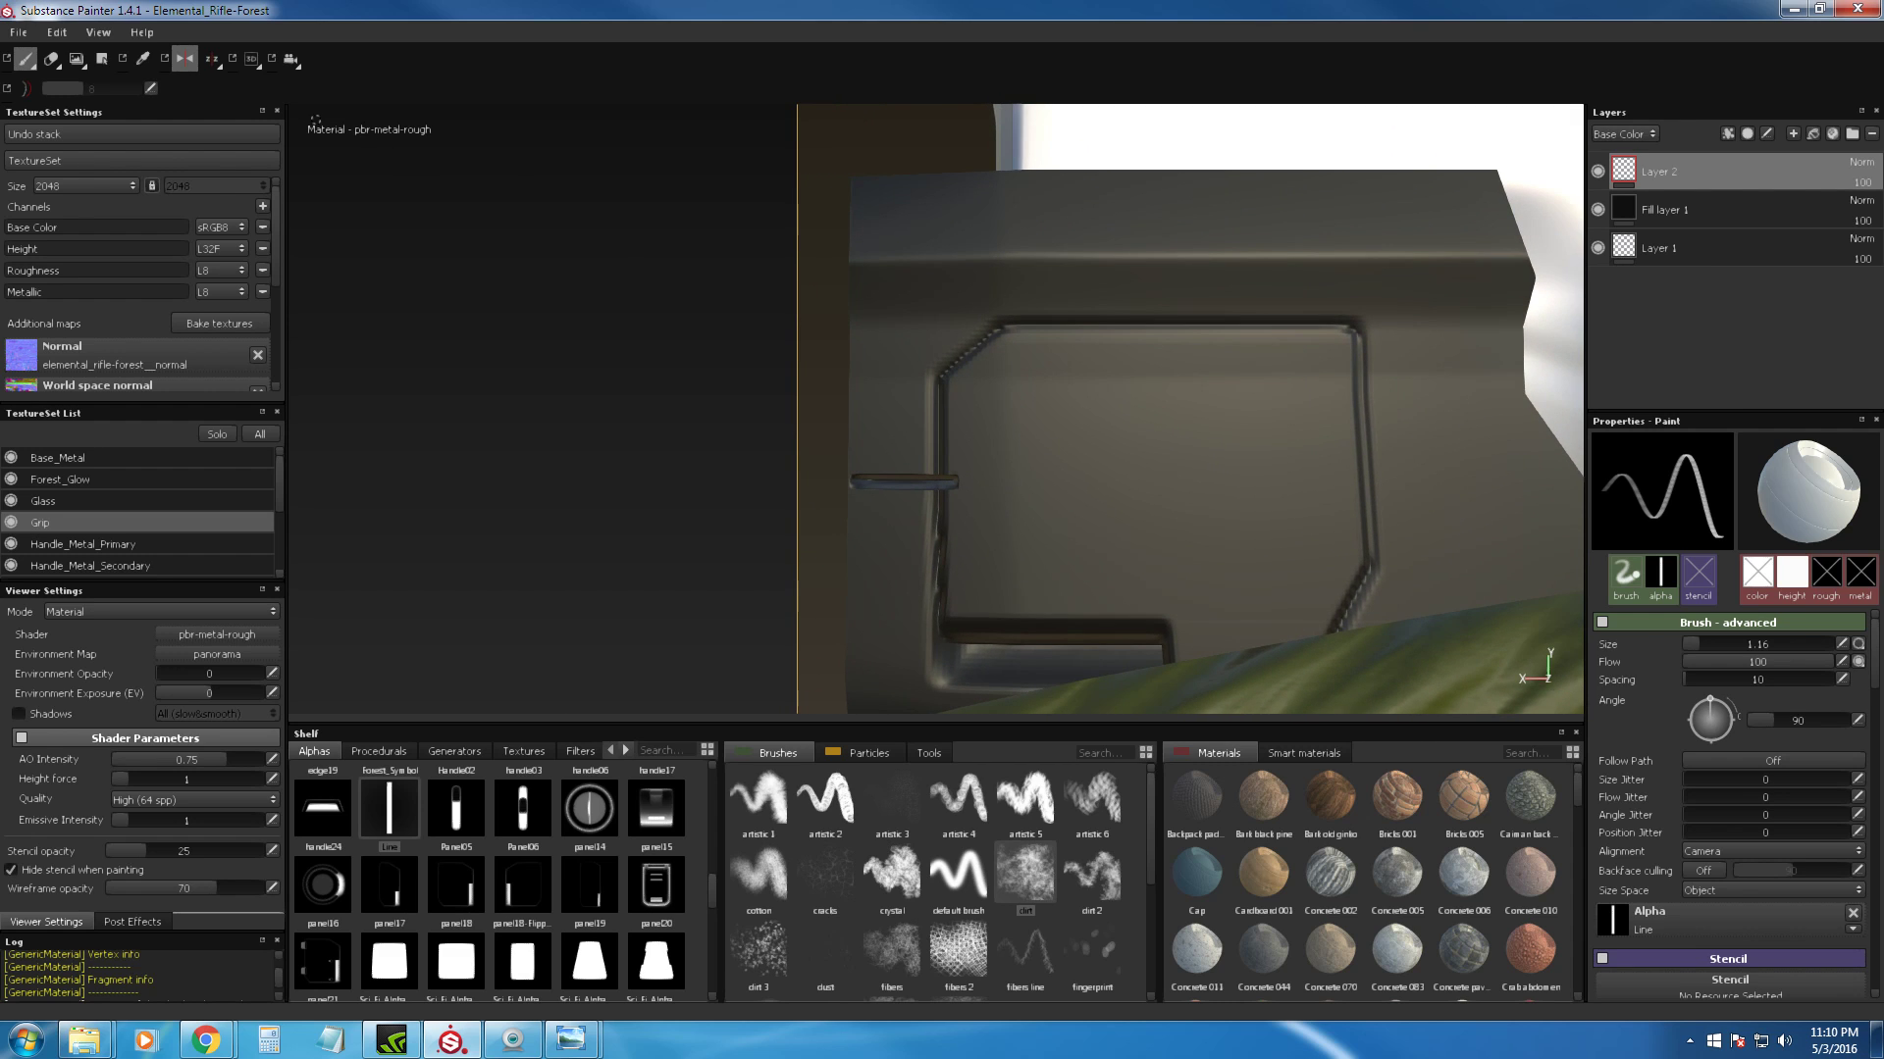
{"action": "left_click", "coordinate": [182, 62]}
{"action": "left_click", "coordinate": [56, 63]}
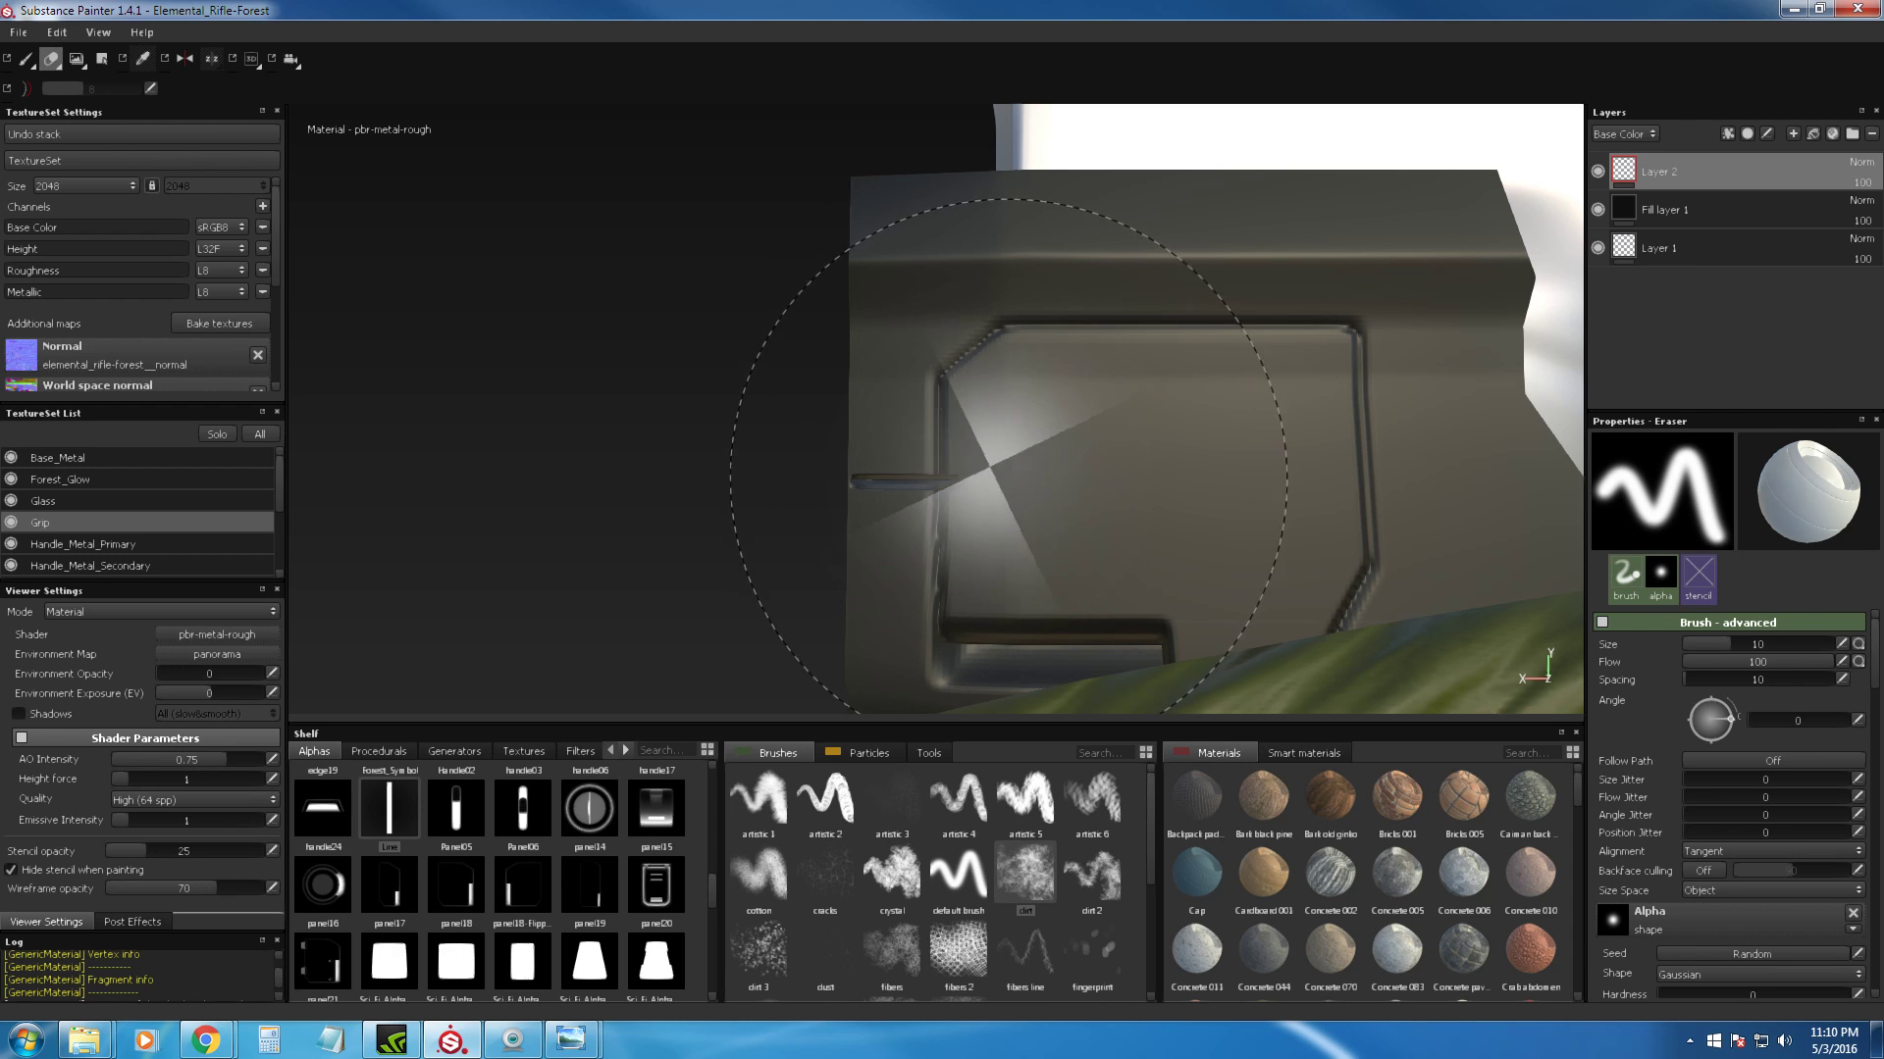
{"action": "key", "text": "ctrl"}
{"action": "mouse_move", "coordinate": [932, 458]}
{"action": "right_mouse_down", "text": "alt"}
{"action": "mouse_move", "coordinate": [959, 455]}
{"action": "mouse_move", "coordinate": [927, 463]}
{"action": "right_mouse_up", "text": "alt"}
{"action": "left_click_drag", "start_coordinate": [984, 474], "coordinate": [974, 471]}
{"action": "mouse_move", "coordinate": [976, 472]}
{"action": "right_mouse_down", "text": "alt"}
{"action": "mouse_move", "coordinate": [1045, 657]}
{"action": "mouse_move", "coordinate": [1010, 579]}
{"action": "right_mouse_up", "text": "alt"}
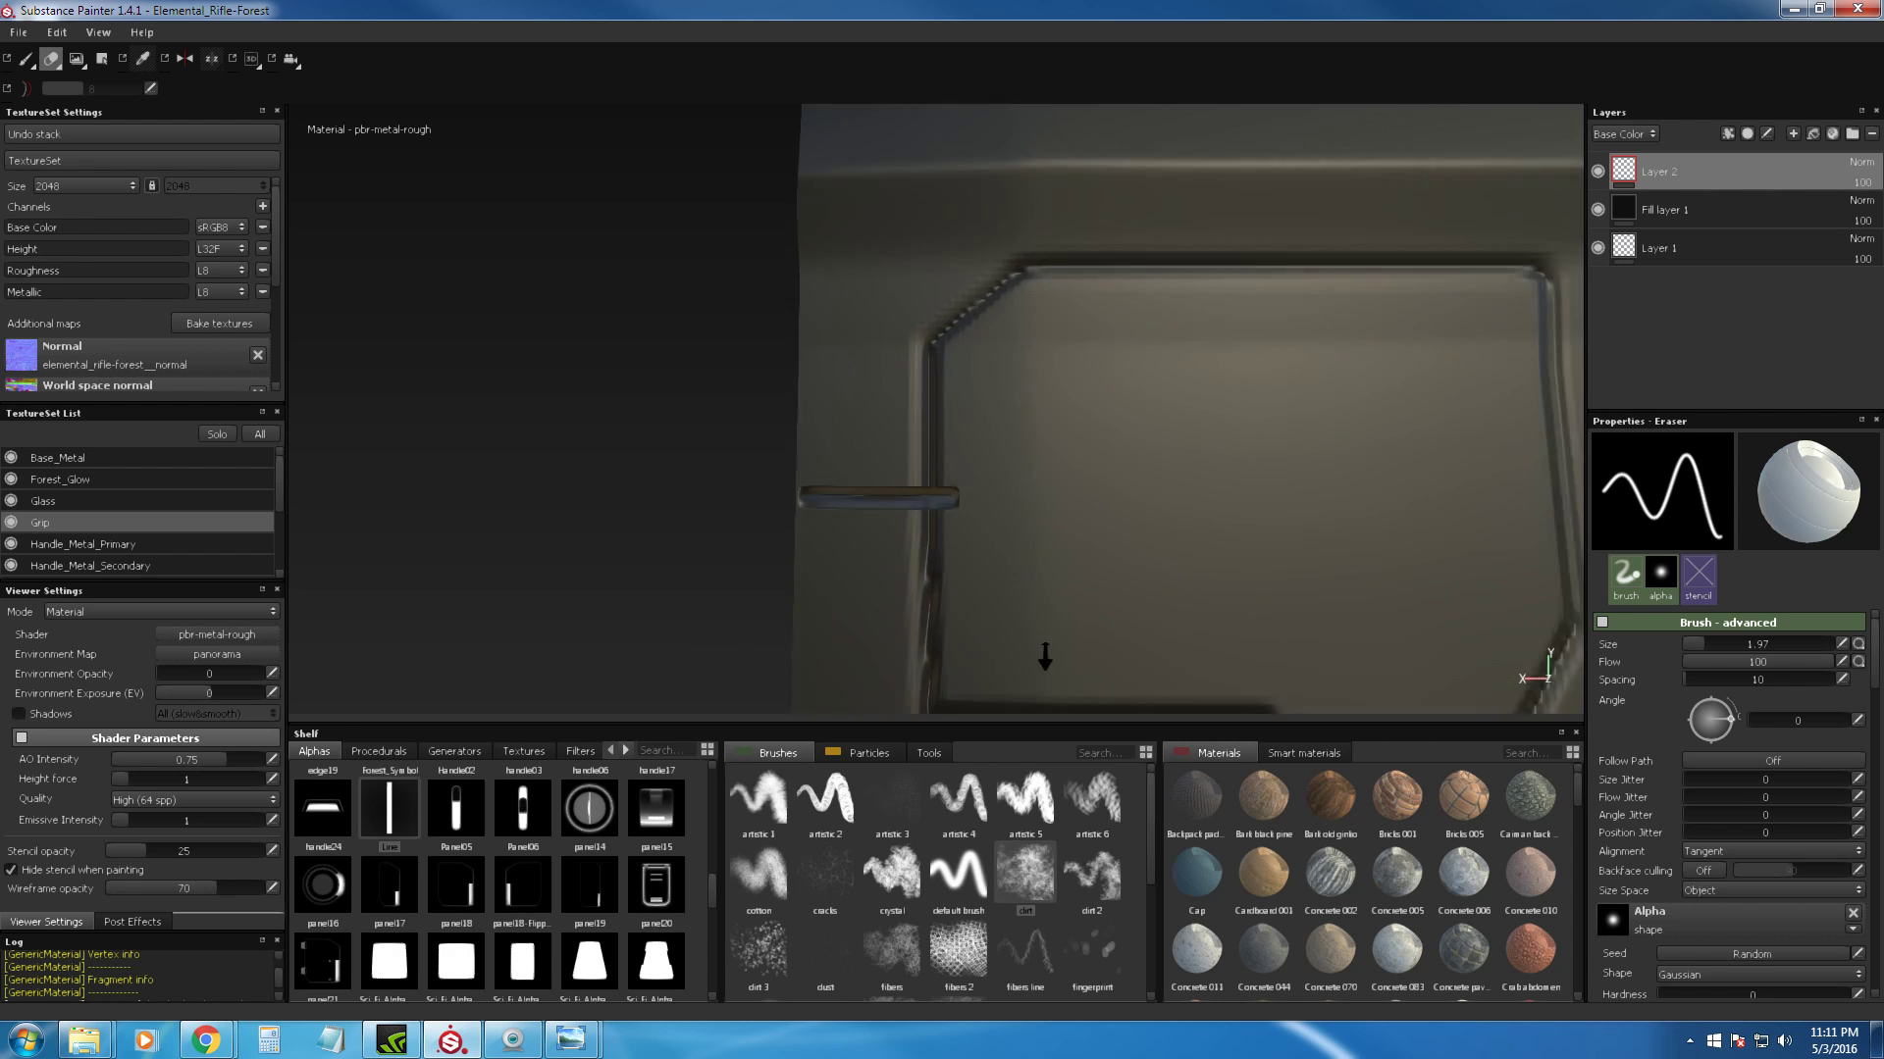
{"action": "mouse_move", "coordinate": [1009, 576]}
{"action": "left_mouse_down", "text": "ctrl"}
{"action": "mouse_move", "coordinate": [965, 571]}
{"action": "mouse_move", "coordinate": [1109, 559]}
{"action": "left_mouse_up", "text": "ctrl"}
{"action": "right_click_drag", "start_coordinate": [971, 545], "coordinate": [892, 545], "text": "ctrl"}
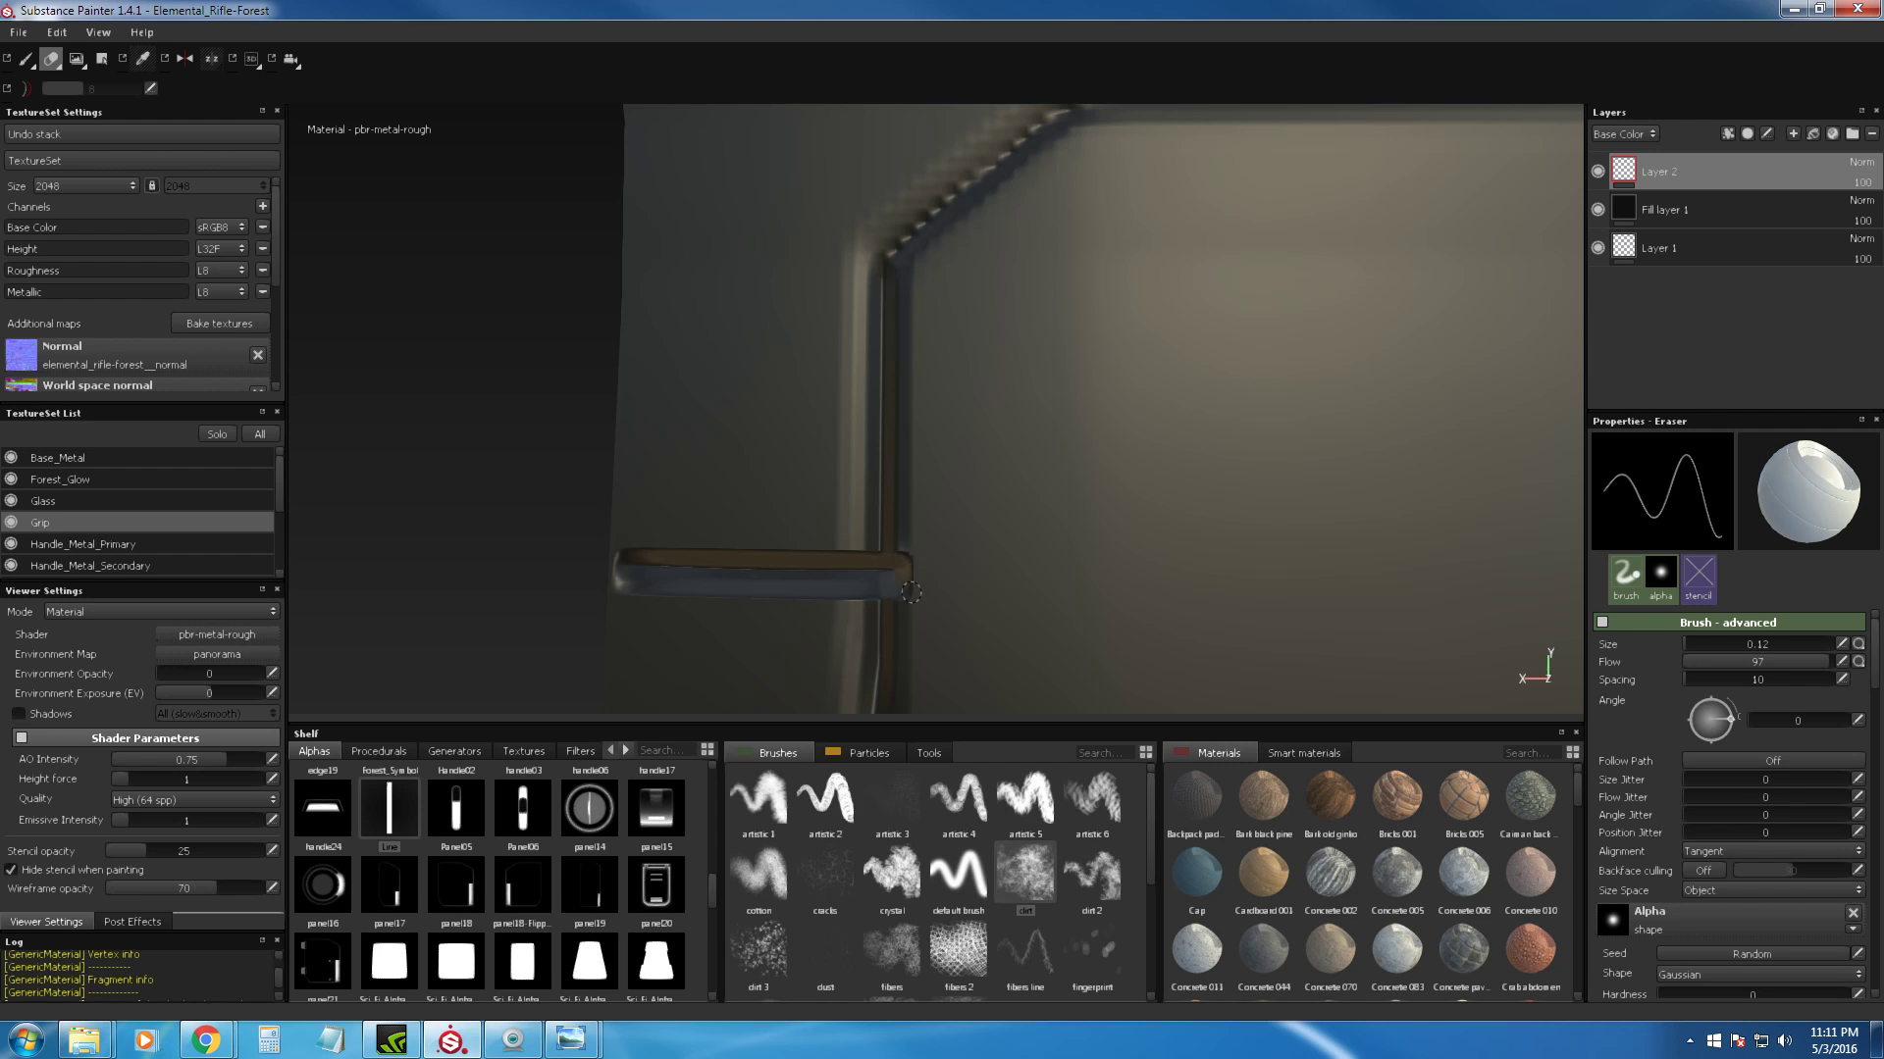
Step: Switch back to painting and draw a straight horizontal Line groove across the block's rear face, joining the two side grooves
{"action": "right_click_drag", "start_coordinate": [907, 552], "coordinate": [1092, 673], "text": "alt"}
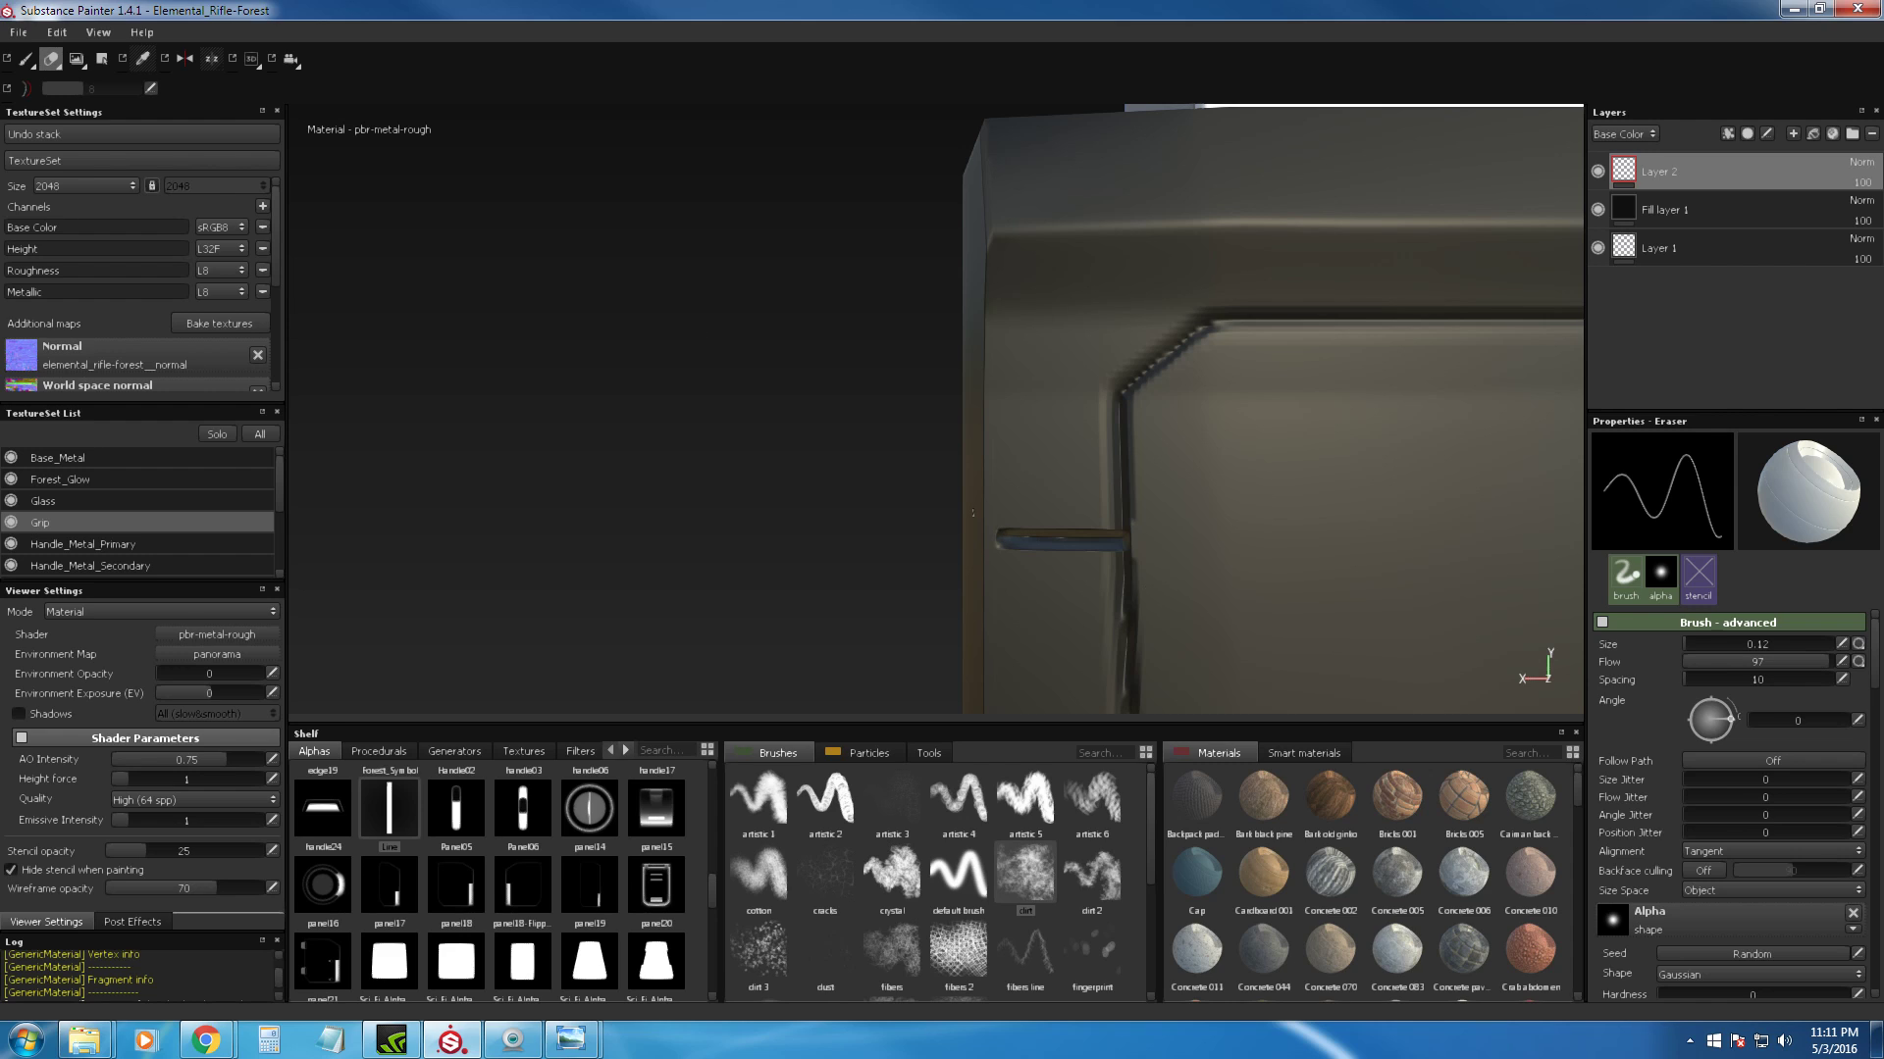
{"action": "key", "text": "1"}
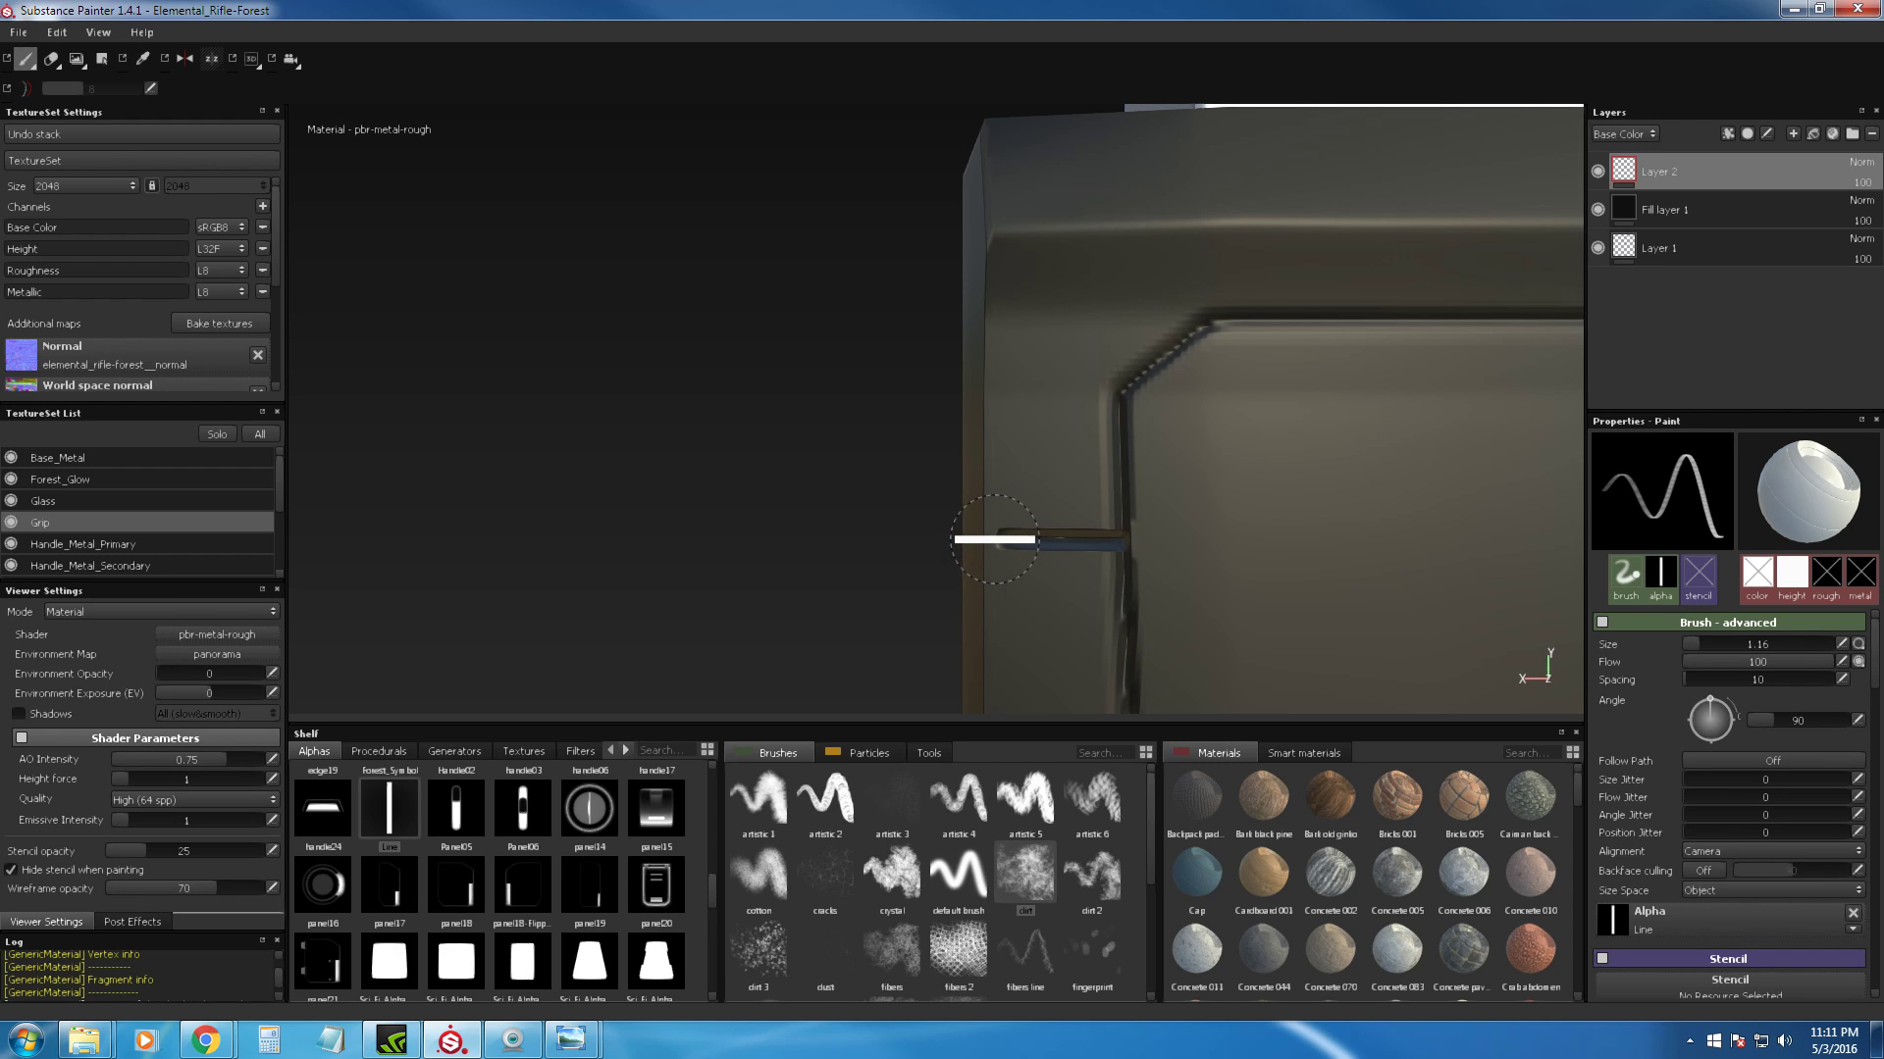
{"action": "middle_click_drag", "start_coordinate": [1001, 538], "coordinate": [943, 529], "text": "alt"}
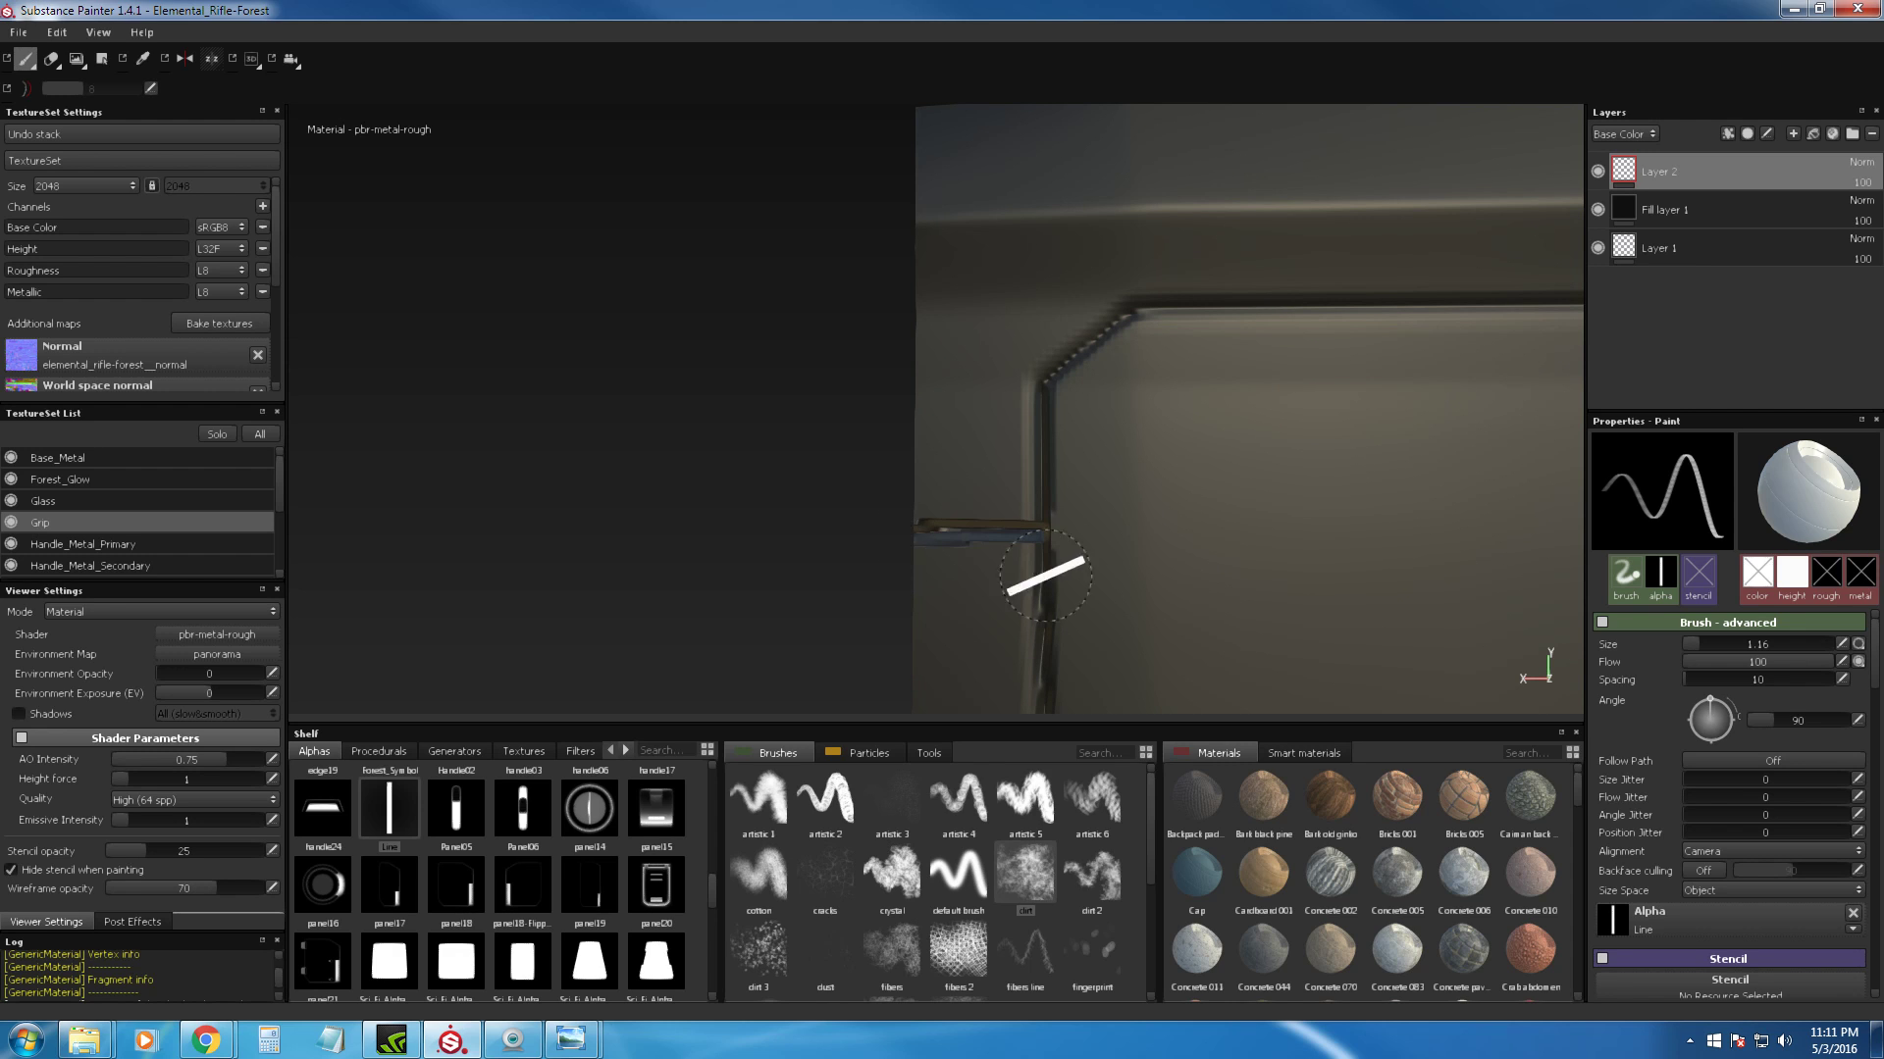
{"action": "left_click_drag", "start_coordinate": [963, 550], "coordinate": [1183, 383], "text": "alt"}
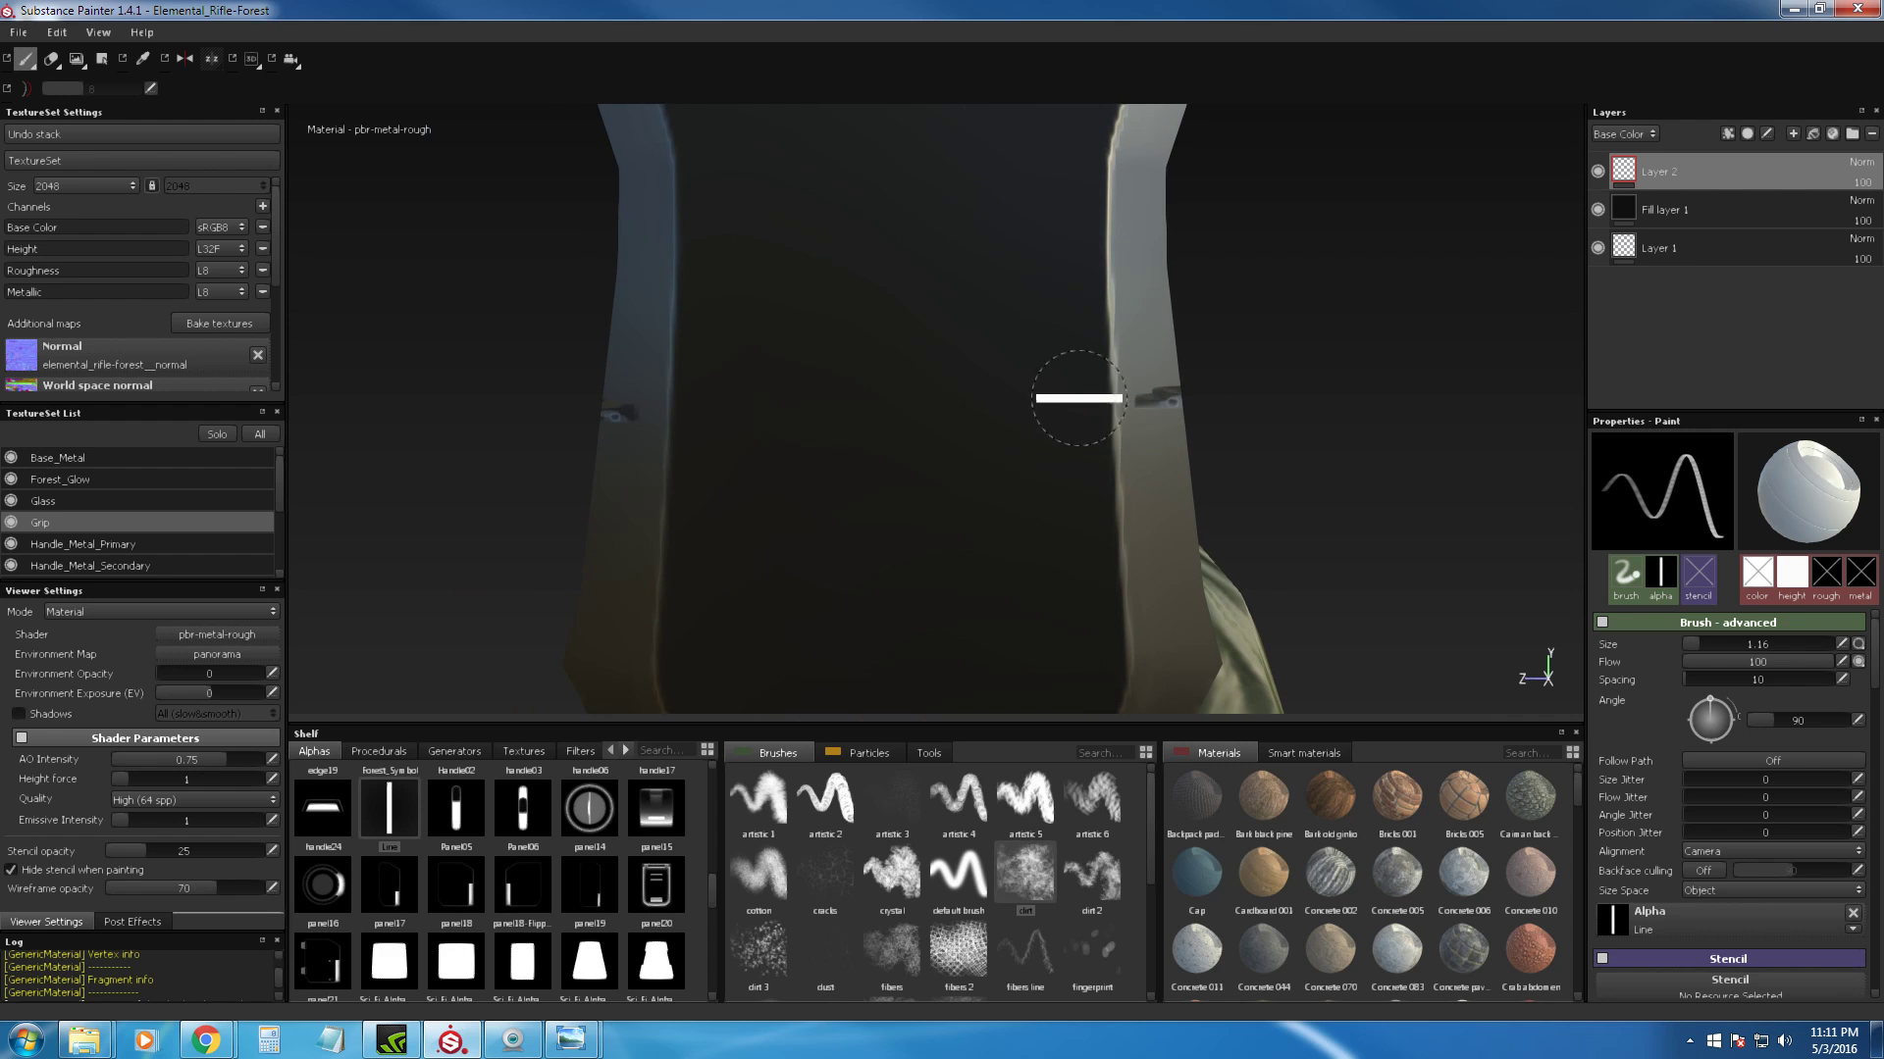
{"action": "left_click", "coordinate": [1128, 398]}
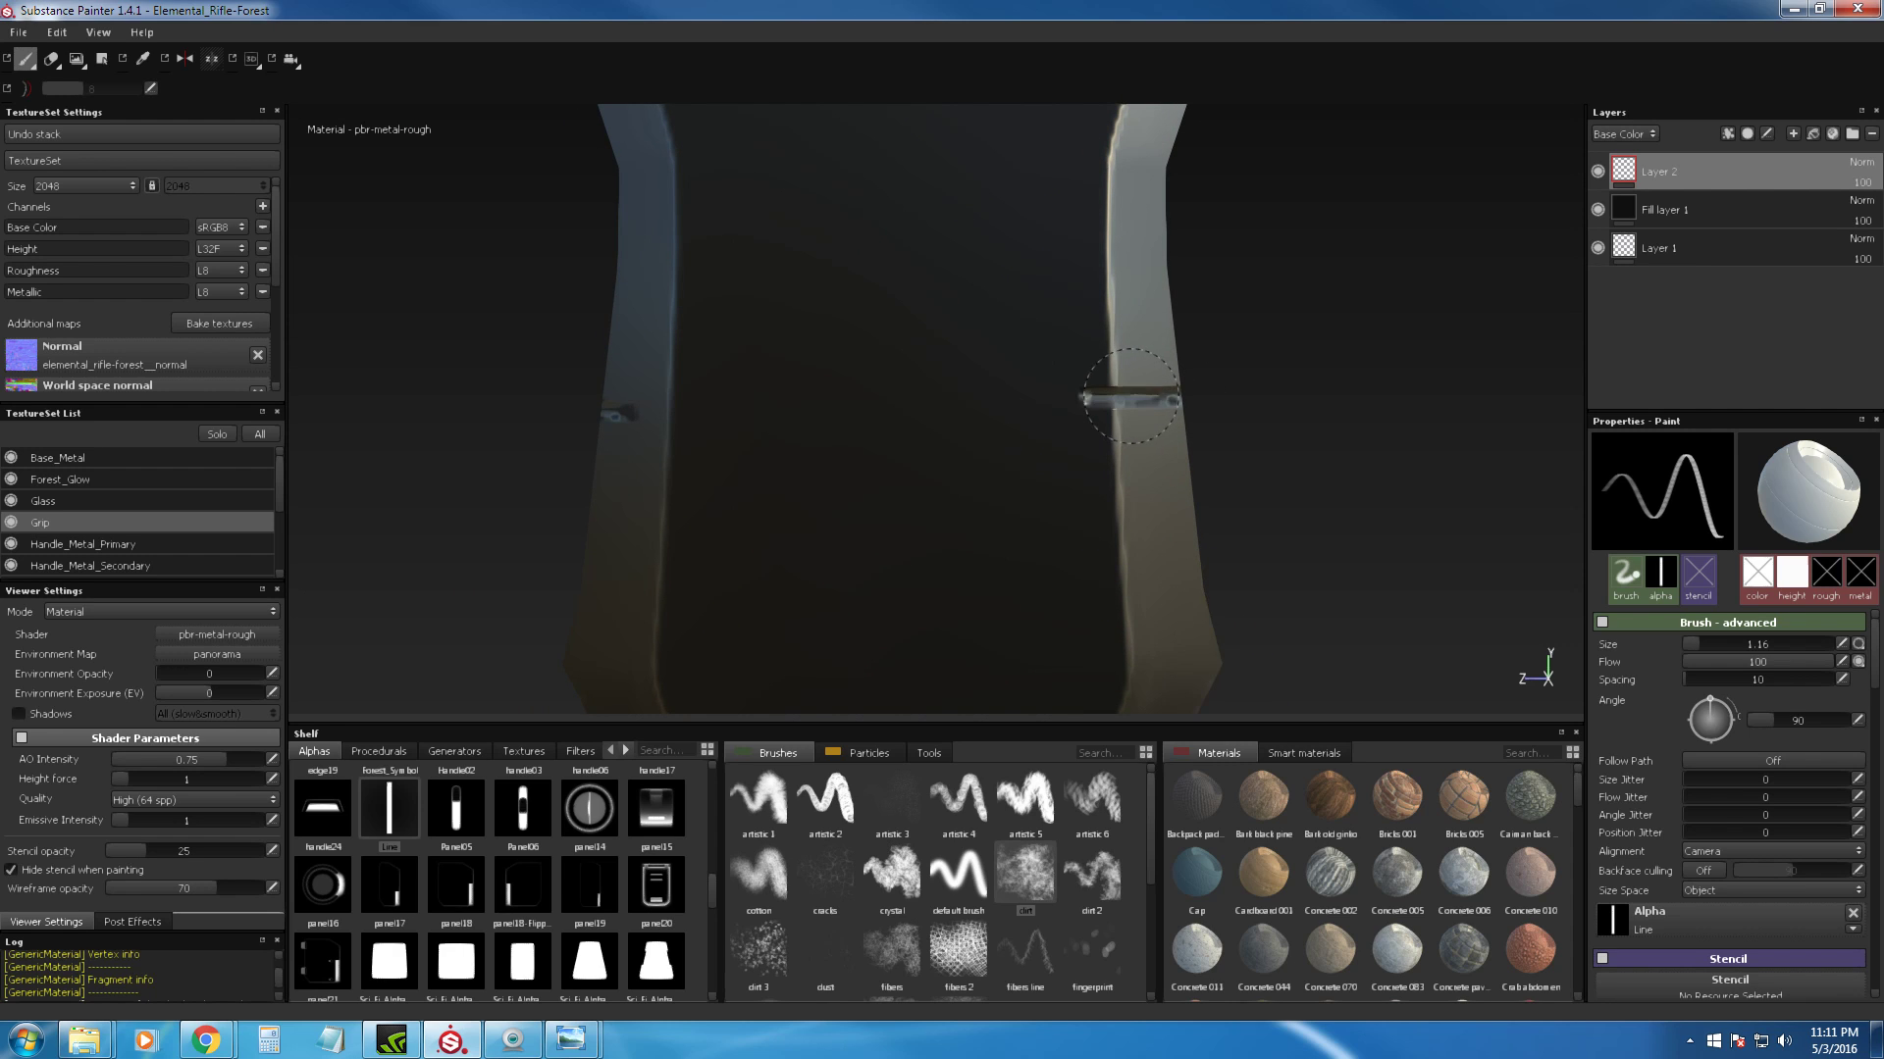
{"action": "left_click", "coordinate": [640, 400], "text": "shift"}
{"action": "mouse_move", "coordinate": [828, 437]}
{"action": "left_mouse_down", "text": "alt"}
{"action": "mouse_move", "coordinate": [1375, 433]}
{"action": "mouse_move", "coordinate": [942, 416]}
{"action": "left_mouse_up", "text": "alt"}
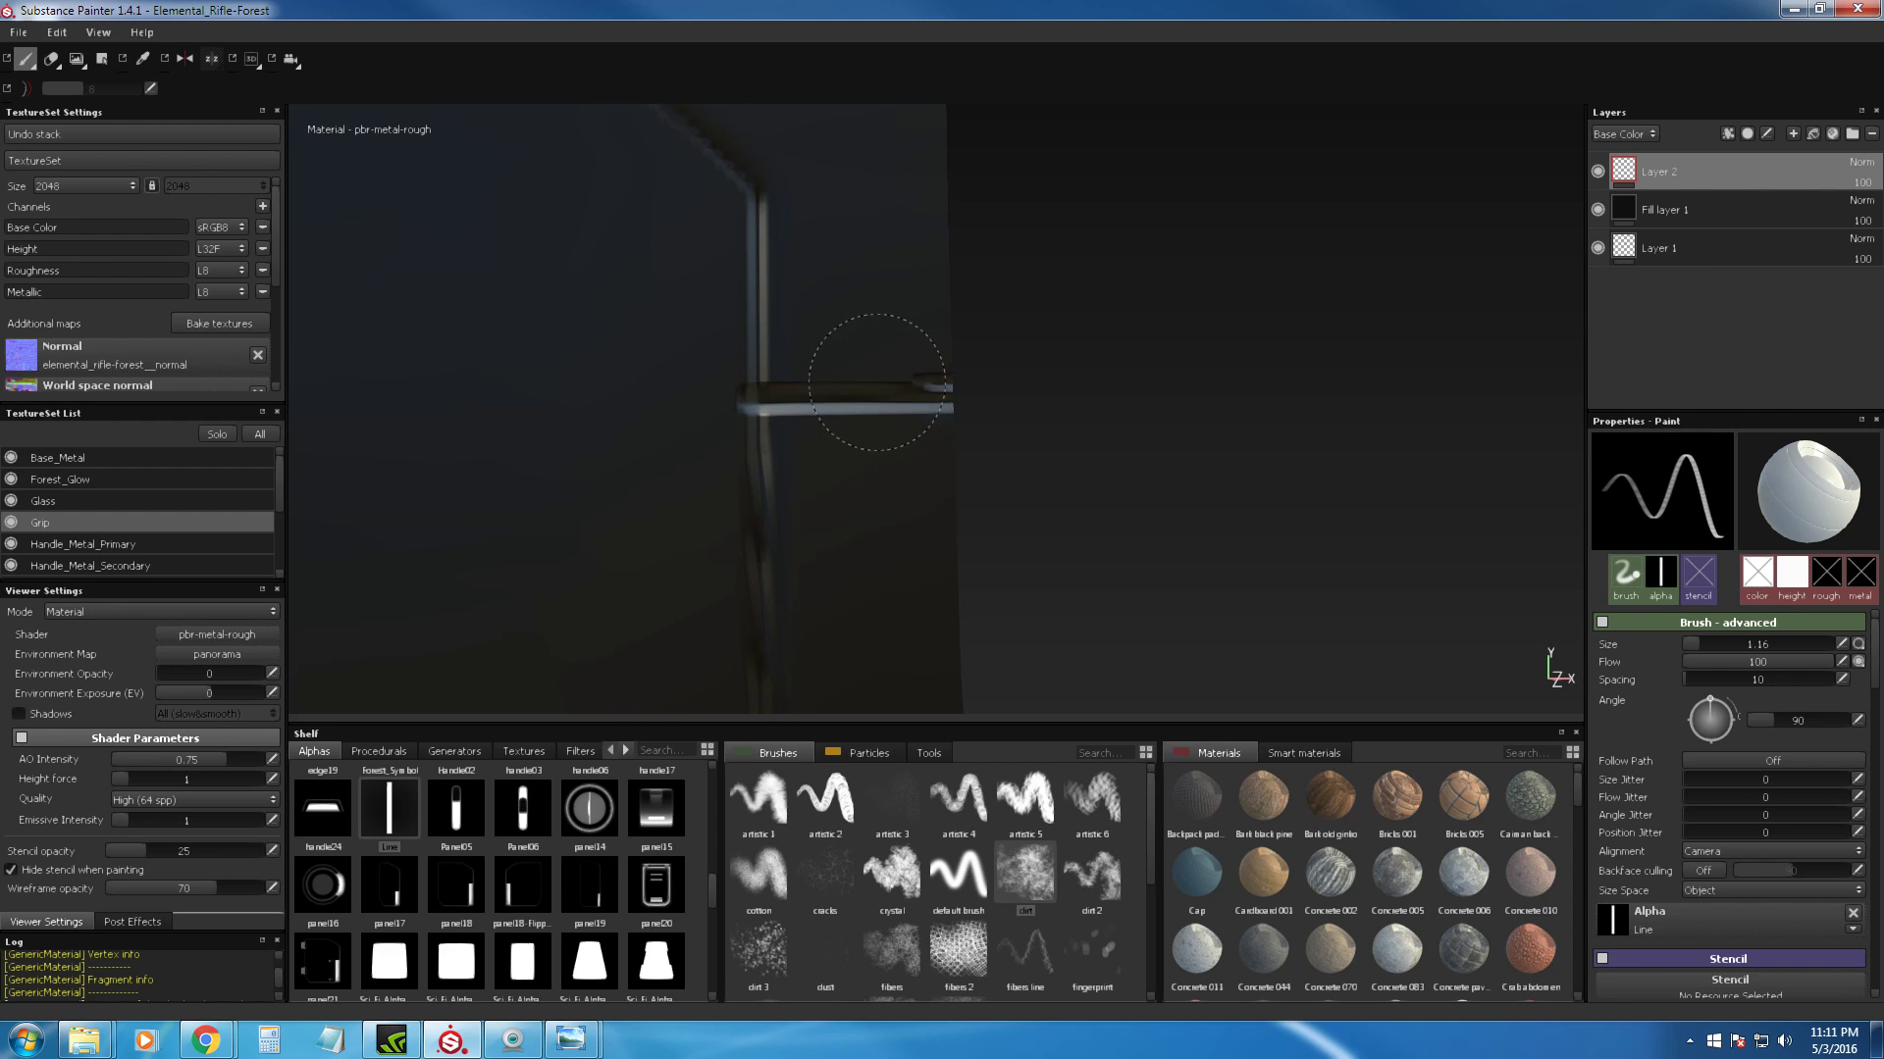
Step: Erase the excess of the horizontal groove where it meets the panel's rear side
{"action": "mouse_move", "coordinate": [1229, 426]}
{"action": "left_mouse_down", "text": "alt"}
{"action": "mouse_move", "coordinate": [862, 421]}
{"action": "mouse_move", "coordinate": [1199, 434]}
{"action": "left_mouse_up", "text": "alt"}
{"action": "left_click", "coordinate": [76, 60]}
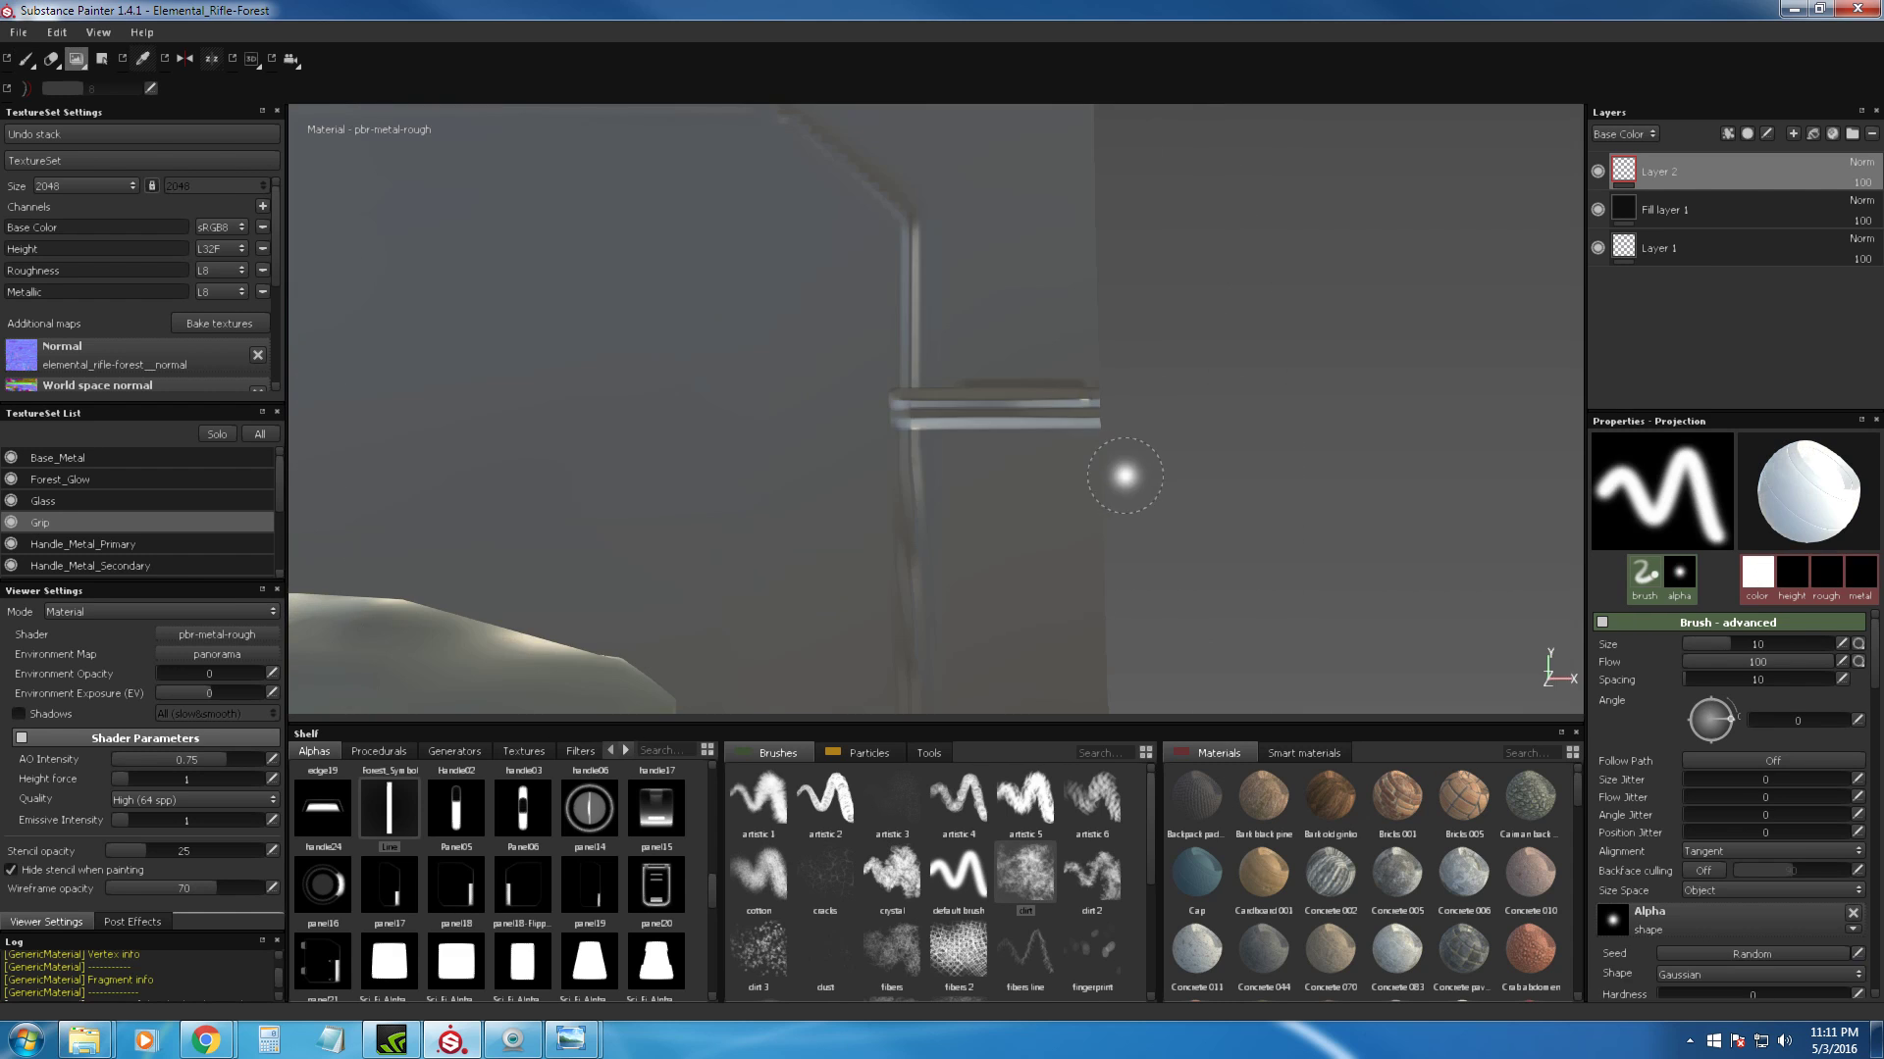
{"action": "key", "text": "e"}
{"action": "left_click_drag", "start_coordinate": [918, 420], "coordinate": [981, 424]}
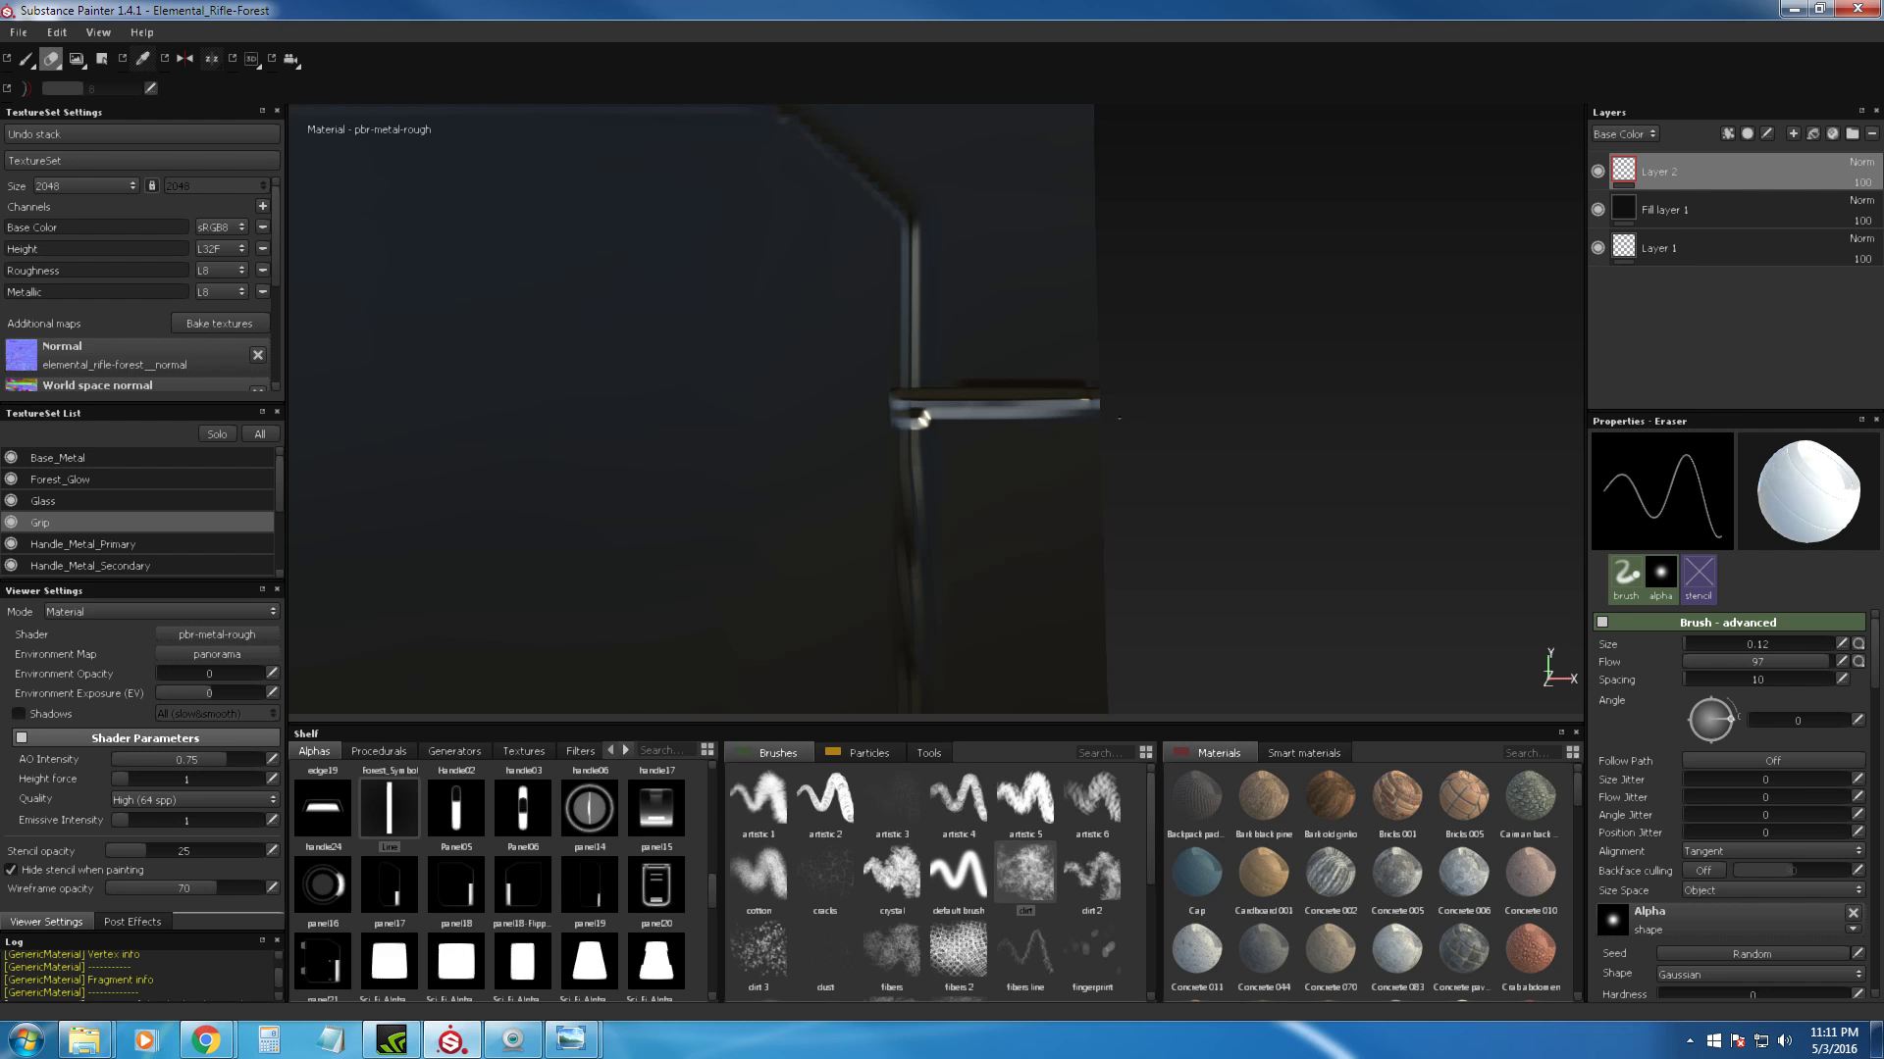
{"action": "mouse_move", "coordinate": [986, 415]}
{"action": "left_mouse_down"}
{"action": "mouse_move", "coordinate": [914, 420]}
{"action": "mouse_move", "coordinate": [852, 459]}
{"action": "mouse_move", "coordinate": [909, 439]}
{"action": "mouse_move", "coordinate": [896, 416]}
{"action": "mouse_move", "coordinate": [1016, 377]}
{"action": "mouse_move", "coordinate": [1031, 289]}
{"action": "left_mouse_up"}
Step: Draw a vertical Line groove at angle 0 up the middle of the block's rear face, from the horizontal groove to the upper edge
{"action": "scroll", "coordinate": [914, 420], "scroll_direction": "down", "scroll_amount": 3}
{"action": "scroll", "coordinate": [897, 416], "scroll_direction": "down", "scroll_amount": 4}
{"action": "right_click_drag", "start_coordinate": [1031, 289], "coordinate": [959, 231], "text": "alt"}
{"action": "left_click_drag", "start_coordinate": [1148, 319], "coordinate": [922, 431], "text": "alt"}
{"action": "left_click_drag", "start_coordinate": [1157, 407], "coordinate": [1042, 419], "text": "alt+shift"}
{"action": "right_click_drag", "start_coordinate": [991, 388], "coordinate": [1023, 477], "text": "alt"}
{"action": "key", "text": "1"}
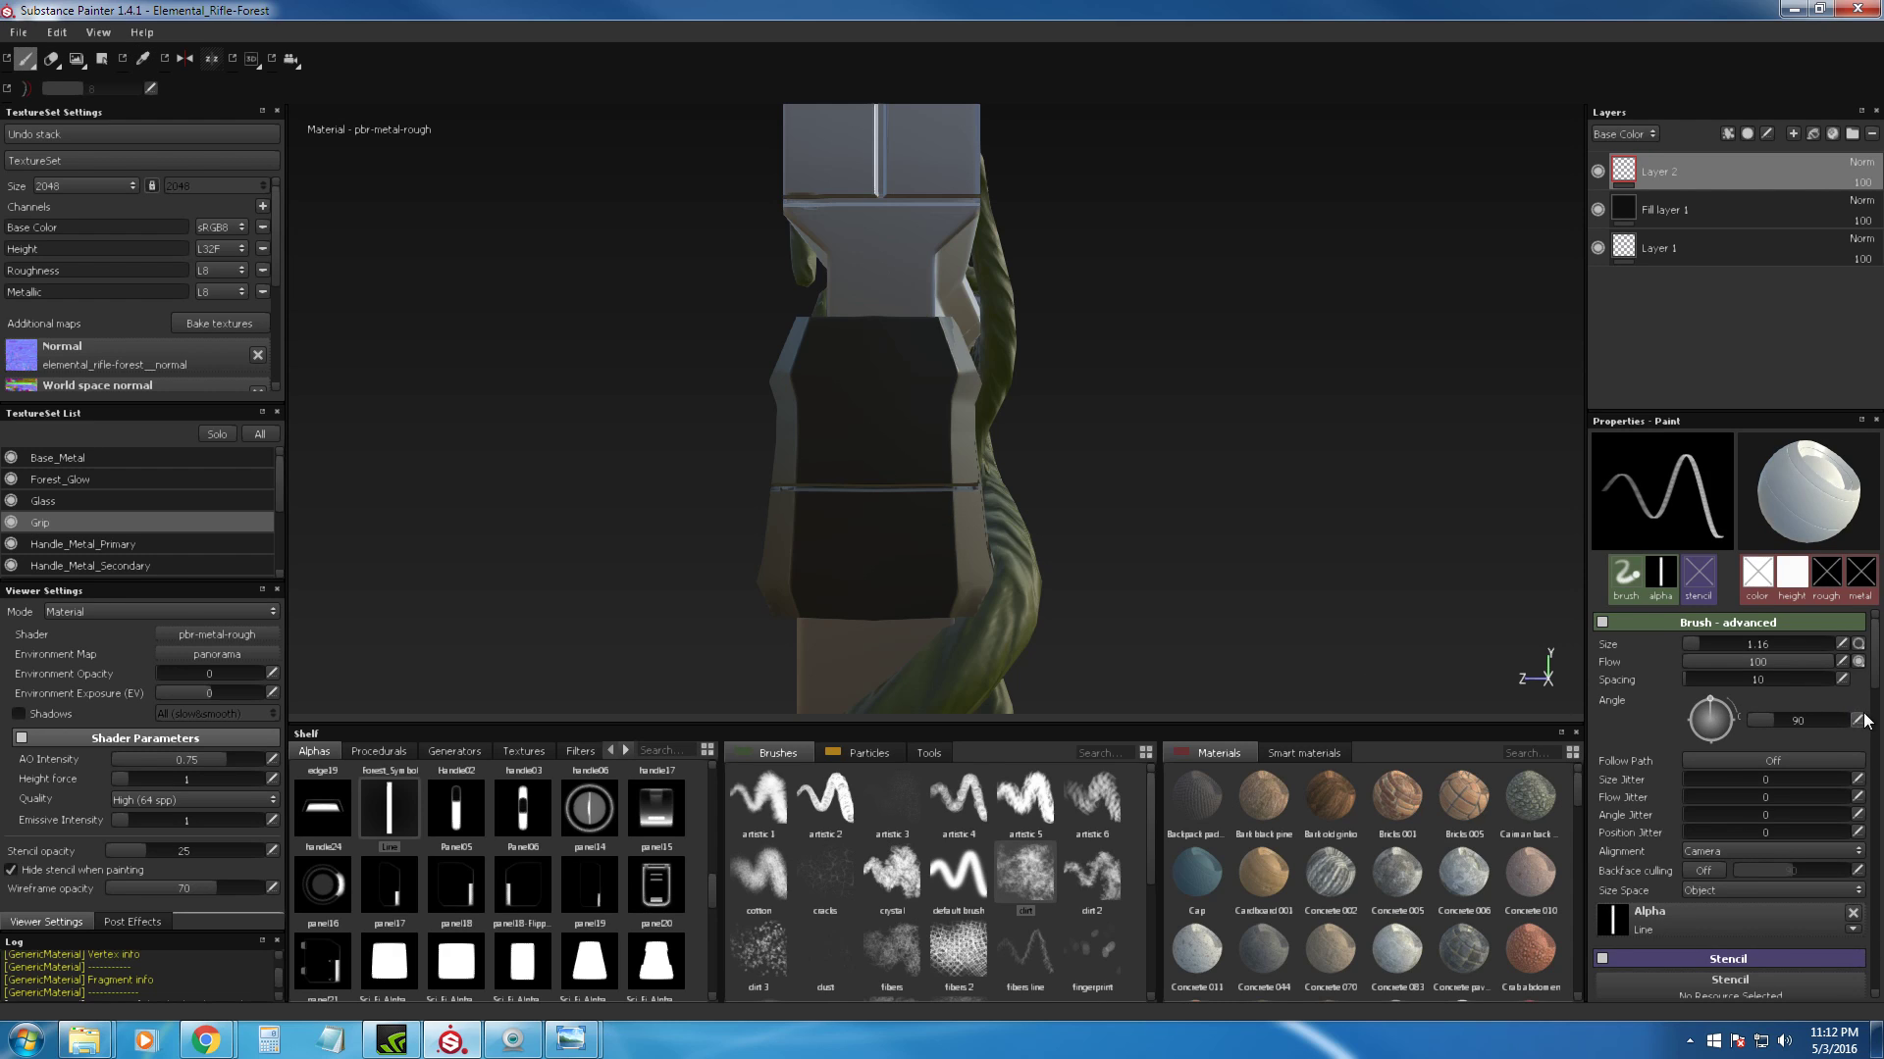
{"action": "type", "text": "0"}
{"action": "middle_click_drag", "start_coordinate": [908, 357], "coordinate": [955, 369], "text": "alt"}
{"action": "scroll", "coordinate": [922, 483], "scroll_direction": "up", "scroll_amount": 3}
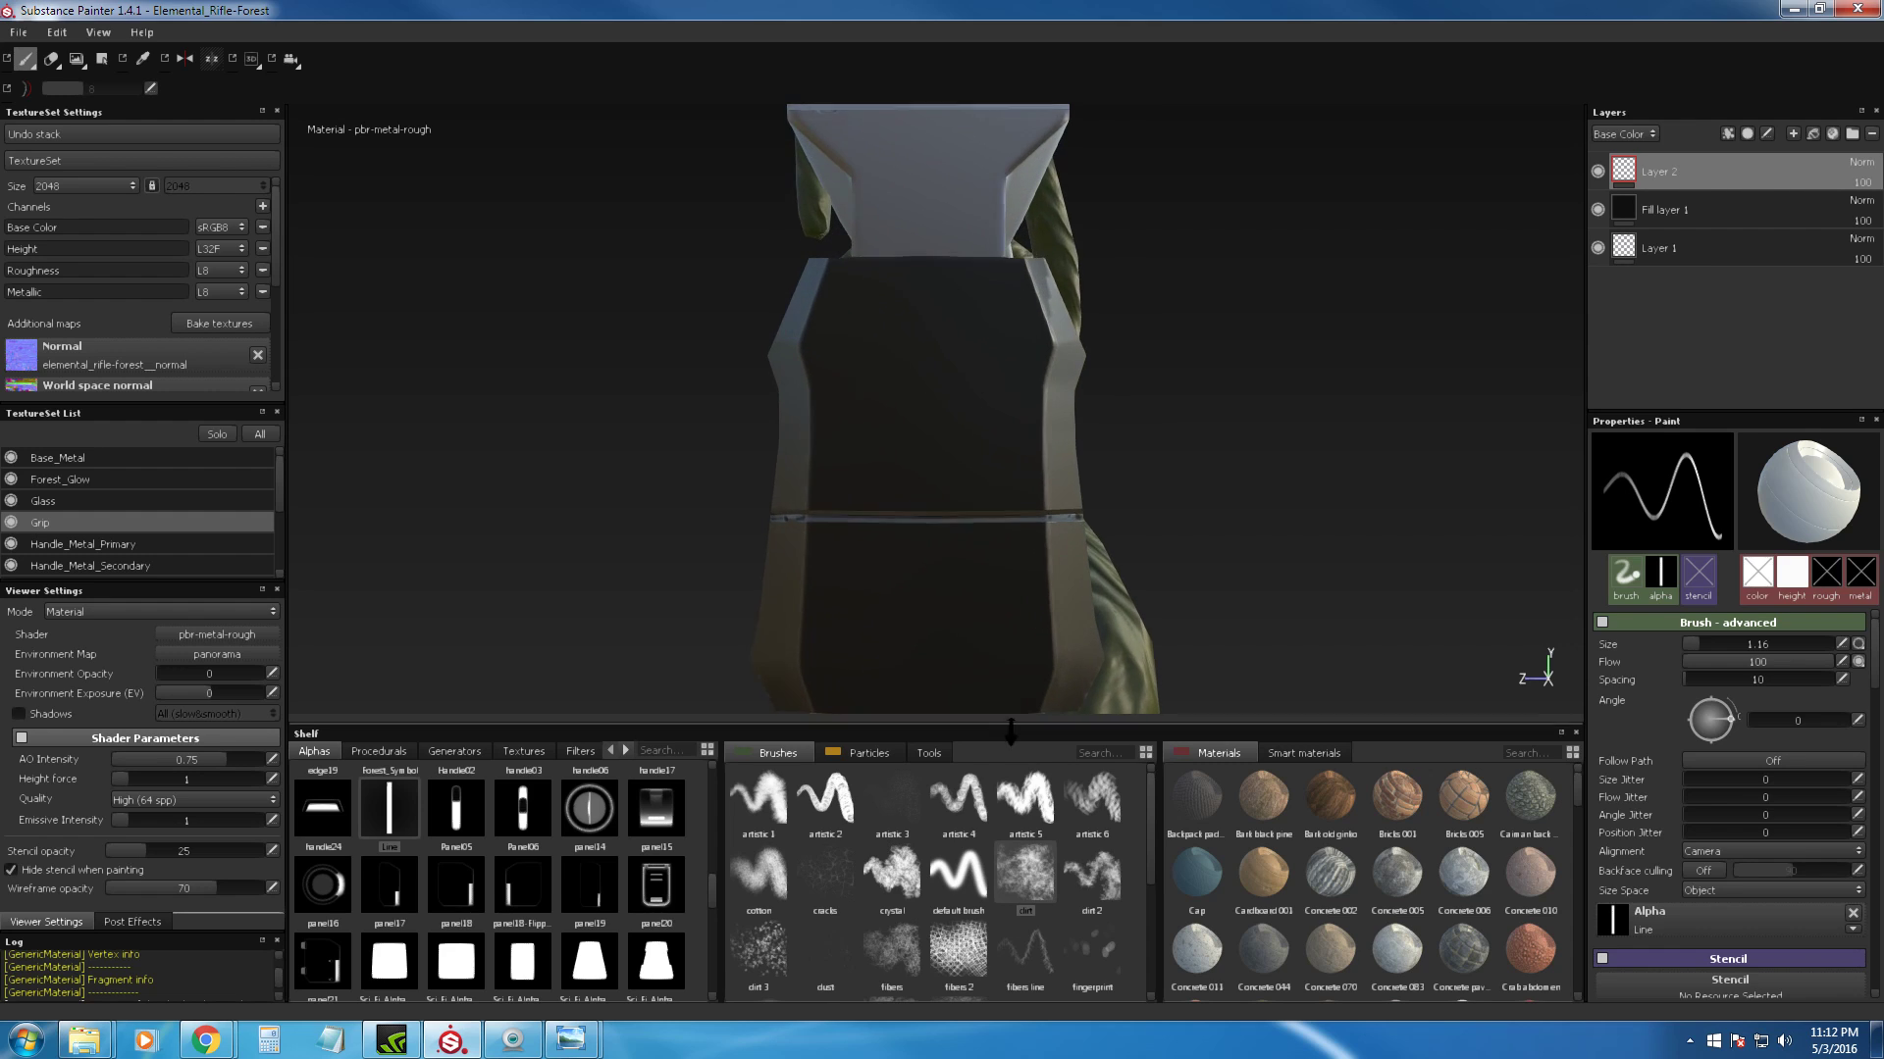
{"action": "left_click", "coordinate": [919, 492]}
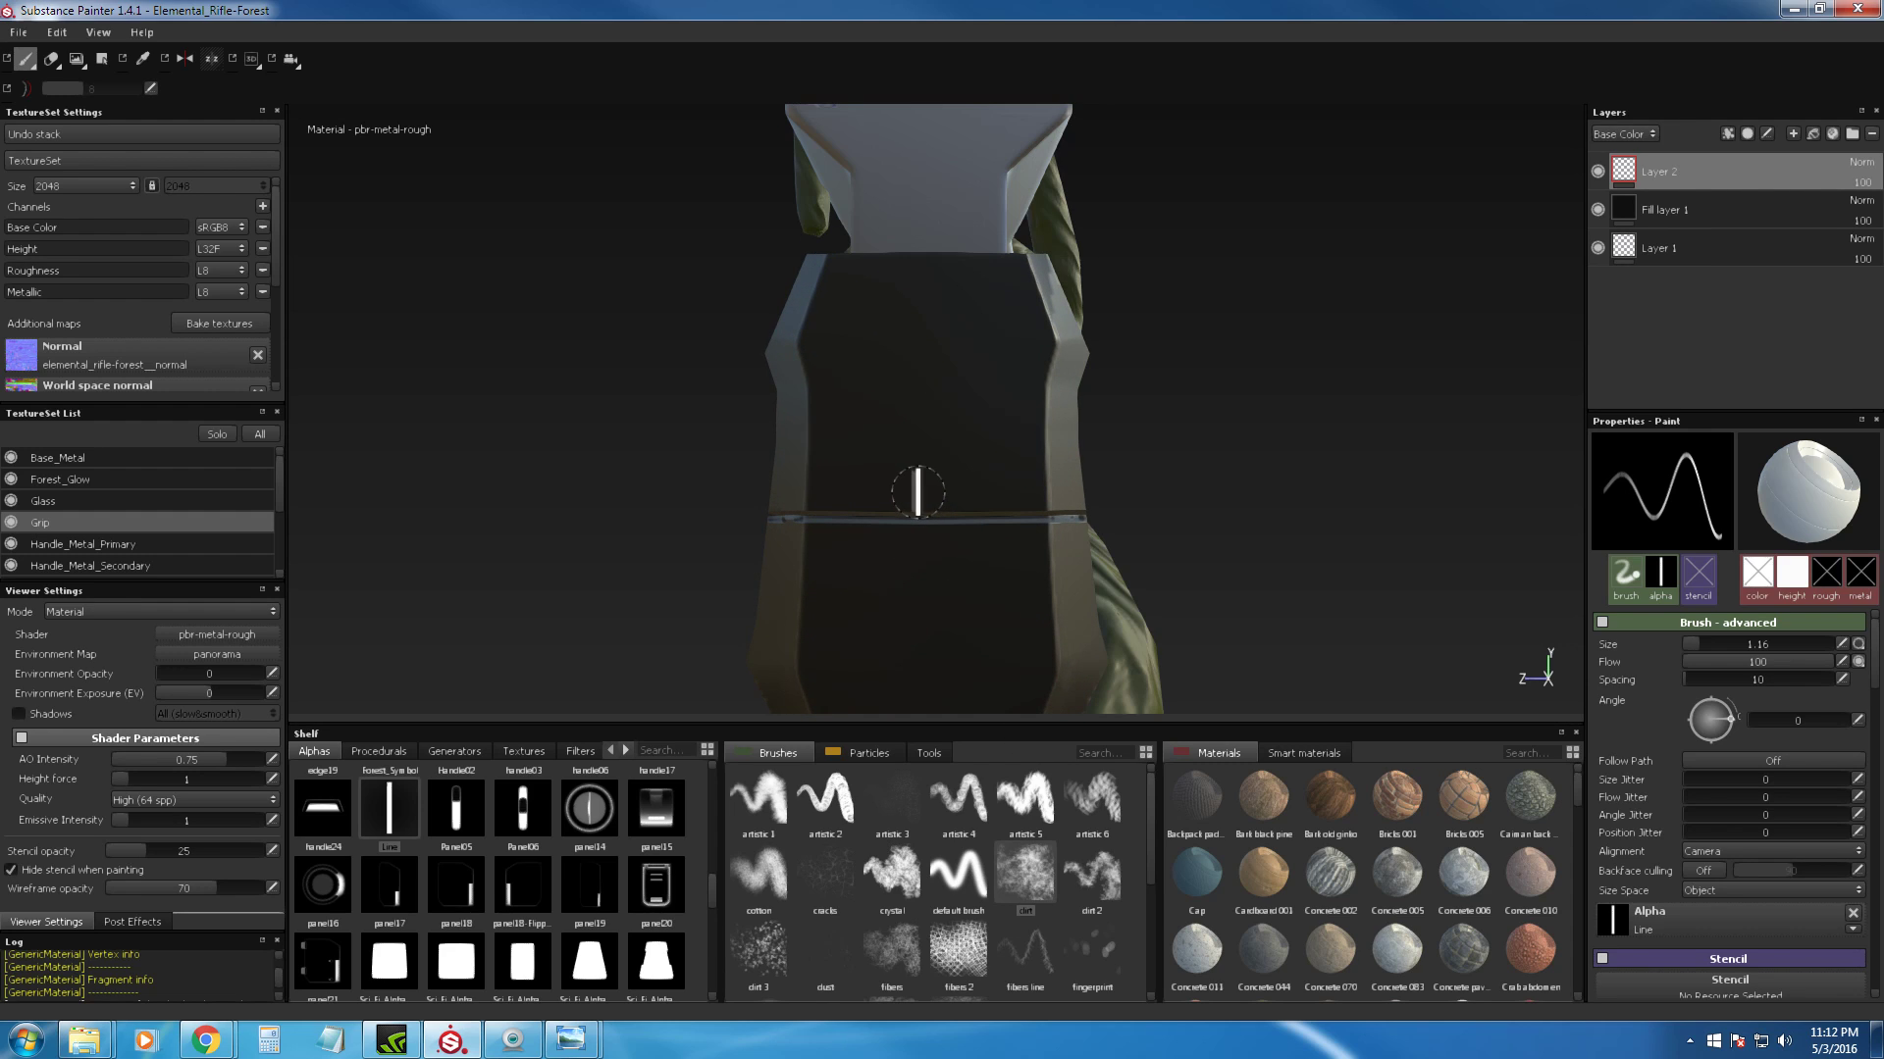
{"action": "left_click", "coordinate": [923, 257], "text": "shift"}
Step: Extend the vertical centre groove over the block's upper face and check the block from the side
{"action": "left_click_drag", "start_coordinate": [1066, 344], "coordinate": [1051, 431], "text": "alt"}
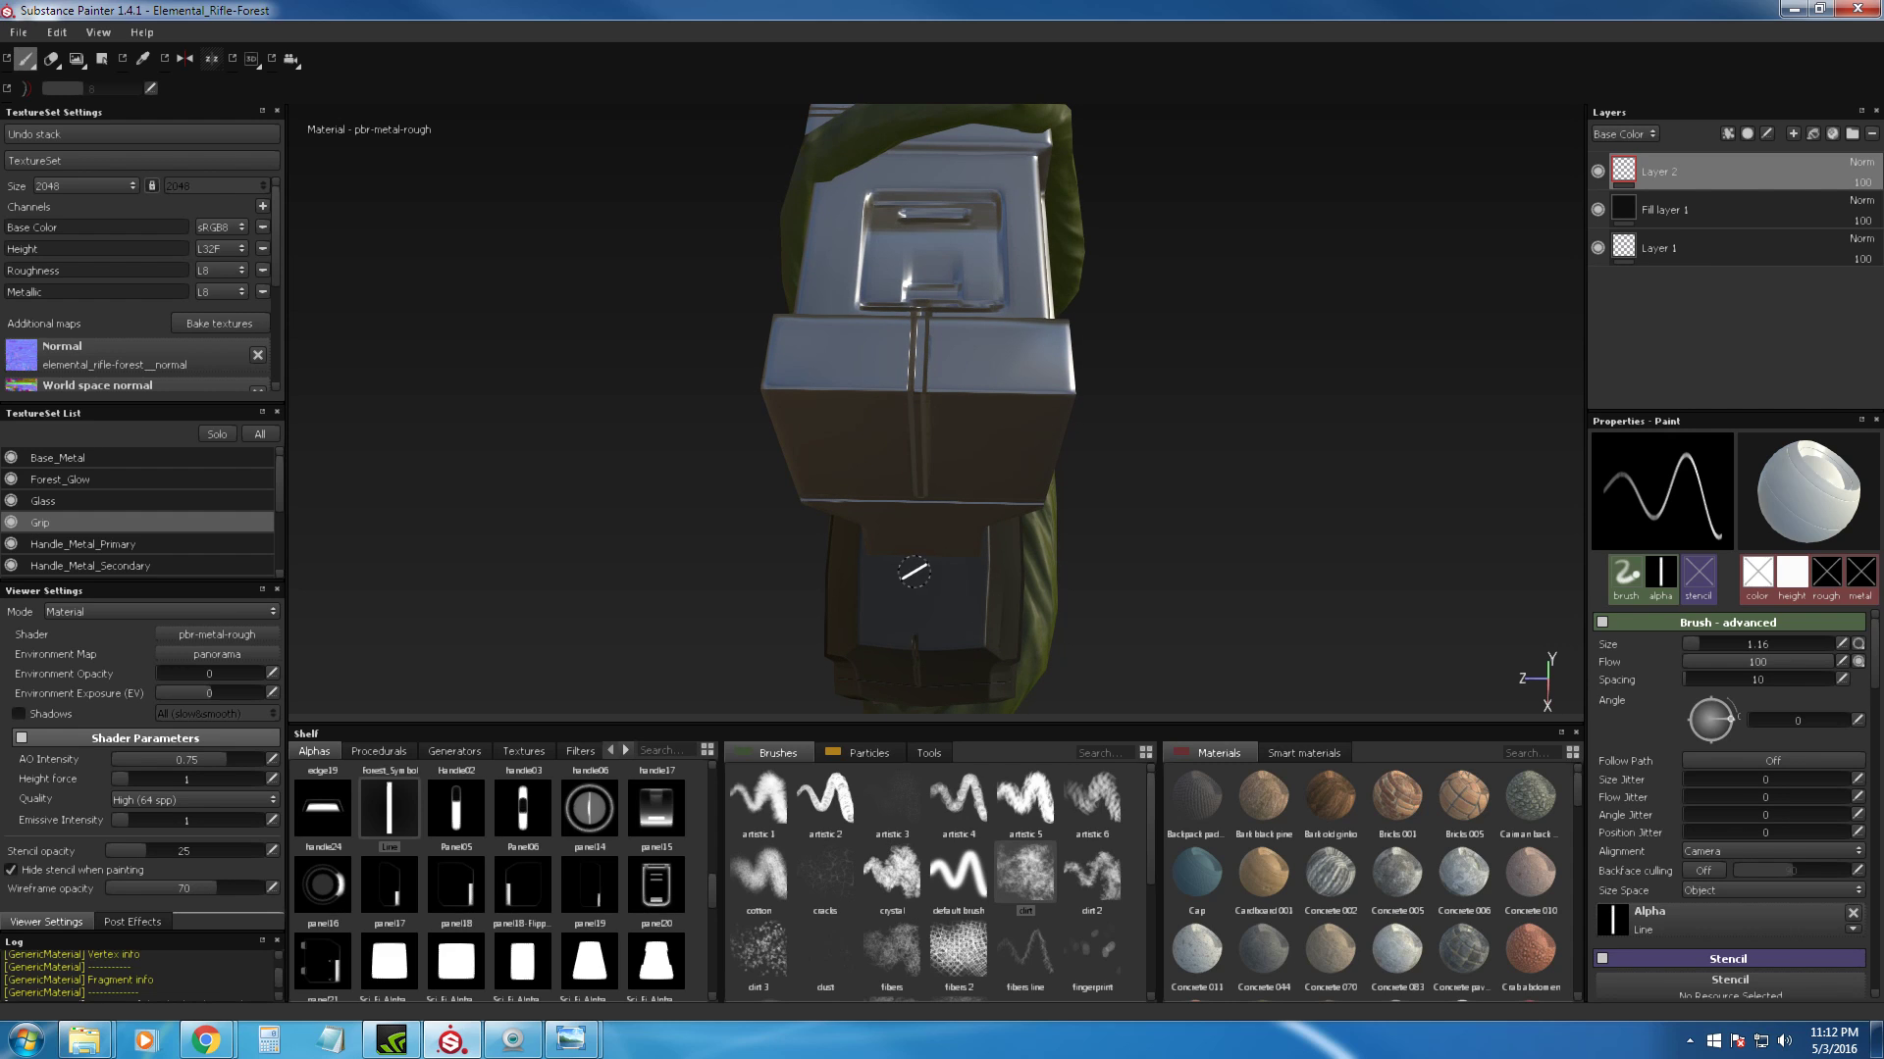
{"action": "mouse_move", "coordinate": [923, 573]}
{"action": "left_mouse_down", "text": "alt"}
{"action": "mouse_move", "coordinate": [942, 599]}
{"action": "mouse_move", "coordinate": [950, 307]}
{"action": "left_mouse_up", "text": "alt"}
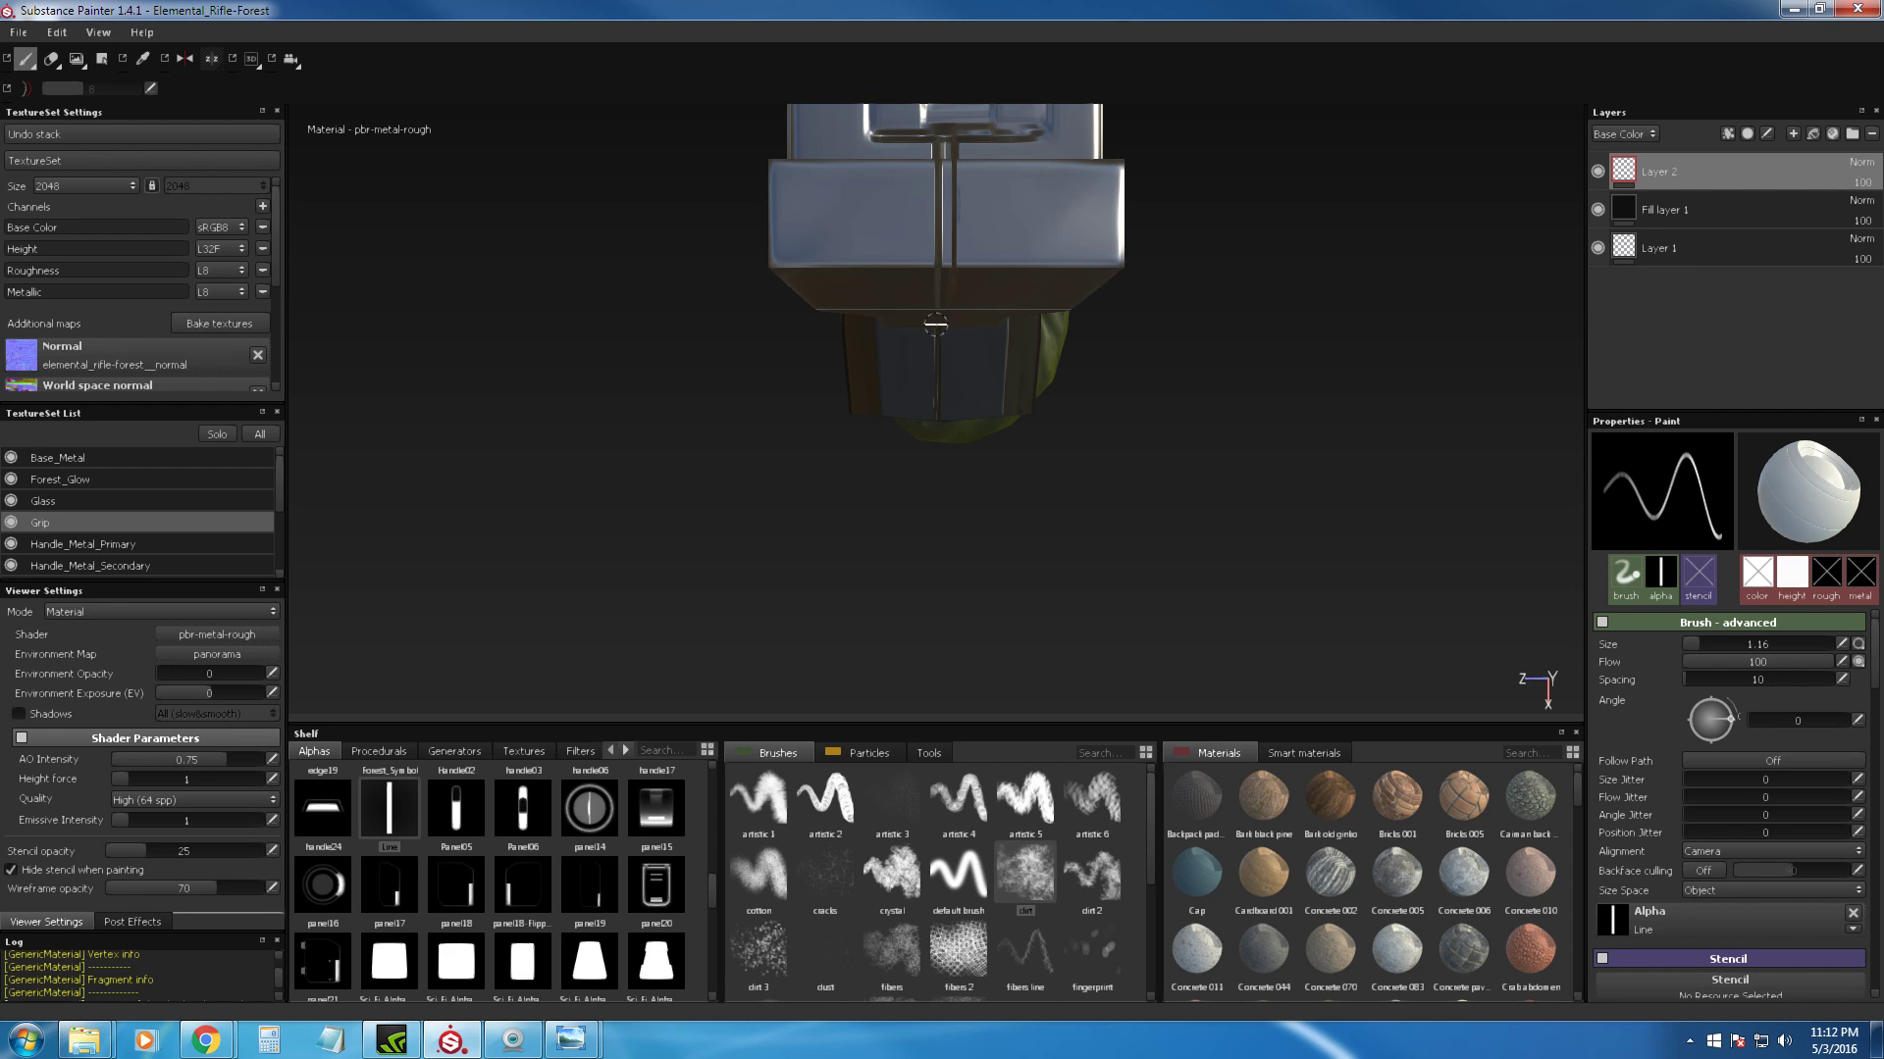
{"action": "left_click_drag", "start_coordinate": [1111, 466], "coordinate": [1216, 386], "text": "alt"}
{"action": "right_click_drag", "start_coordinate": [1215, 386], "coordinate": [1110, 390], "text": "alt"}
{"action": "left_click_drag", "start_coordinate": [1109, 390], "coordinate": [1000, 393], "text": "alt+shift"}
{"action": "right_click_drag", "start_coordinate": [1000, 393], "coordinate": [973, 618], "text": "alt"}
{"action": "middle_click_drag", "start_coordinate": [966, 550], "coordinate": [996, 547], "text": "alt"}
{"action": "right_click_drag", "start_coordinate": [863, 471], "coordinate": [816, 608], "text": "alt"}
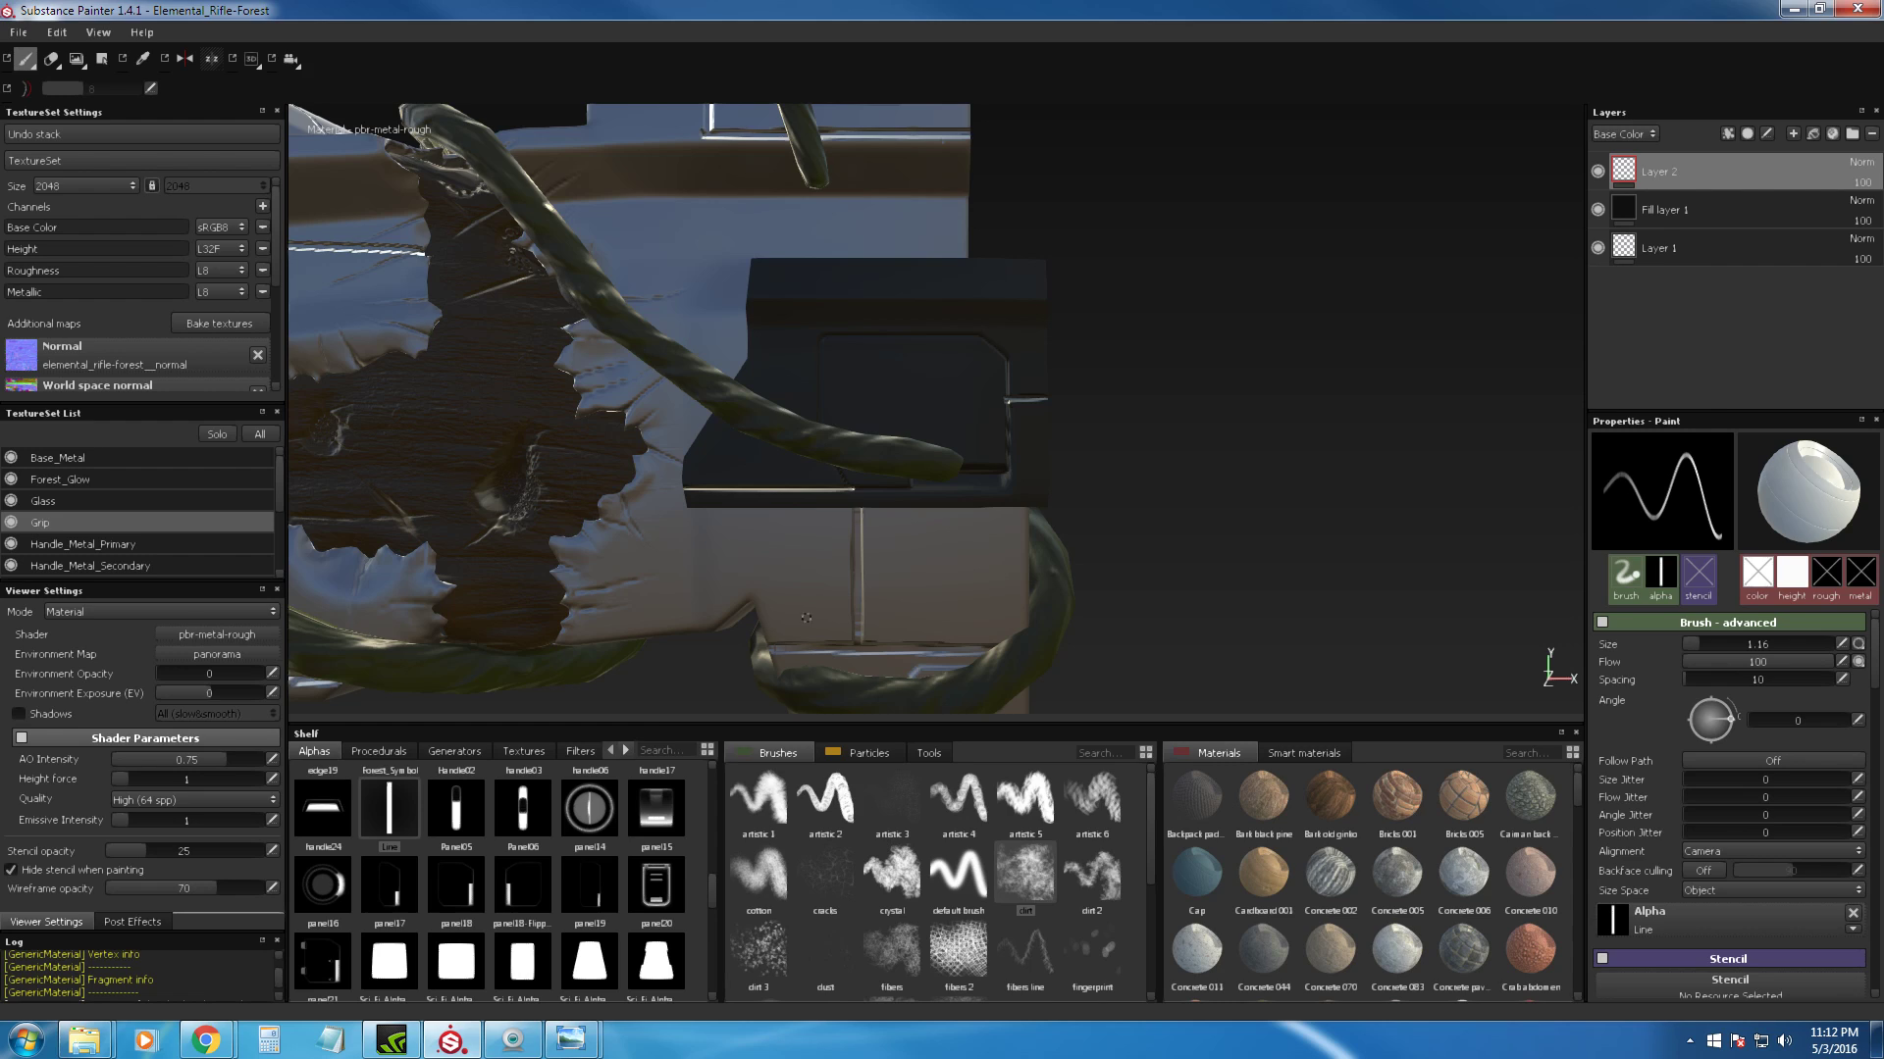
Step: Stamp the panel14 round bolt detail in the lower rear corner of the Grip block's side panel
{"action": "left_click", "coordinate": [589, 809]}
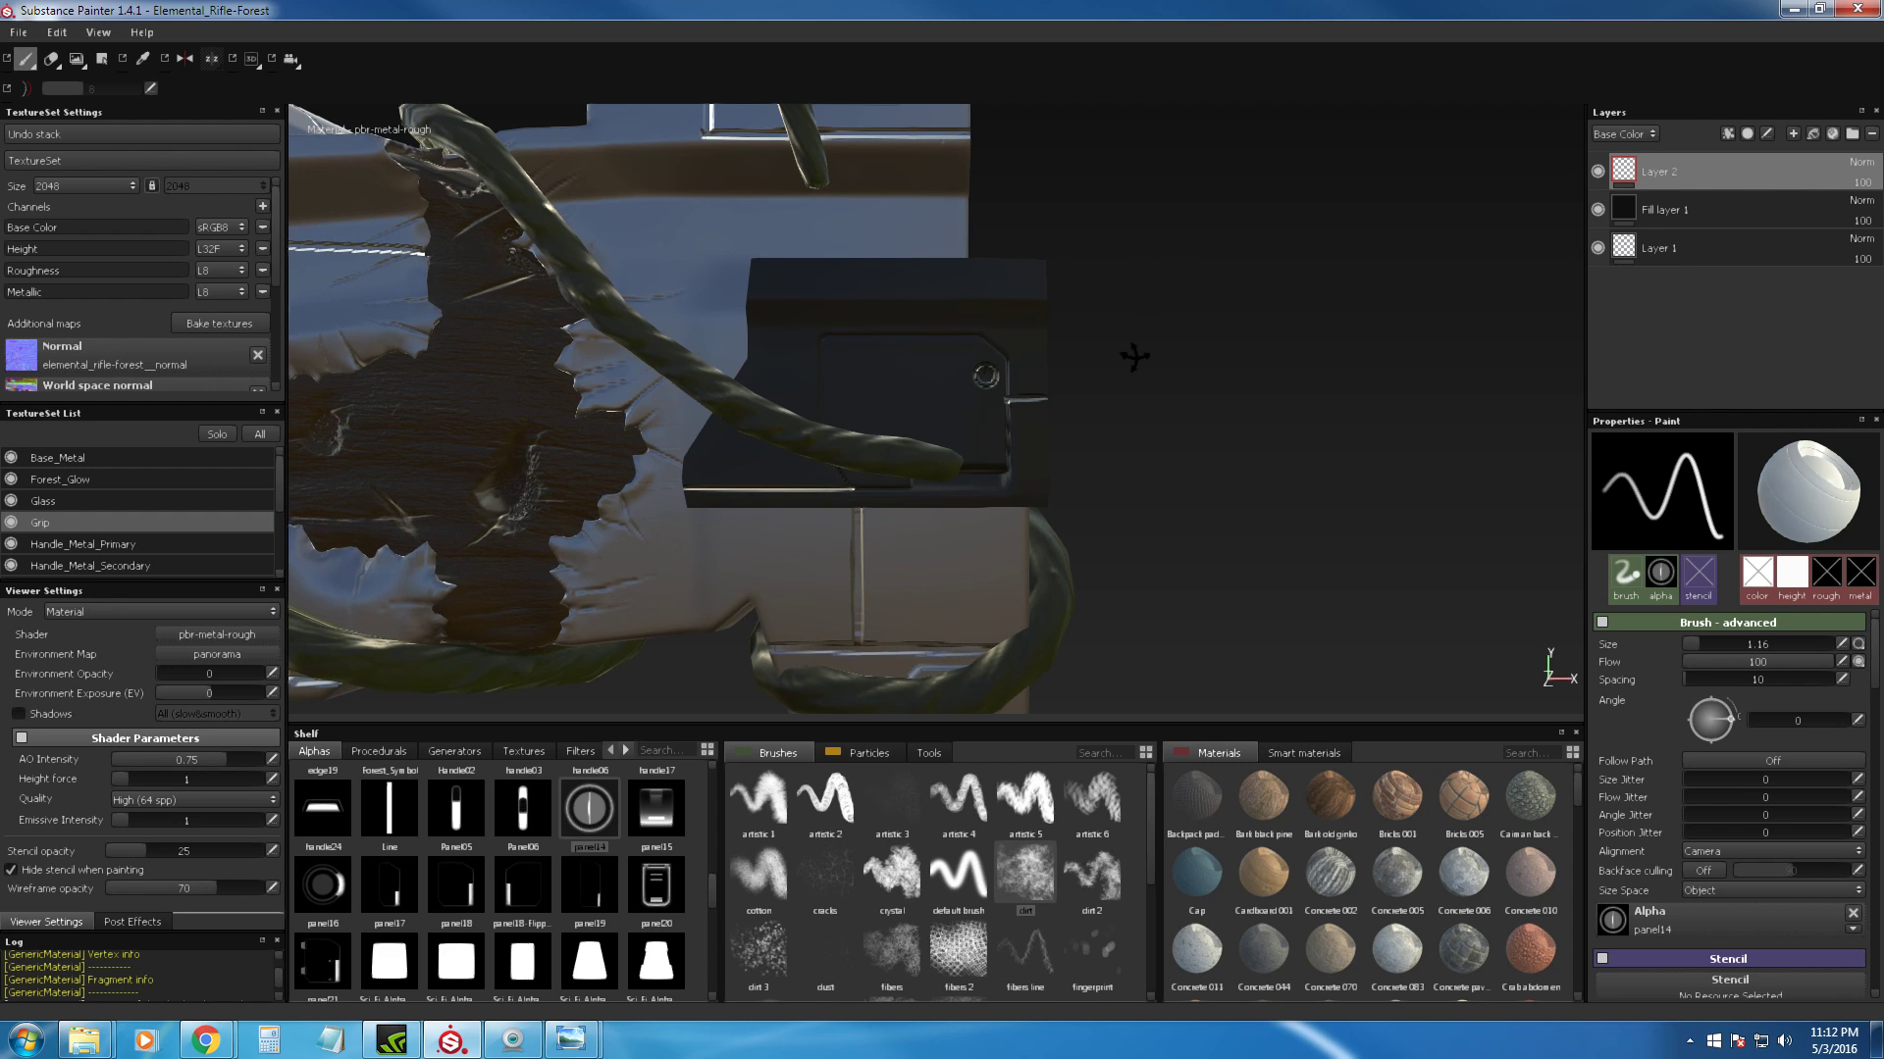
{"action": "right_click_drag", "start_coordinate": [1131, 357], "coordinate": [1177, 397], "text": "alt"}
{"action": "key", "text": "ctrl+z"}
{"action": "key", "text": "alt+q"}
{"action": "left_click", "coordinate": [971, 453]}
{"action": "key", "text": "alt+q"}
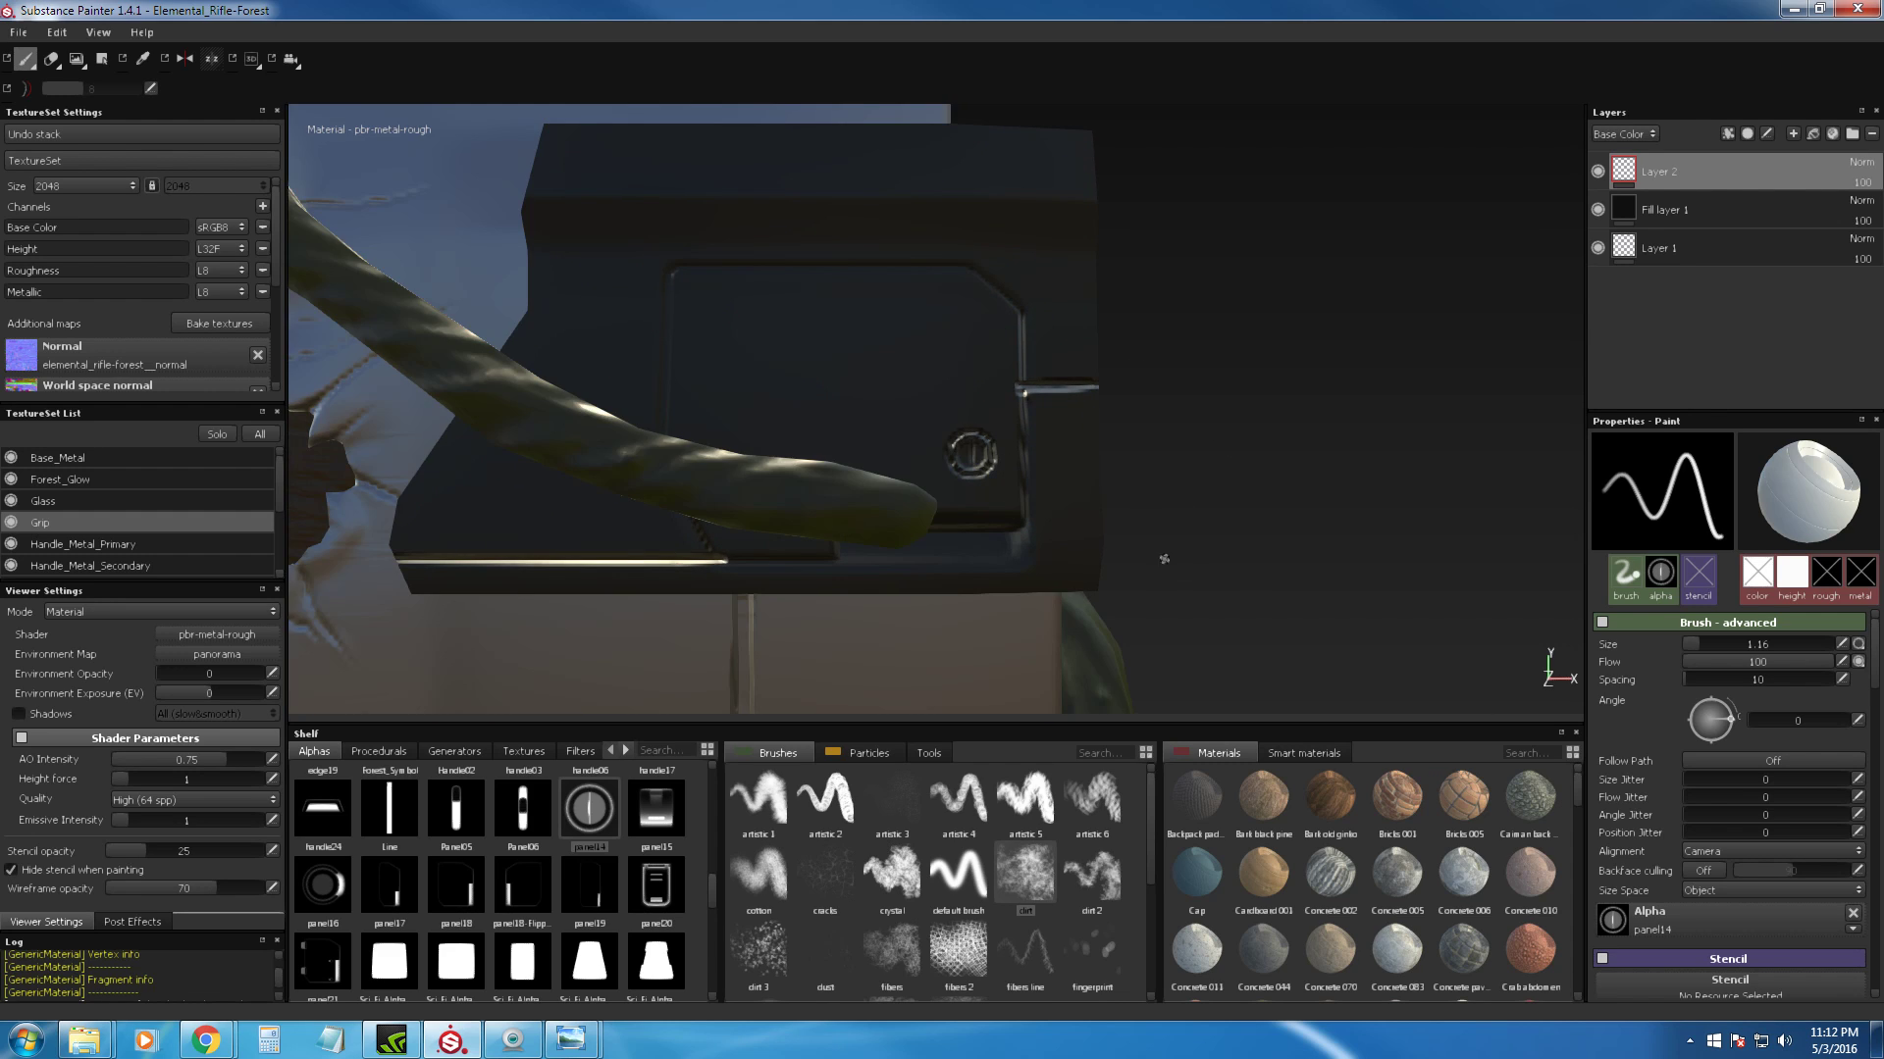
Step: Examine the stamped details on the stock's Grip block from the side and rear, and check how they suit the whole rifle
{"action": "left_click_drag", "start_coordinate": [1244, 479], "coordinate": [1303, 530], "text": "alt"}
{"action": "mouse_move", "coordinate": [1303, 530]}
{"action": "right_mouse_down", "text": "alt"}
{"action": "mouse_move", "coordinate": [1082, 328]}
{"action": "mouse_move", "coordinate": [1114, 244]}
{"action": "right_mouse_up", "text": "alt"}
{"action": "left_click_drag", "start_coordinate": [1313, 333], "coordinate": [323, 343], "text": "alt"}
{"action": "left_click_drag", "start_coordinate": [1128, 368], "coordinate": [829, 457], "text": "alt"}
{"action": "middle_click_drag", "start_coordinate": [830, 456], "coordinate": [1018, 475], "text": "alt"}
{"action": "right_click_drag", "start_coordinate": [1018, 474], "coordinate": [1226, 468], "text": "alt"}
{"action": "middle_click_drag", "start_coordinate": [1226, 468], "coordinate": [1026, 441], "text": "alt"}
{"action": "right_click_drag", "start_coordinate": [1026, 440], "coordinate": [976, 372], "text": "alt"}
{"action": "left_click_drag", "start_coordinate": [981, 412], "coordinate": [1043, 530], "text": "alt"}
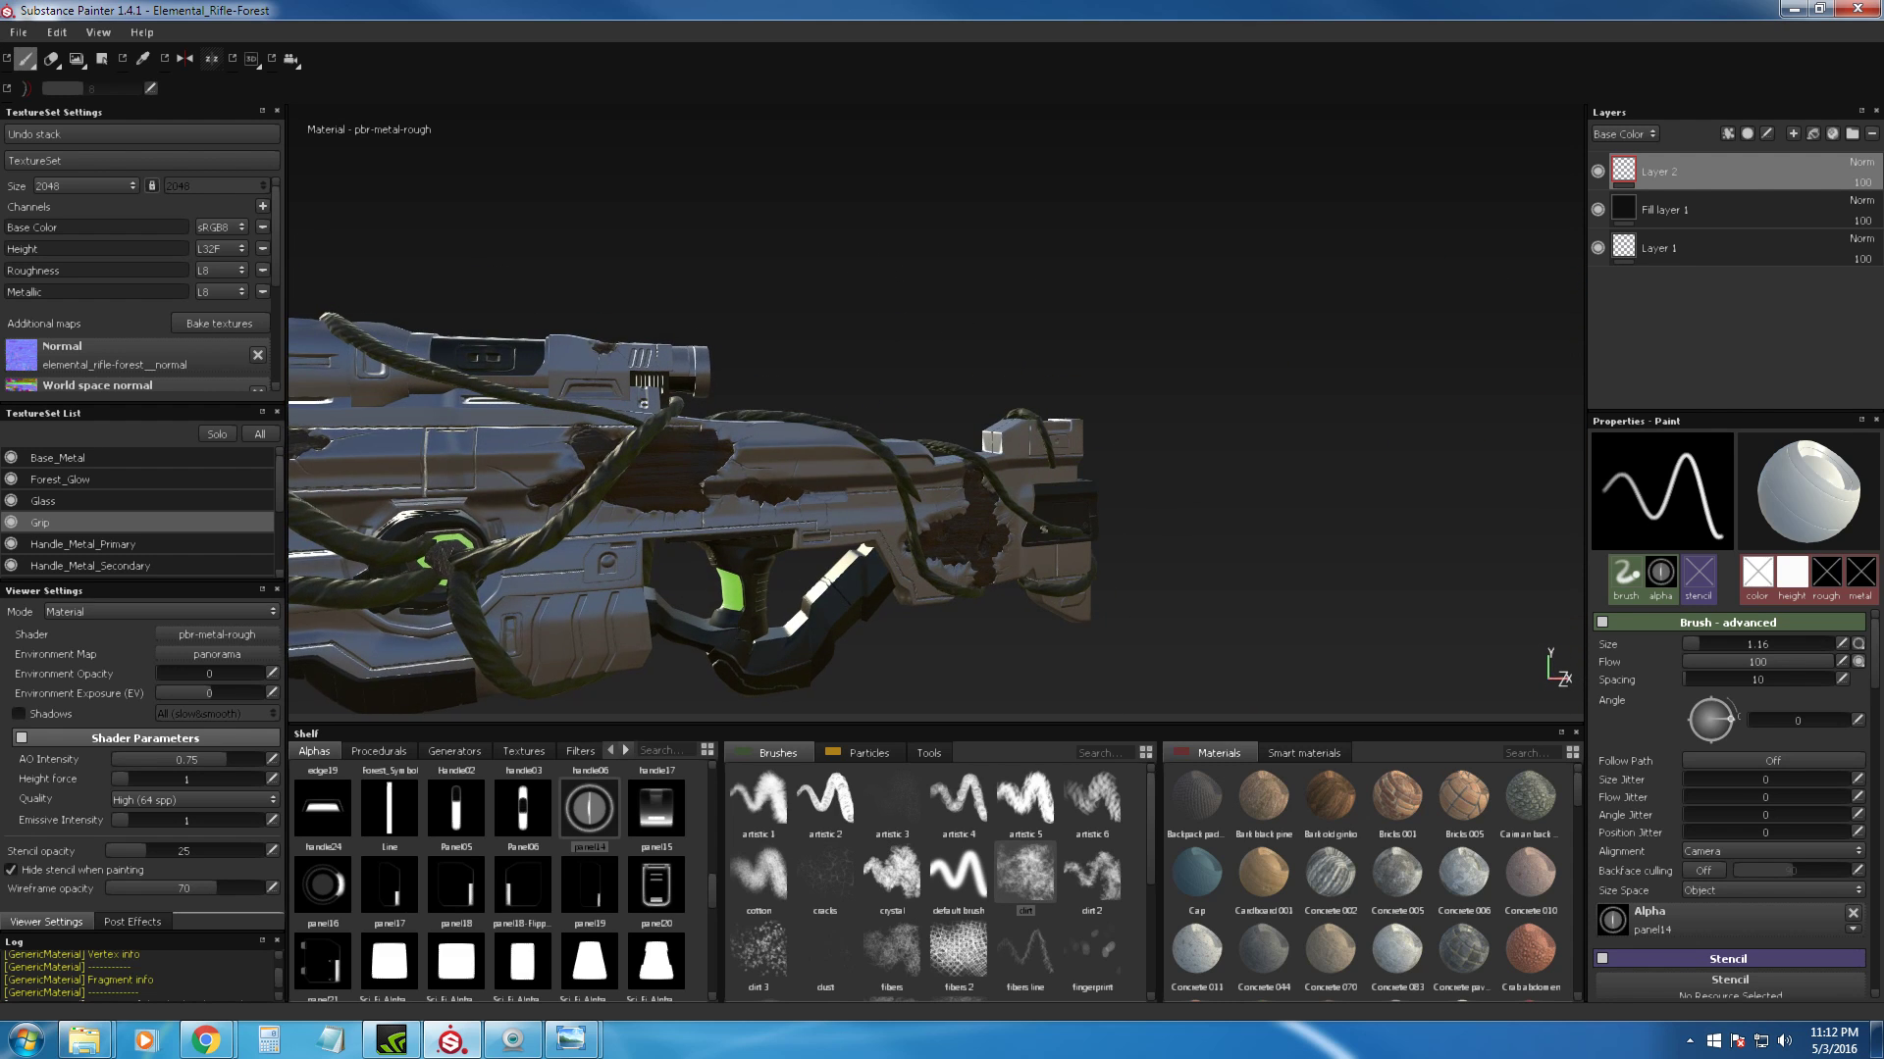
{"action": "middle_click_drag", "start_coordinate": [755, 628], "coordinate": [1085, 441], "text": "alt"}
{"action": "right_click_drag", "start_coordinate": [1085, 441], "coordinate": [1020, 344], "text": "alt"}
{"action": "left_click_drag", "start_coordinate": [1021, 343], "coordinate": [820, 461], "text": "alt"}
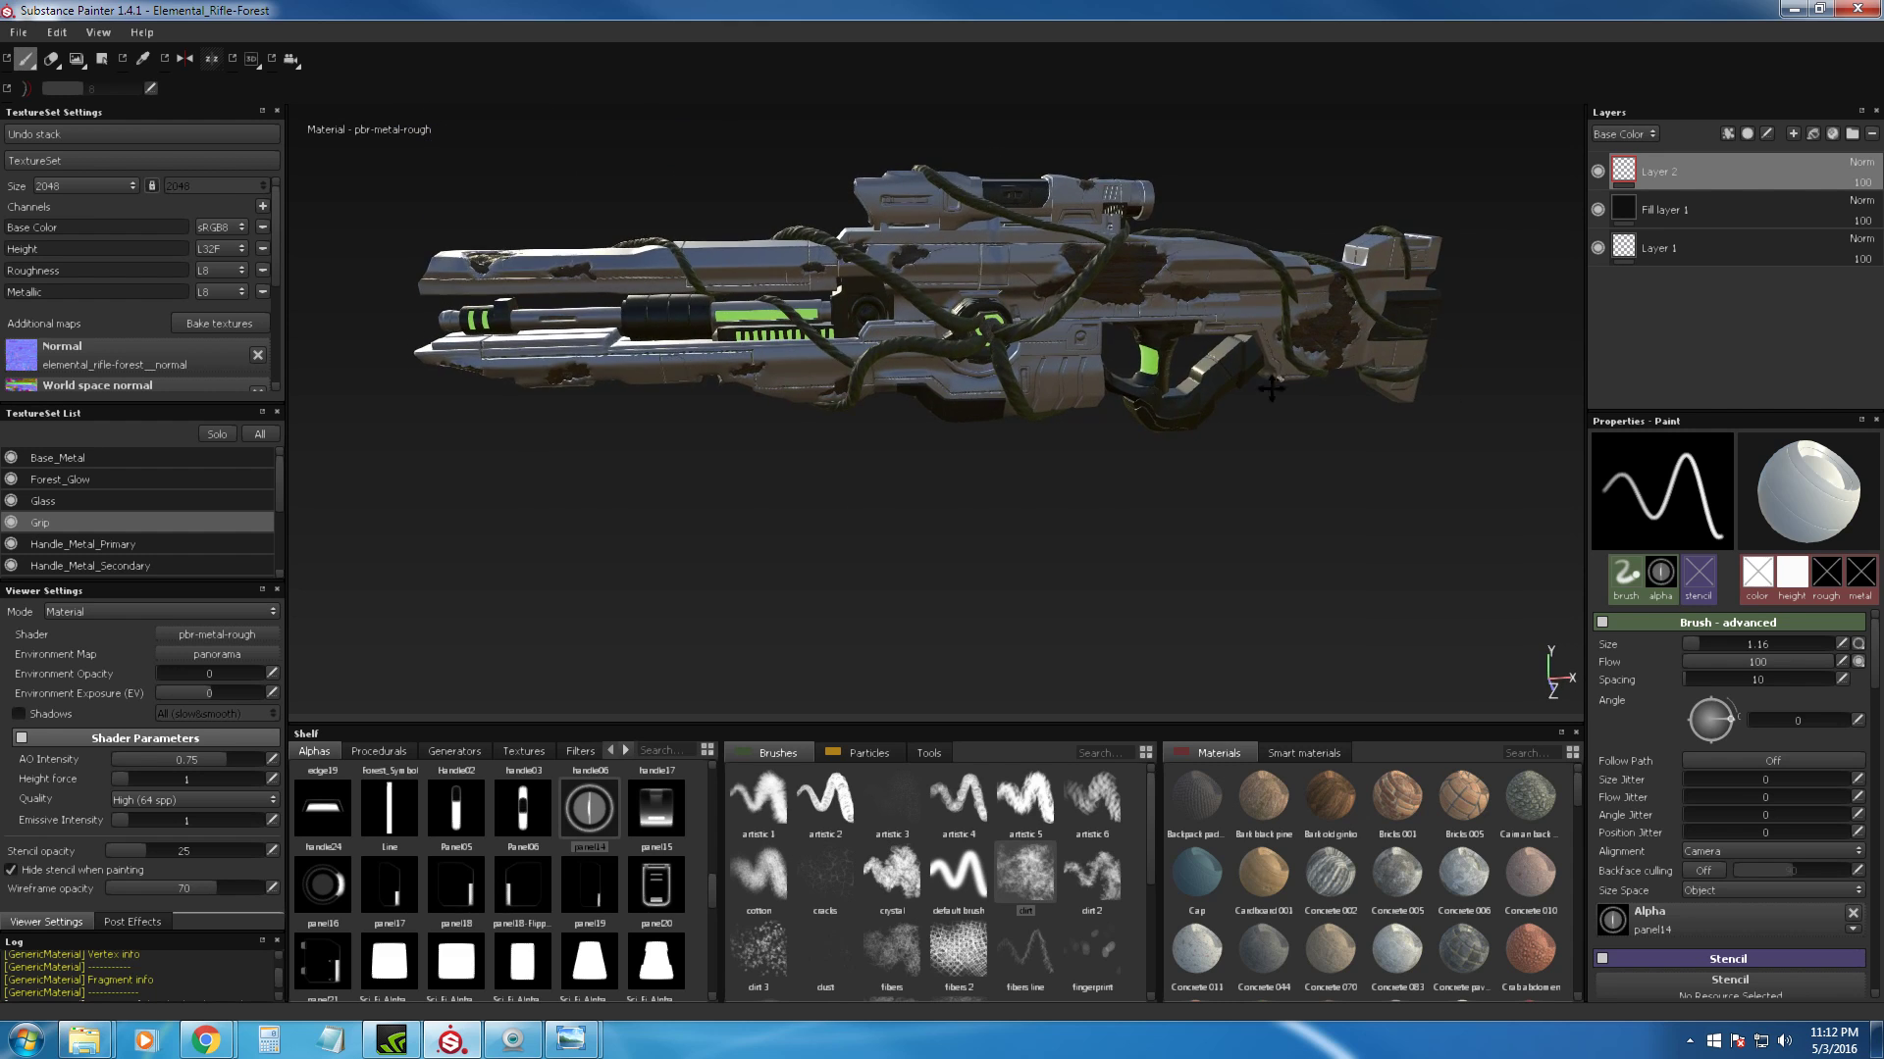
{"action": "middle_click_drag", "start_coordinate": [991, 393], "coordinate": [677, 510], "text": "alt"}
{"action": "left_click_drag", "start_coordinate": [677, 510], "coordinate": [637, 461], "text": "alt"}
{"action": "right_click_drag", "start_coordinate": [964, 409], "coordinate": [1173, 437], "text": "alt"}
{"action": "middle_click_drag", "start_coordinate": [1125, 405], "coordinate": [1099, 464], "text": "alt"}
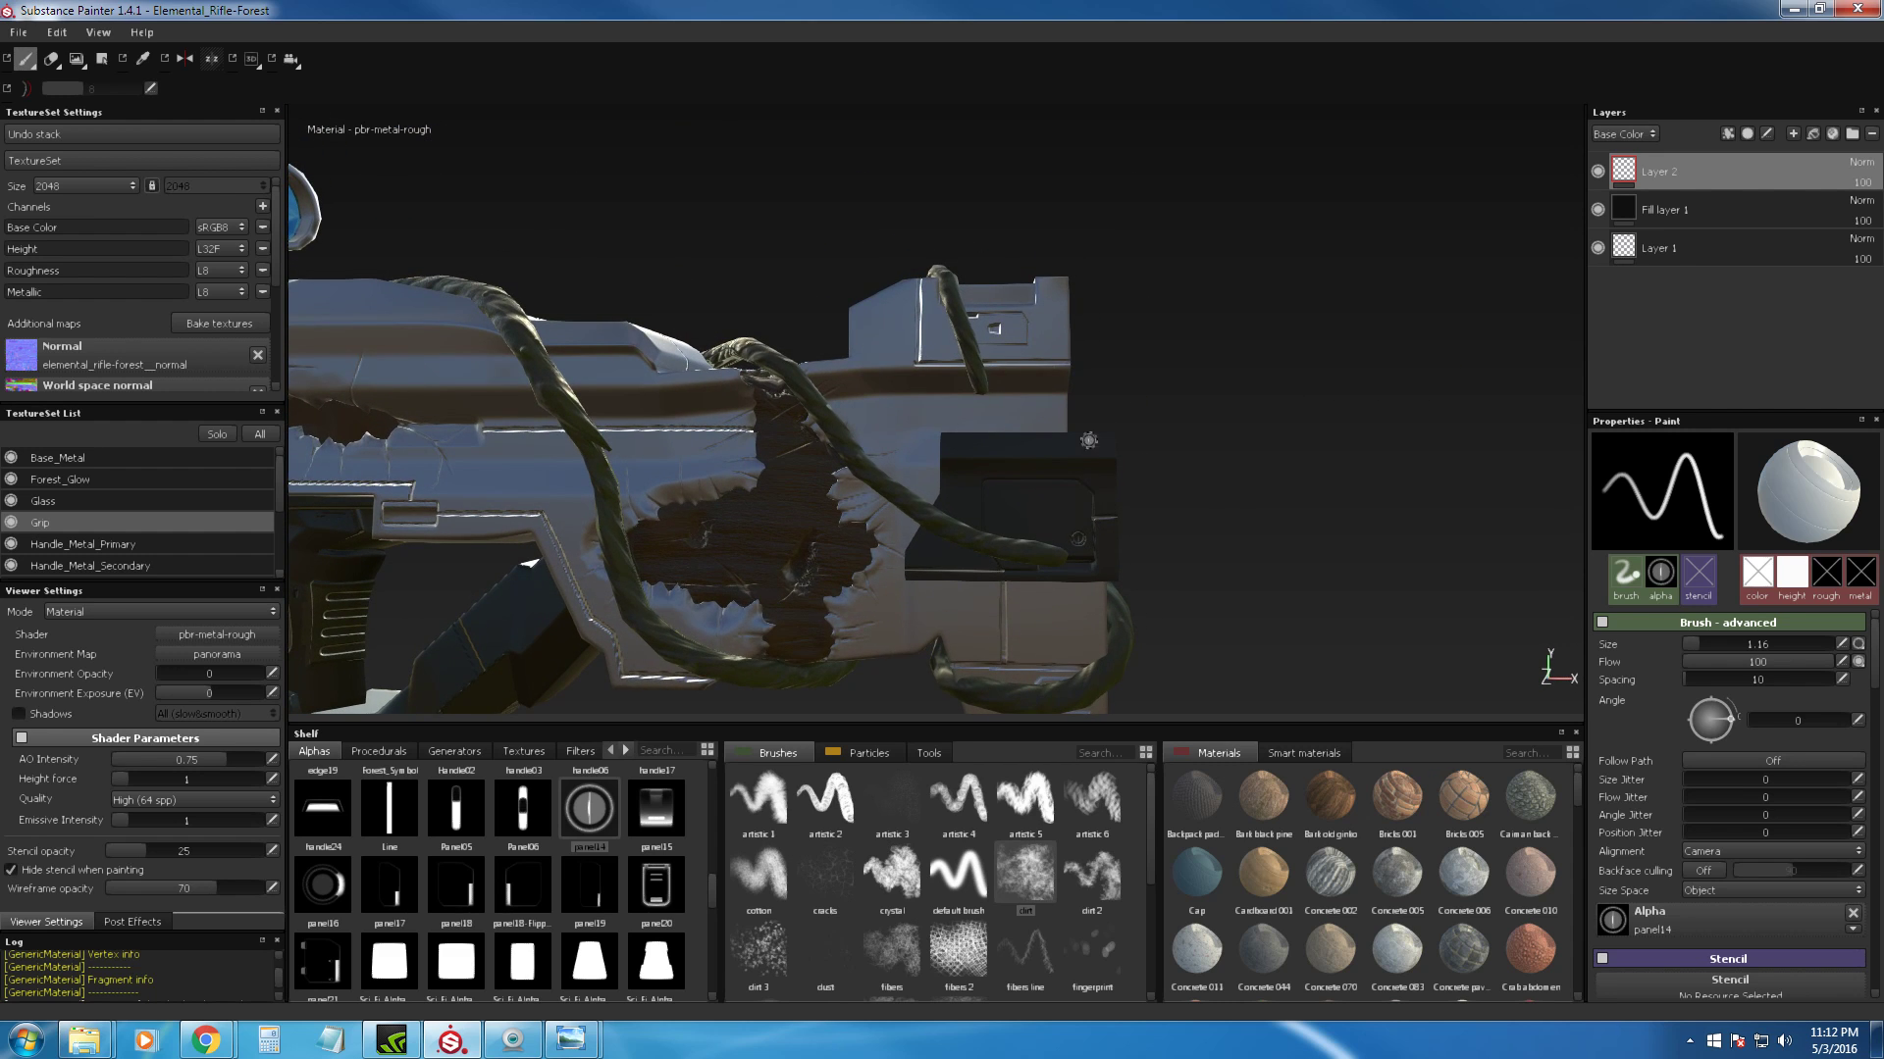
Step: Inspect the complete rifle from stock to barrel for the overall effect of the height details
{"action": "left_click_drag", "start_coordinate": [1083, 591], "coordinate": [1204, 532], "text": "alt"}
{"action": "right_click_drag", "start_coordinate": [1205, 531], "coordinate": [785, 451], "text": "alt"}
{"action": "left_click_drag", "start_coordinate": [421, 461], "coordinate": [549, 471], "text": "alt"}
{"action": "middle_click_drag", "start_coordinate": [525, 473], "coordinate": [876, 499], "text": "alt"}
{"action": "left_click_drag", "start_coordinate": [876, 498], "coordinate": [891, 429], "text": "alt"}
{"action": "right_click_drag", "start_coordinate": [892, 430], "coordinate": [855, 304], "text": "alt"}
{"action": "left_click_drag", "start_coordinate": [855, 304], "coordinate": [947, 520], "text": "alt"}
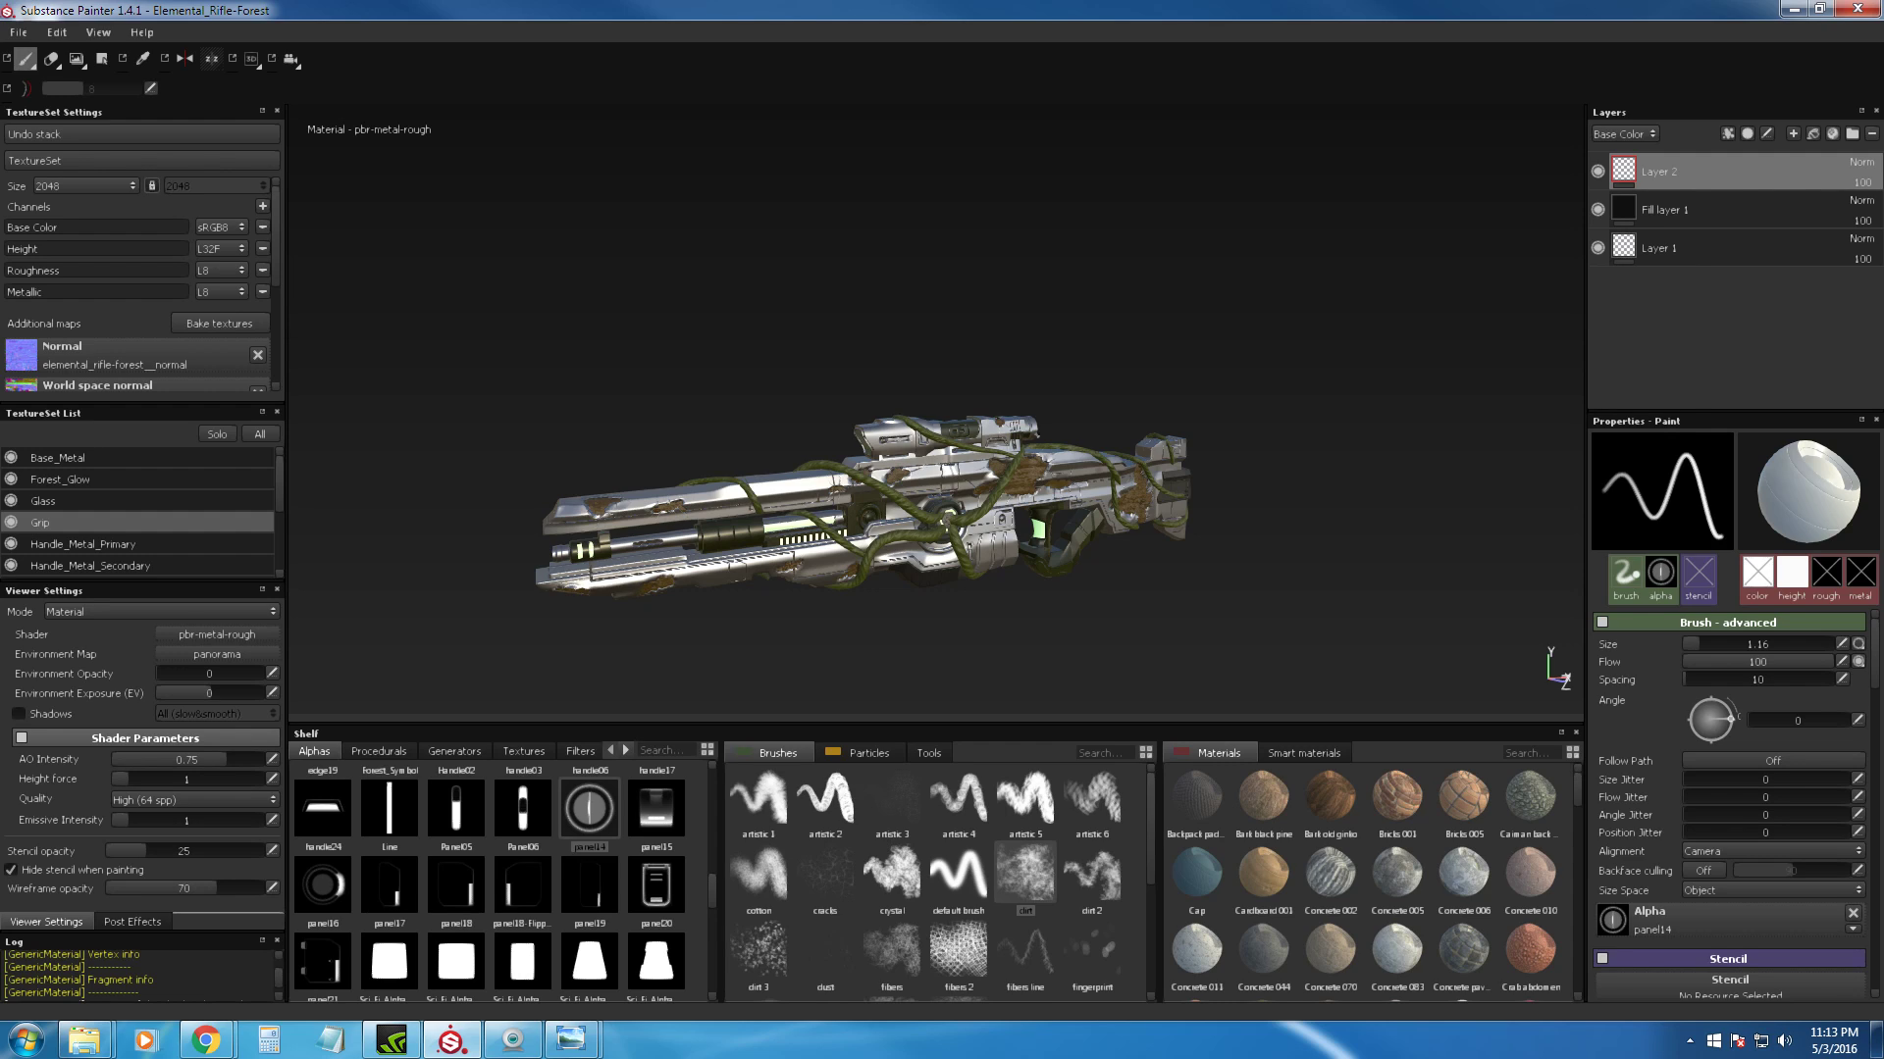
{"action": "right_click_drag", "start_coordinate": [889, 498], "coordinate": [1065, 750], "text": "alt"}
{"action": "left_click_drag", "start_coordinate": [1030, 491], "coordinate": [984, 478], "text": "alt"}
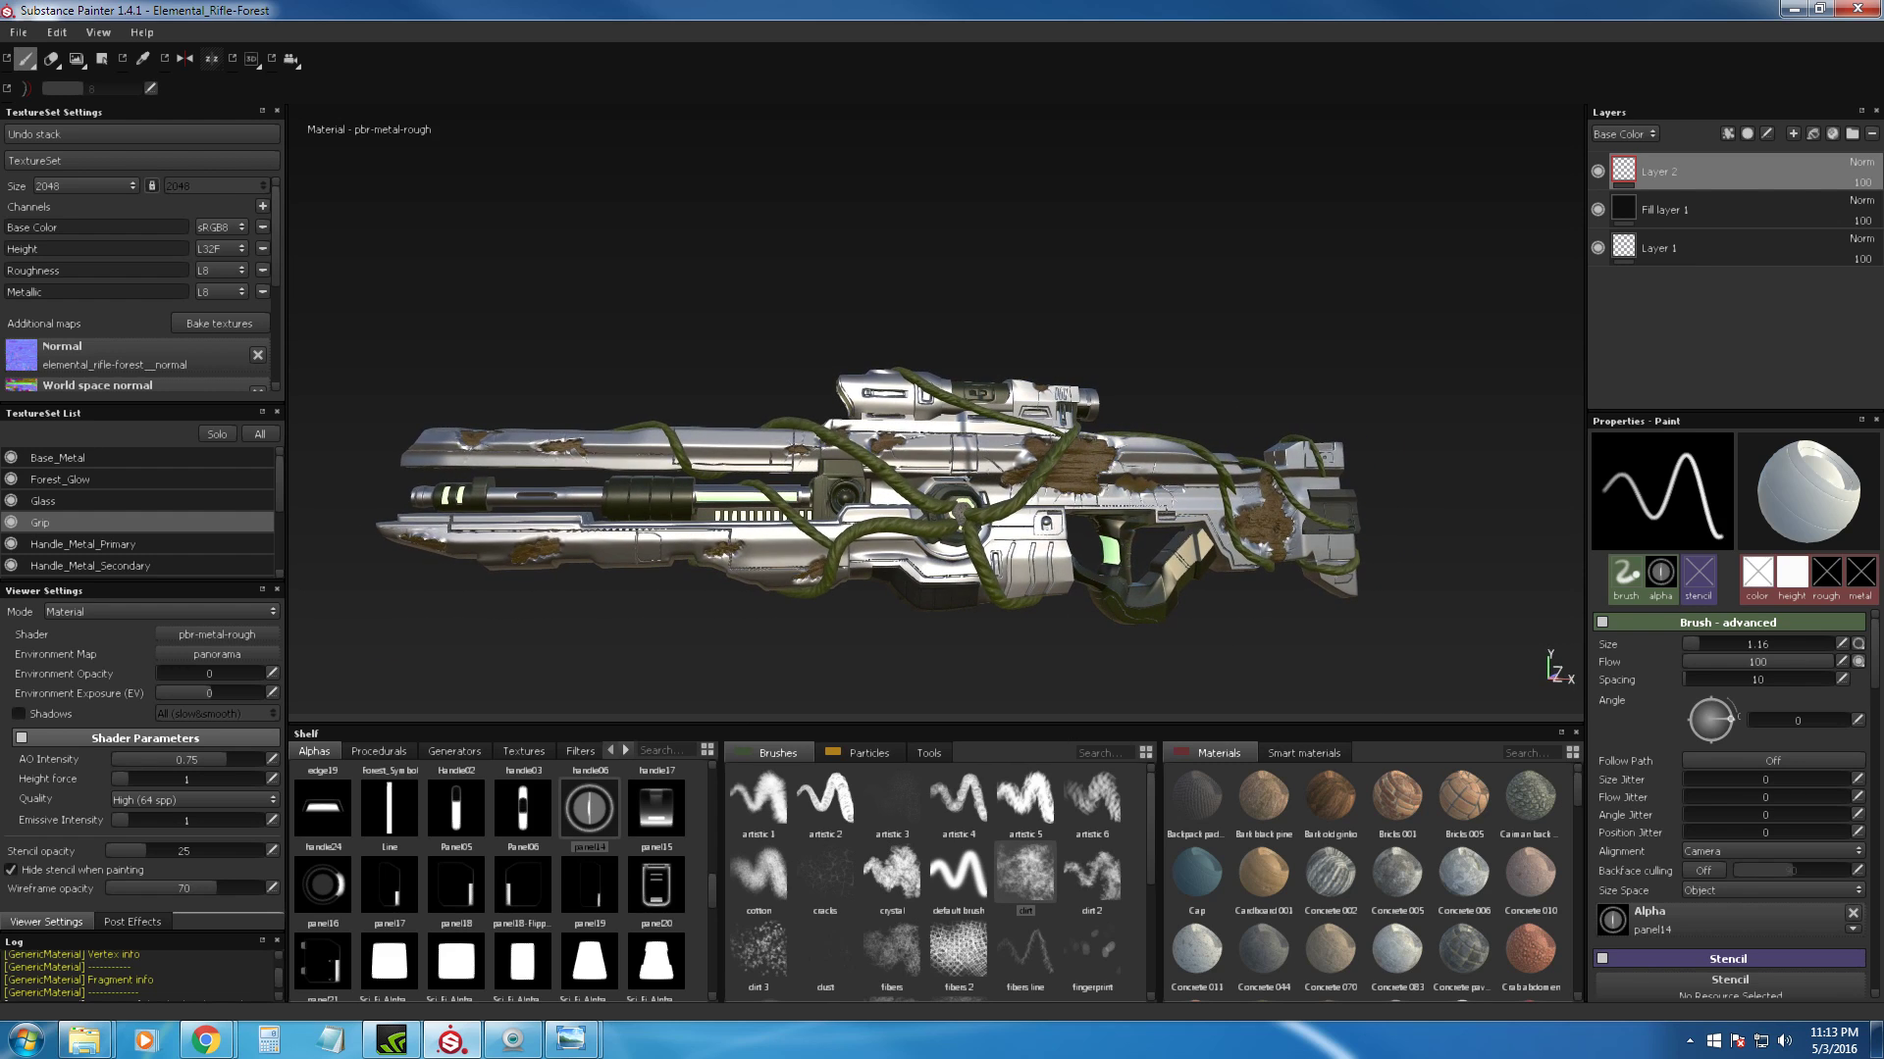
{"action": "left_click_drag", "start_coordinate": [630, 460], "coordinate": [1022, 231], "text": "alt"}
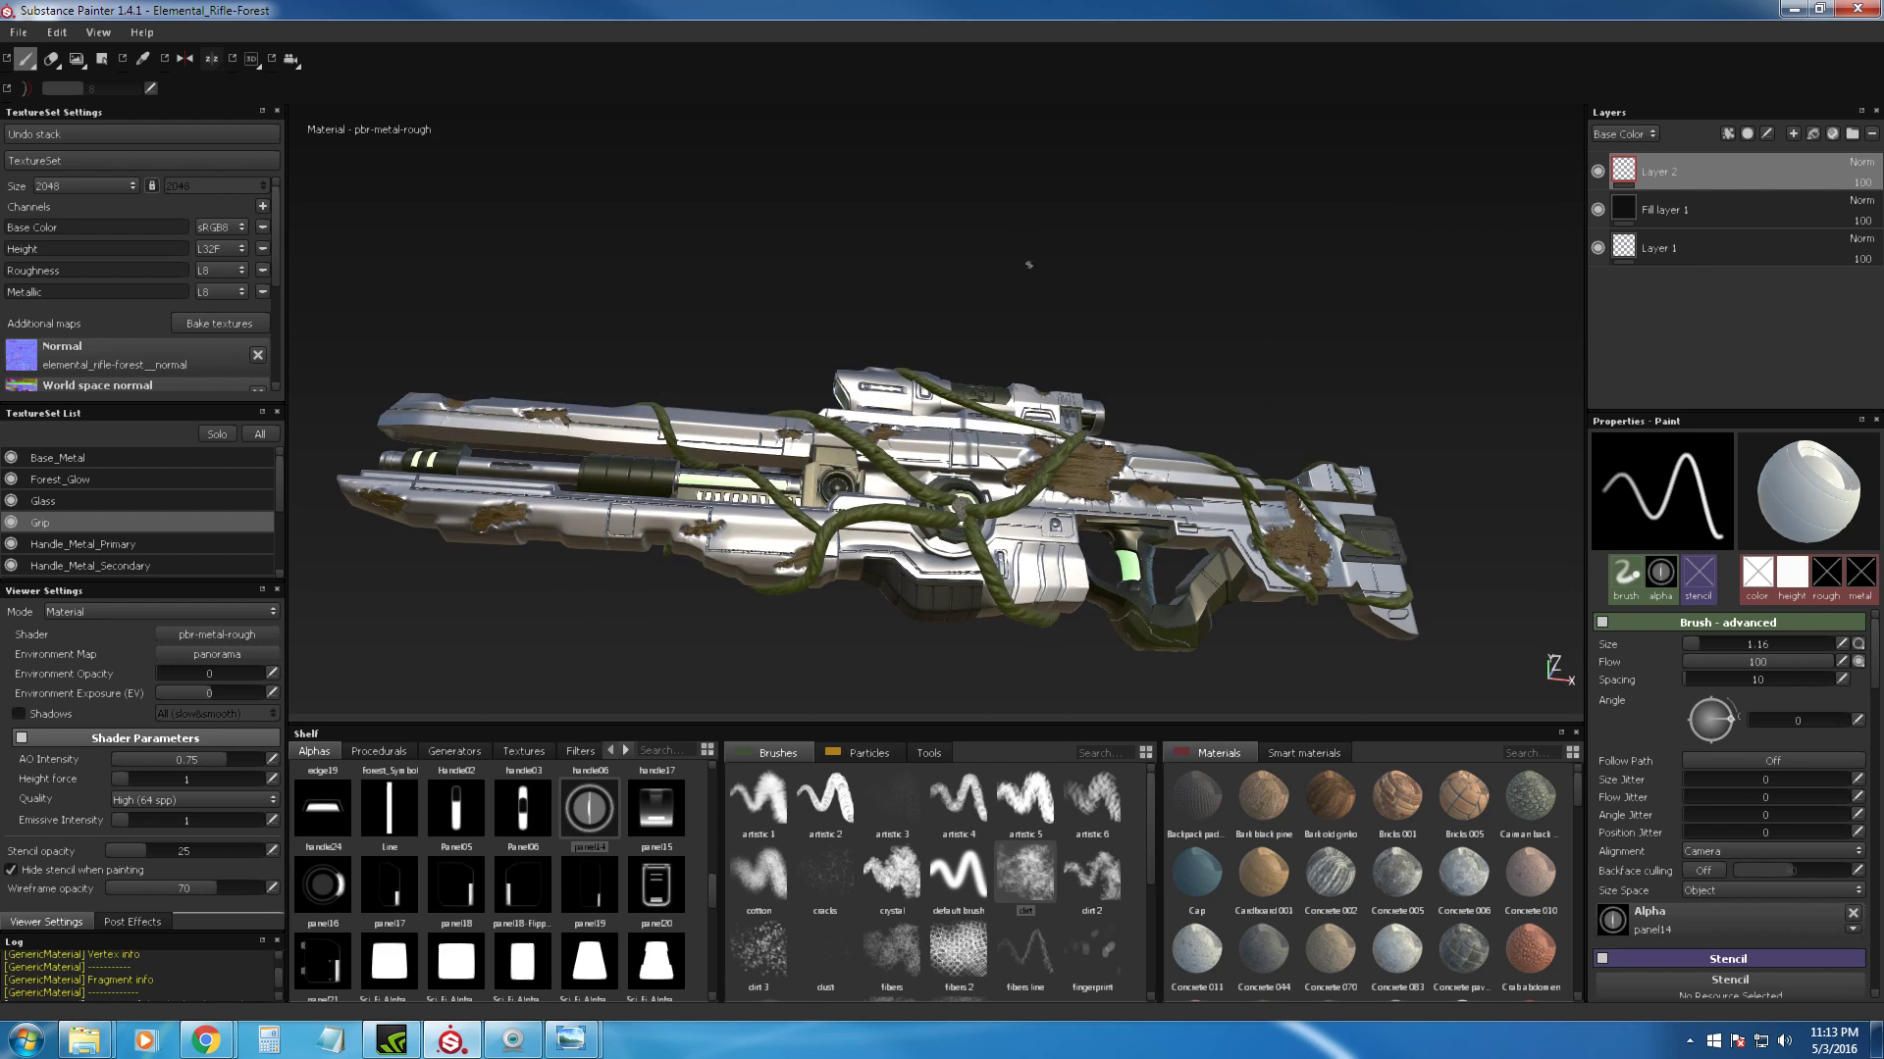
{"action": "right_click_drag", "start_coordinate": [1022, 232], "coordinate": [1081, 341], "text": "alt"}
{"action": "left_click_drag", "start_coordinate": [1081, 341], "coordinate": [1173, 473], "text": "alt"}
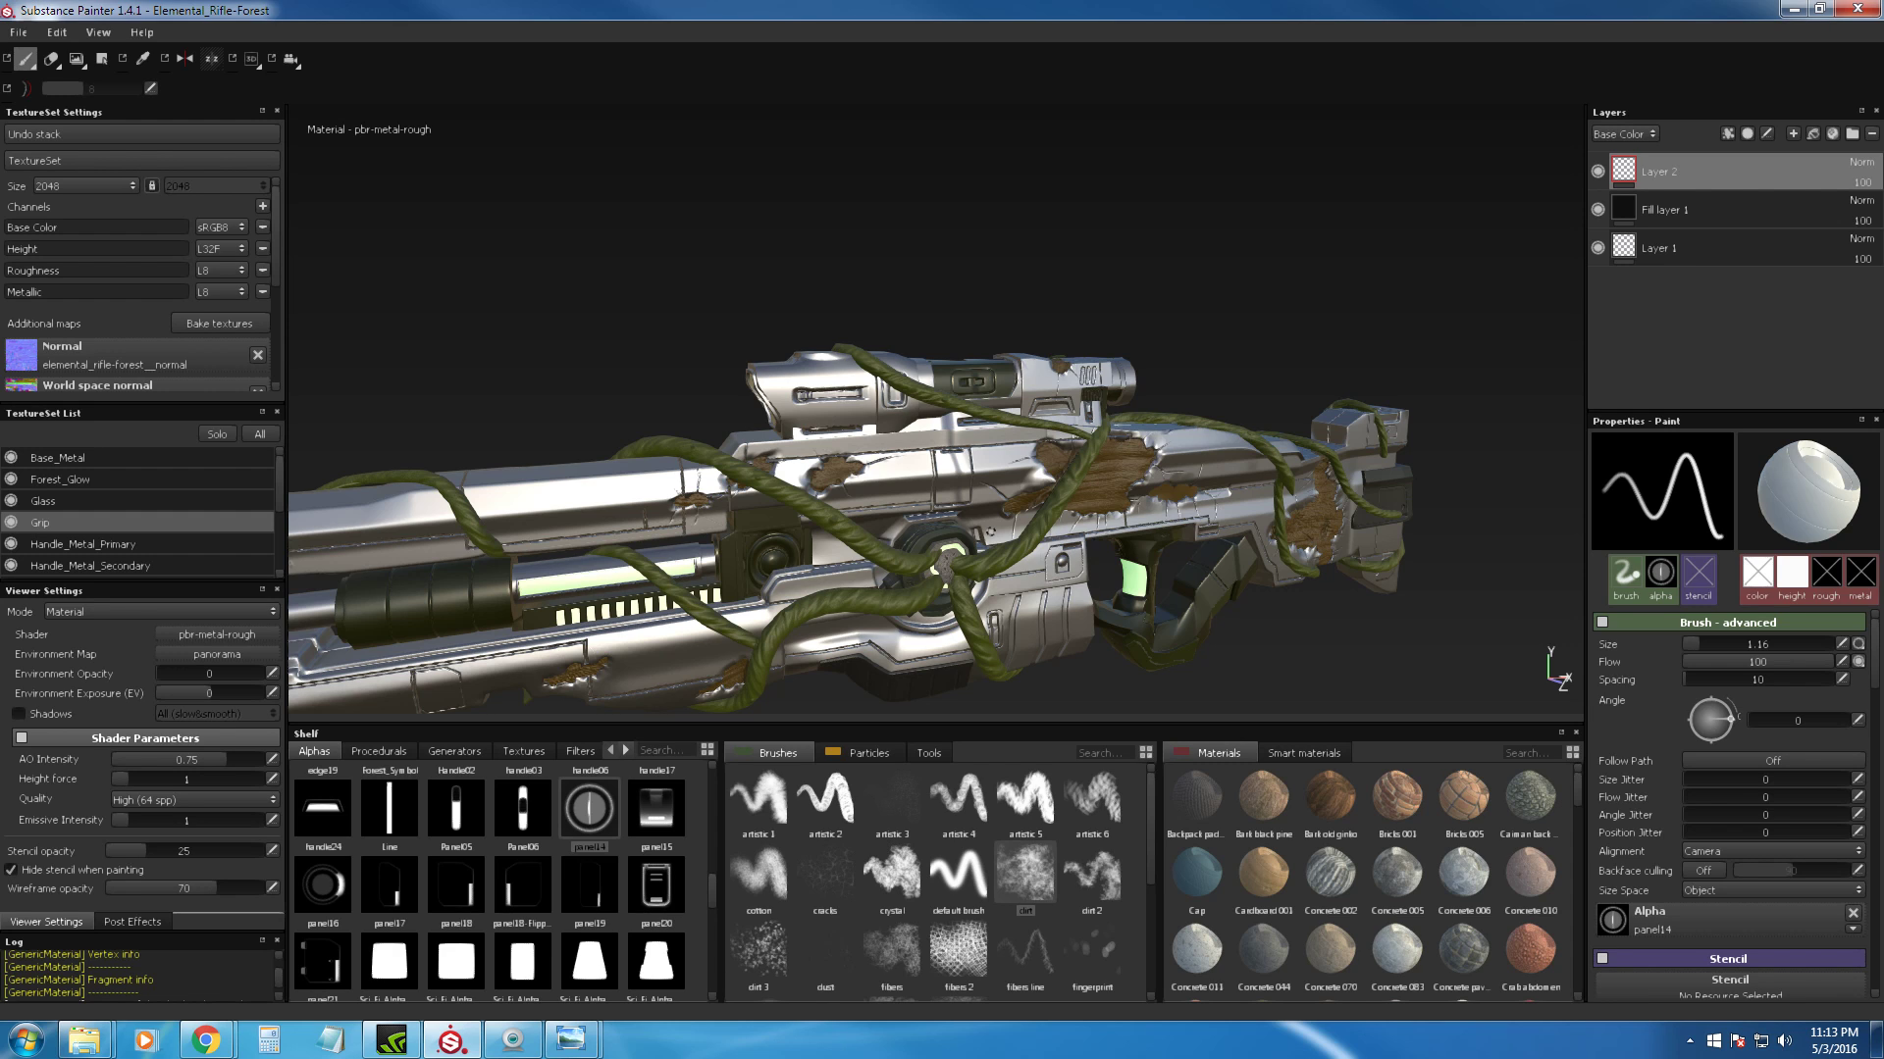
Step: On Base_Metal, erase the stray short vertical groove beside the torn metal with a 0.79 eraser, and trim the overshooting end of the neighbouring groove
{"action": "left_click_drag", "start_coordinate": [1226, 490], "coordinate": [537, 490], "text": "alt"}
{"action": "middle_click_drag", "start_coordinate": [537, 490], "coordinate": [714, 377], "text": "alt"}
{"action": "right_click_drag", "start_coordinate": [714, 377], "coordinate": [660, 439], "text": "alt"}
{"action": "left_click_drag", "start_coordinate": [660, 440], "coordinate": [606, 426], "text": "alt"}
{"action": "middle_click_drag", "start_coordinate": [638, 423], "coordinate": [803, 404], "text": "alt"}
{"action": "right_click_drag", "start_coordinate": [804, 404], "coordinate": [879, 510], "text": "alt"}
{"action": "middle_click_drag", "start_coordinate": [875, 505], "coordinate": [1030, 500], "text": "alt"}
{"action": "left_click", "coordinate": [49, 59]}
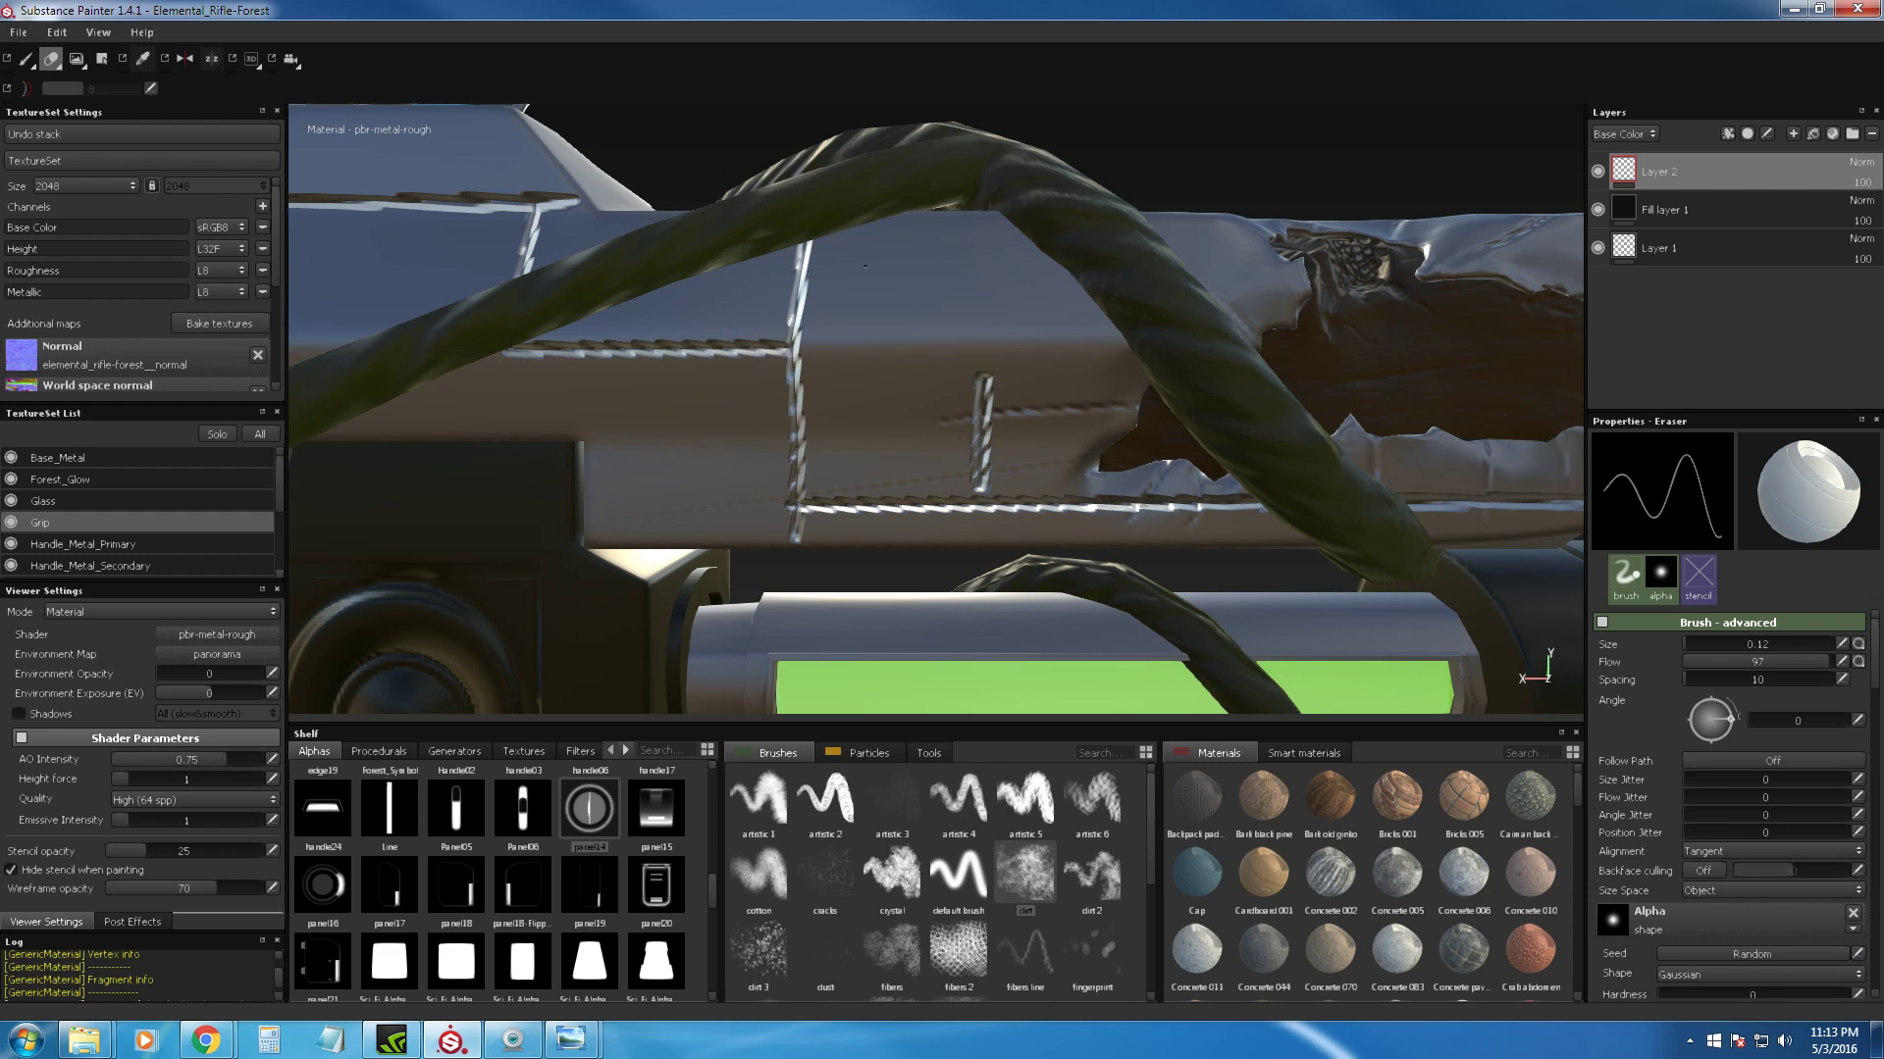
{"action": "right_click_drag", "start_coordinate": [987, 389], "coordinate": [995, 390], "text": "ctrl"}
{"action": "left_click", "coordinate": [138, 463]}
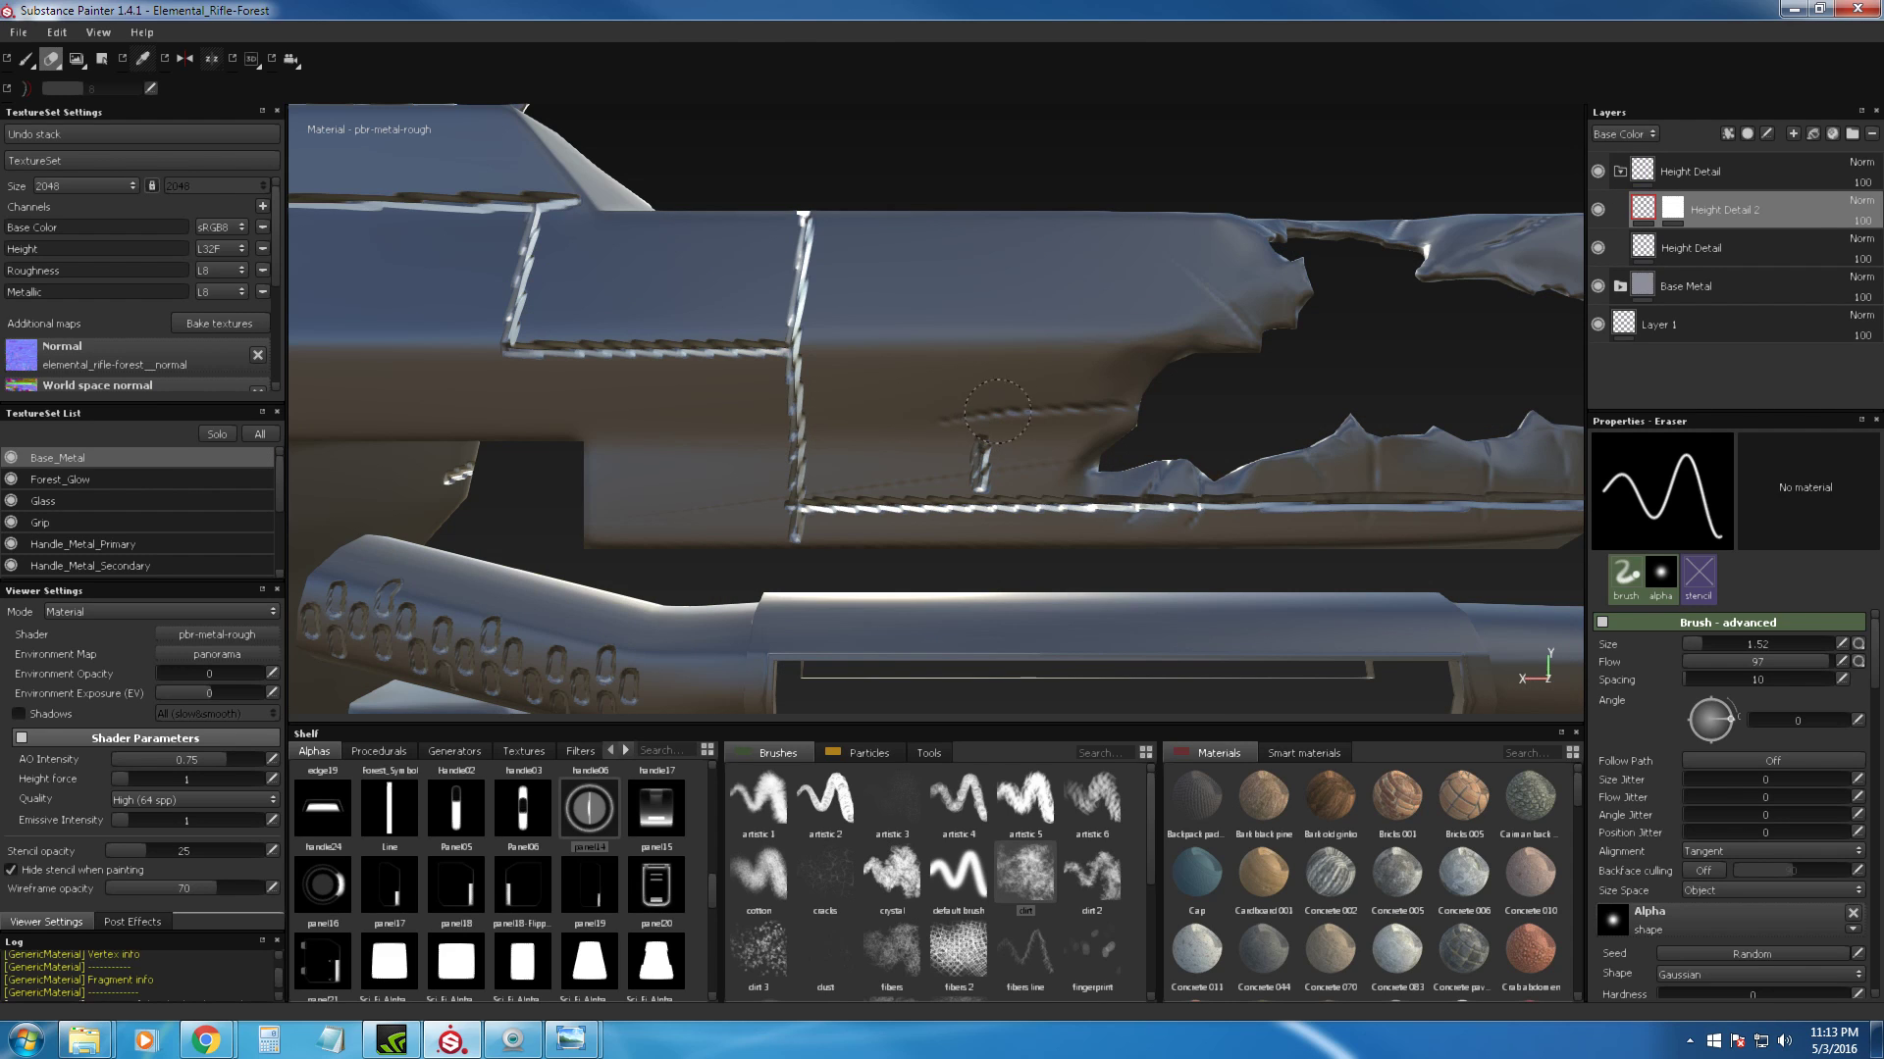
{"action": "right_click_drag", "start_coordinate": [993, 463], "coordinate": [979, 462], "text": "ctrl"}
{"action": "left_click_drag", "start_coordinate": [981, 458], "coordinate": [977, 461]}
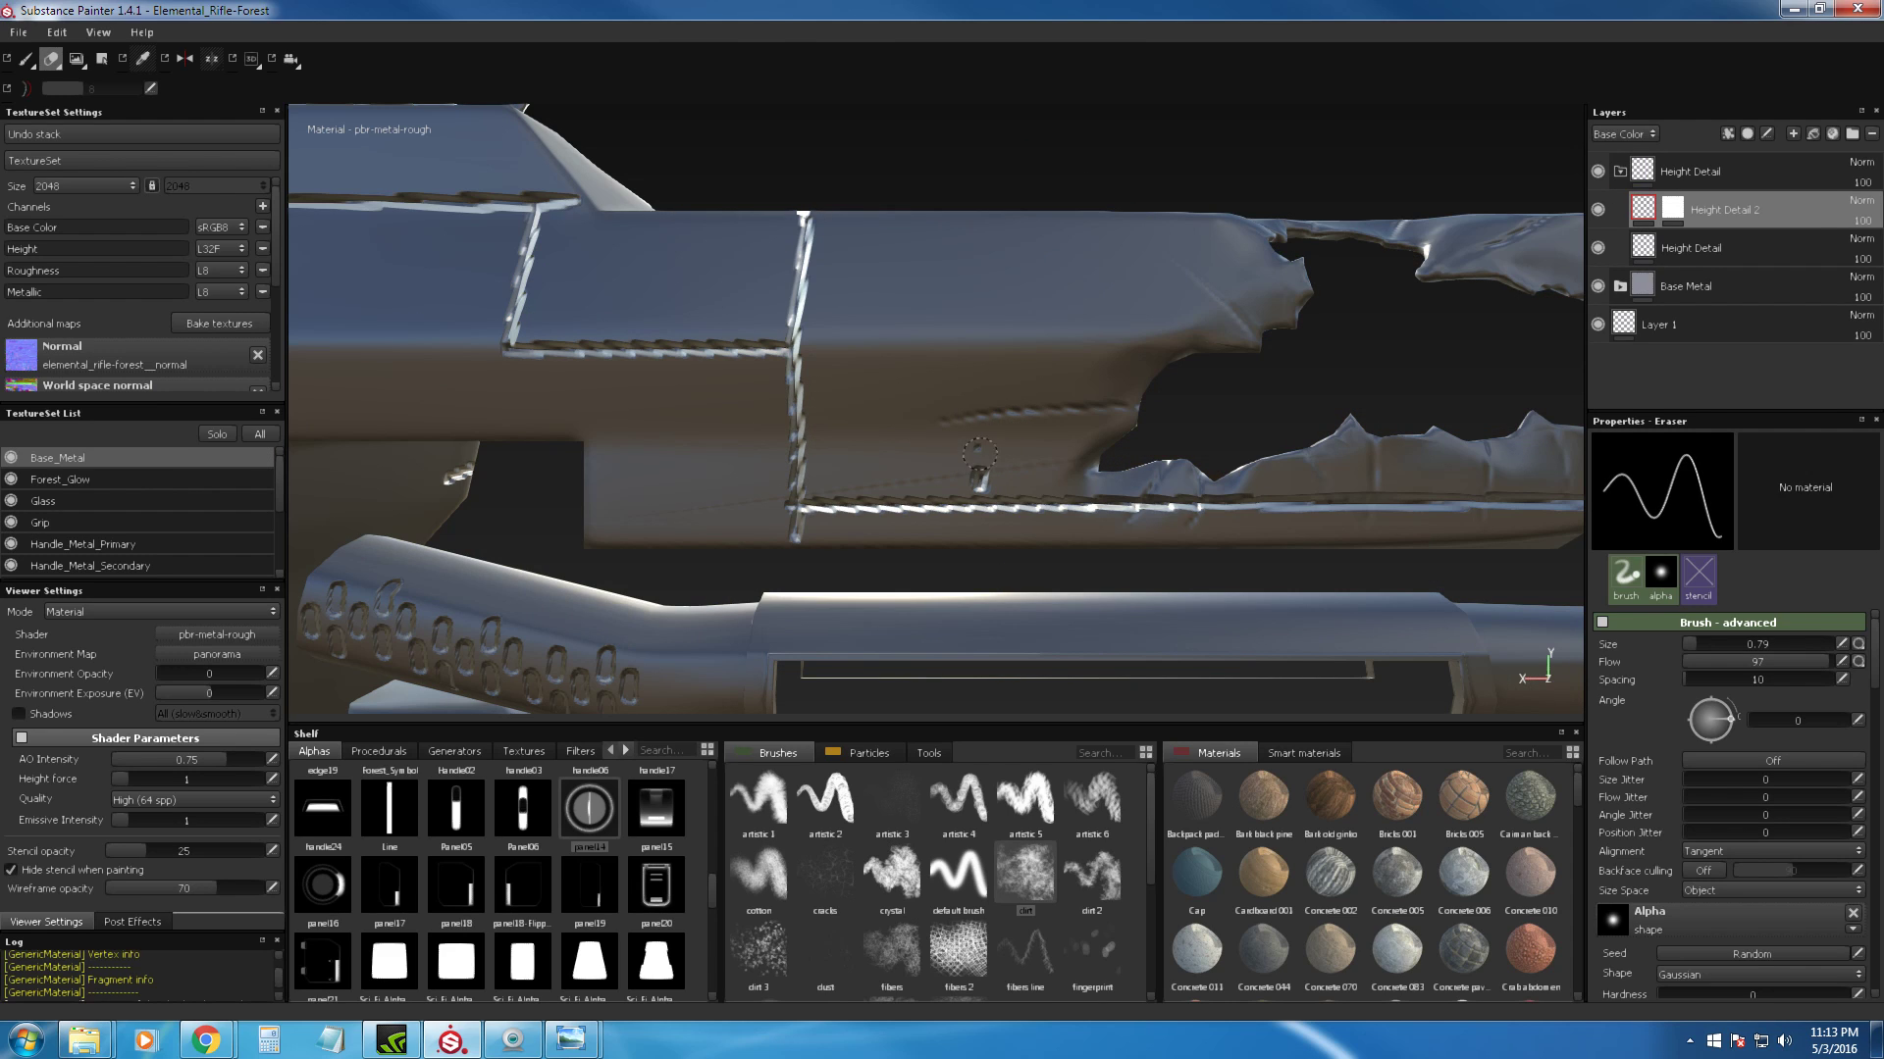
{"action": "left_click_drag", "start_coordinate": [988, 481], "coordinate": [986, 479]}
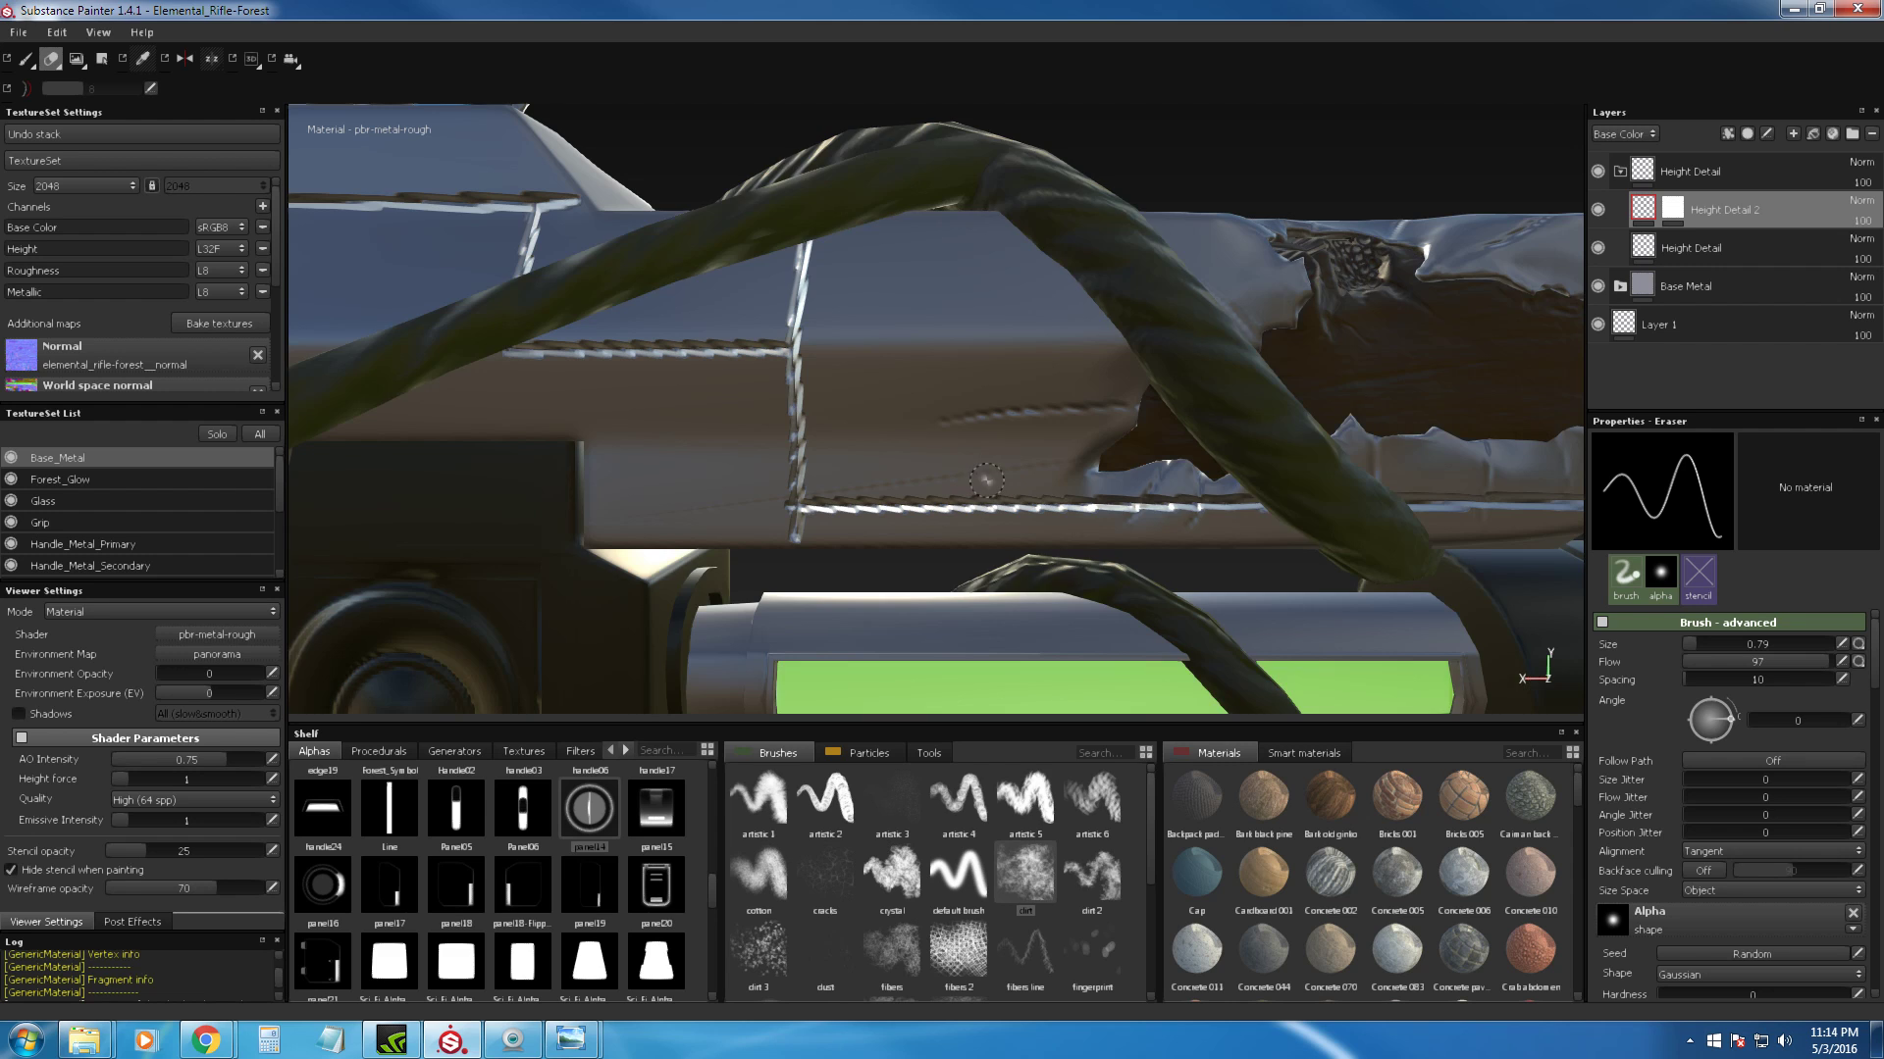
{"action": "left_click_drag", "start_coordinate": [796, 527], "coordinate": [785, 520]}
Step: Erase the stray vertical groove above the long line on the upper barrel's opposite side, and trim the overshoot beneath the line's corner
{"action": "mouse_move", "coordinate": [1192, 488]}
{"action": "left_mouse_down", "text": "alt"}
{"action": "mouse_move", "coordinate": [917, 419]}
{"action": "mouse_move", "coordinate": [1123, 433]}
{"action": "mouse_move", "coordinate": [988, 215]}
{"action": "left_mouse_up", "text": "alt"}
{"action": "right_click_drag", "start_coordinate": [987, 215], "coordinate": [888, 216], "text": "alt"}
{"action": "middle_click_drag", "start_coordinate": [1056, 418], "coordinate": [760, 210], "text": "alt"}
{"action": "middle_click_drag", "start_coordinate": [1358, 308], "coordinate": [624, 324], "text": "alt"}
{"action": "mouse_move", "coordinate": [767, 239]}
{"action": "left_mouse_down"}
{"action": "mouse_move", "coordinate": [719, 242]}
{"action": "mouse_move", "coordinate": [795, 350]}
{"action": "mouse_move", "coordinate": [803, 369]}
{"action": "mouse_move", "coordinate": [748, 343]}
{"action": "mouse_move", "coordinate": [774, 379]}
{"action": "left_mouse_up"}
{"action": "left_click_drag", "start_coordinate": [974, 458], "coordinate": [1042, 479]}
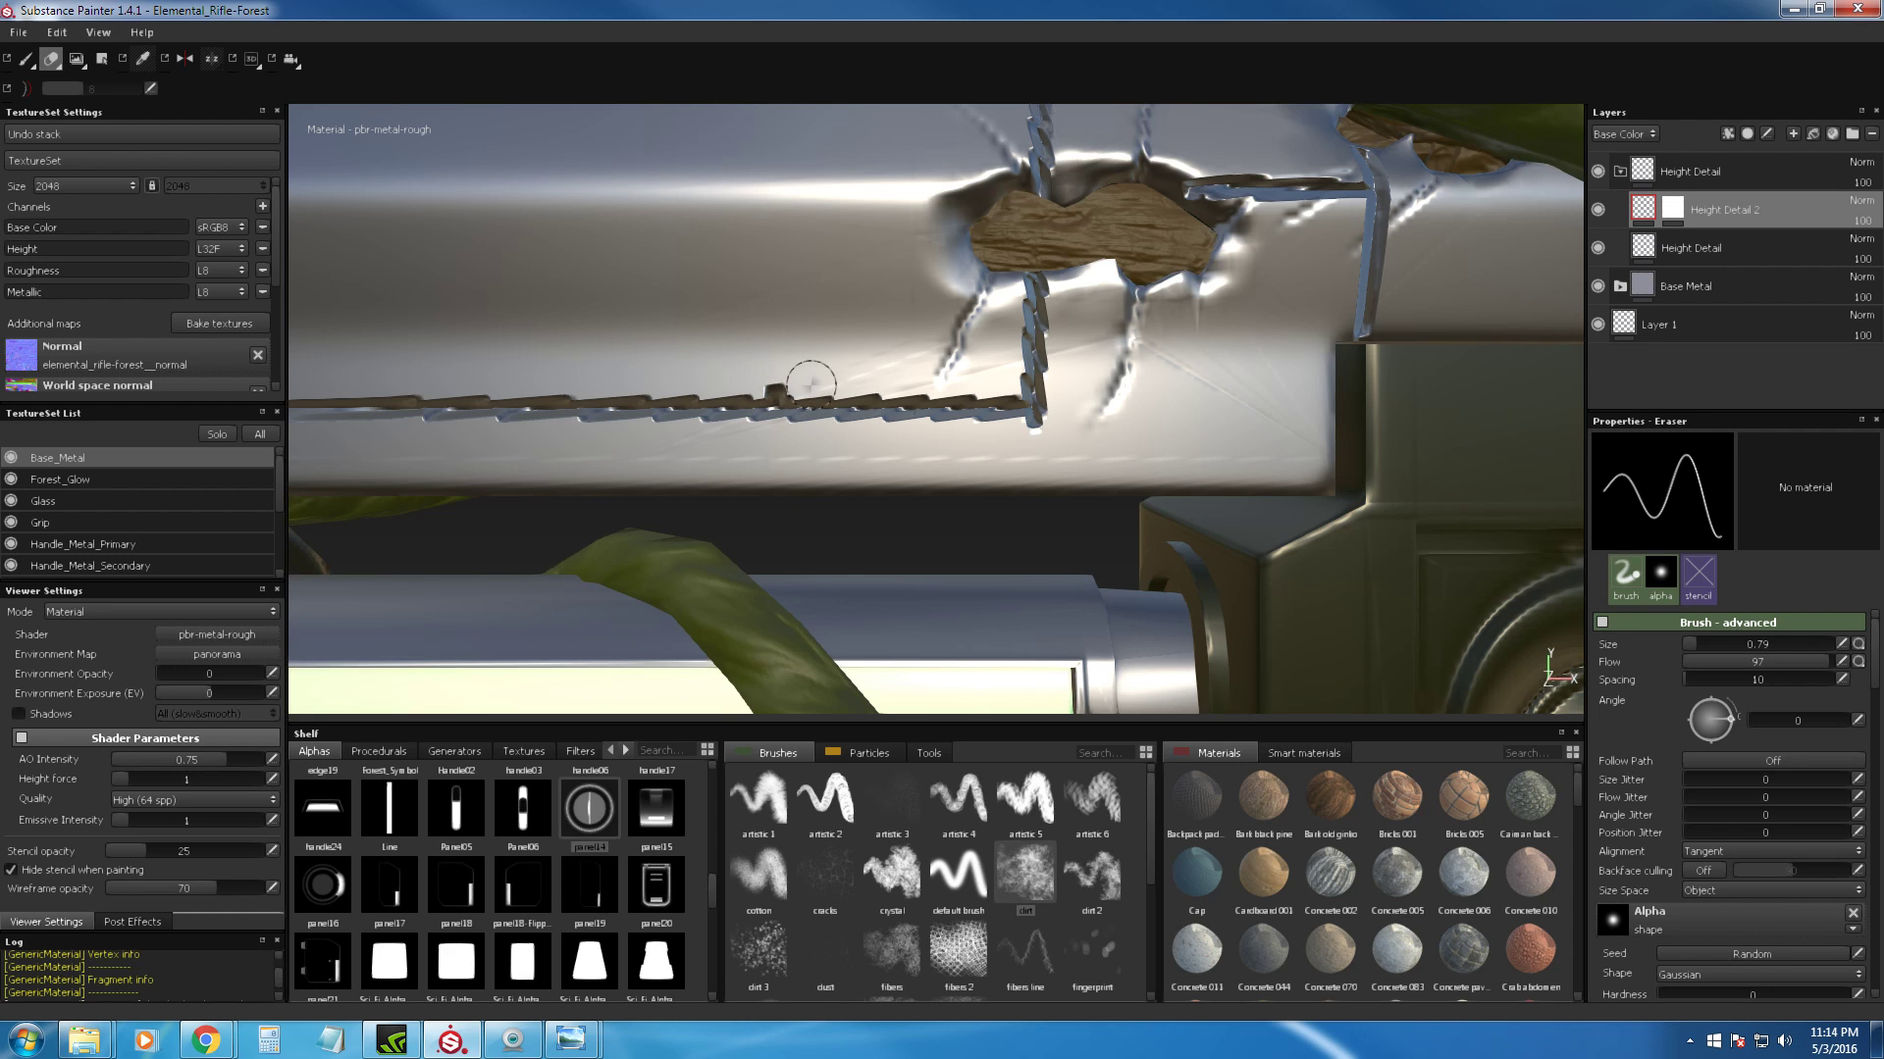
Step: Enlarge the TextureSet settings area and review Base_Metal's additional maps down to Curvature
{"action": "scroll", "coordinate": [800, 385], "scroll_direction": "down", "scroll_amount": 10}
{"action": "scroll", "coordinate": [937, 412], "scroll_direction": "down", "scroll_amount": 8}
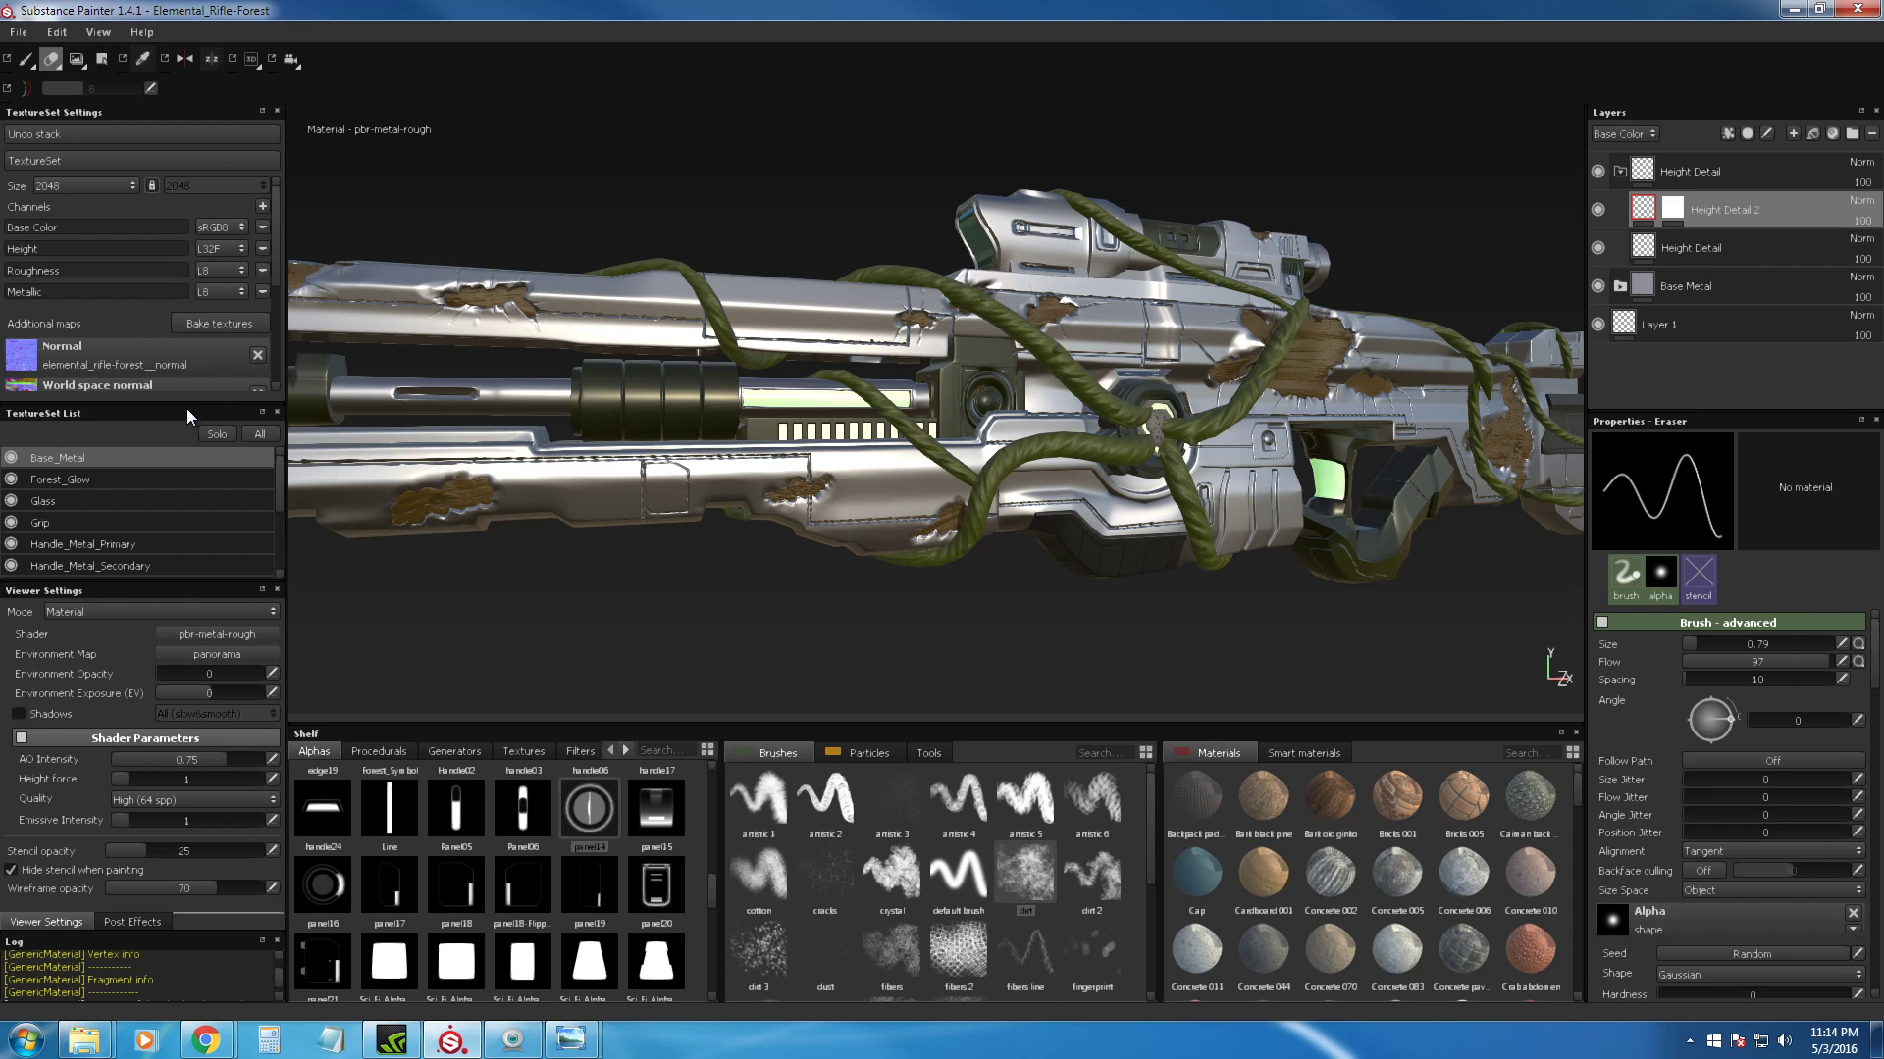
{"action": "left_click_drag", "start_coordinate": [186, 402], "coordinate": [186, 488]}
{"action": "scroll", "coordinate": [197, 420], "scroll_direction": "down", "scroll_amount": 2}
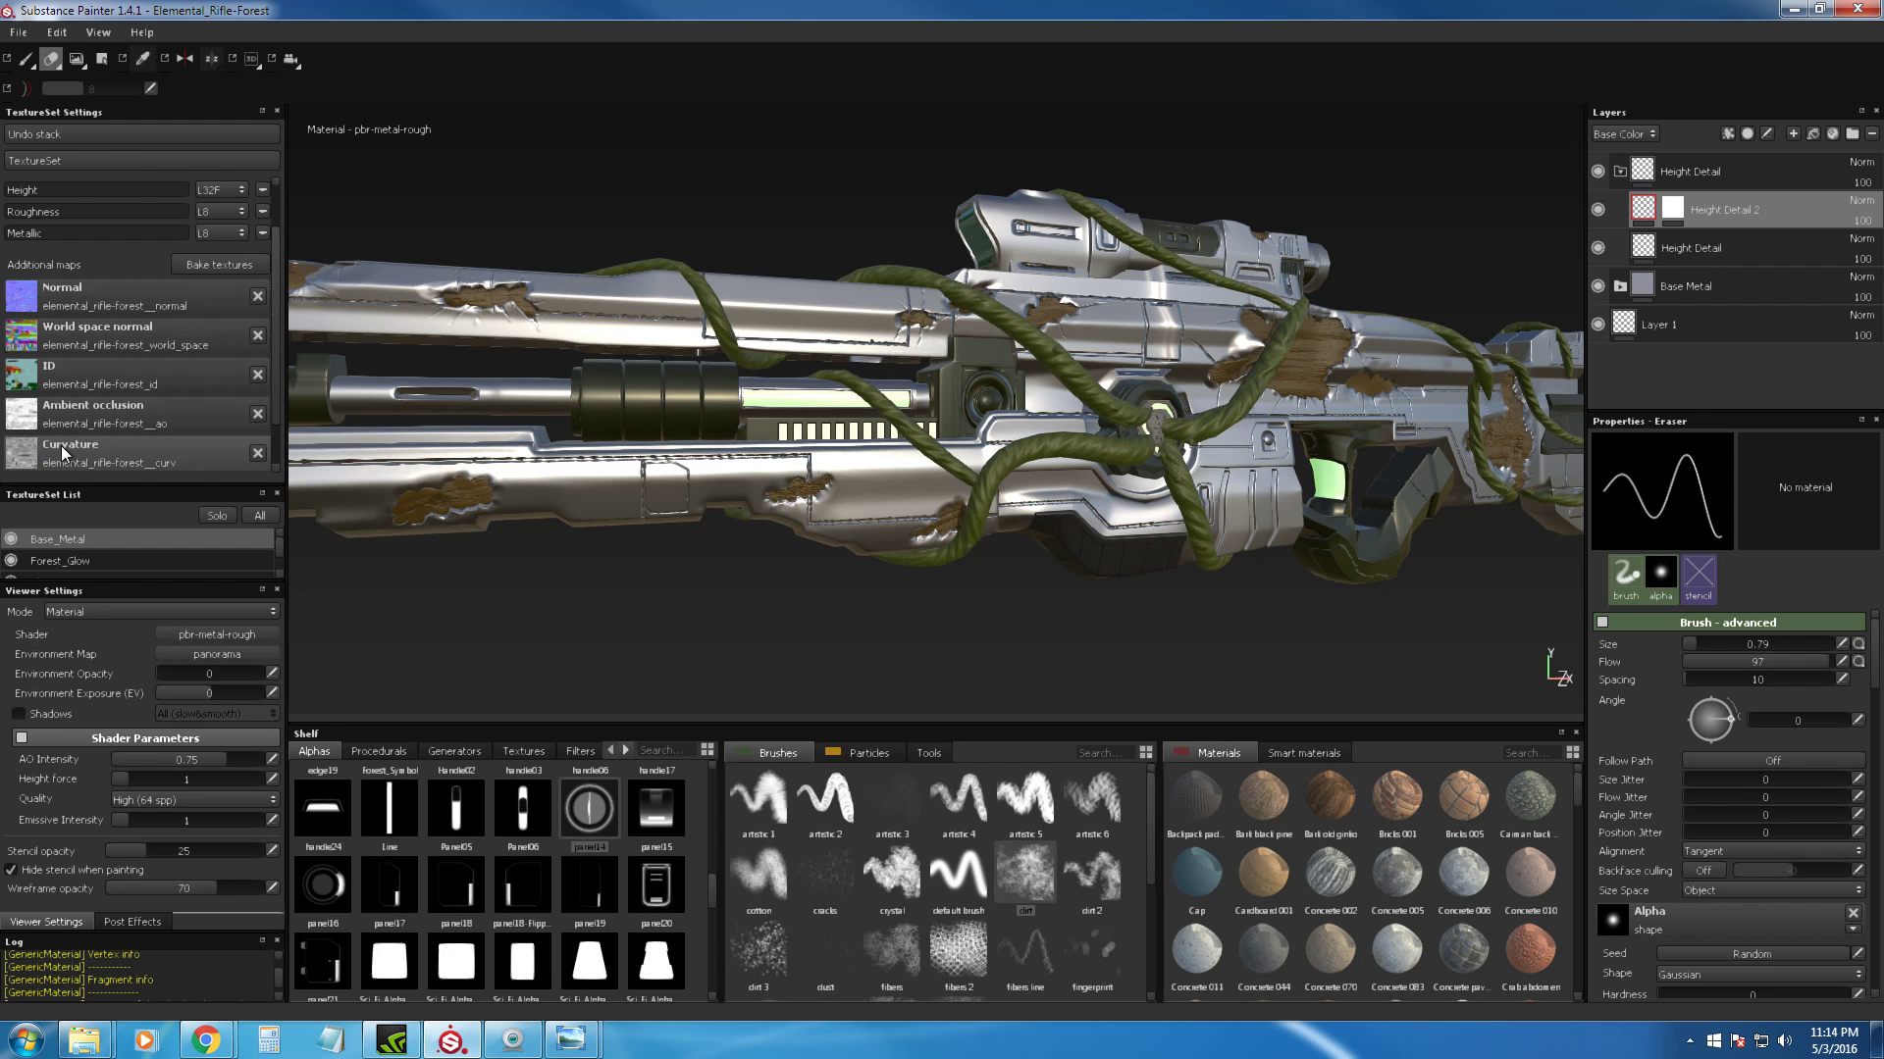
Step: Examine the height details along the rifle's barrel, body and stock from the side and front
{"action": "key", "text": "f"}
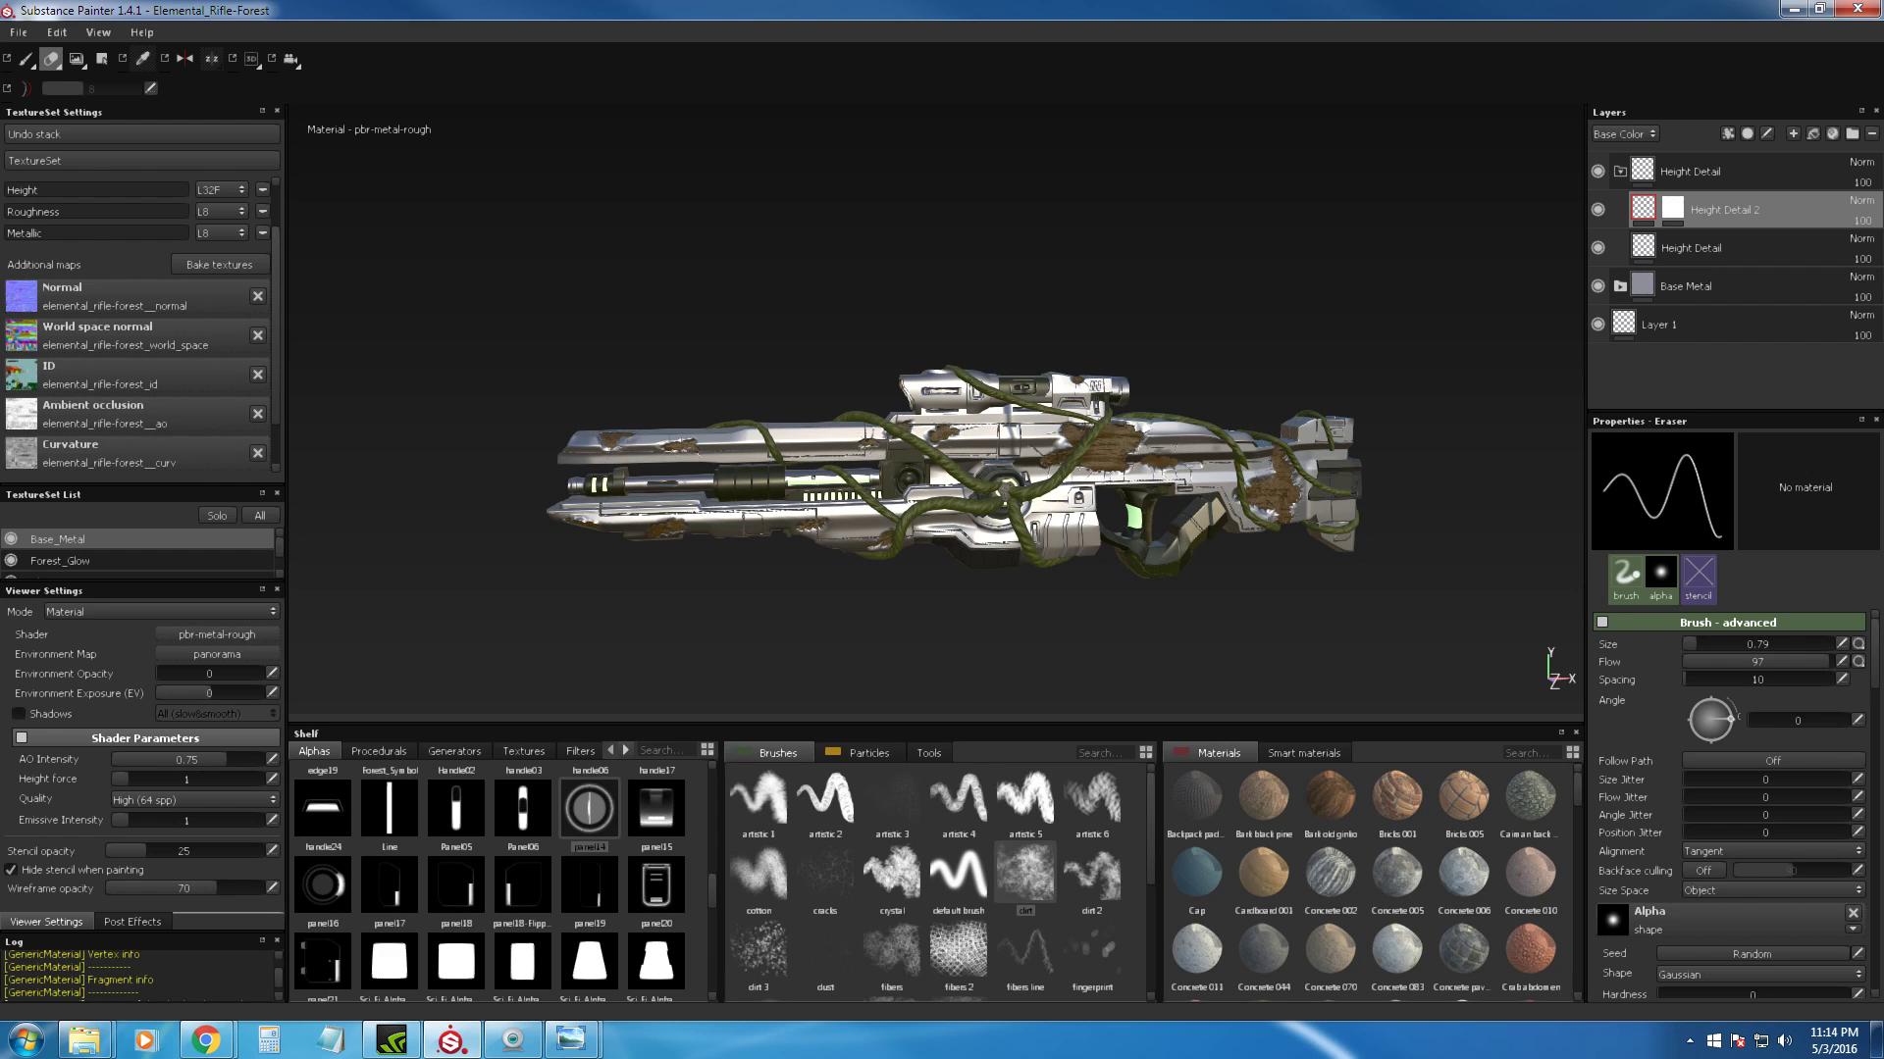
{"action": "left_click_drag", "start_coordinate": [863, 550], "coordinate": [957, 524], "text": "alt"}
{"action": "right_click_drag", "start_coordinate": [956, 525], "coordinate": [1055, 574], "text": "alt"}
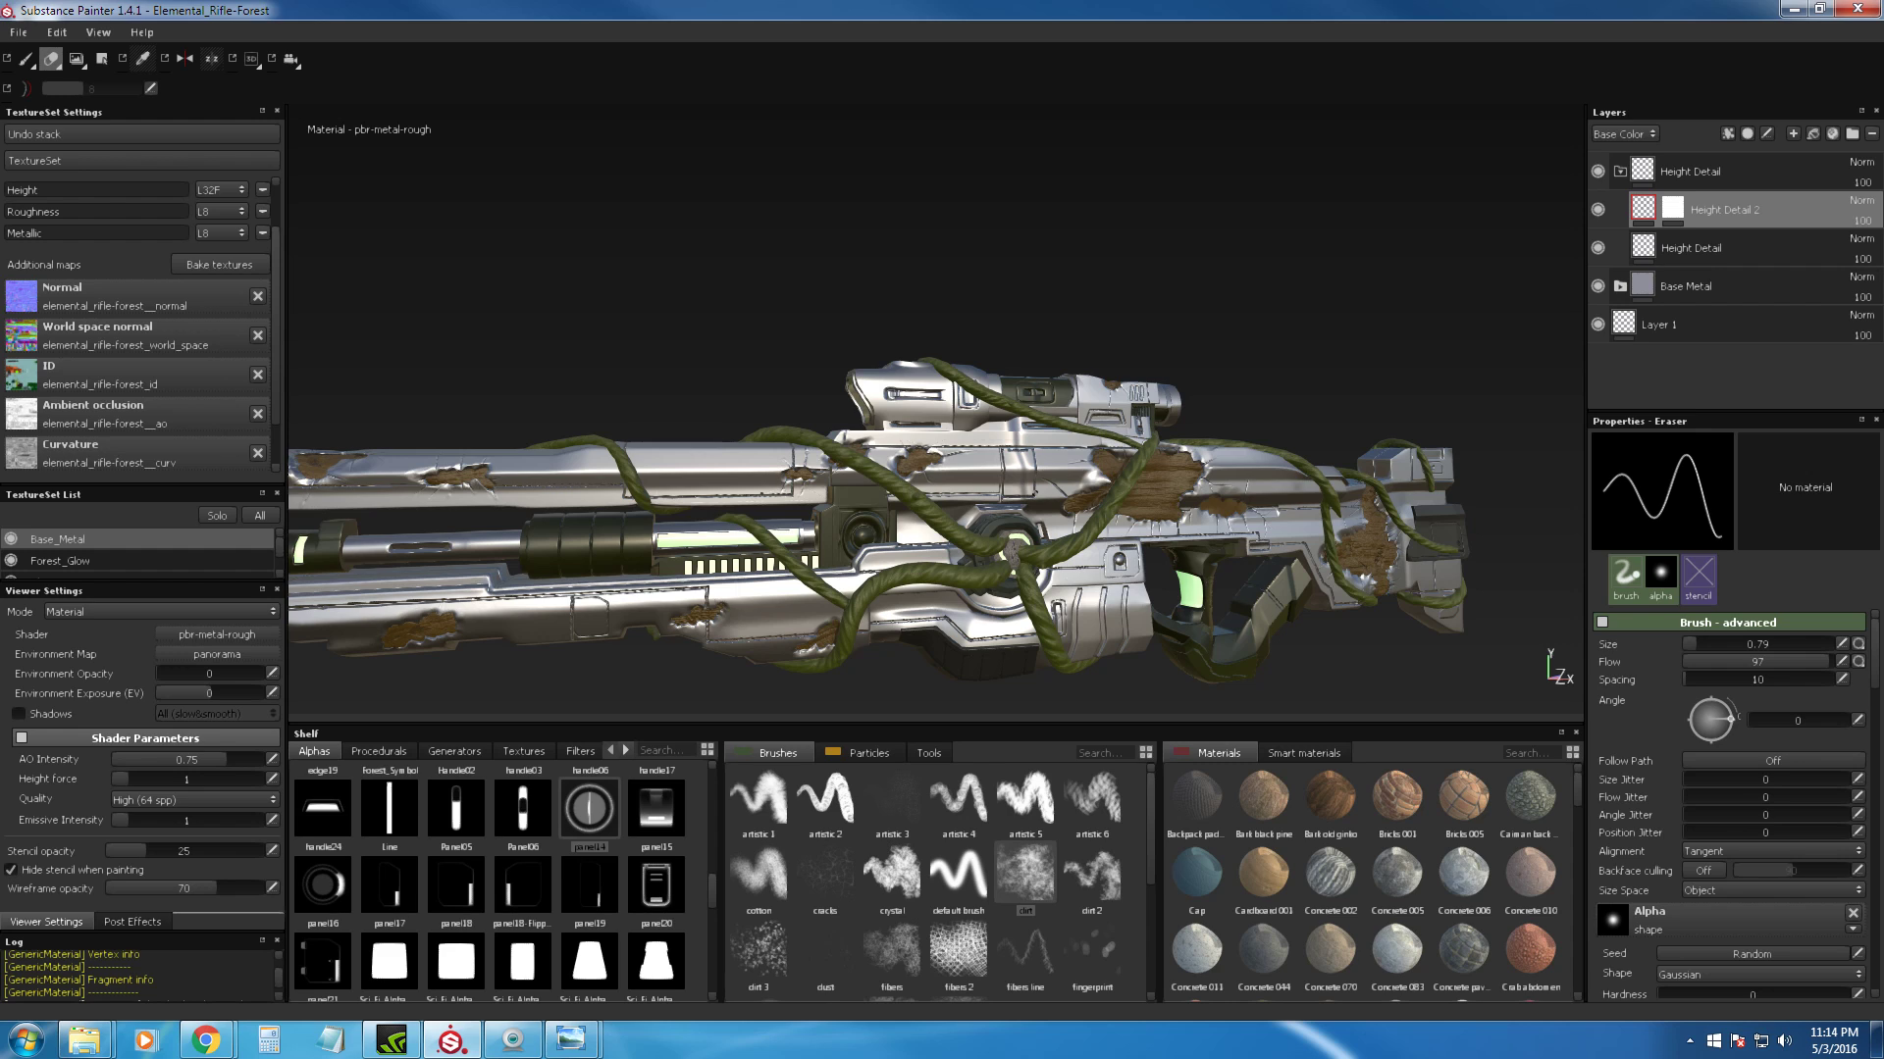
{"action": "left_click_drag", "start_coordinate": [996, 331], "coordinate": [940, 295], "text": "alt"}
{"action": "right_click_drag", "start_coordinate": [940, 295], "coordinate": [1026, 422], "text": "alt"}
{"action": "middle_click_drag", "start_coordinate": [1025, 421], "coordinate": [1030, 192], "text": "alt"}
{"action": "left_click_drag", "start_coordinate": [1030, 191], "coordinate": [1172, 202], "text": "alt"}
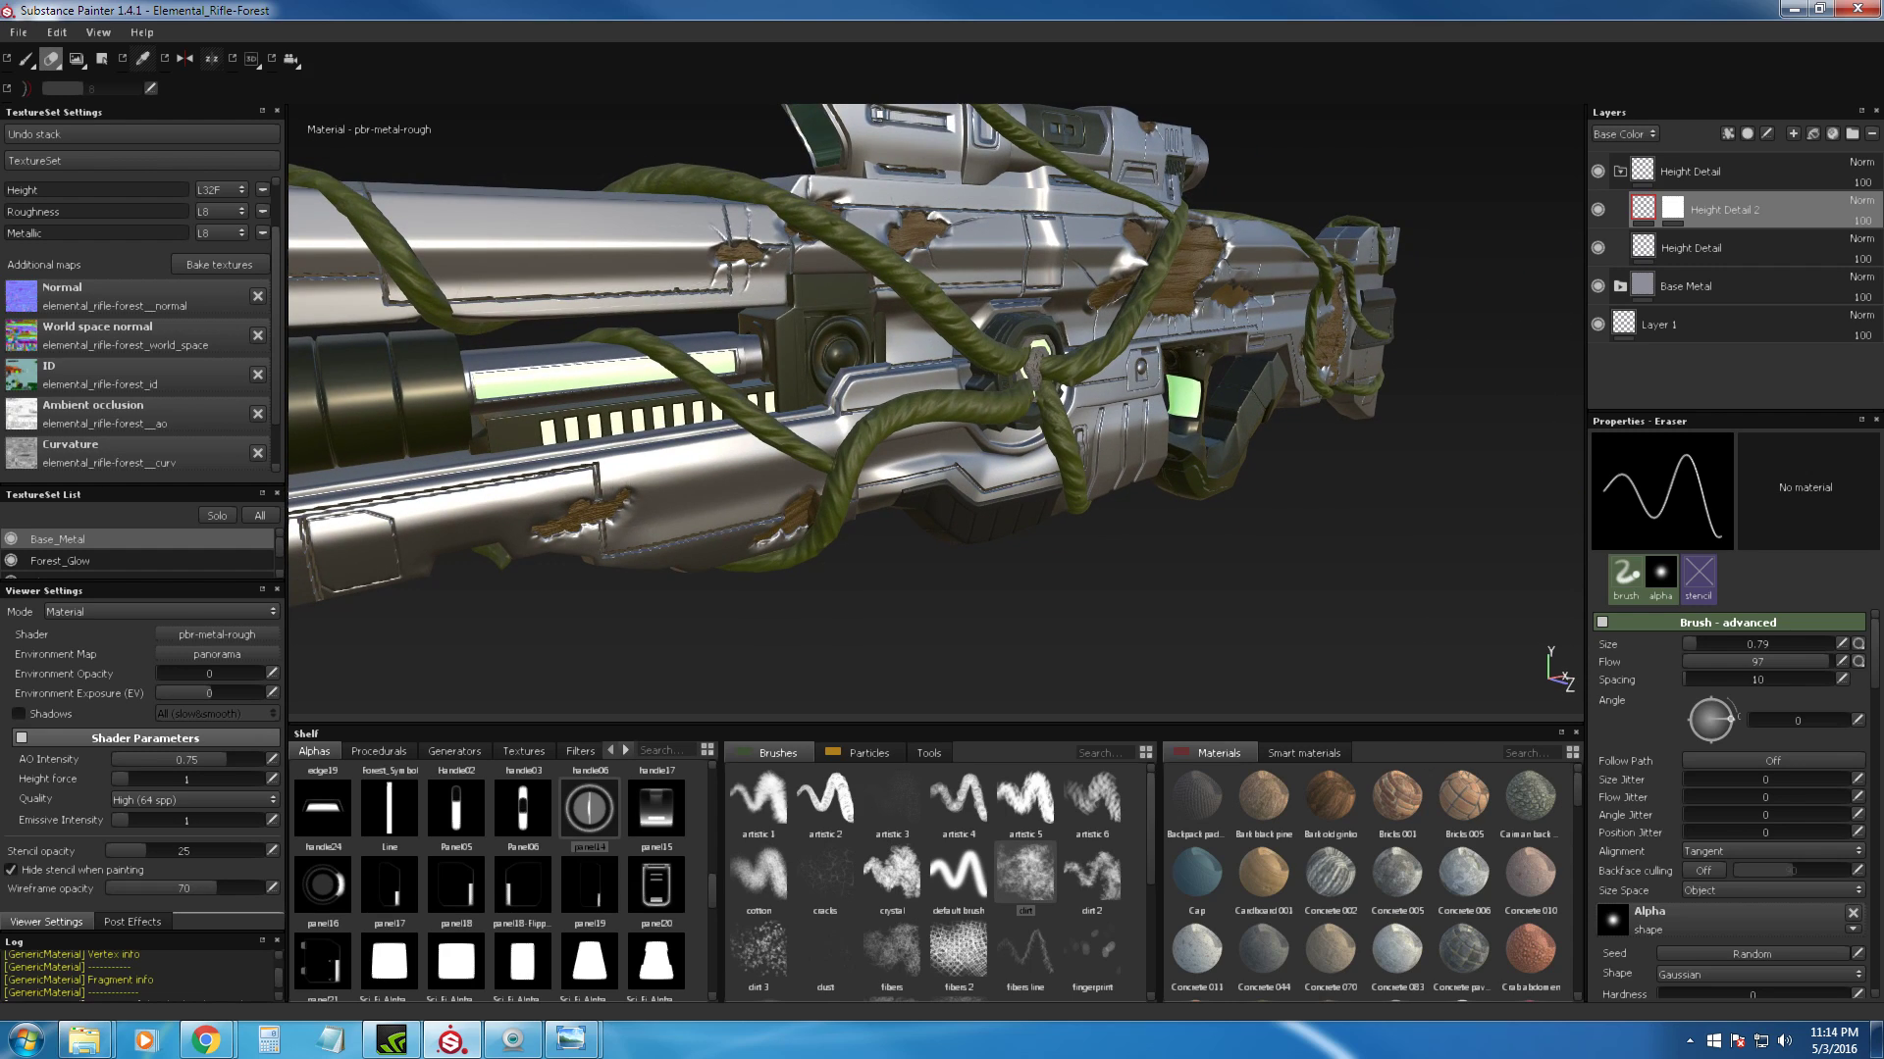
{"action": "middle_click_drag", "start_coordinate": [1273, 451], "coordinate": [1300, 559], "text": "alt"}
{"action": "right_click_drag", "start_coordinate": [1300, 559], "coordinate": [1157, 422], "text": "alt"}
{"action": "left_click_drag", "start_coordinate": [1157, 422], "coordinate": [1011, 404], "text": "alt"}
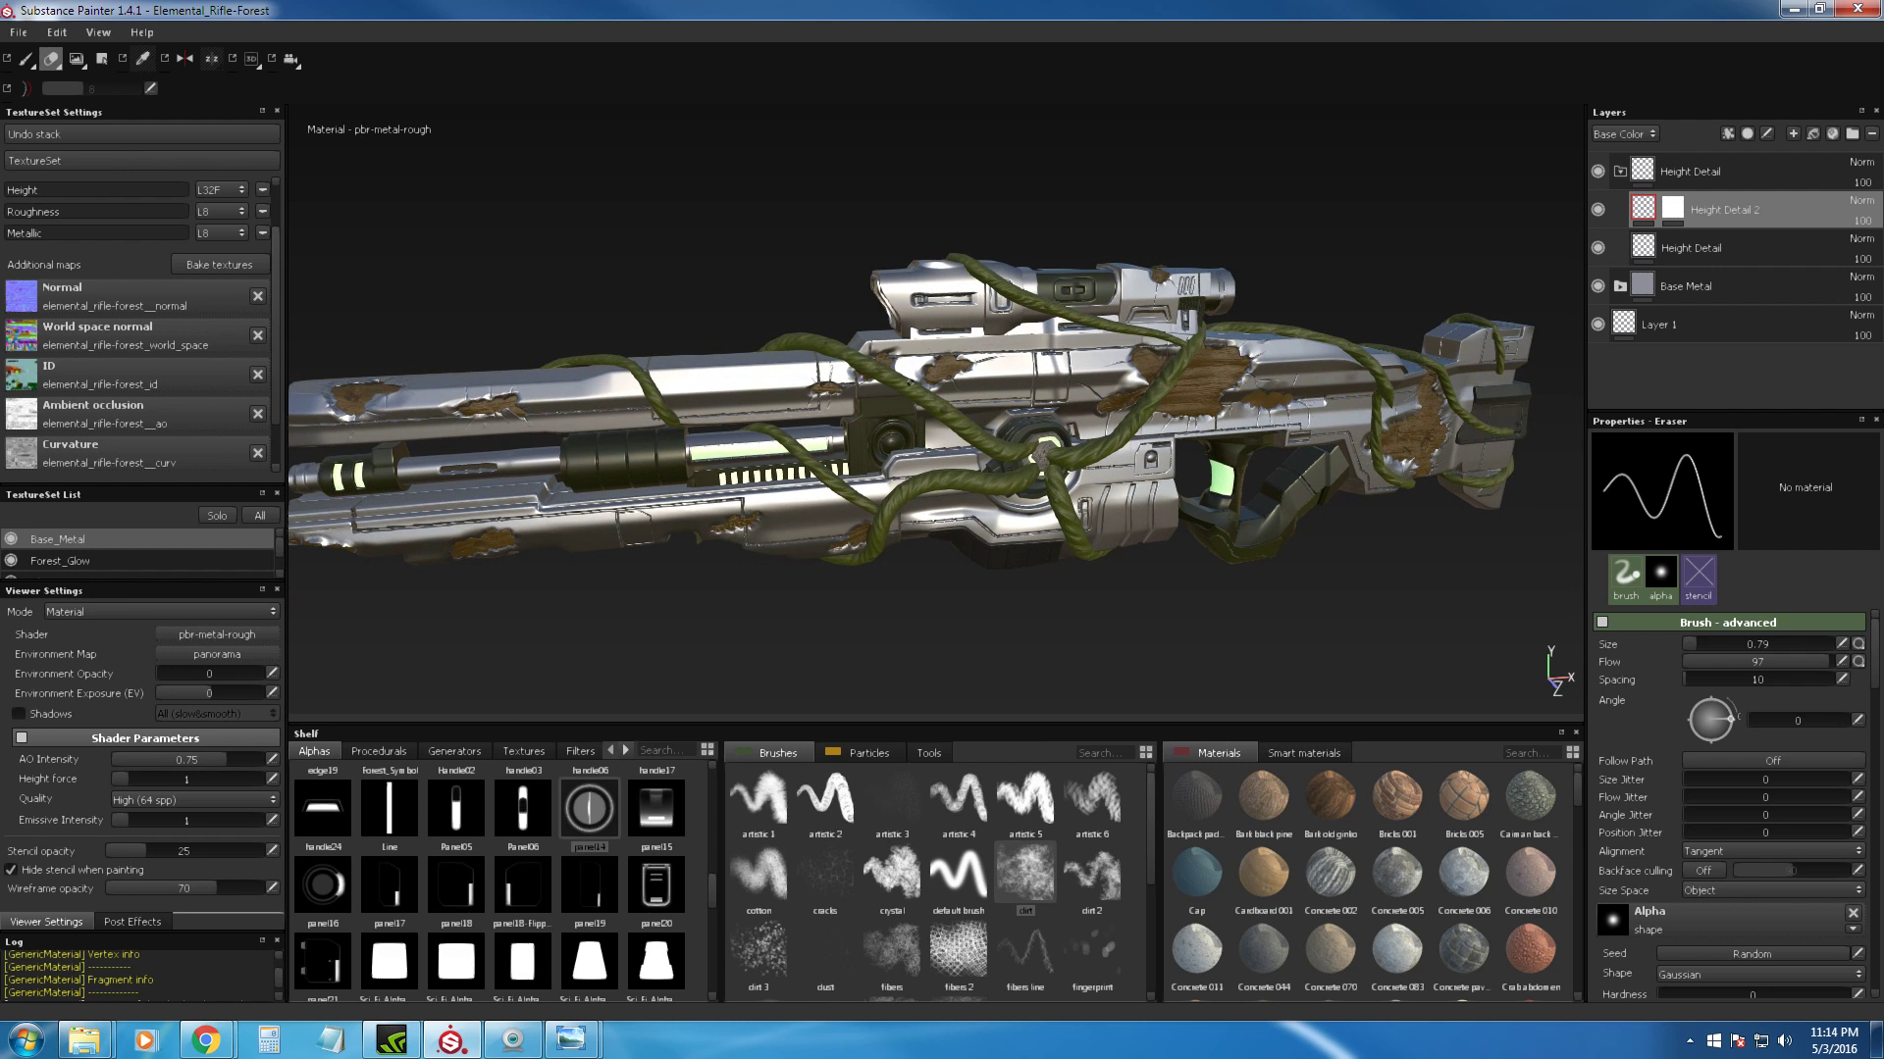
{"action": "left_click_drag", "start_coordinate": [677, 407], "coordinate": [793, 404], "text": "alt"}
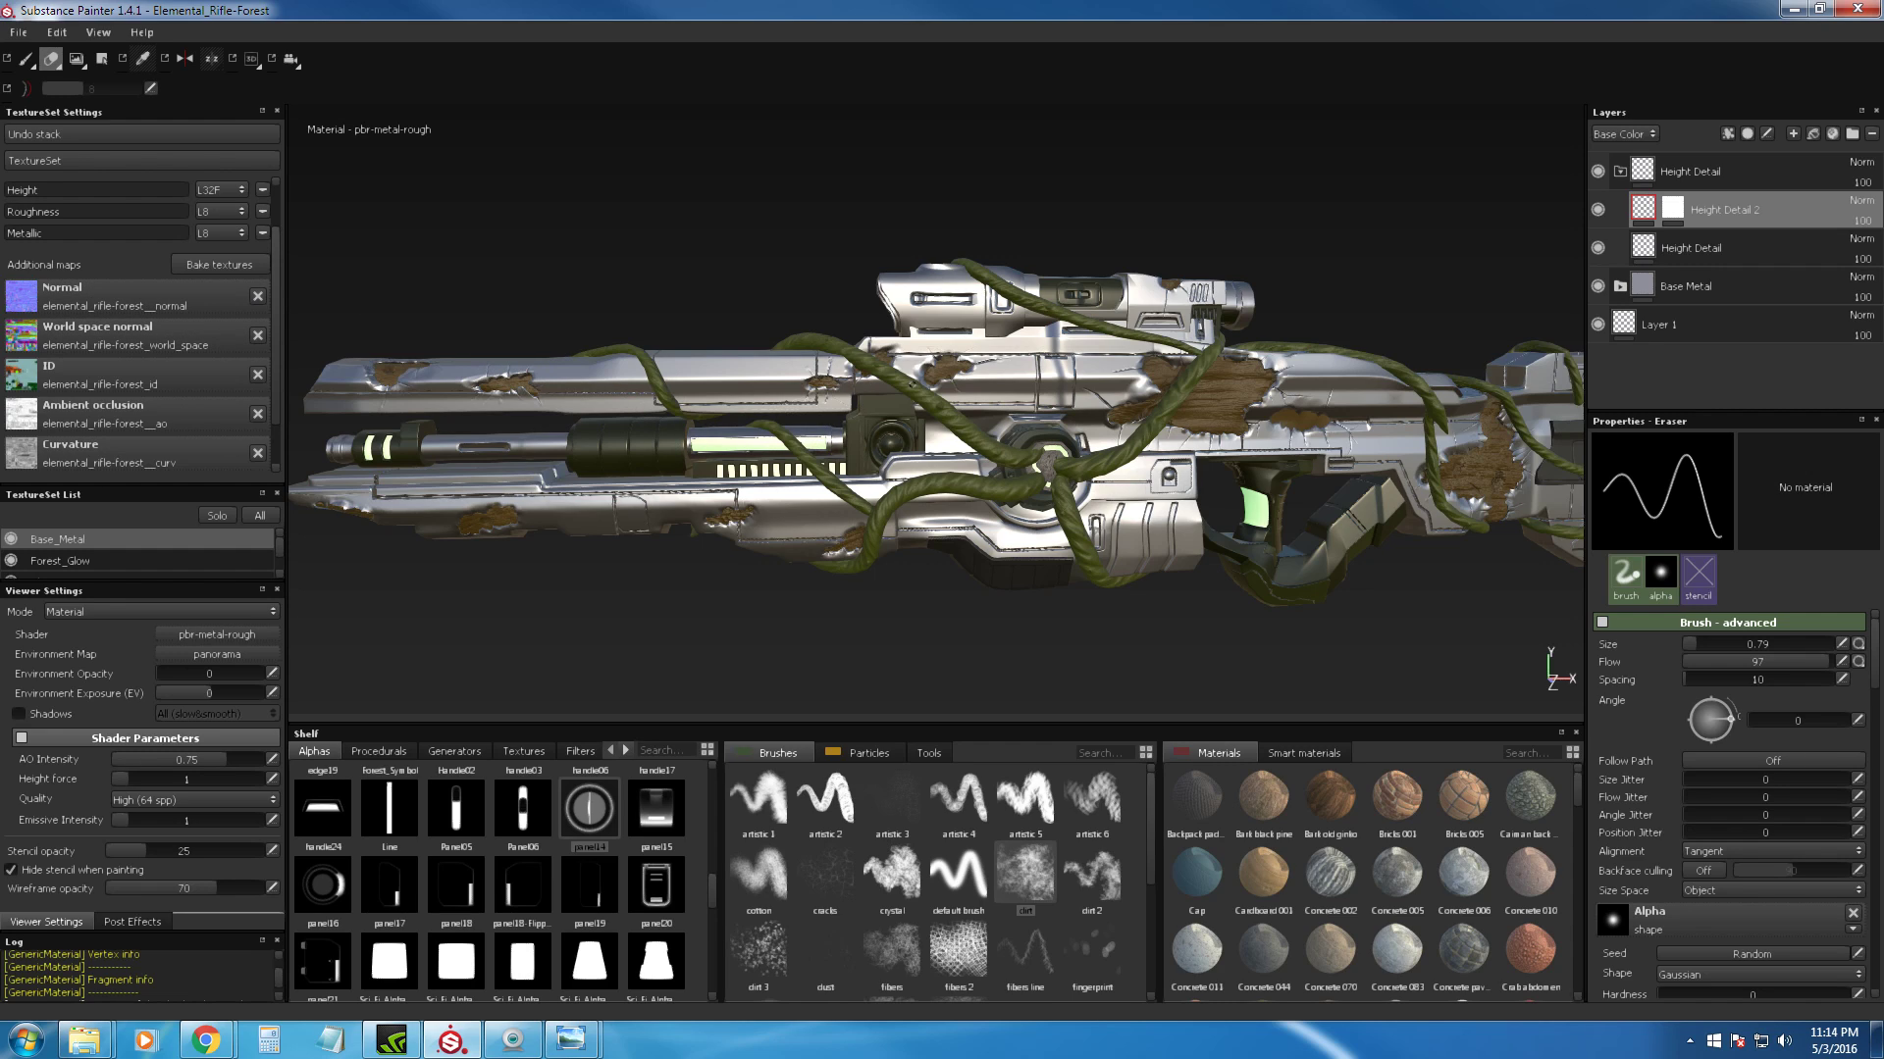
Step: Set the eraser size to 8.08 and check the rifle's barrel, scope and body from several side angles
{"action": "right_click_drag", "start_coordinate": [1003, 344], "coordinate": [1079, 349], "text": "ctrl"}
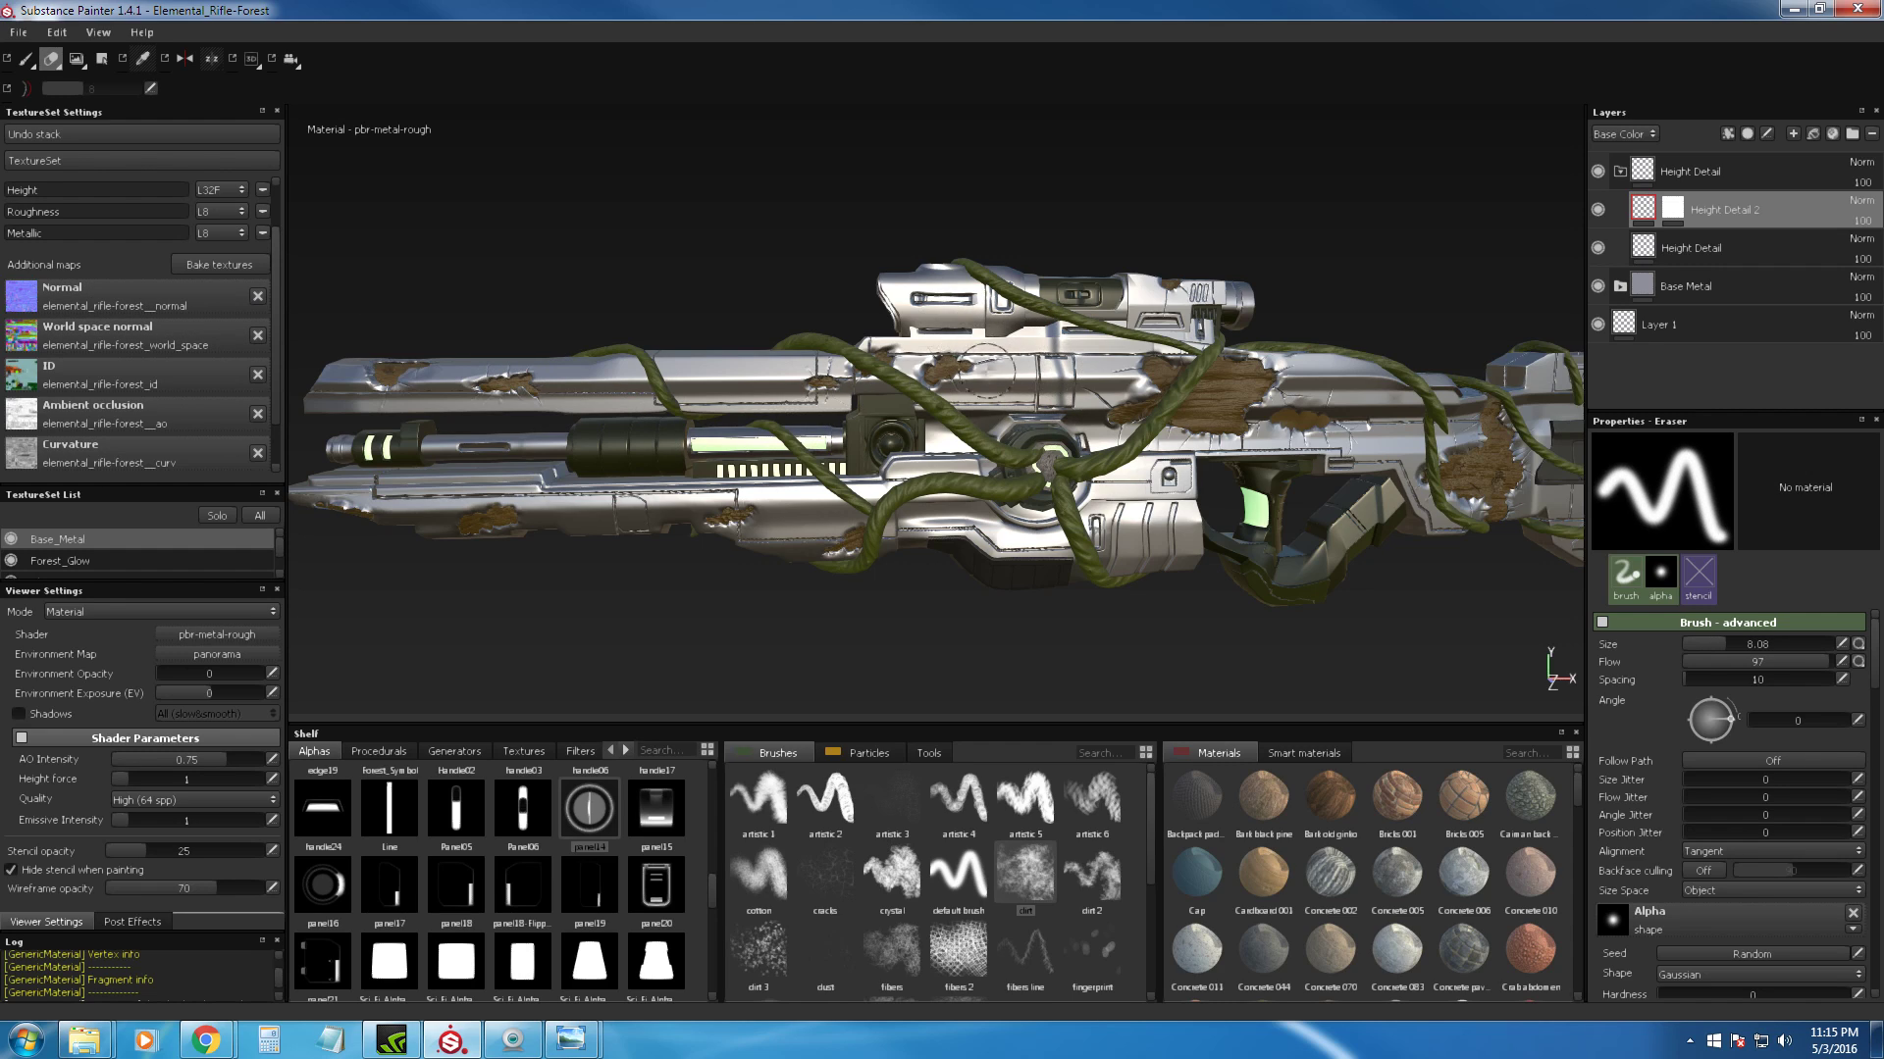
{"action": "mouse_move", "coordinate": [1246, 369]}
{"action": "left_mouse_down", "text": "alt"}
{"action": "mouse_move", "coordinate": [1161, 367]}
{"action": "mouse_move", "coordinate": [1127, 335]}
{"action": "mouse_move", "coordinate": [1138, 369]}
{"action": "mouse_move", "coordinate": [733, 368]}
{"action": "mouse_move", "coordinate": [873, 378]}
{"action": "mouse_move", "coordinate": [831, 404]}
{"action": "left_mouse_up", "text": "alt"}
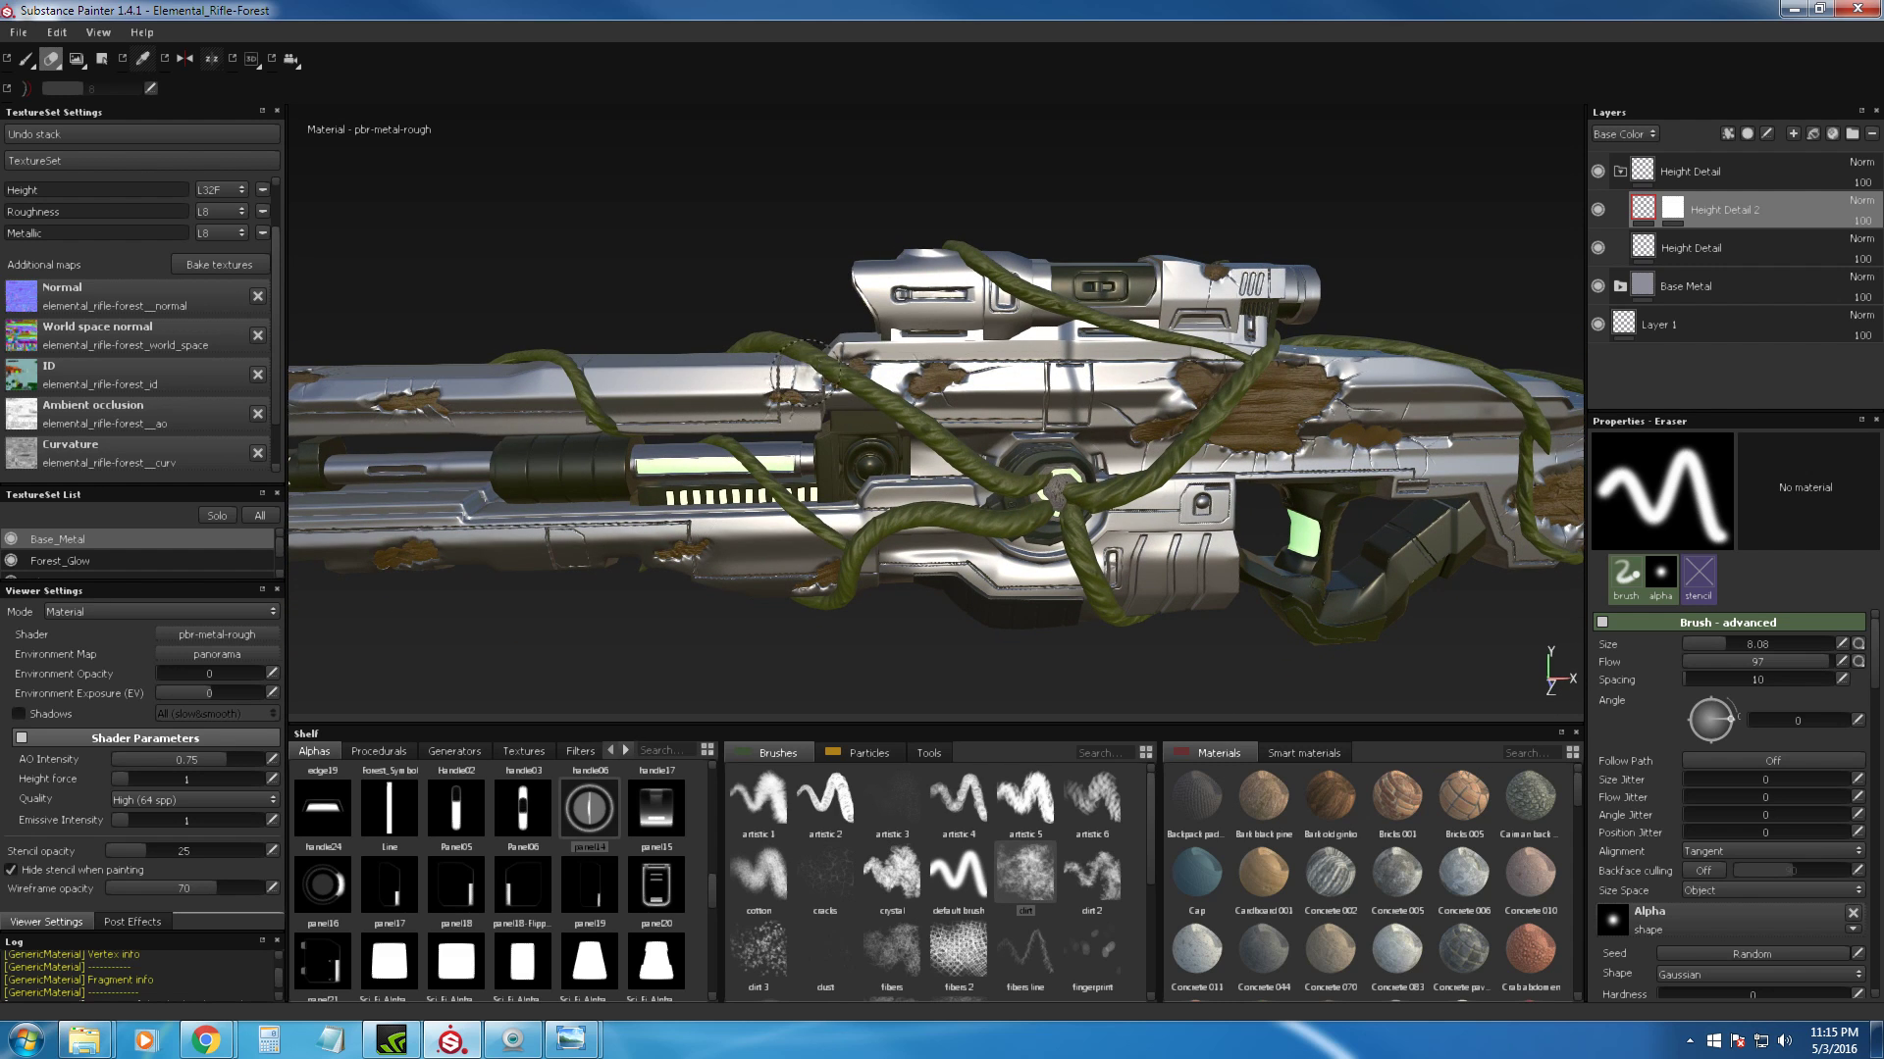
{"action": "left_click_drag", "start_coordinate": [1077, 367], "coordinate": [1192, 345], "text": "alt"}
{"action": "right_click_drag", "start_coordinate": [1192, 345], "coordinate": [1059, 378], "text": "alt"}
{"action": "left_click_drag", "start_coordinate": [1403, 476], "coordinate": [1317, 491], "text": "alt"}
{"action": "middle_click_drag", "start_coordinate": [1317, 491], "coordinate": [1257, 583], "text": "alt"}
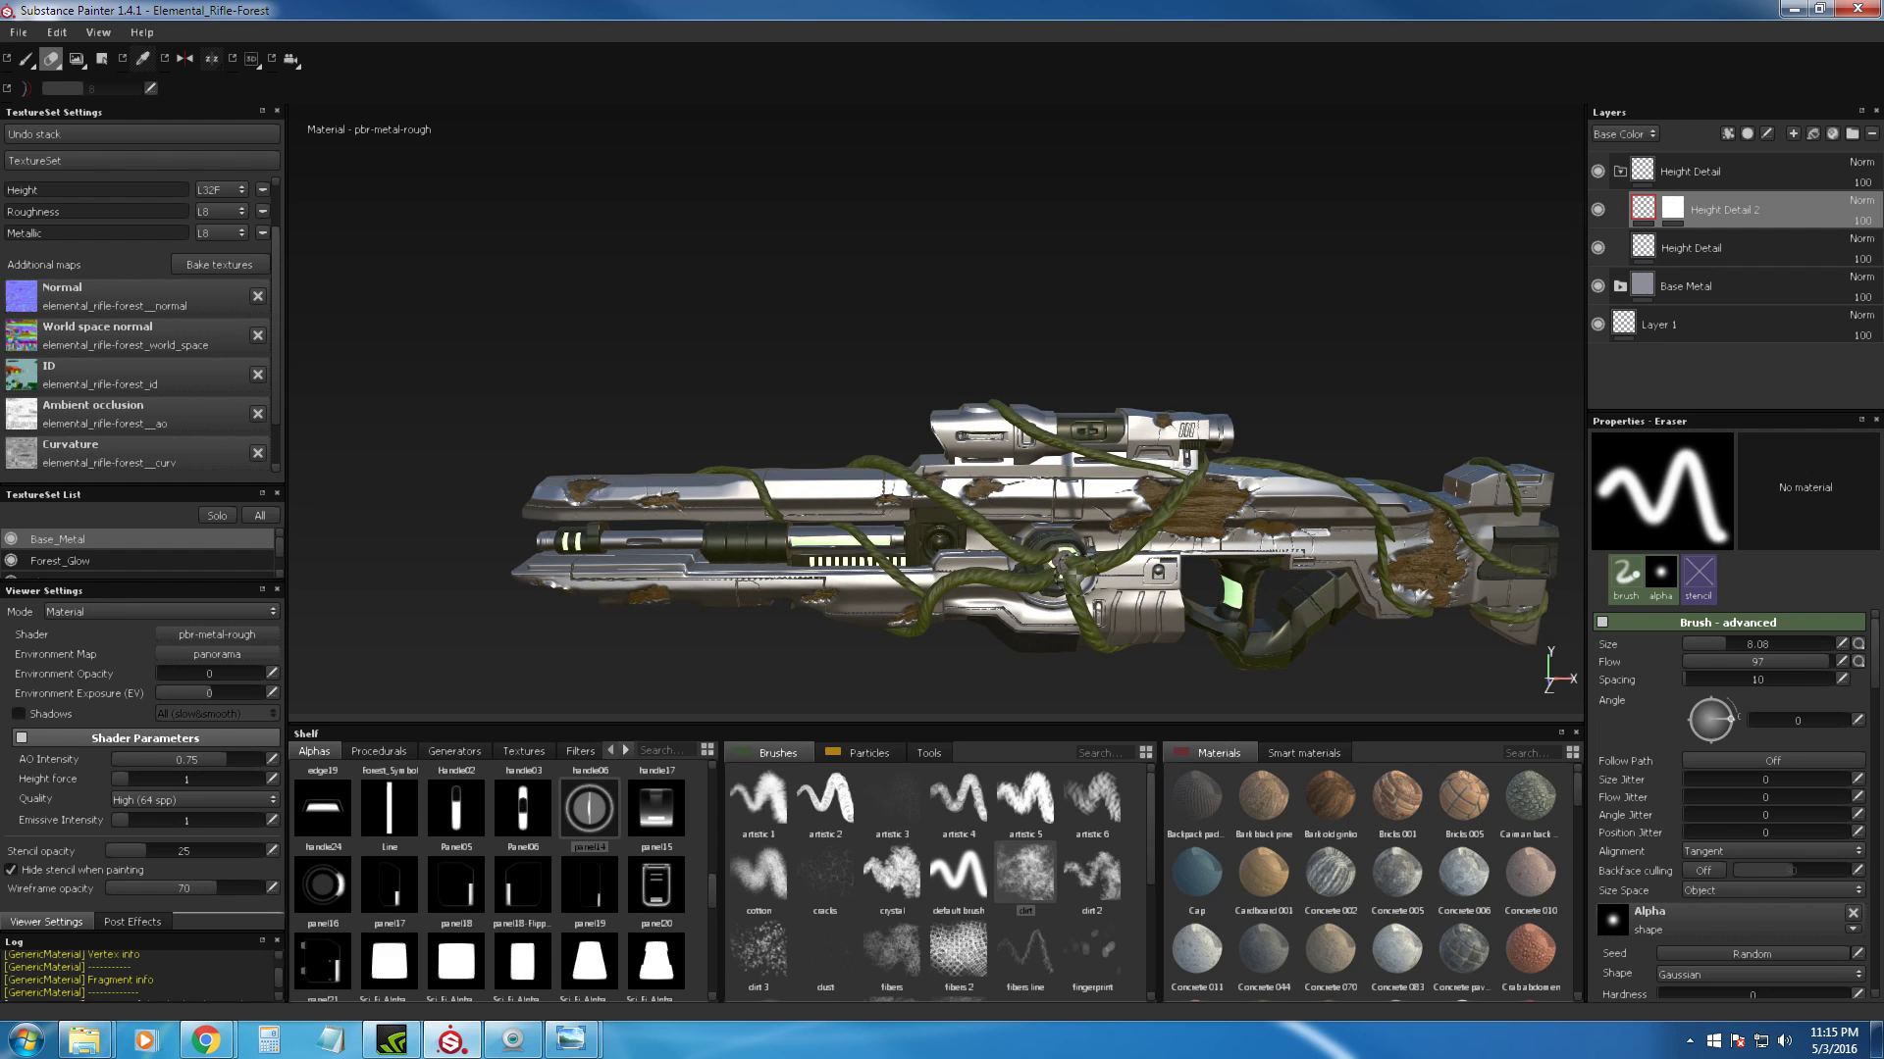
{"action": "left_click_drag", "start_coordinate": [1183, 507], "coordinate": [1265, 499], "text": "alt"}
{"action": "right_click_drag", "start_coordinate": [1265, 498], "coordinate": [1339, 515], "text": "alt"}
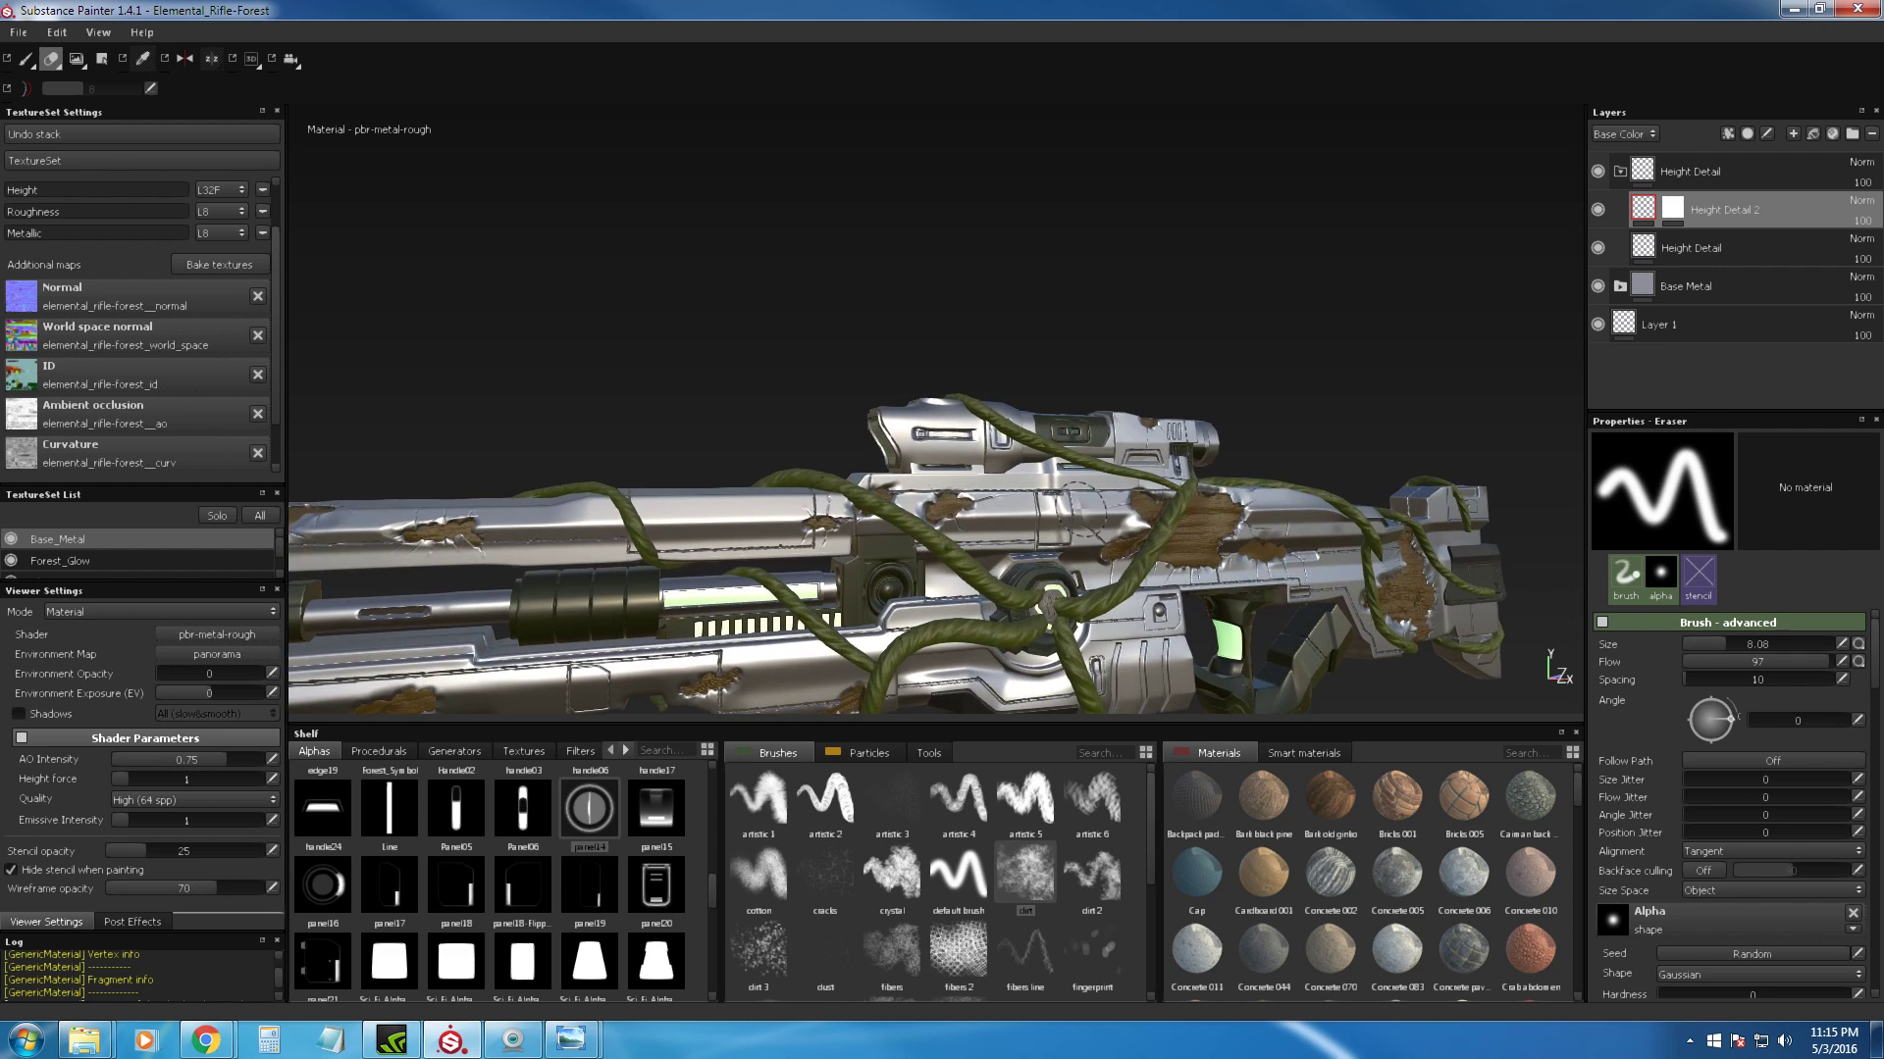
{"action": "middle_click_drag", "start_coordinate": [1339, 515], "coordinate": [1388, 398], "text": "alt"}
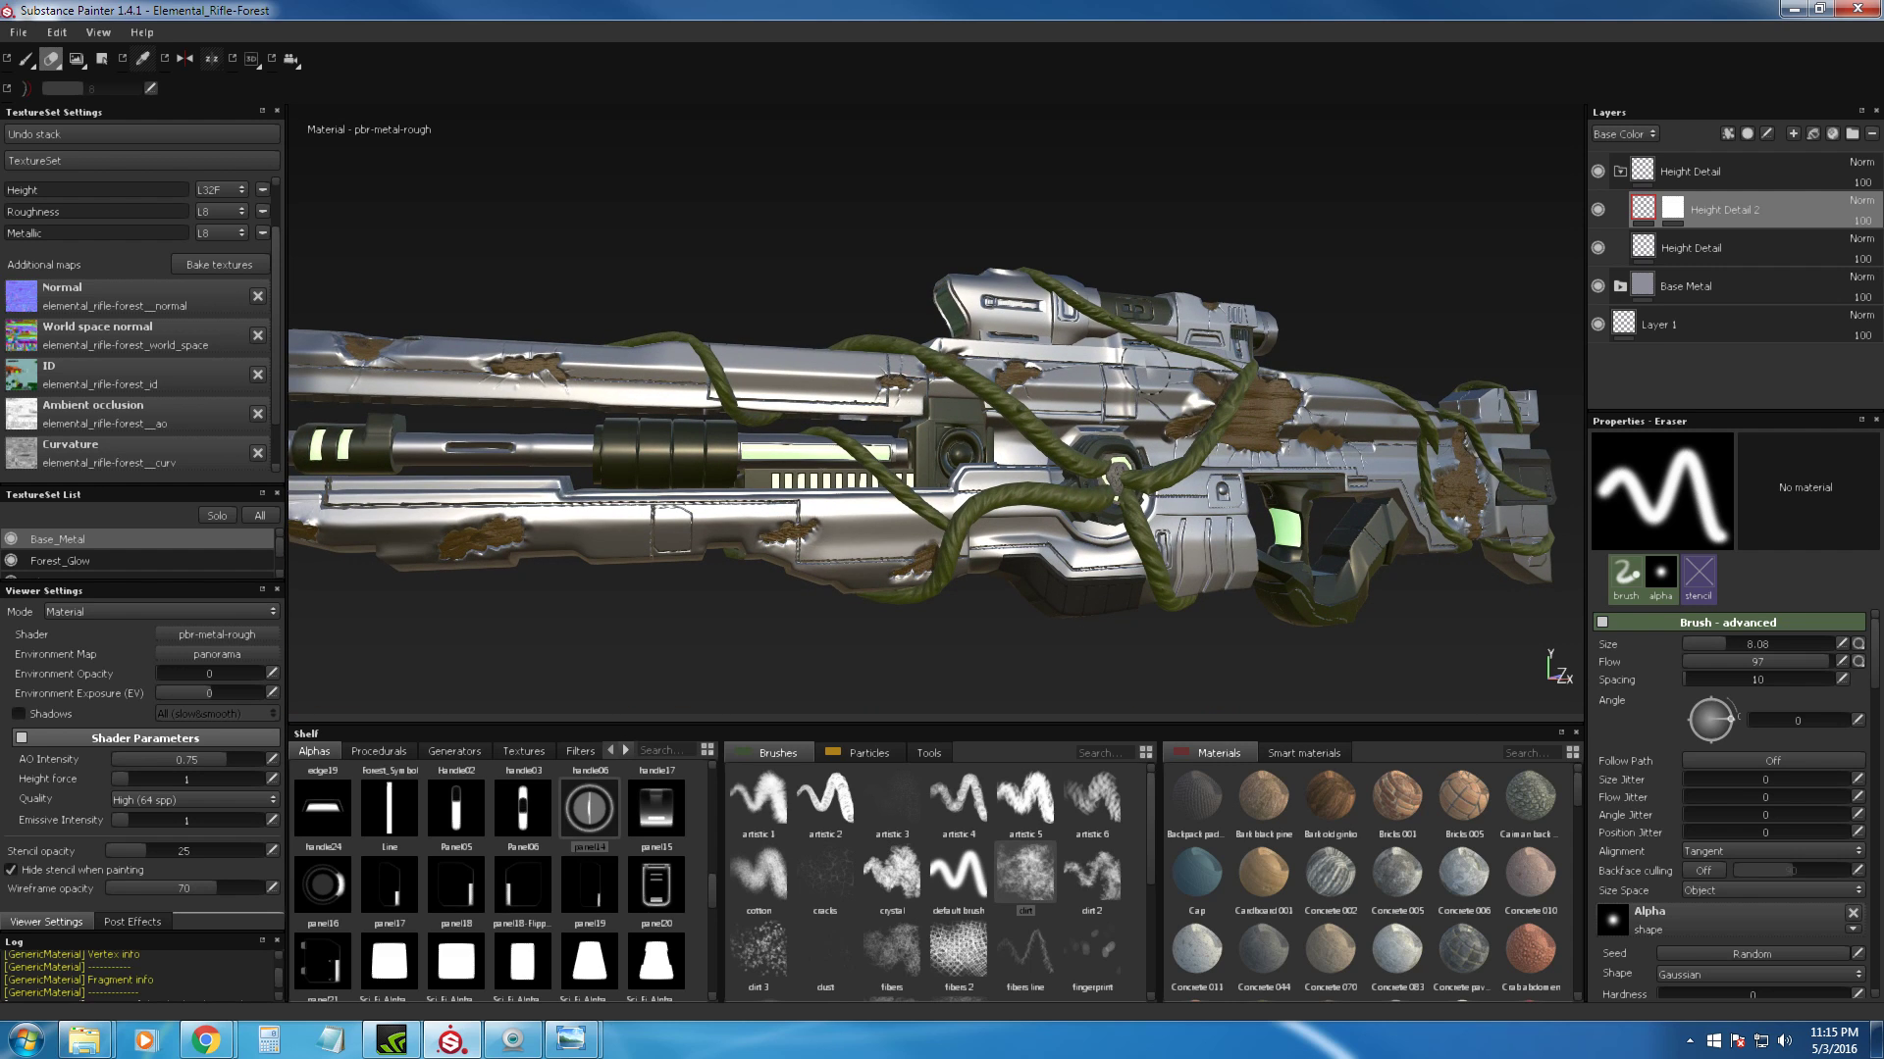
{"action": "left_click_drag", "start_coordinate": [1127, 287], "coordinate": [1057, 388], "text": "alt"}
{"action": "left_click_drag", "start_coordinate": [1059, 386], "coordinate": [1051, 392], "text": "alt"}
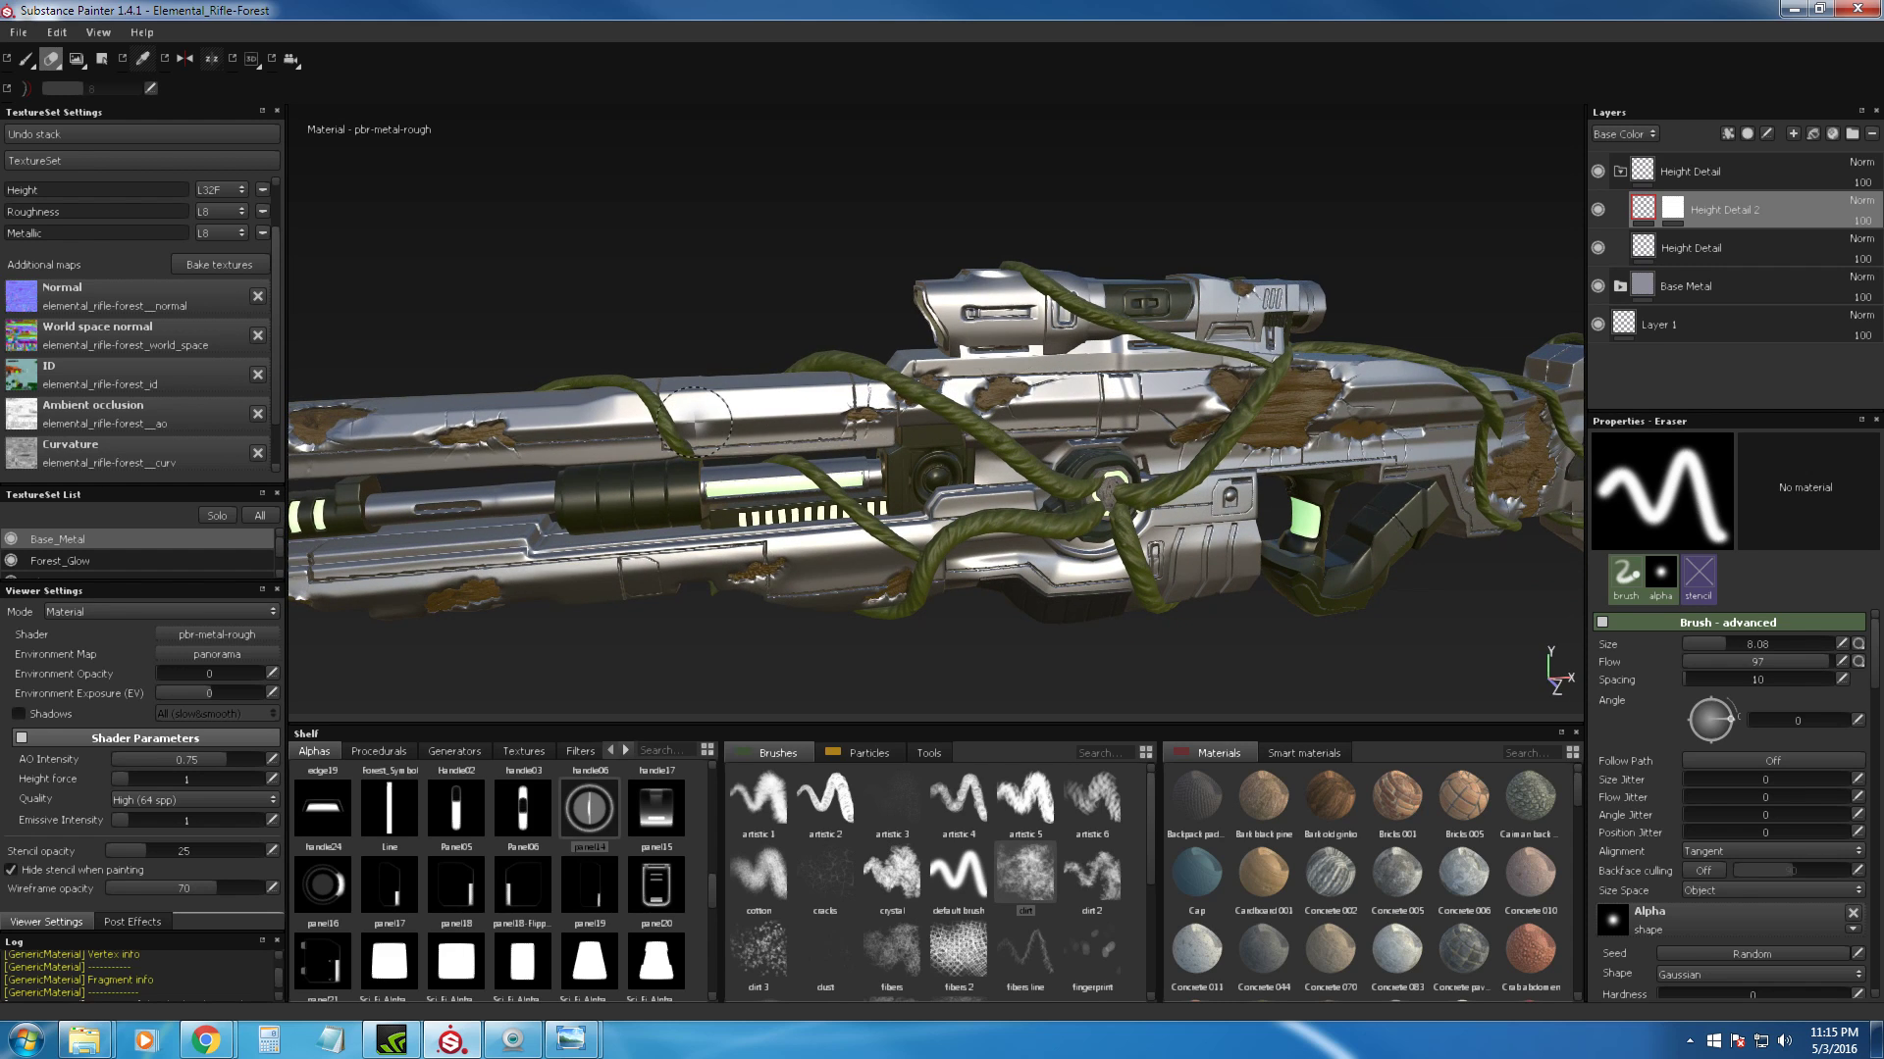